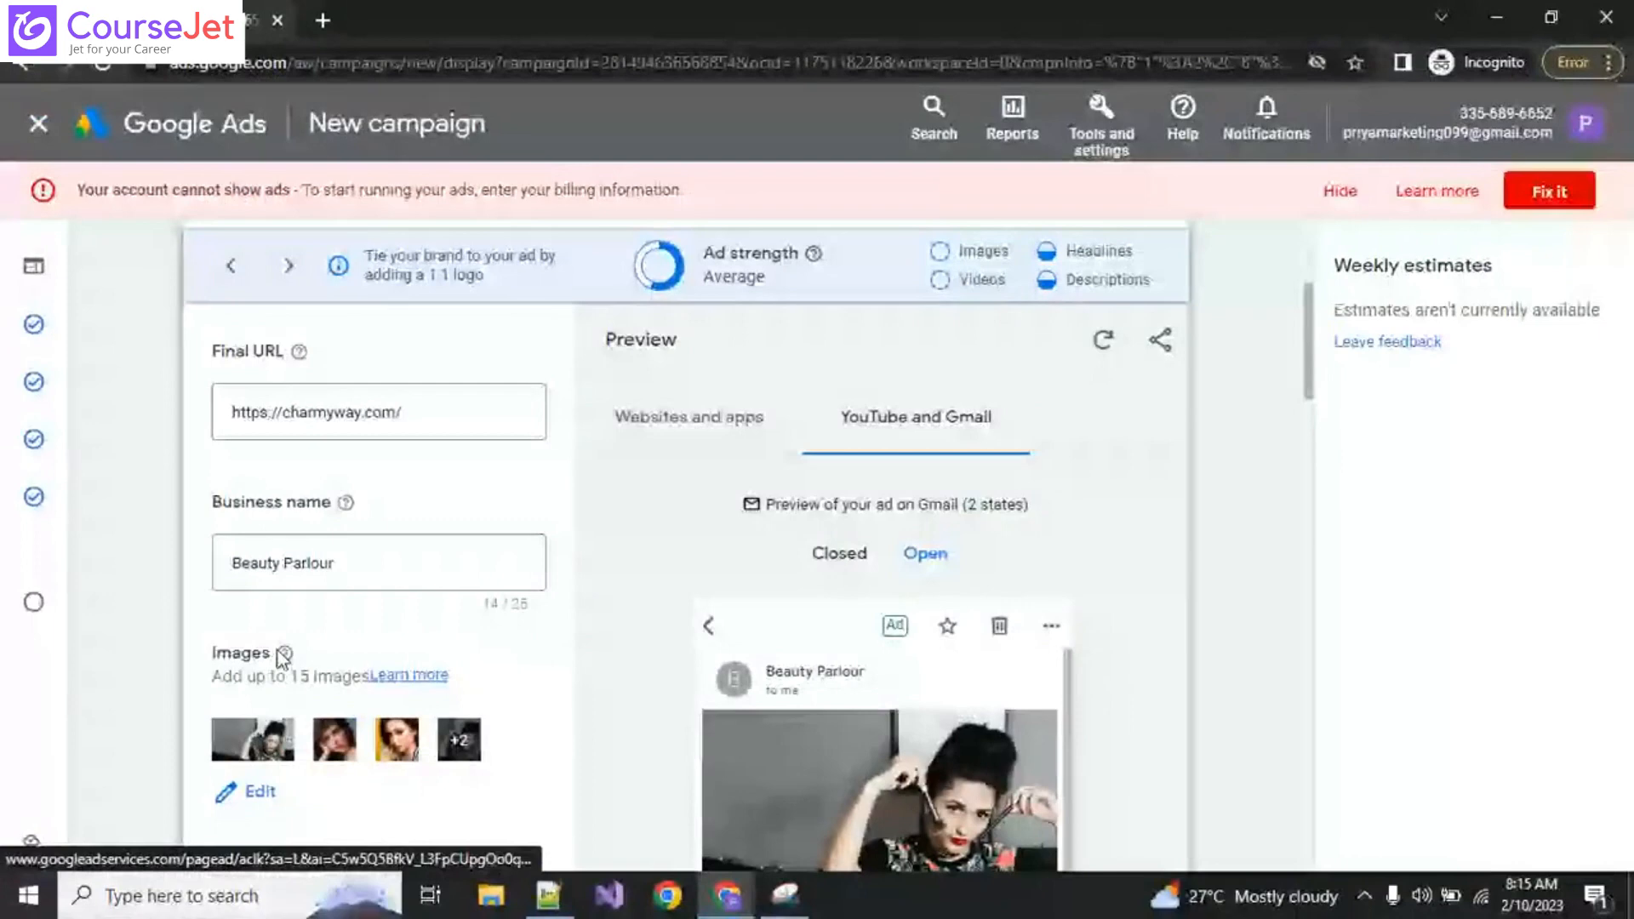
Step: Examine the display ad's open Gmail preview alongside its final URL, business name and images
scroll(1201, 777, "up", 3)
scroll(1098, 771, "down", 5)
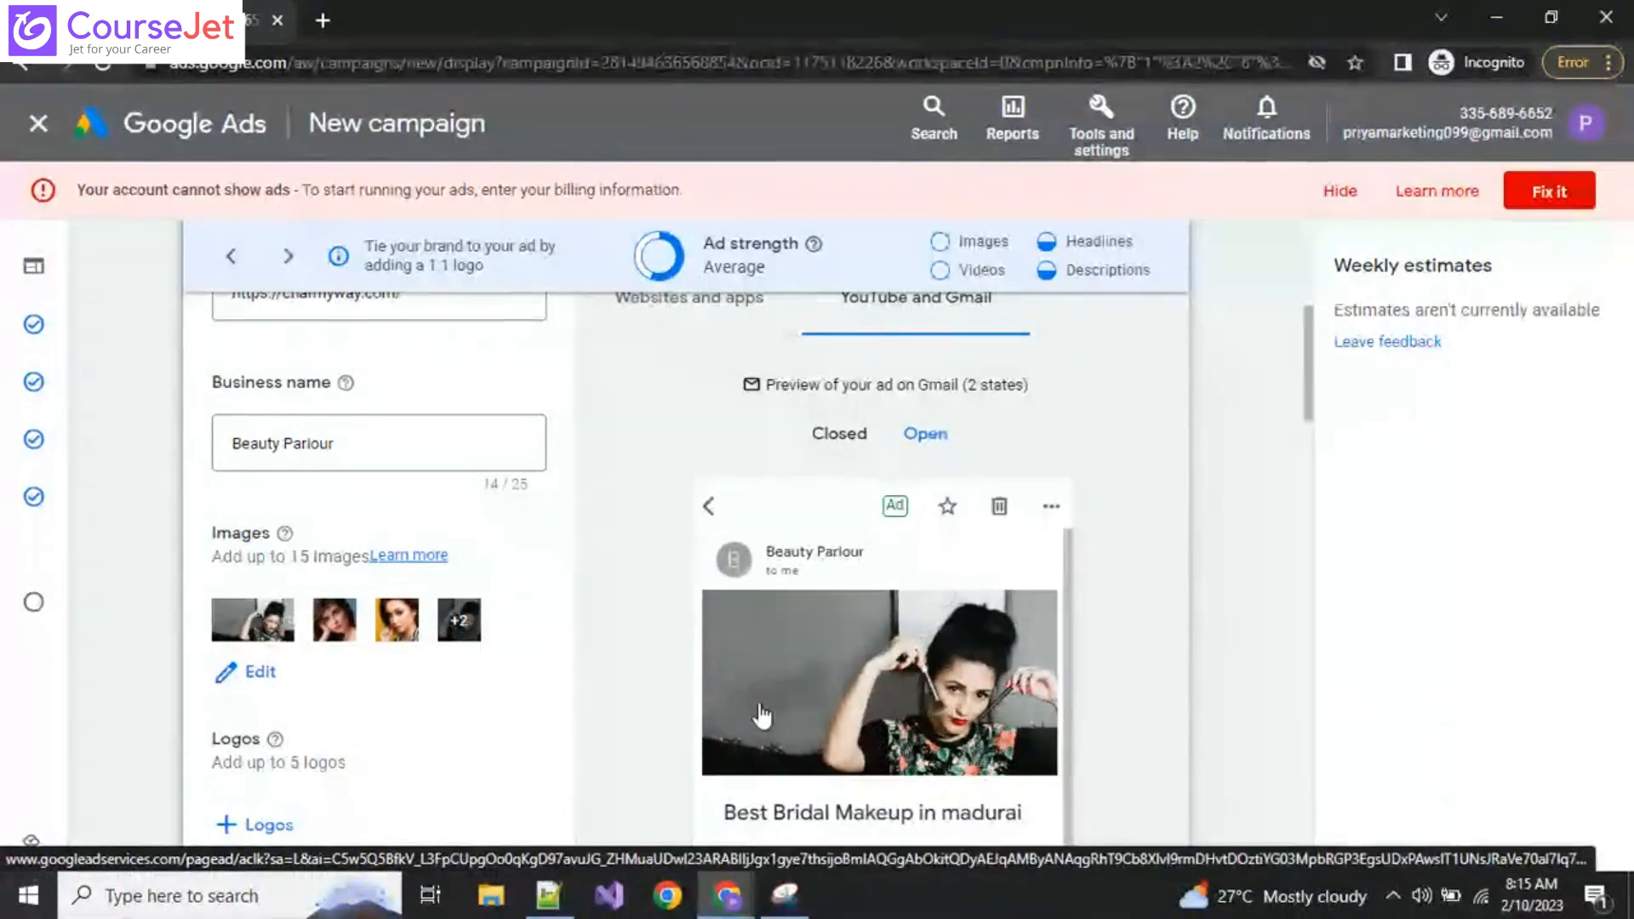
scroll(345, 698, "up", 2)
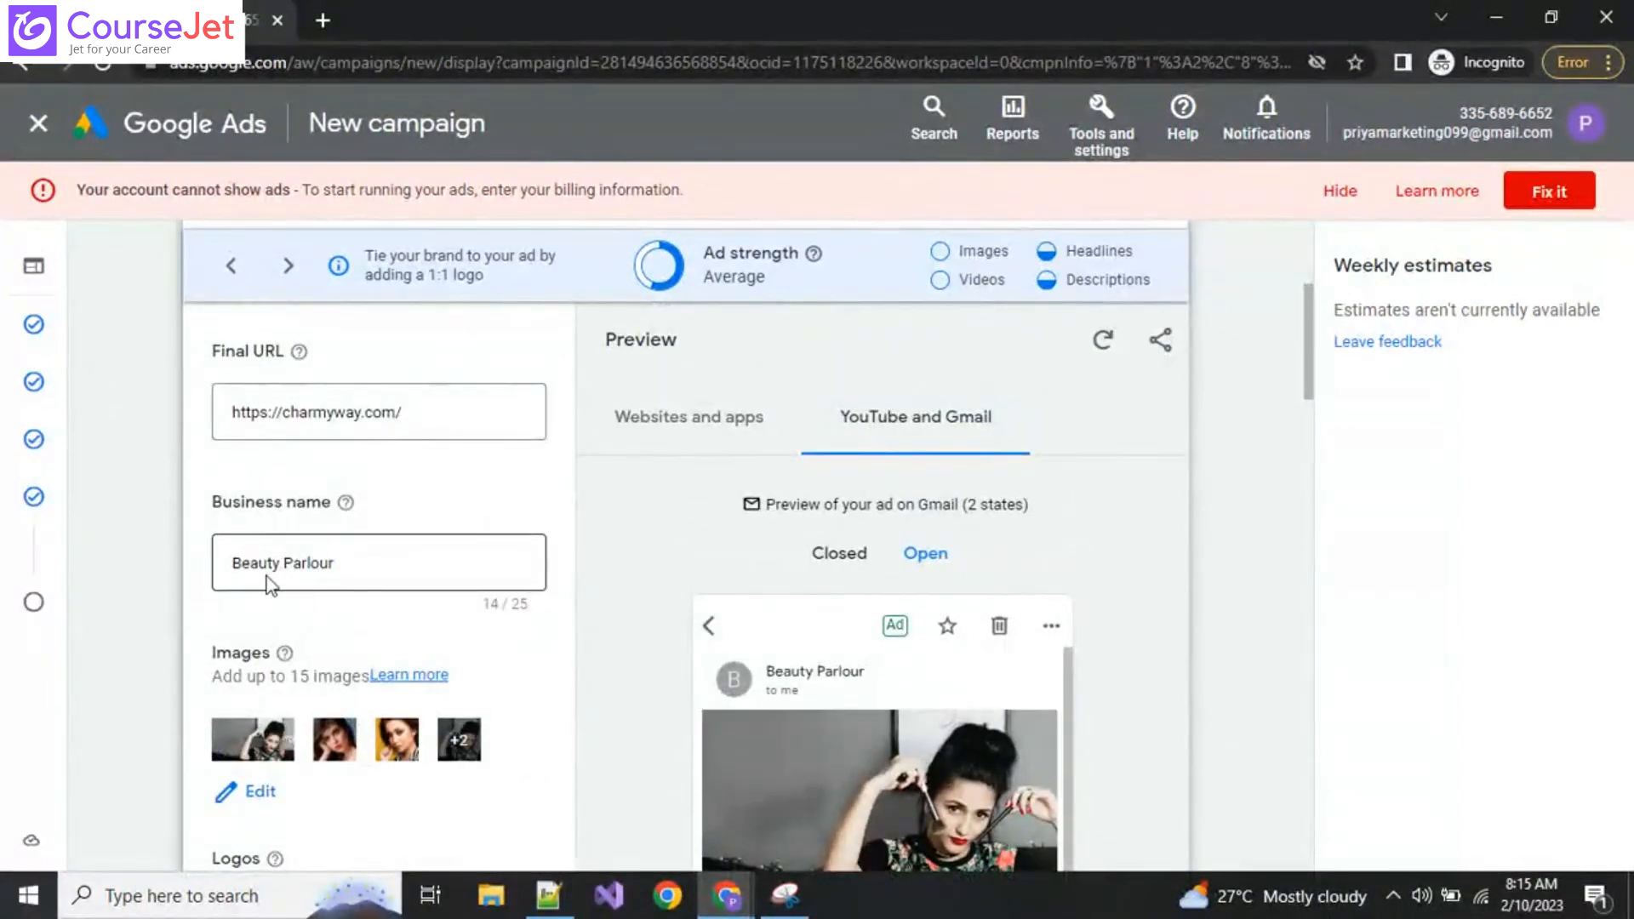
scroll(851, 732, "down", 3)
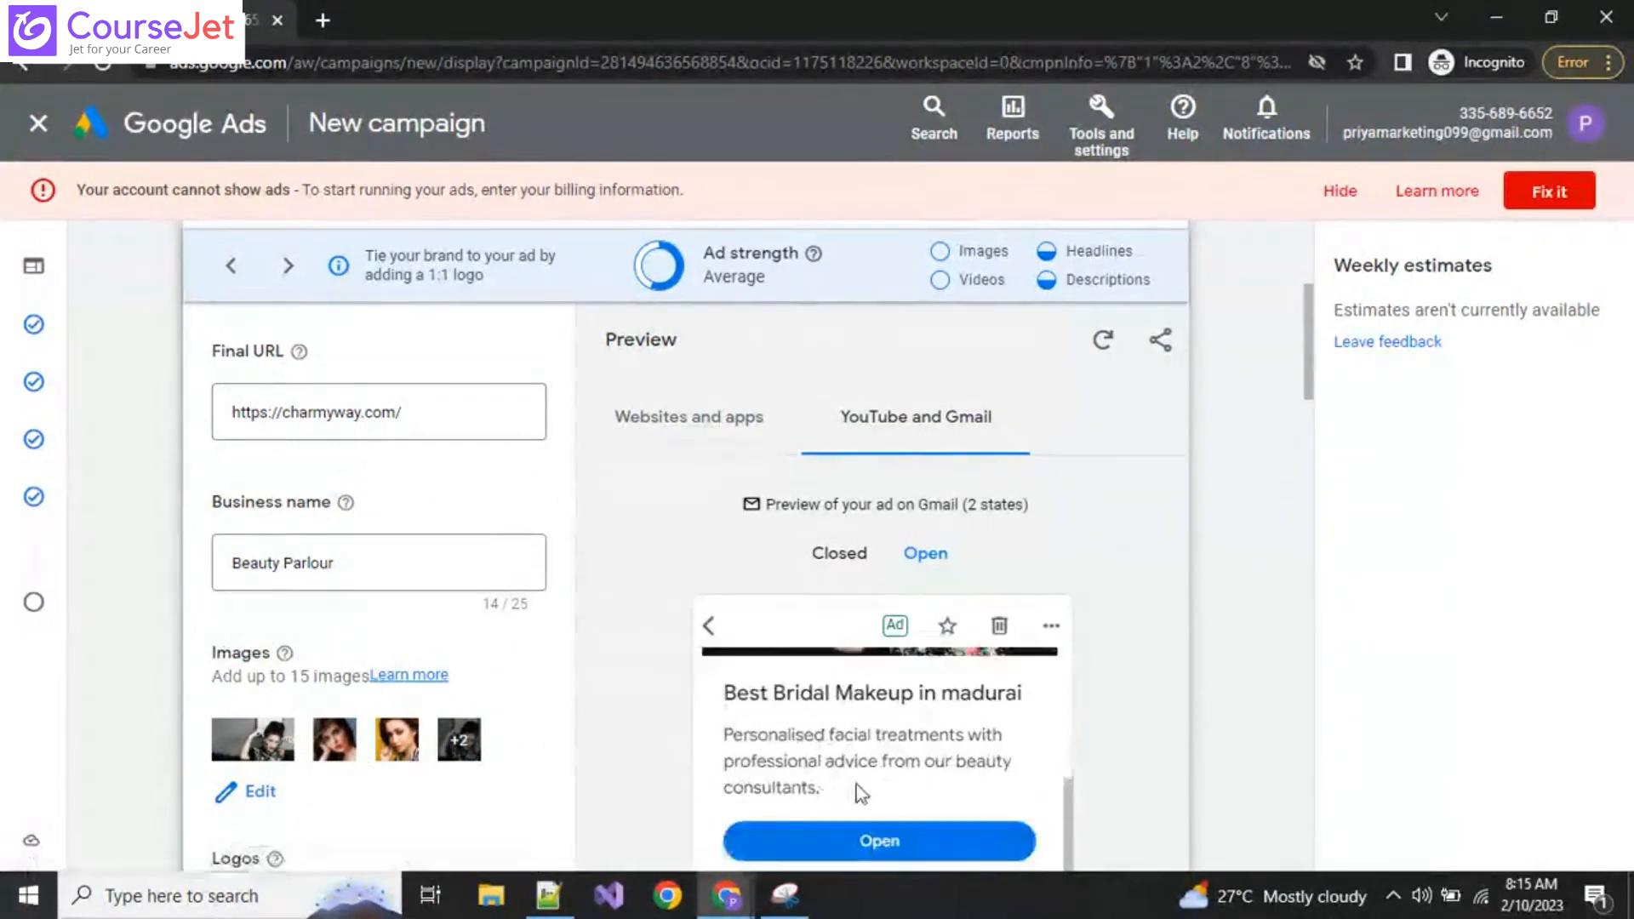
scroll(863, 794, "up", 3)
scroll(1262, 730, "down", 3)
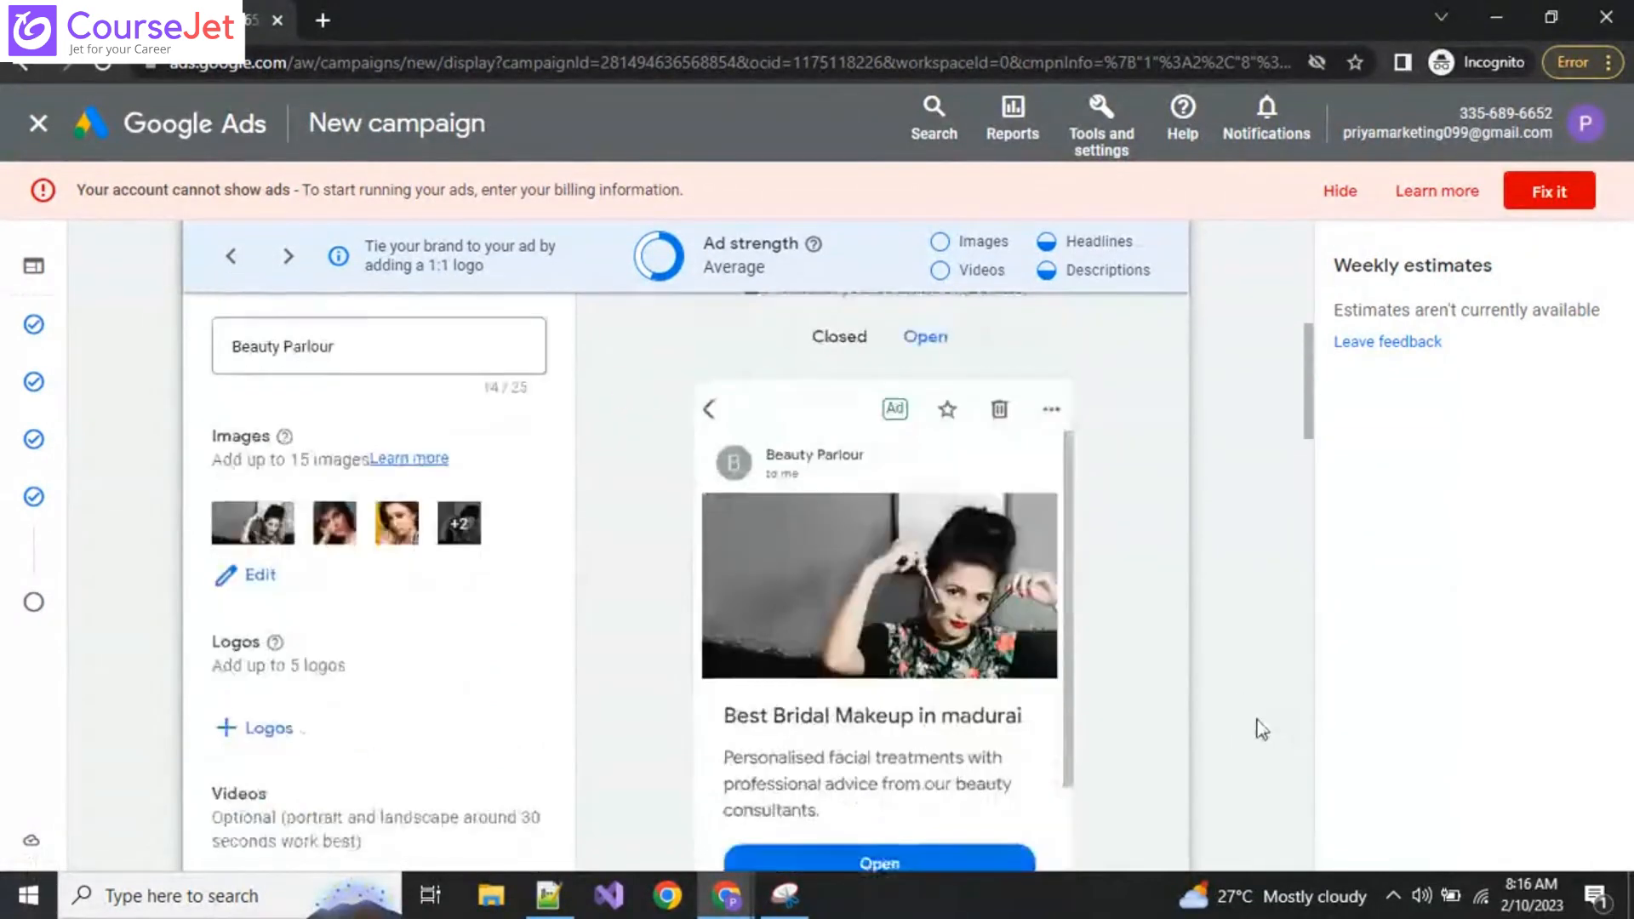
scroll(967, 649, "up", 3)
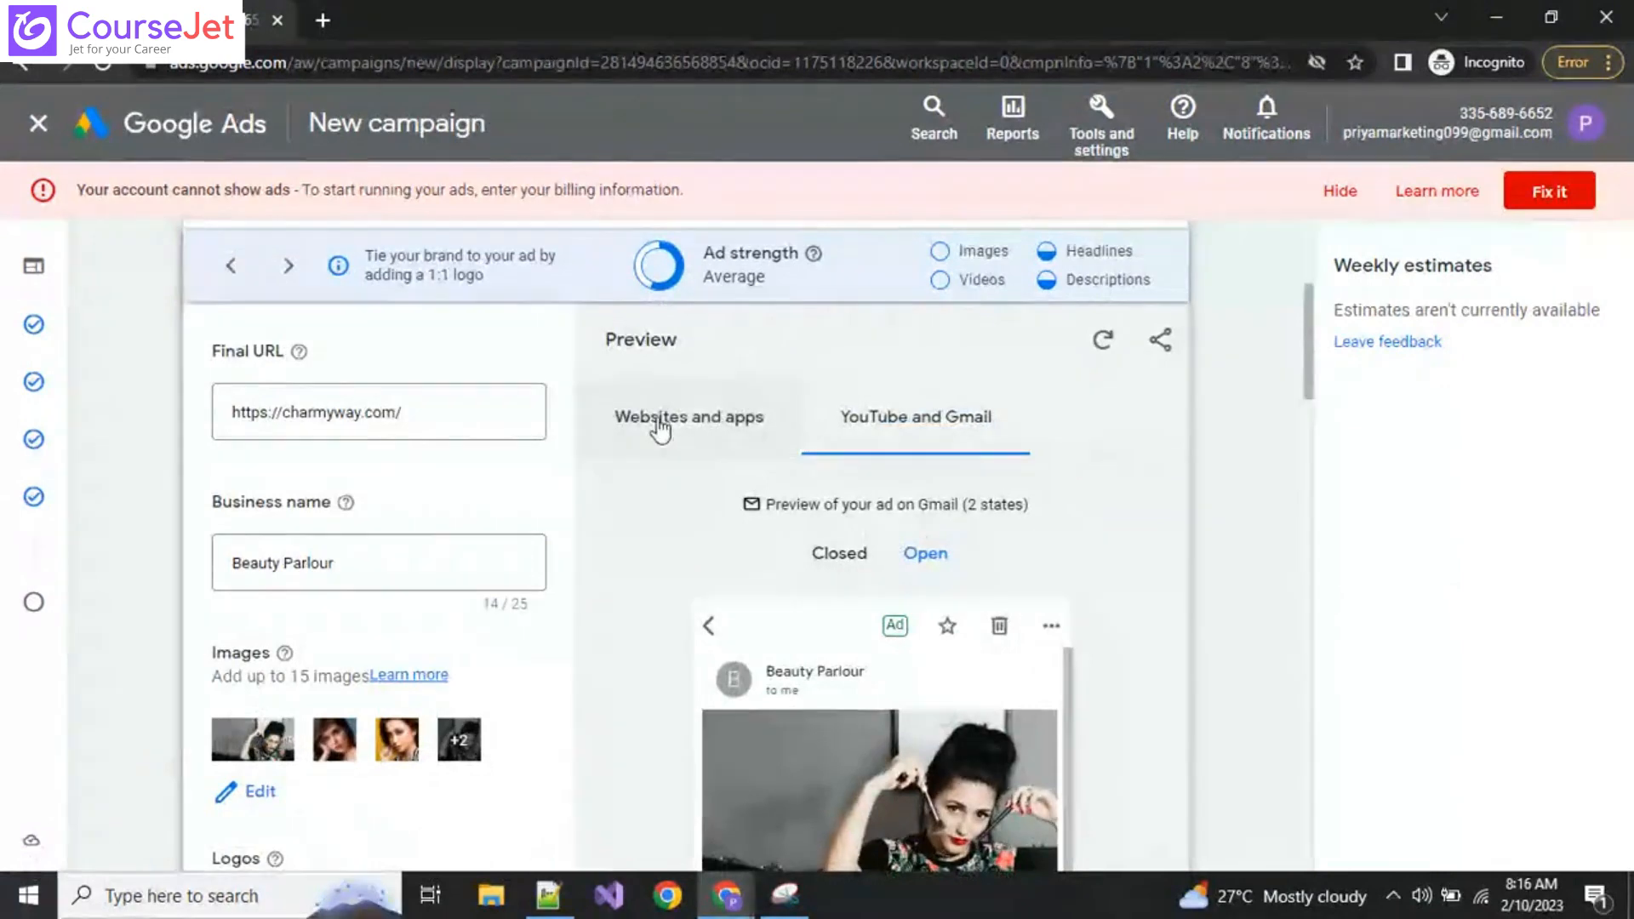
Step: Switch the ad preview to websites and apps and examine the example ad
left_click(660, 426)
scroll(873, 705, "up", 3)
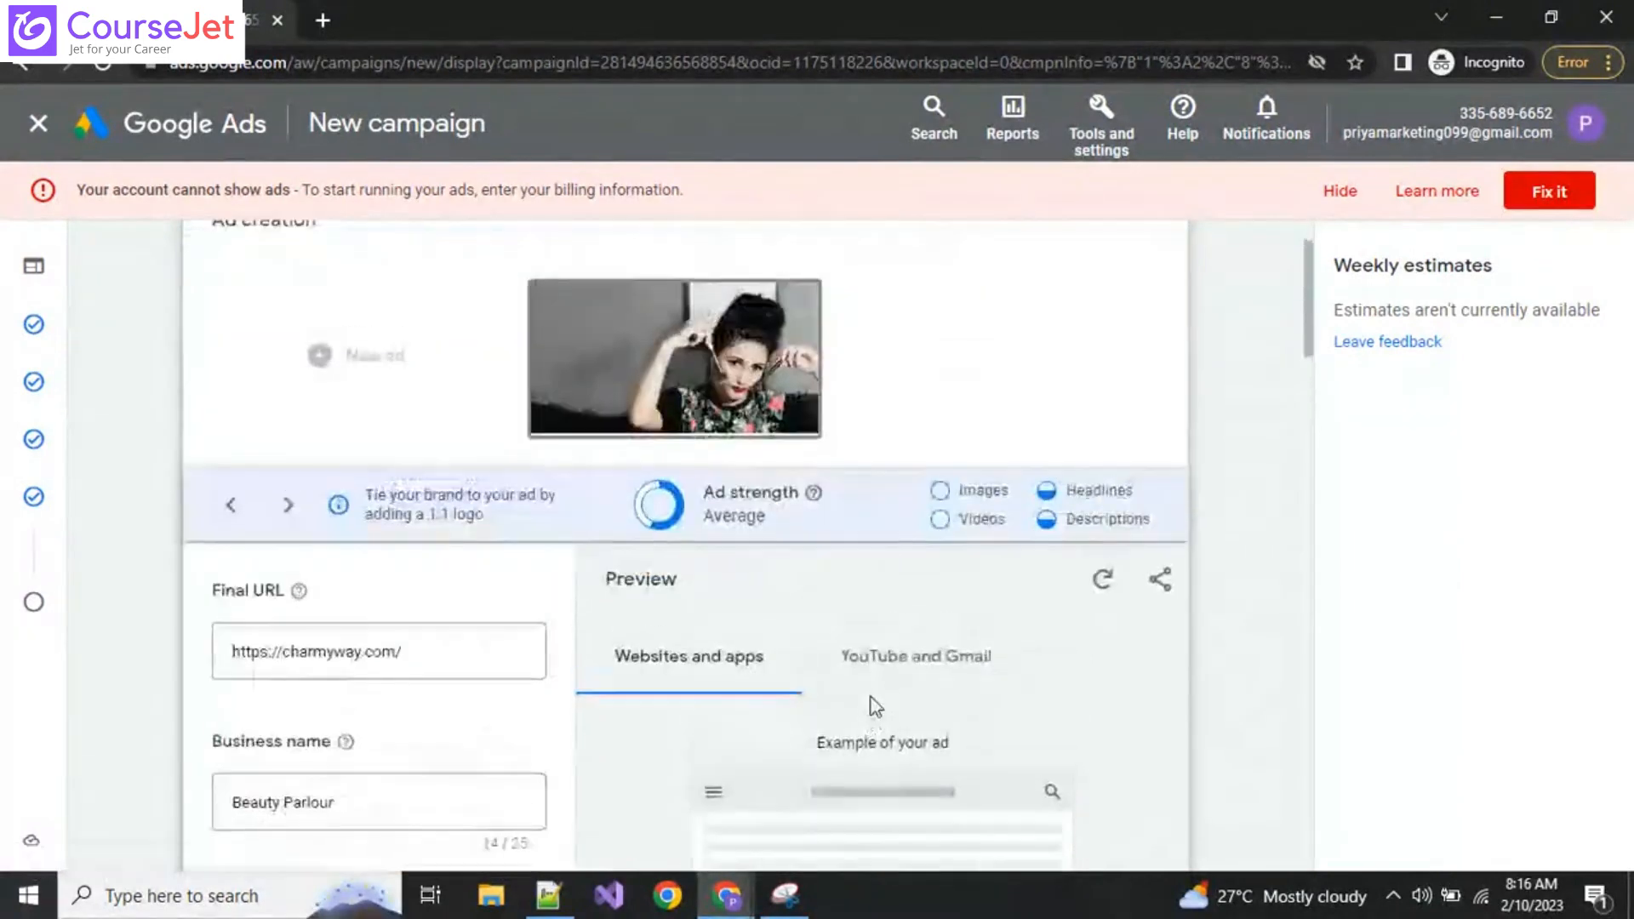
scroll(1076, 749, "down", 6)
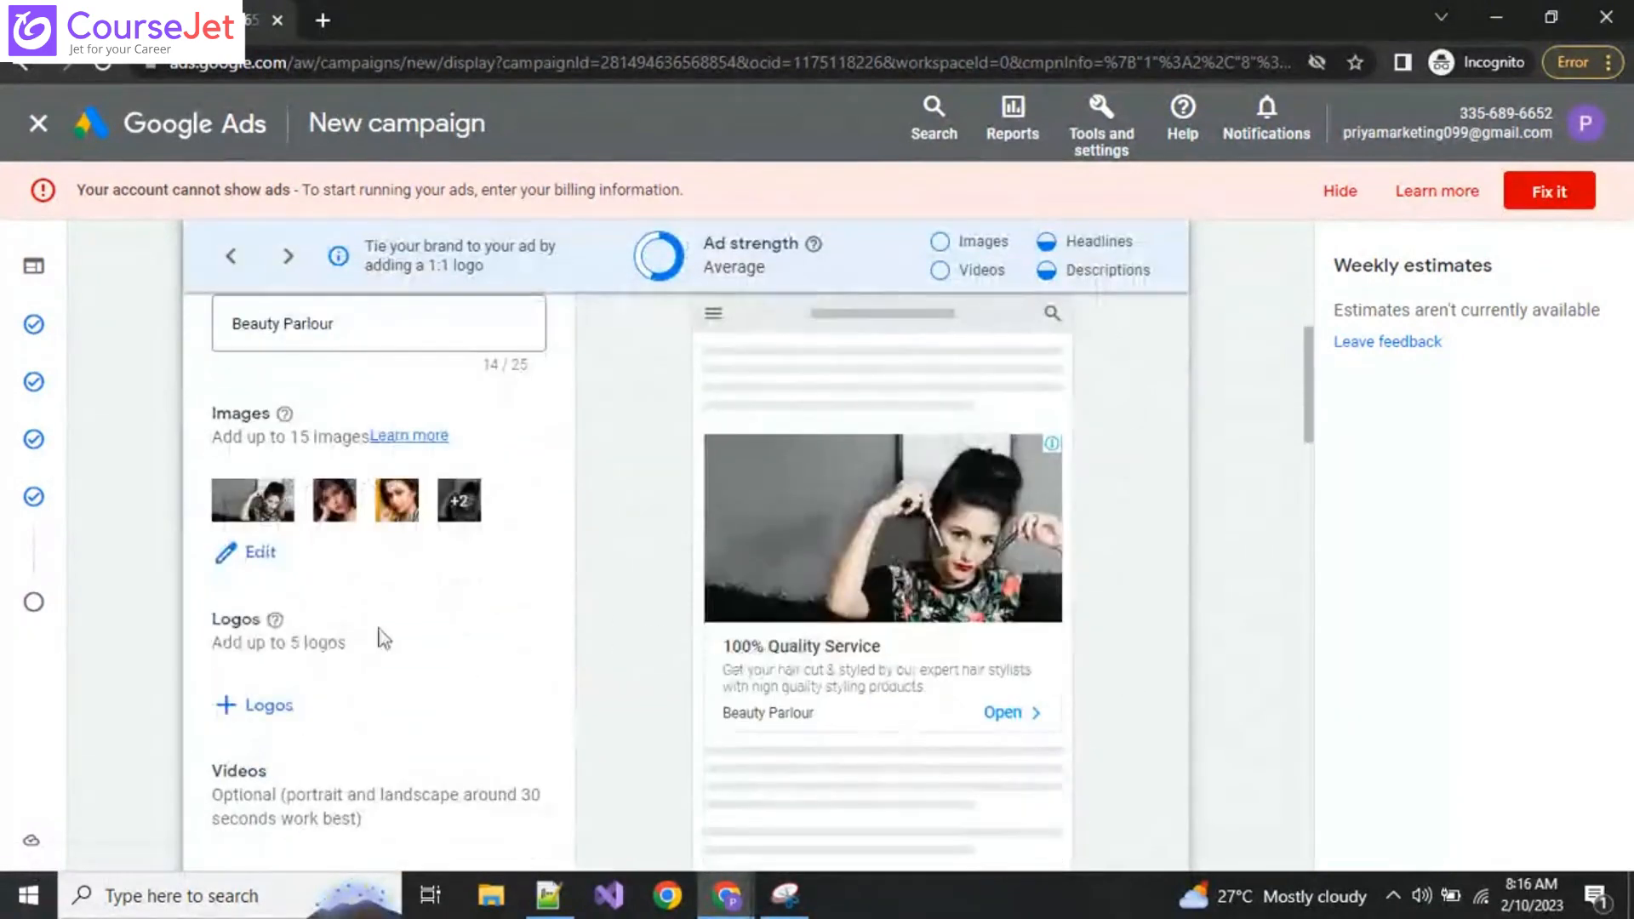
scroll(270, 492, "up", 2)
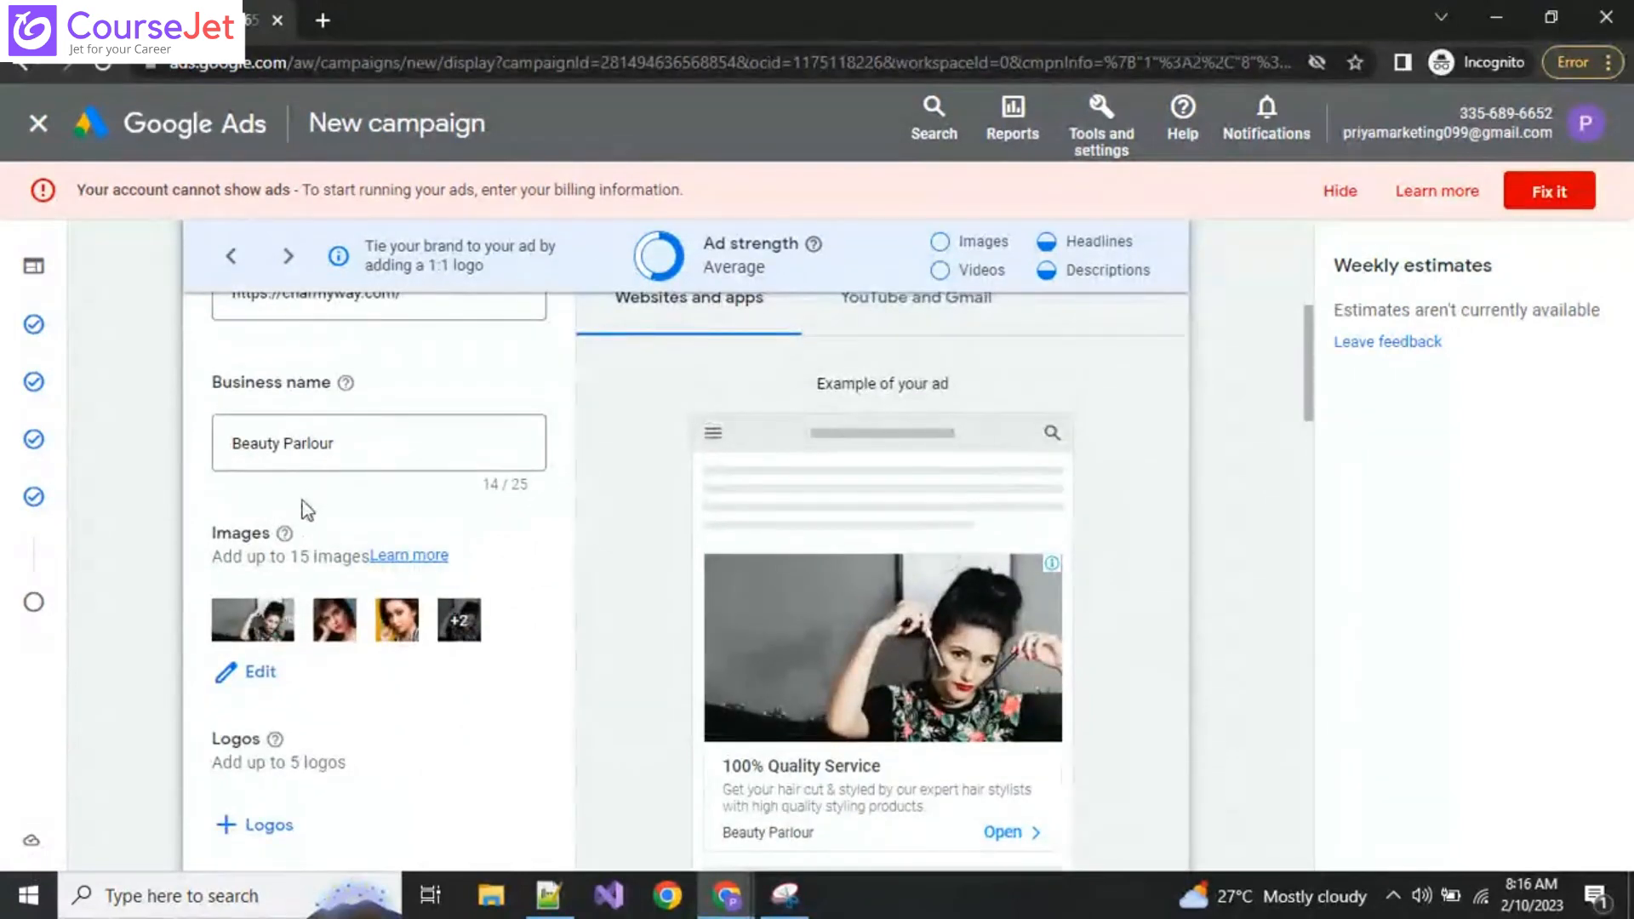
Step: Collapse the Ad URL options below the ad's descriptions and expand the Additional format options
scroll(307, 511, "down", 15)
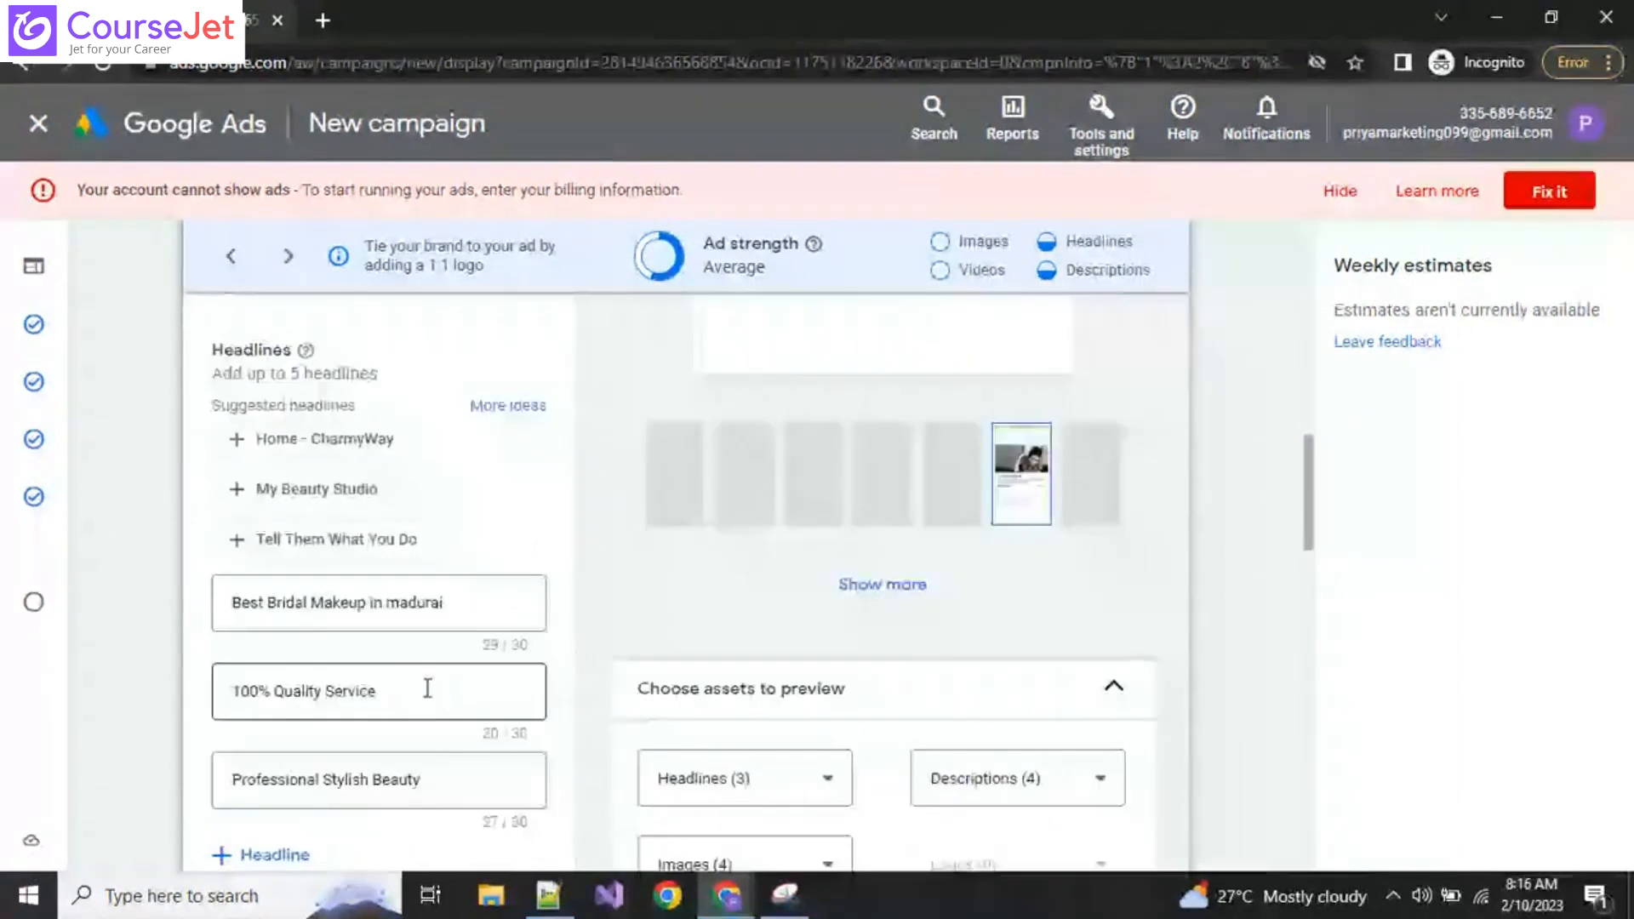
scroll(277, 723, "down", 5)
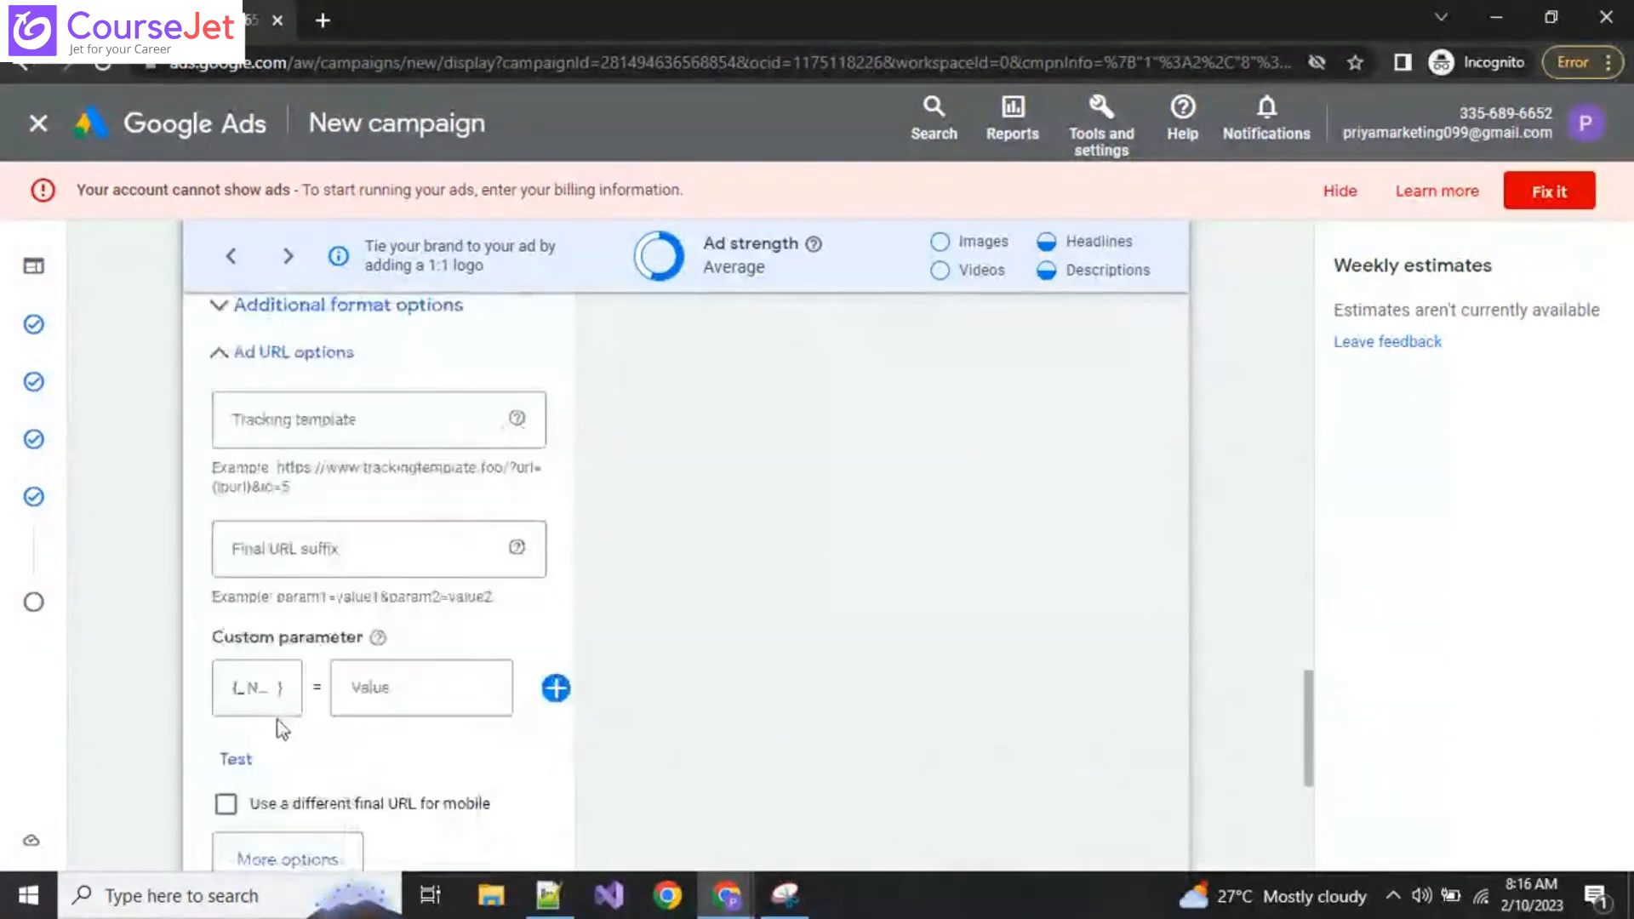
scroll(298, 672, "up", 1)
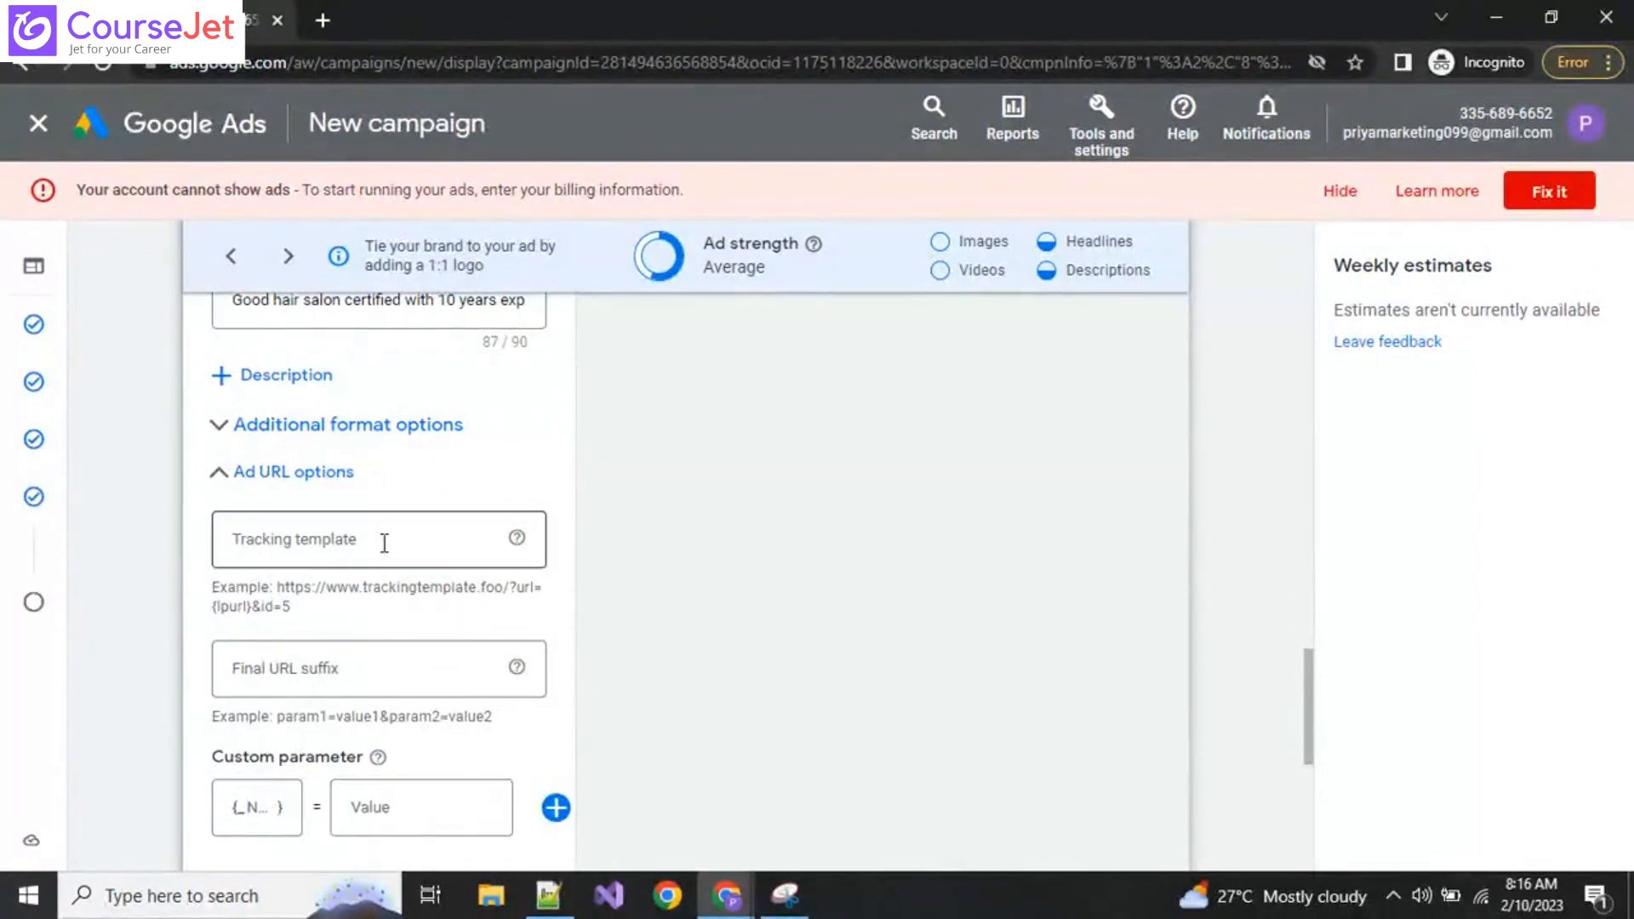
left_click(378, 470)
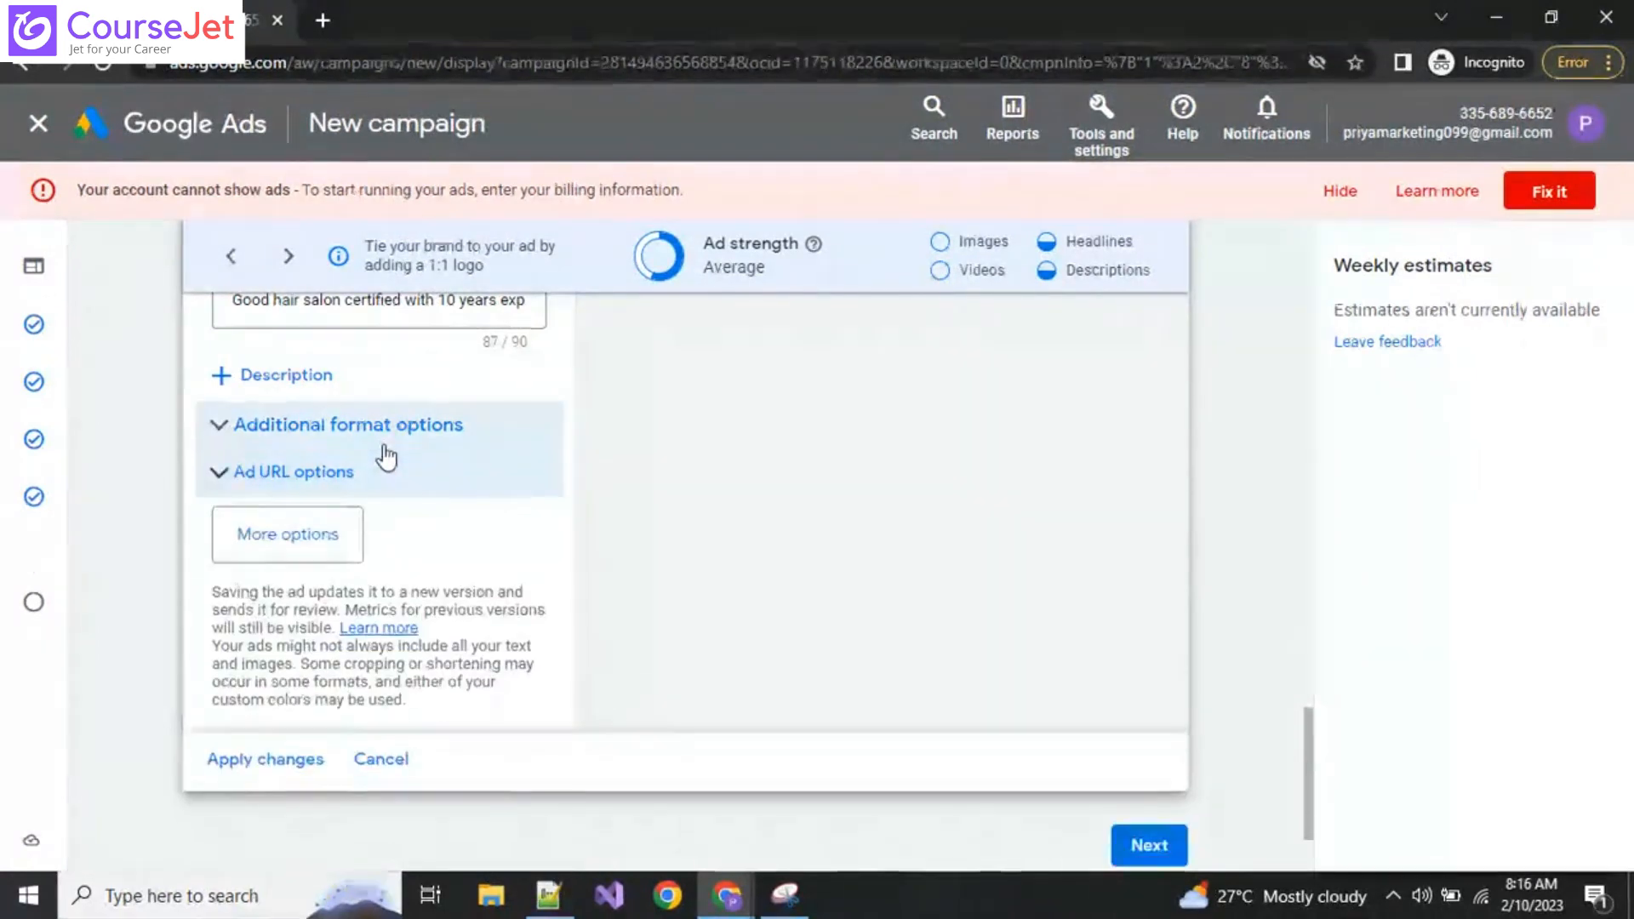
left_click(394, 434)
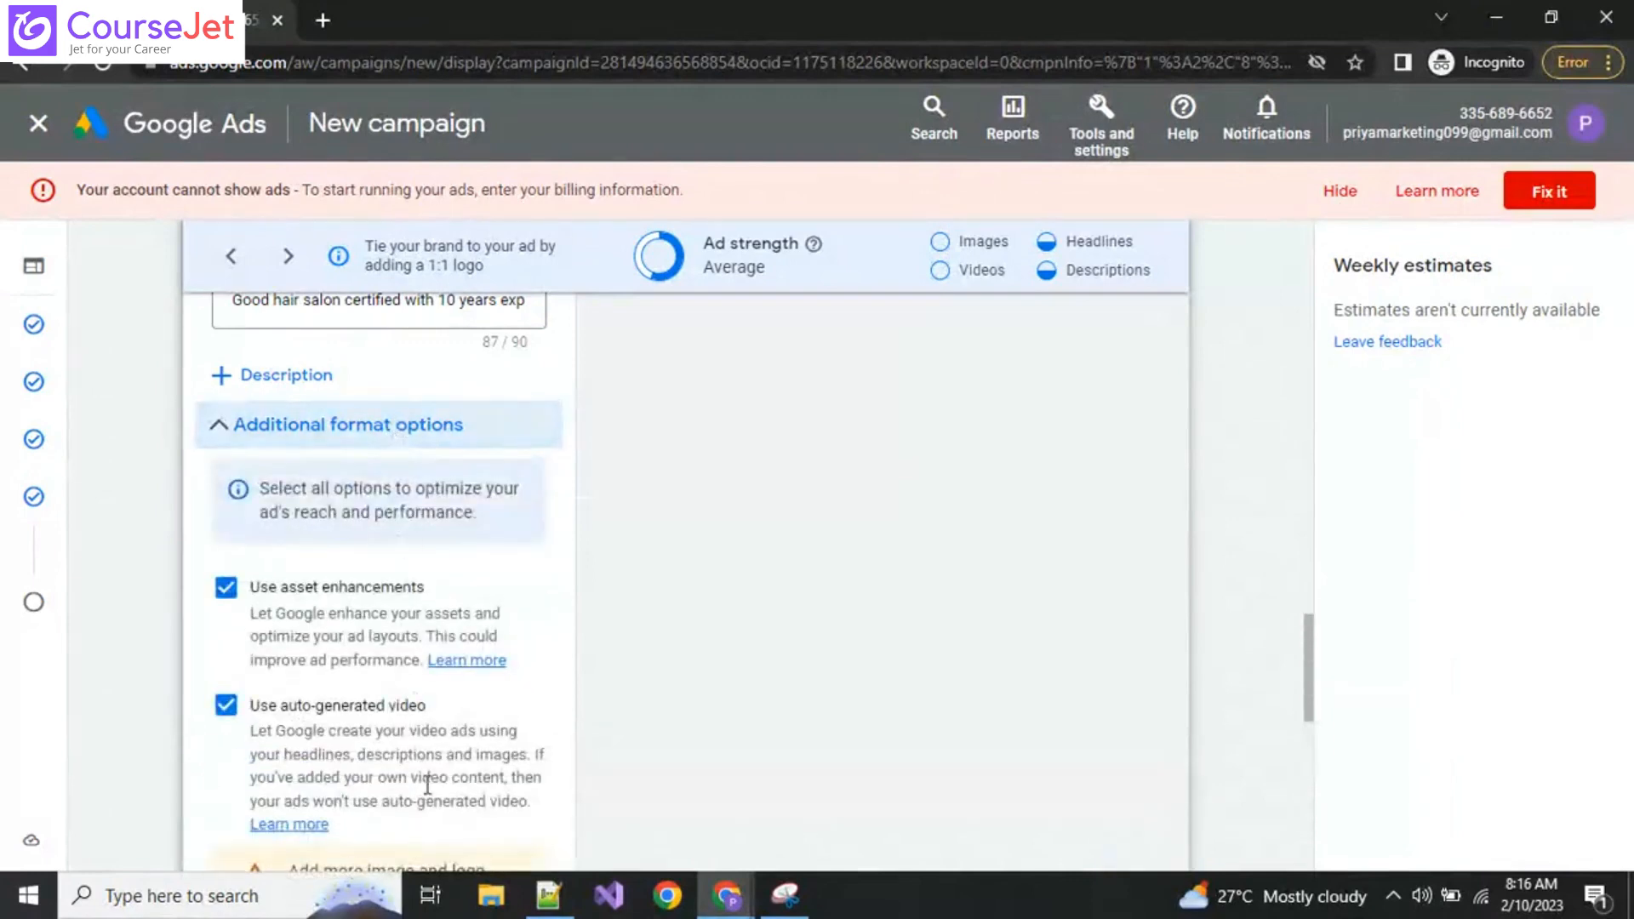
Step: Review the asset enhancement, auto-generated video and native format settings, and check the Ad URL options
scroll(410, 811, "down", 3)
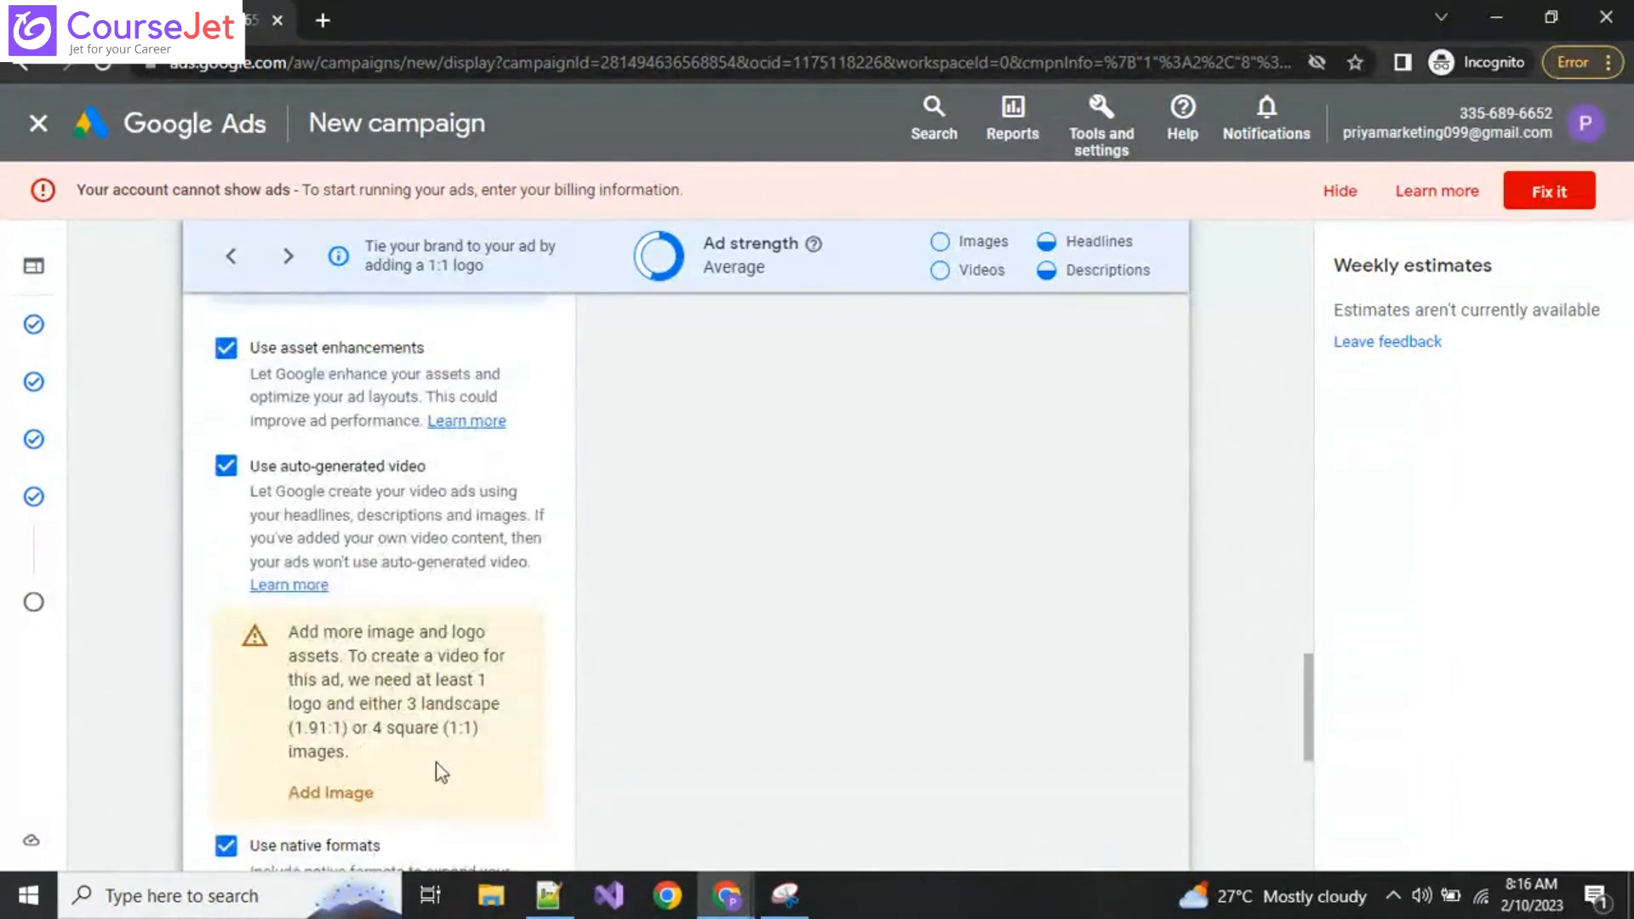
scroll(441, 770, "up", 2)
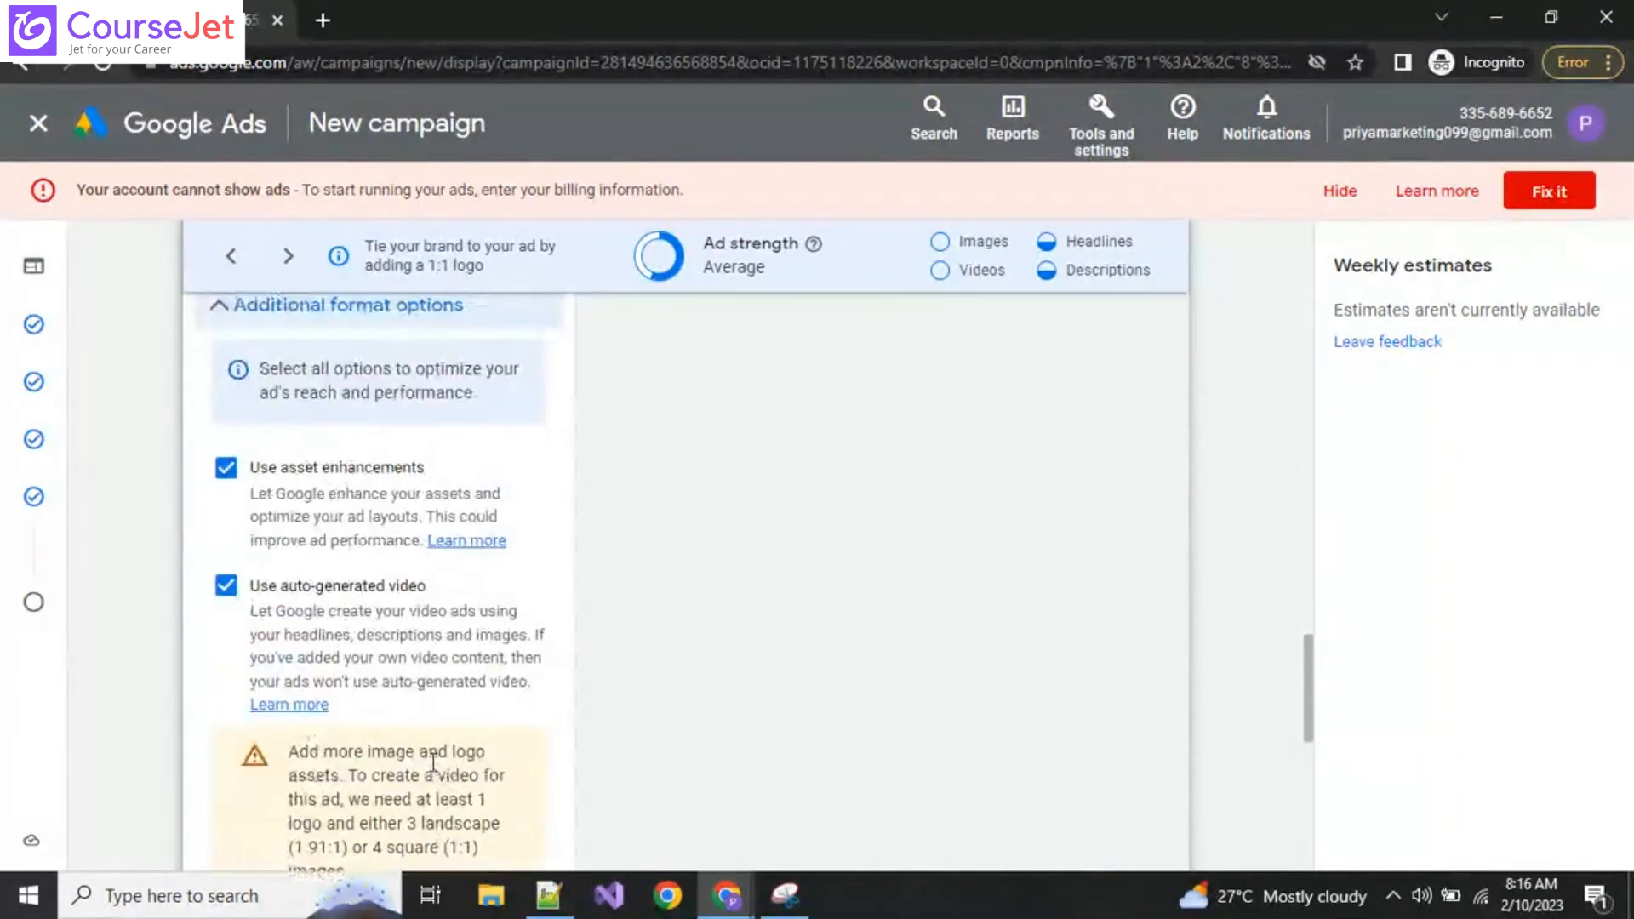
scroll(426, 758, "down", 6)
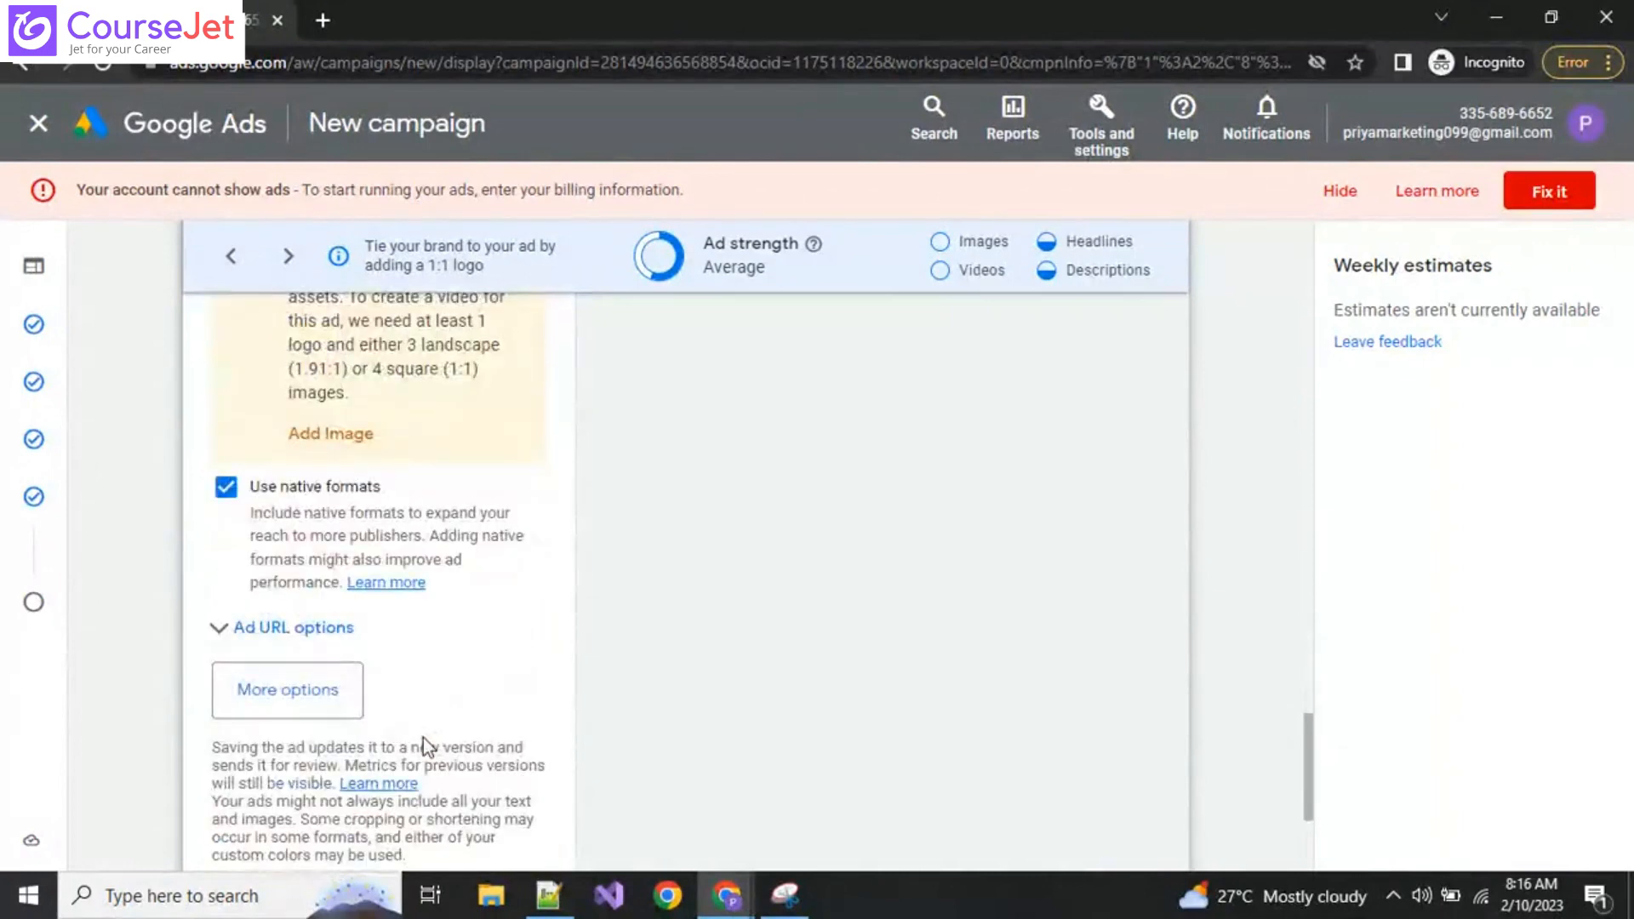
scroll(375, 740, "down", 2)
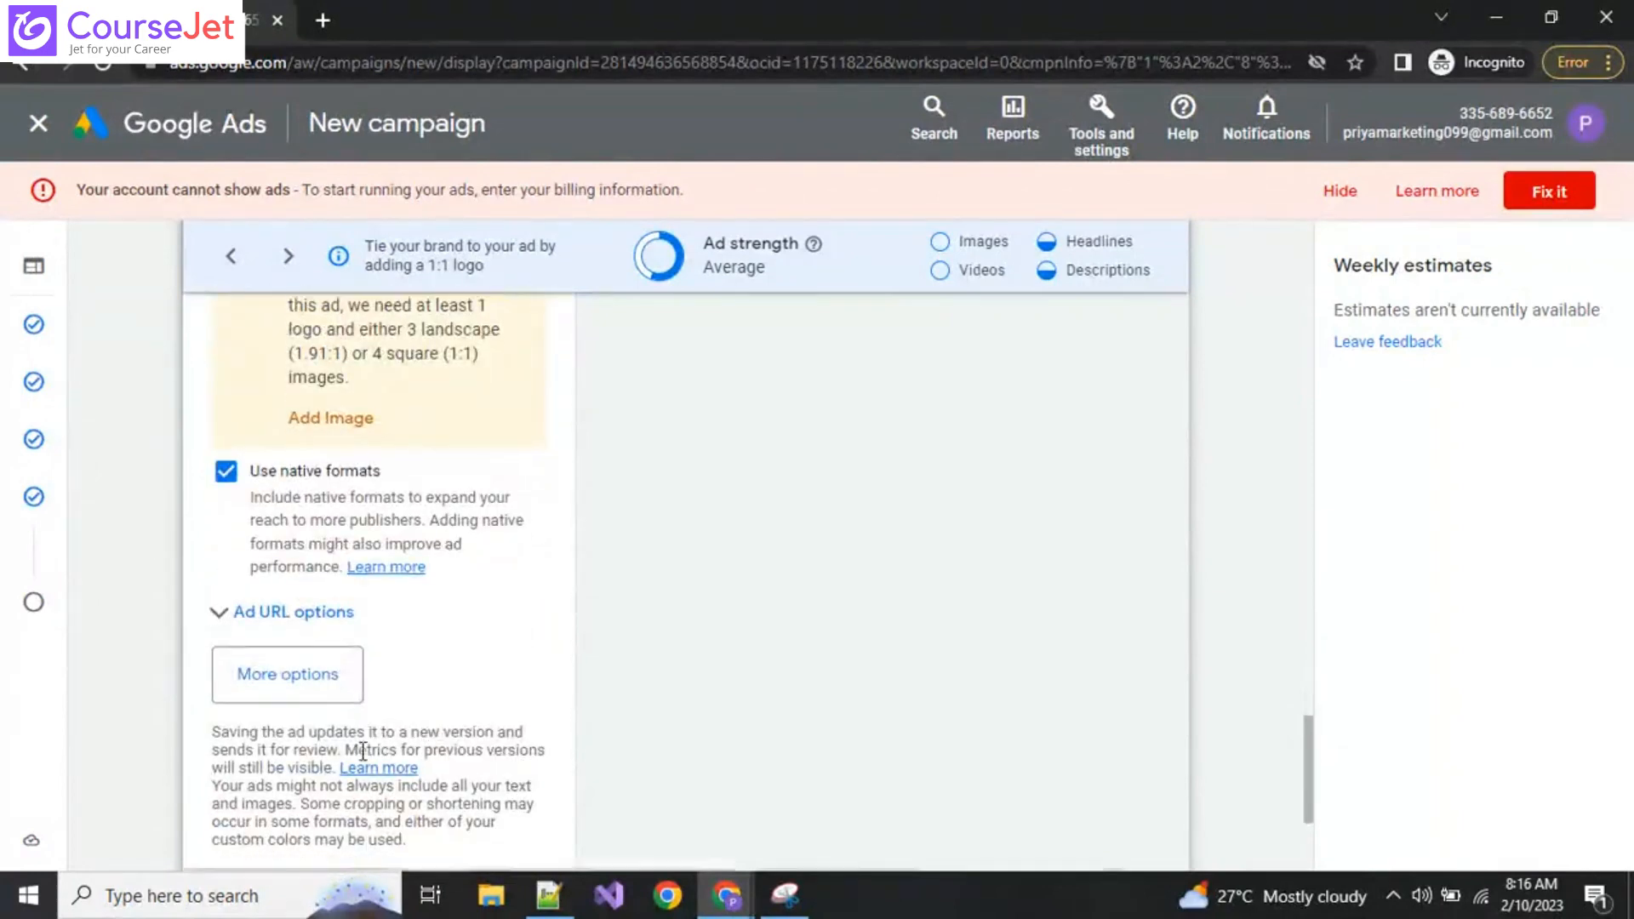
scroll(353, 750, "down", 1)
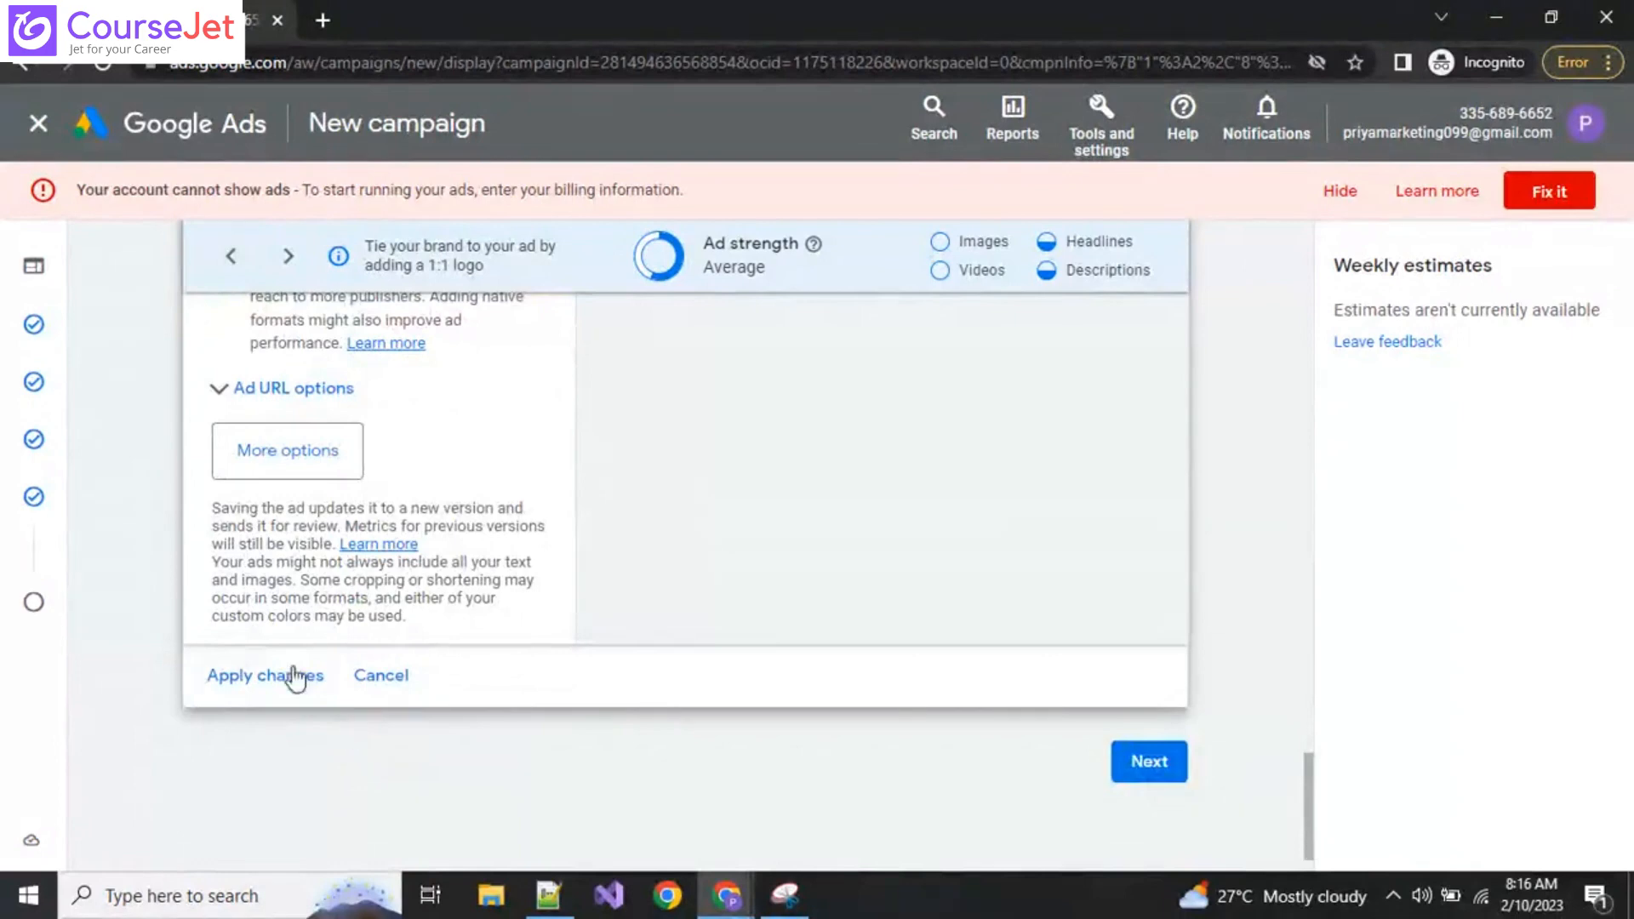
scroll(288, 642, "up", 1)
scroll(288, 640, "up", 1)
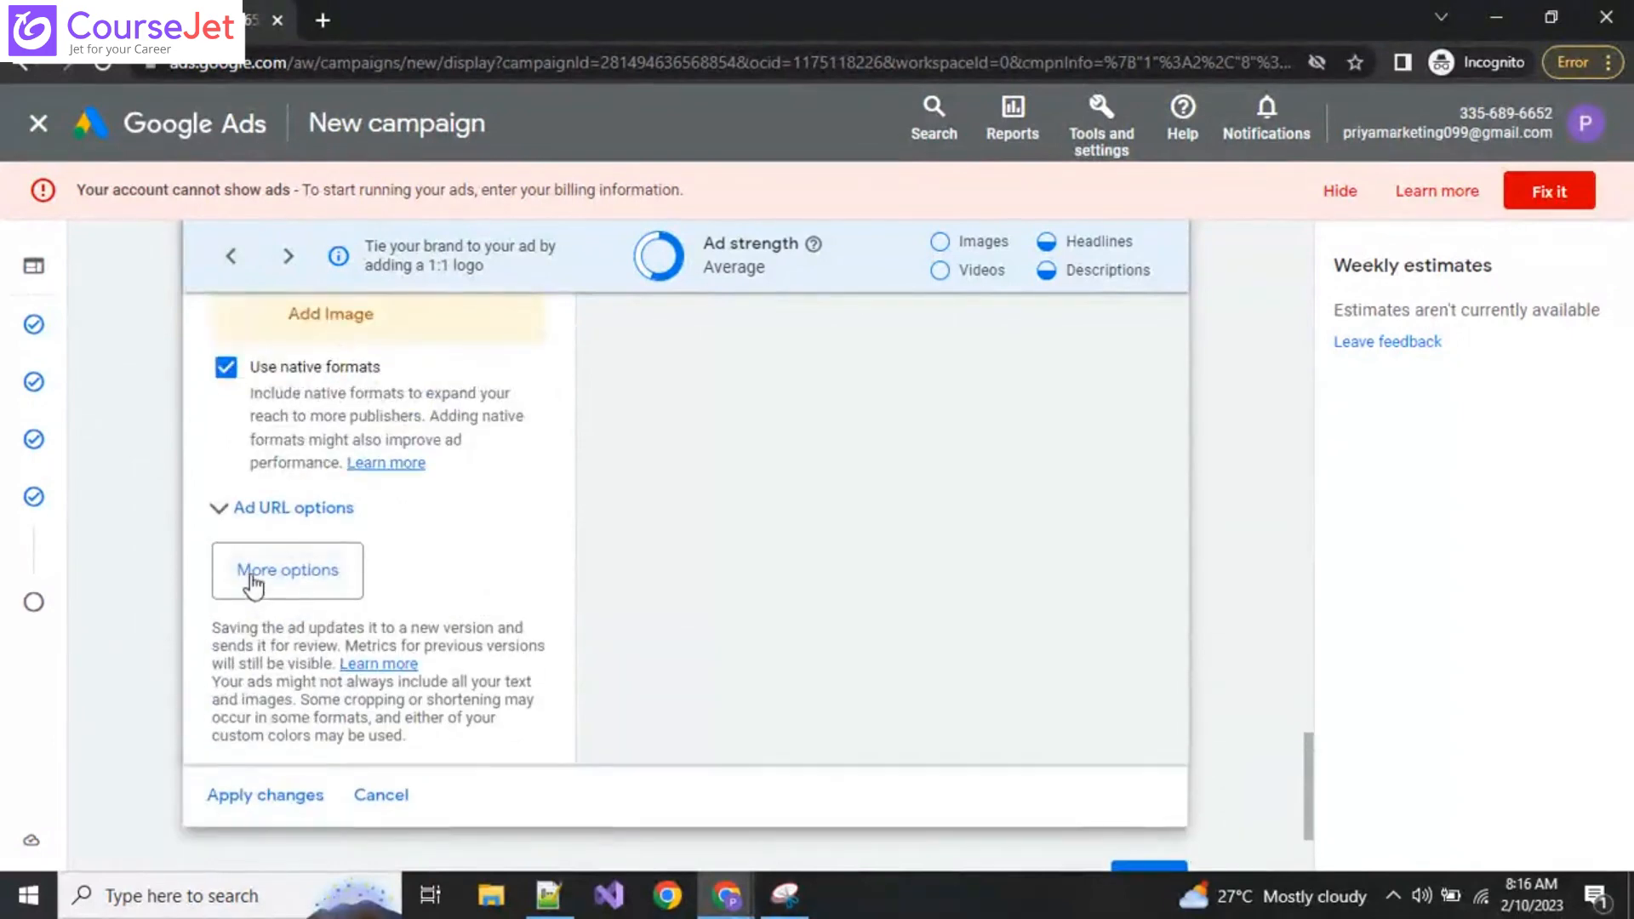
left_click(221, 511)
left_click(220, 515)
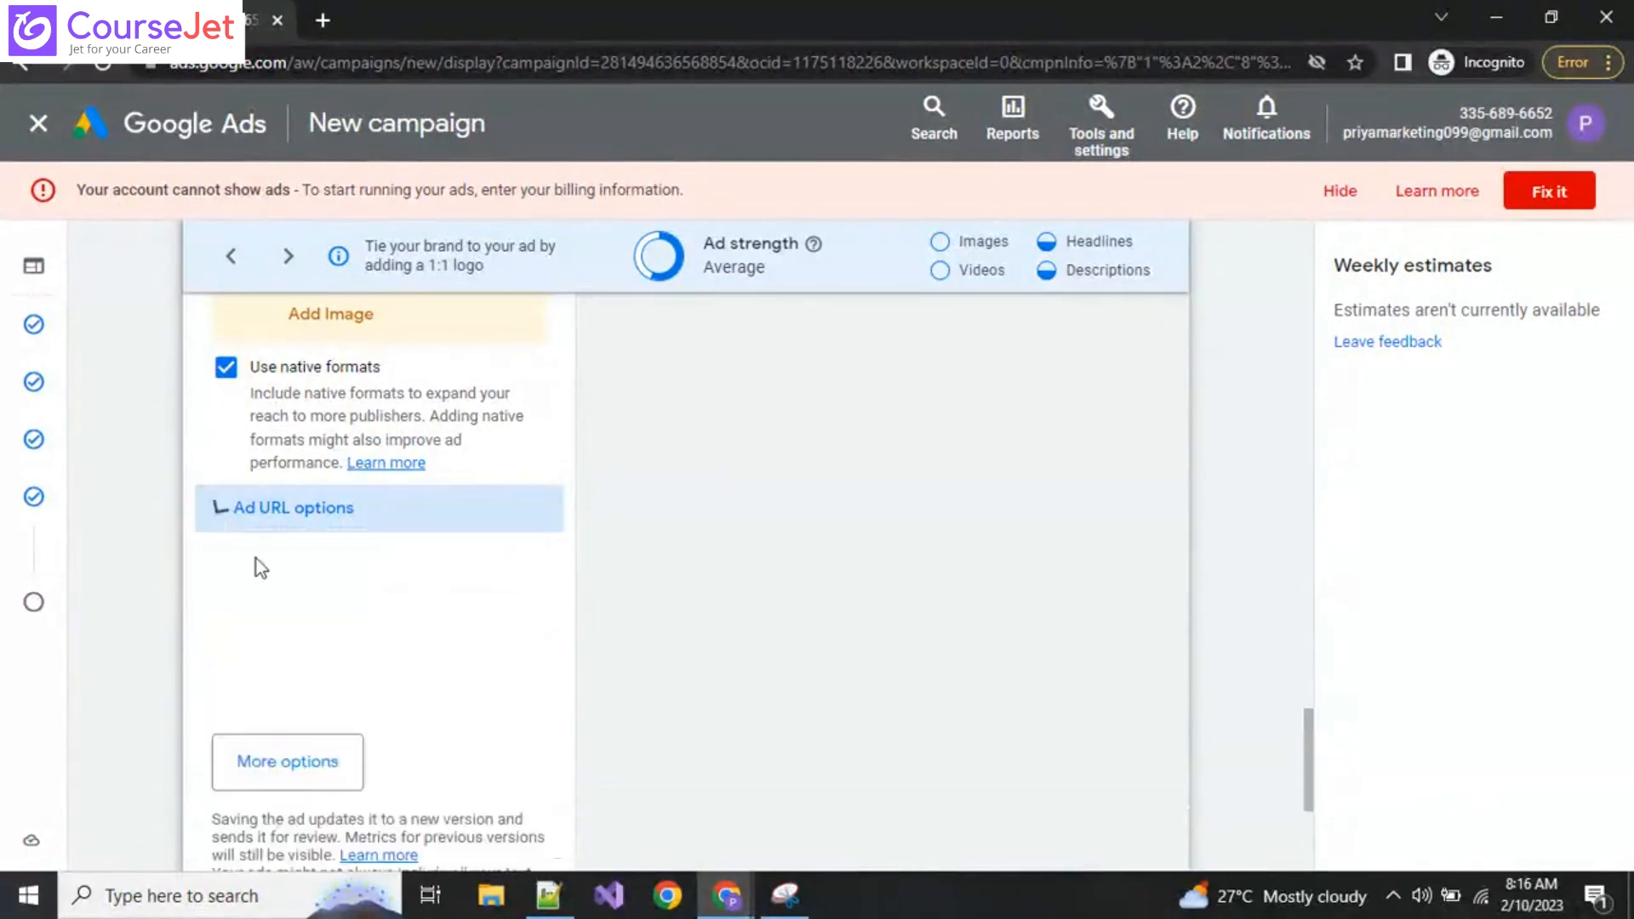
Step: Look back over the ad's assets, websites and apps preview, and ad strength section
scroll(255, 562, "up", 4)
scroll(606, 536, "up", 4)
scroll(783, 492, "up", 10)
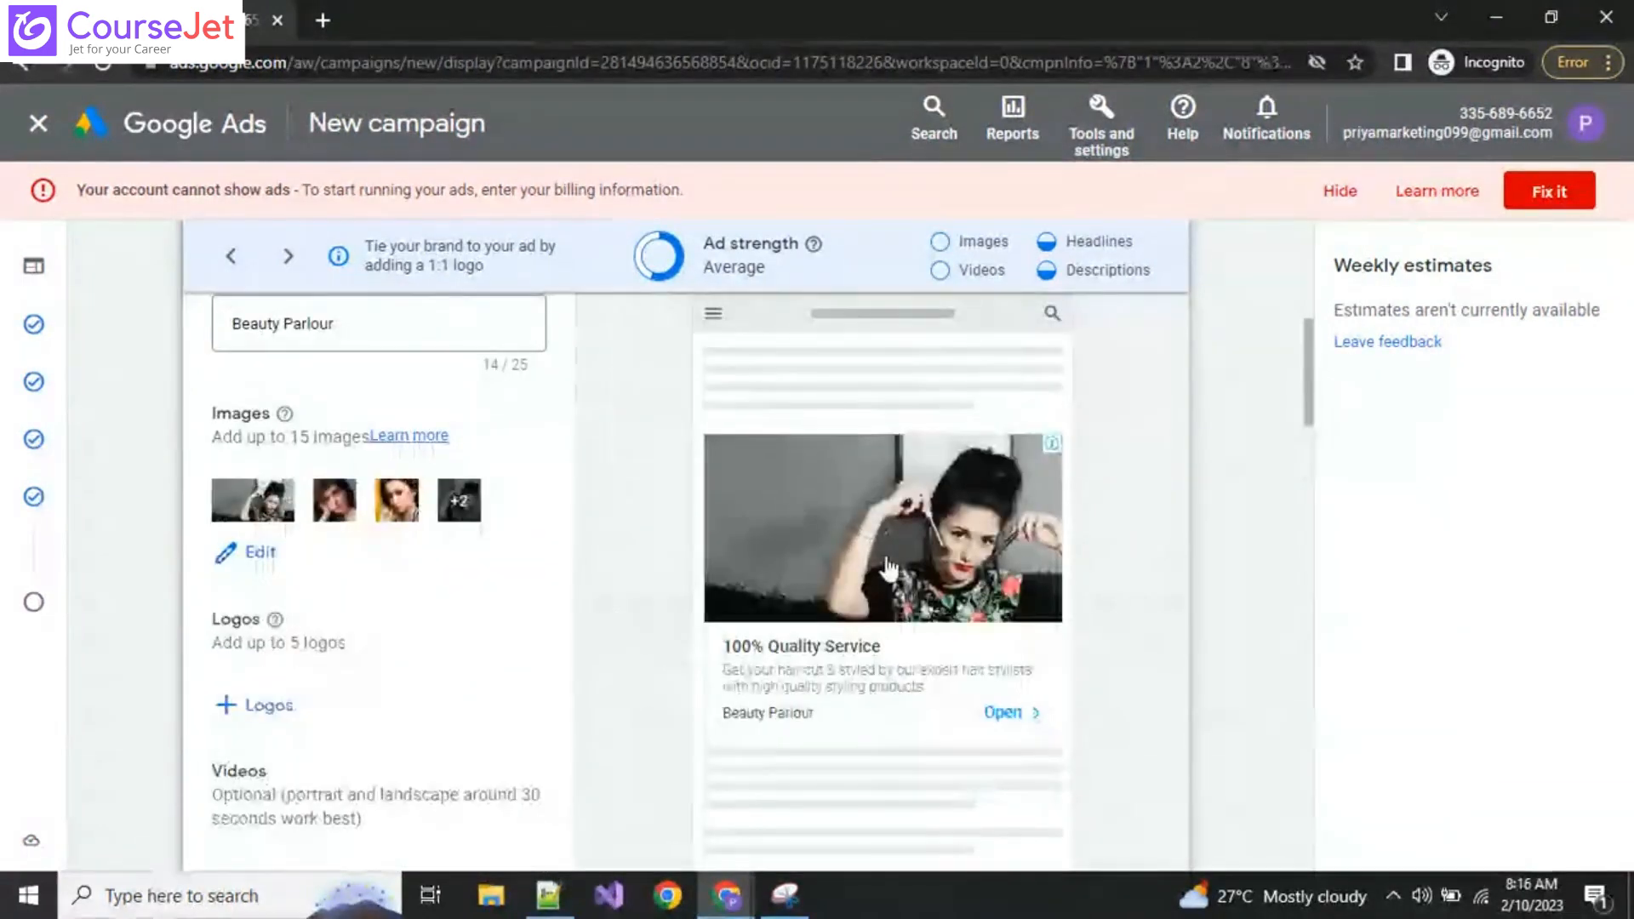
scroll(712, 667, "up", 4)
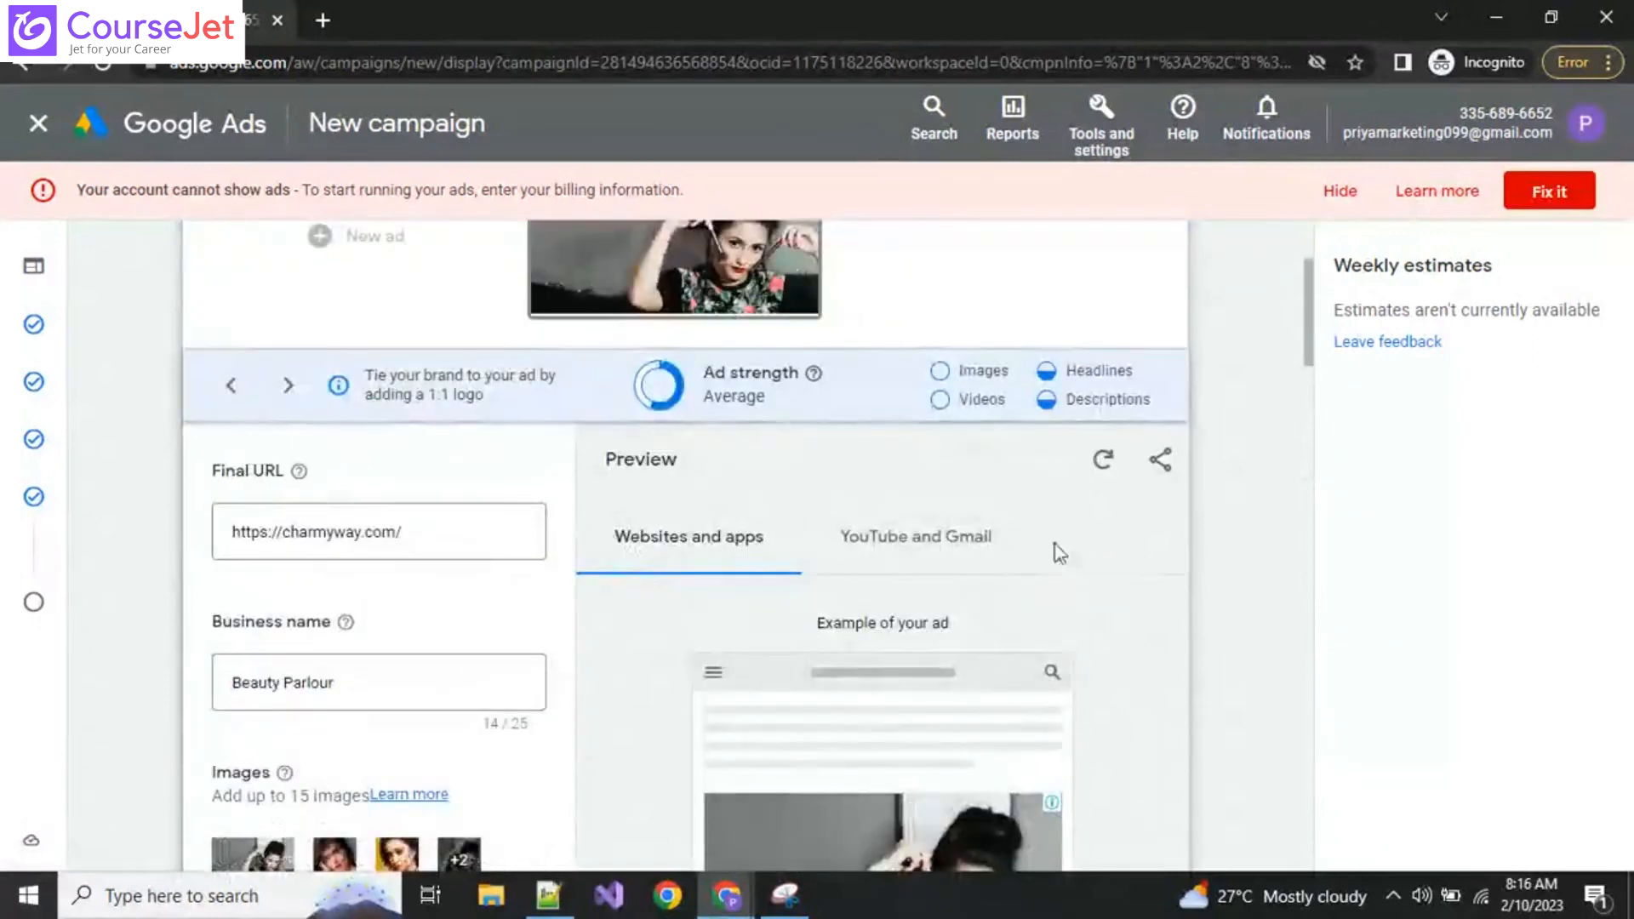
scroll(894, 469, "up", 3)
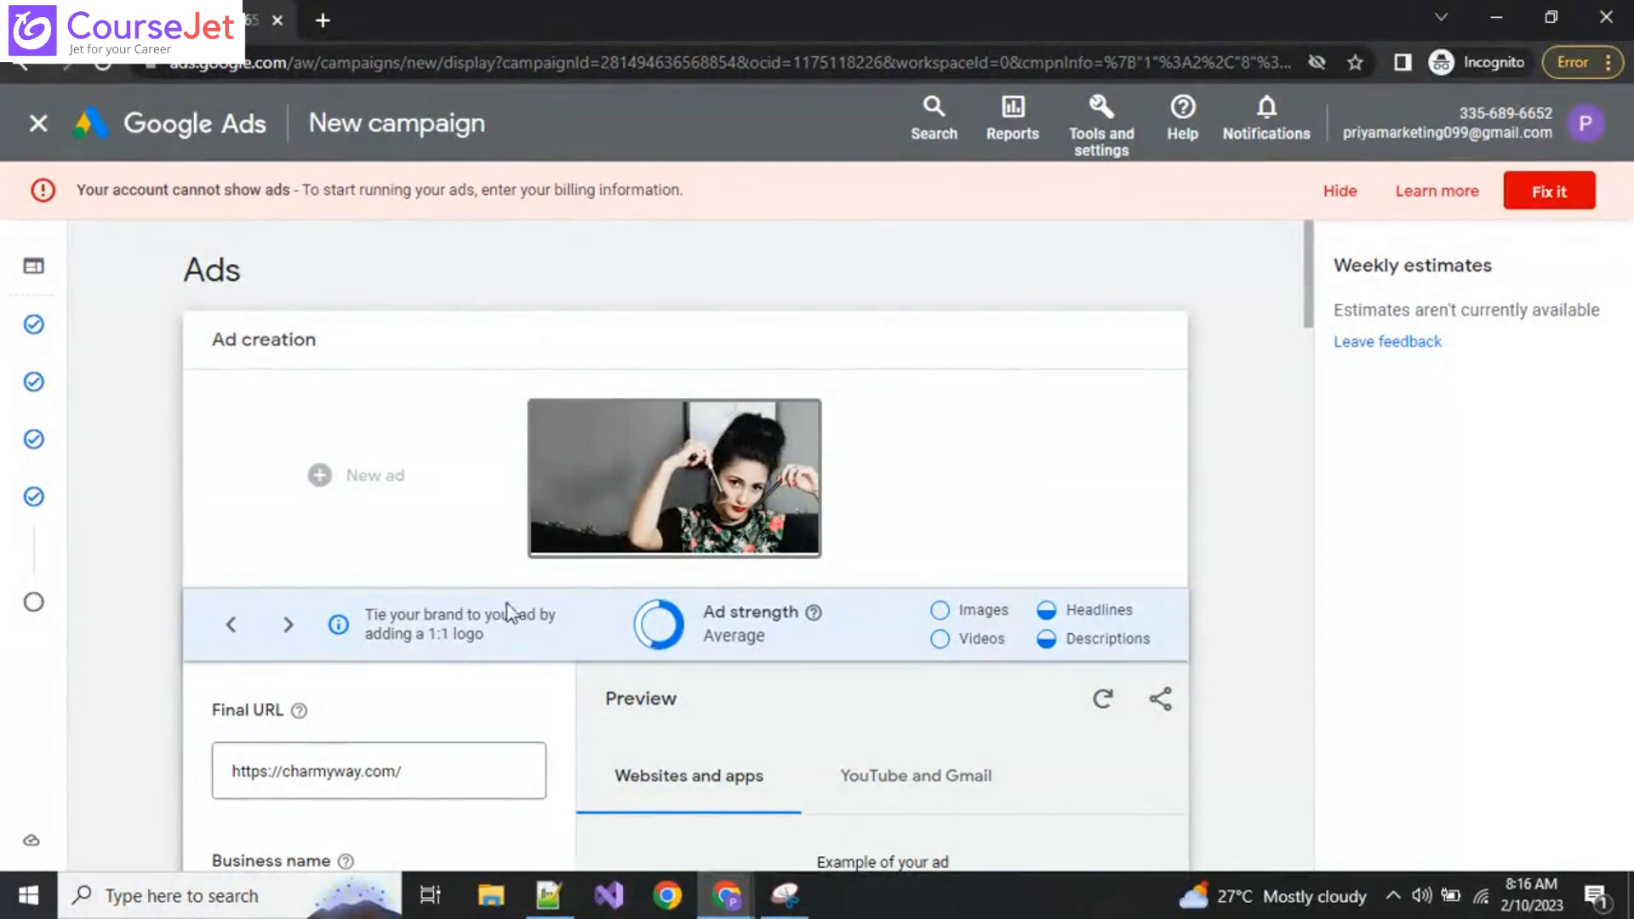
Step: Finish the ad creation stage and proceed to the campaign review
scroll(890, 813, "down", 5)
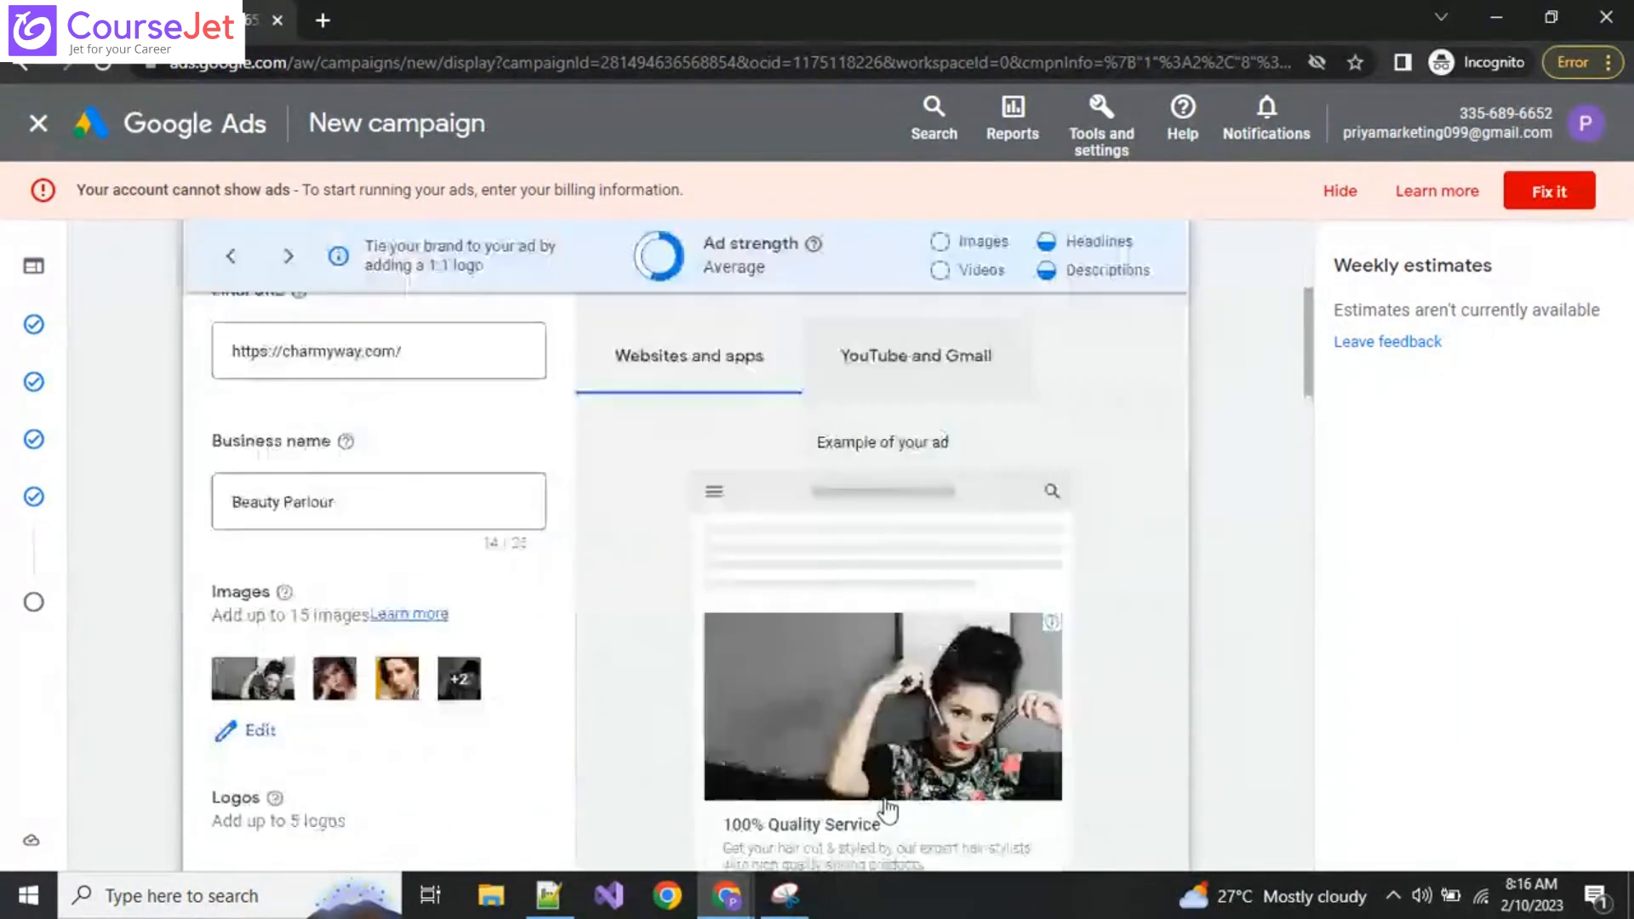
scroll(888, 809, "down", 15)
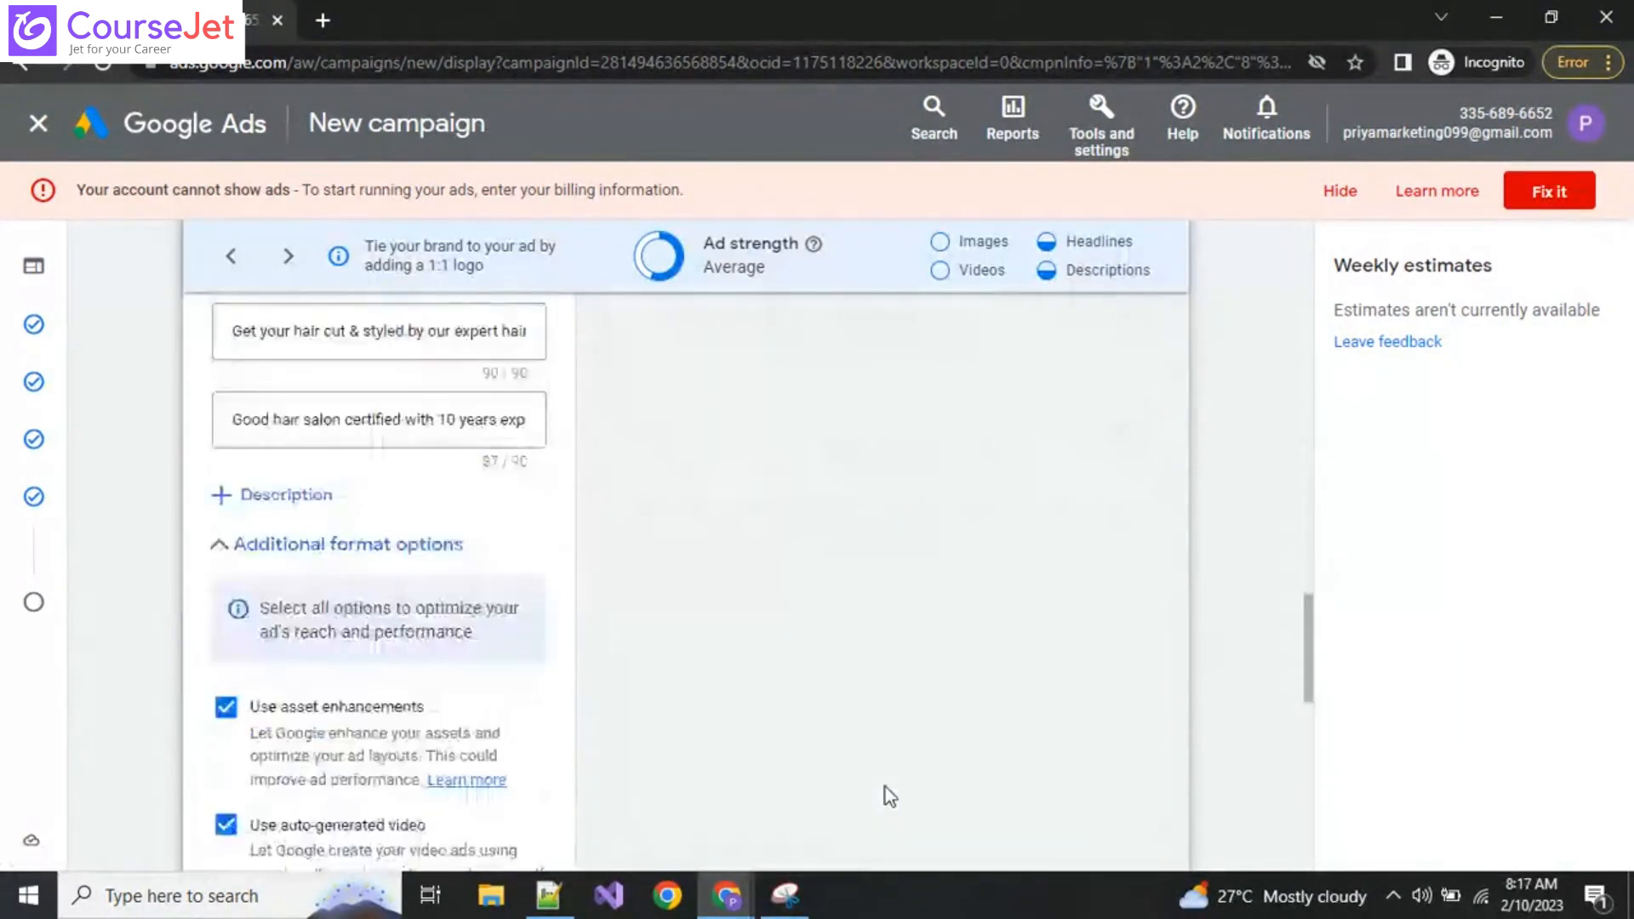
scroll(1028, 668, "down", 8)
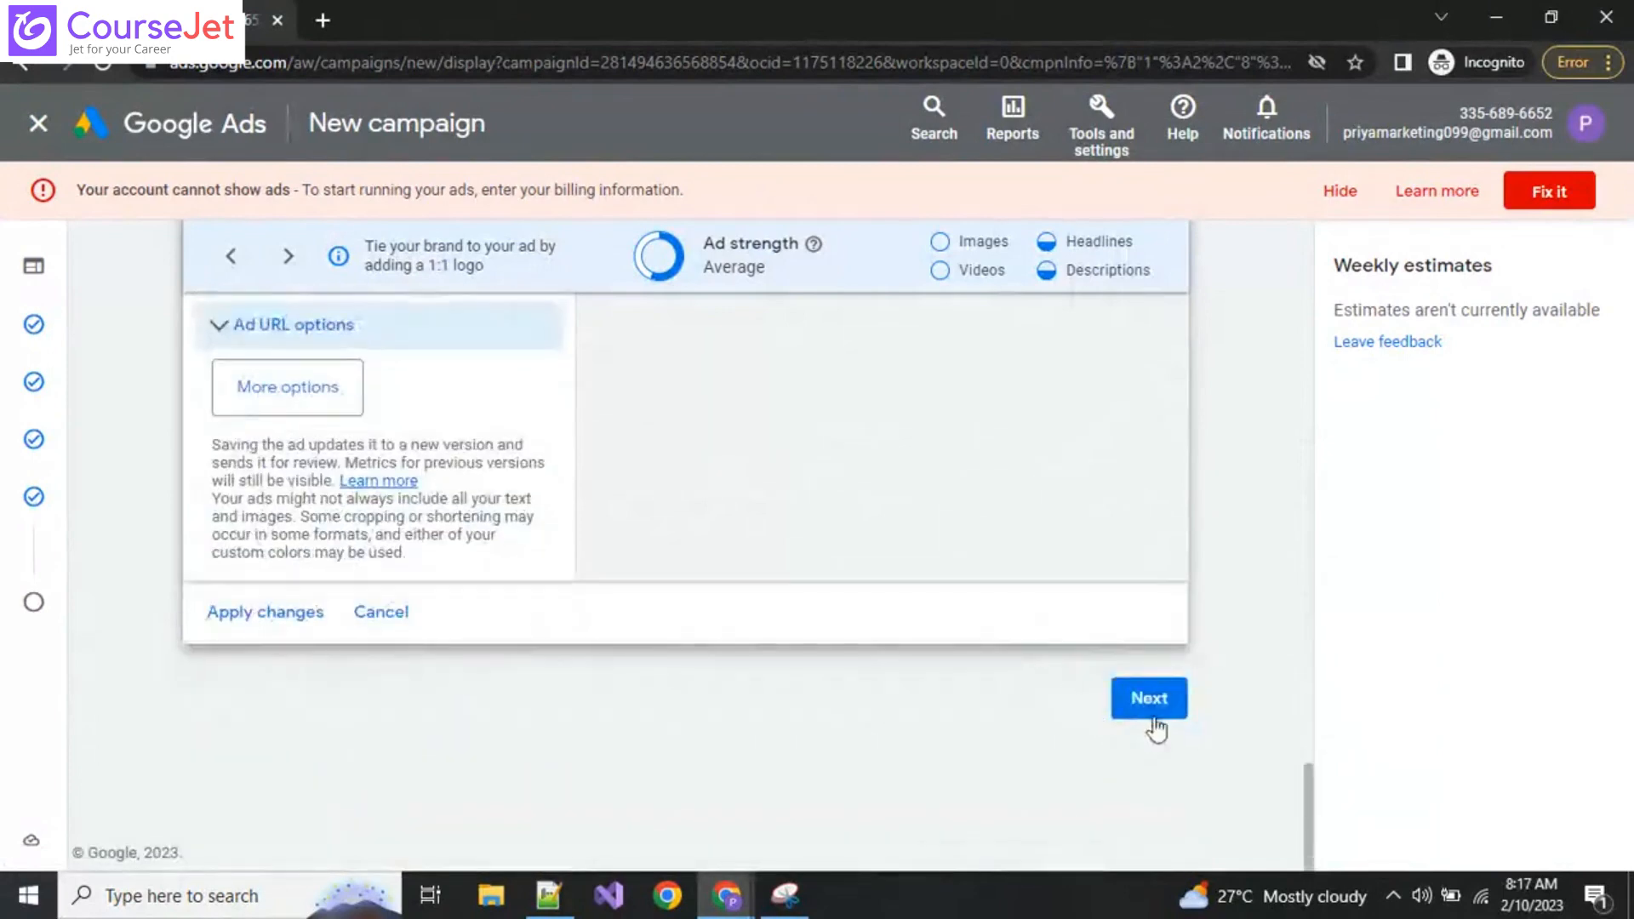
left_click(1153, 719)
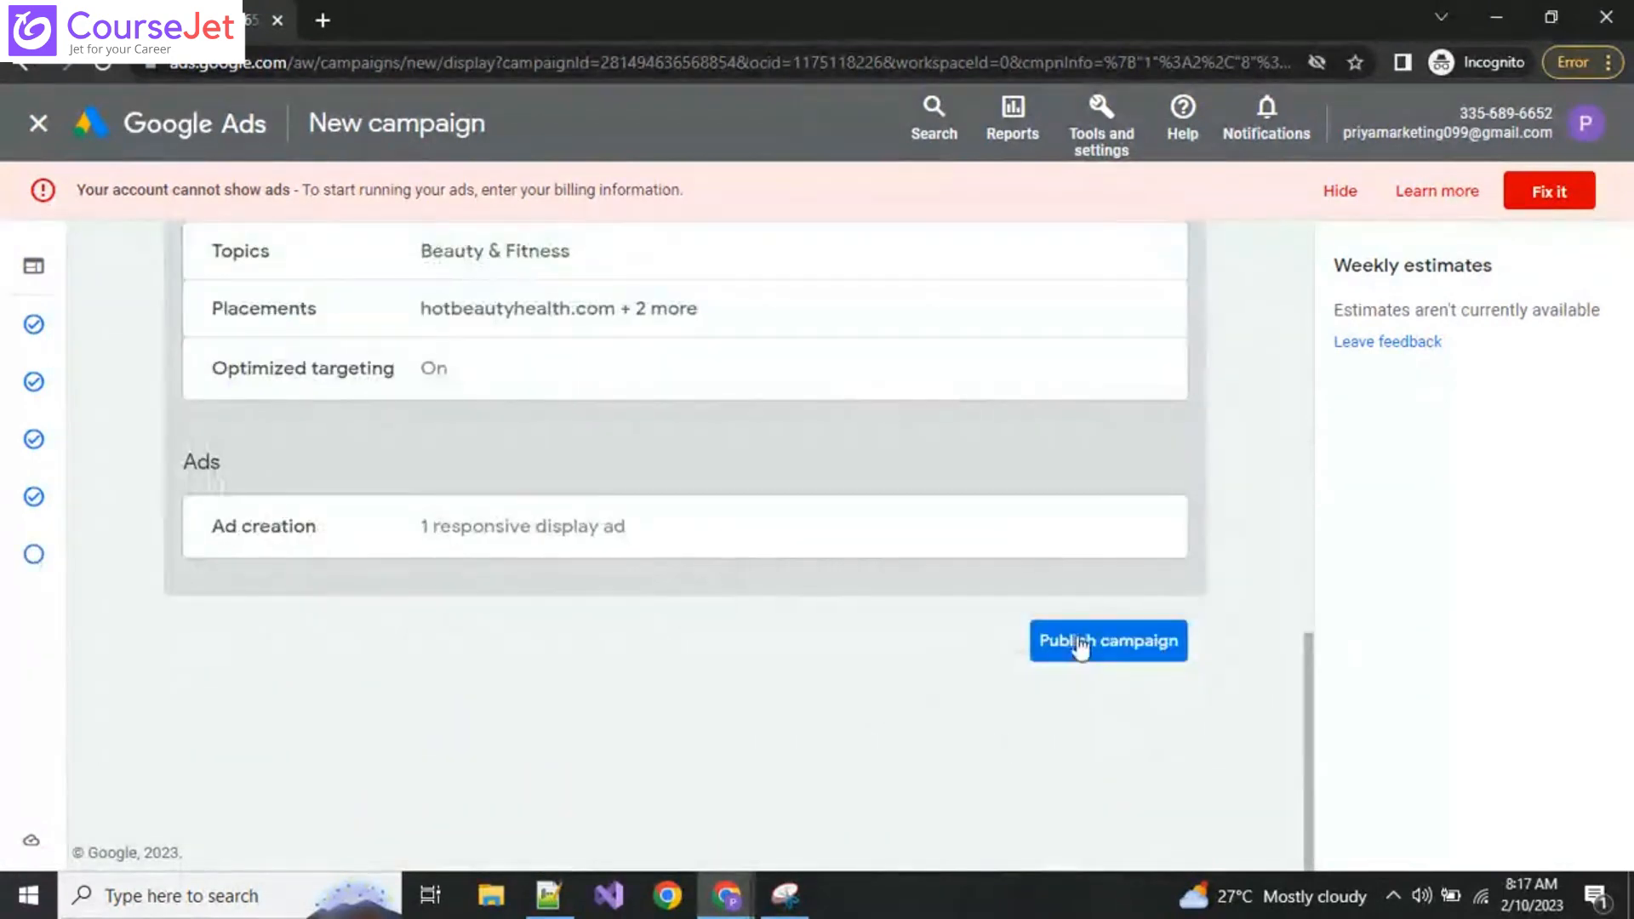
Step: Review the campaign summary, including its name, objective, location, language, budget, bidding and targeting
scroll(854, 766, "up", 12)
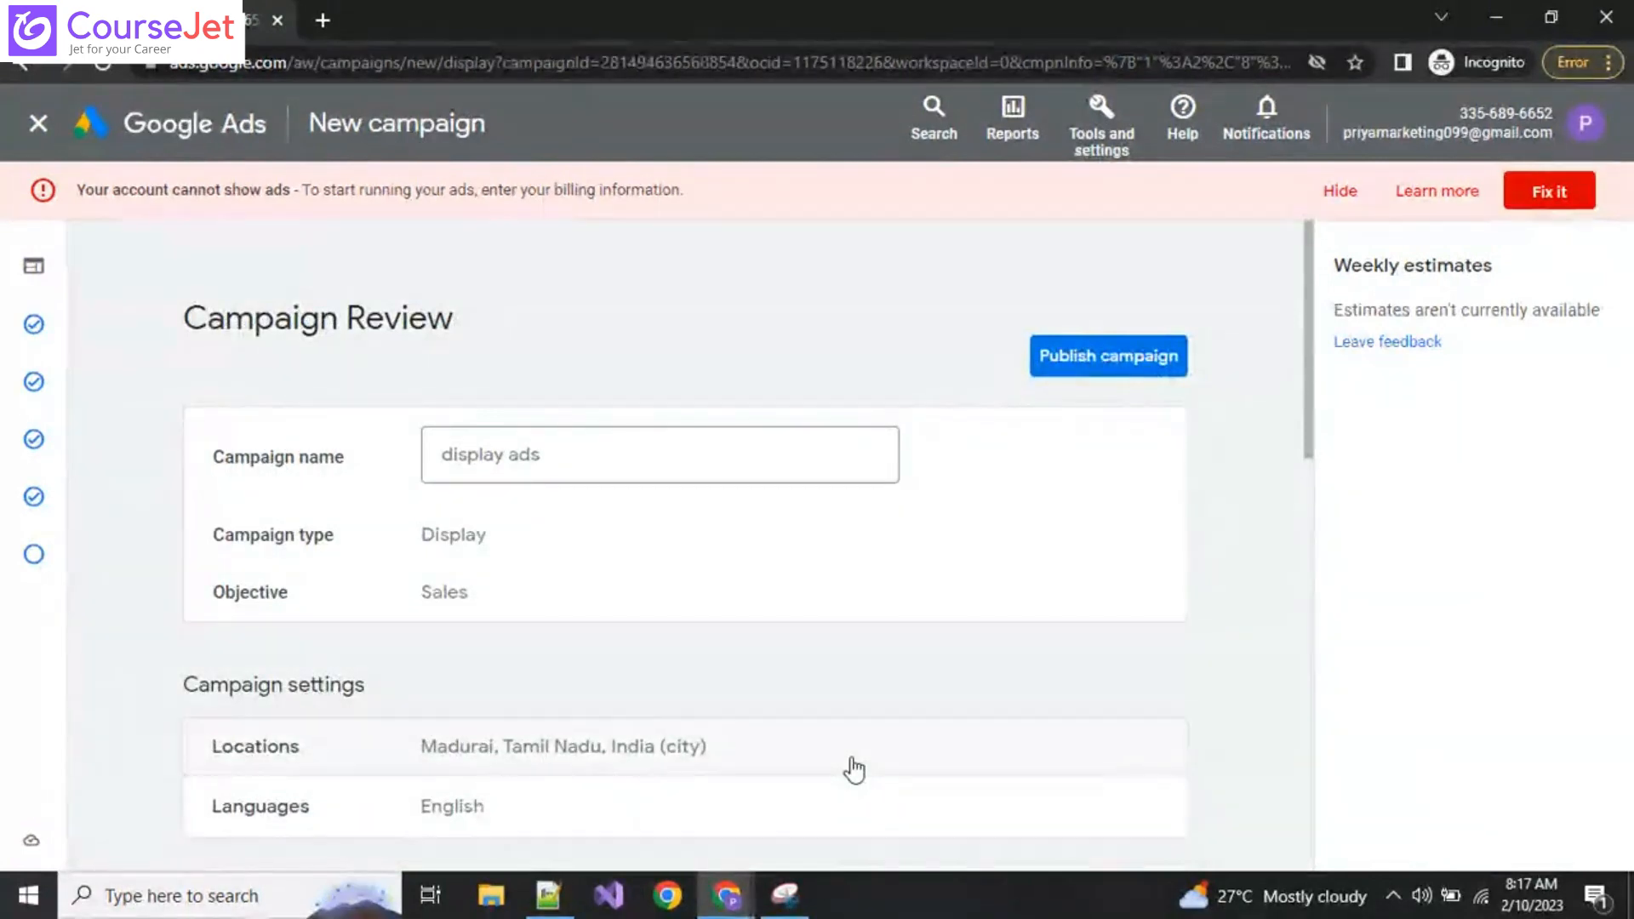
scroll(637, 813, "down", 11)
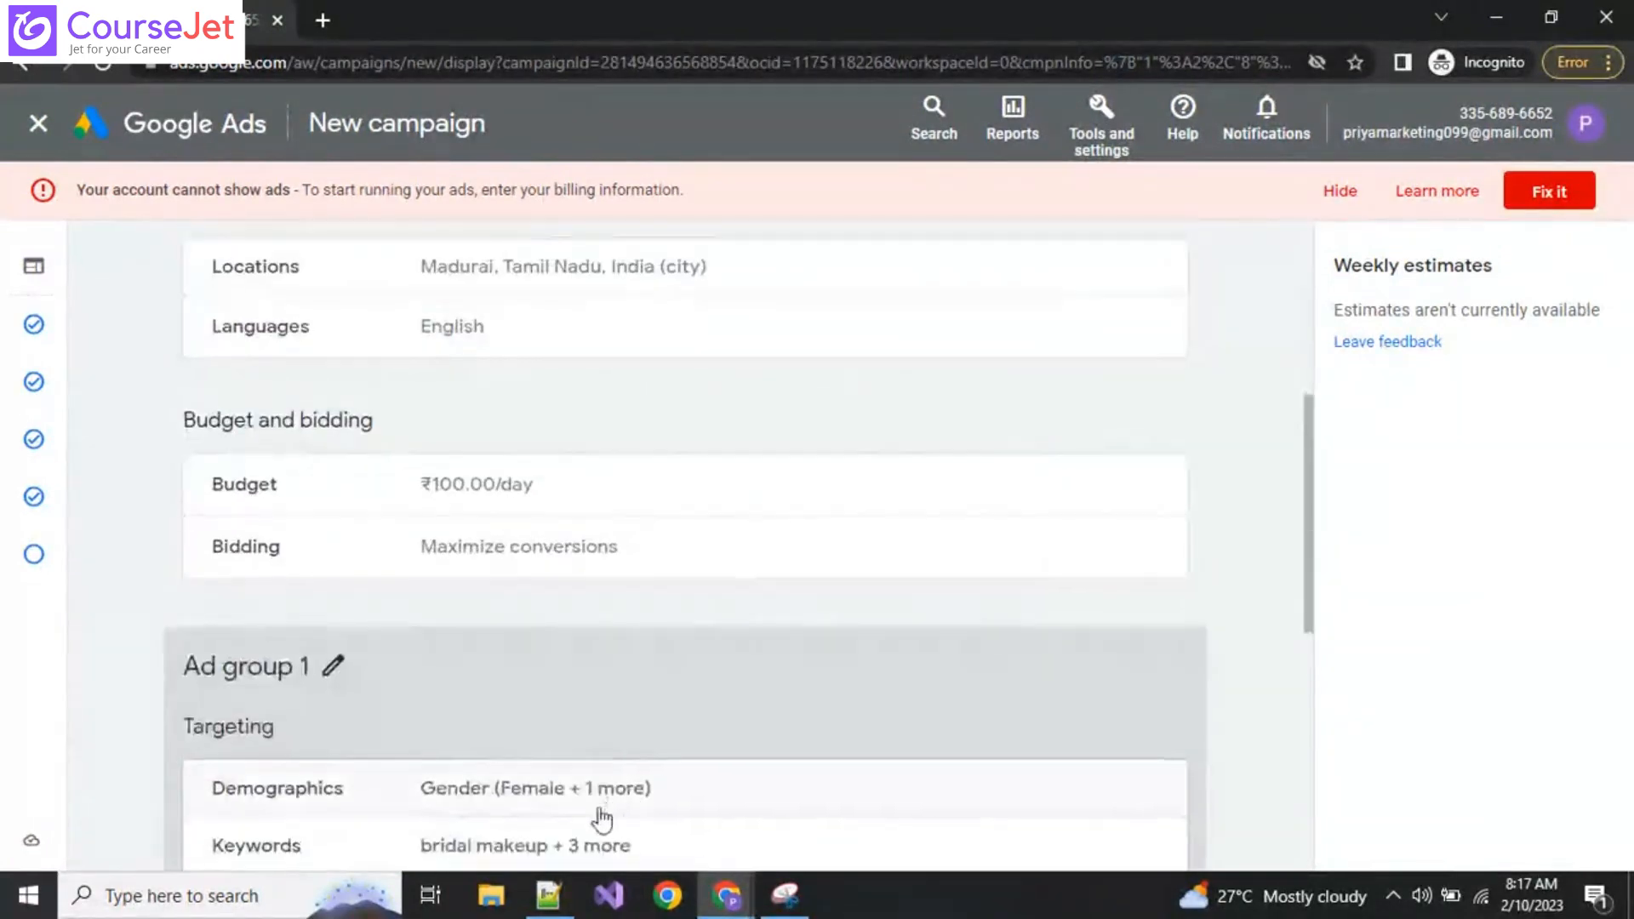
scroll(599, 824, "up", 11)
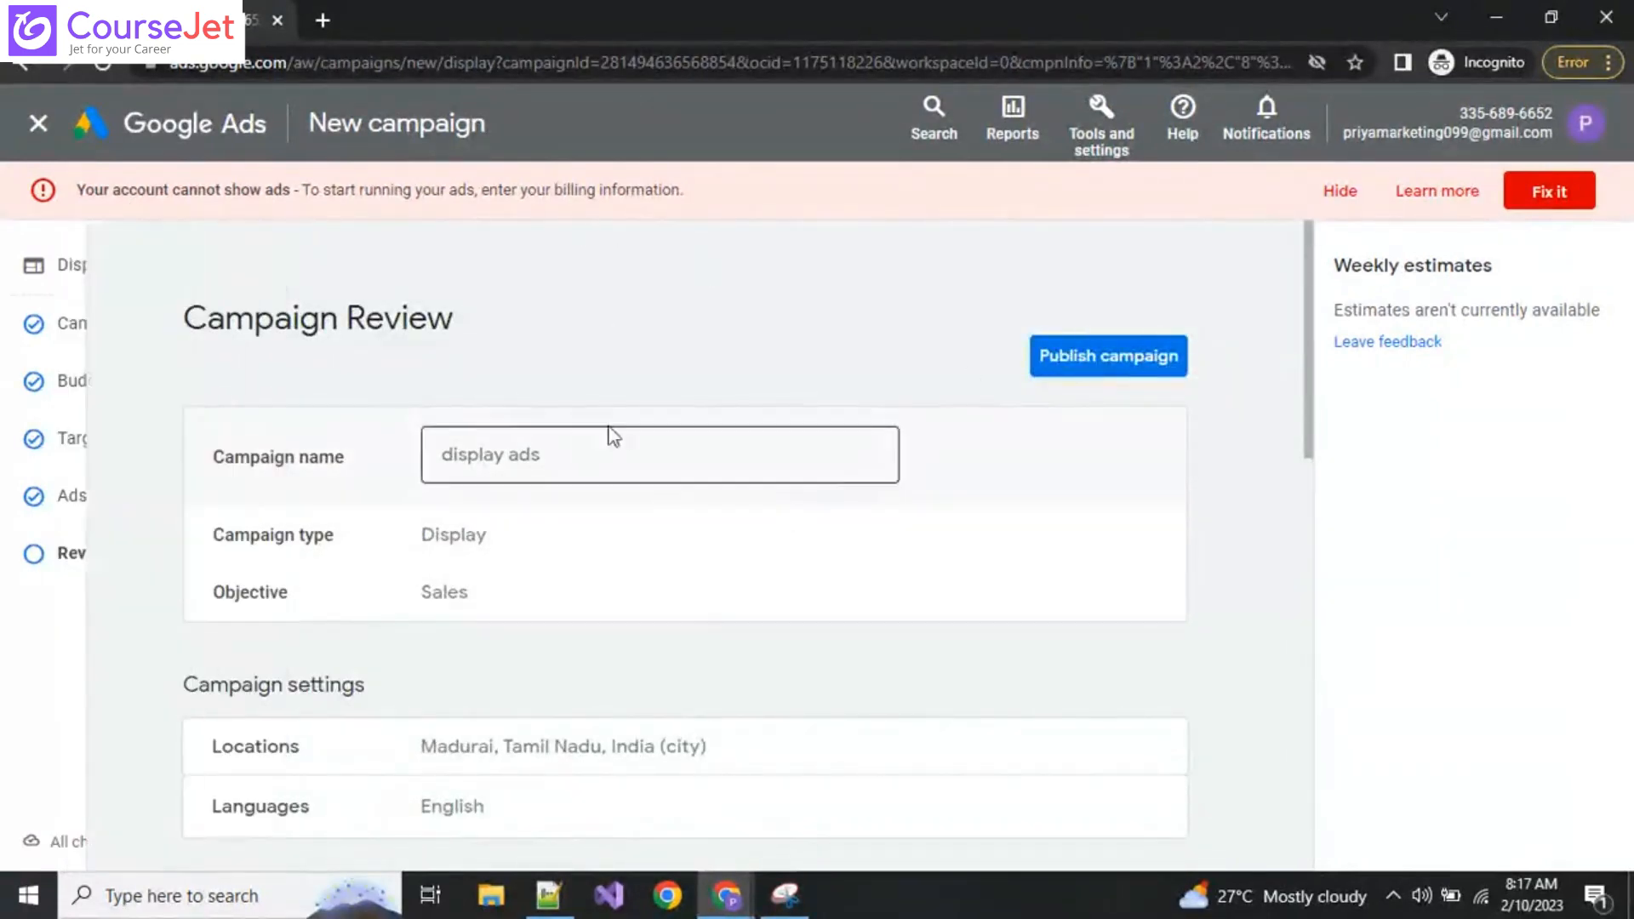
Step: Return to the Ads stage and reopen the existing responsive display ad for editing
left_click(29, 69)
mouse_move(754, 521)
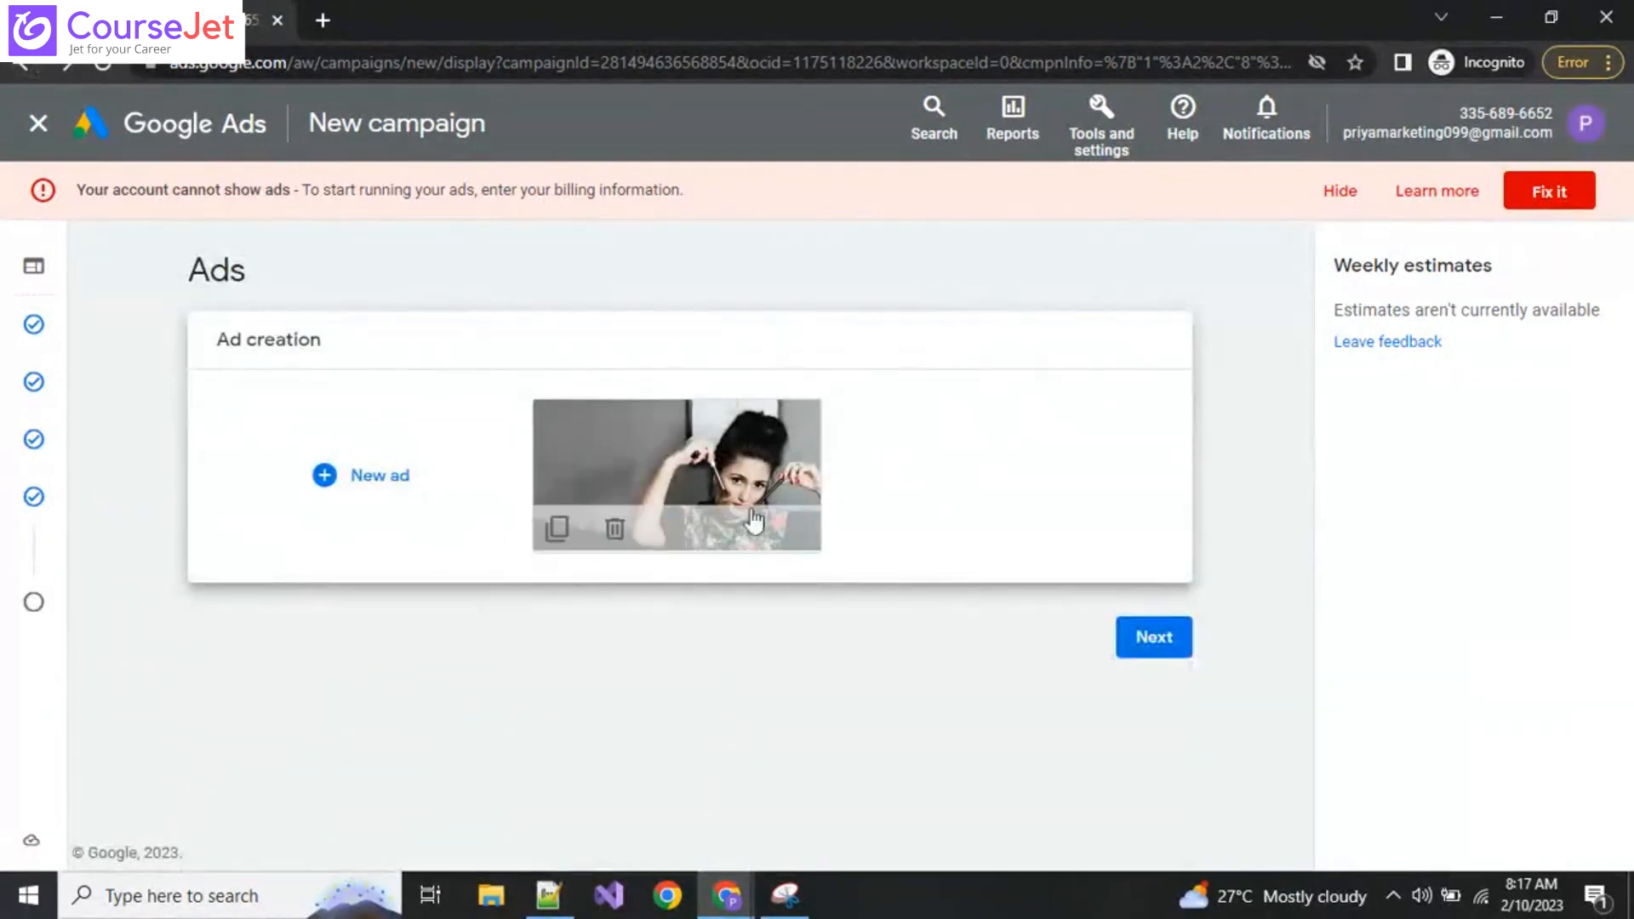
left_click(605, 493)
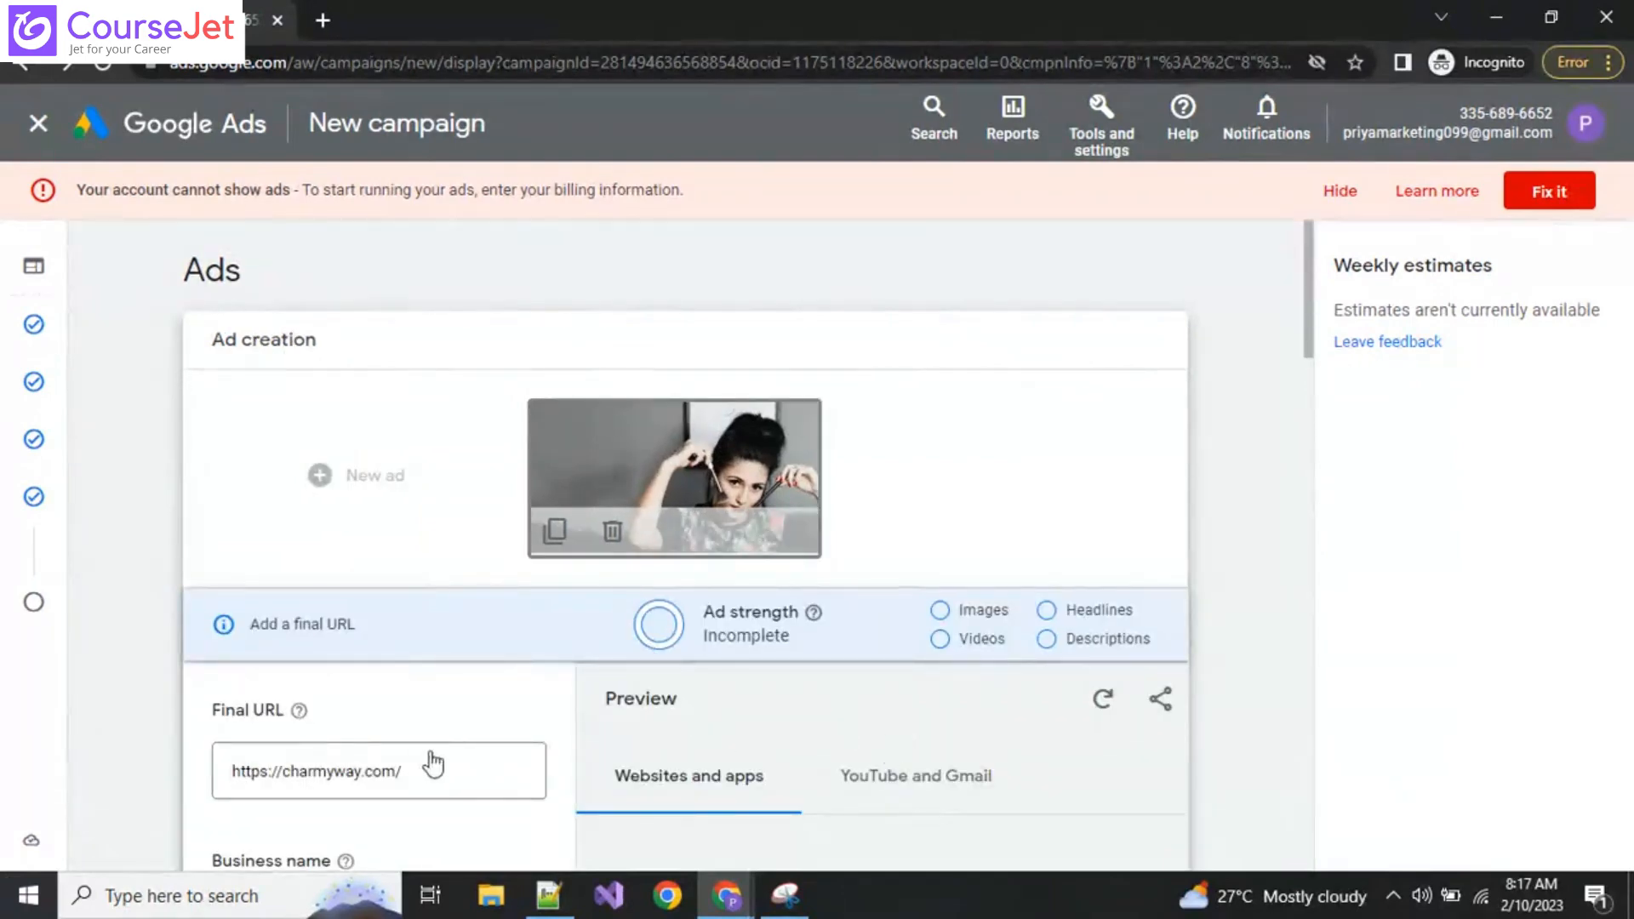
Step: Examine the reopened ad's images, logos, videos and headlines alongside its ad strength and preview
left_click_drag(1307, 346, 1105, 547)
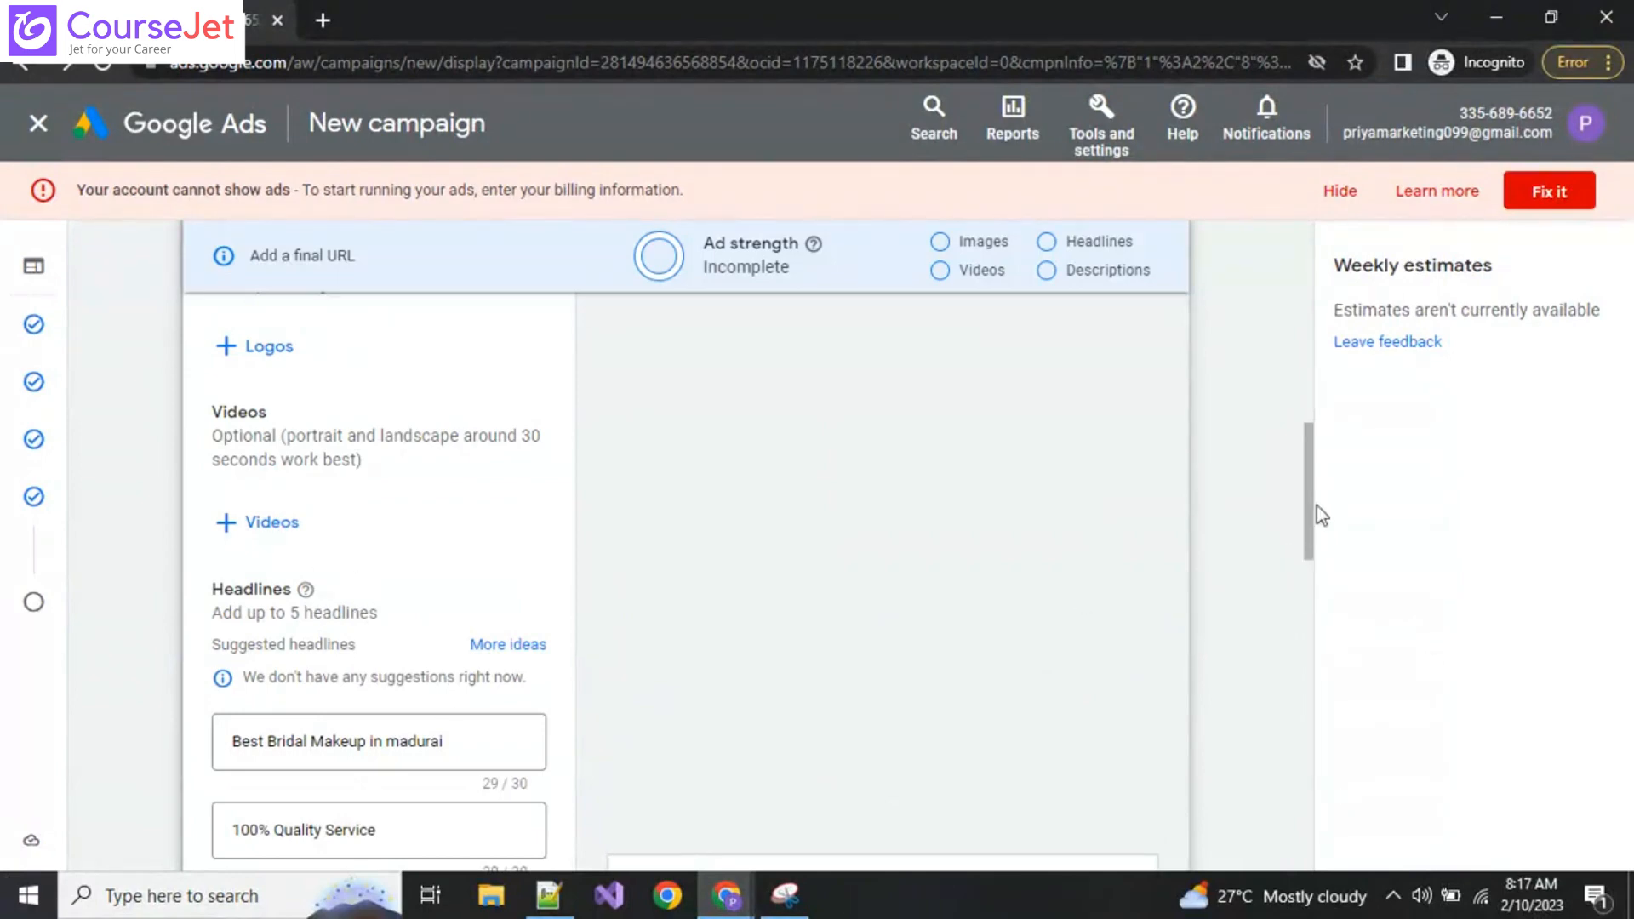
scroll(1018, 598, "up", 10)
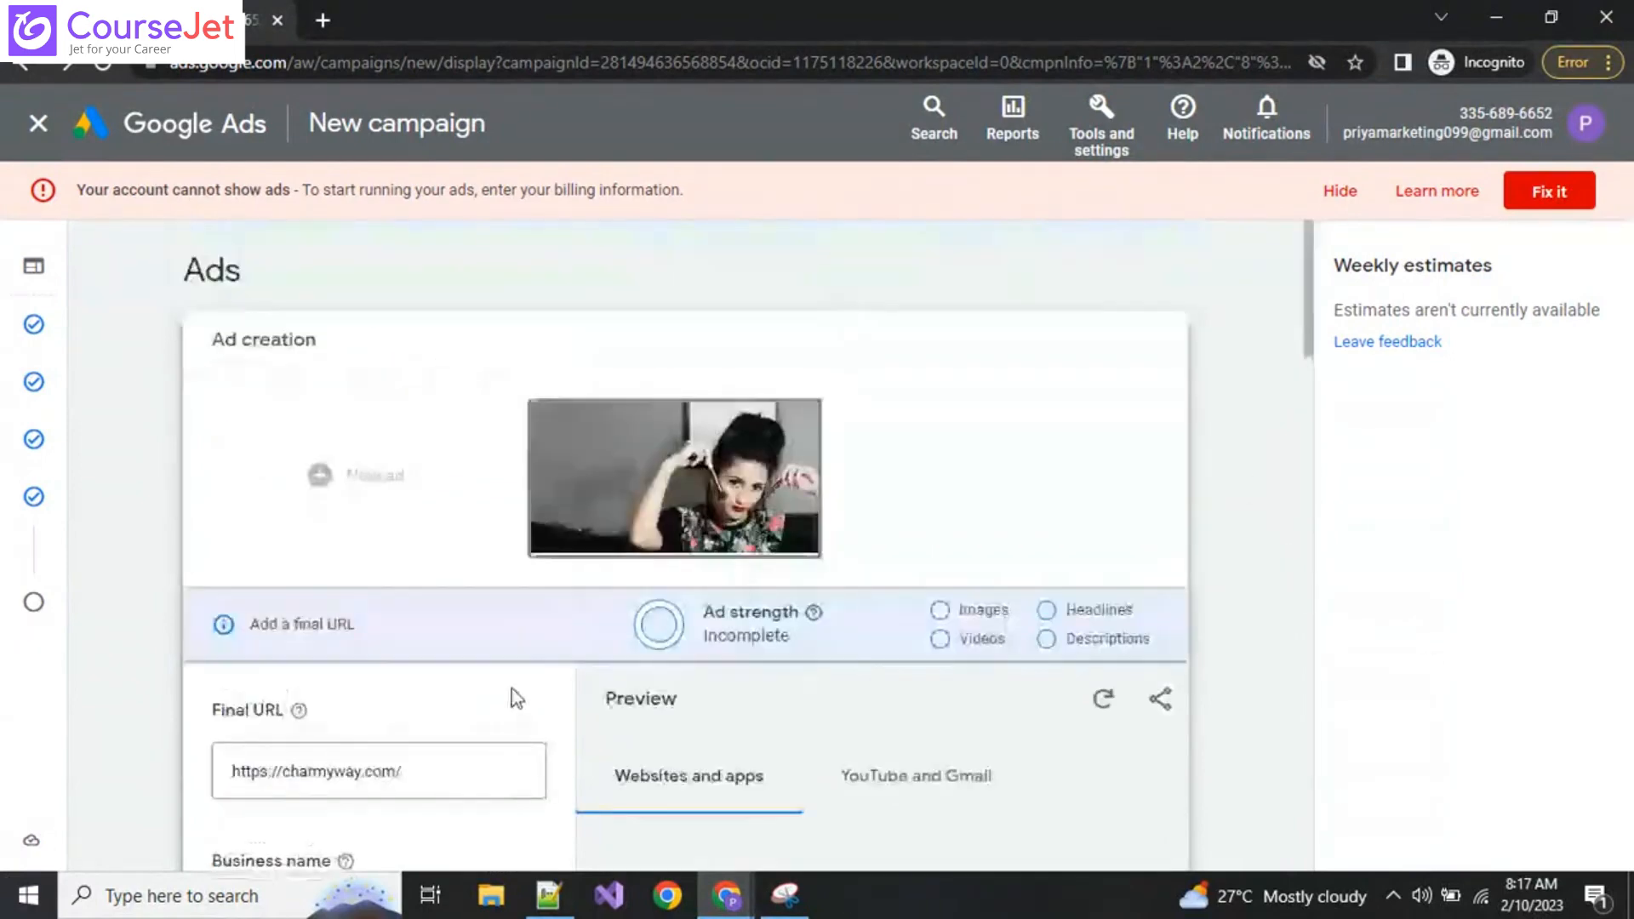
scroll(461, 688, "down", 2)
scroll(457, 697, "down", 4)
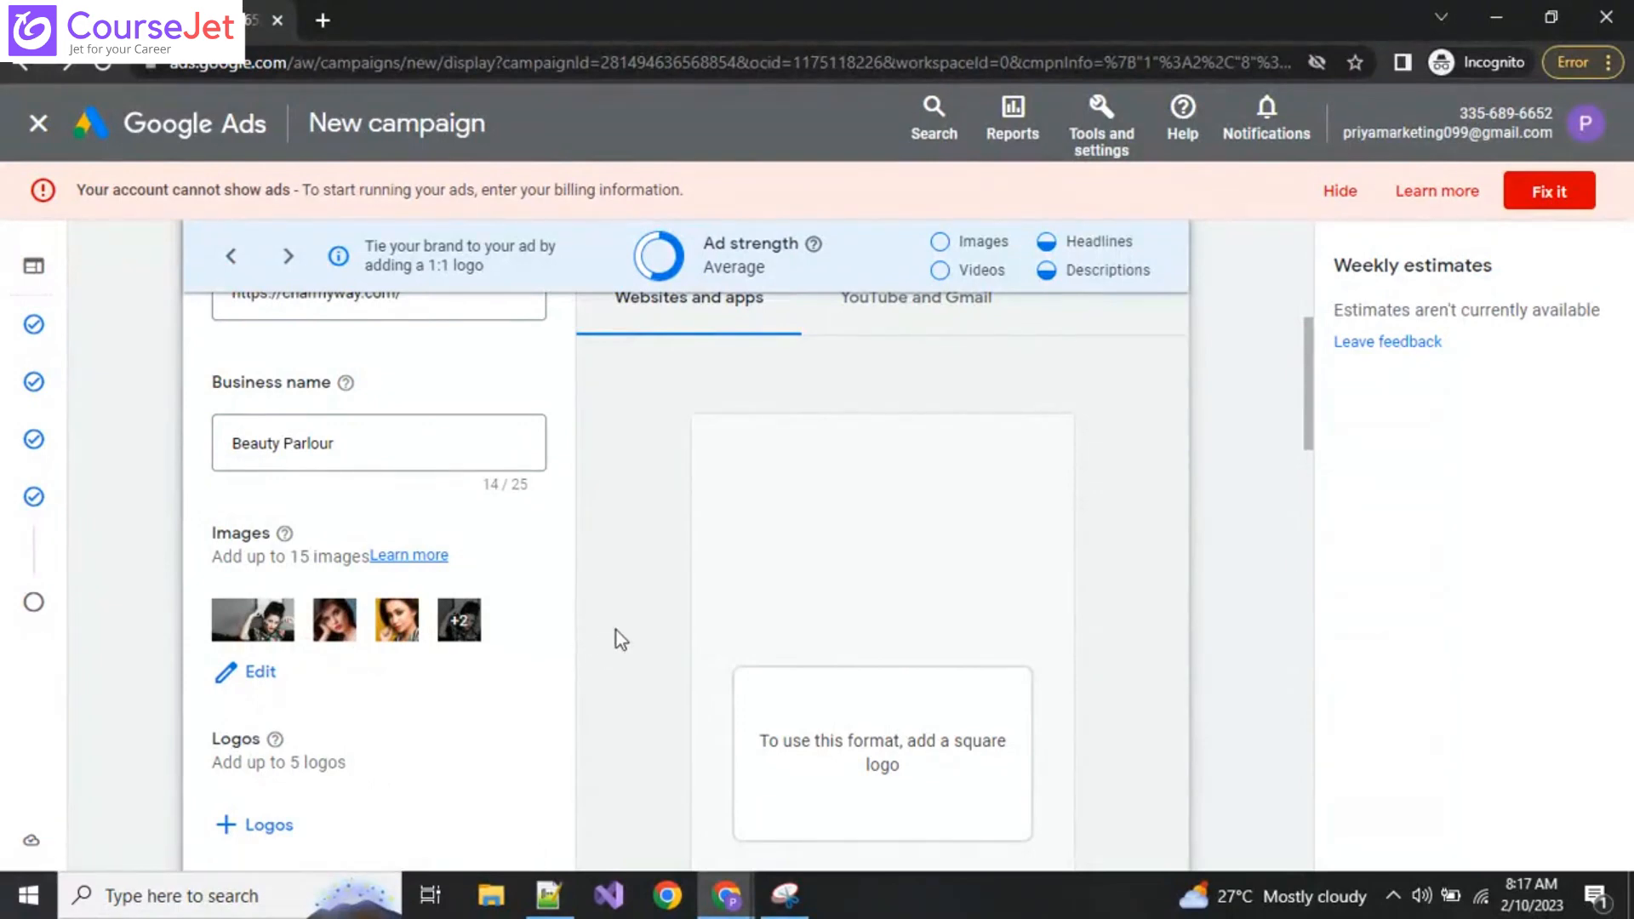
Step: Finish checking the beauty parlour responsive display ad and continue from the Ads stage to the campaign review
scroll(621, 630, "up", 3)
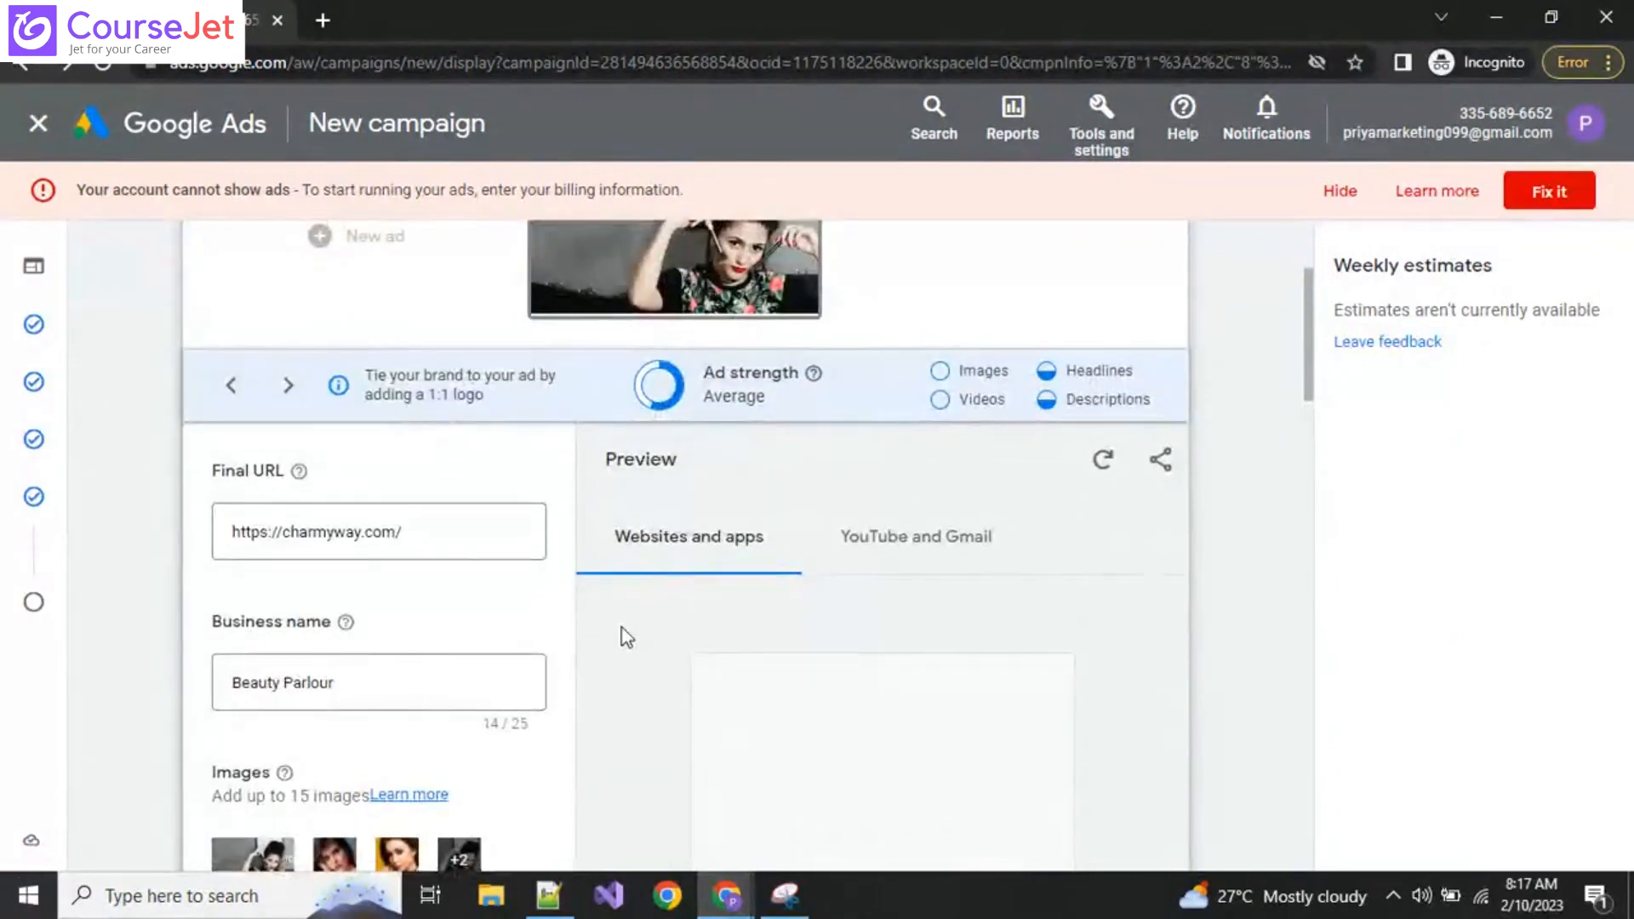
scroll(620, 630, "up", 3)
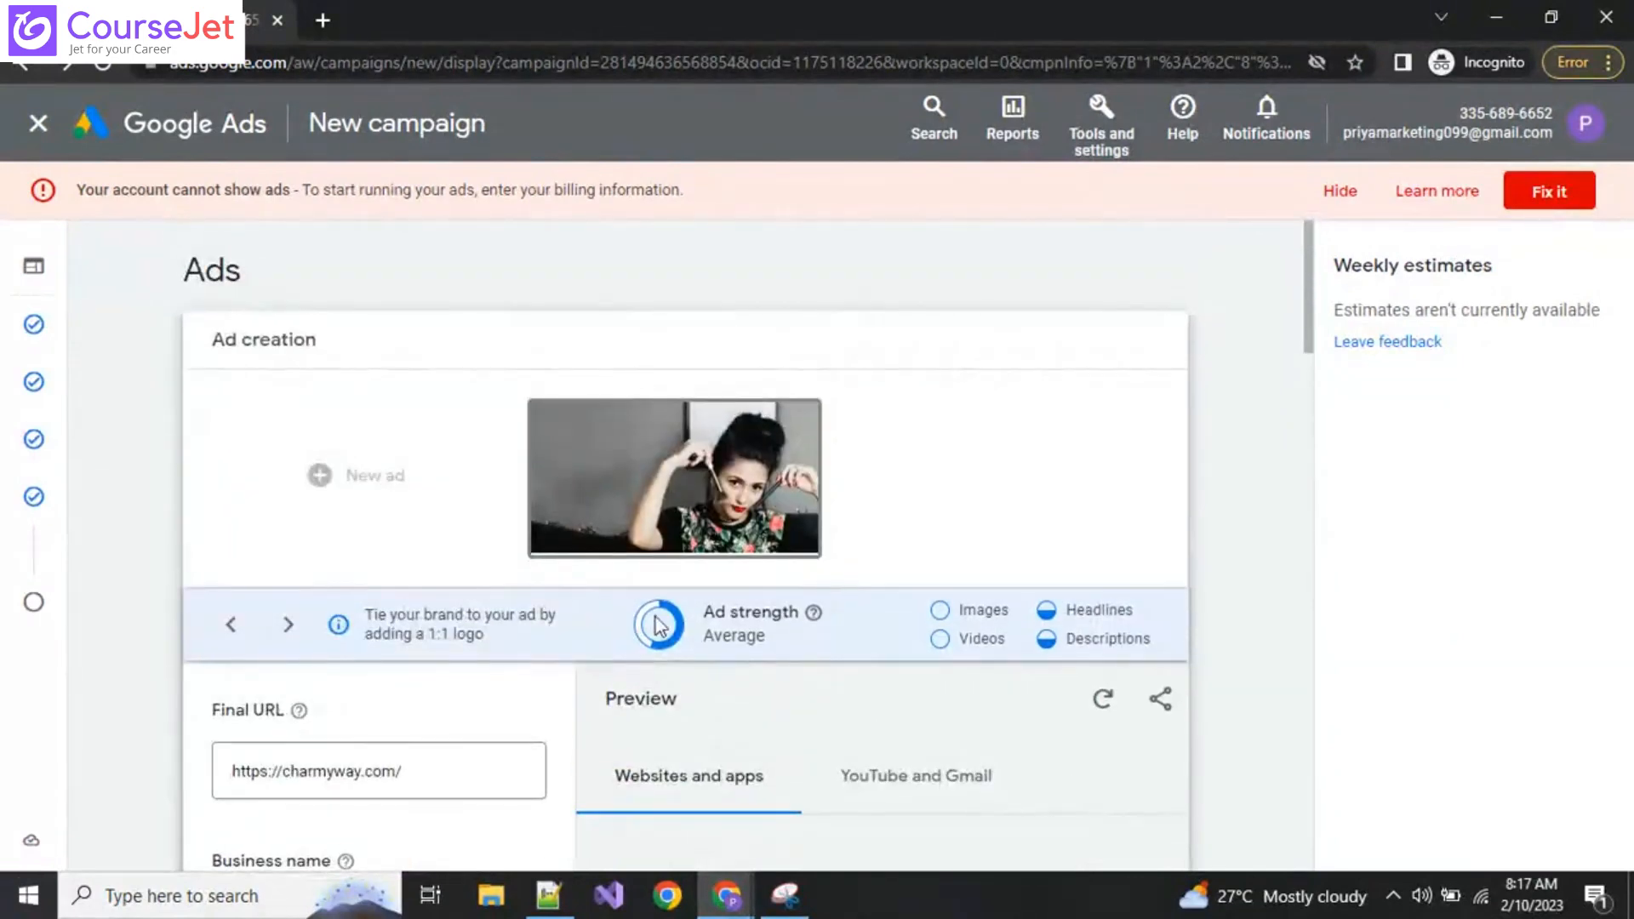
scroll(713, 621, "down", 20)
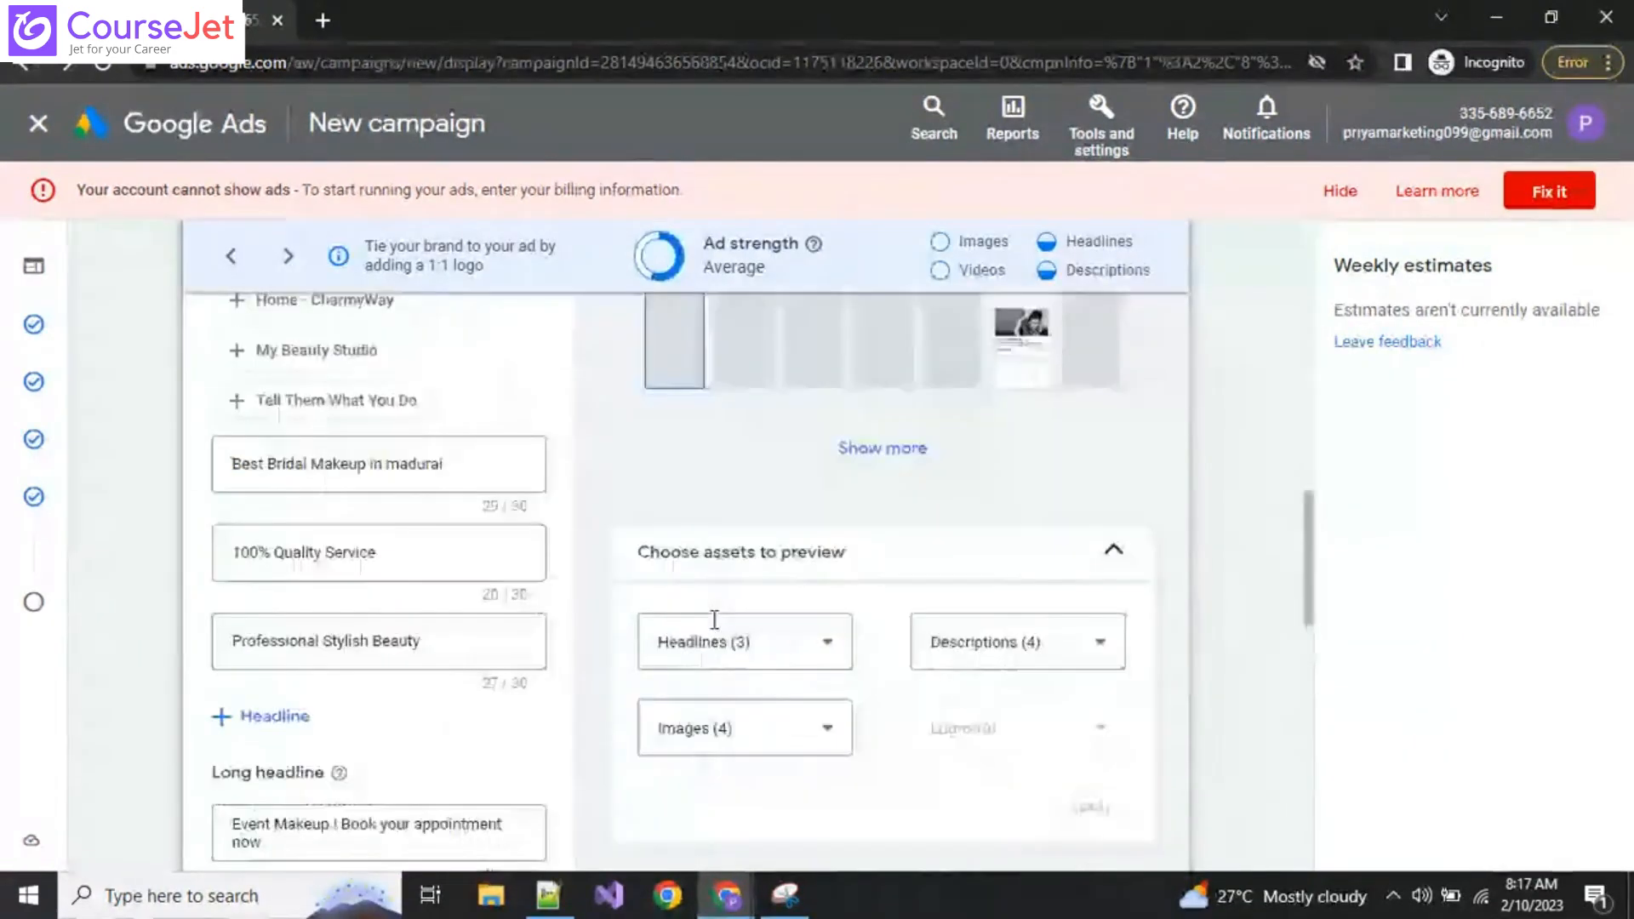
left_click(1137, 712)
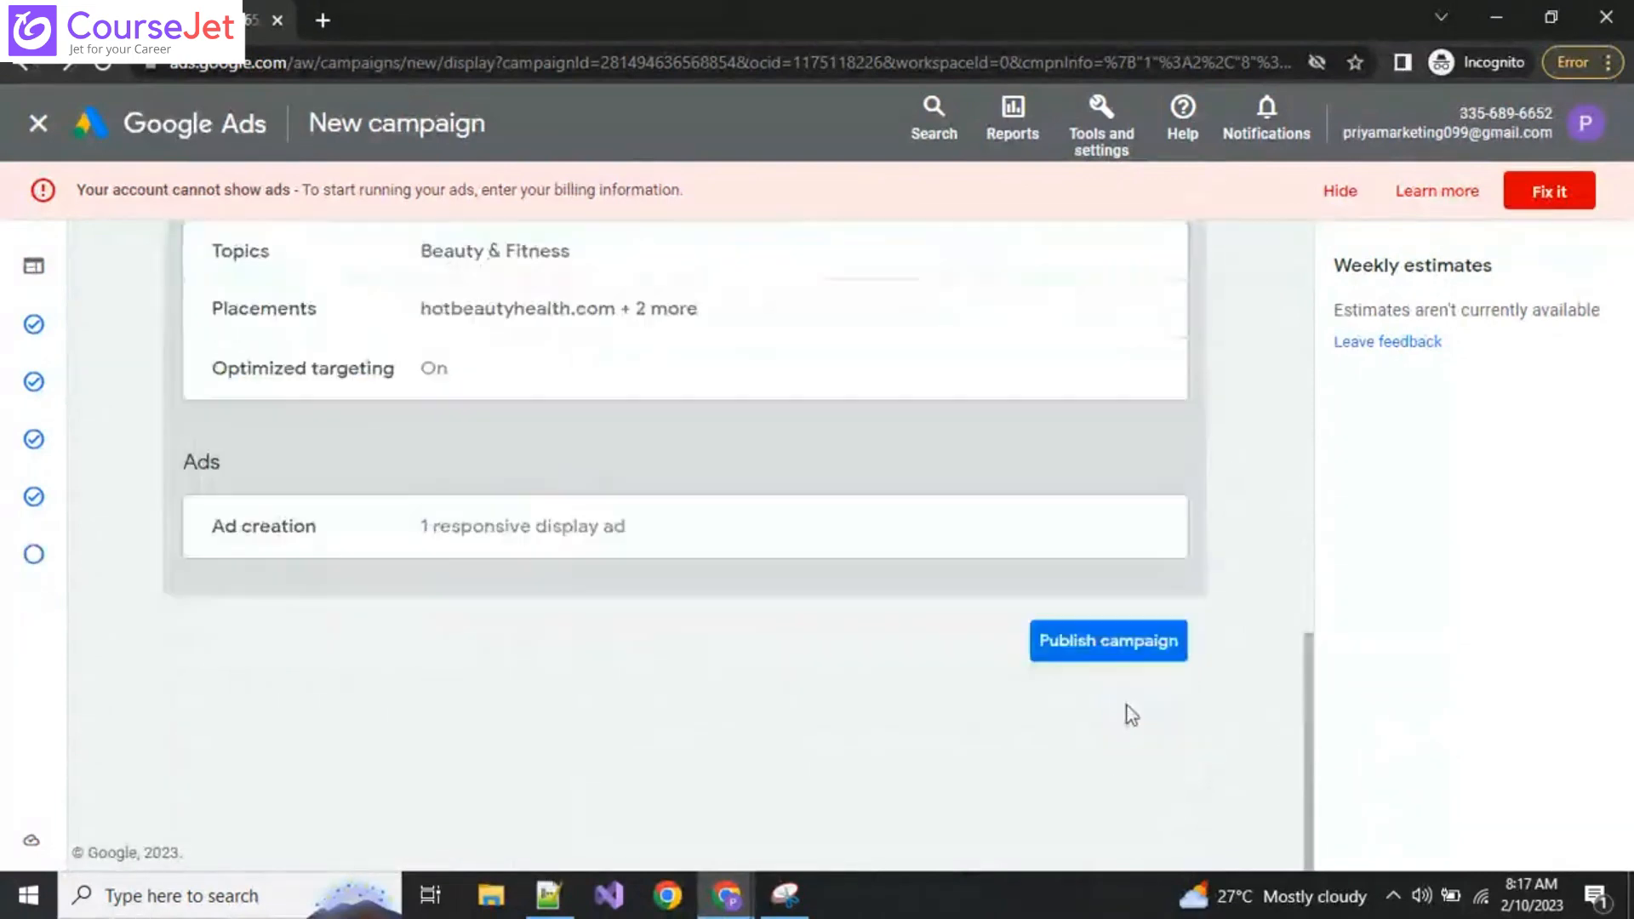
Step: Check the campaign name display ads in the review and publish the Display campaign
scroll(850, 646, "up", 10)
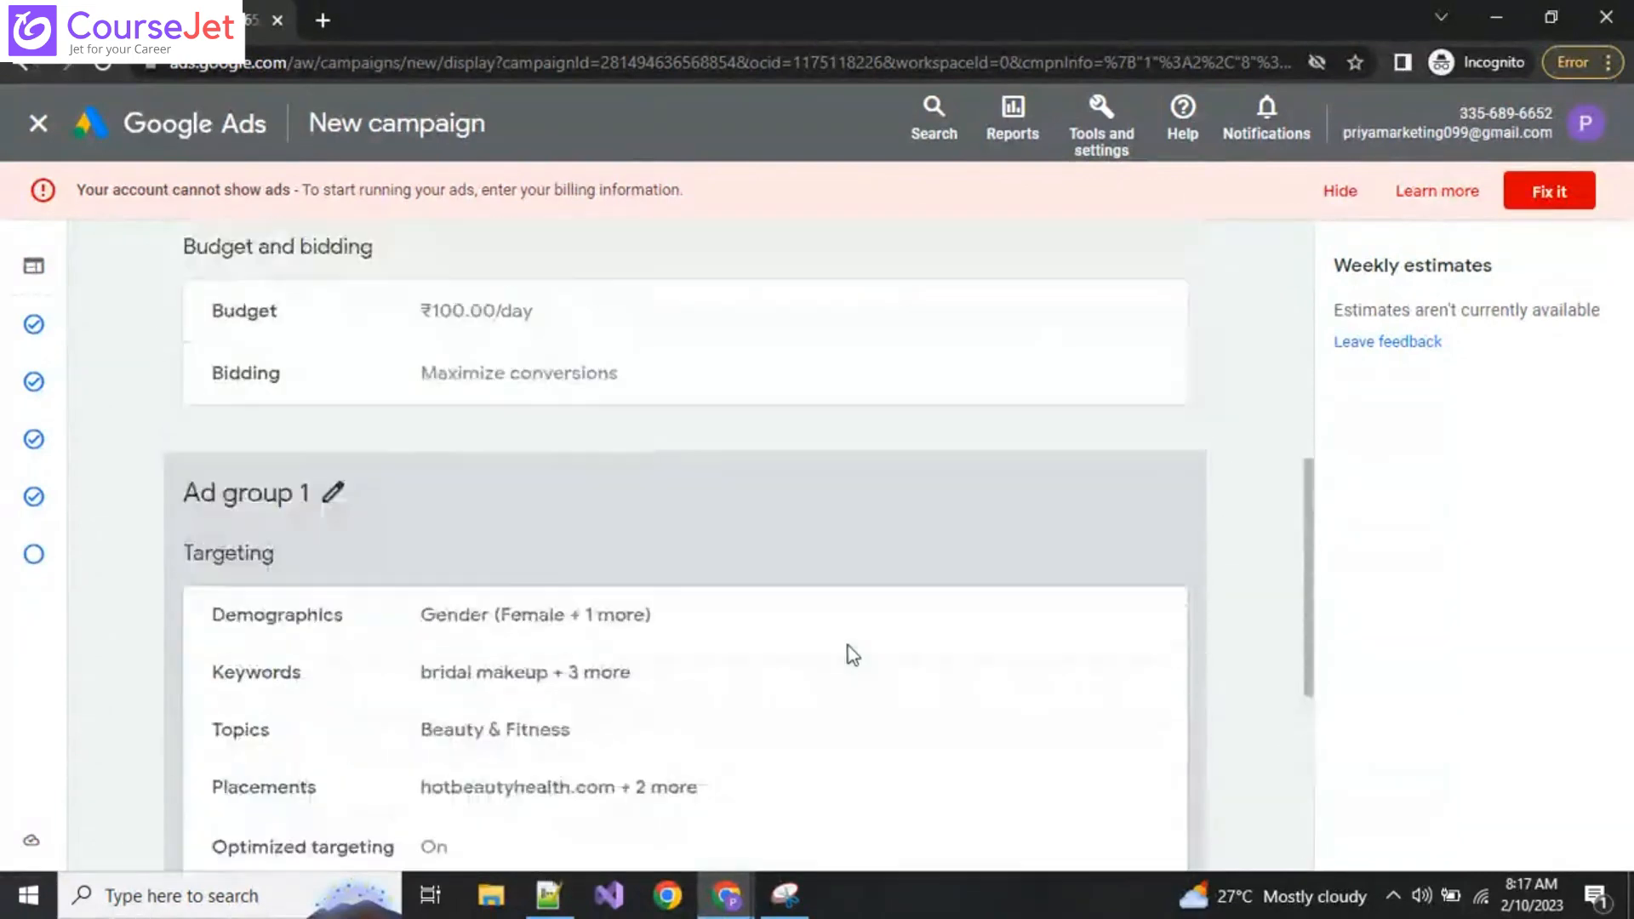
left_click(641, 456)
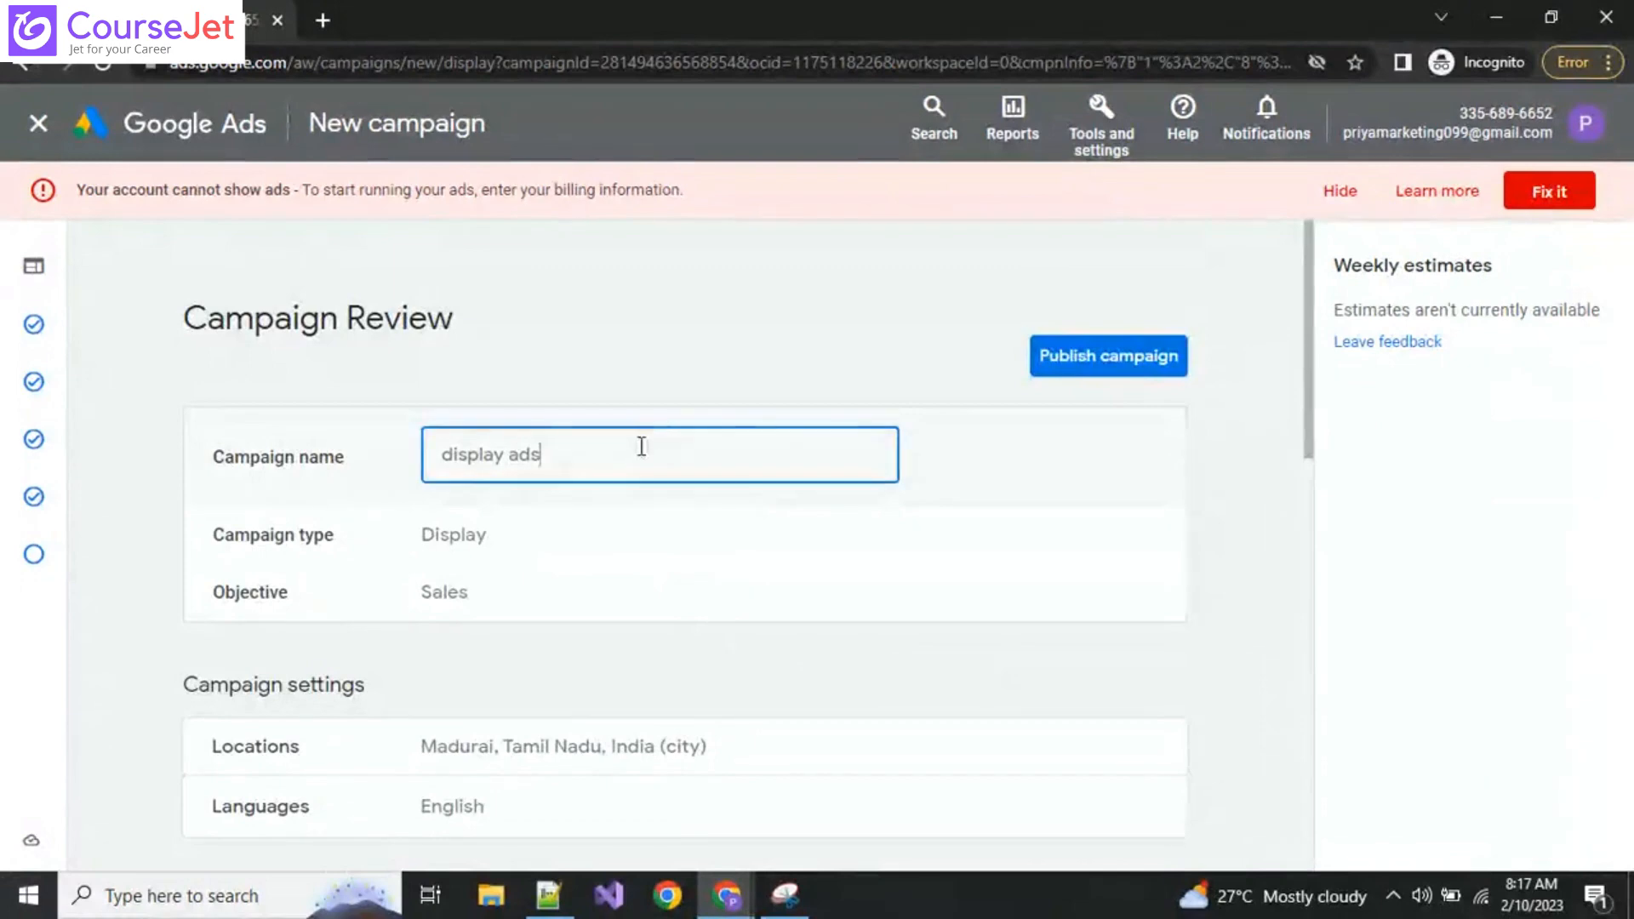
scroll(1179, 514, "down", 1)
left_click(1141, 240)
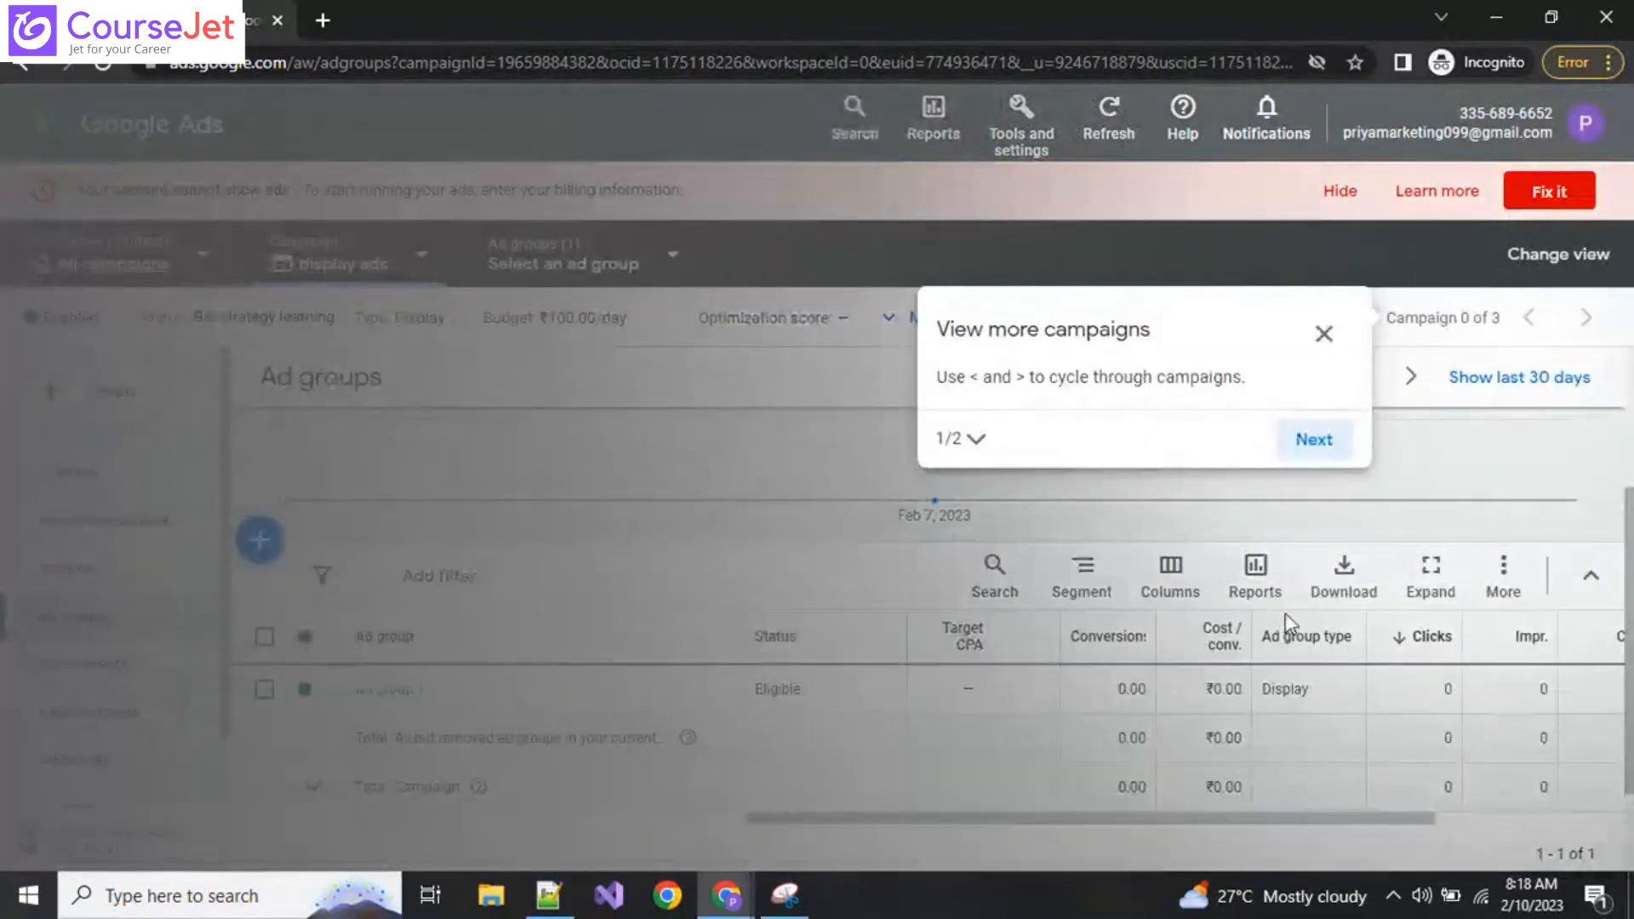
Step: Dismiss the "View more campaigns" guide and confirm leaving it
left_click(1324, 332)
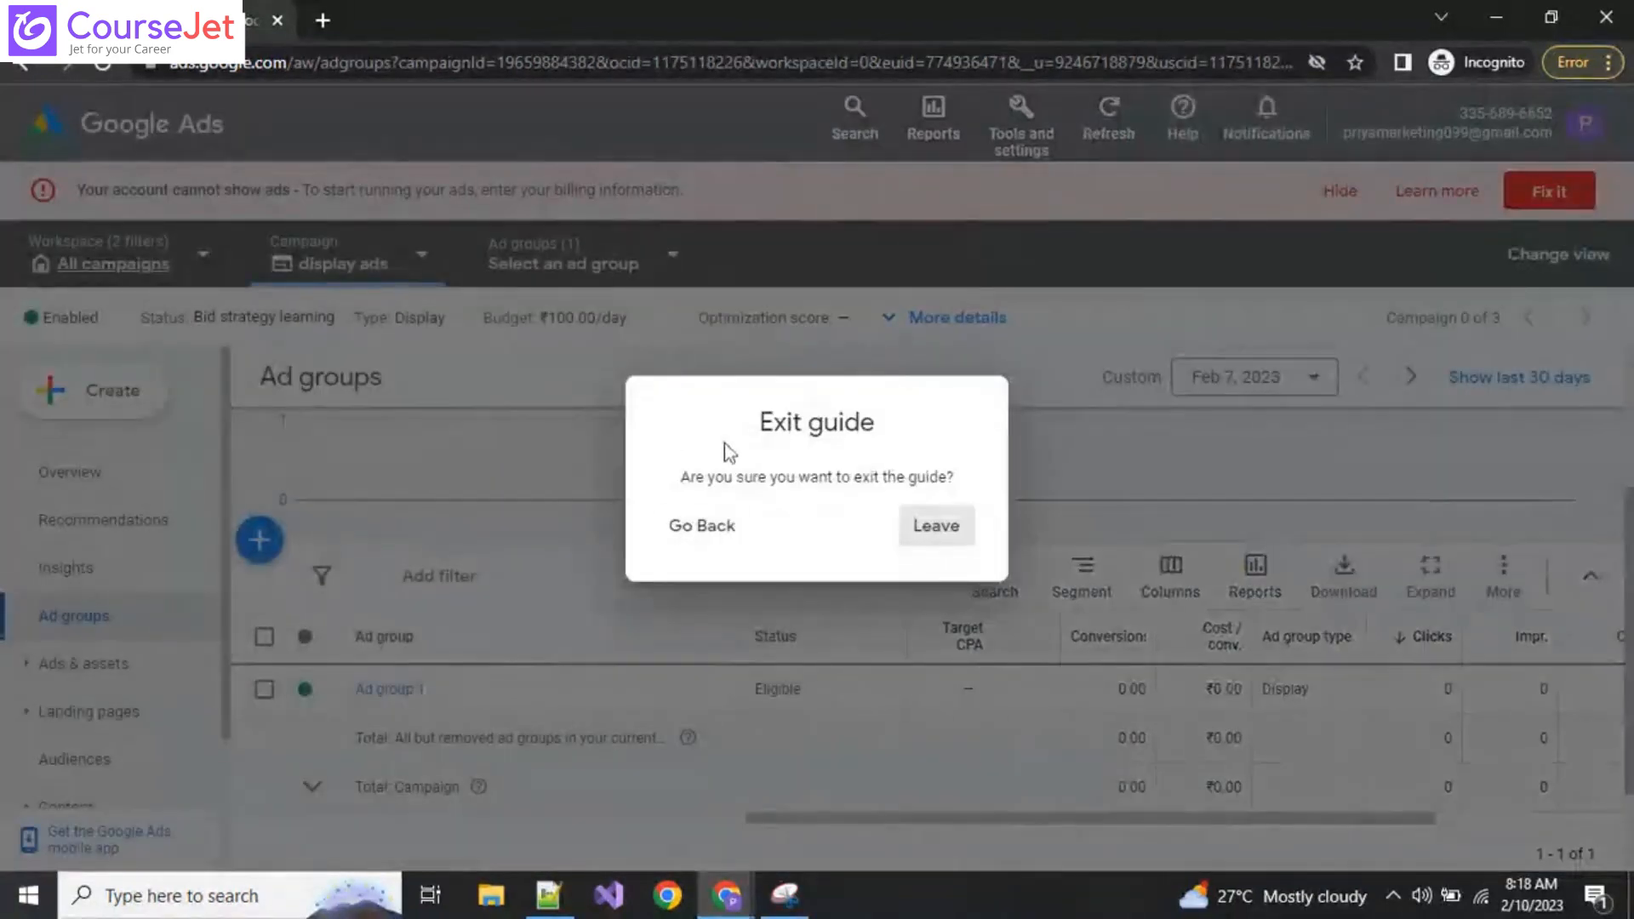
left_click(728, 545)
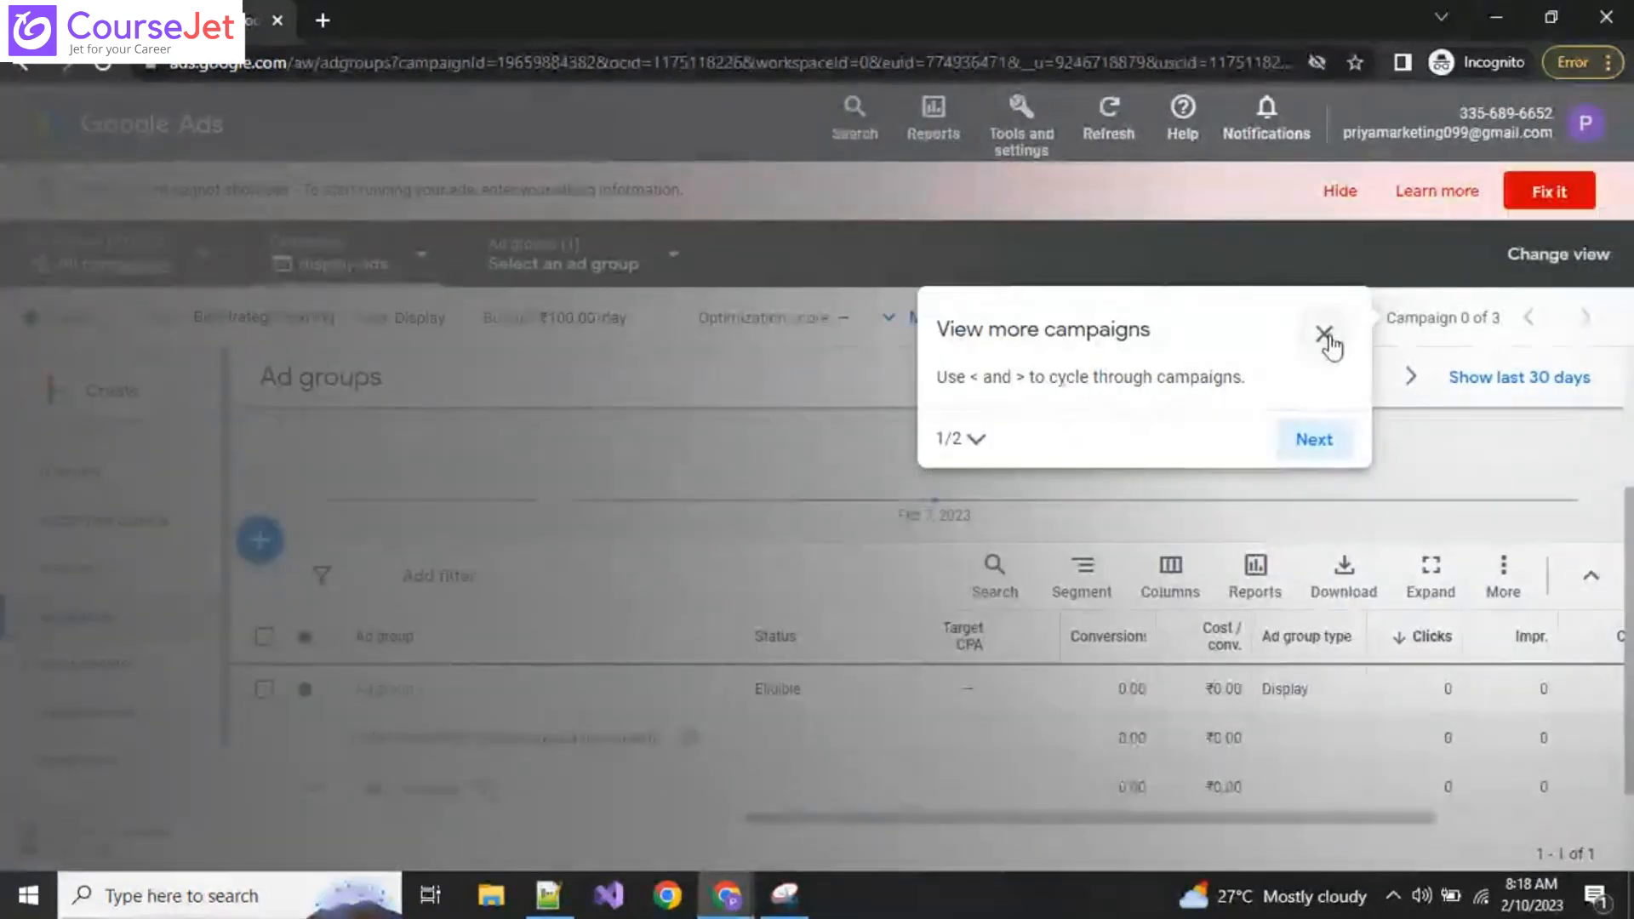
left_click(1326, 335)
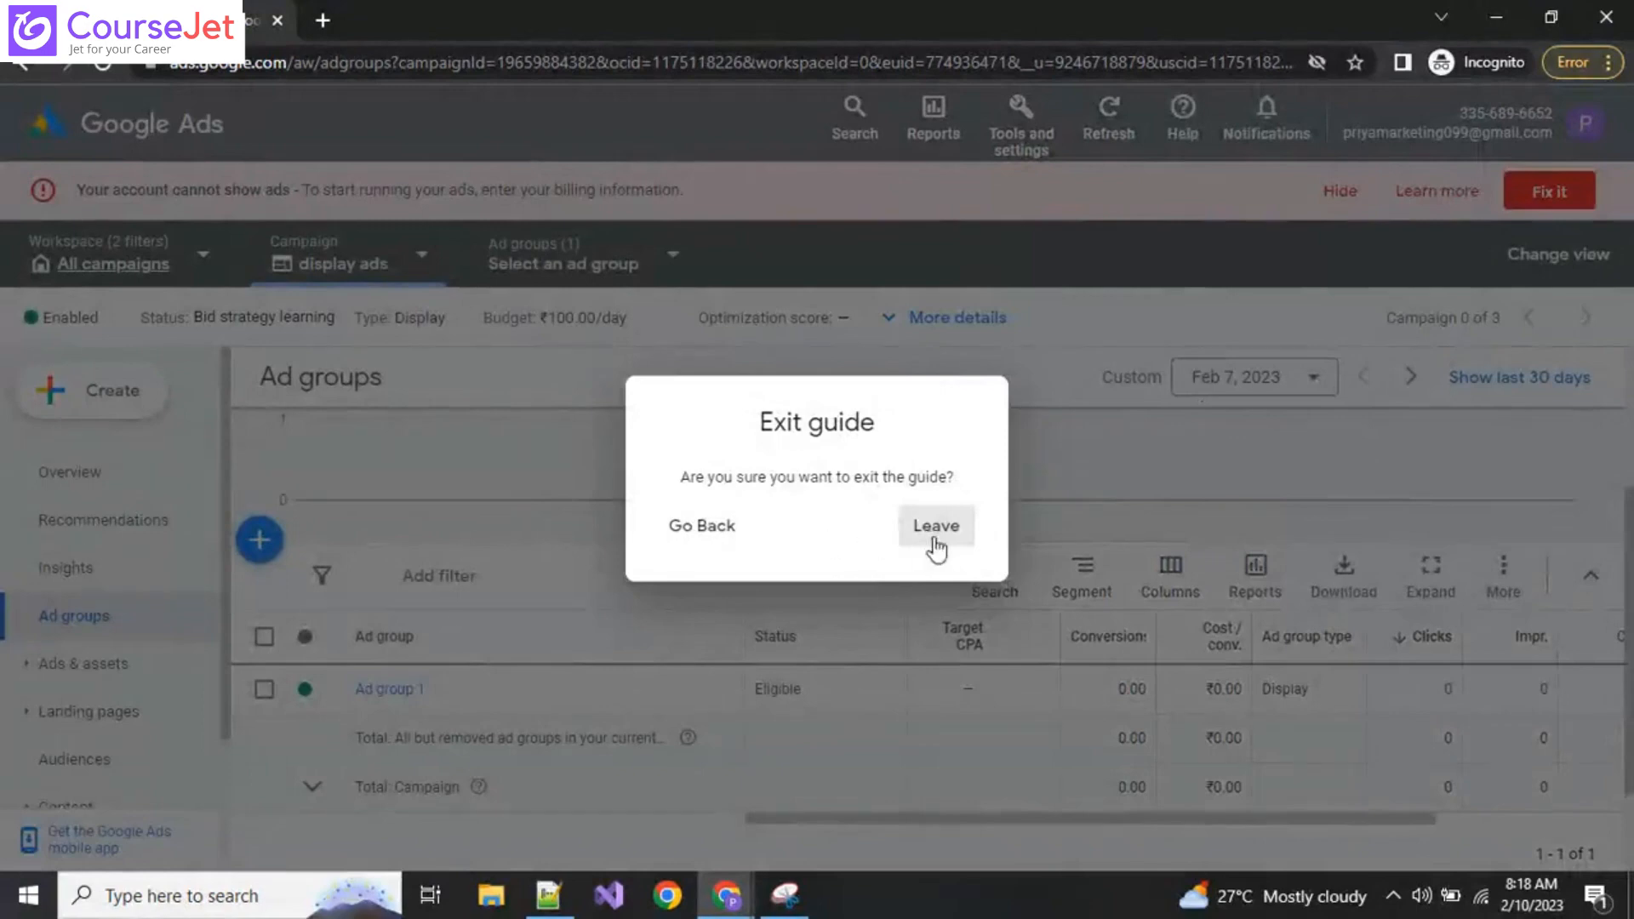
left_click(936, 527)
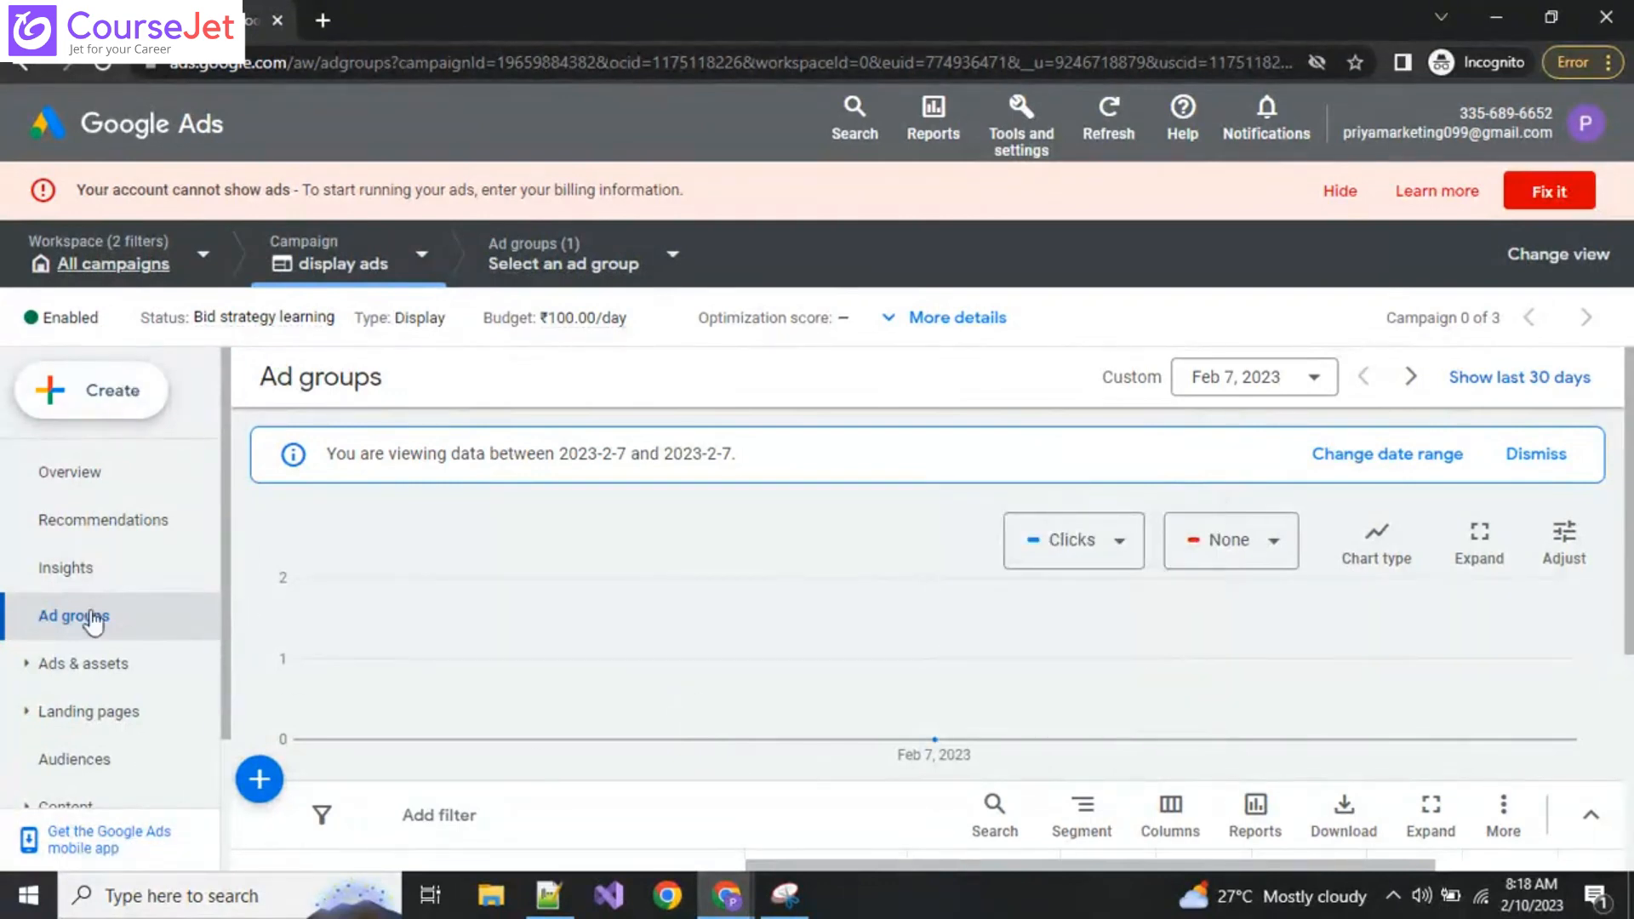
scroll(98, 531, "down", 2)
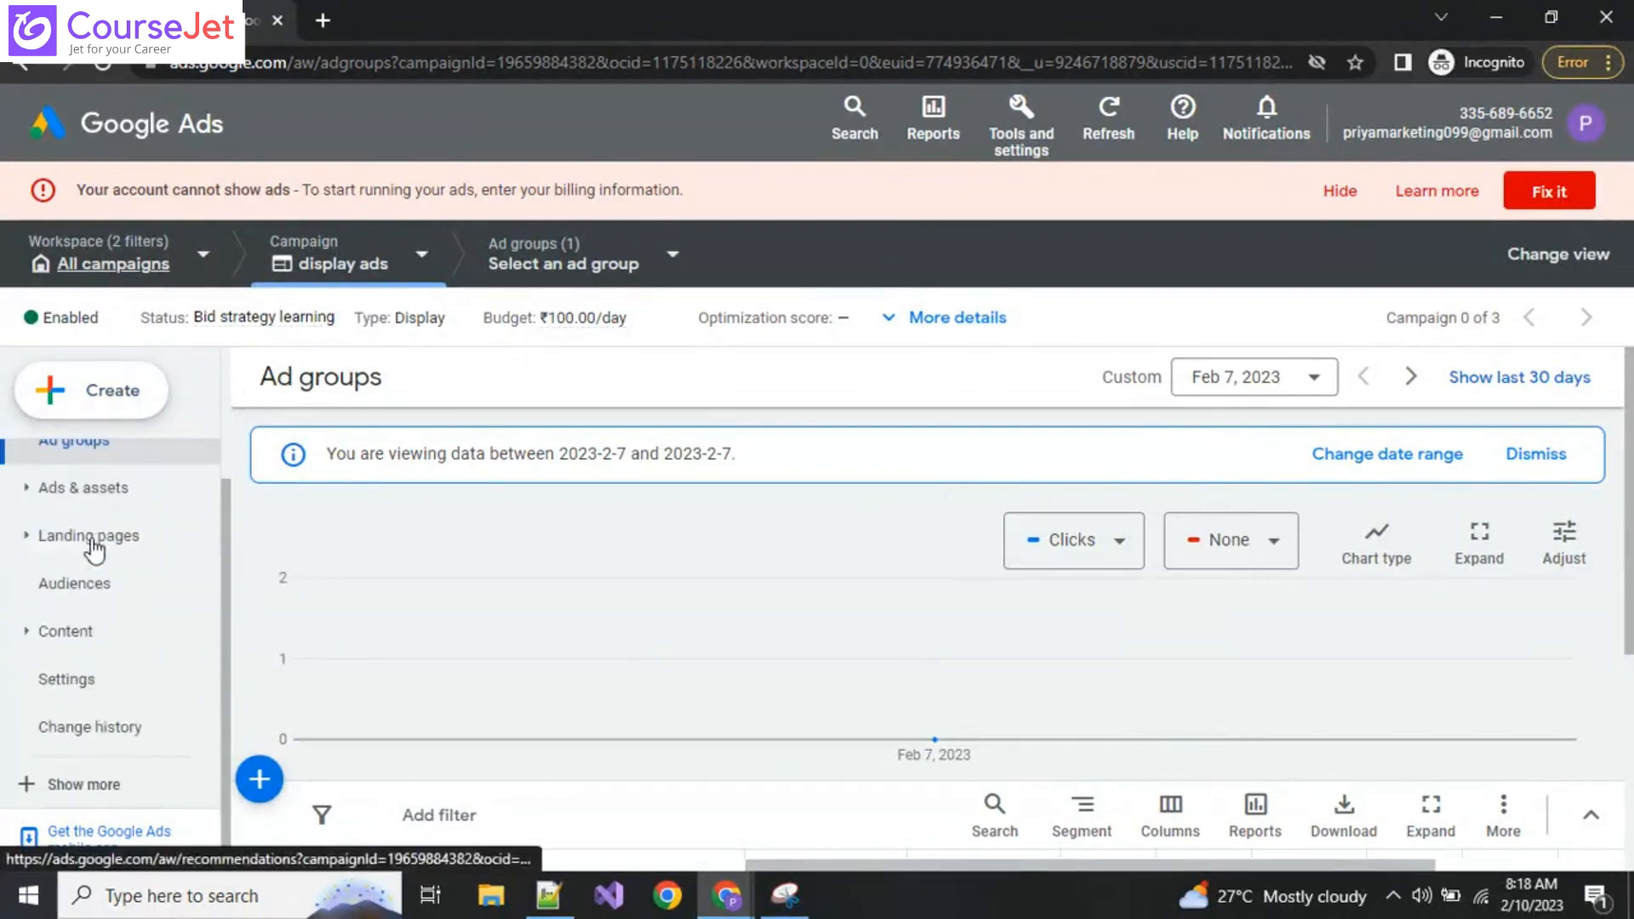
left_click(113, 630)
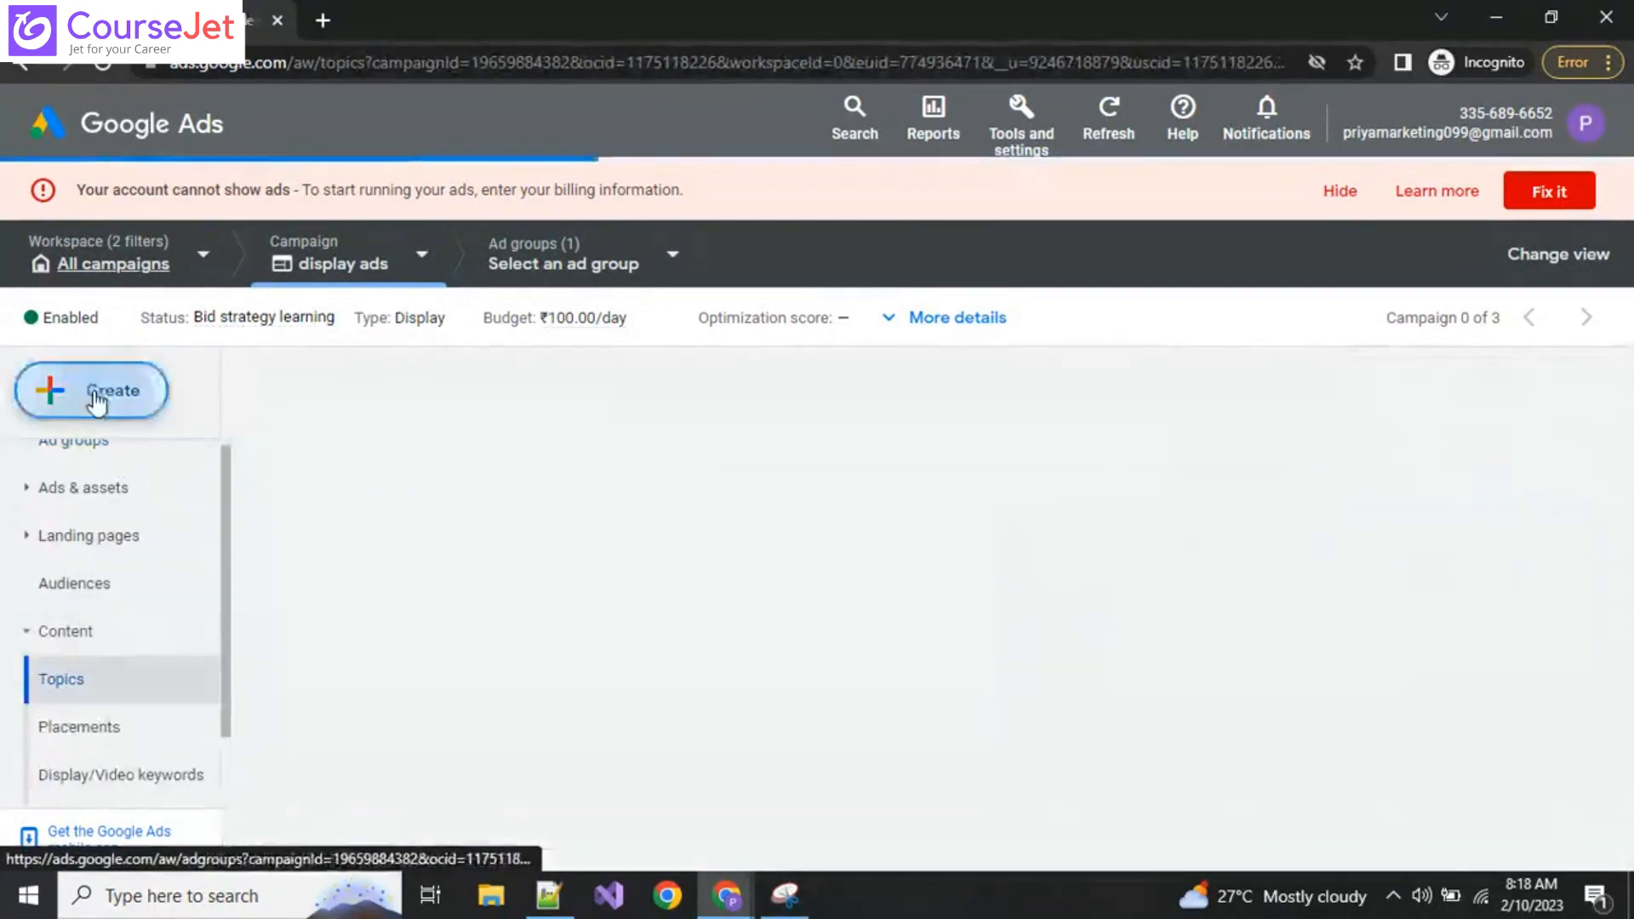
left_click(102, 391)
left_click(112, 426)
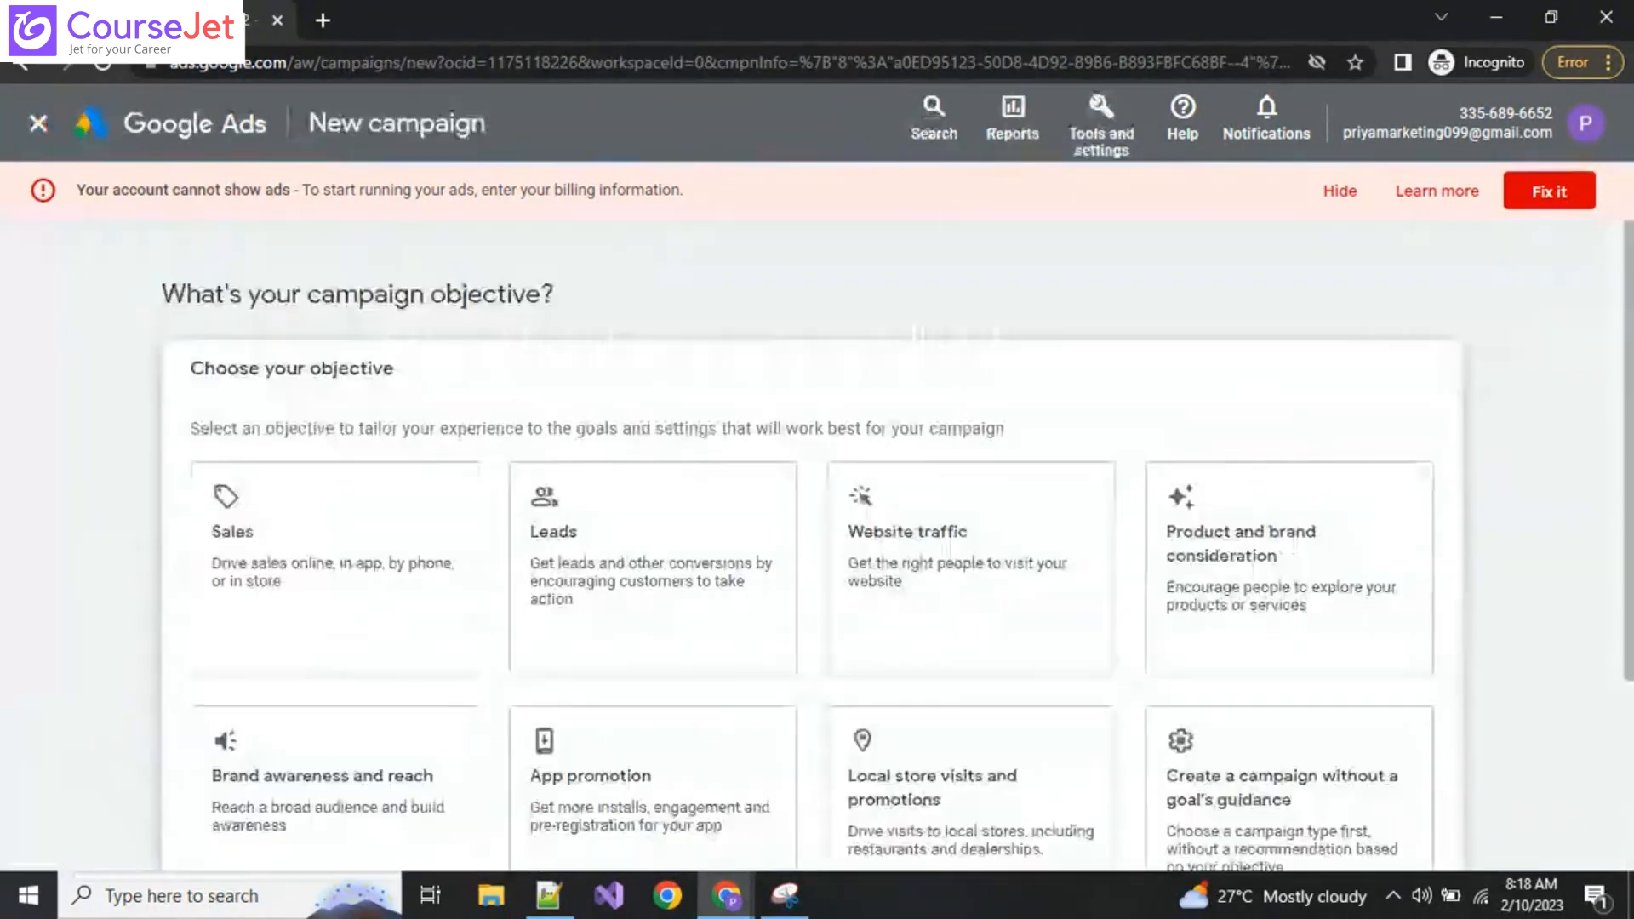
left_click(299, 555)
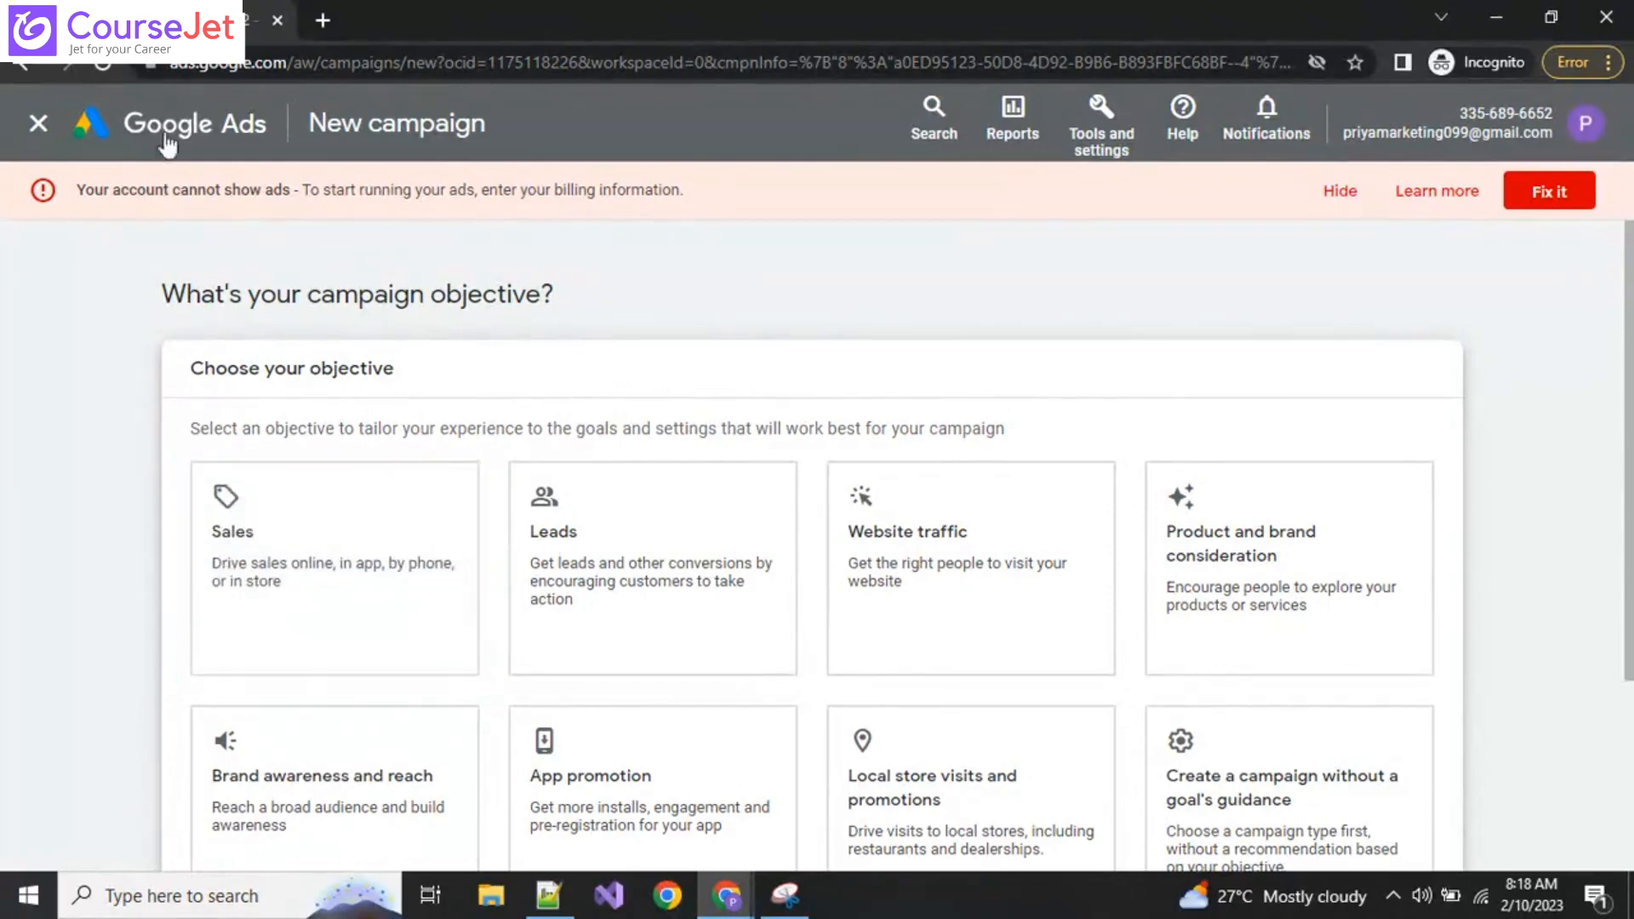
left_click(26, 129)
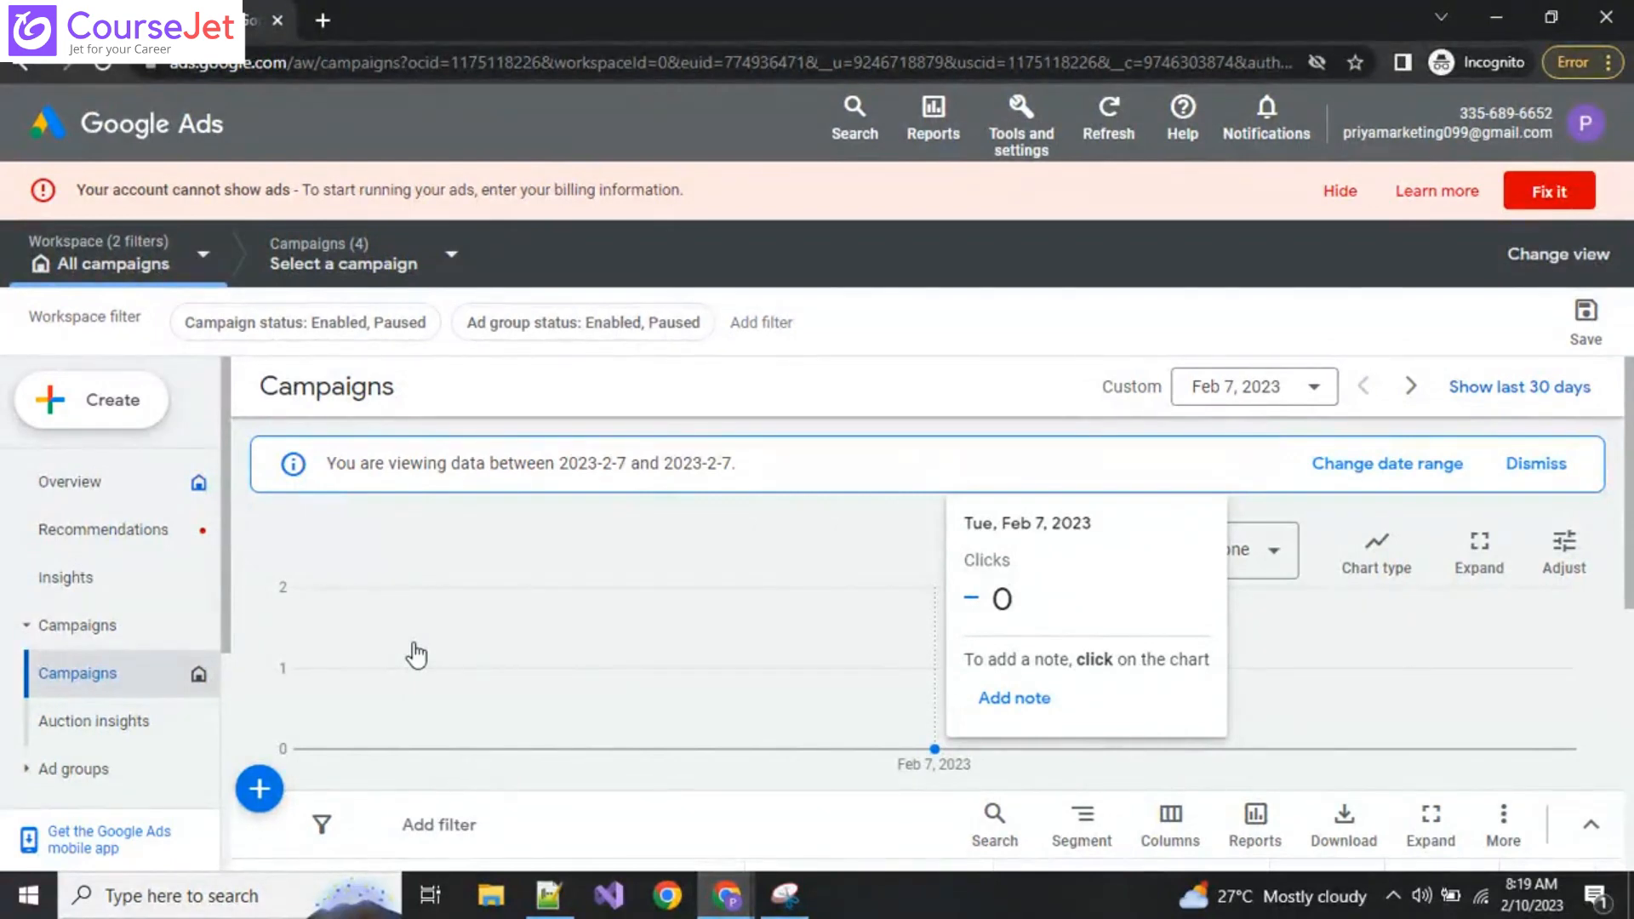
Step: Examine the list of all campaigns, comparing their names, daily budgets, statuses and campaign types
scroll(110, 698, "down", 2)
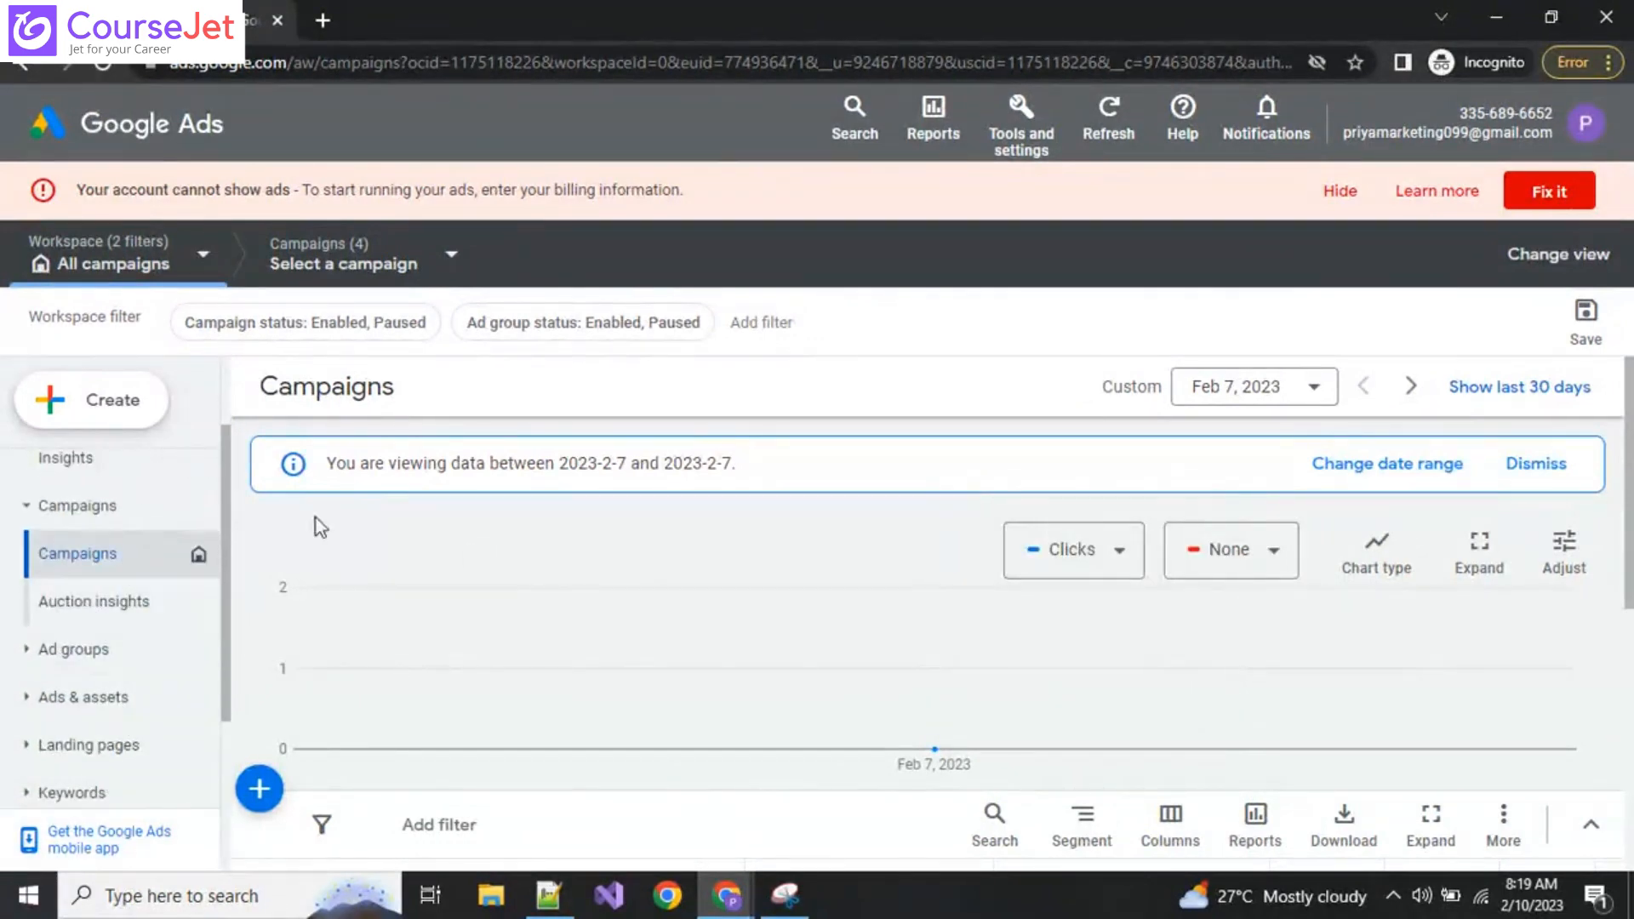
scroll(606, 664, "down", 3)
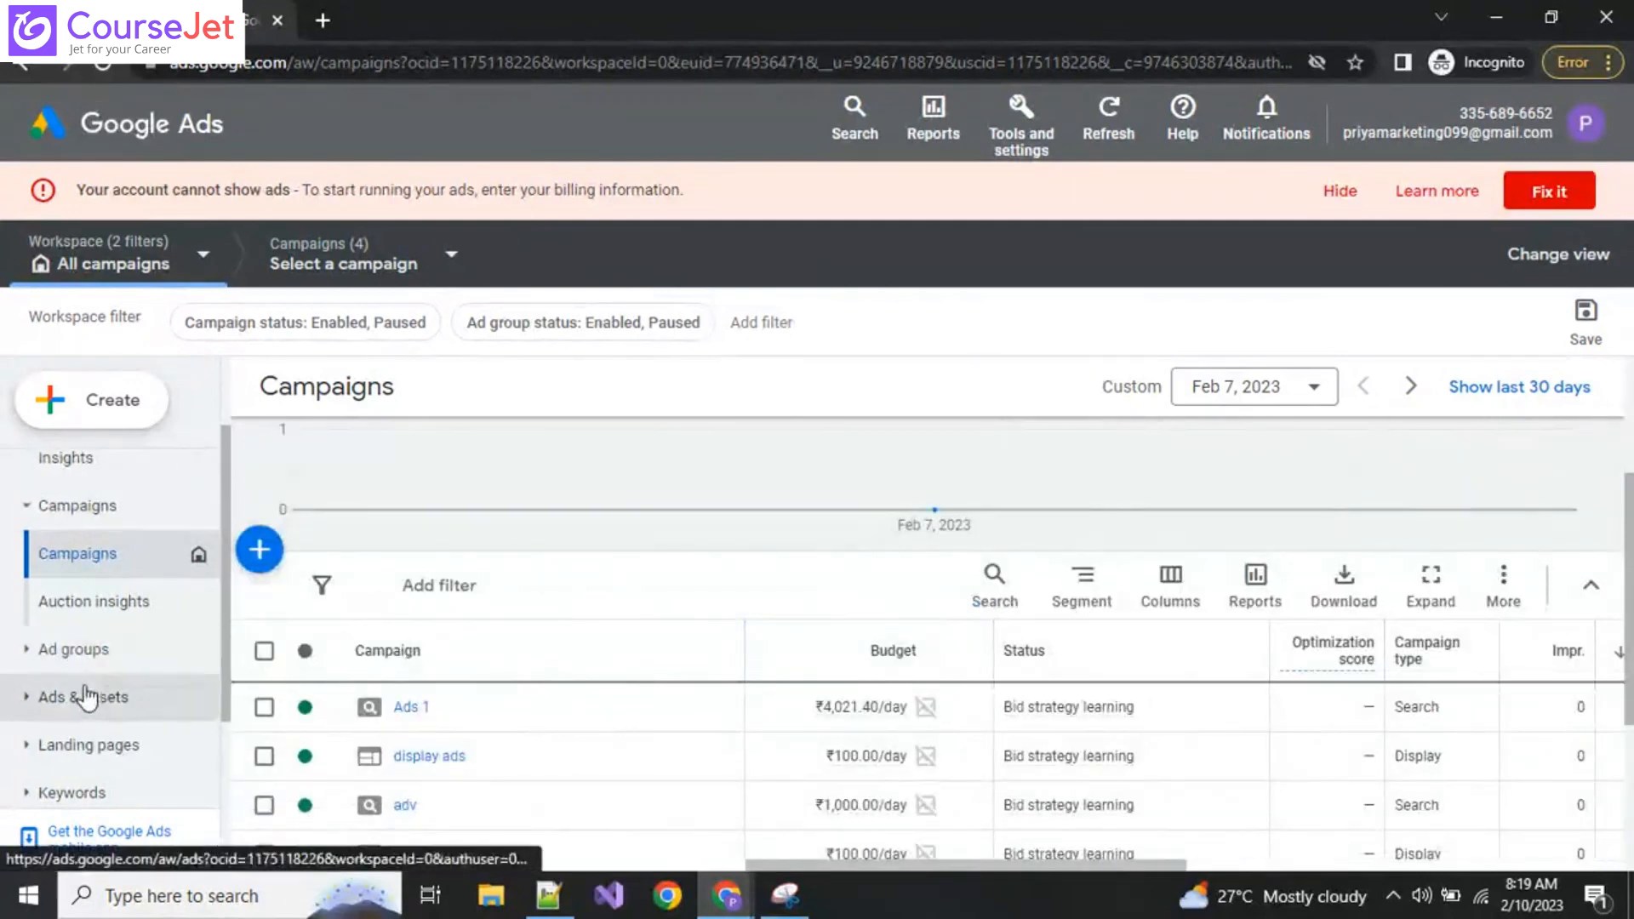
scroll(80, 693, "up", 2)
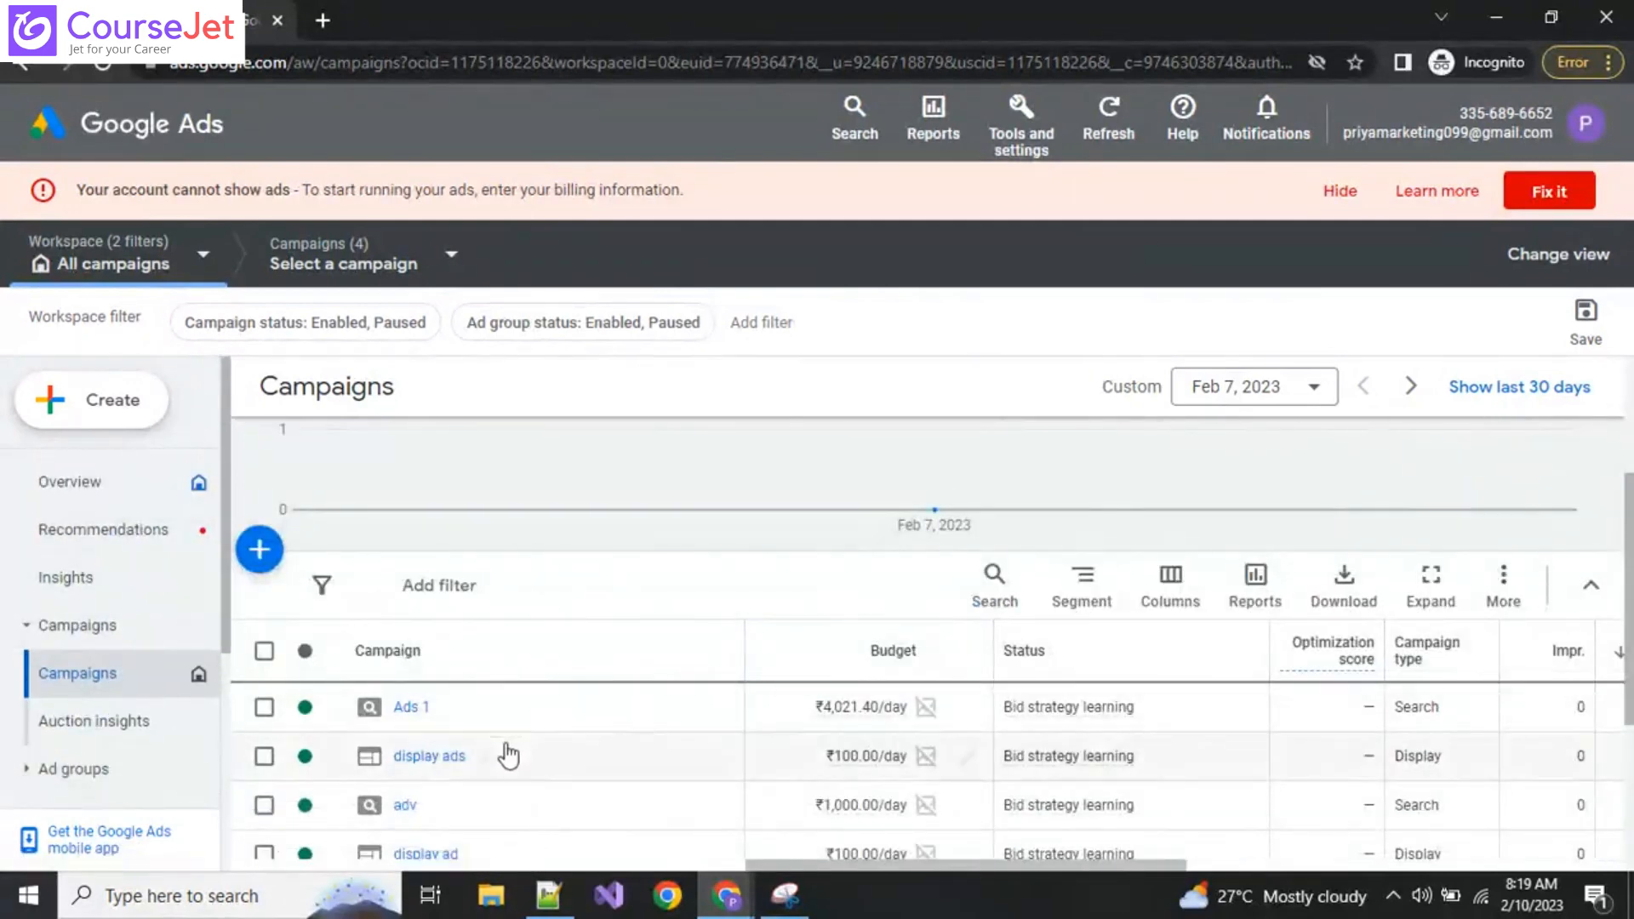
scroll(664, 749, "down", 3)
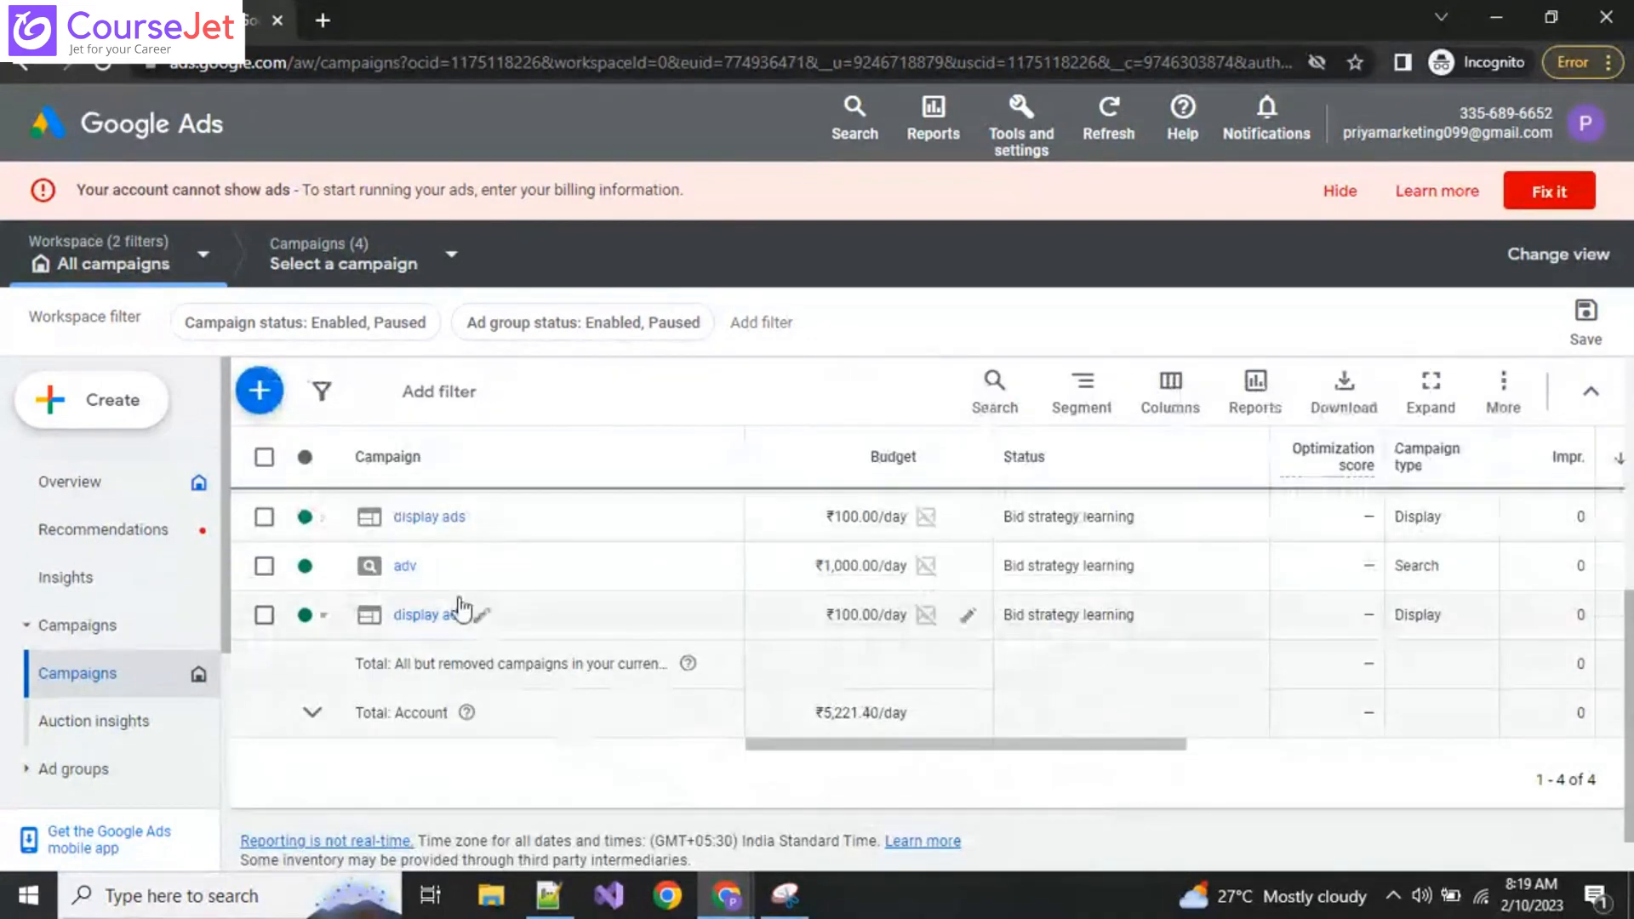
scroll(460, 610, "up", 2)
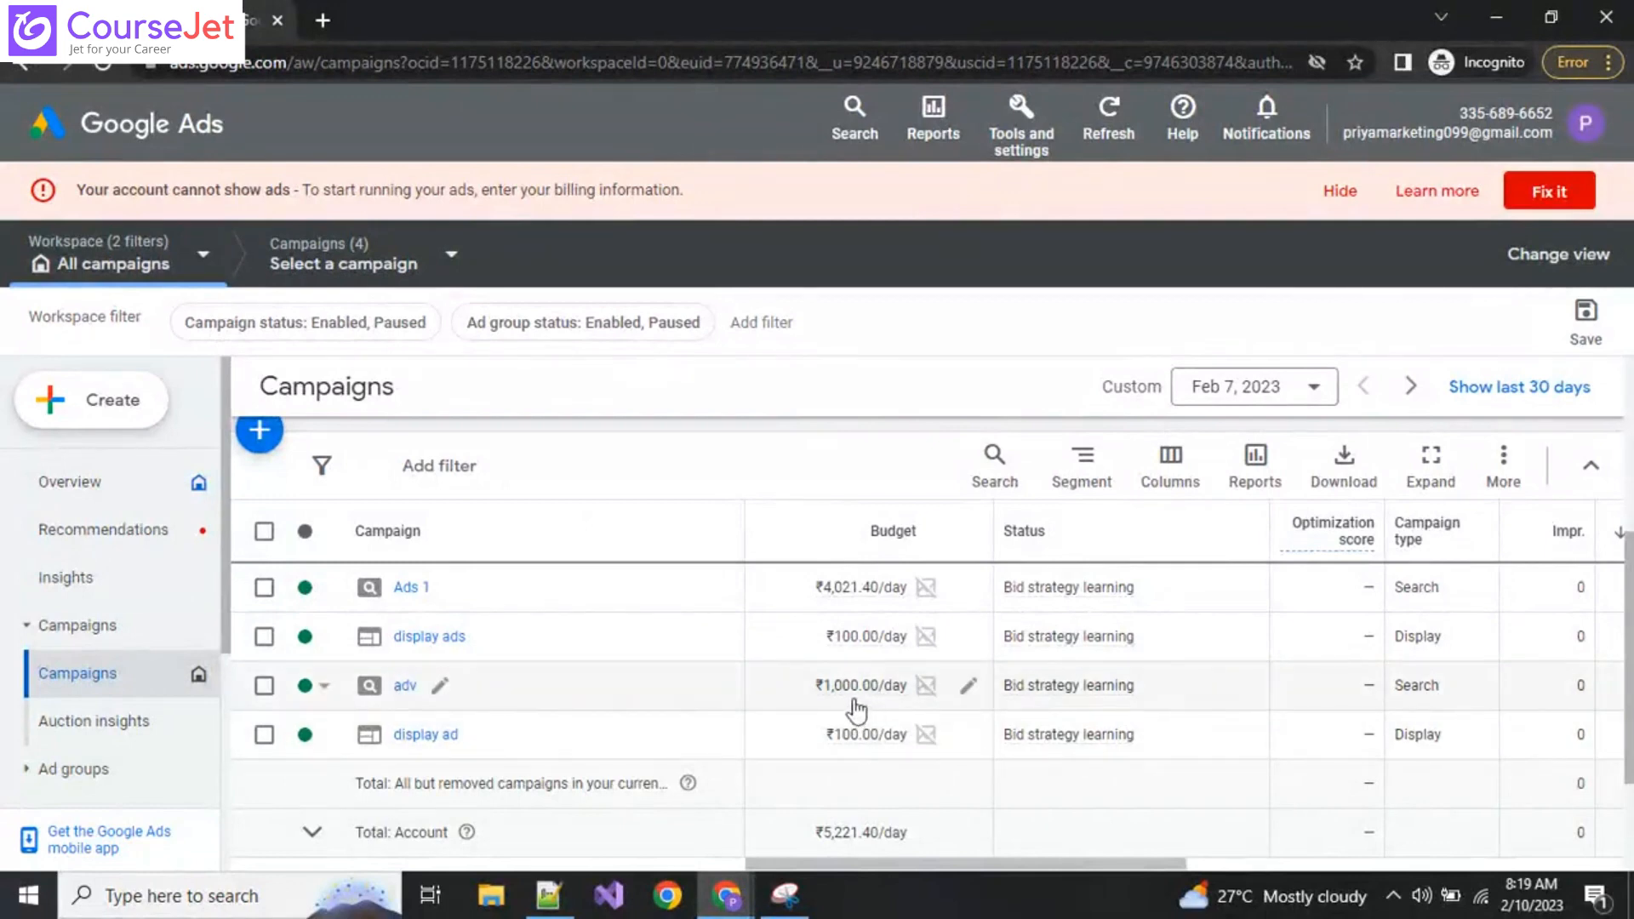
left_click_drag(811, 686, 906, 688)
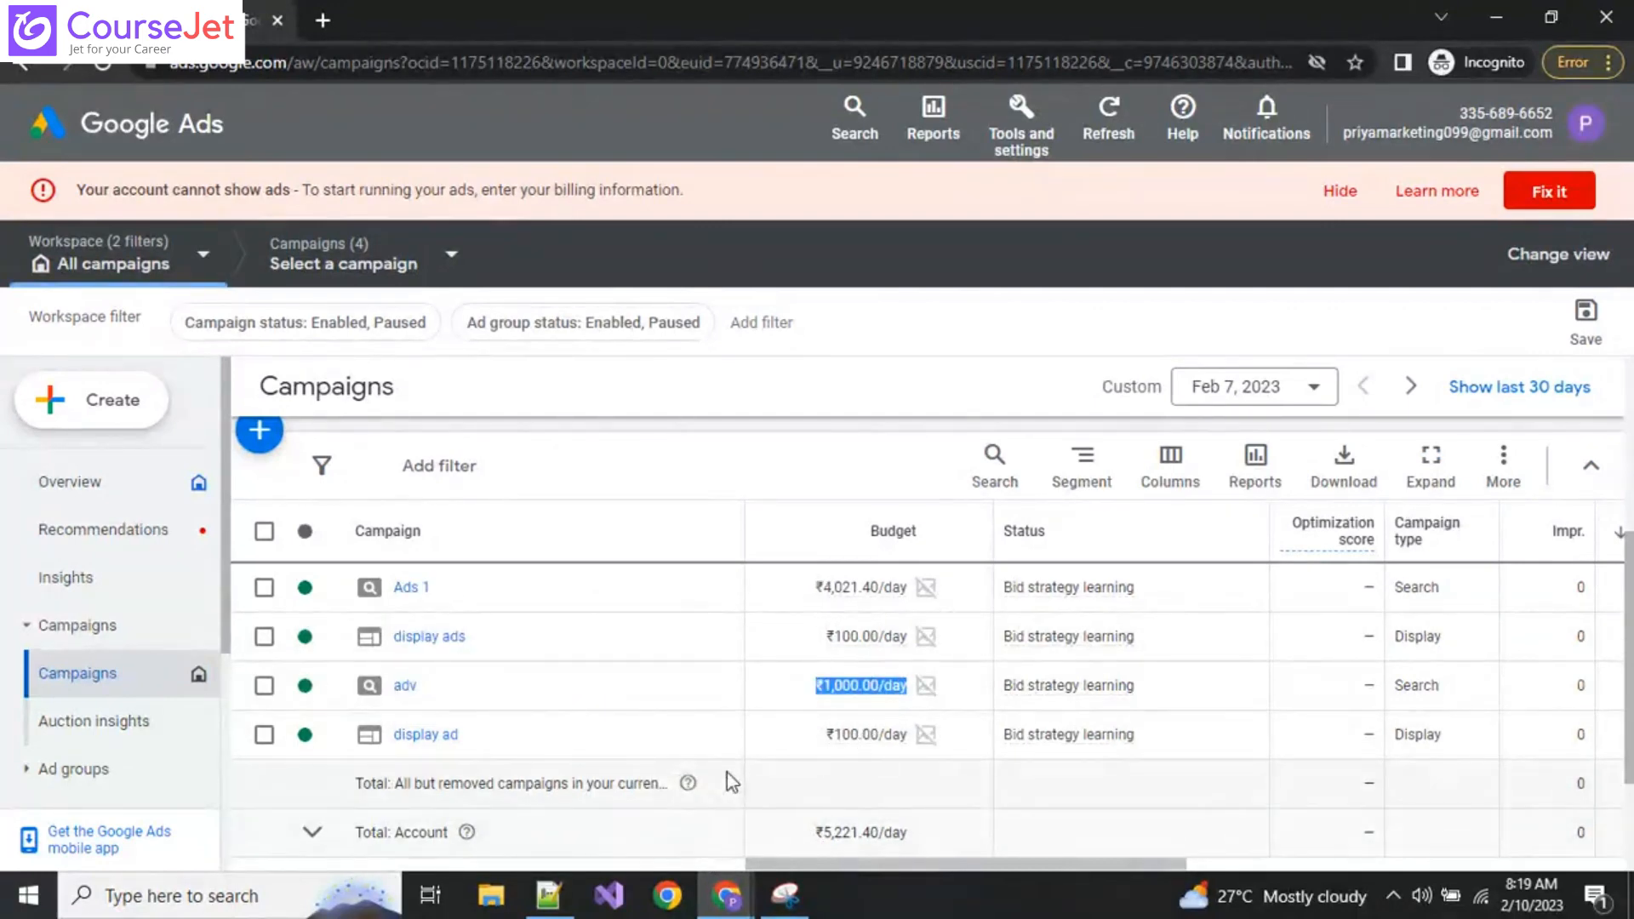
Step: Start a new campaign with the Sales objective and continue with the account-default Purchases conversion goal
left_click(68, 422)
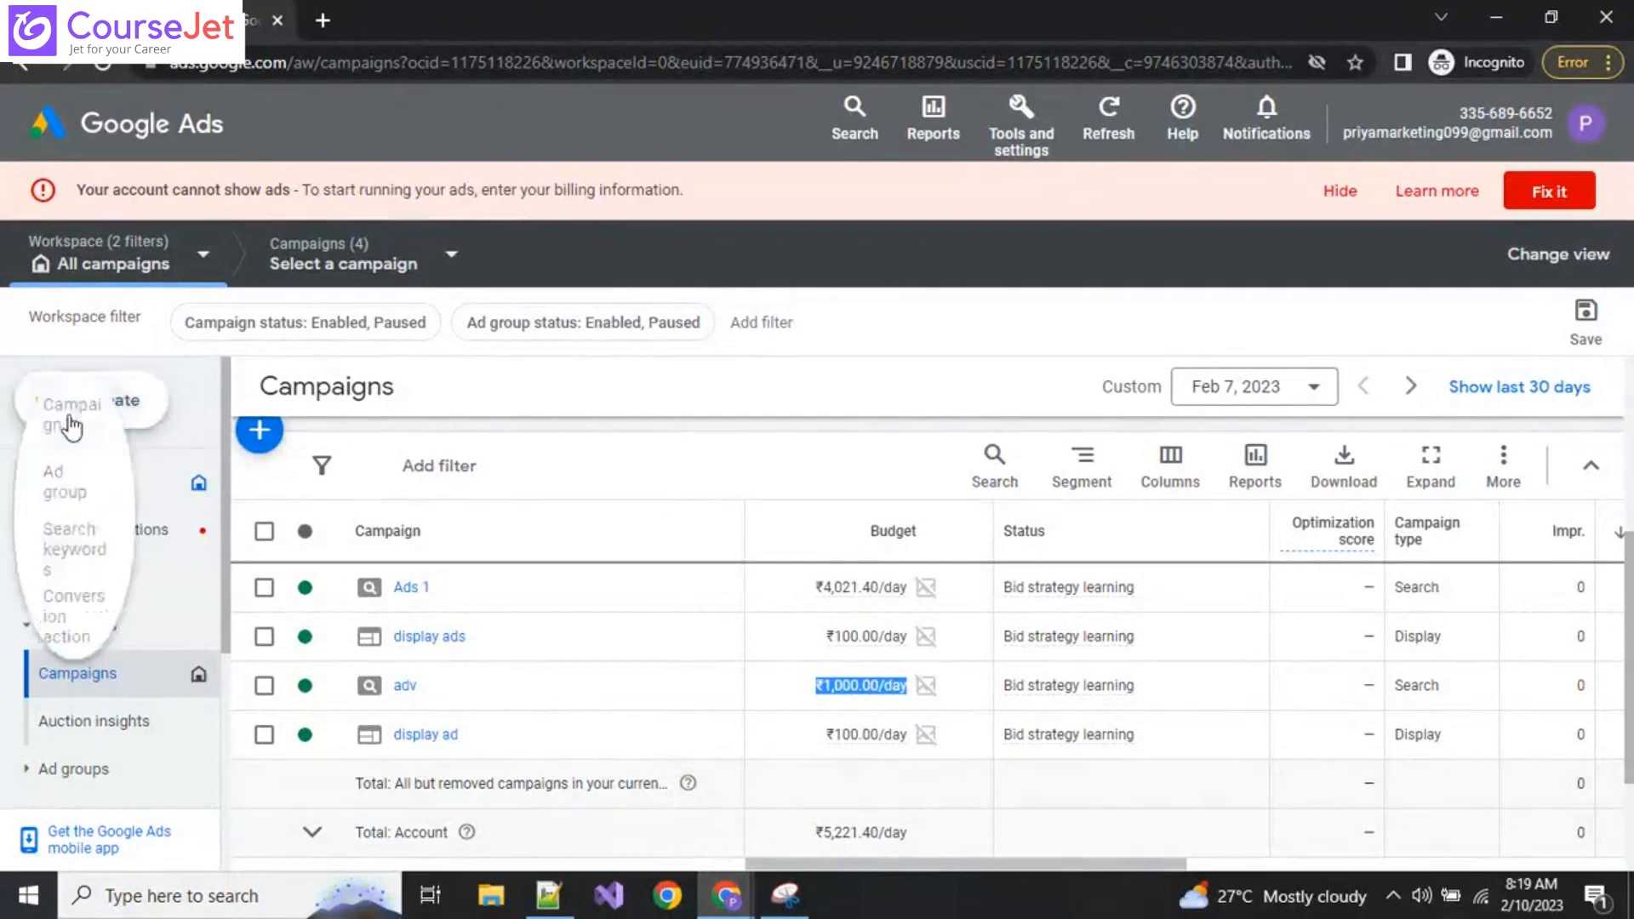
left_click(76, 424)
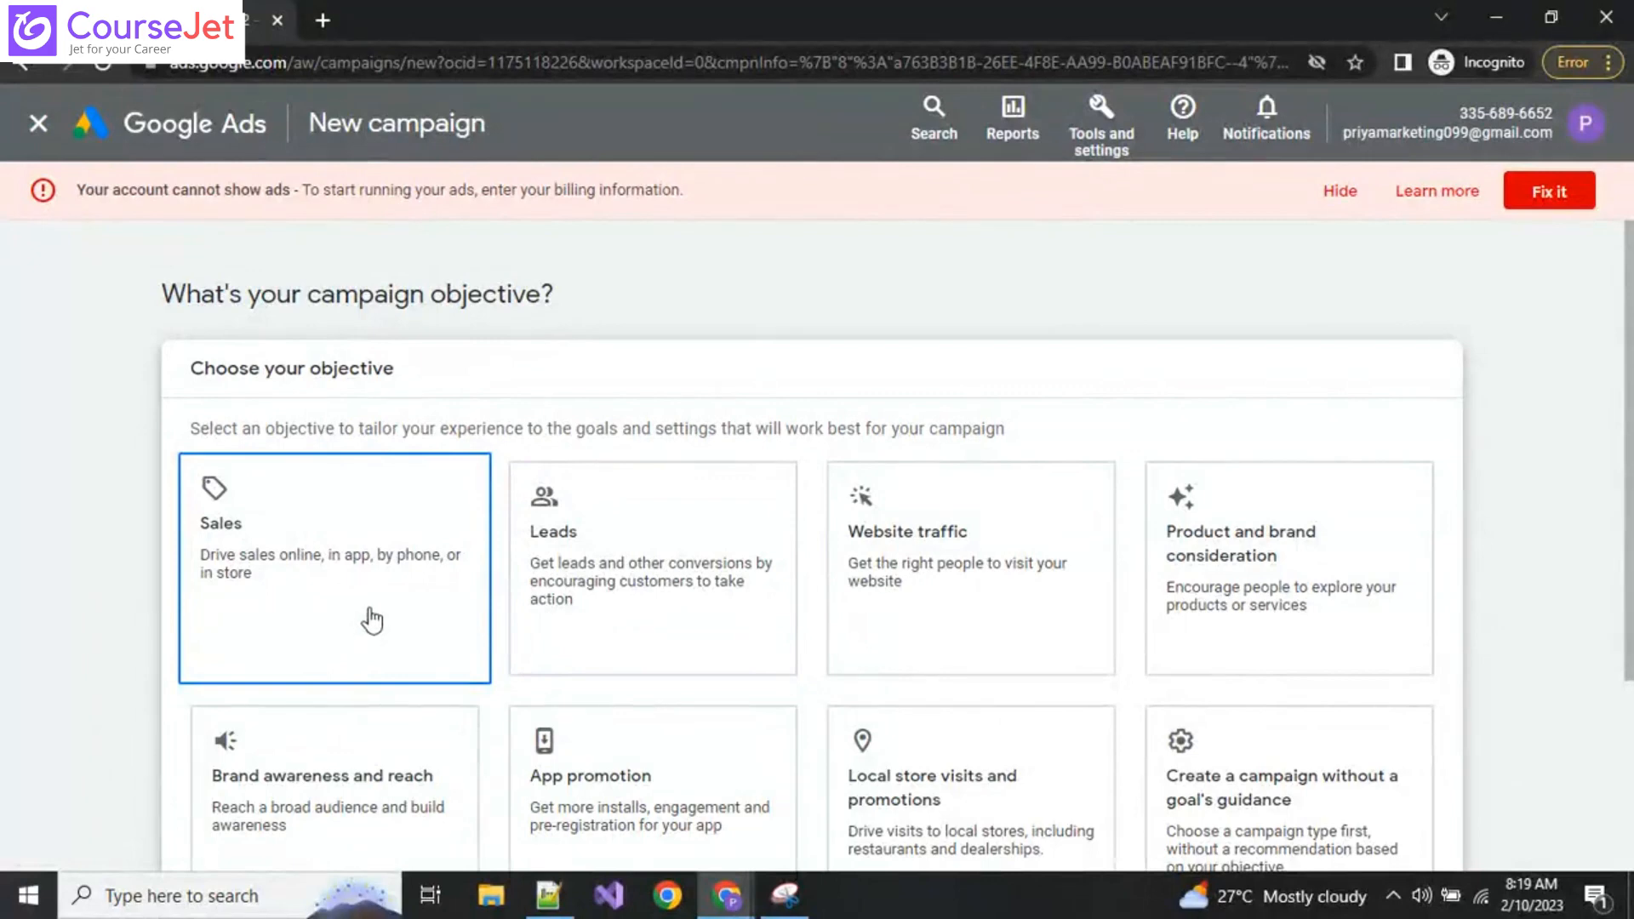
left_click(372, 620)
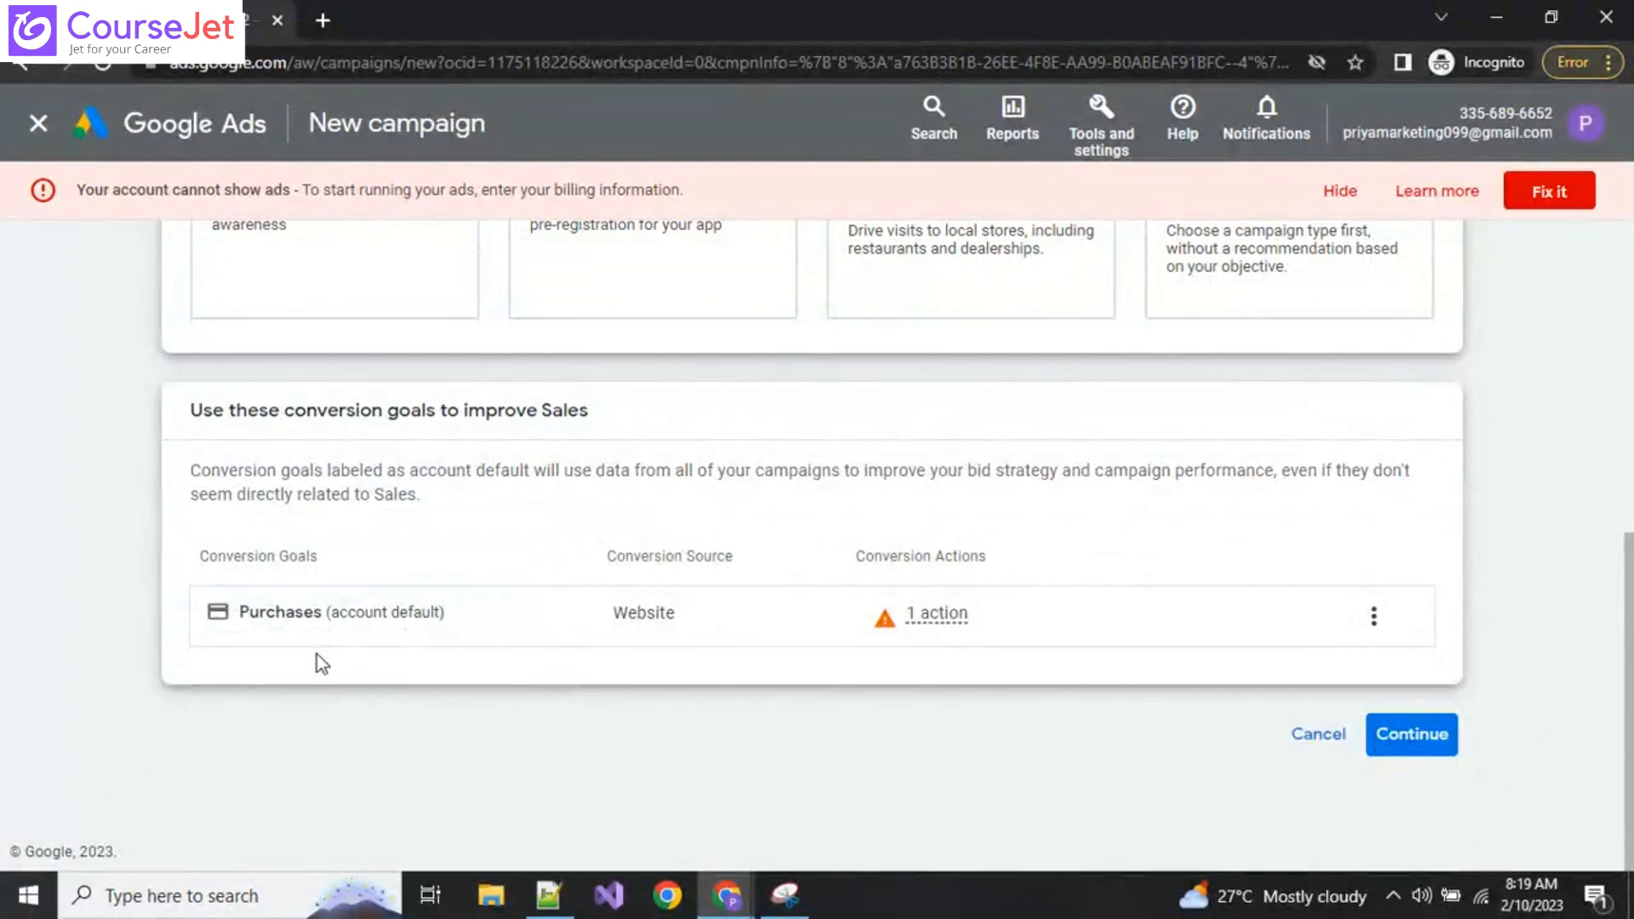
scroll(969, 656, "up", 2)
scroll(969, 655, "down", 2)
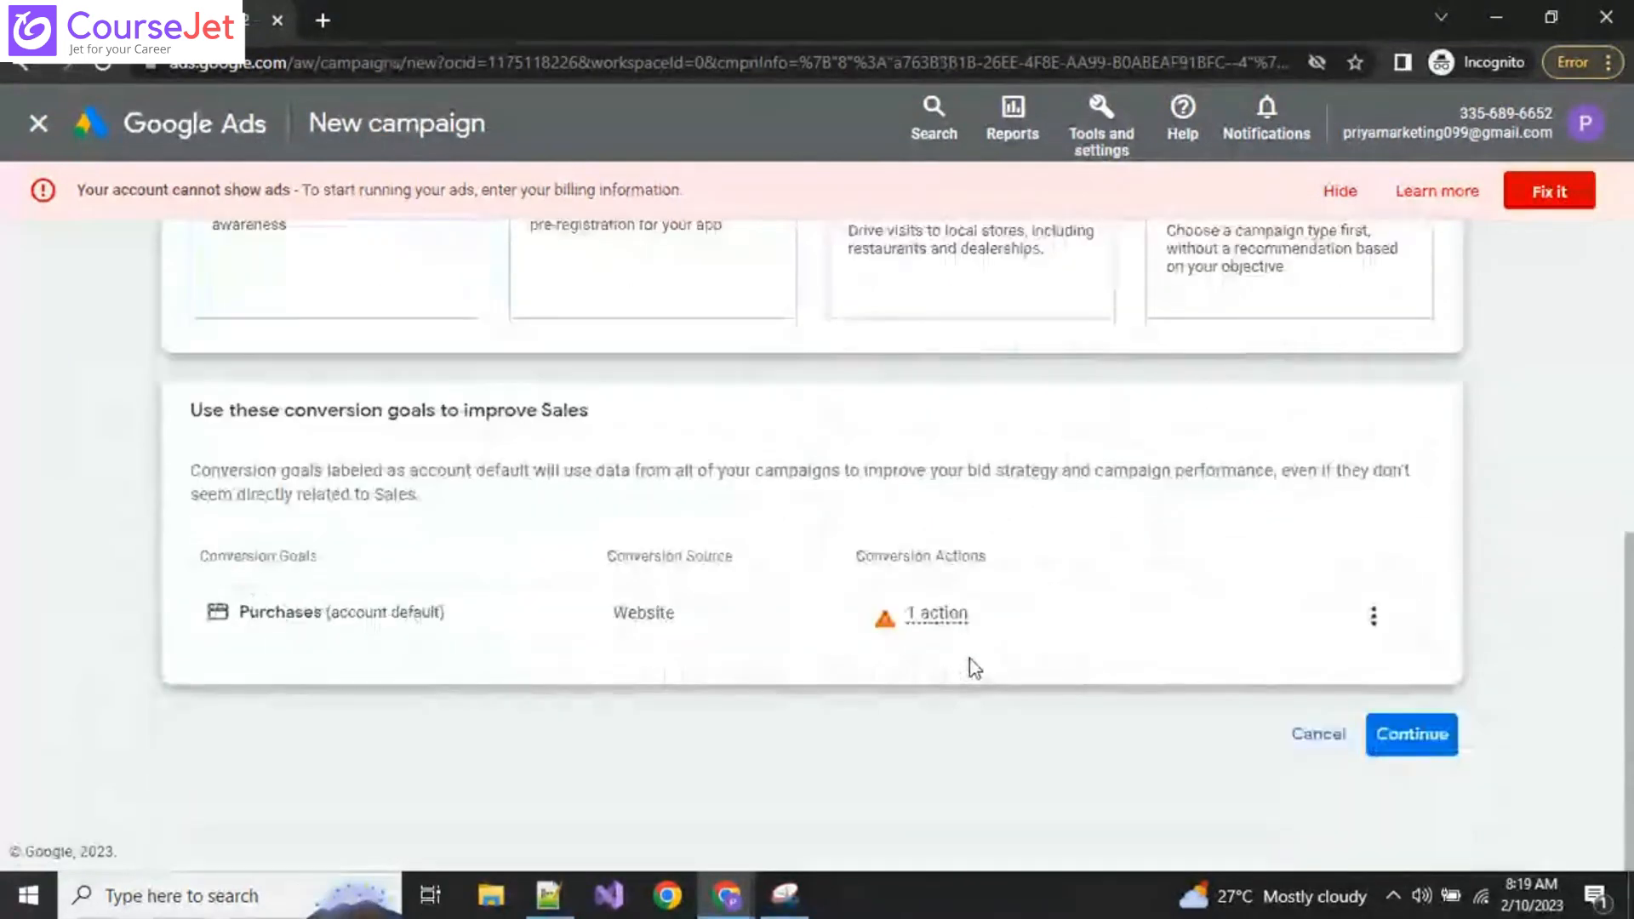
left_click(1395, 739)
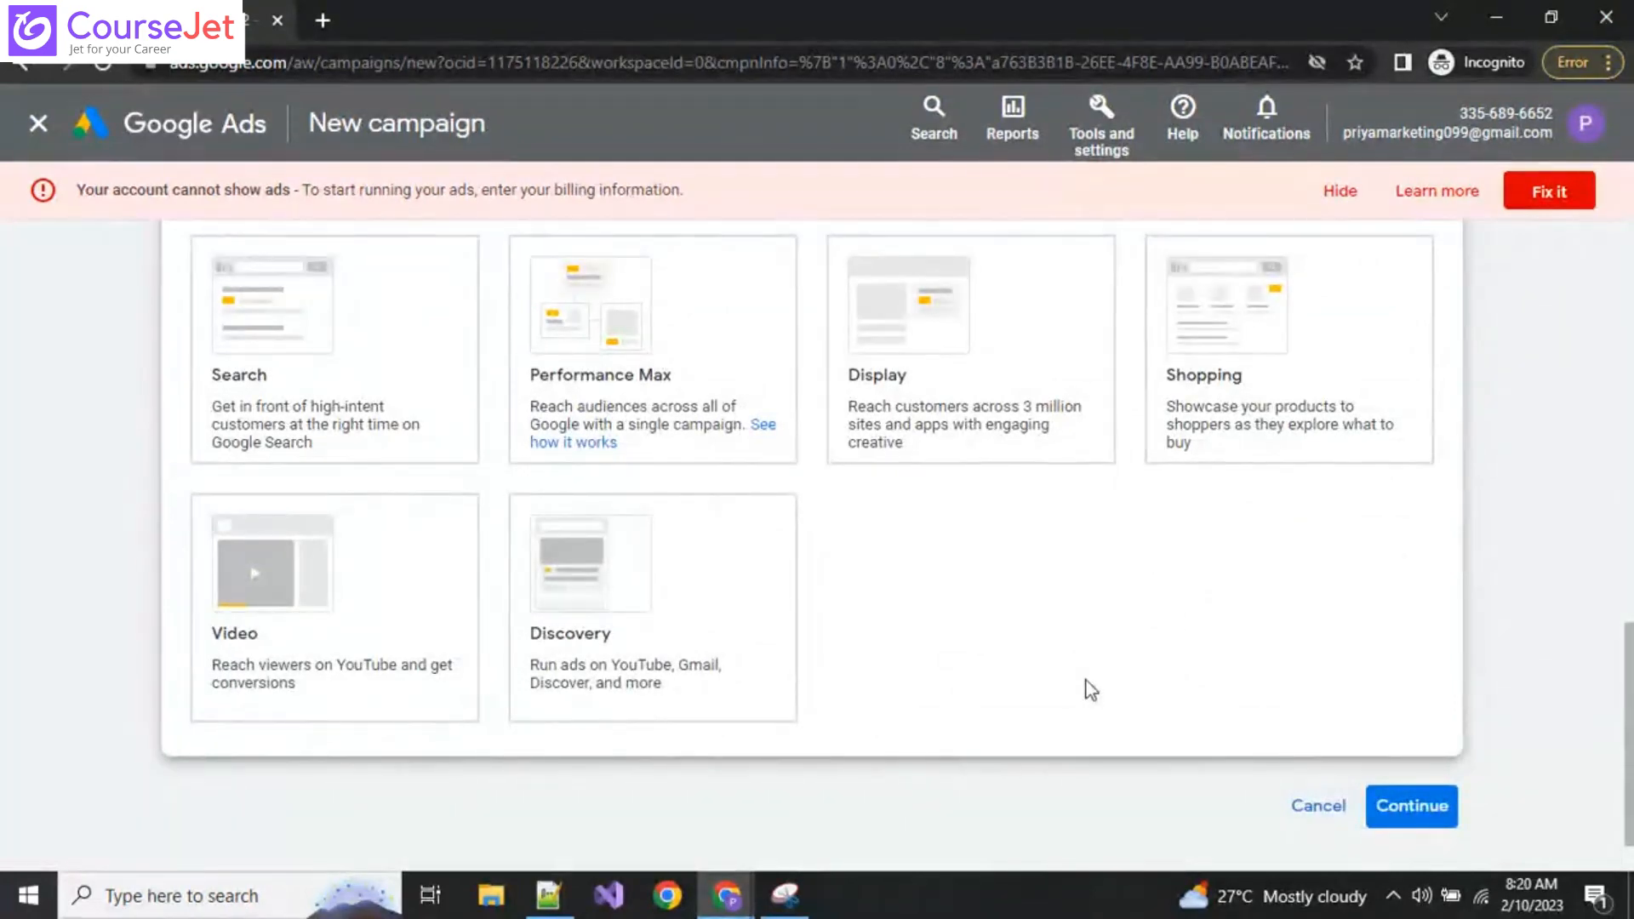
Step: Choose Performance Max as the campaign type, keep the name Sales-Performance Max-1 and continue to the campaign setup
left_click(696, 380)
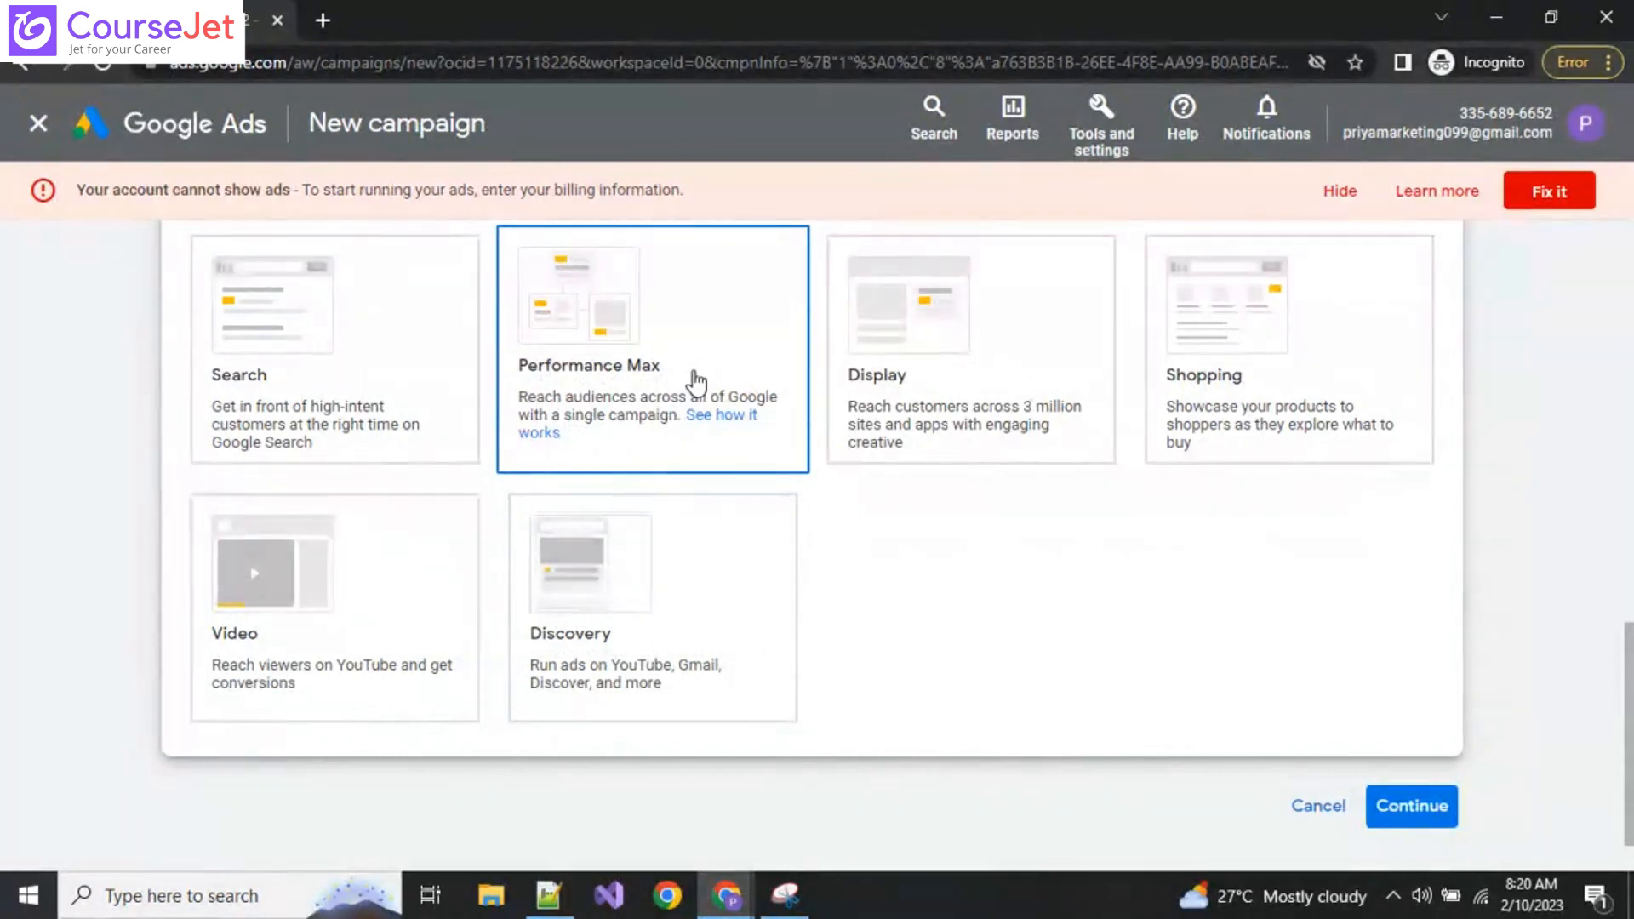
scroll(700, 364, "down", 5)
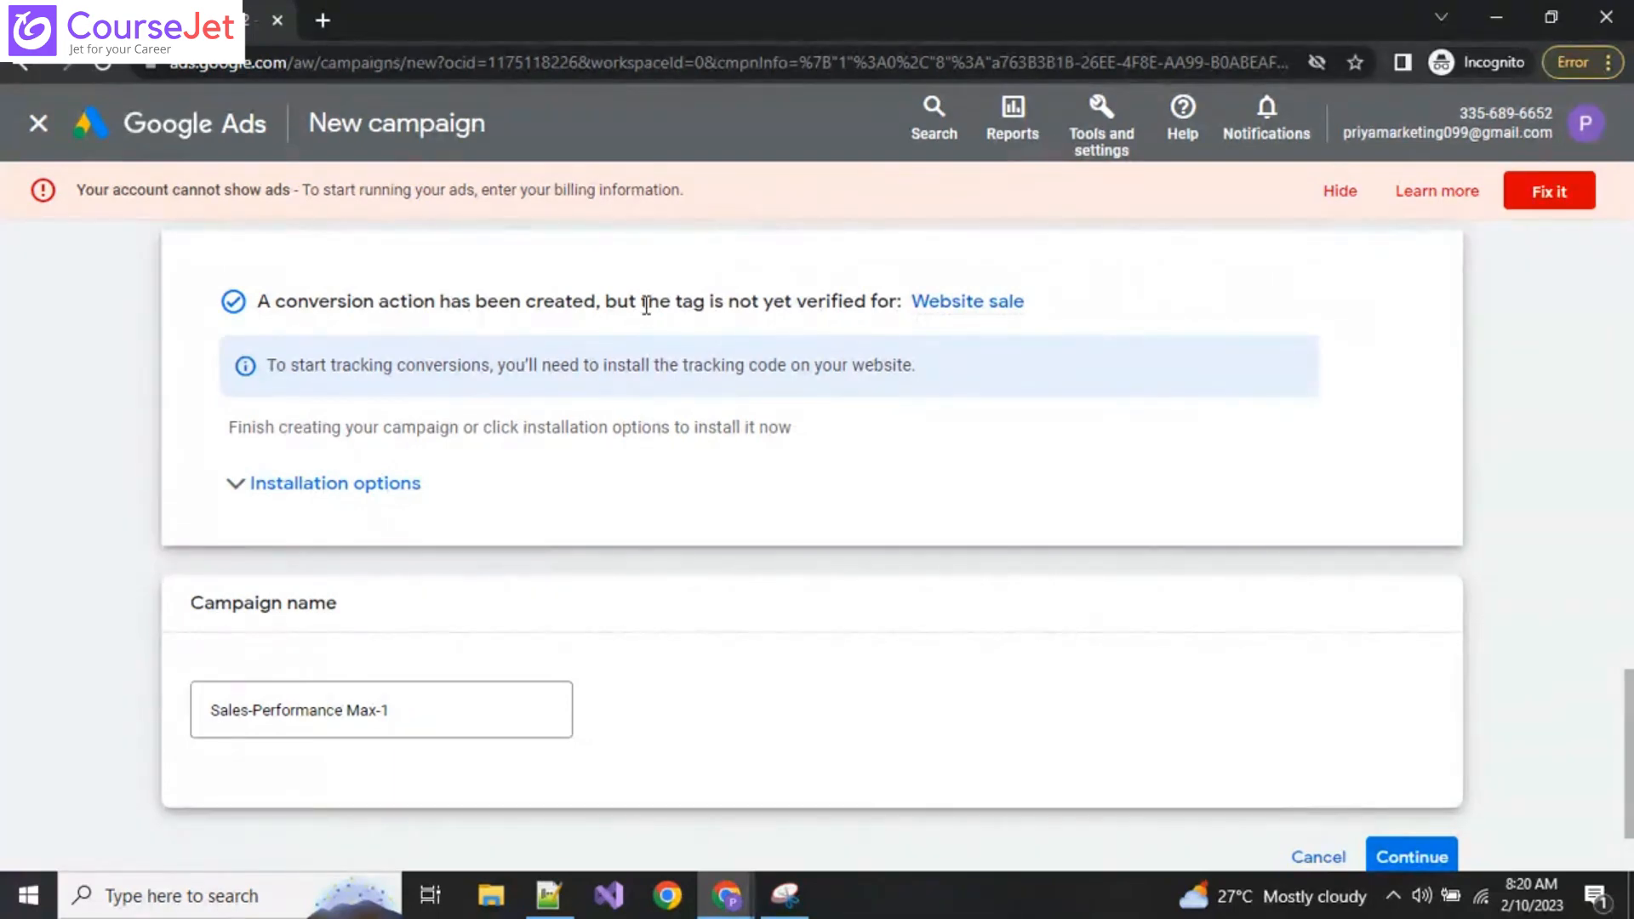
scroll(573, 730, "down", 2)
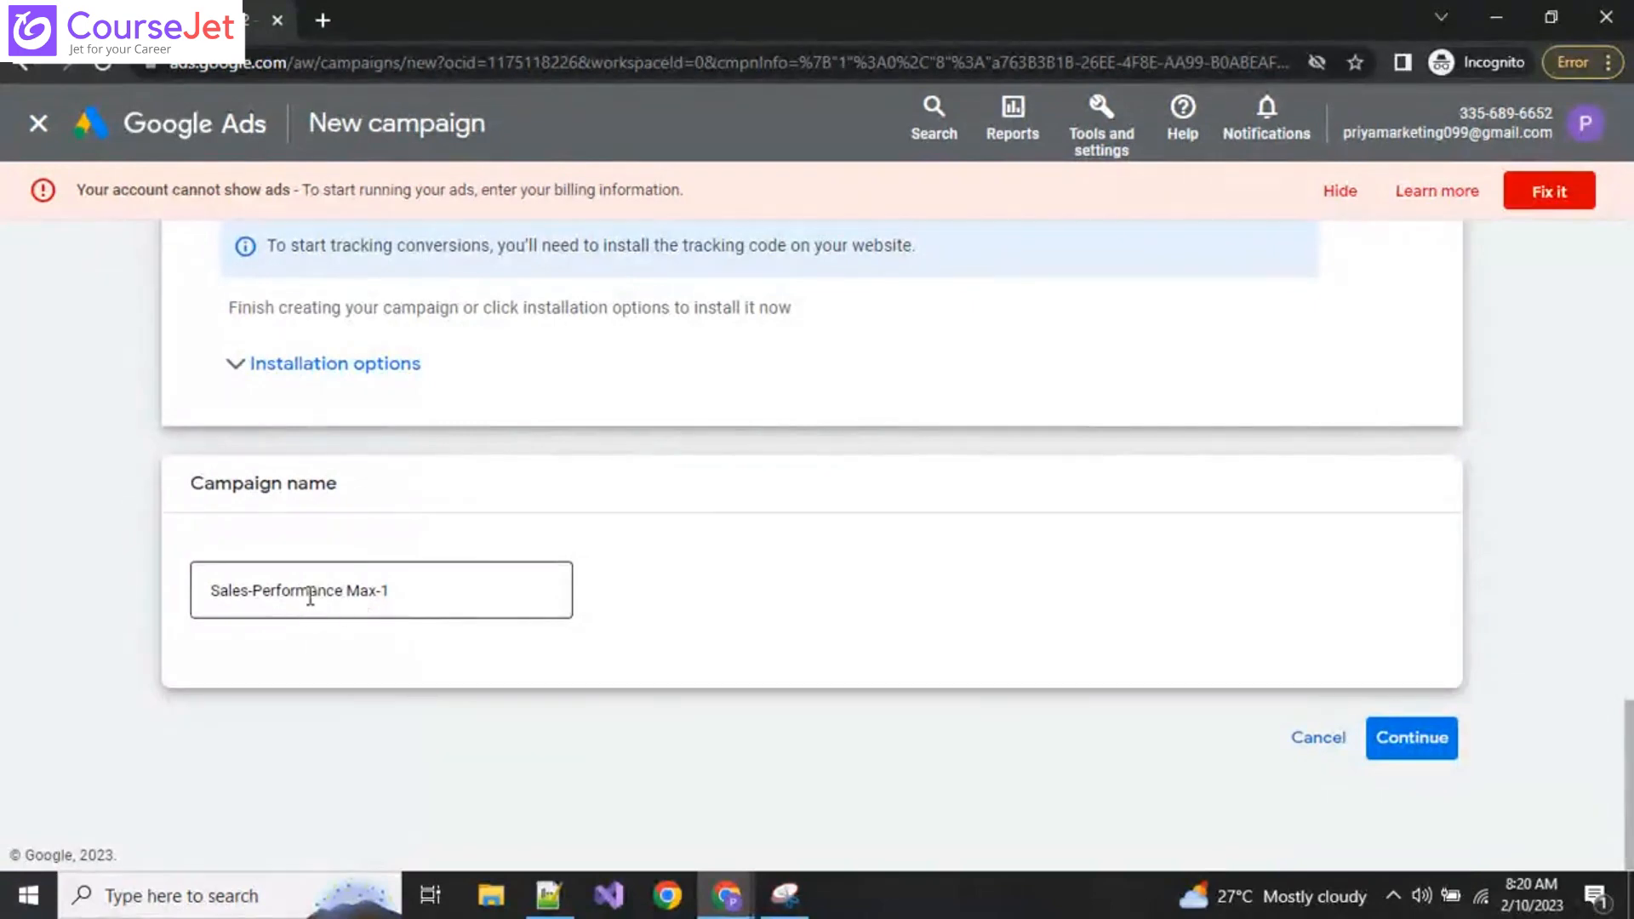
left_click_drag(317, 596, 326, 599)
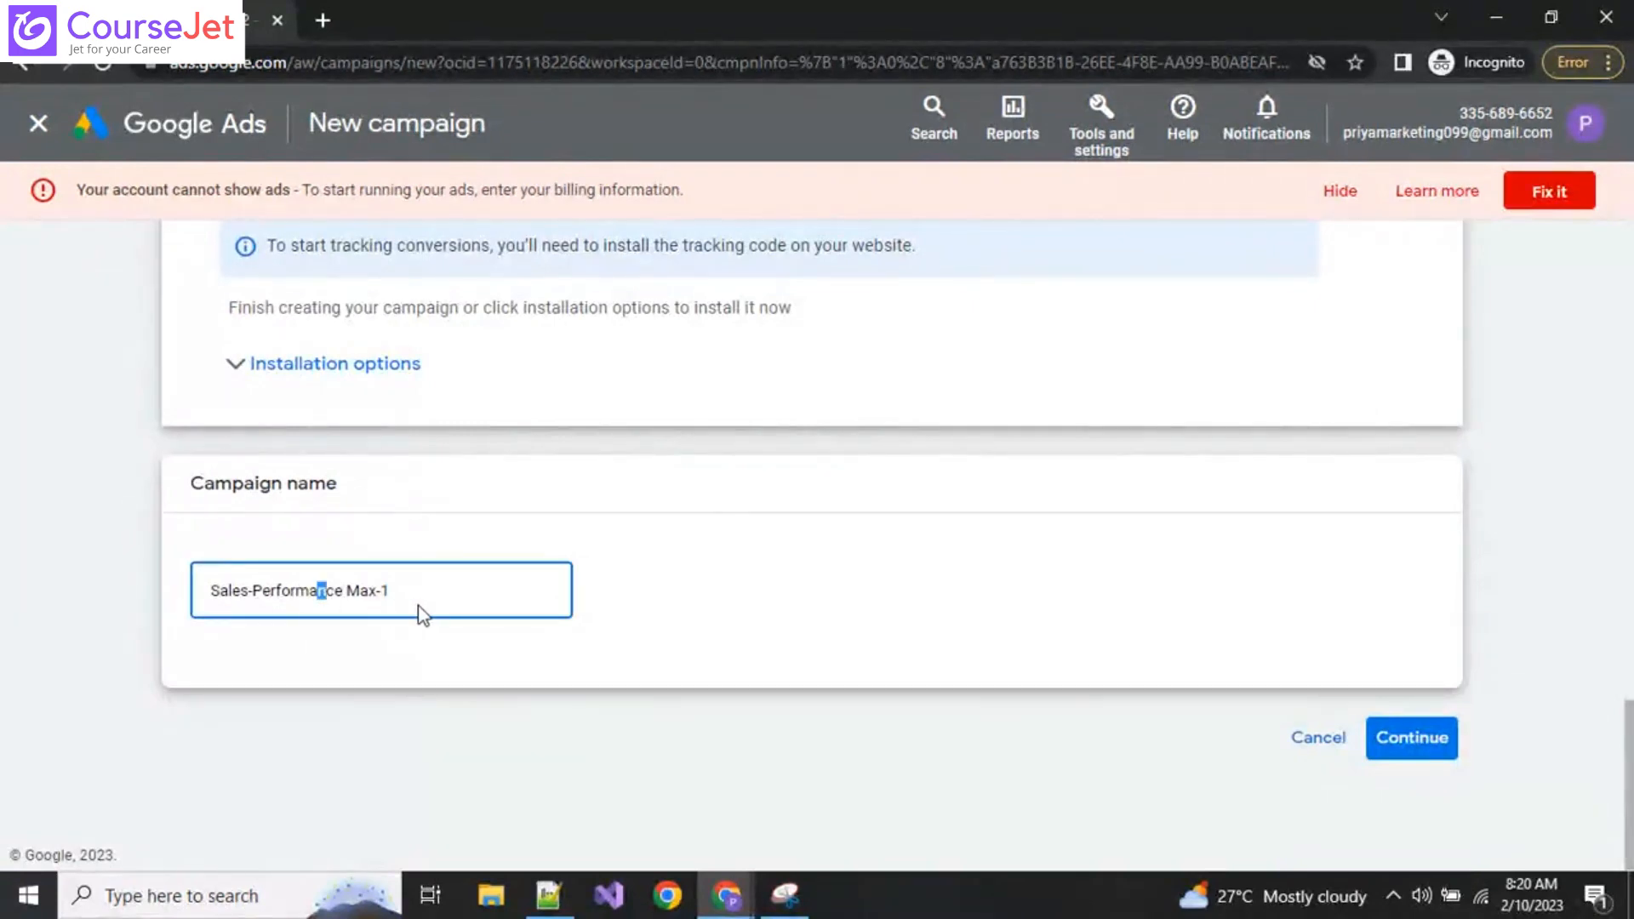
left_click(1445, 753)
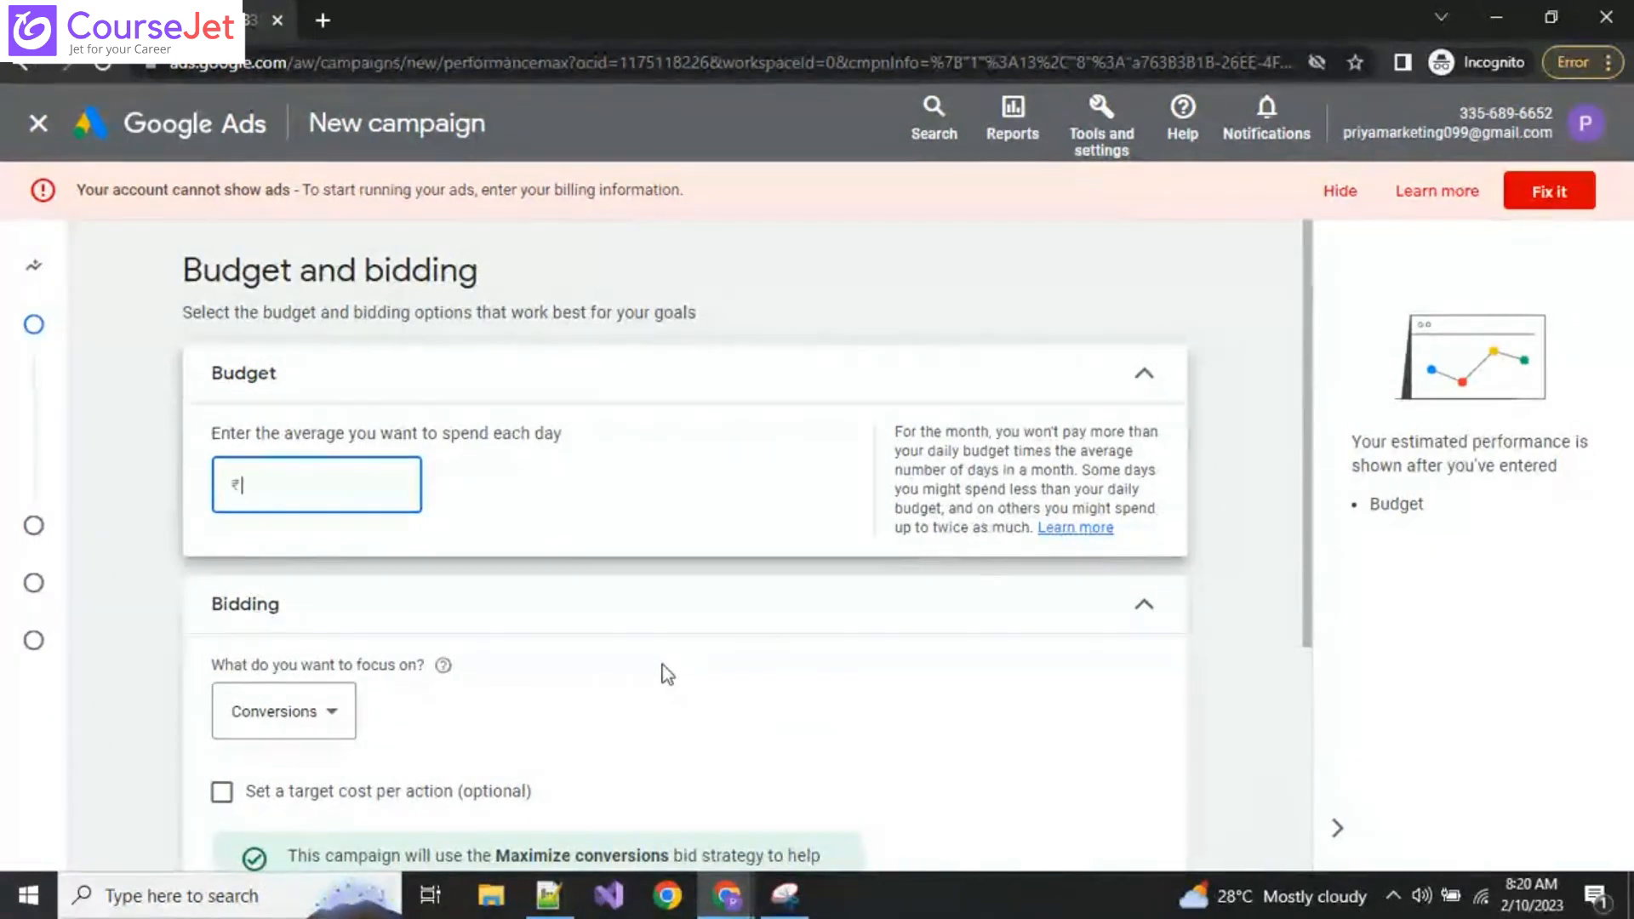
Step: Set the average daily budget to ₹100, keep bidding focused on Conversions and proceed to the next stage
type("100")
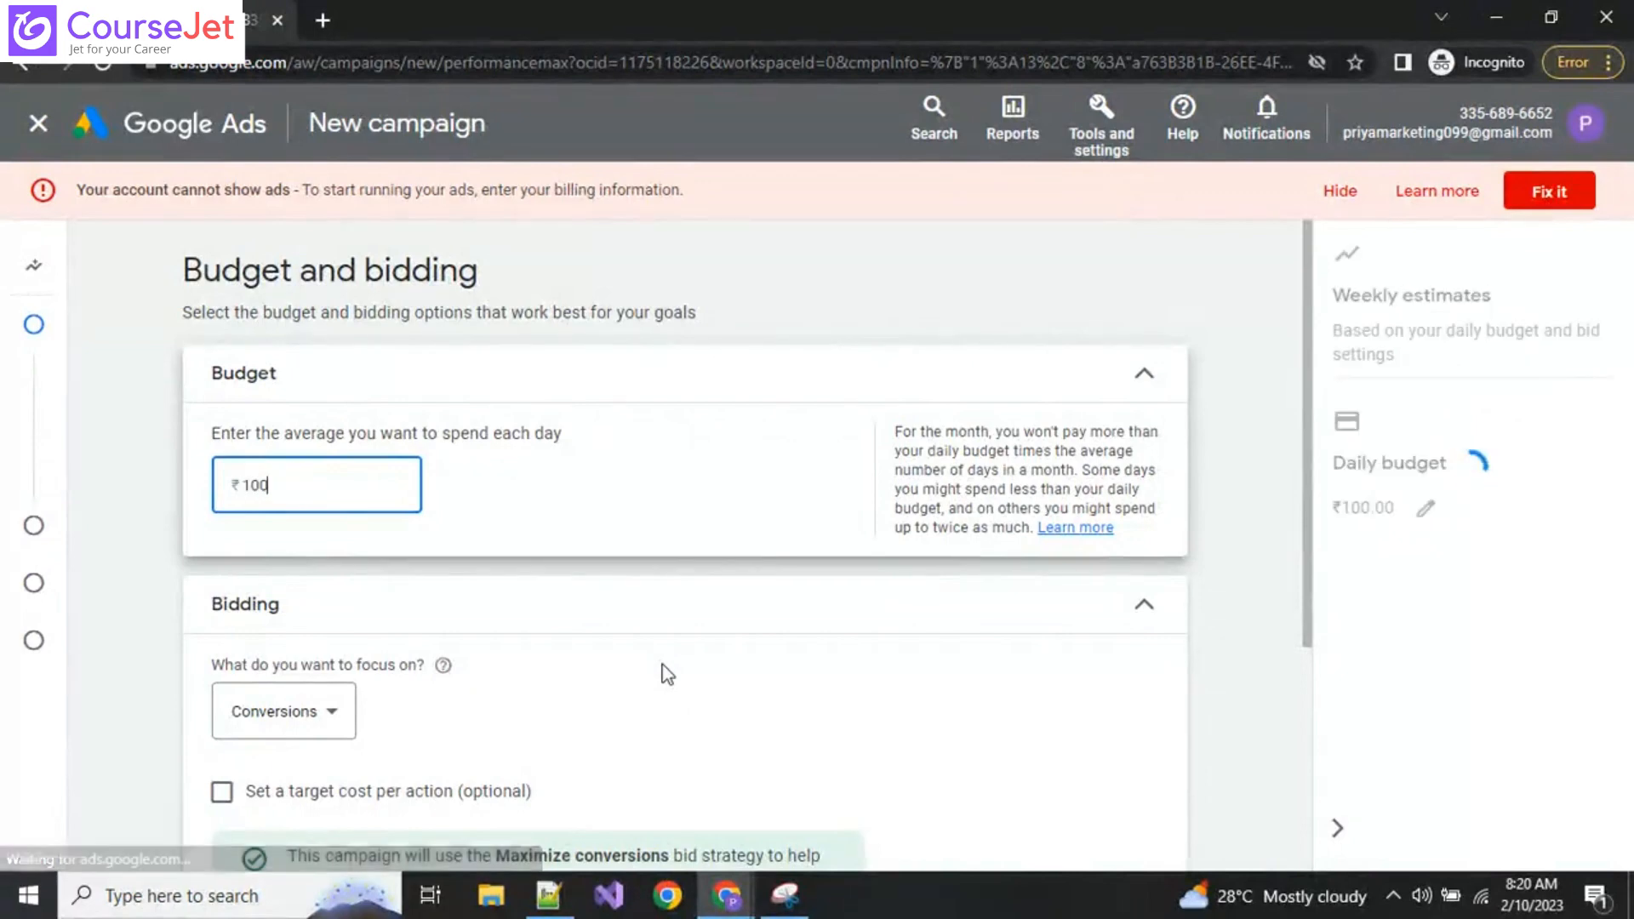
left_click(821, 758)
scroll(822, 757, "down", 4)
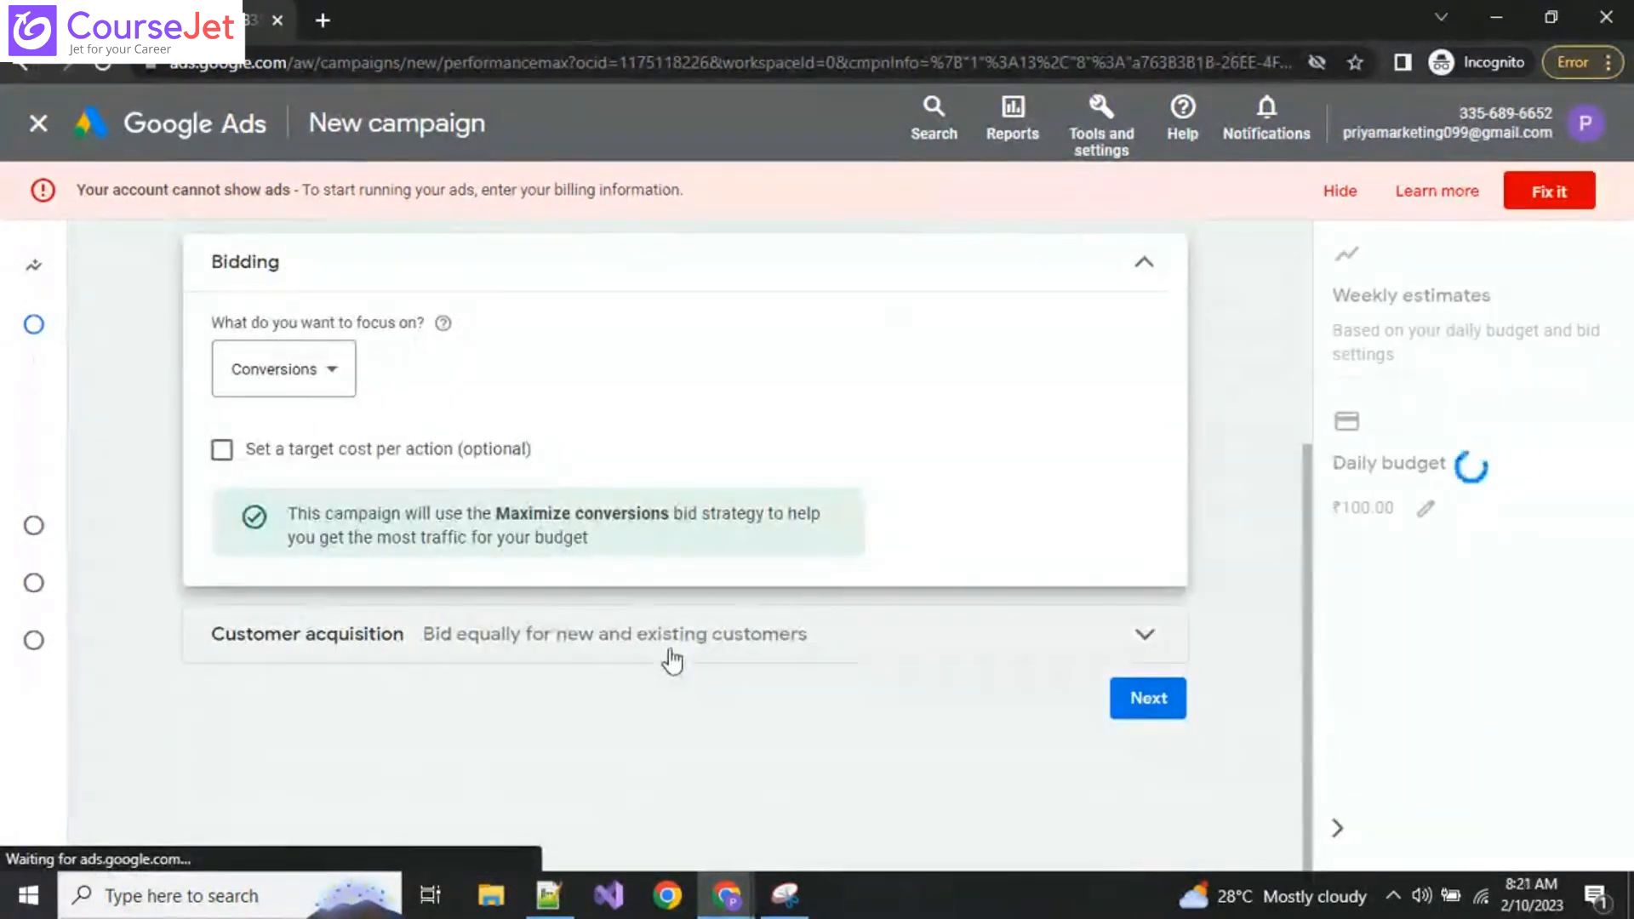
left_click(1143, 714)
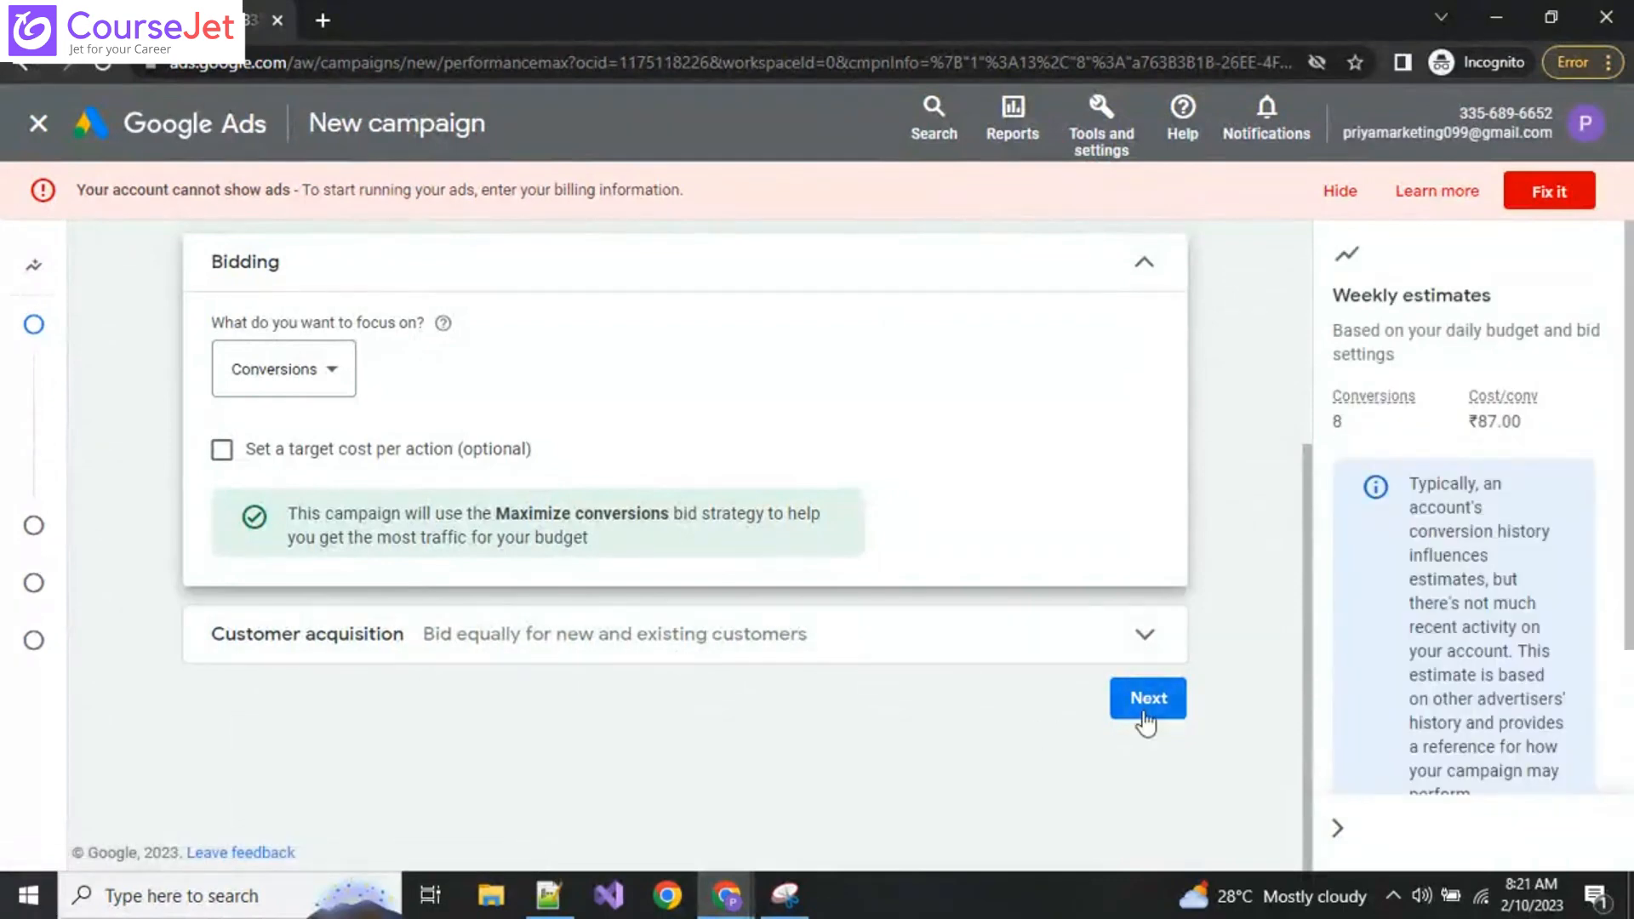
Step: Keep all countries and territories and English as targeting, show the additional campaign settings and continue to the asset group
scroll(681, 749, "down", 1)
scroll(635, 762, "down", 3)
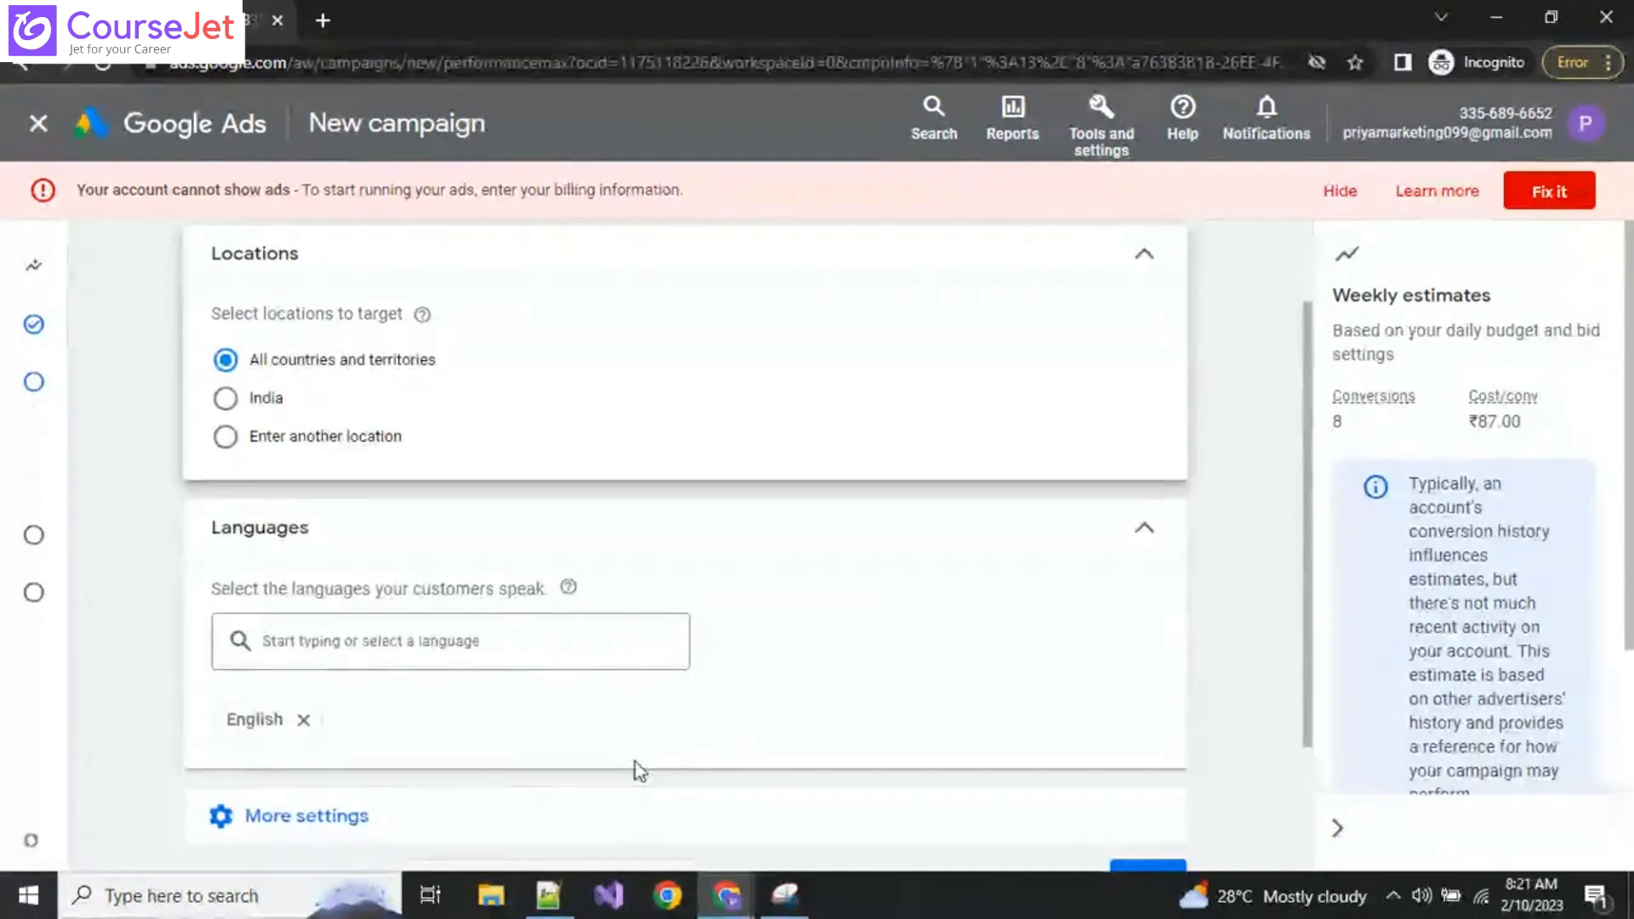
left_click(682, 654)
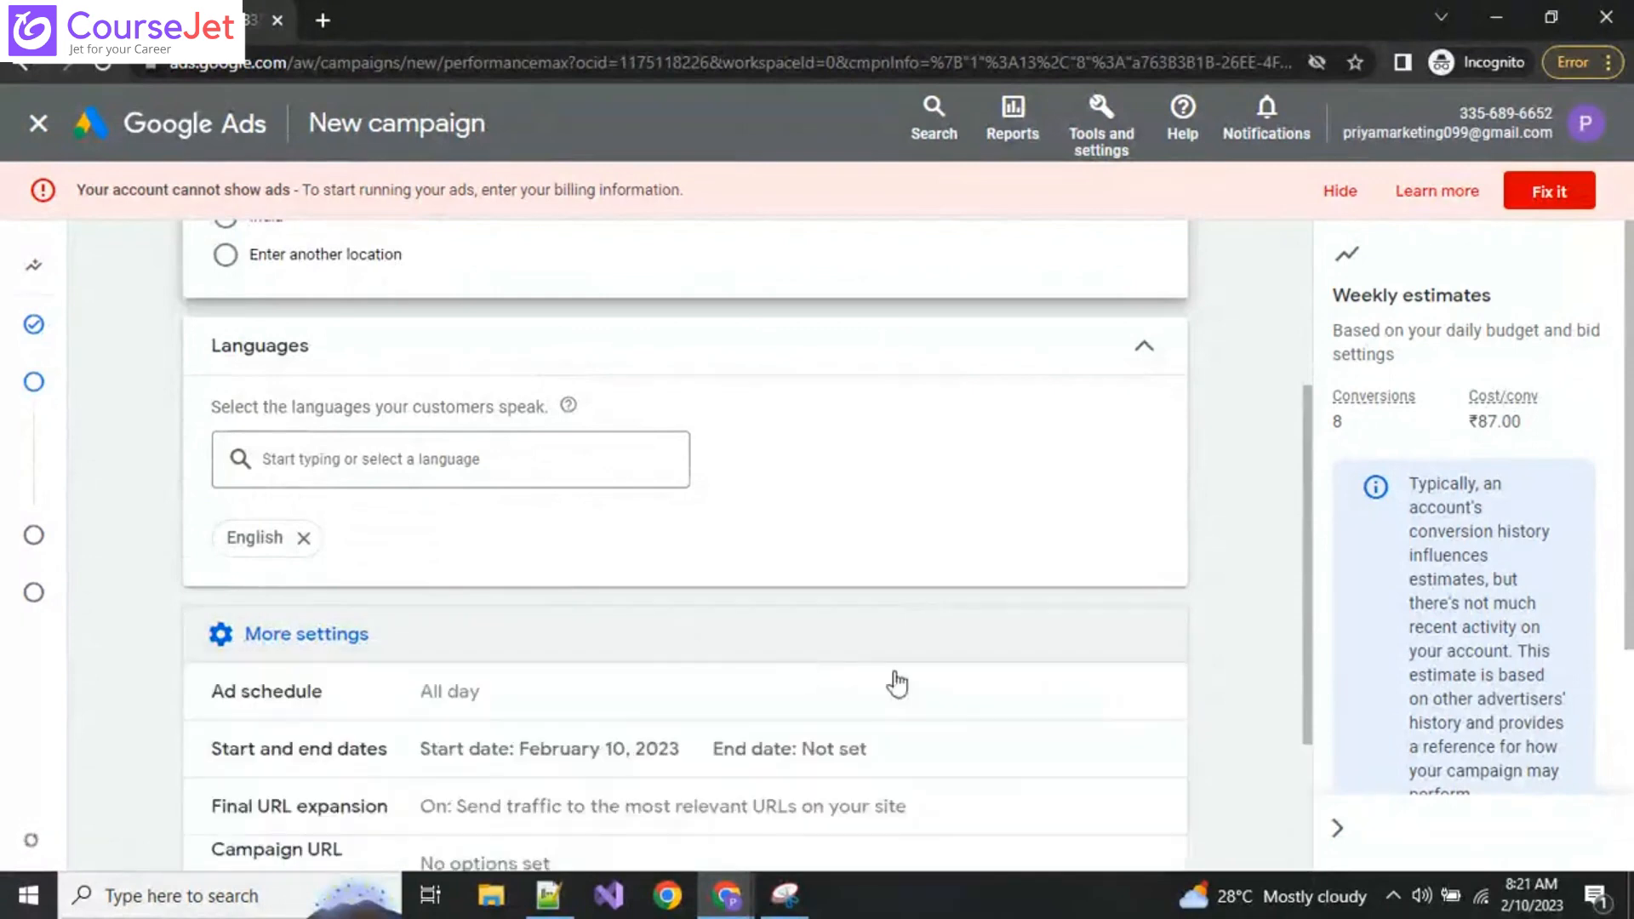
scroll(978, 693, "down", 3)
left_click(1151, 706)
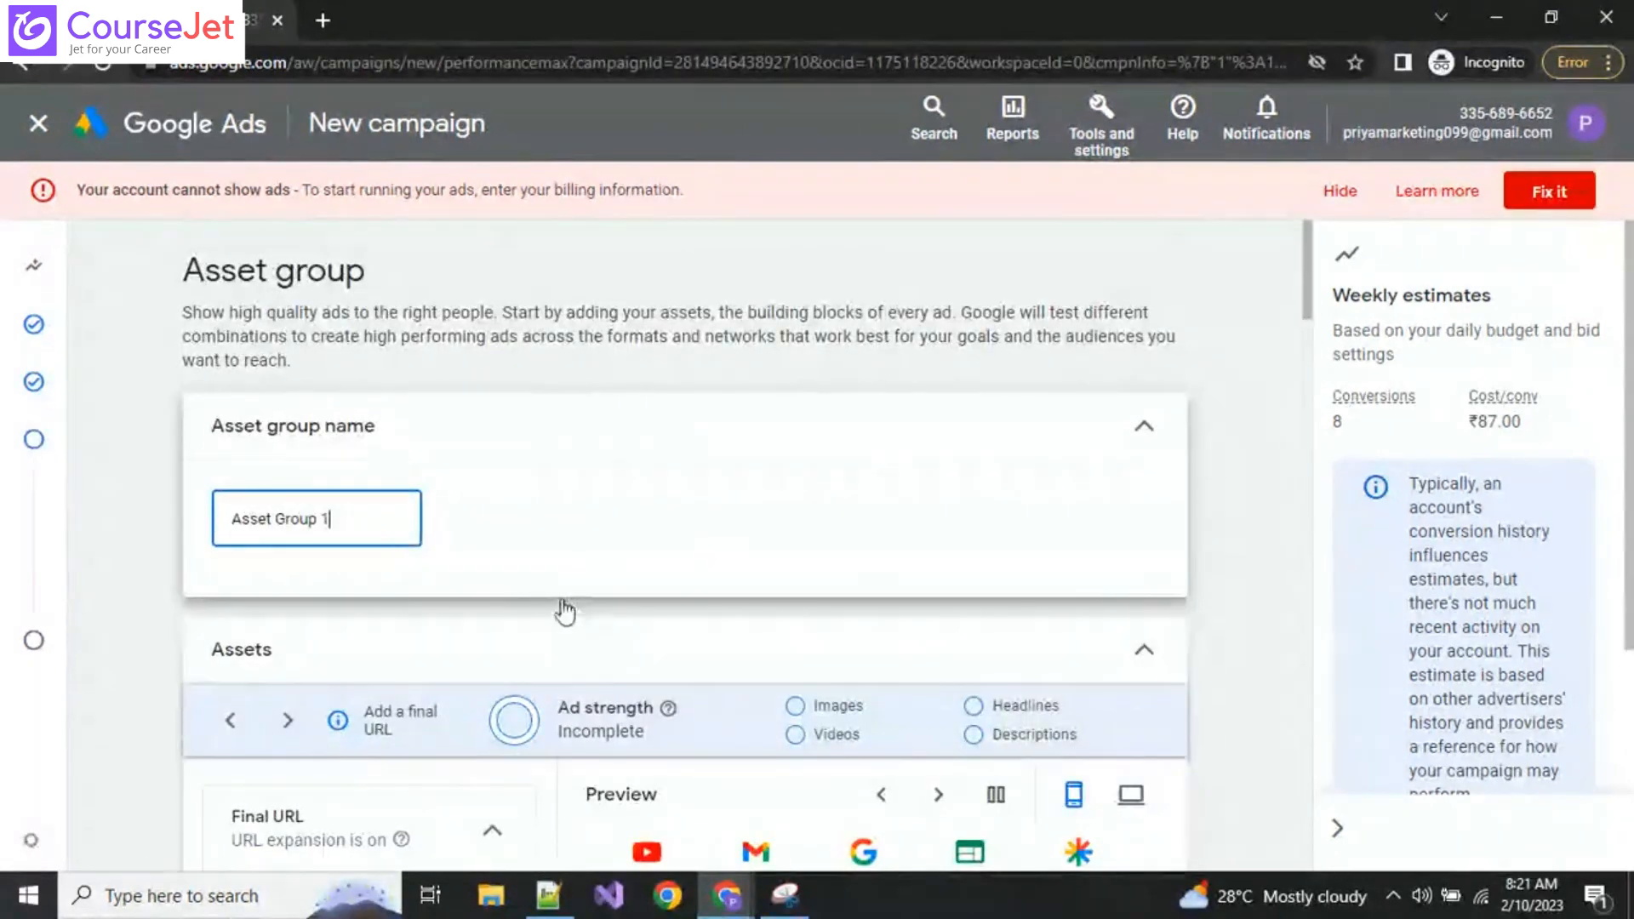
Step: Switch to the CharmyWay website in the other browser window and copy its address
scroll(562, 682, "down", 3)
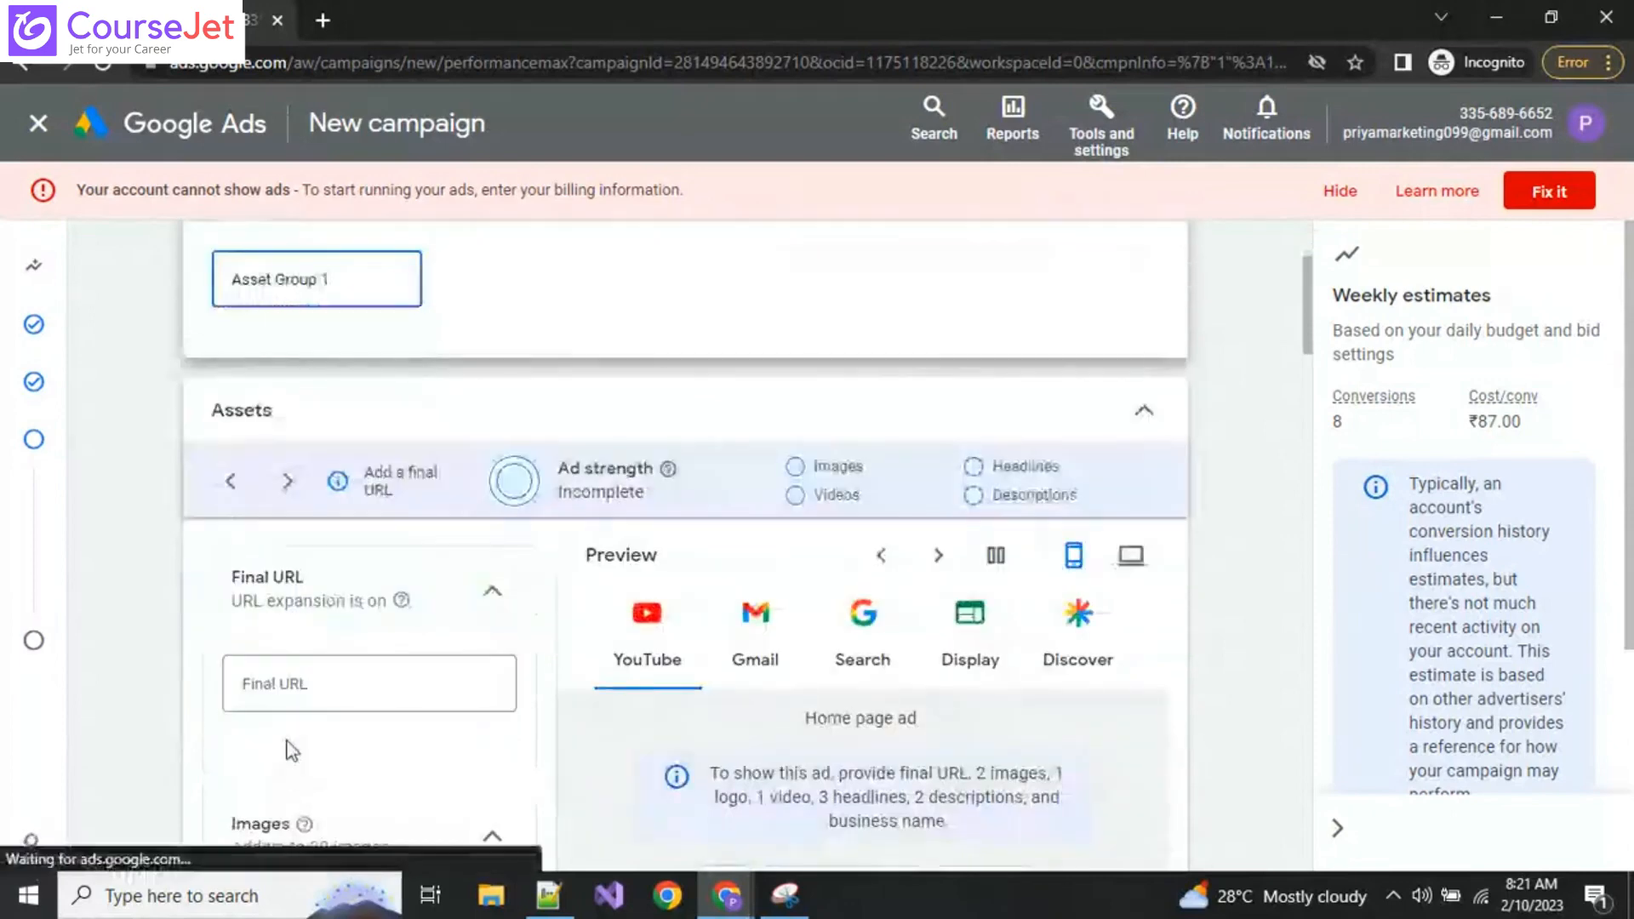
mouse_move(727, 895)
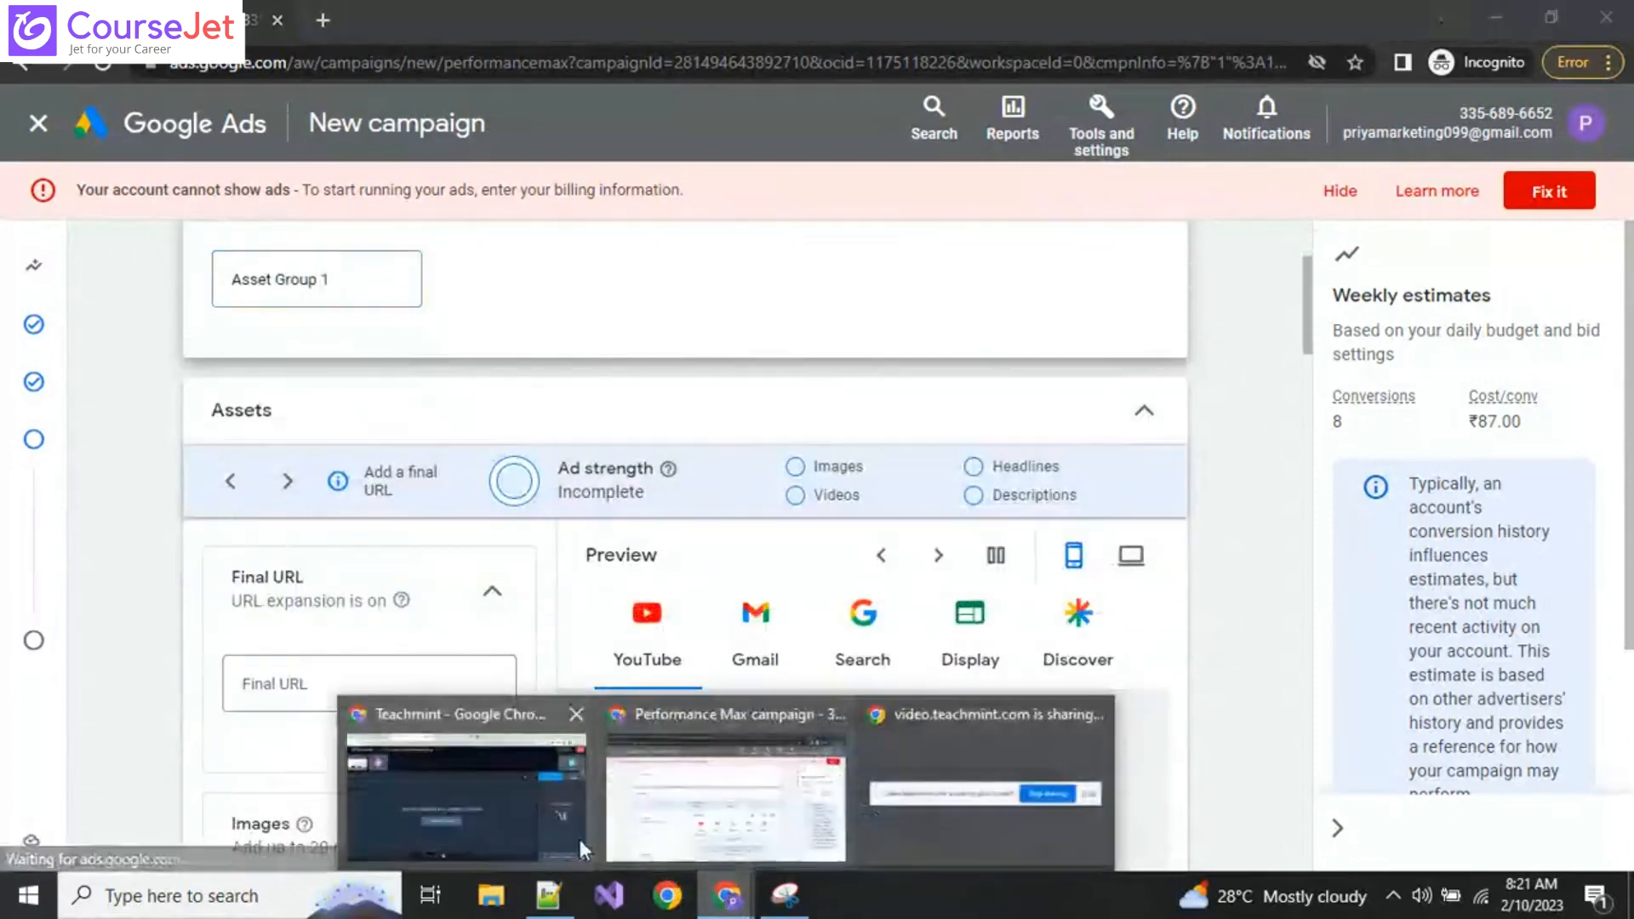
left_click(467, 809)
left_click(970, 20)
left_click(345, 66)
key("ctrl+c")
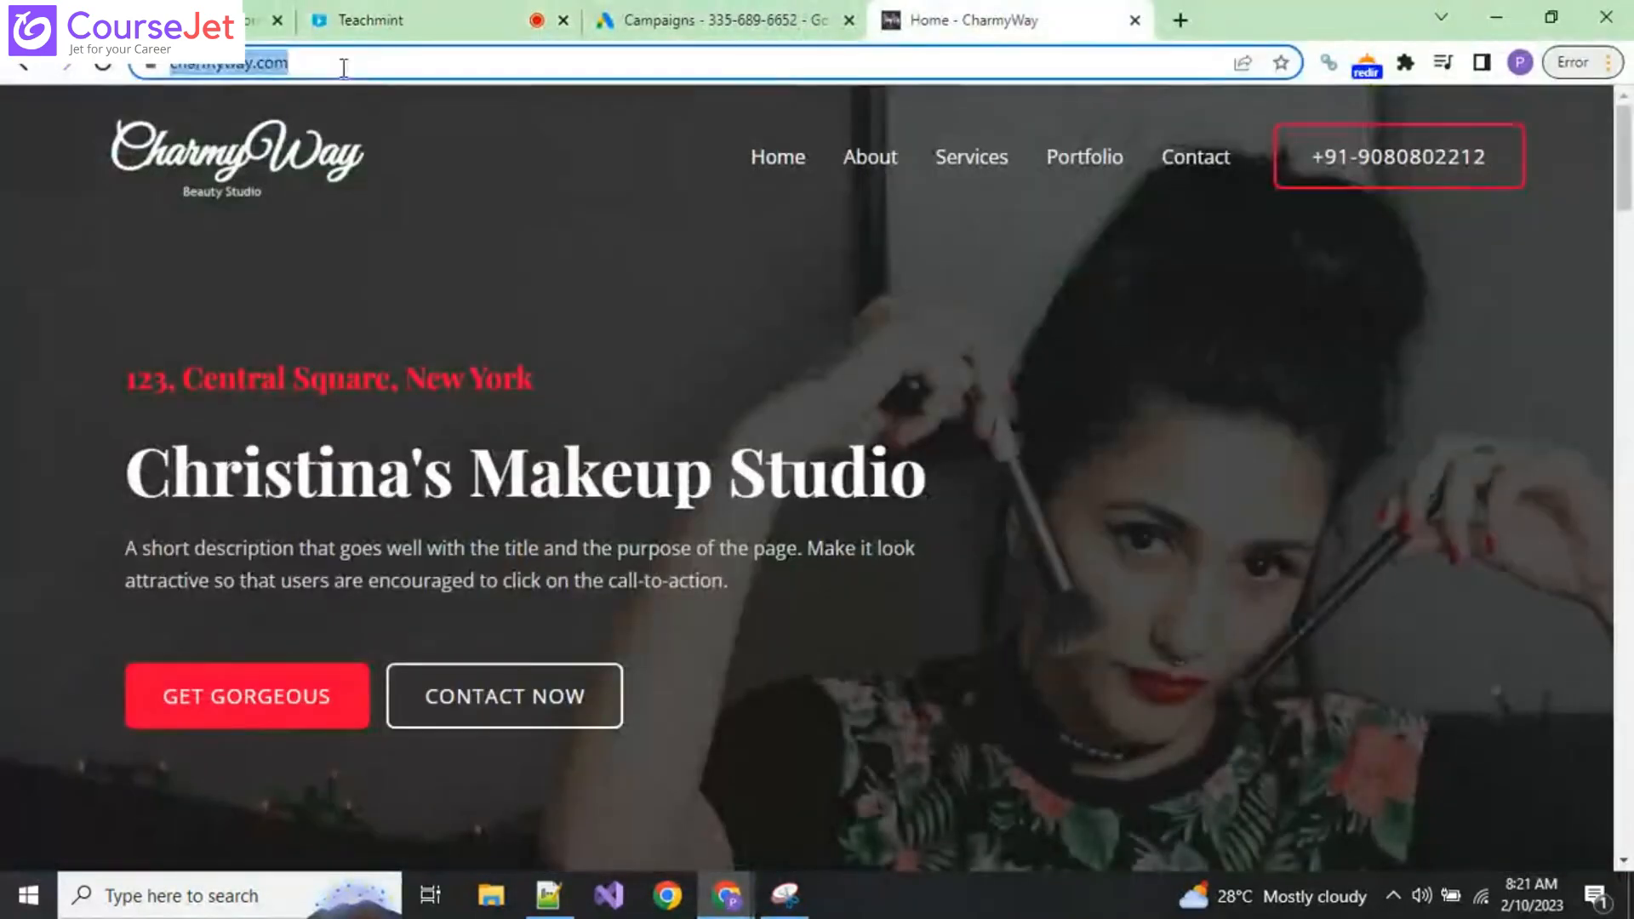
mouse_move(729, 893)
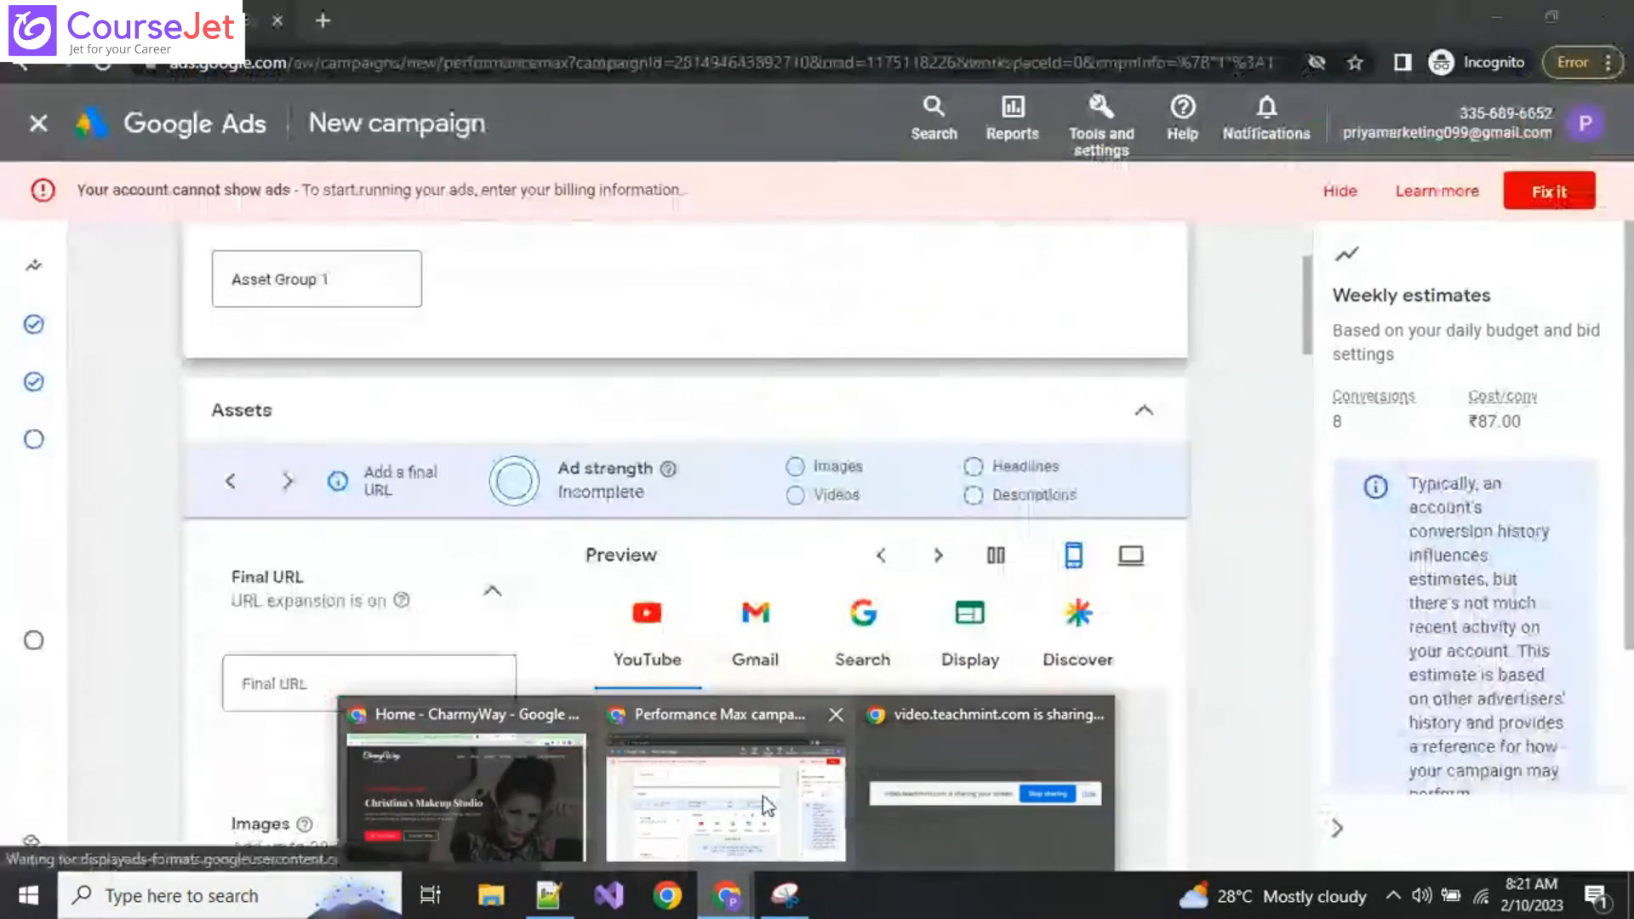
left_click(763, 805)
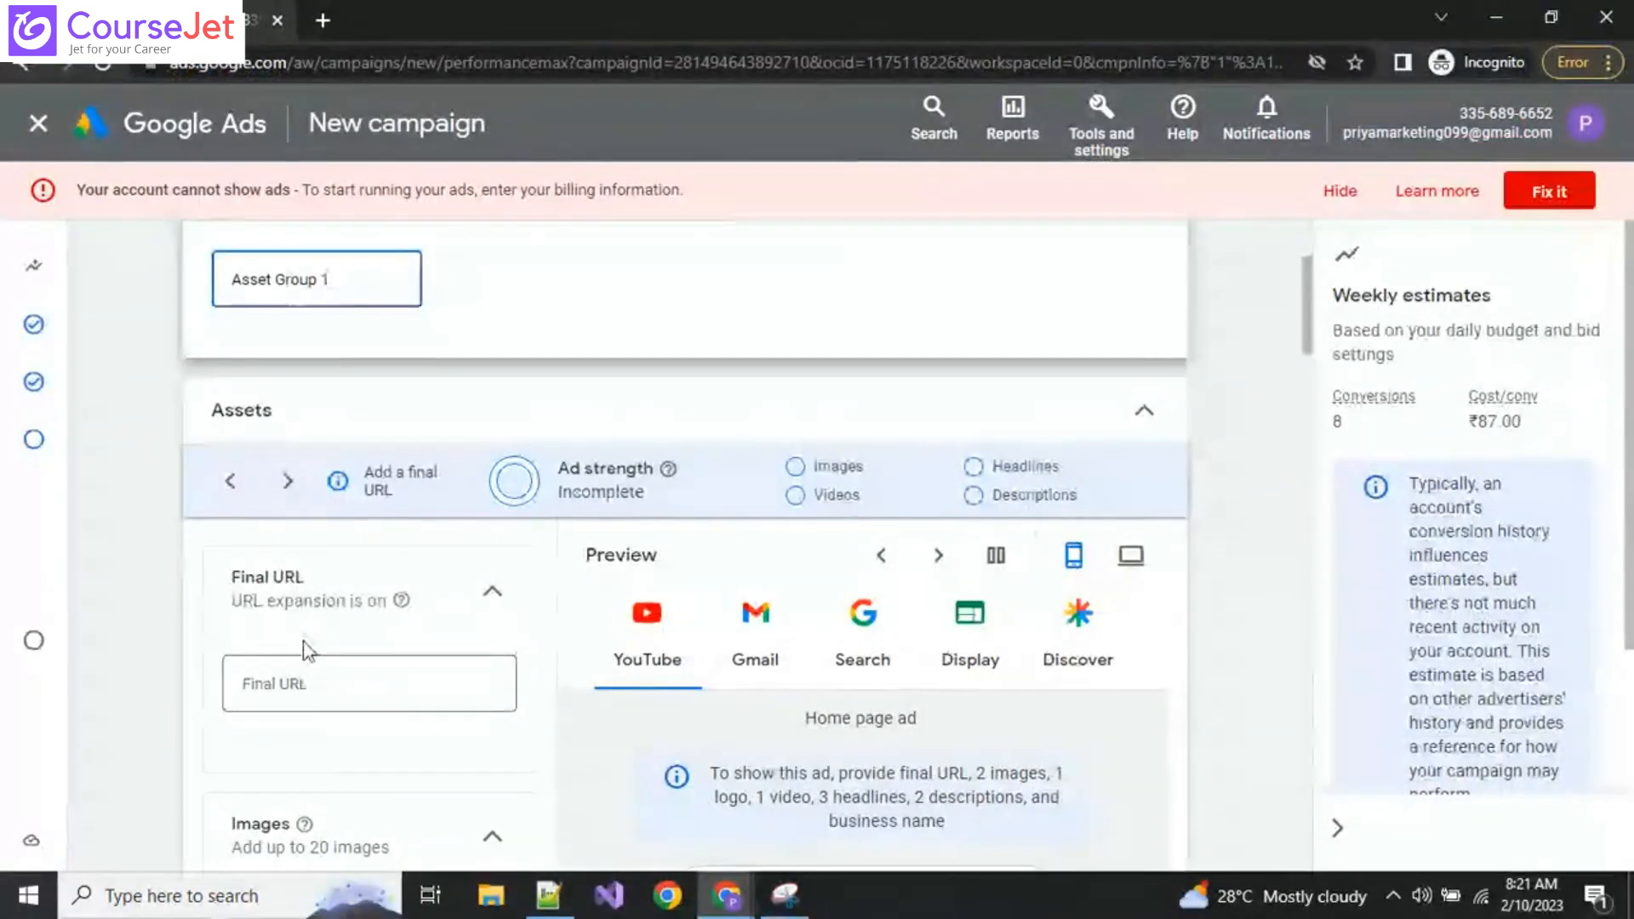
scroll(136, 730, "down", 1)
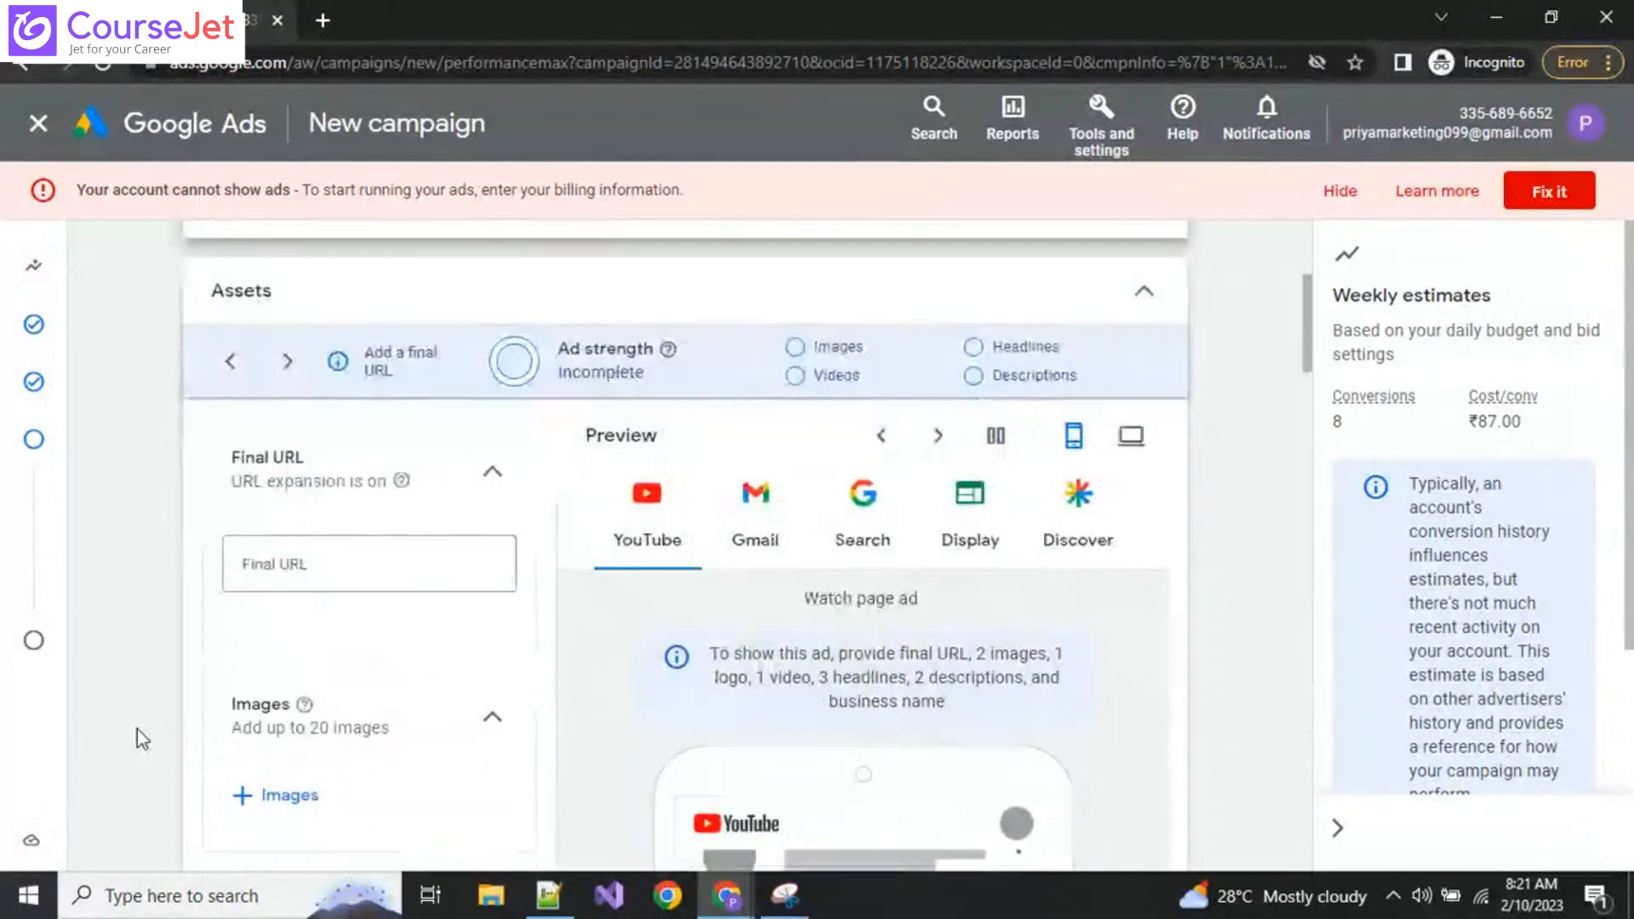
left_click(286, 573)
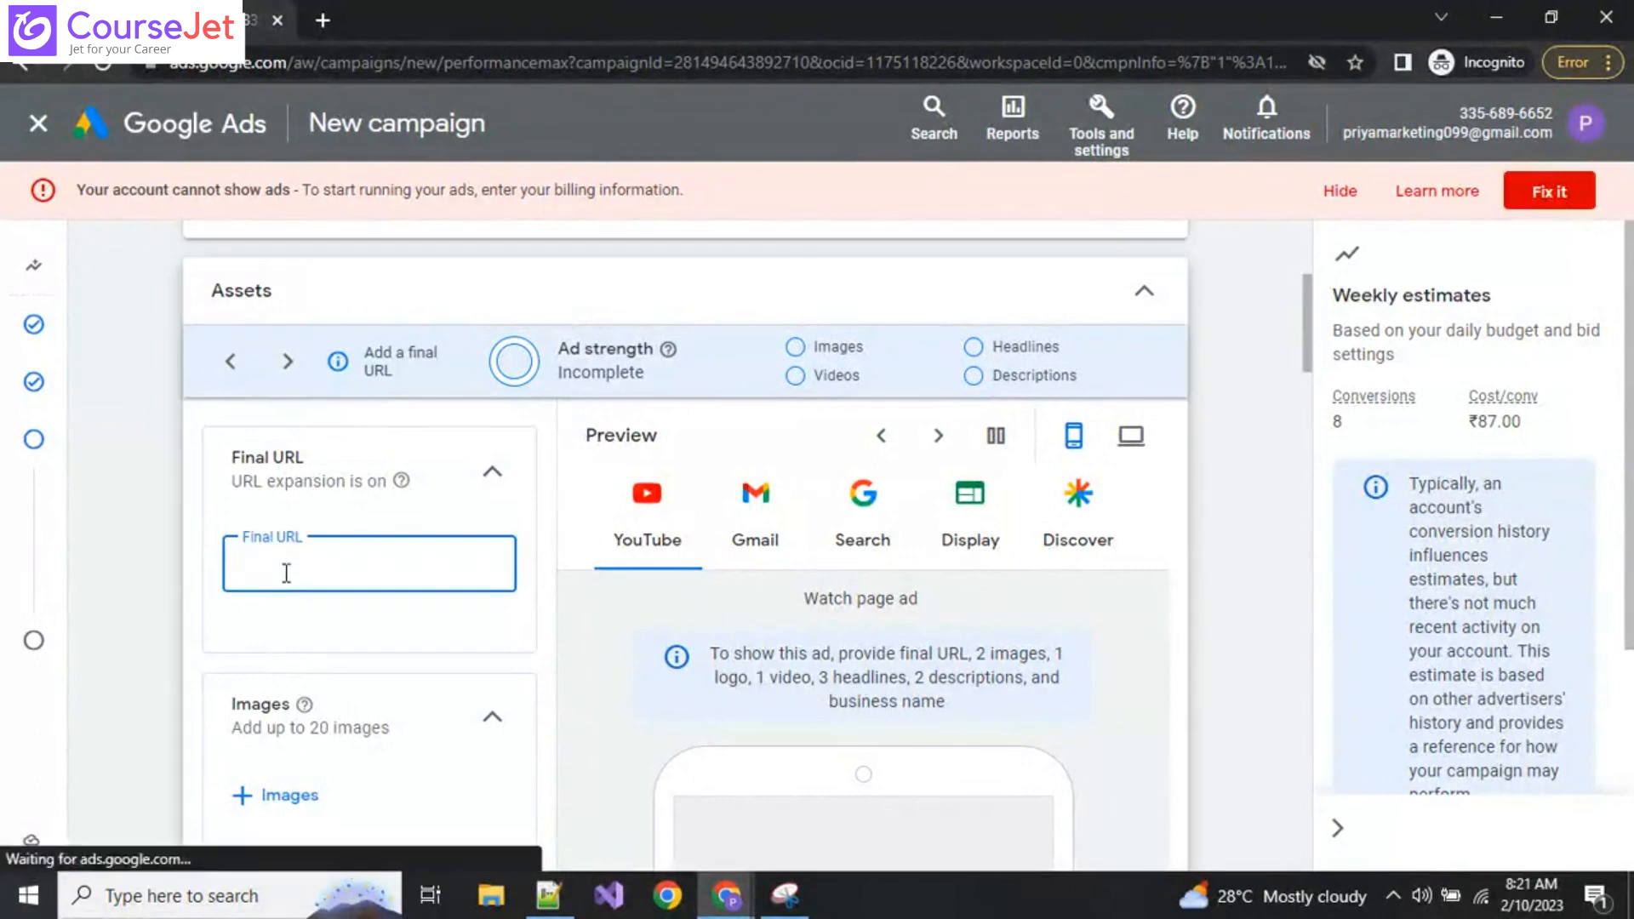
key("ctrl+v")
left_click(134, 656)
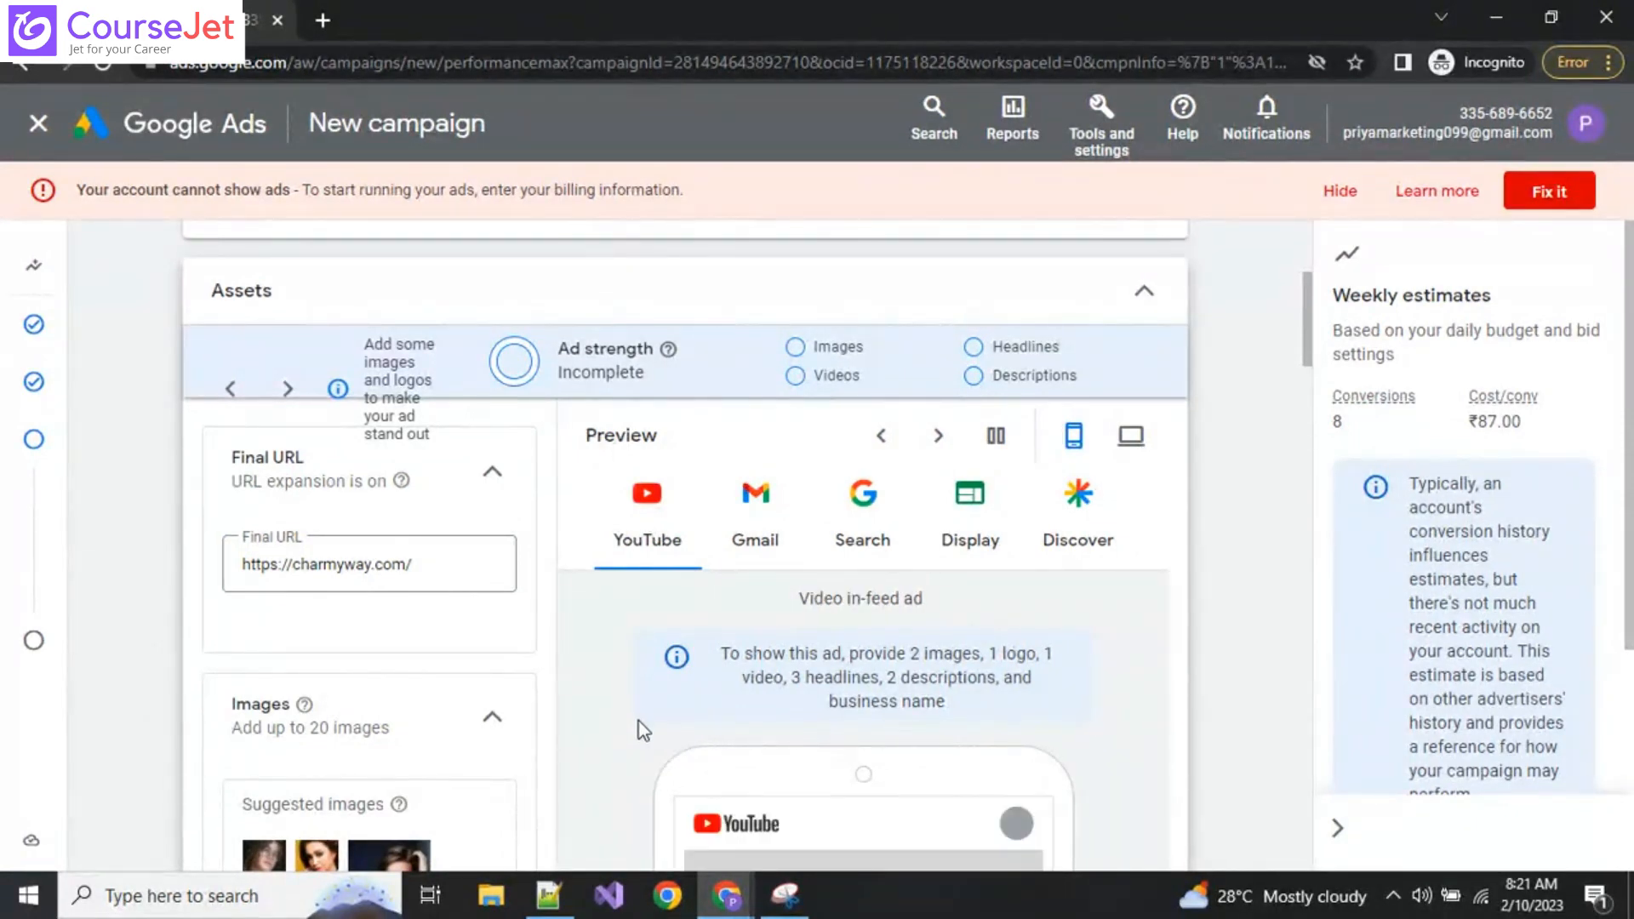
Step: Add the 1920 × 1080 makeup artist image and the first and last portraits from the asset library to the asset group
scroll(640, 731, "down", 1)
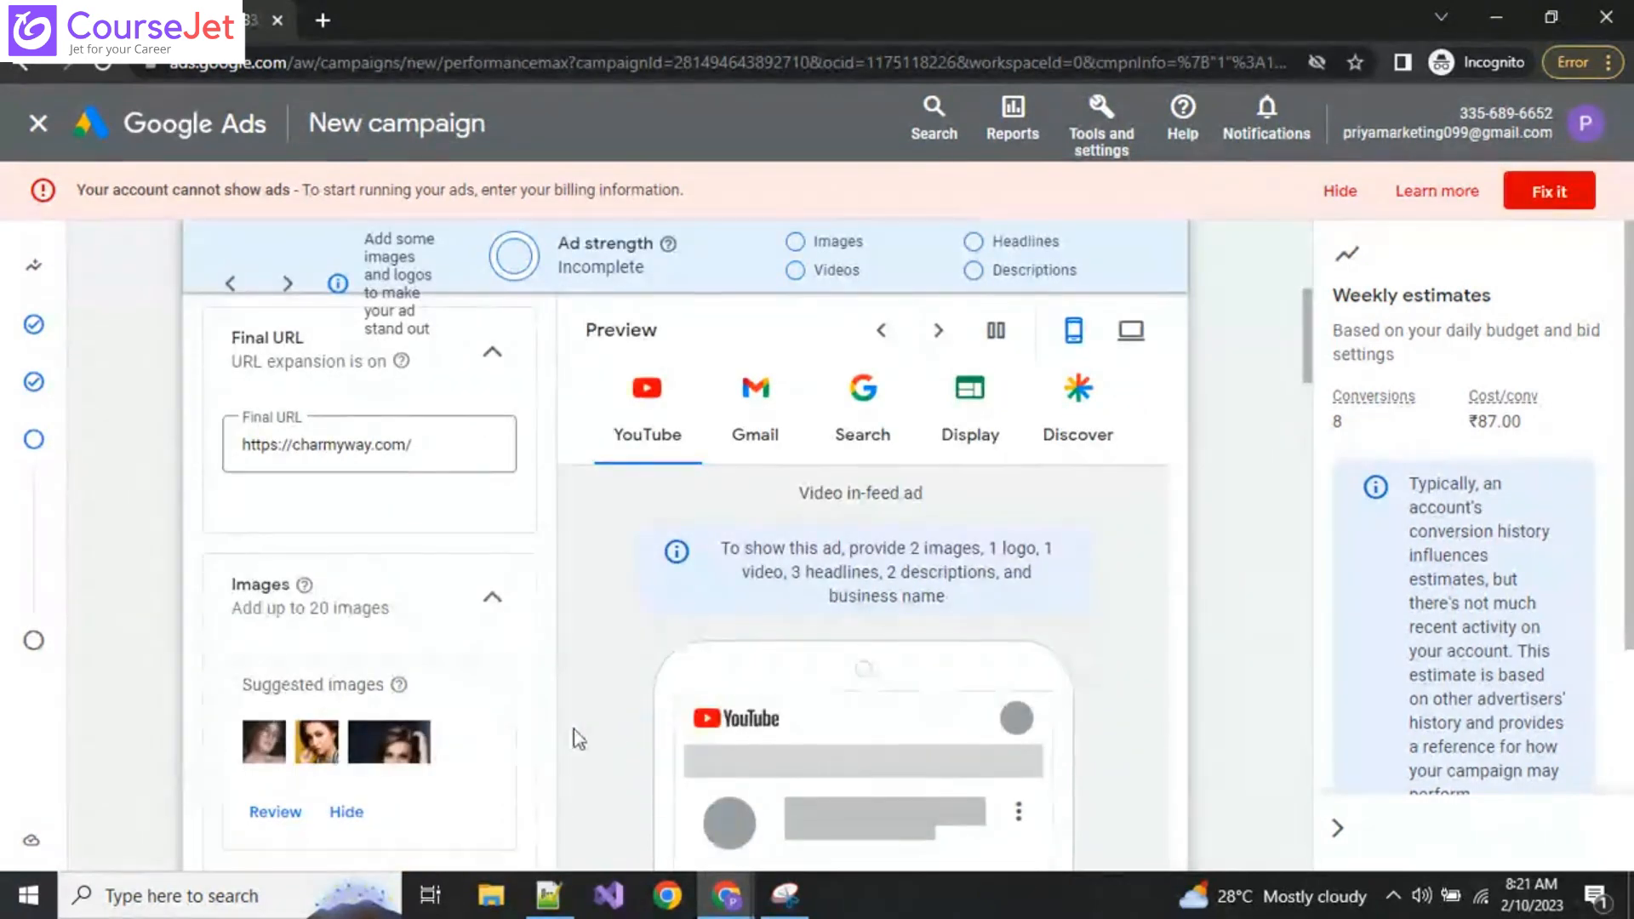
scroll(264, 771, "down", 1)
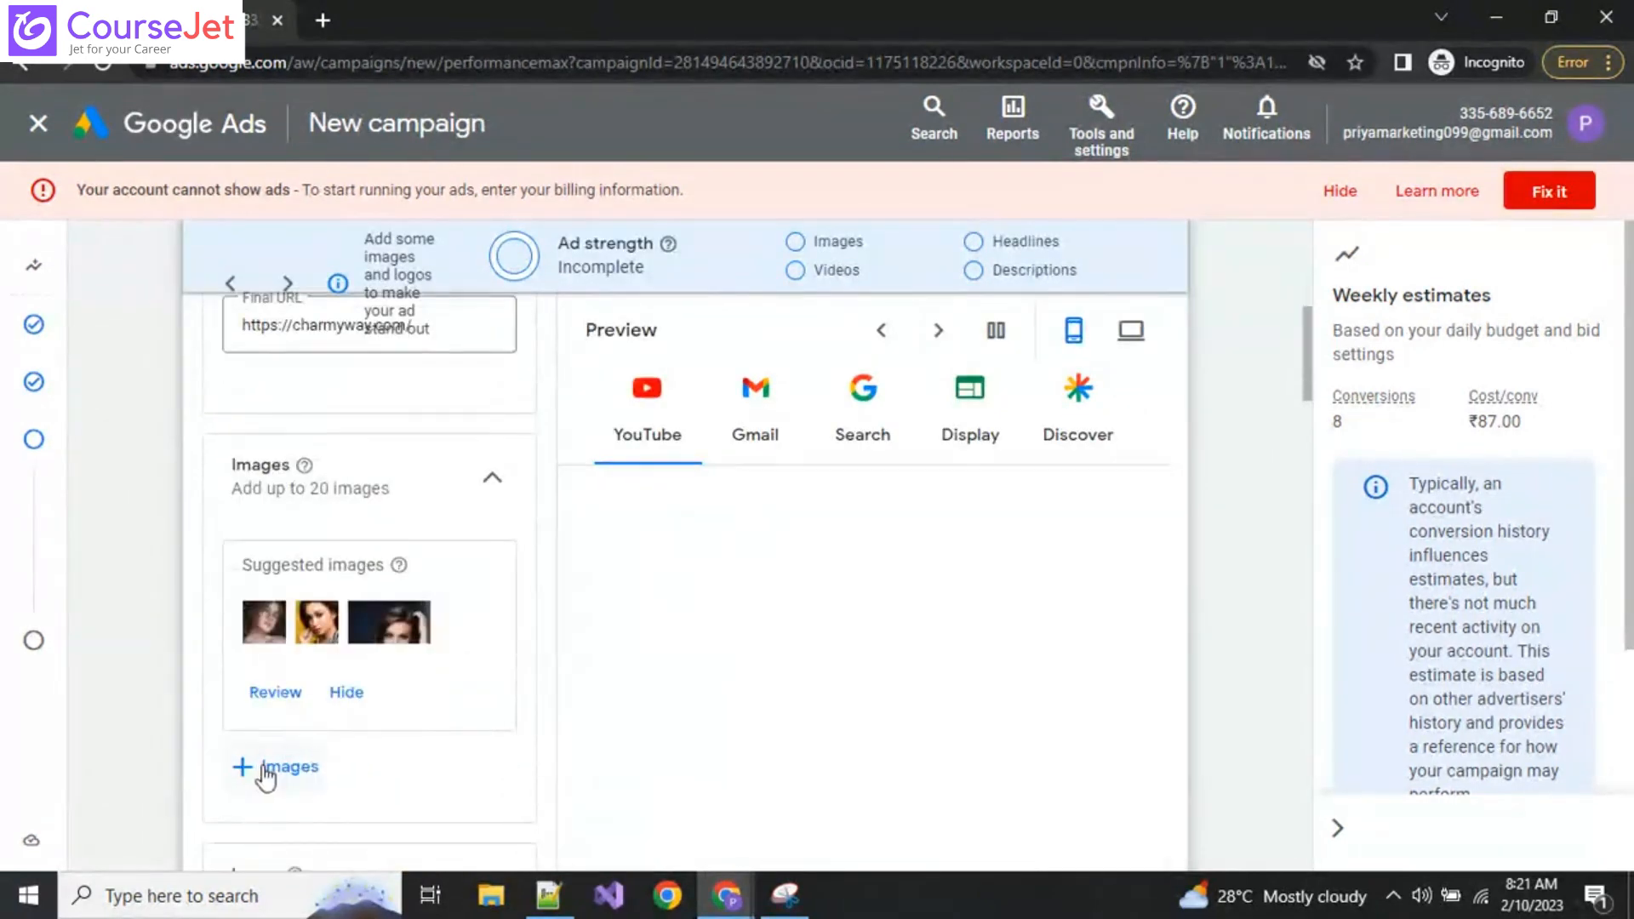
left_click(267, 769)
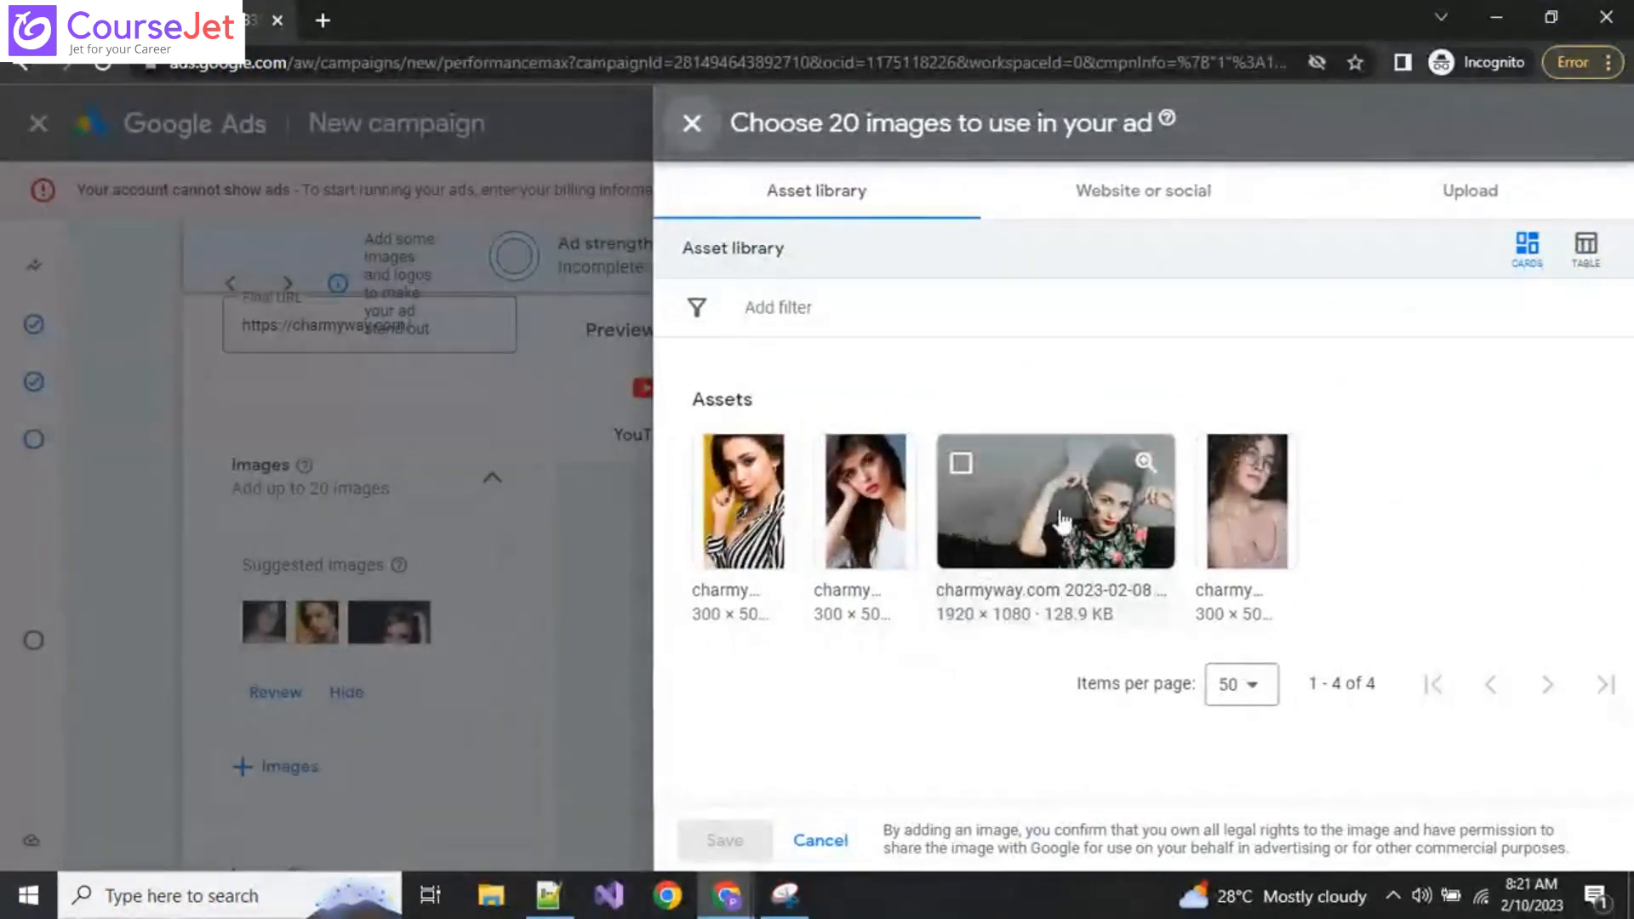
left_click(1088, 562)
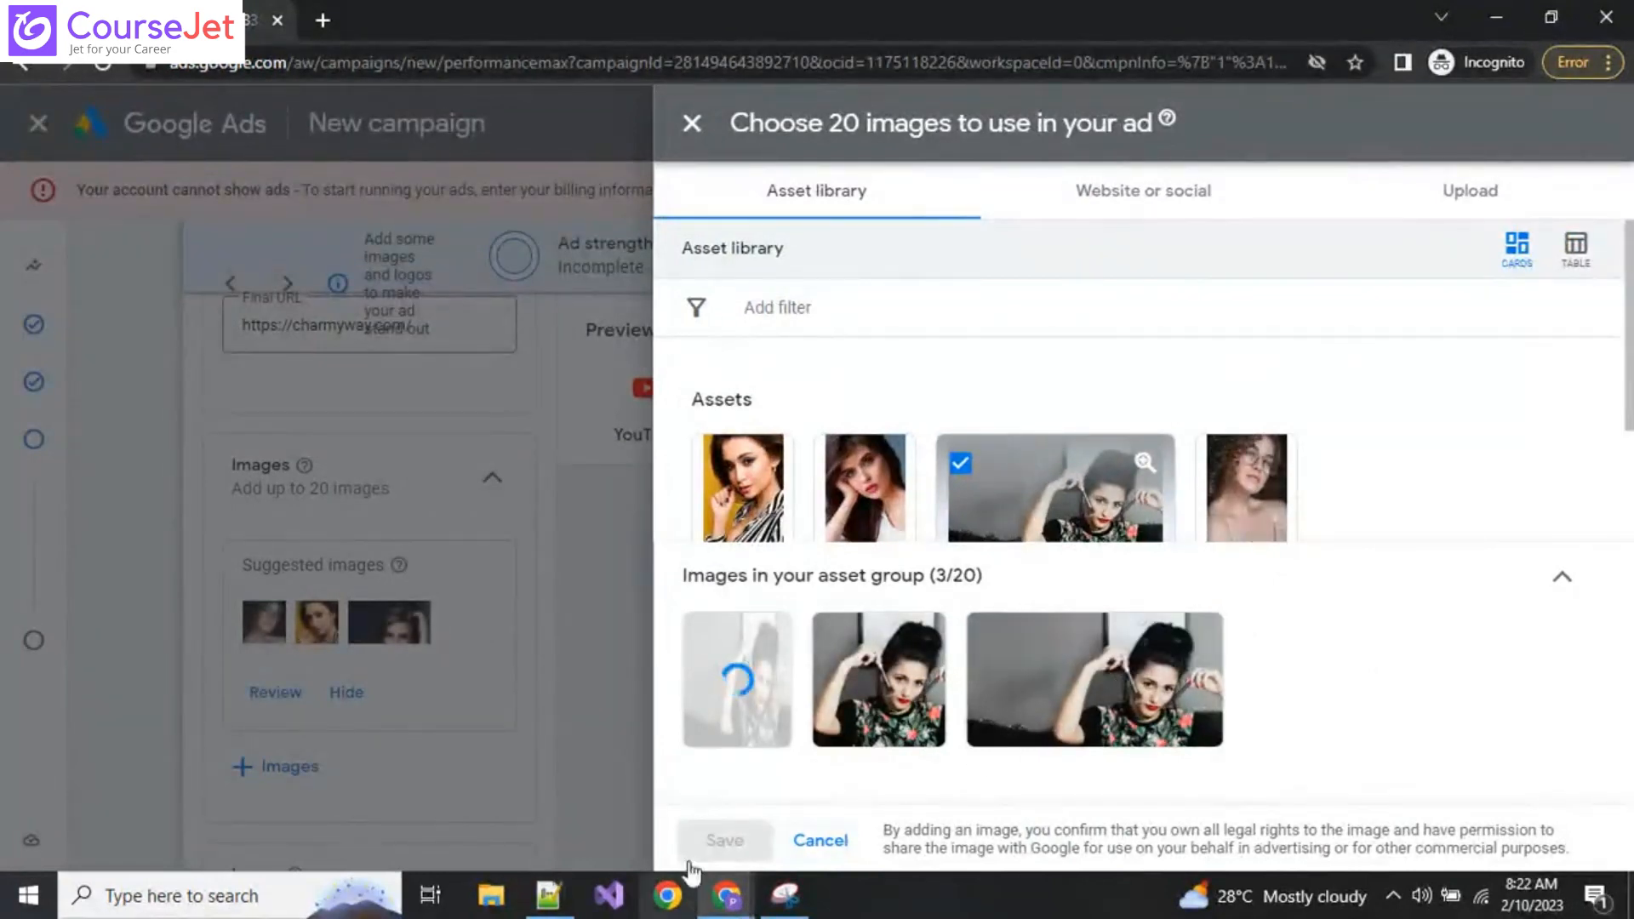
left_click(1252, 526)
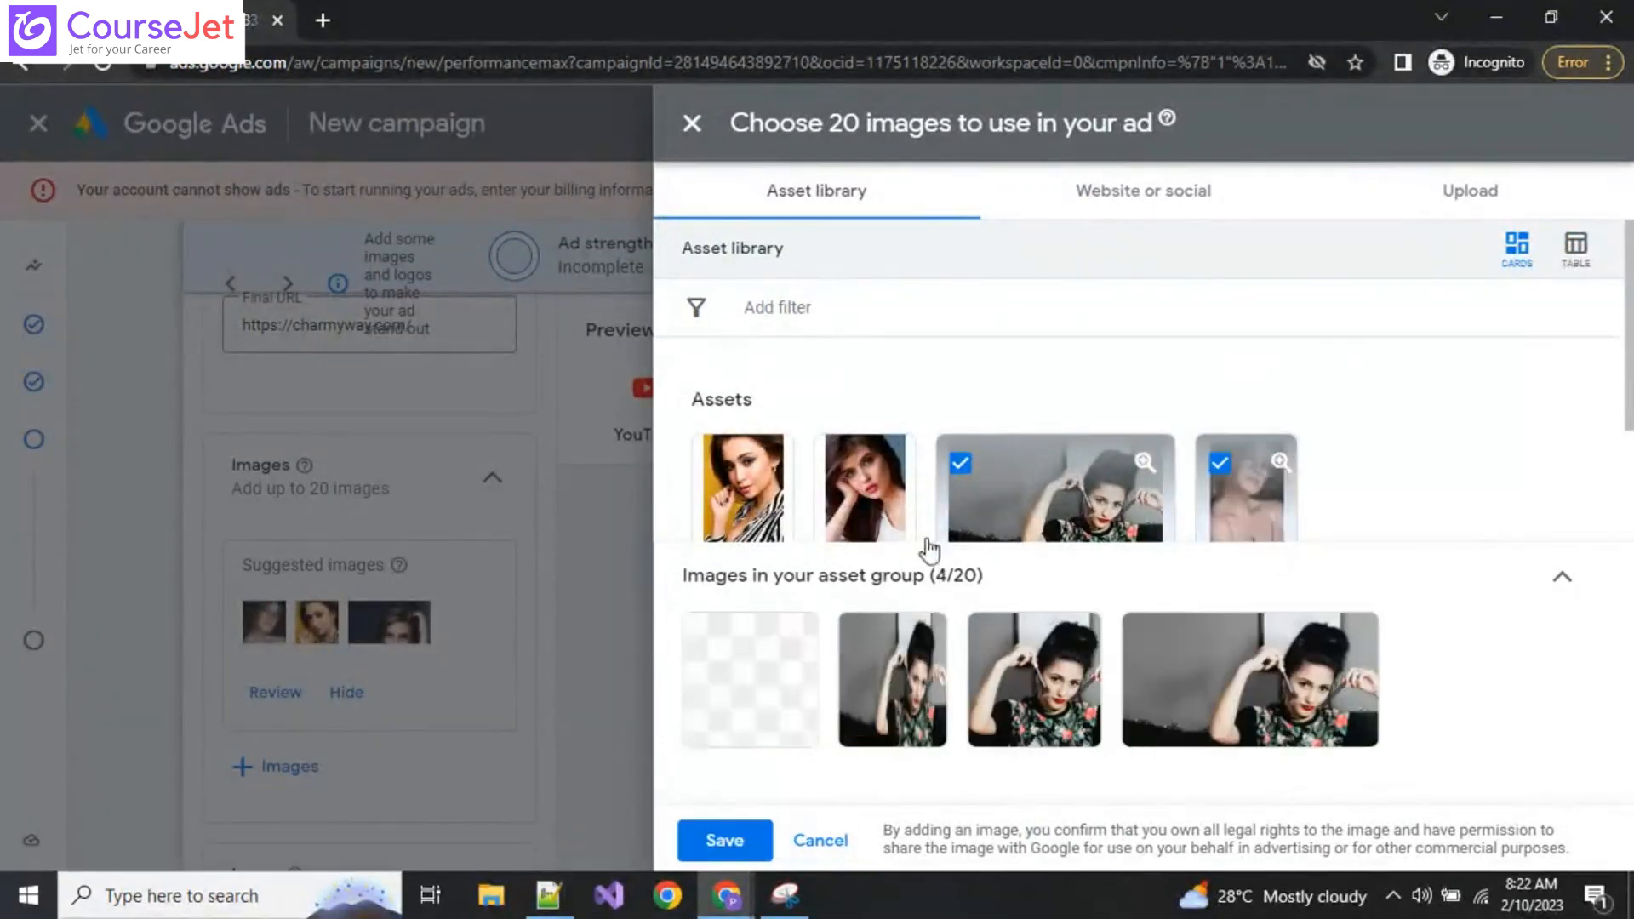
left_click(749, 511)
left_click(749, 839)
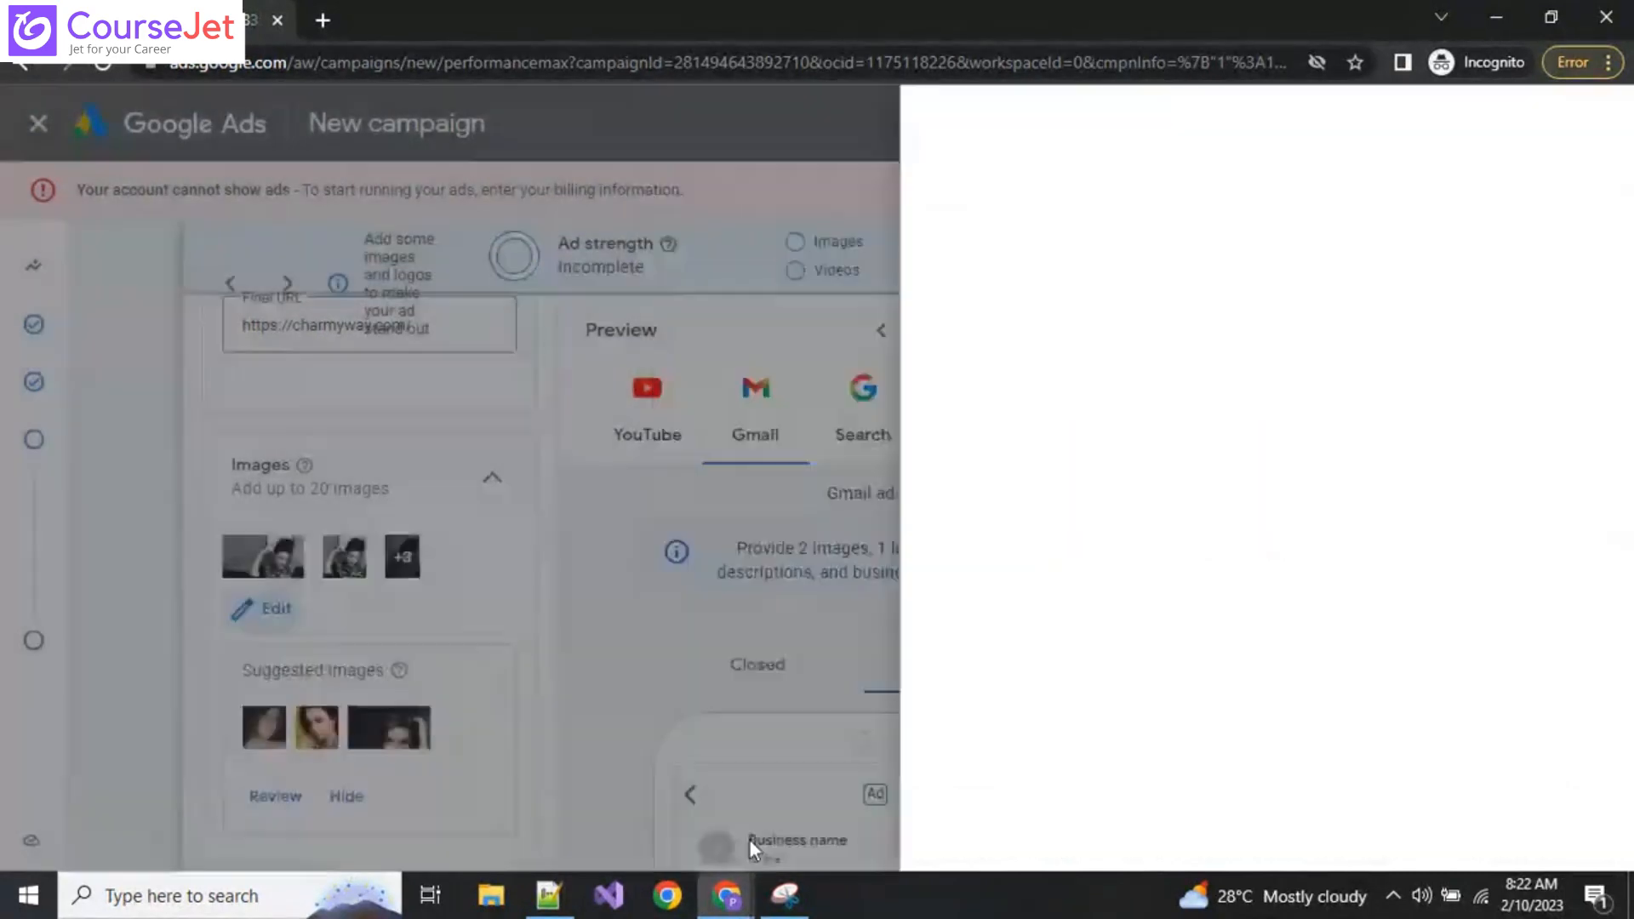
Step: Copy "Best Bridal Makeup in madurai" from the ad copy notes in Notepad++ and enter it as the first headline
scroll(165, 783, "down", 5)
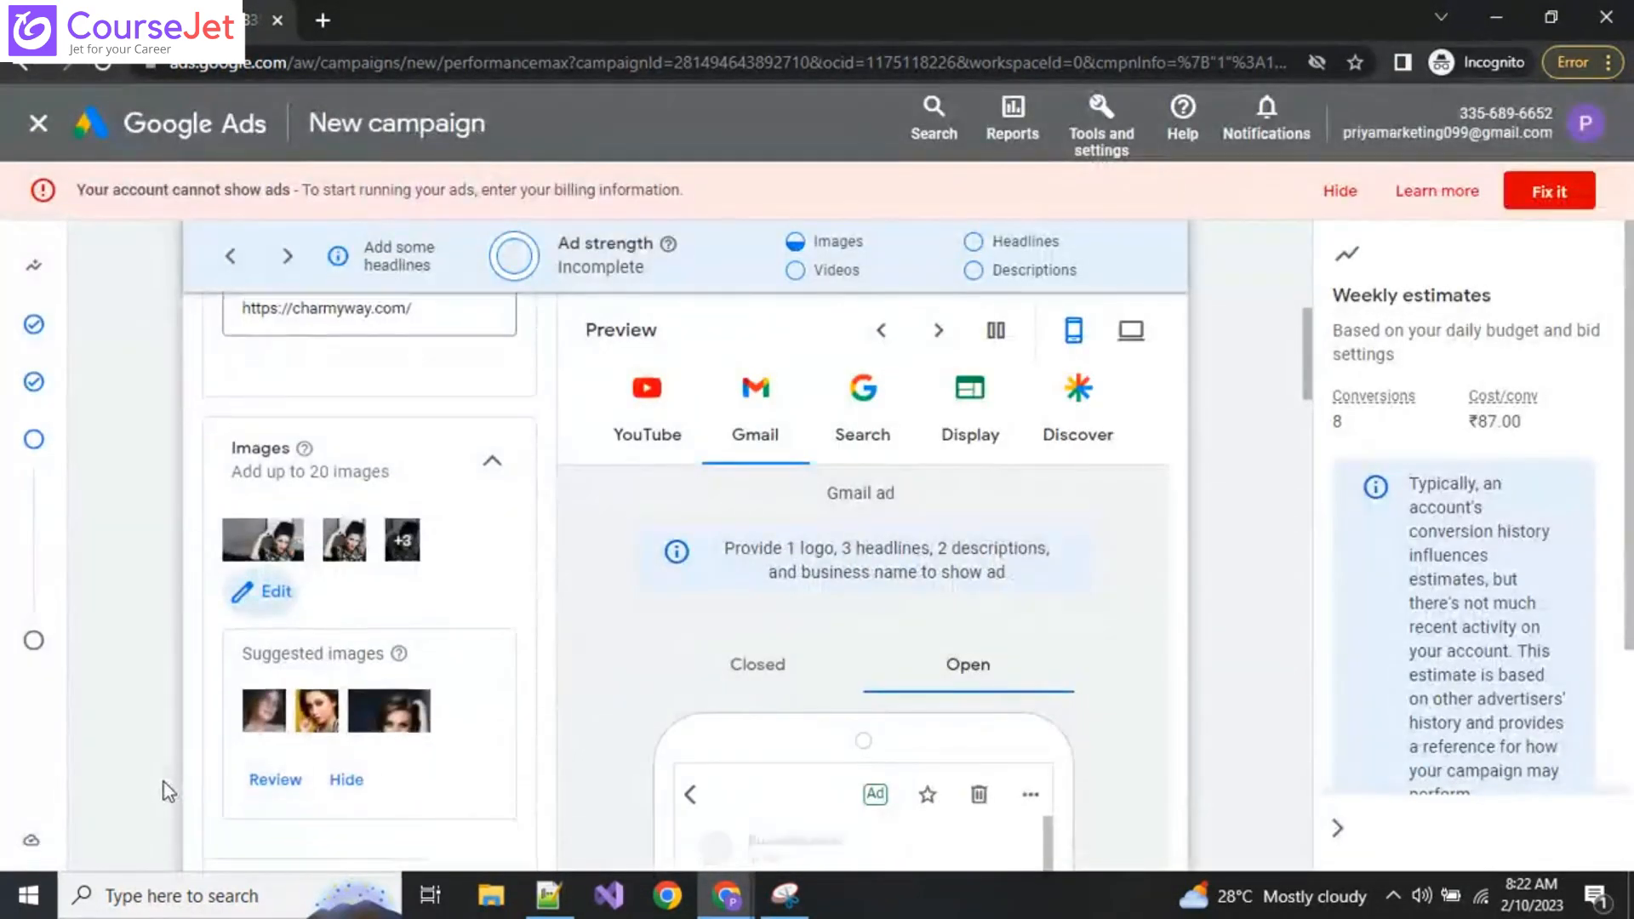
scroll(165, 784, "down", 7)
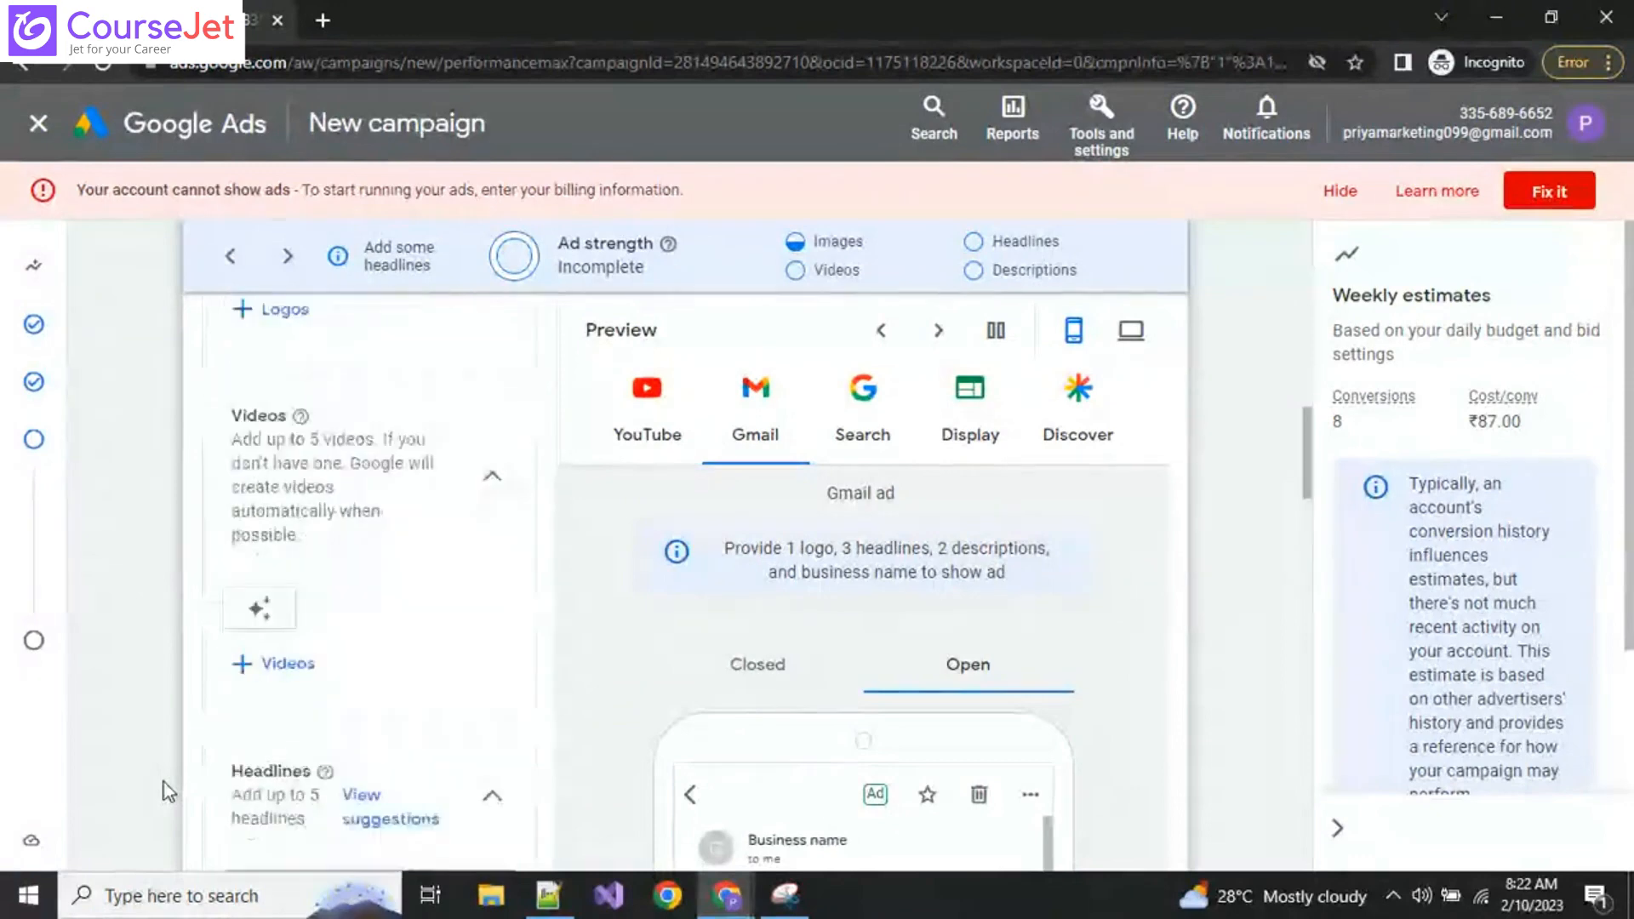
left_click(549, 896)
left_click(136, 313)
left_click_drag(446, 127, 52, 130)
key("ctrl+c")
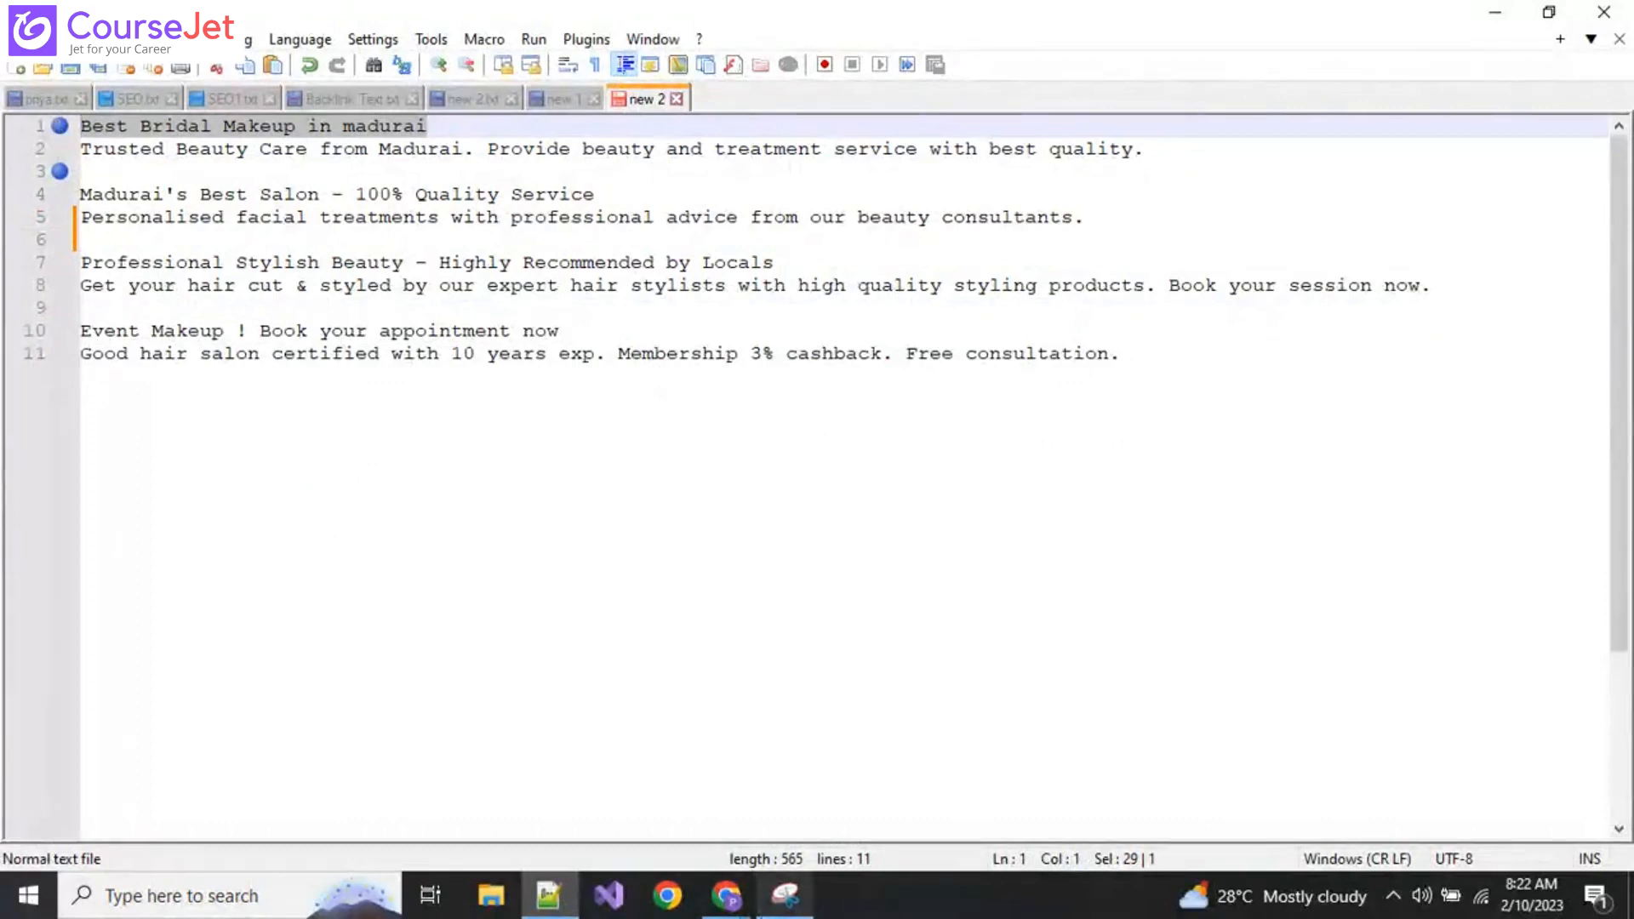
mouse_move(726, 896)
left_click(637, 751)
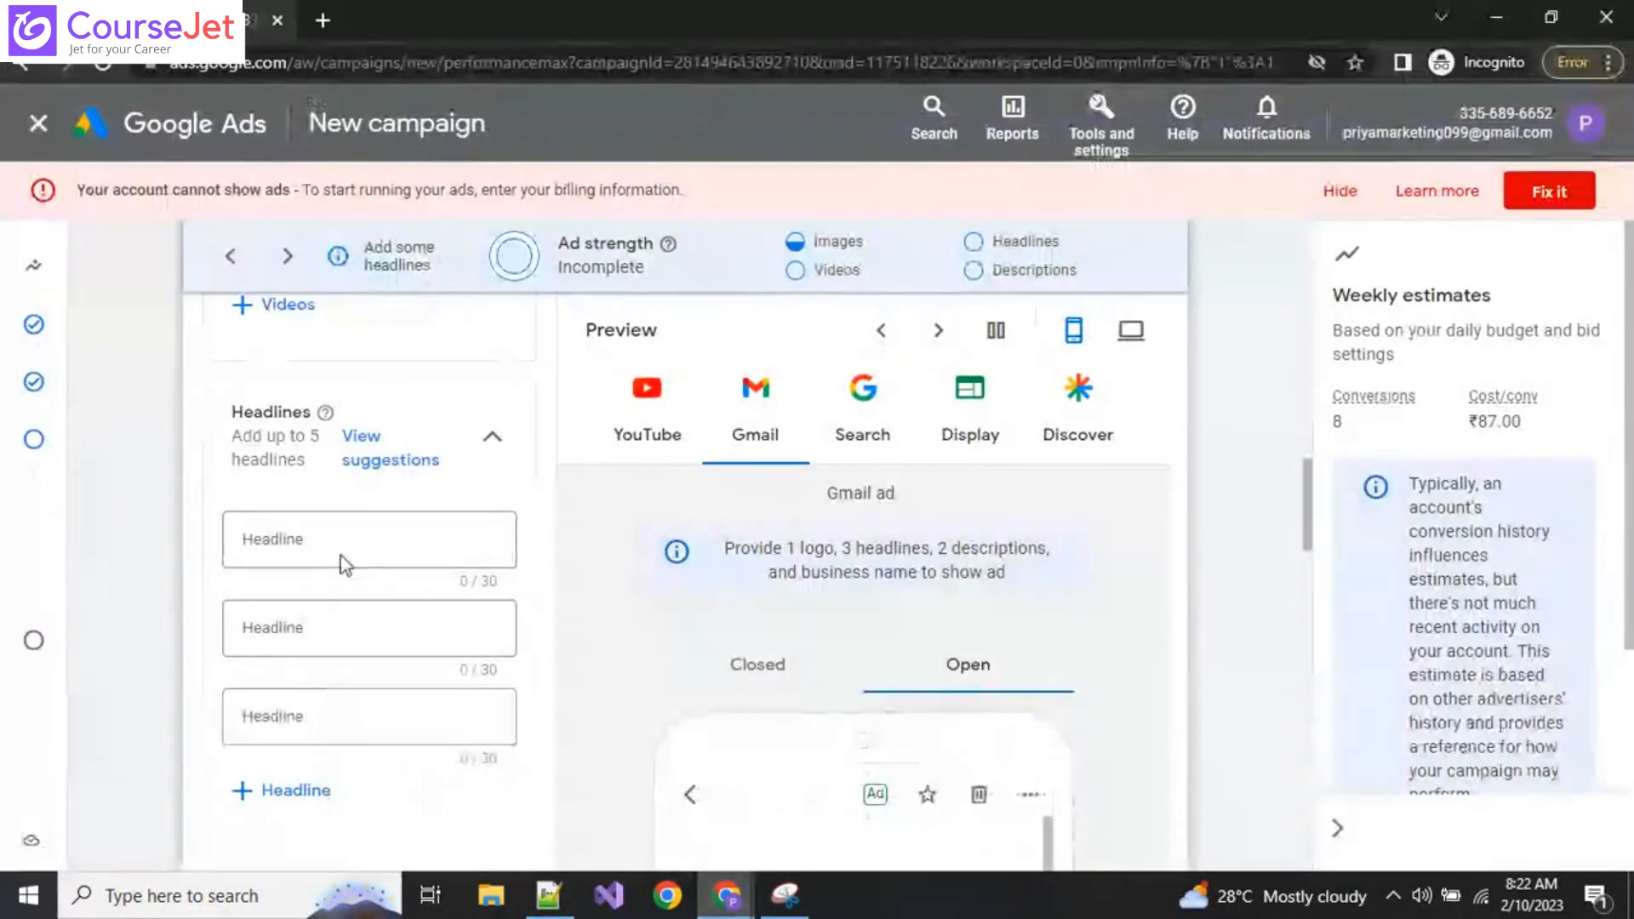
left_click(317, 544)
key("ctrl+v")
Step: Take "100% Quality Service" from the ad copy notes and enter it as the second headline
left_click(315, 628)
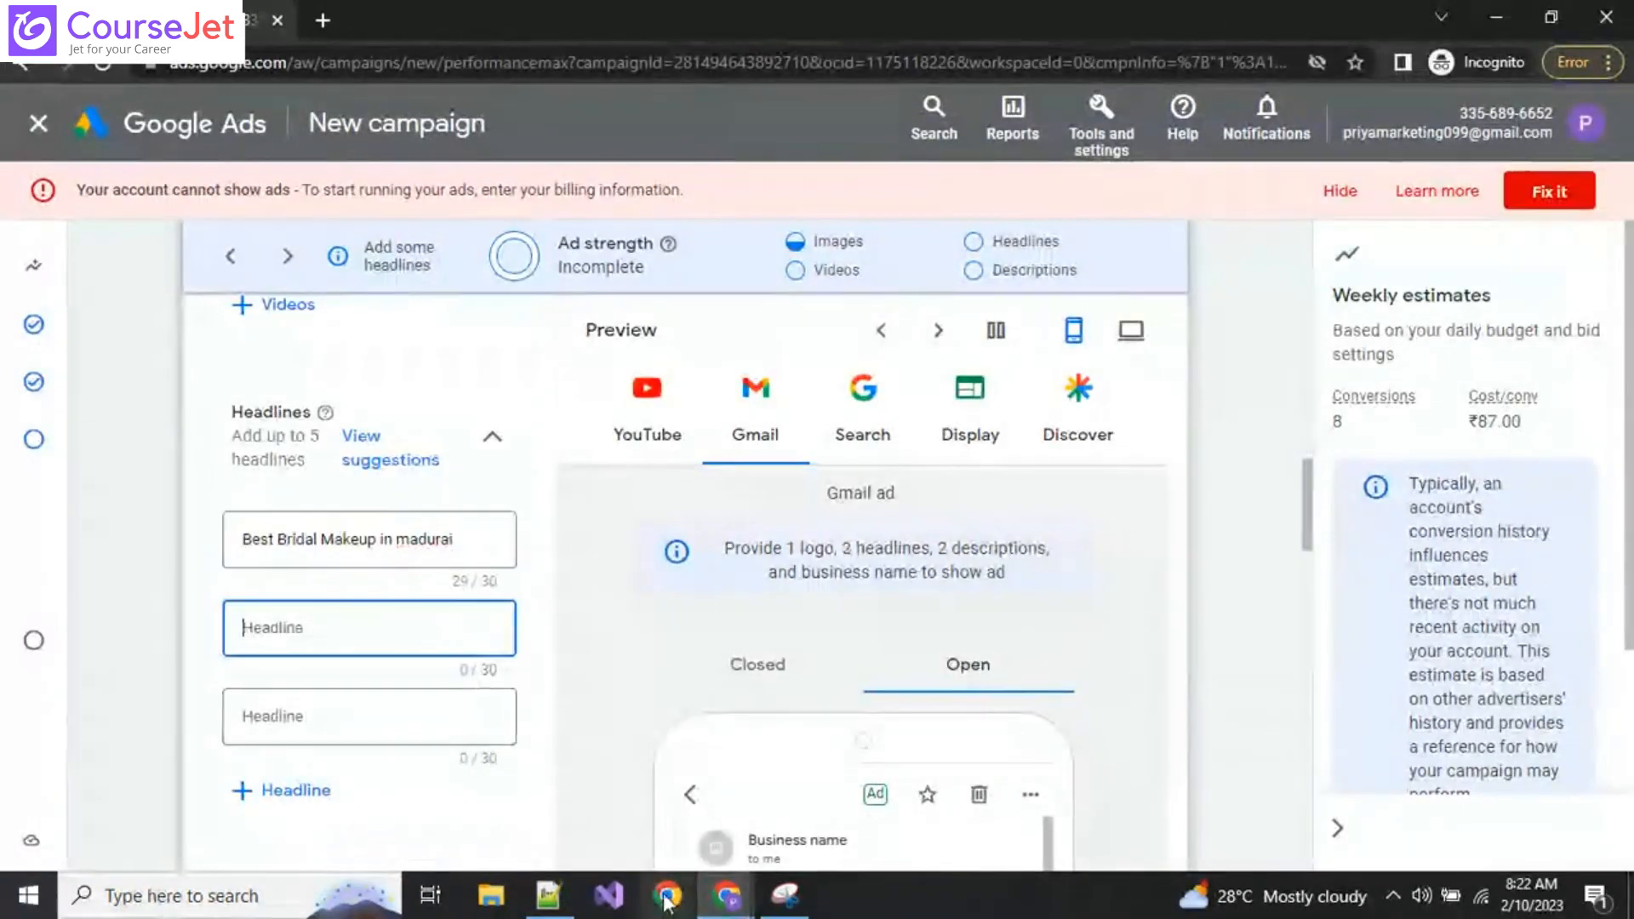
key("alt+Tab")
left_click(165, 195)
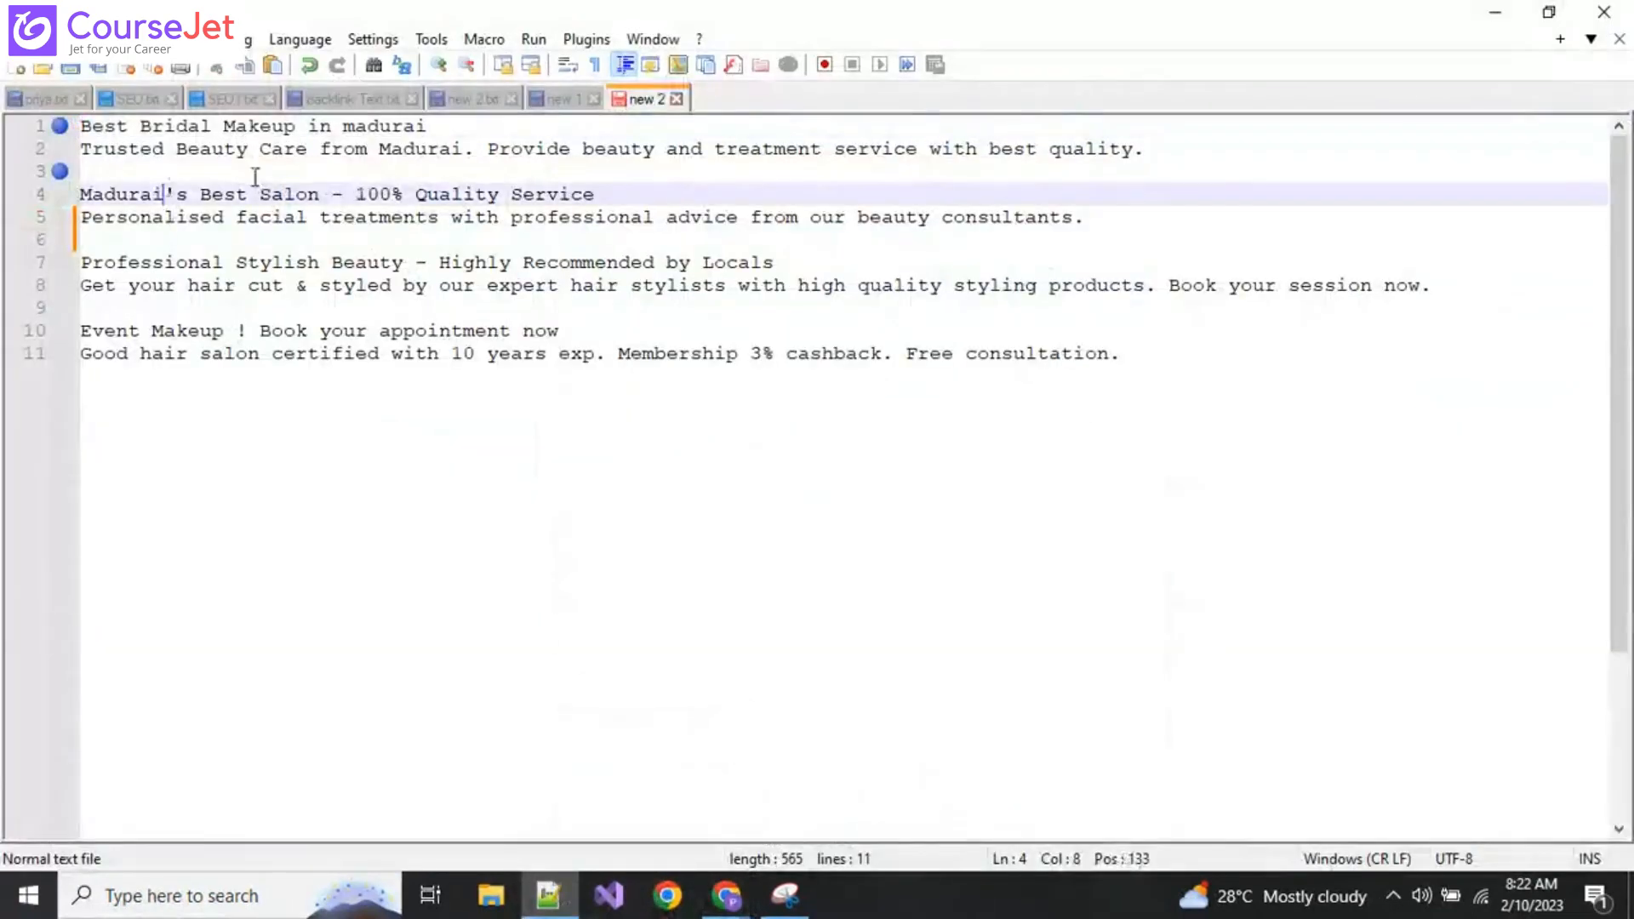
left_click_drag(350, 204, 588, 195)
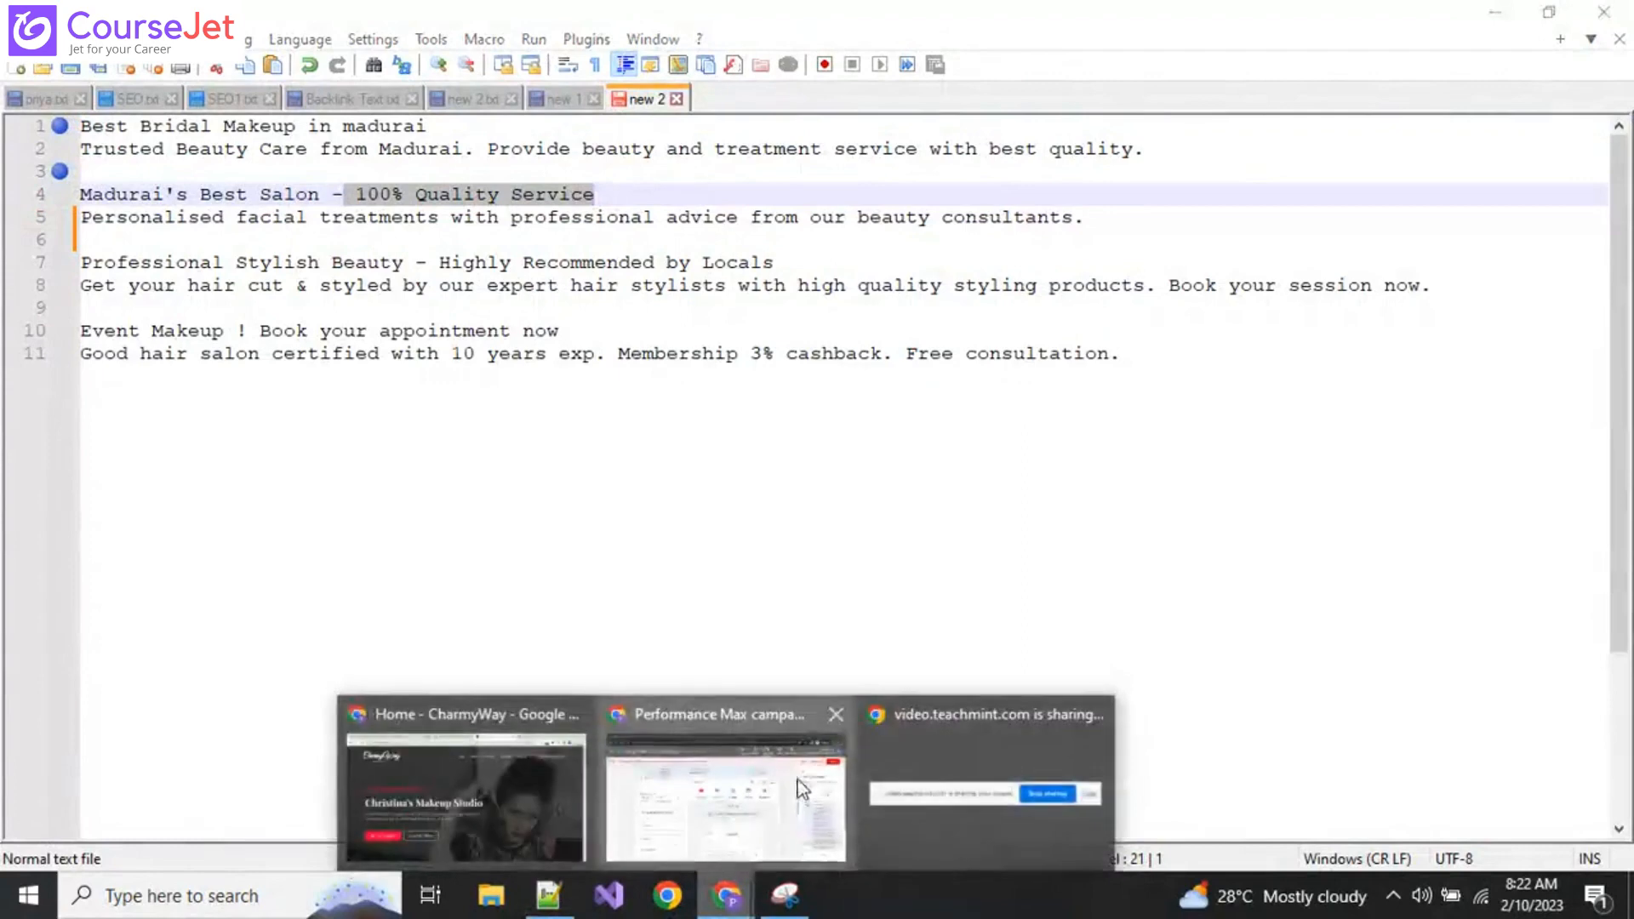
left_click(779, 830)
left_click(281, 627)
type("100% Quality Service")
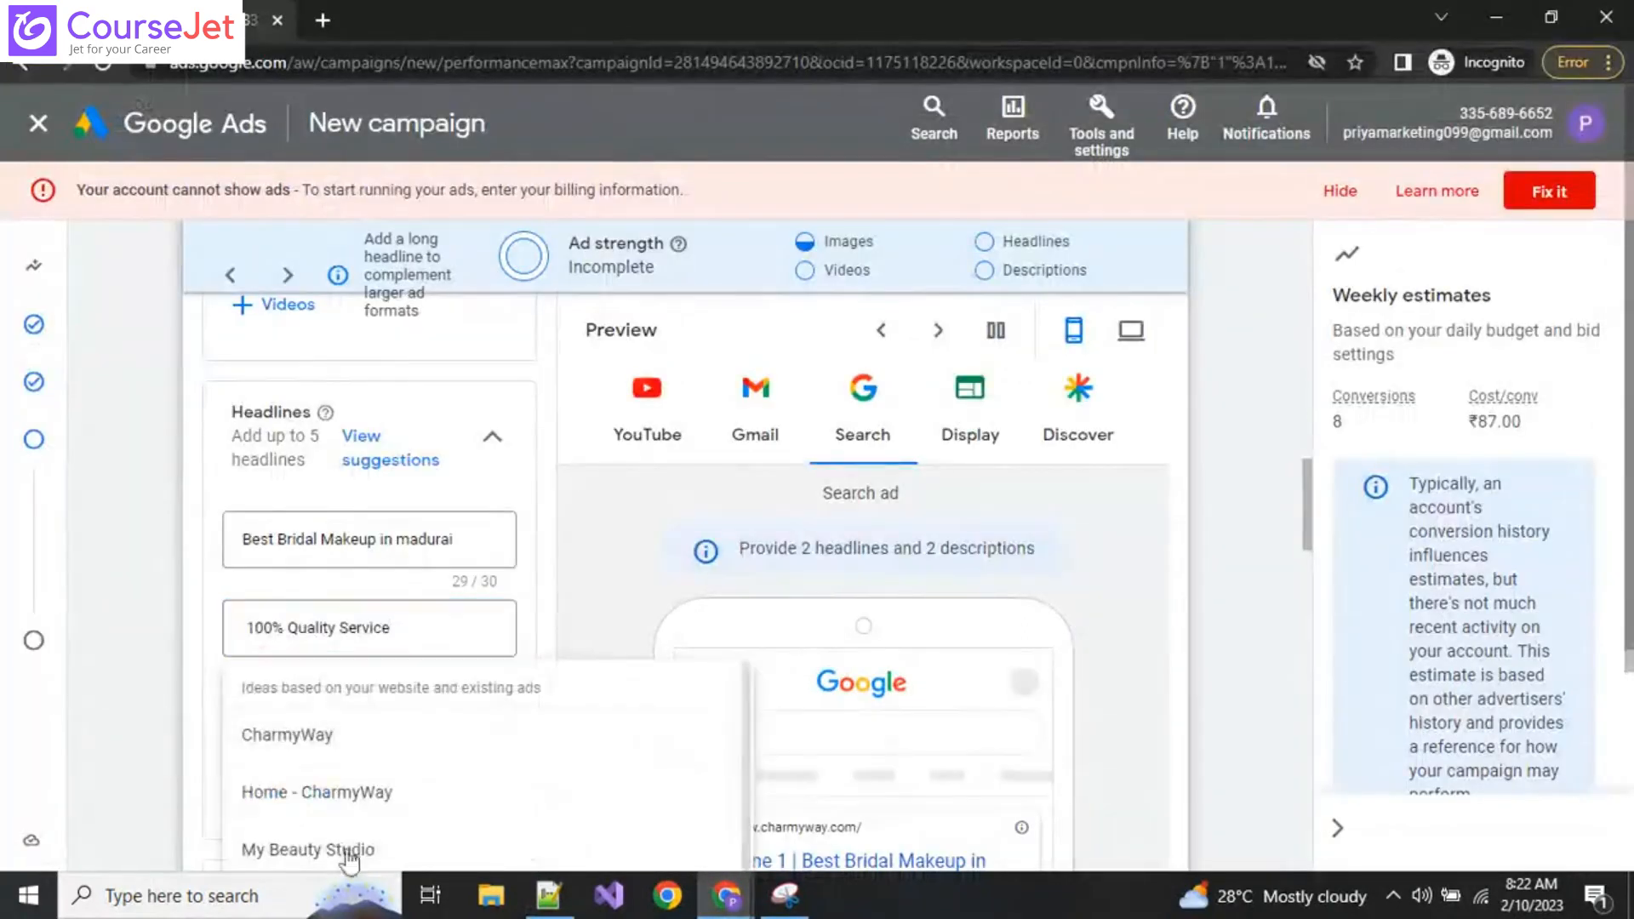
Step: Copy "Professional Stylish Beauty" from the ad copy notes and enter it as the third headline
left_click(549, 895)
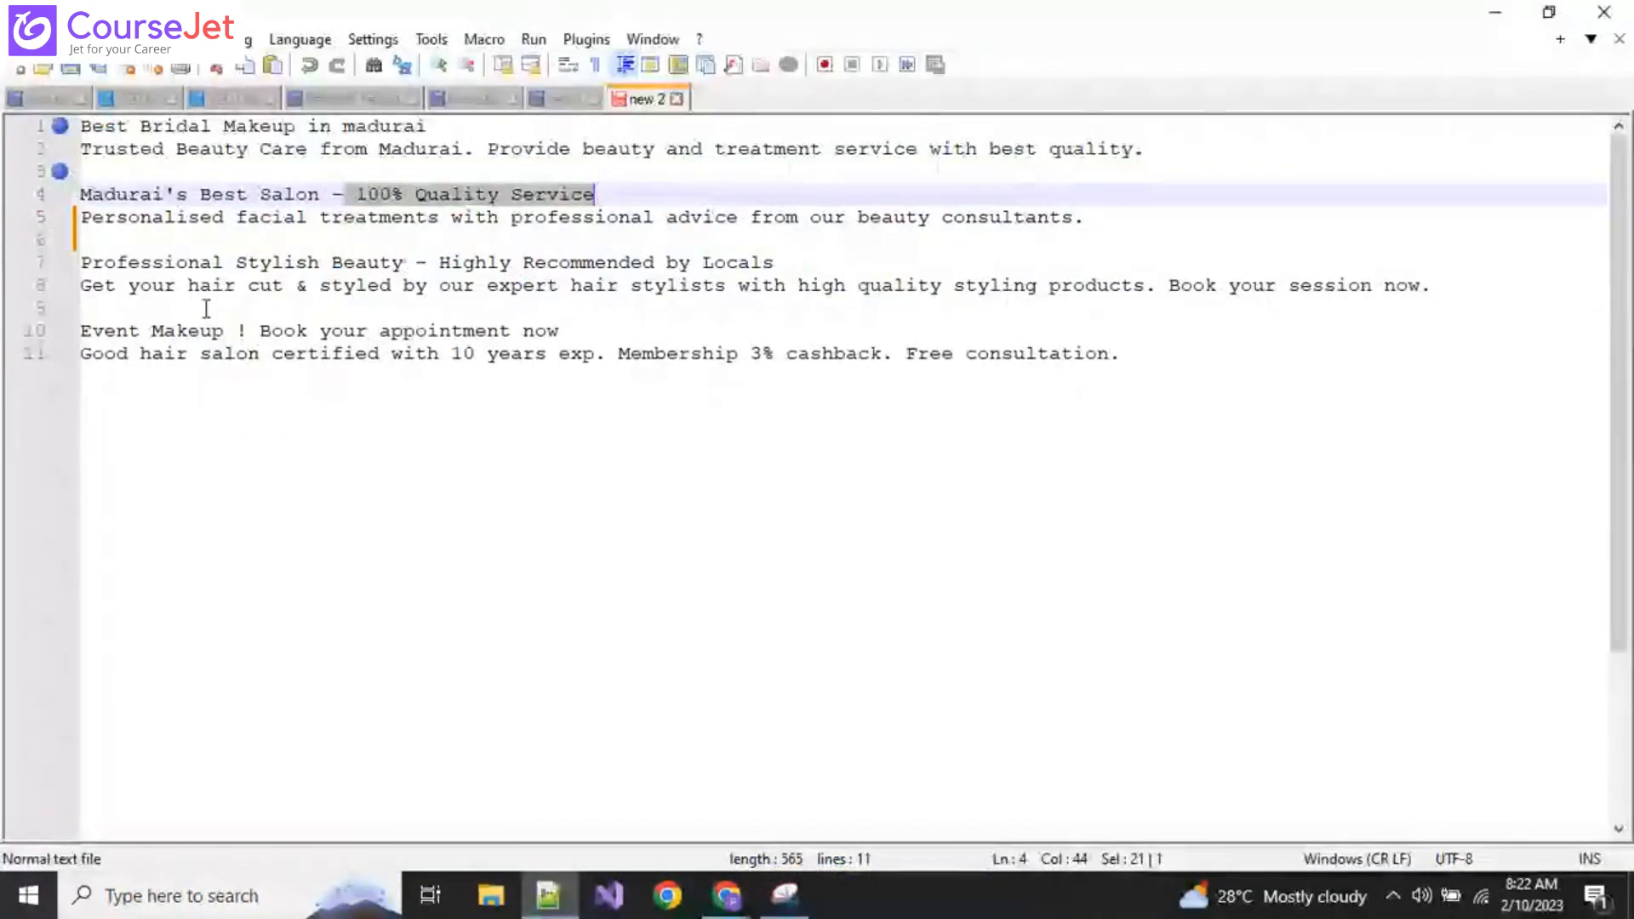
left_click_drag(409, 259, 62, 270)
key("ctrl+c")
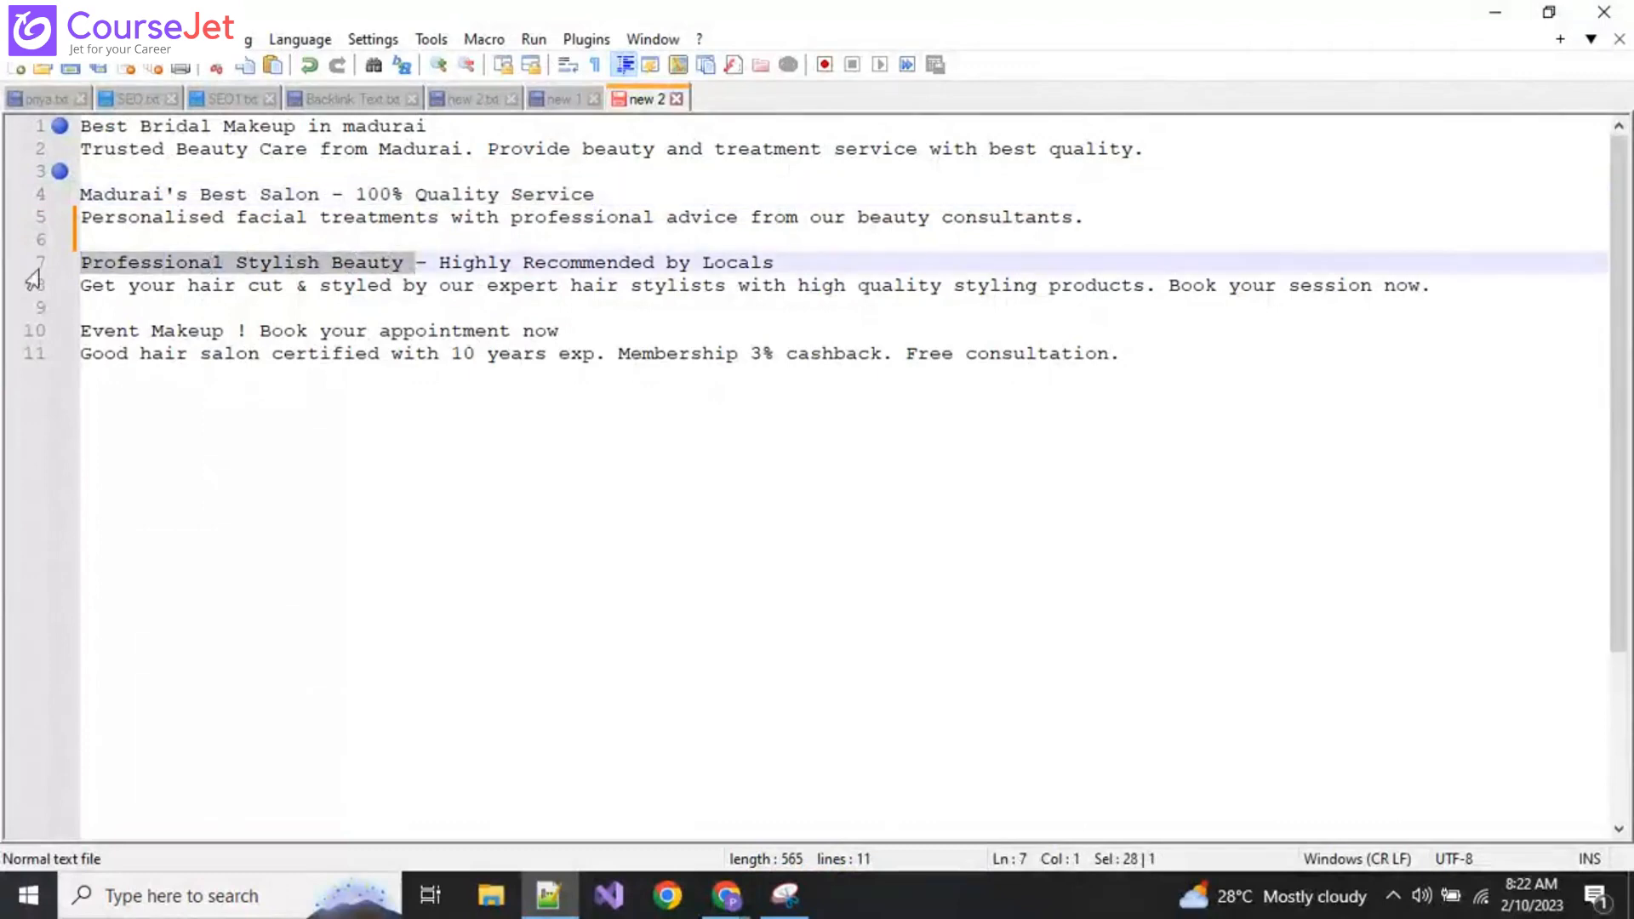
mouse_move(726, 896)
left_click(615, 739)
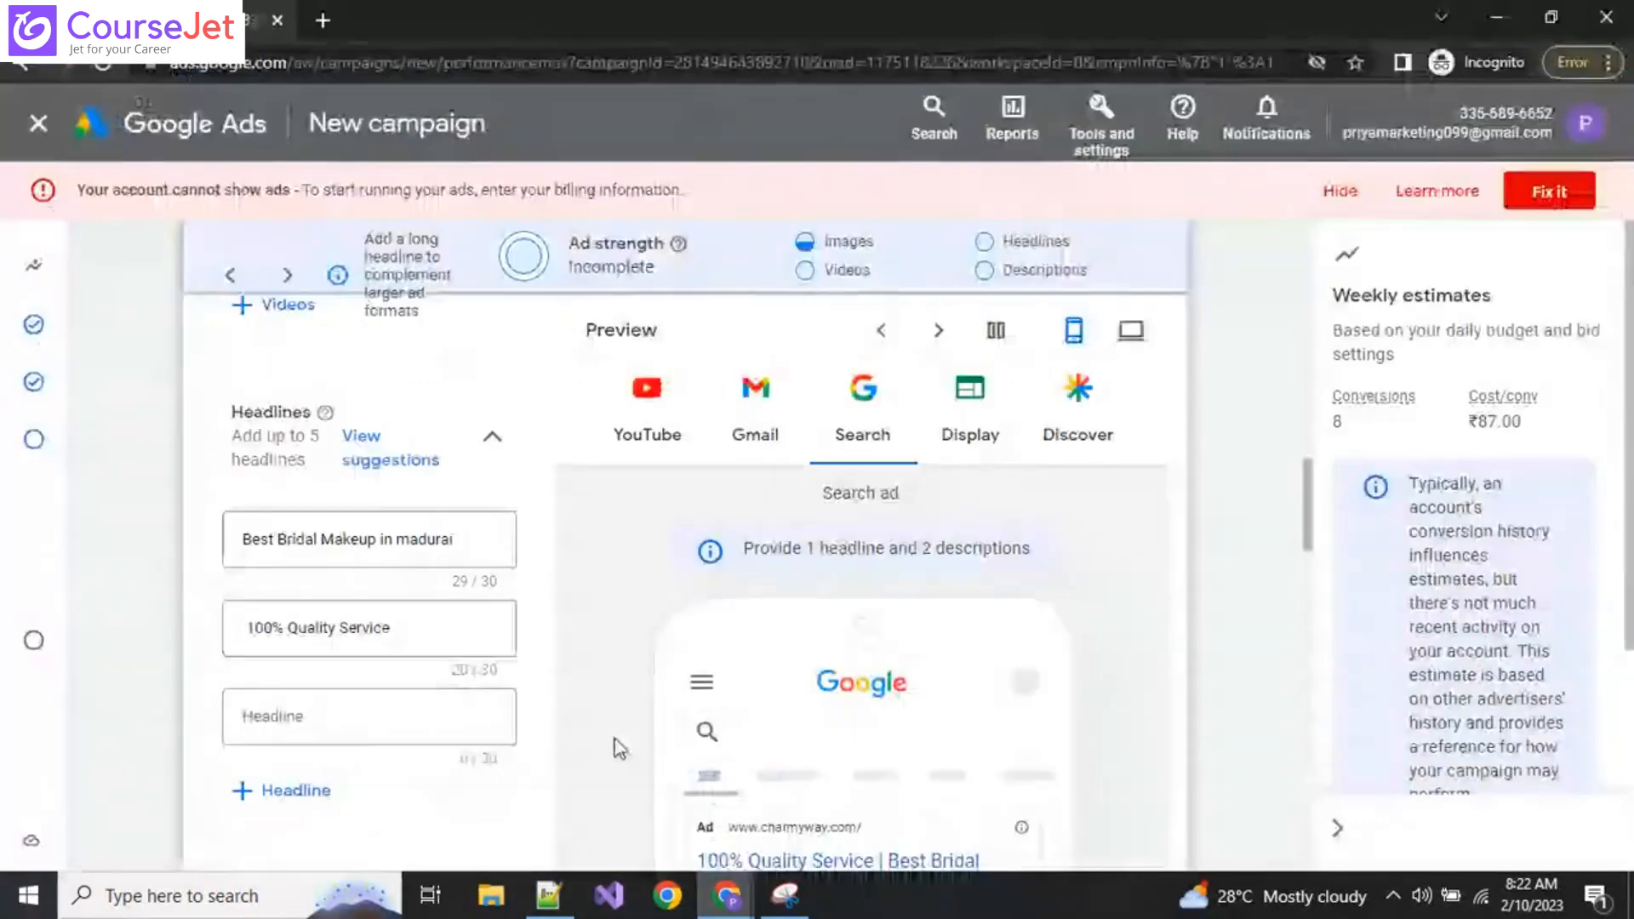
left_click(391, 714)
key("ctrl+v")
left_click(116, 761)
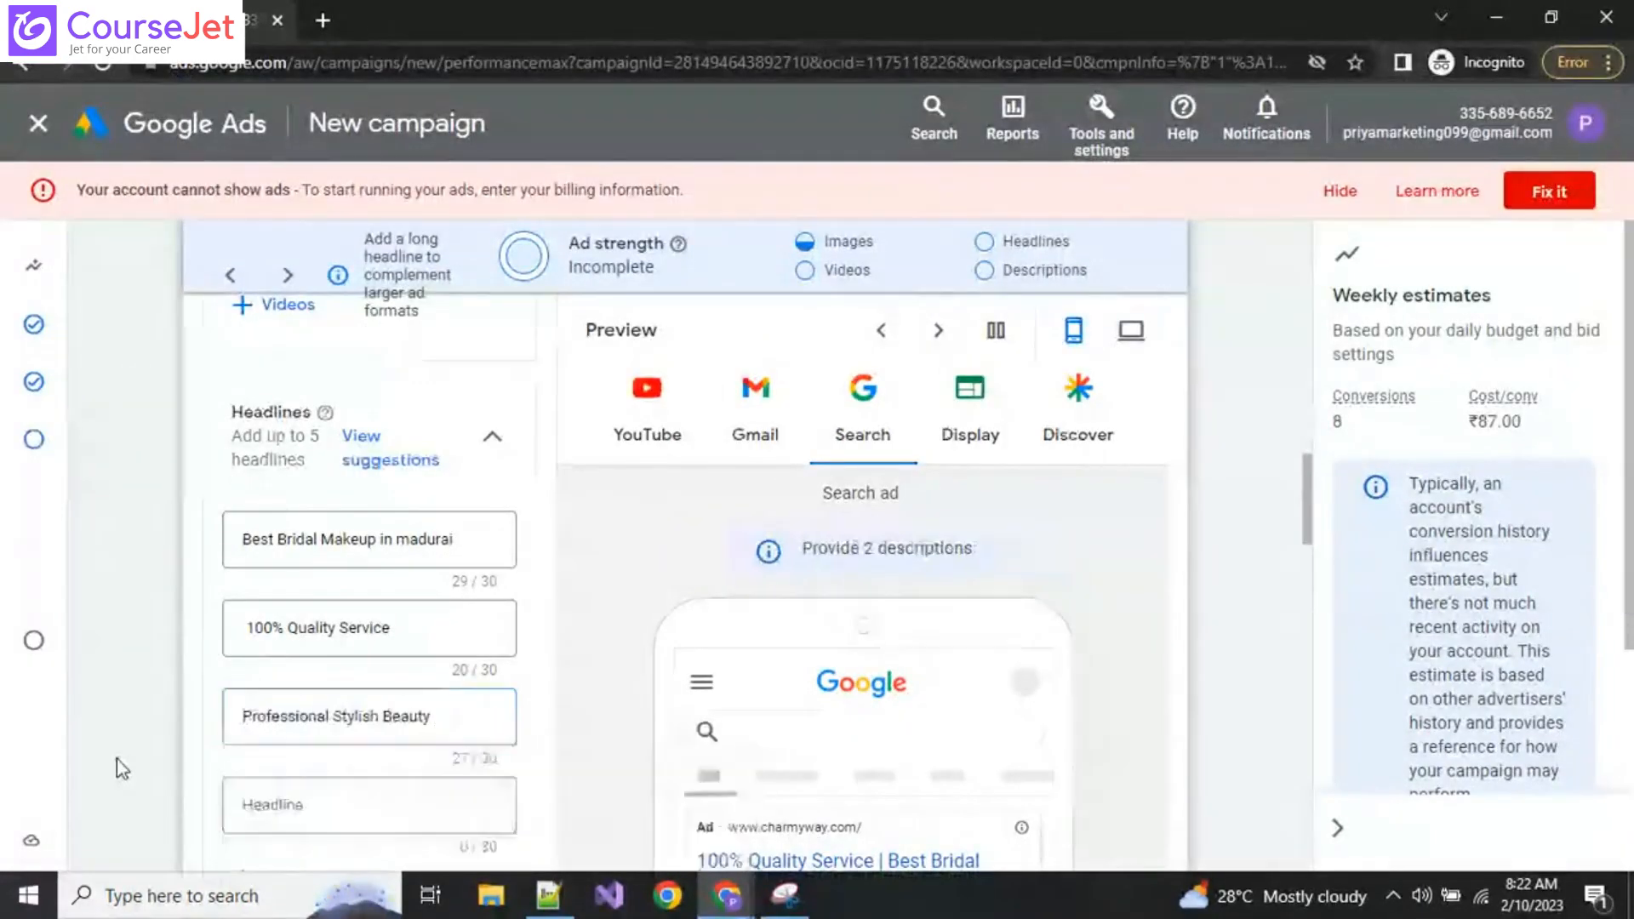
Step: Copy "Event Makeup ! Book your appointment now" from the ad copy notes and enter it as the first long headline
scroll(284, 743, "down", 7)
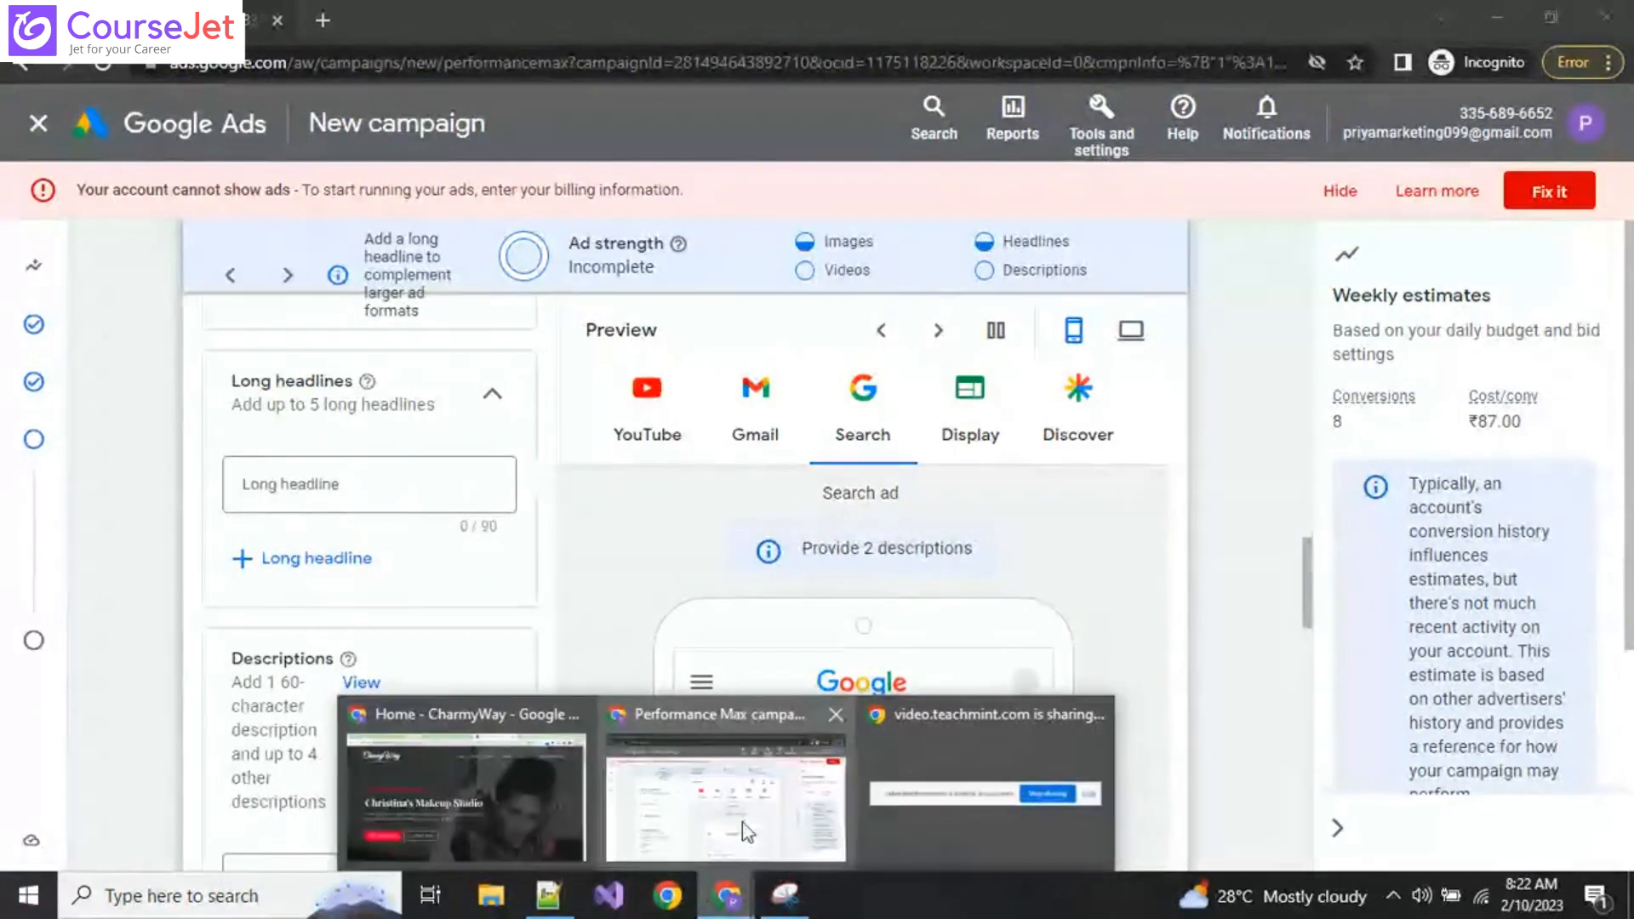
left_click(555, 899)
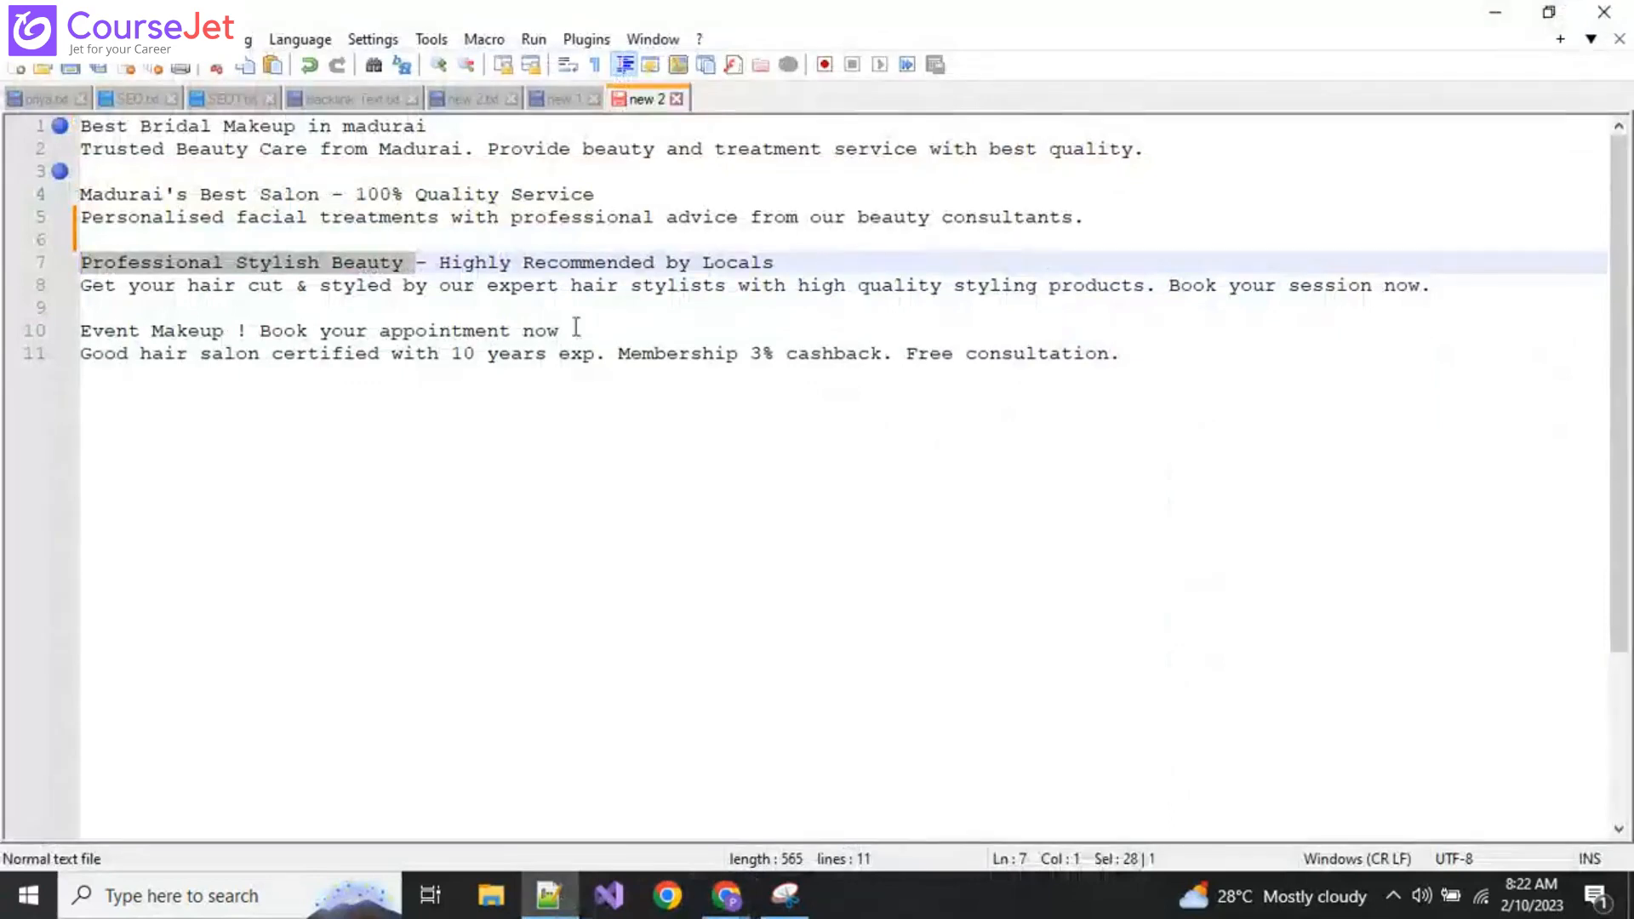
left_click_drag(562, 331, 40, 334)
key("ctrl+c")
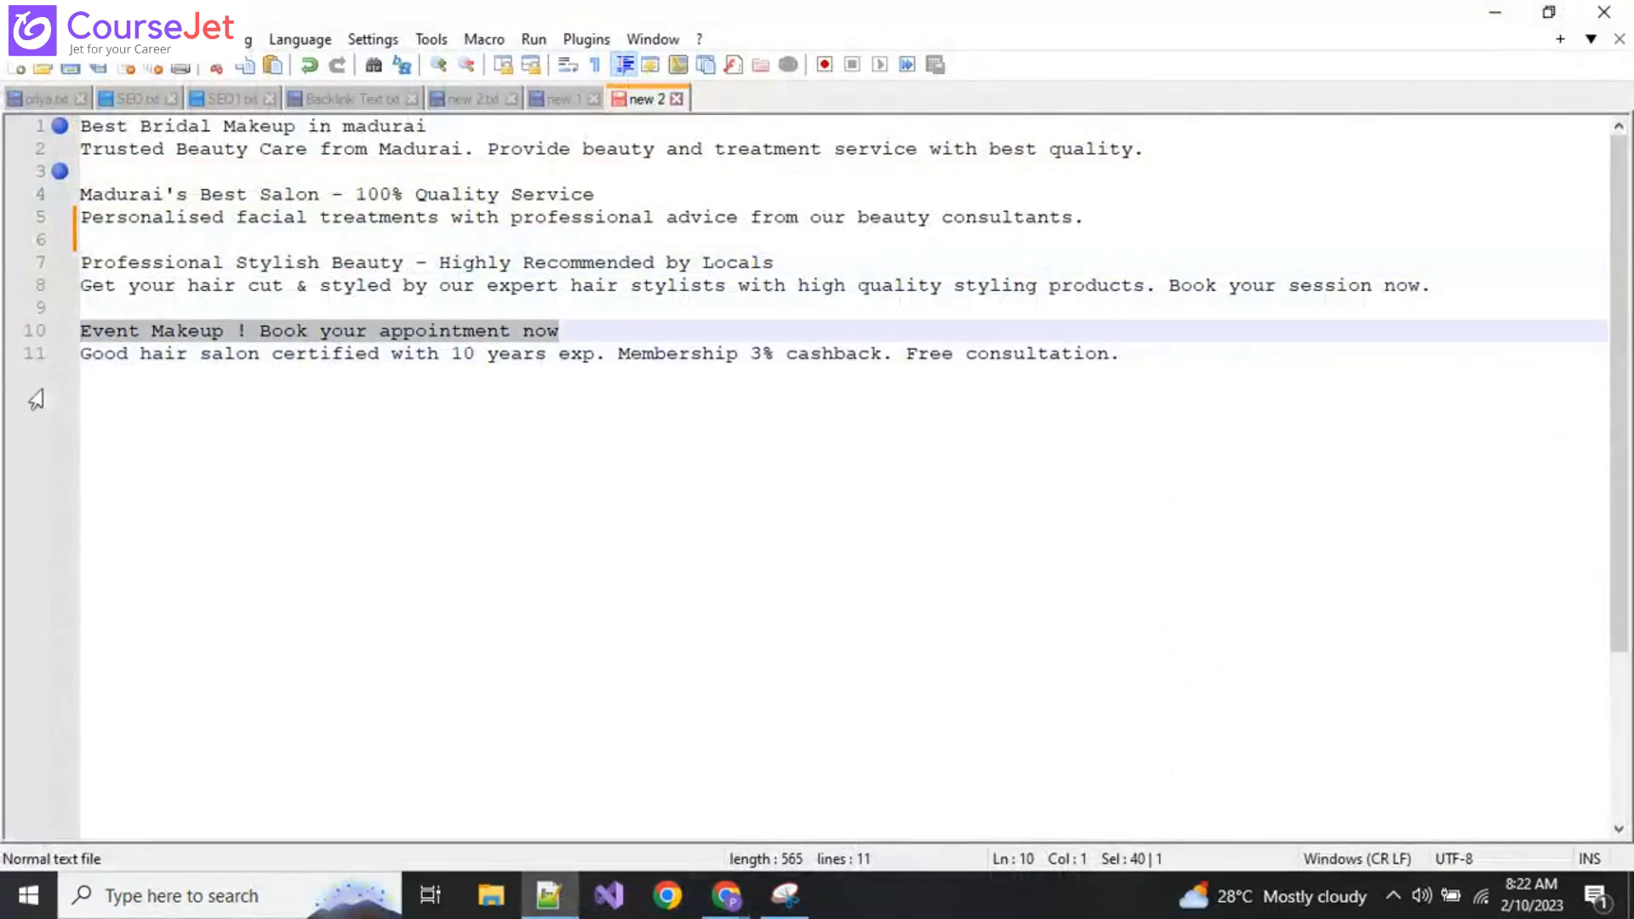
mouse_move(727, 895)
left_click(711, 783)
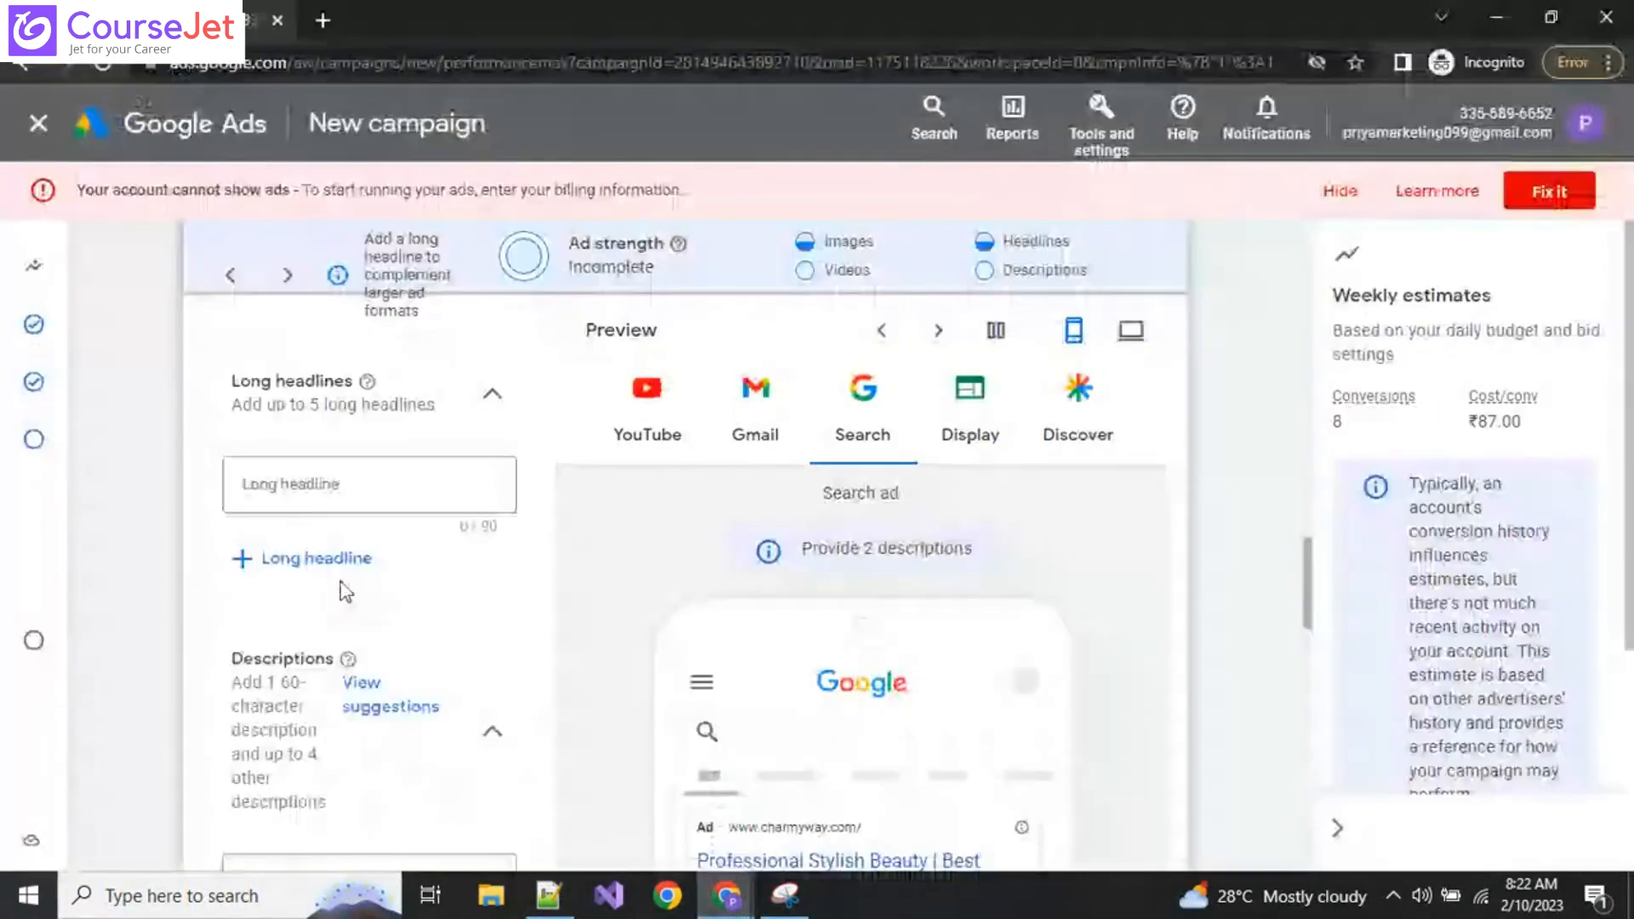
left_click(278, 489)
key("ctrl+v")
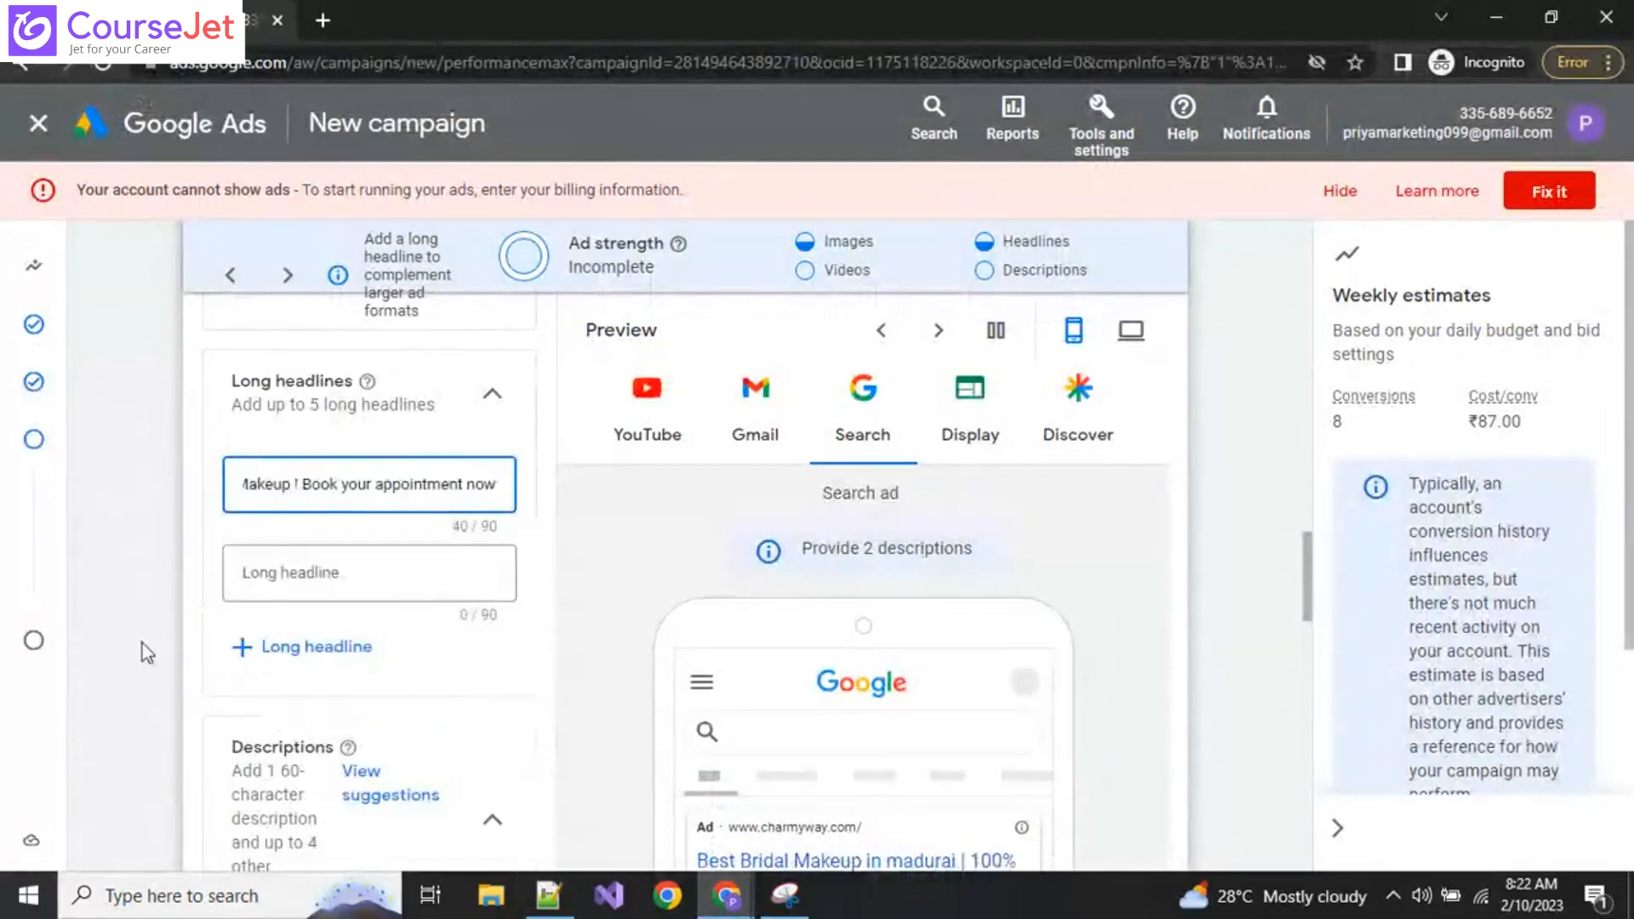
left_click(142, 644)
scroll(147, 753, "down", 5)
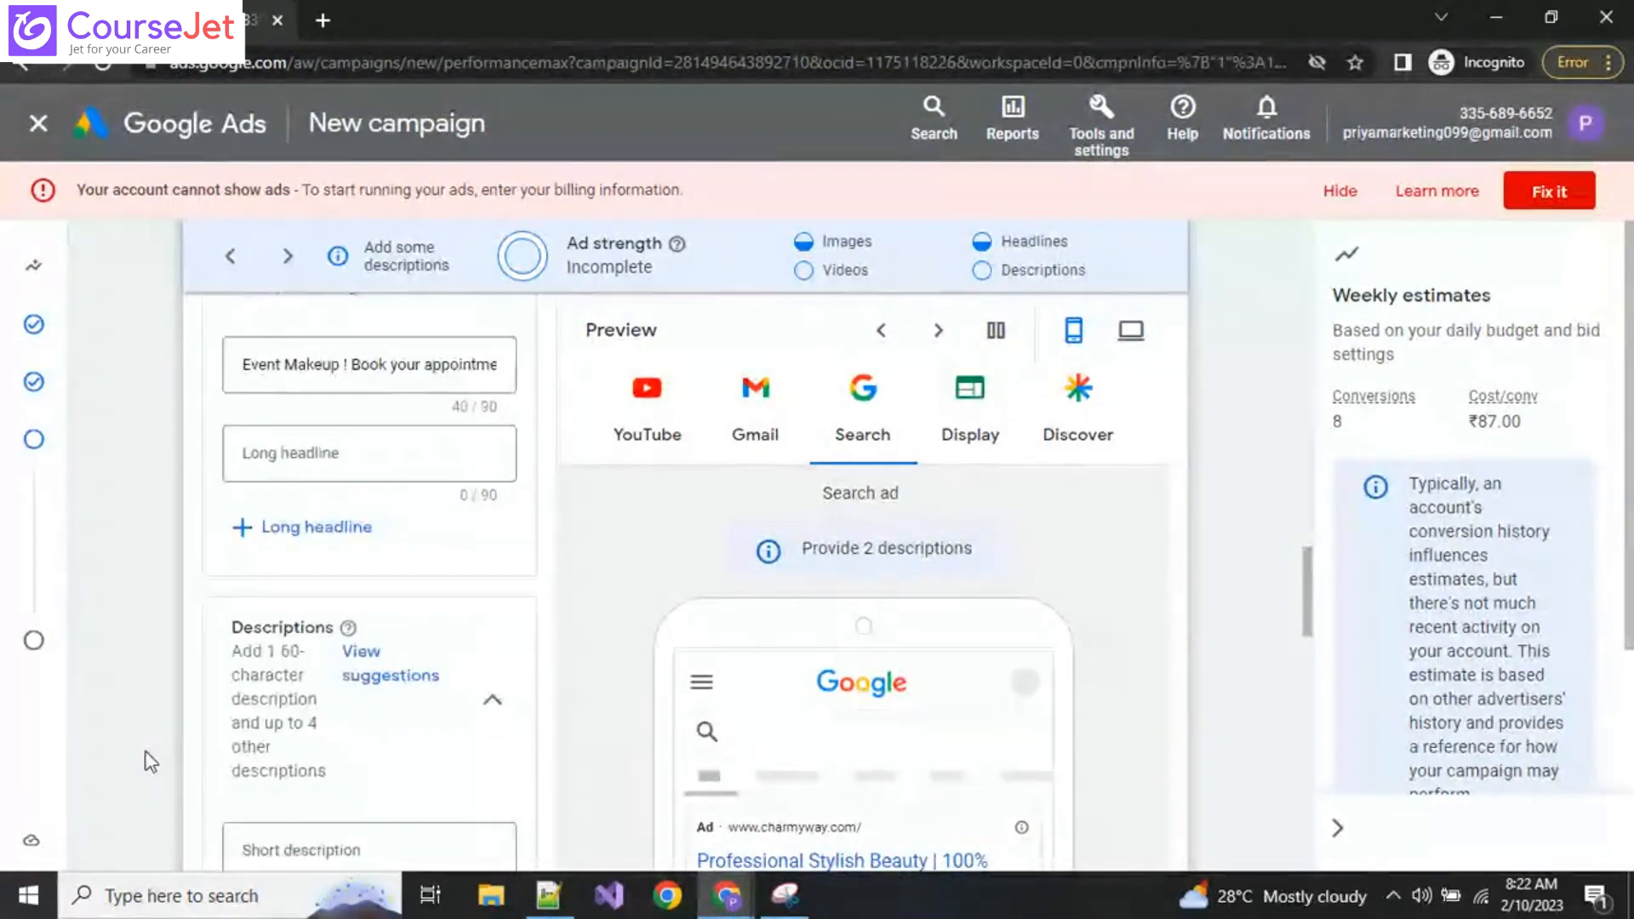
Step: Copy the "Trusted Beauty Care" line from the Notepad++ notes into the short description and shorten it to "Trusted Beauty Care from Madurai."
left_click(566, 899)
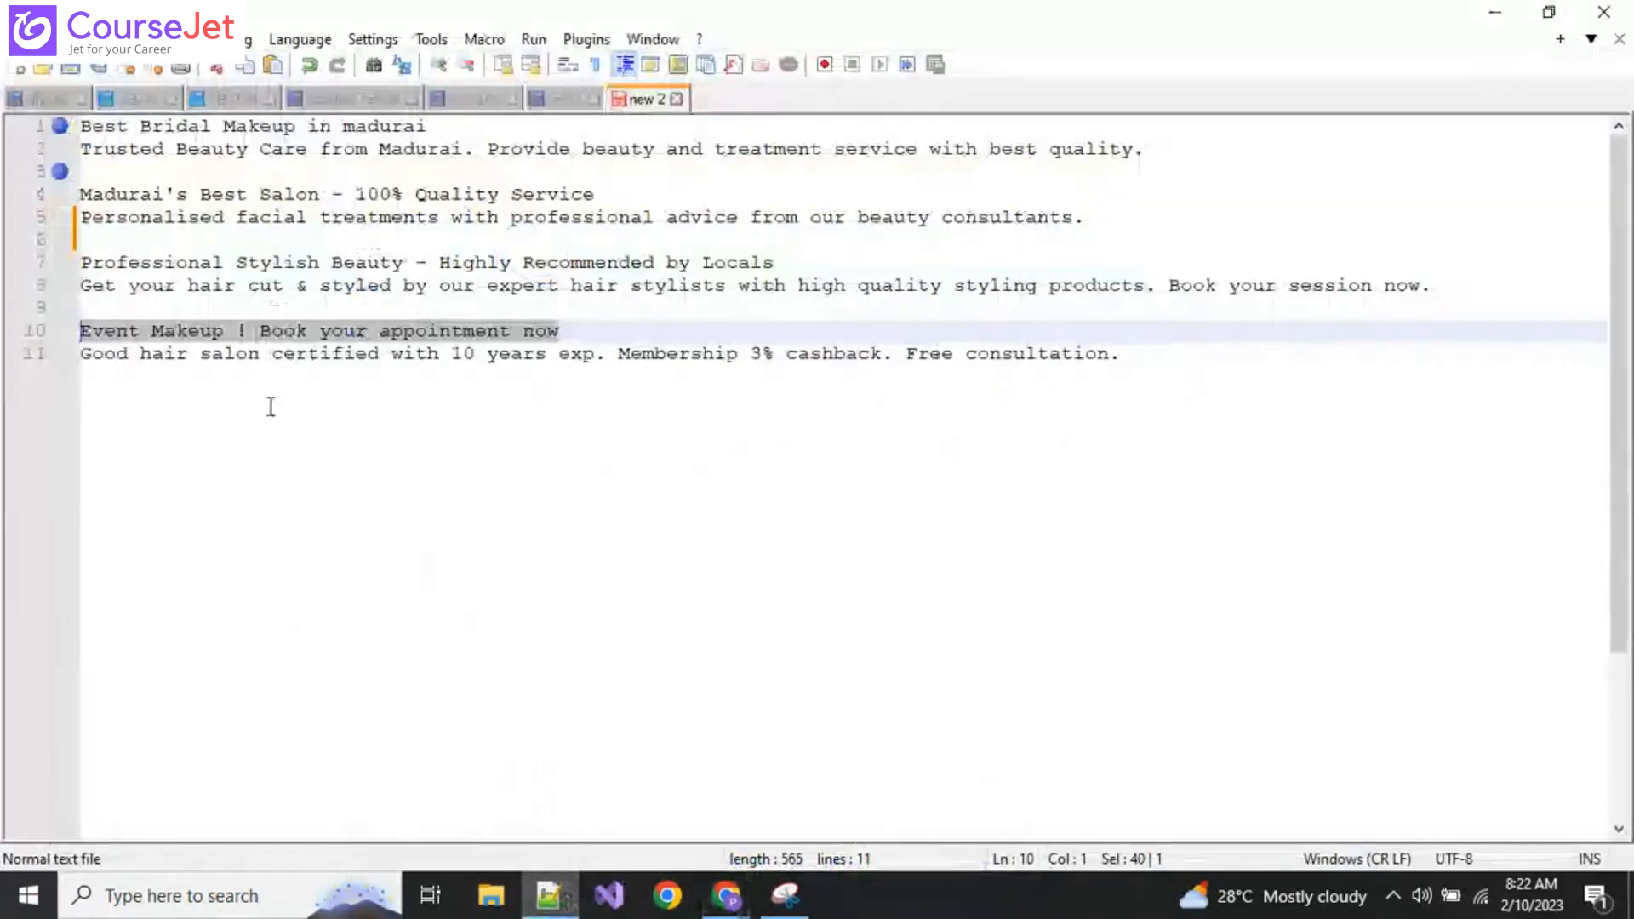
left_click(21, 152)
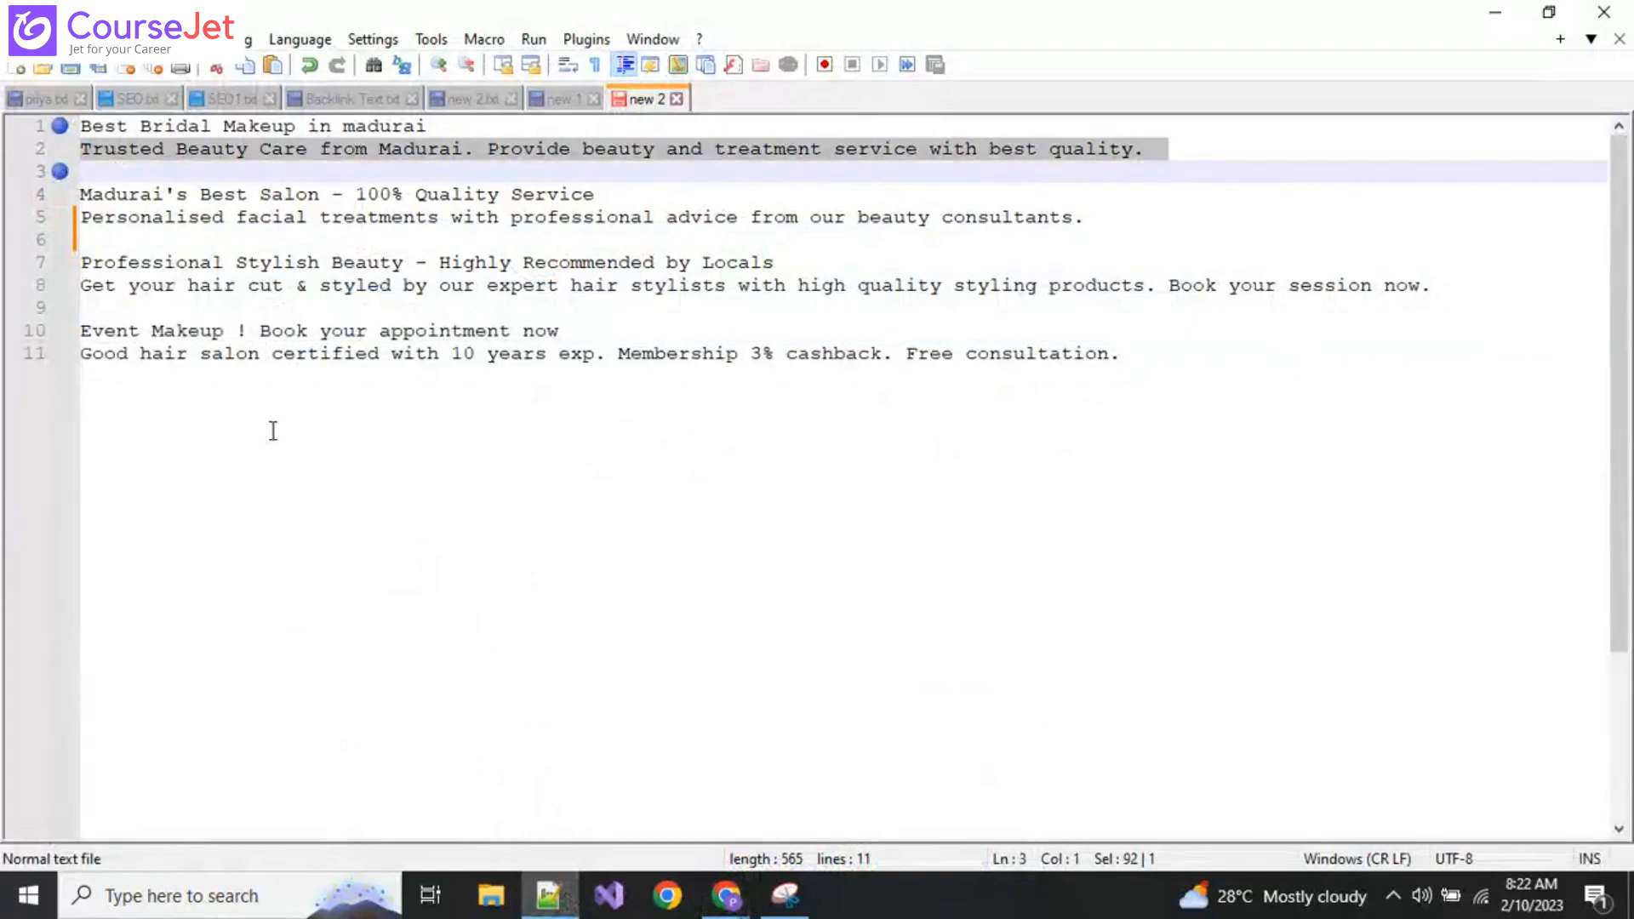
mouse_move(726, 896)
left_click(694, 783)
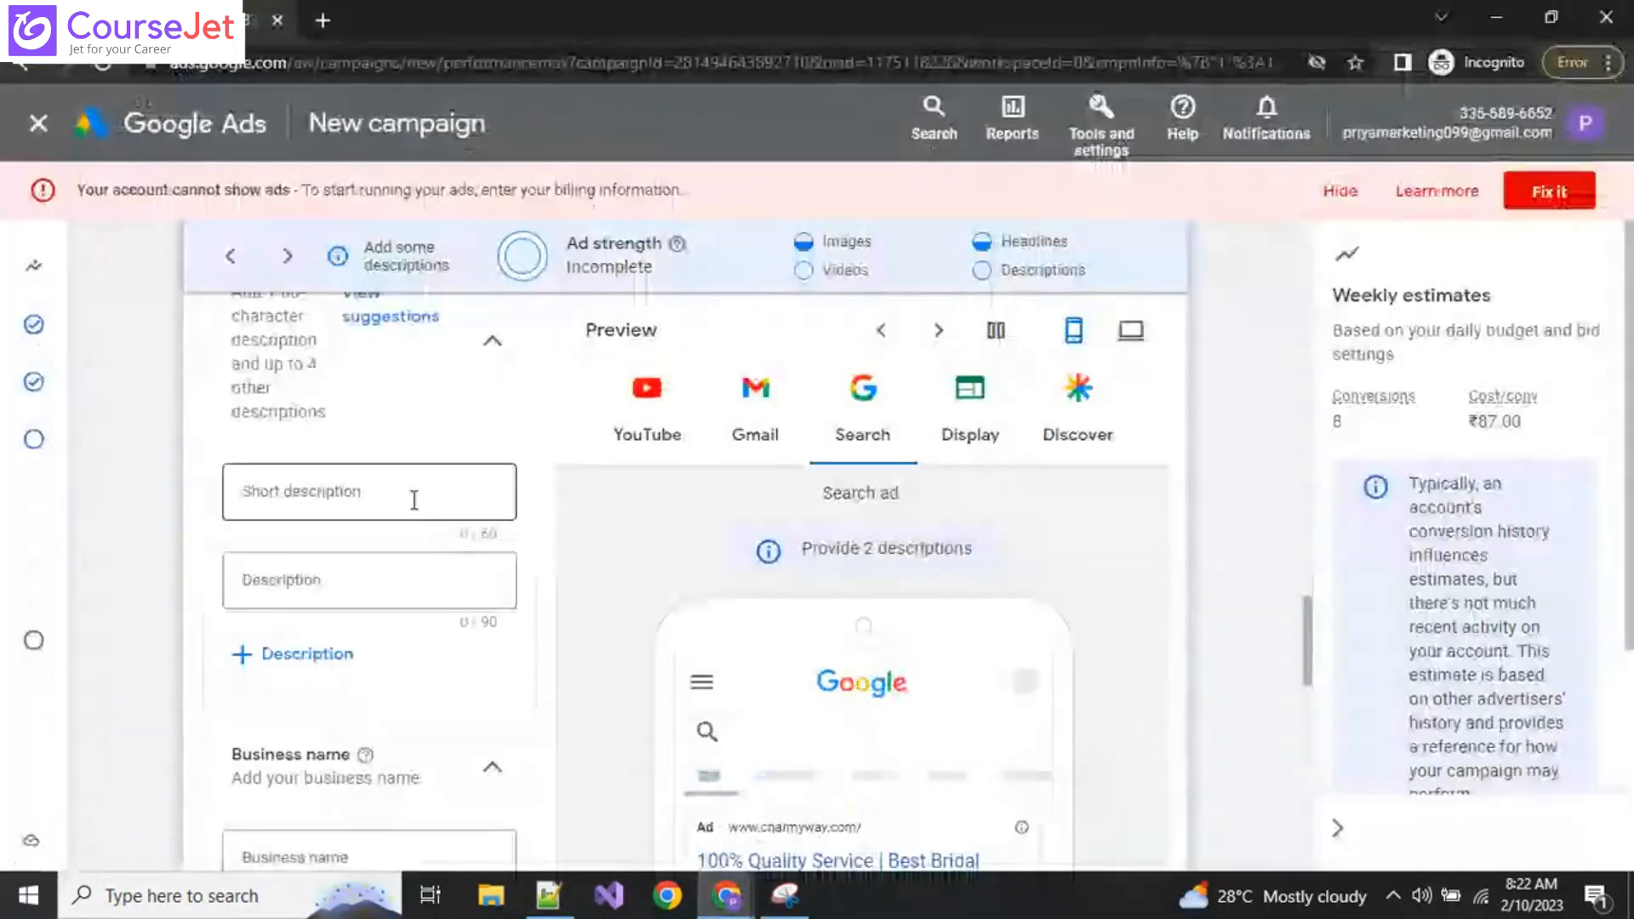
scroll(385, 500, "up", 1)
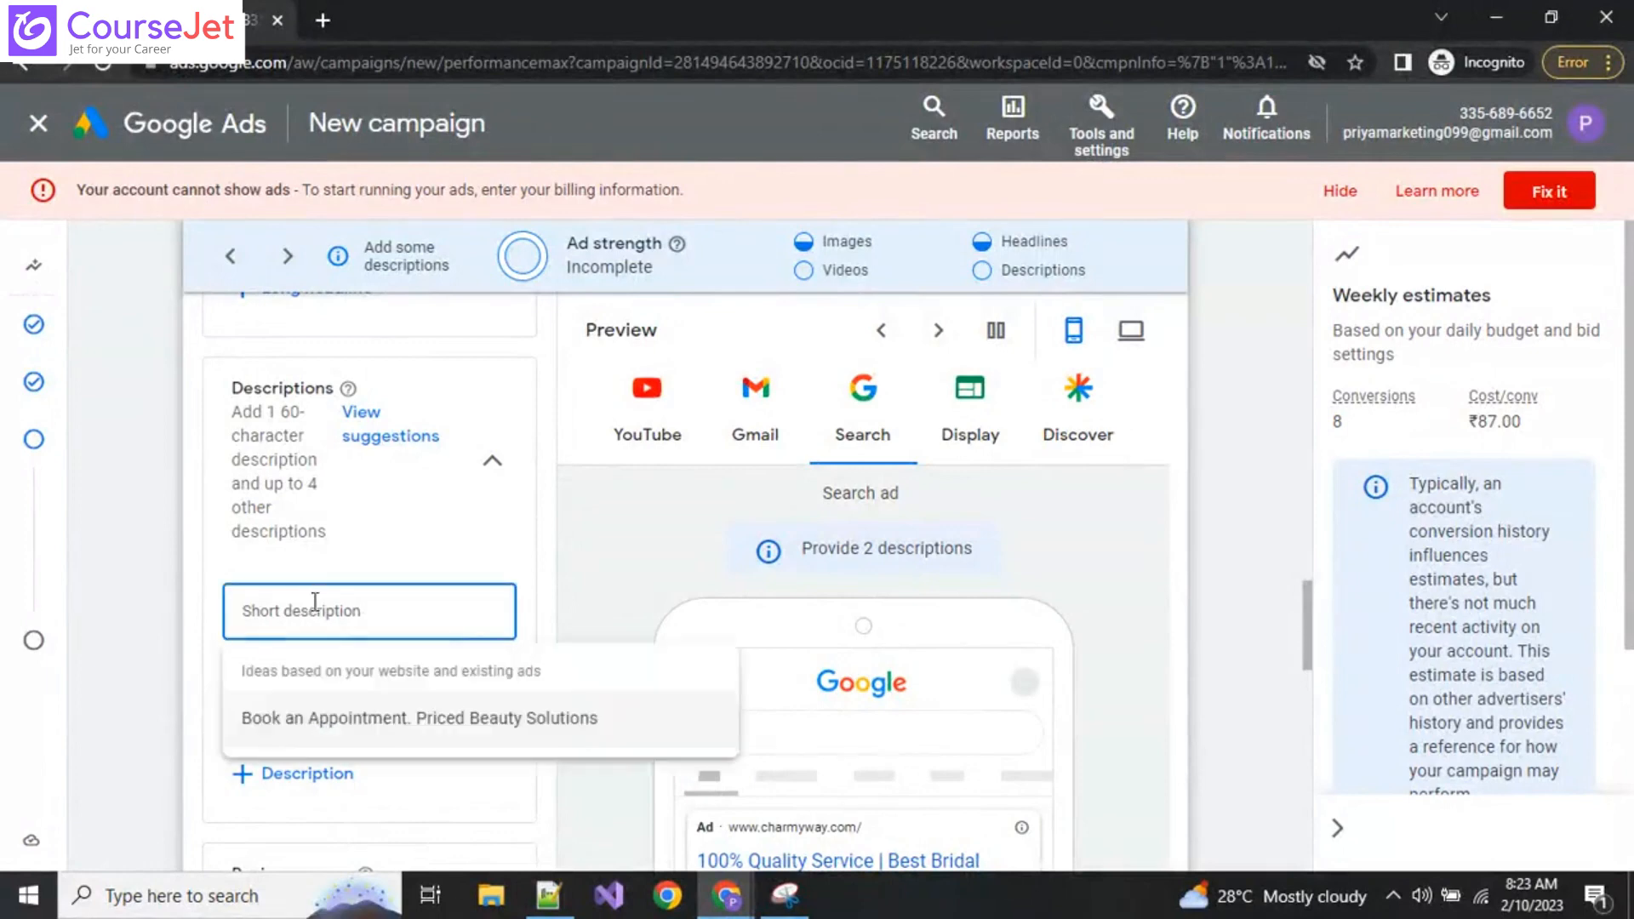
key("ctrl+v")
left_click(332, 647)
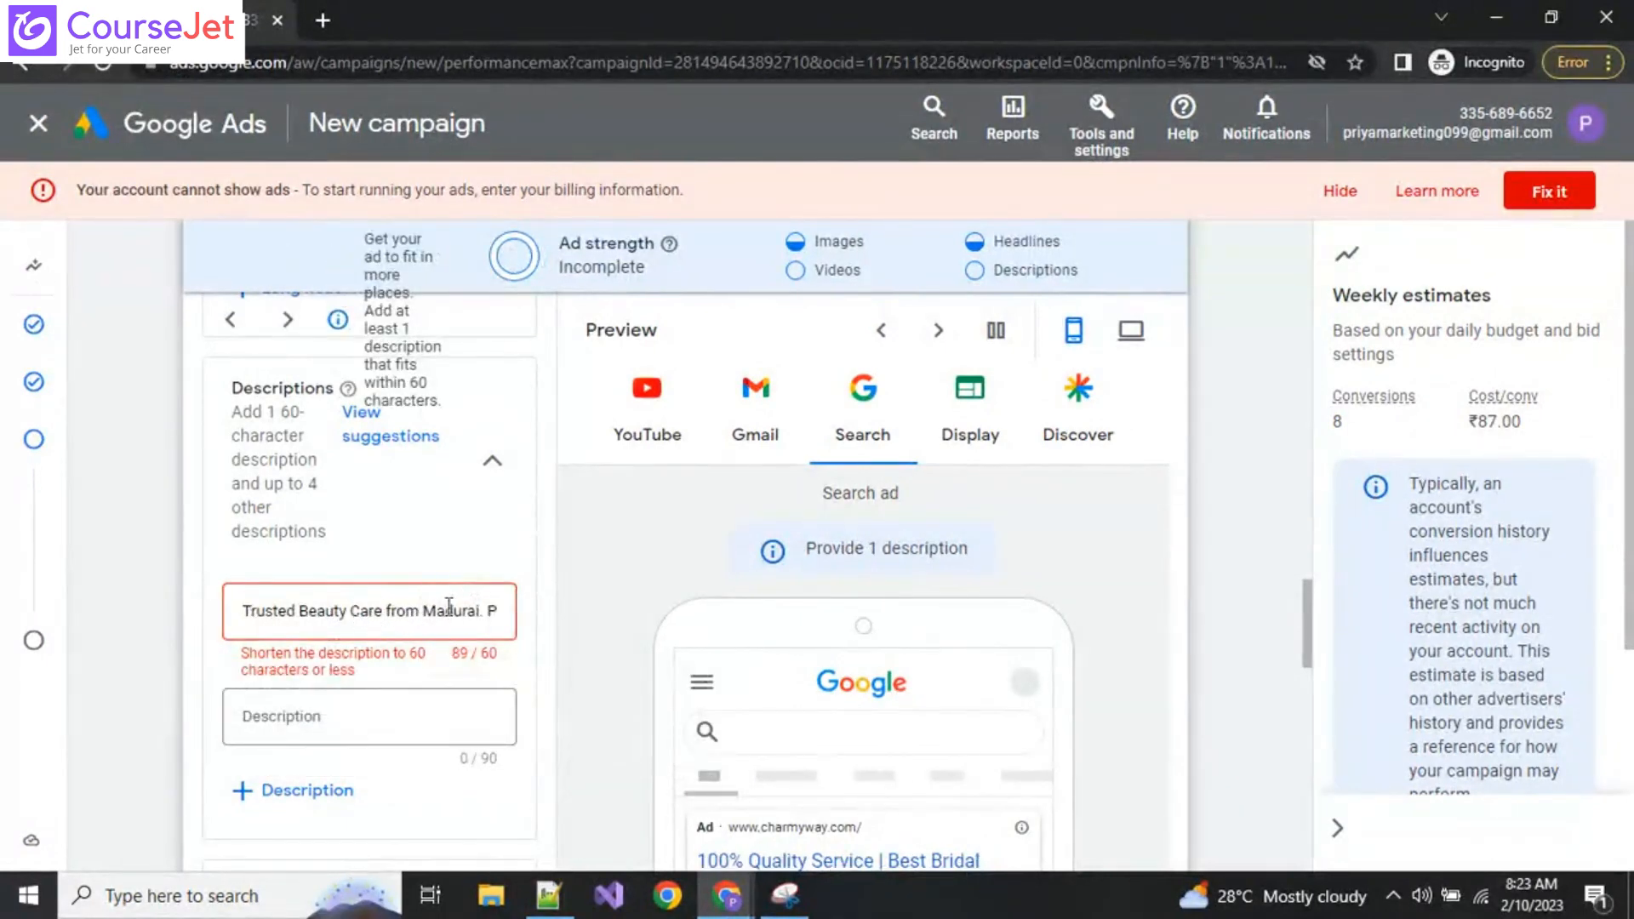
left_click_drag(492, 610, 550, 621)
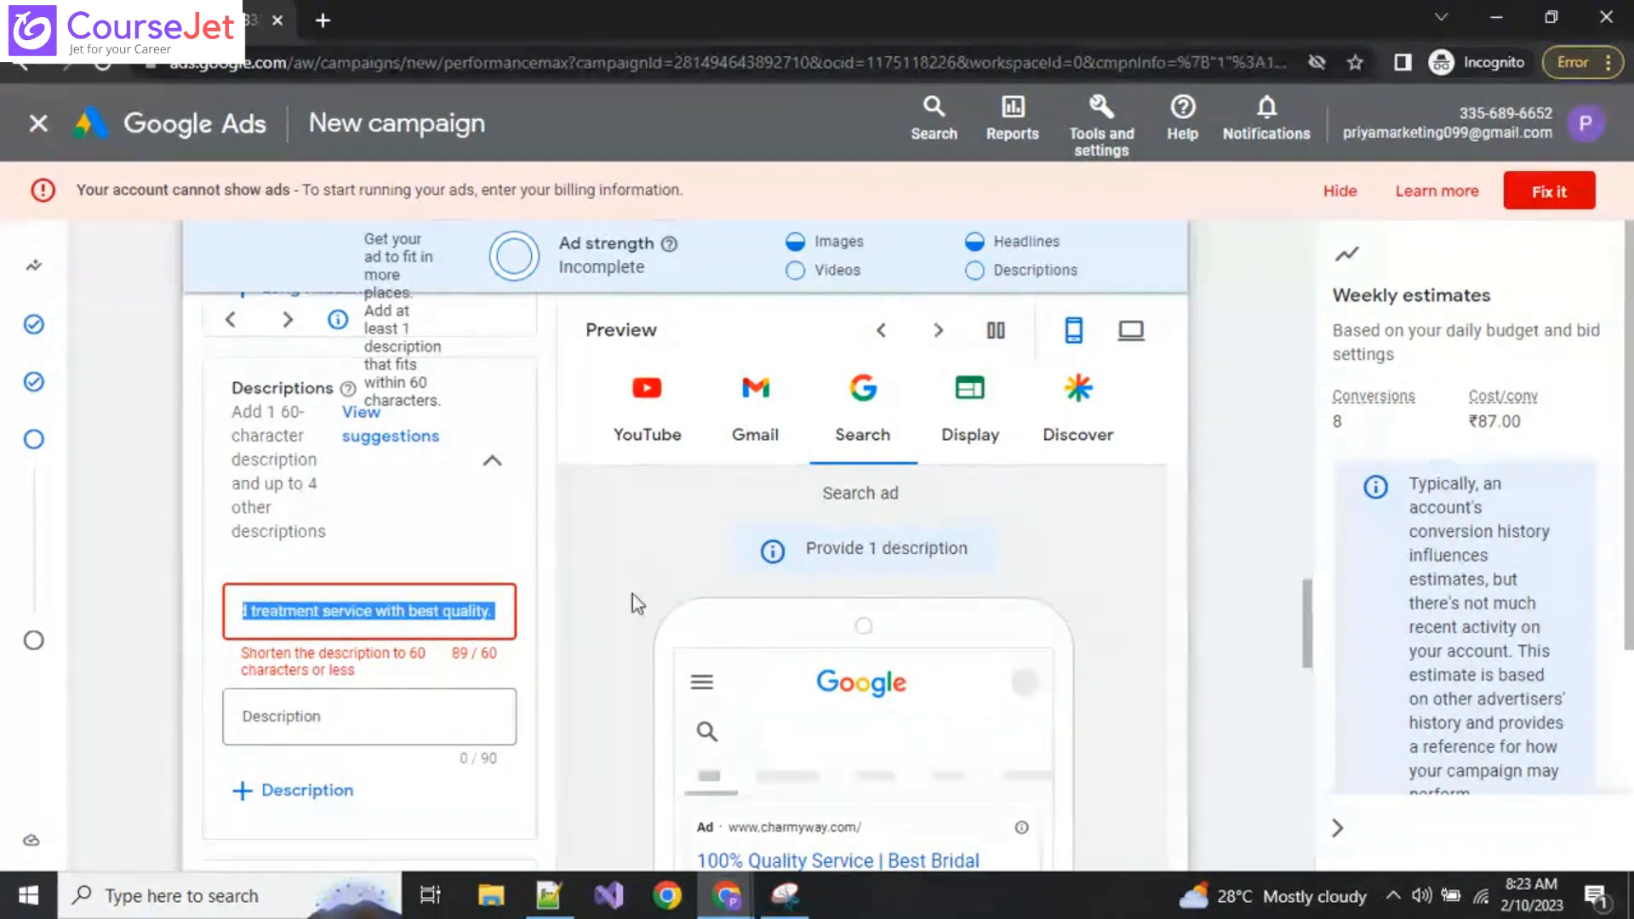
type("Trusted Beauty Care from Madurai.")
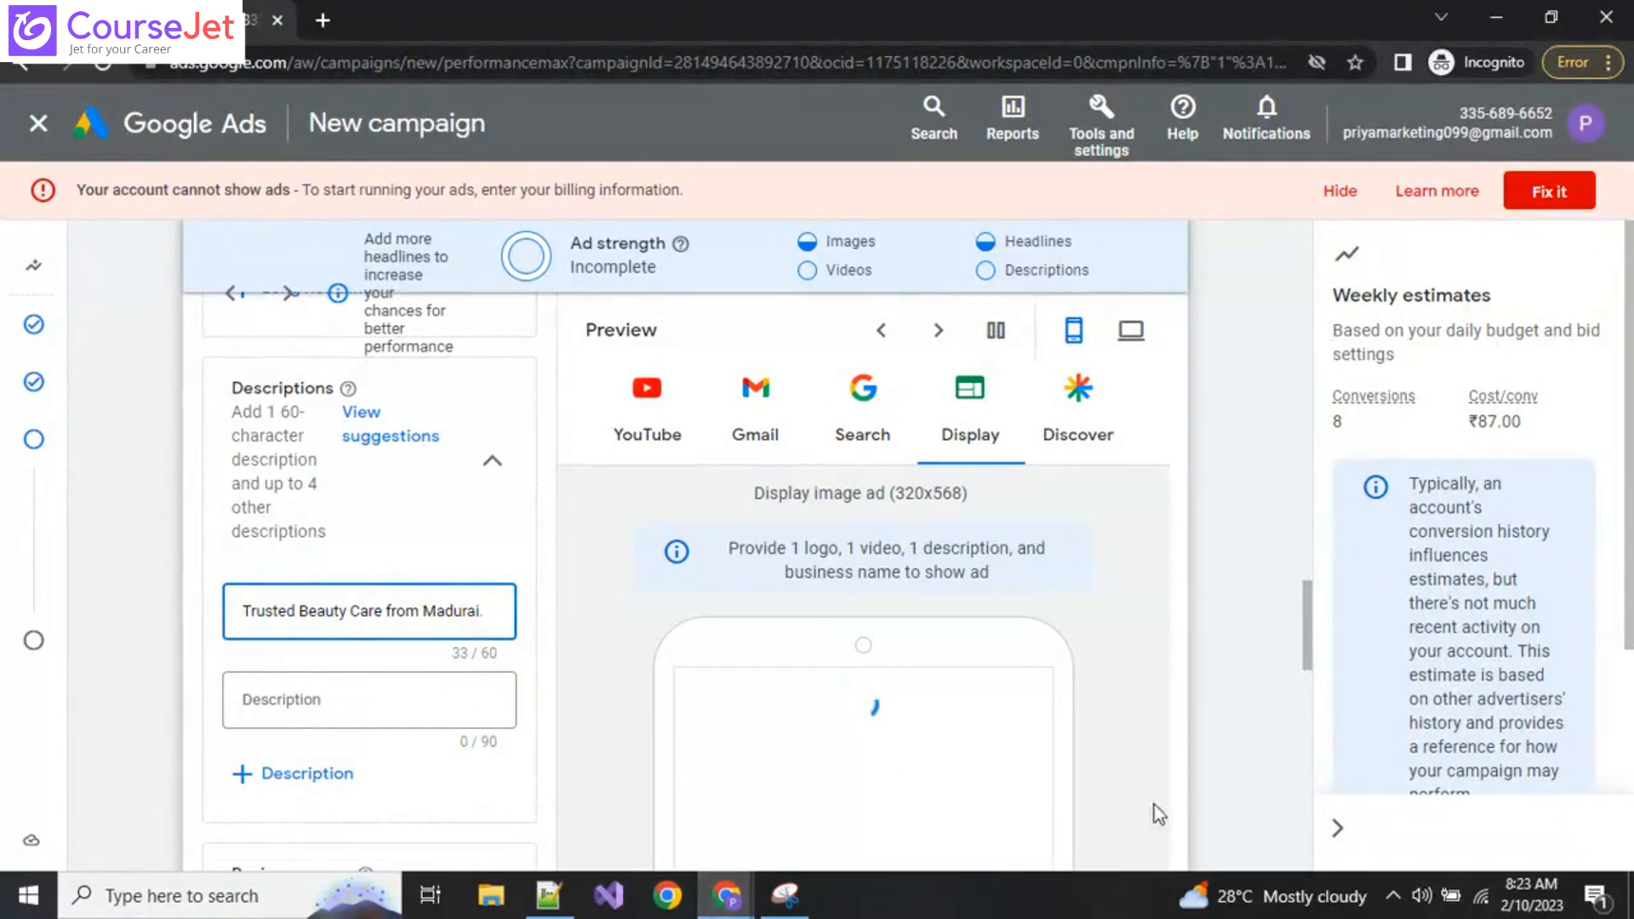
Step: Enter "Trusted Beauty Care from Madurai. Provide beauty and treatment service with best quality." from the notes as the description below the short one
left_click(549, 896)
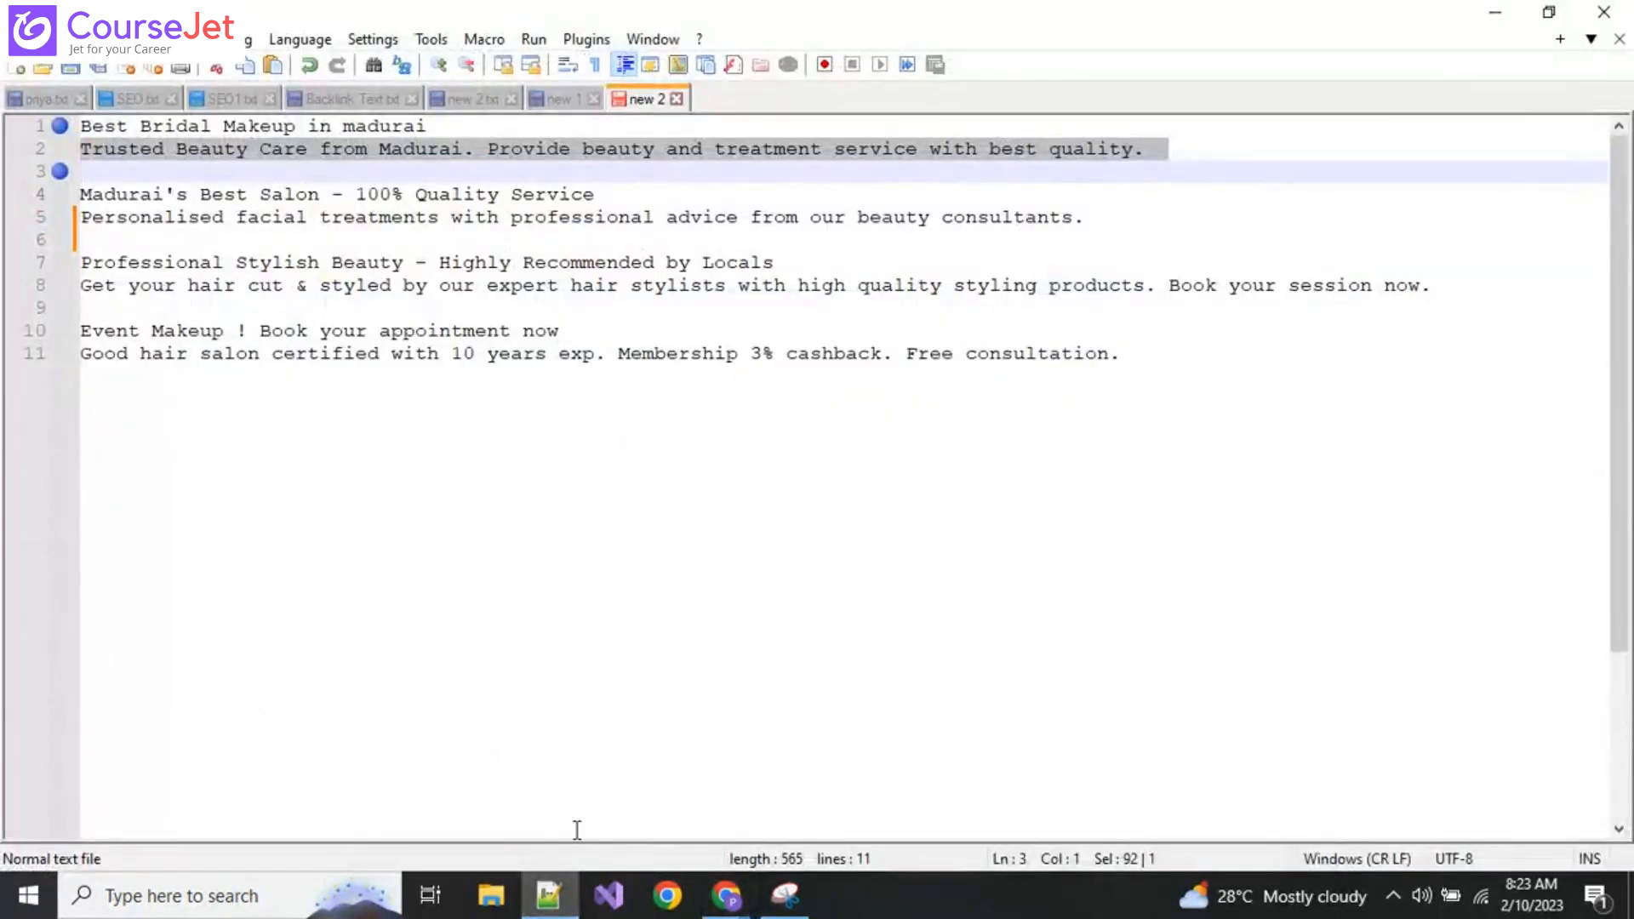
mouse_move(726, 896)
left_click(769, 814)
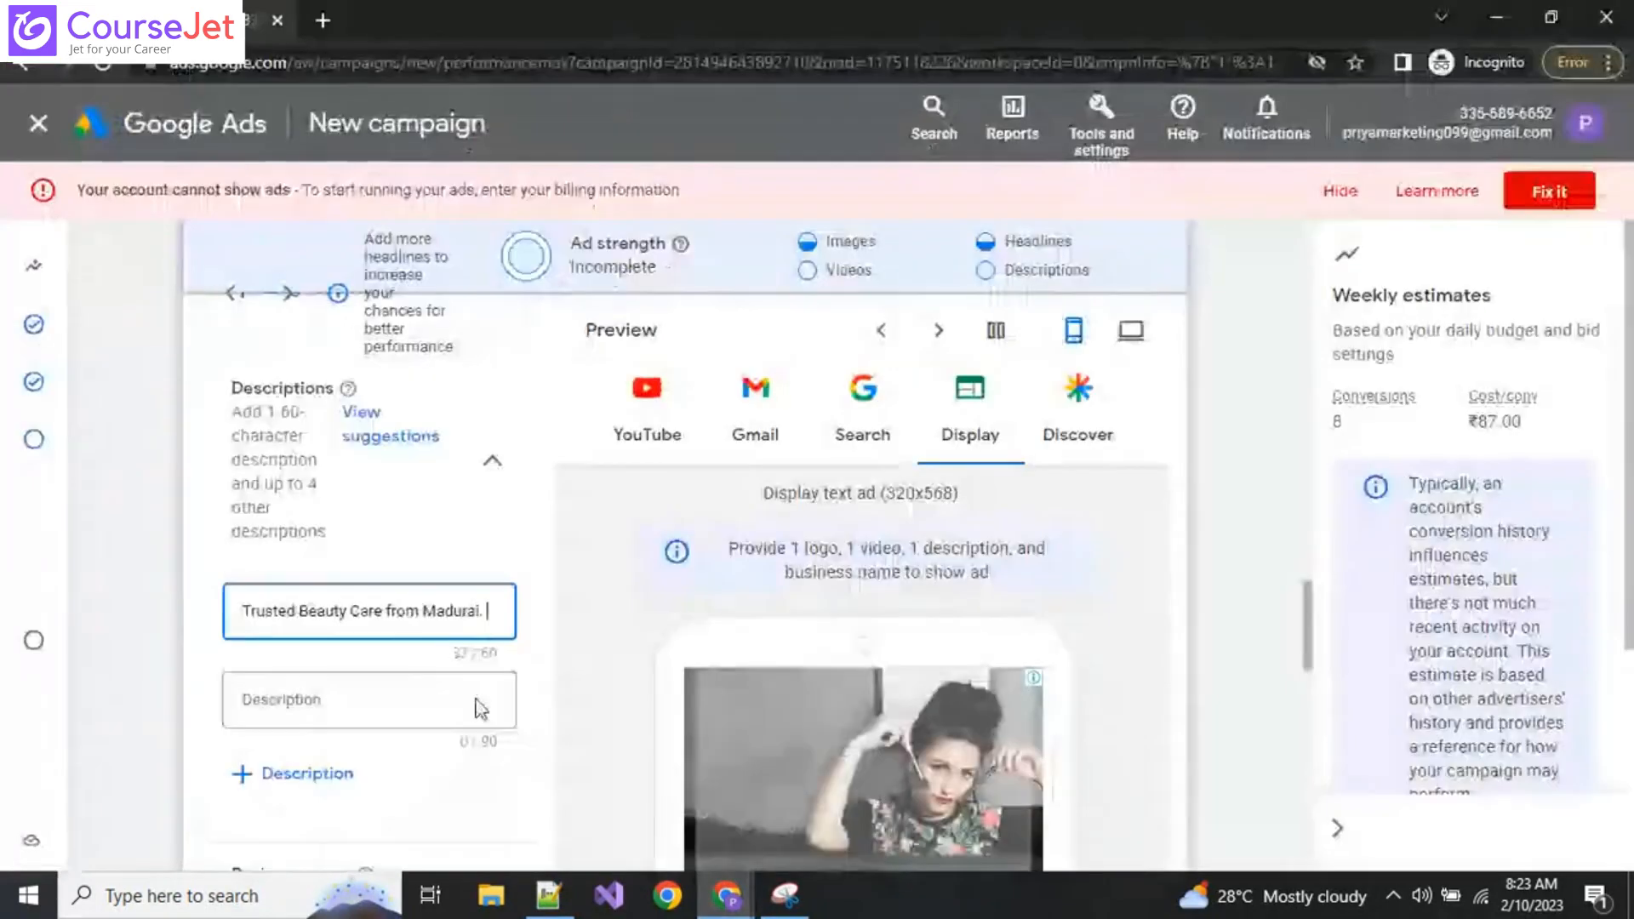
left_click(339, 704)
key("ctrl+v")
left_click(141, 764)
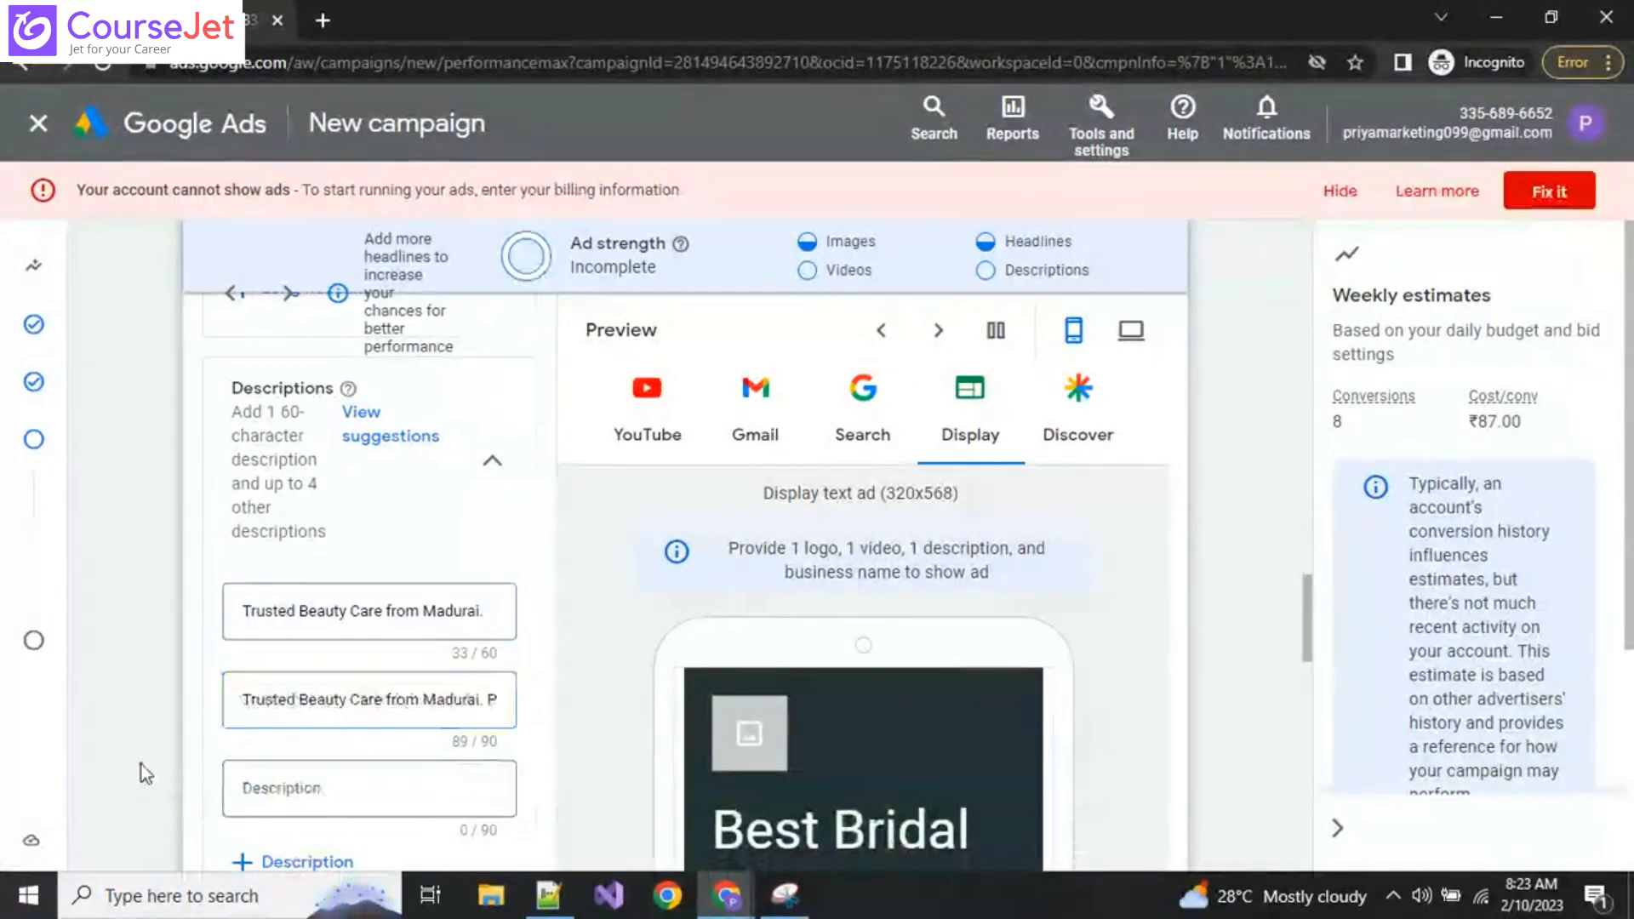
Step: Copy "Personalised facial treatments with professional advice from our beauty consultants." from the notes and enter it as the third description
left_click(549, 896)
mouse_move(22, 218)
left_mouse_down()
mouse_move(24, 203)
mouse_move(13, 242)
mouse_move(21, 223)
left_mouse_up()
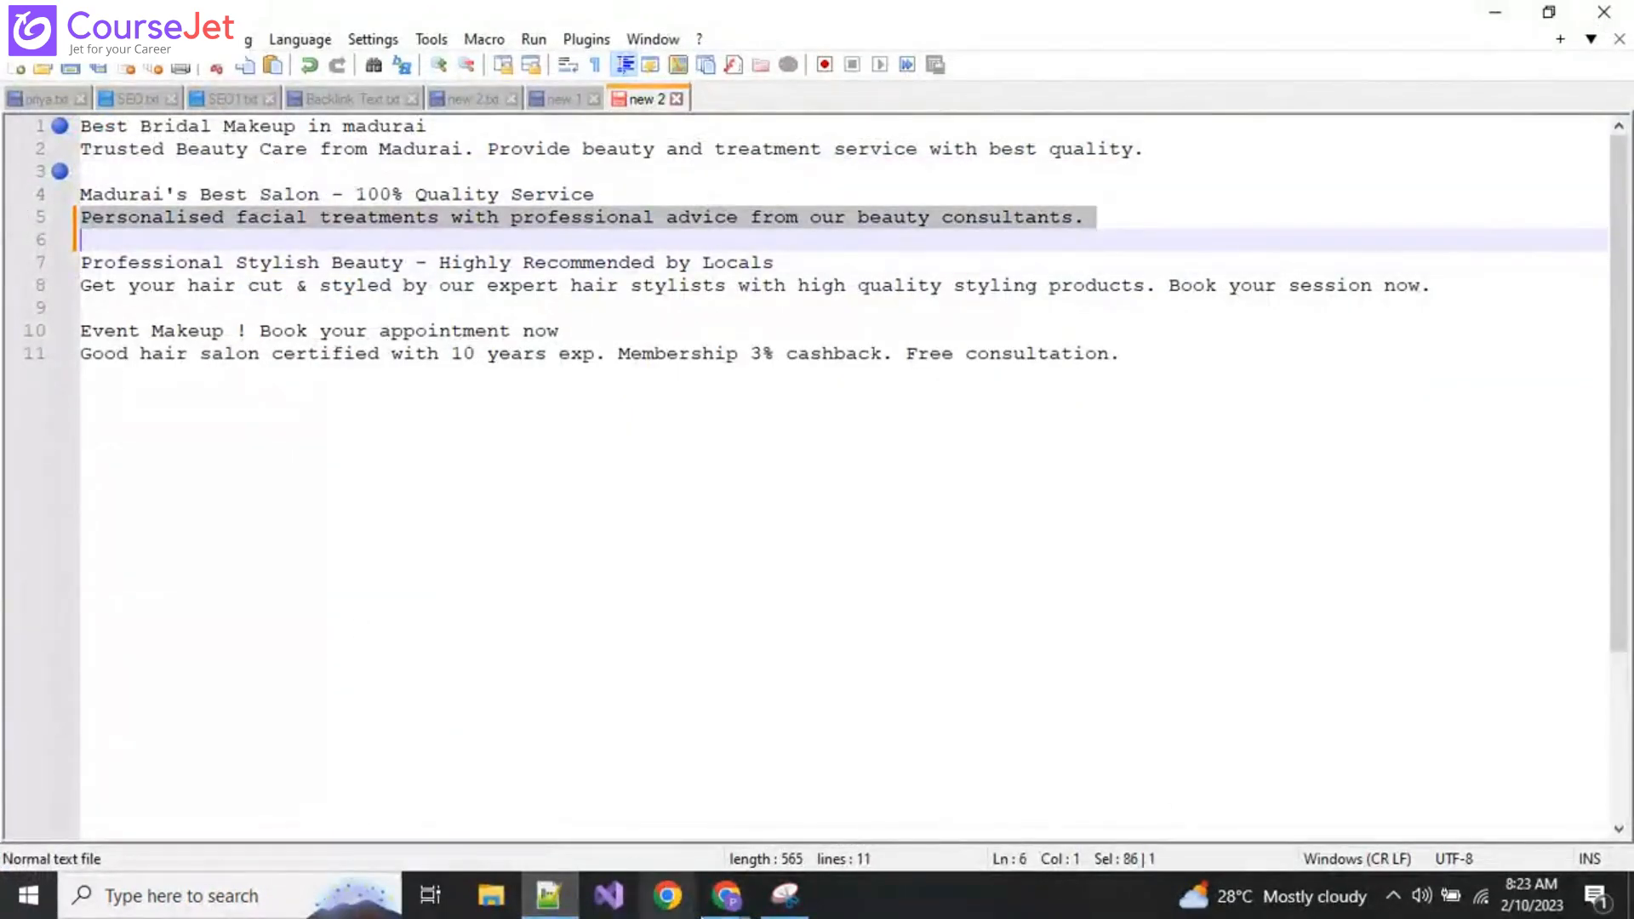
left_click(723, 792)
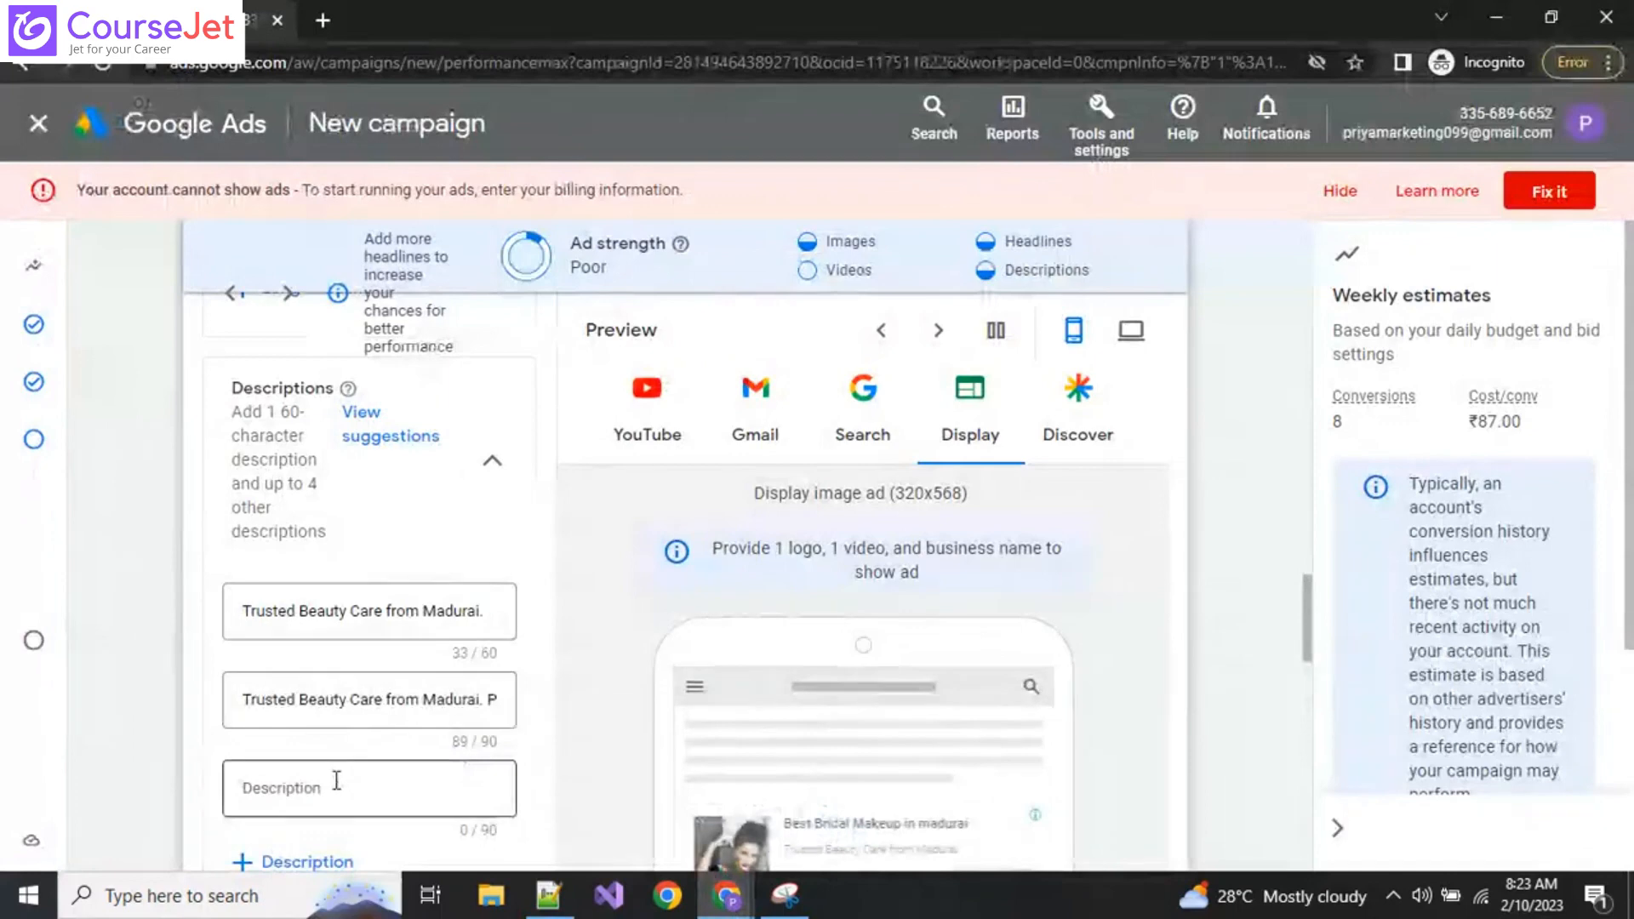
left_click(336, 781)
key("ctrl+v")
scroll(116, 770, "down", 1)
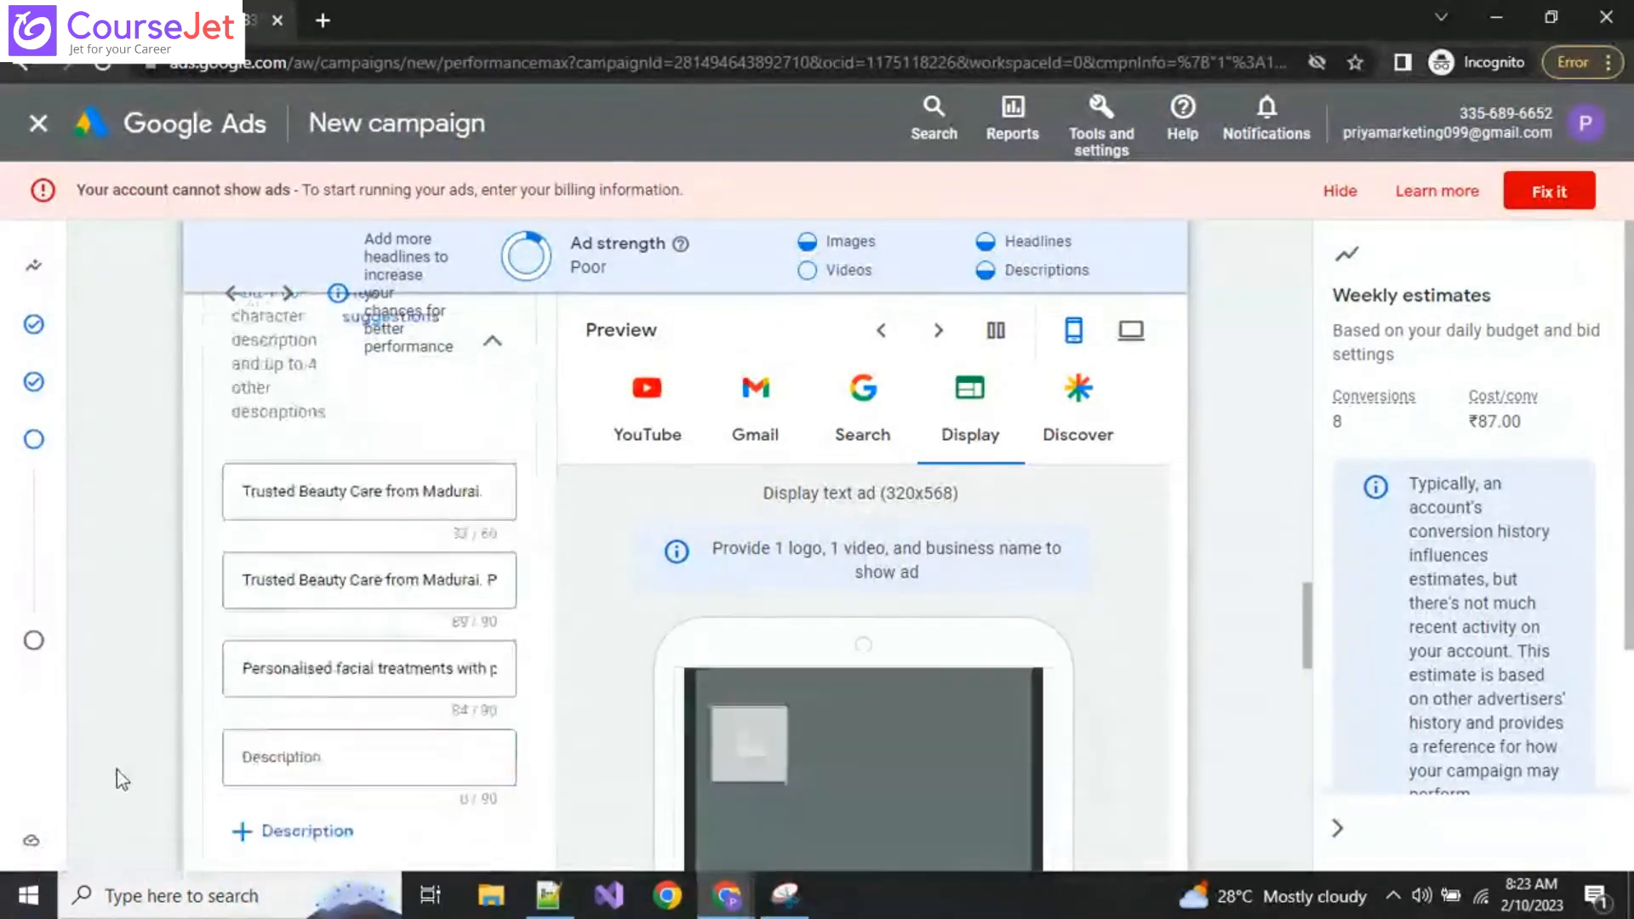
Step: Copy the whole "Get your hair cut & styled by our expert hair stylists" line from the notes and enter it as the fourth description
left_click(549, 895)
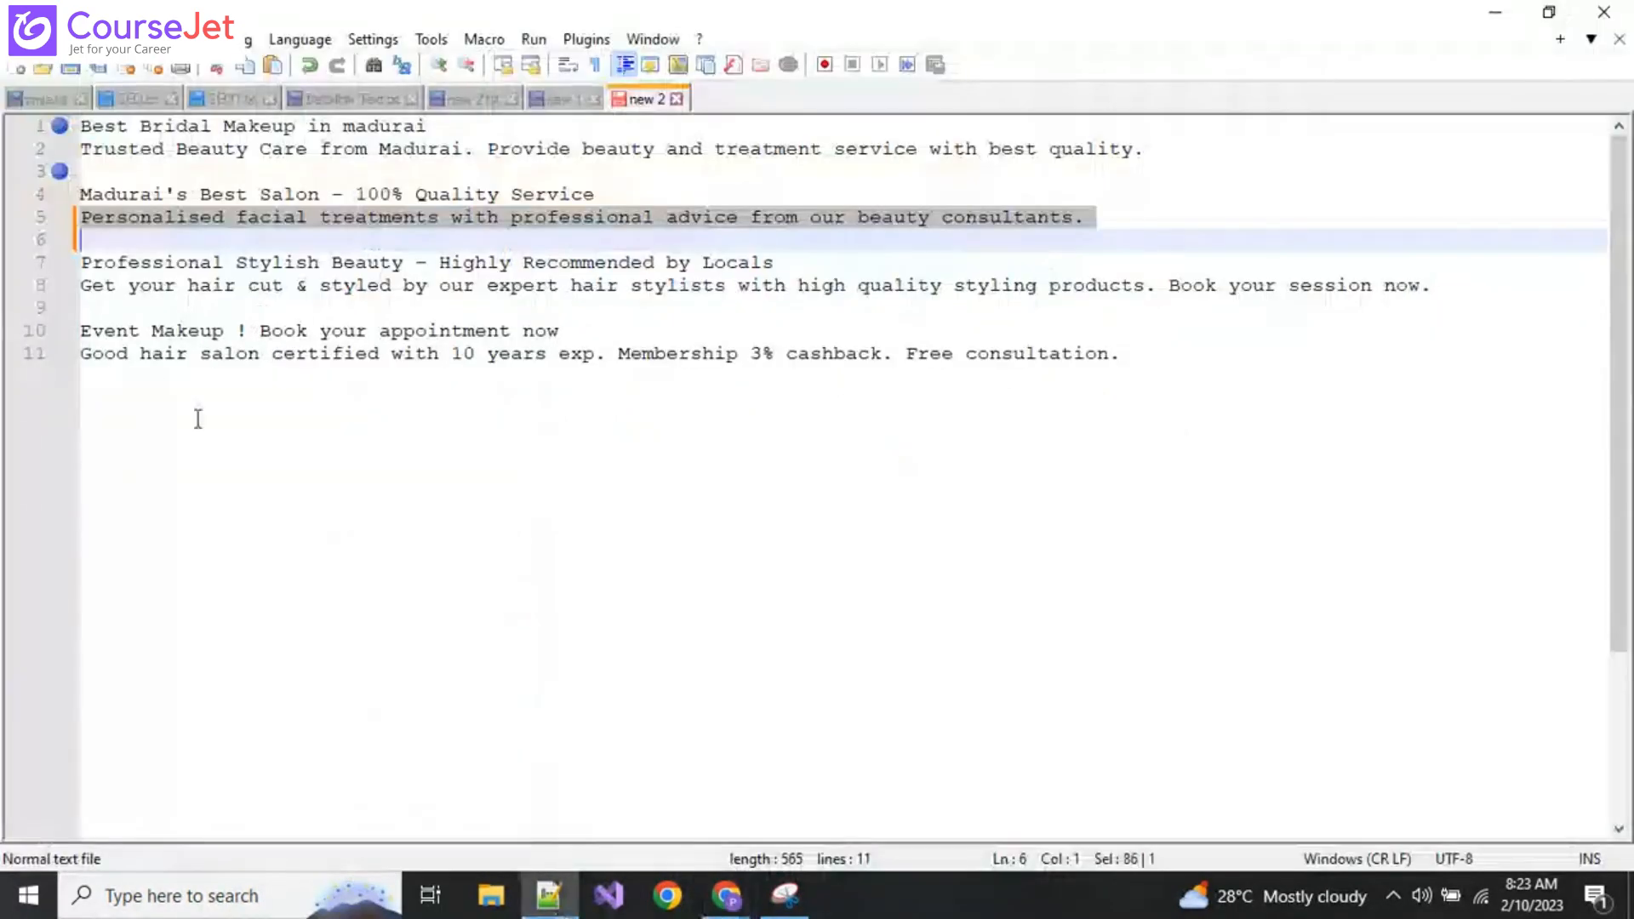
left_click(40, 287)
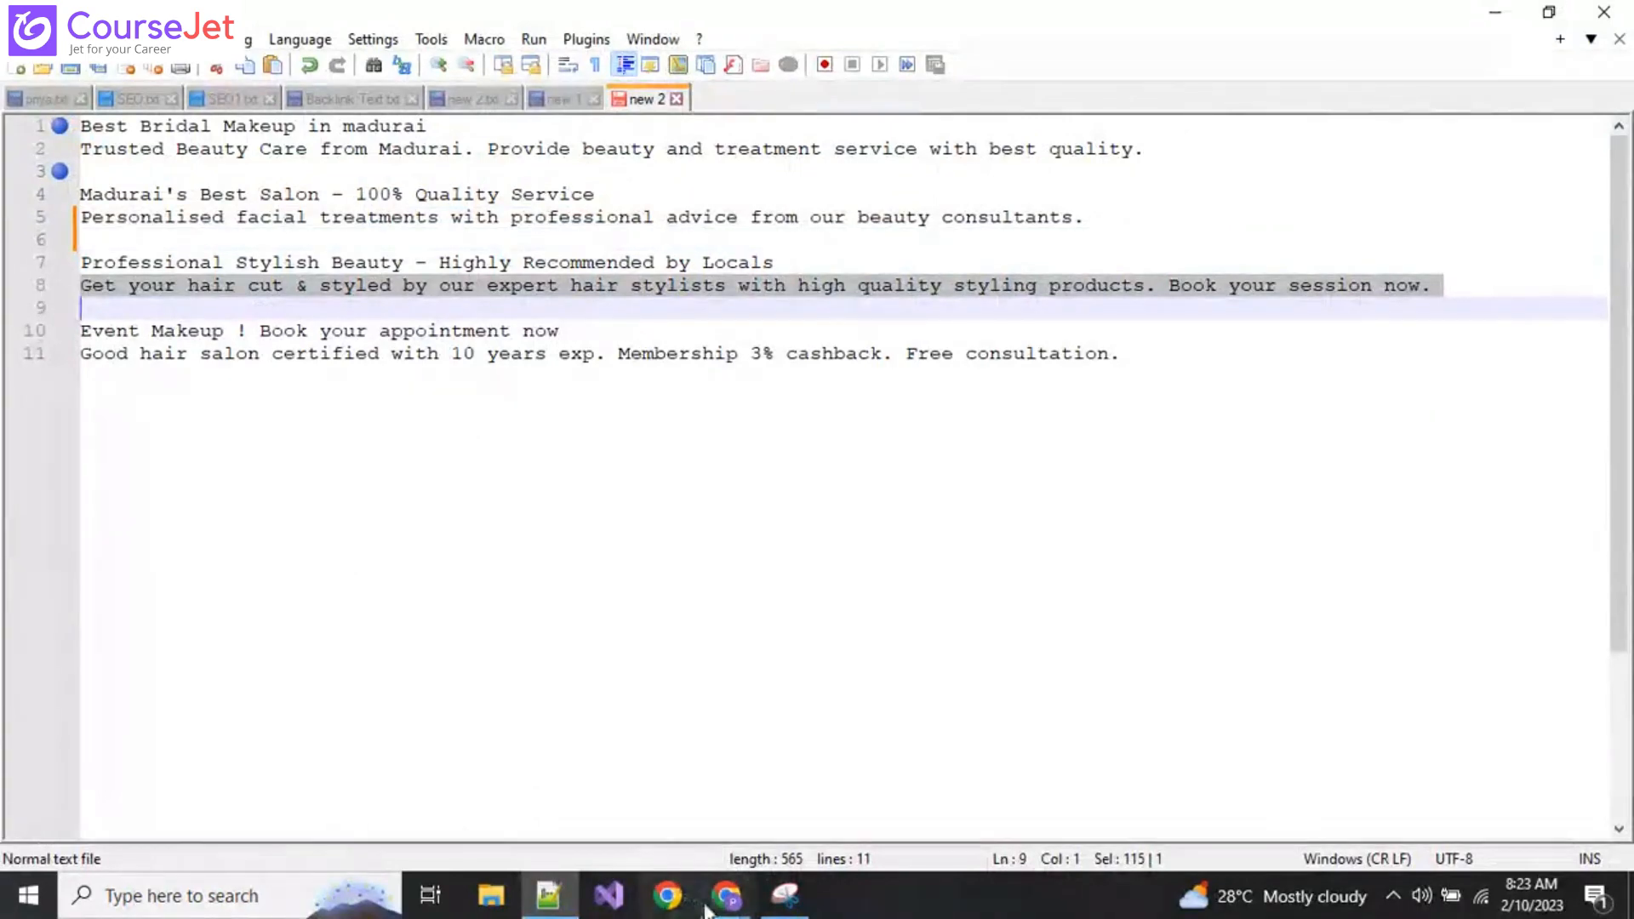
mouse_move(723, 900)
left_click(673, 779)
left_click(329, 756)
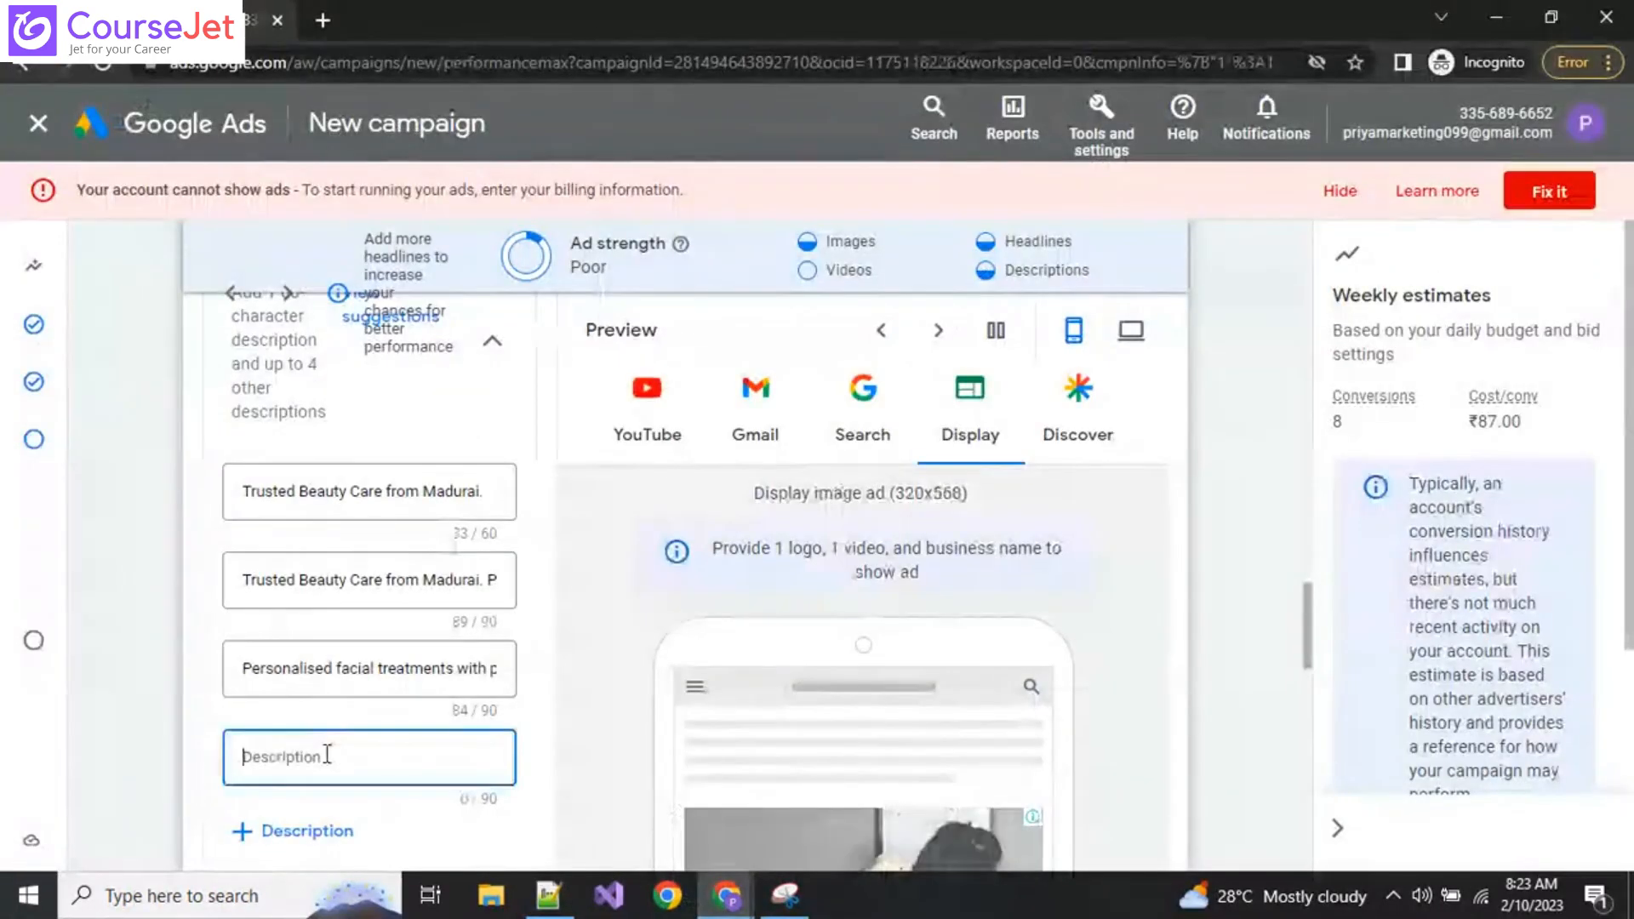
key("ctrl+v")
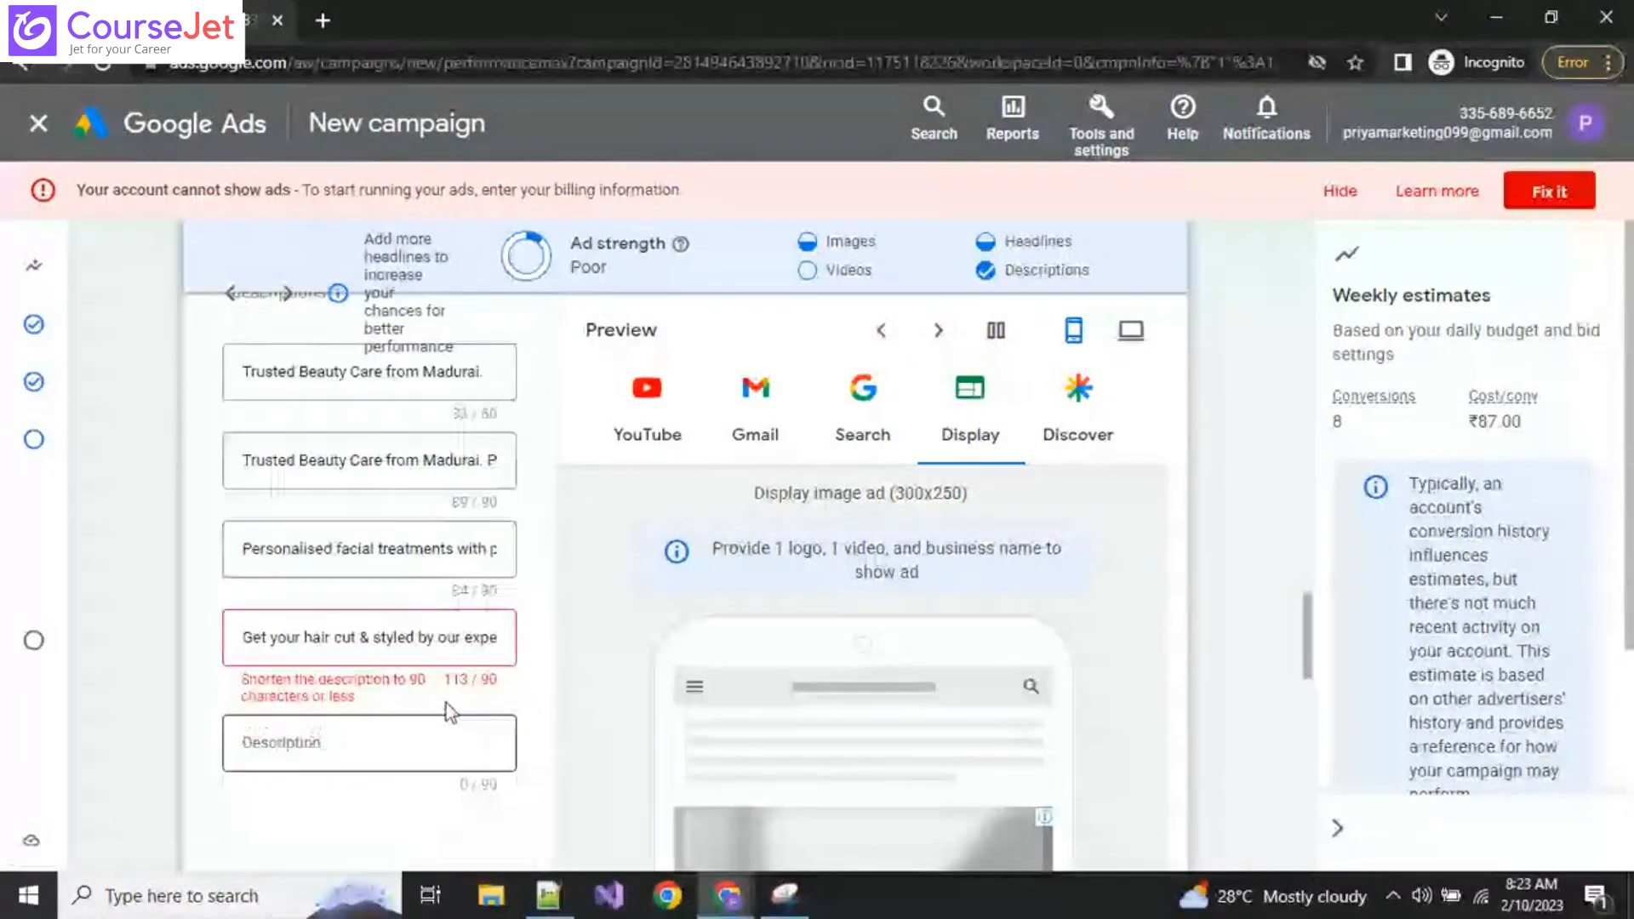
Step: Shorten the fourth description by deleting its final sentence "Book your session now."
left_click(483, 639)
key("Right")
key("Right")
key("Right")
key("Right")
key("Right")
key("Right")
key("Right")
key("Right")
key("Right")
key("Right")
key("Right")
key("Right")
key("Right")
key("Right")
key("Right")
key("Right")
key("Right")
key("Right")
key("Right")
key("Right")
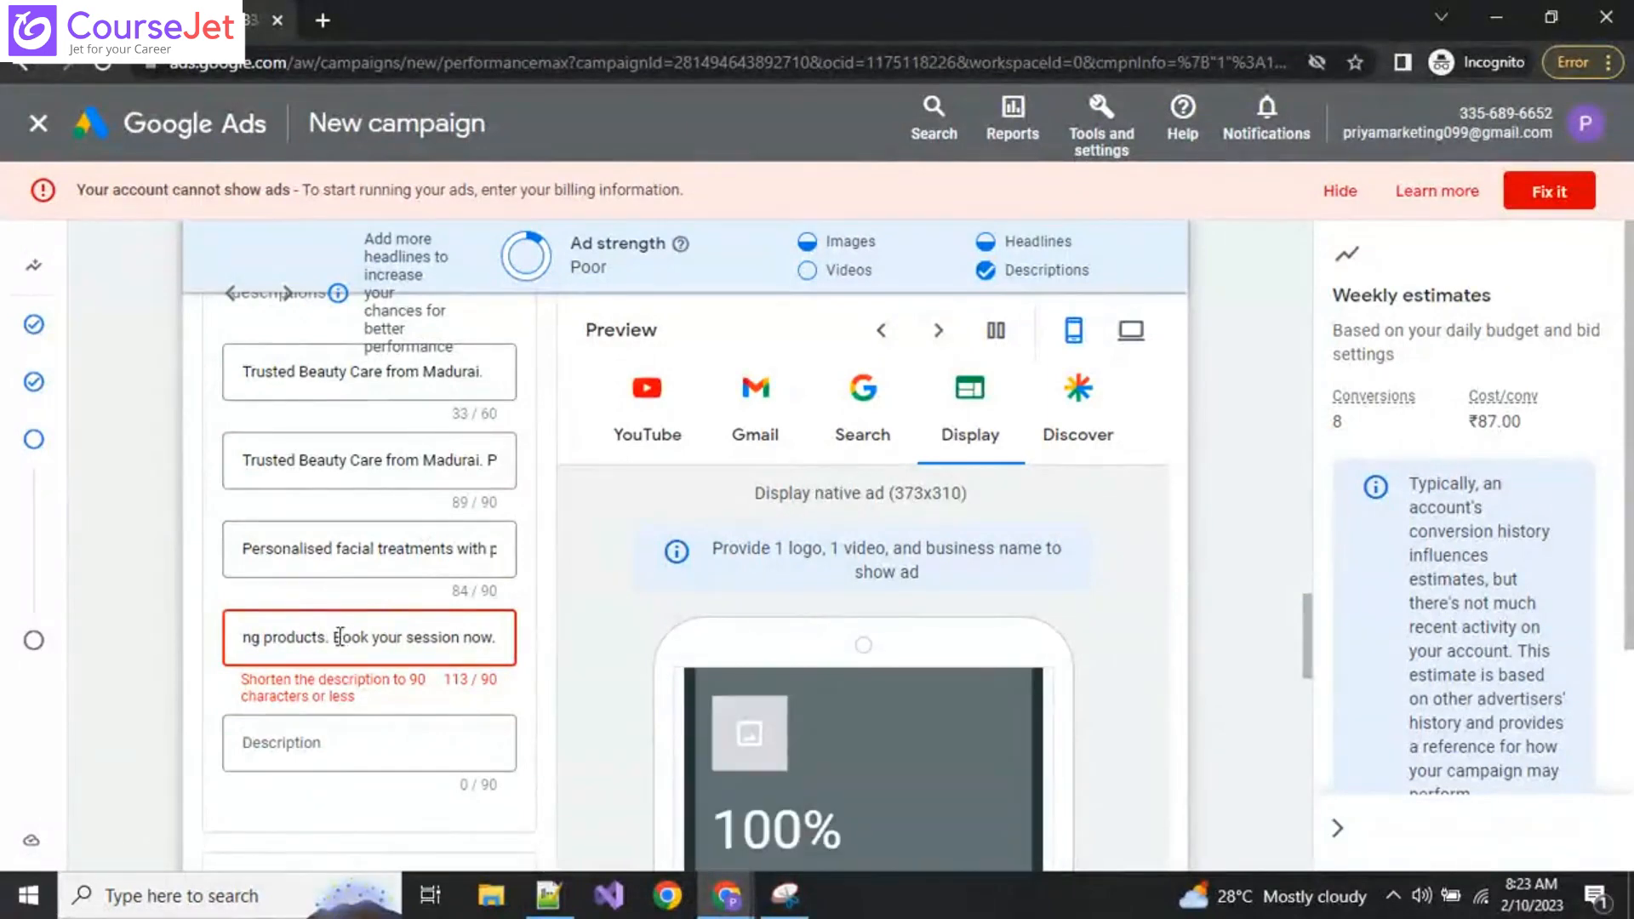
left_click_drag(334, 637, 423, 634)
key("BackSpace")
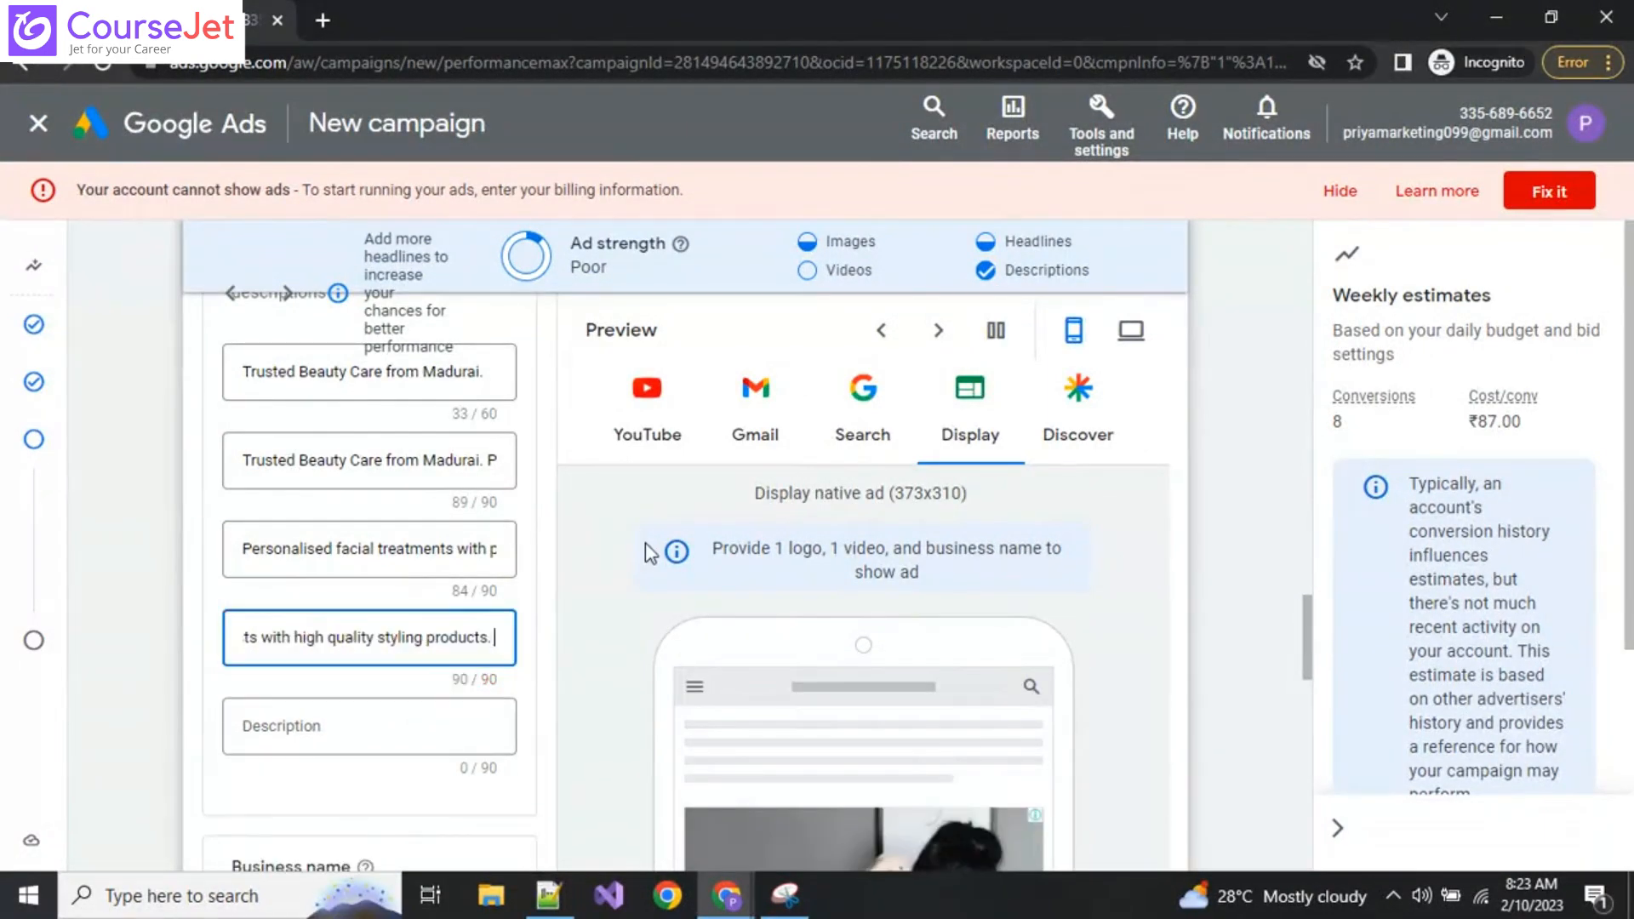
Step: Set the business name to "Charmyway beauty parlour", copying the "charmyway" part from the website's address
scroll(306, 681, "down", 4)
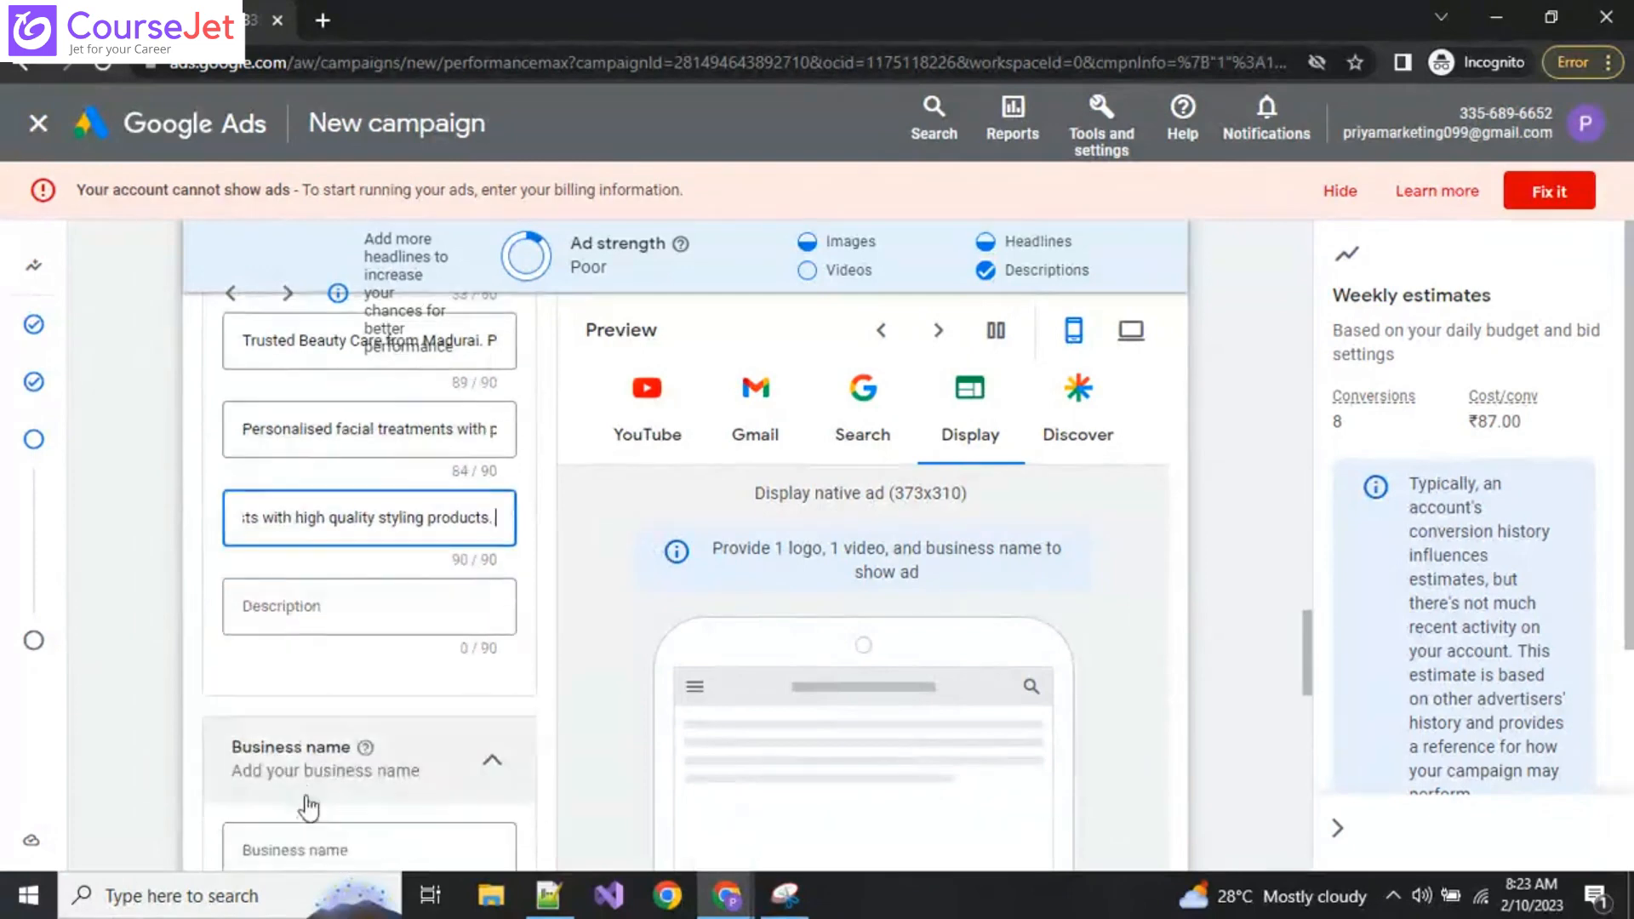
left_click(291, 625)
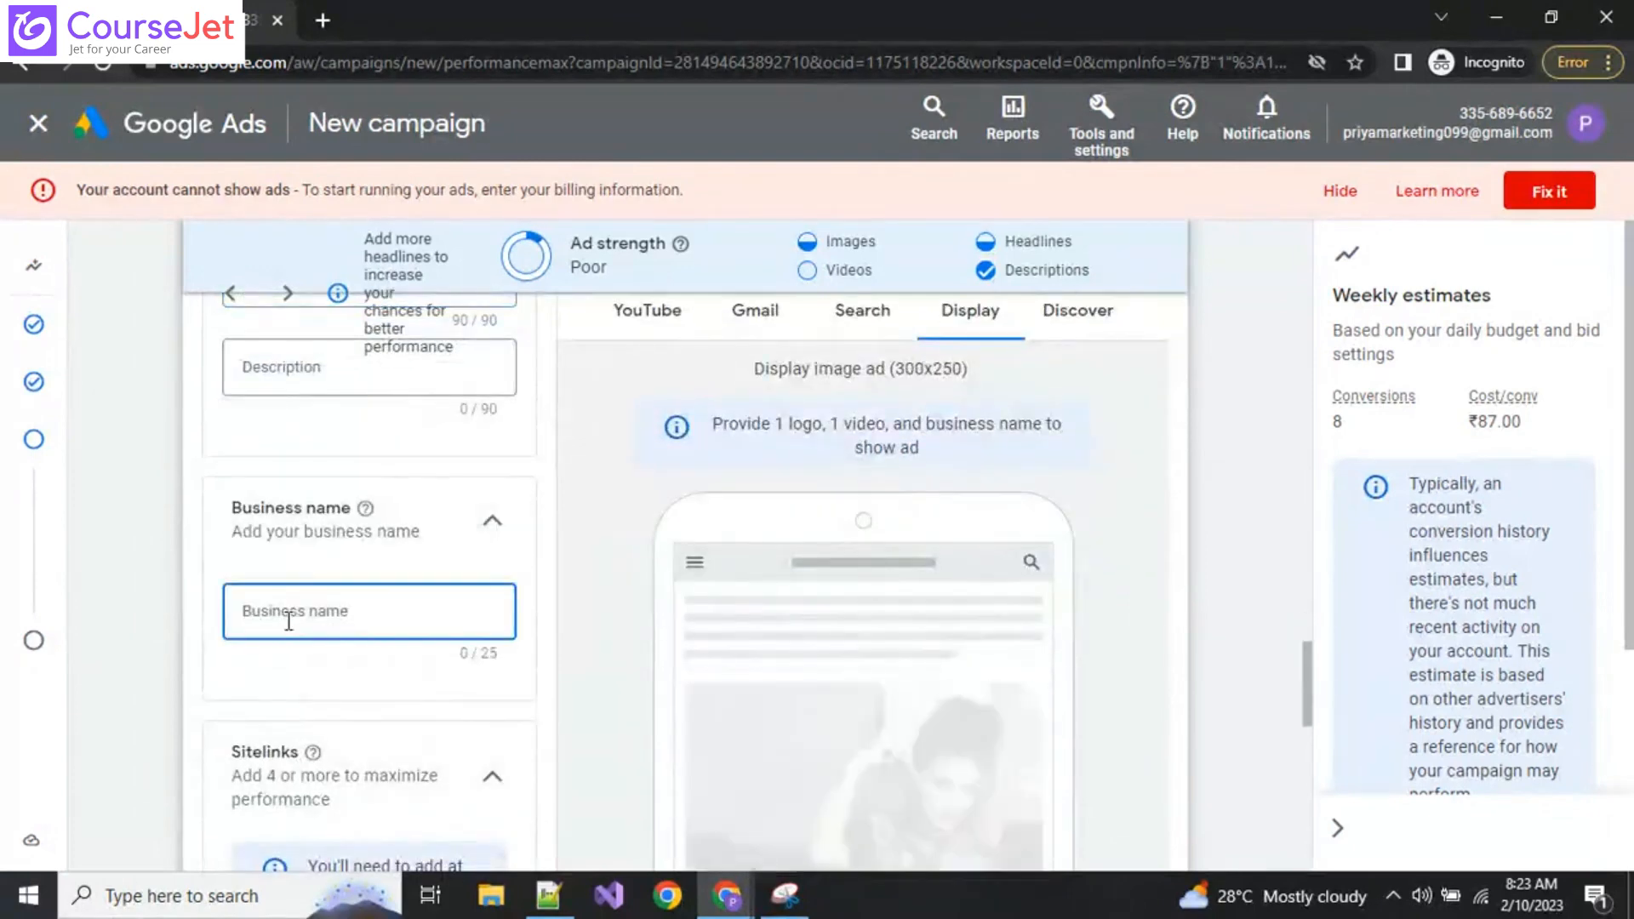
type("Char")
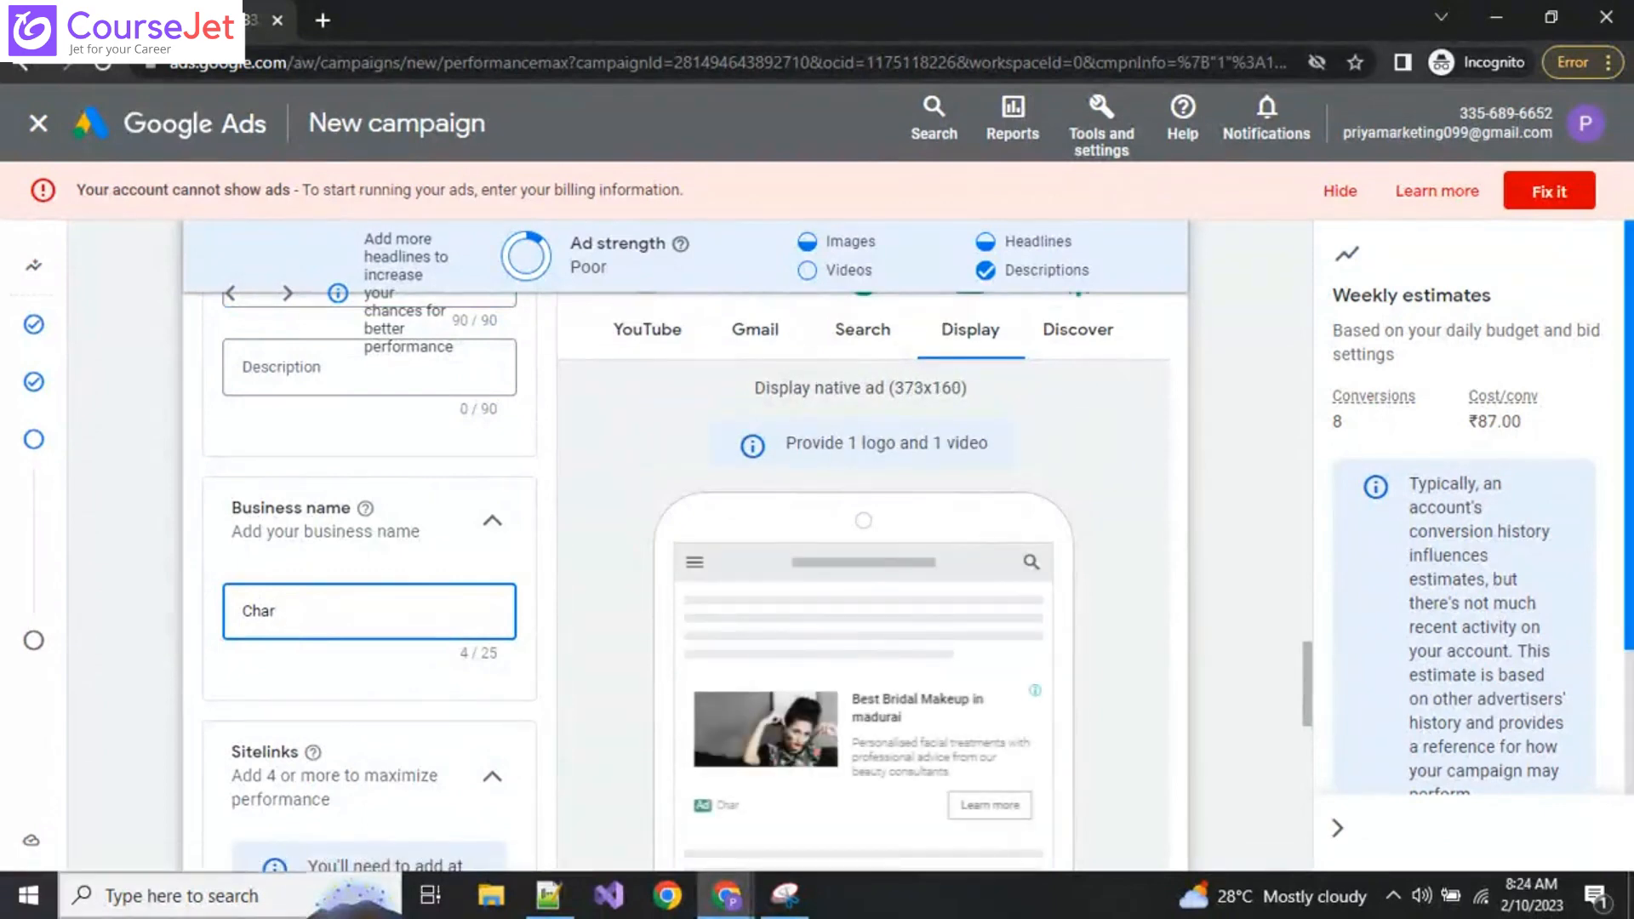
left_click(726, 895)
left_click(552, 815)
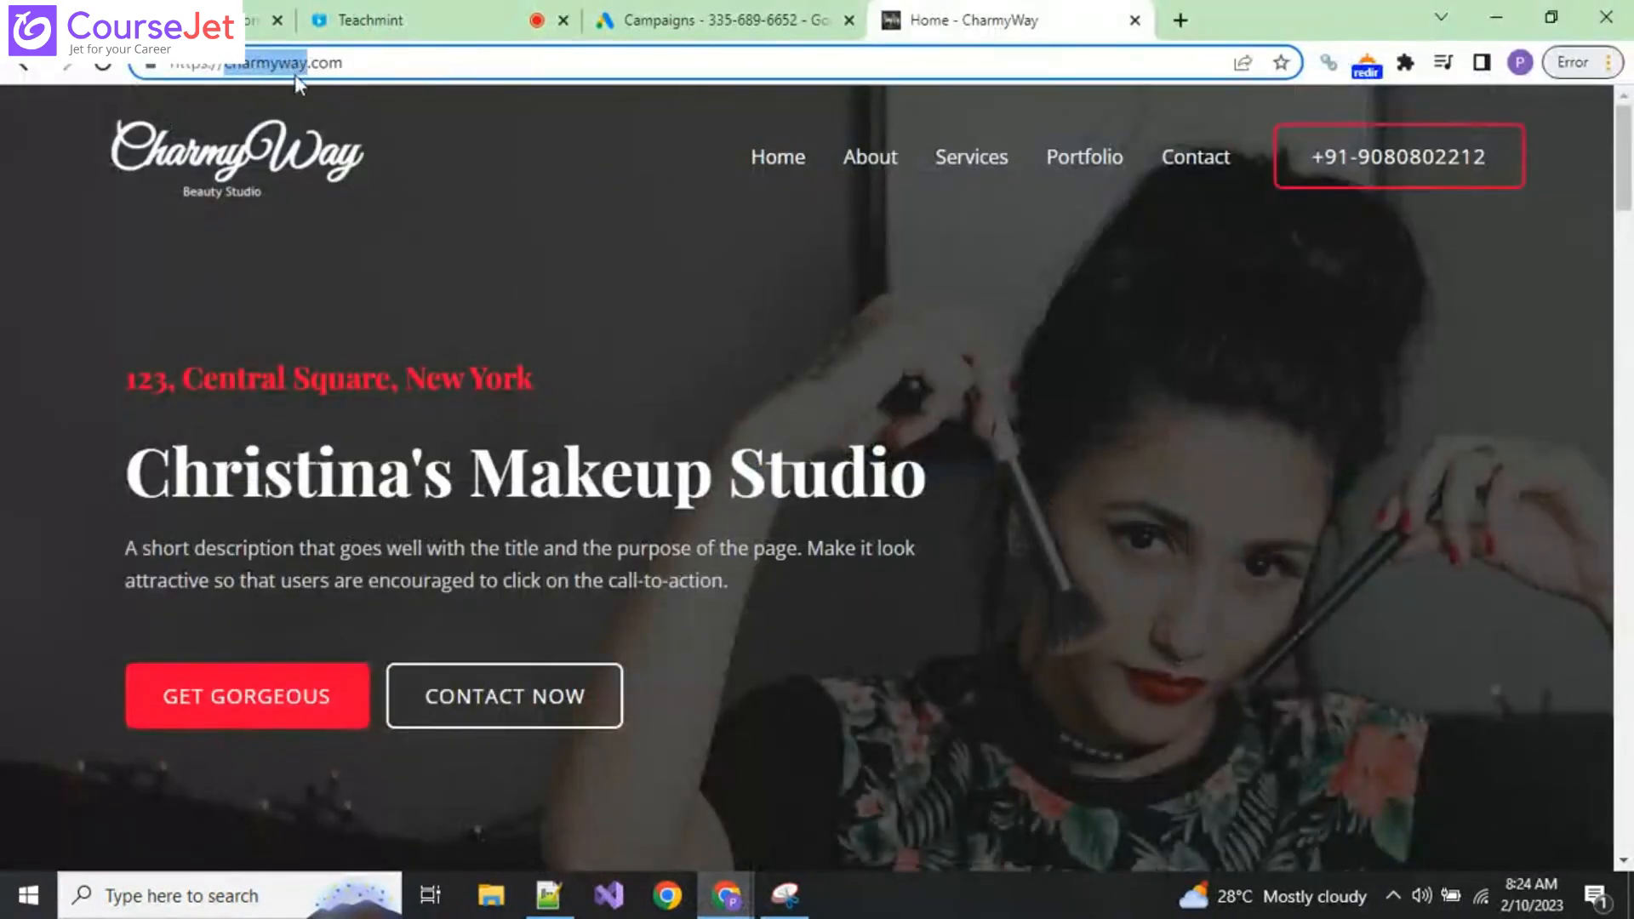
left_click(726, 895)
left_click(753, 804)
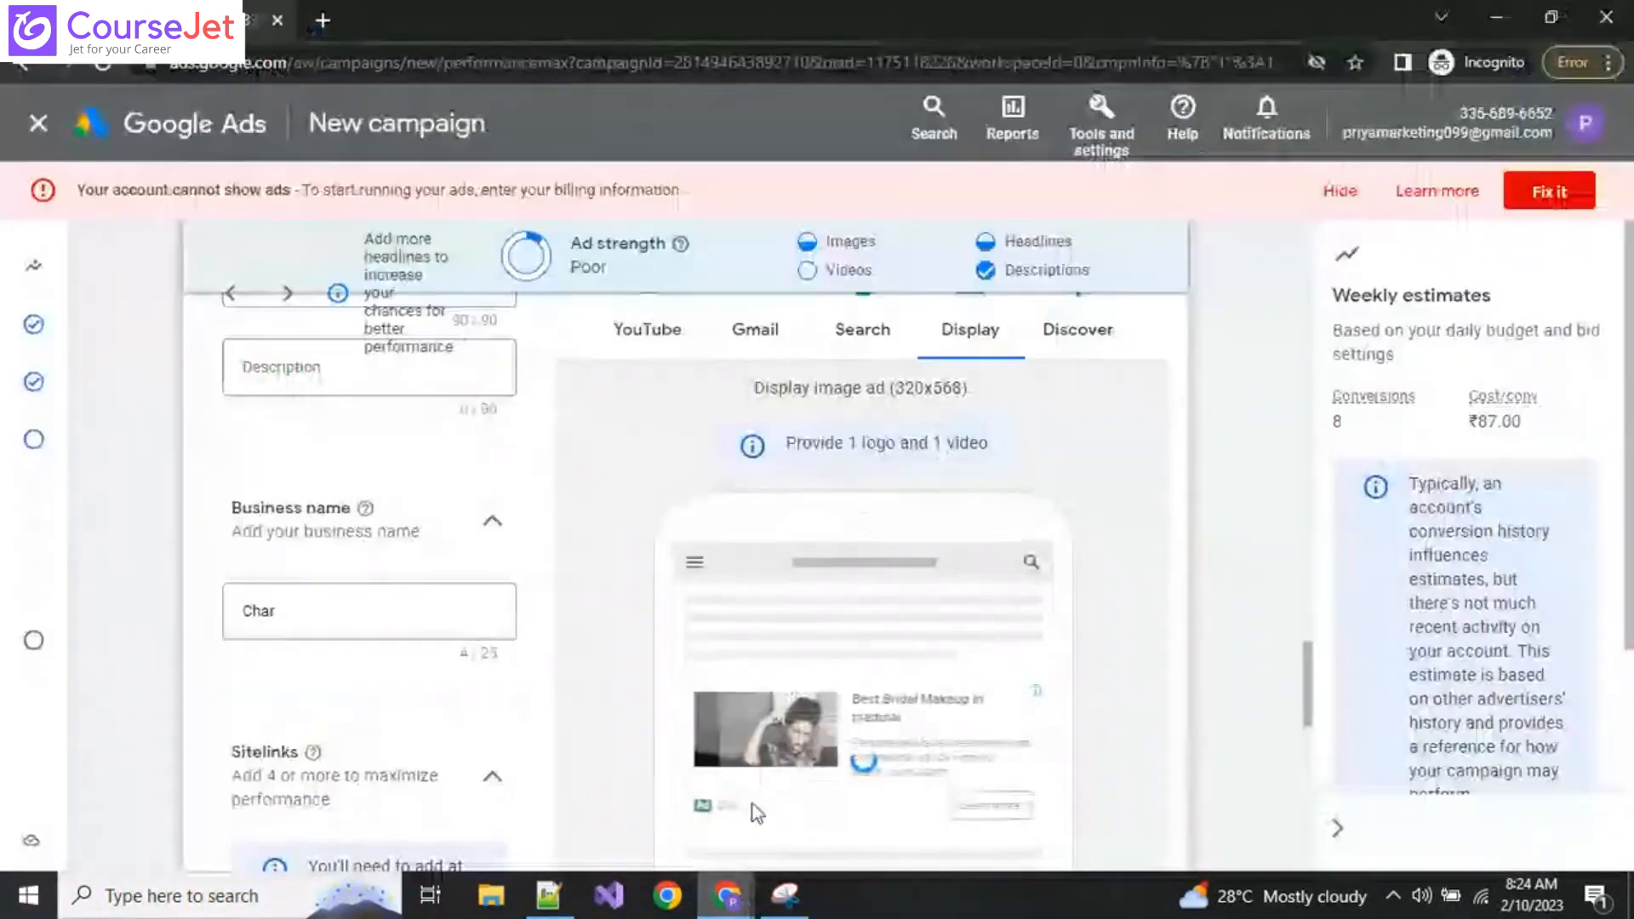
double_click(305, 610)
type("charmyway")
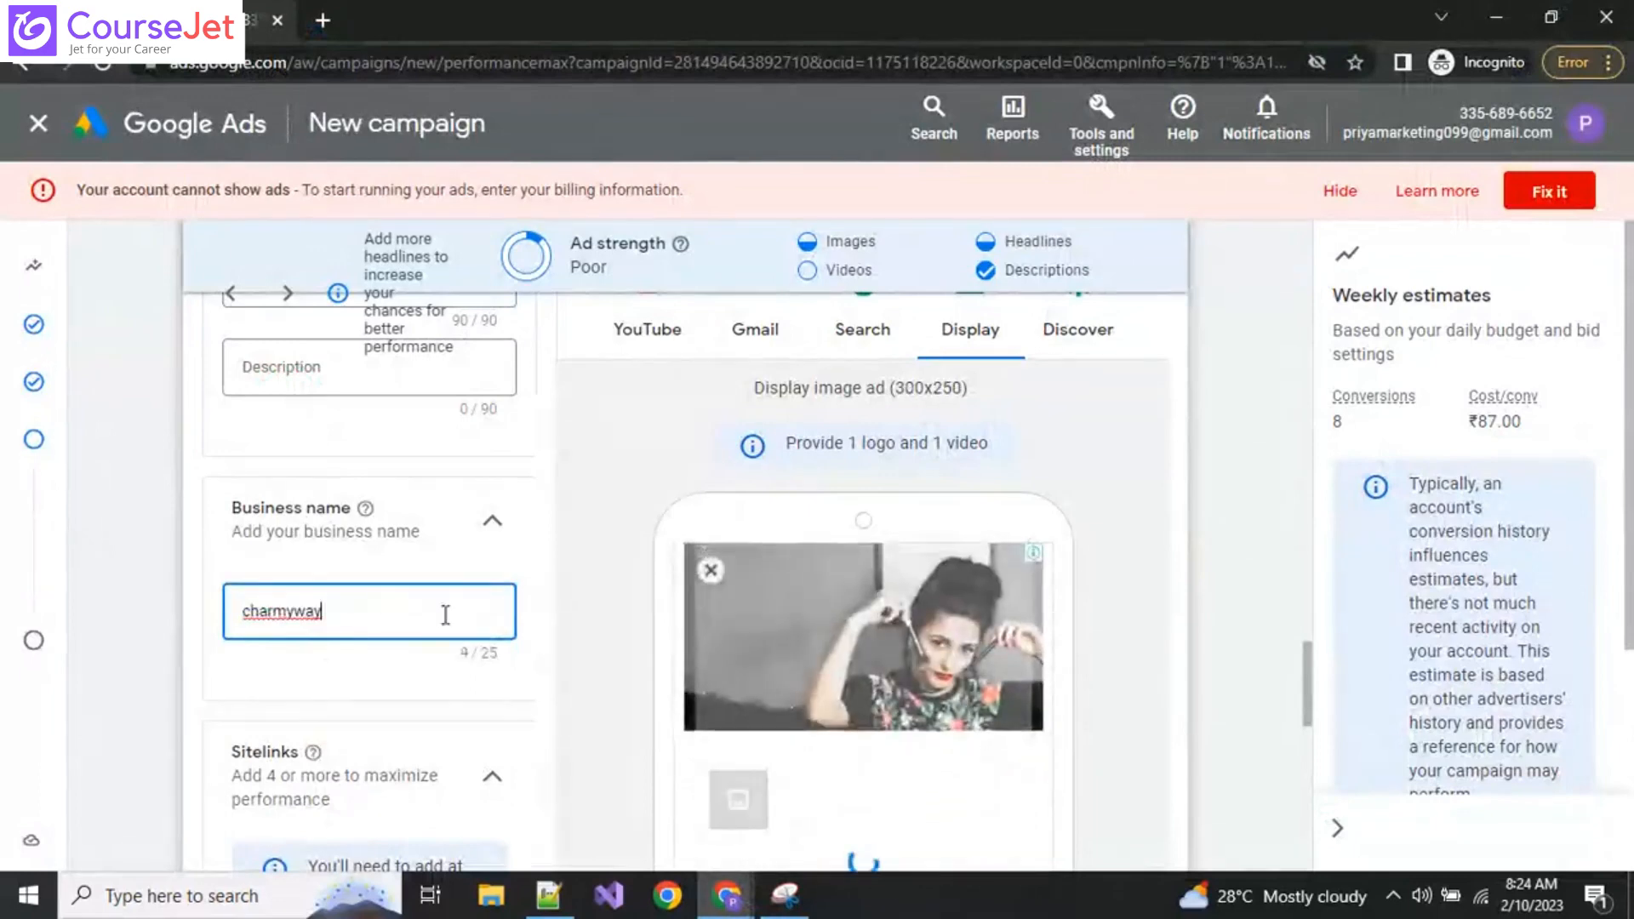
type(" beau")
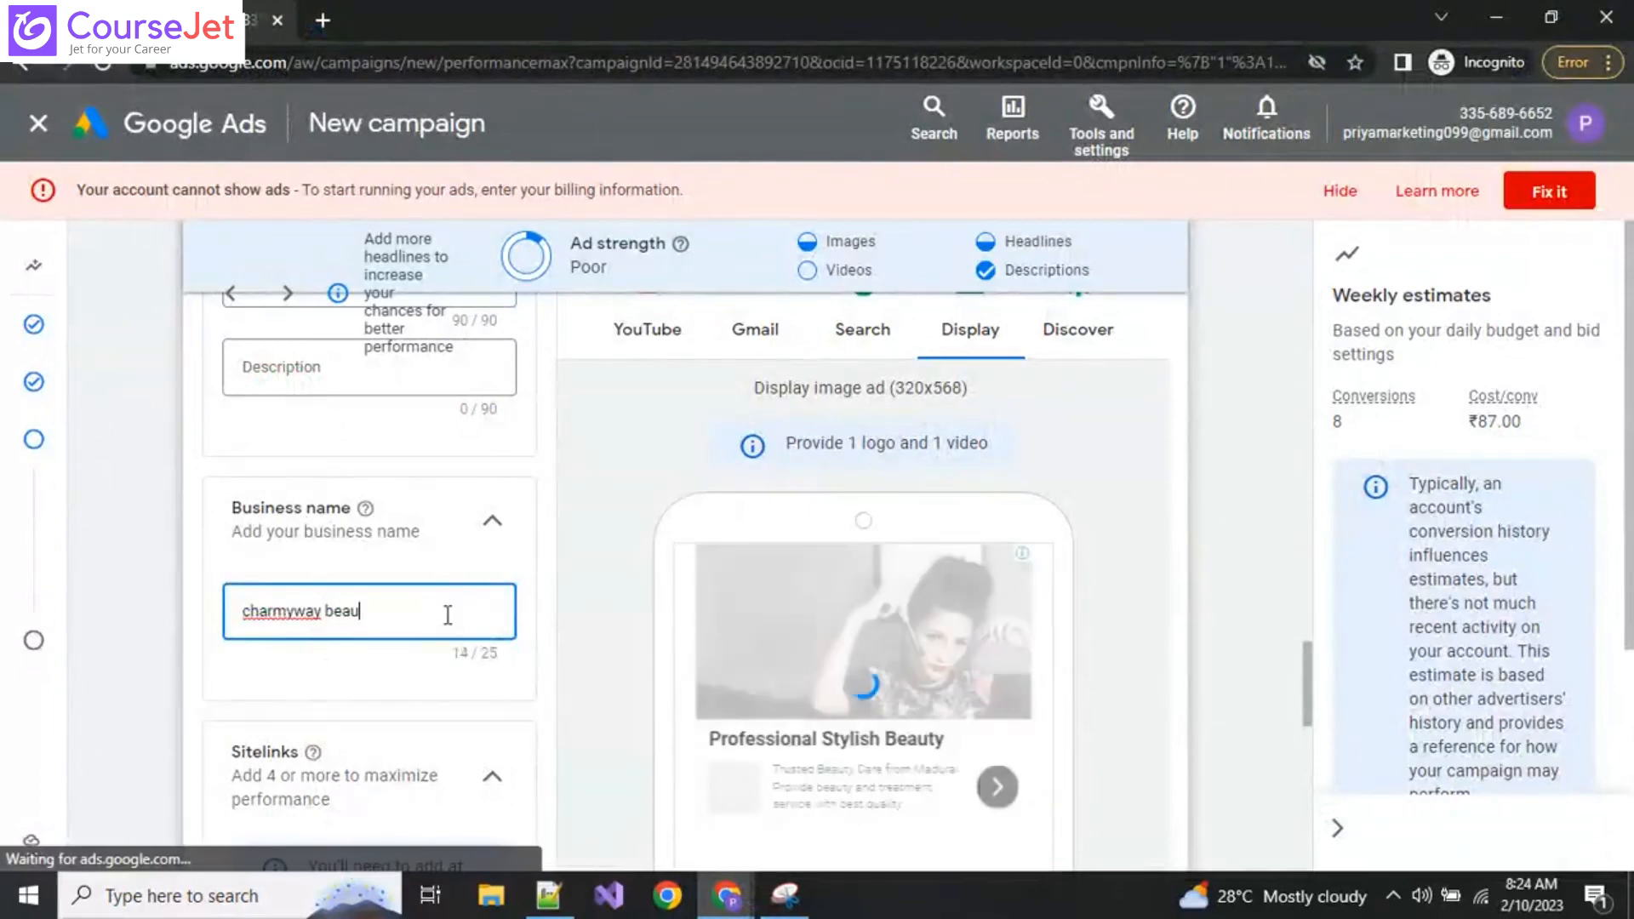
type("ty parlour")
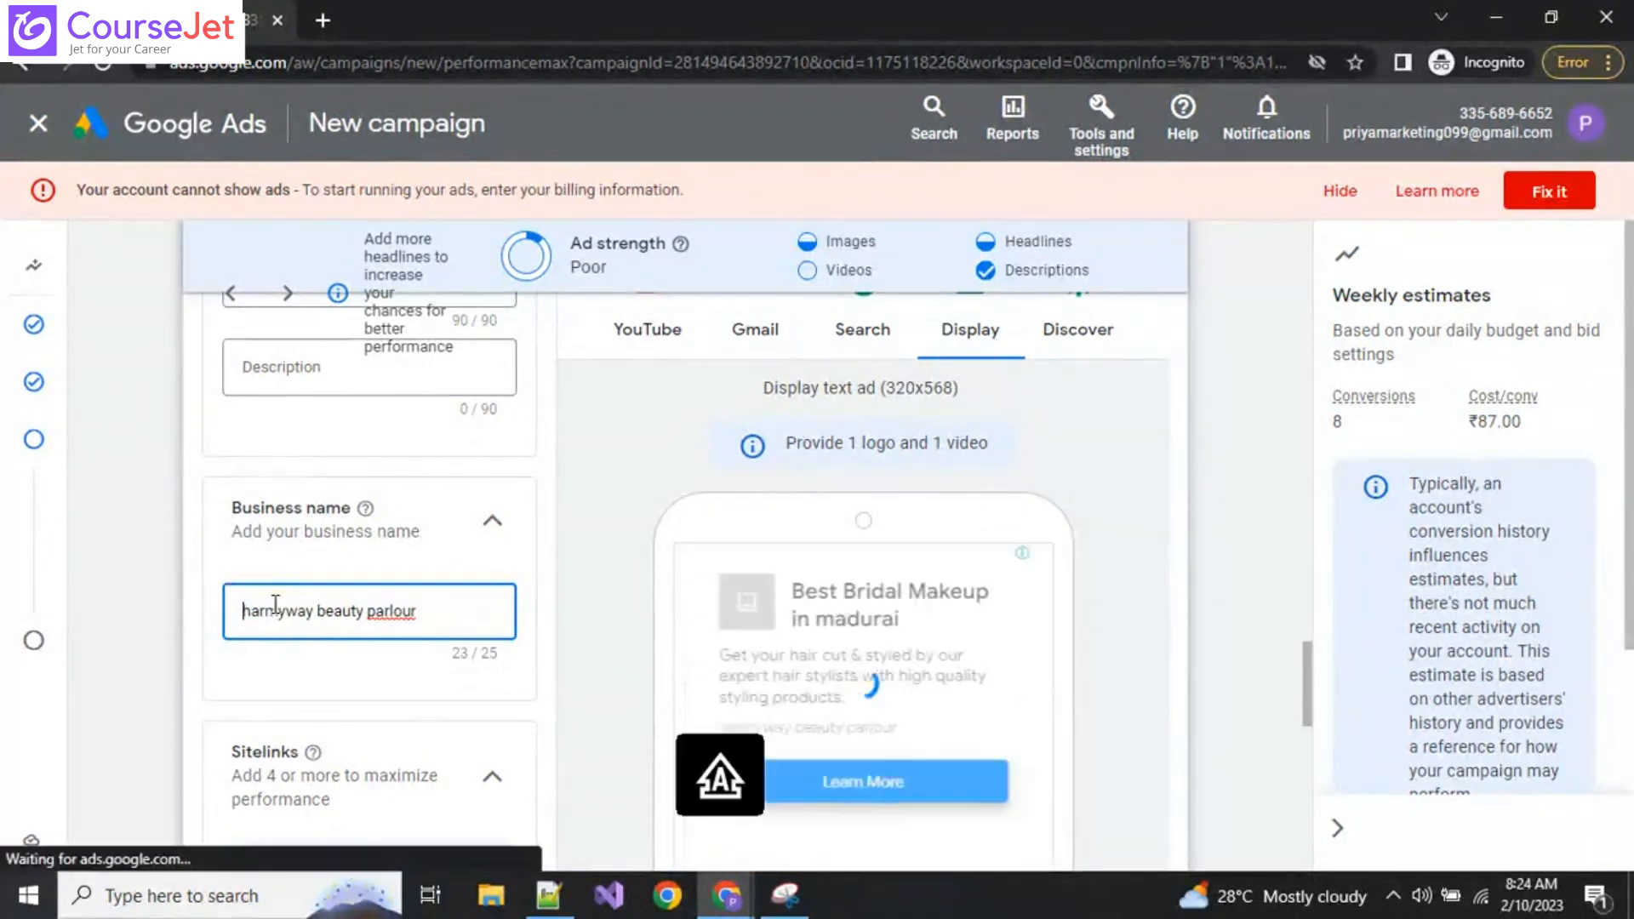
type("C")
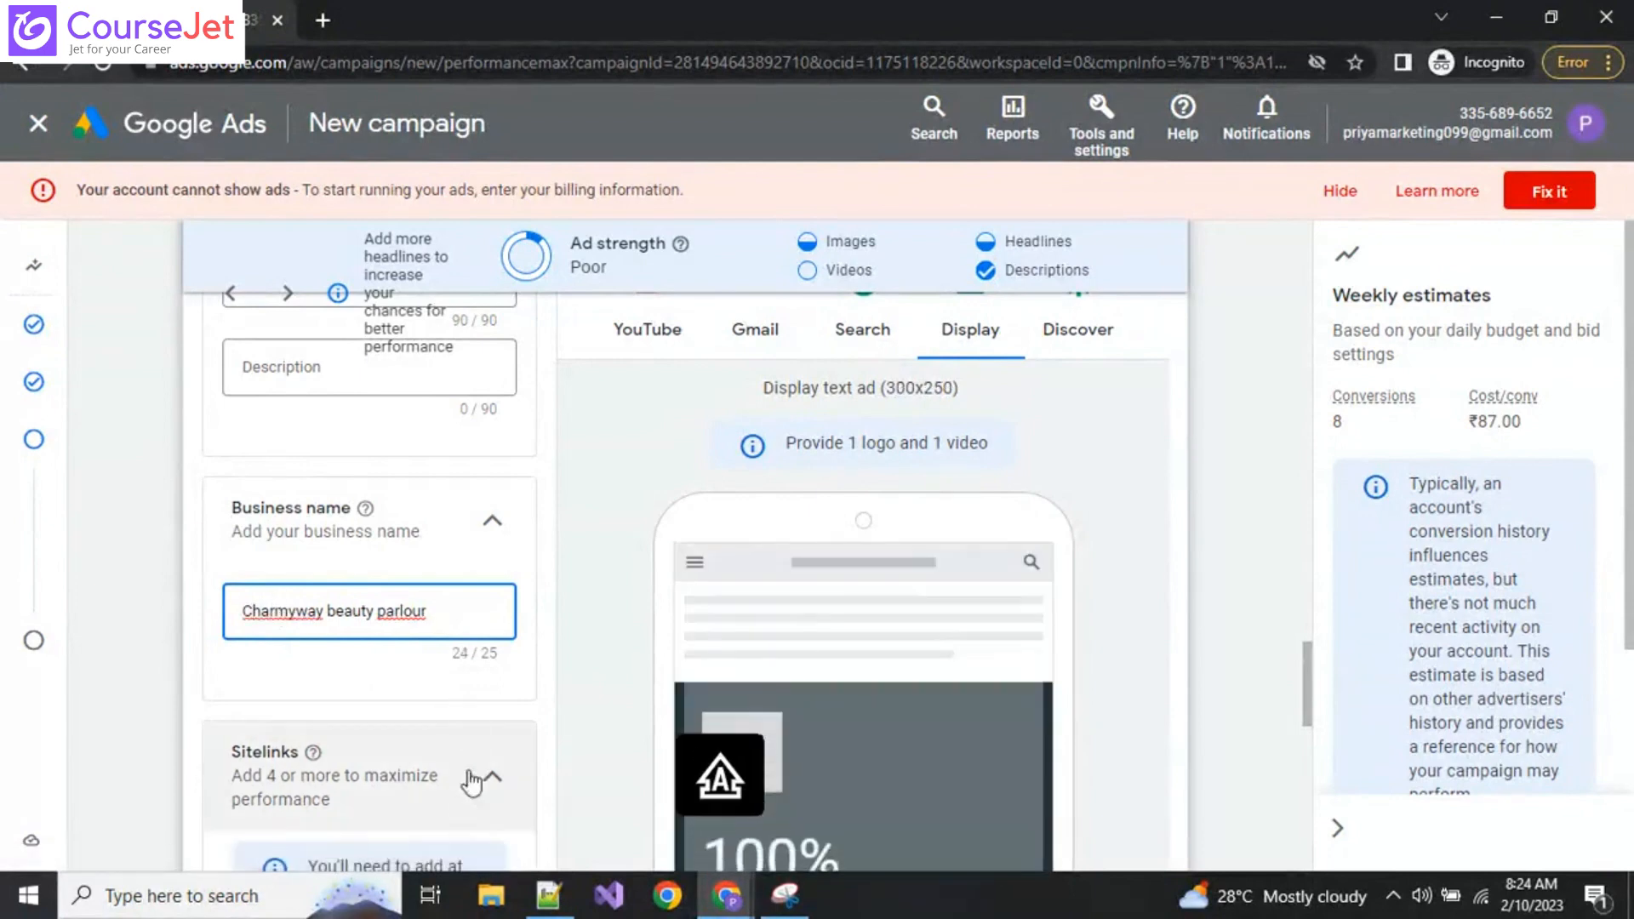
left_click(444, 688)
Step: Add all of the account's existing sitelink assets to the campaign and apply the selection
scroll(355, 685, "down", 1)
scroll(355, 685, "down", 2)
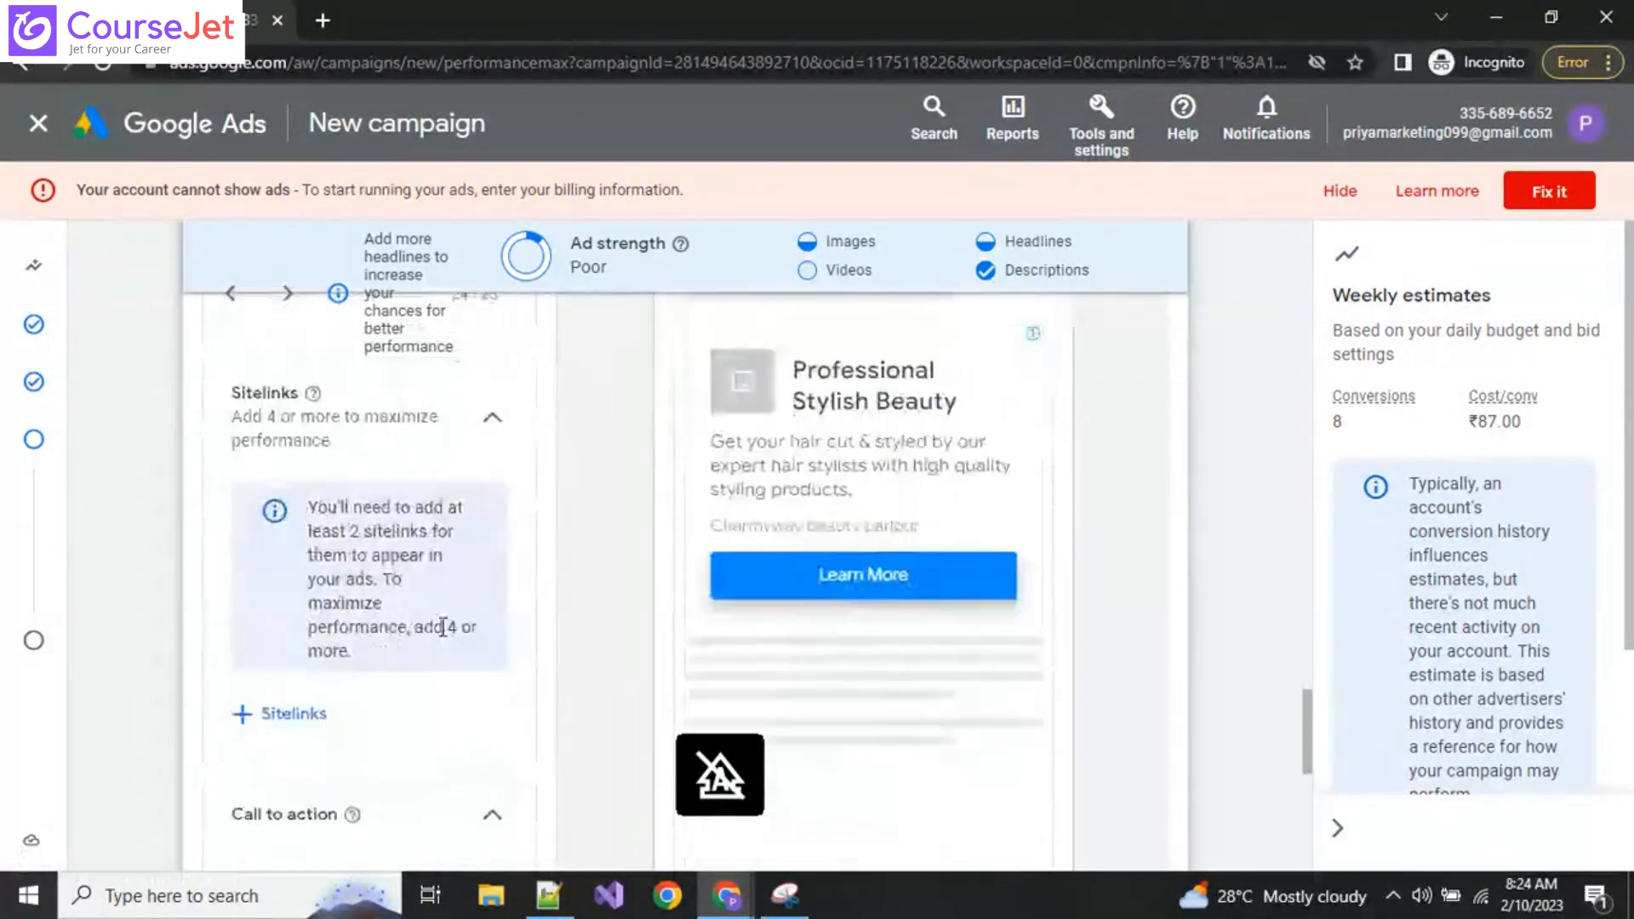
left_click(290, 715)
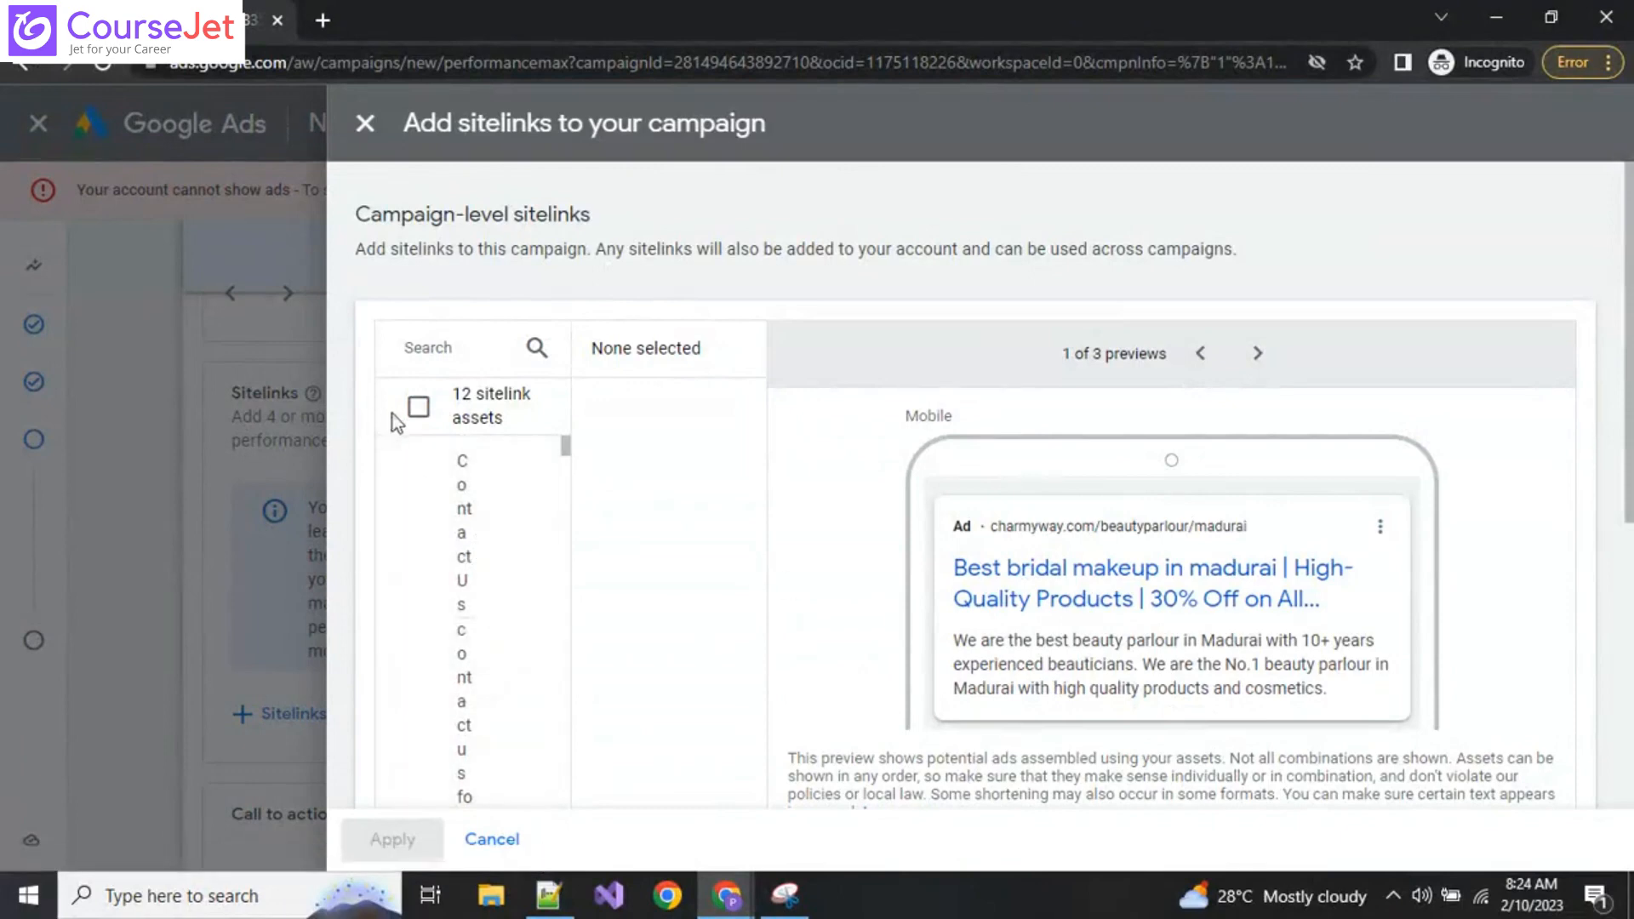
left_click(418, 406)
scroll(502, 657, "down", 3)
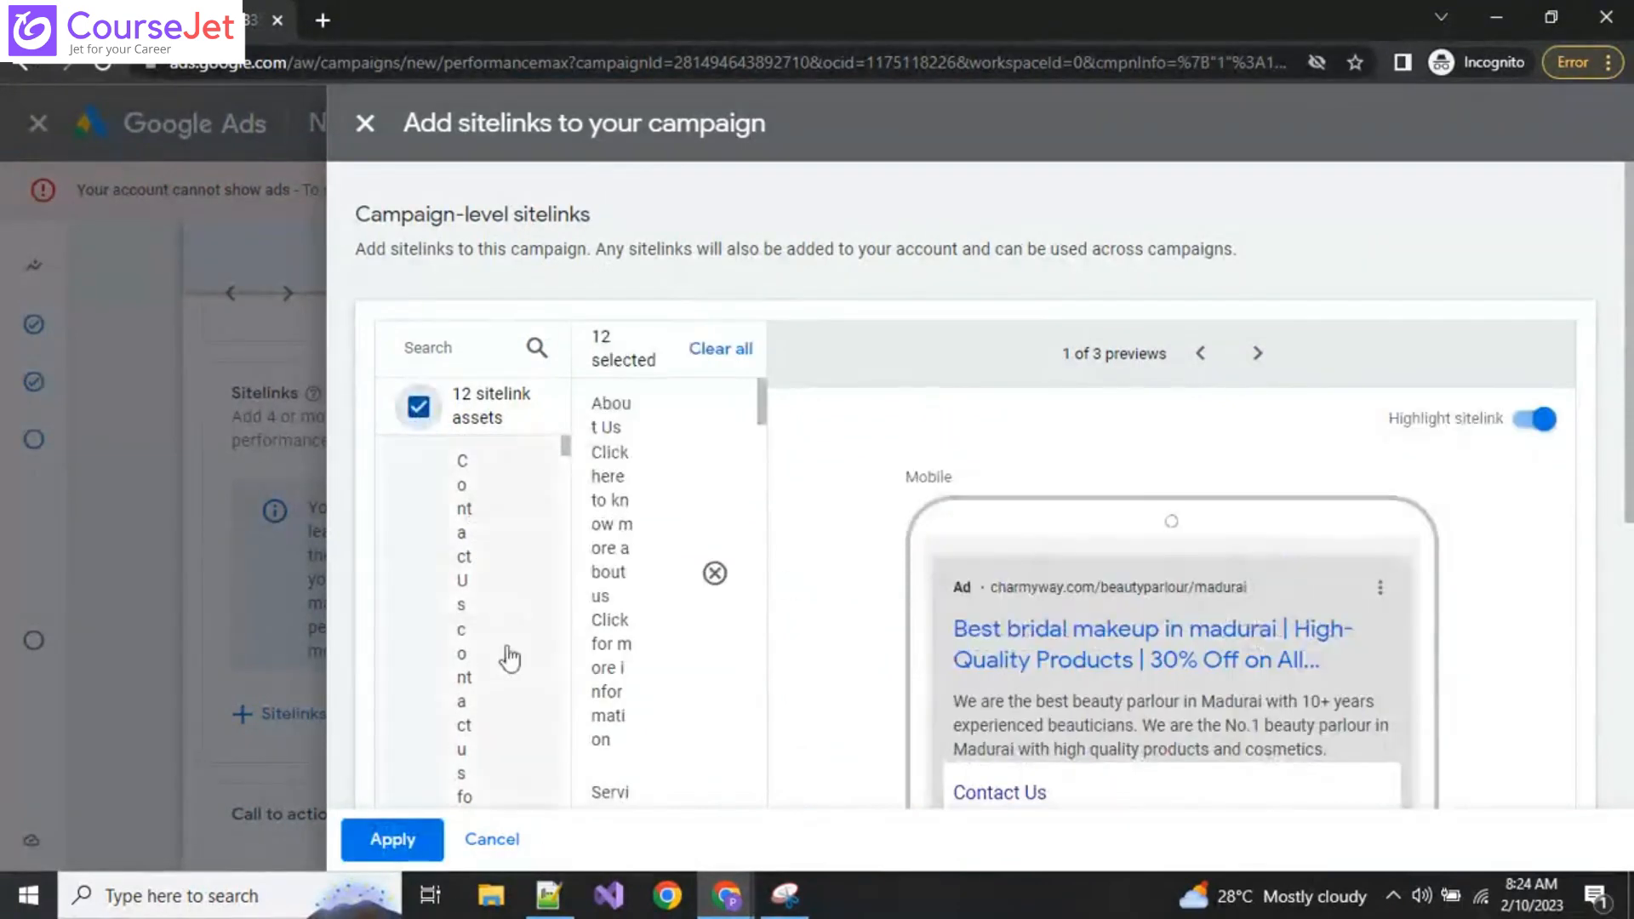
left_click(417, 843)
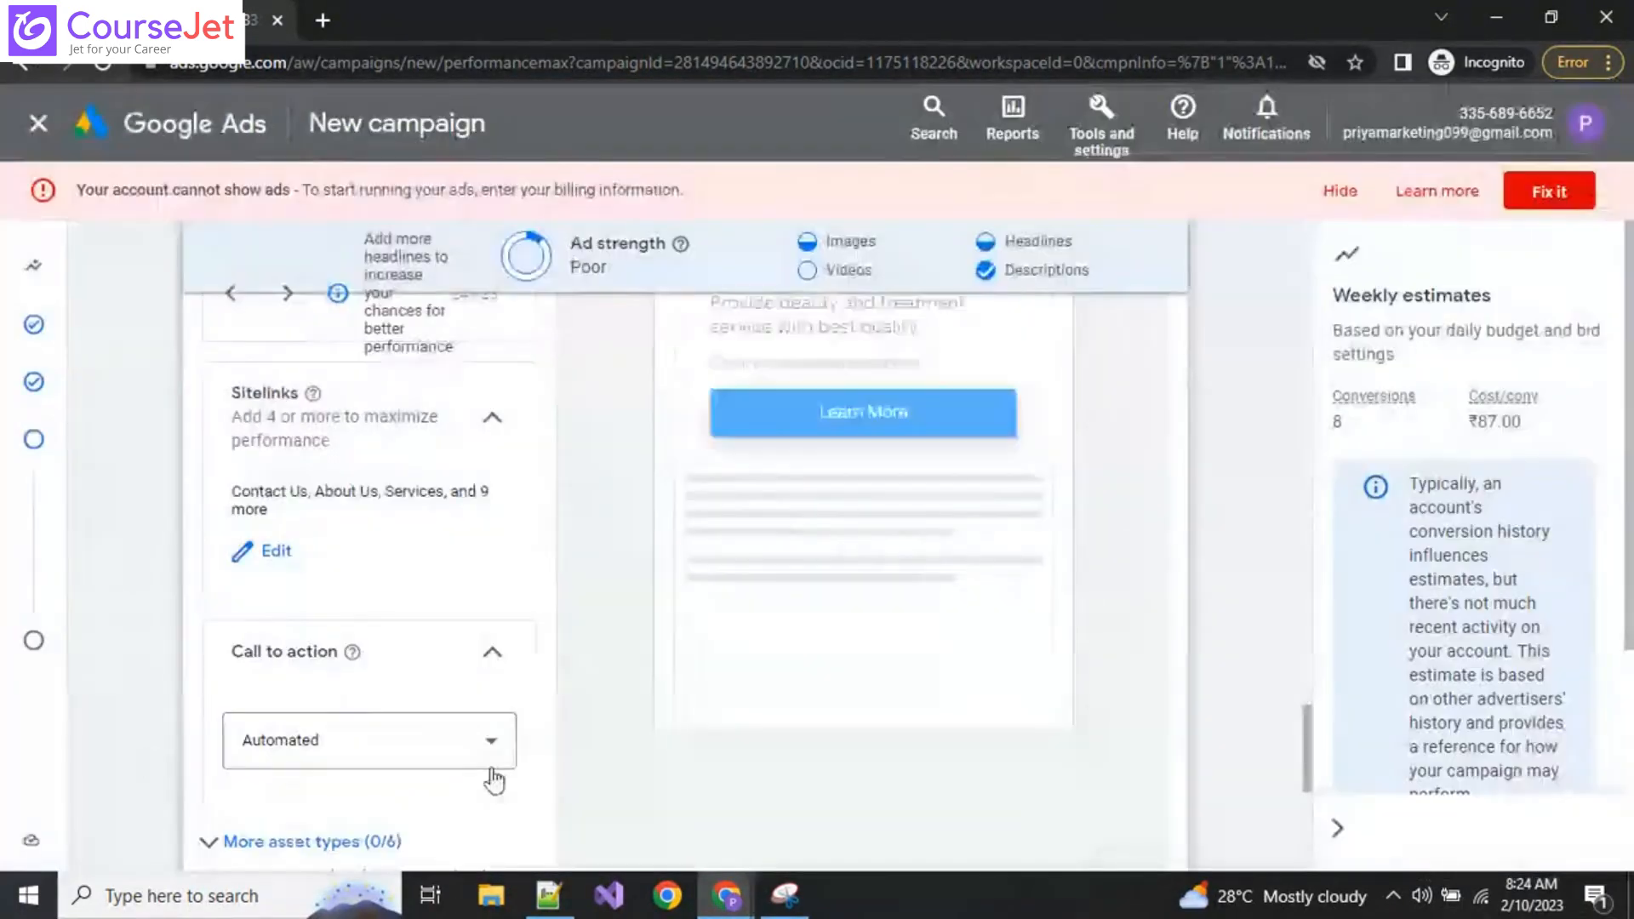
scroll(512, 781, "down", 1)
scroll(563, 705, "up", 1)
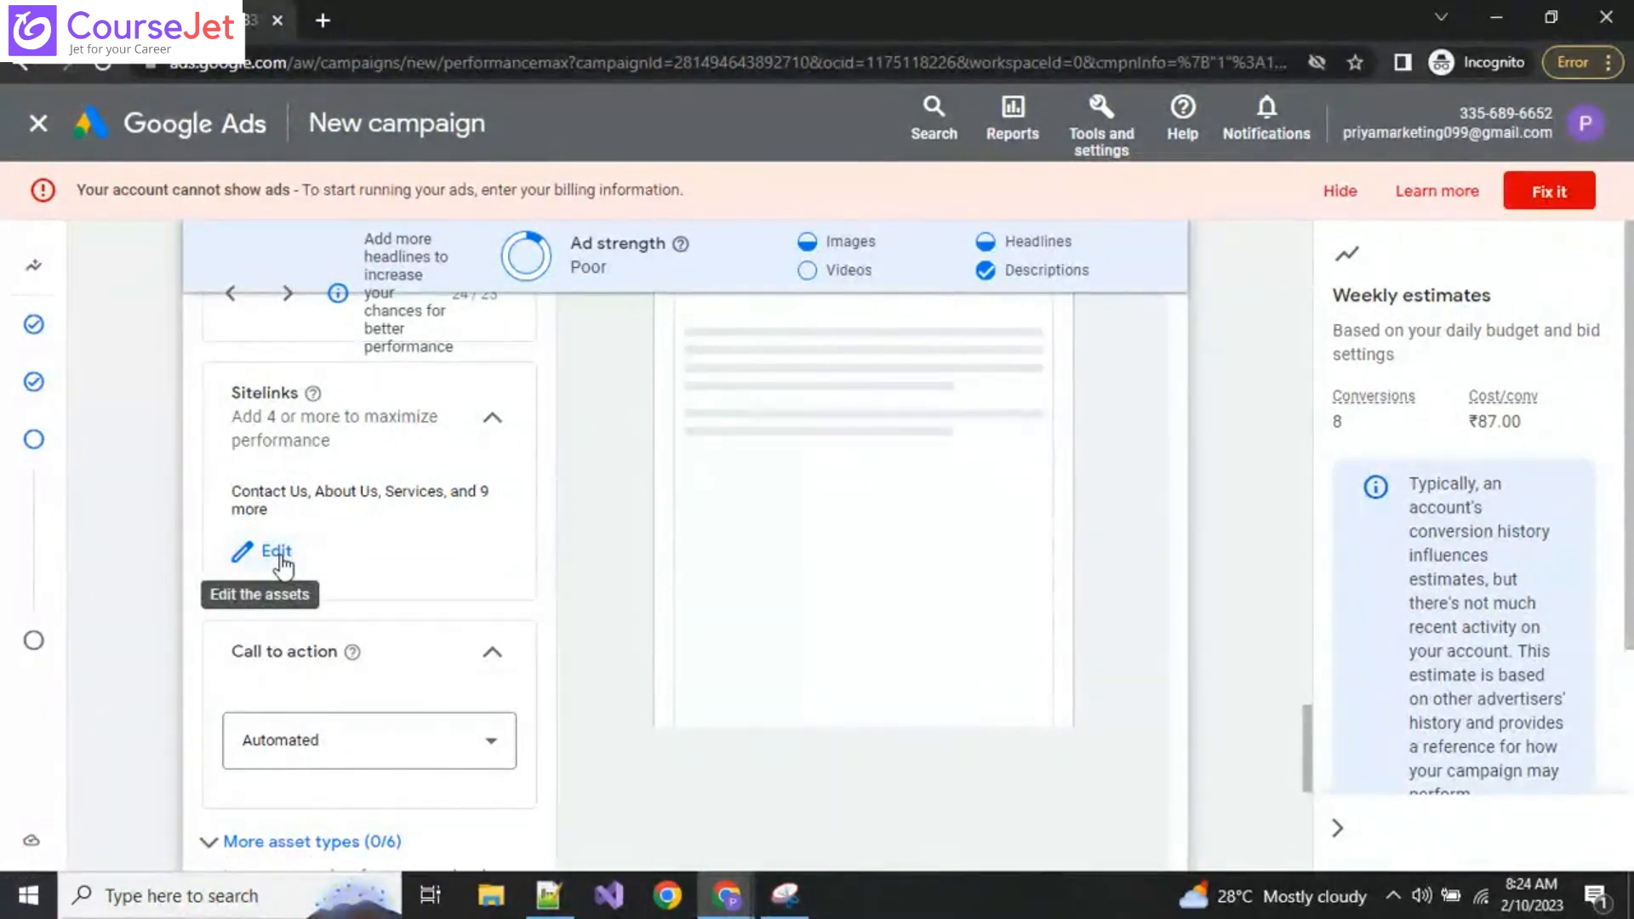
scroll(187, 690, "down", 5)
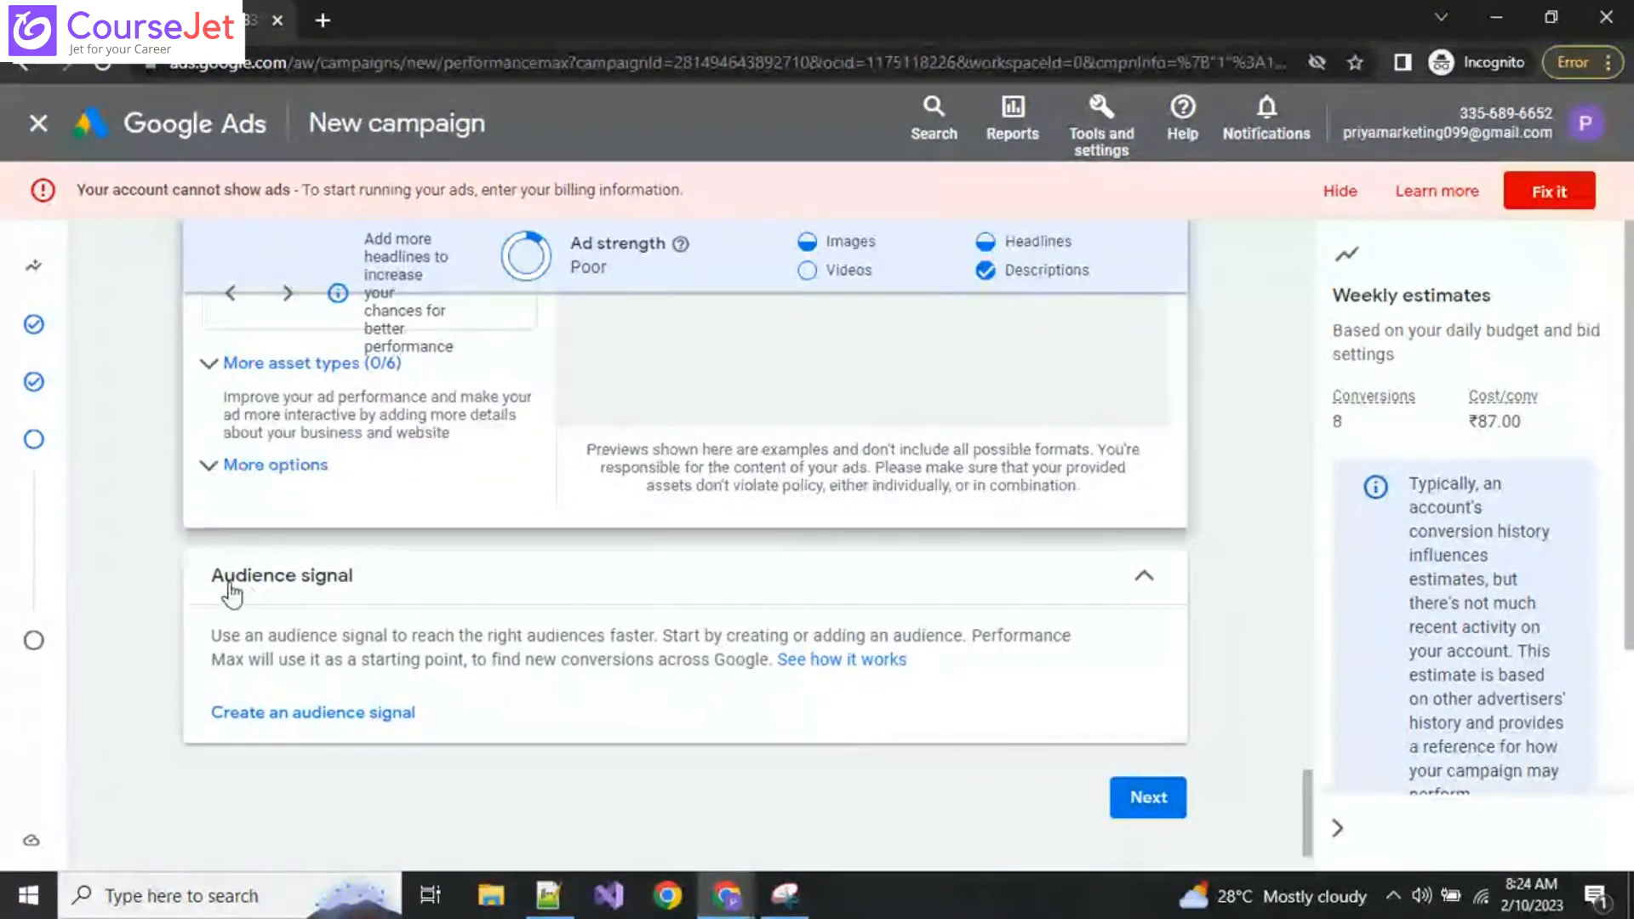
scroll(274, 681, "up", 3)
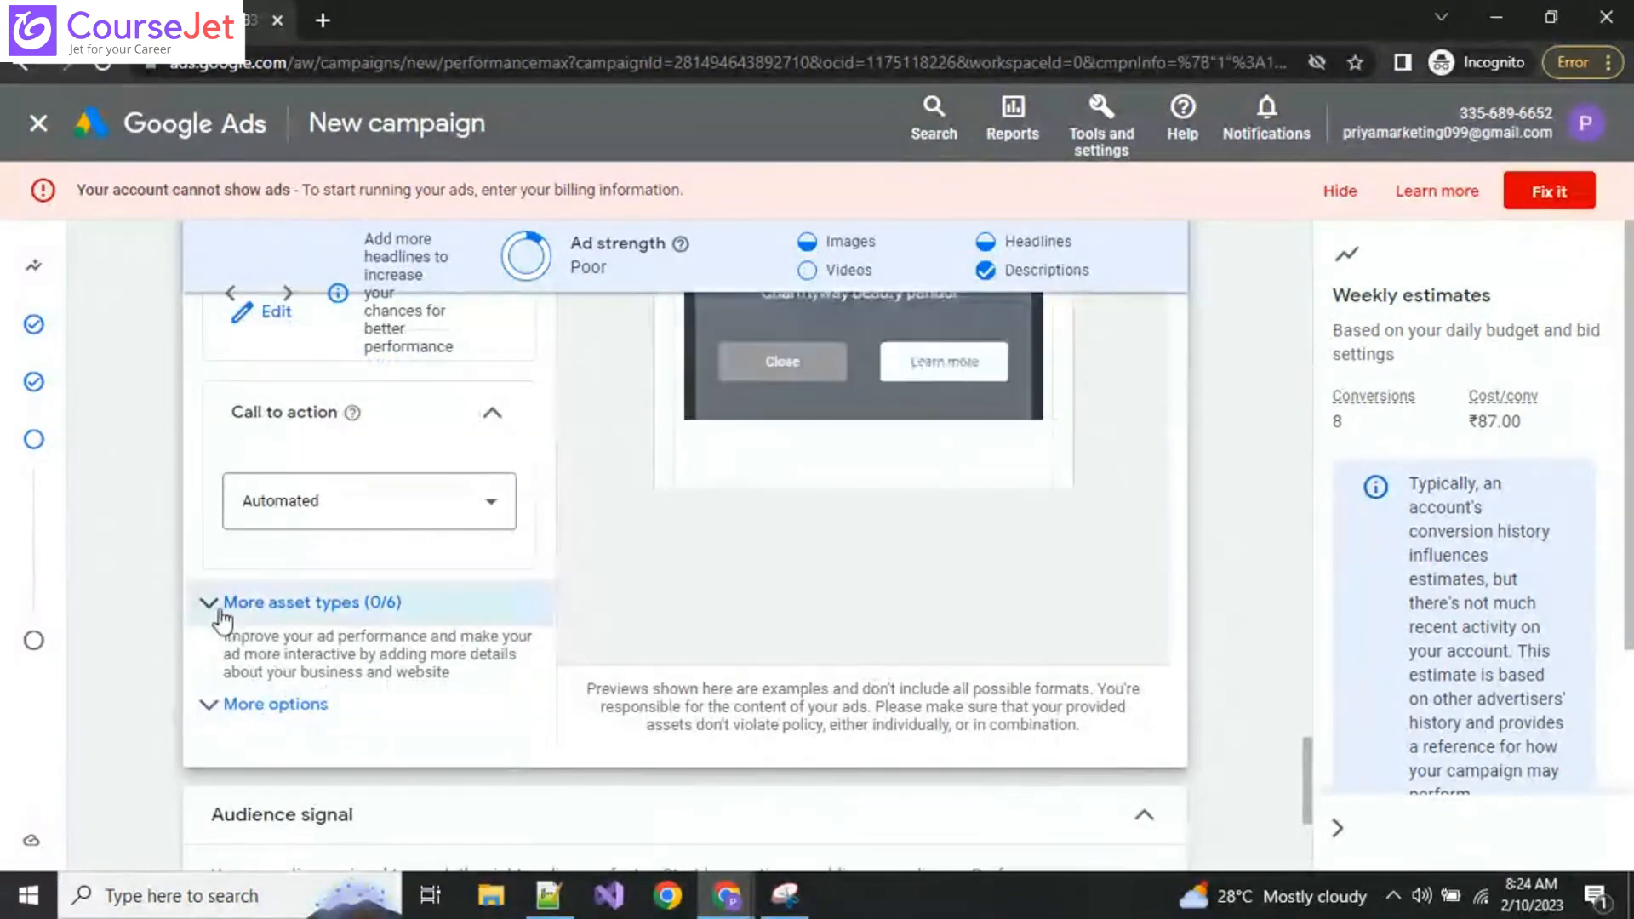
Step: Set the ad's display path to "beautyparlour" and "madurai" in the asset group's additional URL options
scroll(360, 672, "down", 2)
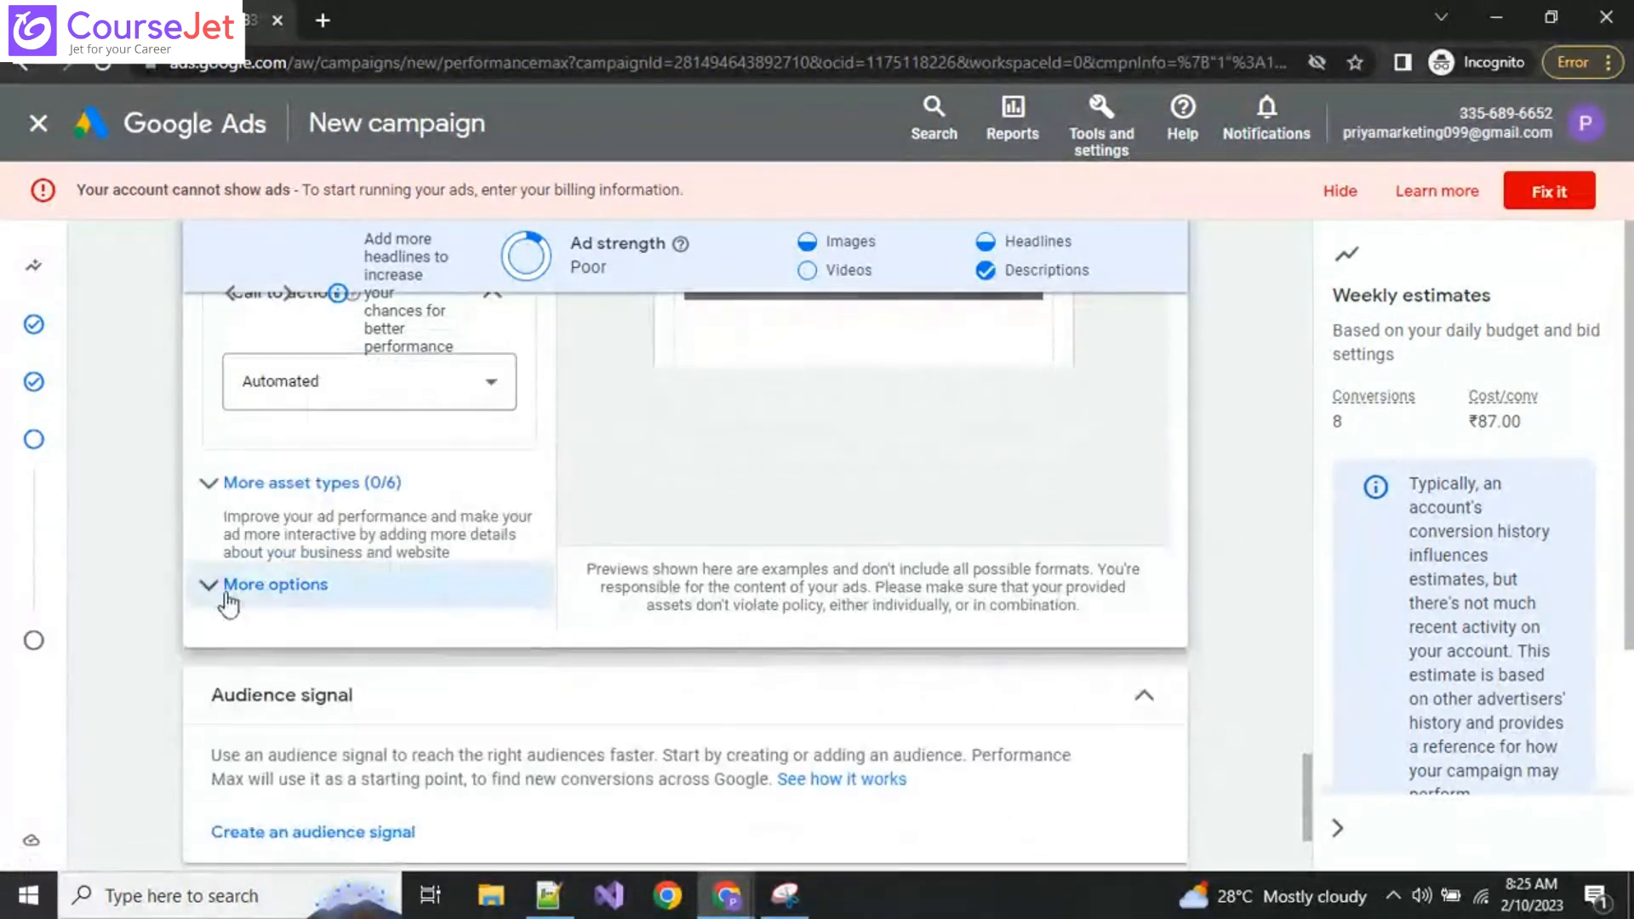
left_click(255, 584)
left_click(277, 740)
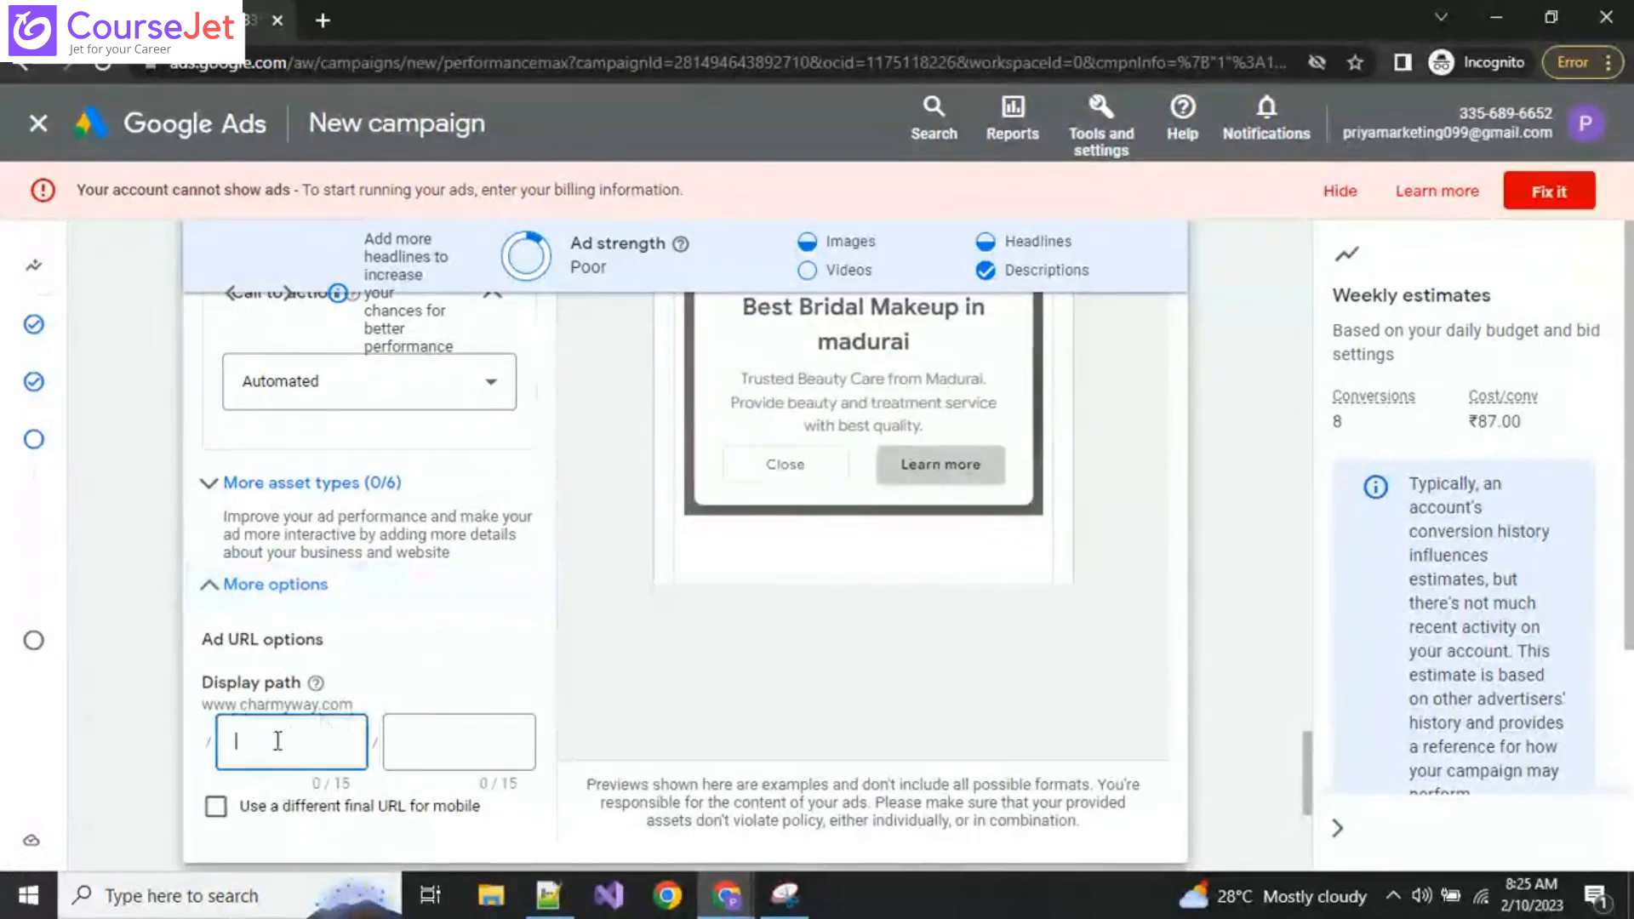
type("bea")
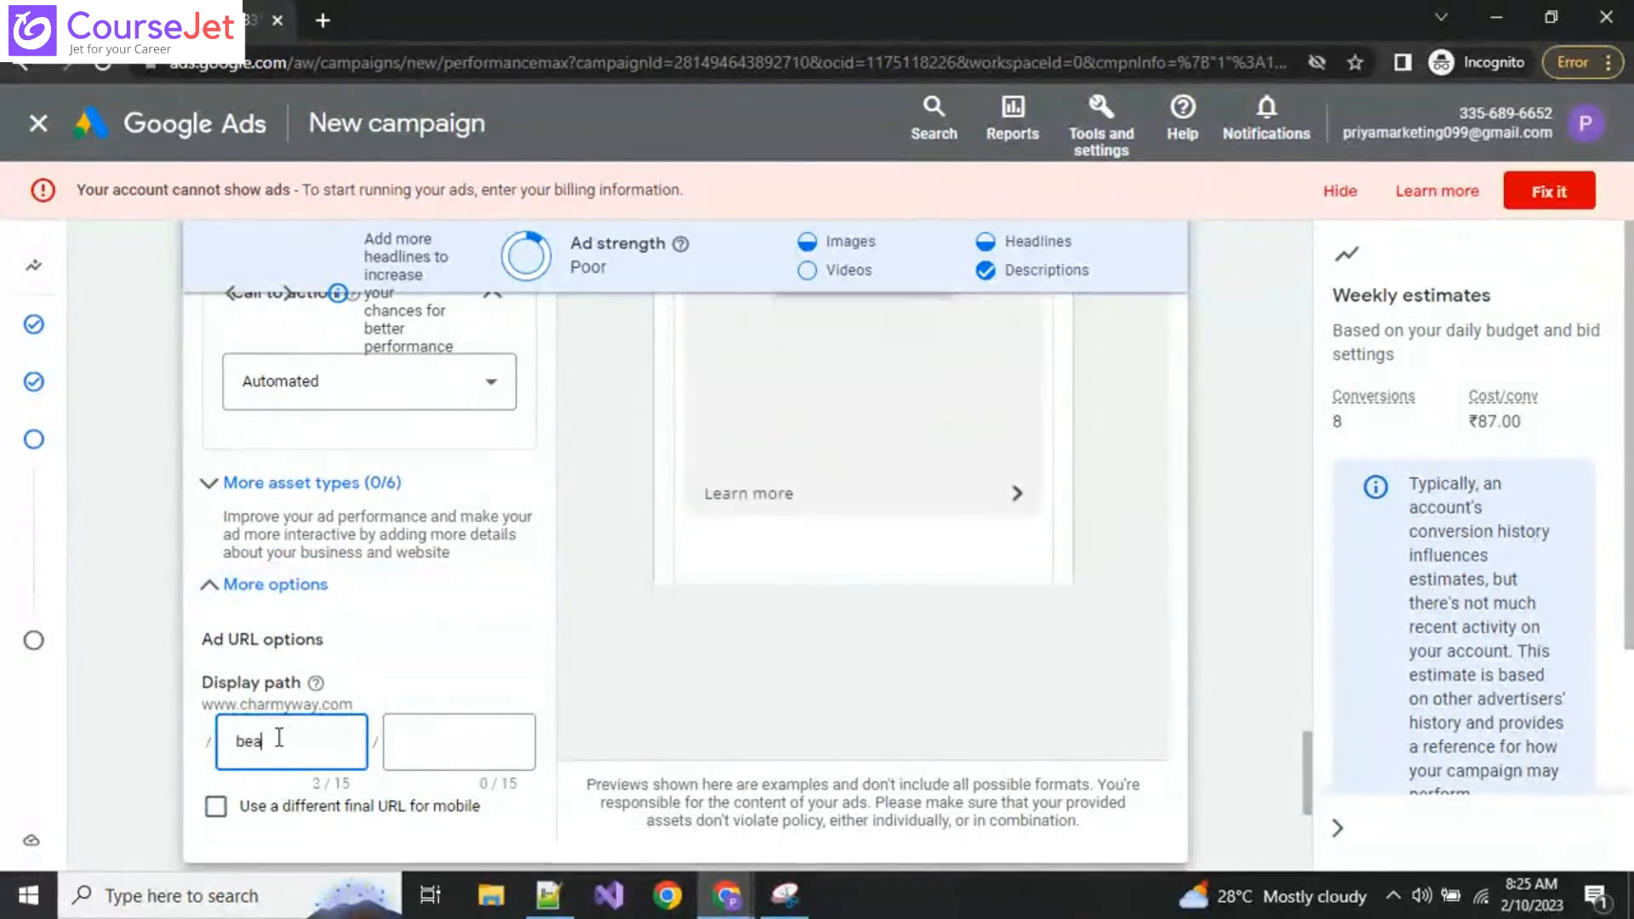
type("utyparlour")
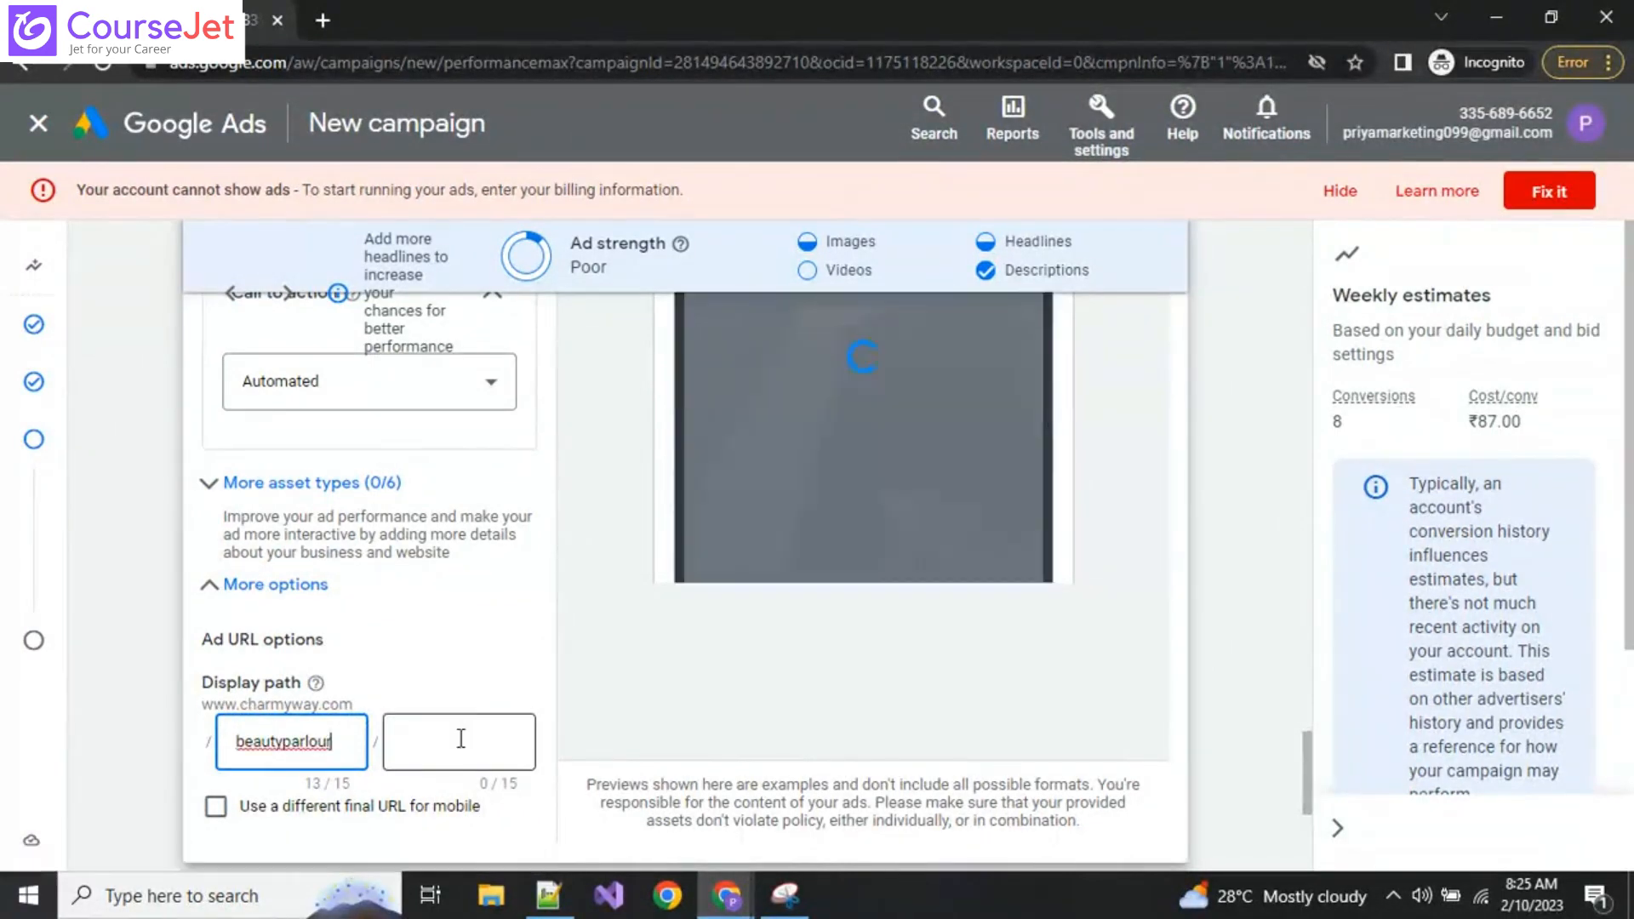
left_click(460, 739)
type("m")
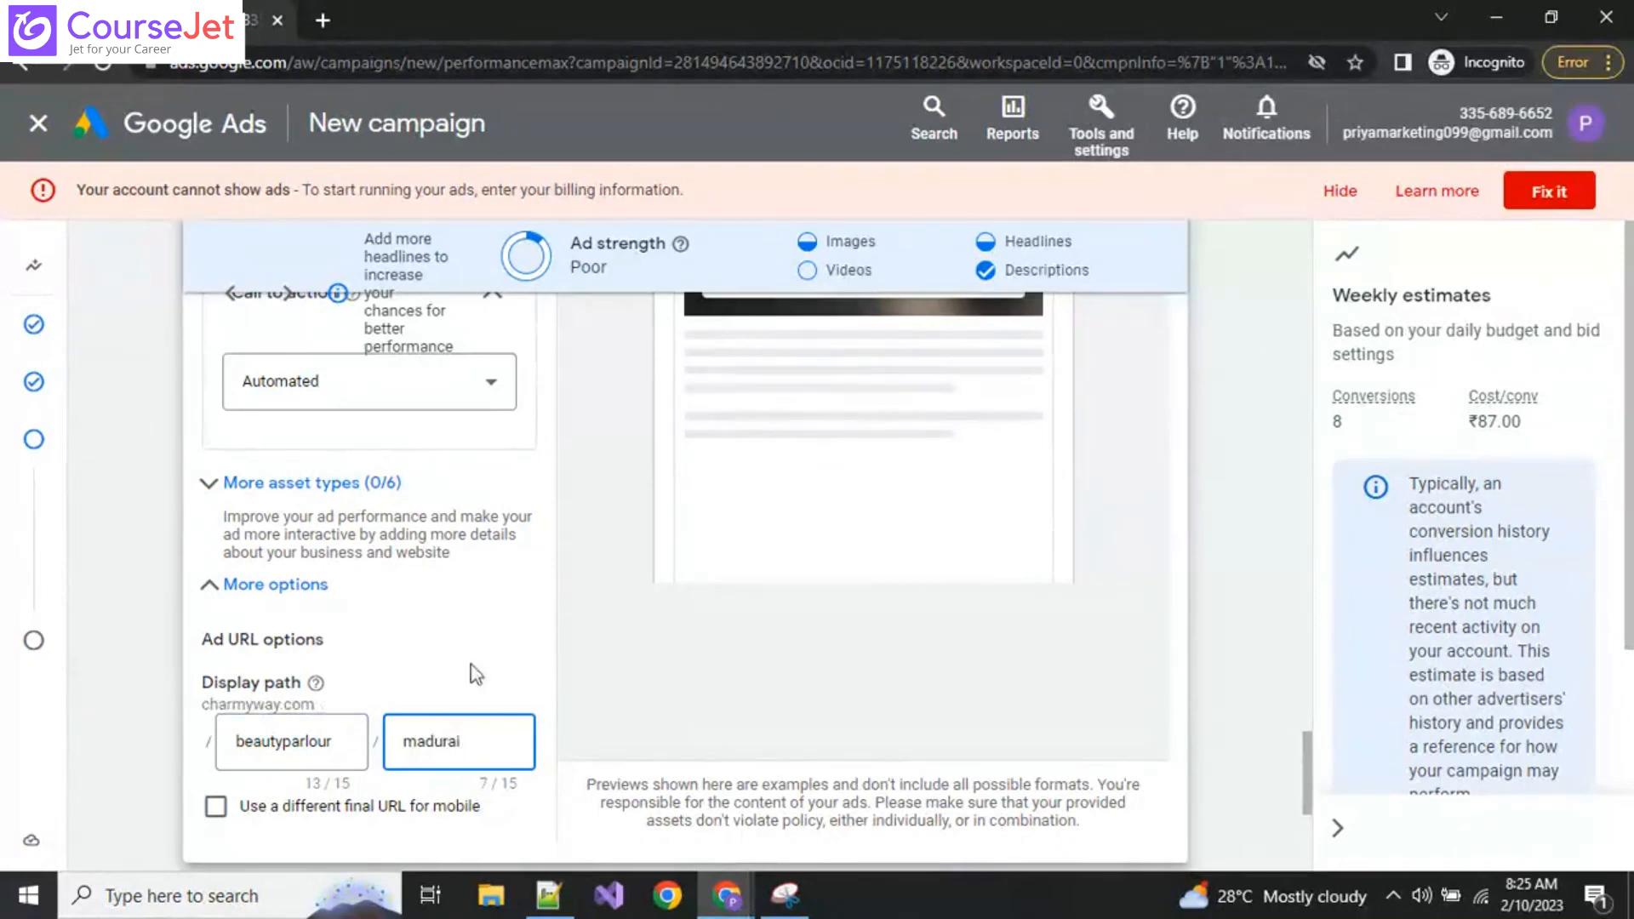
type("adurai")
left_click(139, 721)
Step: Start adding a new campaign-level promotion from the asset group's additional asset types
scroll(247, 818, "down", 3)
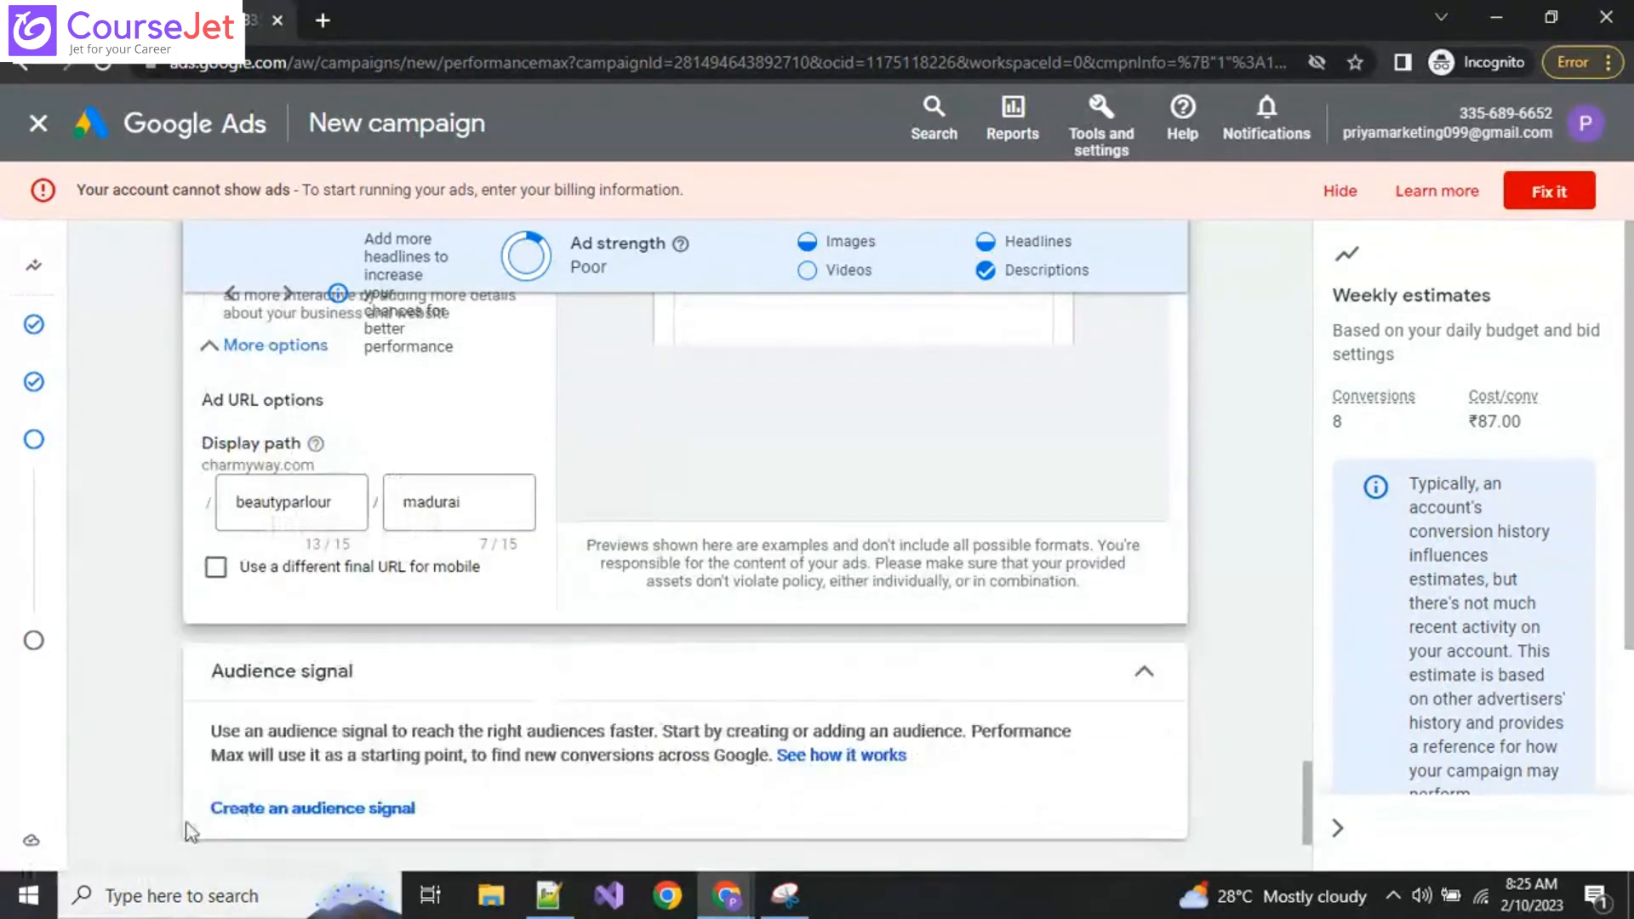
scroll(182, 742, "down", 2)
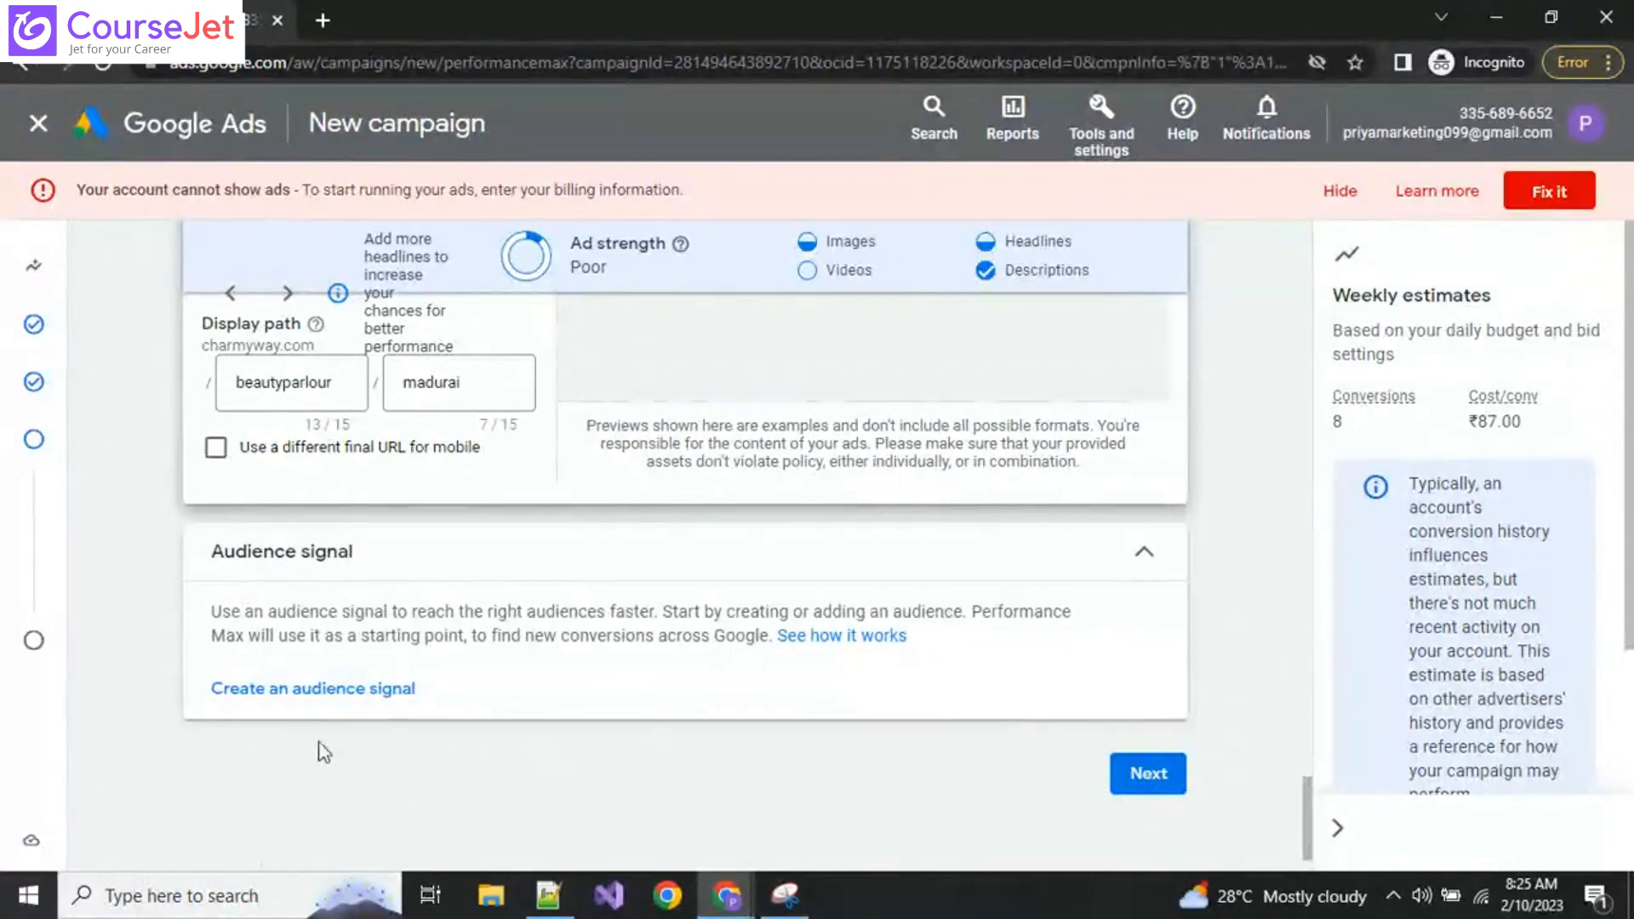
scroll(325, 753, "up", 3)
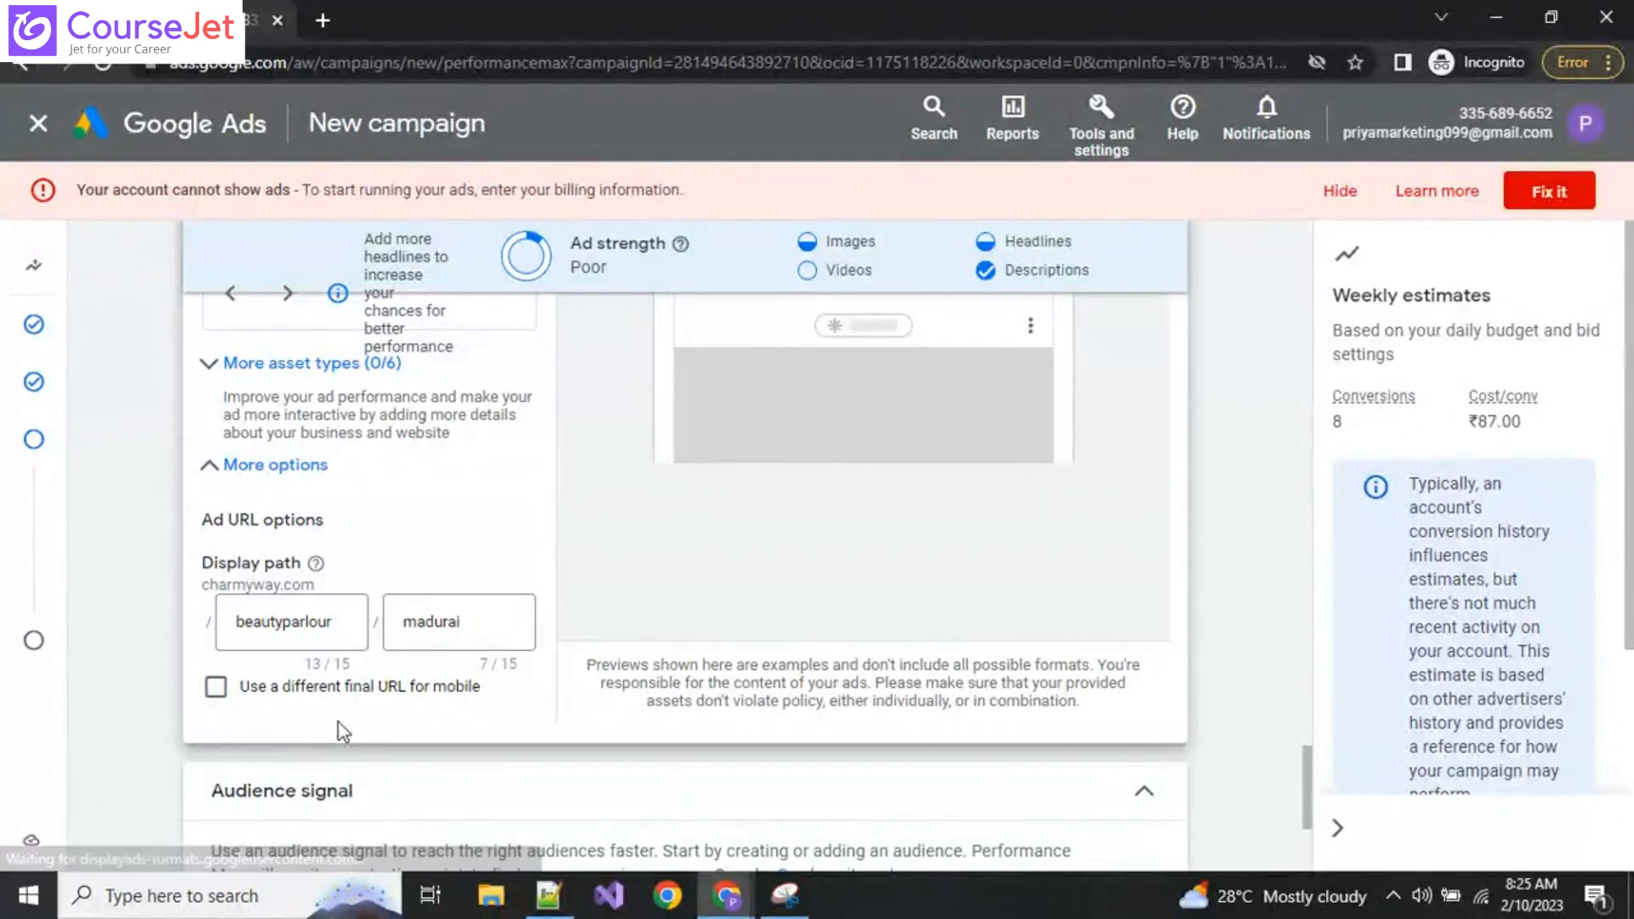
scroll(825, 631, "up", 1)
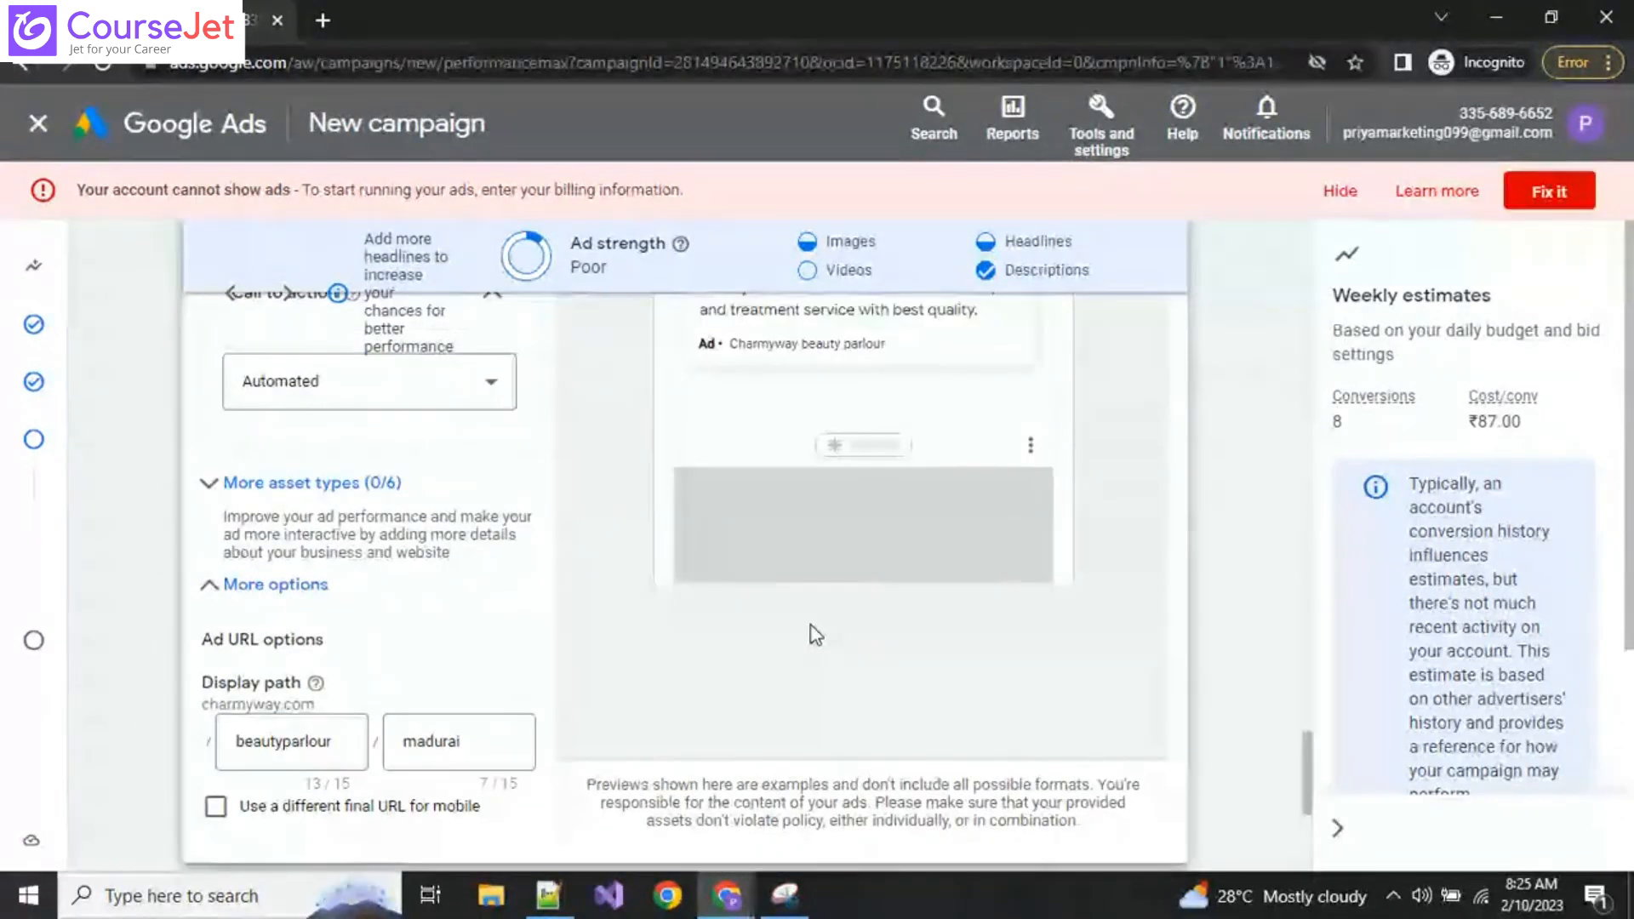
left_click(212, 502)
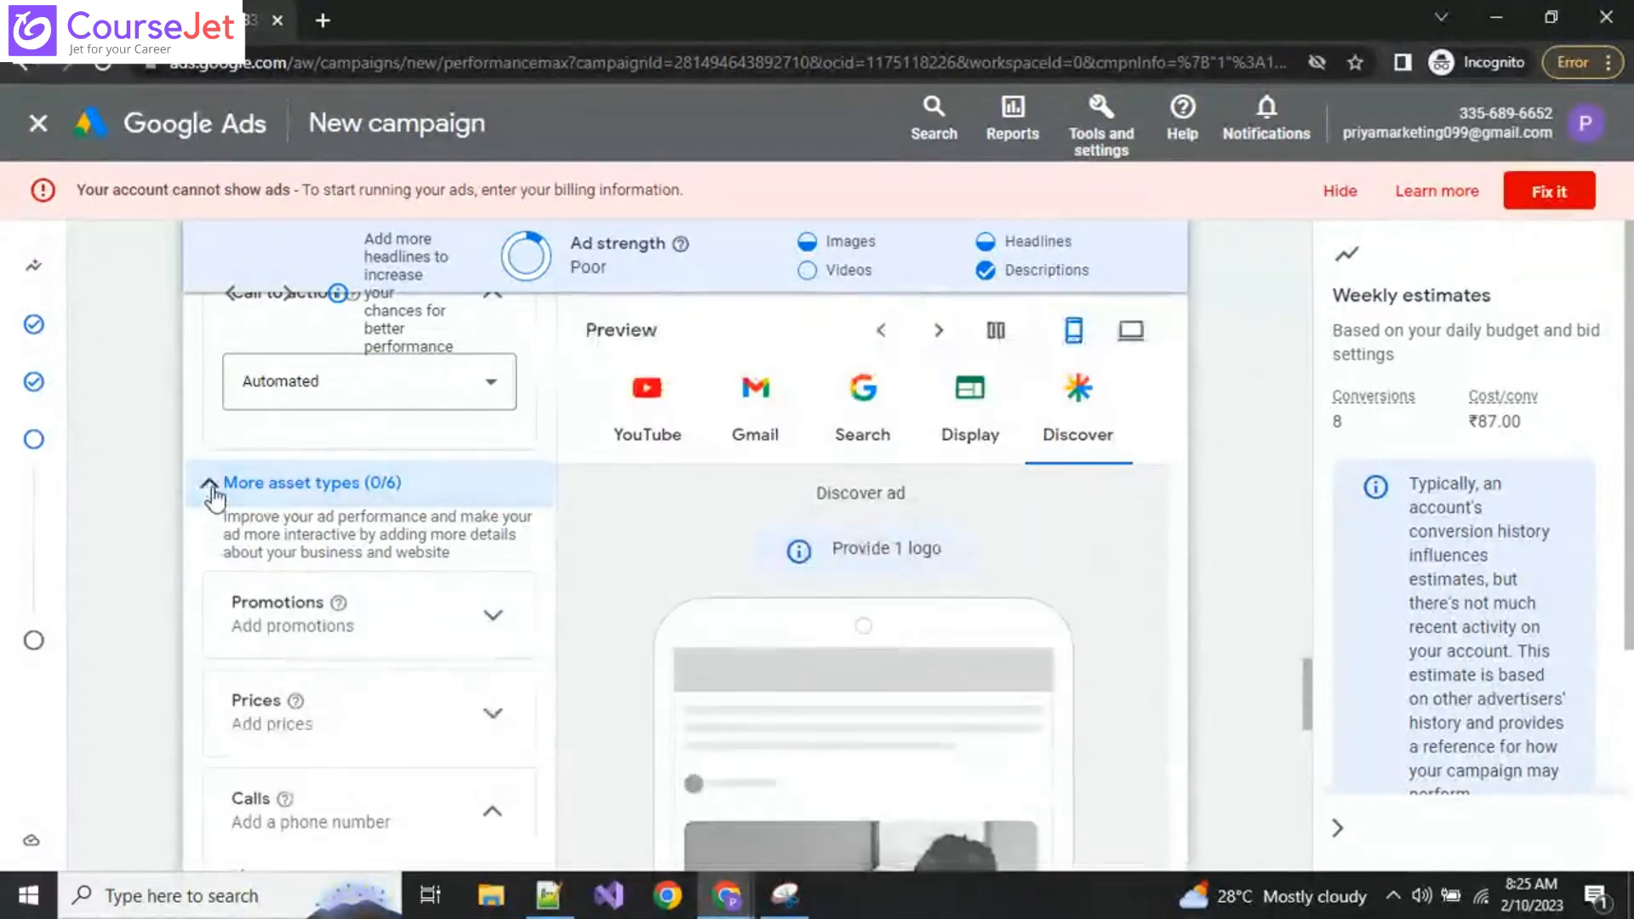
left_click(510, 632)
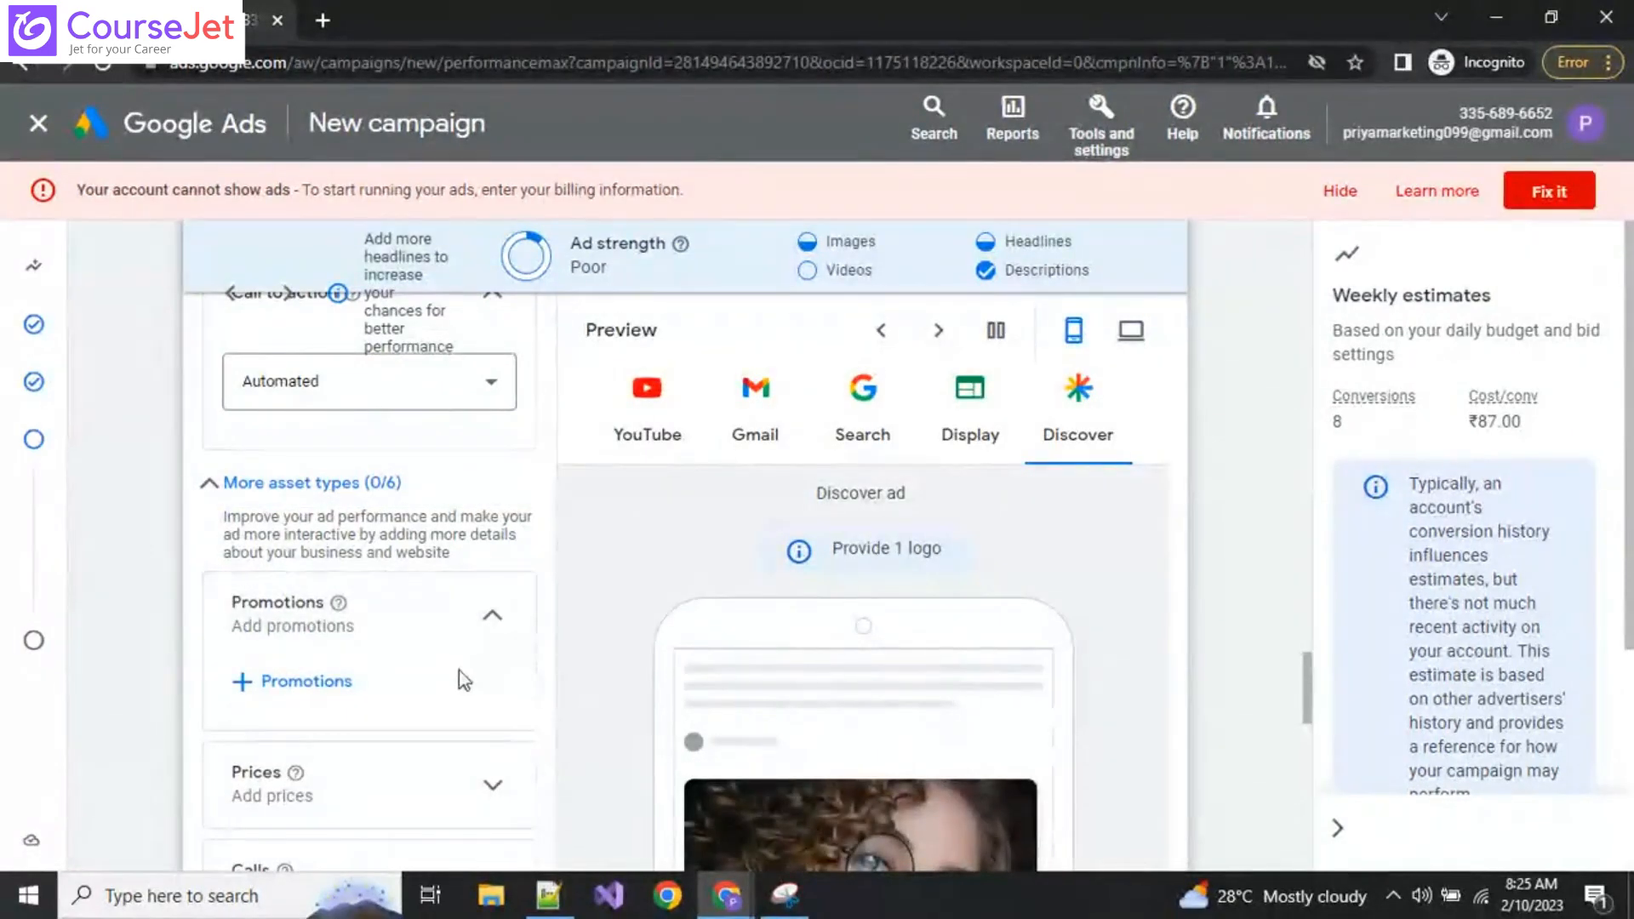
left_click(344, 683)
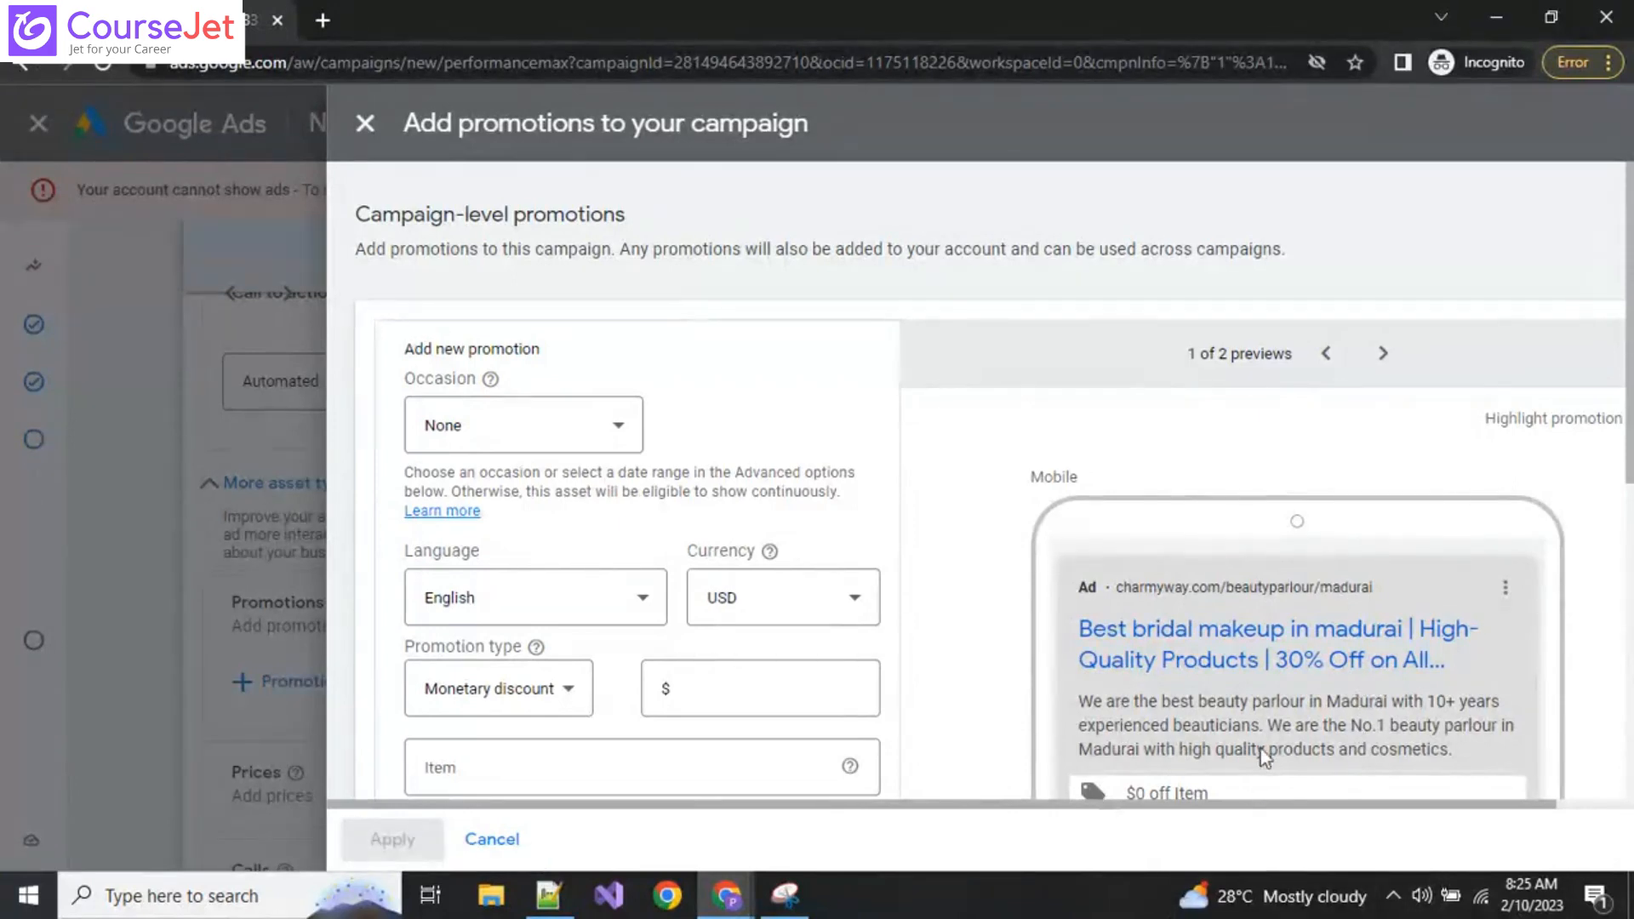
Step: Examine the occasions available for the new promotion without choosing one
scroll(1266, 757, "down", 1)
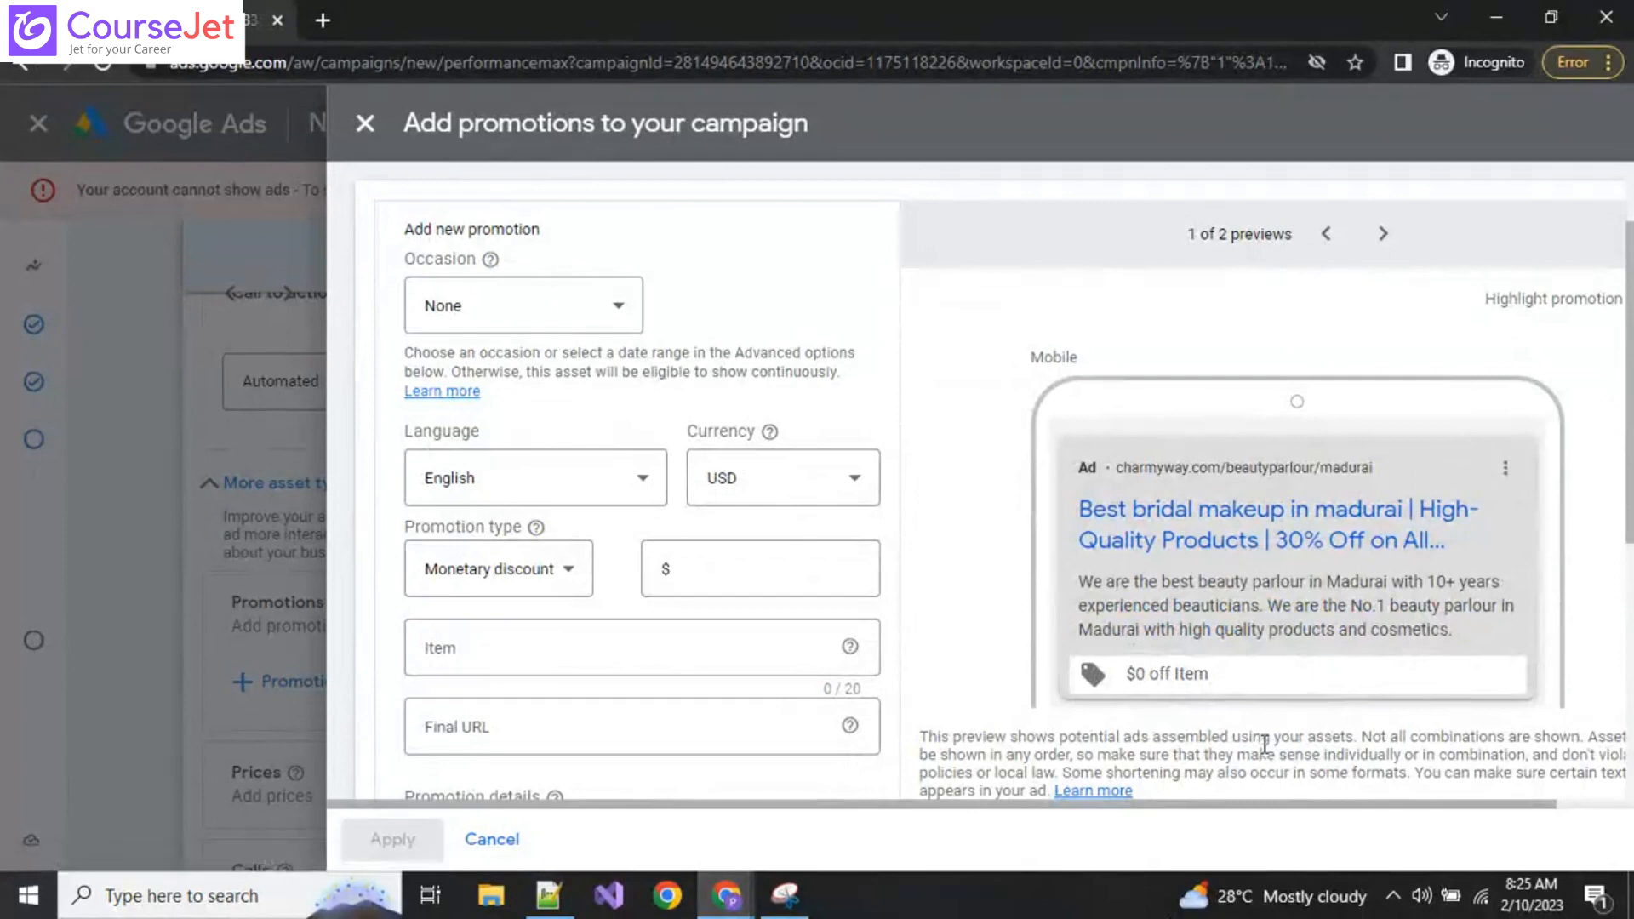
left_click(494, 317)
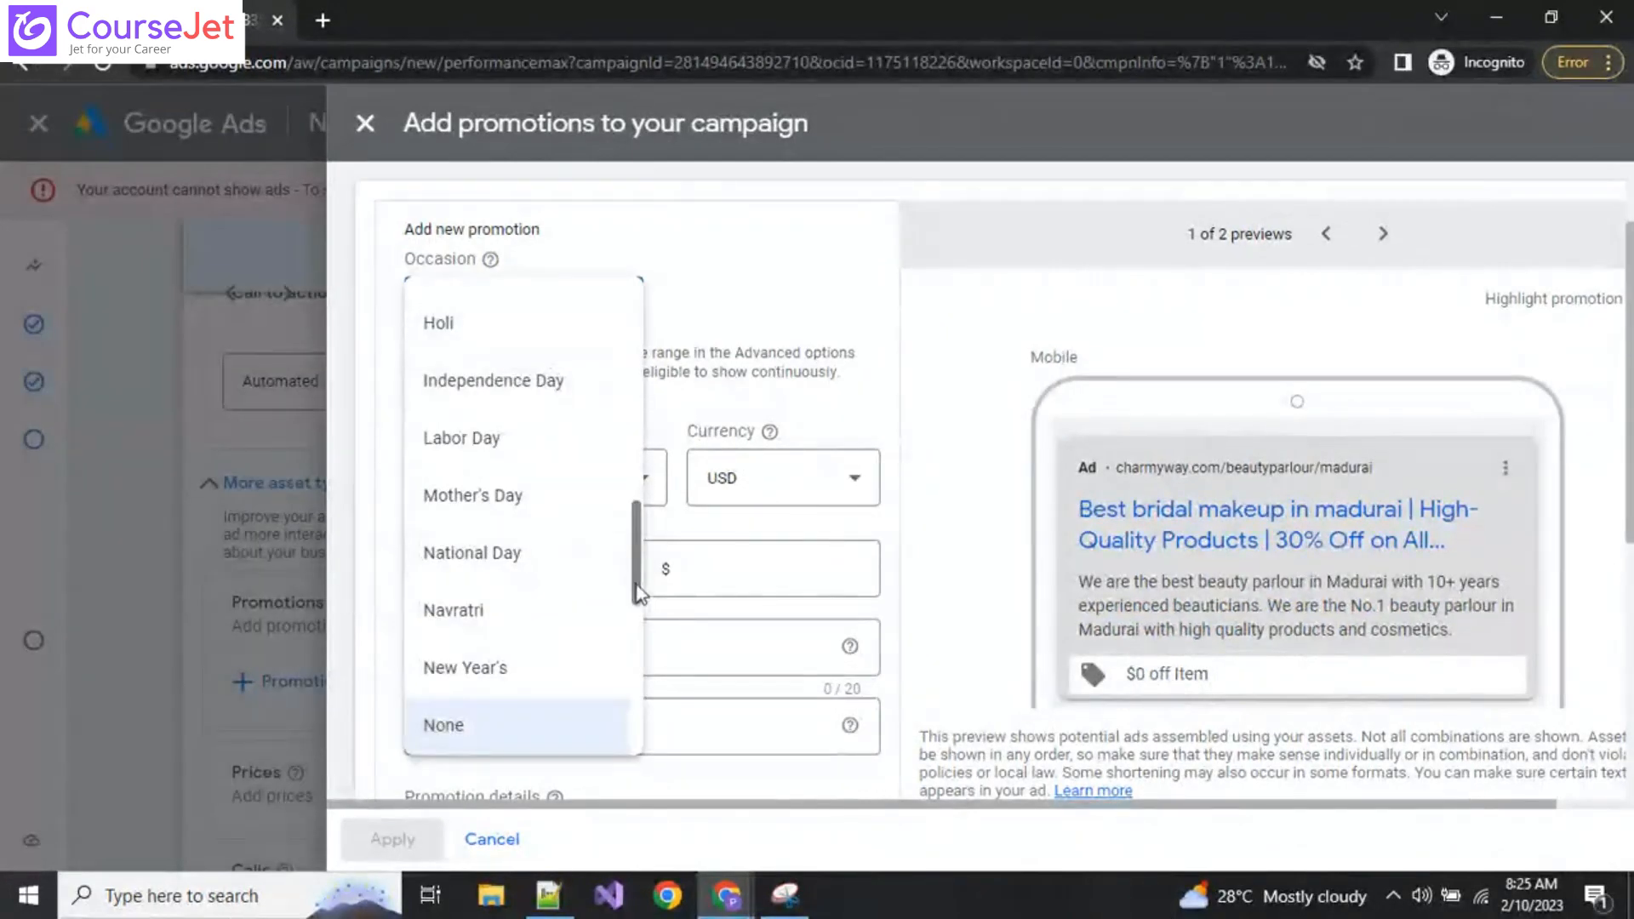
left_click_drag(636, 596, 655, 383)
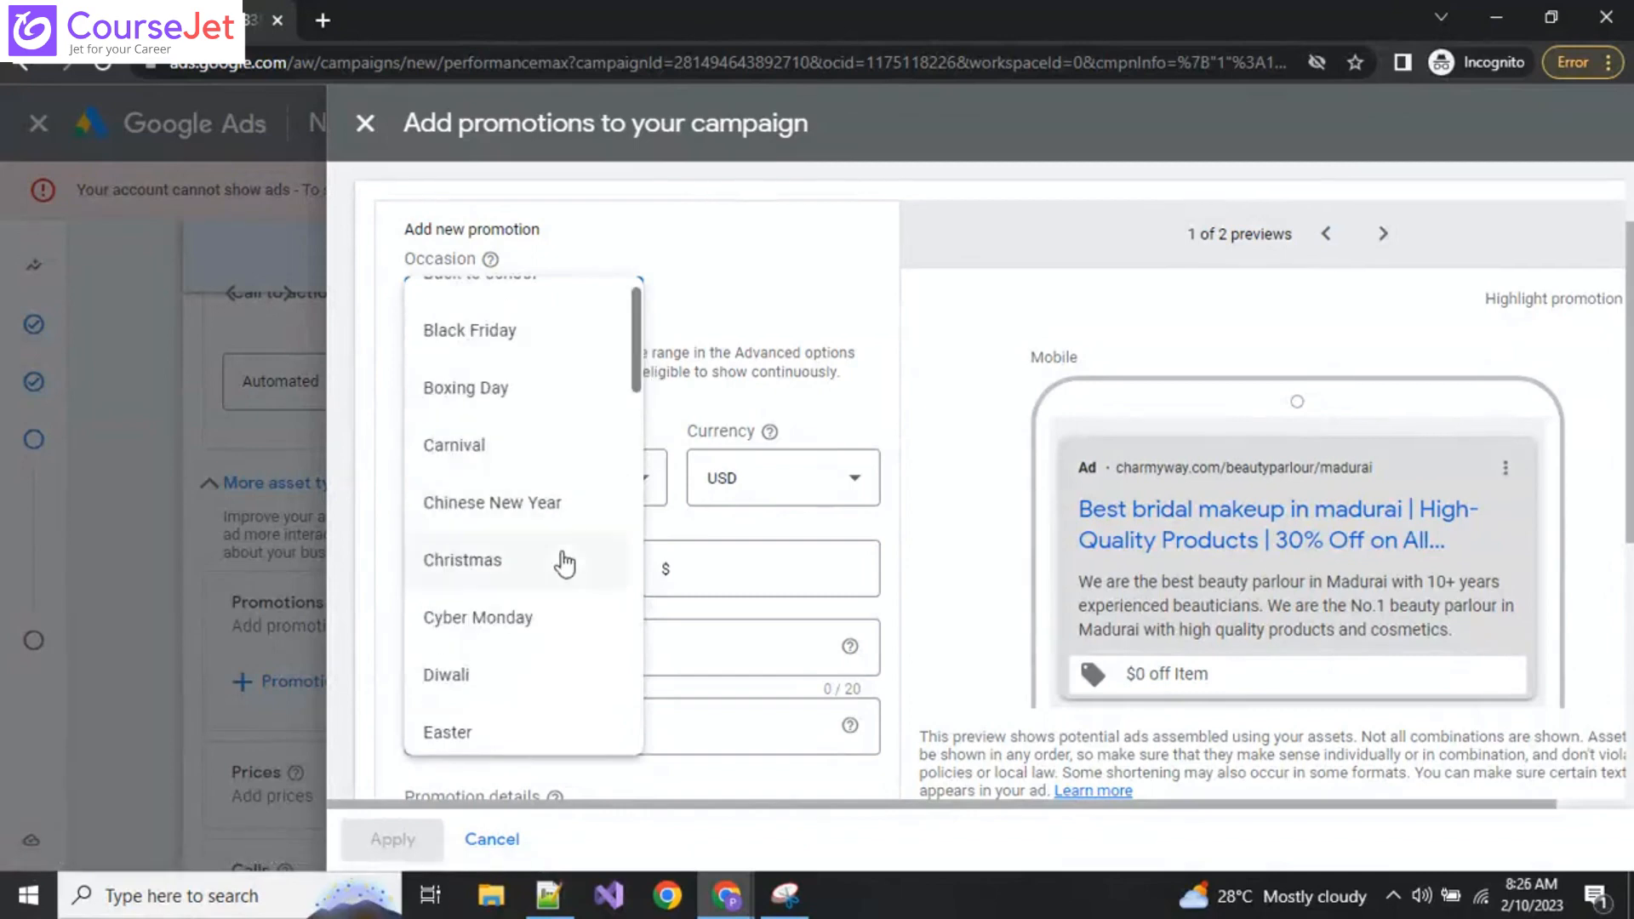
scroll(549, 560, "up", 1)
scroll(549, 562, "down", 3)
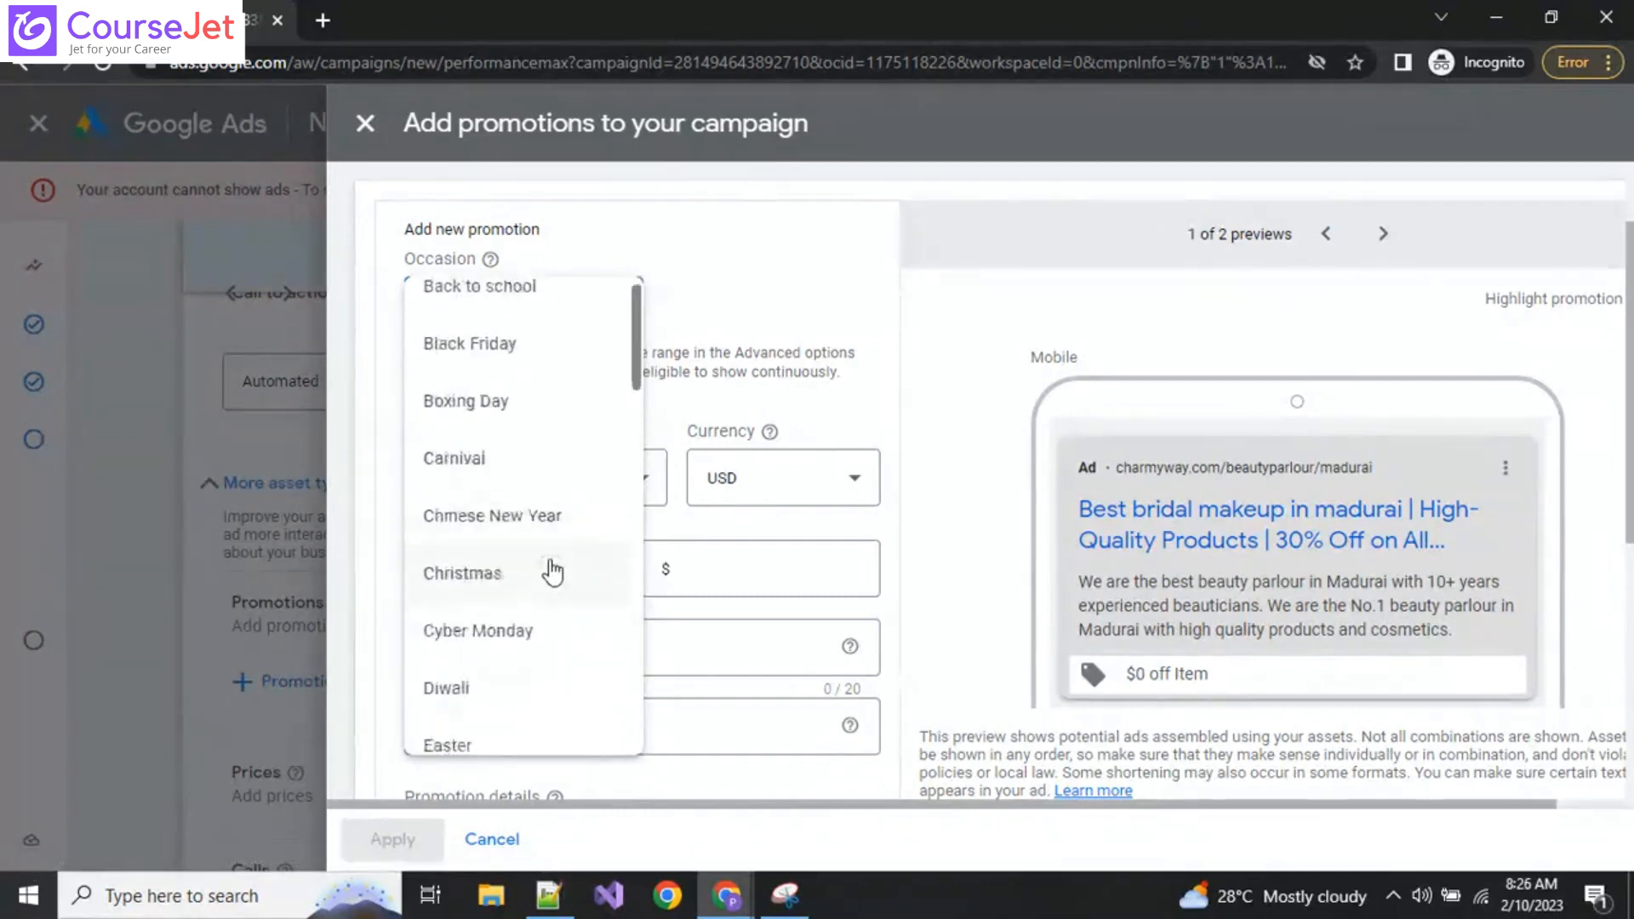
scroll(549, 576, "down", 3)
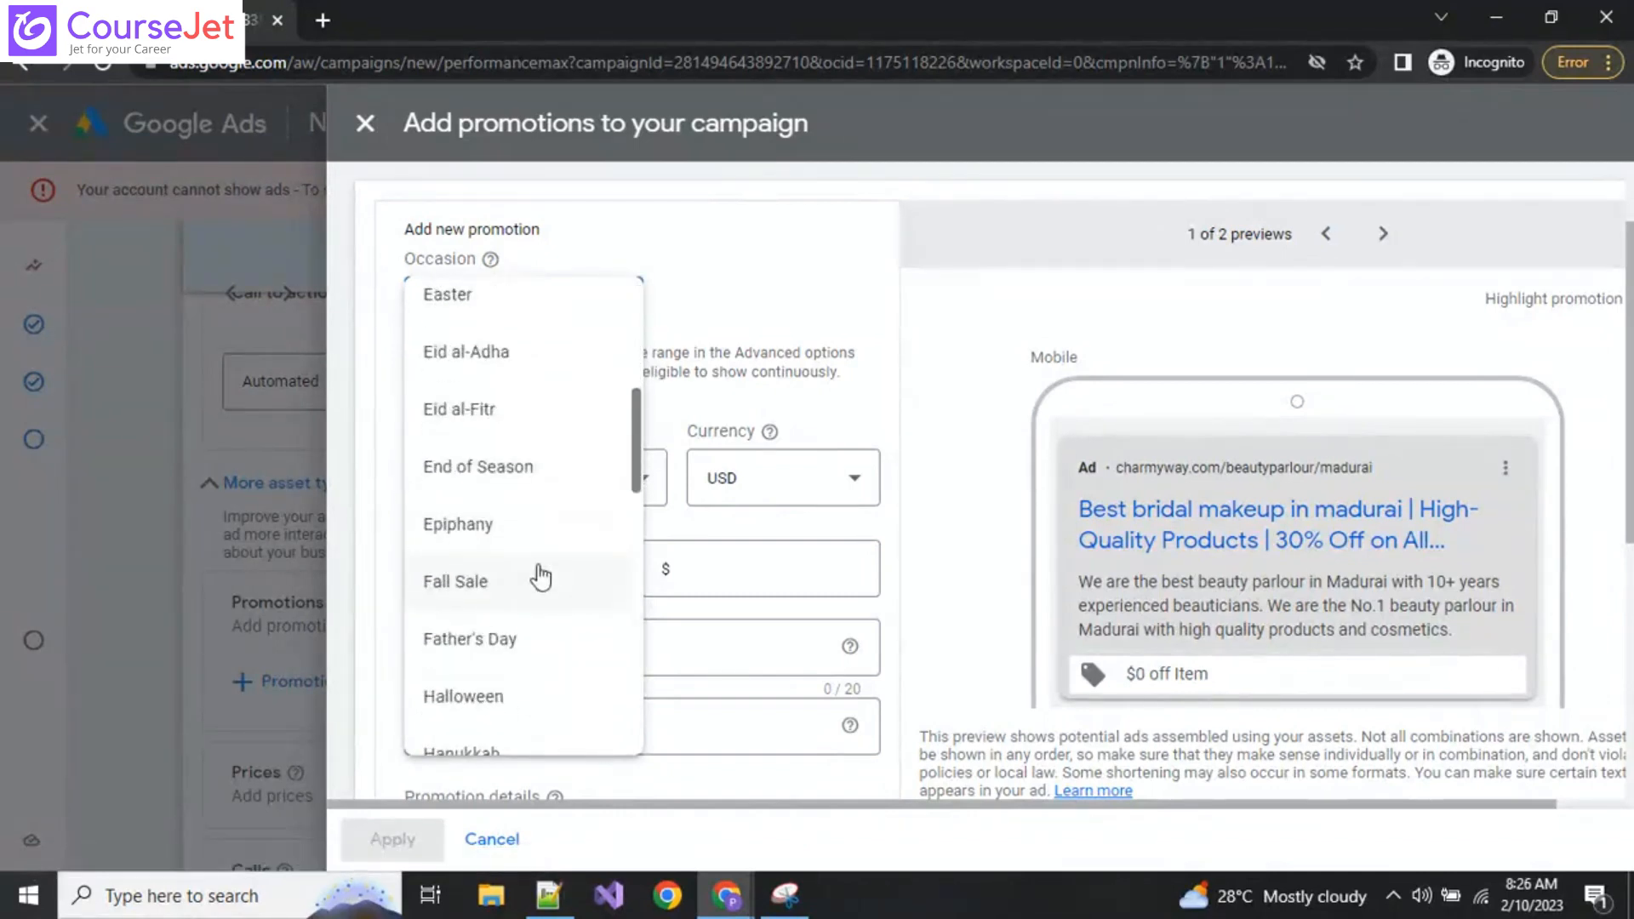
scroll(545, 591, "down", 3)
scroll(541, 601, "down", 8)
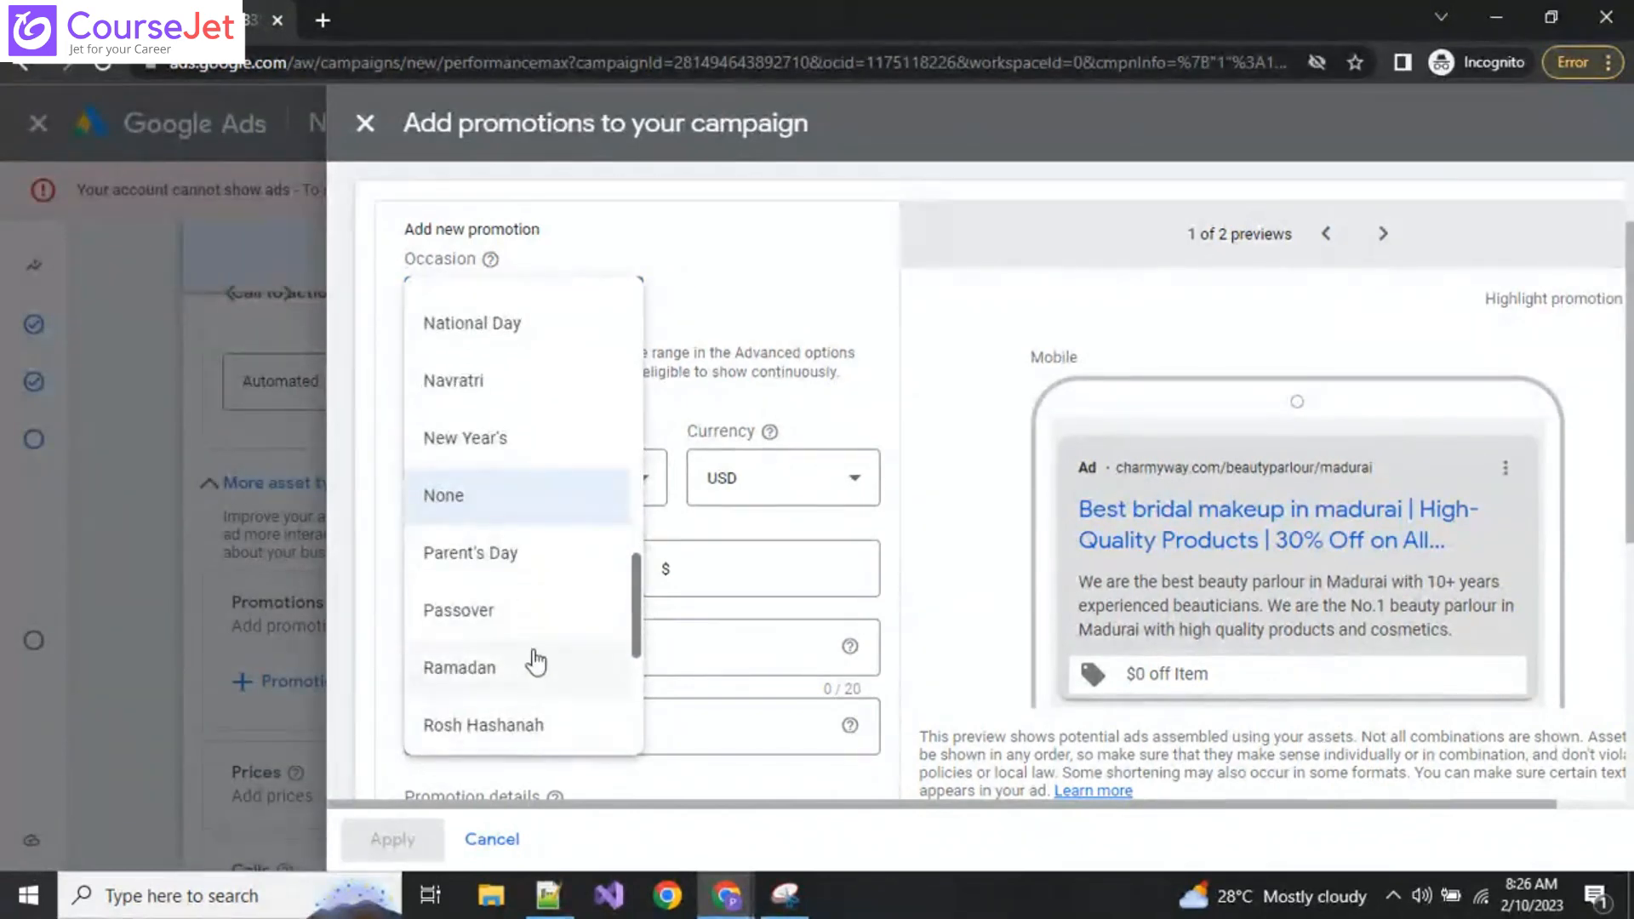
scroll(536, 662, "up", 3)
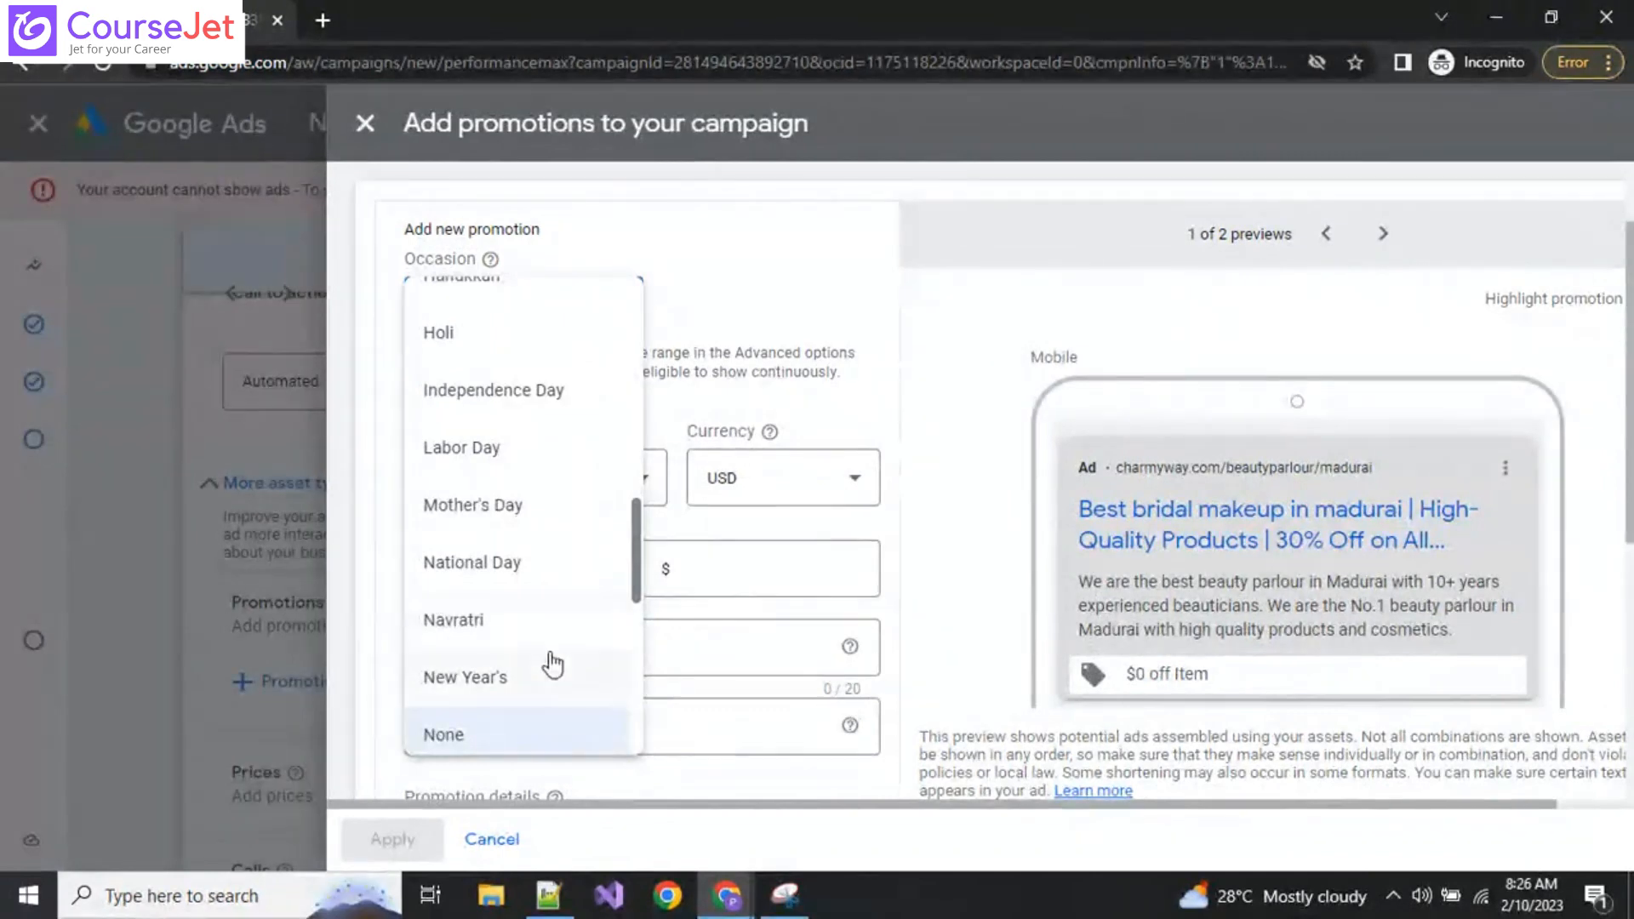
scroll(553, 665, "up", 1)
scroll(554, 666, "up", 4)
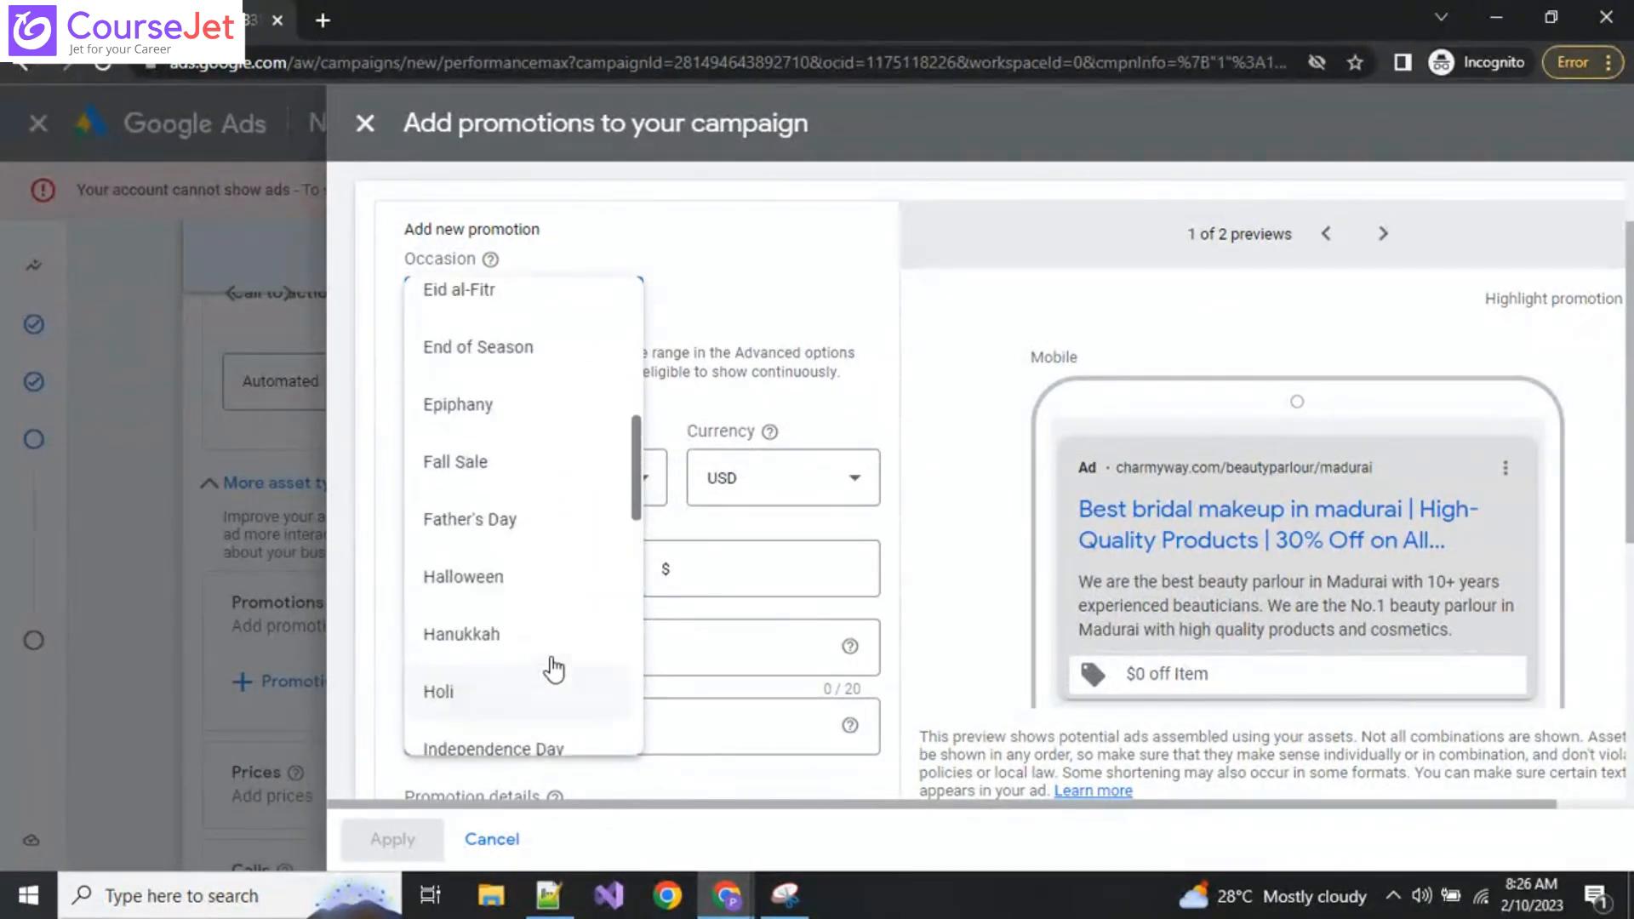
scroll(554, 673, "up", 3)
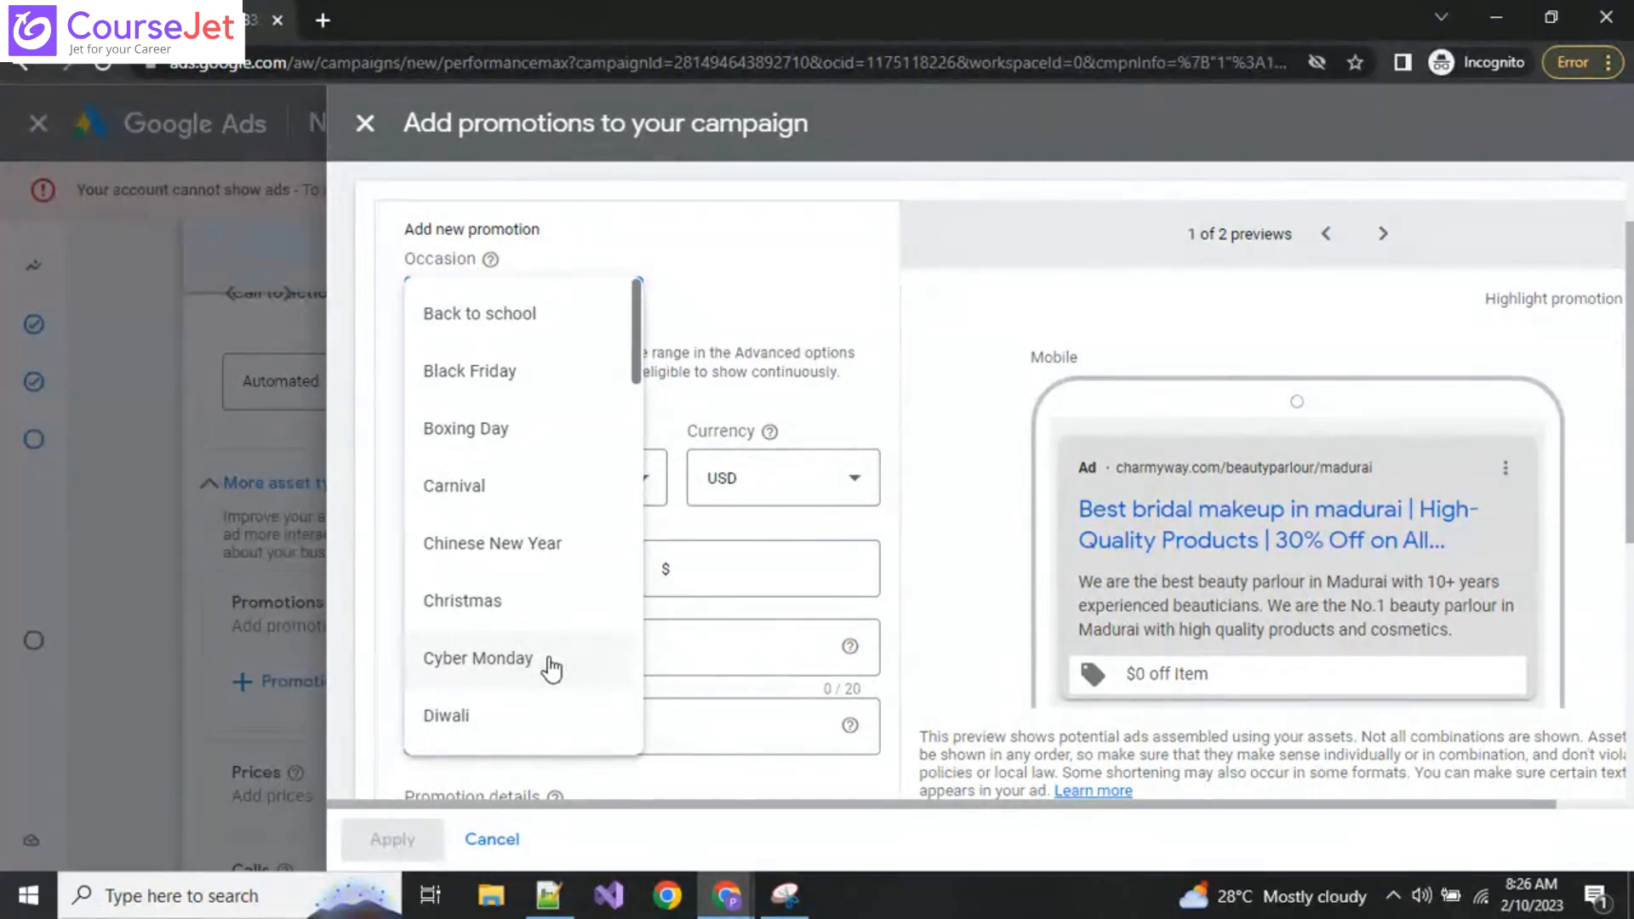
left_click(809, 633)
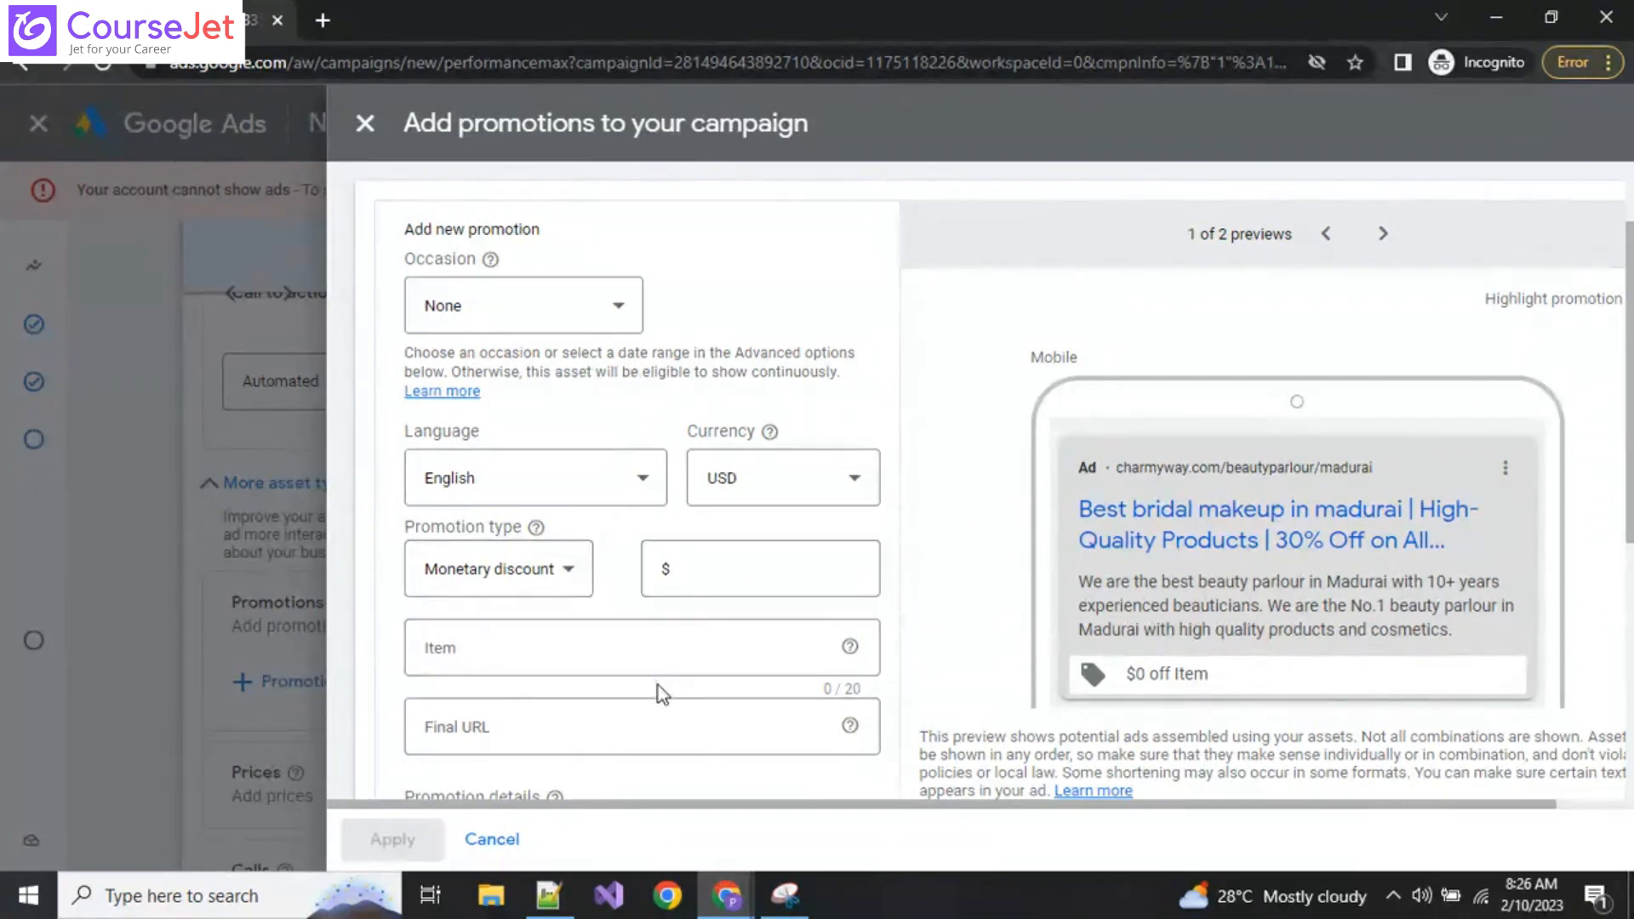
Step: Set the promotion's occasion to Black Friday
scroll(660, 690, "down", 1)
left_click(681, 532)
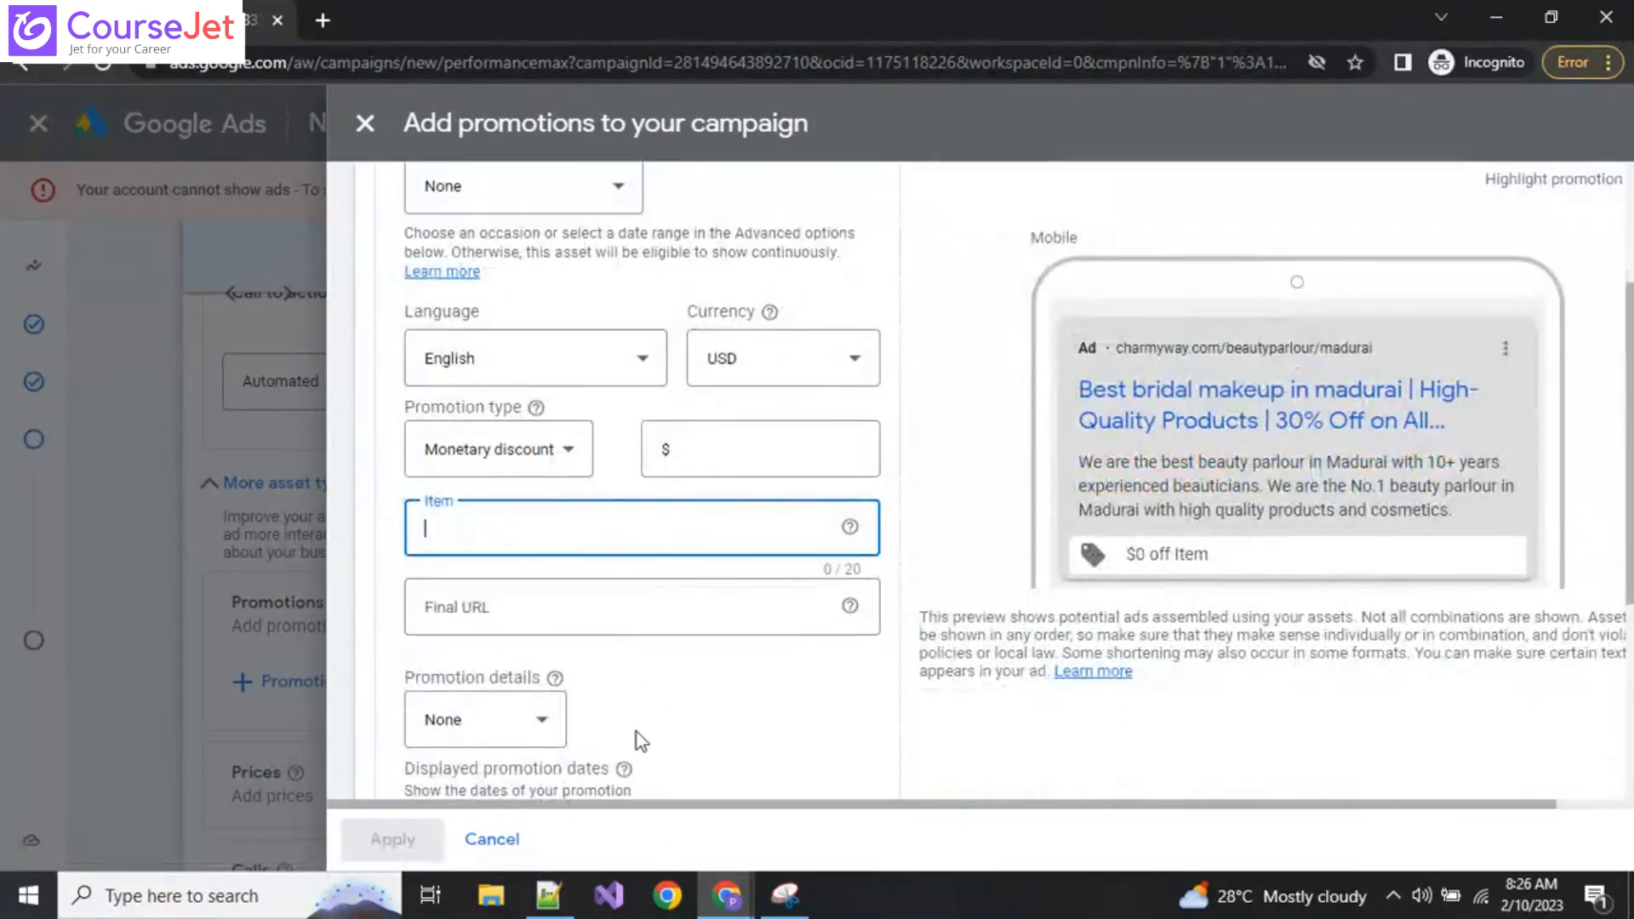
scroll(639, 739, "down", 1)
scroll(645, 747, "up", 2)
scroll(644, 747, "up", 1)
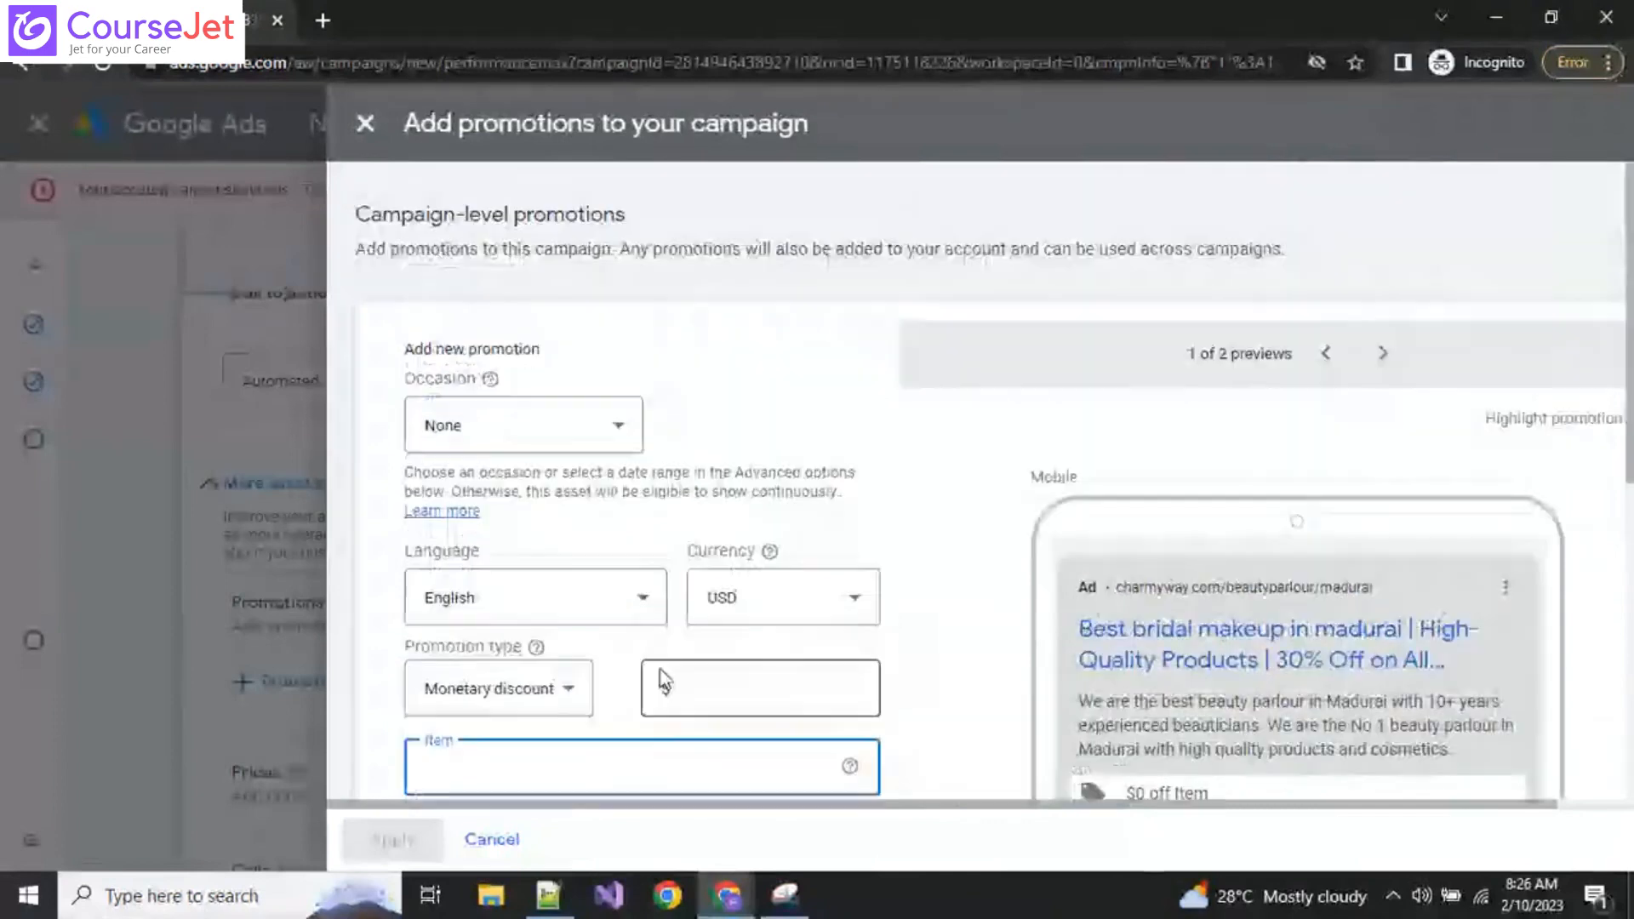
left_click(522, 422)
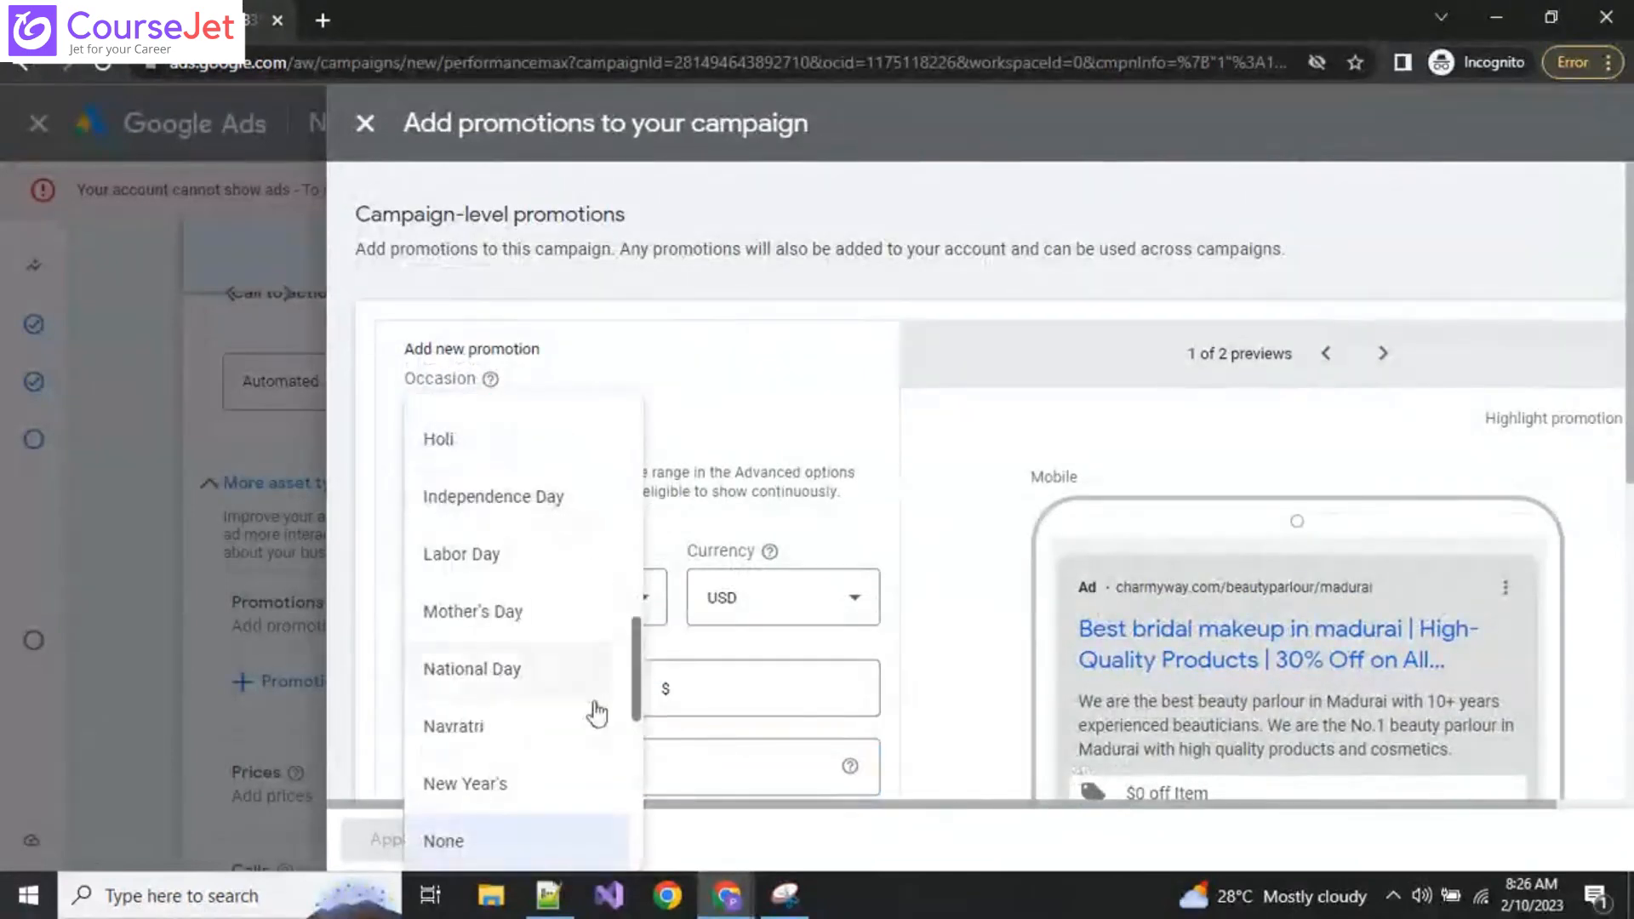
scroll(595, 707, "up", 8)
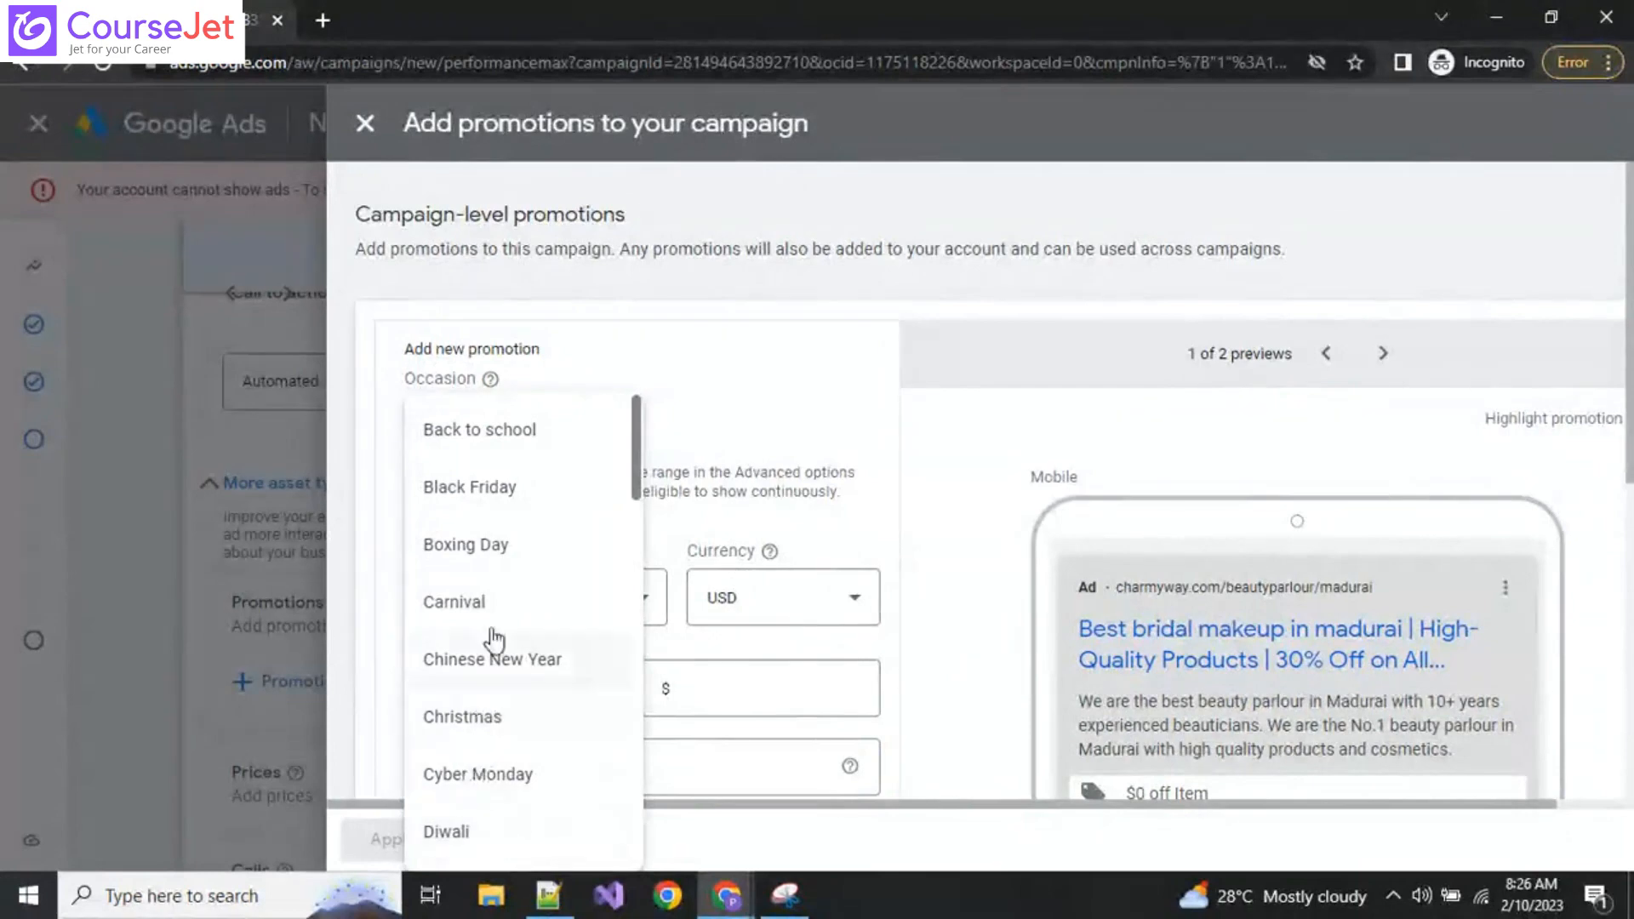
left_click(507, 485)
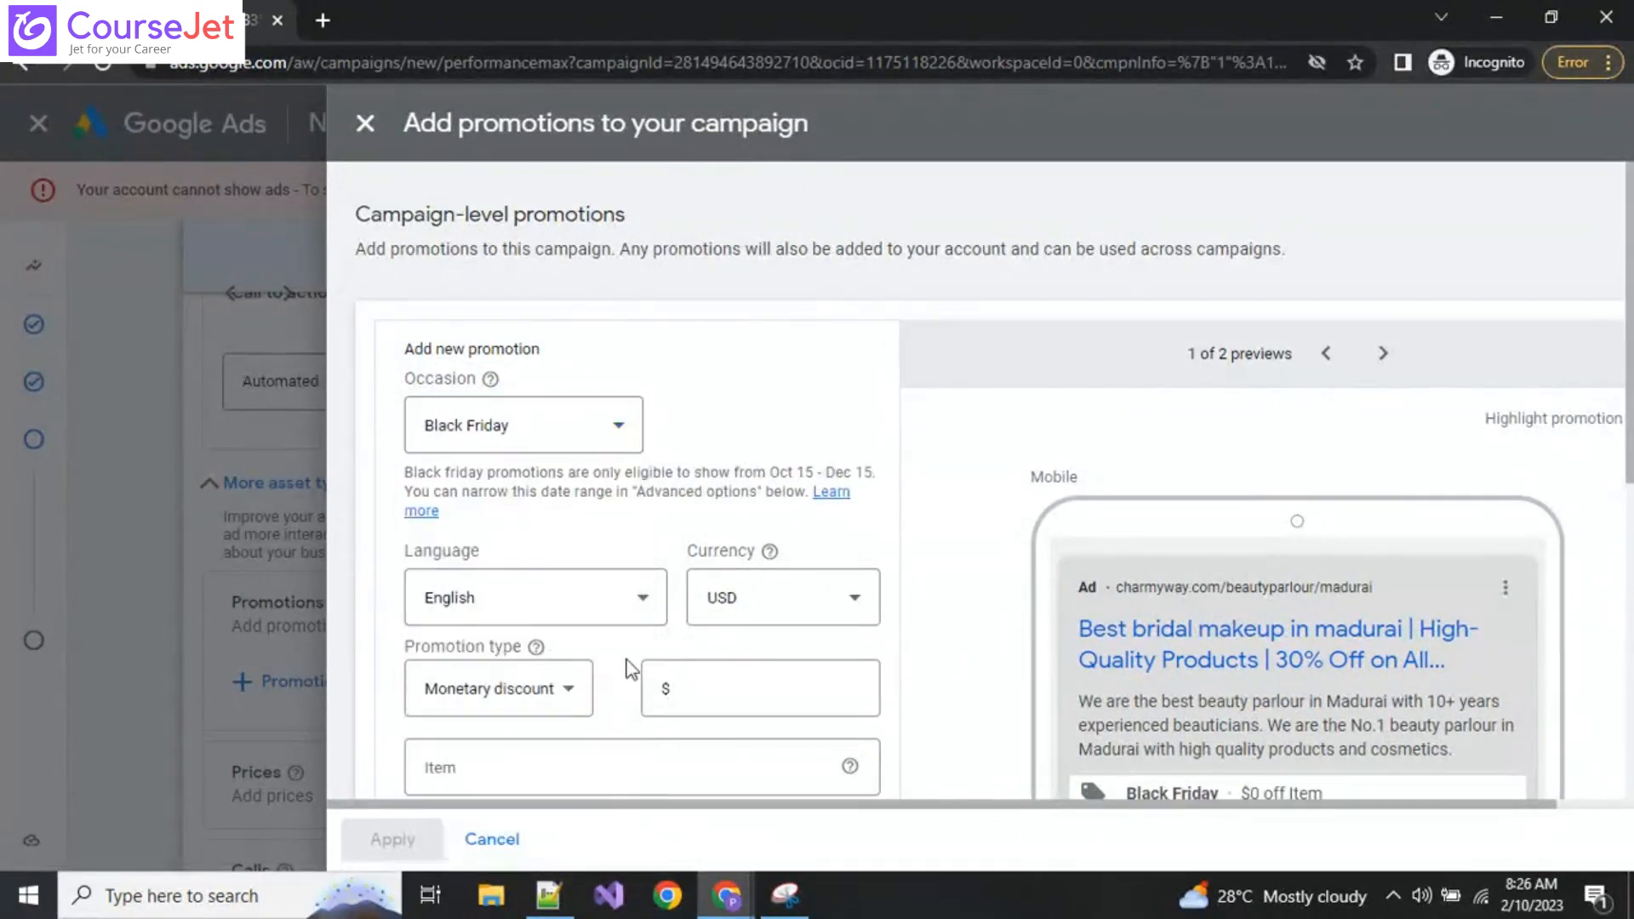
Step: Set the Black Friday promotion's currency to INR
scroll(682, 667, "down", 2)
left_click(806, 479)
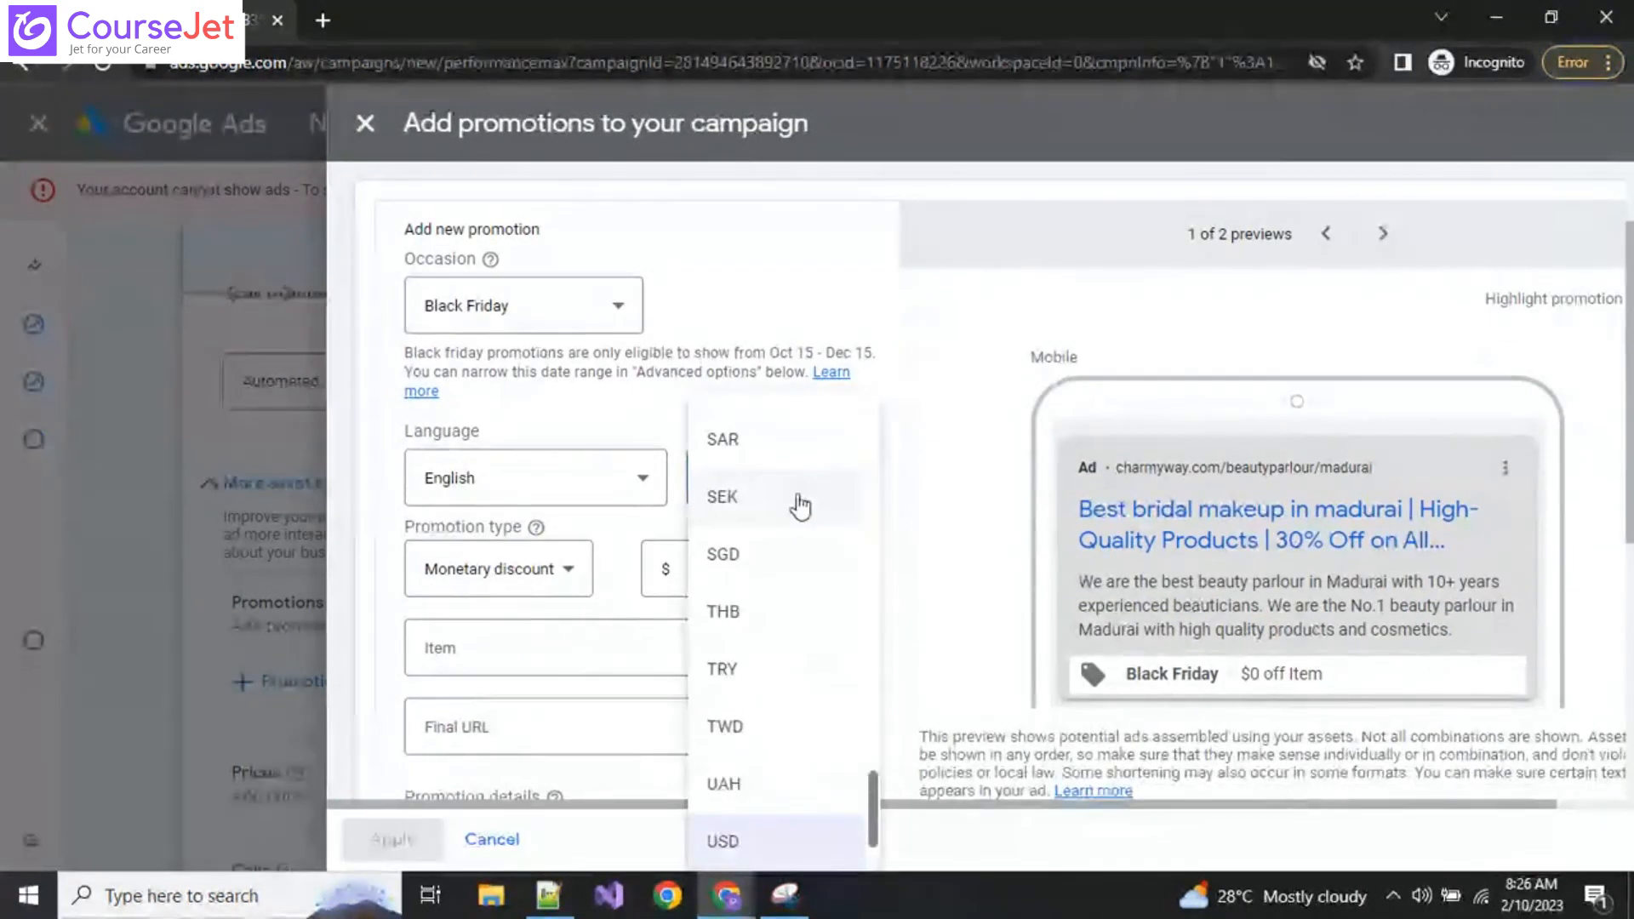
scroll(770, 639, "up", 2)
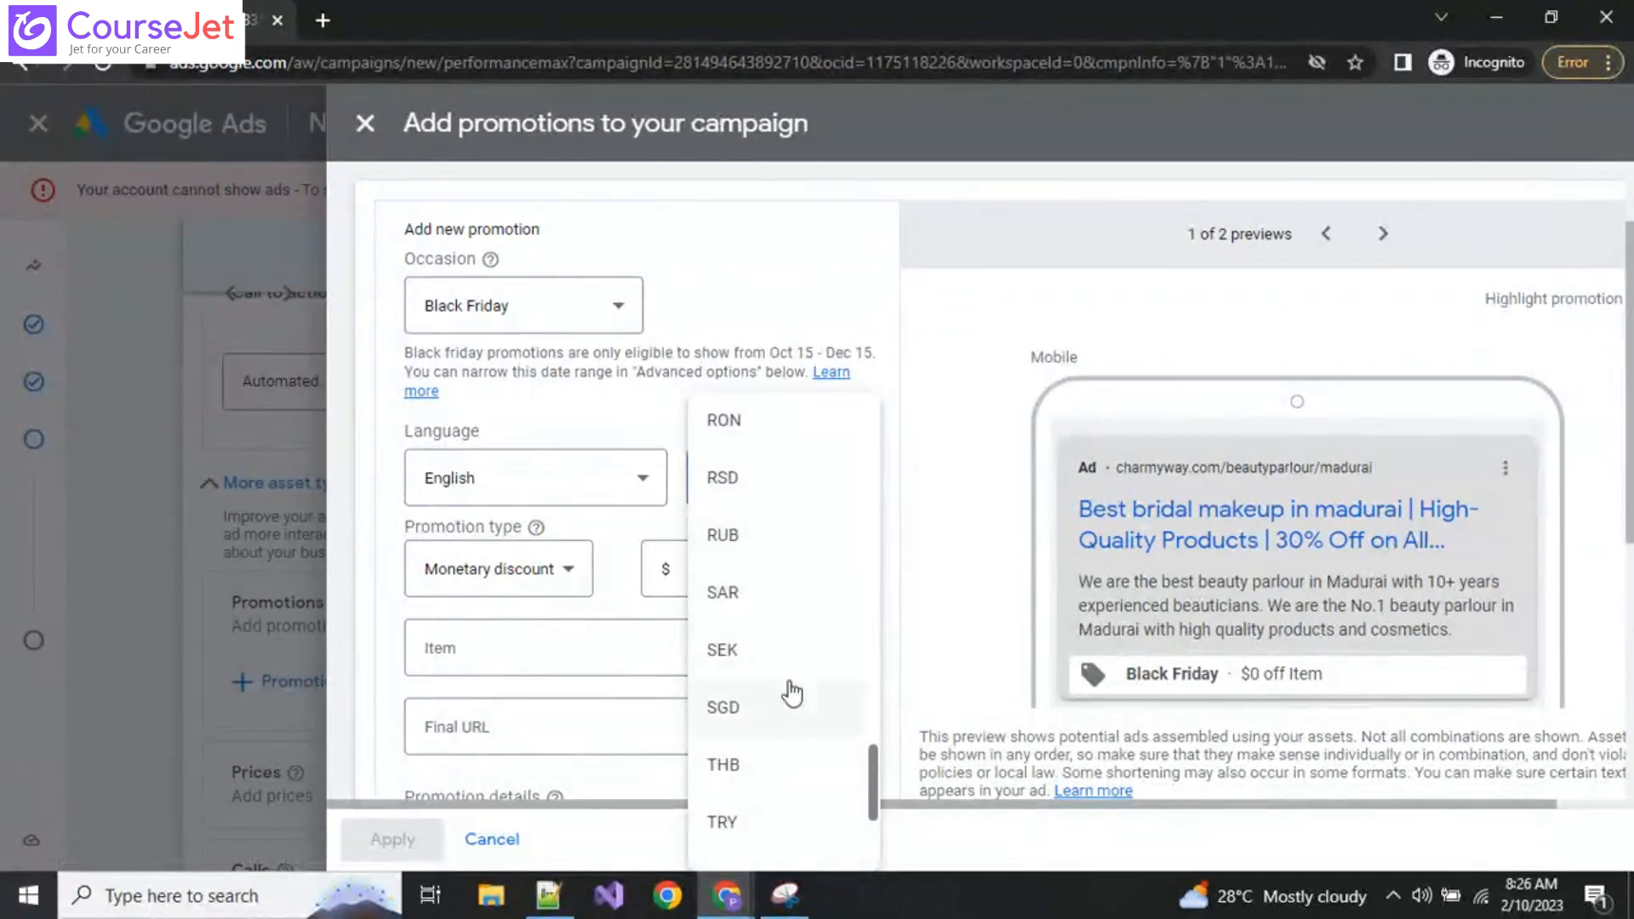
scroll(796, 715, "up", 4)
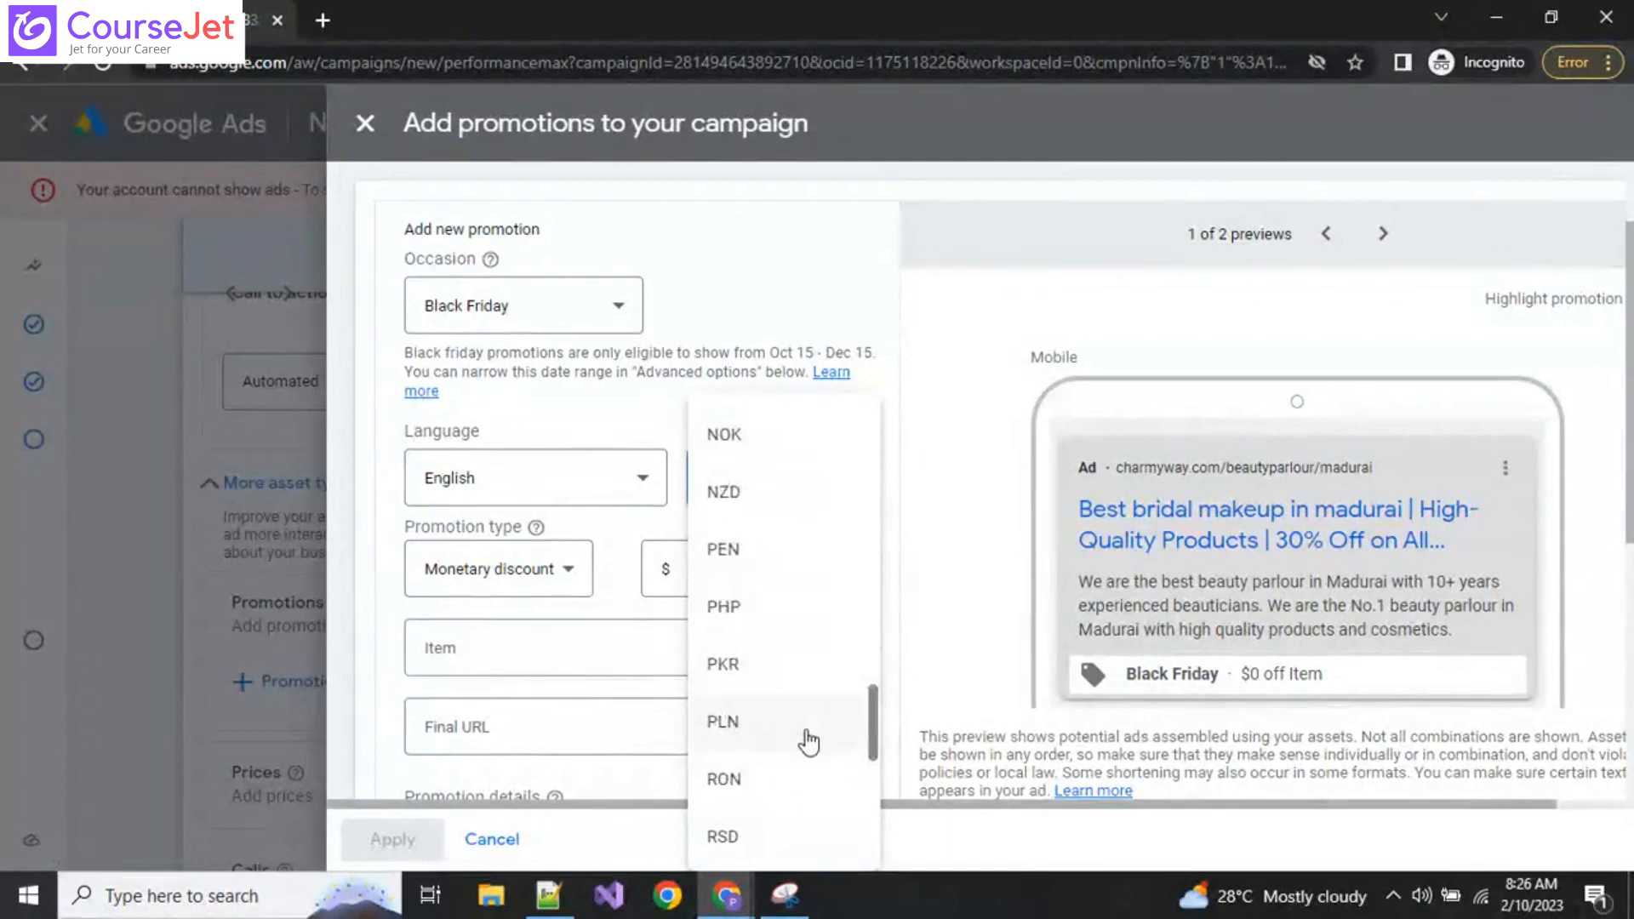
scroll(809, 743, "down", 3)
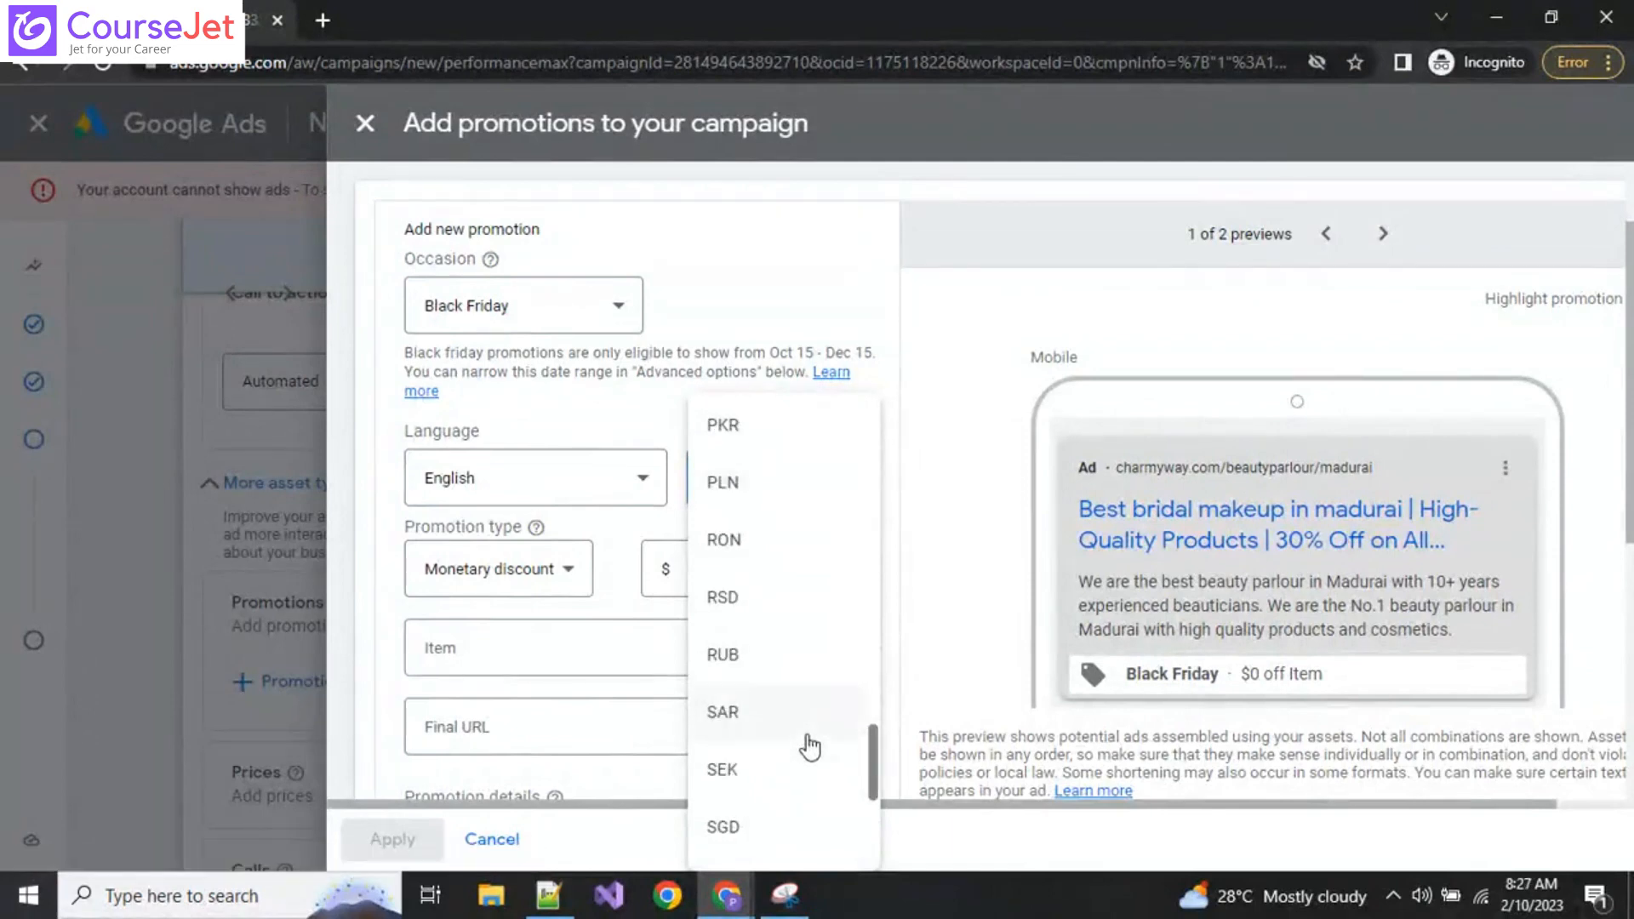
scroll(807, 756, "down", 3)
scroll(807, 757, "down", 2)
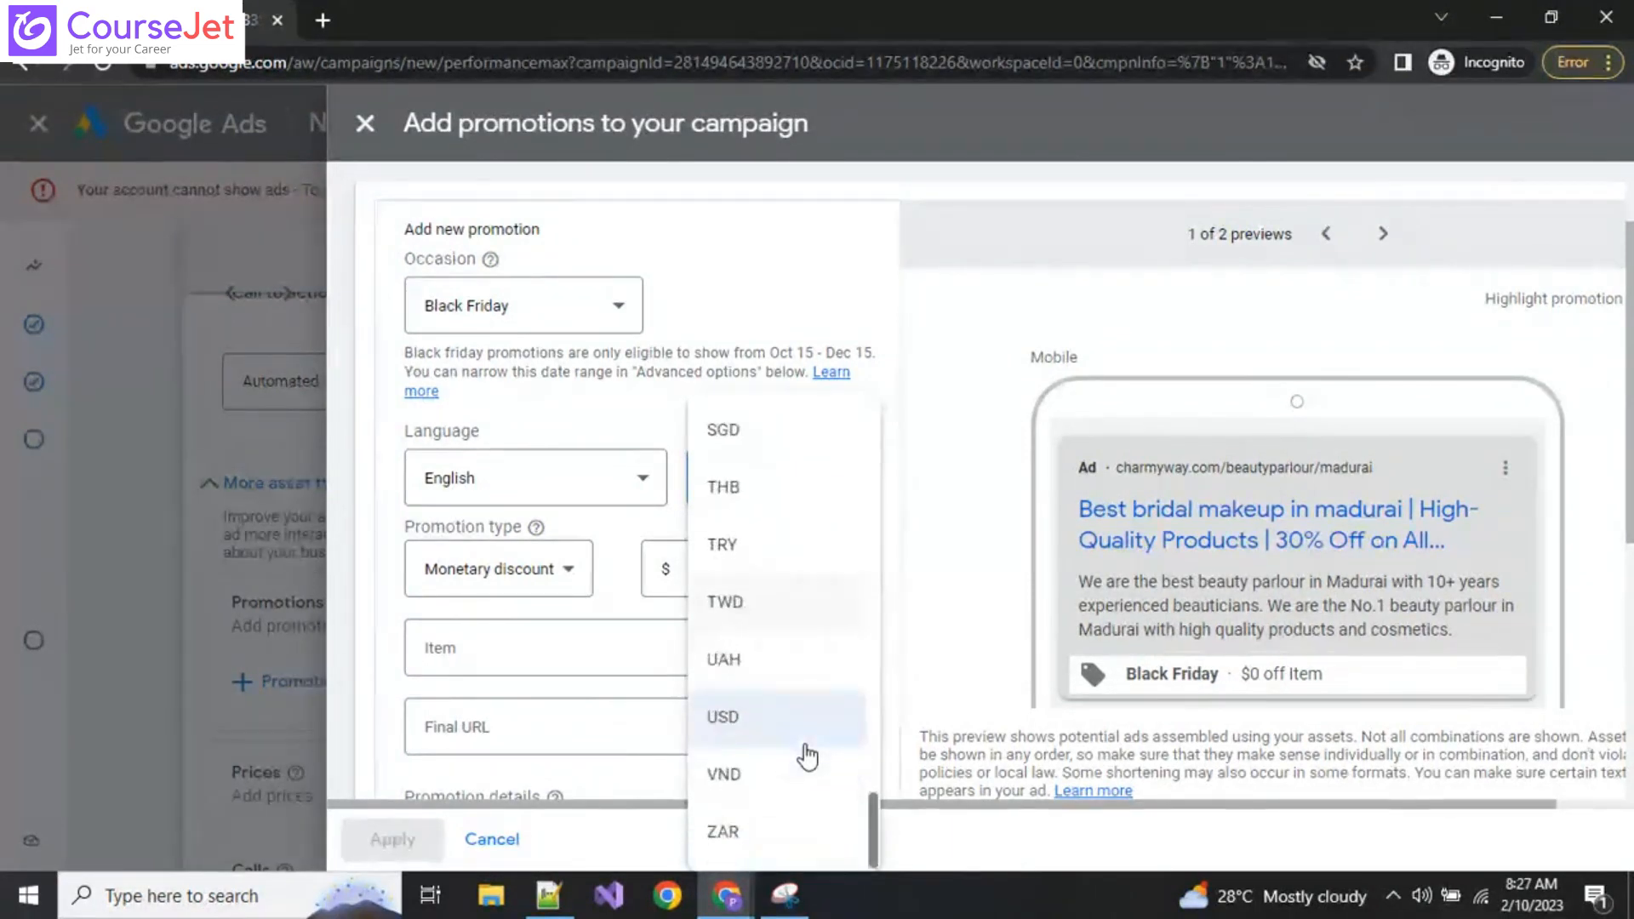
scroll(800, 732, "up", 15)
scroll(762, 808, "down", 1)
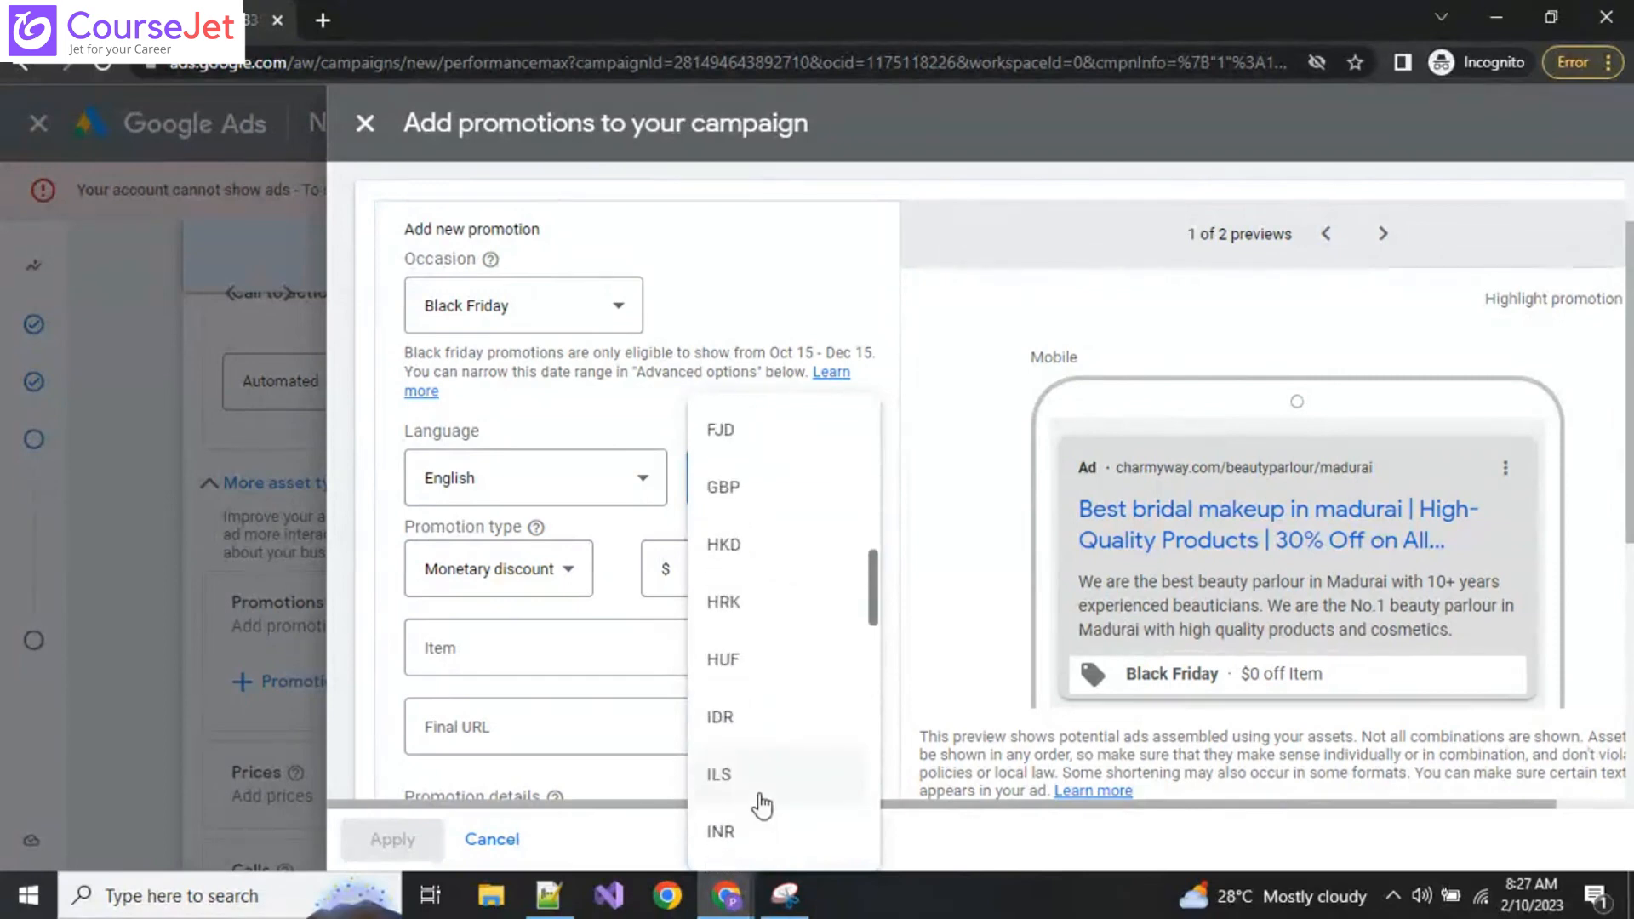
left_click(762, 830)
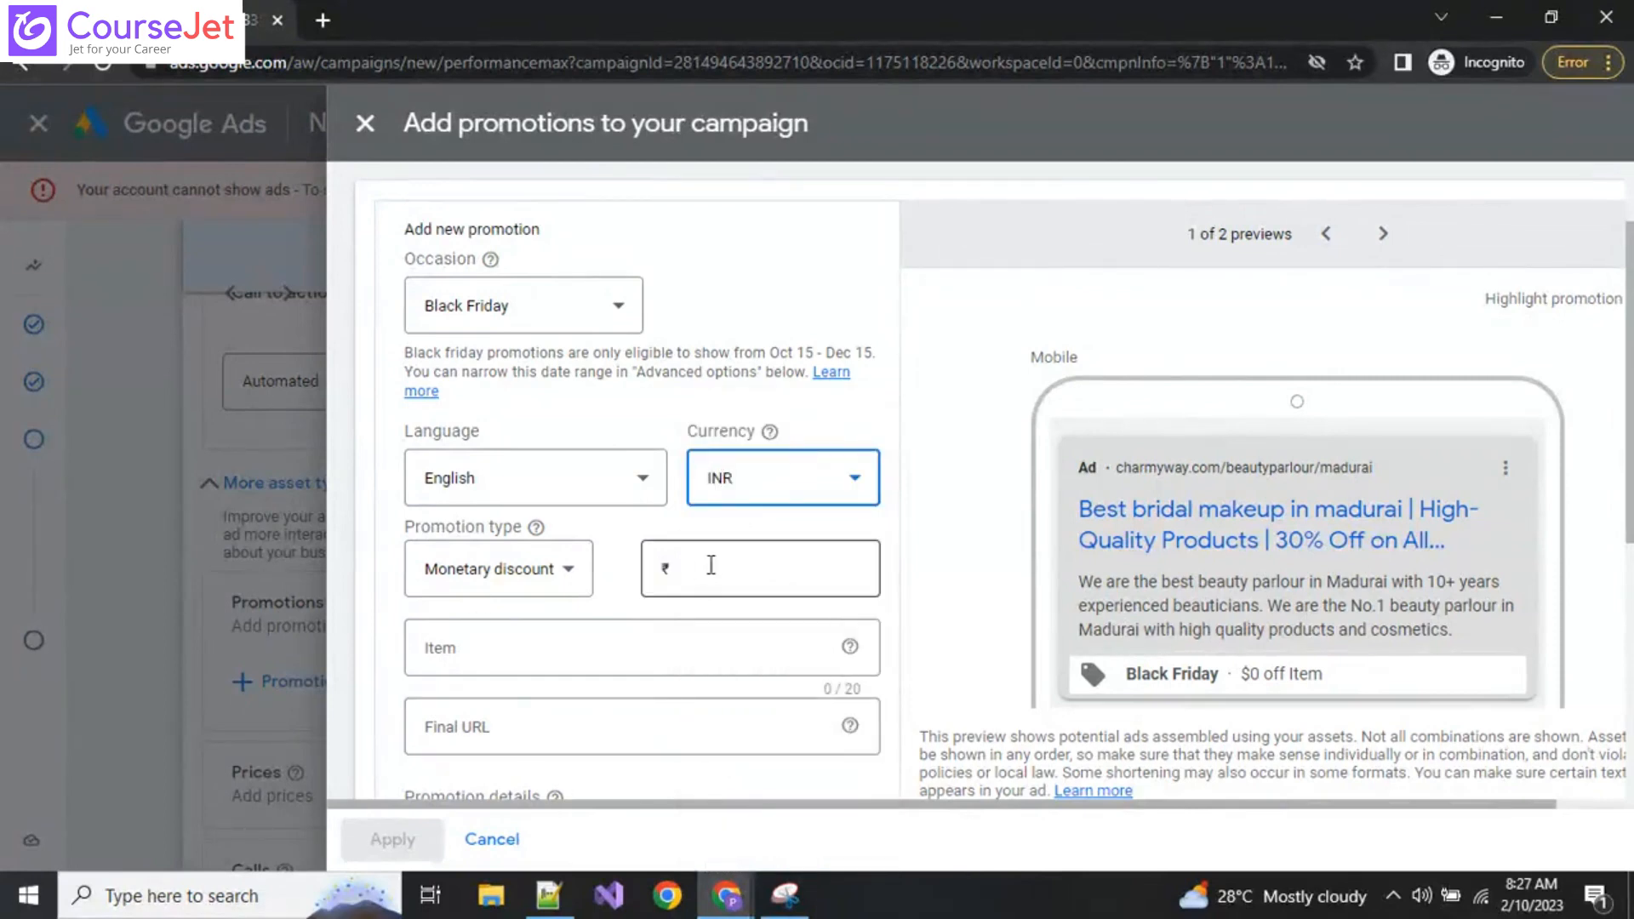
Step: Set the Black Friday promotion's monetary discount to ₹1,000 and its item to "Bridal services"
left_click(740, 578)
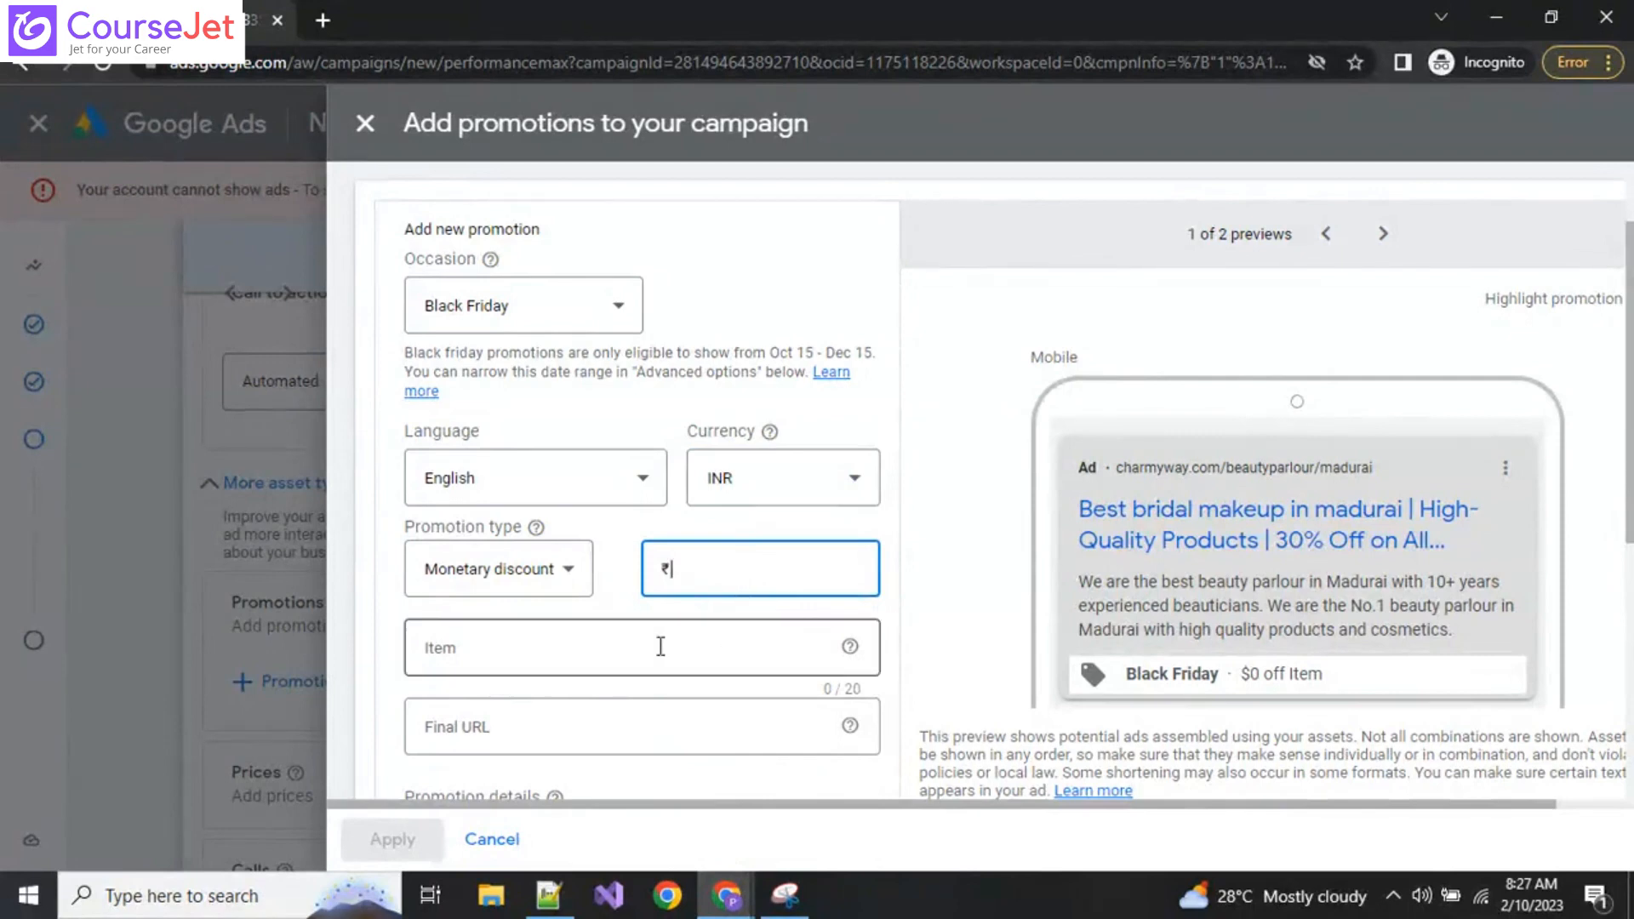
scroll(706, 604, "down", 2)
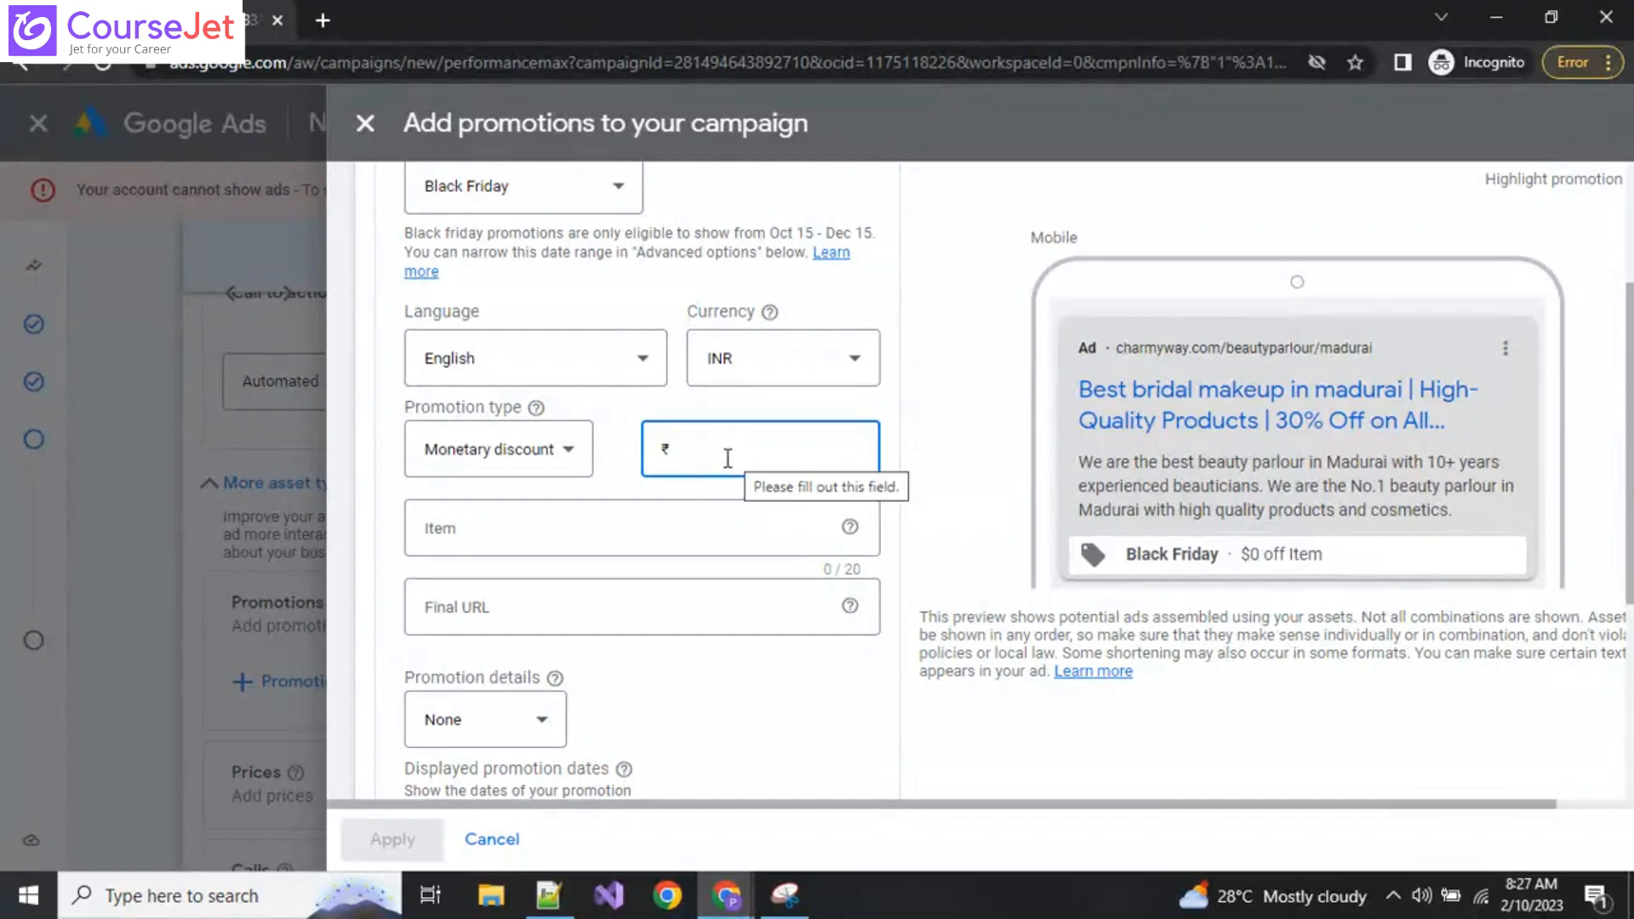
type("1")
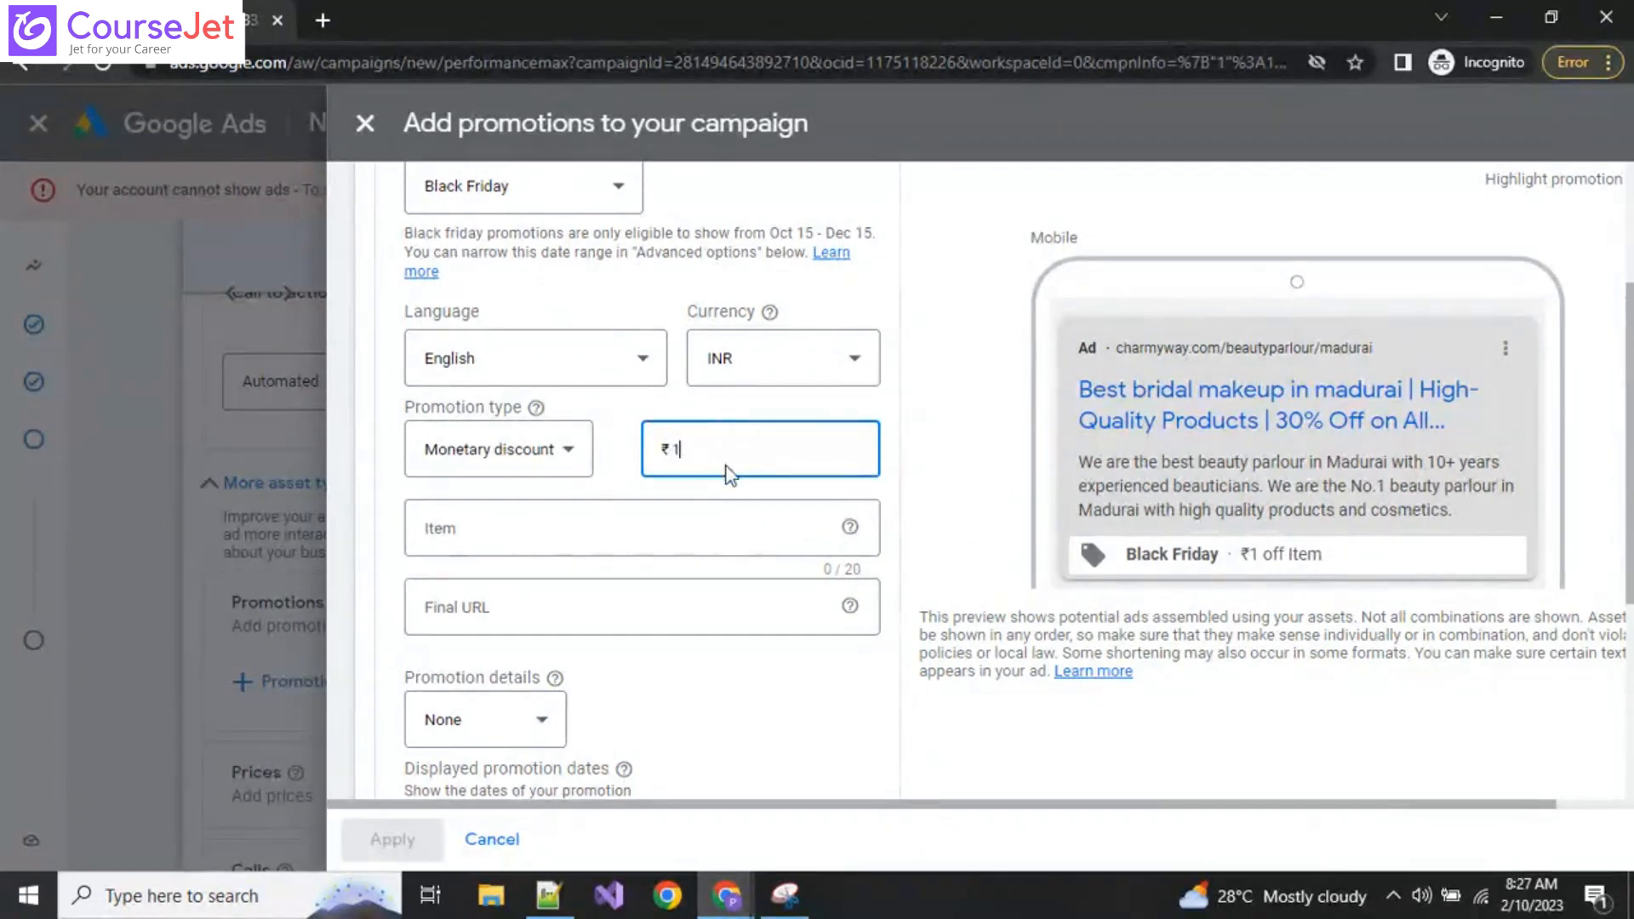
type("00")
left_click(705, 525)
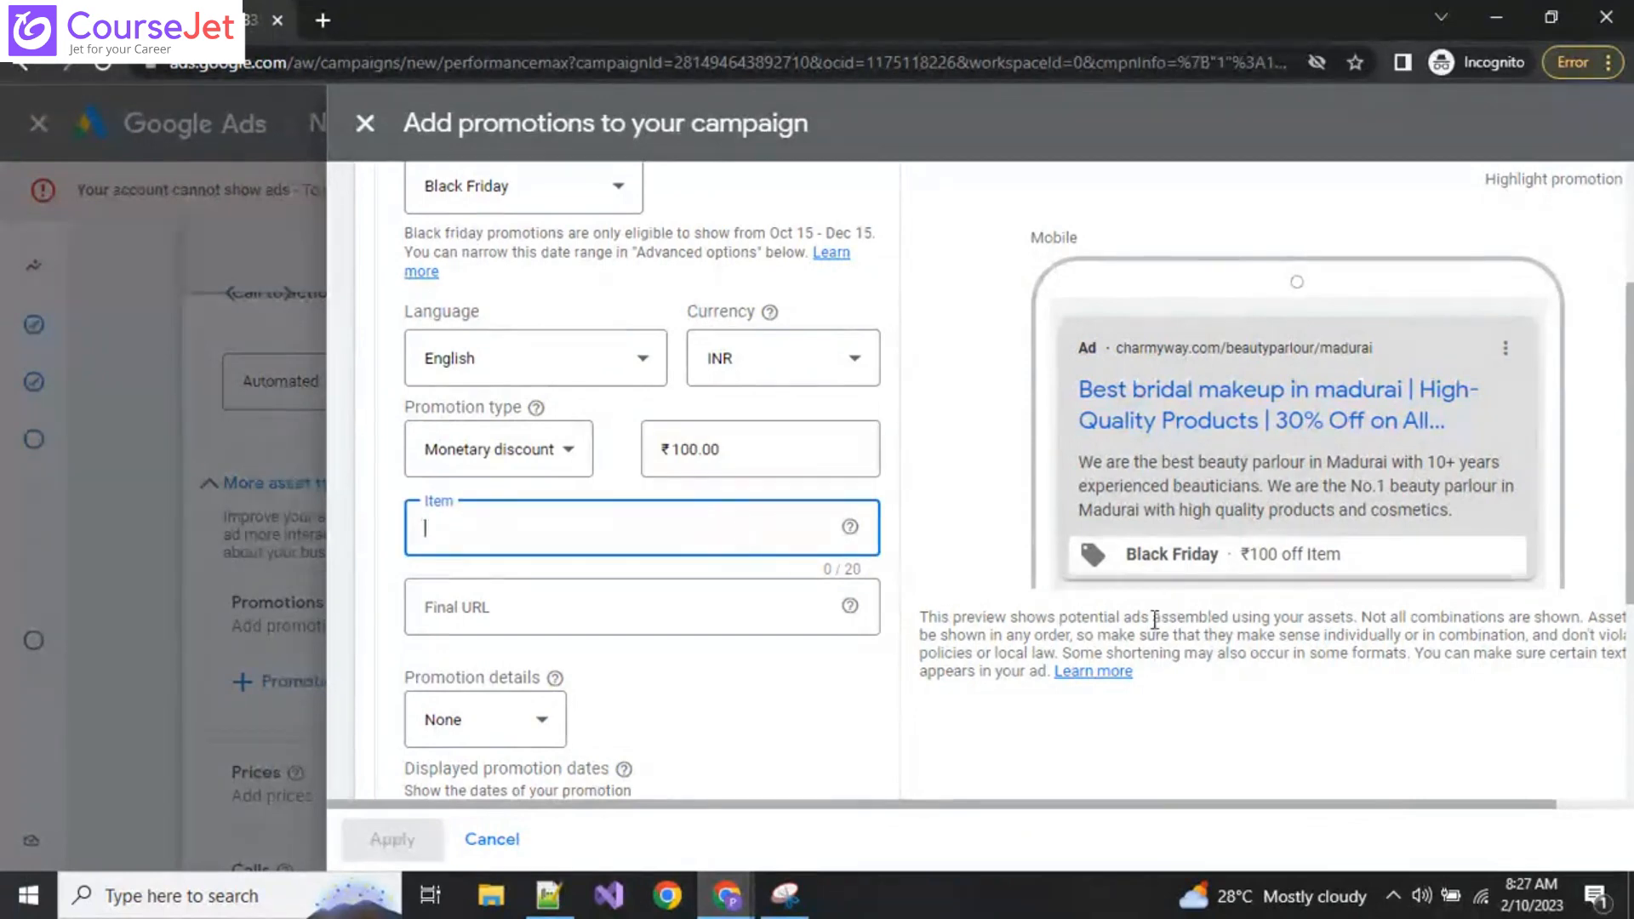
scroll(1290, 536, "down", 2)
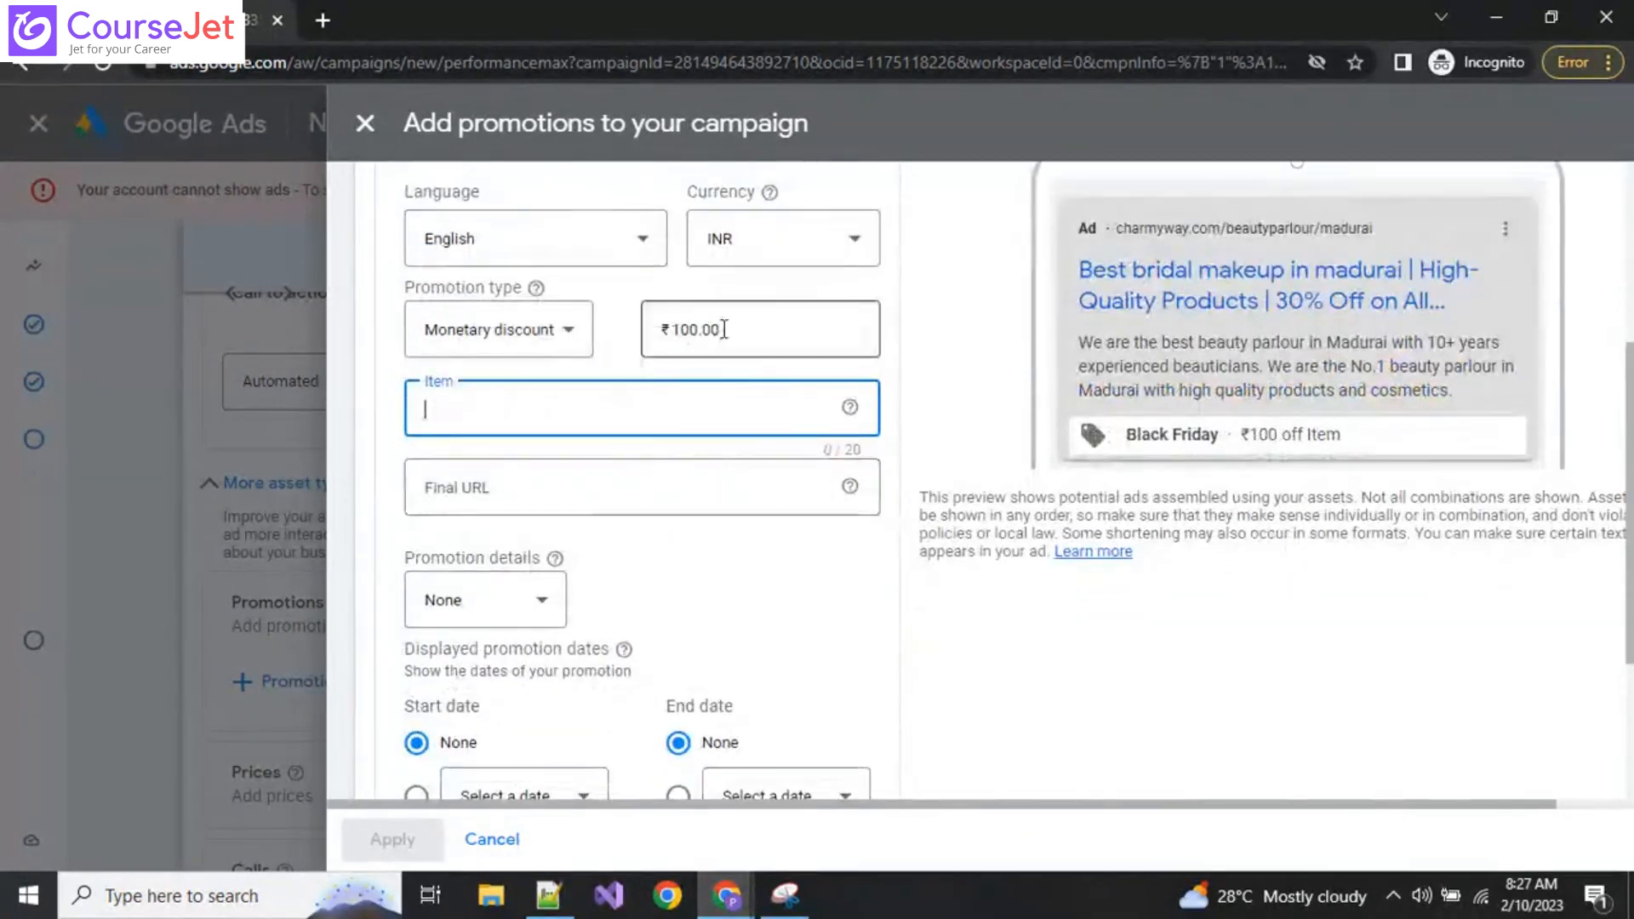
left_click(696, 329)
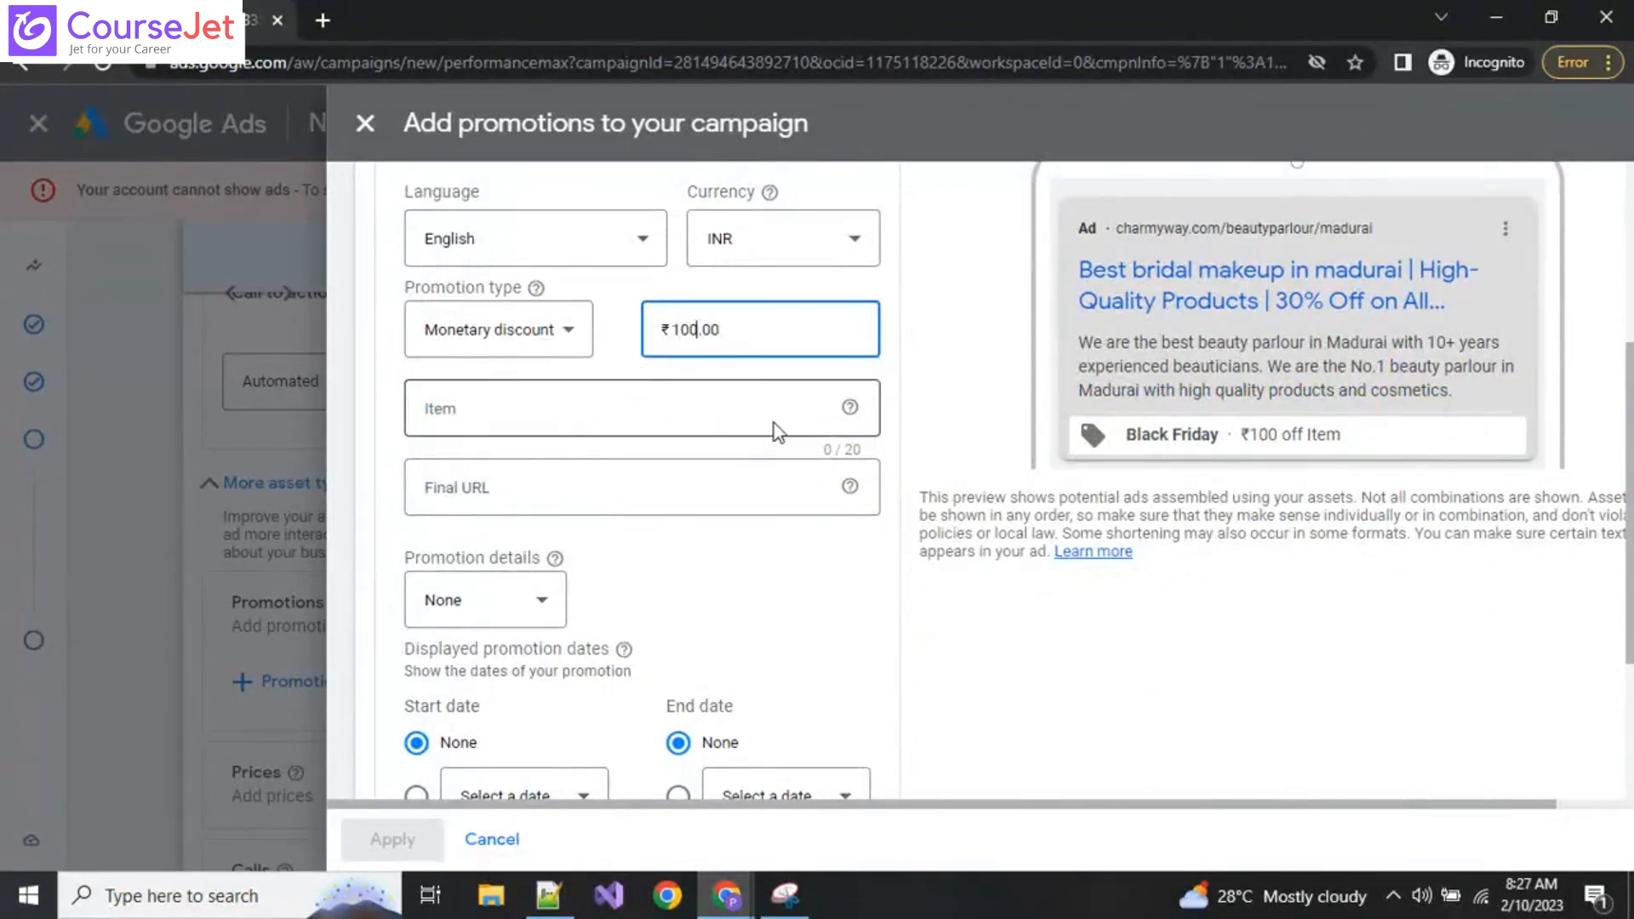
type("0")
left_click(621, 411)
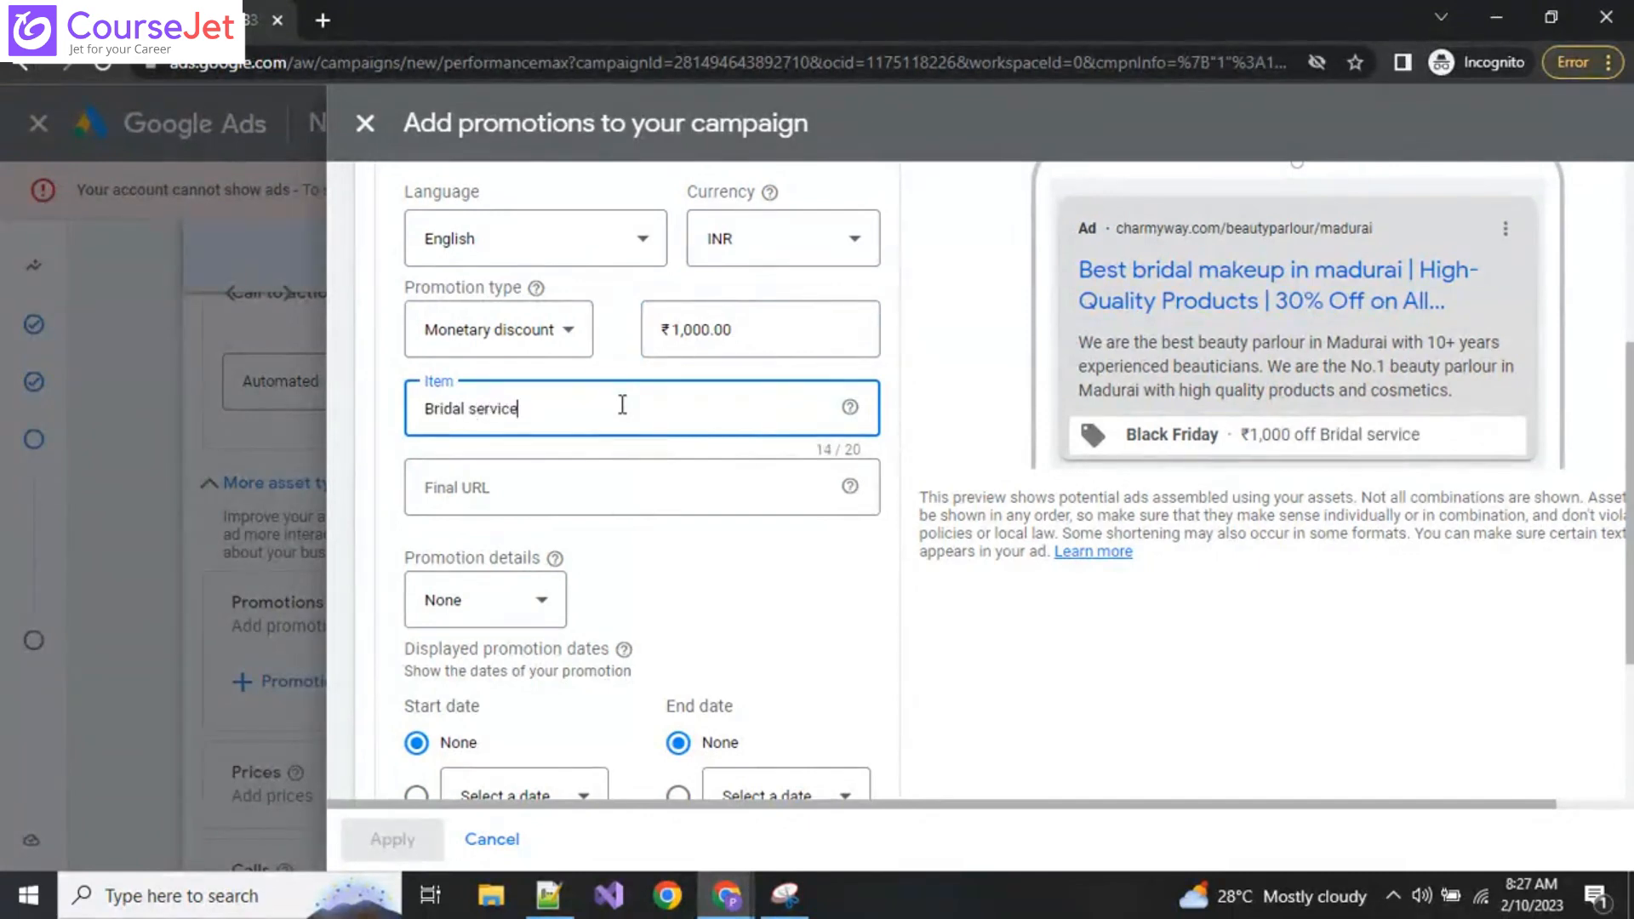
left_click(938, 436)
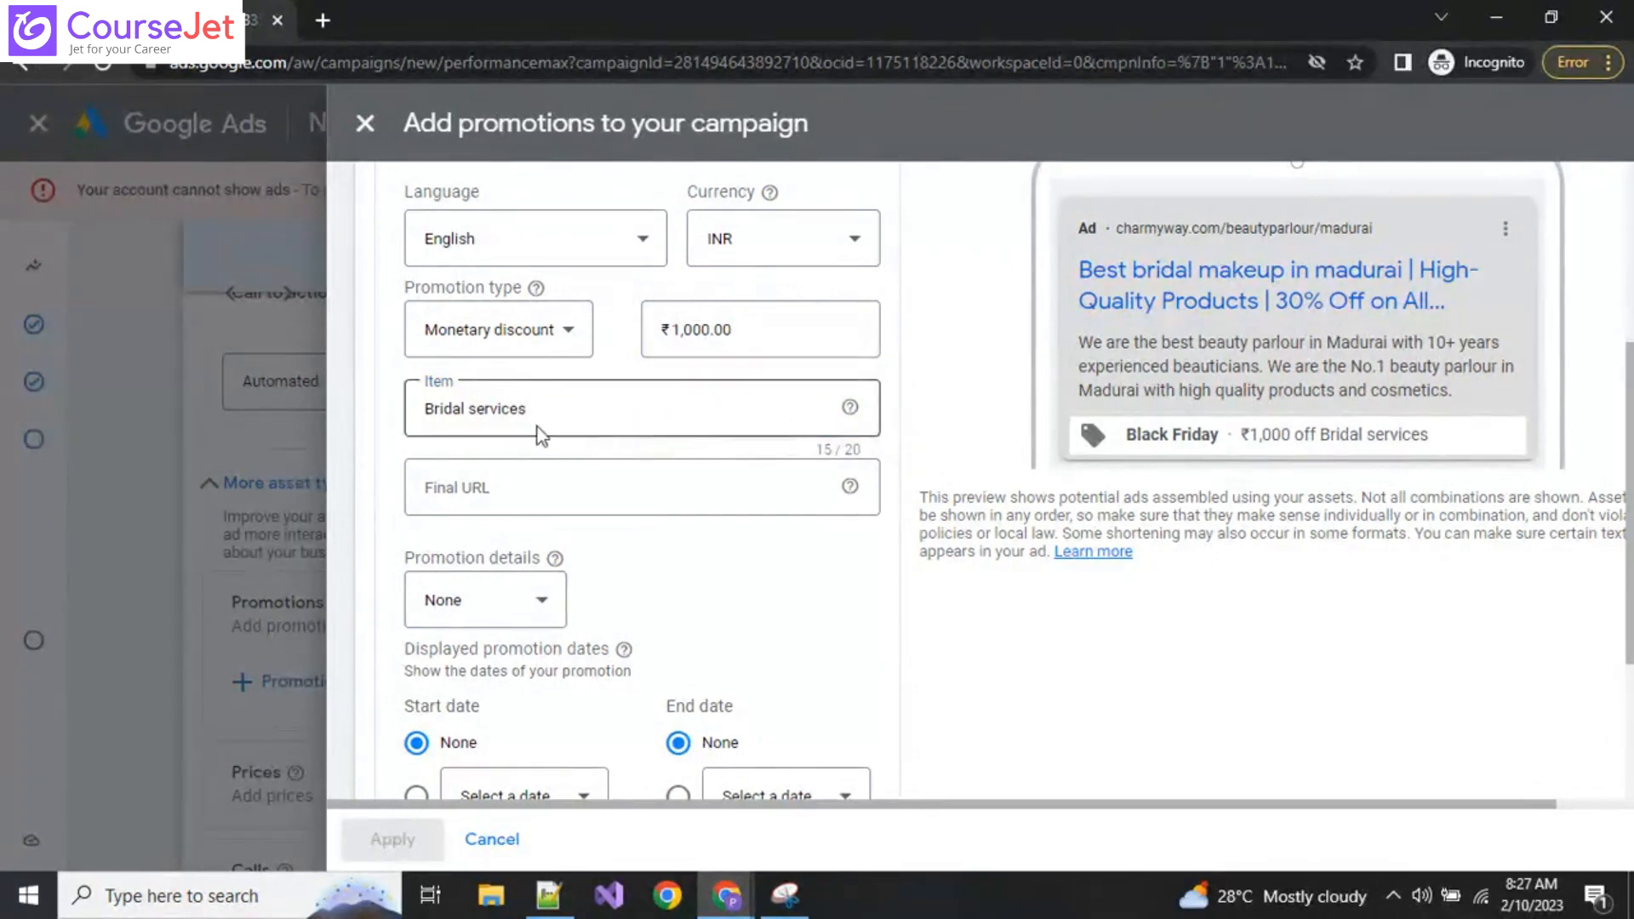
Step: Open the Services page of the CharmyWay website in the other browser window and copy its address
left_click(532, 506)
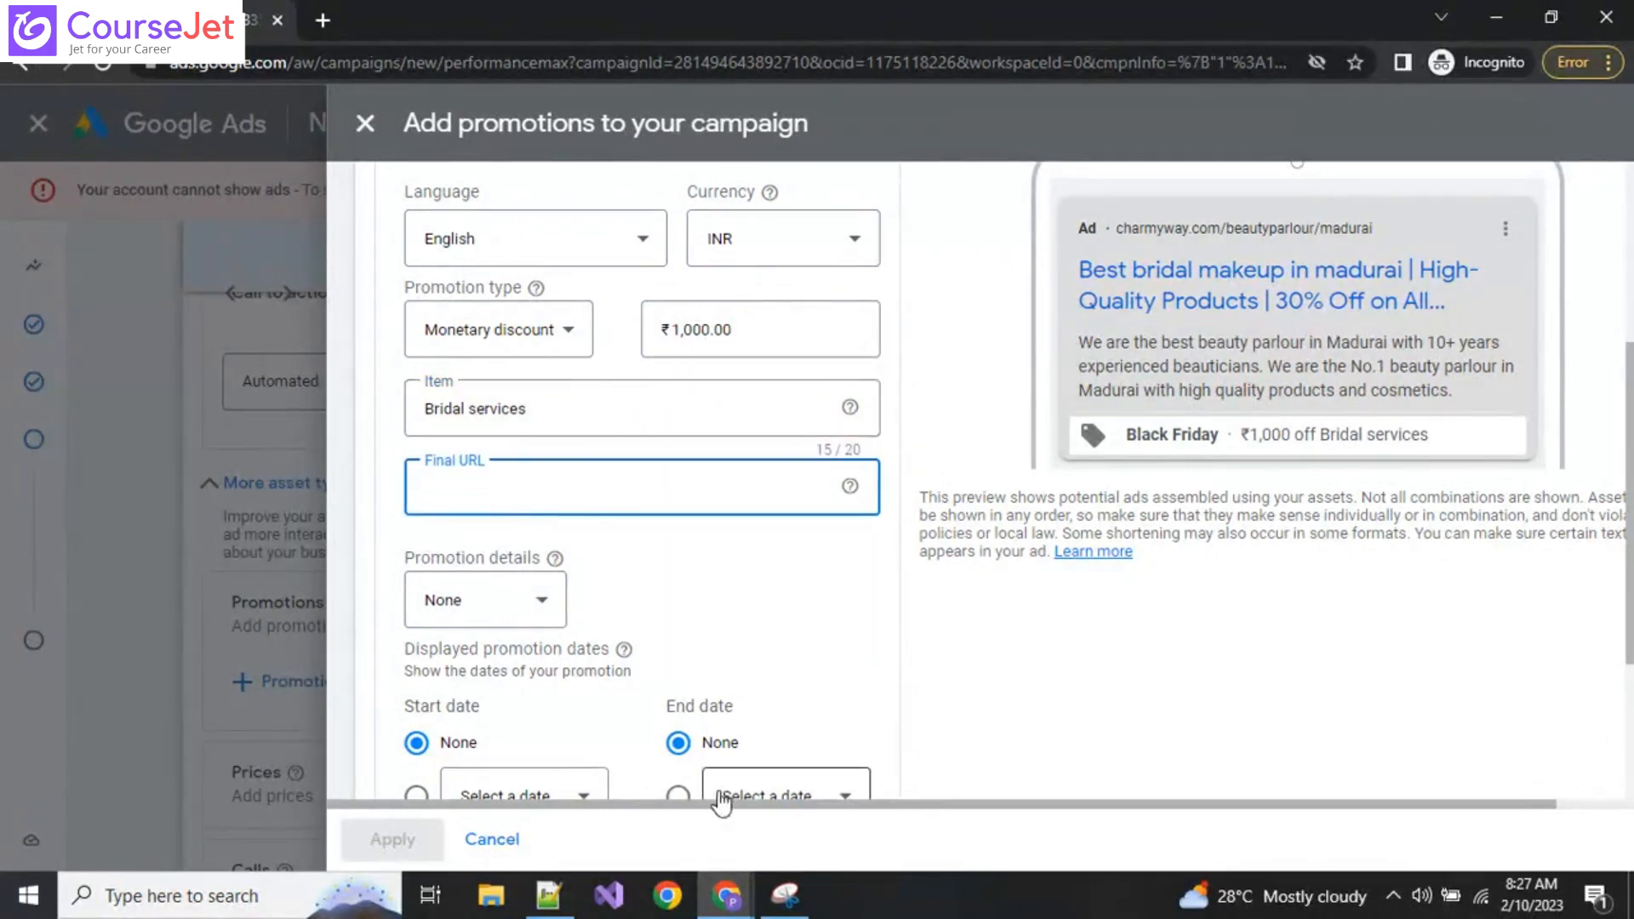
left_click(714, 909)
left_click(484, 814)
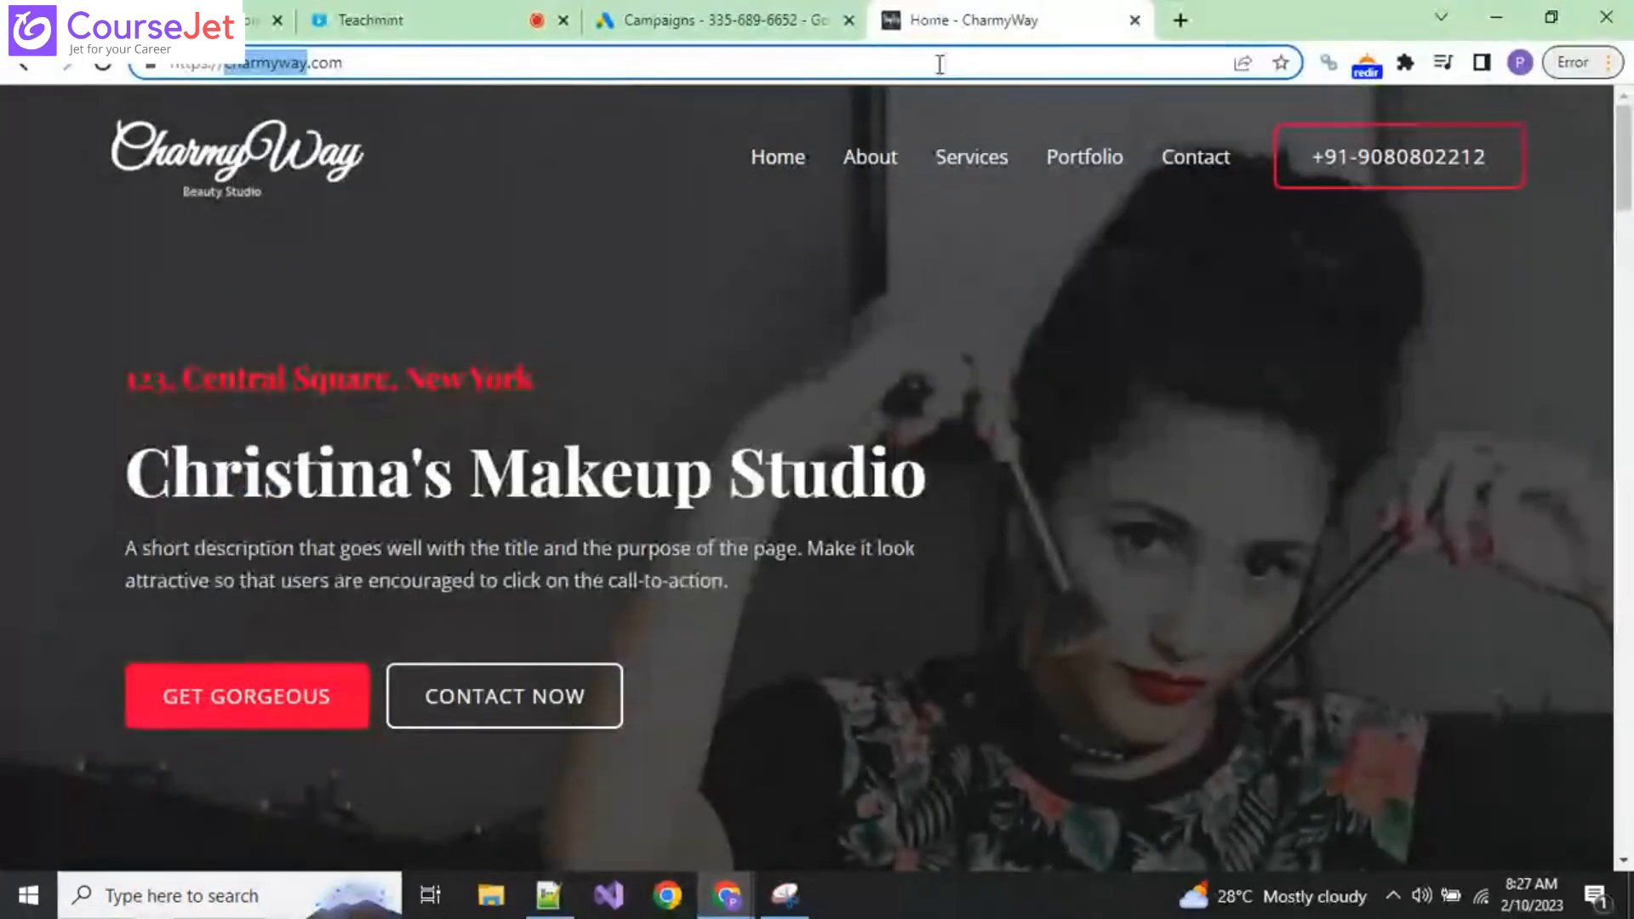
left_click(992, 163)
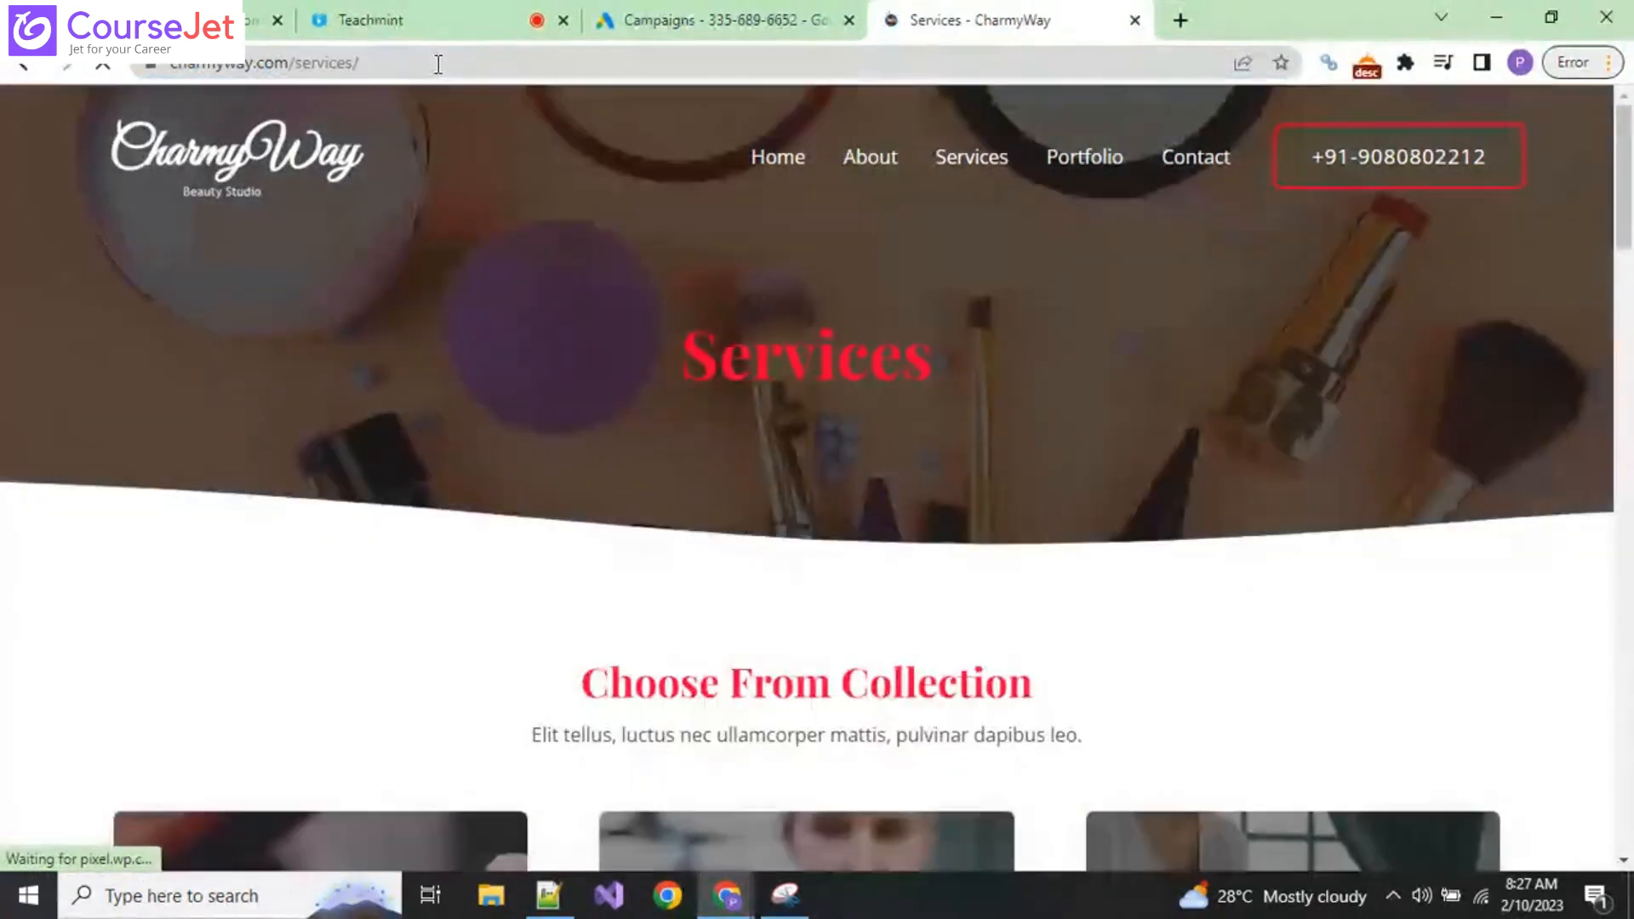
left_click(438, 62)
key("ctrl+c")
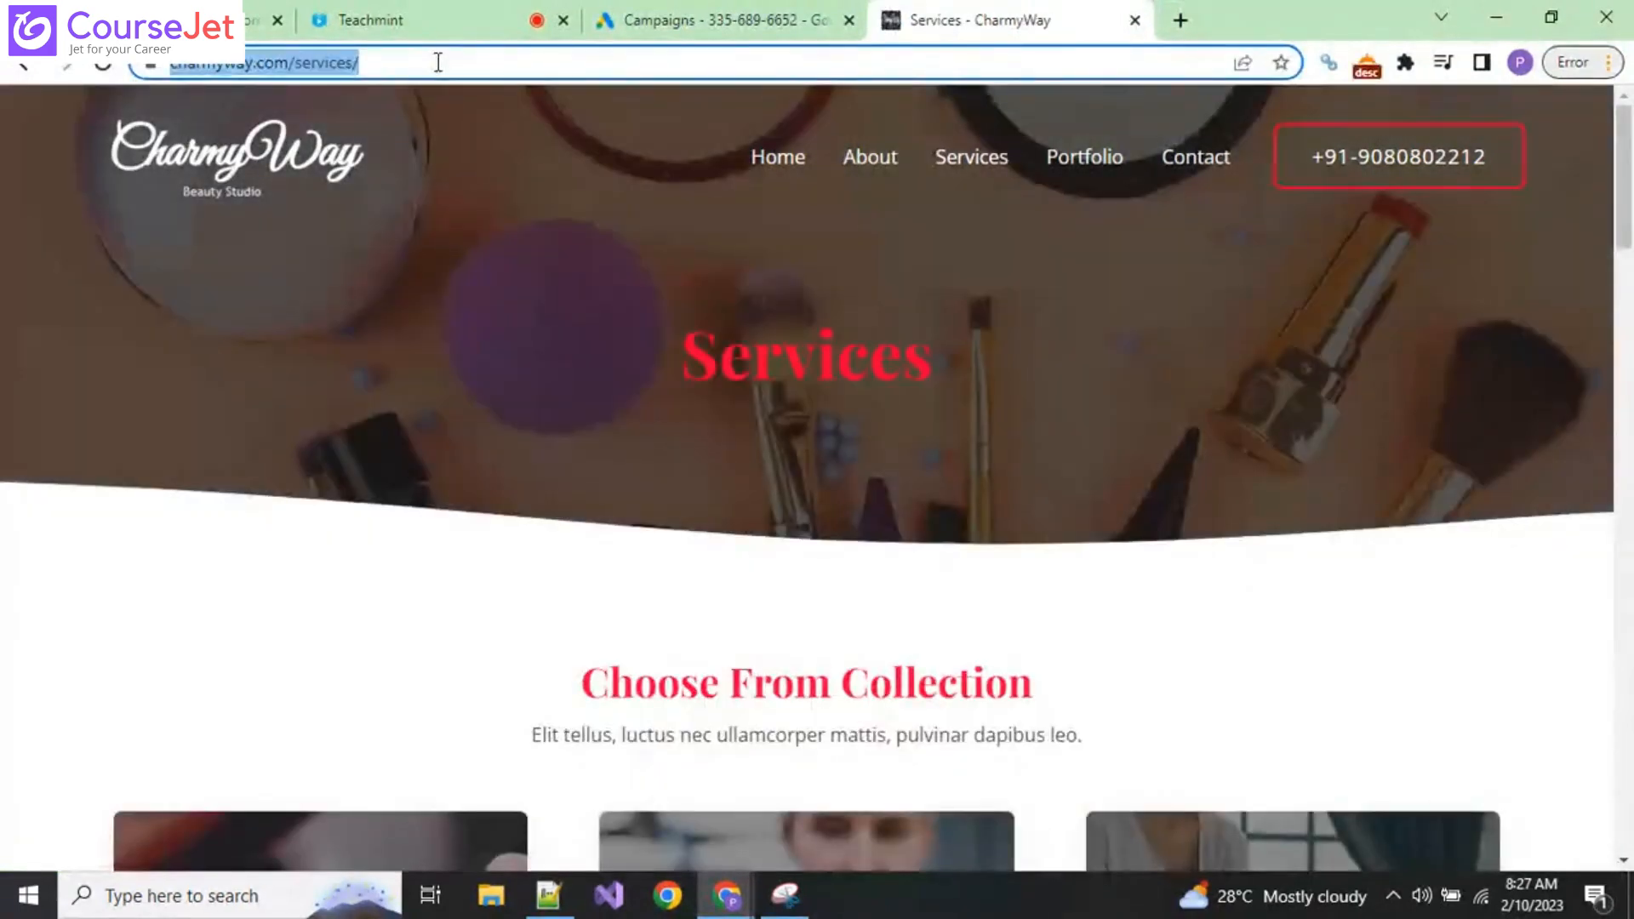
mouse_move(726, 894)
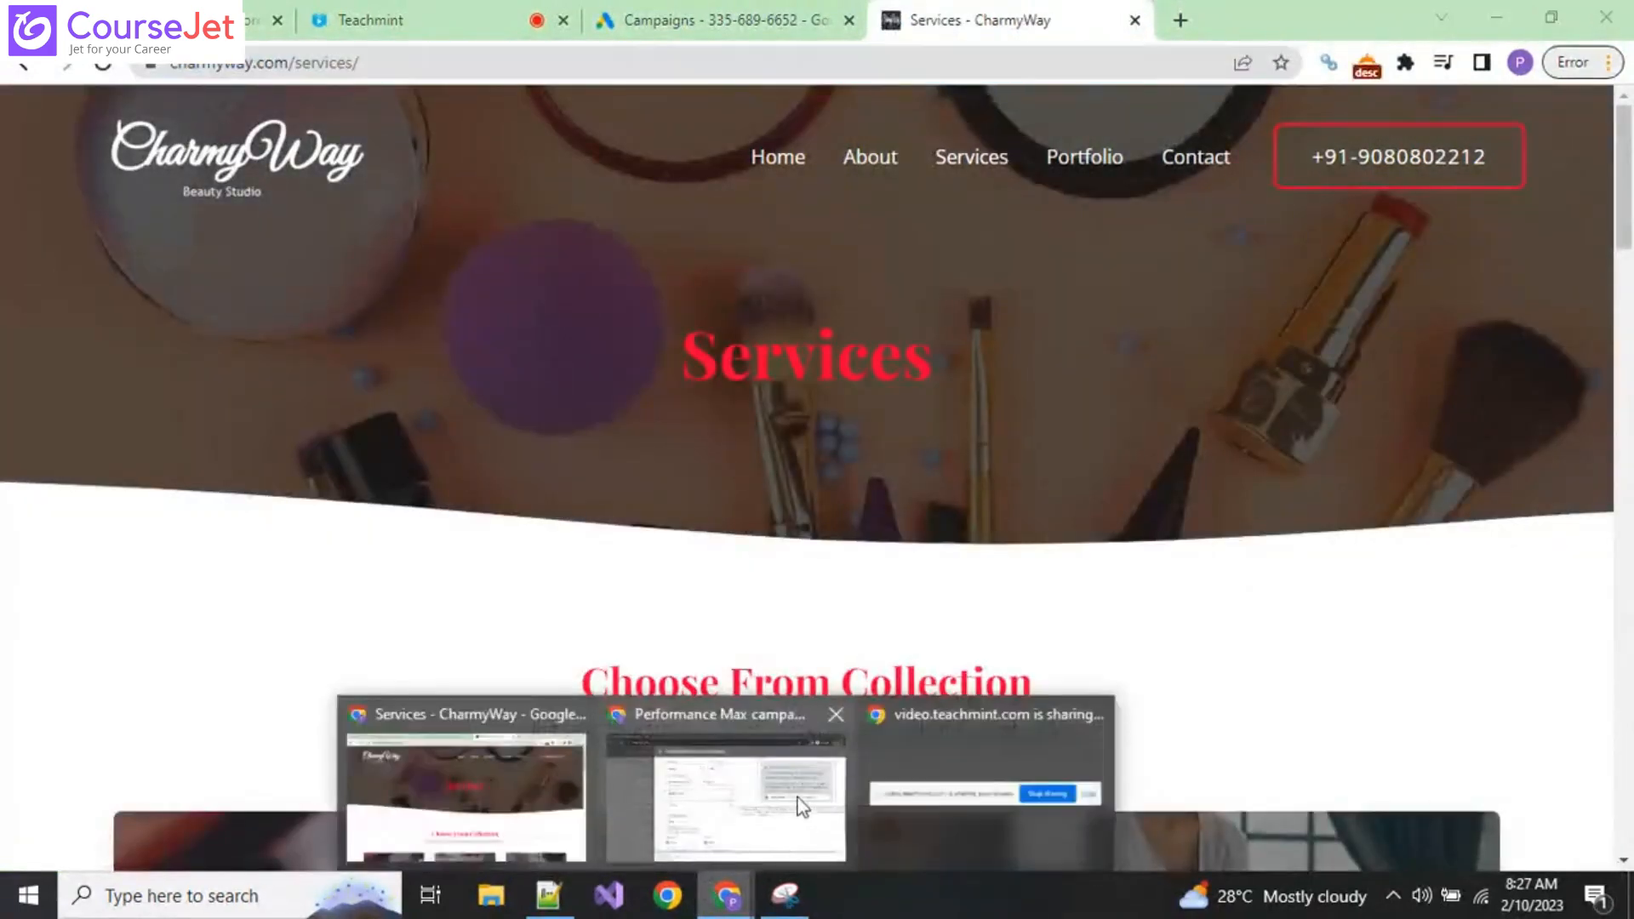
left_click(721, 792)
left_click(527, 487)
key("ctrl+v")
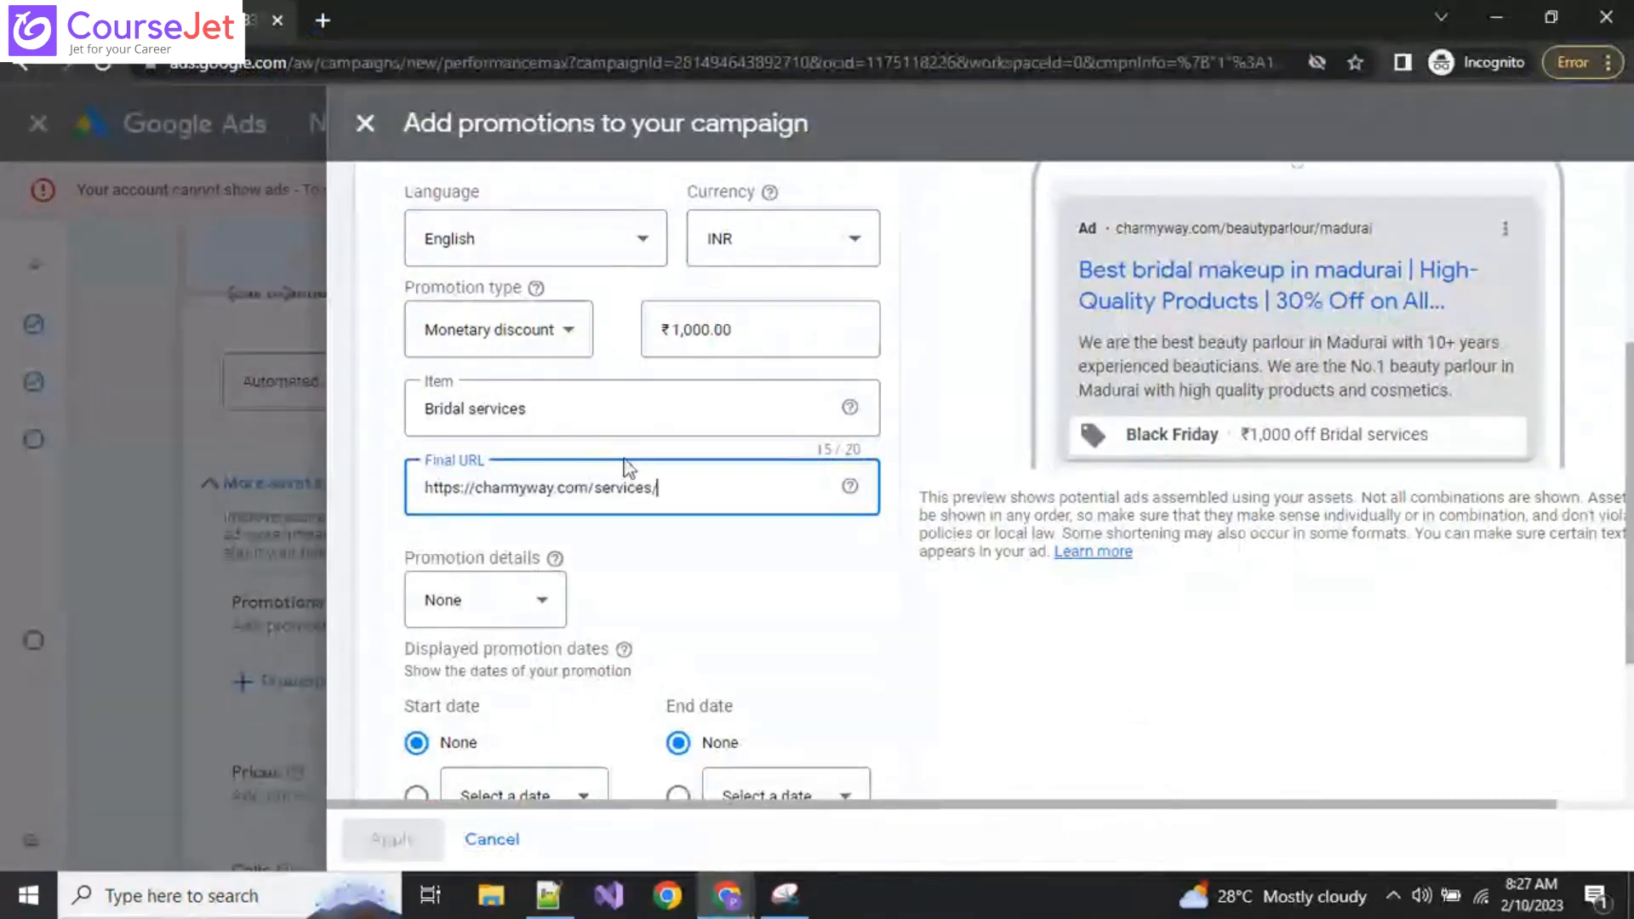
left_click(579, 636)
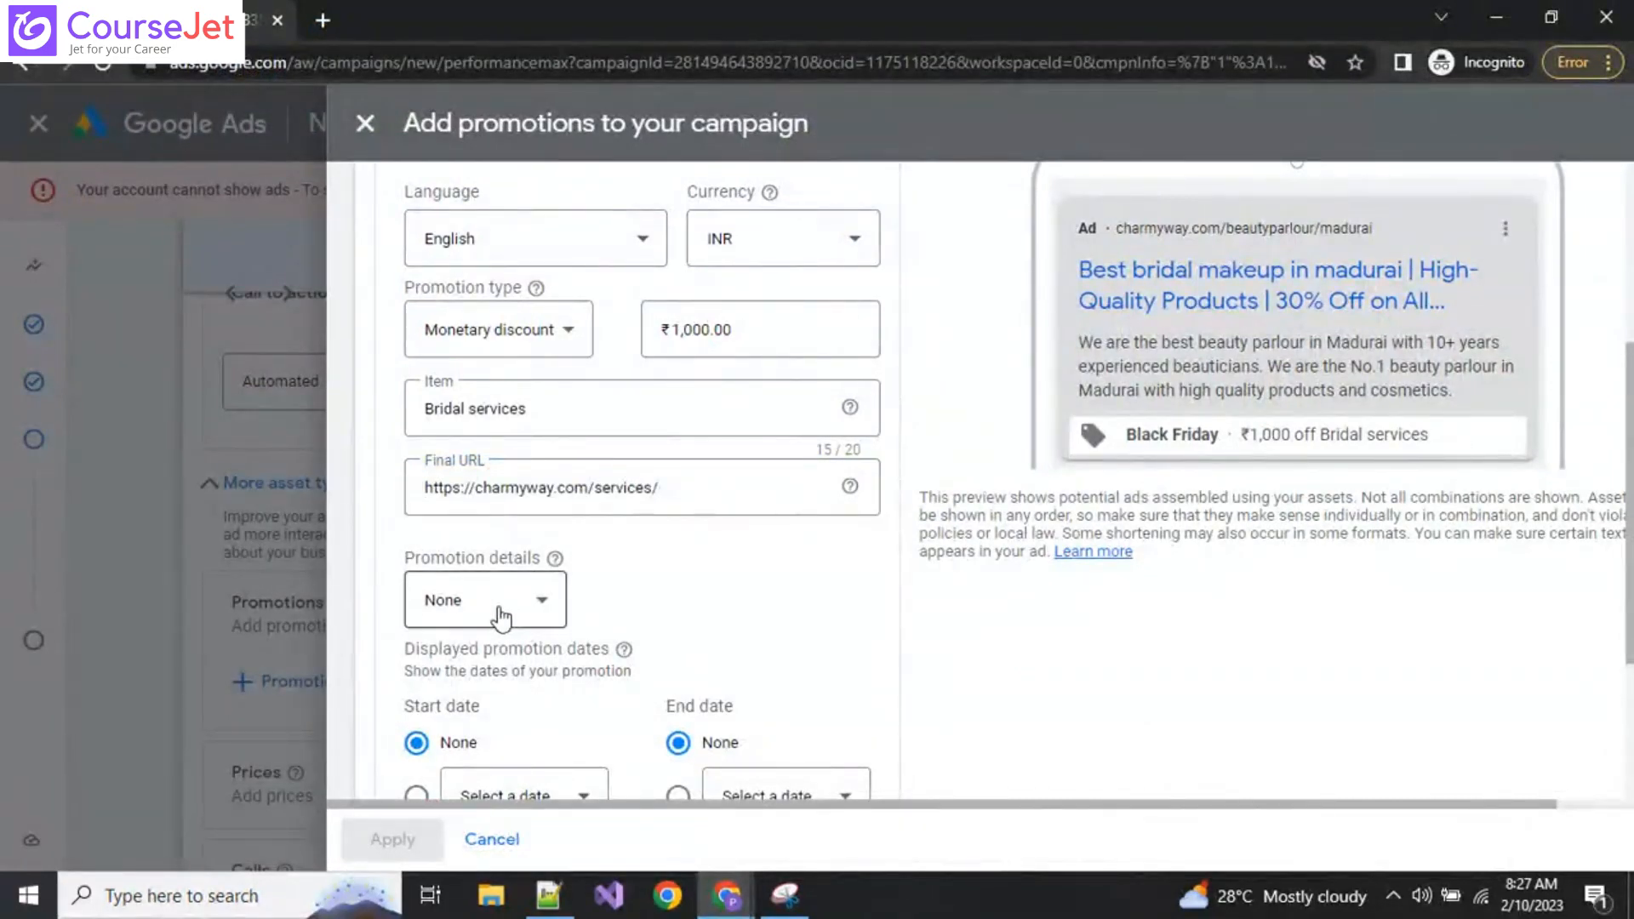
Step: Set the promotion details to apply on orders over ₹500
left_click(527, 617)
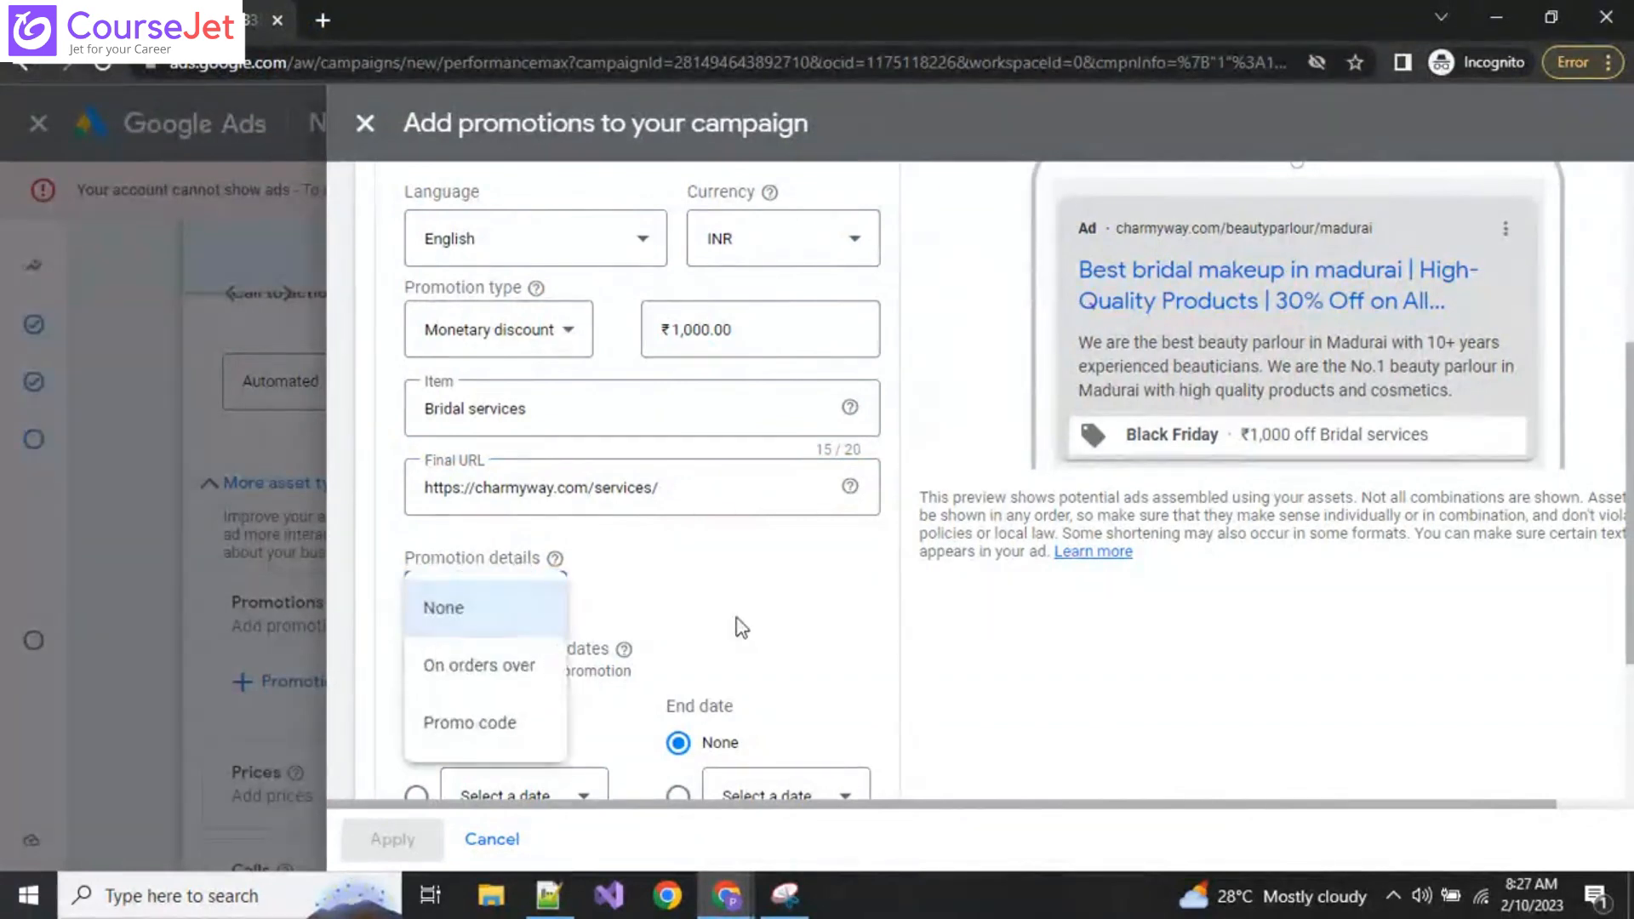
left_click(739, 627)
left_click(477, 604)
left_click(491, 668)
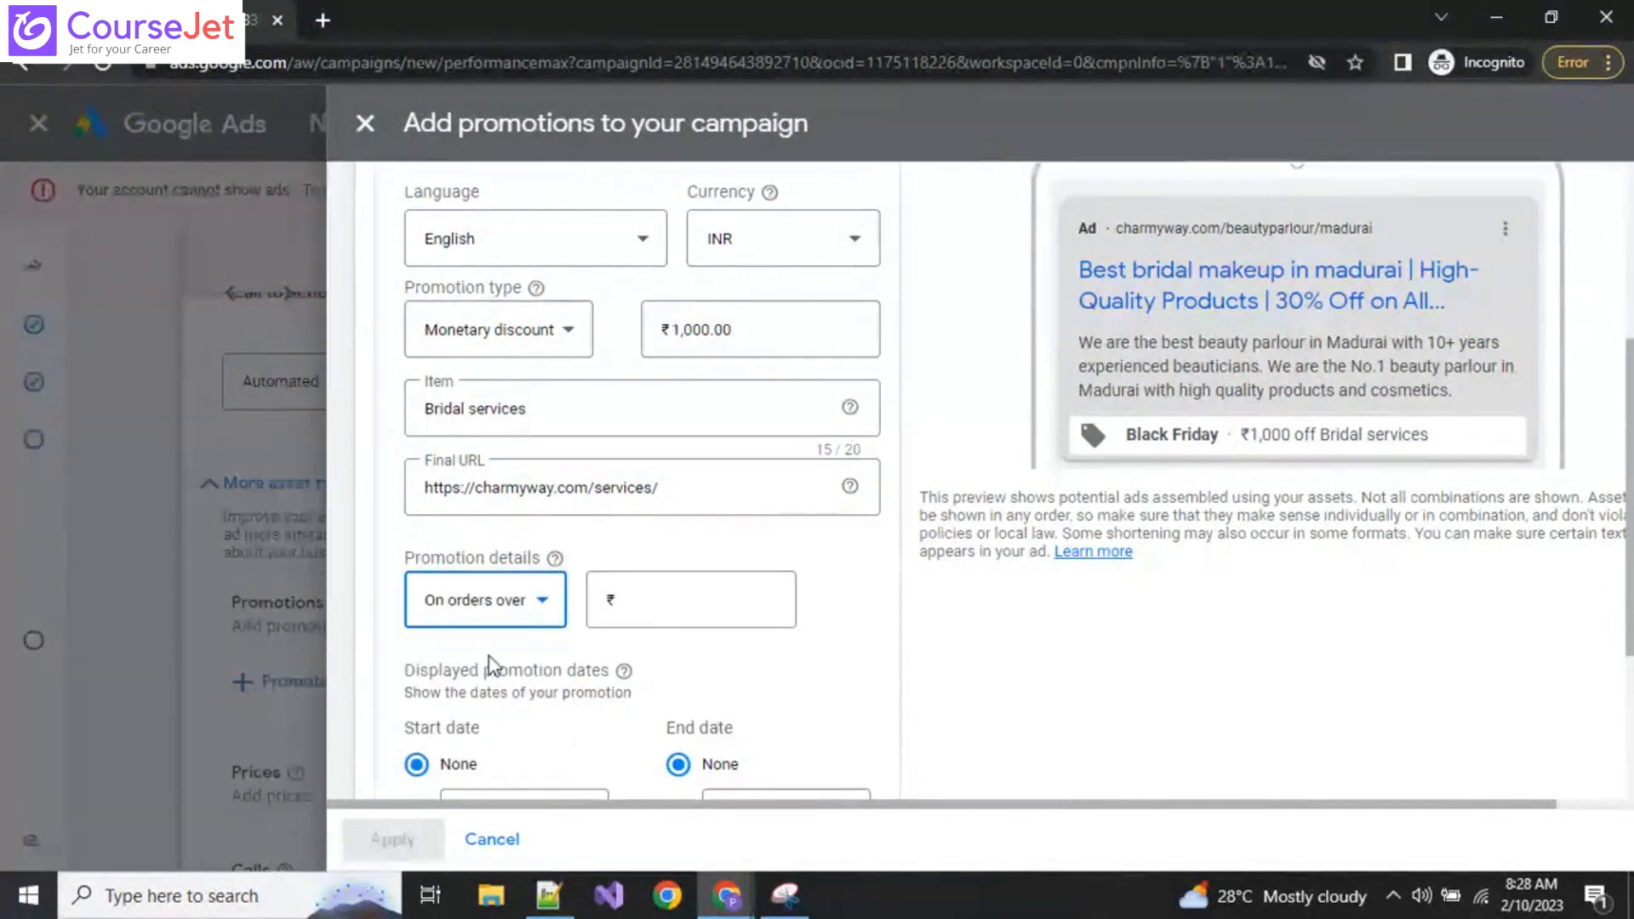
left_click(665, 609)
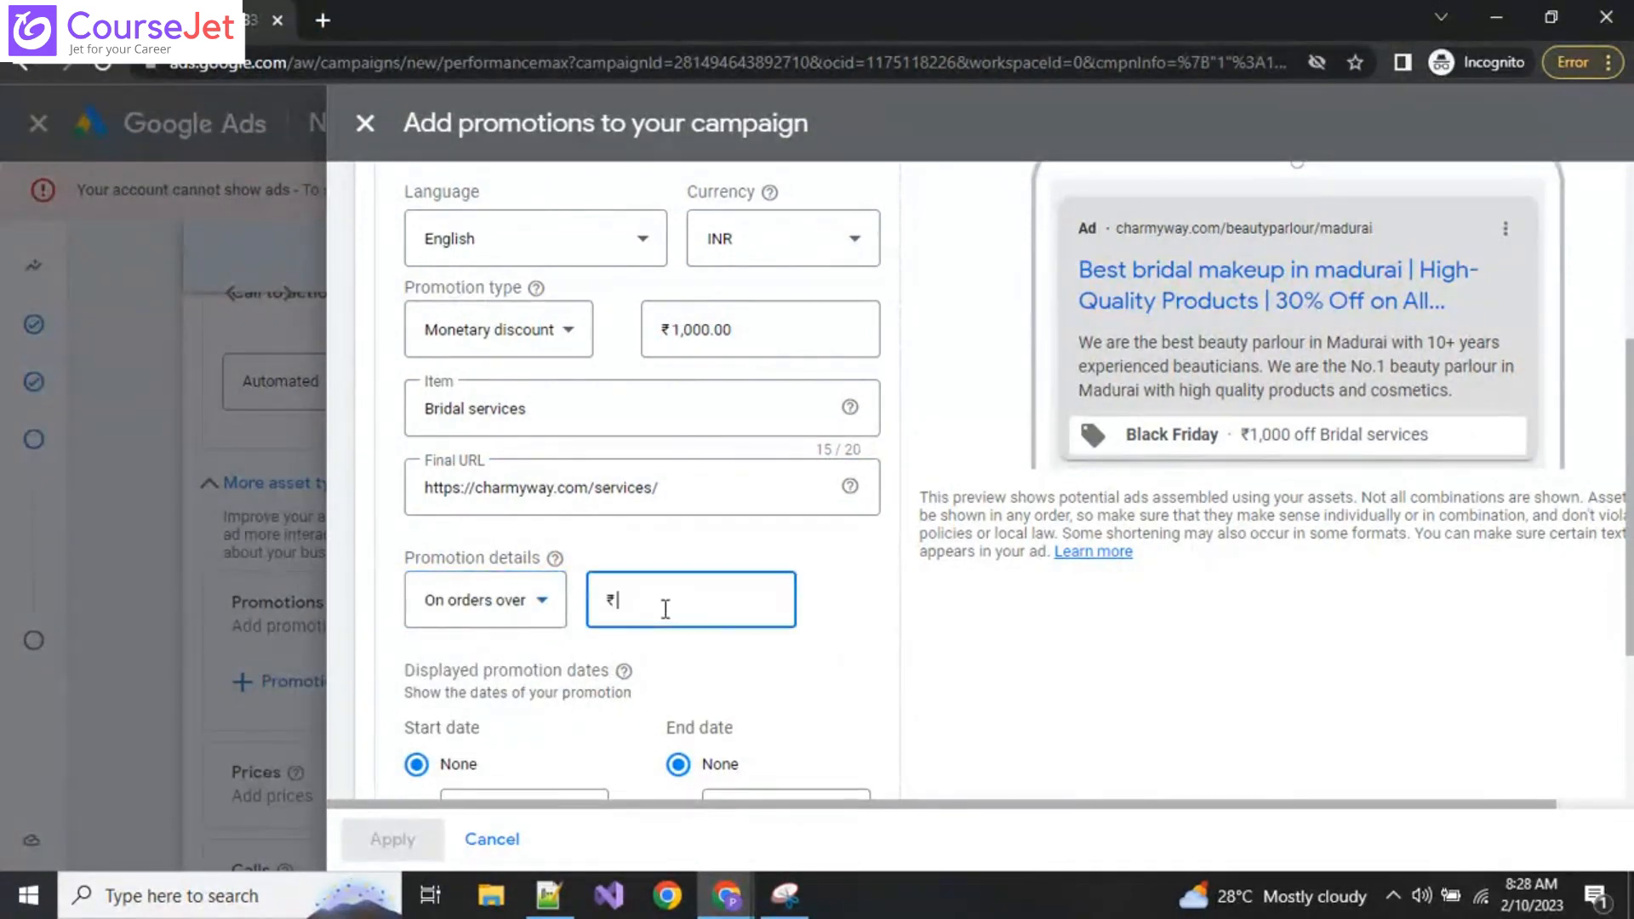
type("500")
left_click(1010, 656)
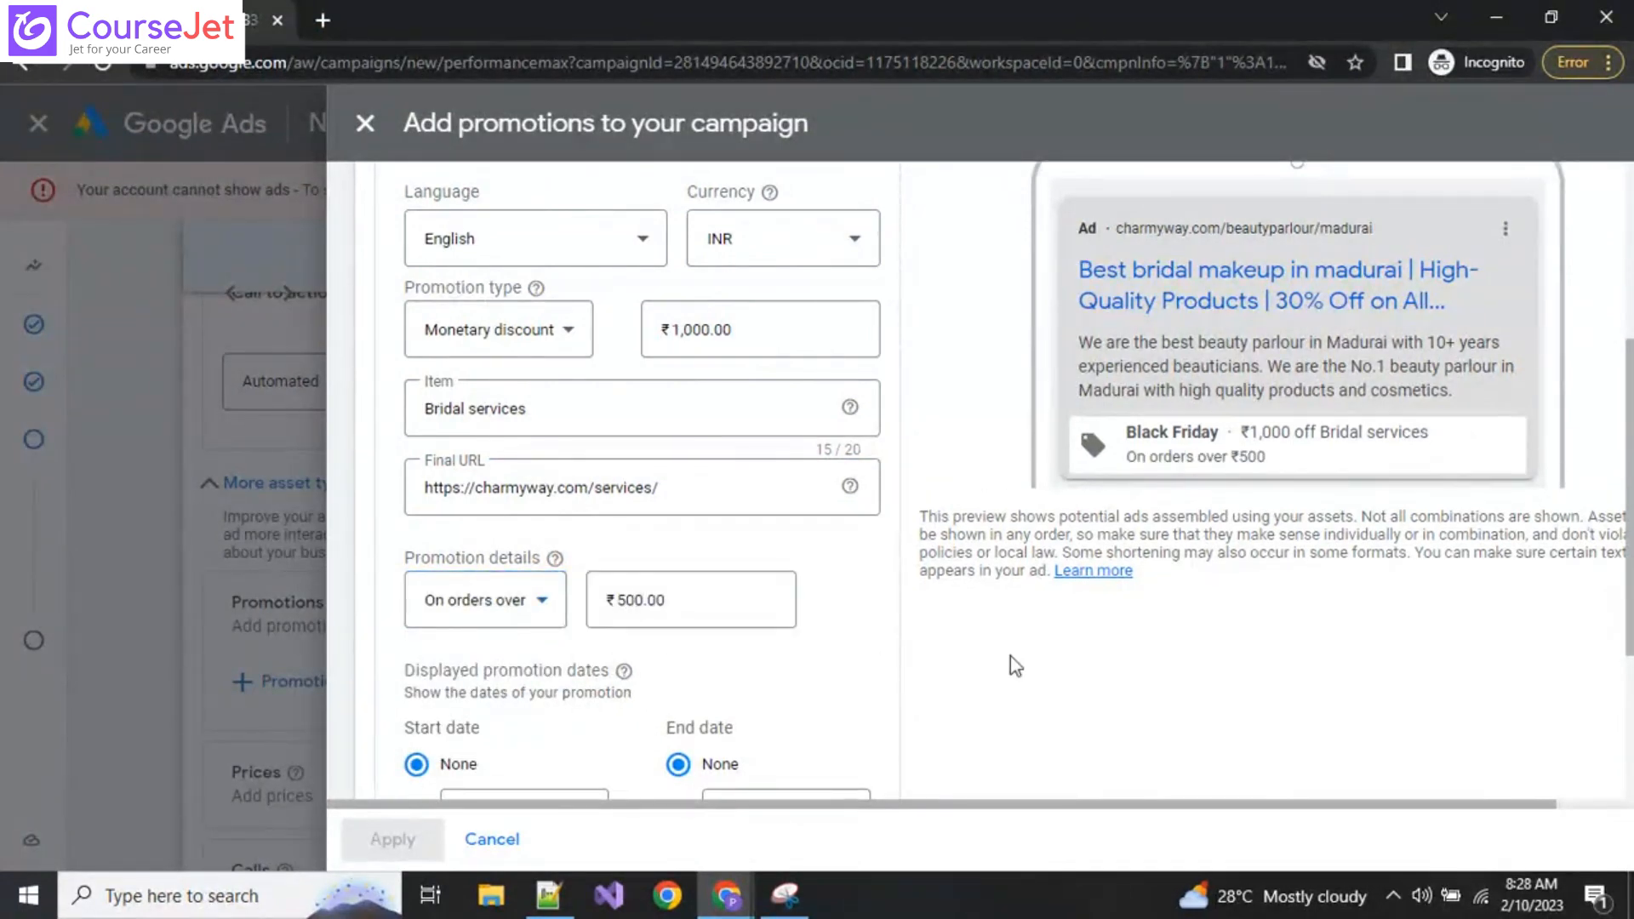
Step: Set the displayed promotion dates to start on Feb 7, 2023 and end on Feb 21, 2023
scroll(926, 662, "down", 2)
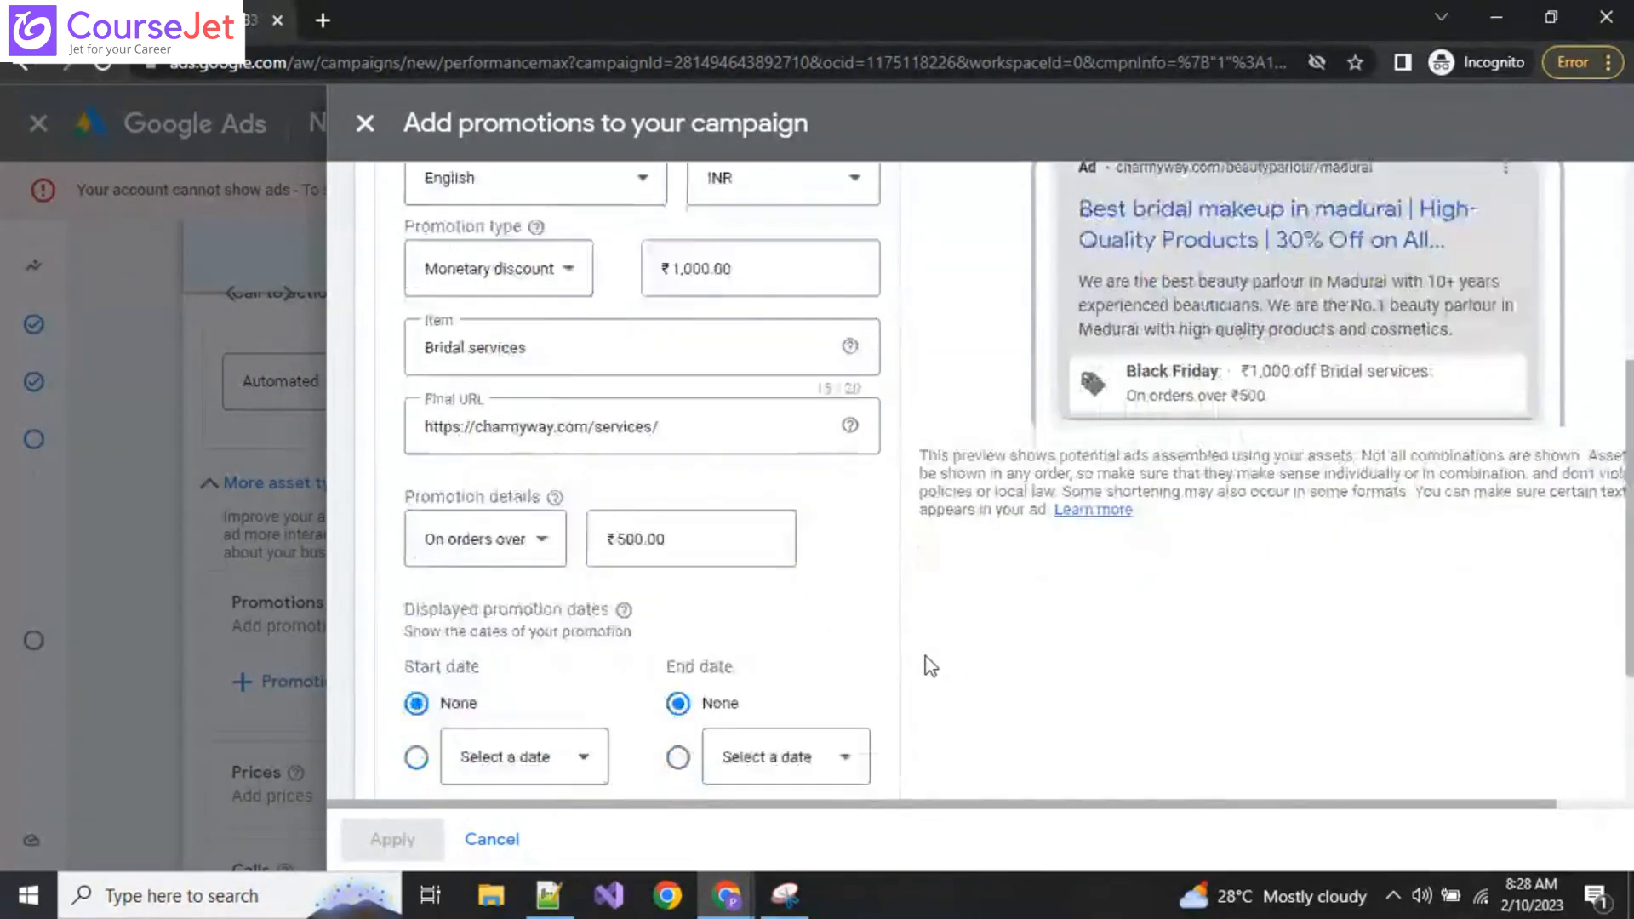
scroll(909, 651, "down", 2)
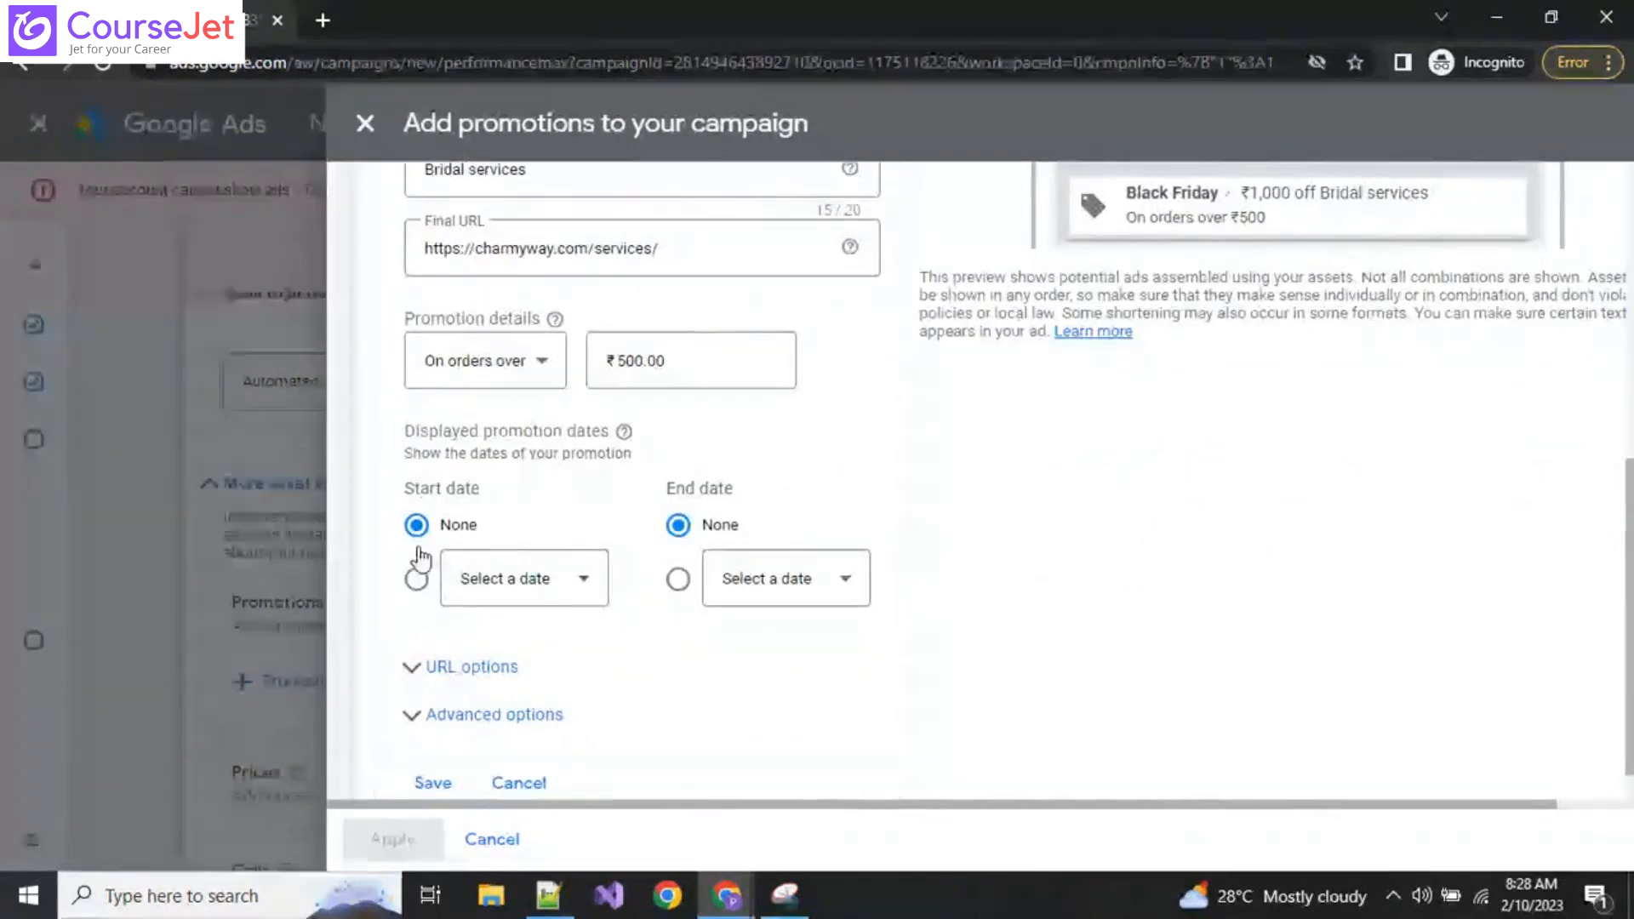
left_click(417, 578)
left_click(507, 588)
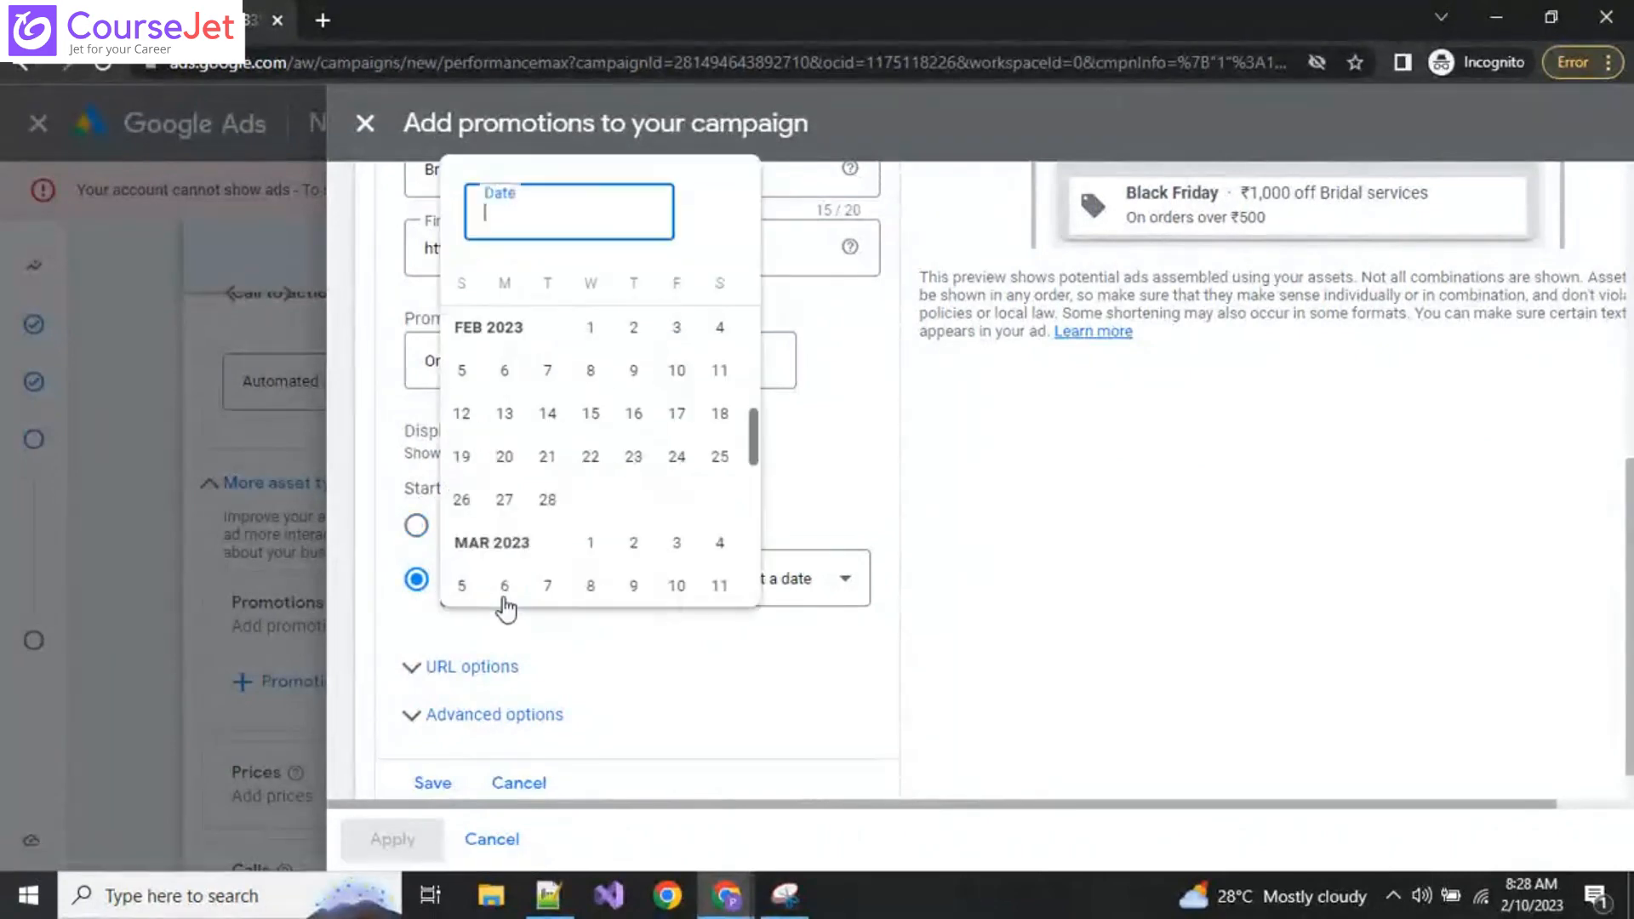
left_click(548, 370)
left_click(758, 587)
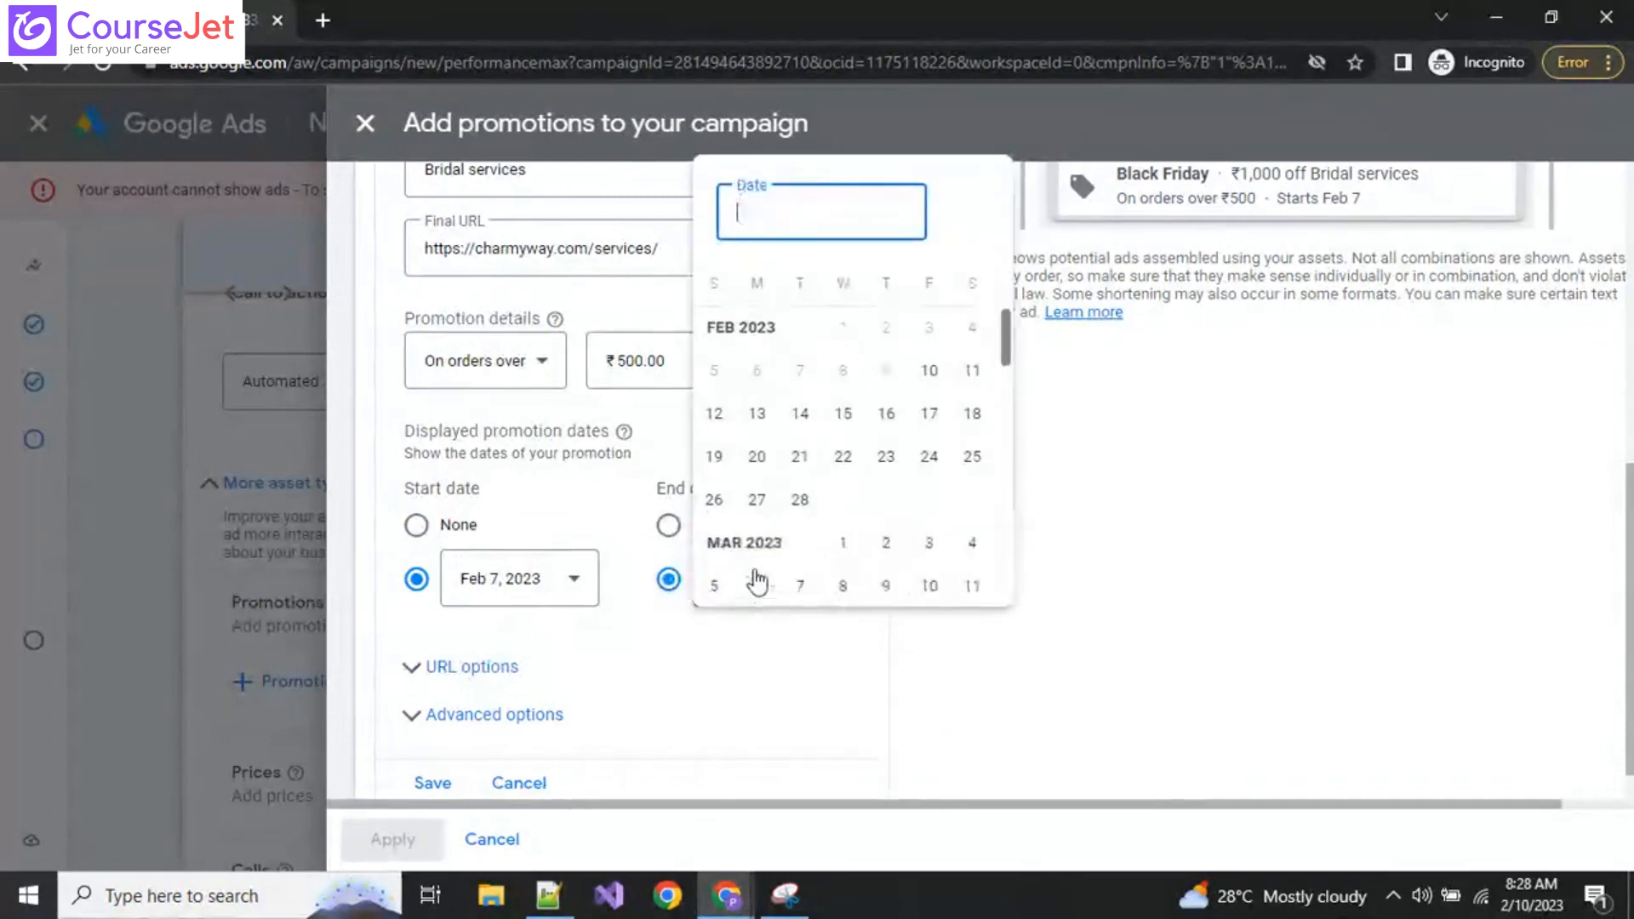
left_click(795, 452)
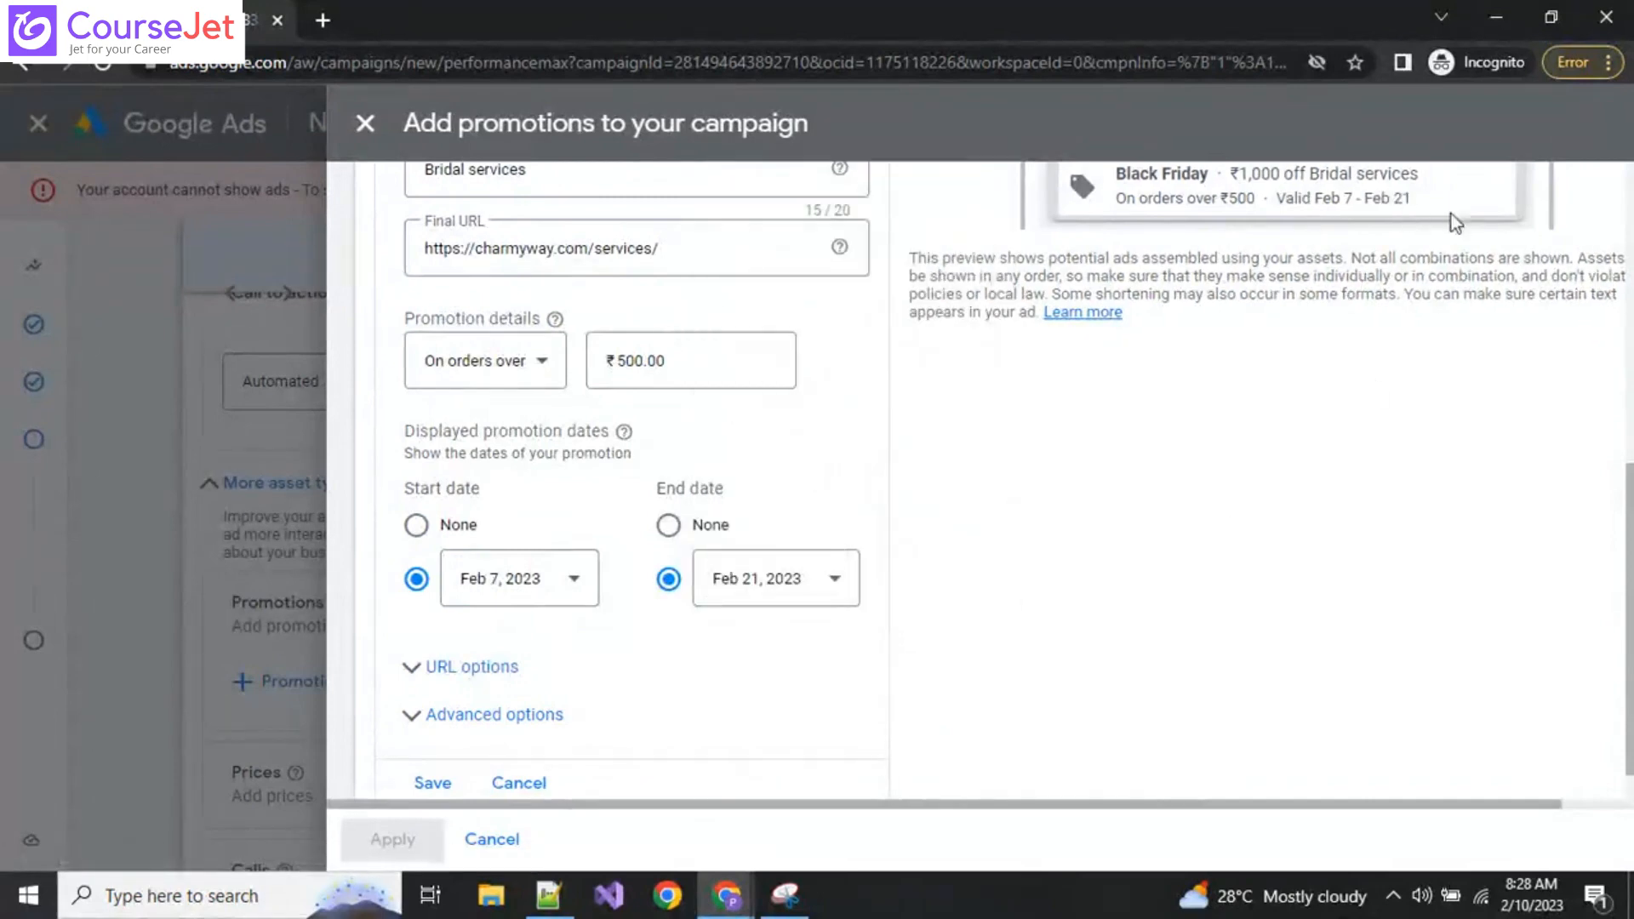
Step: Examine the promotion's URL options and advanced scheduling options, and review the details entered so far
scroll(463, 627, "down", 1)
left_click(467, 620)
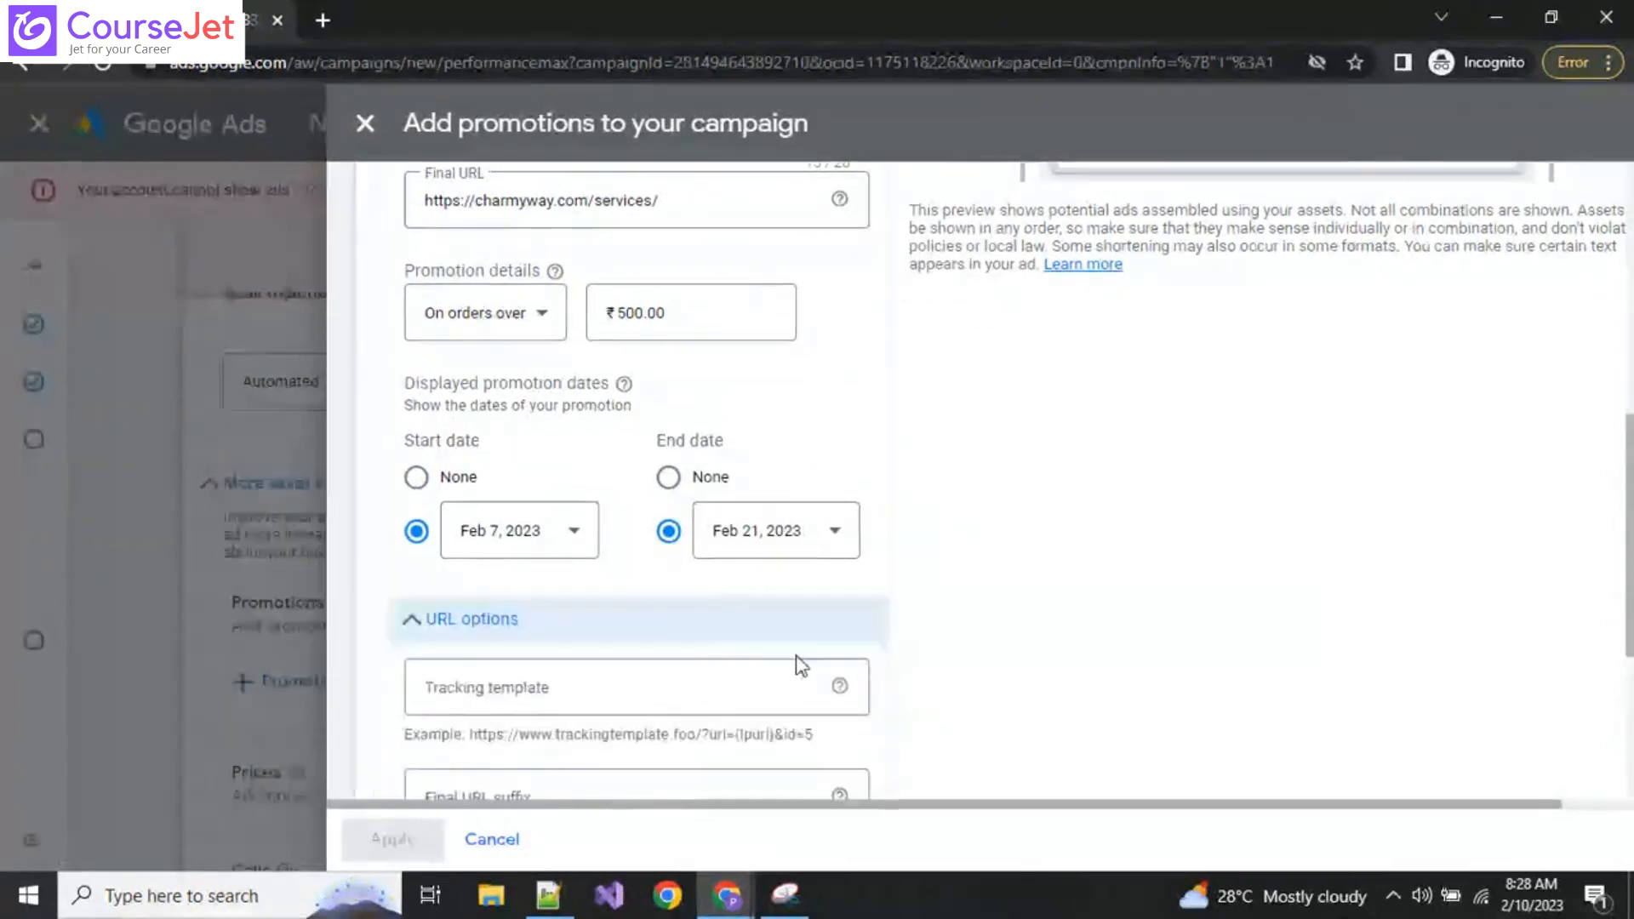
scroll(979, 652, "down", 3)
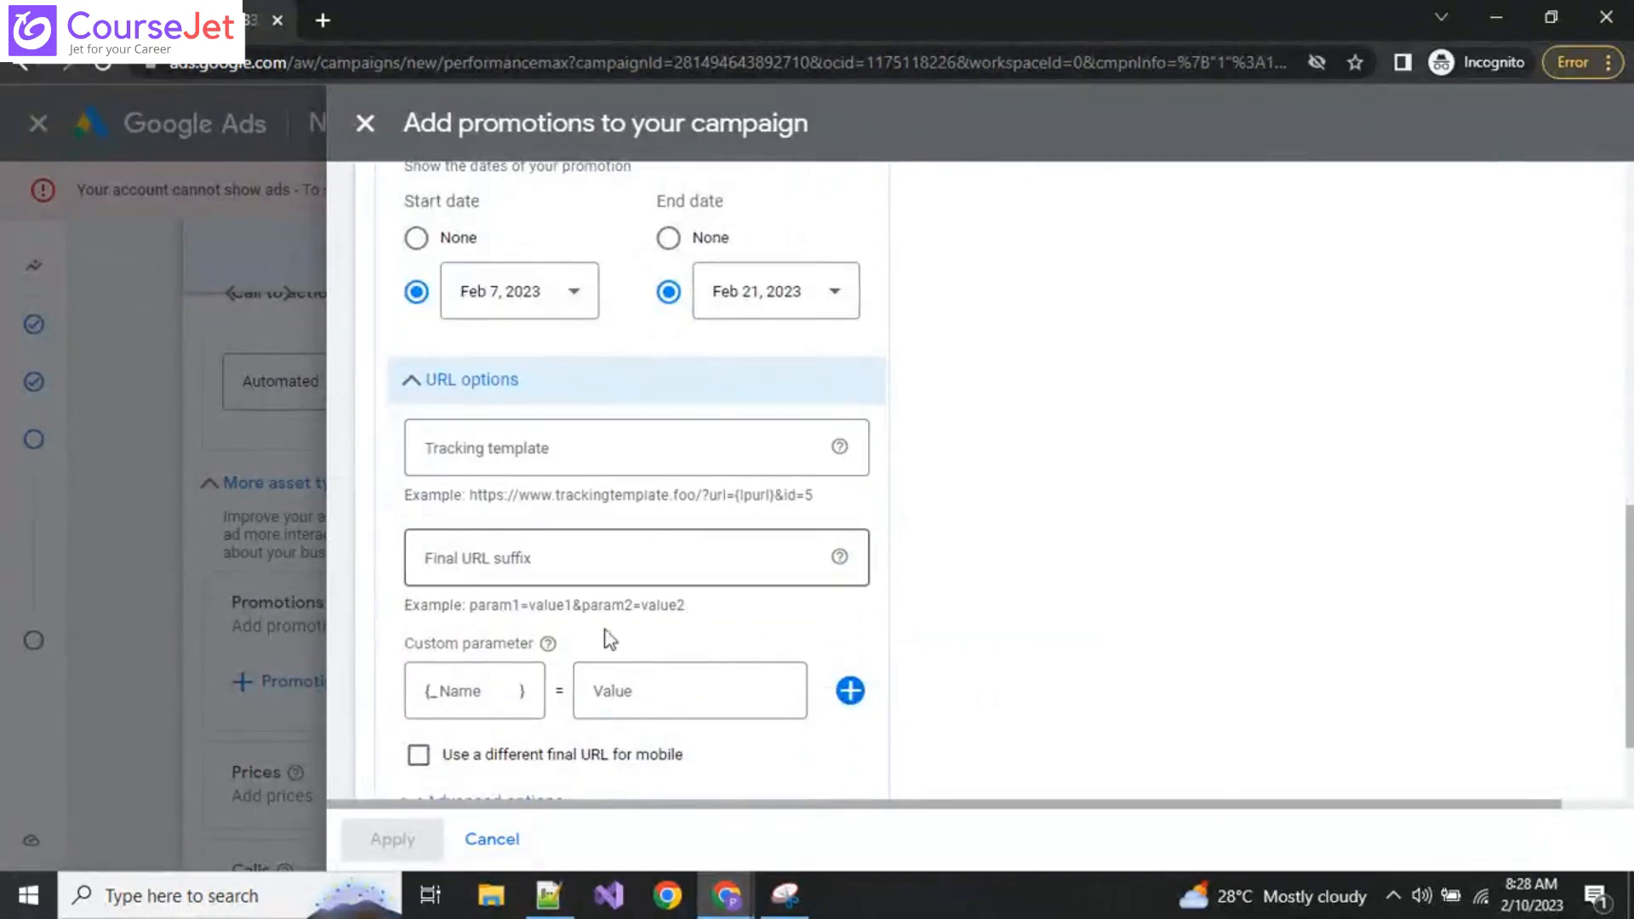
left_click(420, 387)
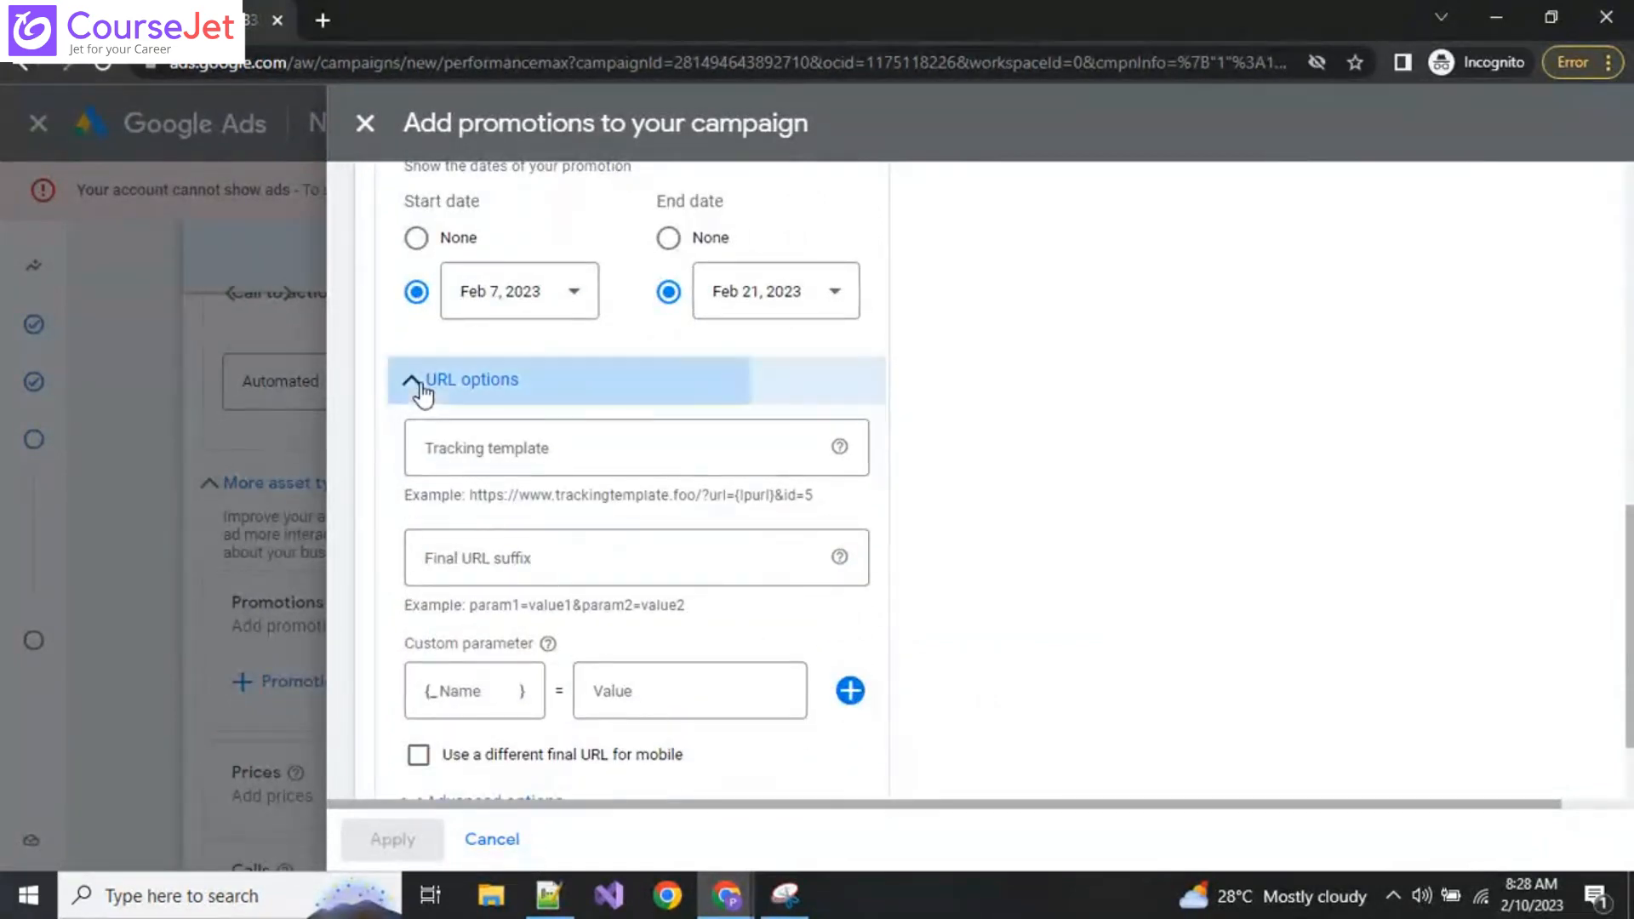
left_click(511, 668)
scroll(715, 681, "down", 4)
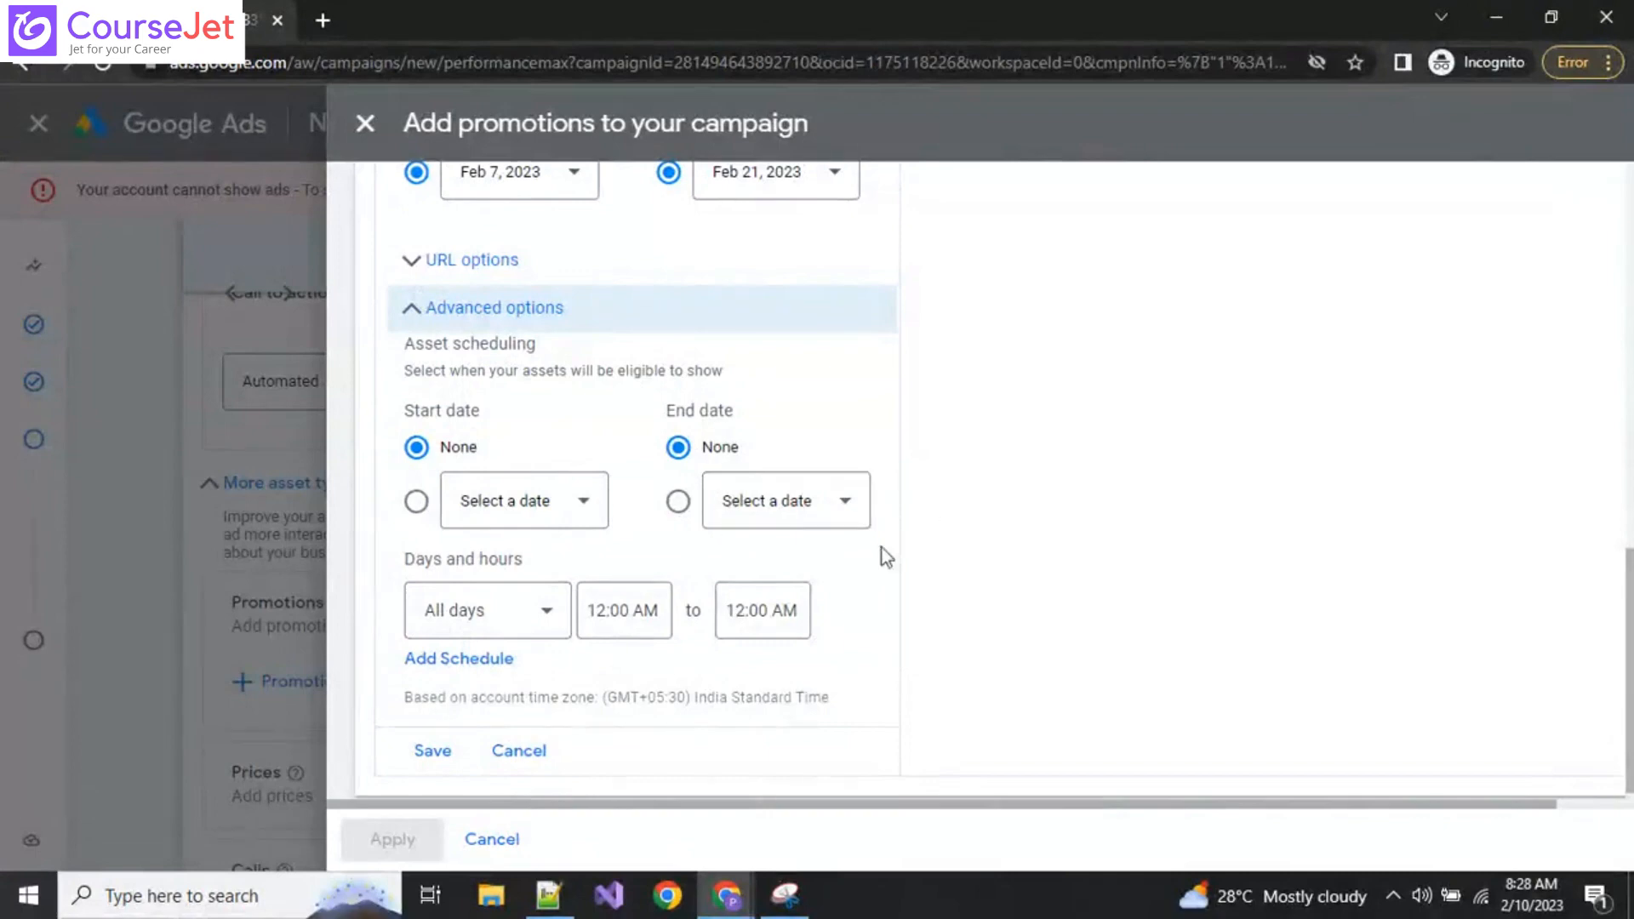
scroll(865, 681, "up", 3)
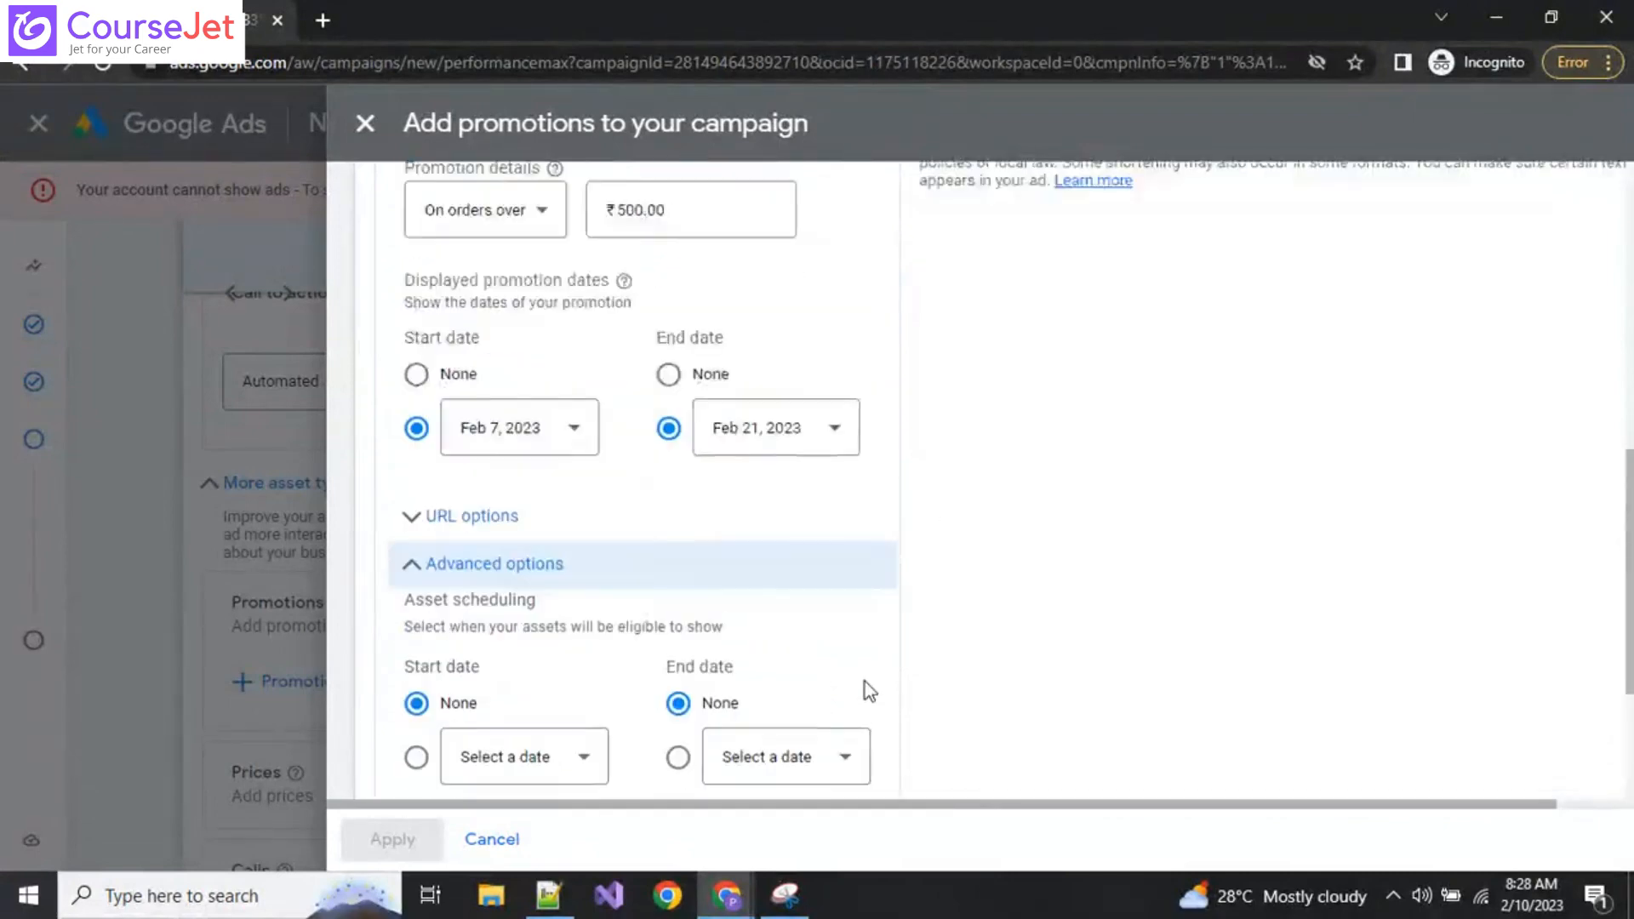
scroll(865, 687, "up", 5)
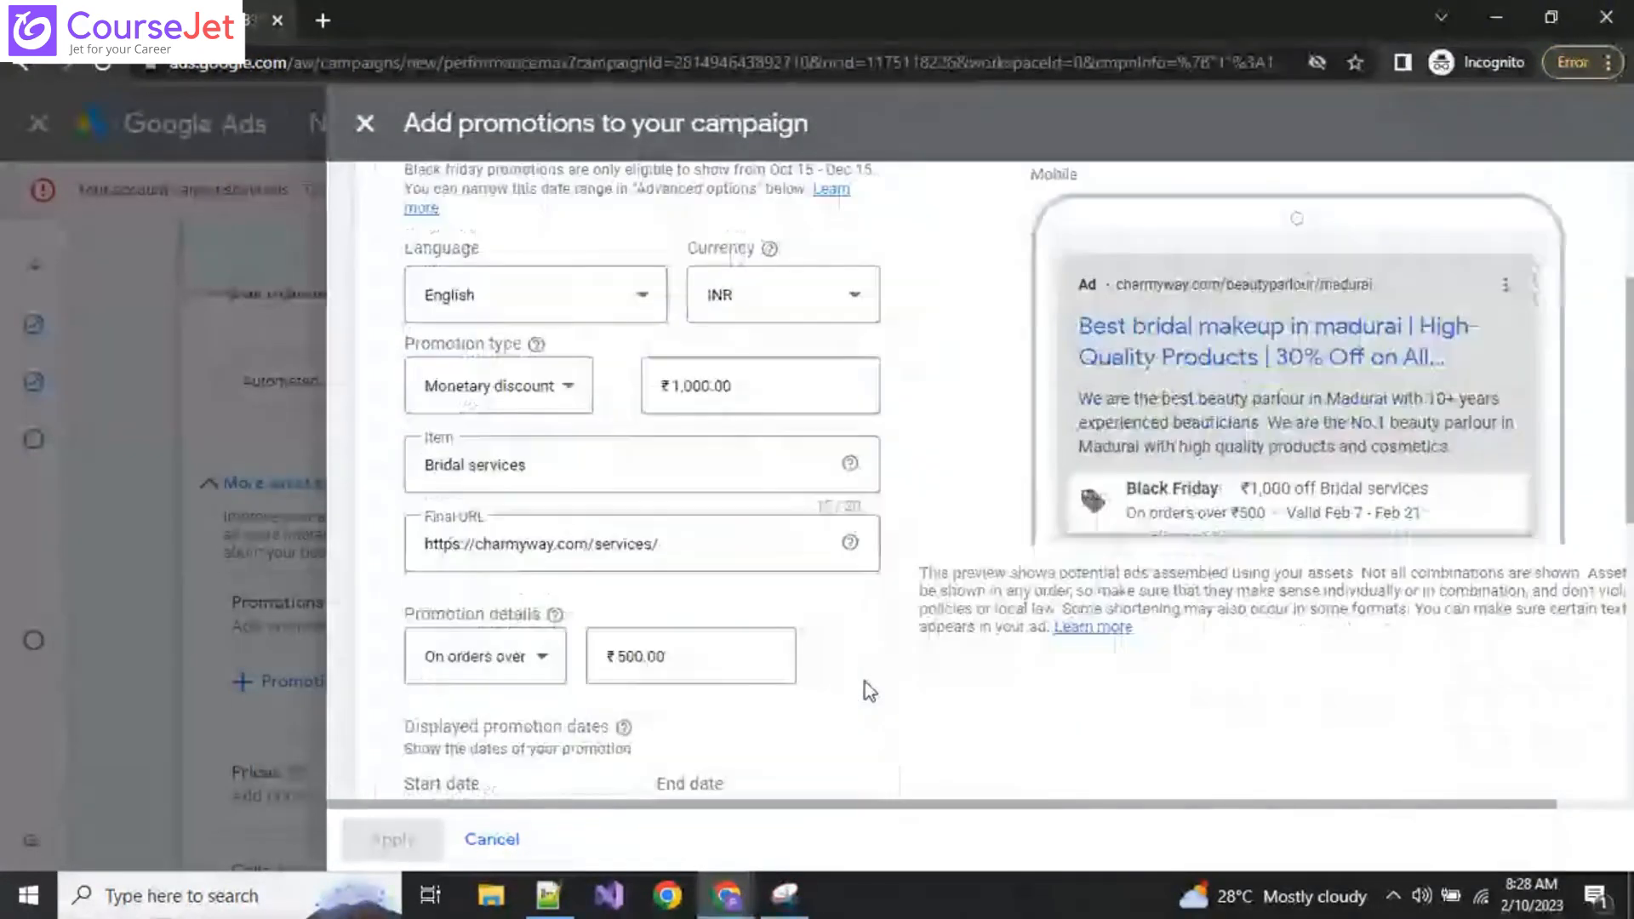
Step: Save the Black Friday promotion and apply it to the campaign
scroll(865, 682, "down", 8)
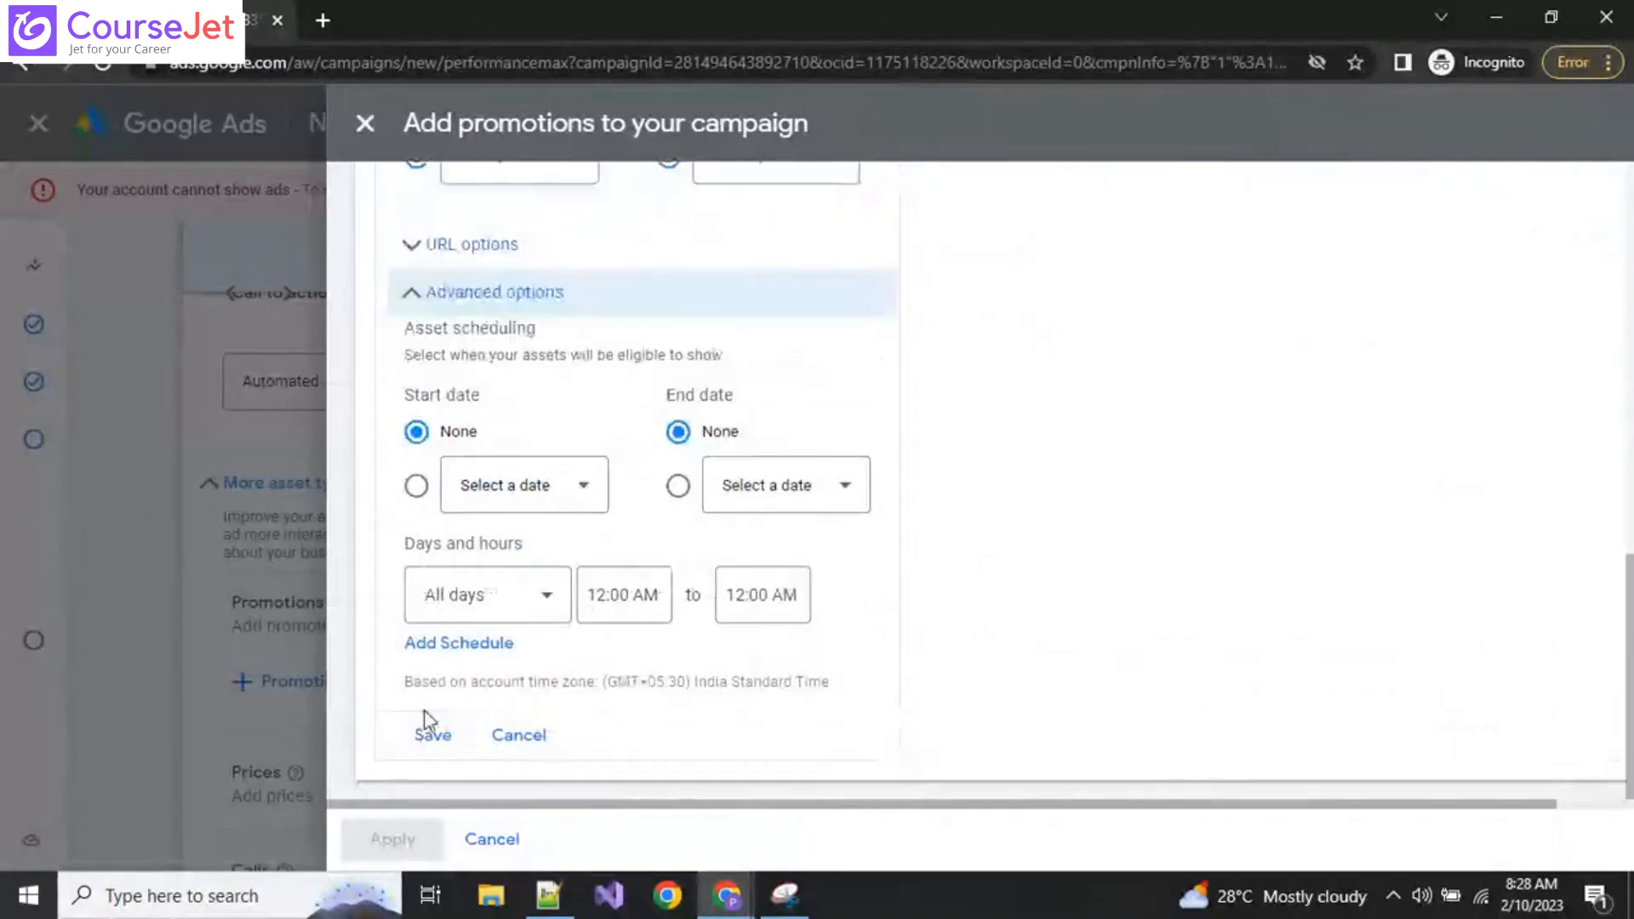
left_click(431, 735)
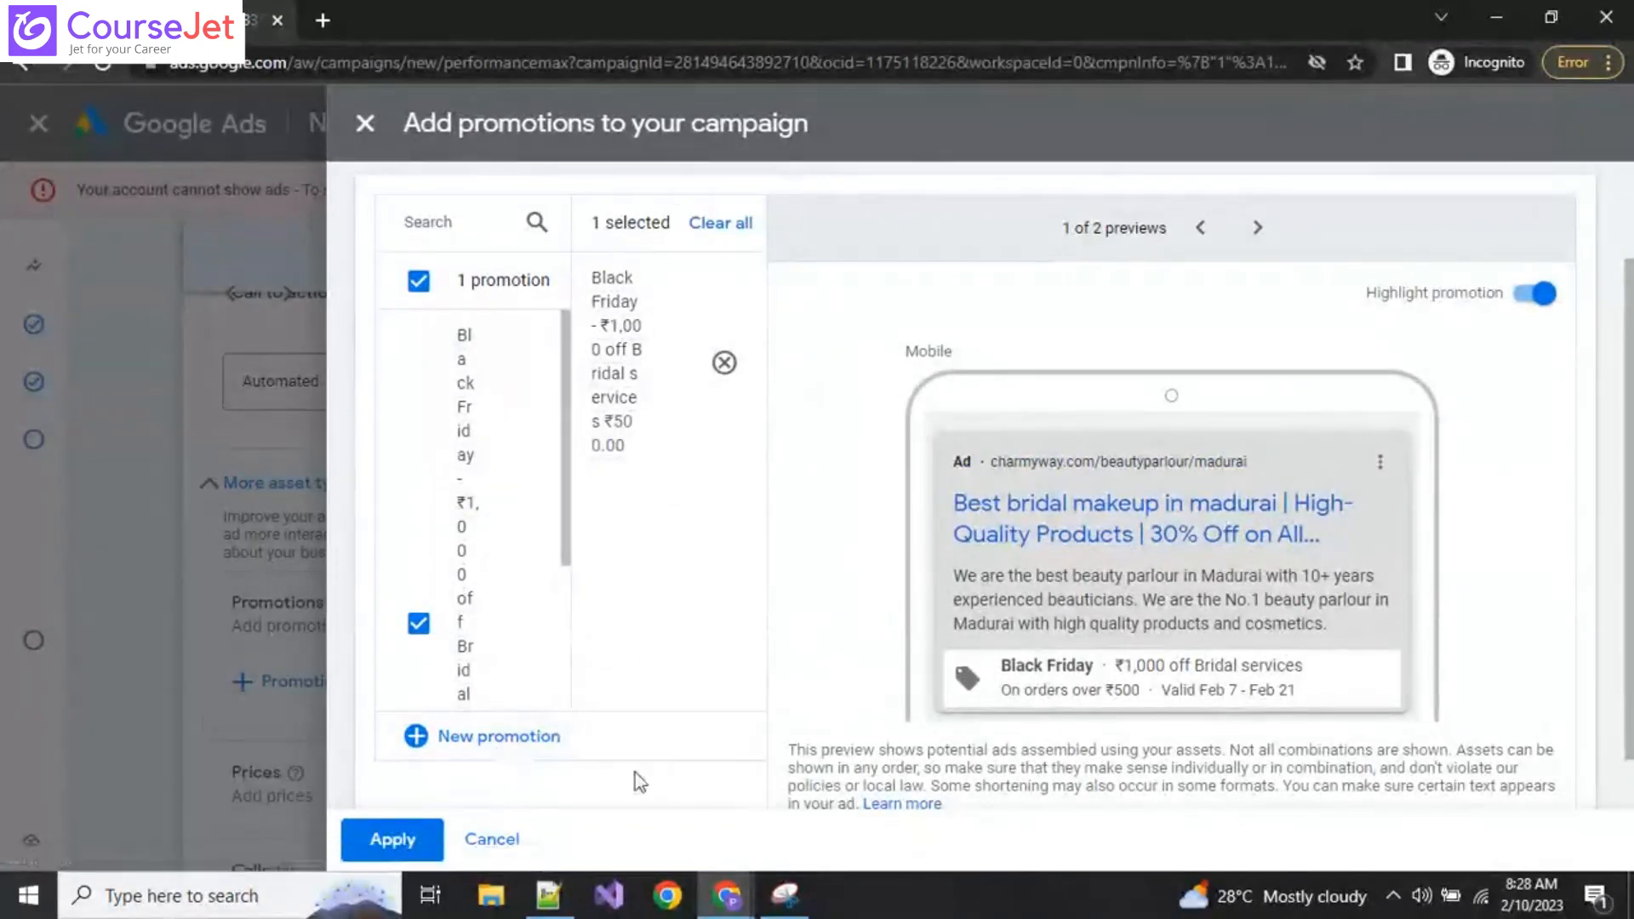
left_click(392, 841)
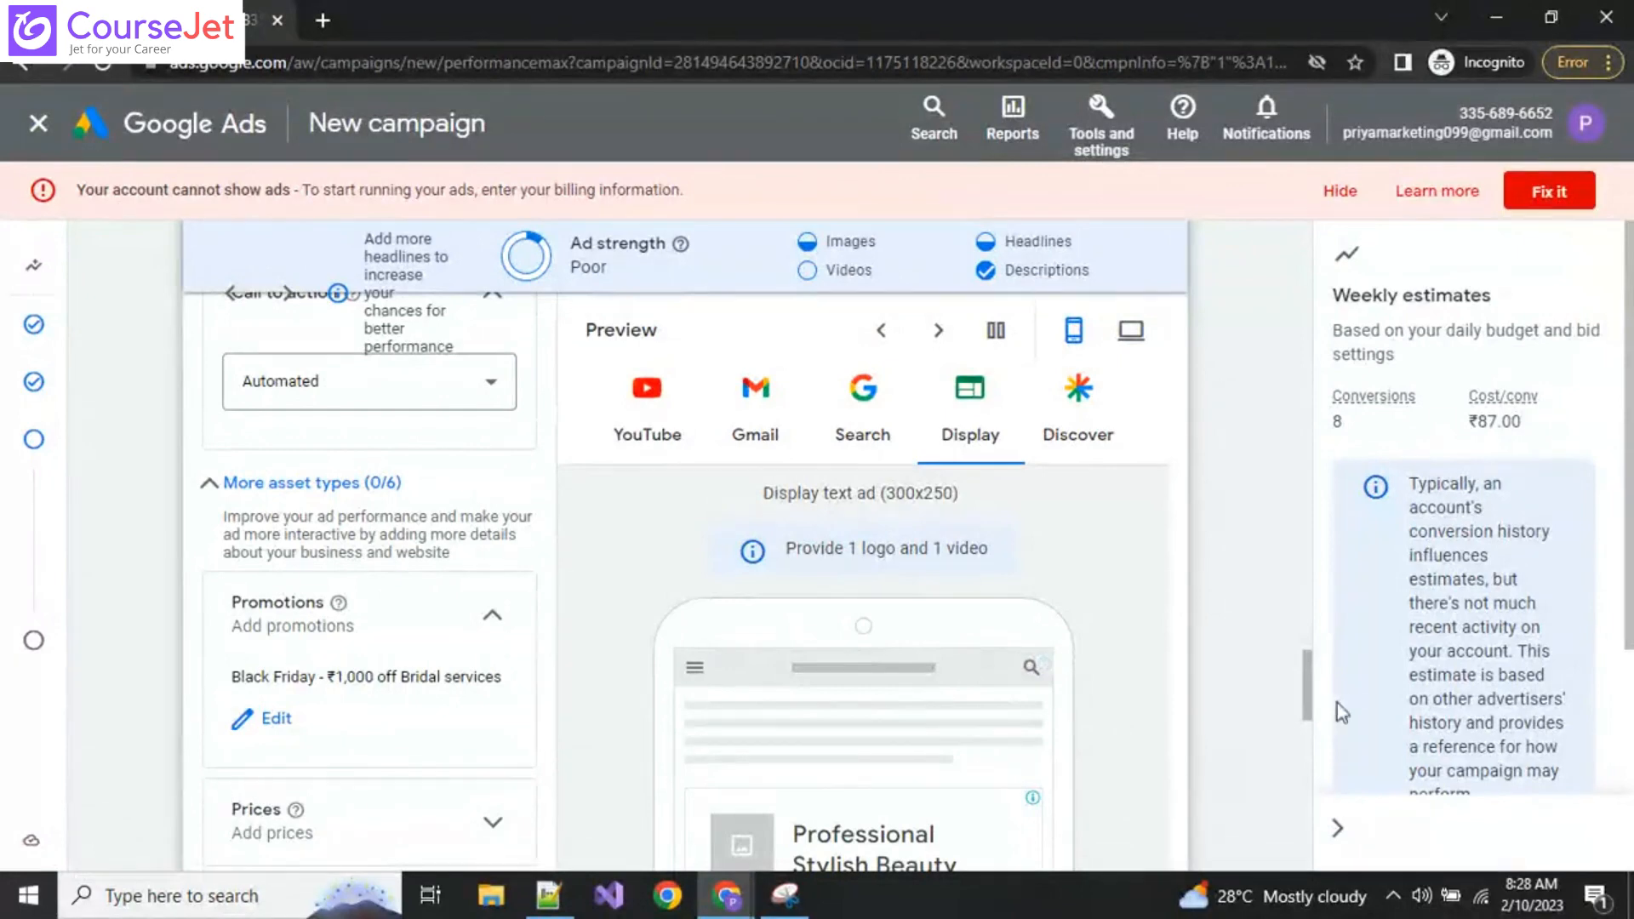
scroll(1301, 698, "down", 7)
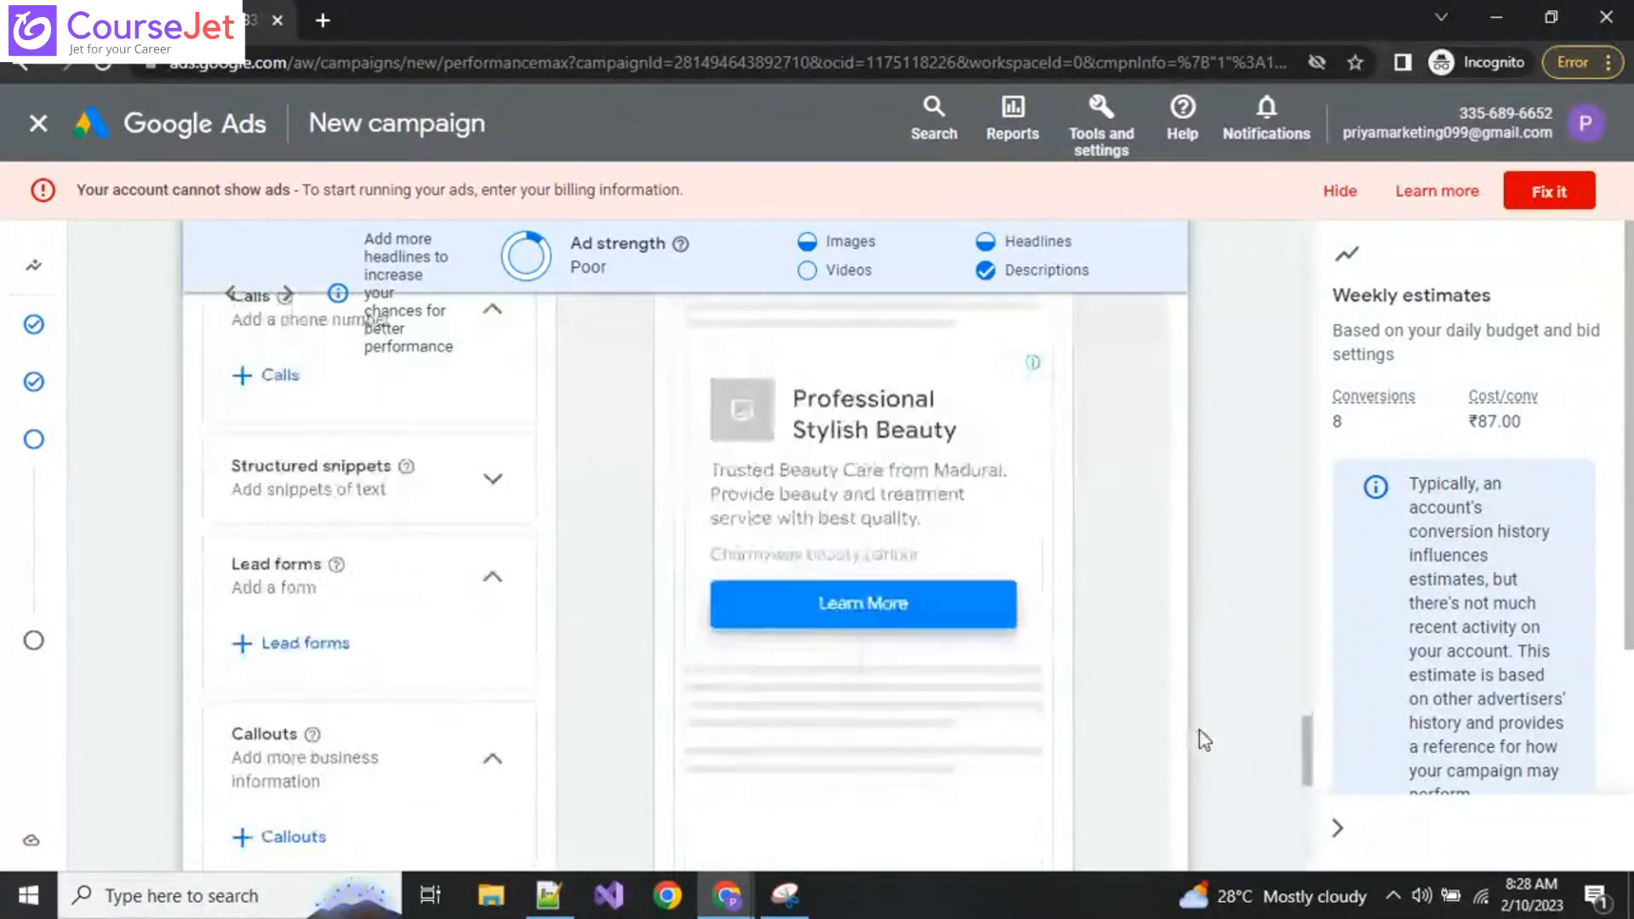
scroll(1013, 649, "up", 1)
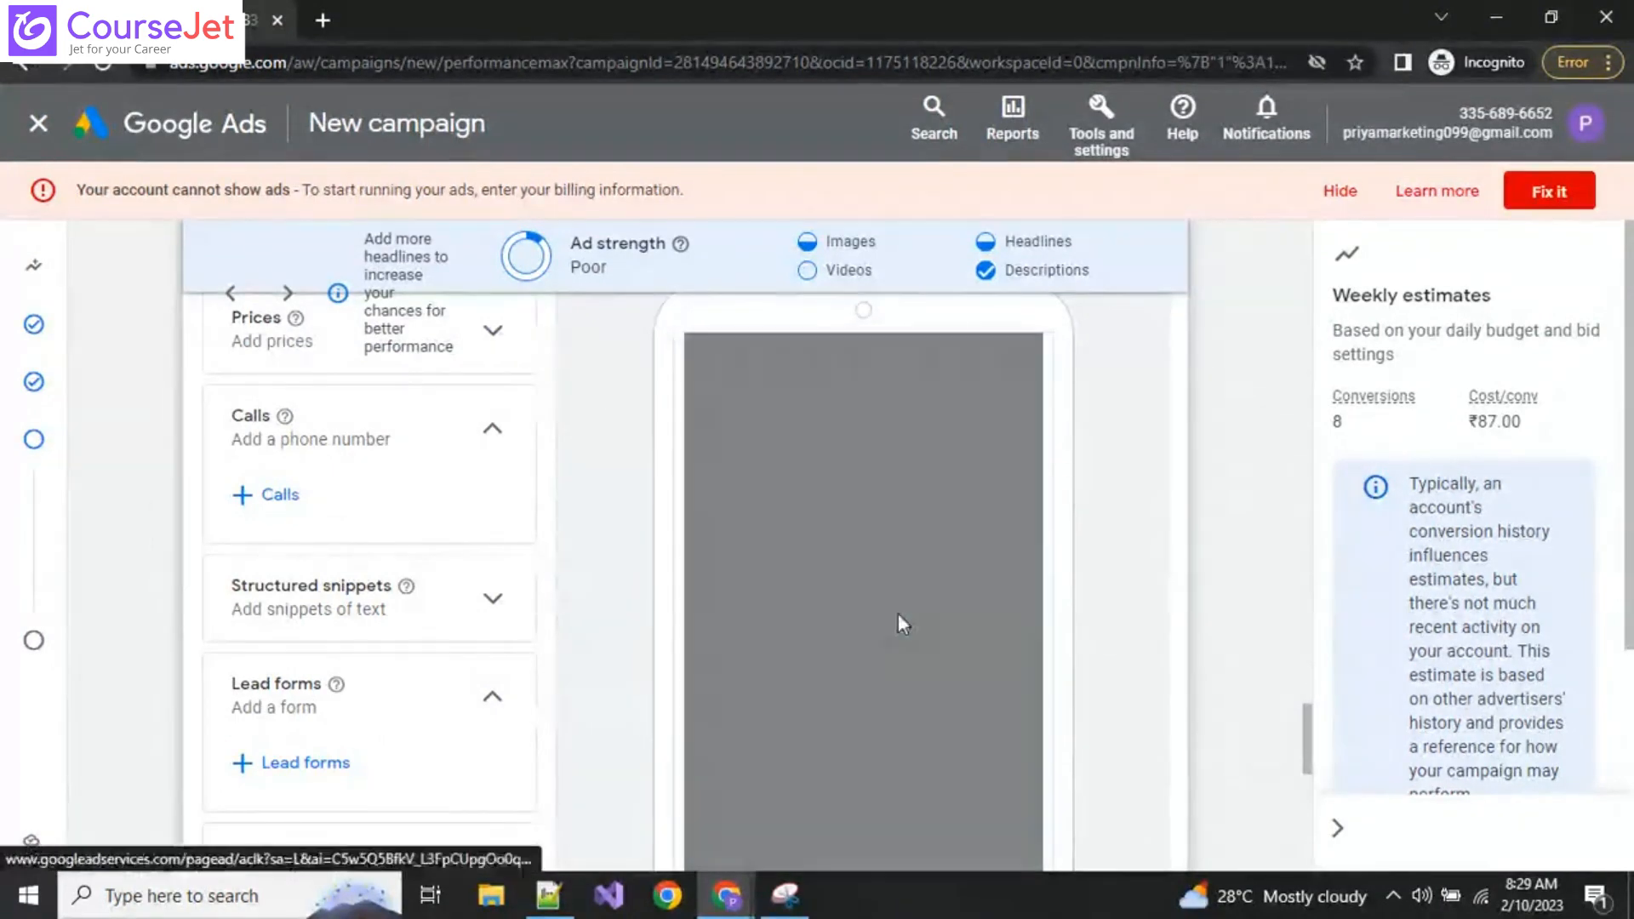
scroll(1023, 759, "down", 1)
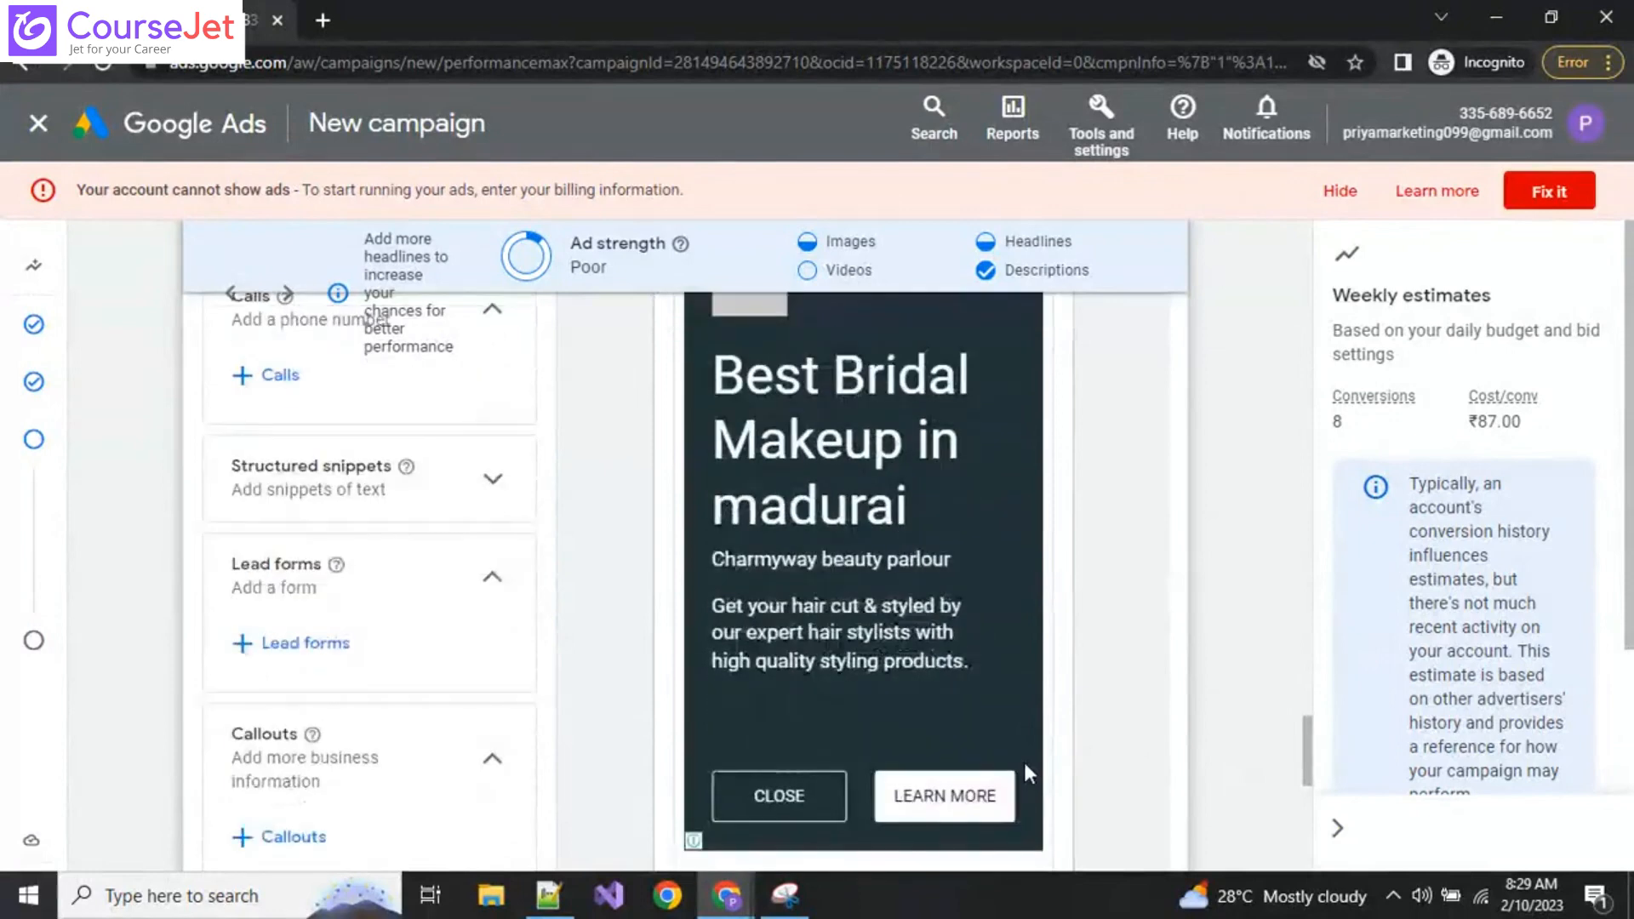
scroll(1065, 773, "up", 3)
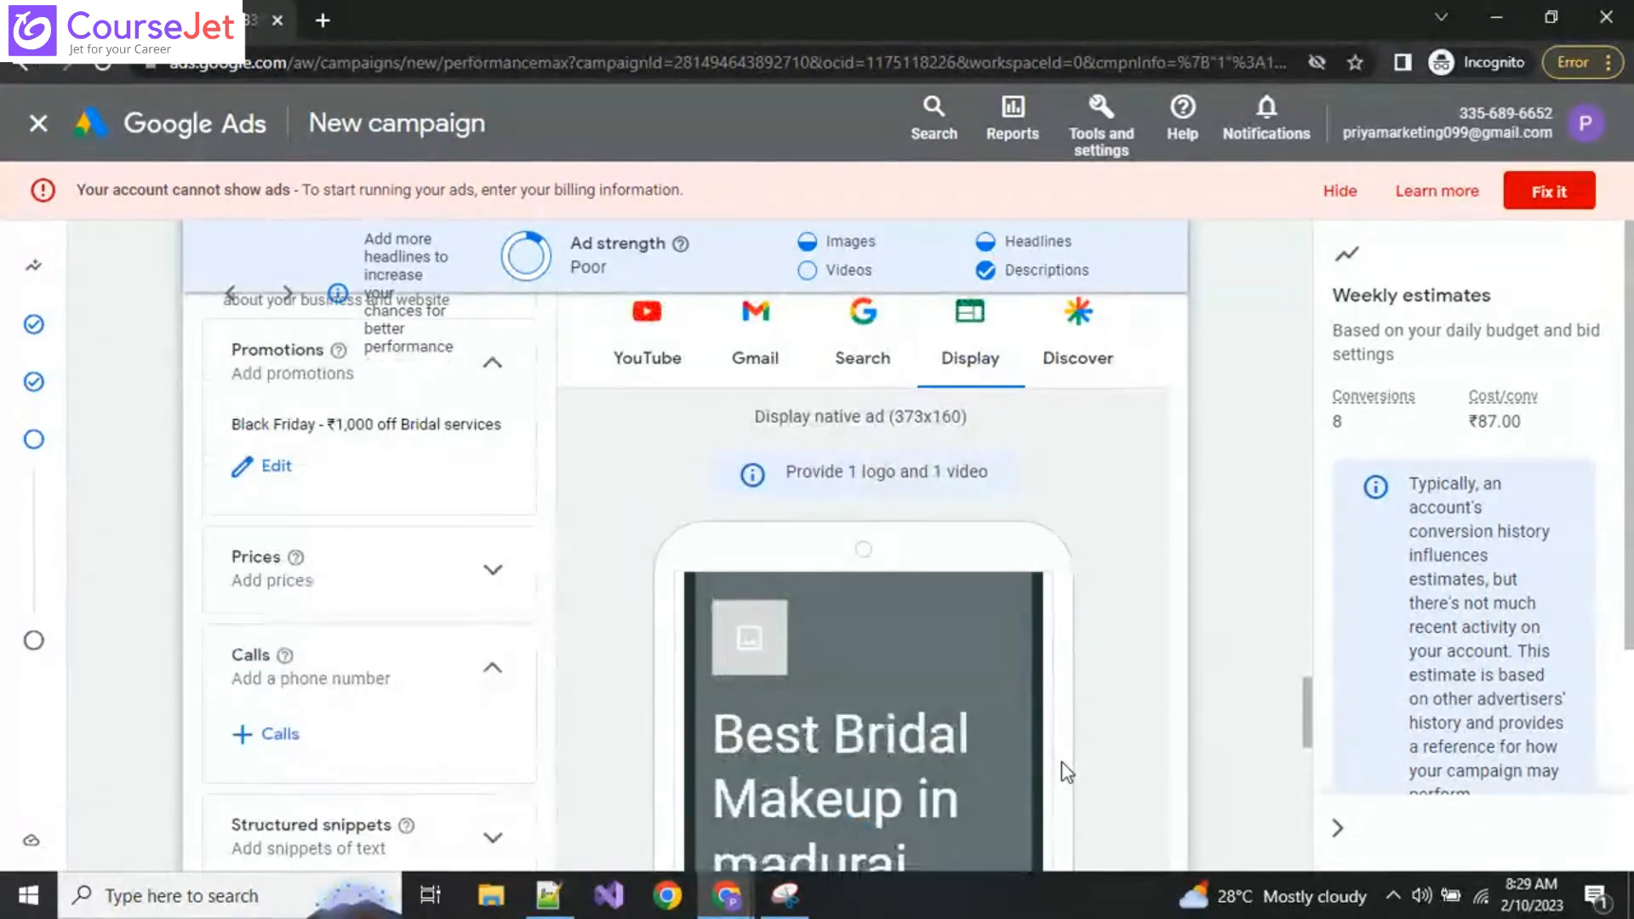
scroll(1066, 773, "down", 1)
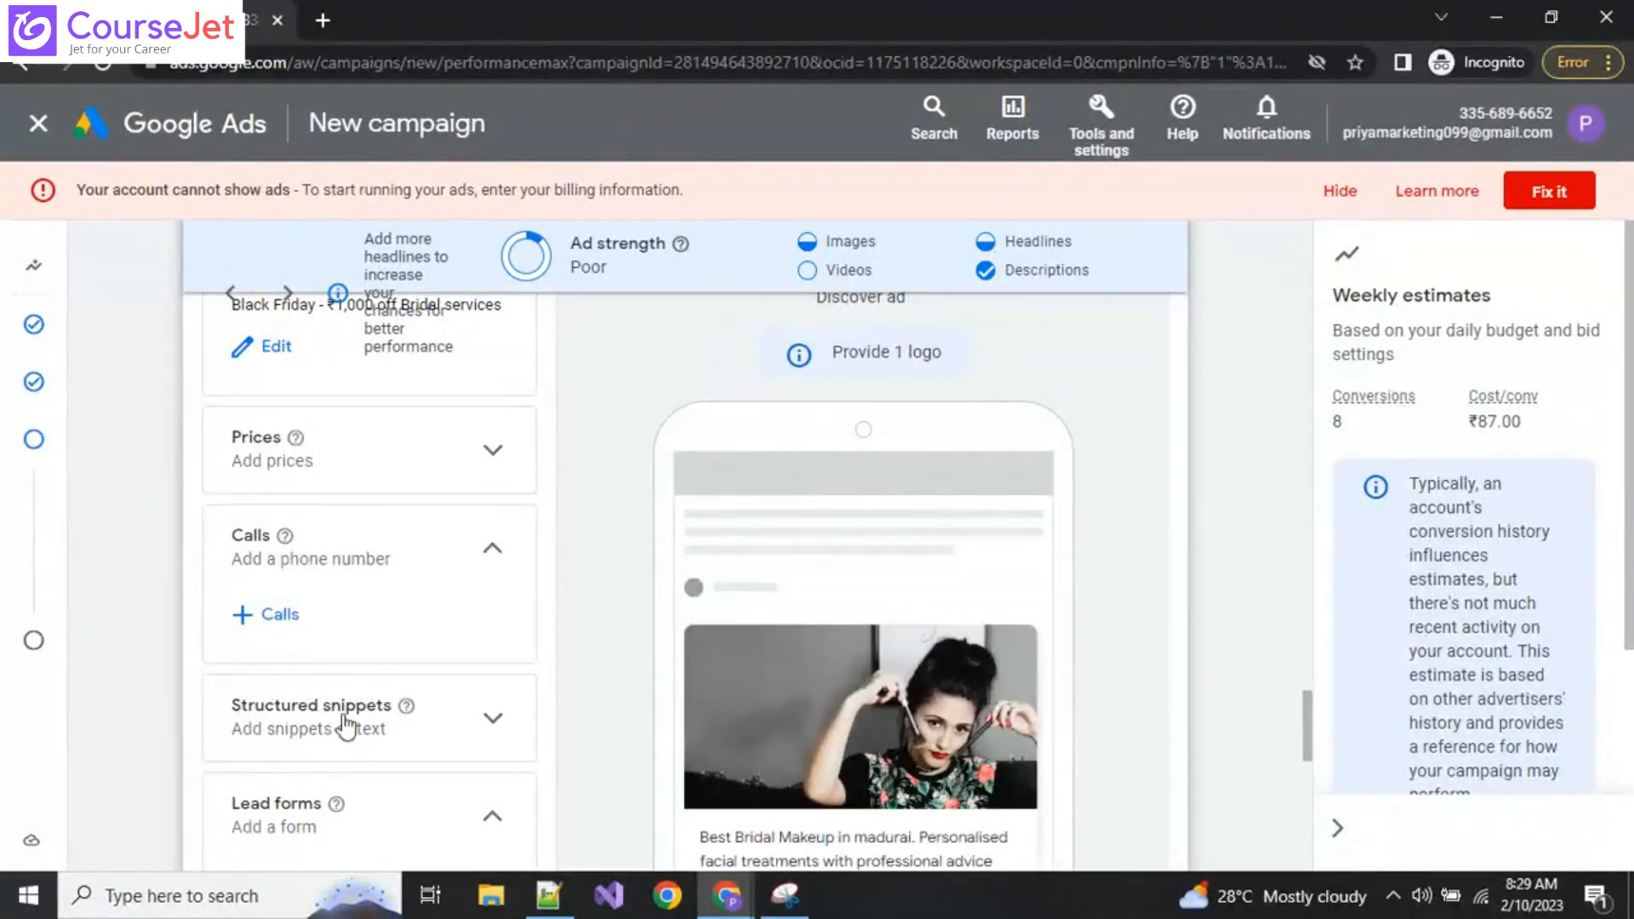
scroll(320, 729, "up", 5)
Step: Expand the Prices asset type and open the form for adding prices to the campaign
scroll(461, 763, "down", 1)
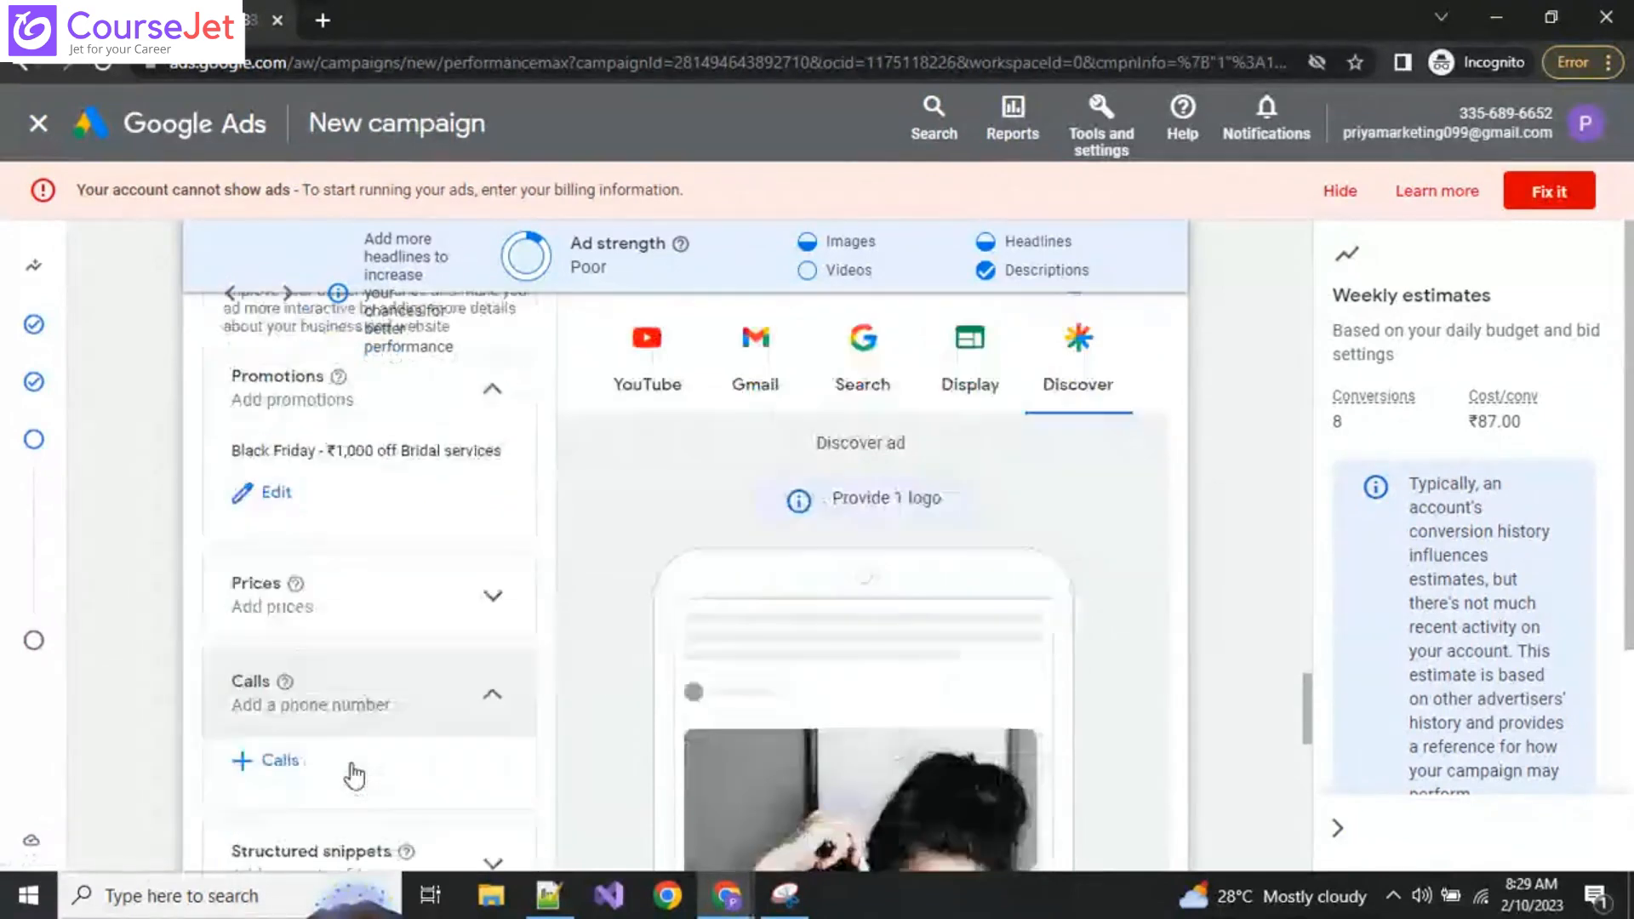
scroll(350, 770, "down", 1)
left_click(446, 573)
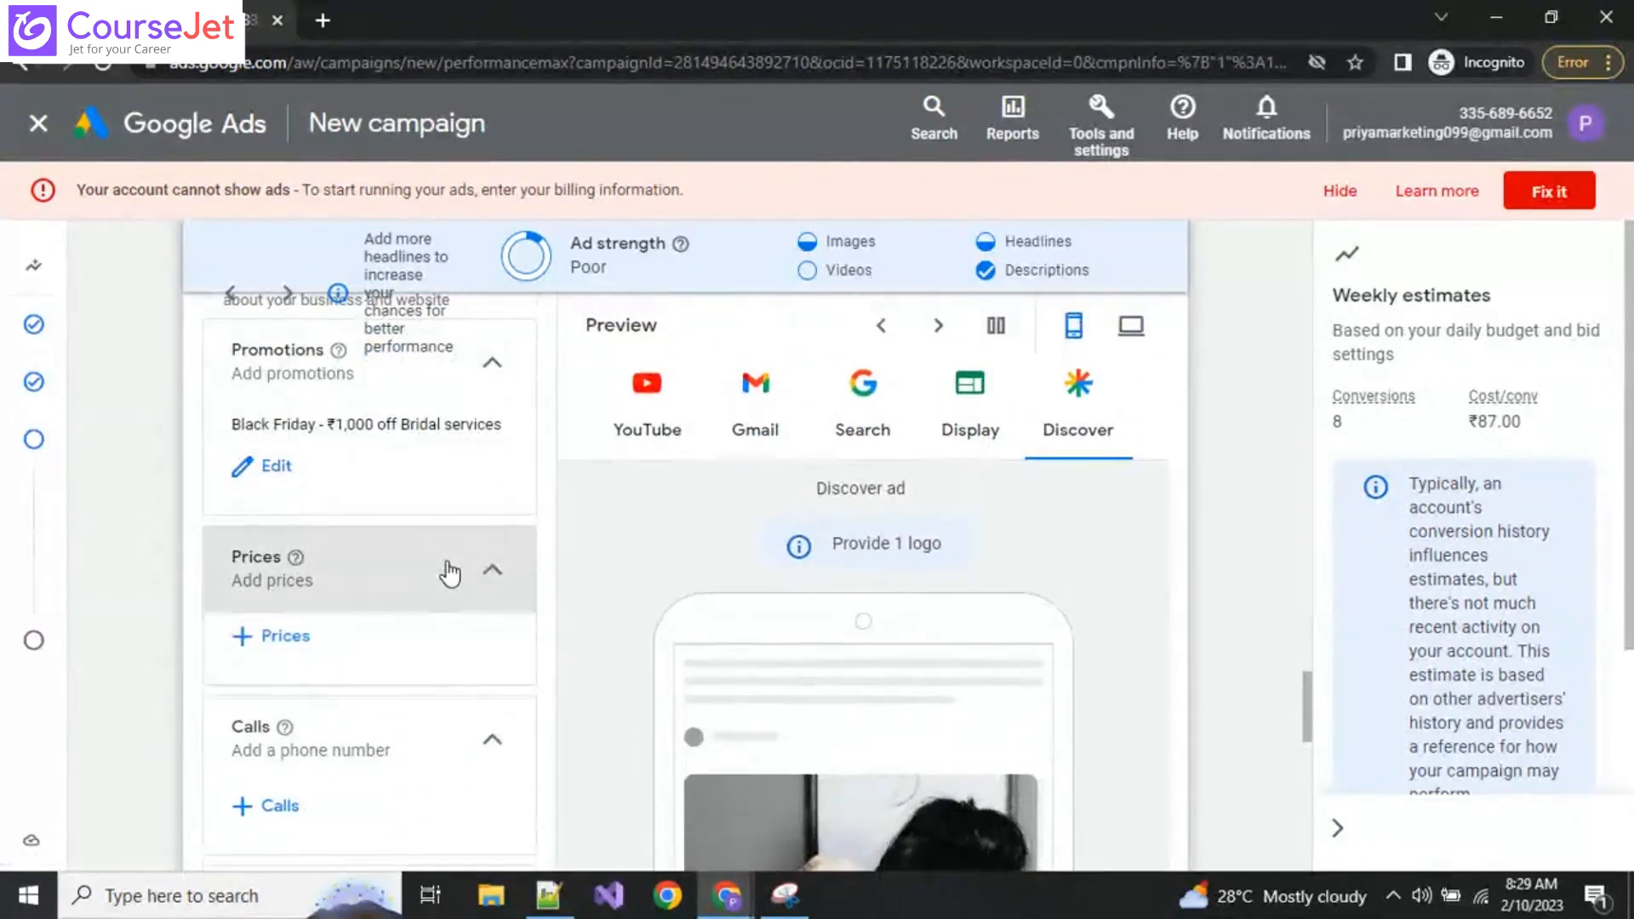
left_click(274, 639)
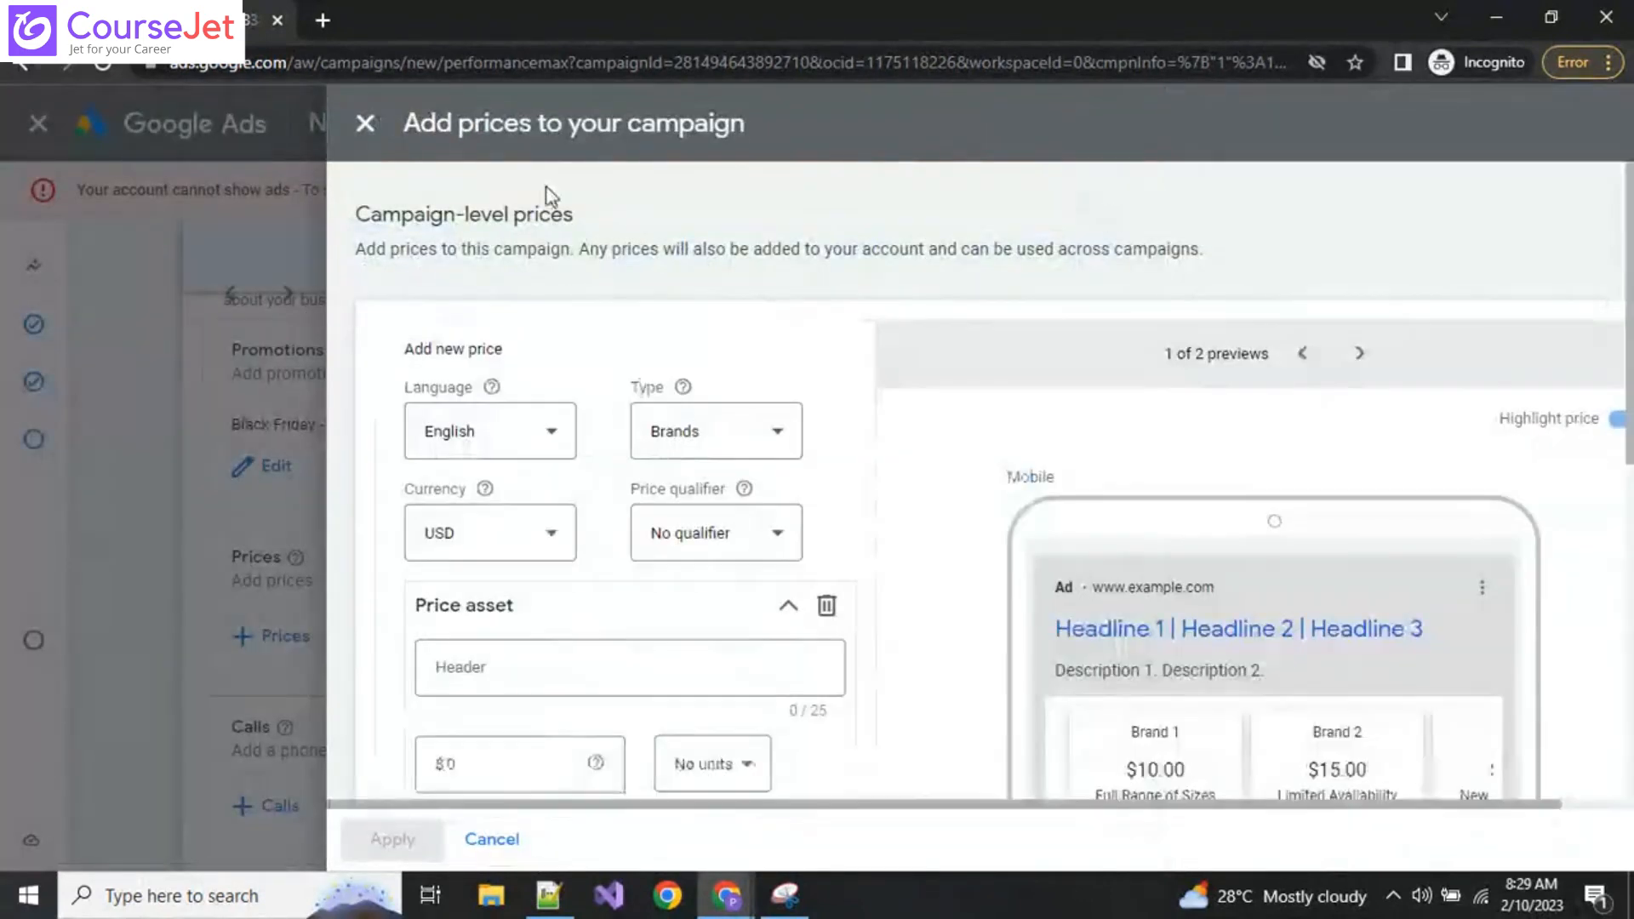
left_click(366, 123)
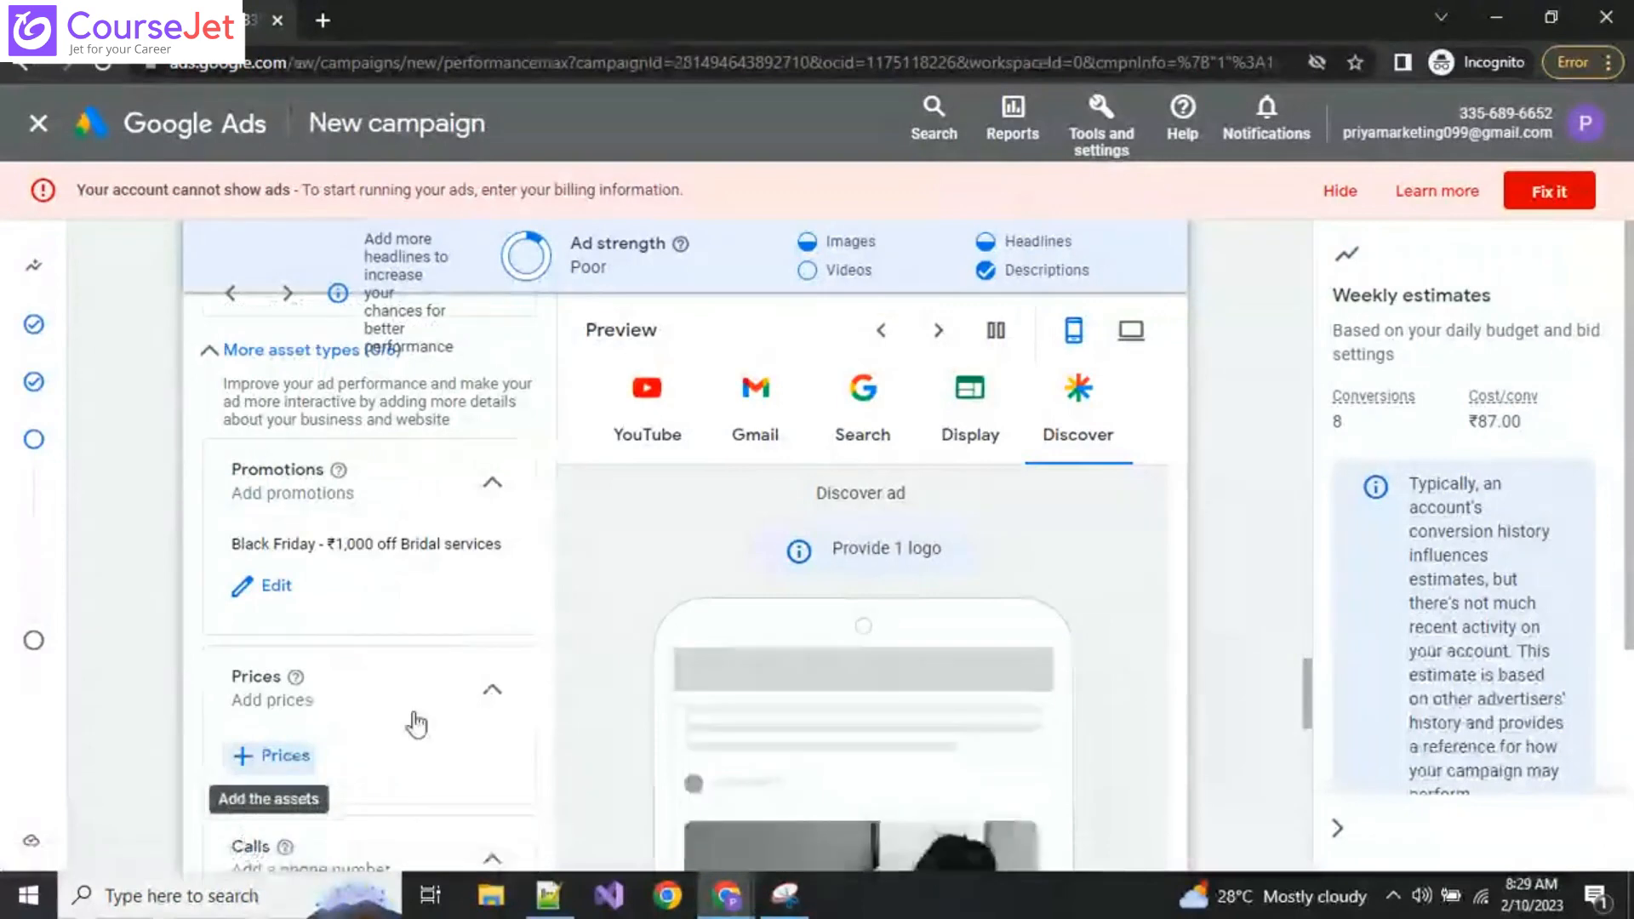
mouse_move(679, 247)
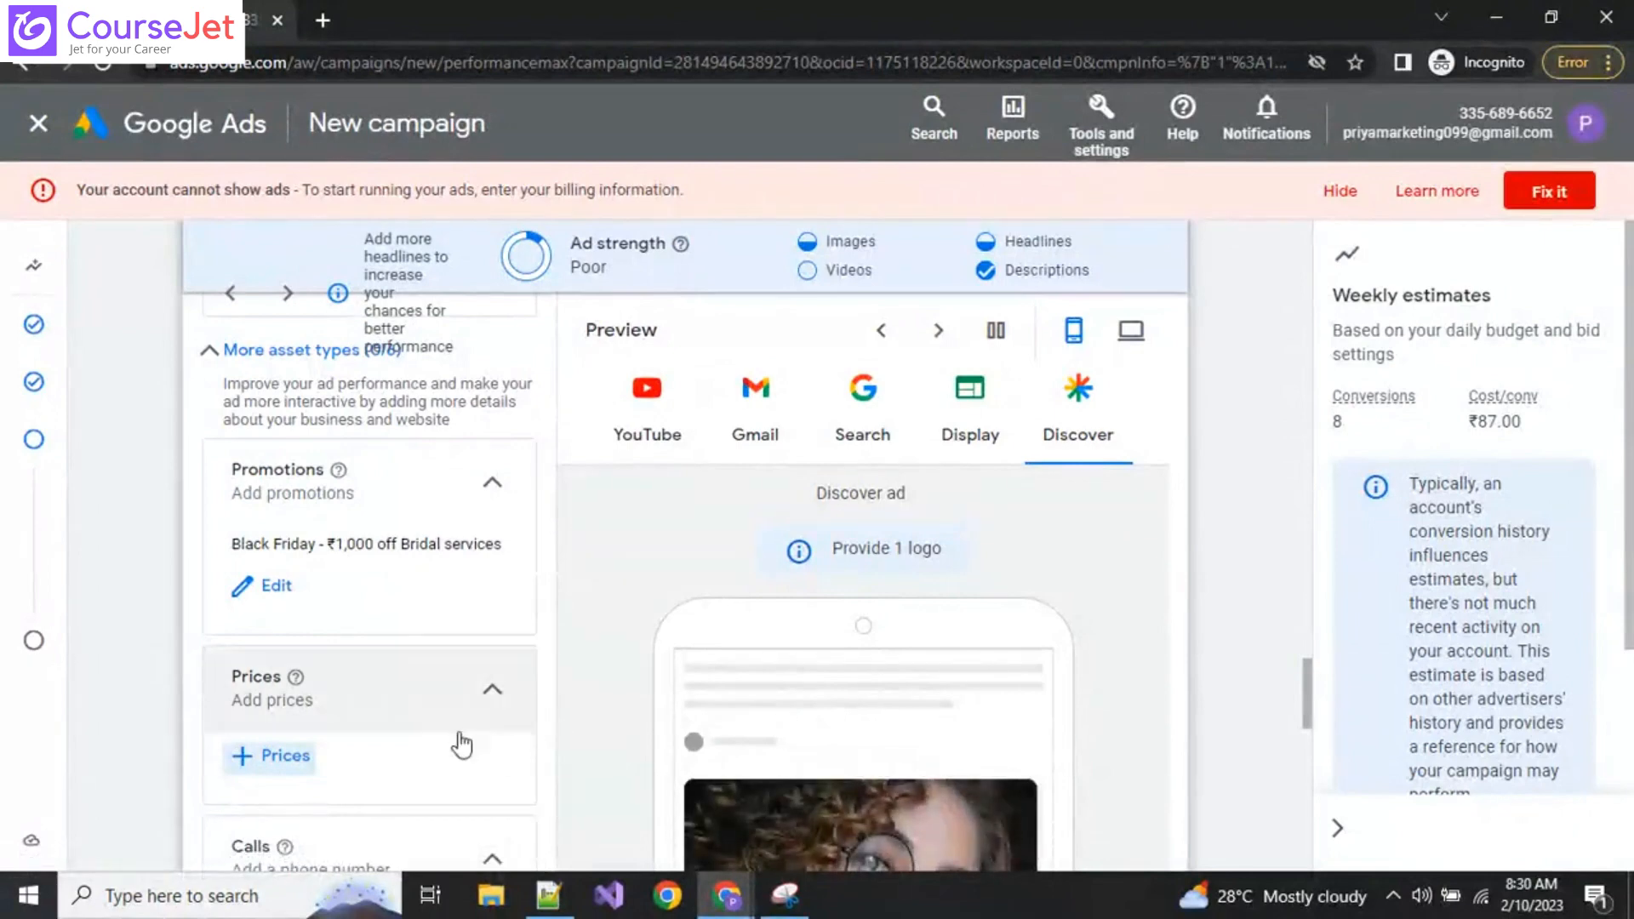
scroll(274, 739, "down", 2)
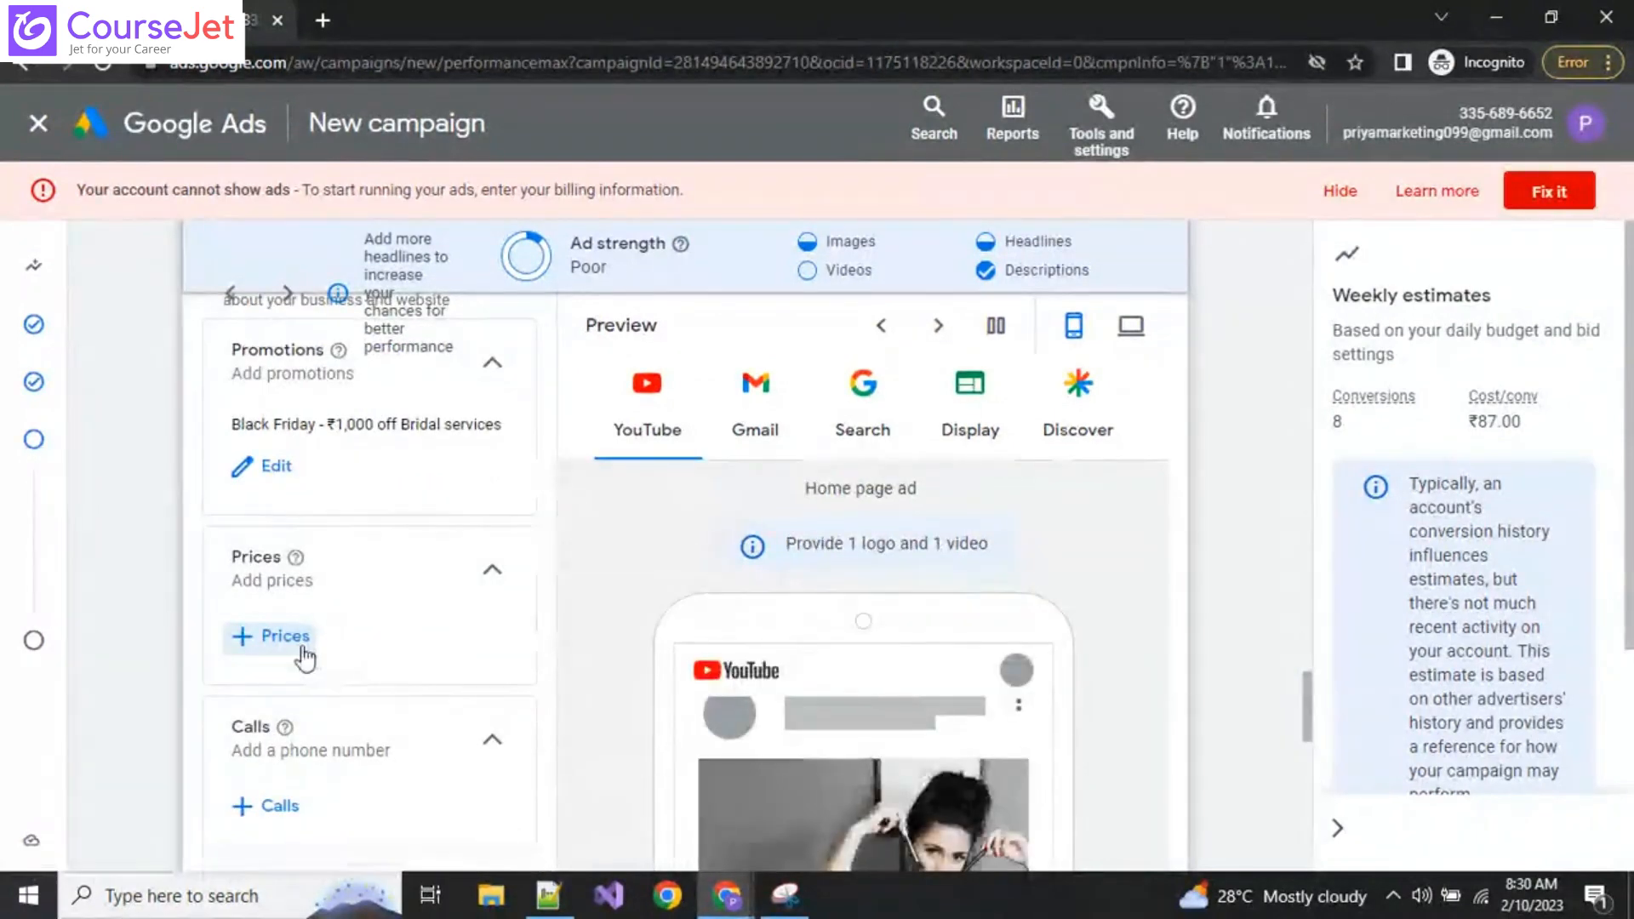
left_click(273, 637)
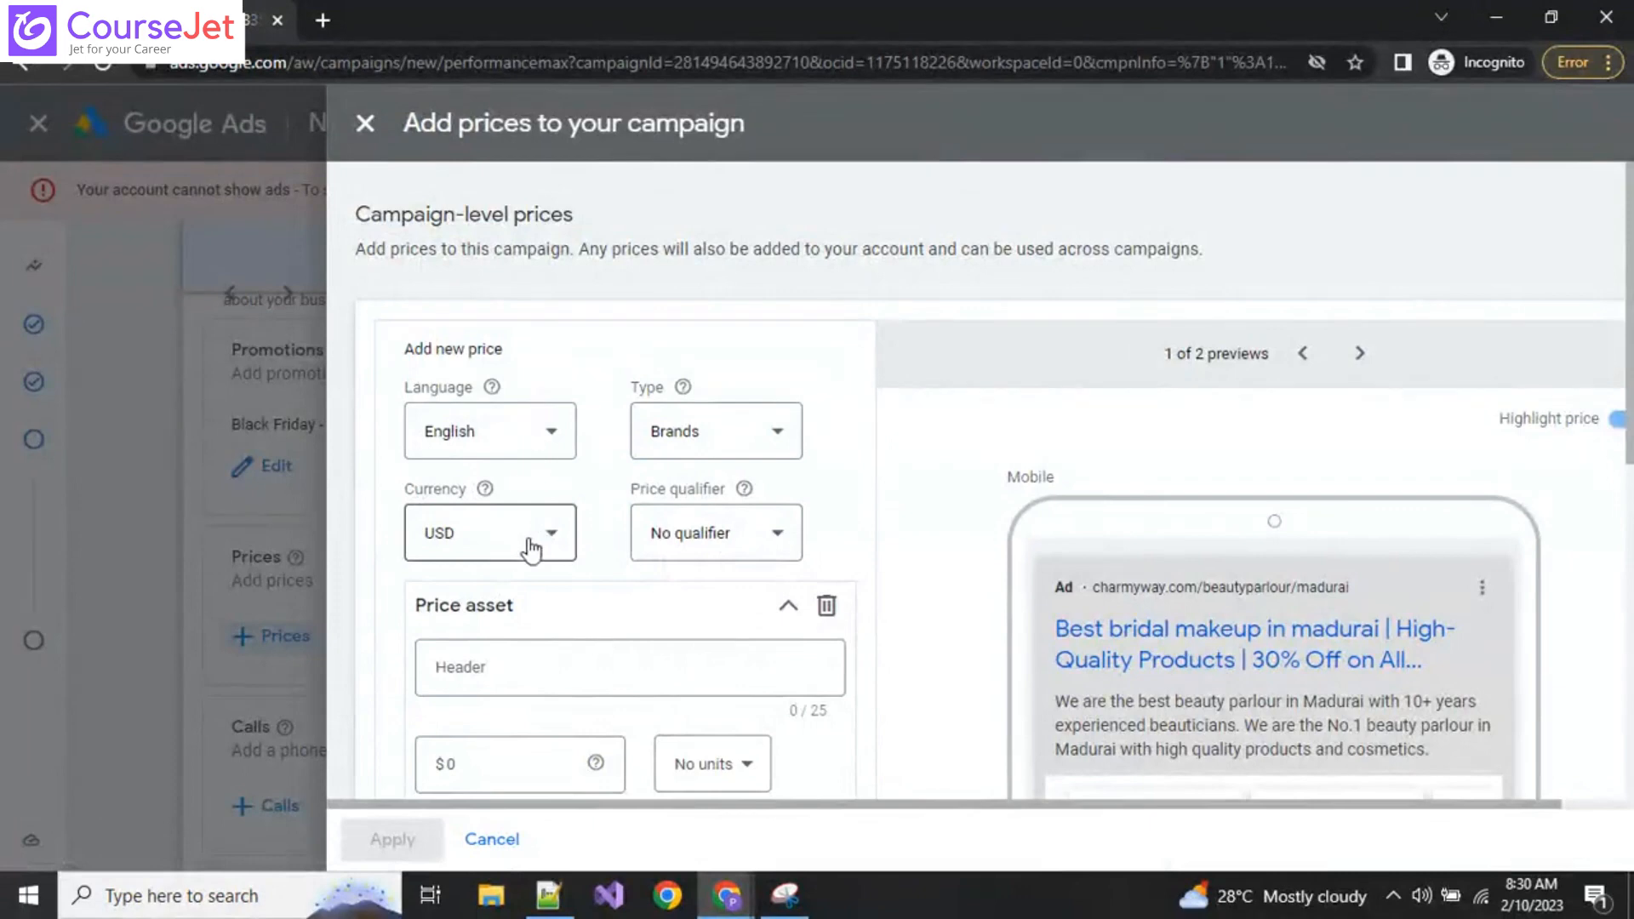
Step: Set the new price's currency to INR and leave its price qualifier at No qualifier
scroll(531, 549, "down", 3)
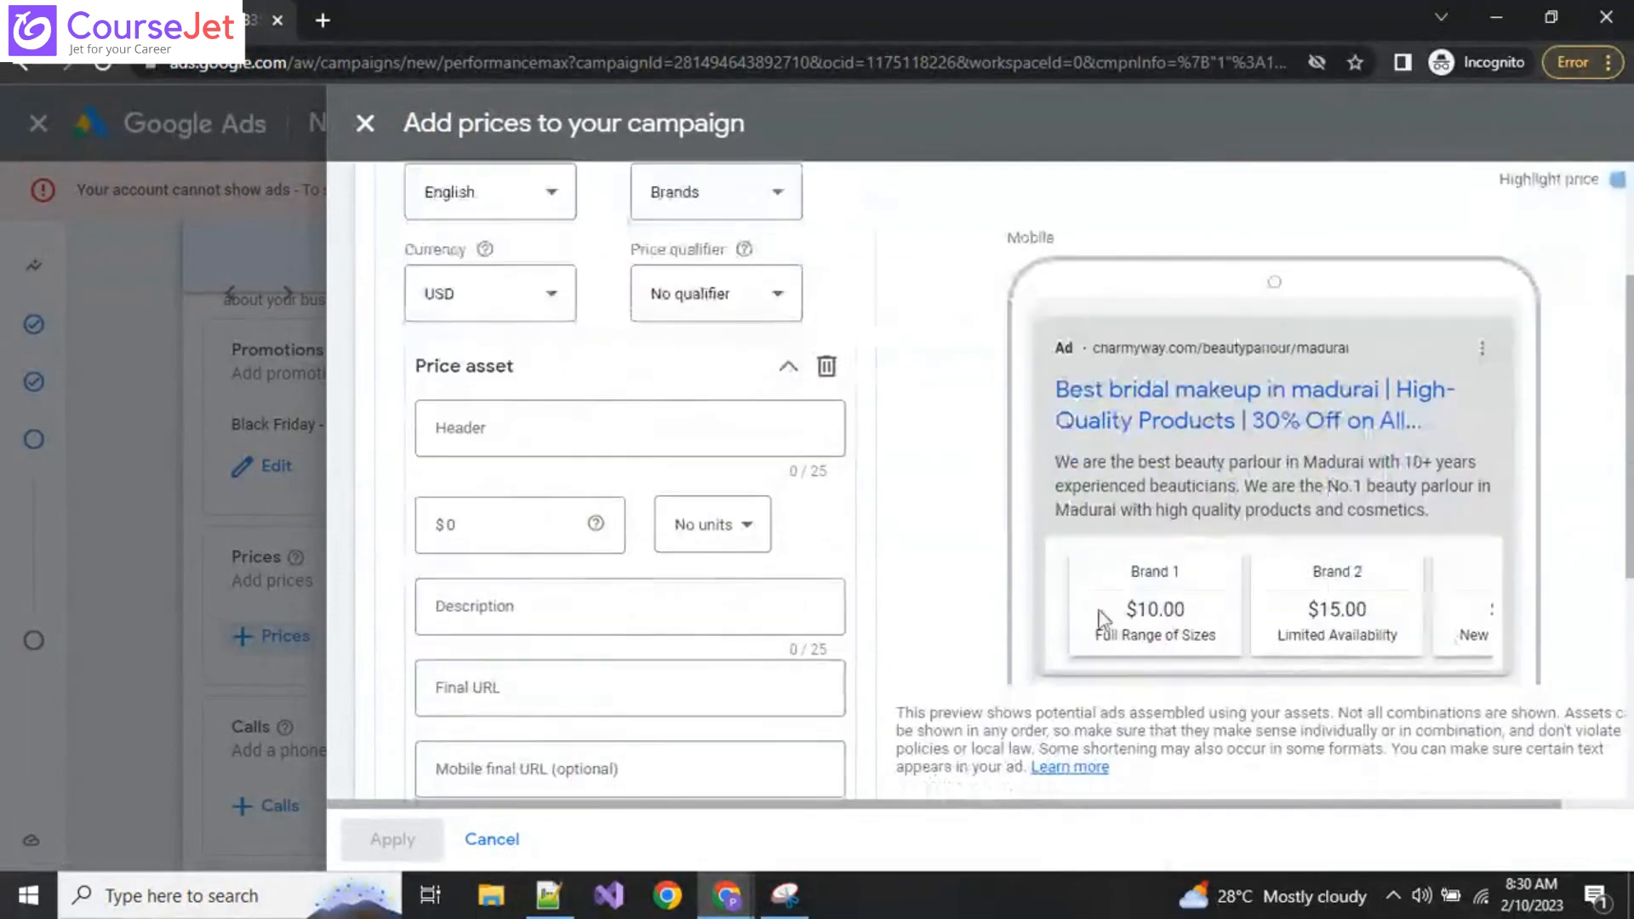
left_click(486, 300)
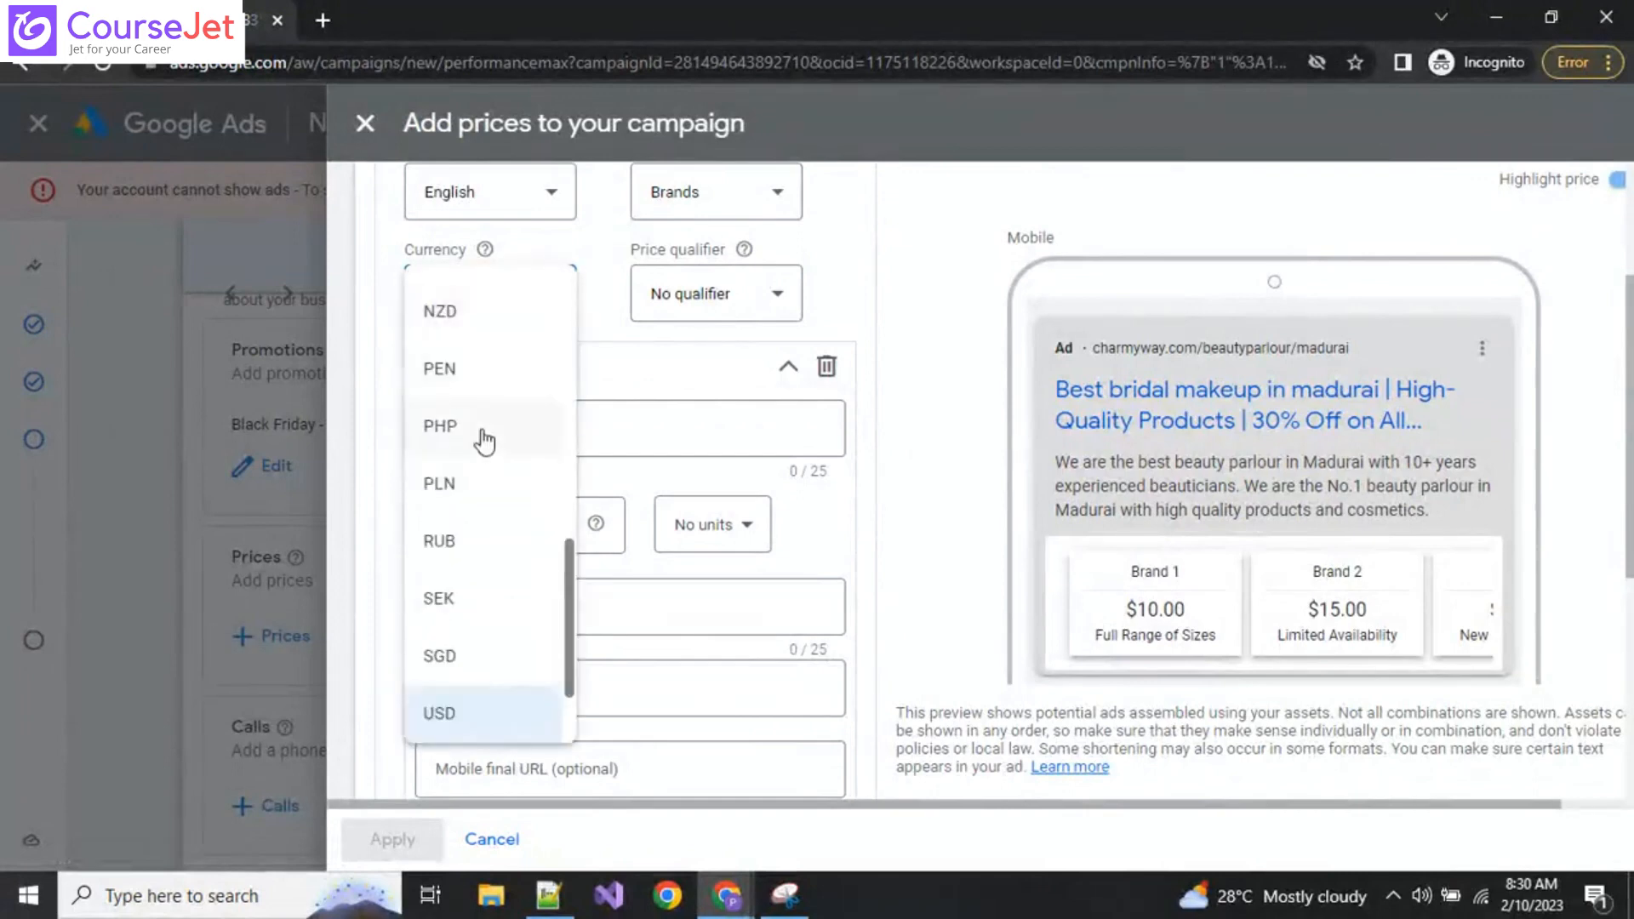
scroll(486, 441, "up", 2)
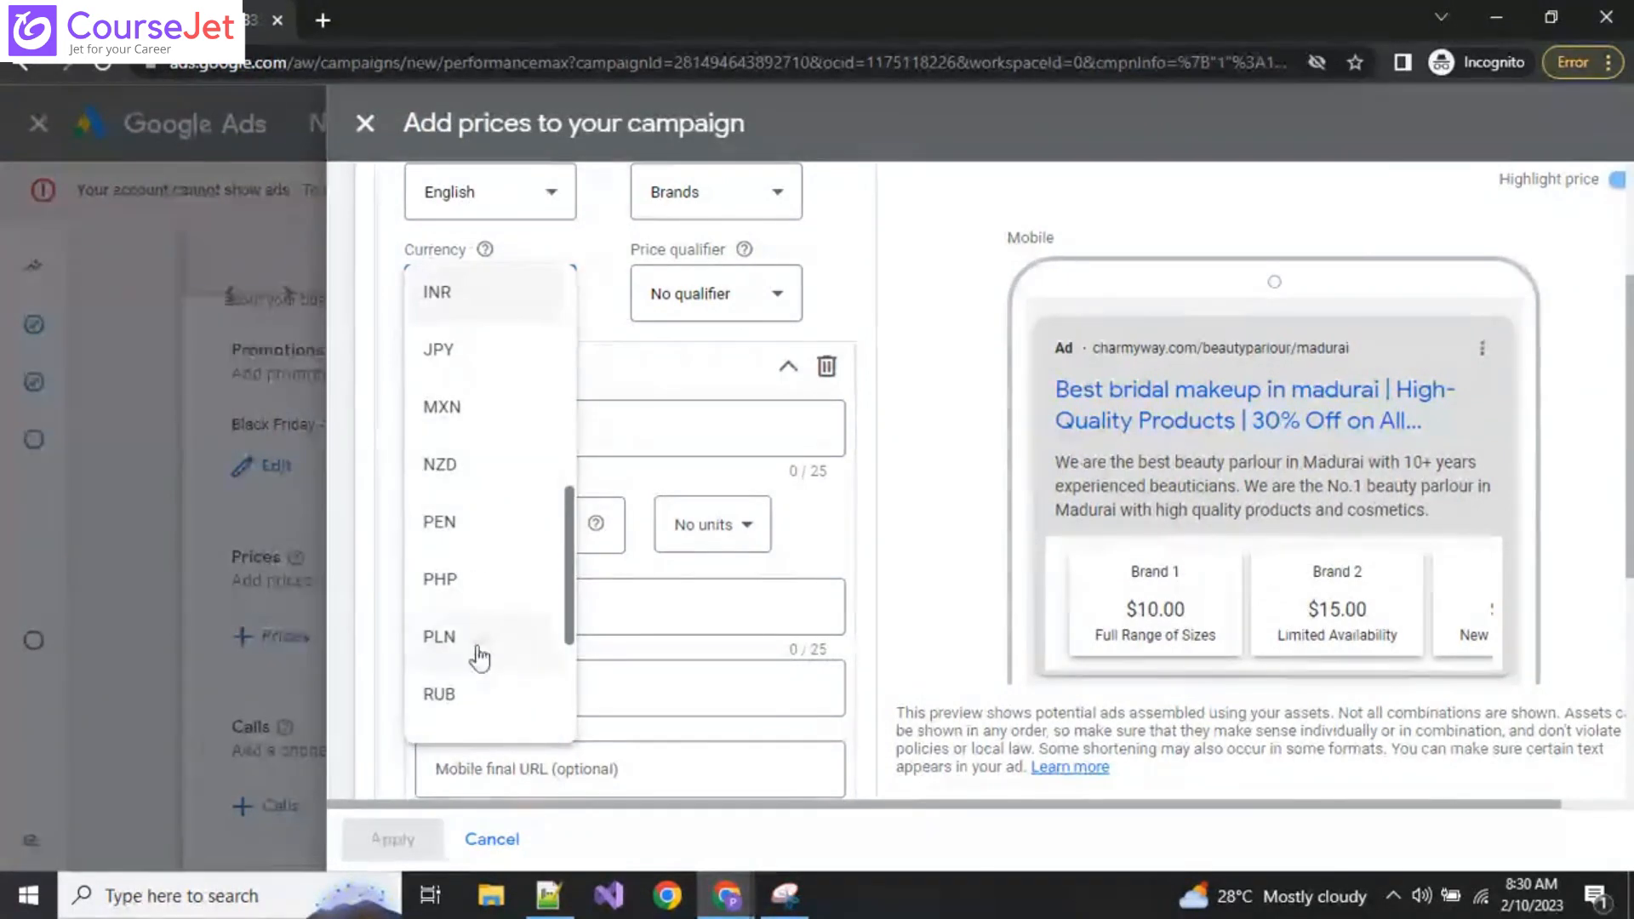
scroll(478, 547, "up", 2)
left_click(492, 519)
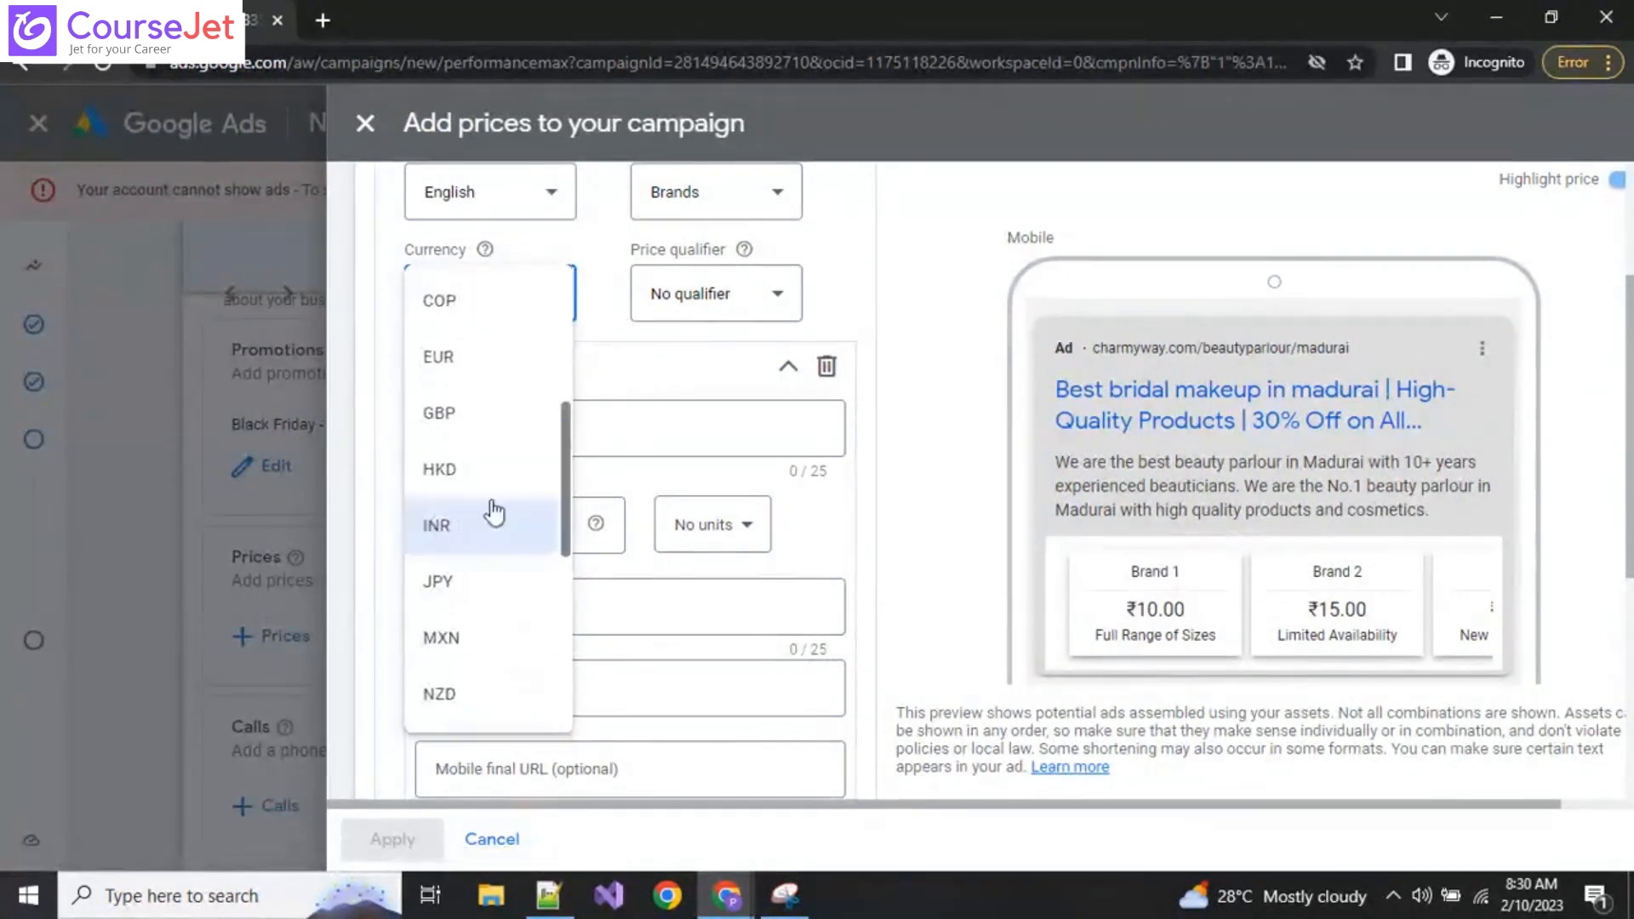
left_click(717, 313)
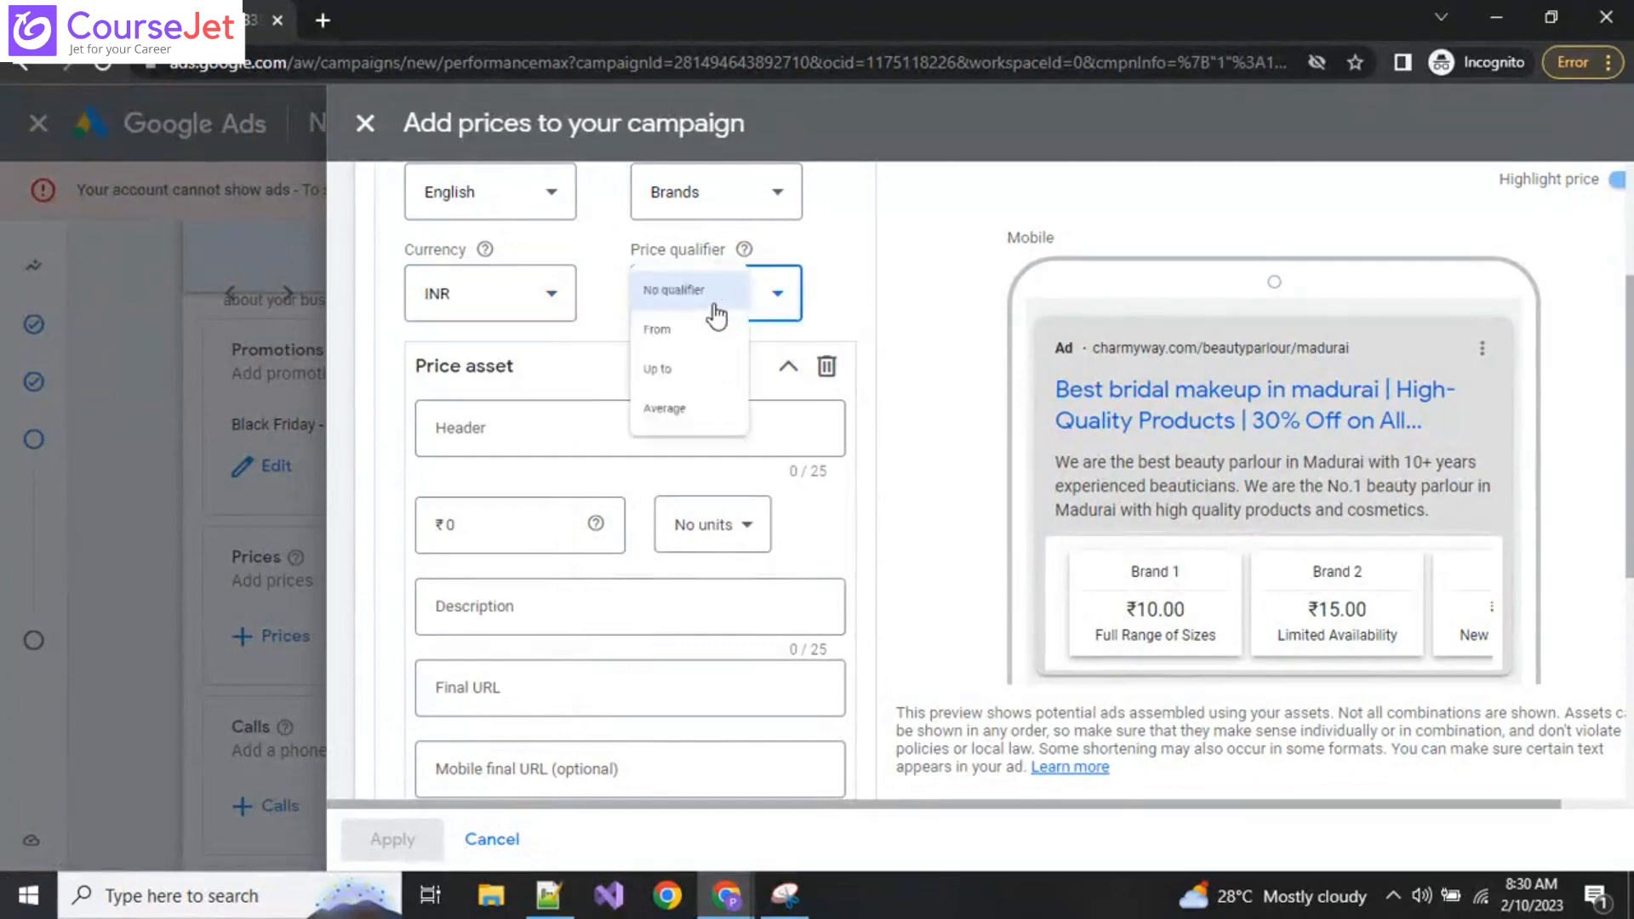
left_click(588, 349)
Step: Enter MakeUp as the header of the first price asset, leaving it at No units
left_click(511, 430)
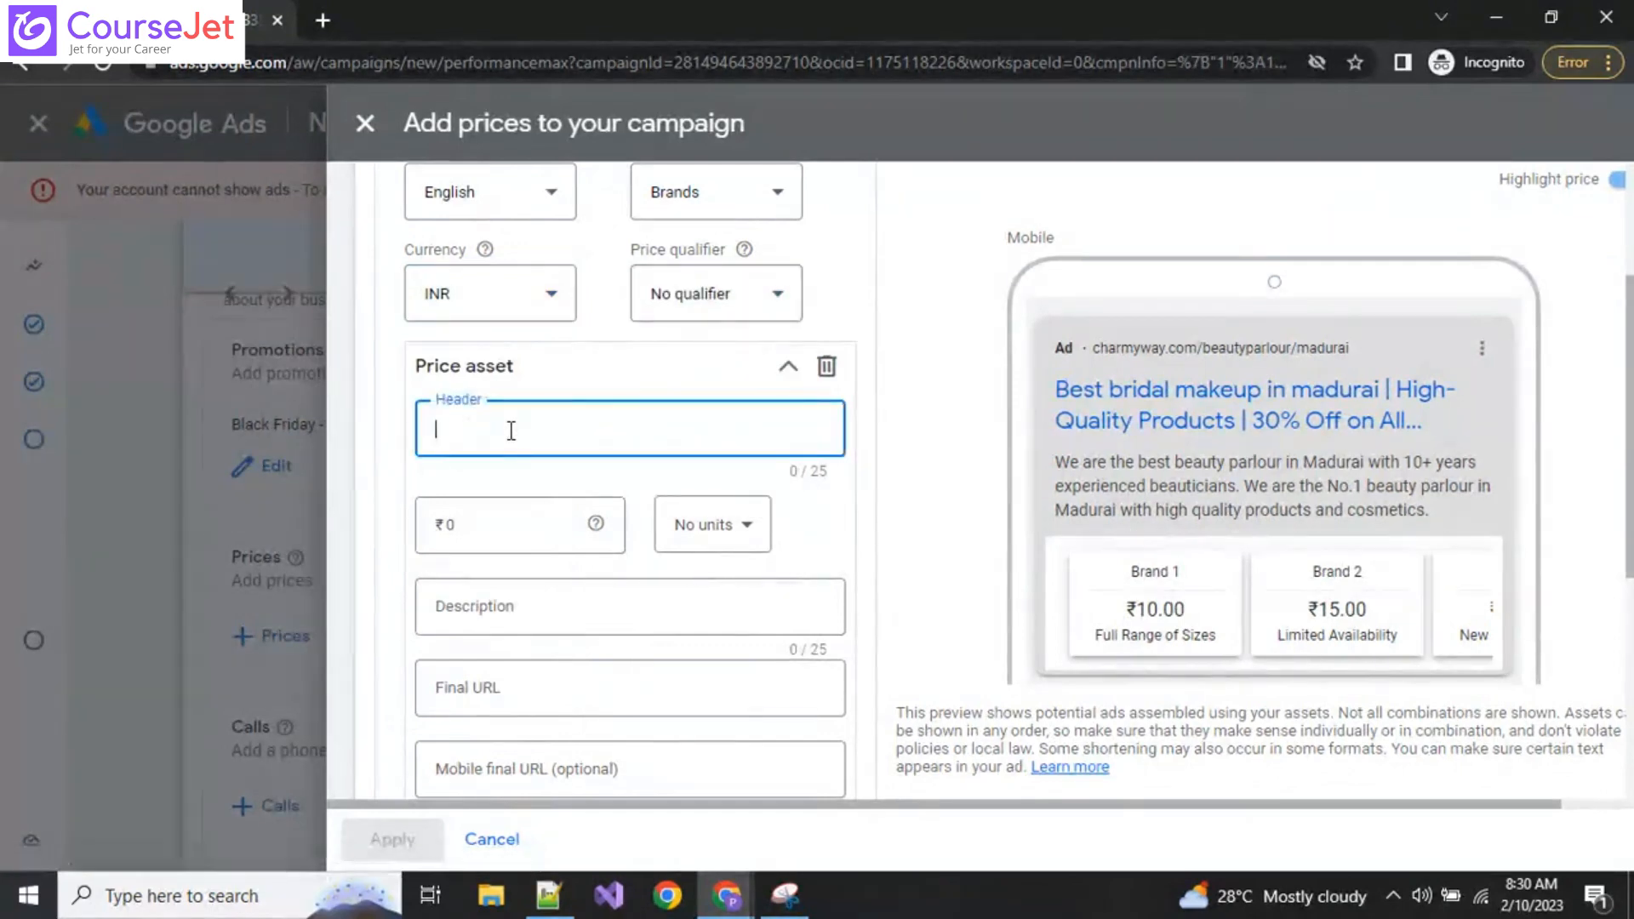
left_click(531, 481)
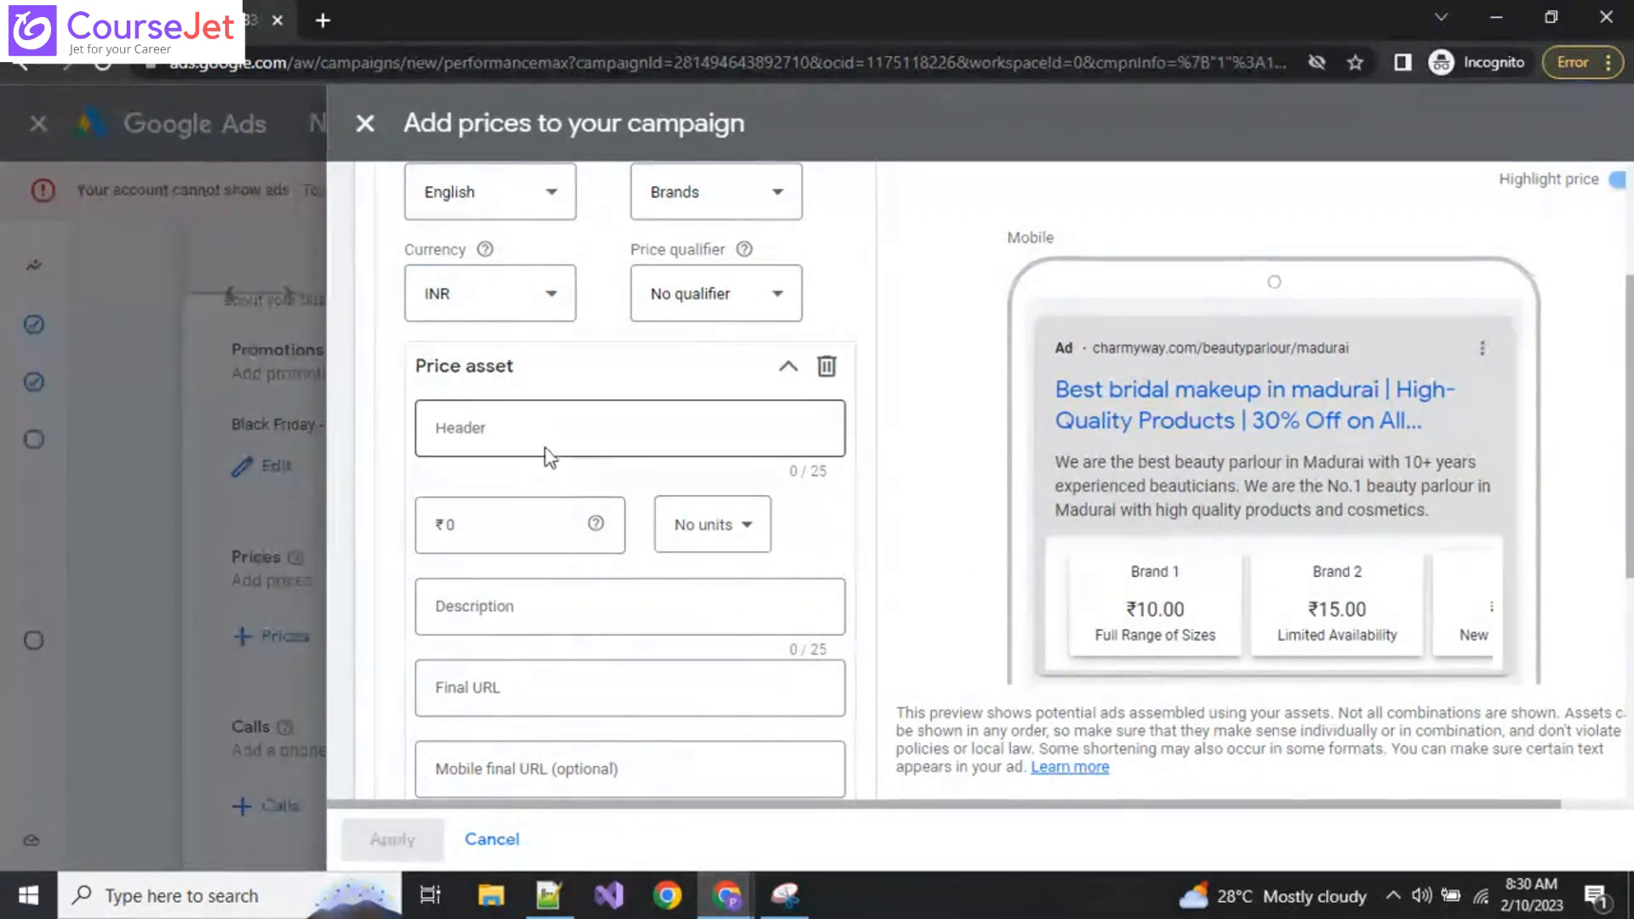
left_click(524, 432)
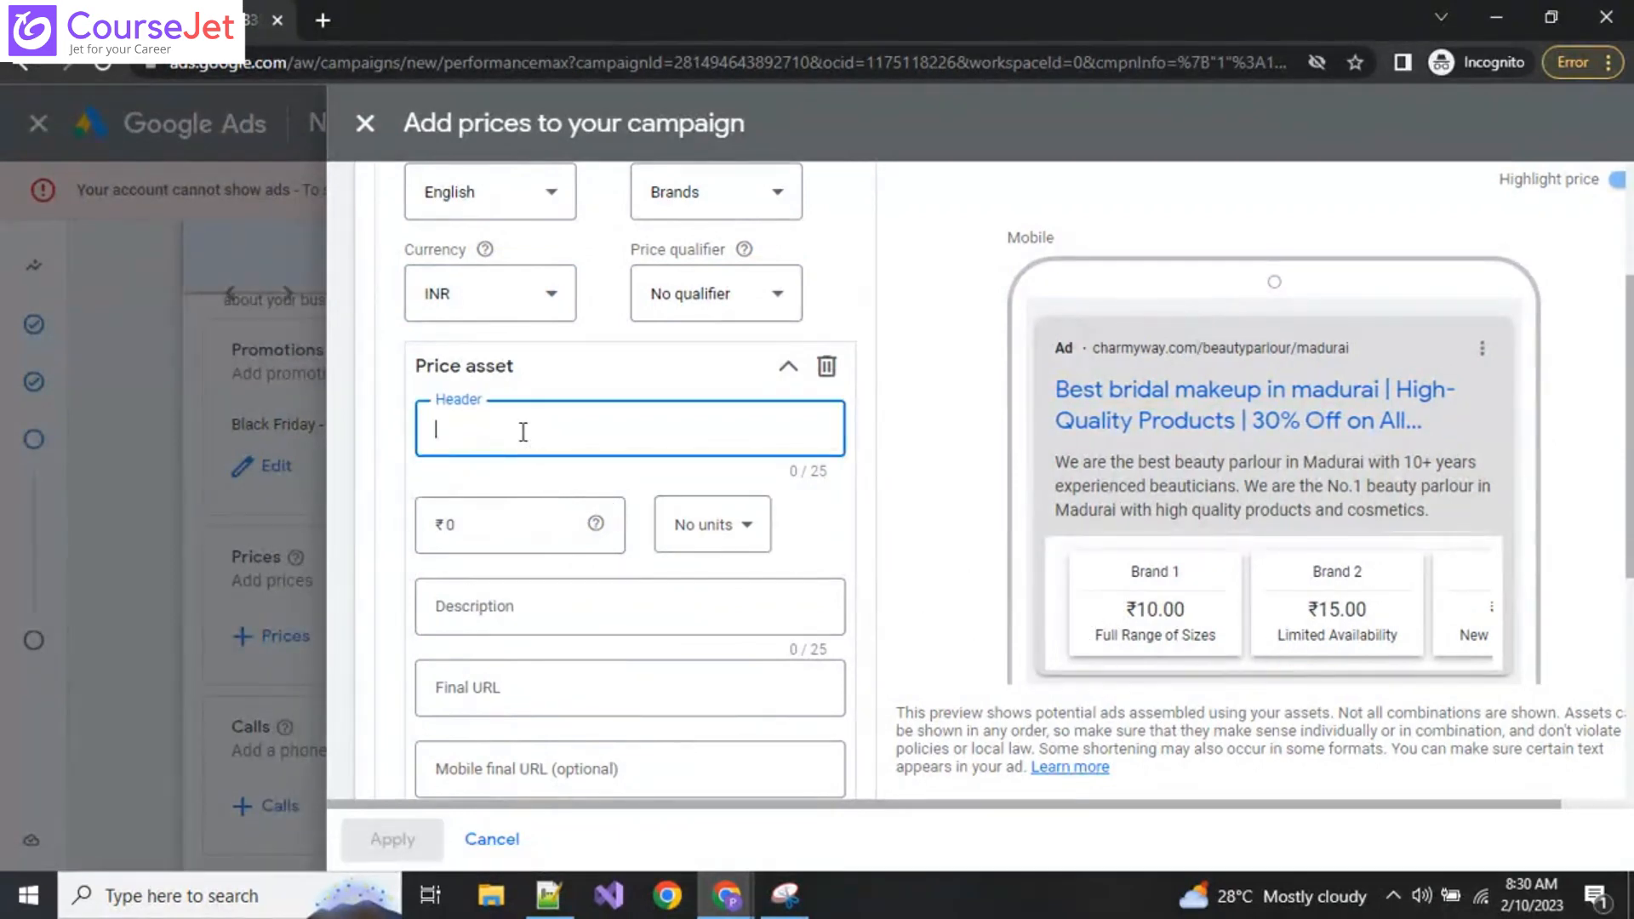
type("Make")
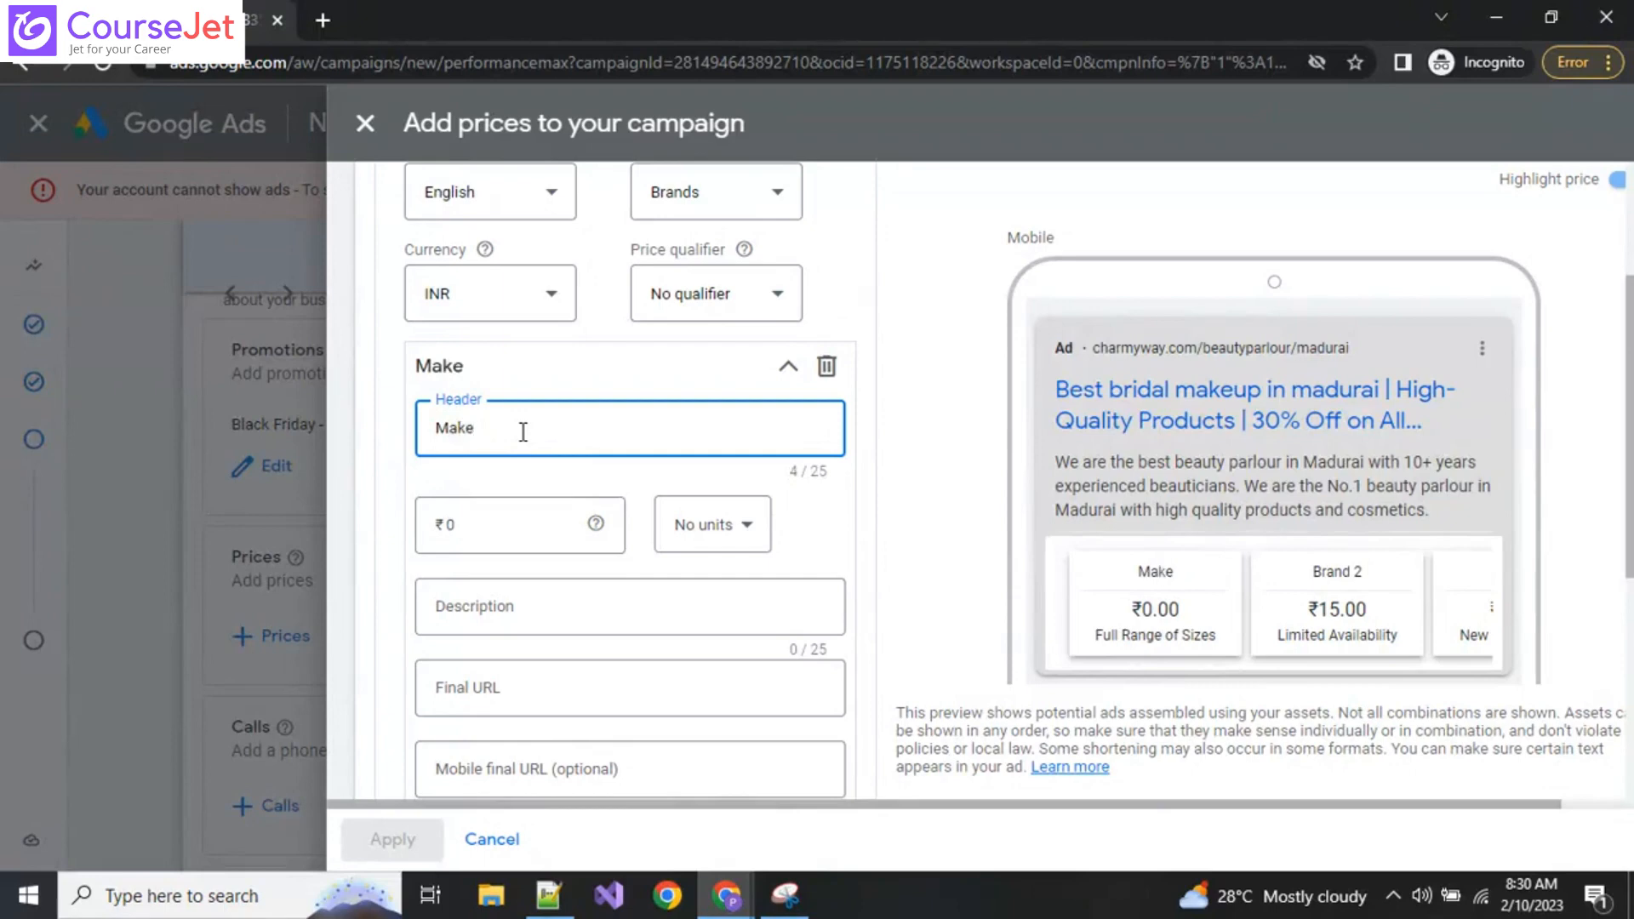
type("Up")
left_click(693, 552)
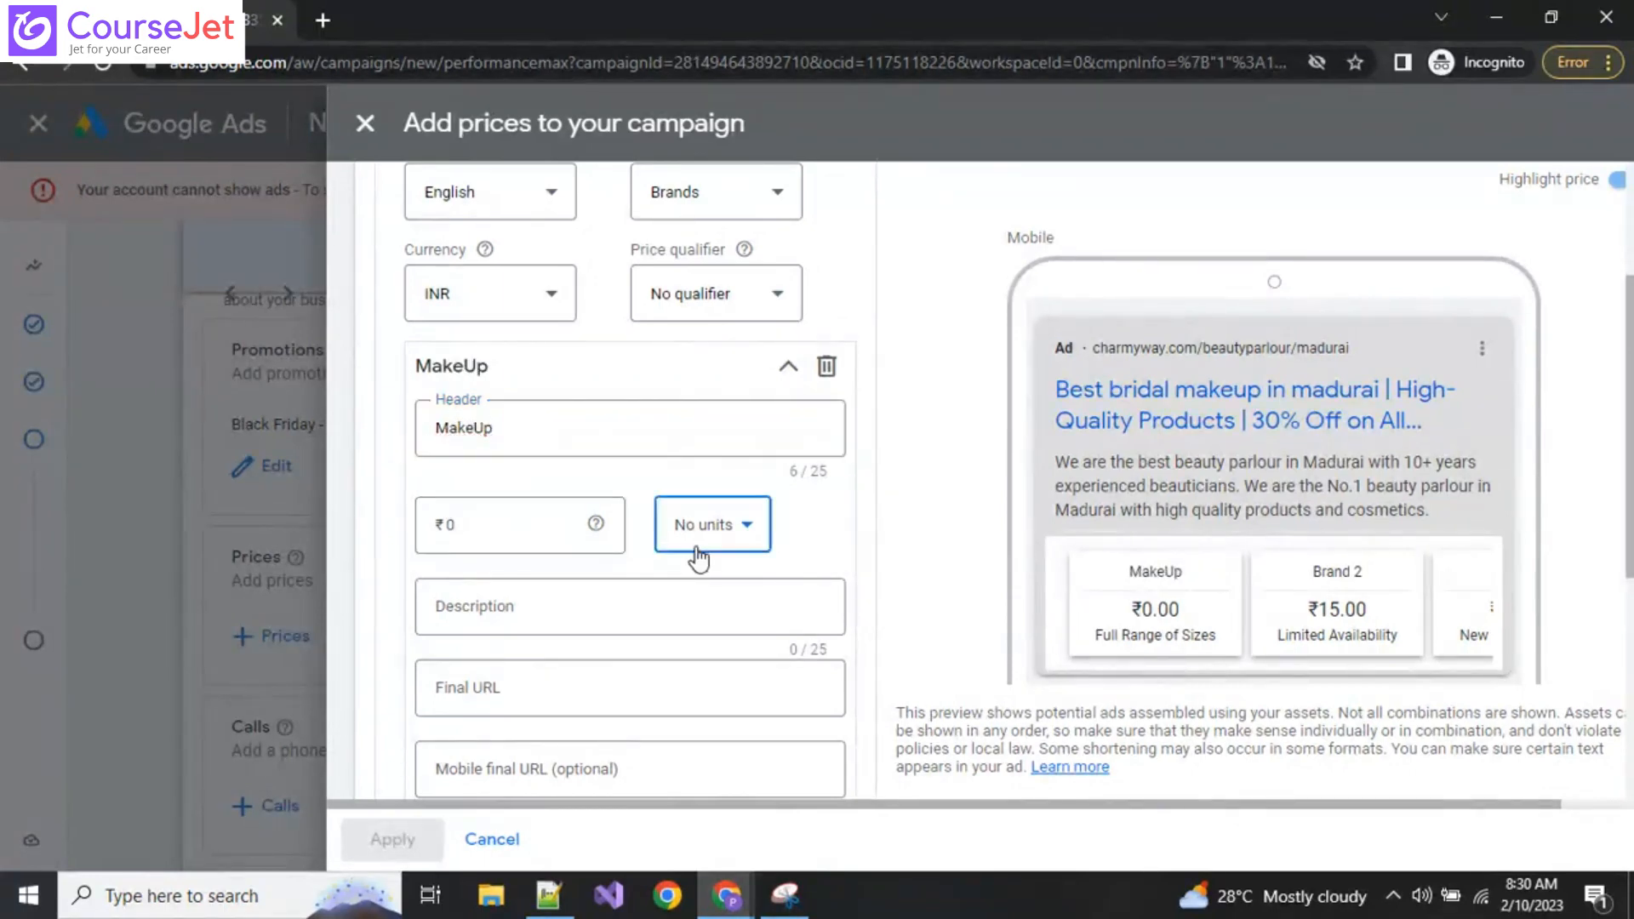
left_click(926, 519)
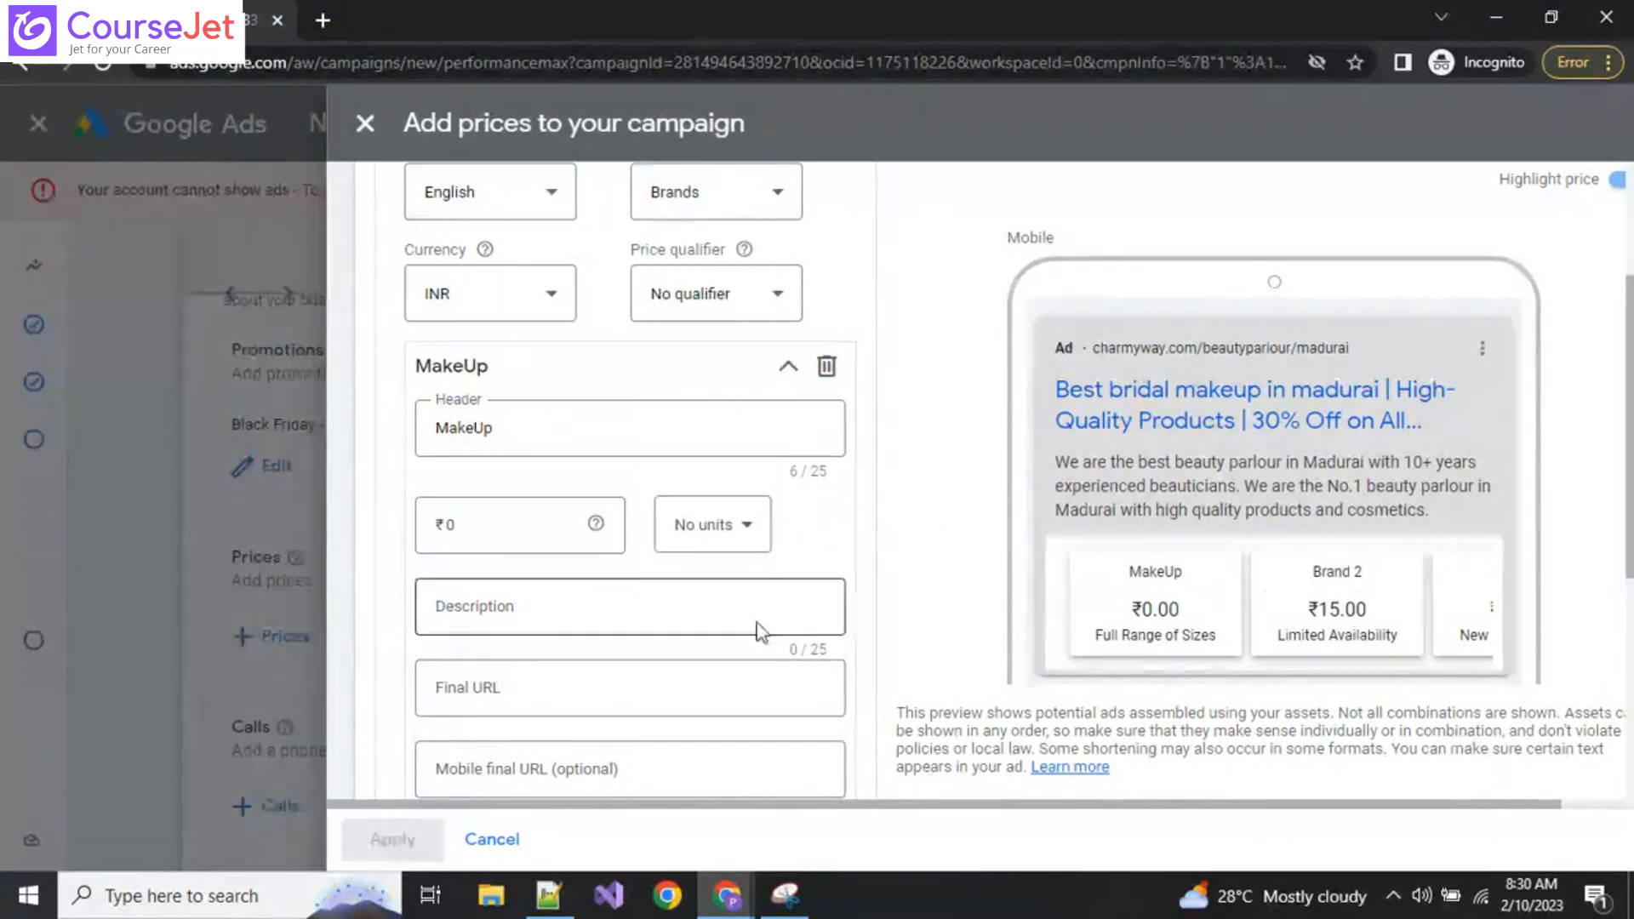
Step: Set the price of the MakeUp asset to ₹500
scroll(572, 762, "up", 3)
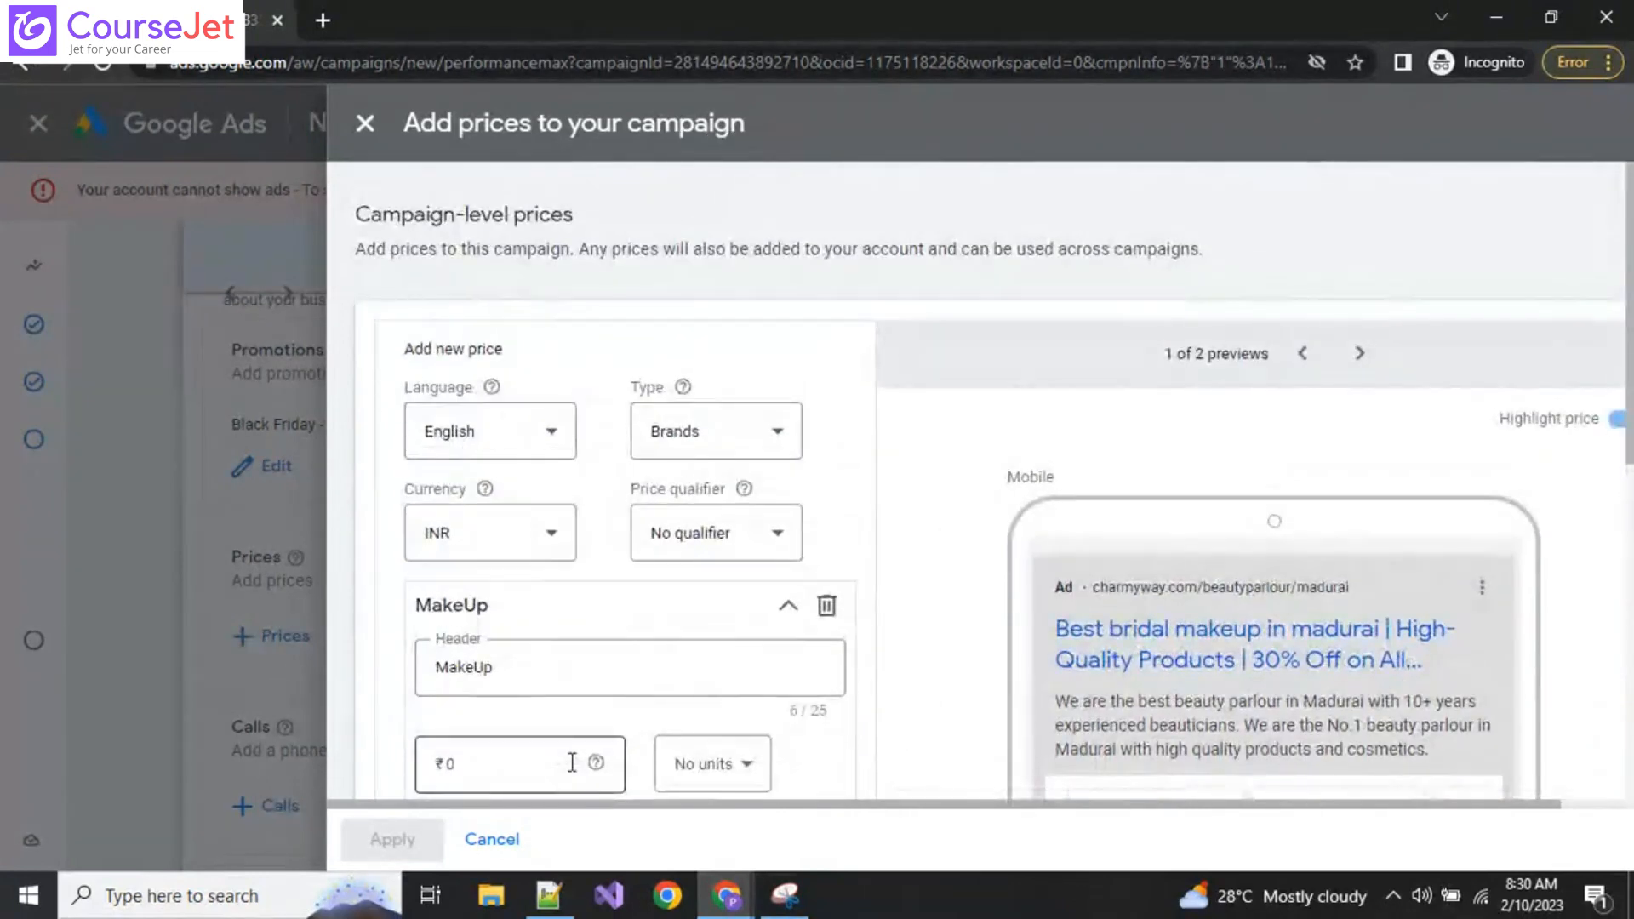
scroll(572, 763, "down", 3)
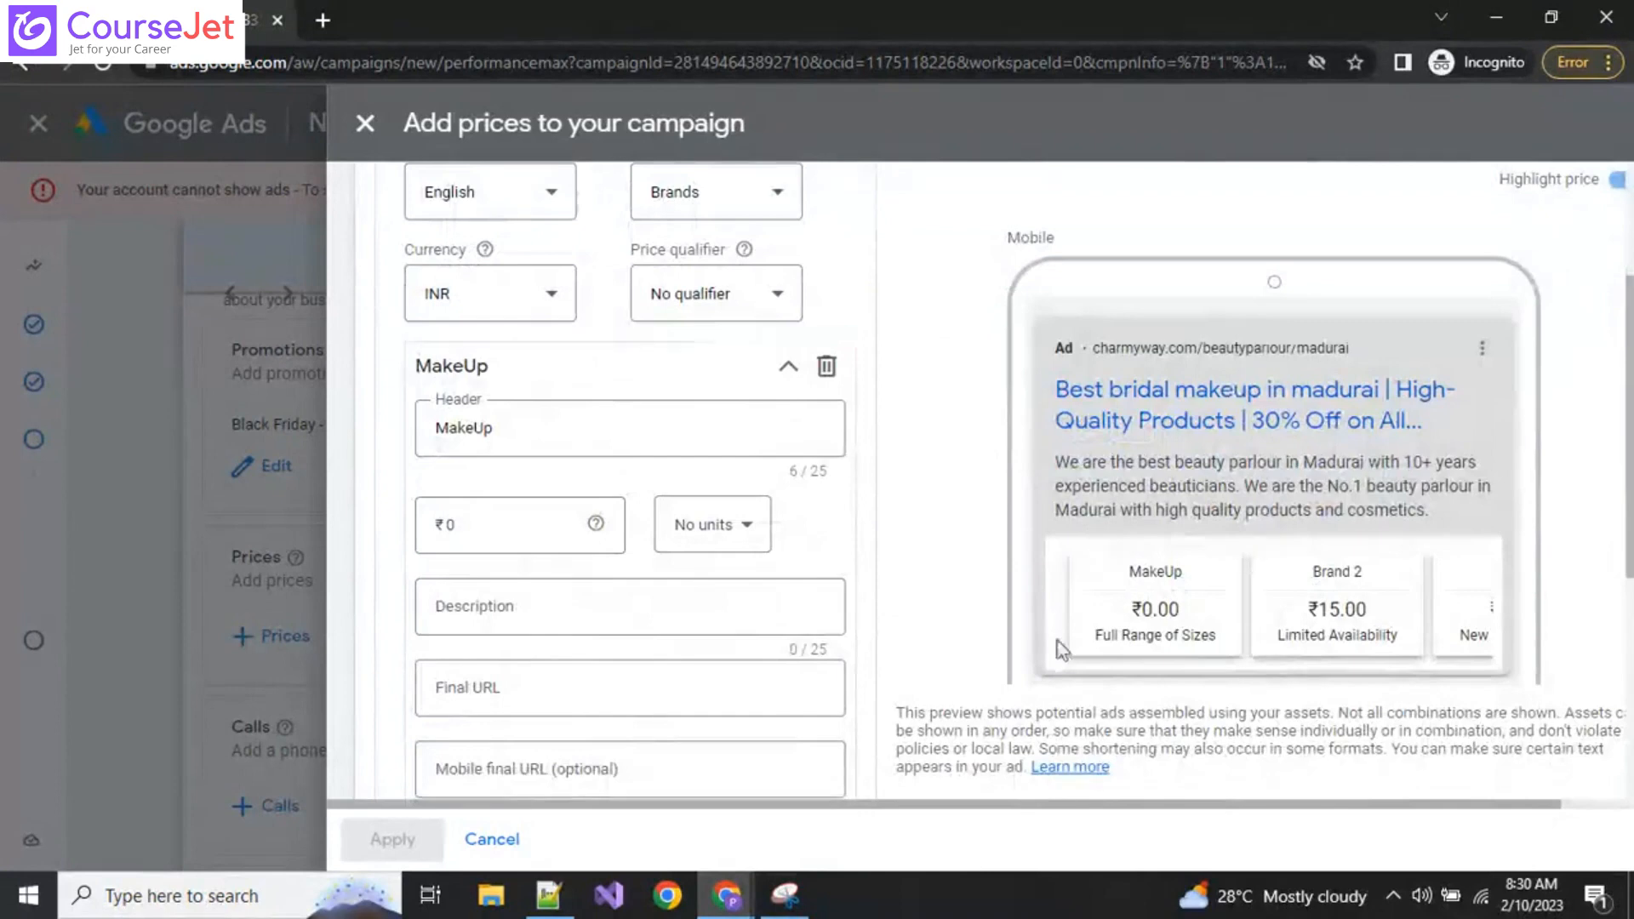
scroll(502, 664, "down", 3)
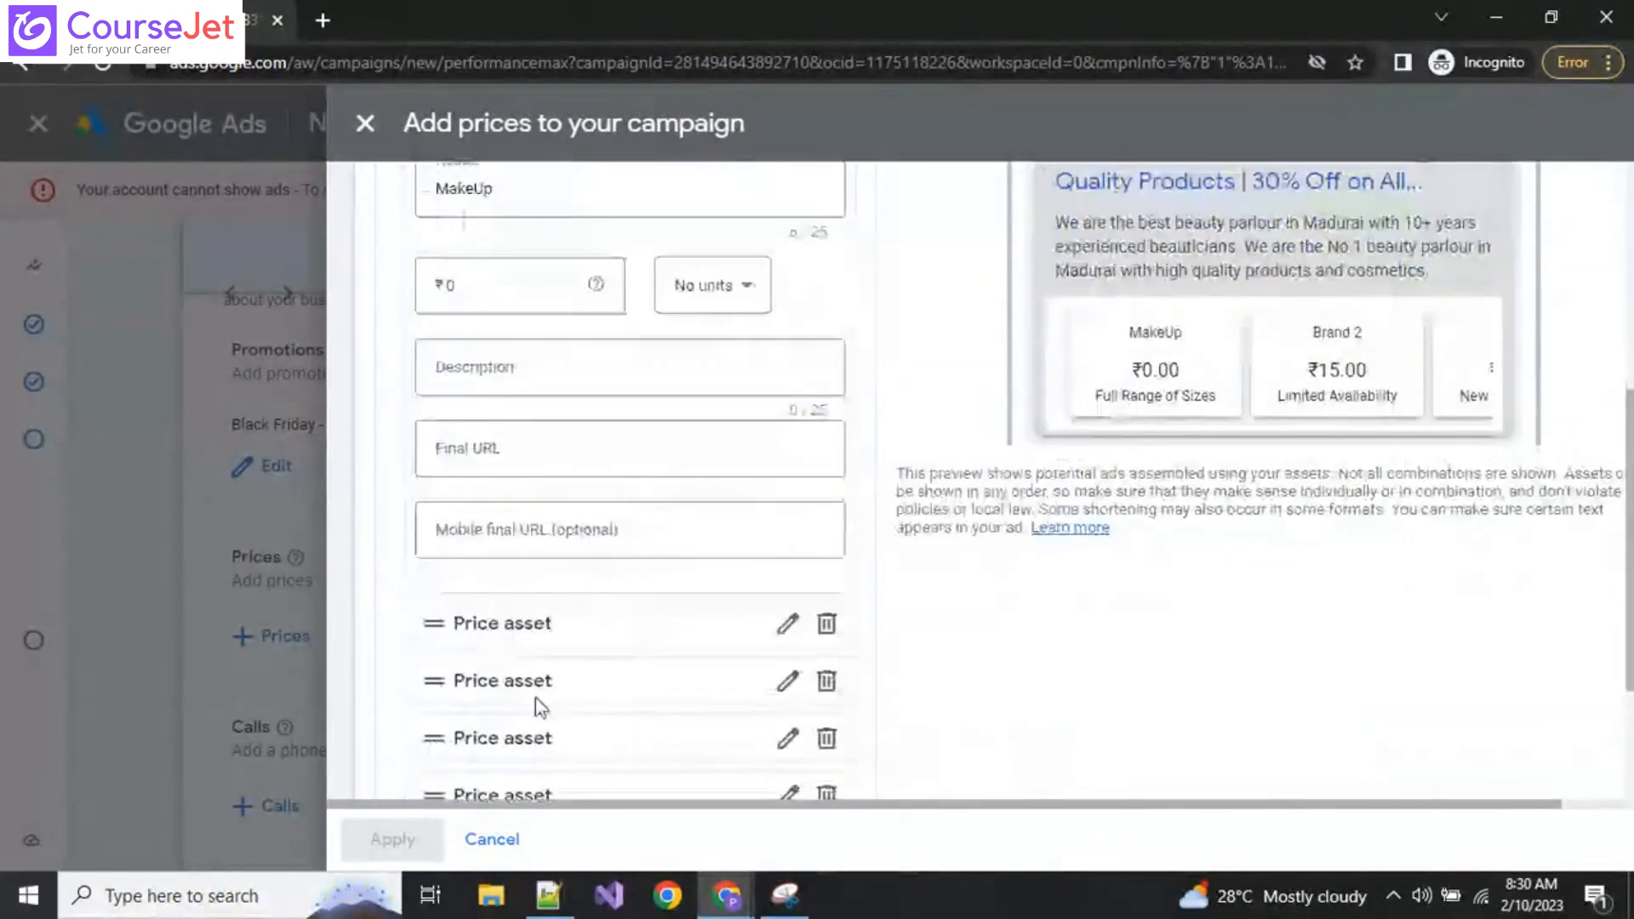
scroll(576, 734, "up", 5)
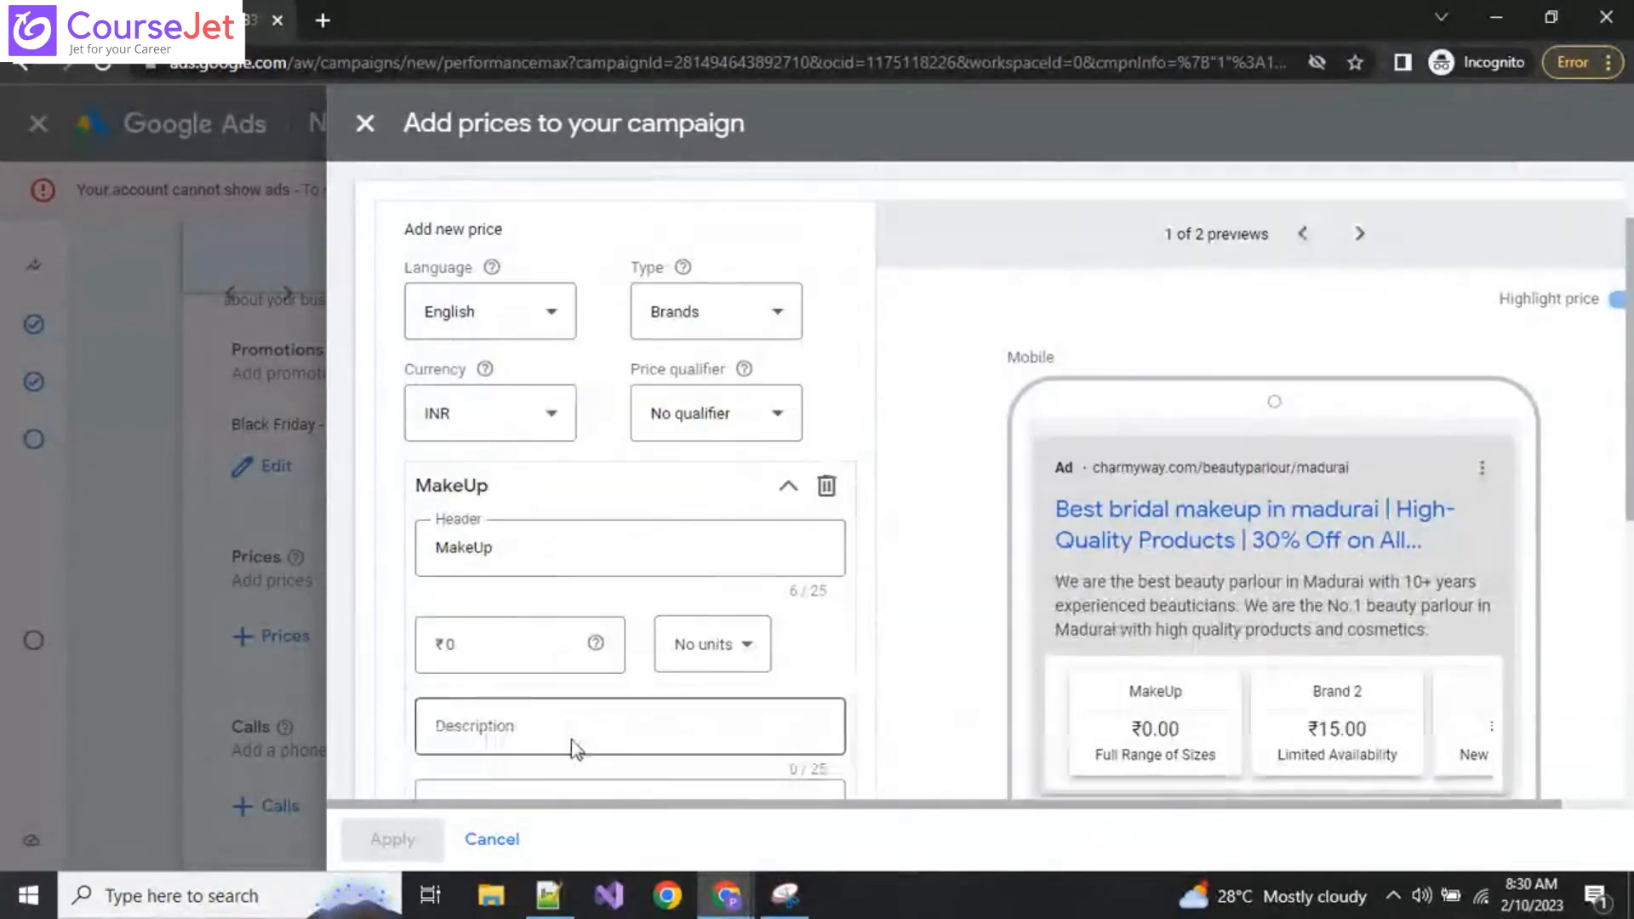
left_click(500, 644)
key("BackSpace")
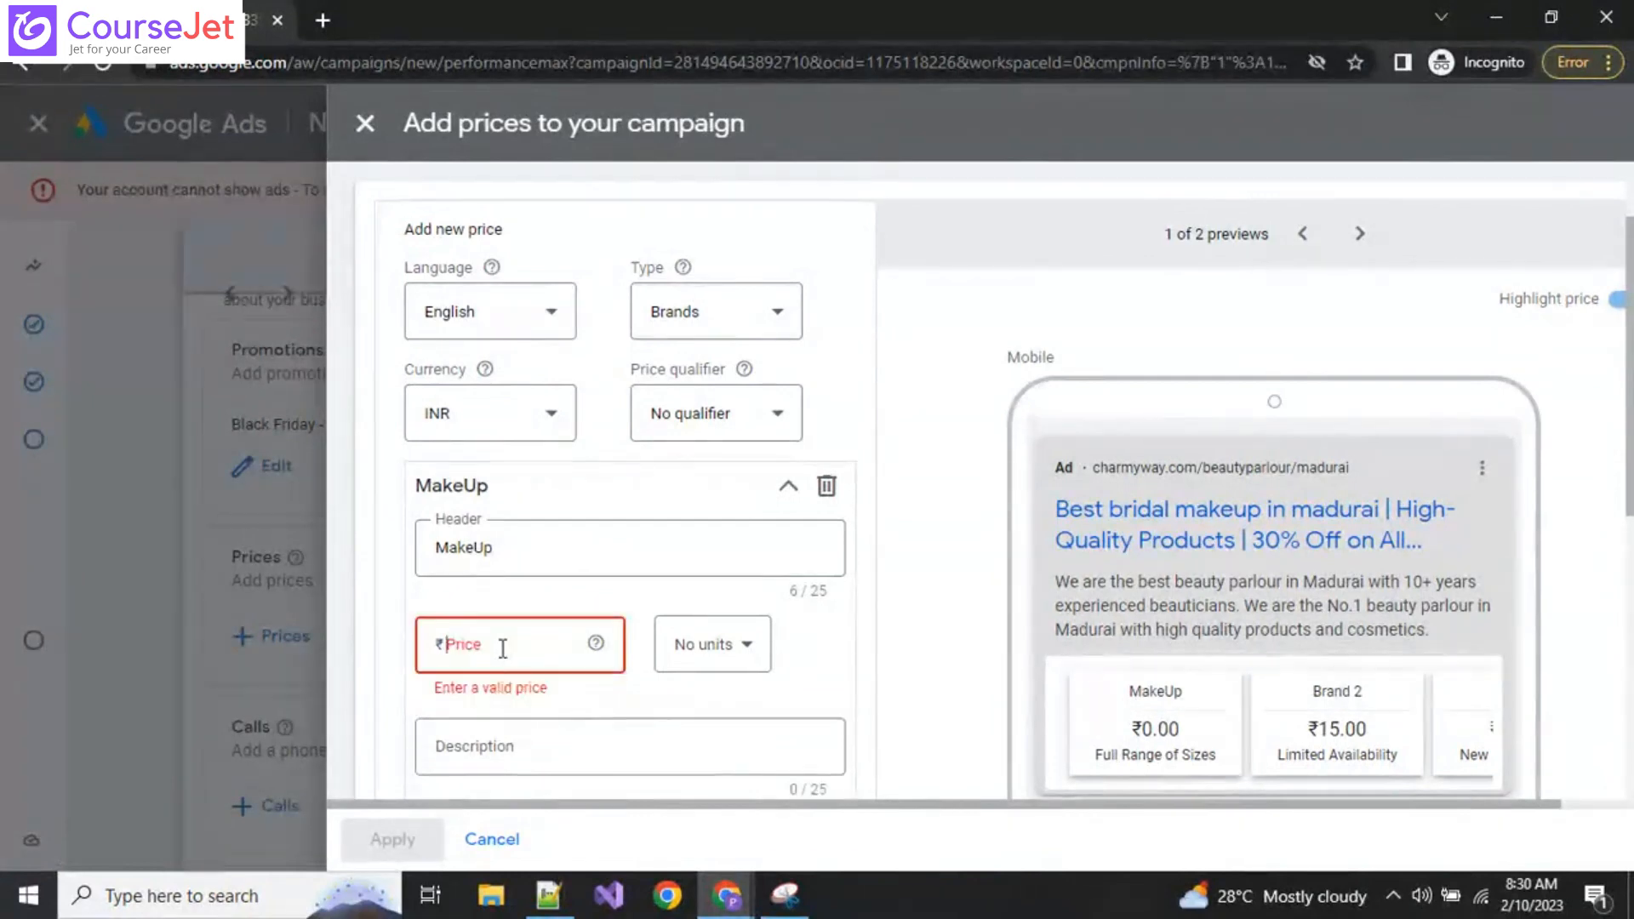
type("500")
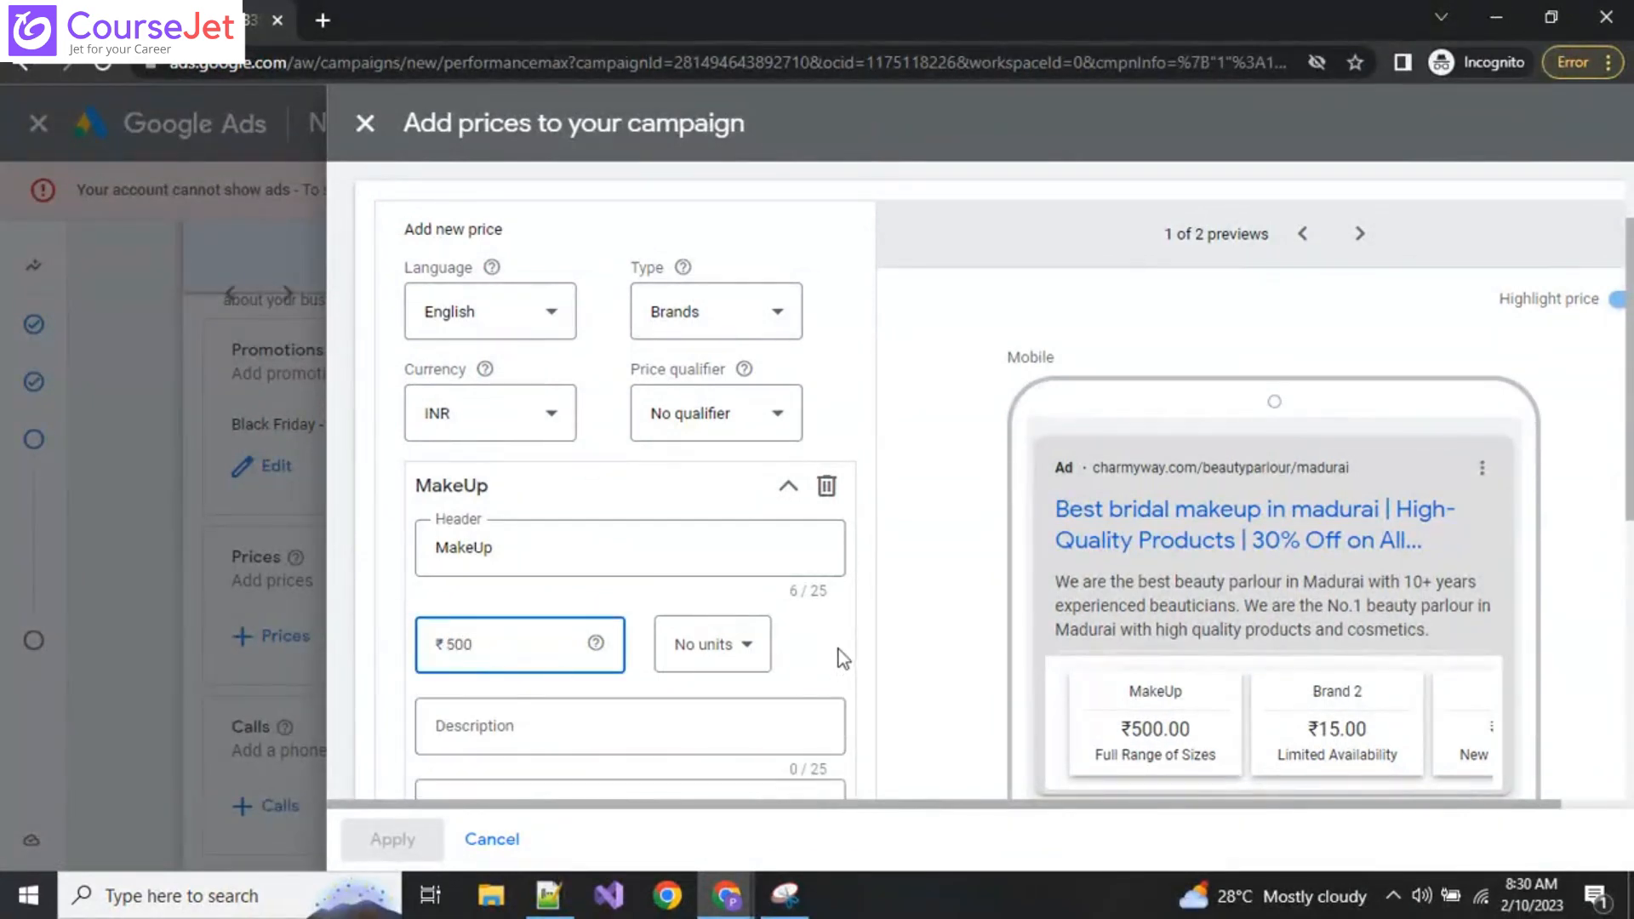
left_click(840, 650)
Step: Give the MakeUp price asset the description "On all days"
scroll(543, 744, "down", 2)
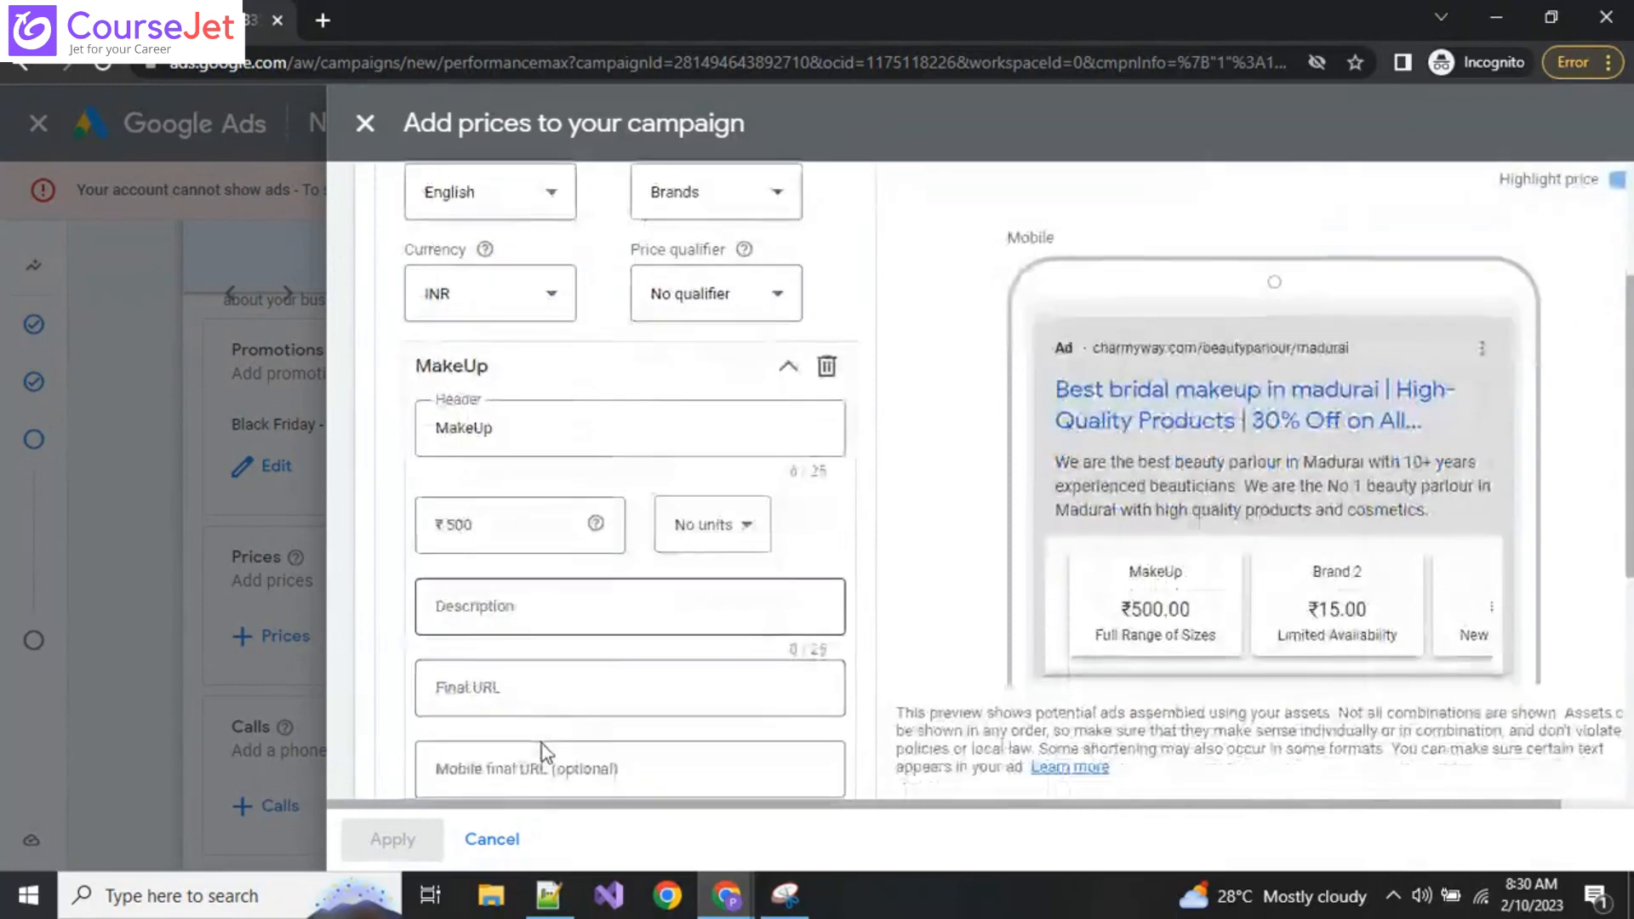
left_click(509, 605)
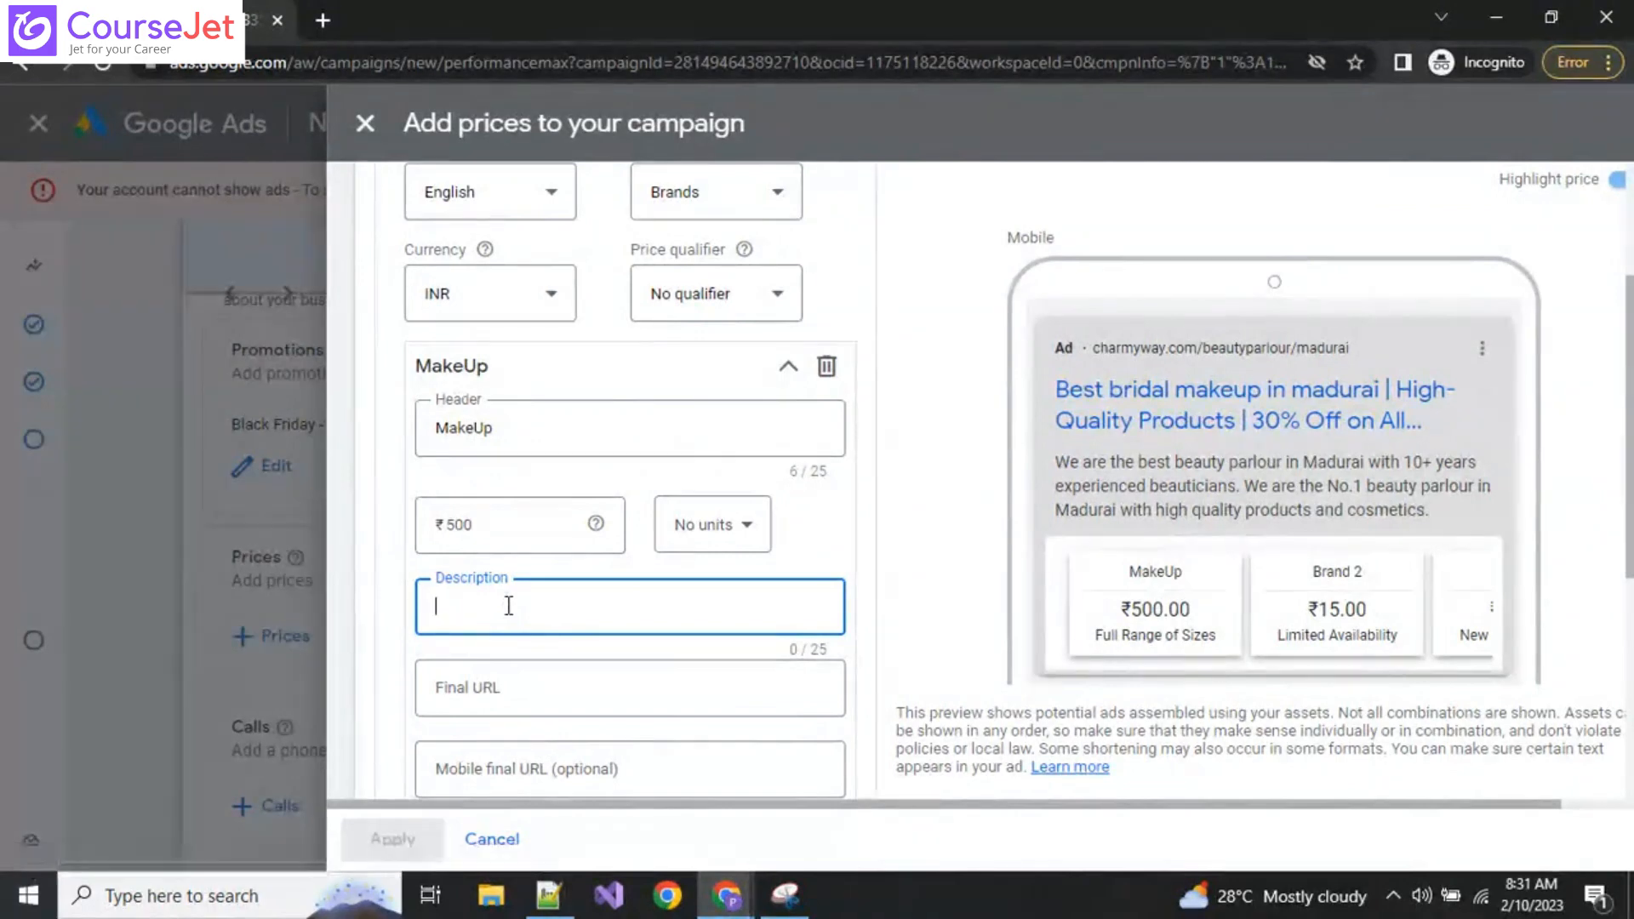
type("On")
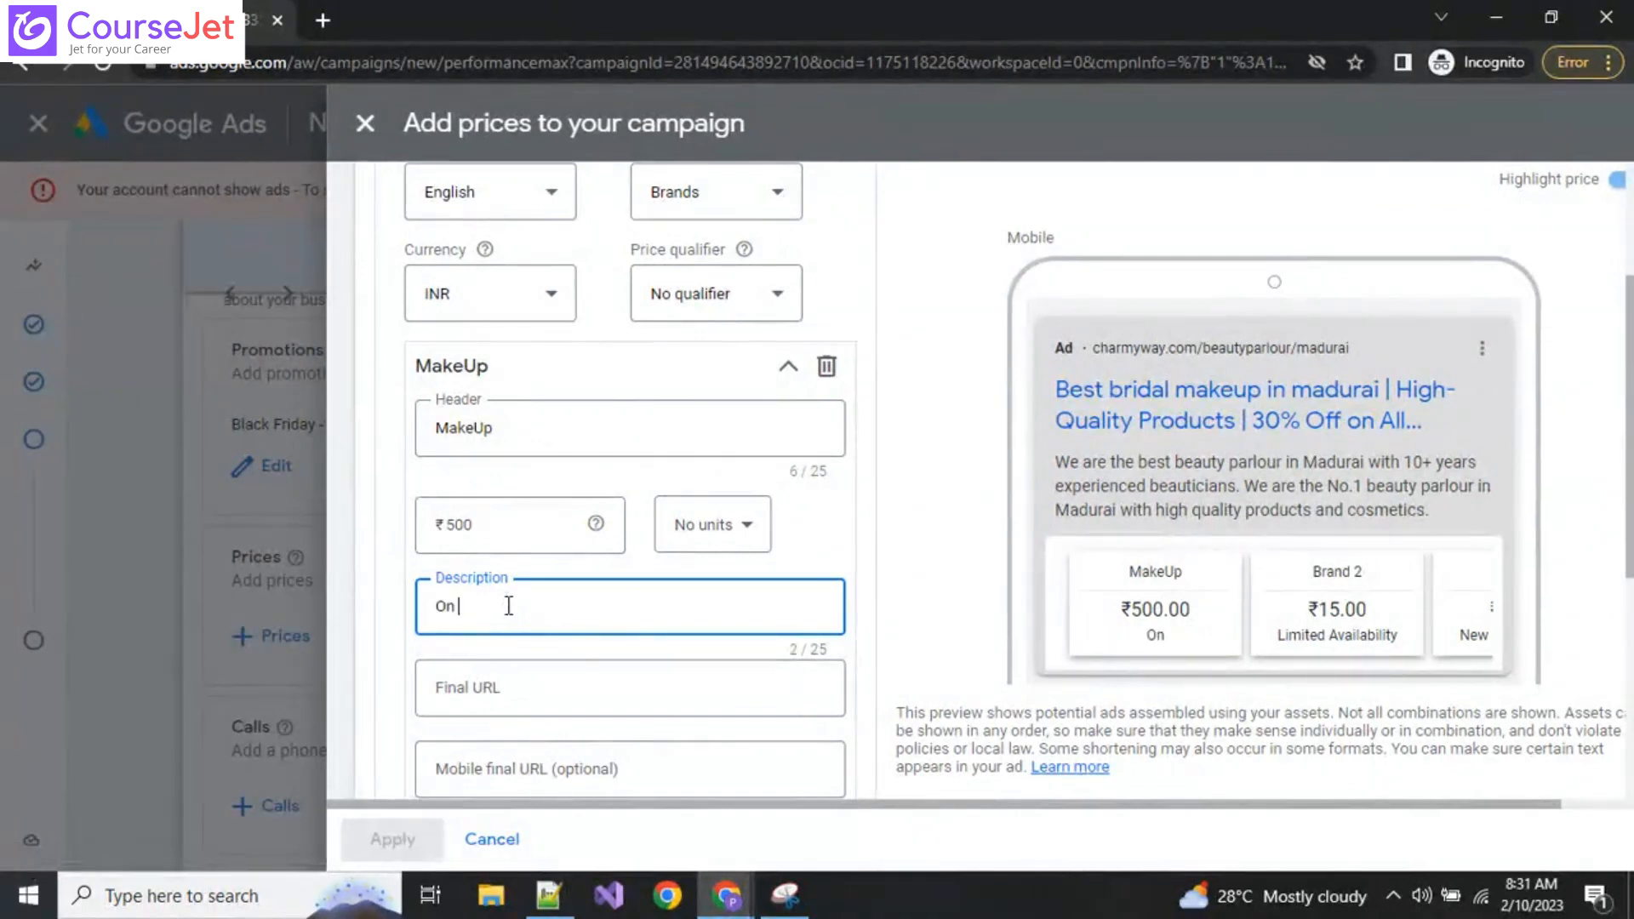
type(" all days")
left_click(908, 610)
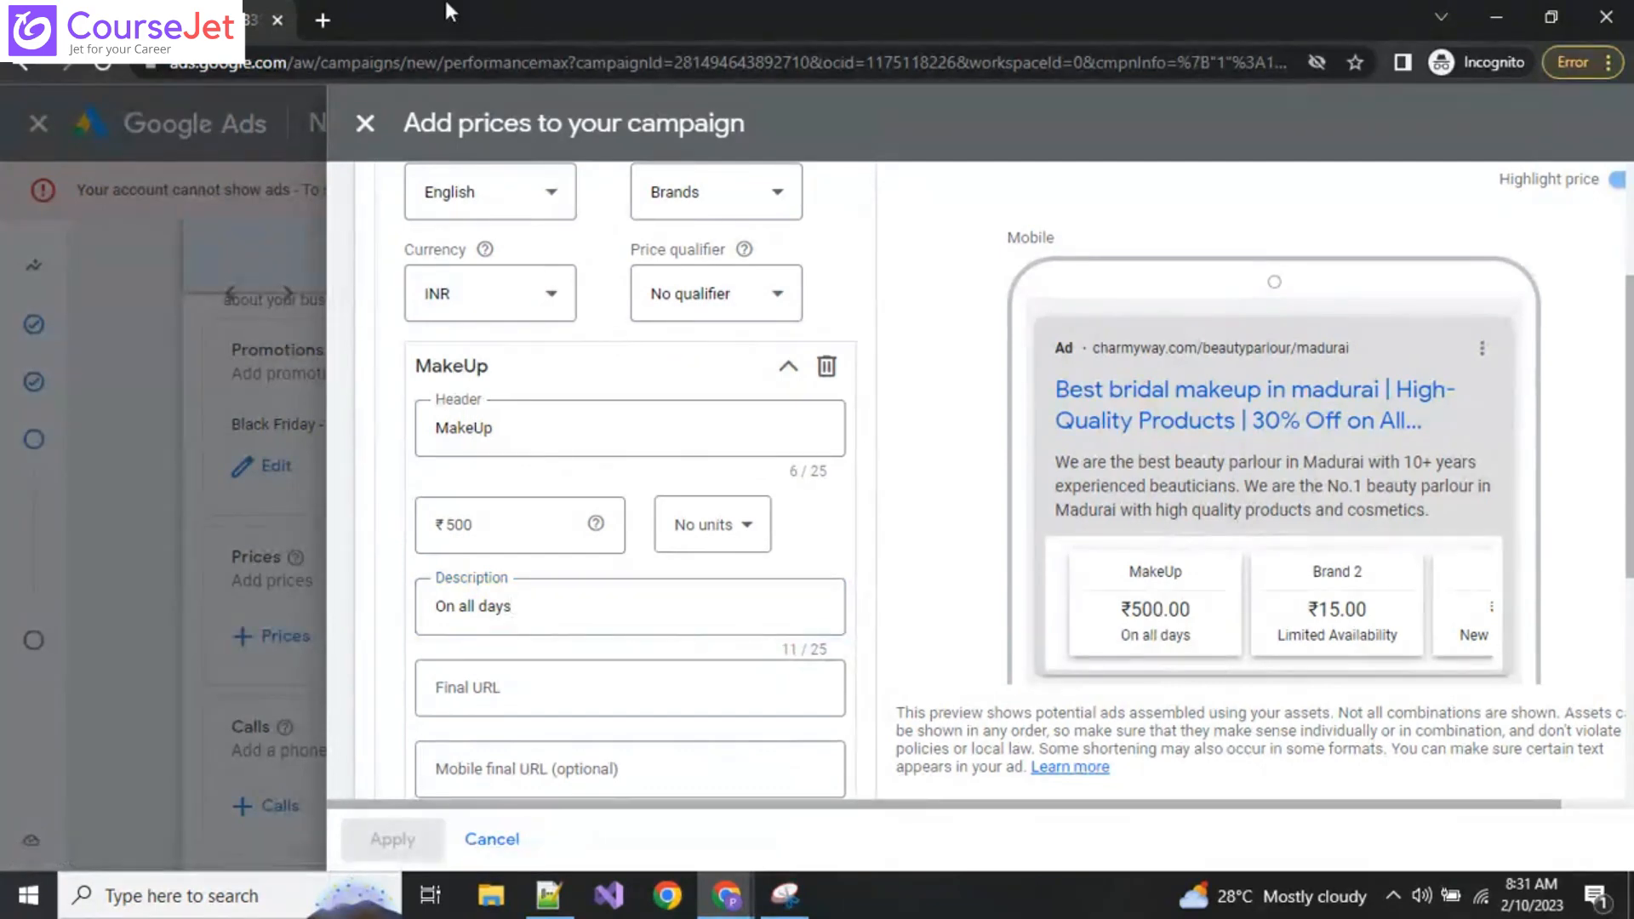
left_click(727, 899)
left_click(517, 807)
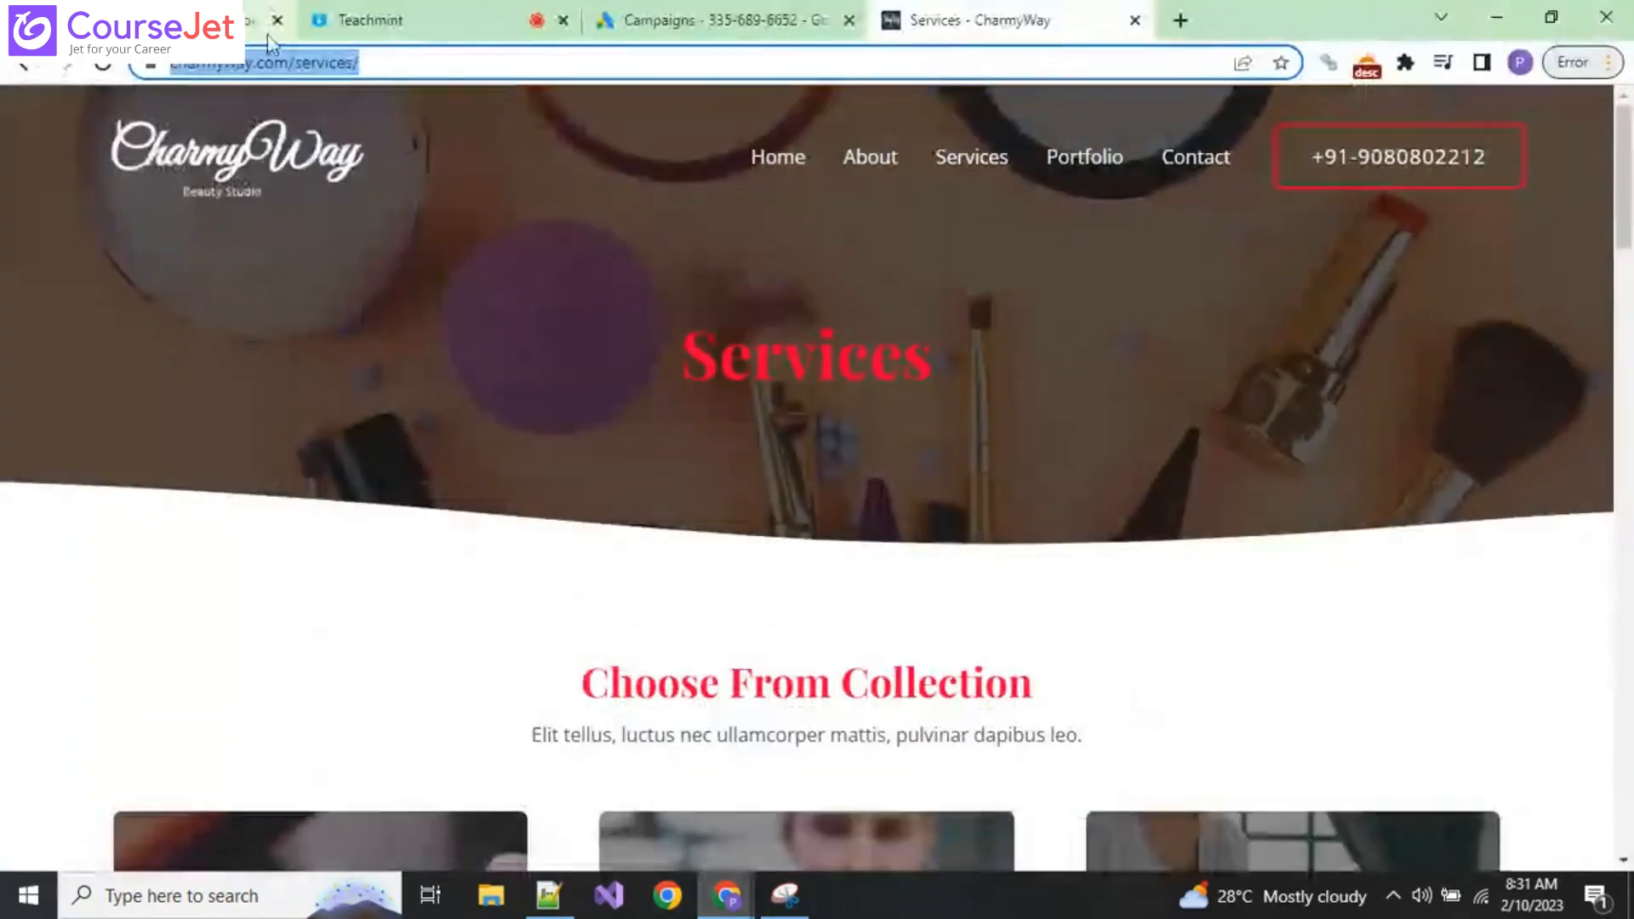
left_click(269, 65)
key("ctrl+c")
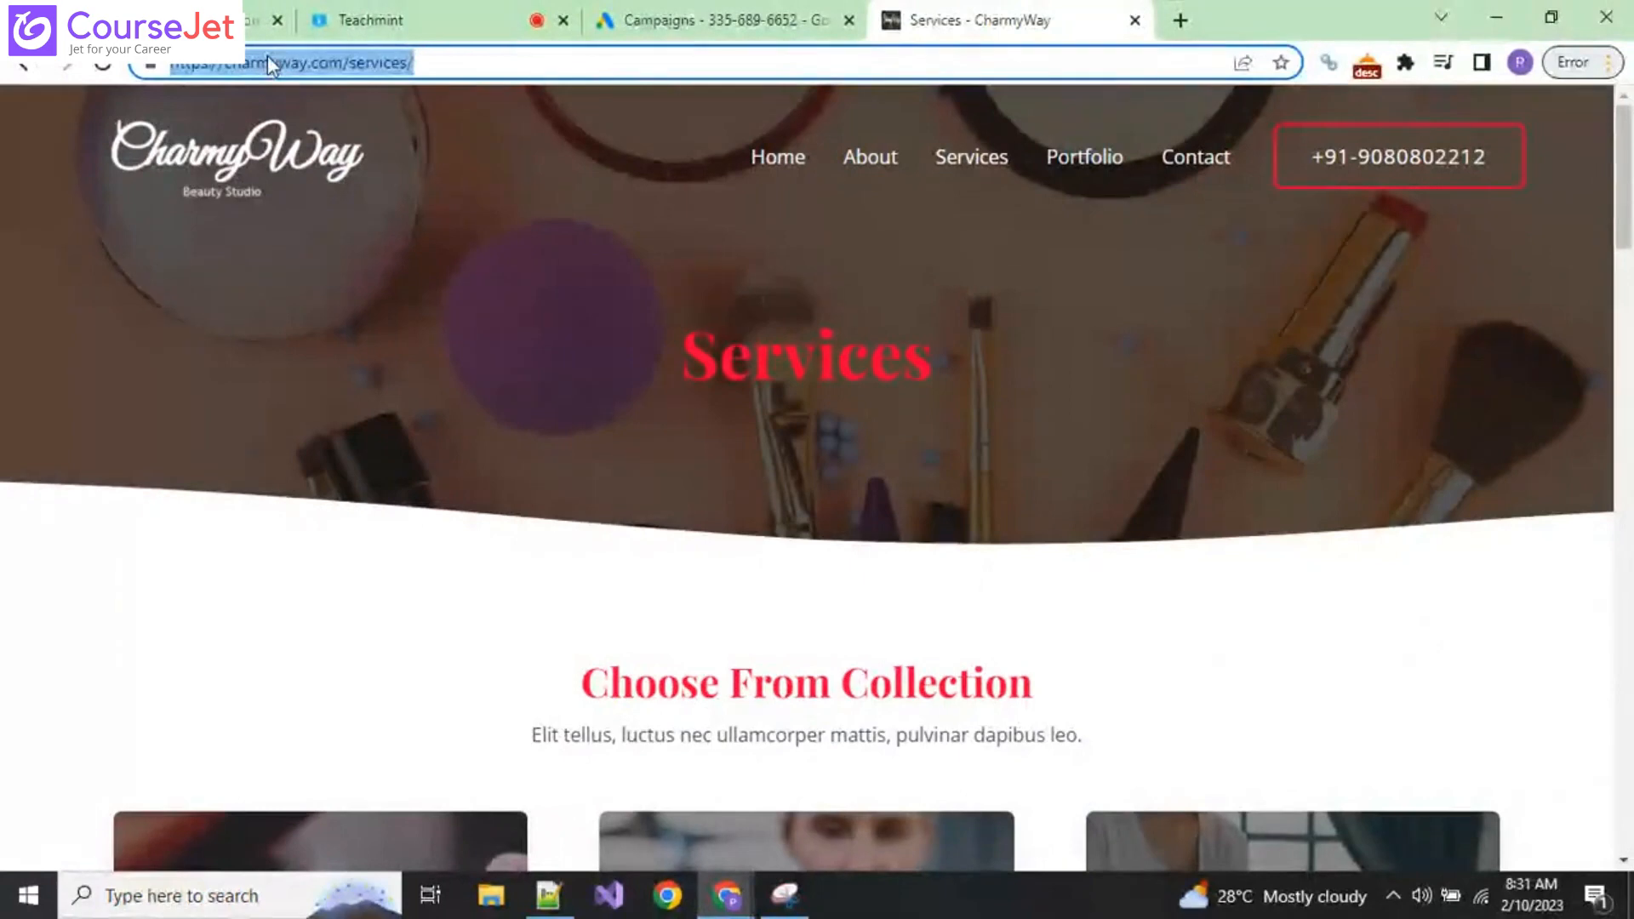
left_click(727, 896)
left_click(800, 807)
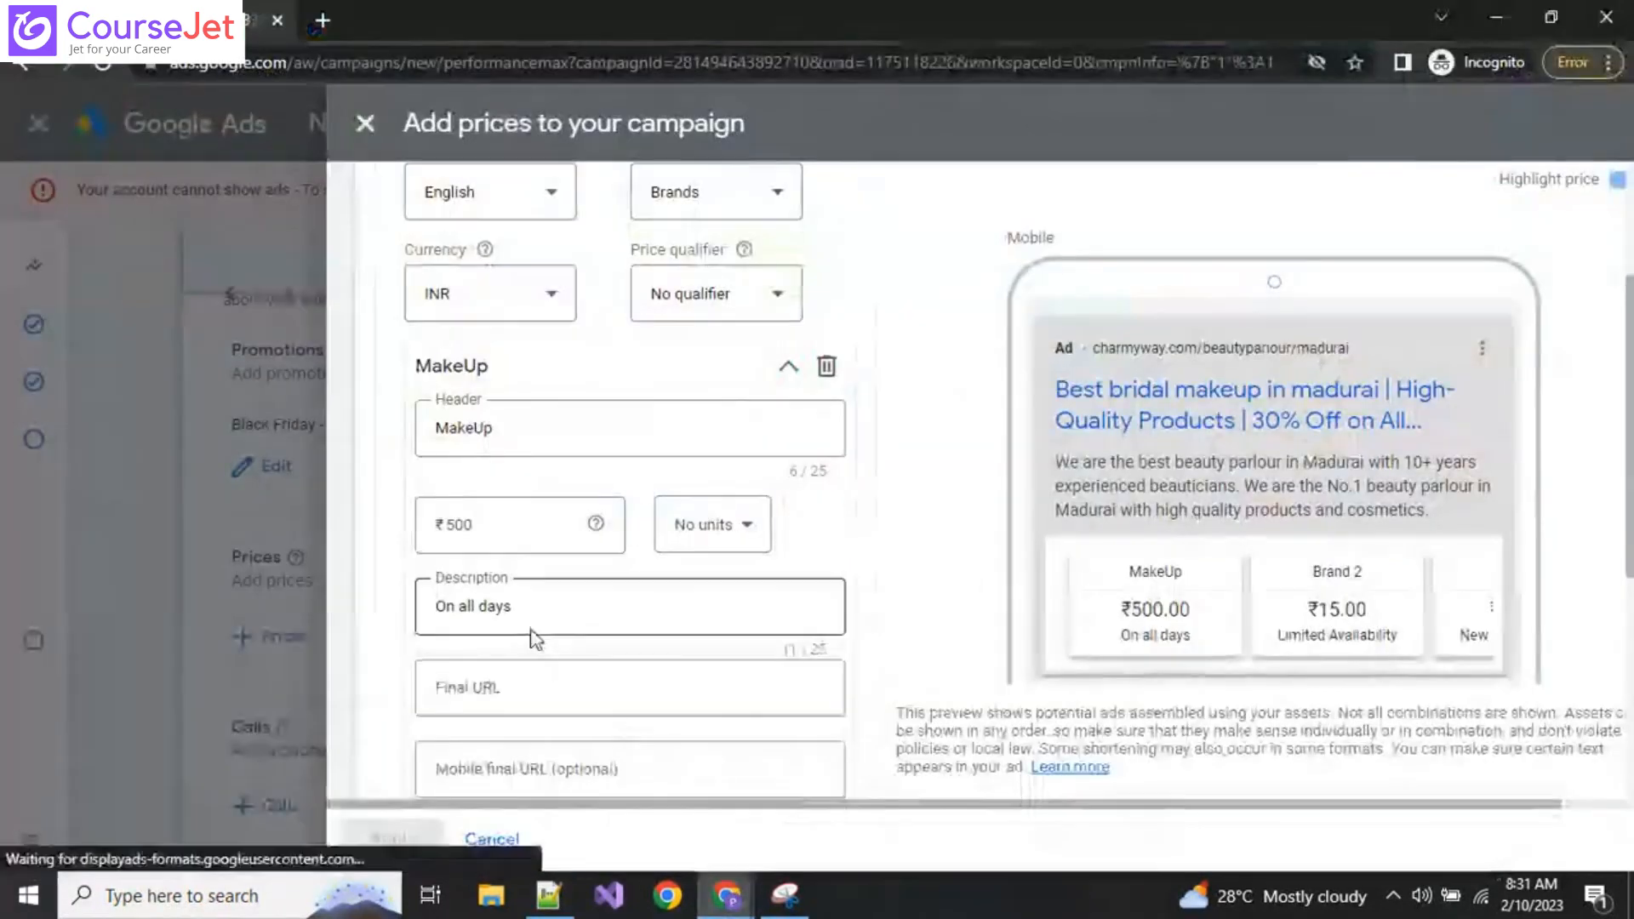
left_click(526, 687)
key("ctrl+v")
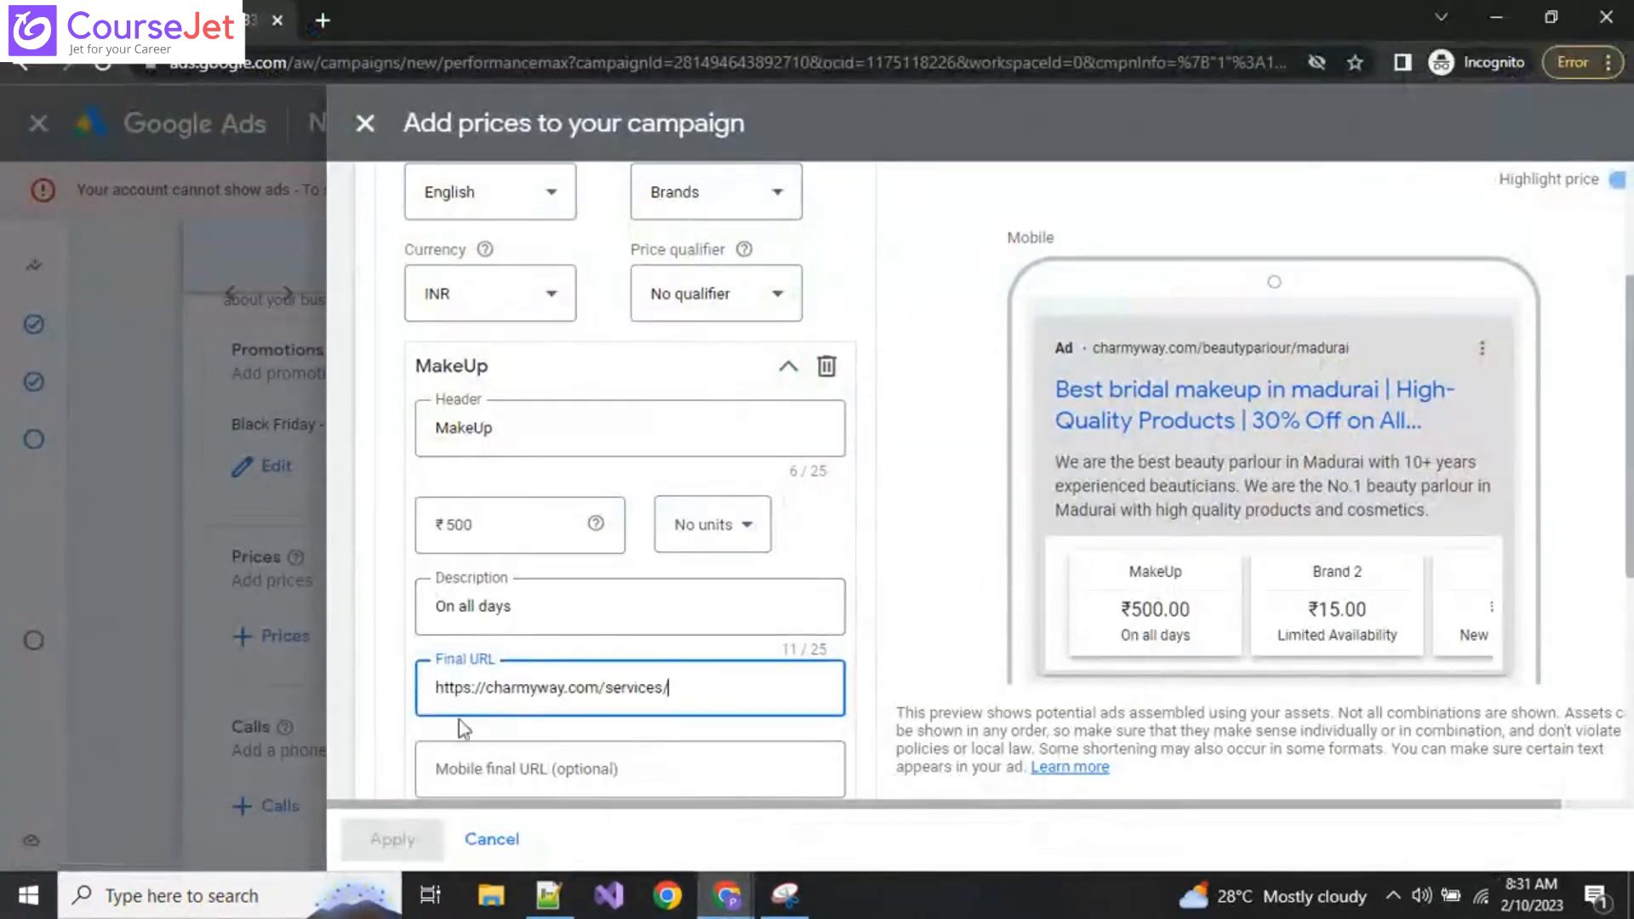
Step: Try to save the prices with only the MakeUp price asset filled in
left_click(381, 718)
scroll(414, 732, "down", 3)
scroll(410, 662, "up", 5)
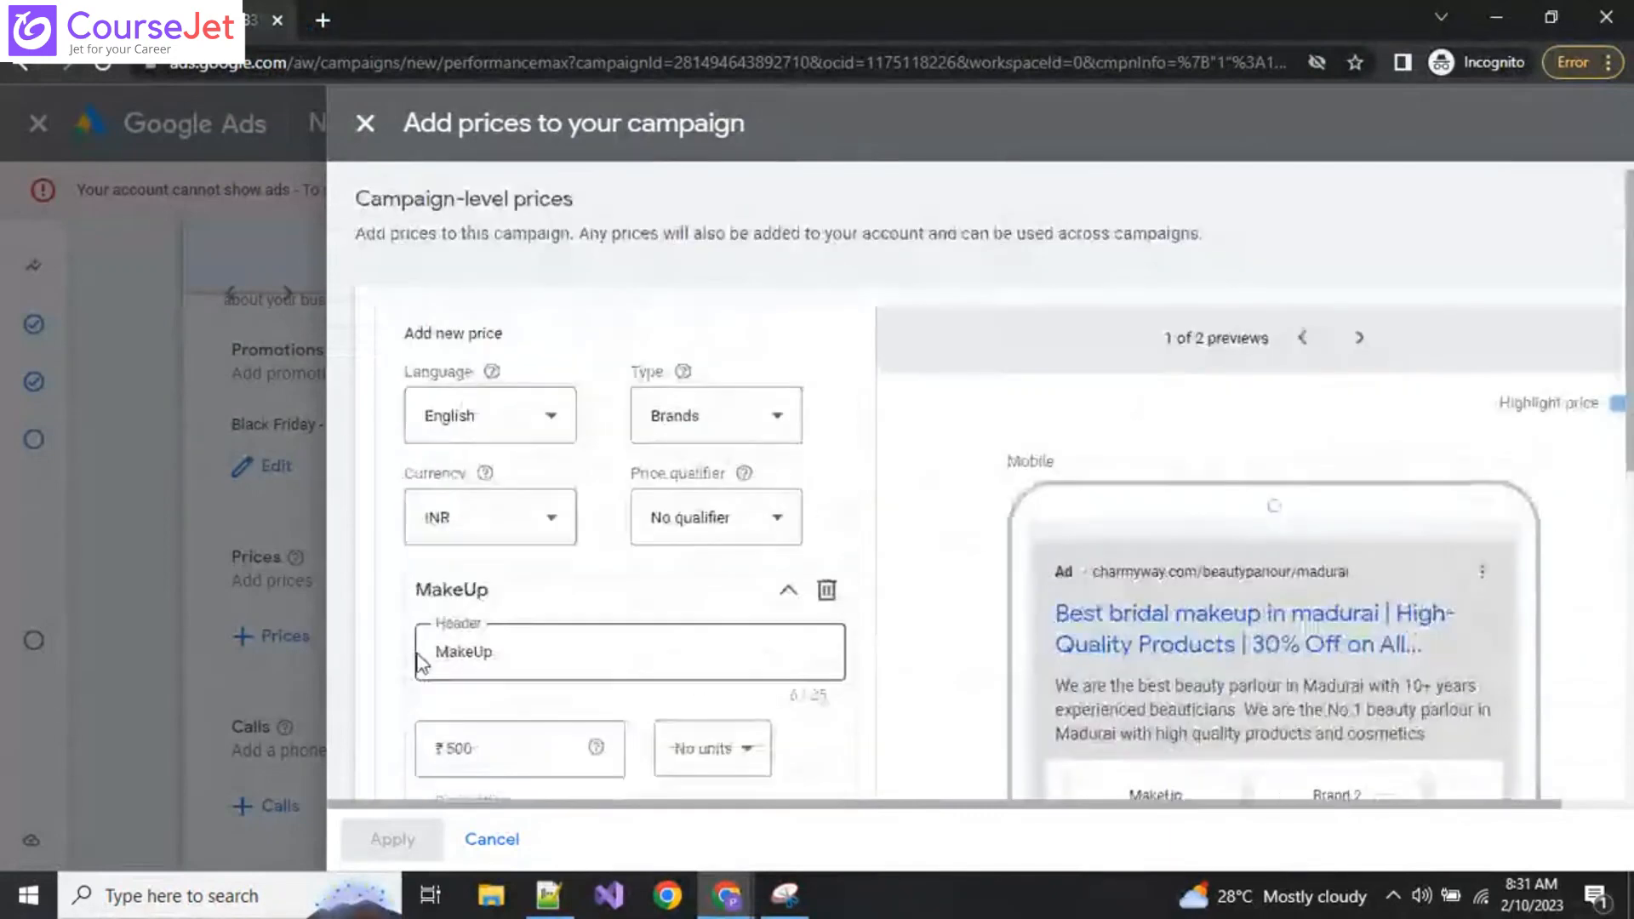
scroll(420, 663, "down", 4)
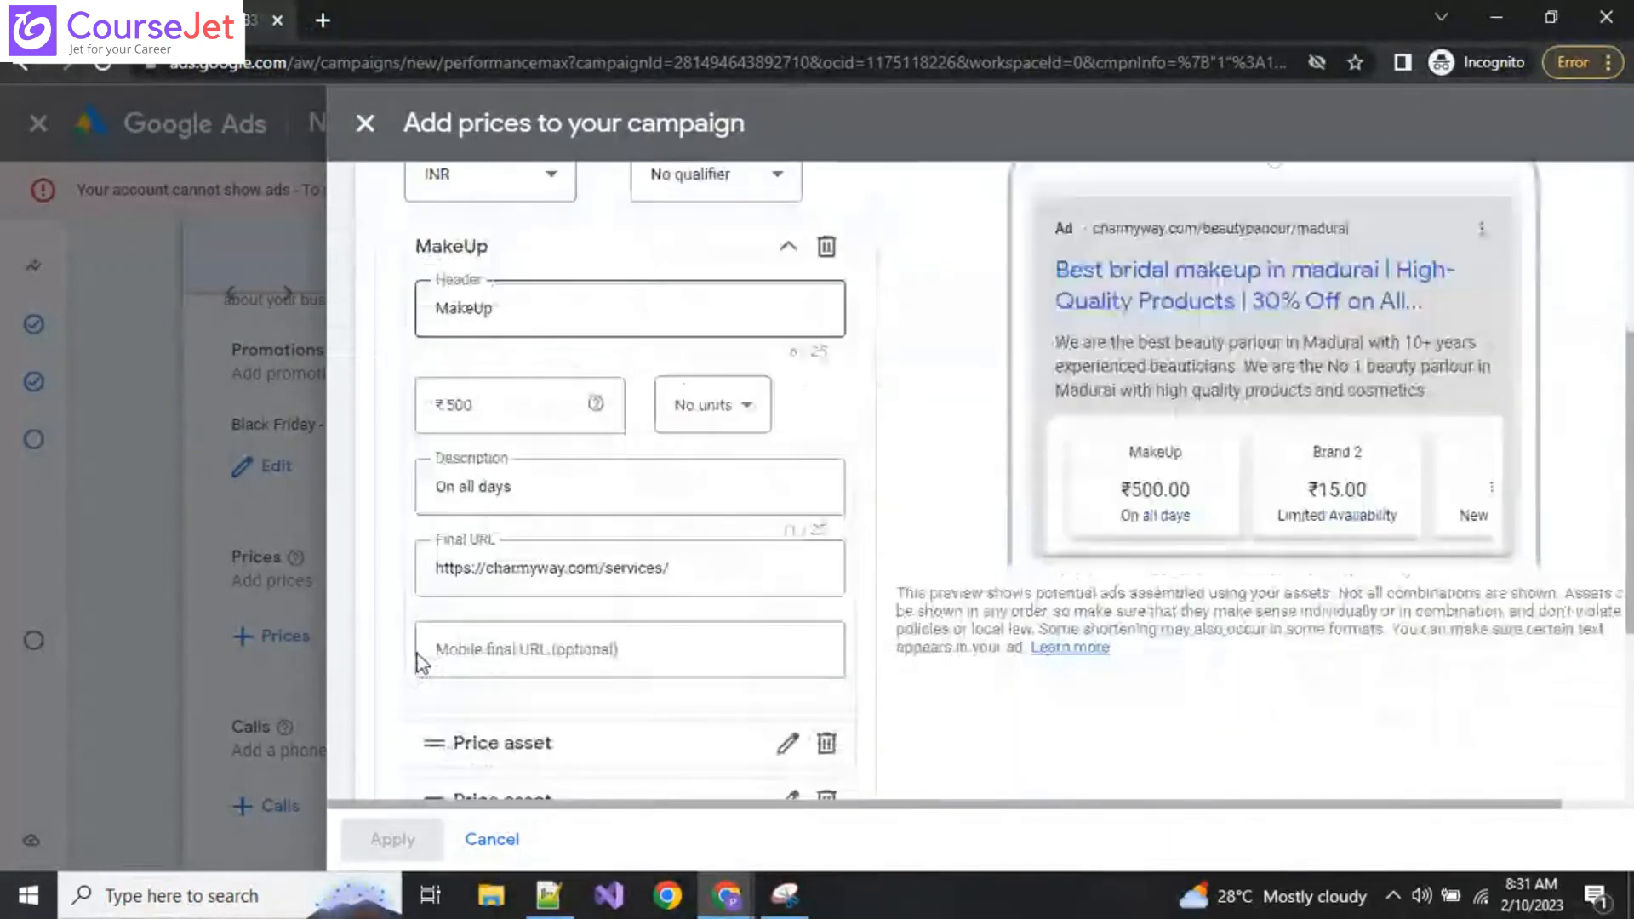
scroll(420, 665, "down", 4)
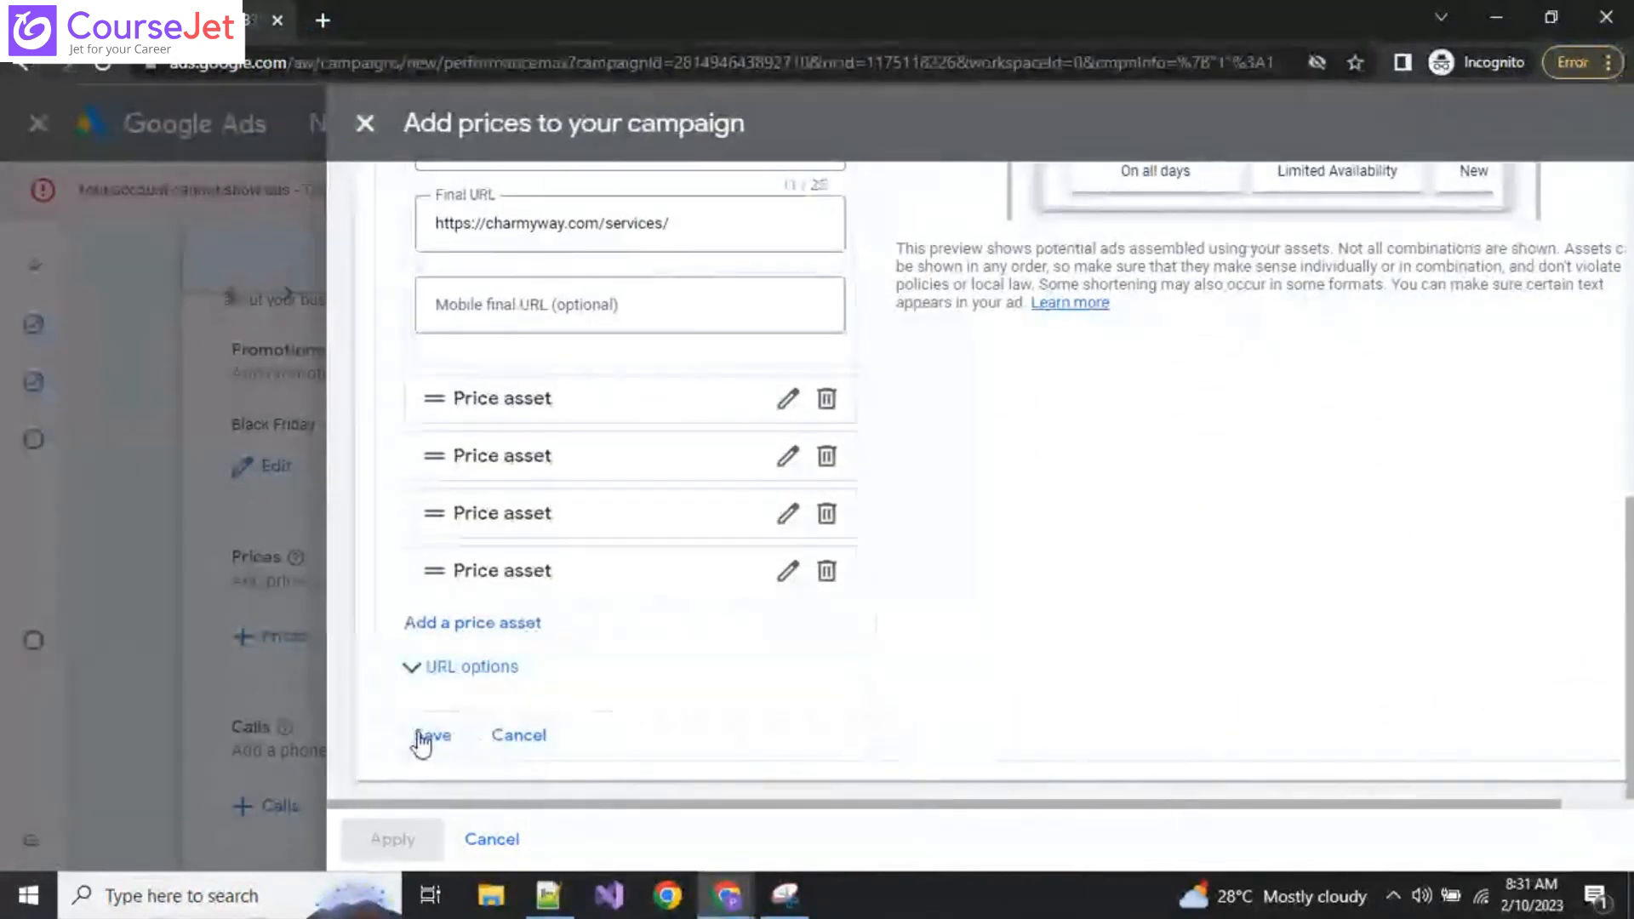
left_click(423, 737)
scroll(1222, 696, "up", 4)
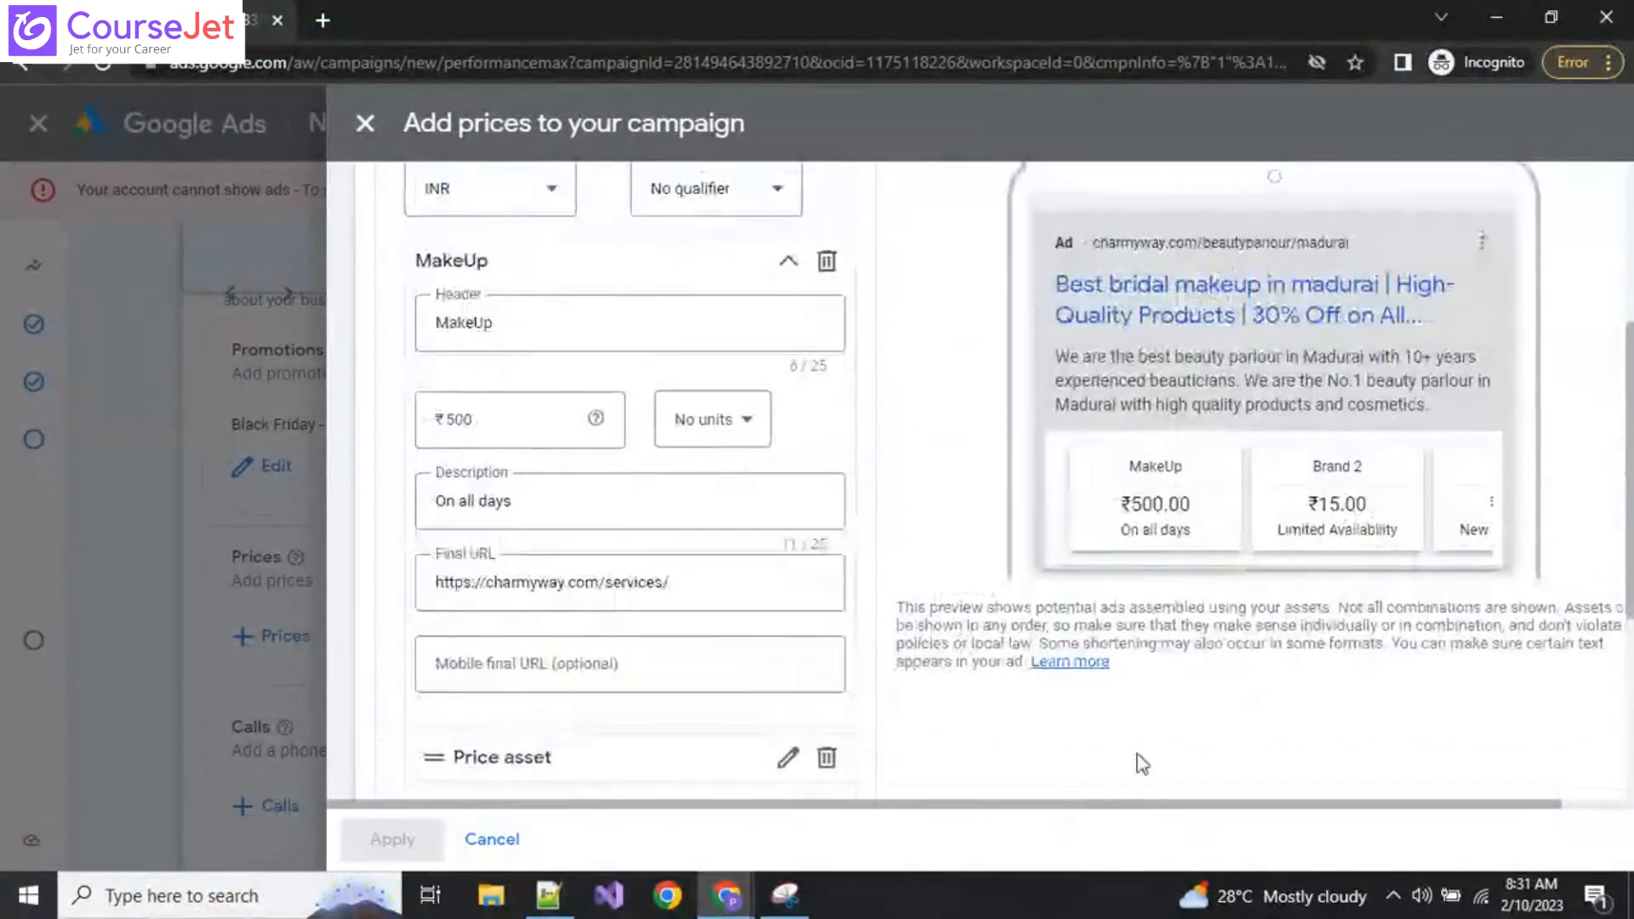
scroll(995, 722, "up", 4)
scroll(936, 715, "down", 5)
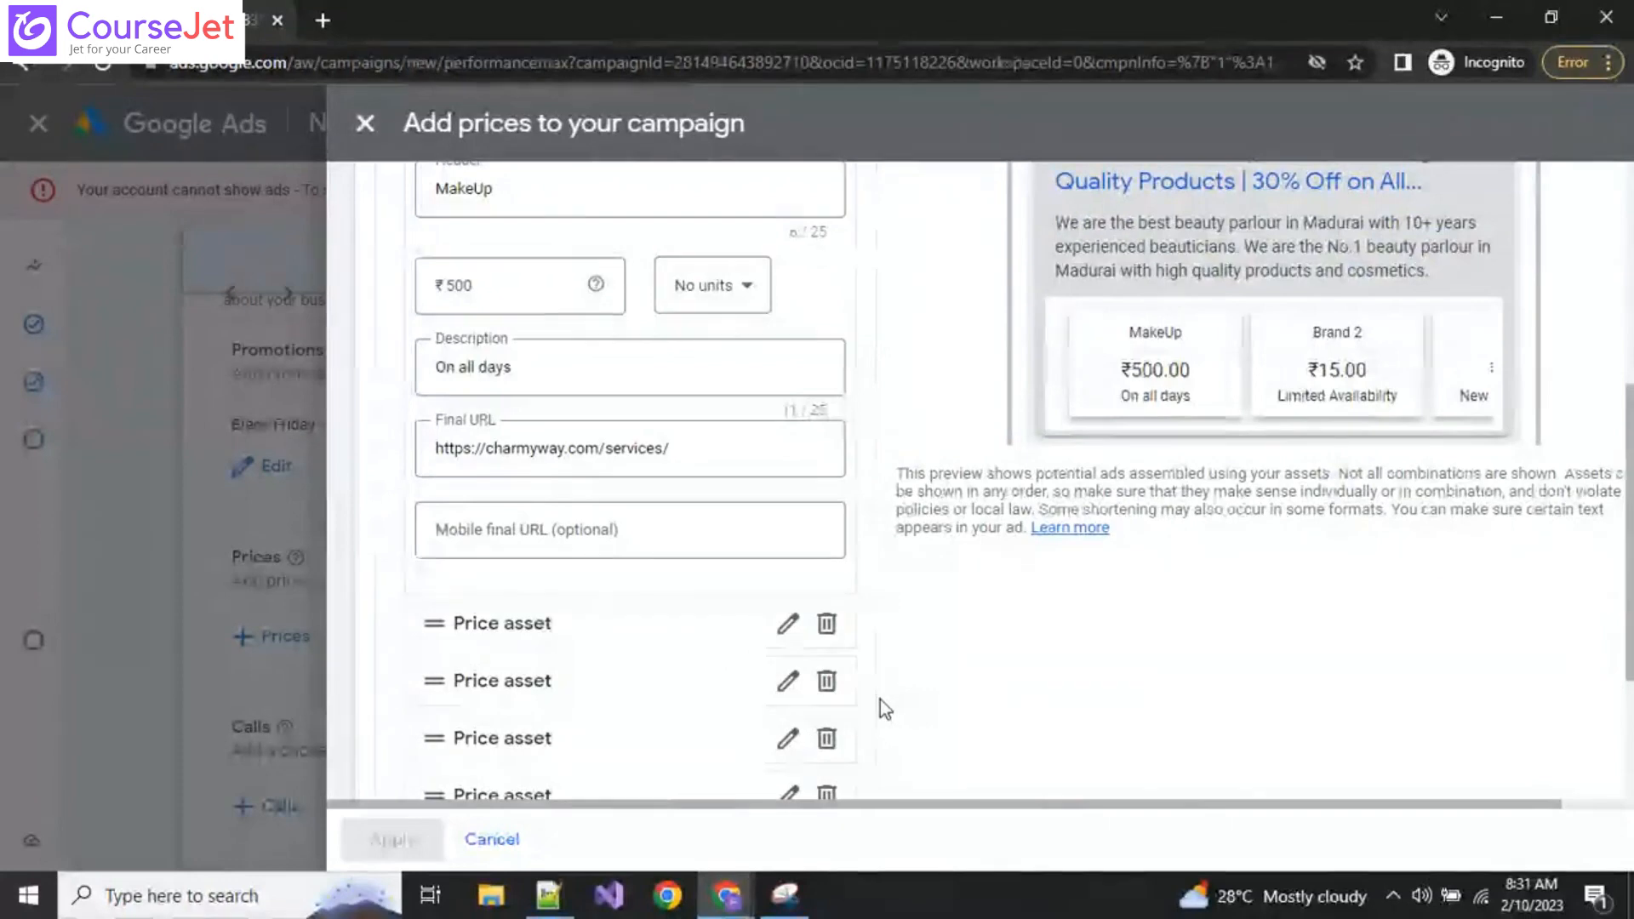
scroll(881, 700, "up", 3)
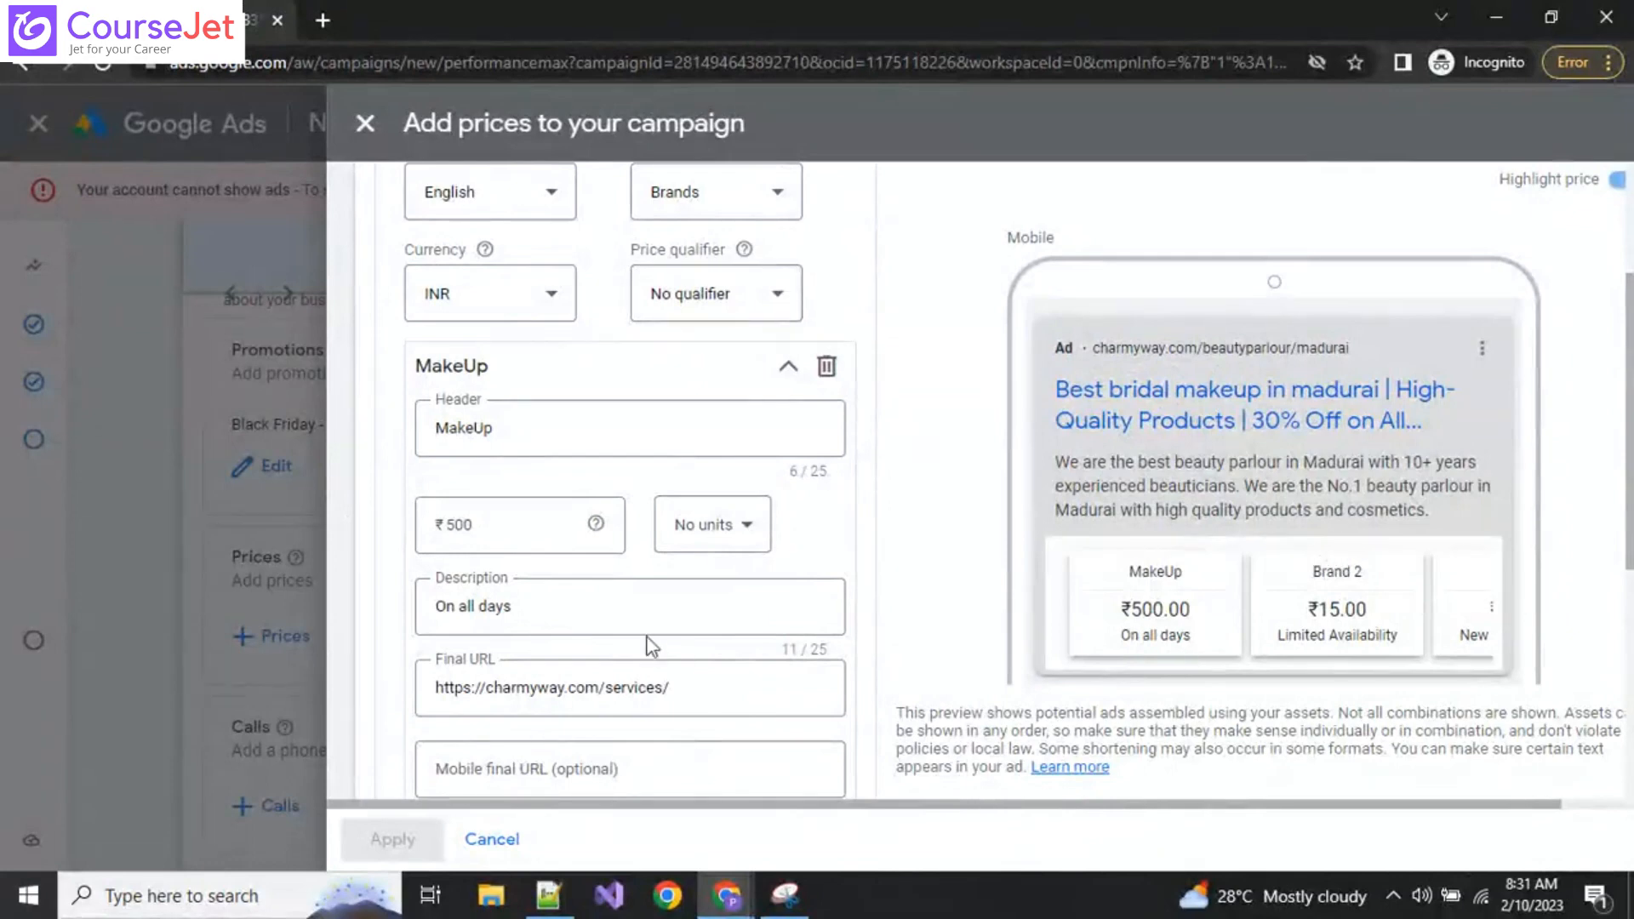
Step: Open the second price asset for editing and enter Bridal Services as its header
scroll(651, 647, "down", 3)
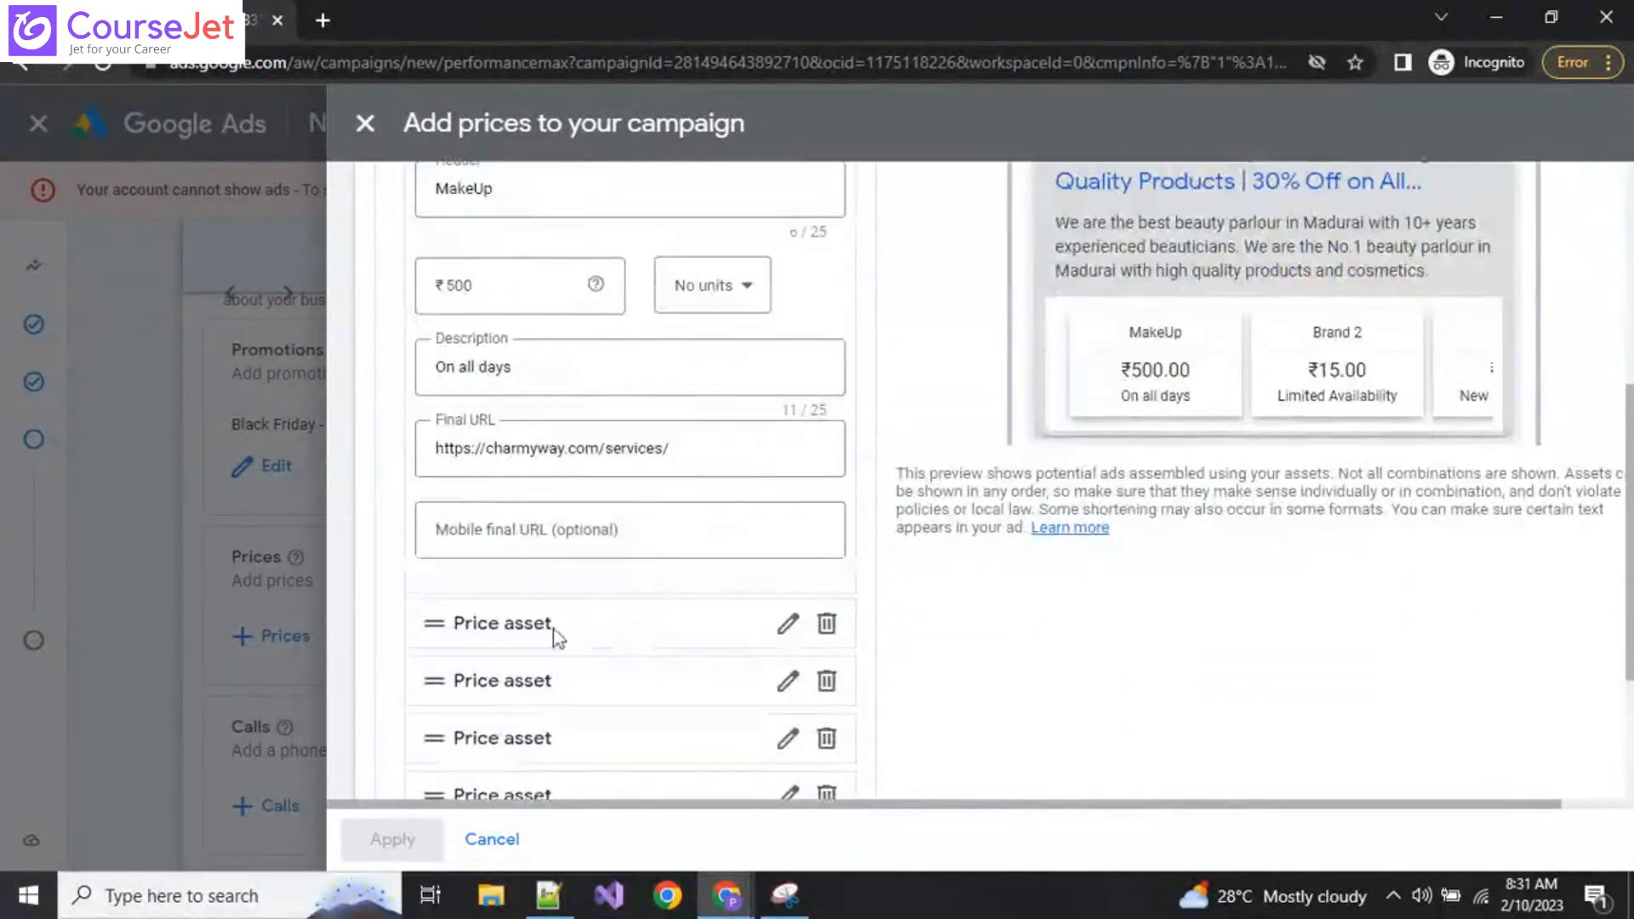
left_click(788, 626)
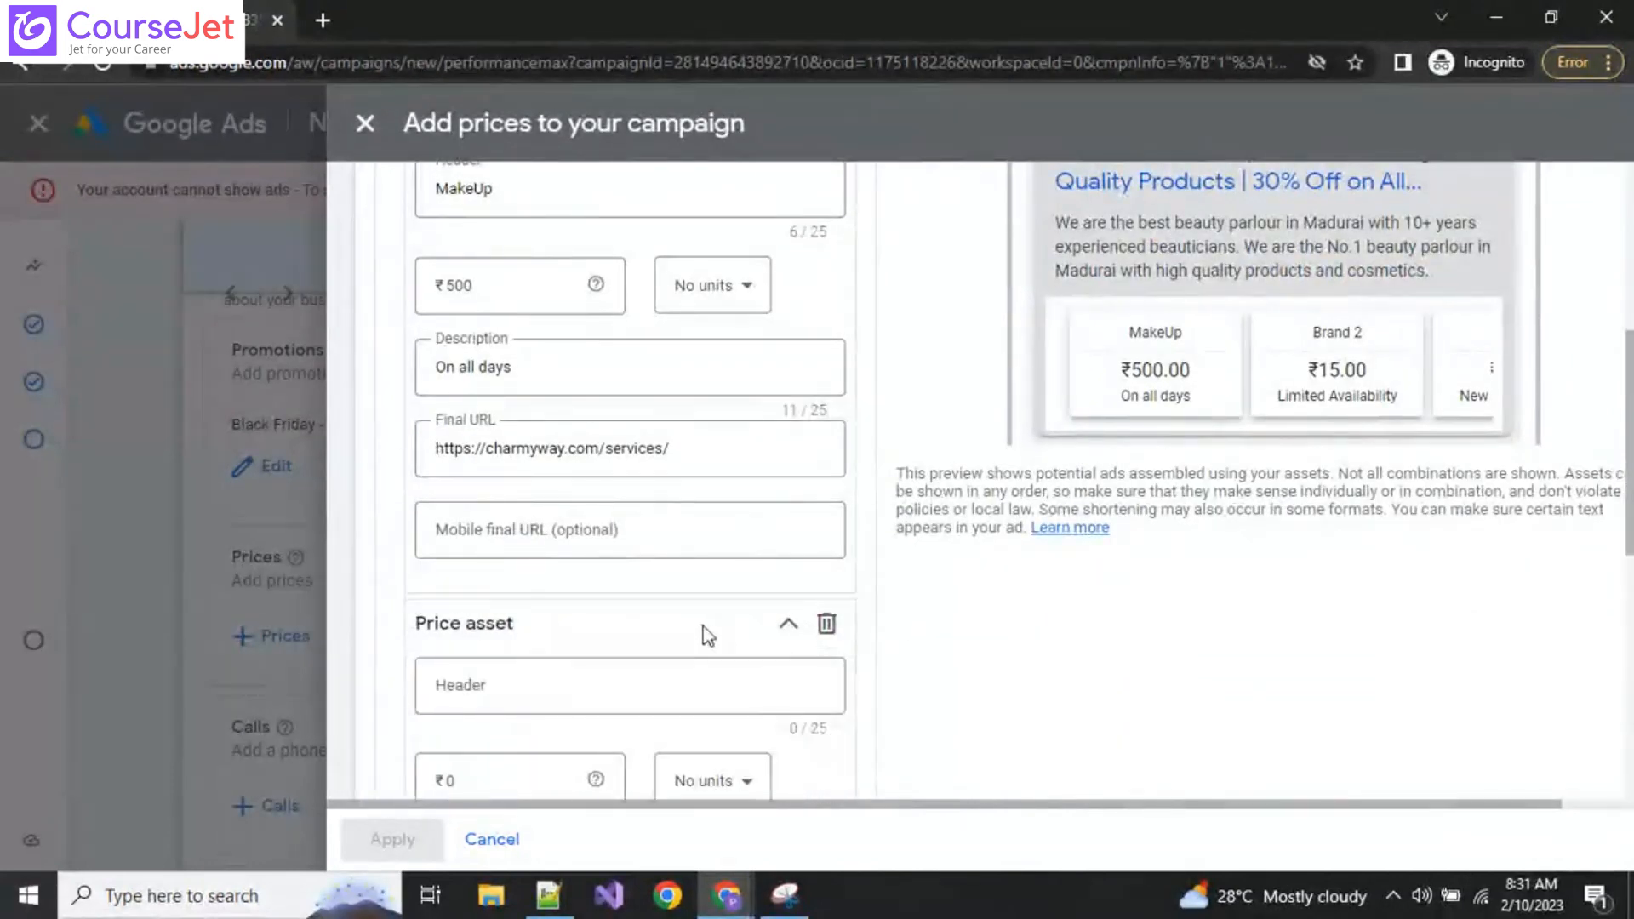
scroll(577, 652, "up", 4)
scroll(545, 634, "down", 4)
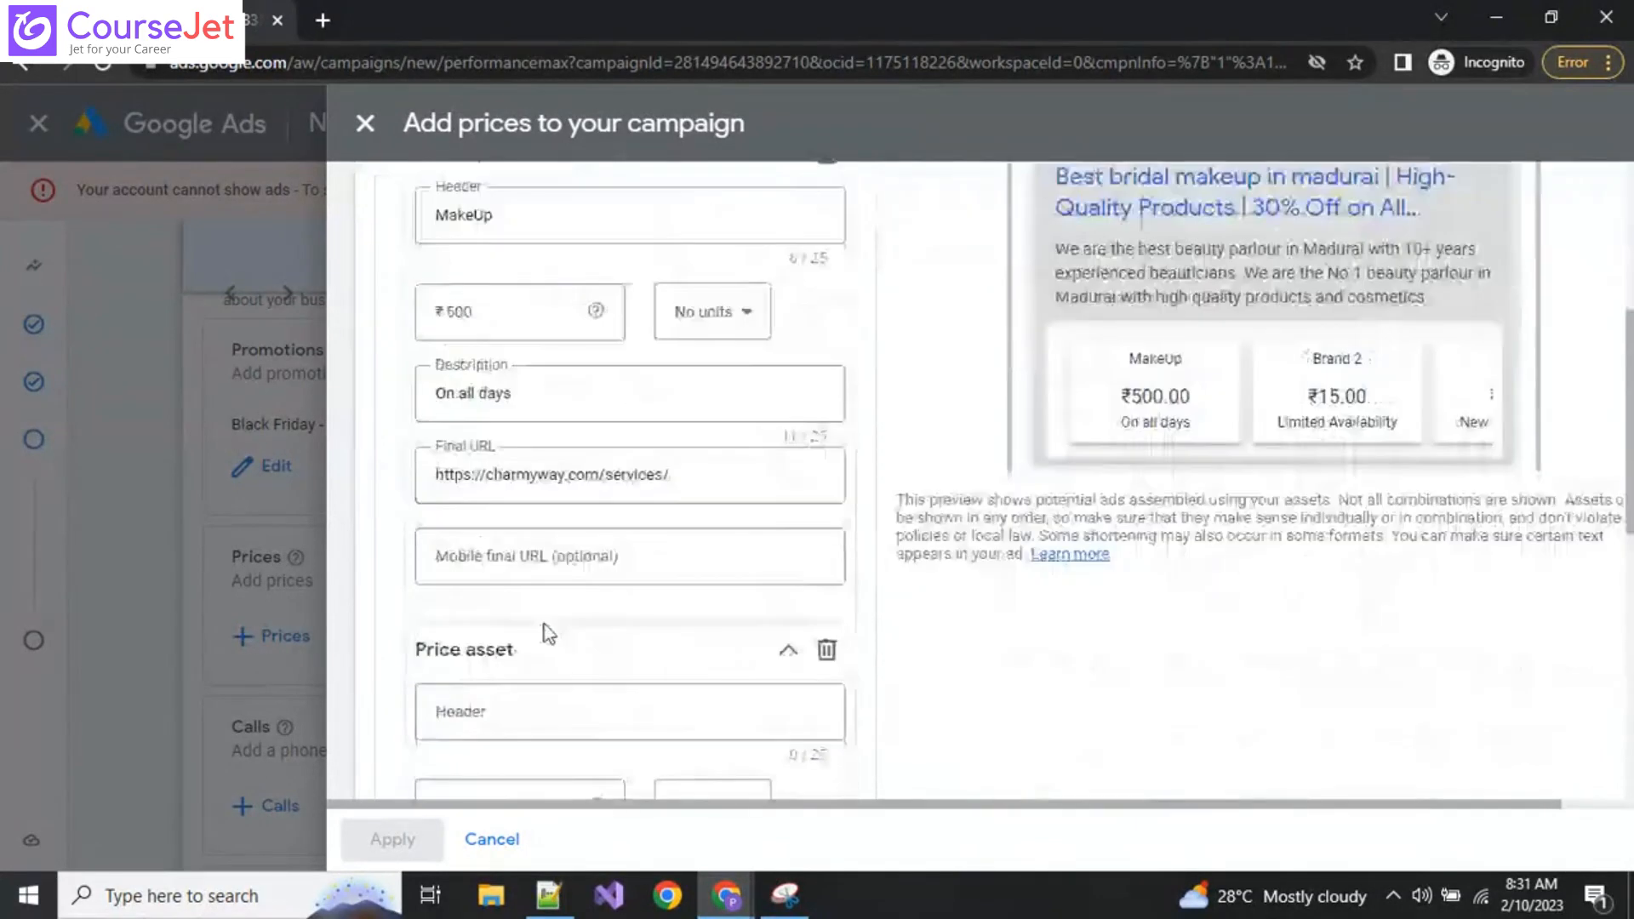
left_click(490, 686)
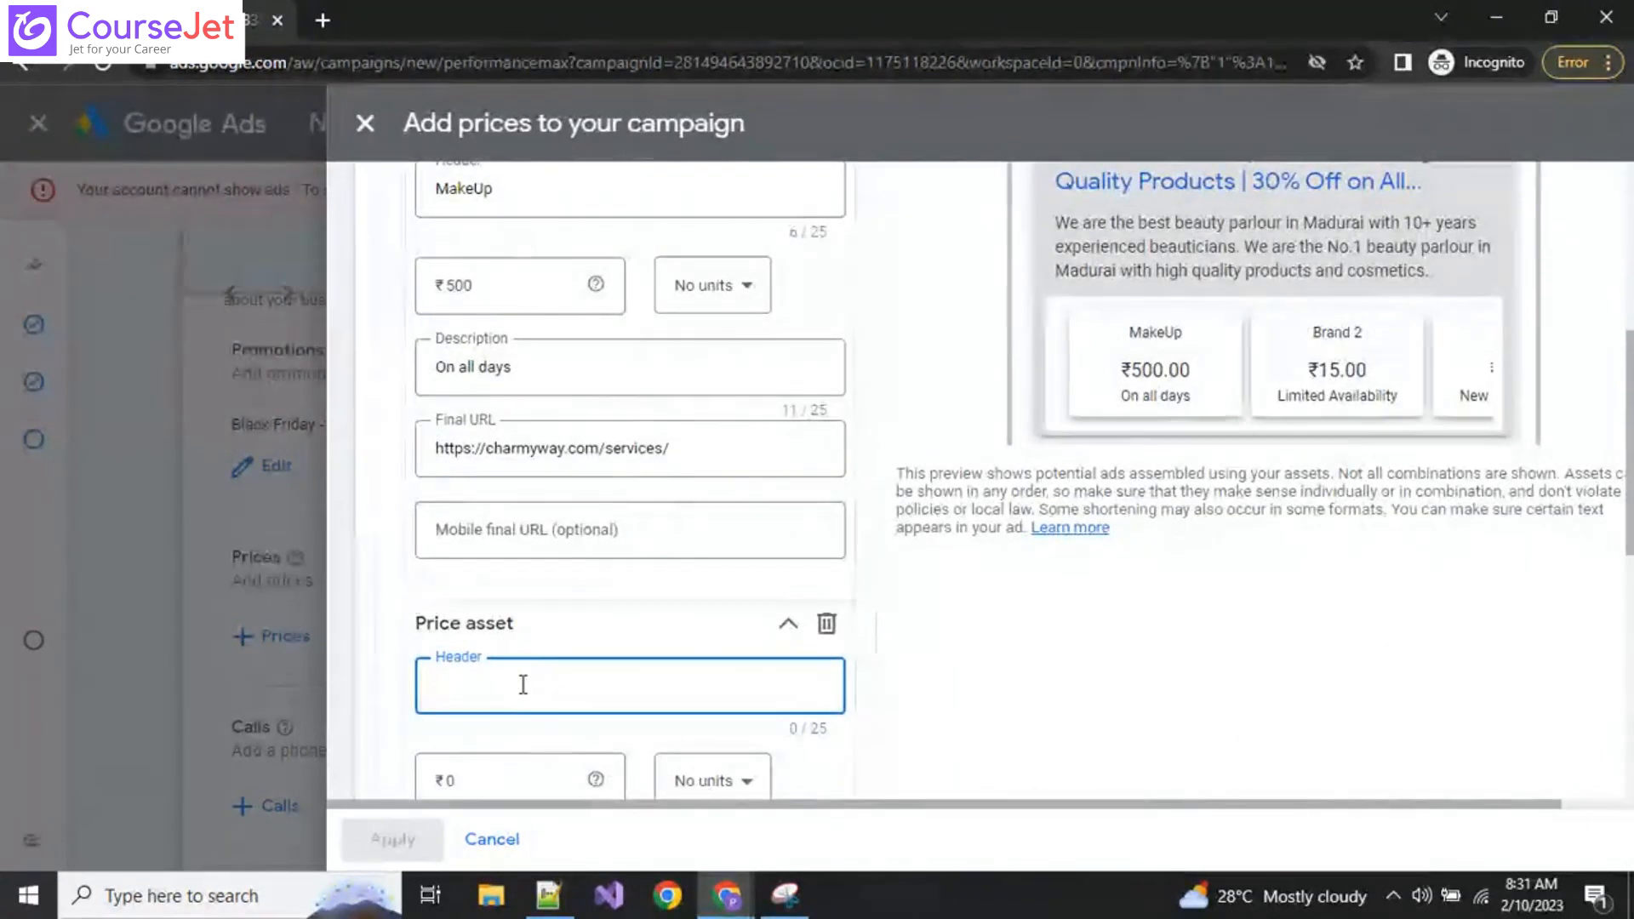
type("Bridal")
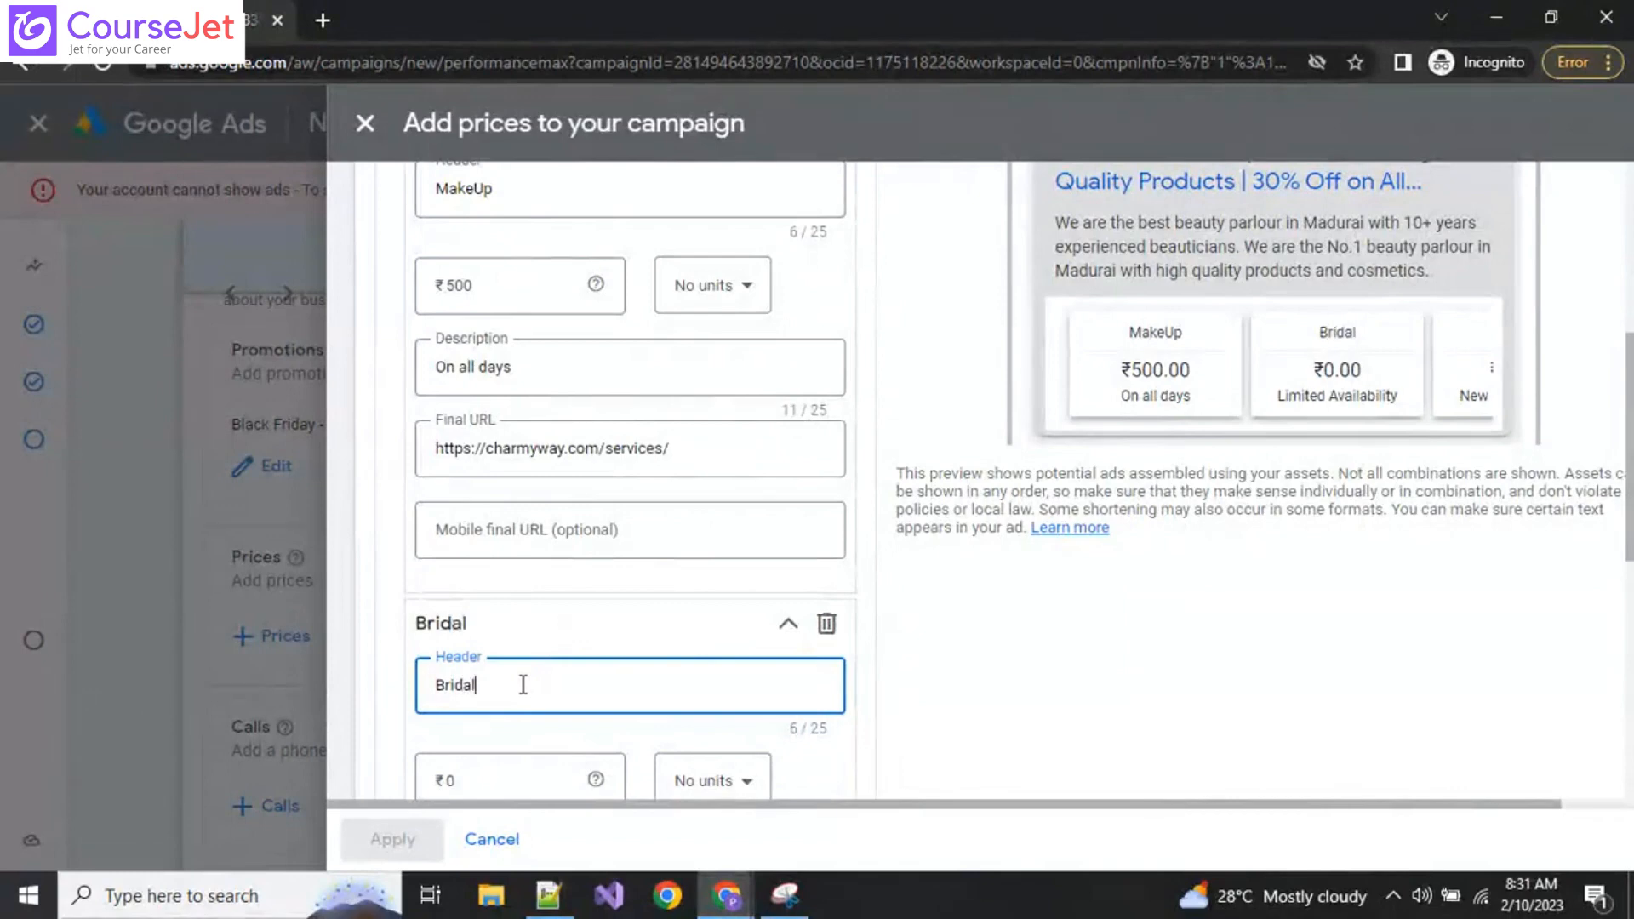
type(" Services")
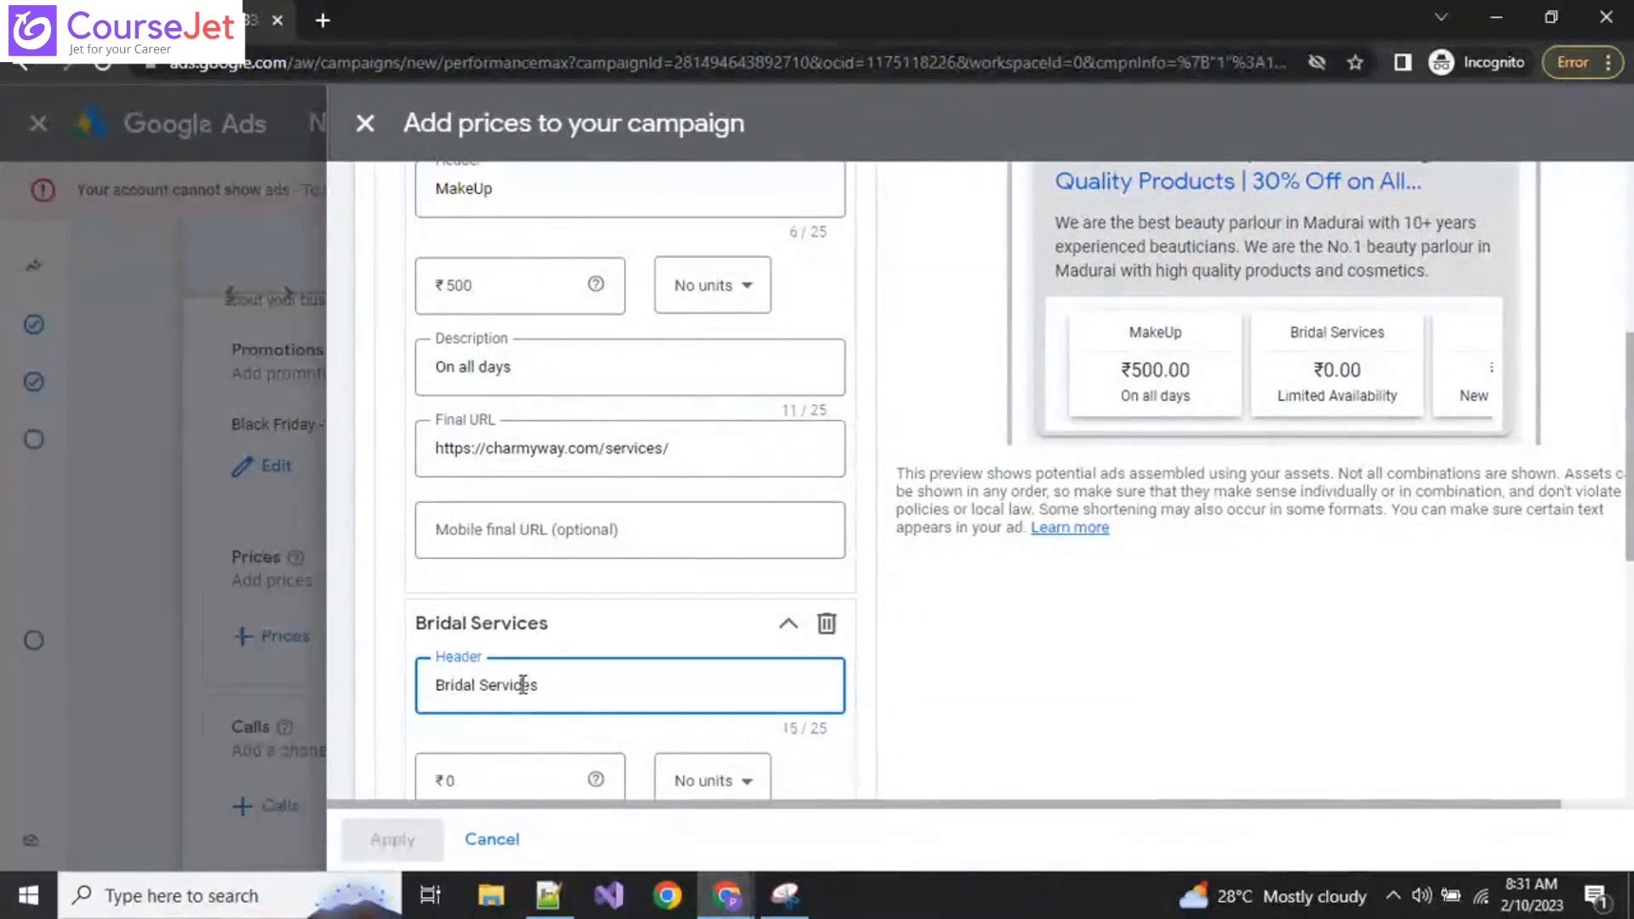
Step: Copy the word Services from the Bridal Services header and append it to the first asset's header, making it MakeUp Services
double_click(523, 685)
key("ctrl+c")
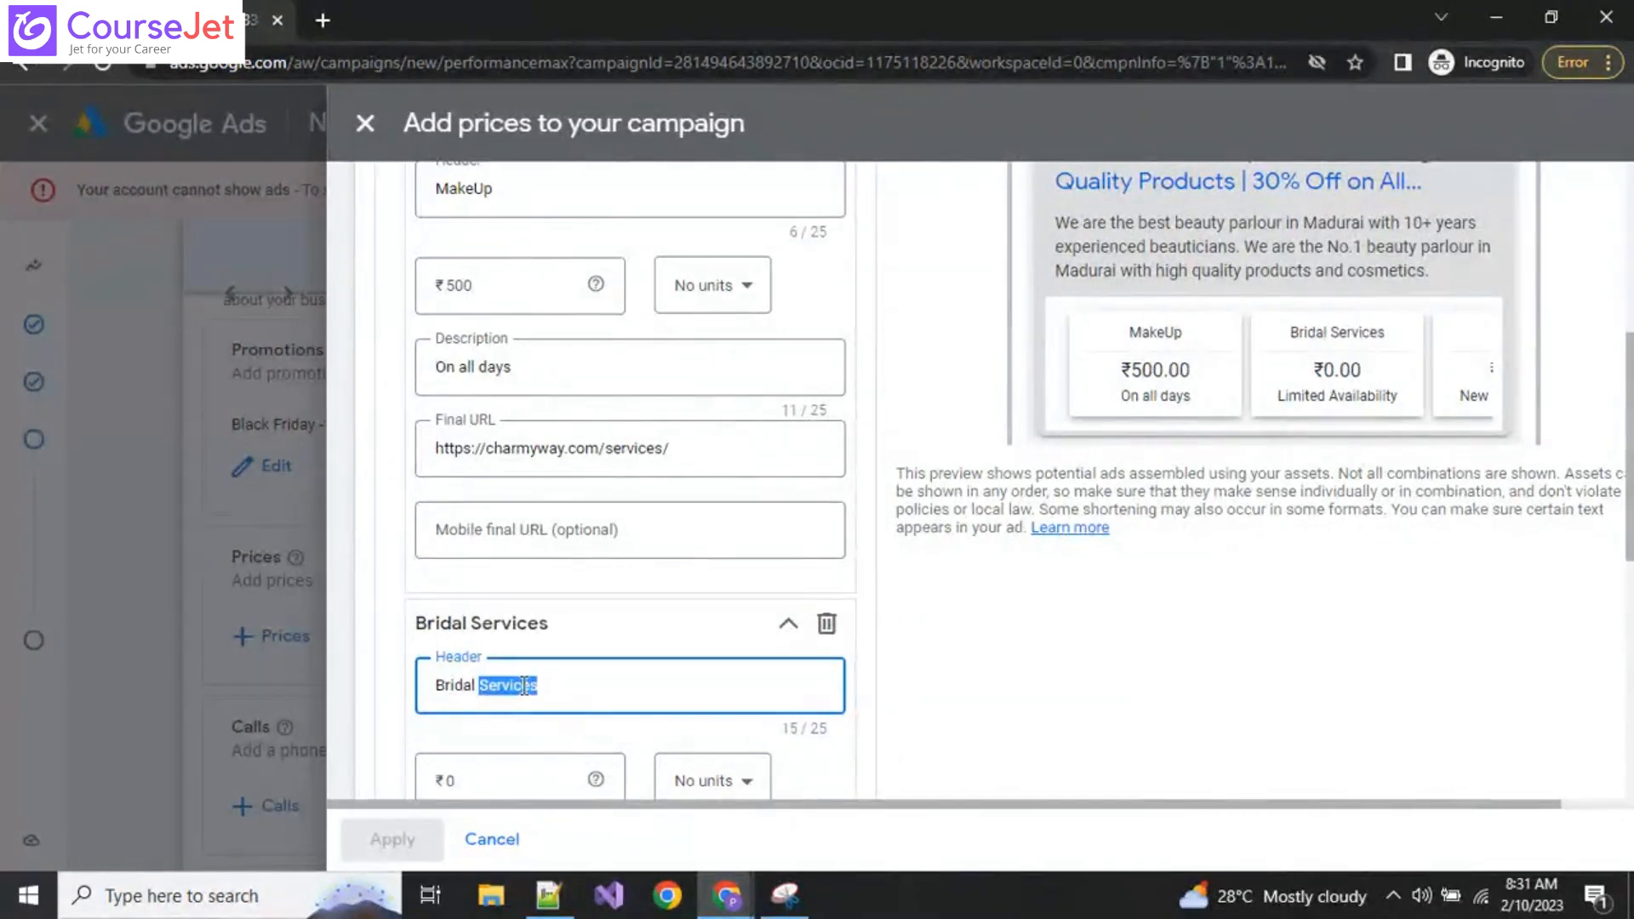
scroll(524, 684, "up", 3)
left_click(533, 426)
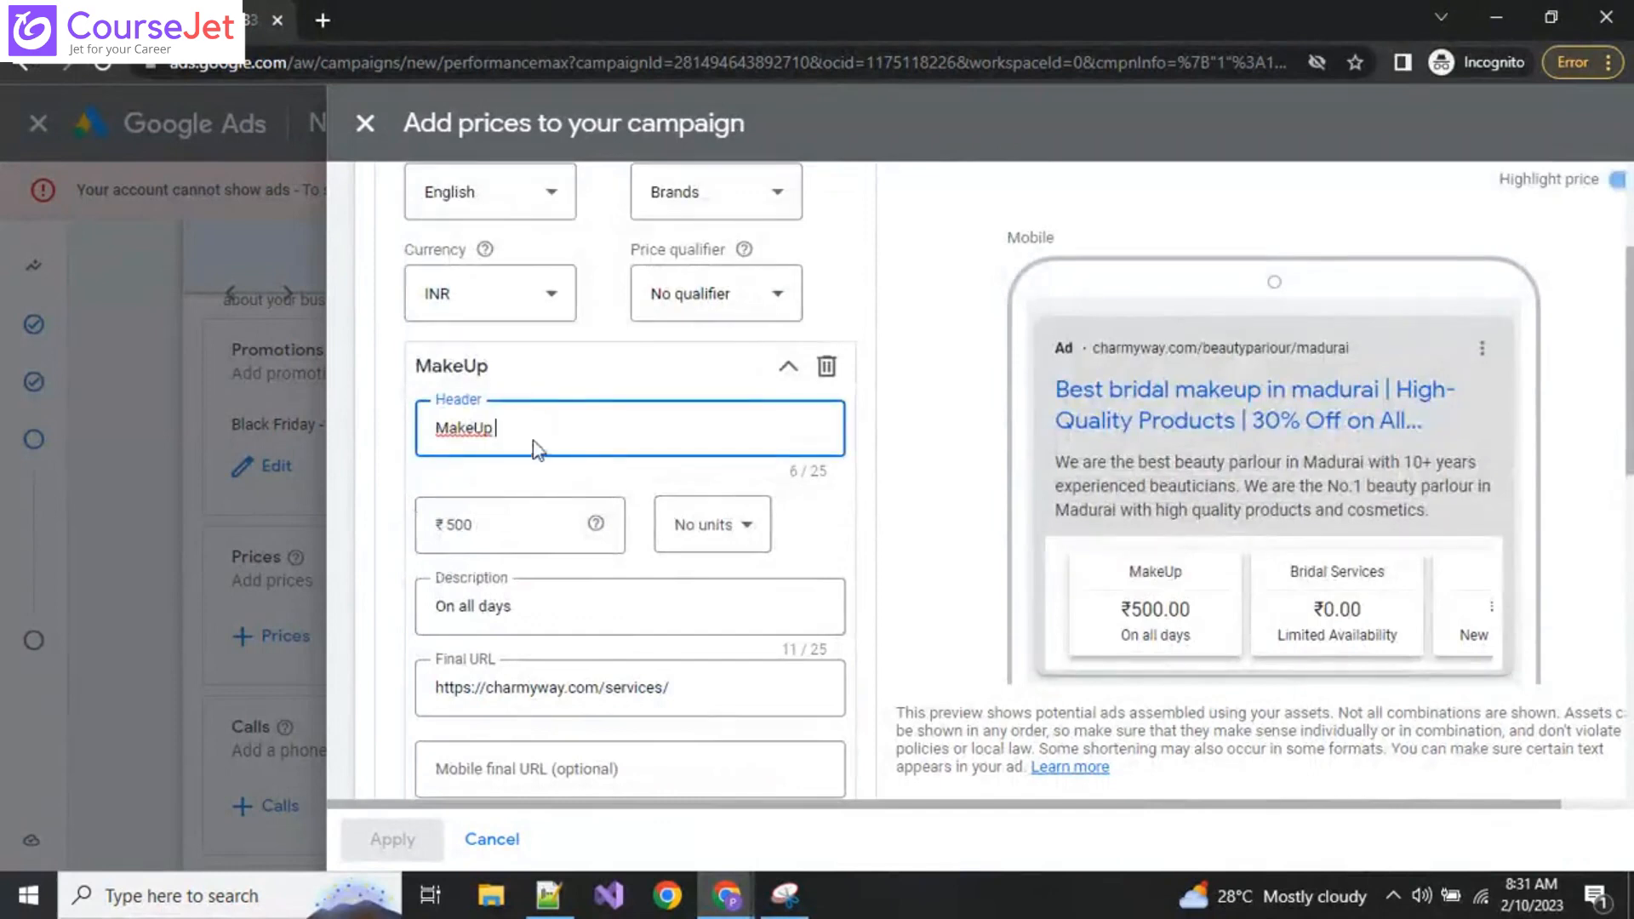
key("ctrl+v")
Step: Set the Bridal Services price to ₹700 and give it the description "Limited Time Period"
scroll(543, 638, "down", 5)
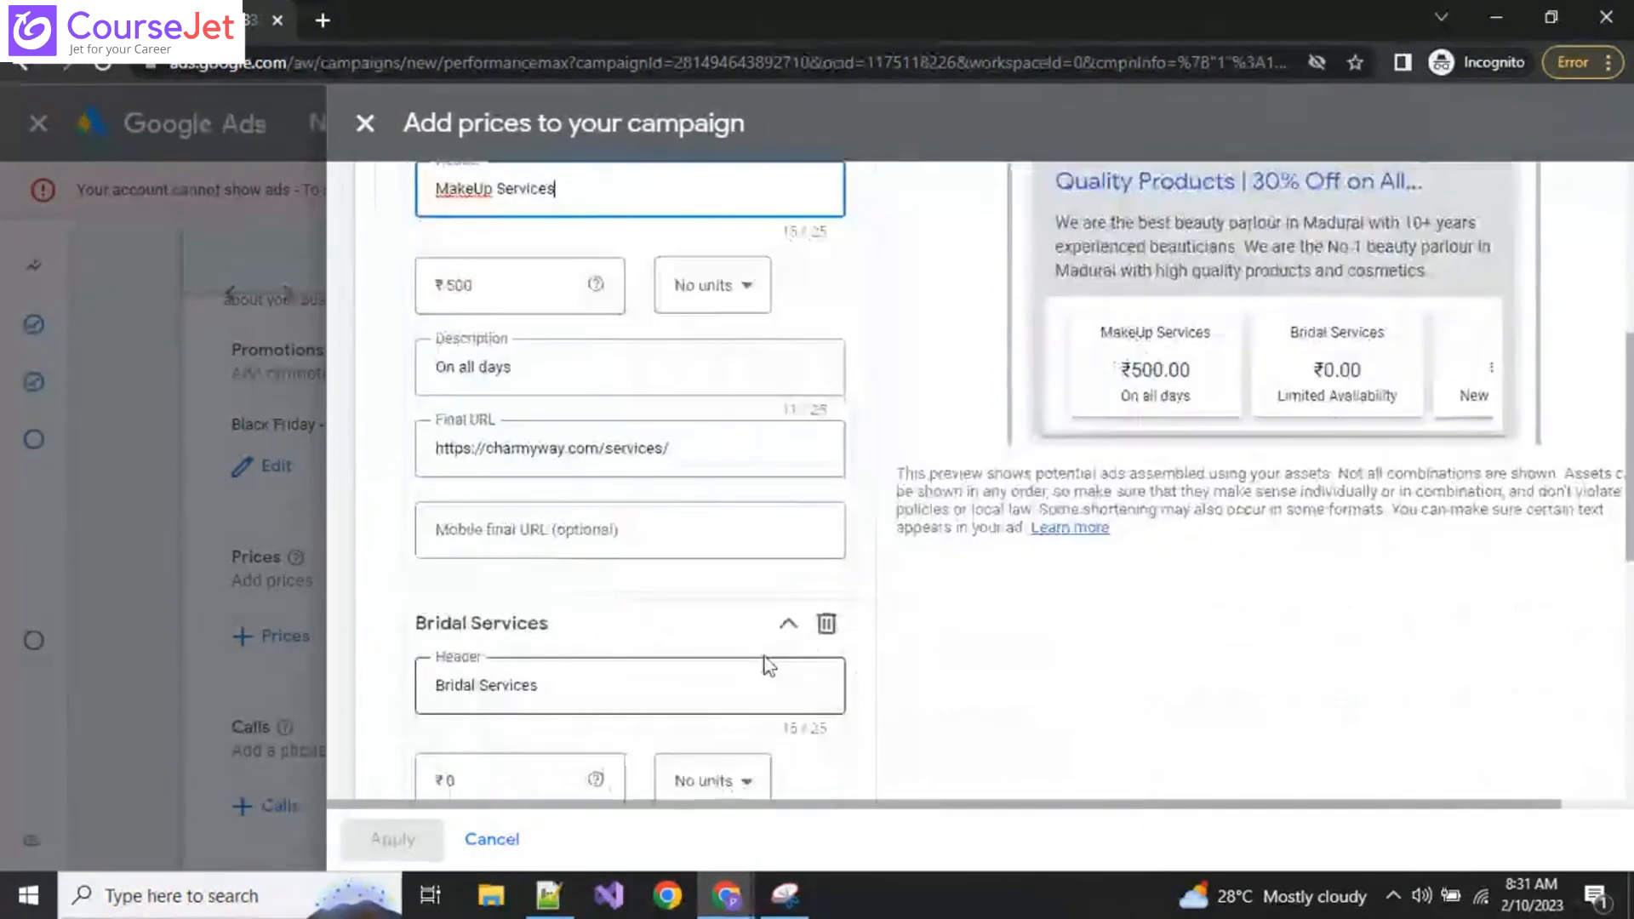
left_click(490, 547)
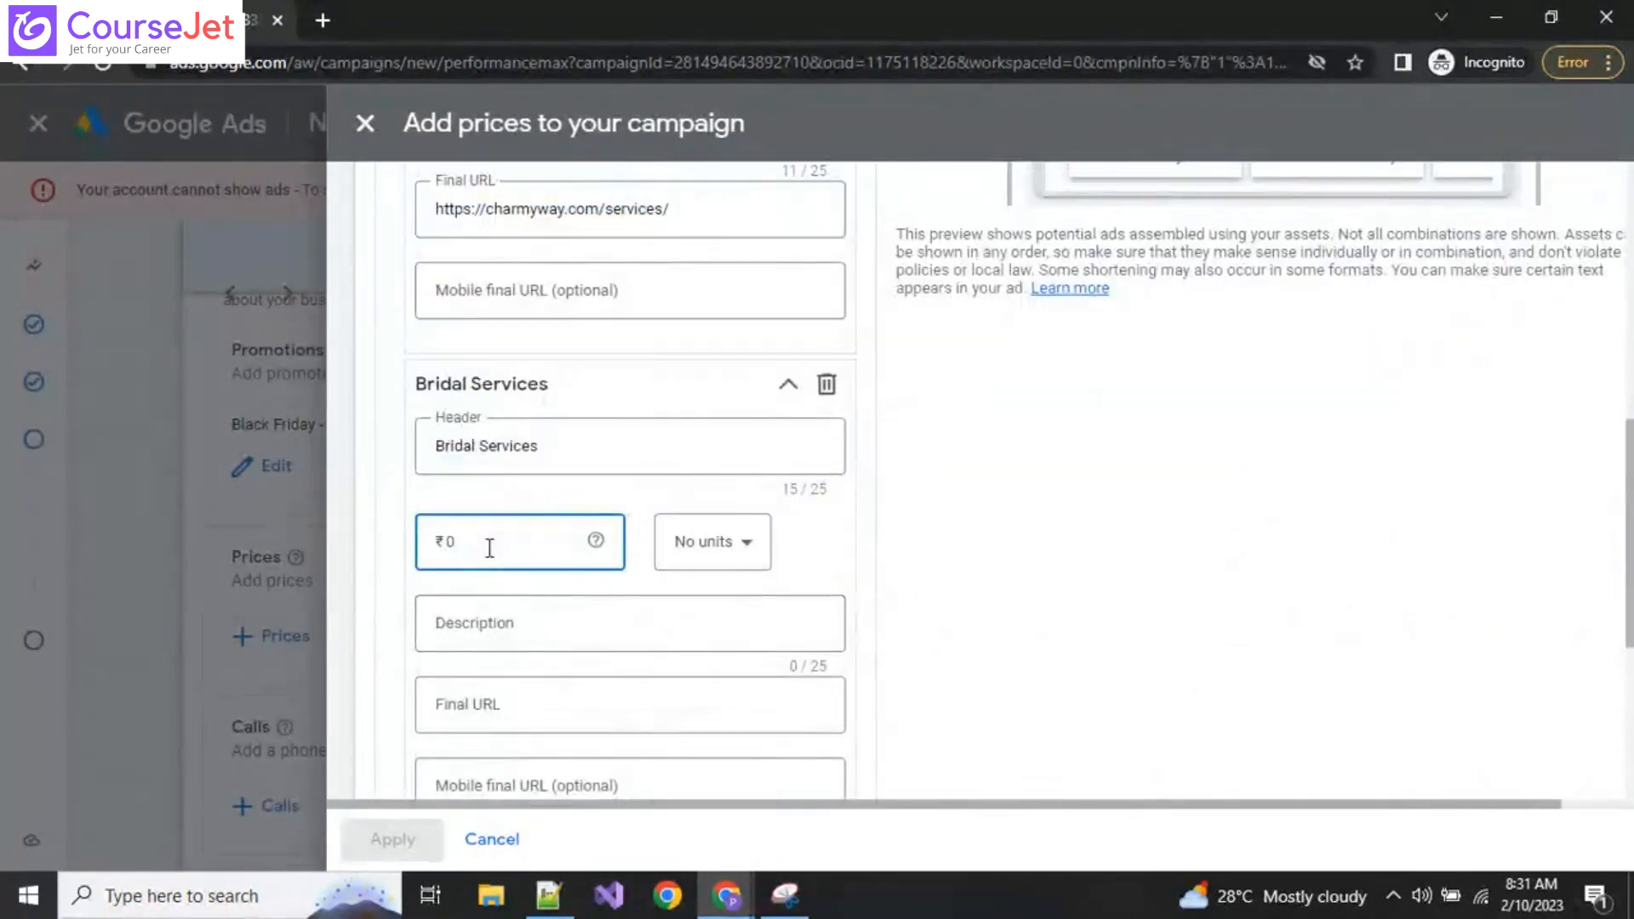
key("BackSpace")
type("700")
left_click(999, 567)
left_click(595, 622)
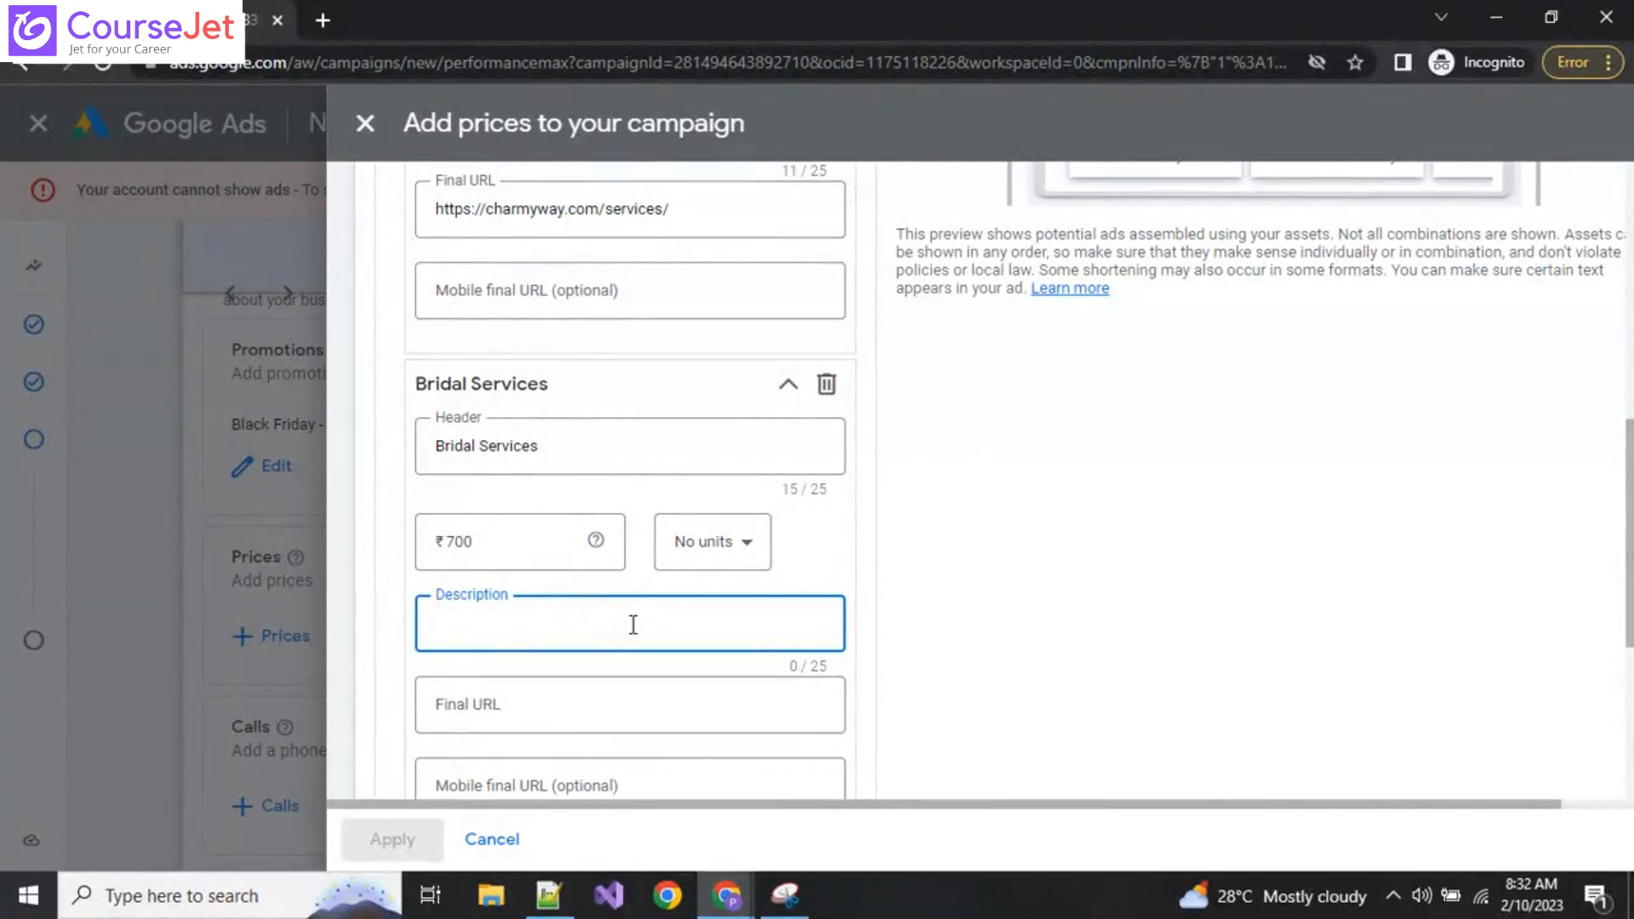
type("Limited Time Period")
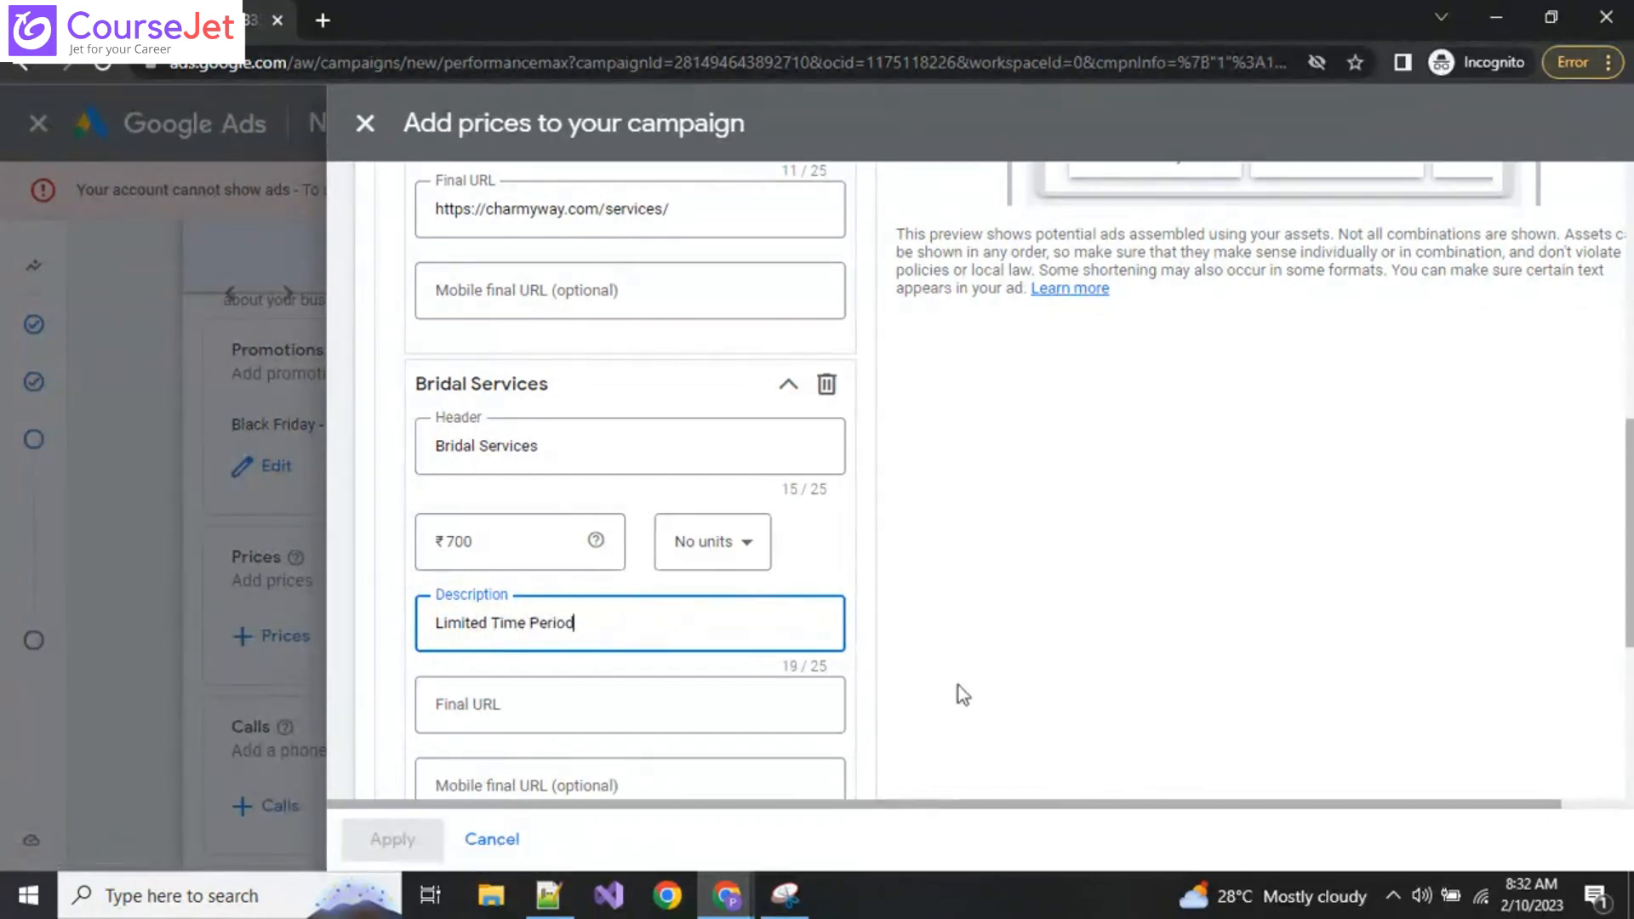
left_click(1003, 711)
scroll(1002, 712, "up", 2)
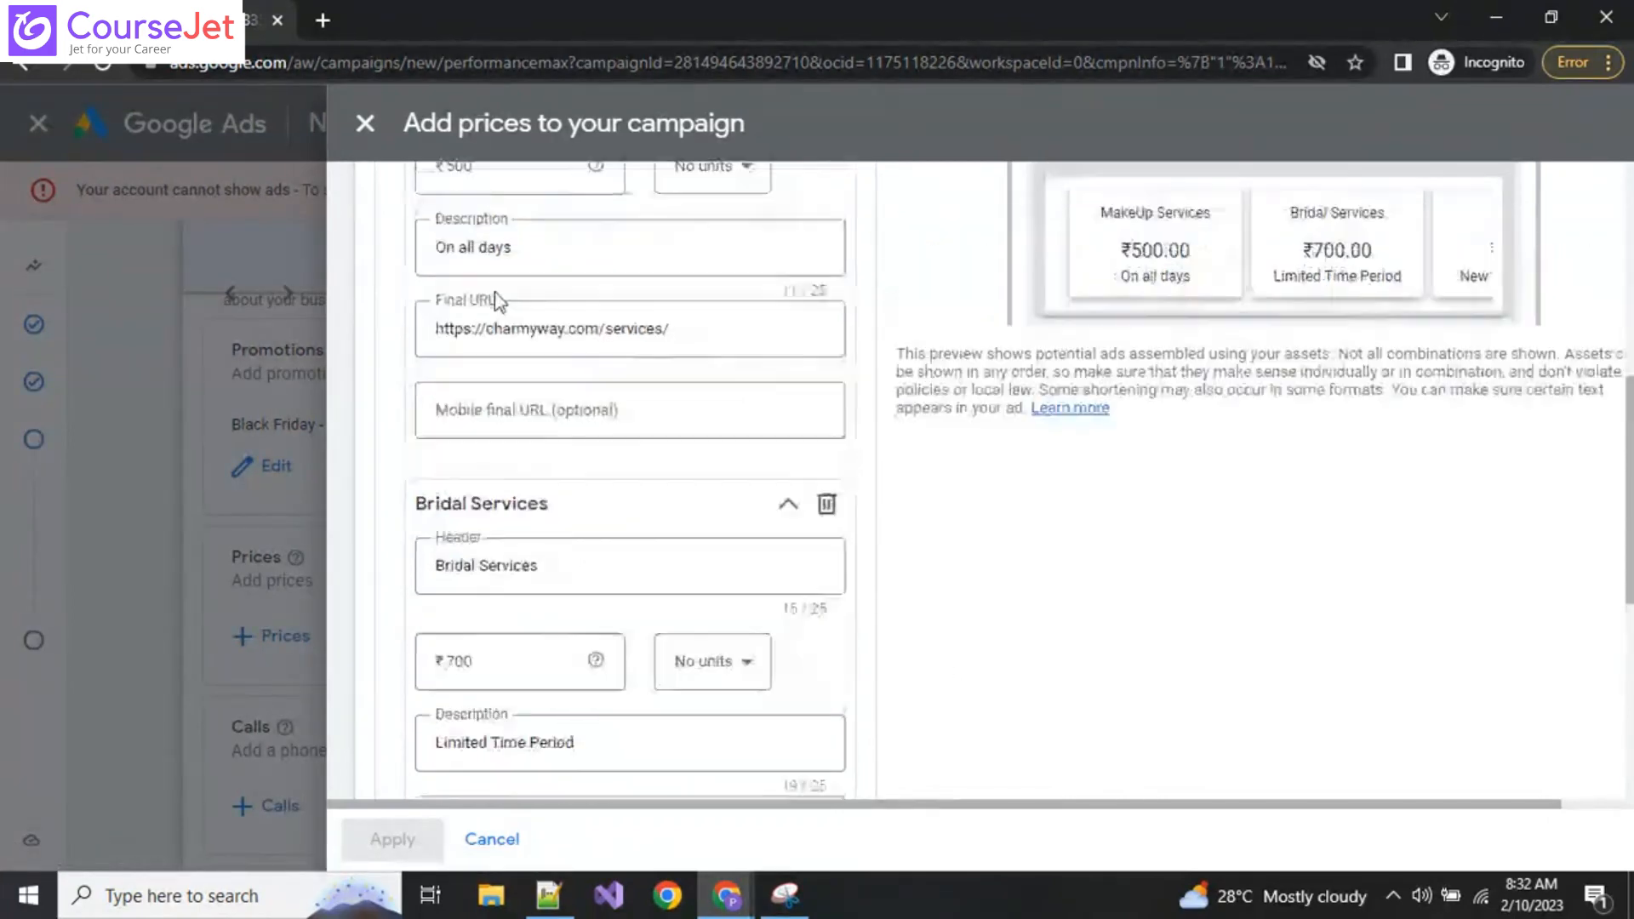
triple_click(493, 328)
key("ctrl+c")
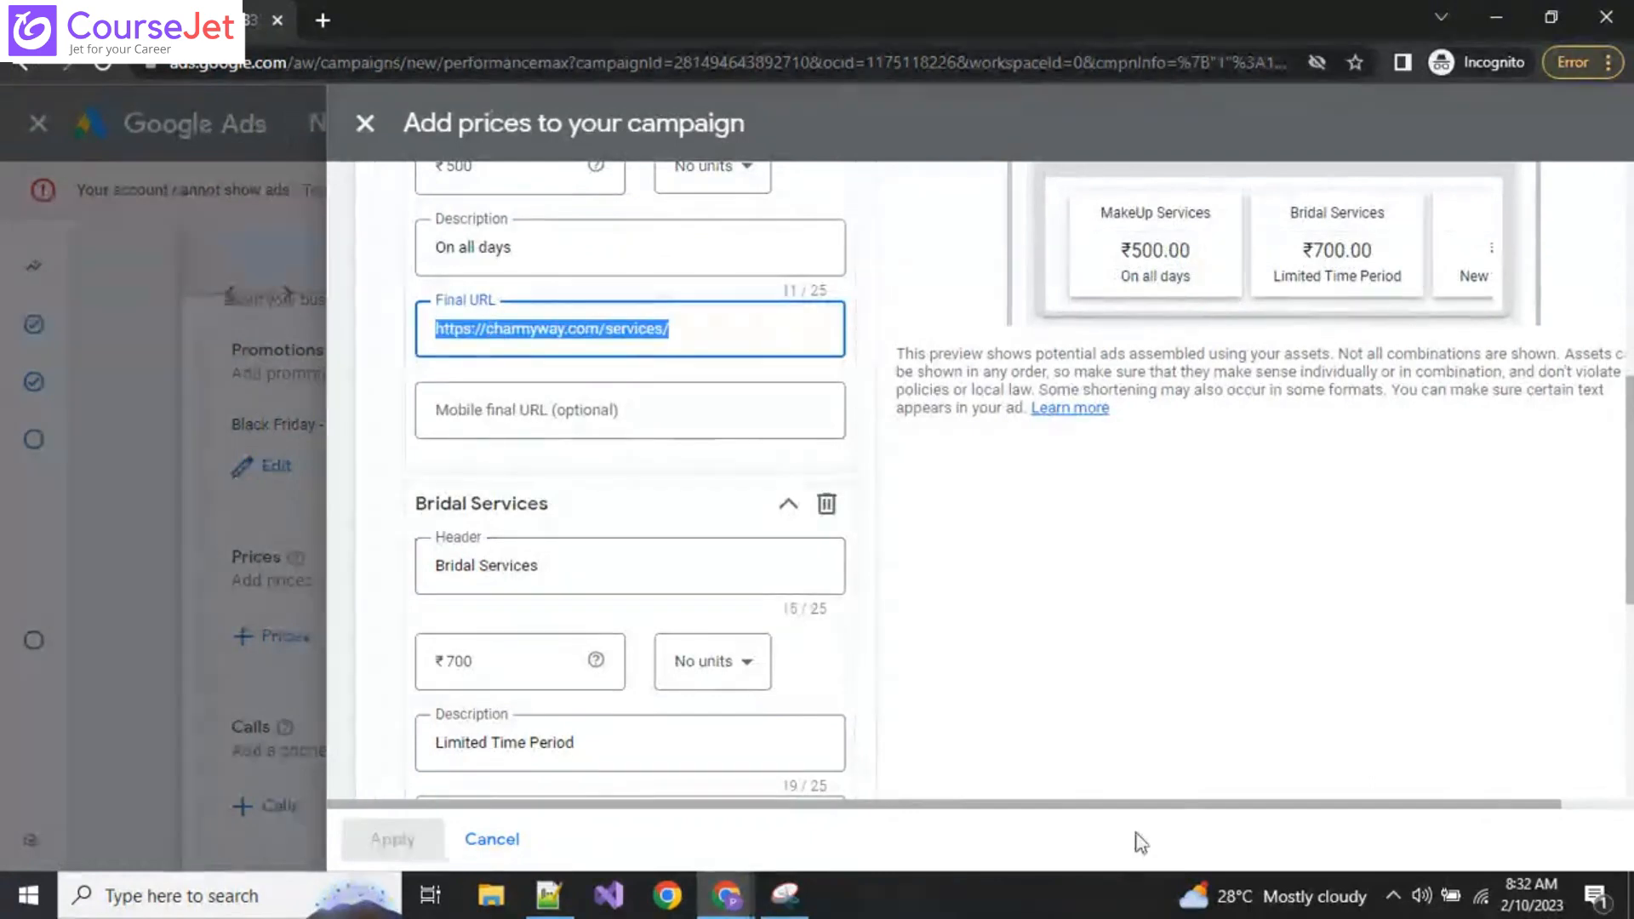
left_click(825, 661)
scroll(682, 638, "down", 3)
left_click(526, 606)
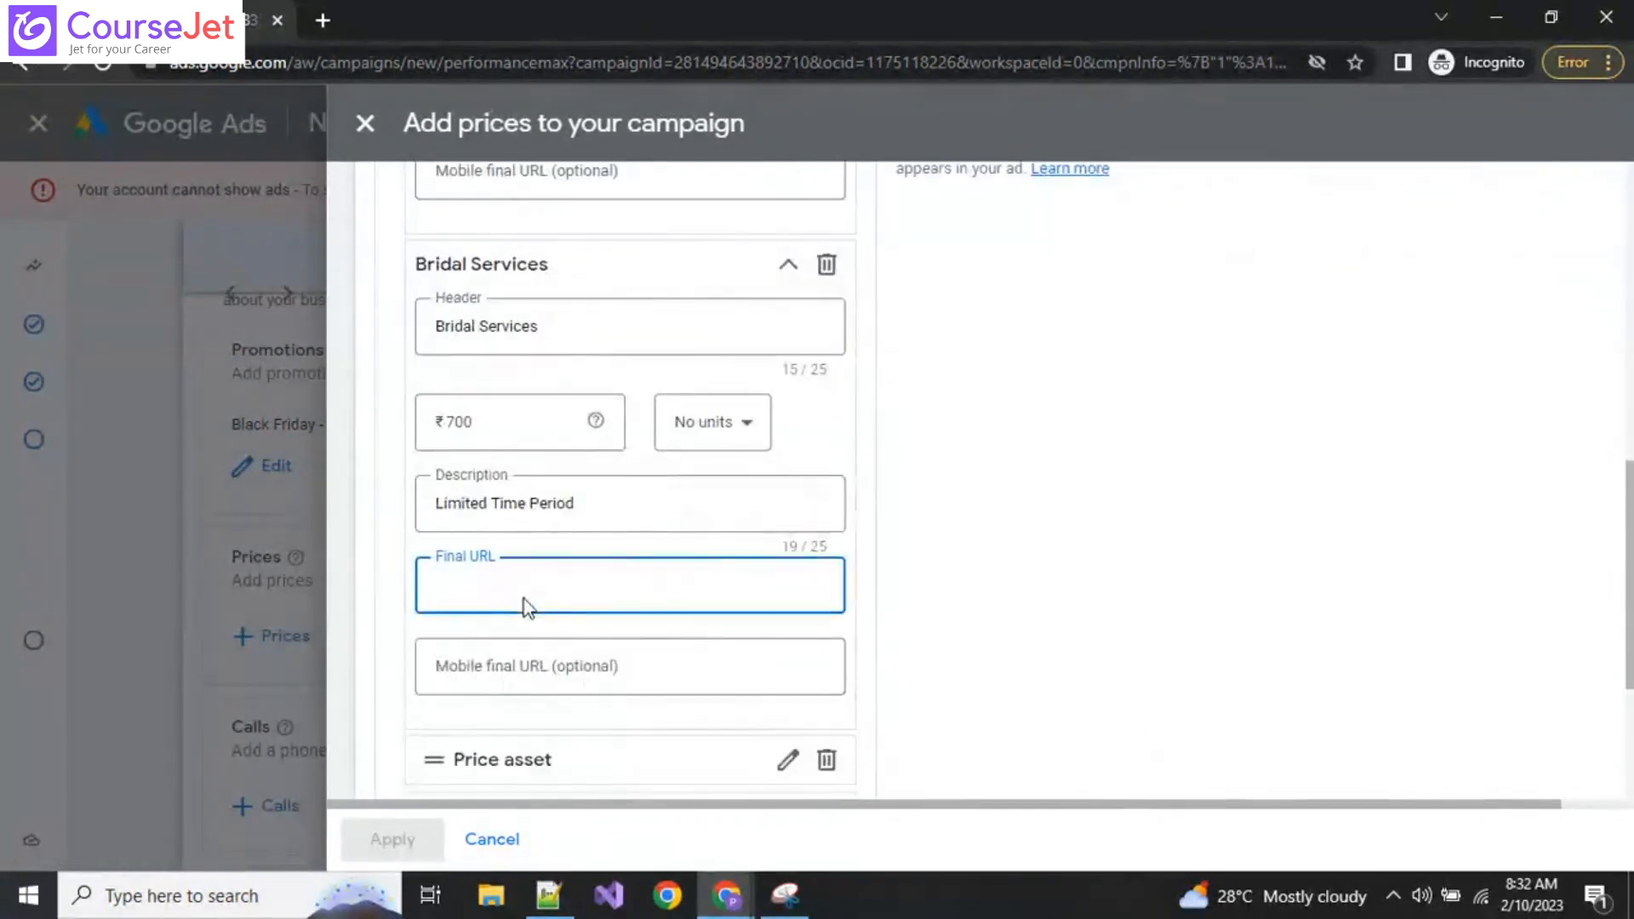
key("ctrl+v")
left_click(1046, 558)
Step: Open the third price asset for editing and enter Haircut Services as its header
scroll(919, 616, "down", 3)
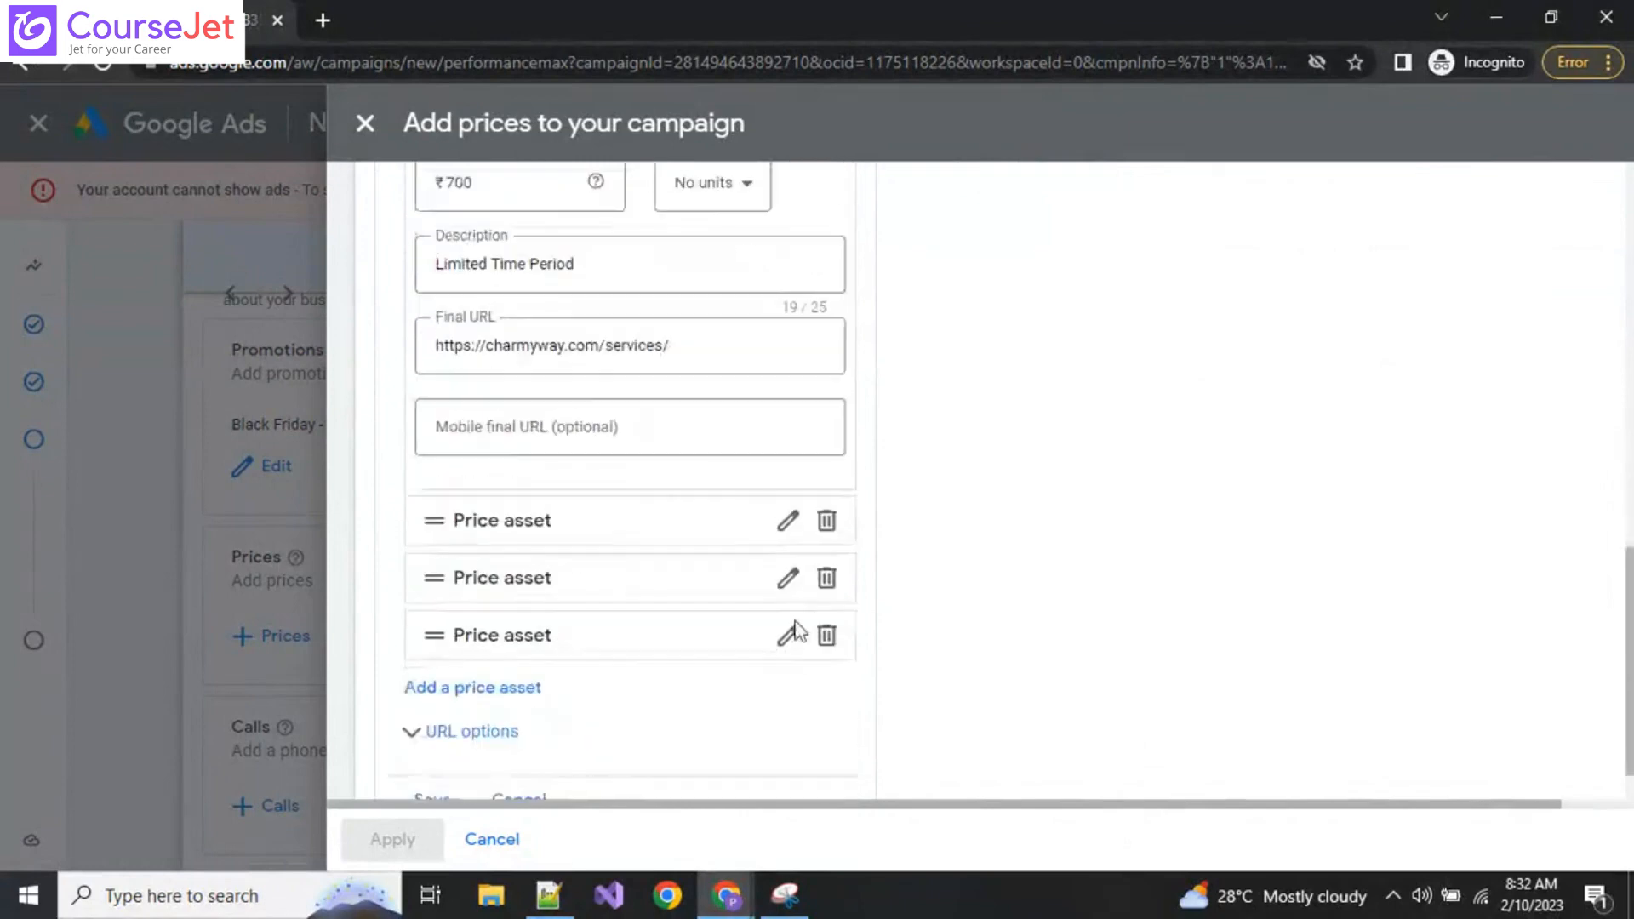
left_click(783, 528)
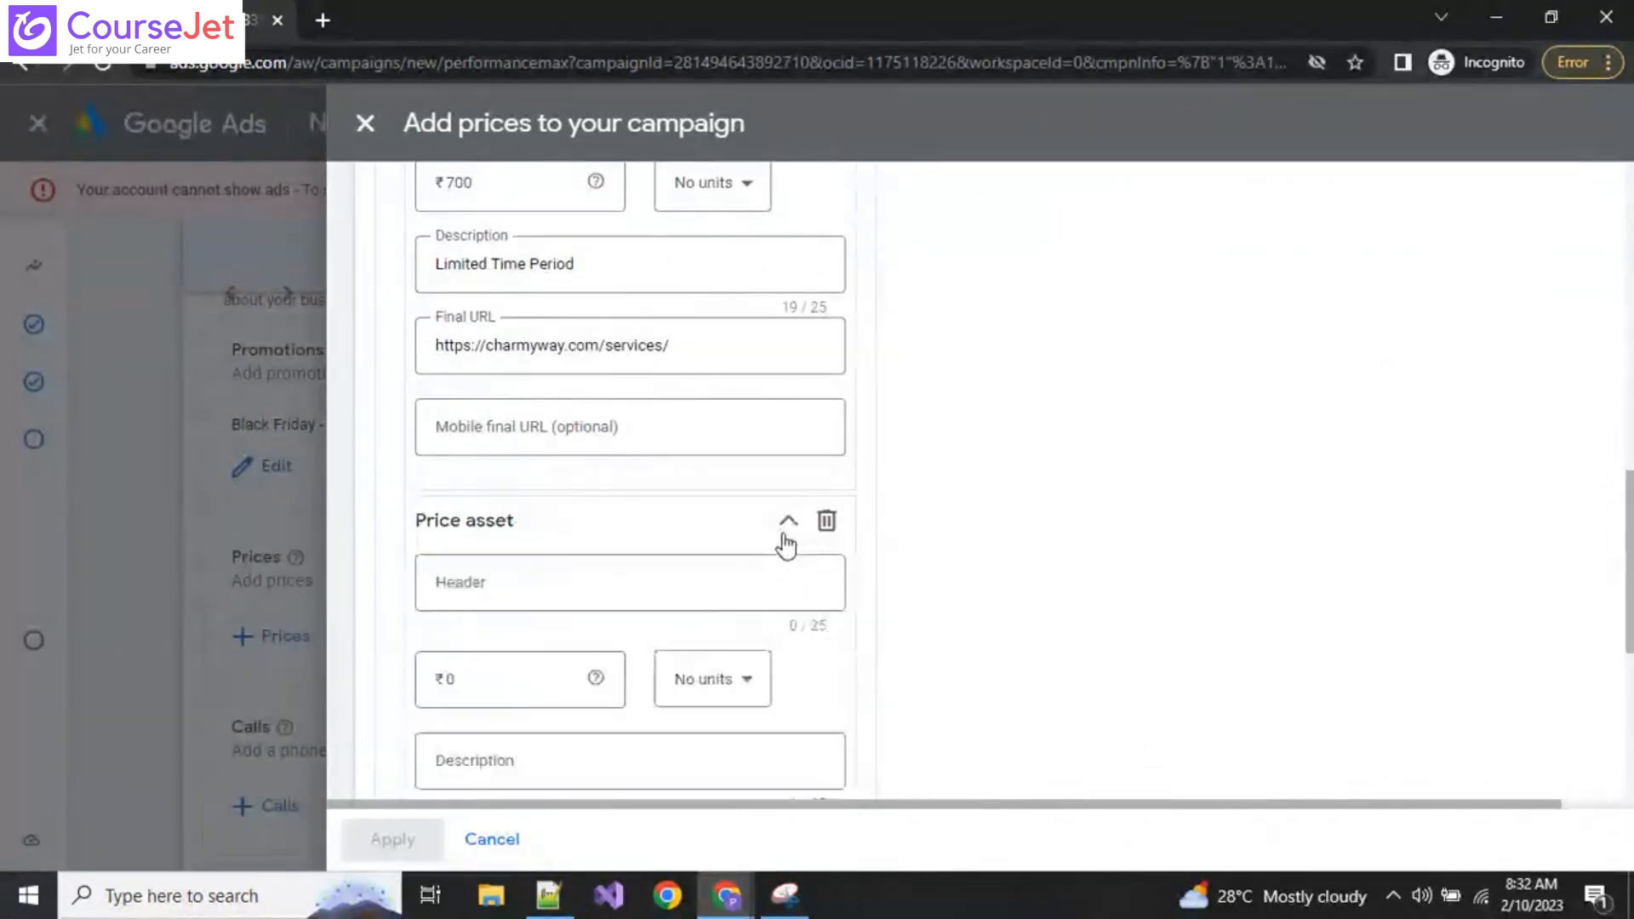
left_click(550, 579)
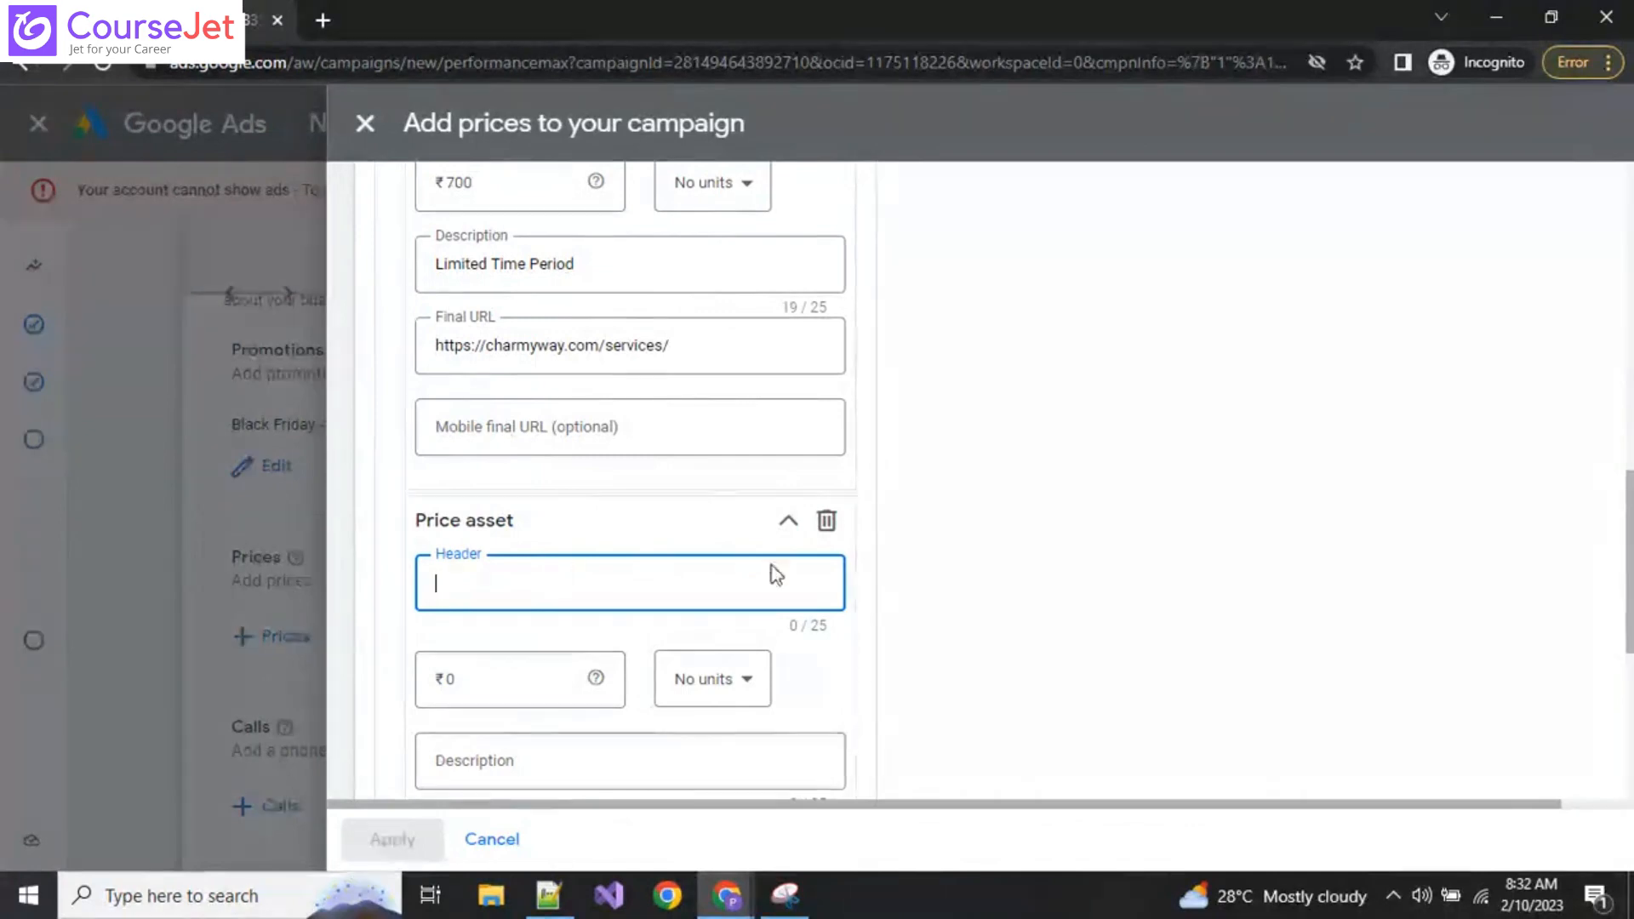
scroll(773, 572, "up", 7)
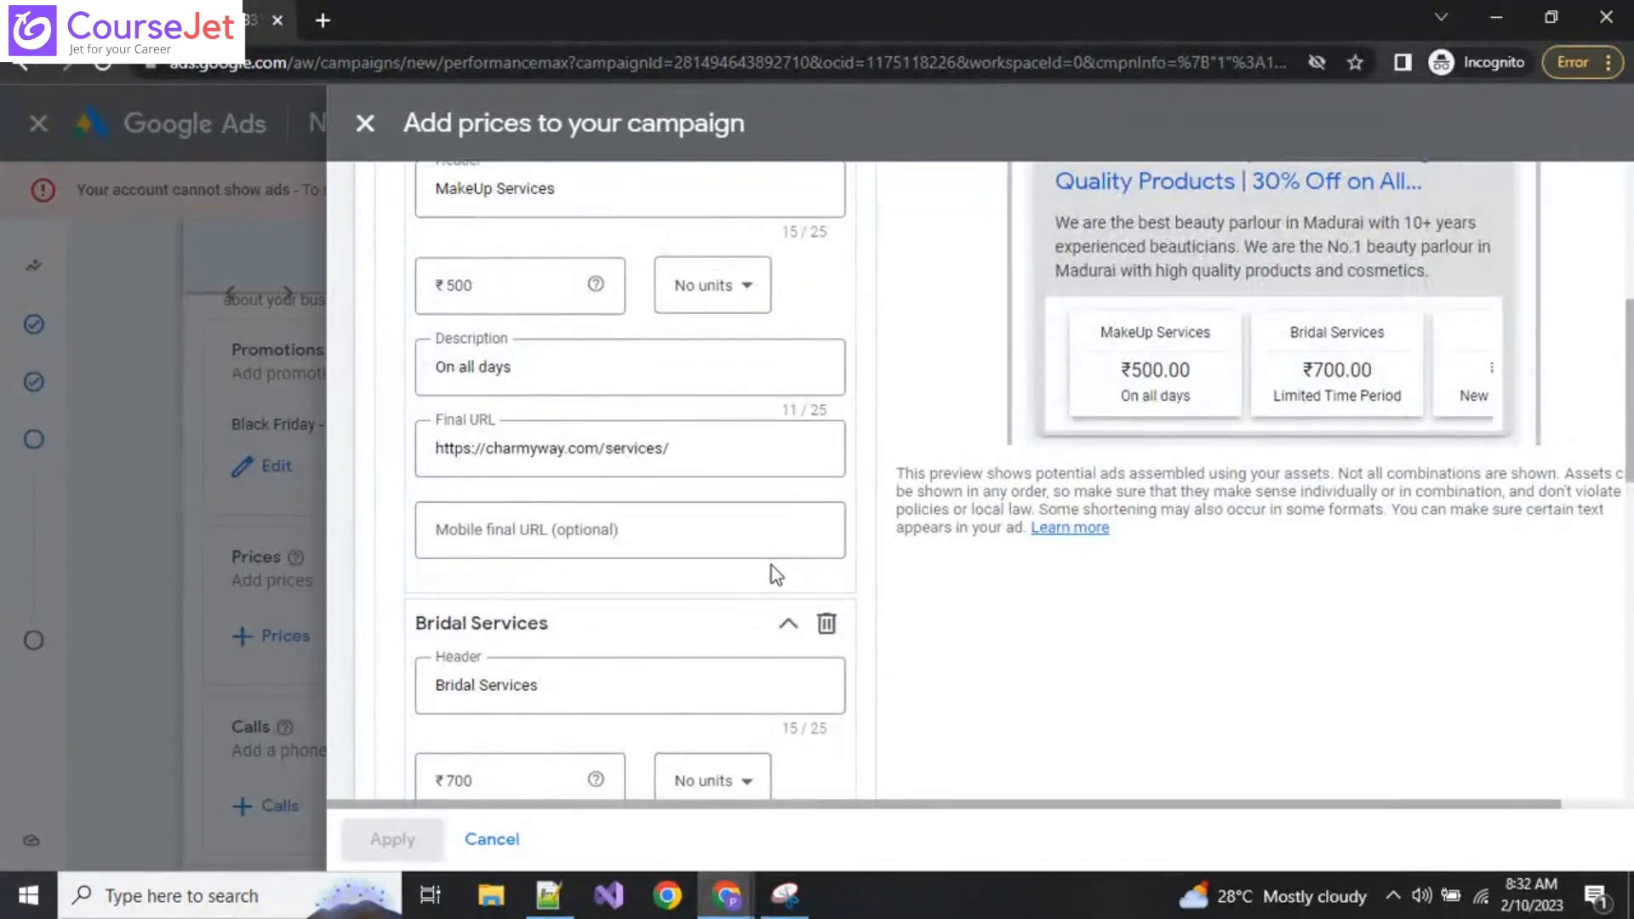
scroll(773, 565, "down", 5)
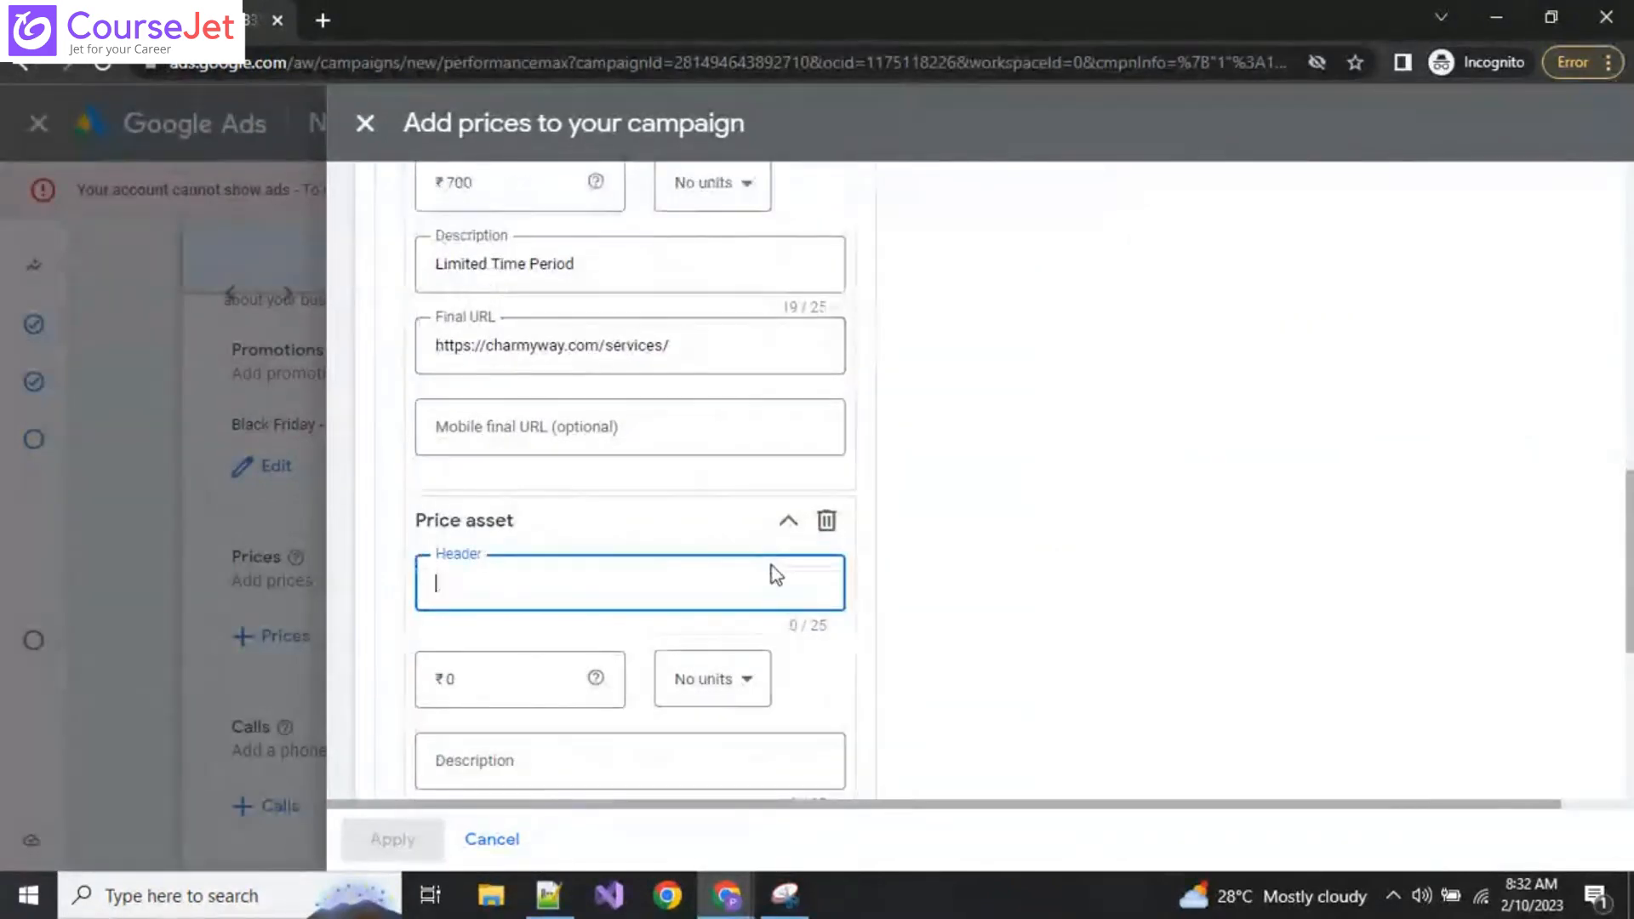
type("Haircu")
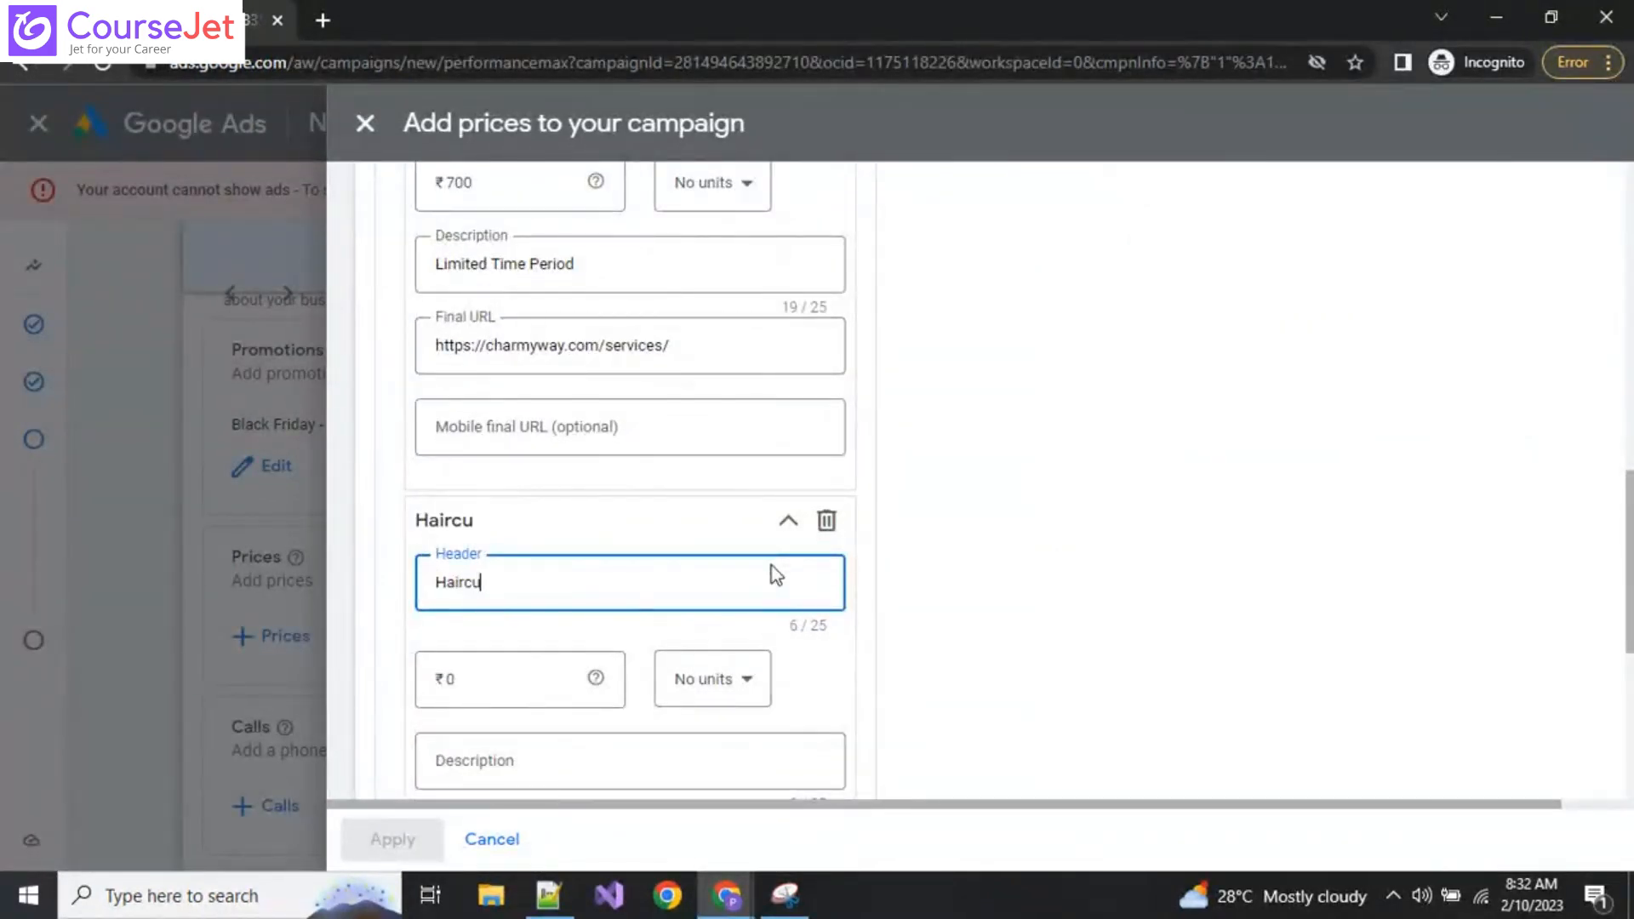
type("t Se")
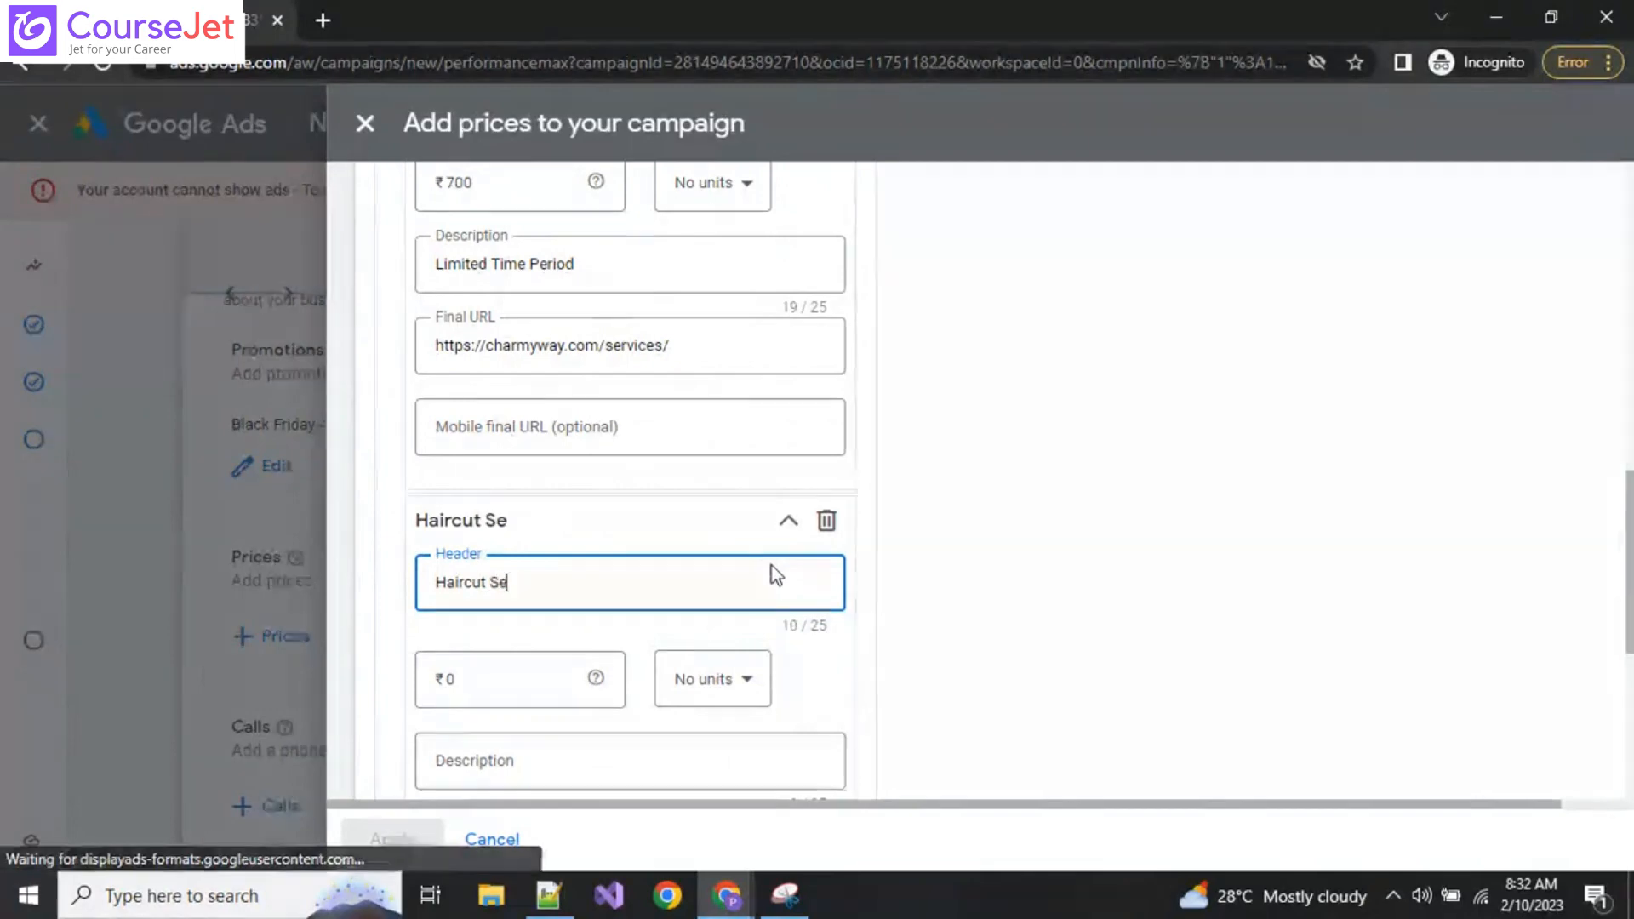
type("rvices")
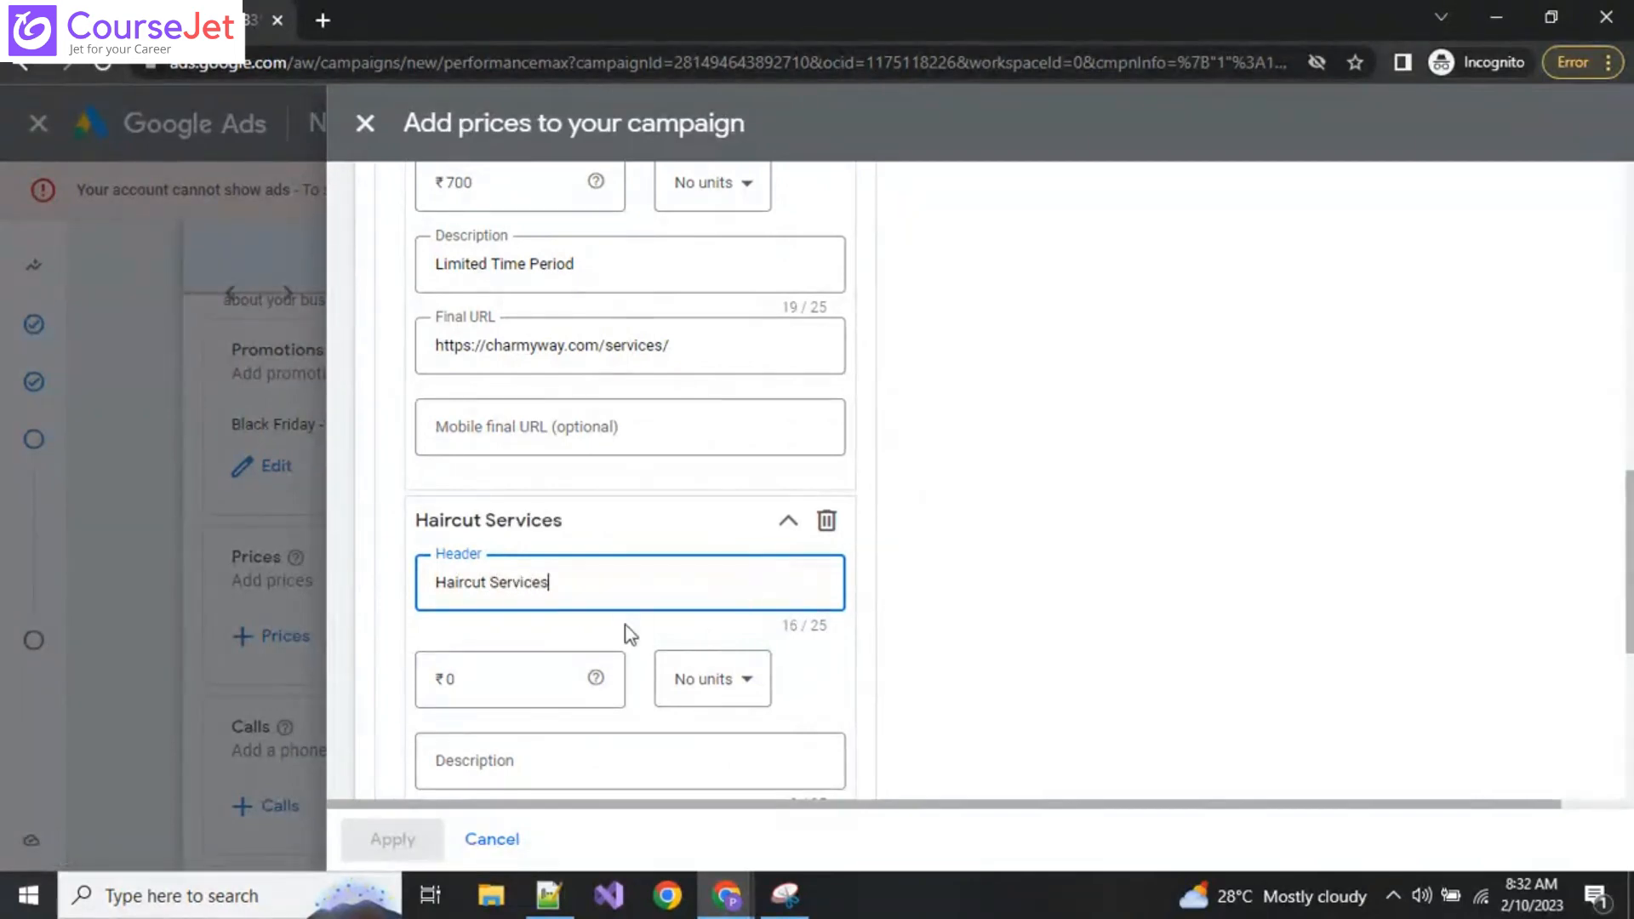
Step: Set the Haircut Services price to ₹250 and give it the description "Starts from 250"
left_click(486, 687)
key("BackSpace")
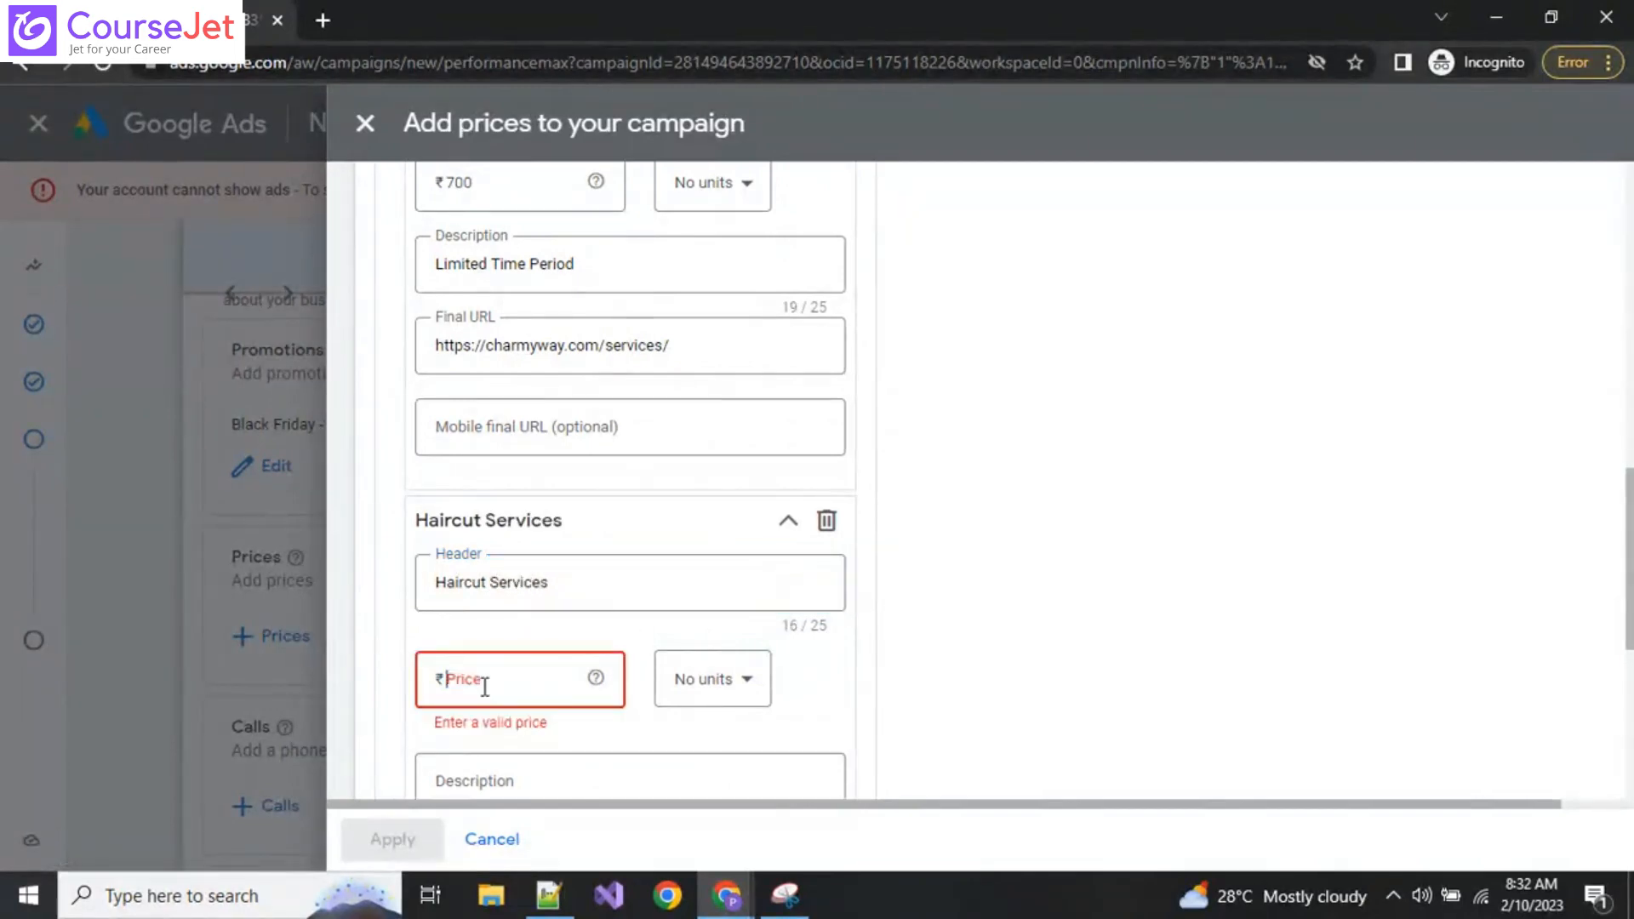
type("250")
left_click(1127, 669)
scroll(1022, 669, "down", 1)
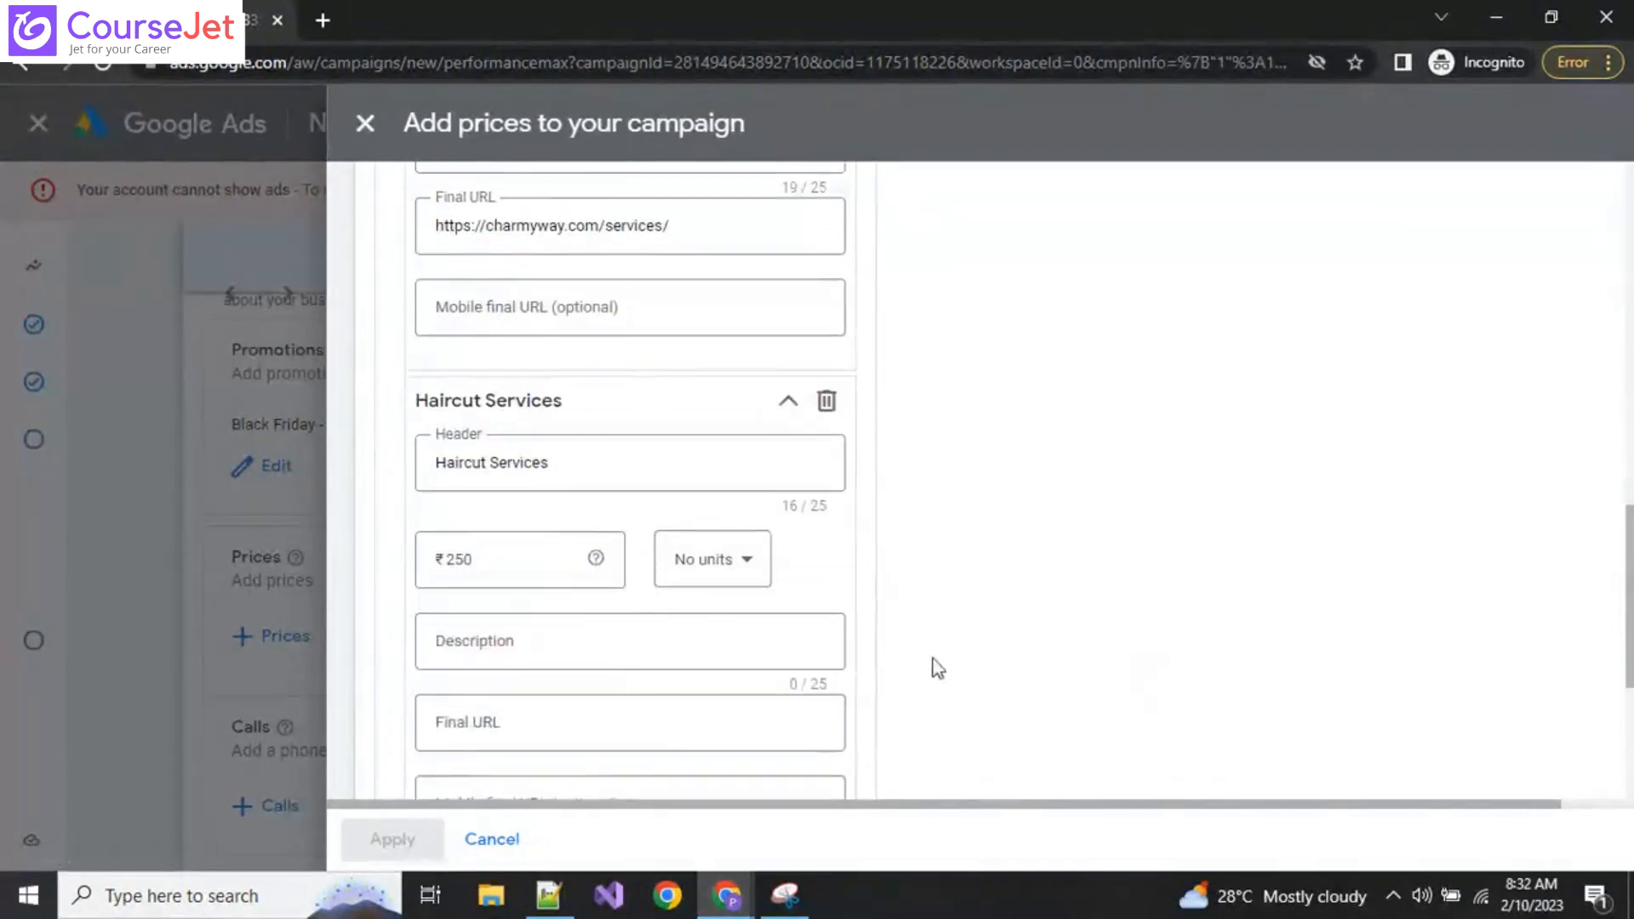
left_click(498, 647)
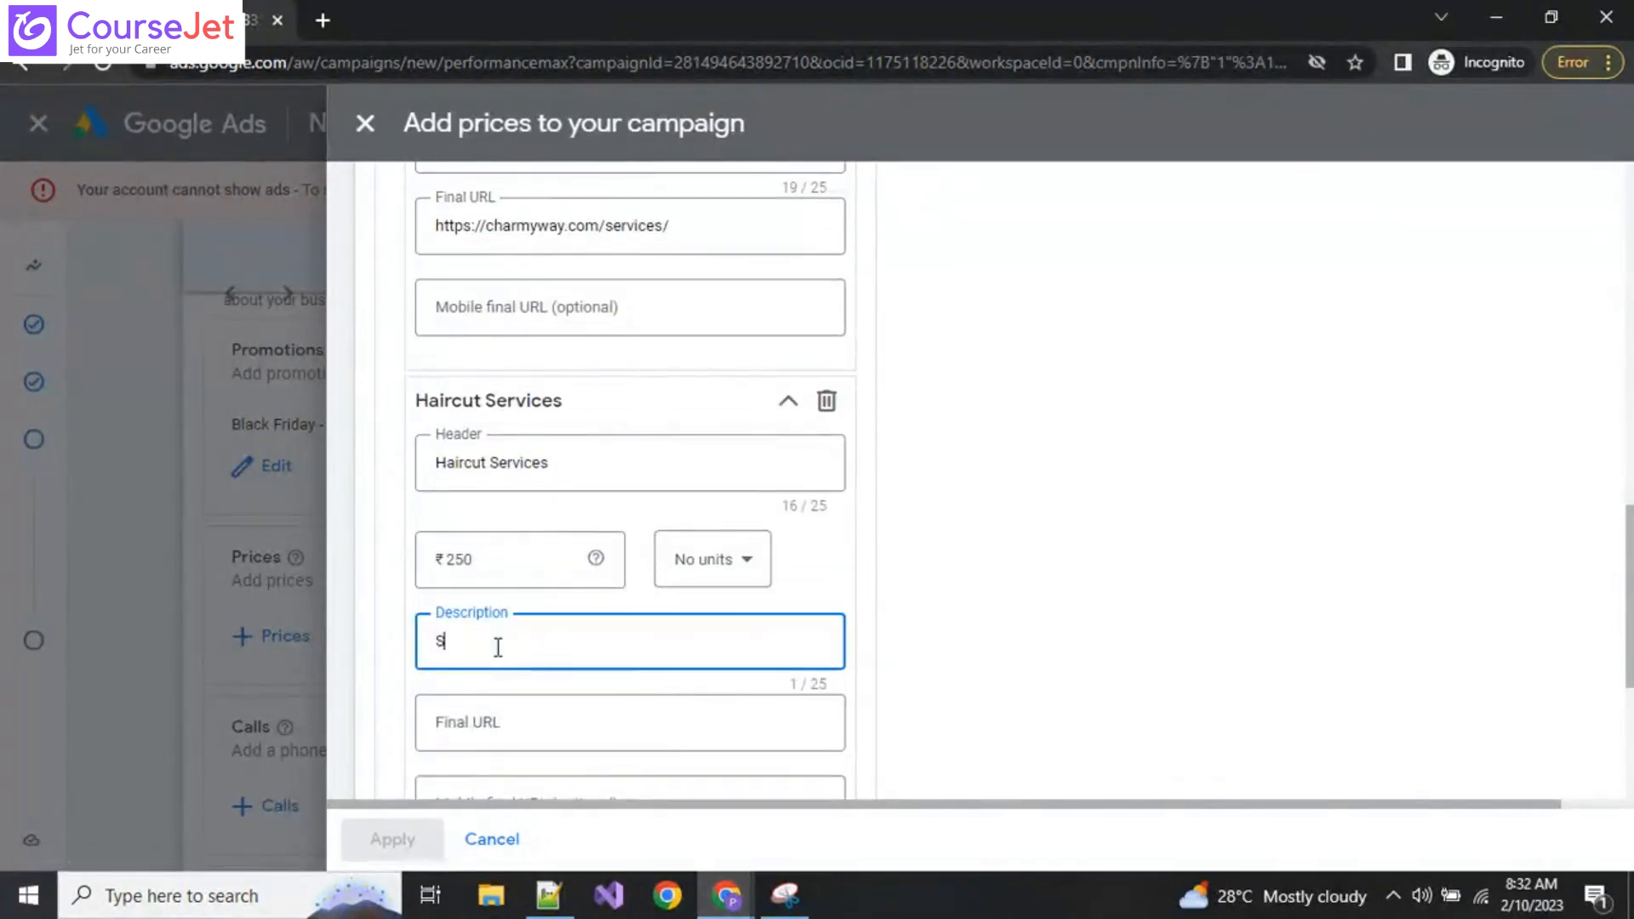
type("Starts from 250")
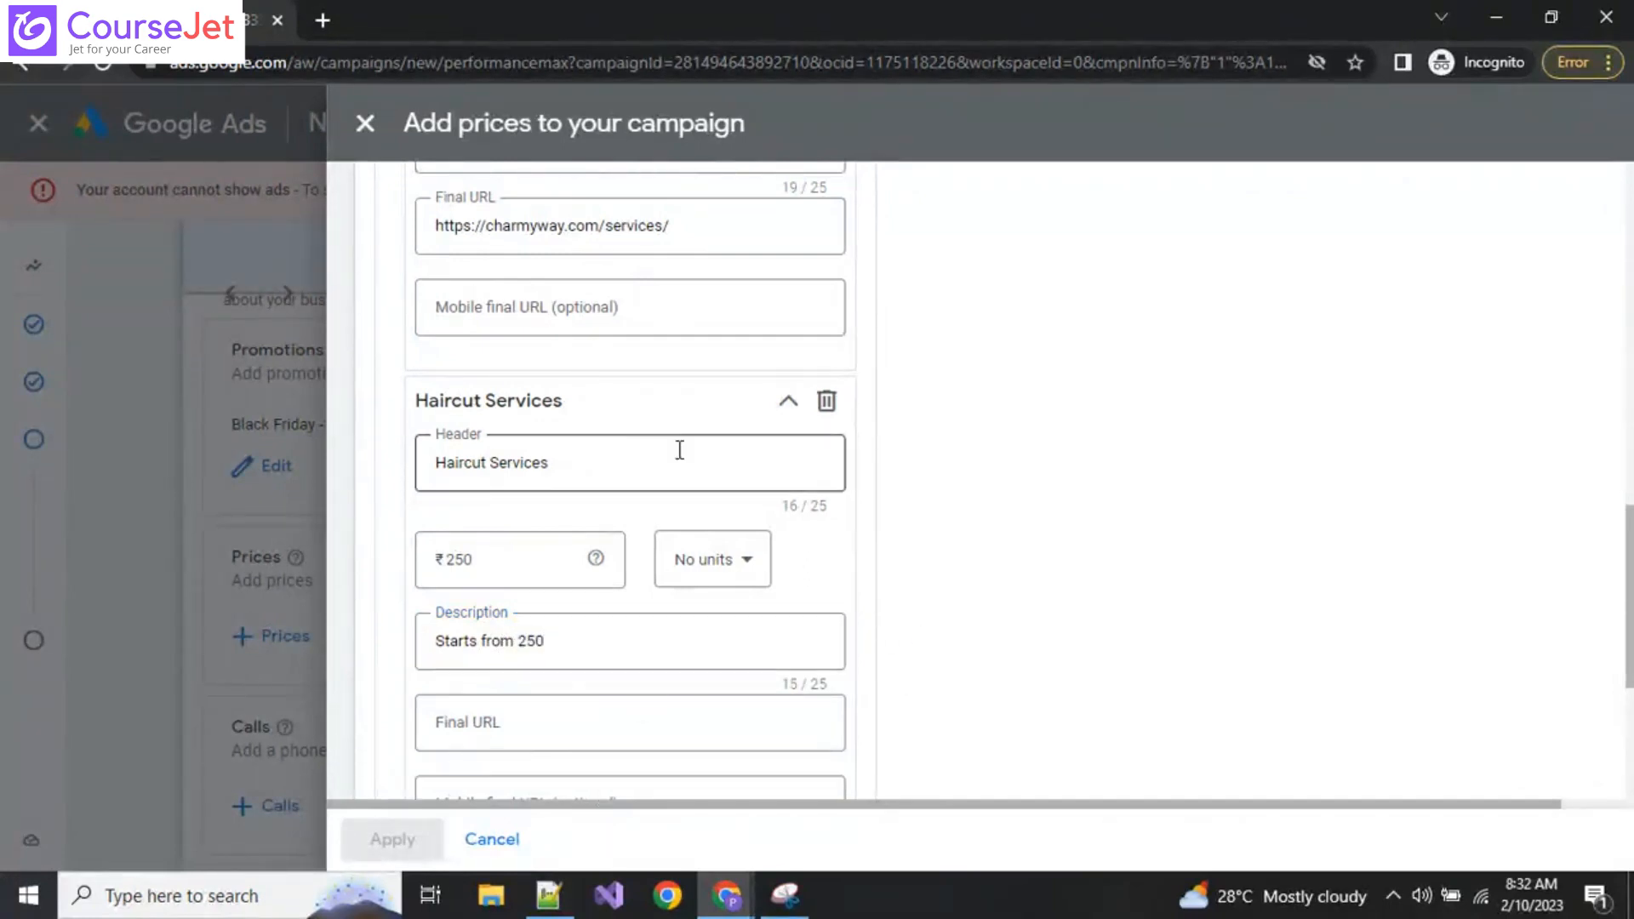
left_click(606, 231)
key("ctrl+a")
key("ctrl+c")
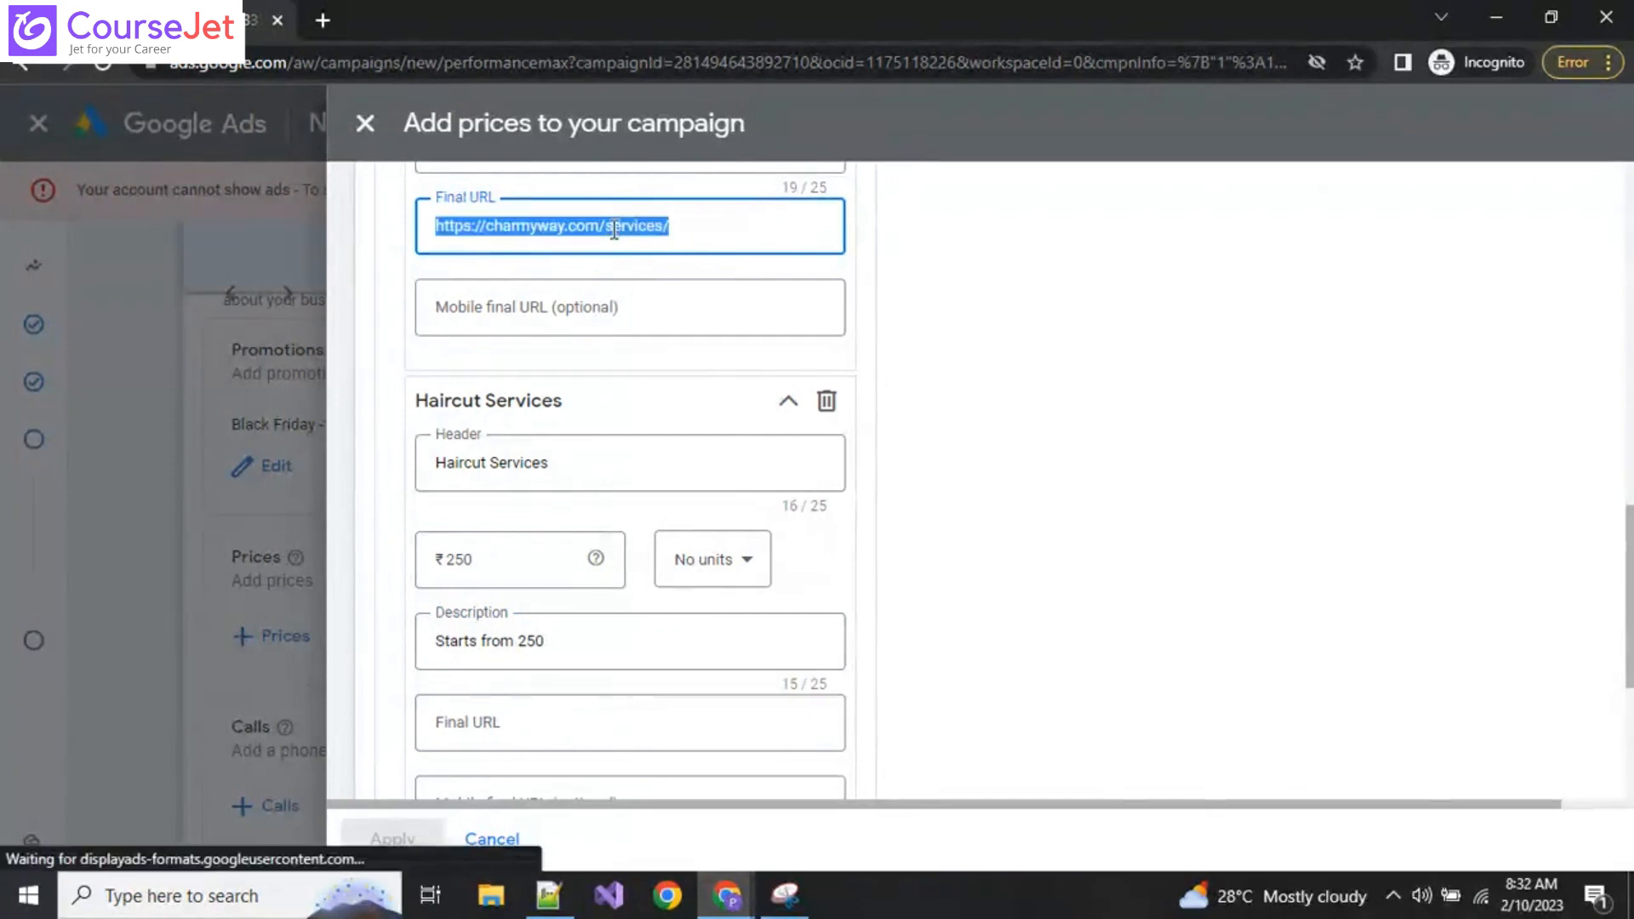
left_click(540, 723)
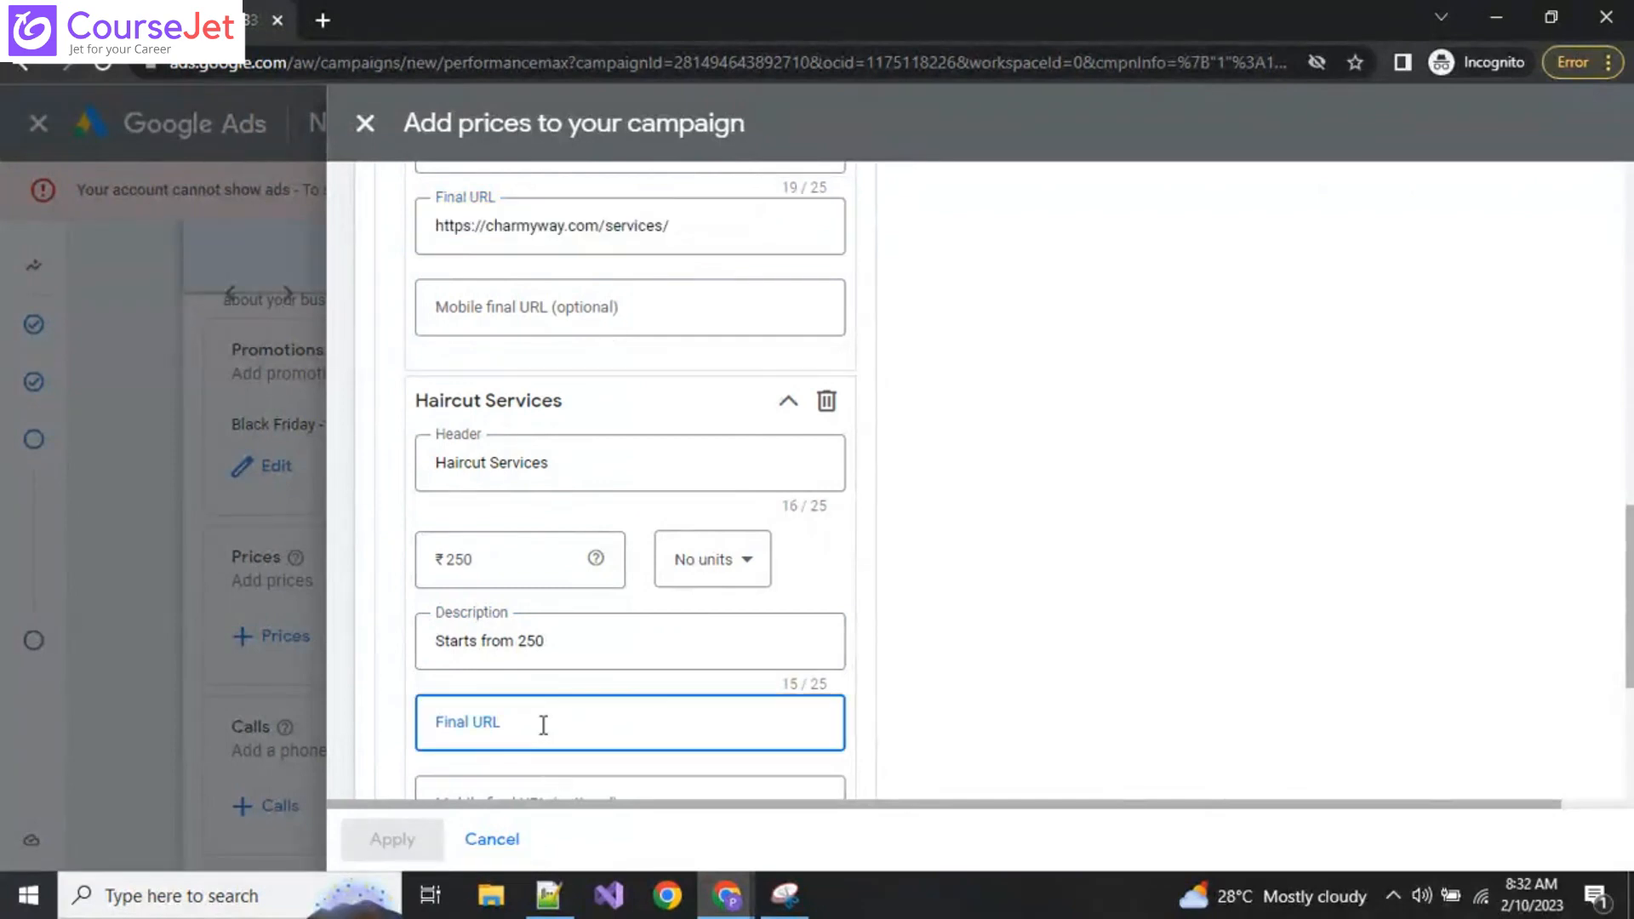
key("ctrl+v")
Step: Save the new price asset with its MakeUp, Bridal and Haircut Services entries
scroll(869, 656, "down", 3)
scroll(1040, 617, "up", 10)
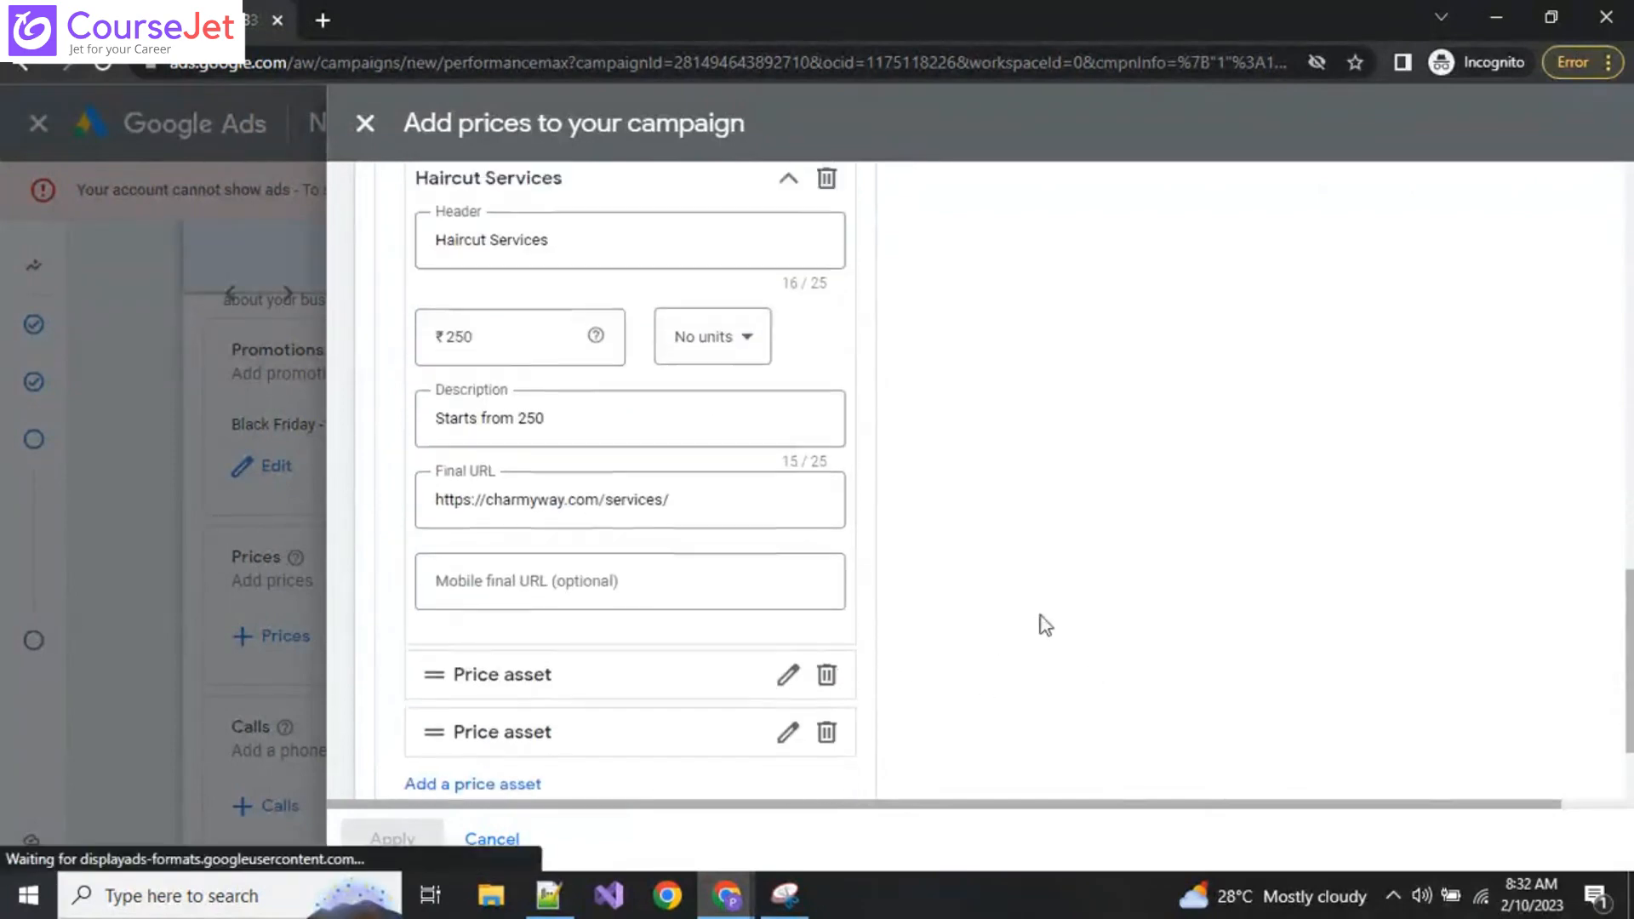
scroll(943, 646, "down", 10)
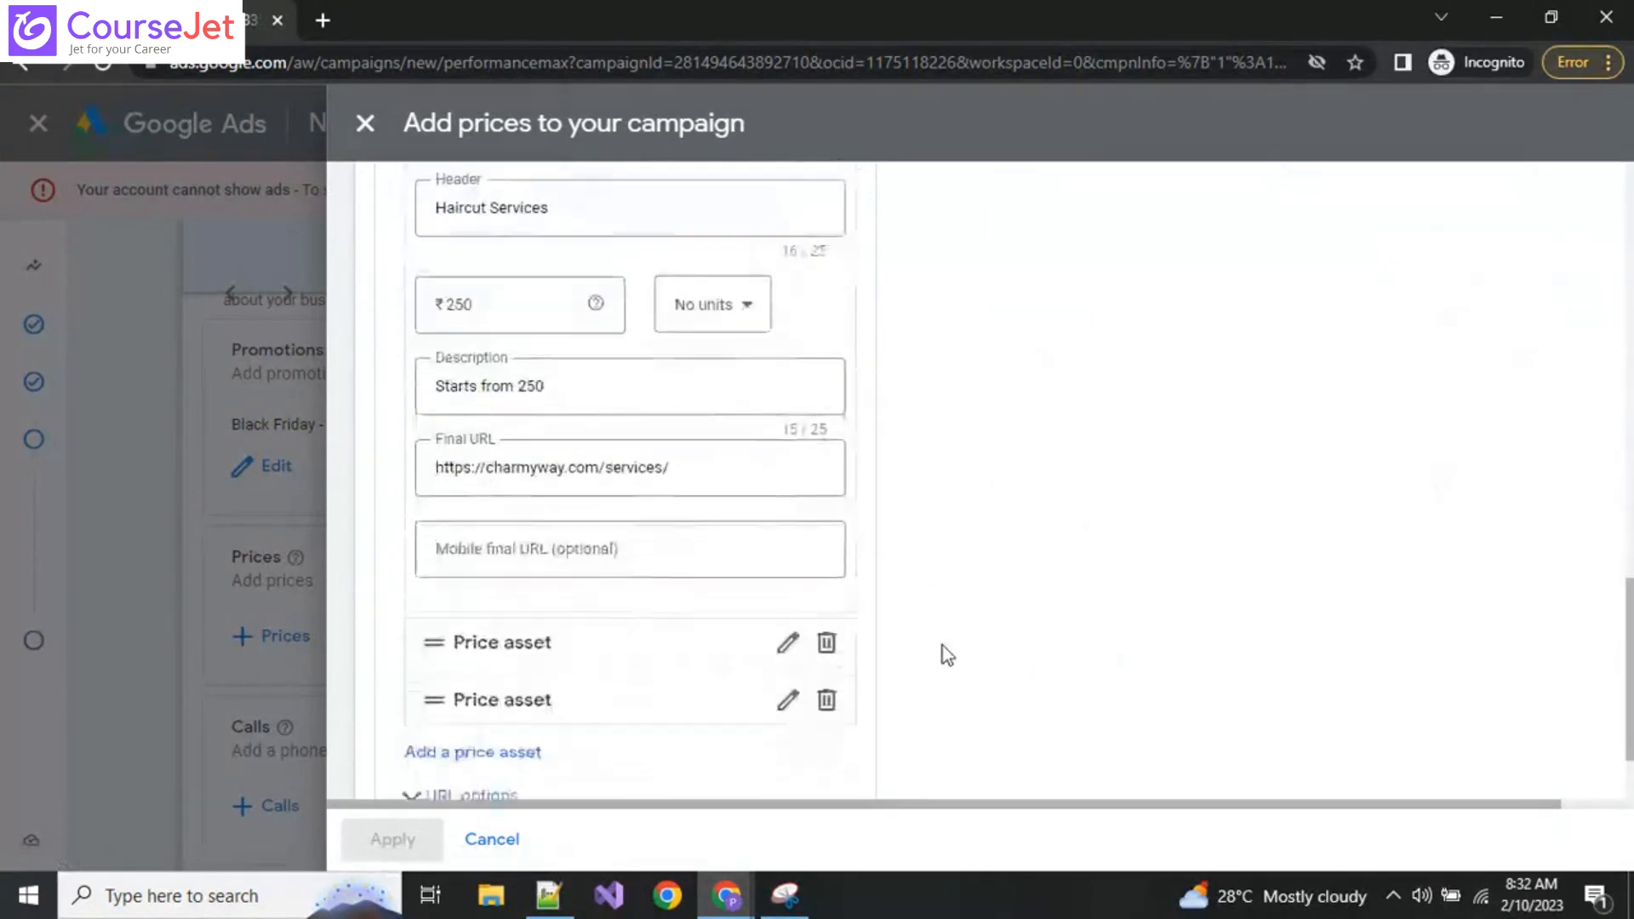
left_click(434, 735)
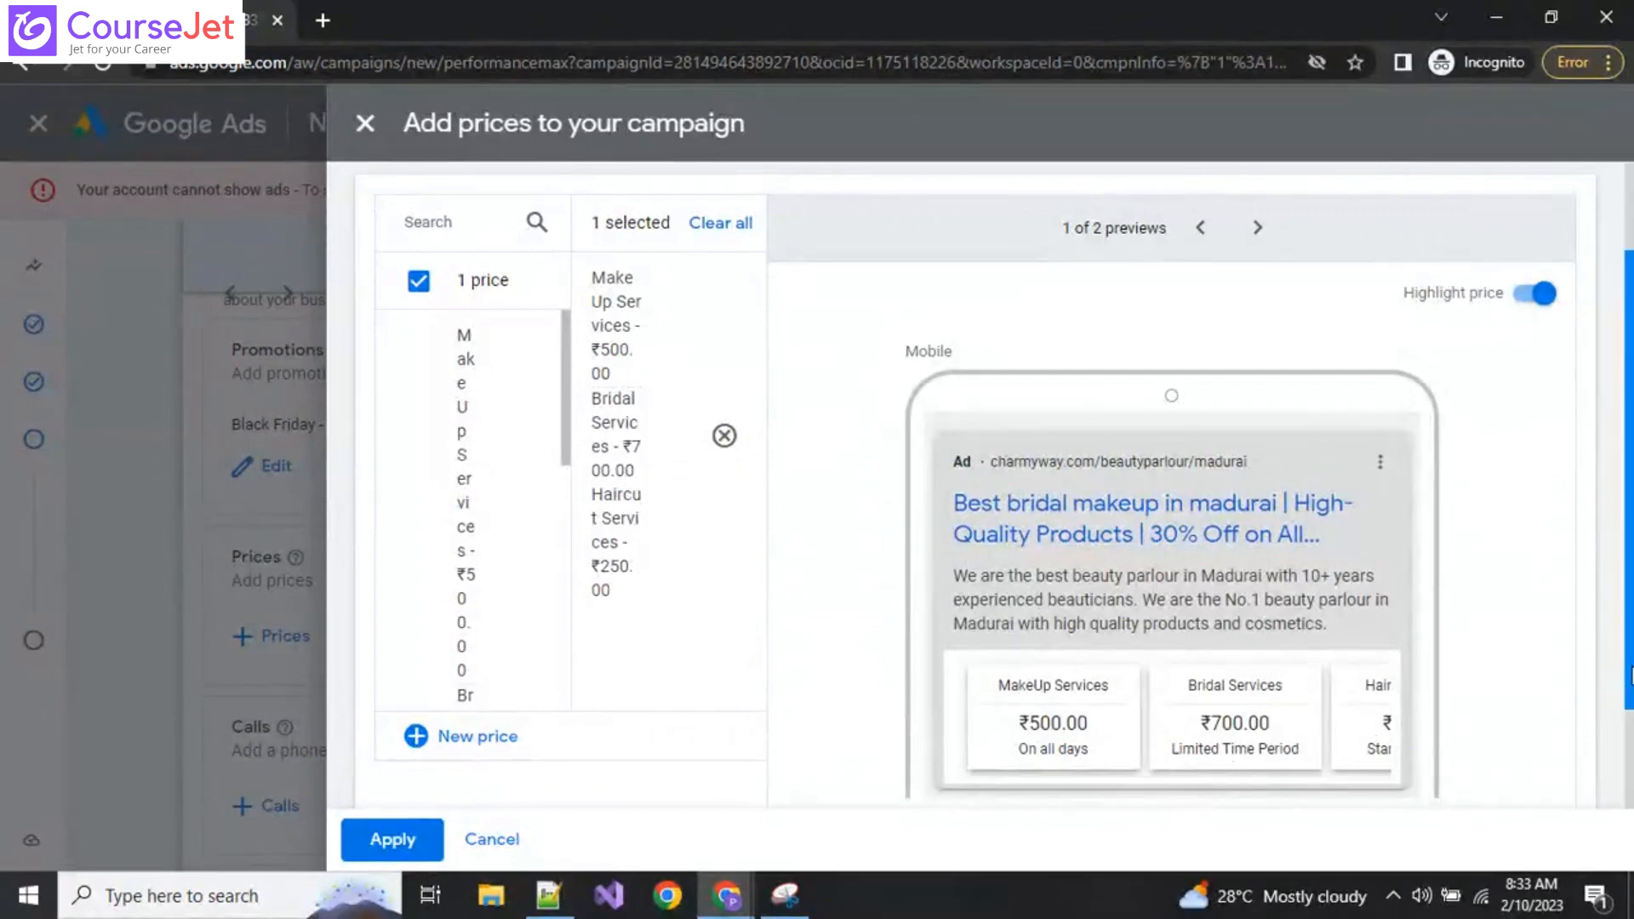
Step: Check the selected price asset and its ad preview, and apply the prices to the campaign
scroll(1630, 677, "down", 2)
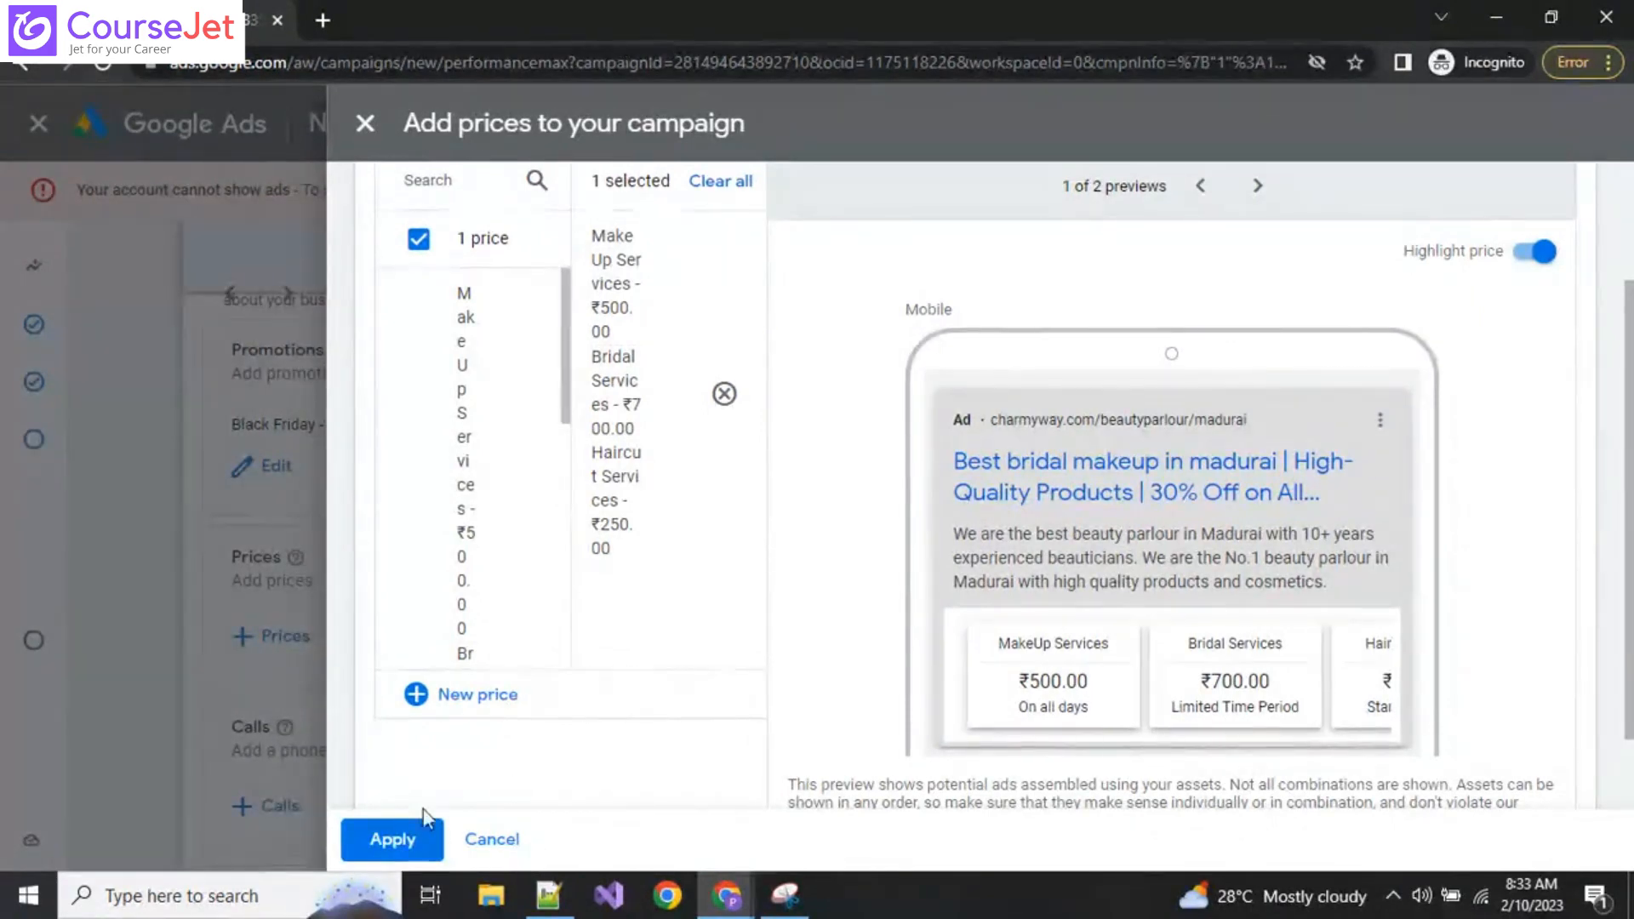
scroll(460, 664, "up", 3)
mouse_move(668, 582)
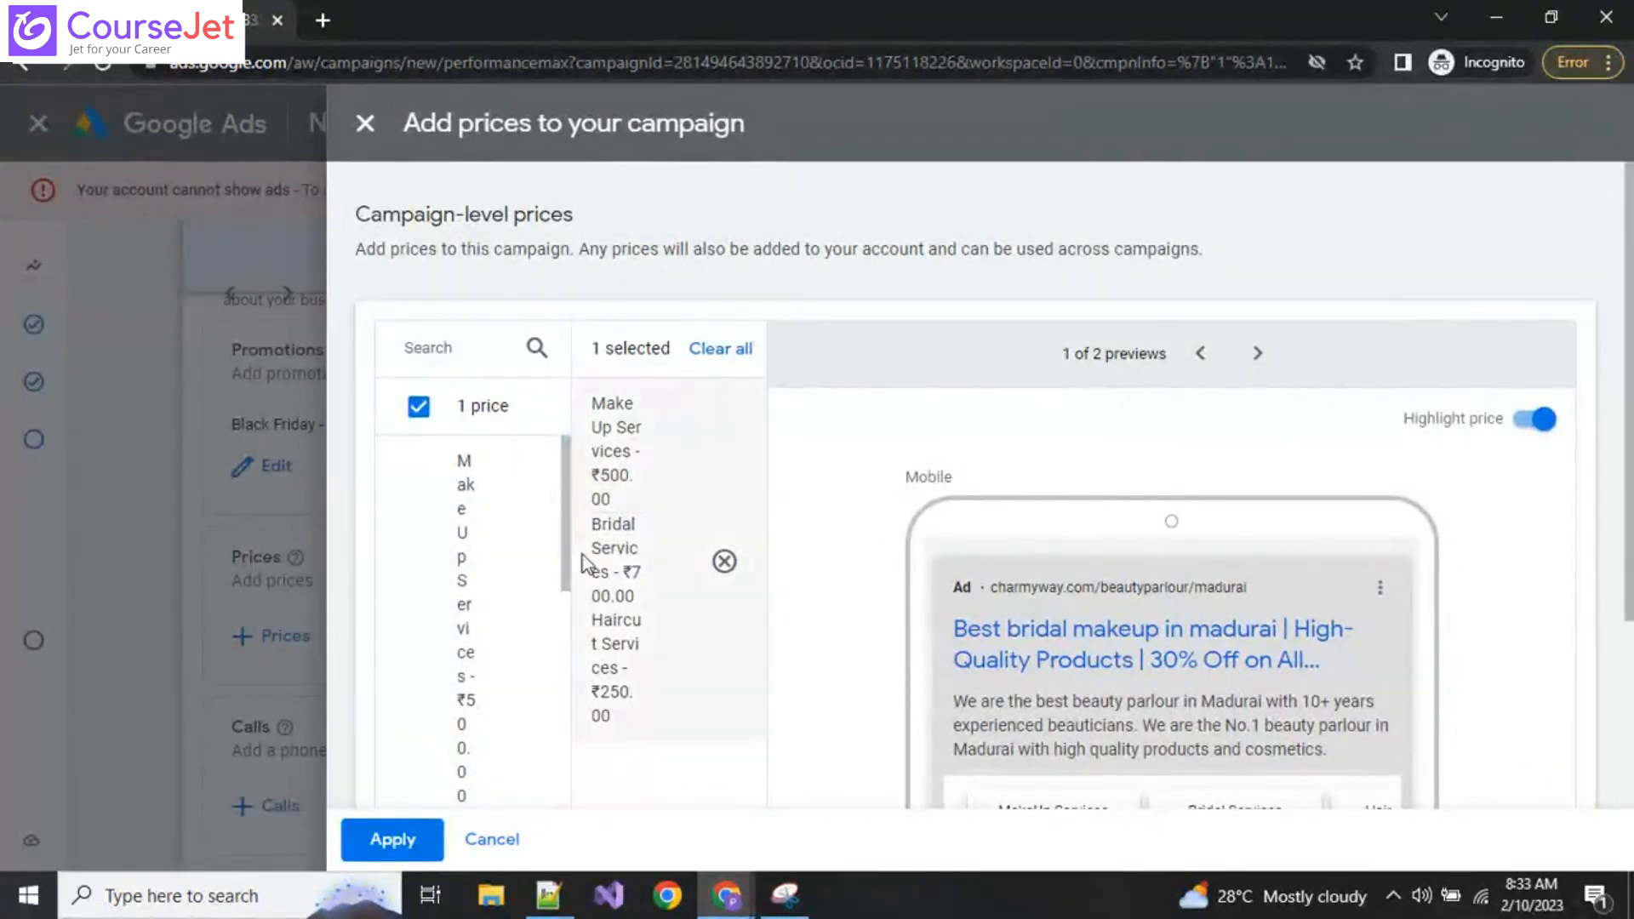
left_click_drag(563, 567, 549, 655)
scroll(511, 622, "down", 3)
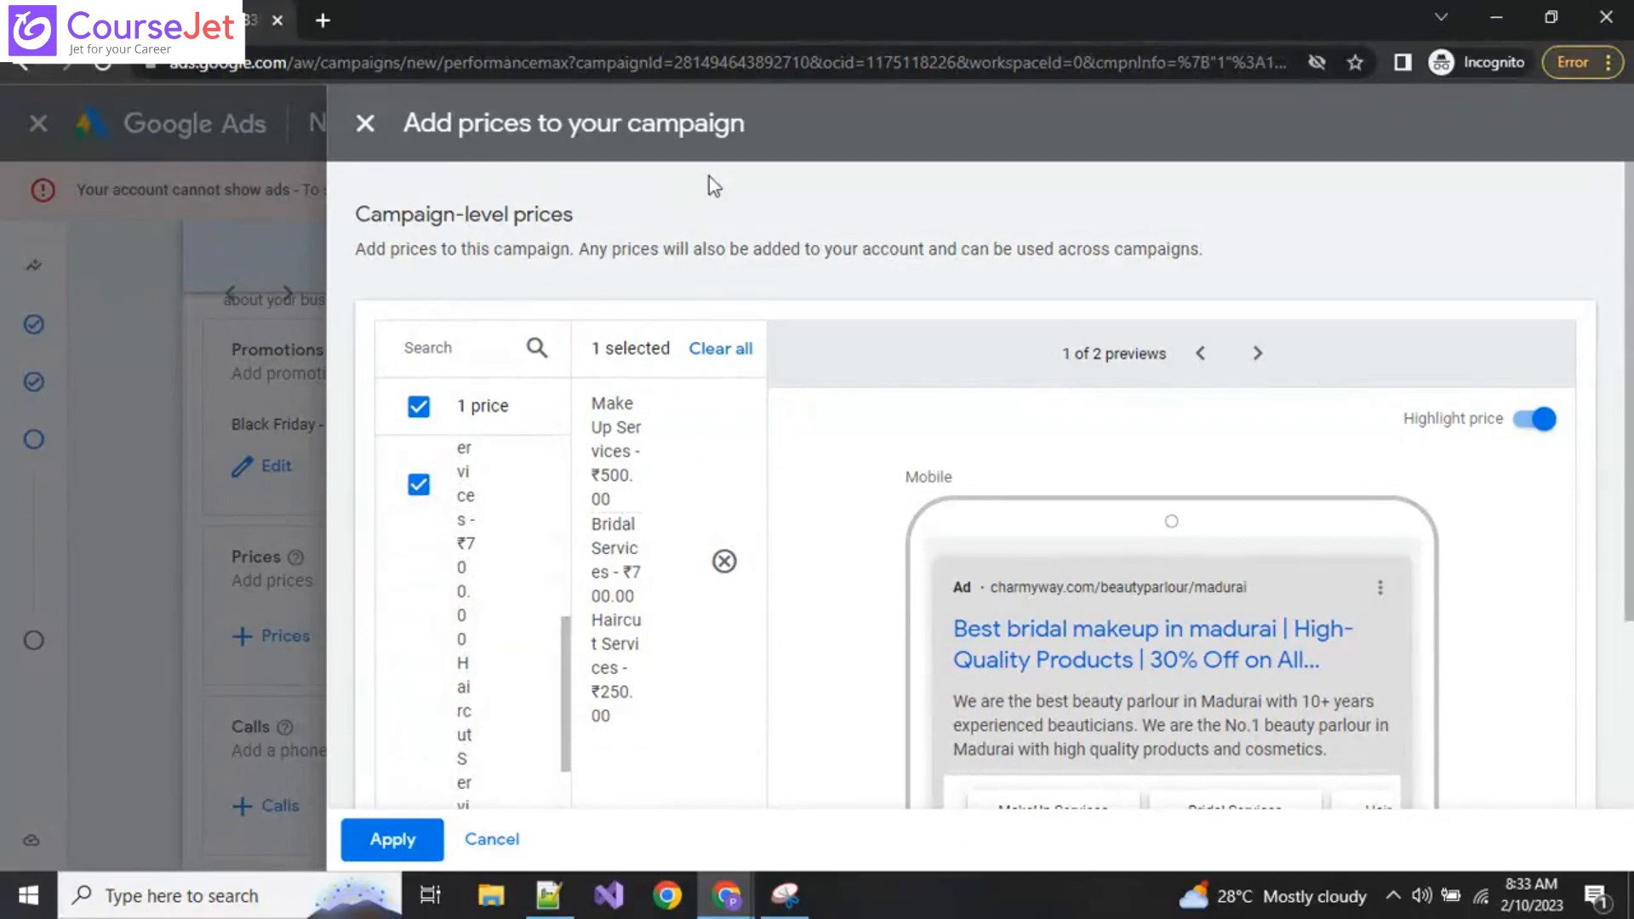
scroll(463, 617, "up", 5)
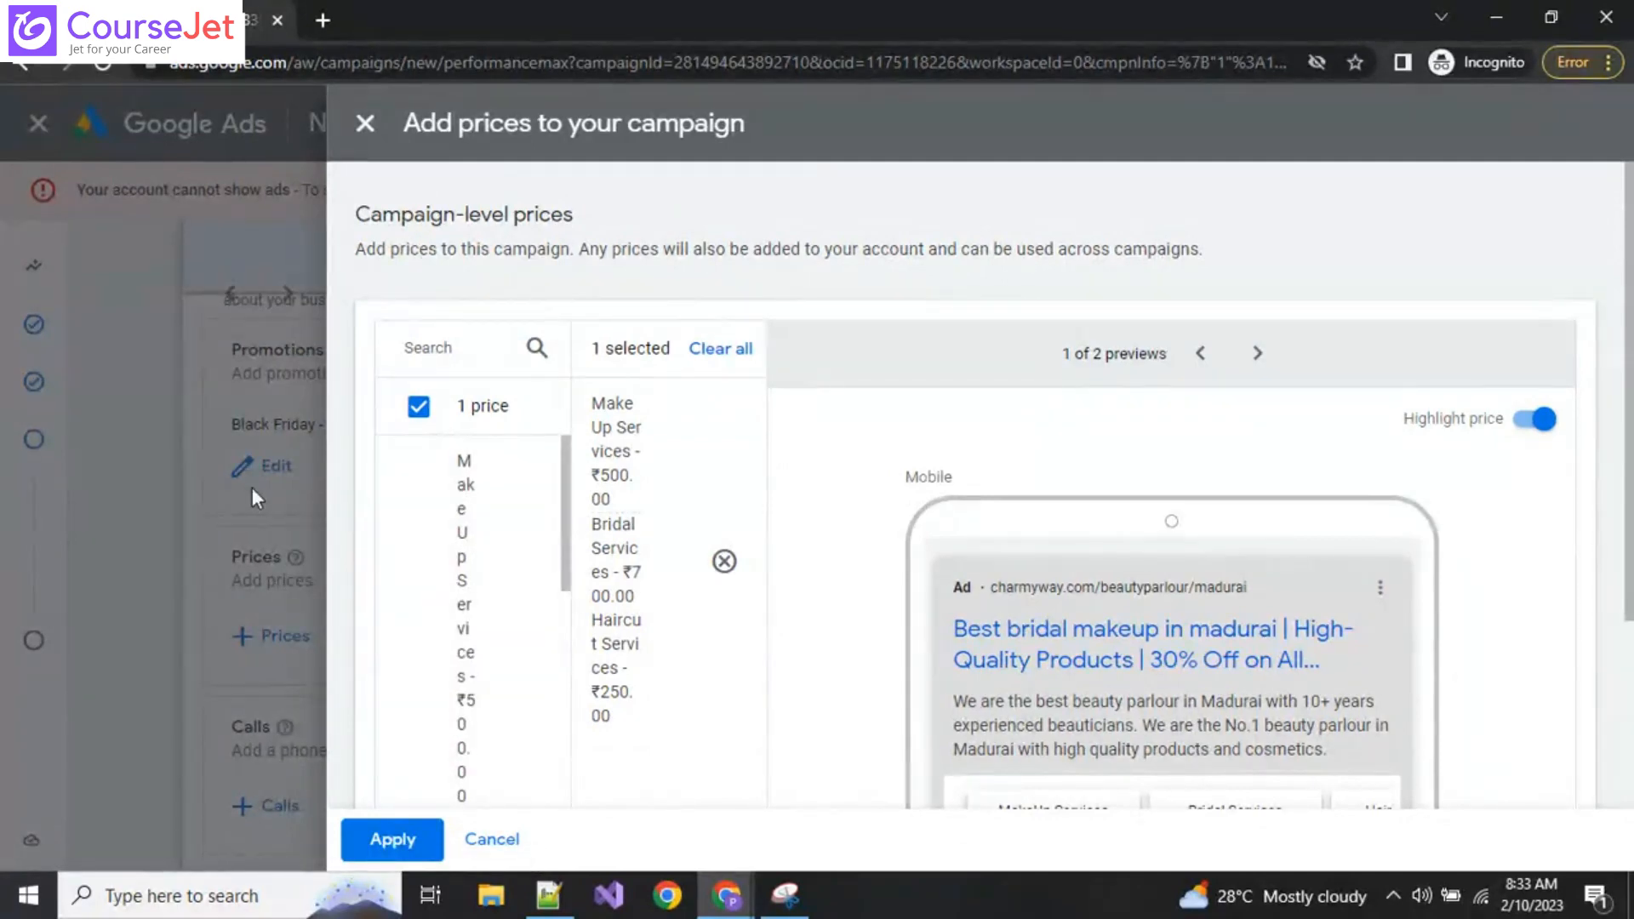
left_click(394, 840)
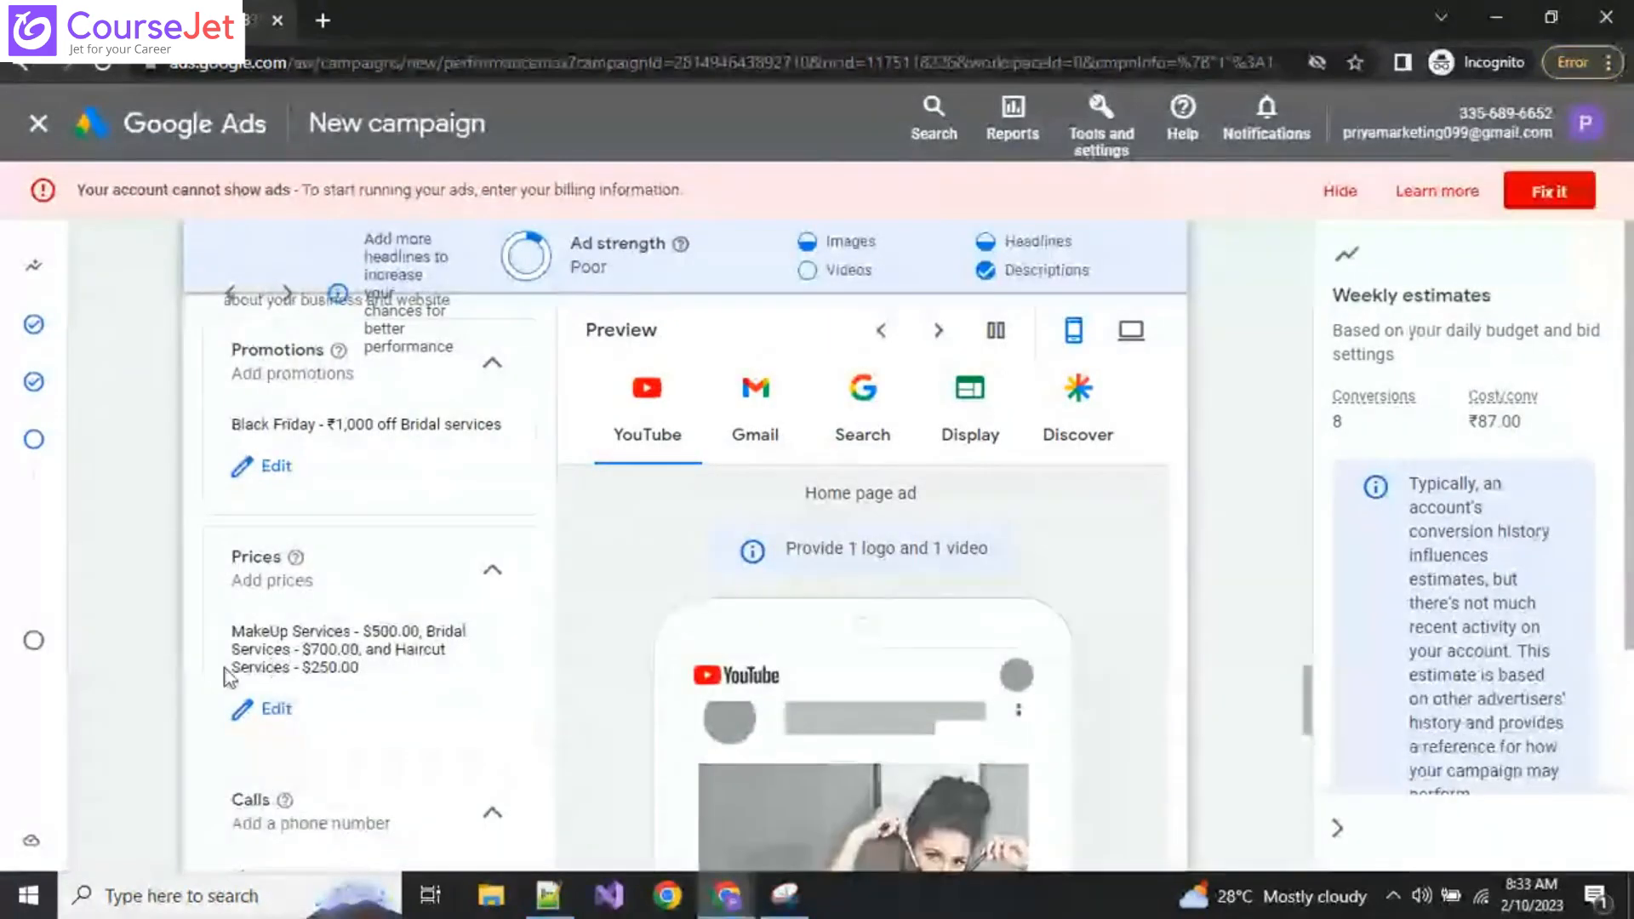
Step: Reduce the browser's page zoom to 75%
scroll(228, 676, "up", 8)
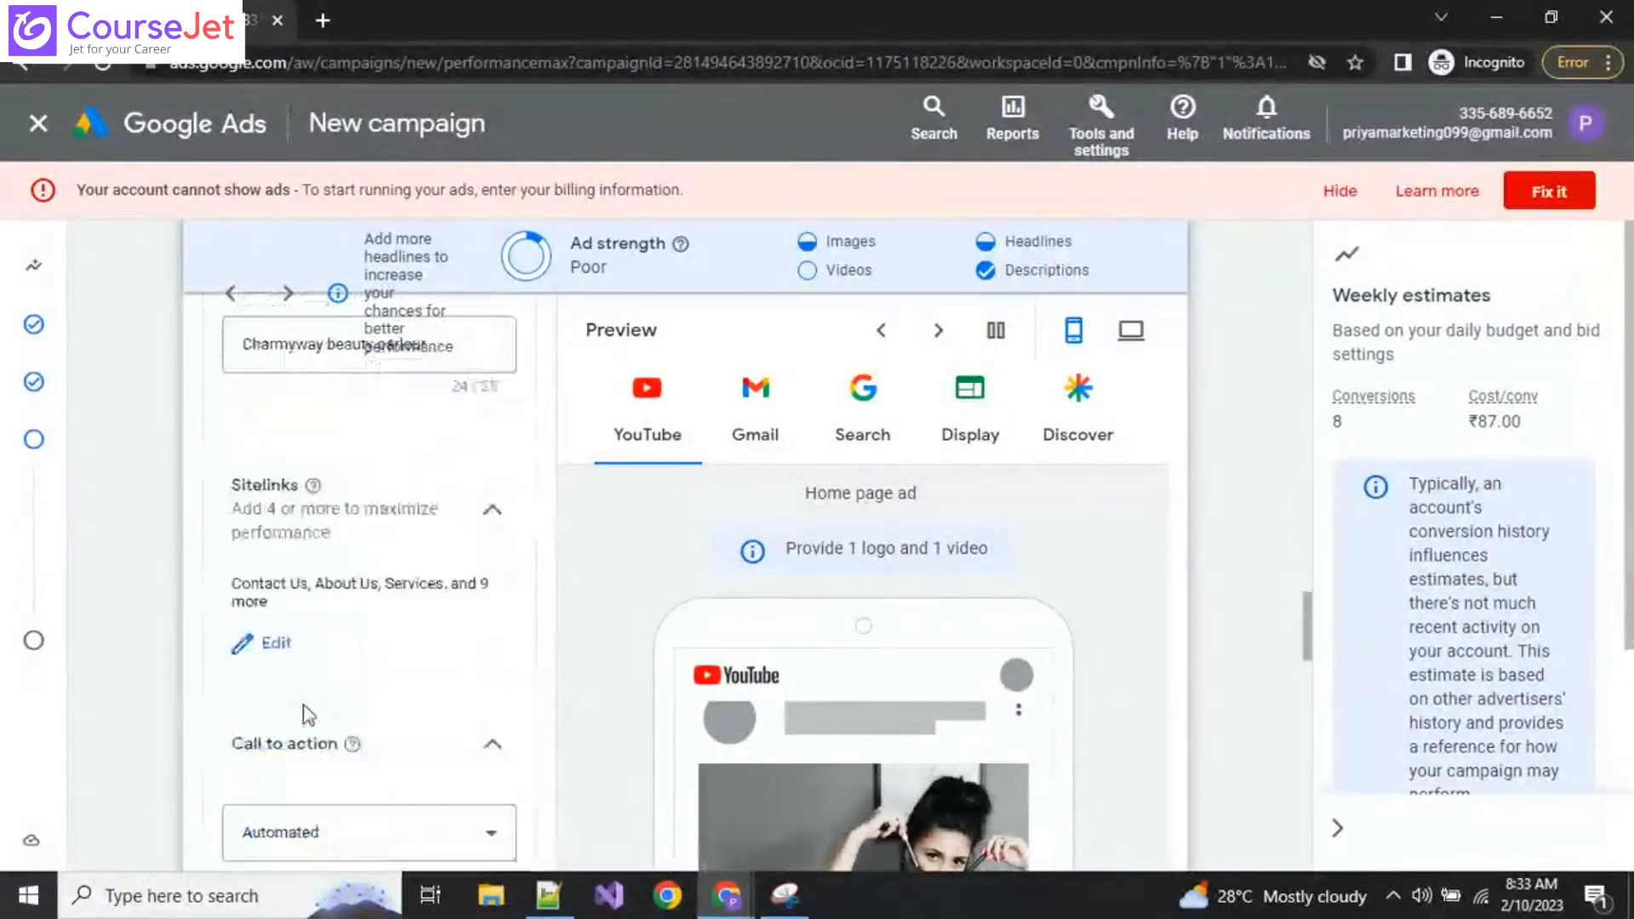
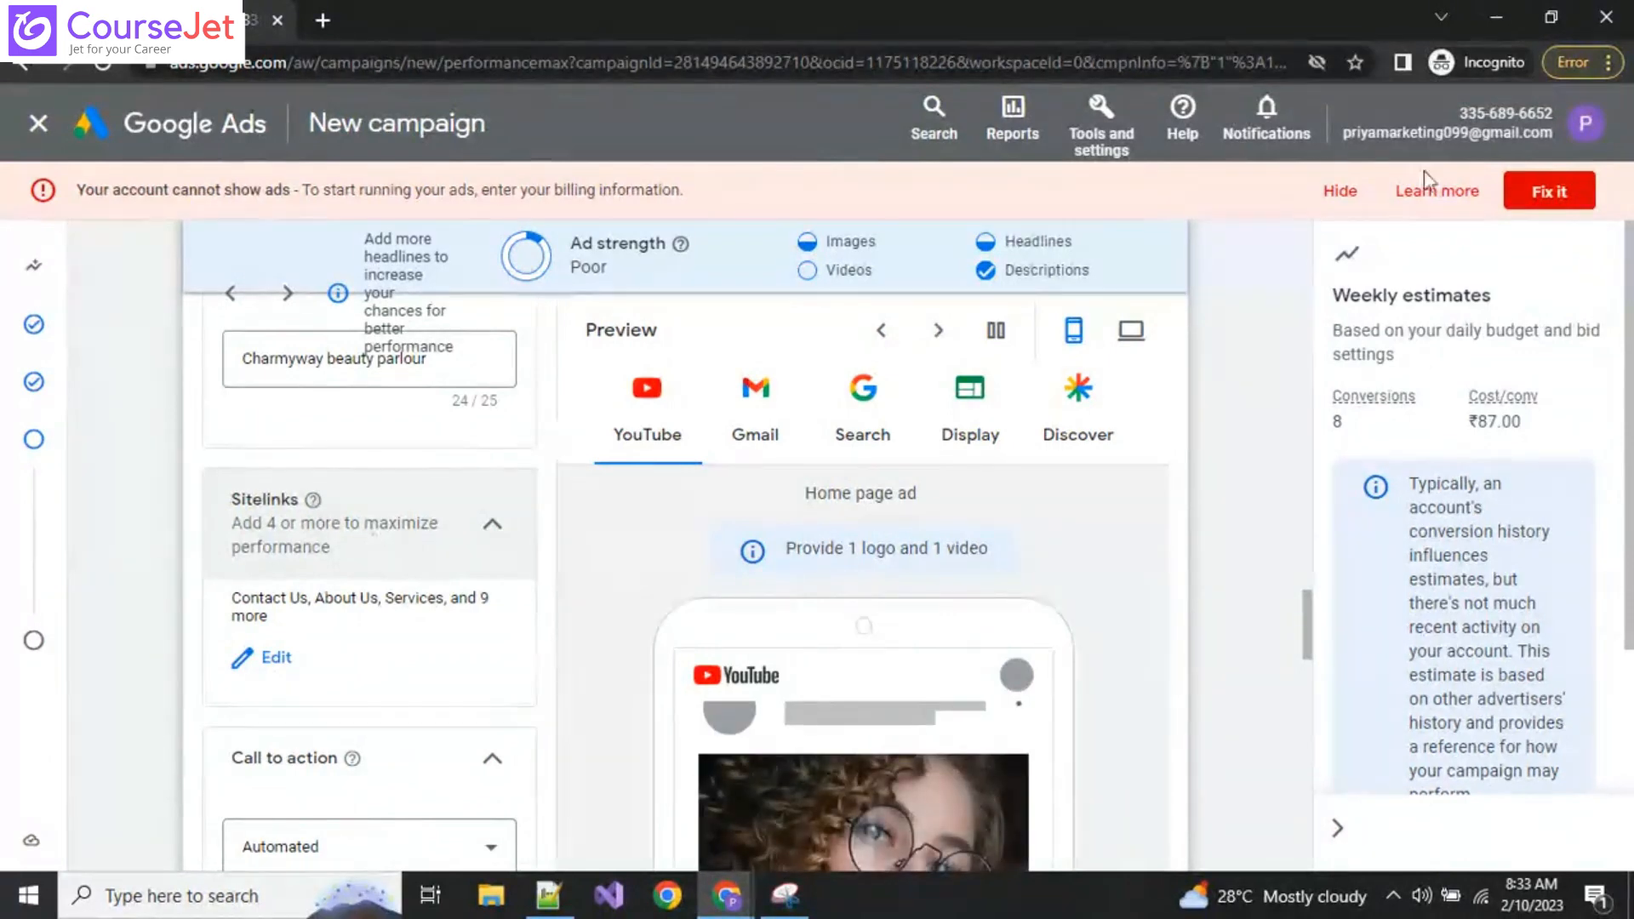
left_click(1607, 66)
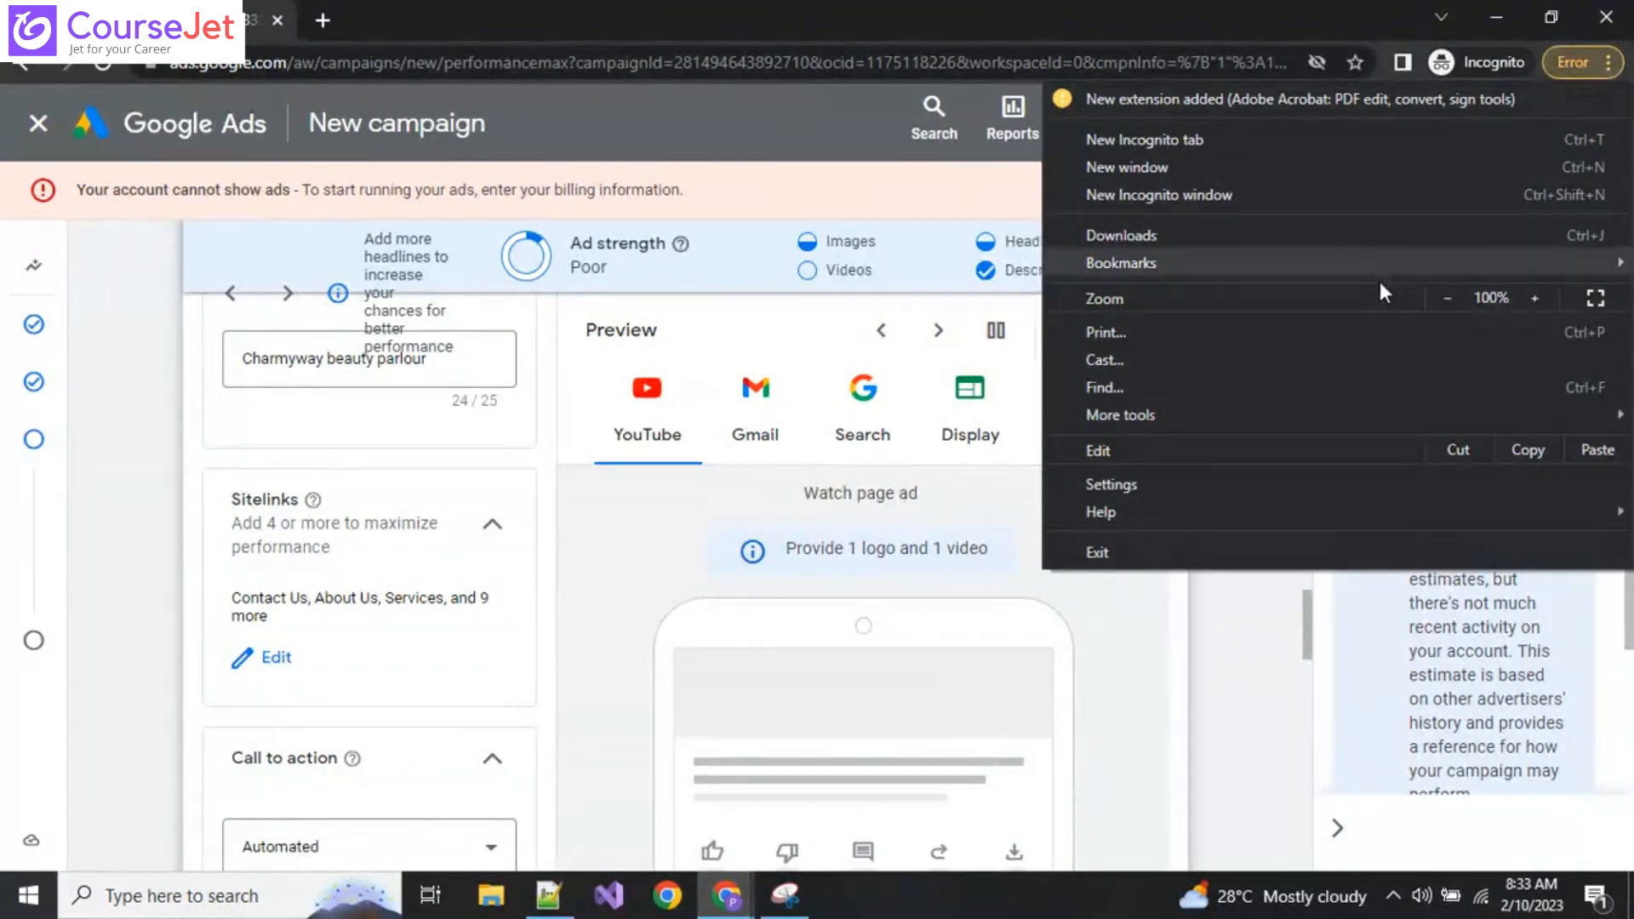
left_click(1452, 298)
left_click(1452, 296)
left_click(1527, 295)
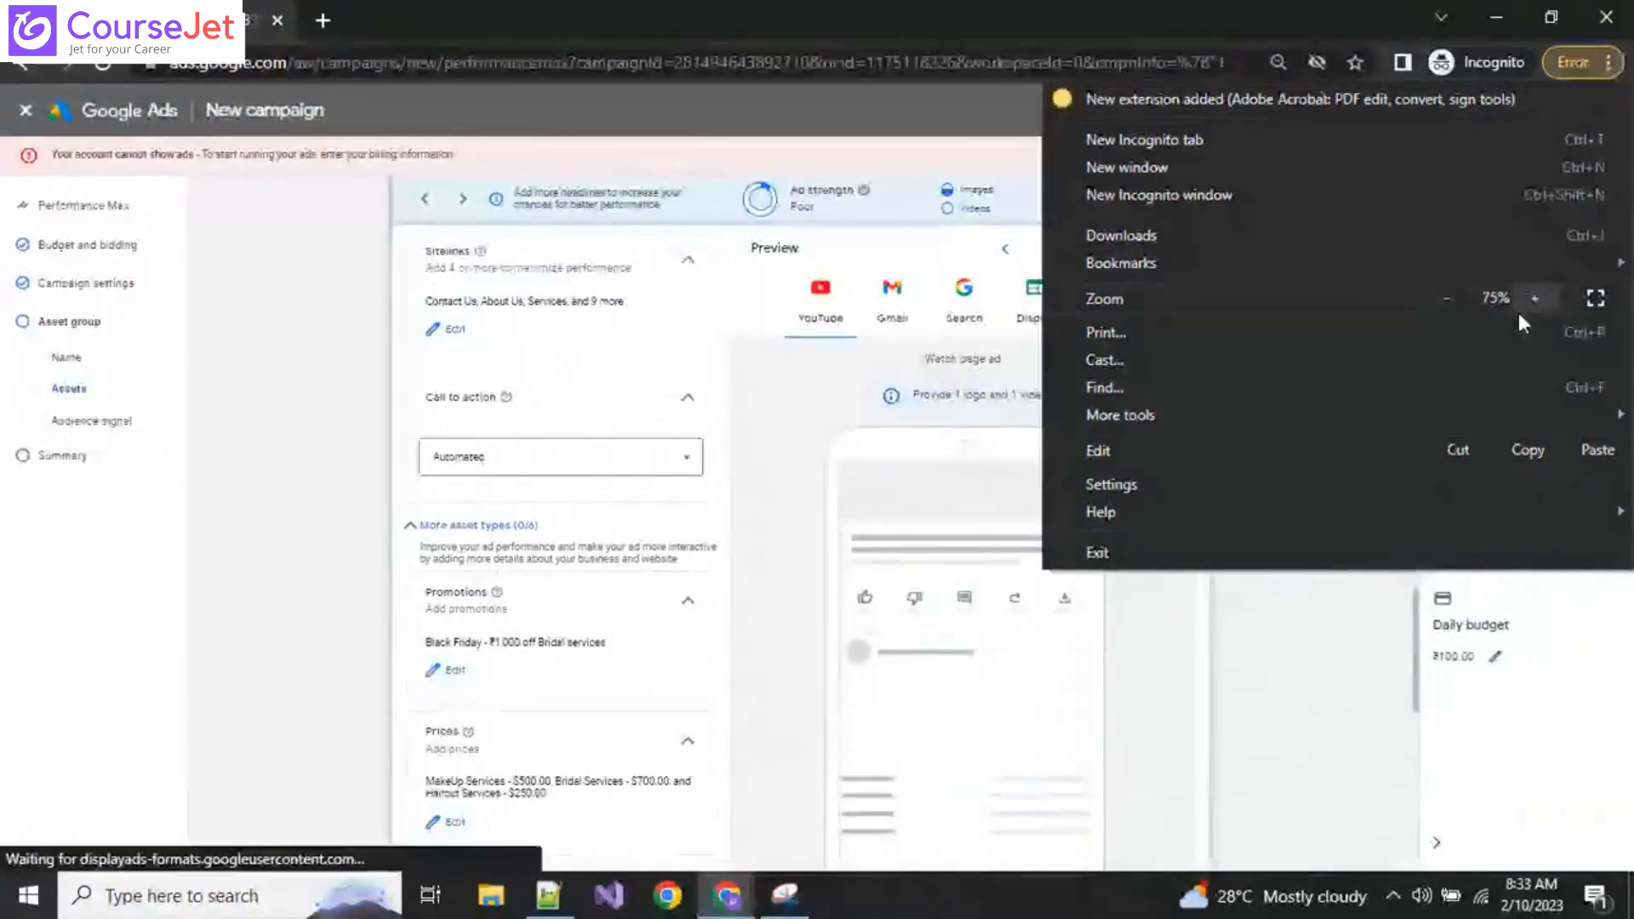
left_click(281, 558)
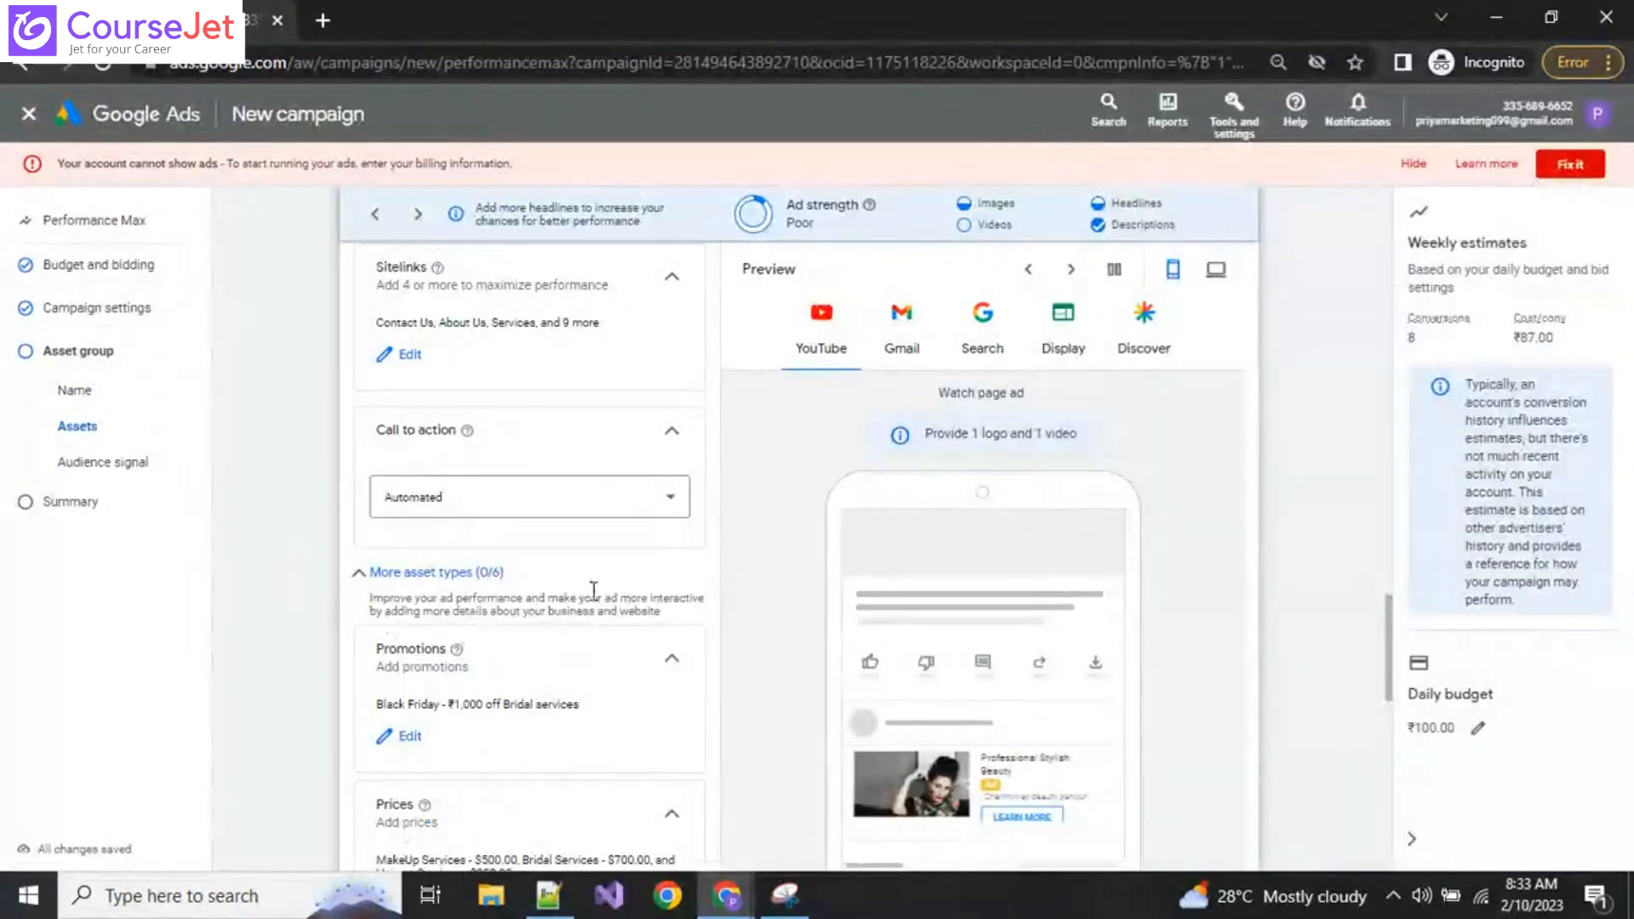
Step: Open the campaign's sitelinks for editing and look through the list of selected sitelinks
scroll(547, 573, "up", 2)
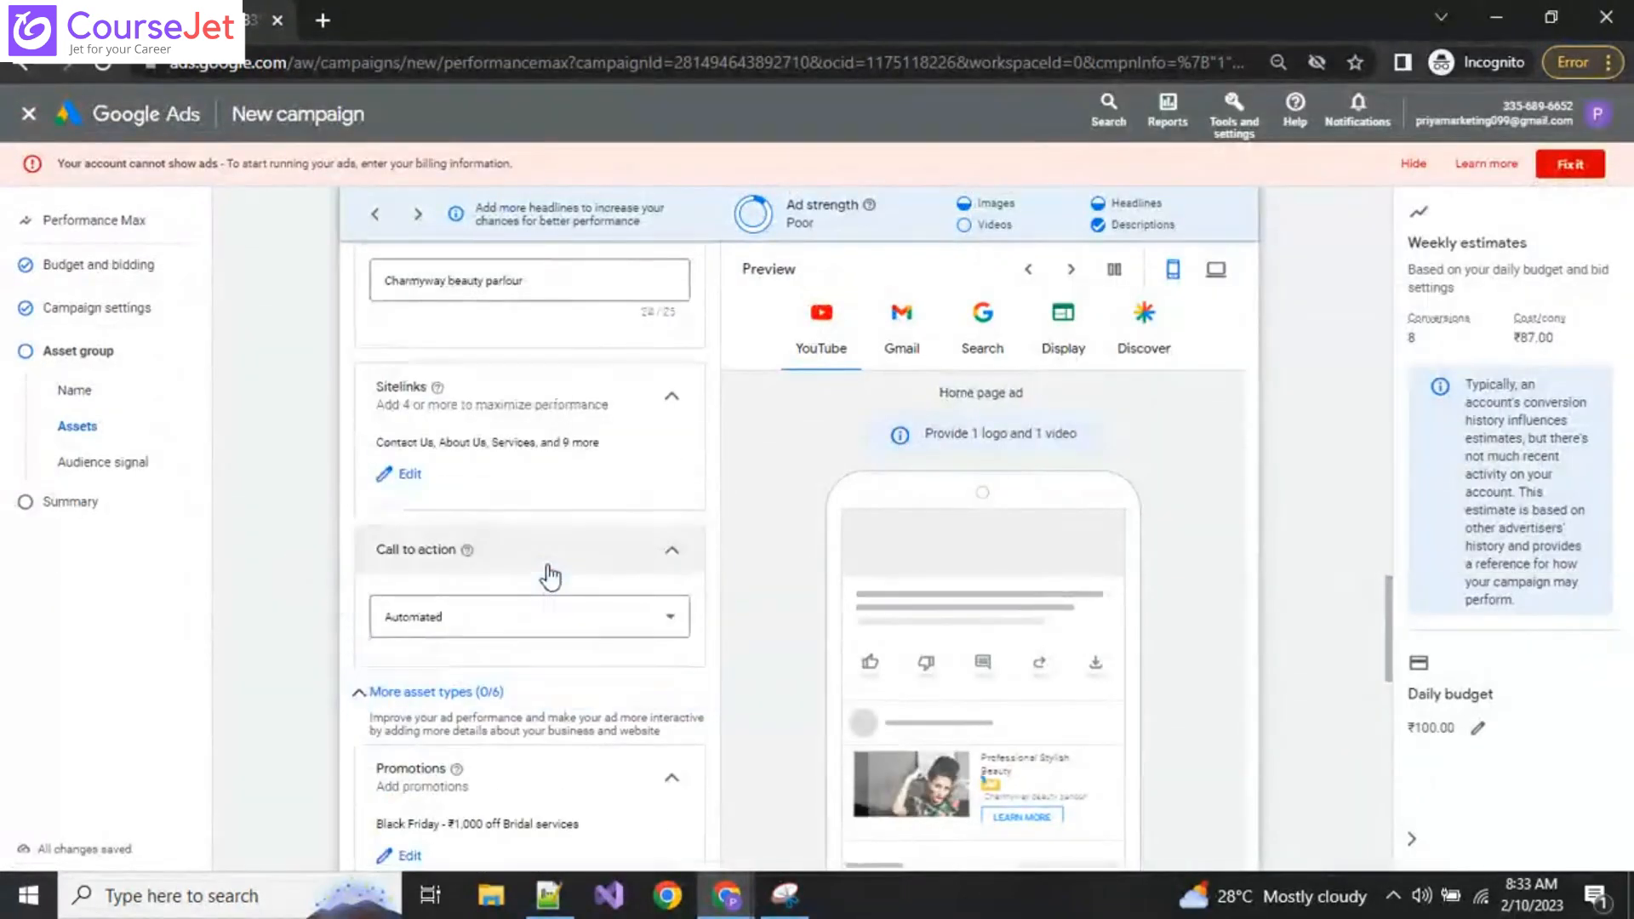
left_click(410, 478)
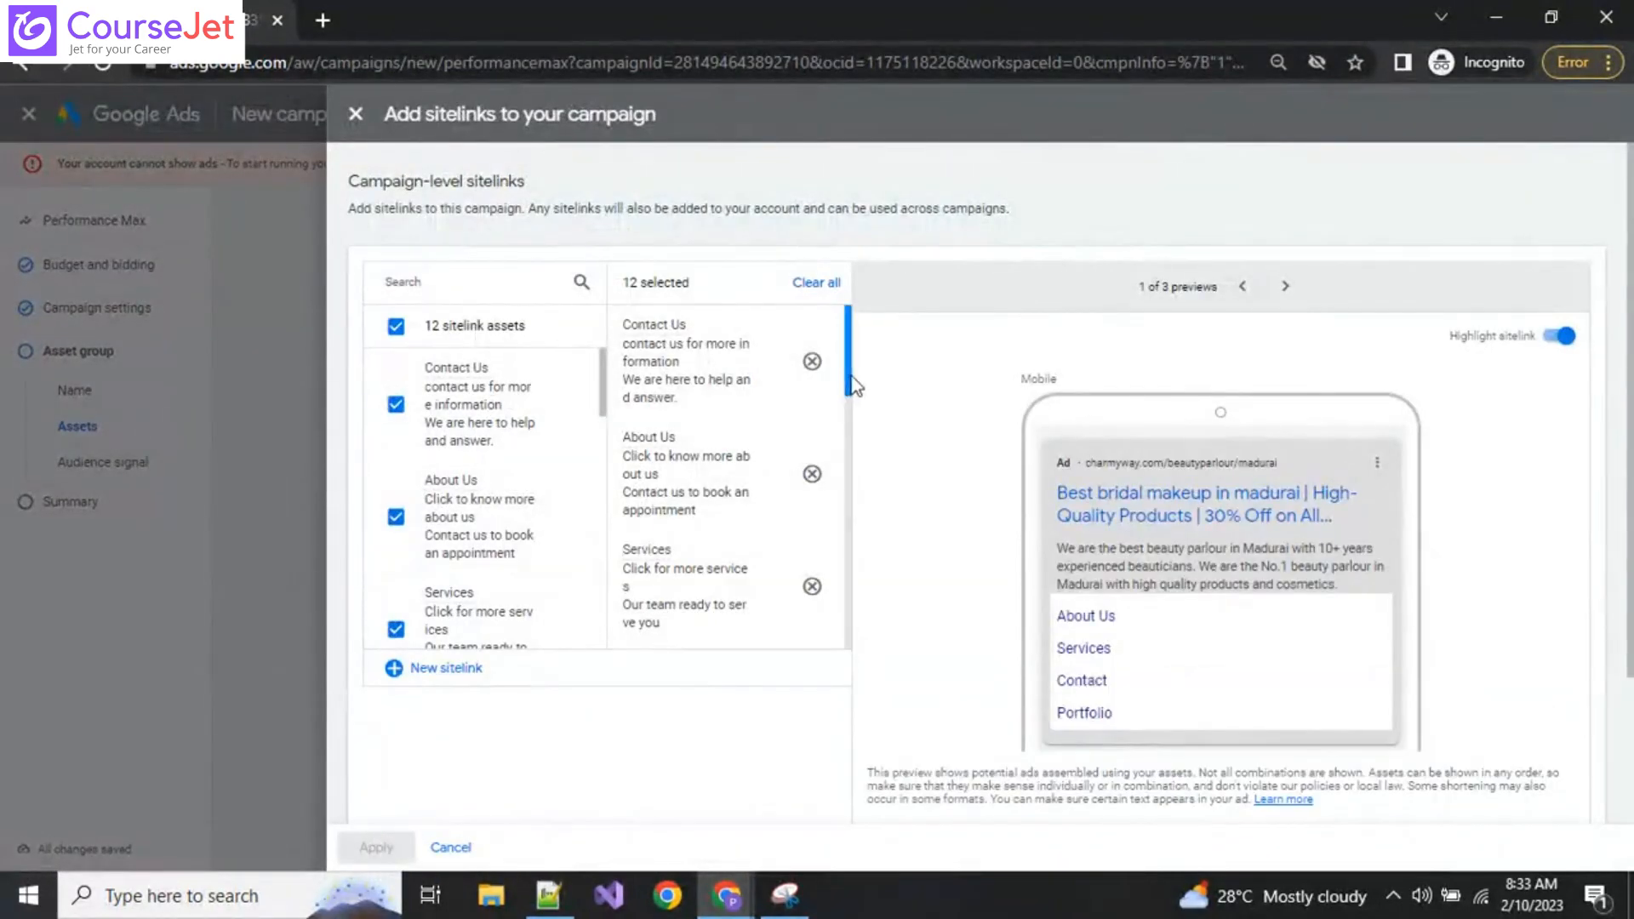
scroll(855, 385, "down", 5)
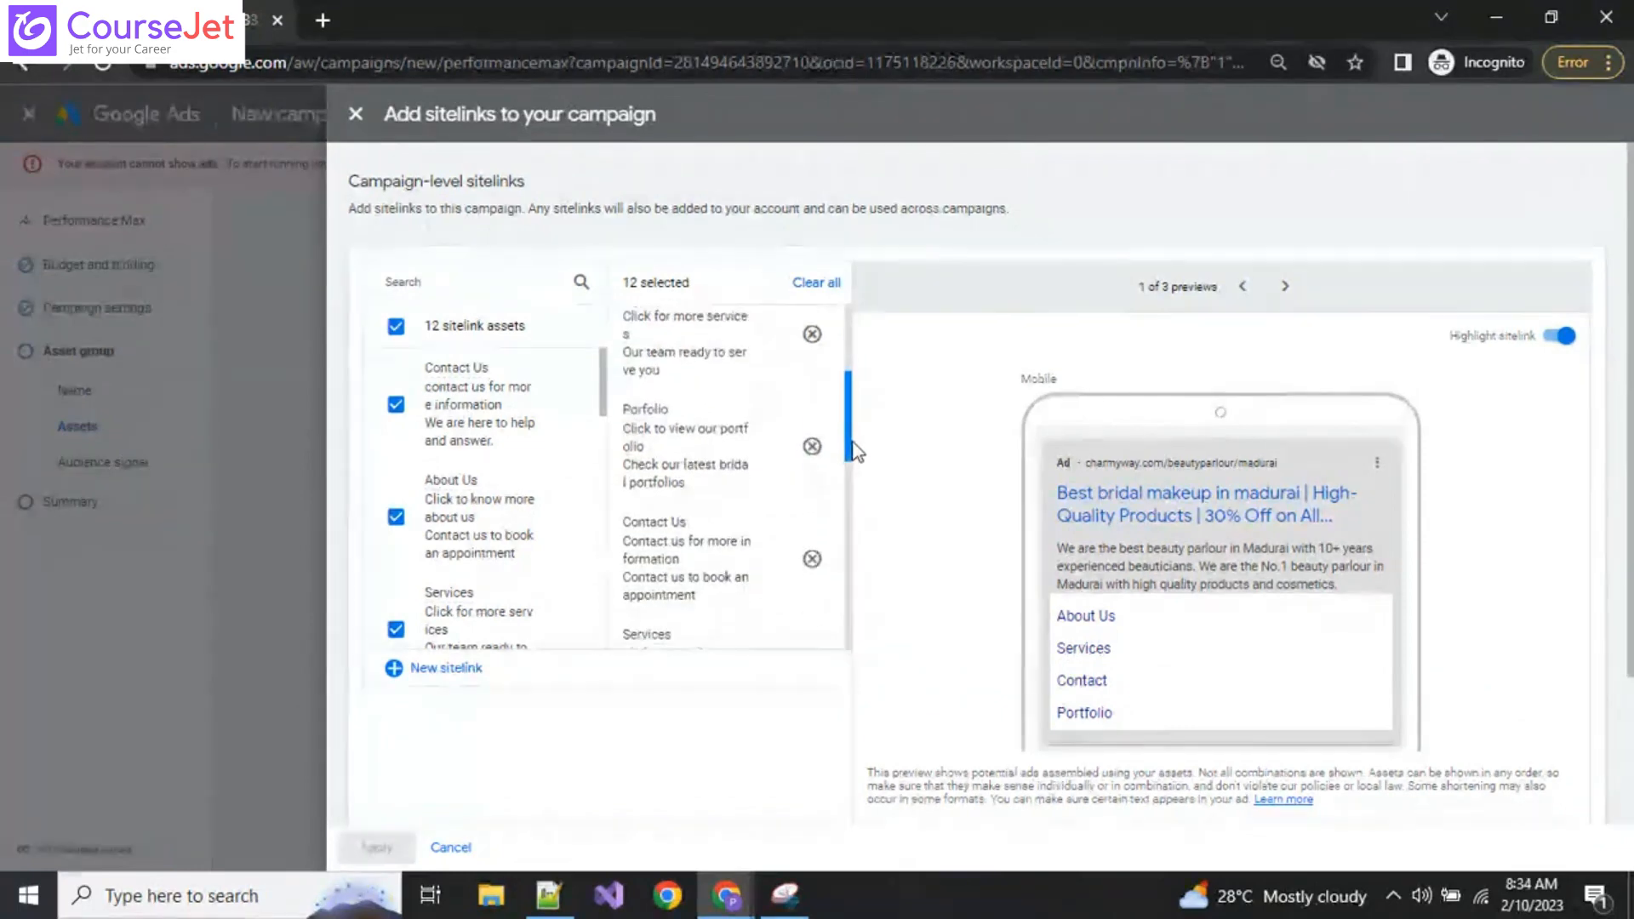
scroll(860, 378, "up", 5)
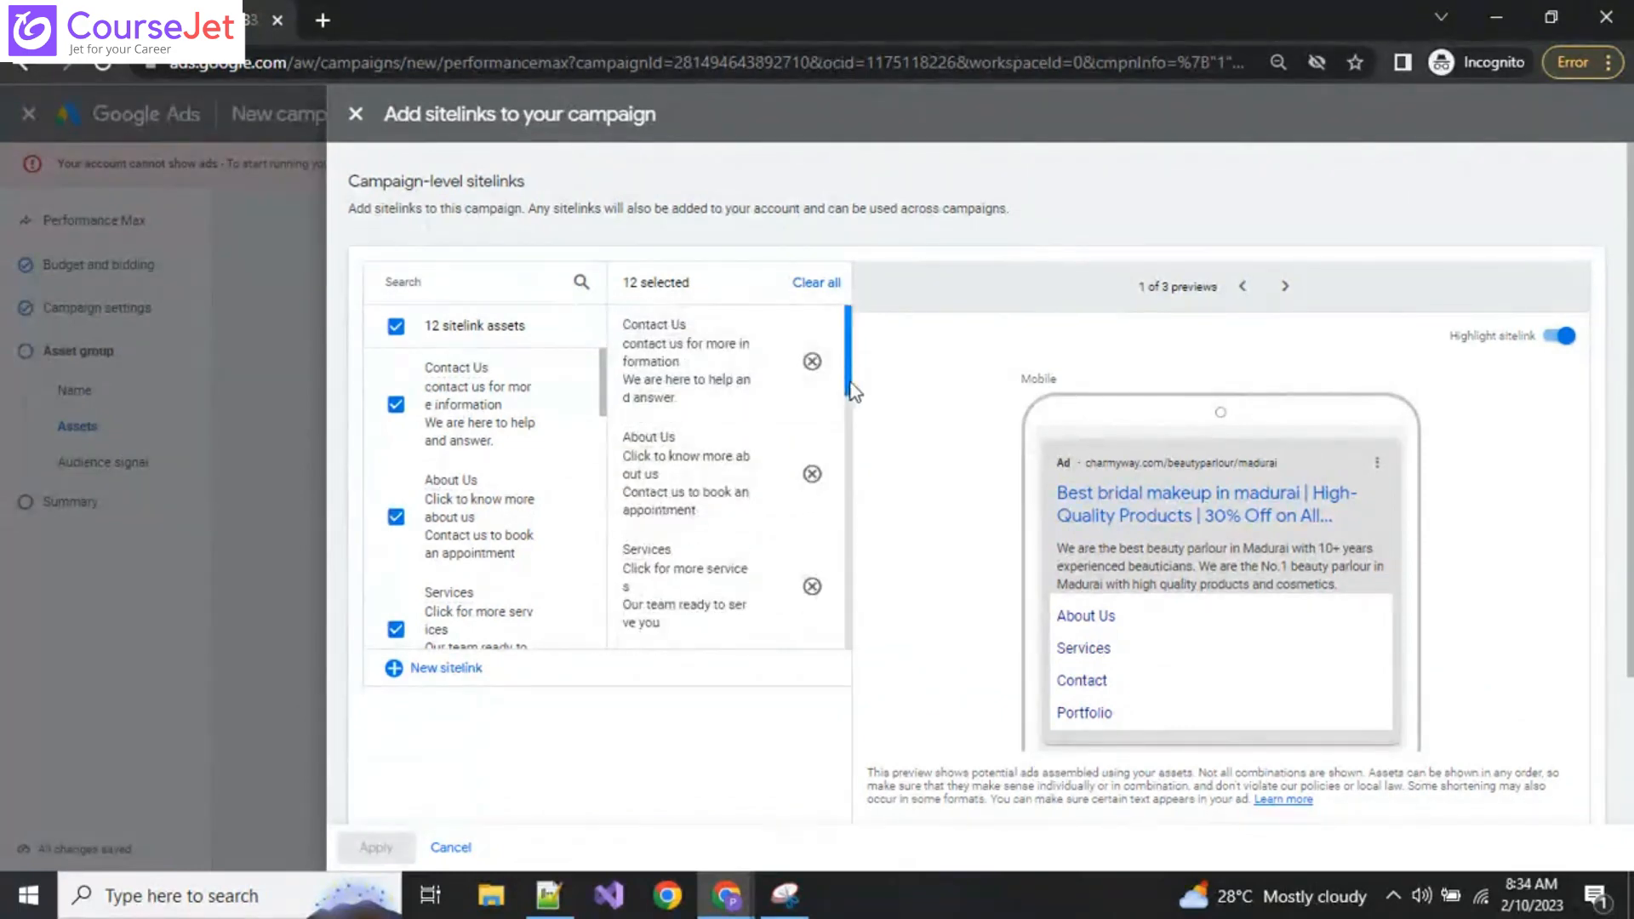
scroll(860, 409, "down", 2)
scroll(861, 408, "up", 1)
scroll(854, 438, "down", 3)
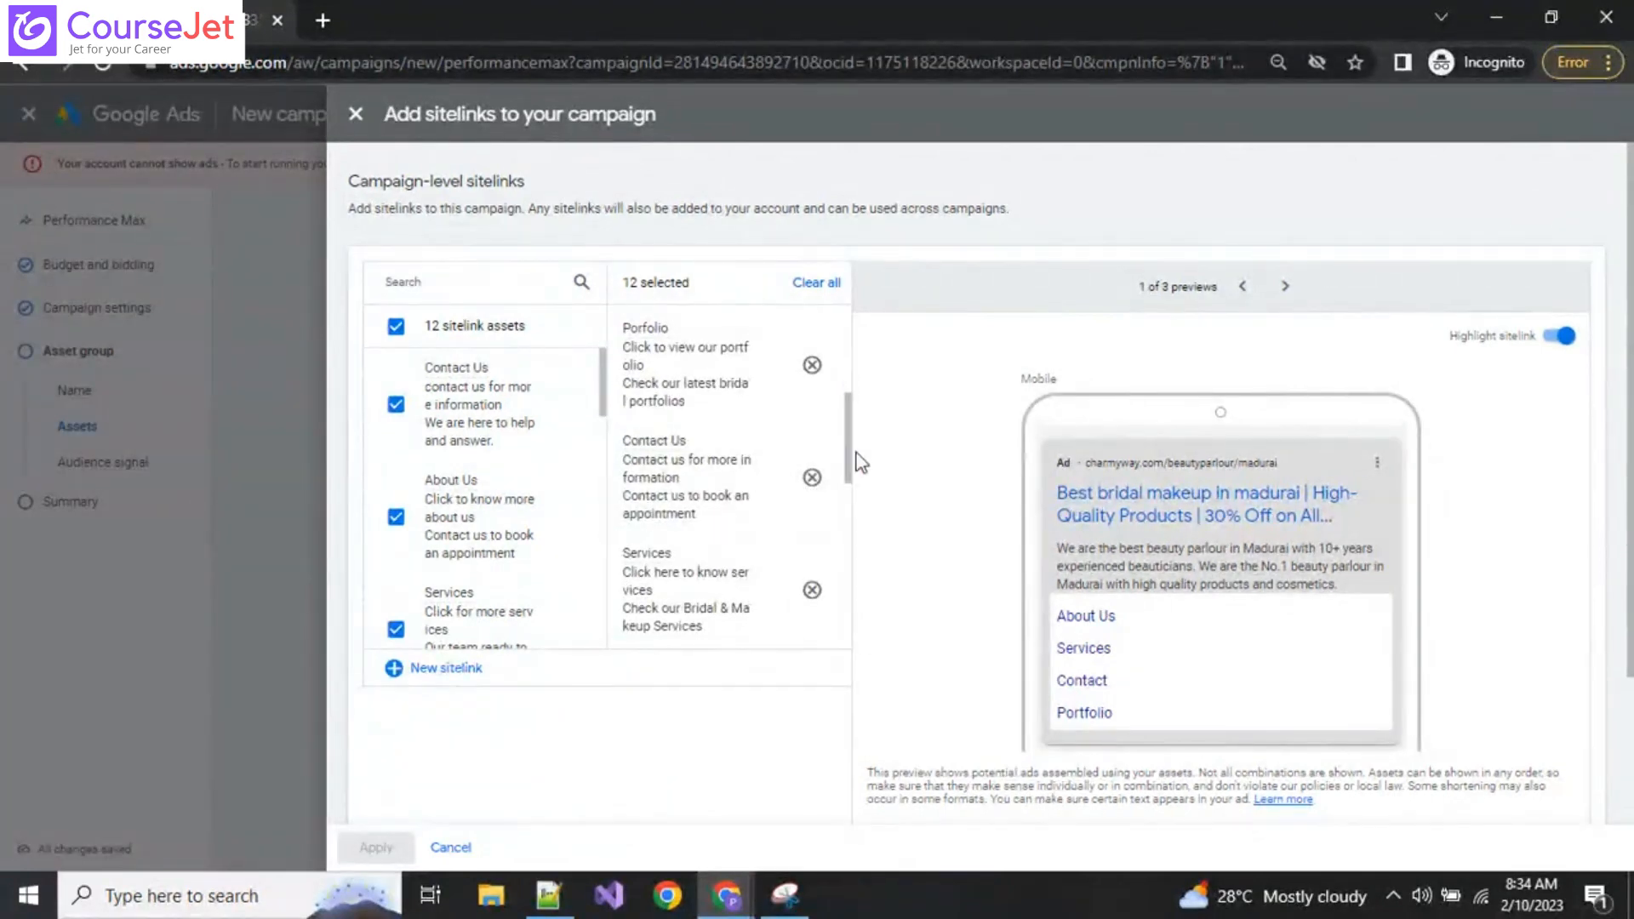
Step: Set the browser's page zoom to 90%
left_click(1597, 63)
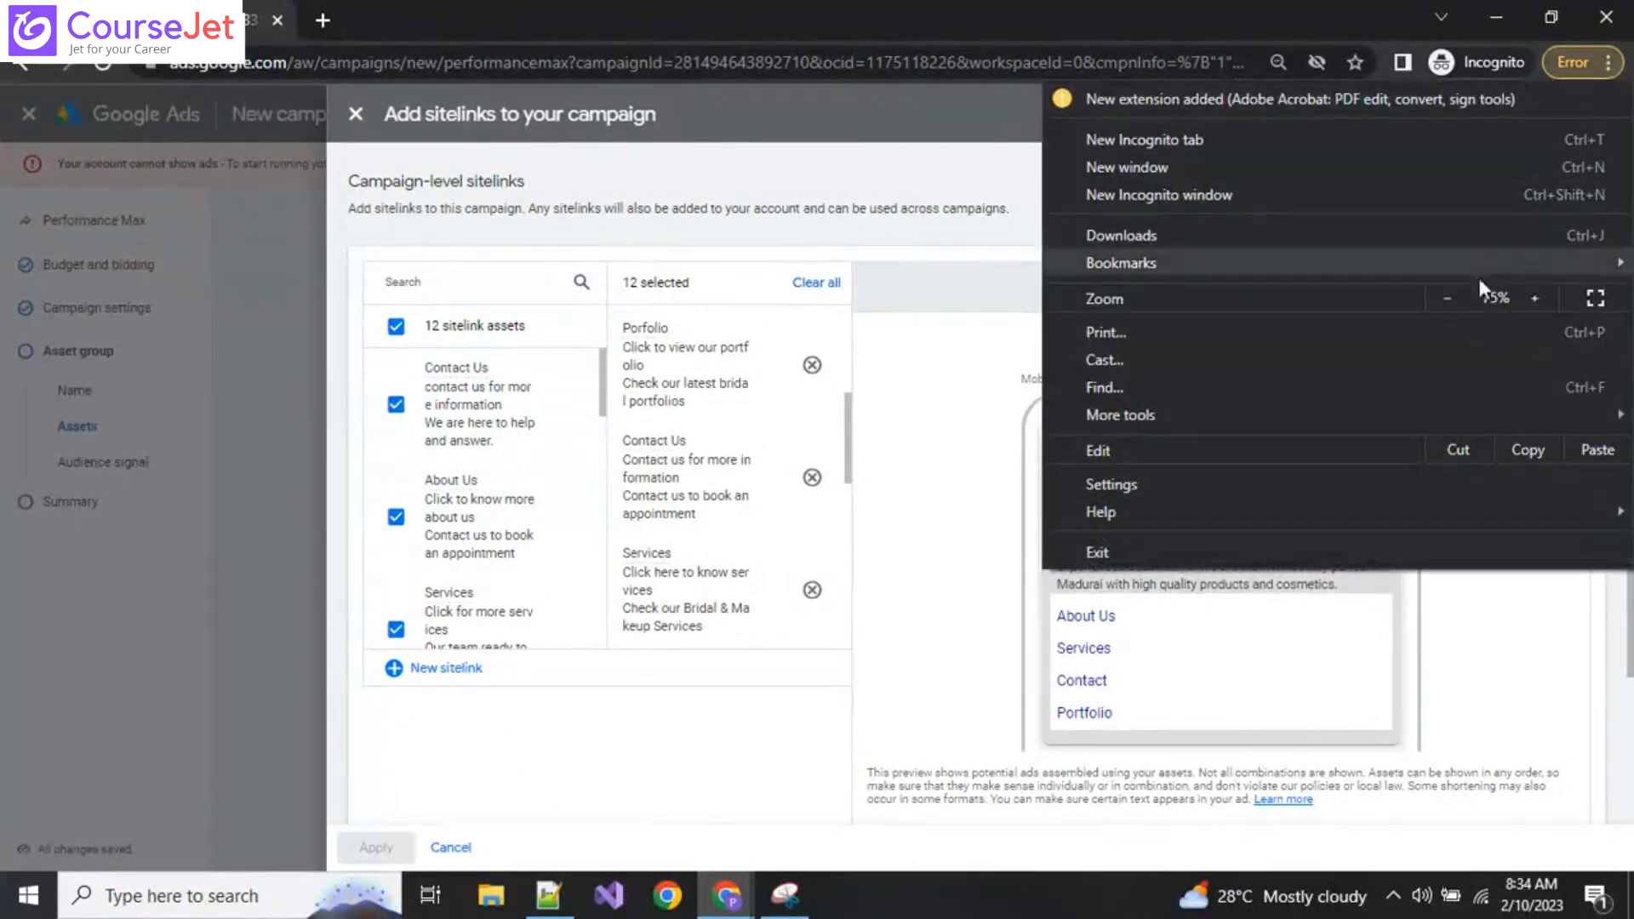
left_click(1536, 299)
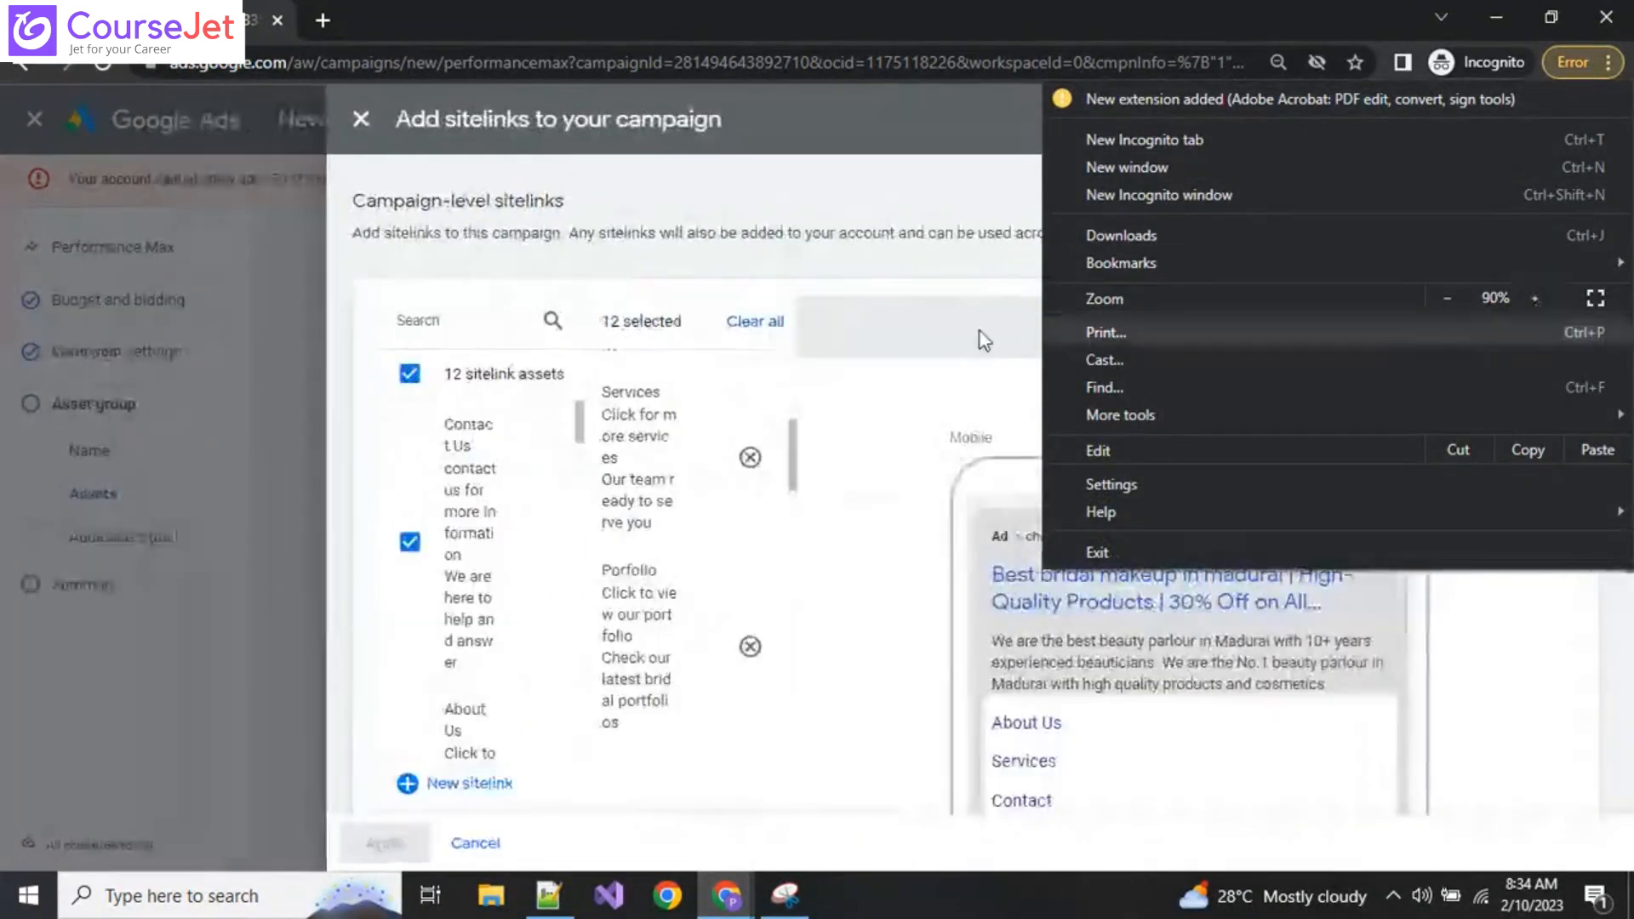
left_click(277, 596)
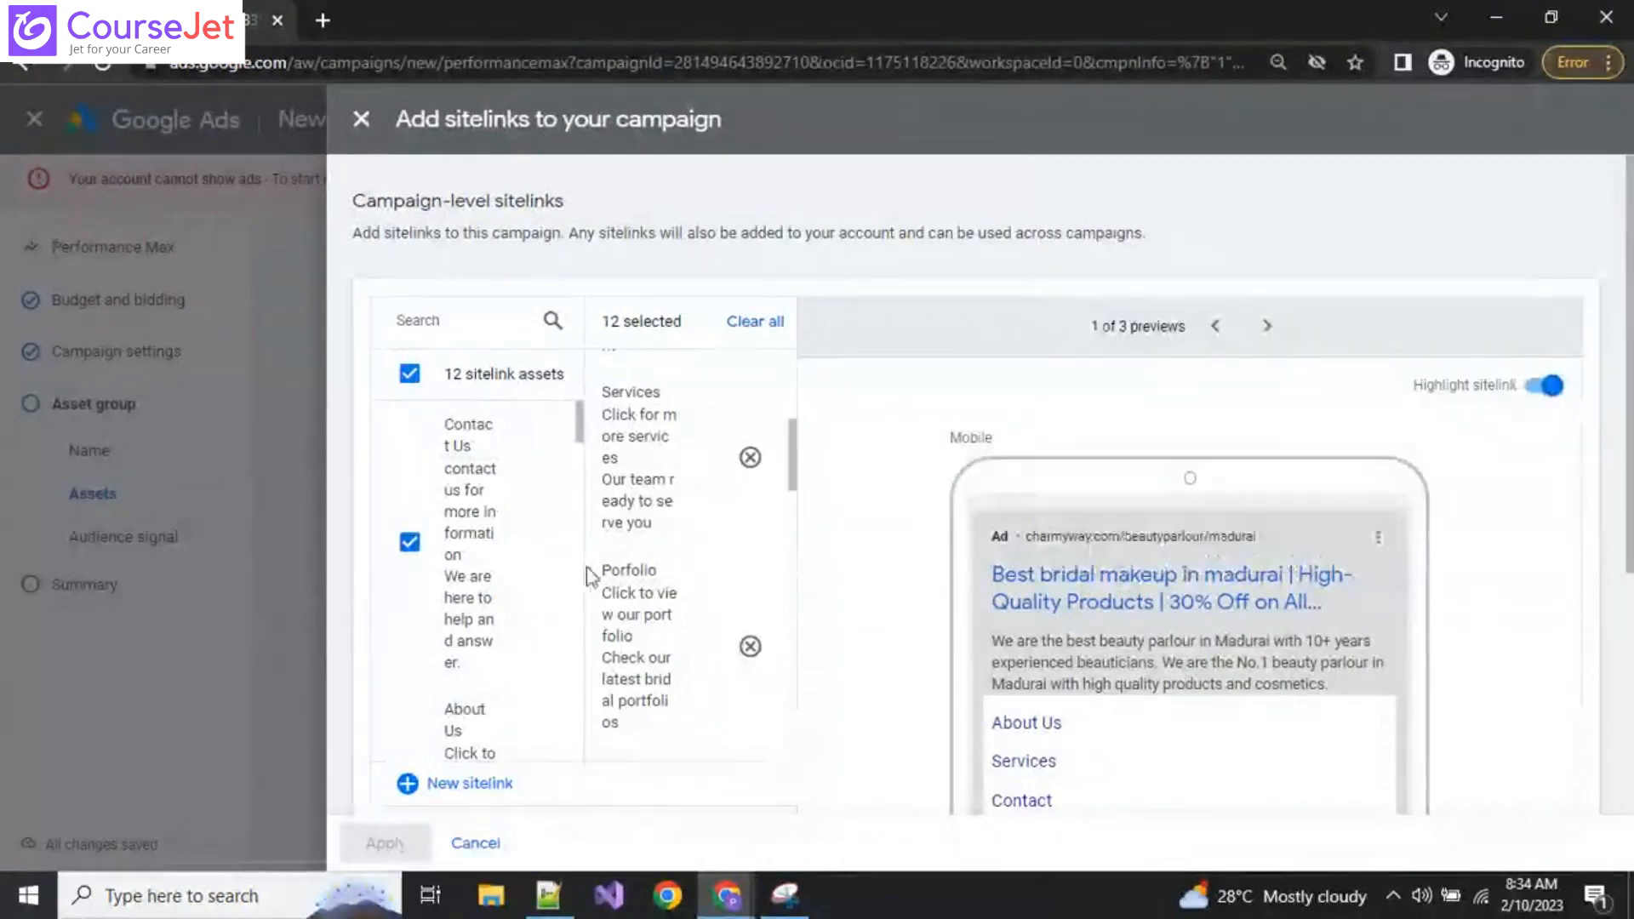
Step: Close the sitelinks without changes and look through the remaining asset types down to the audience signal section
left_click(362, 119)
scroll(405, 755, "down", 7)
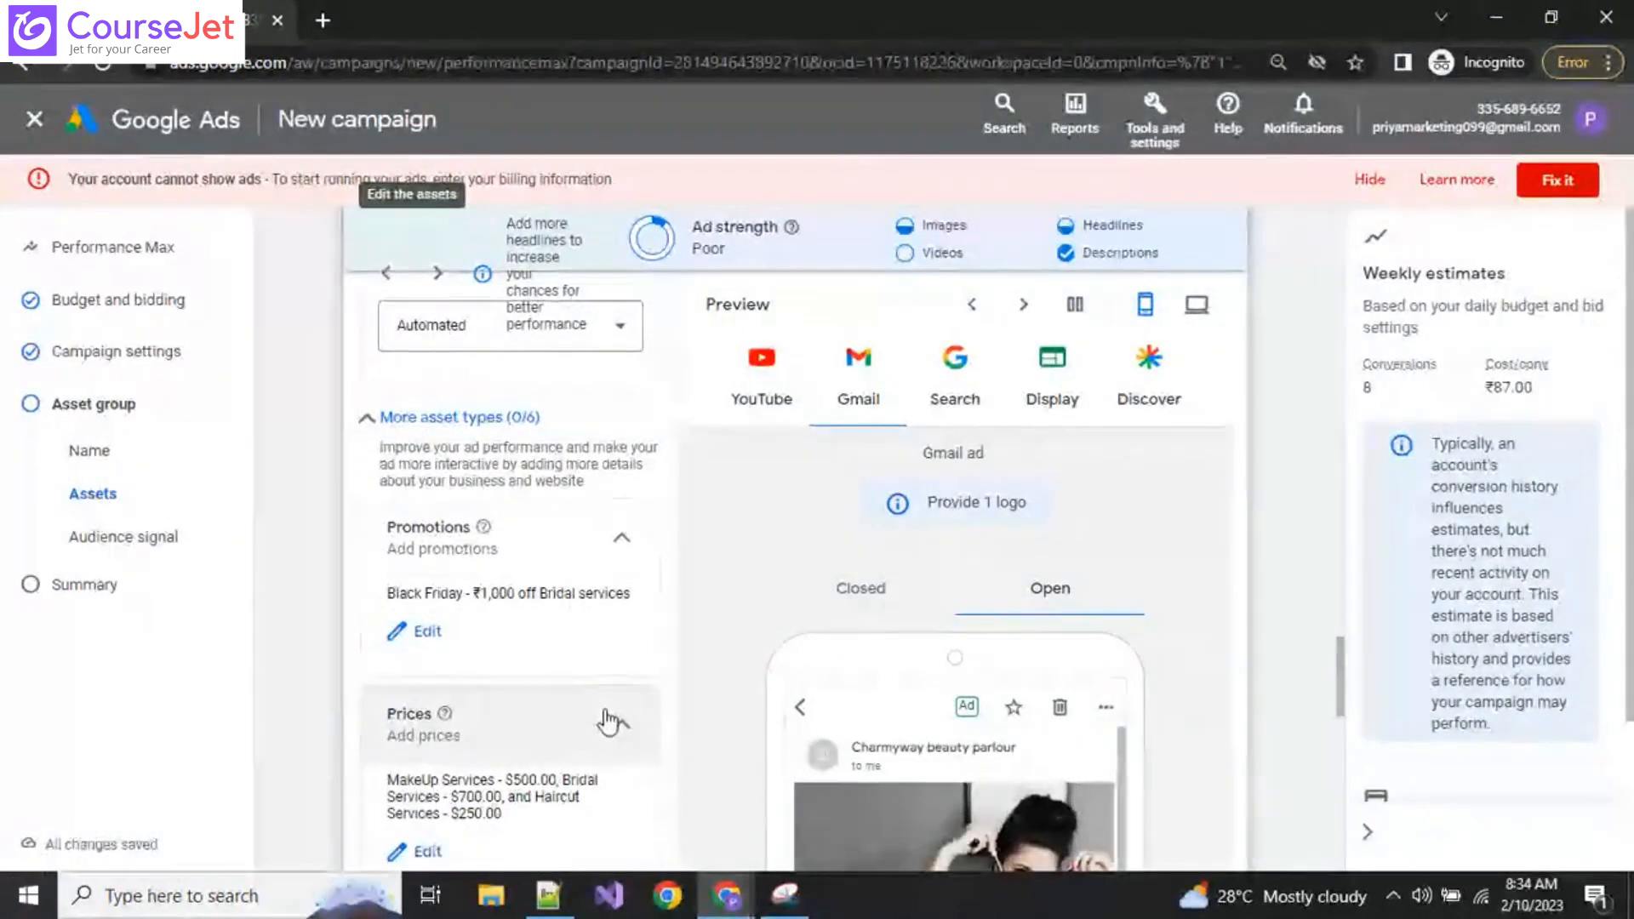
scroll(671, 668, "down", 6)
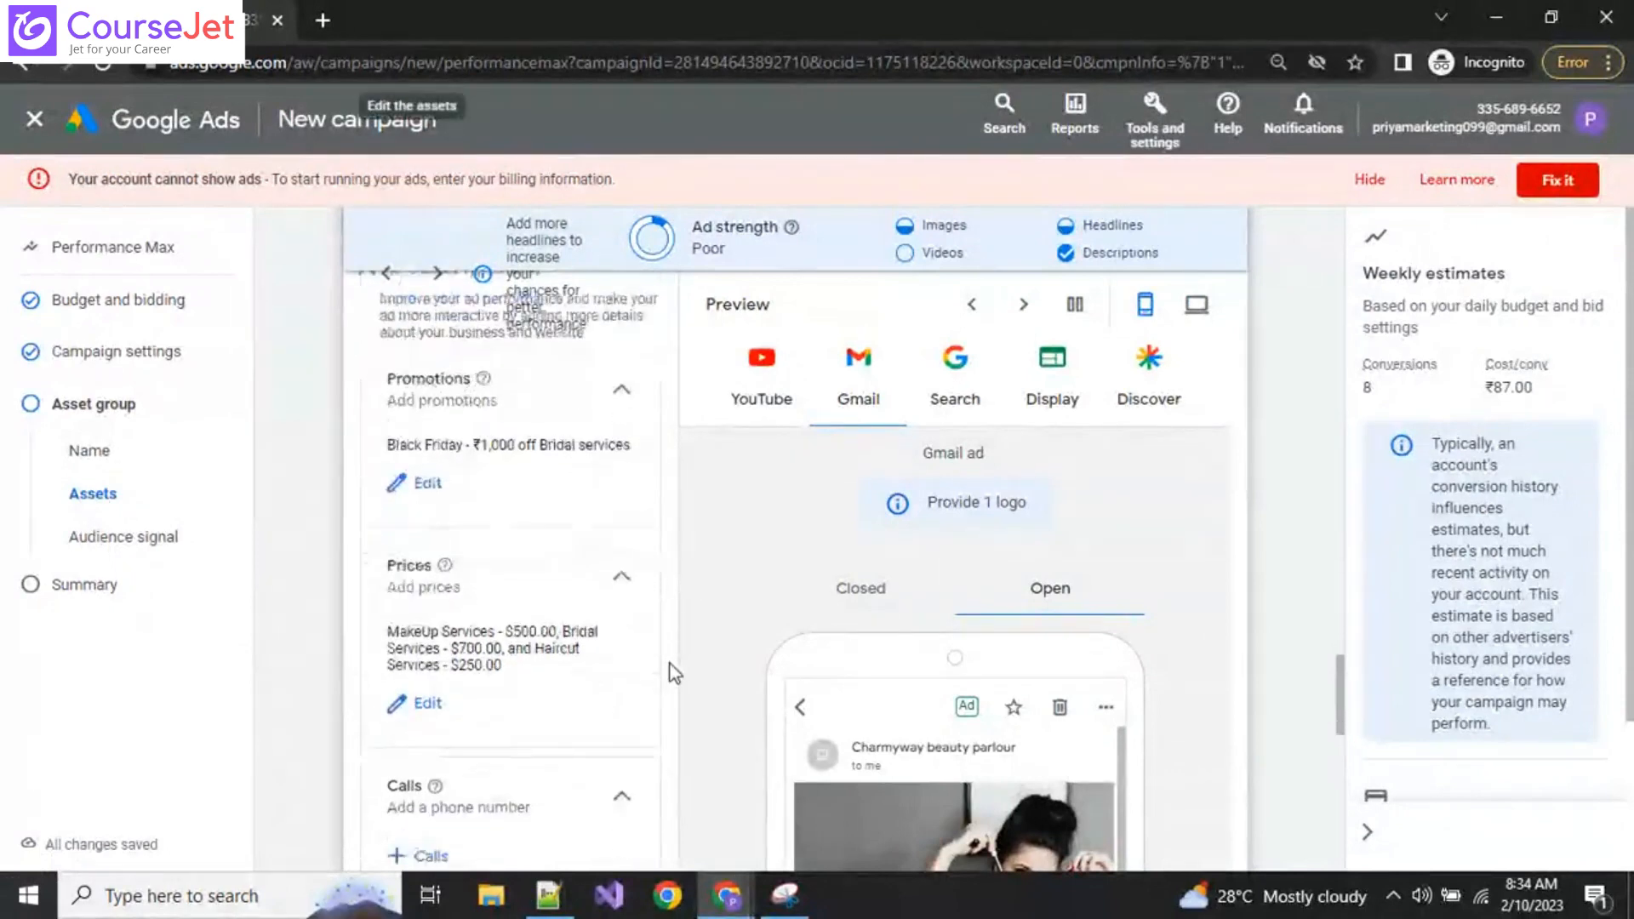
scroll(673, 673, "down", 6)
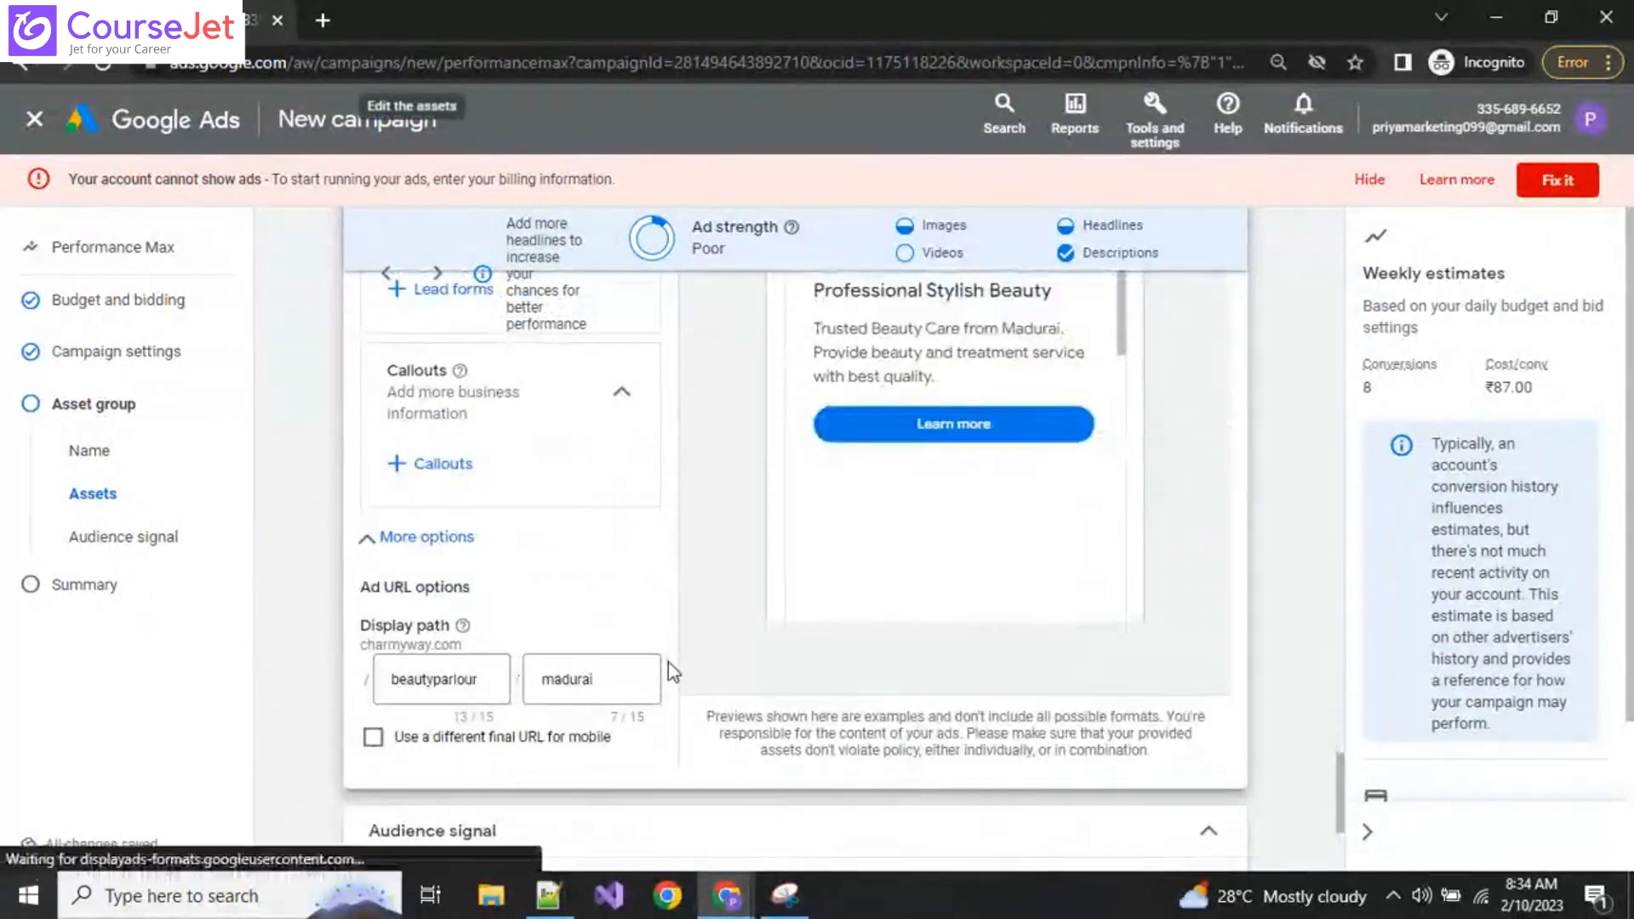
scroll(671, 681, "down", 2)
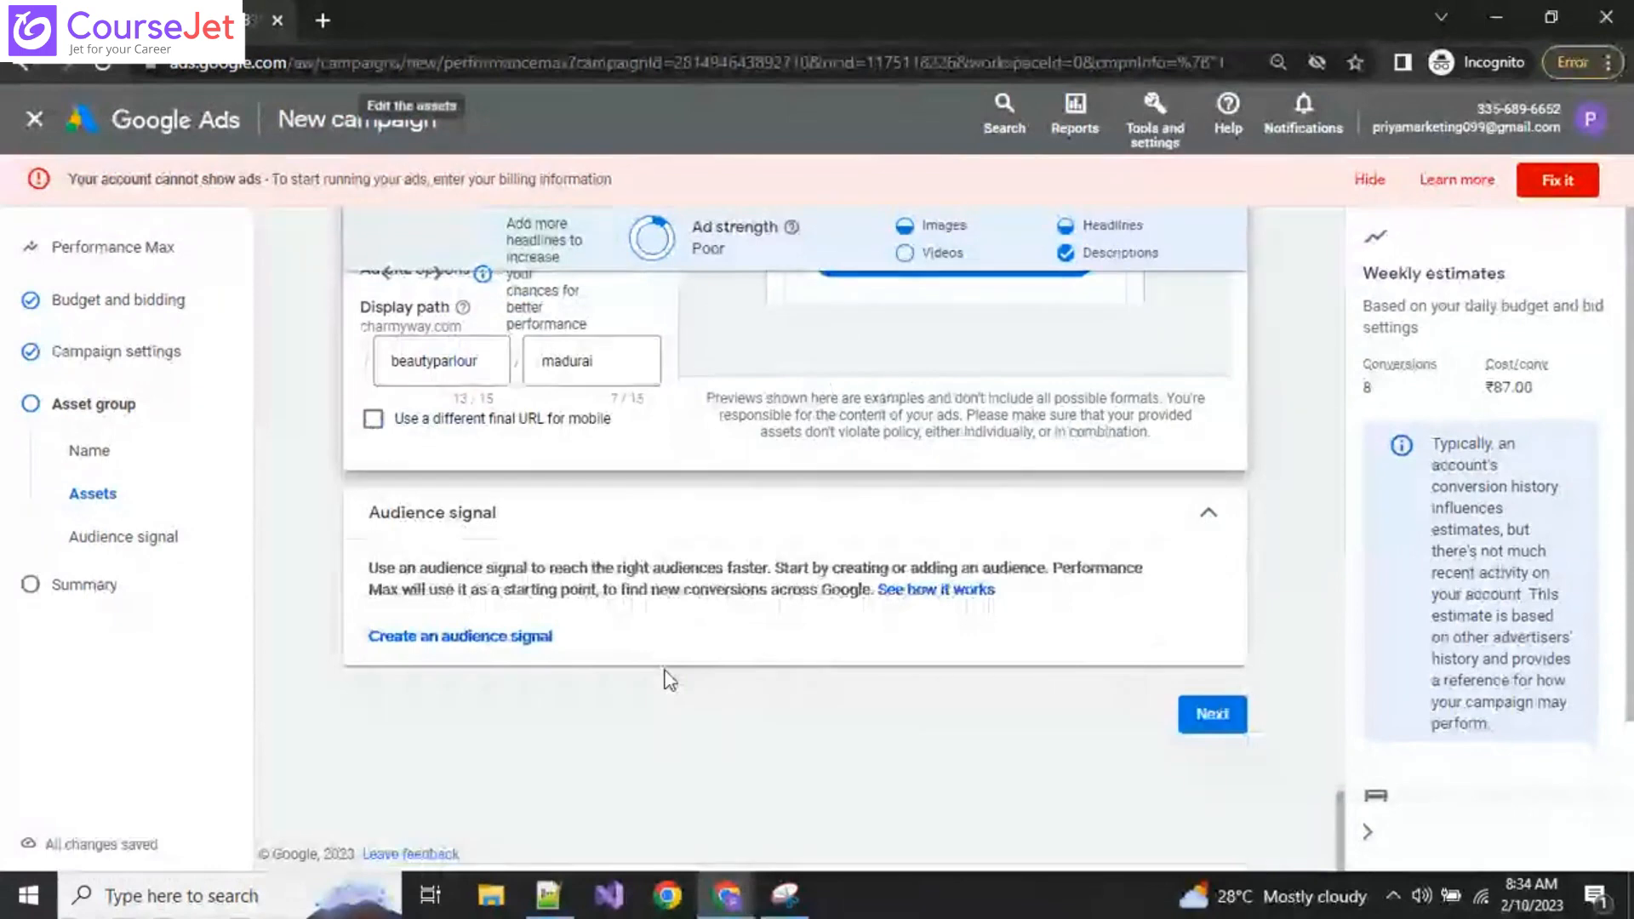
Step: Start a new call asset for the campaign and set its country to India
scroll(647, 686, "up", 8)
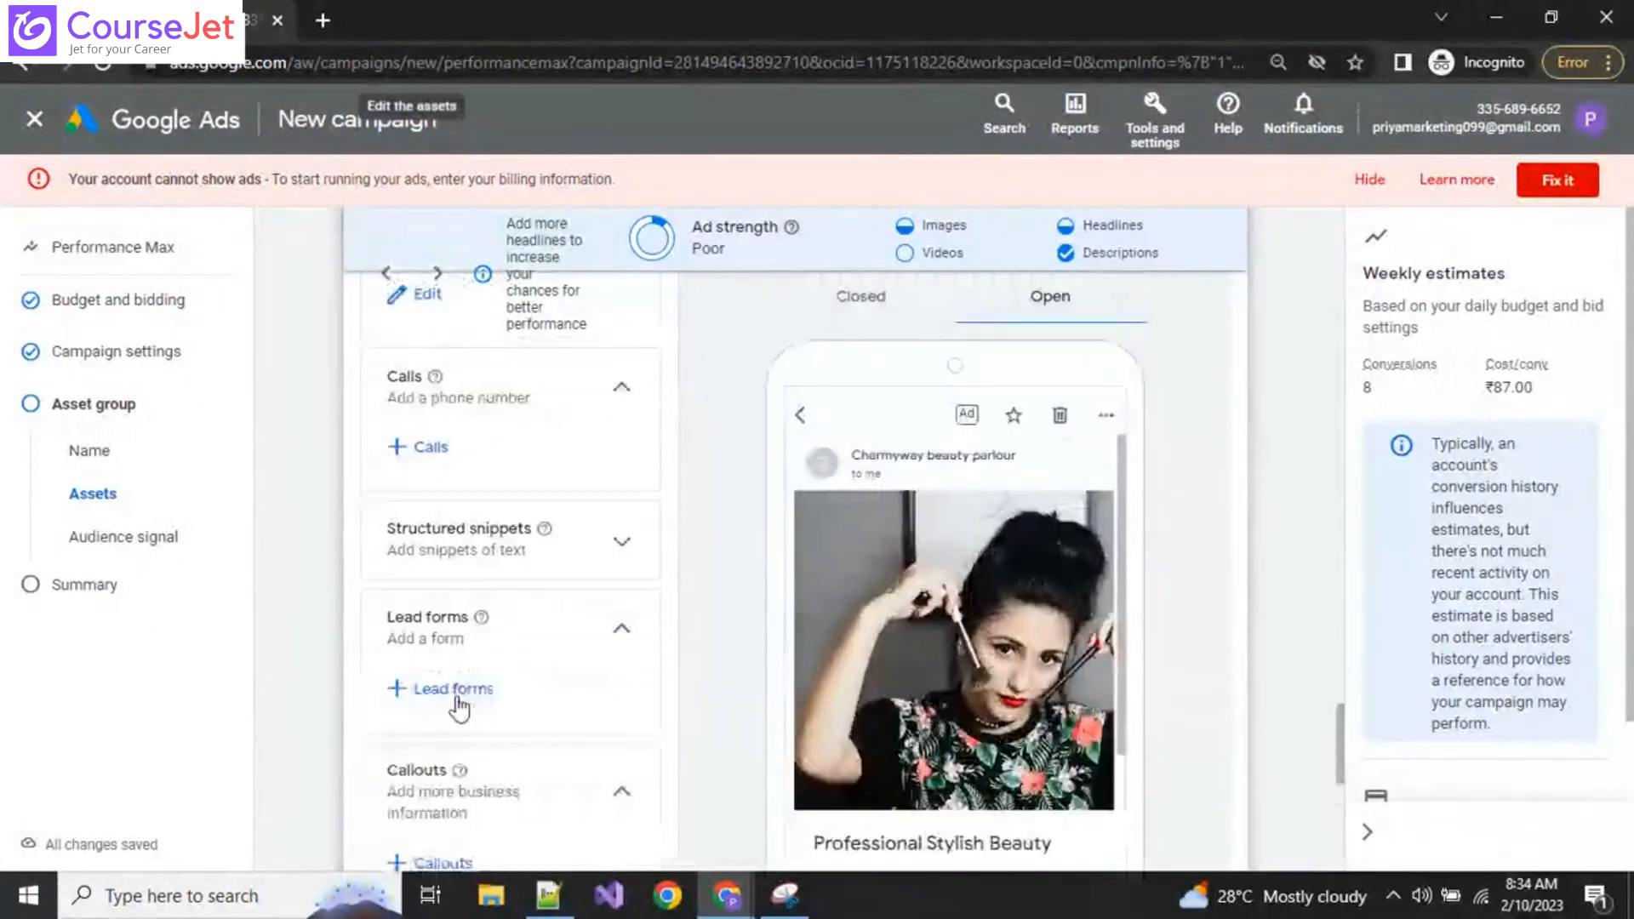
scroll(456, 686, "up", 3)
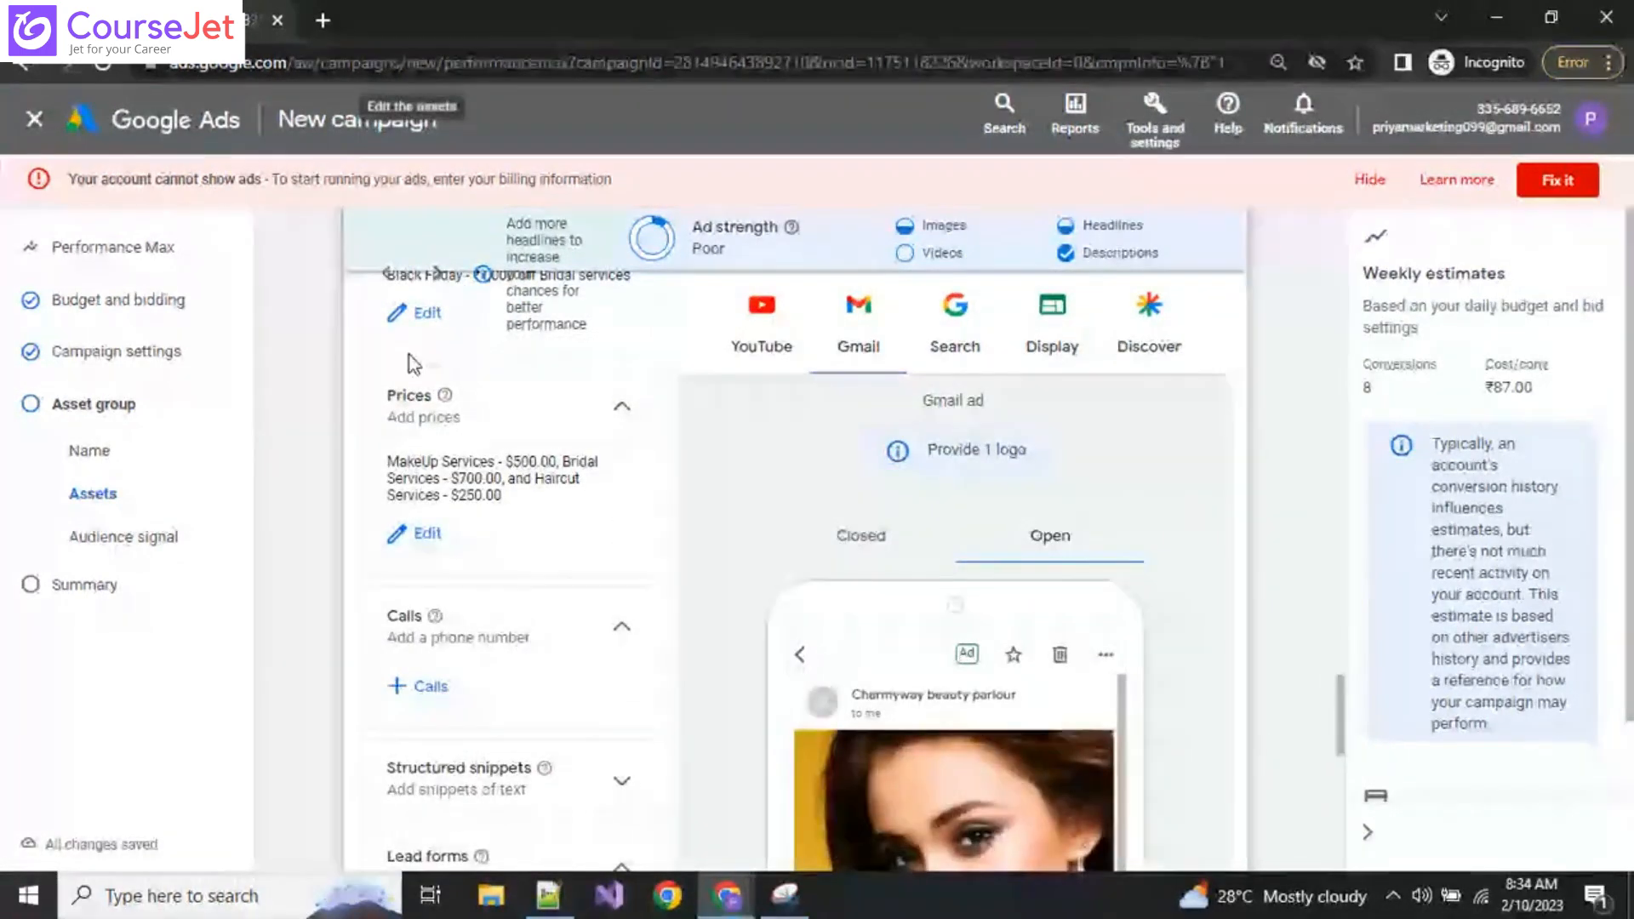
scroll(413, 365, "up", 2)
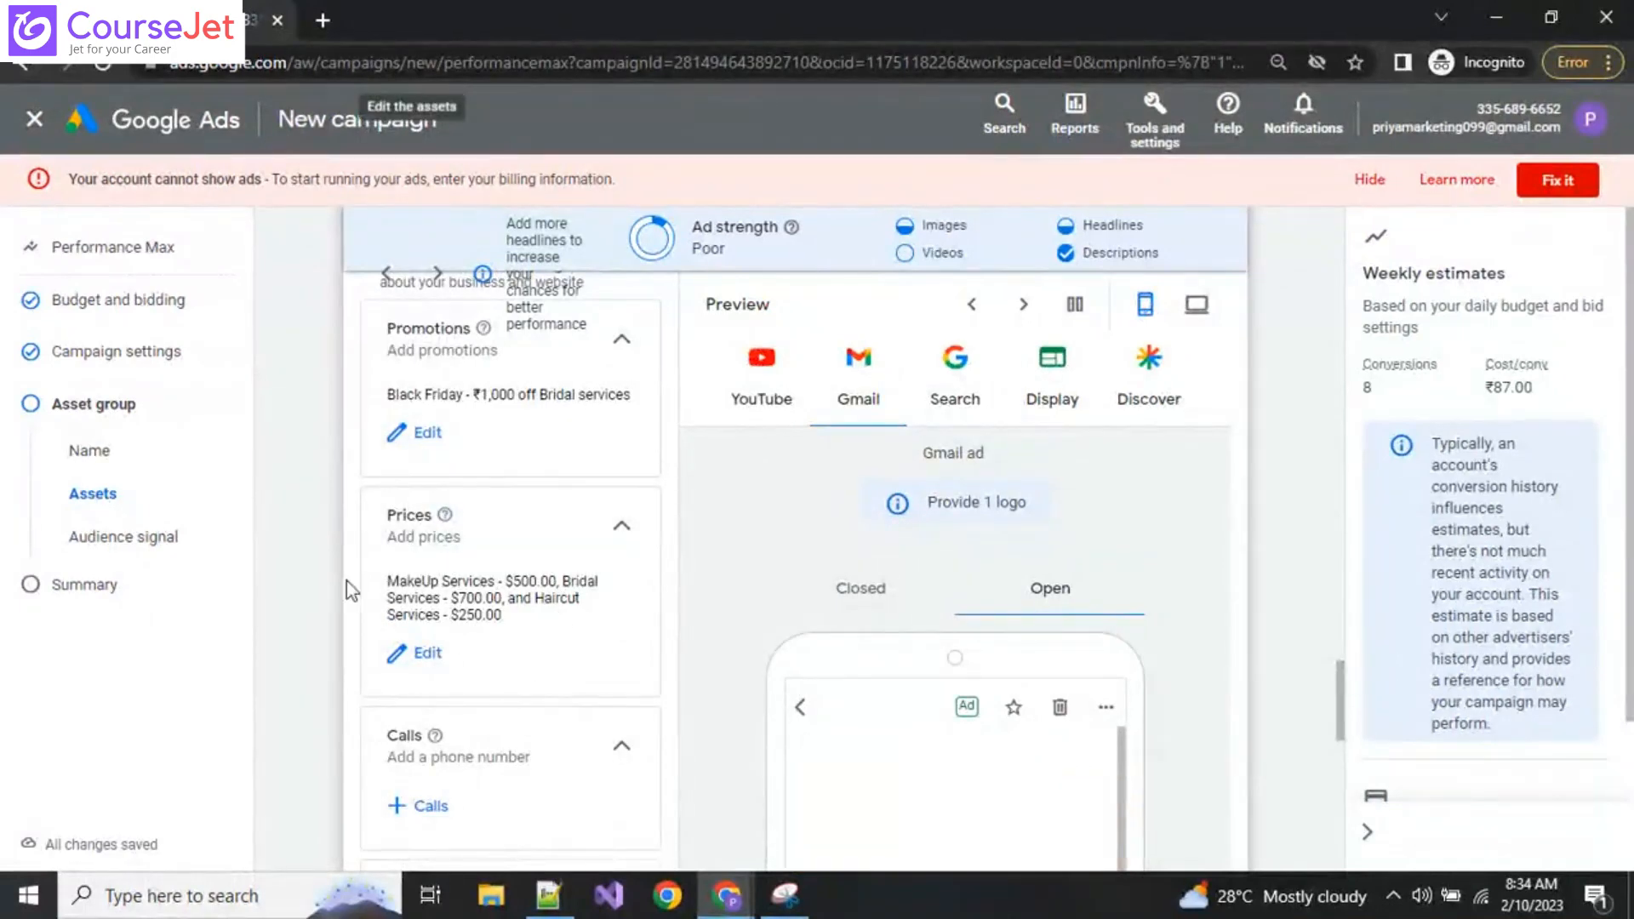
scroll(492, 708, "down", 2)
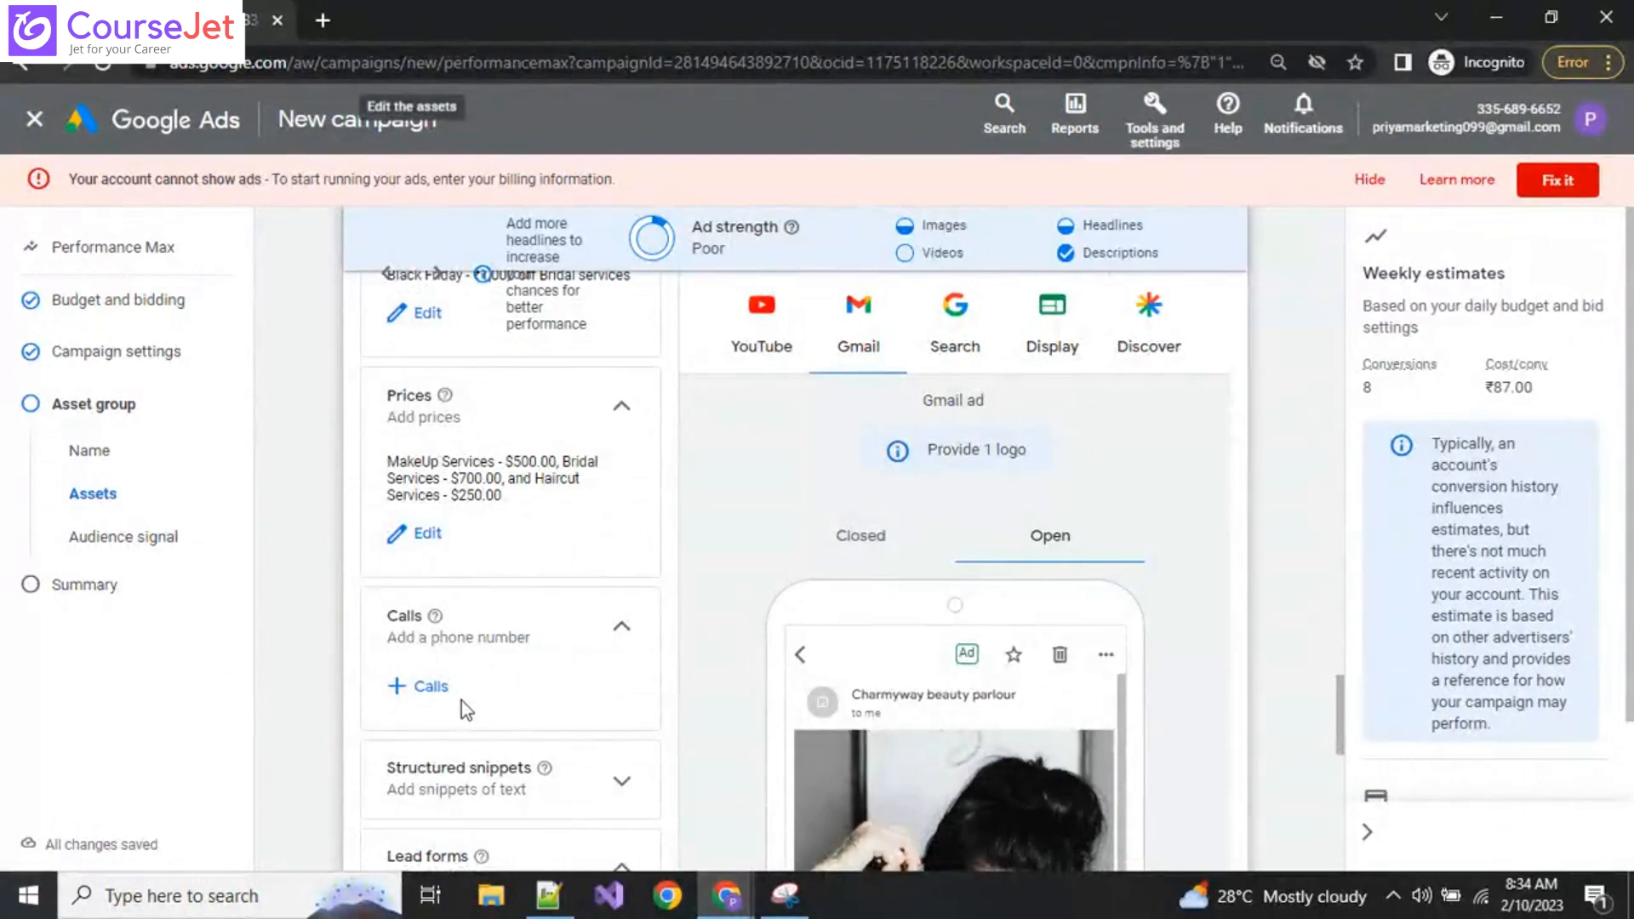
left_click(431, 690)
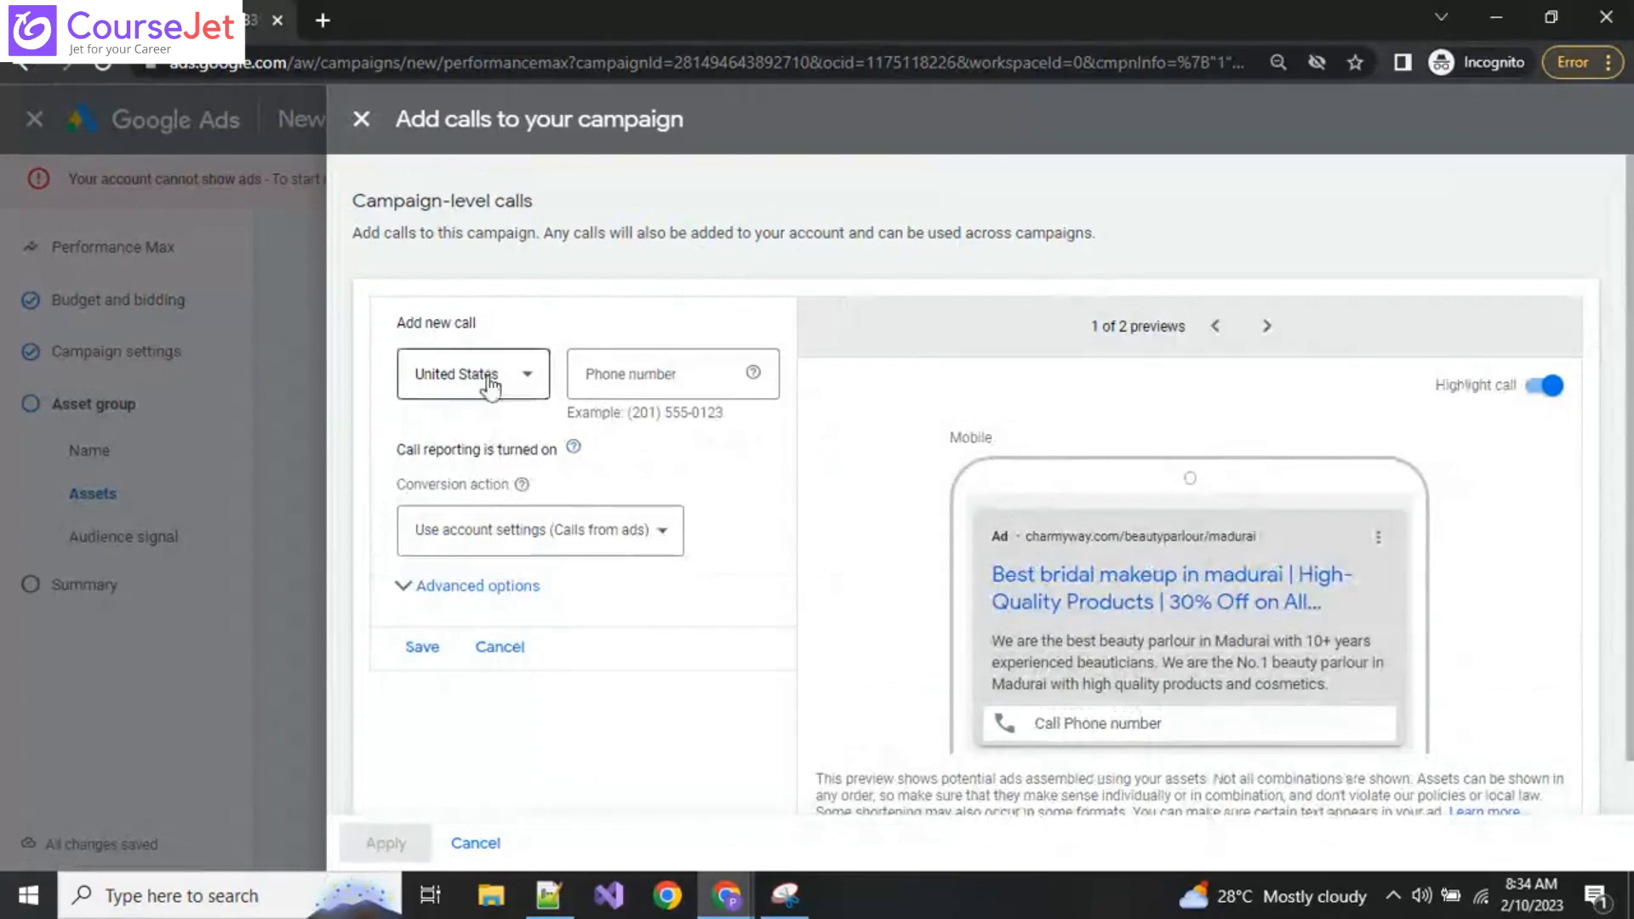
left_click(493, 387)
key("i")
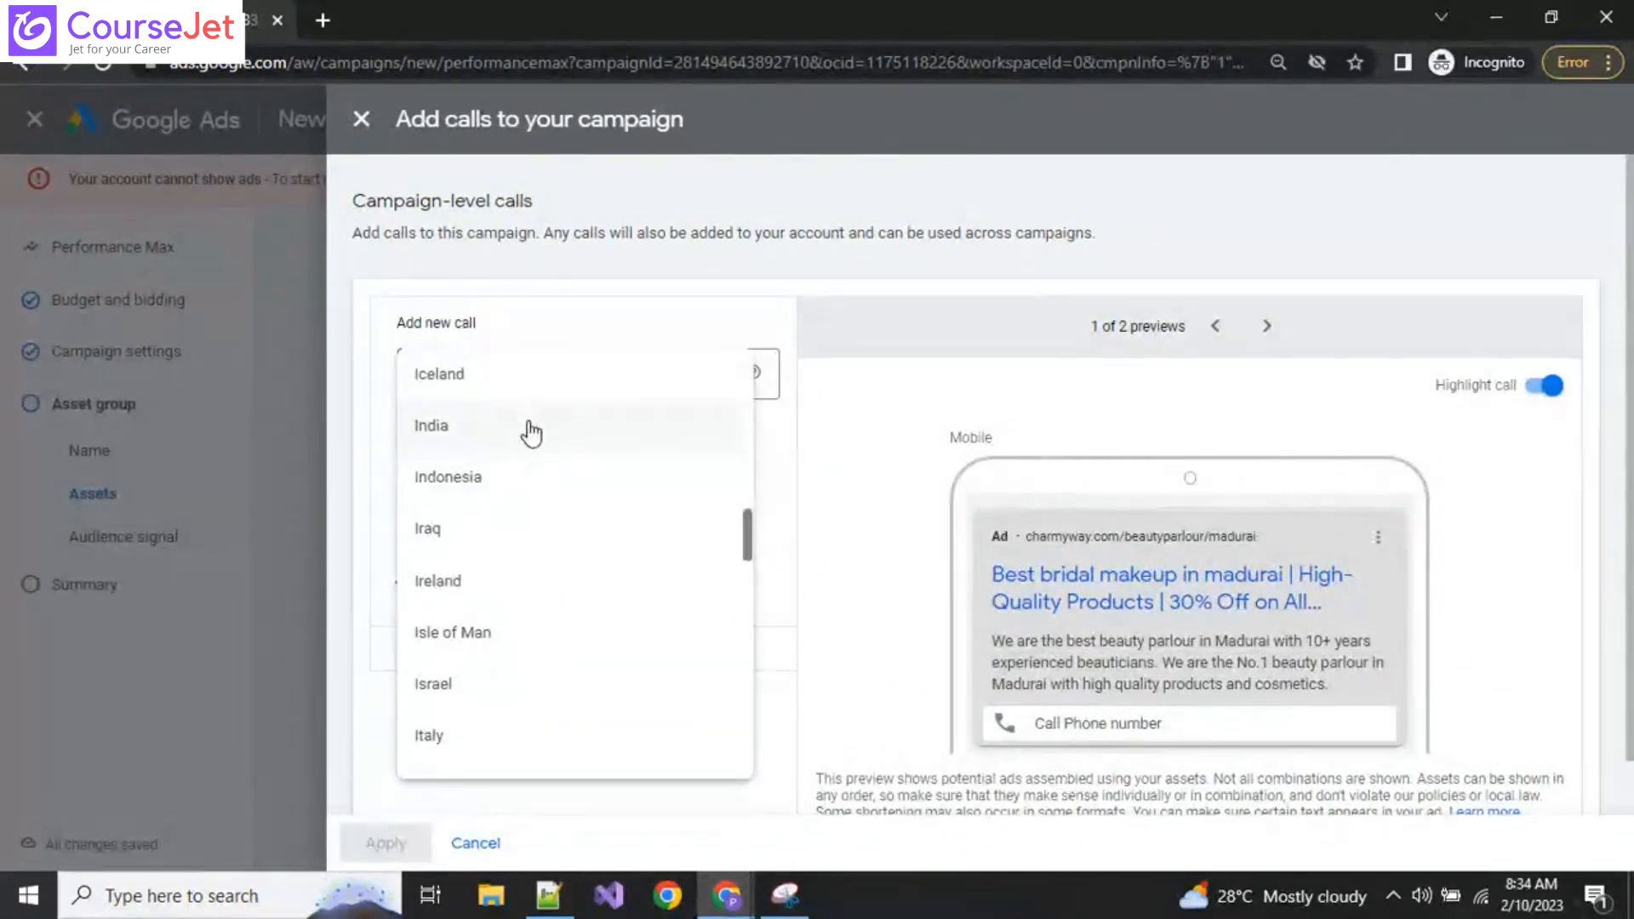
left_click(531, 432)
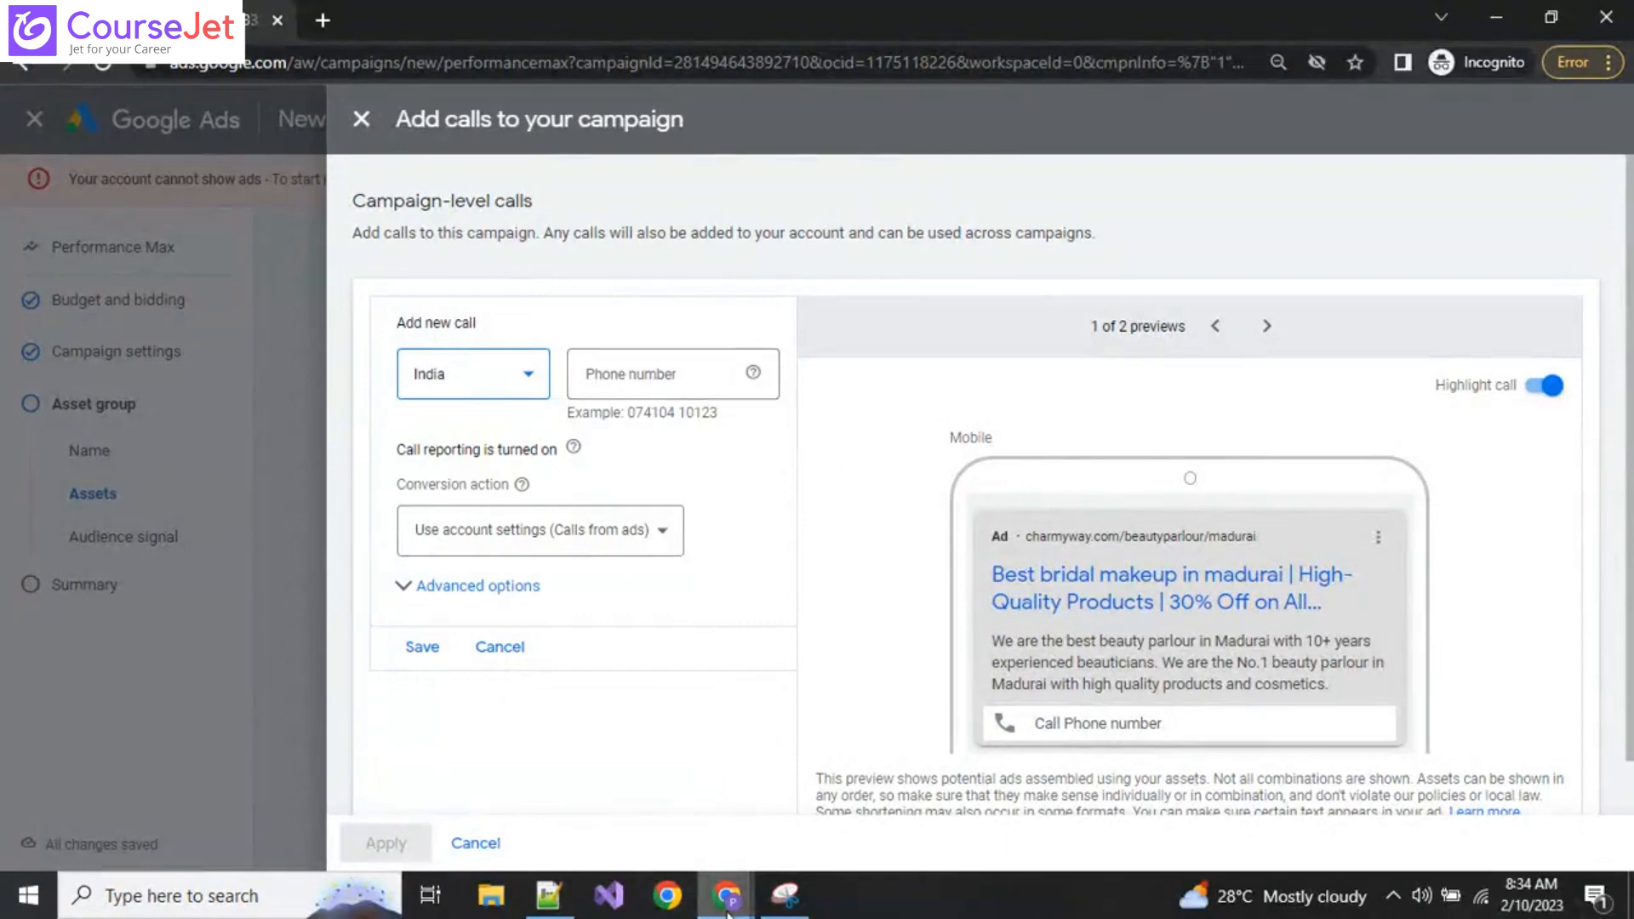
Step: Switch to the CharmyWay Services page and inspect the header's phone button to copy the business phone number
mouse_move(728, 898)
left_click(545, 801)
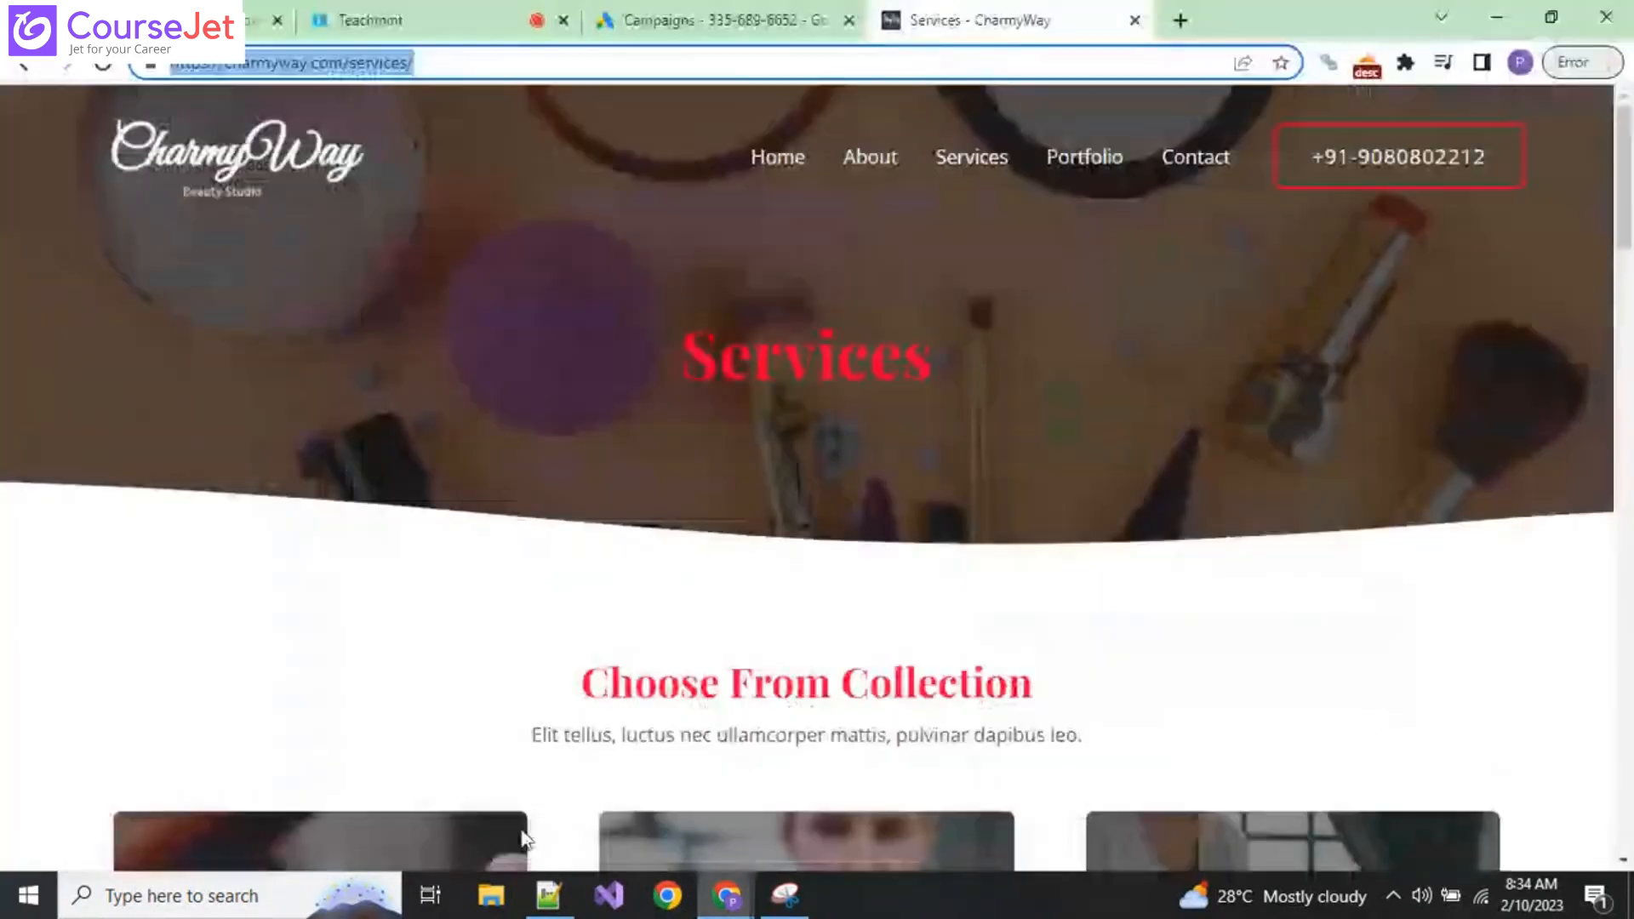
left_click(1379, 163)
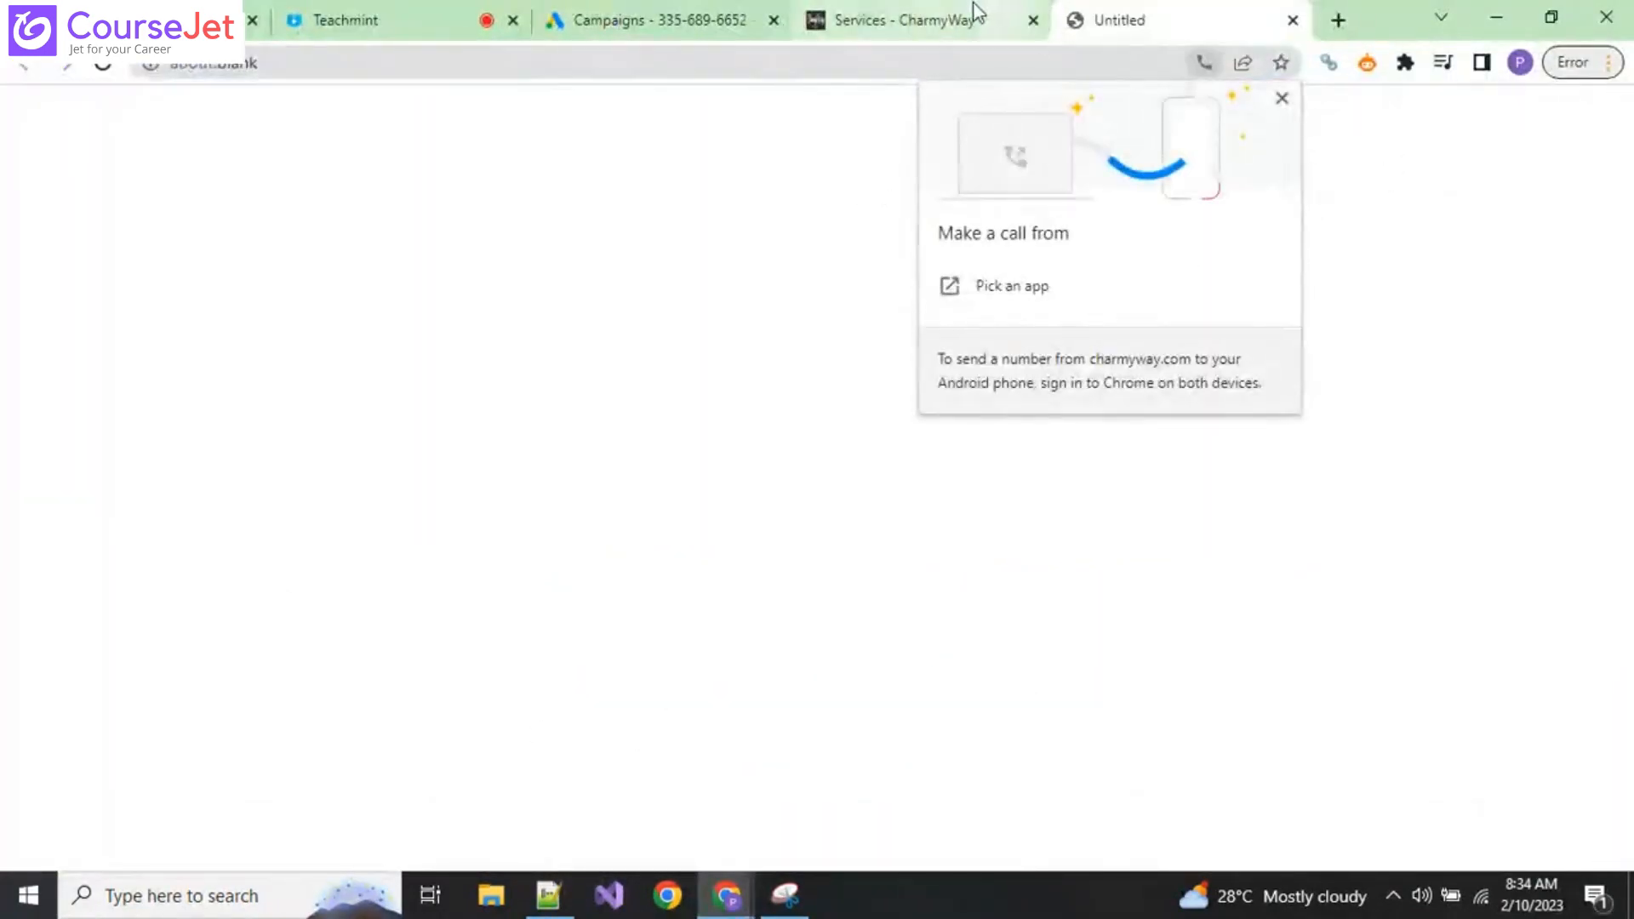
left_click(975, 12)
right_click(1432, 156)
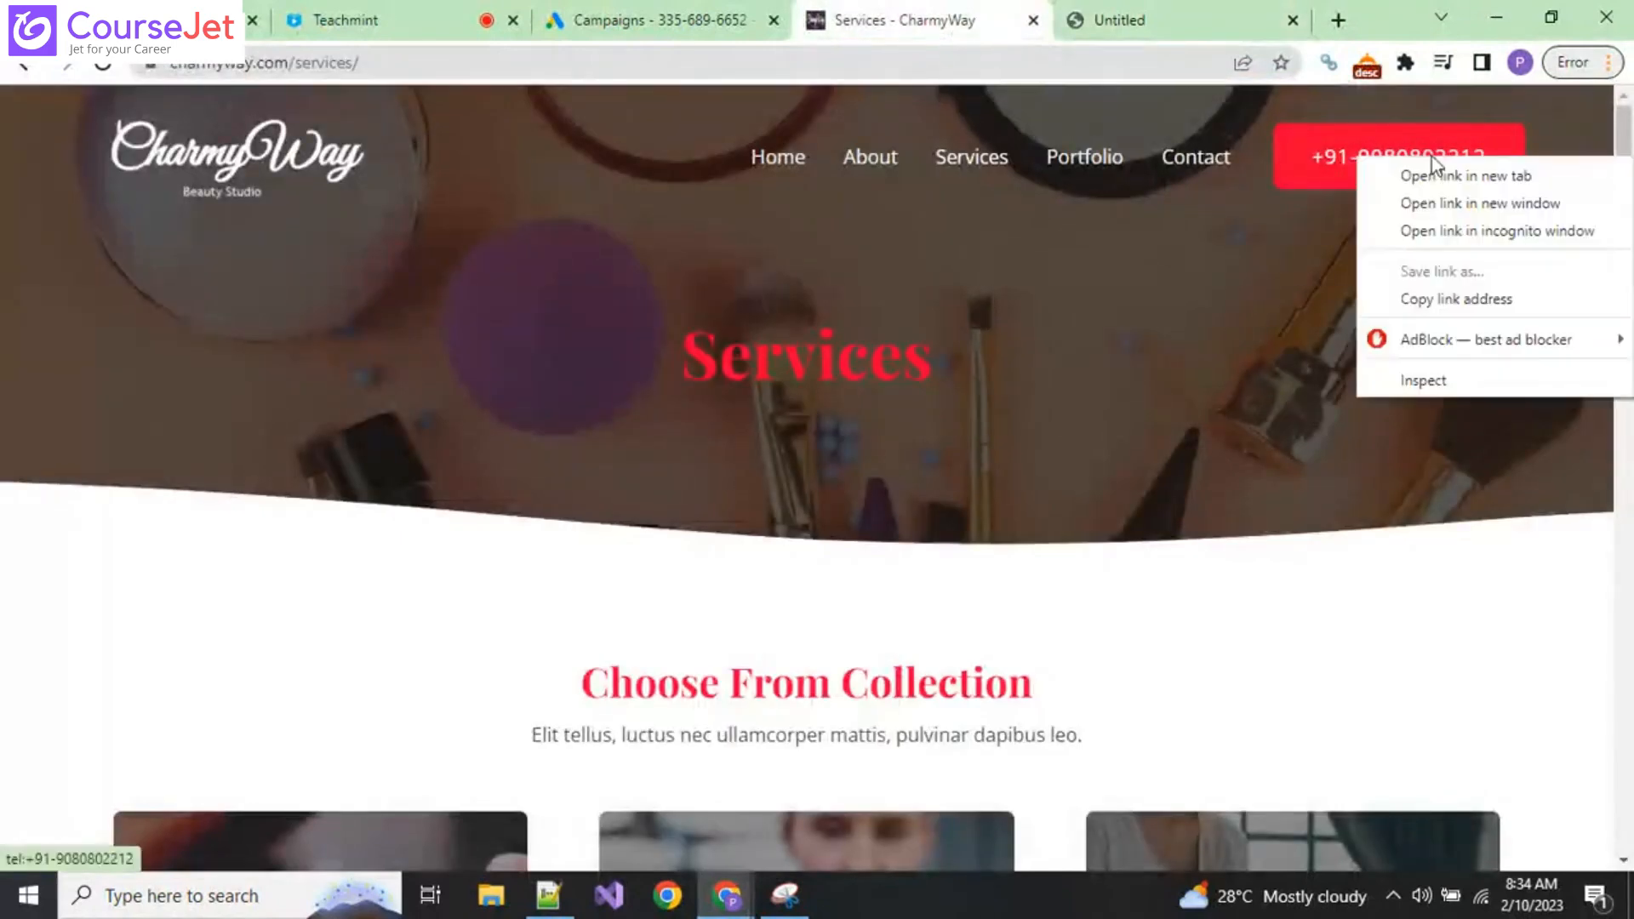
left_click(1444, 380)
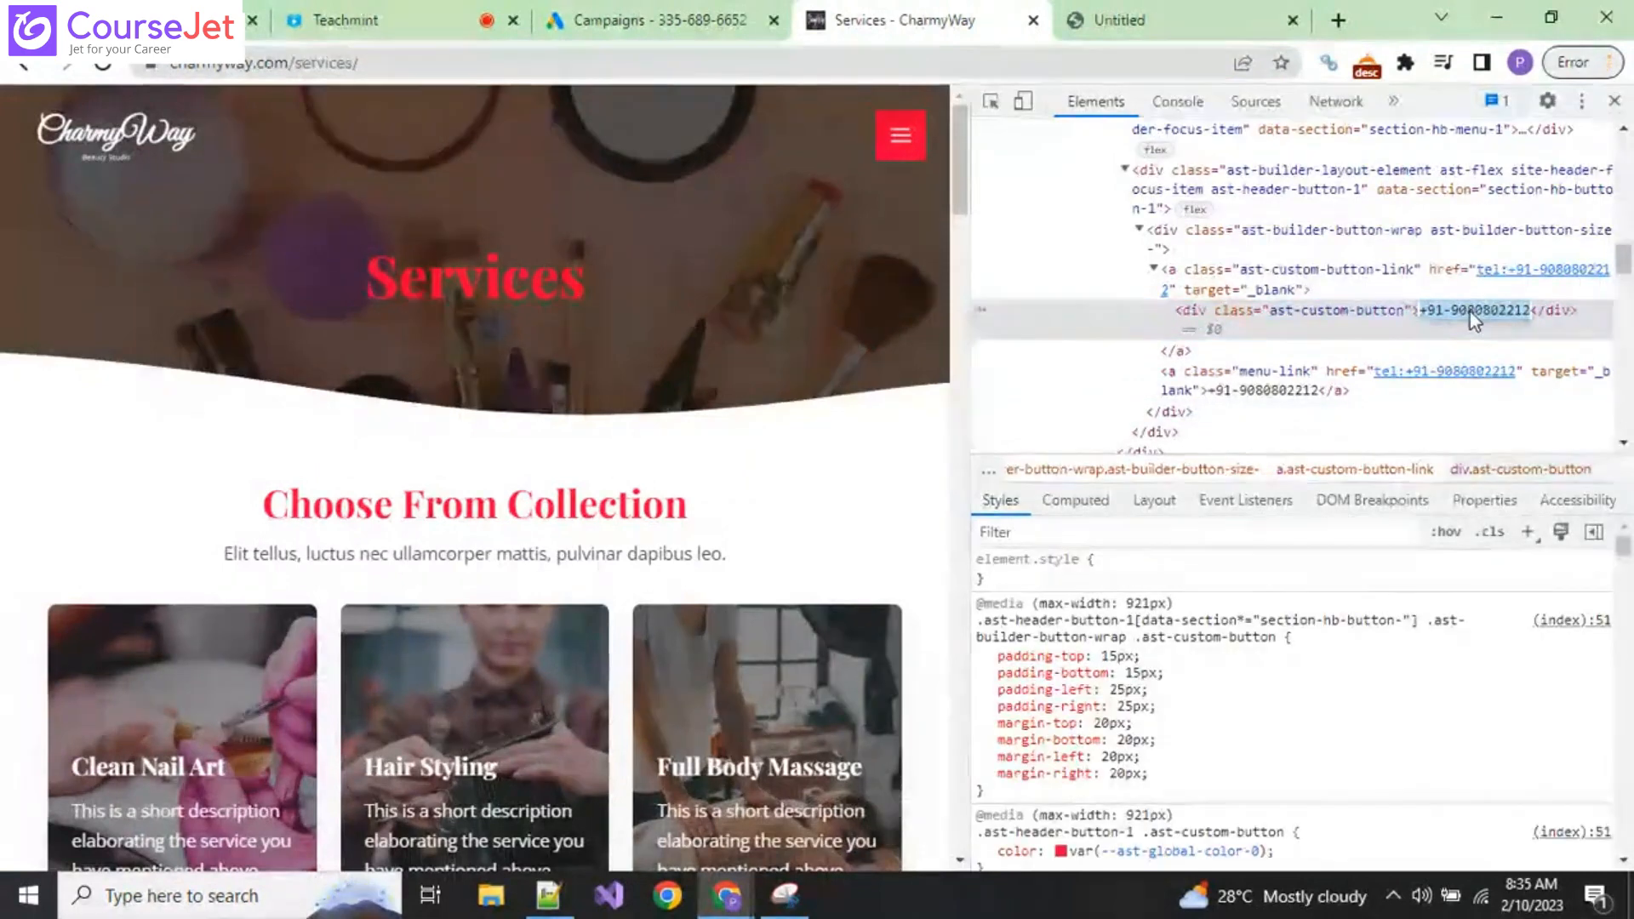
Step: Return to the campaign window, paste the business phone number into the new call asset, and save and apply it
left_click(733, 904)
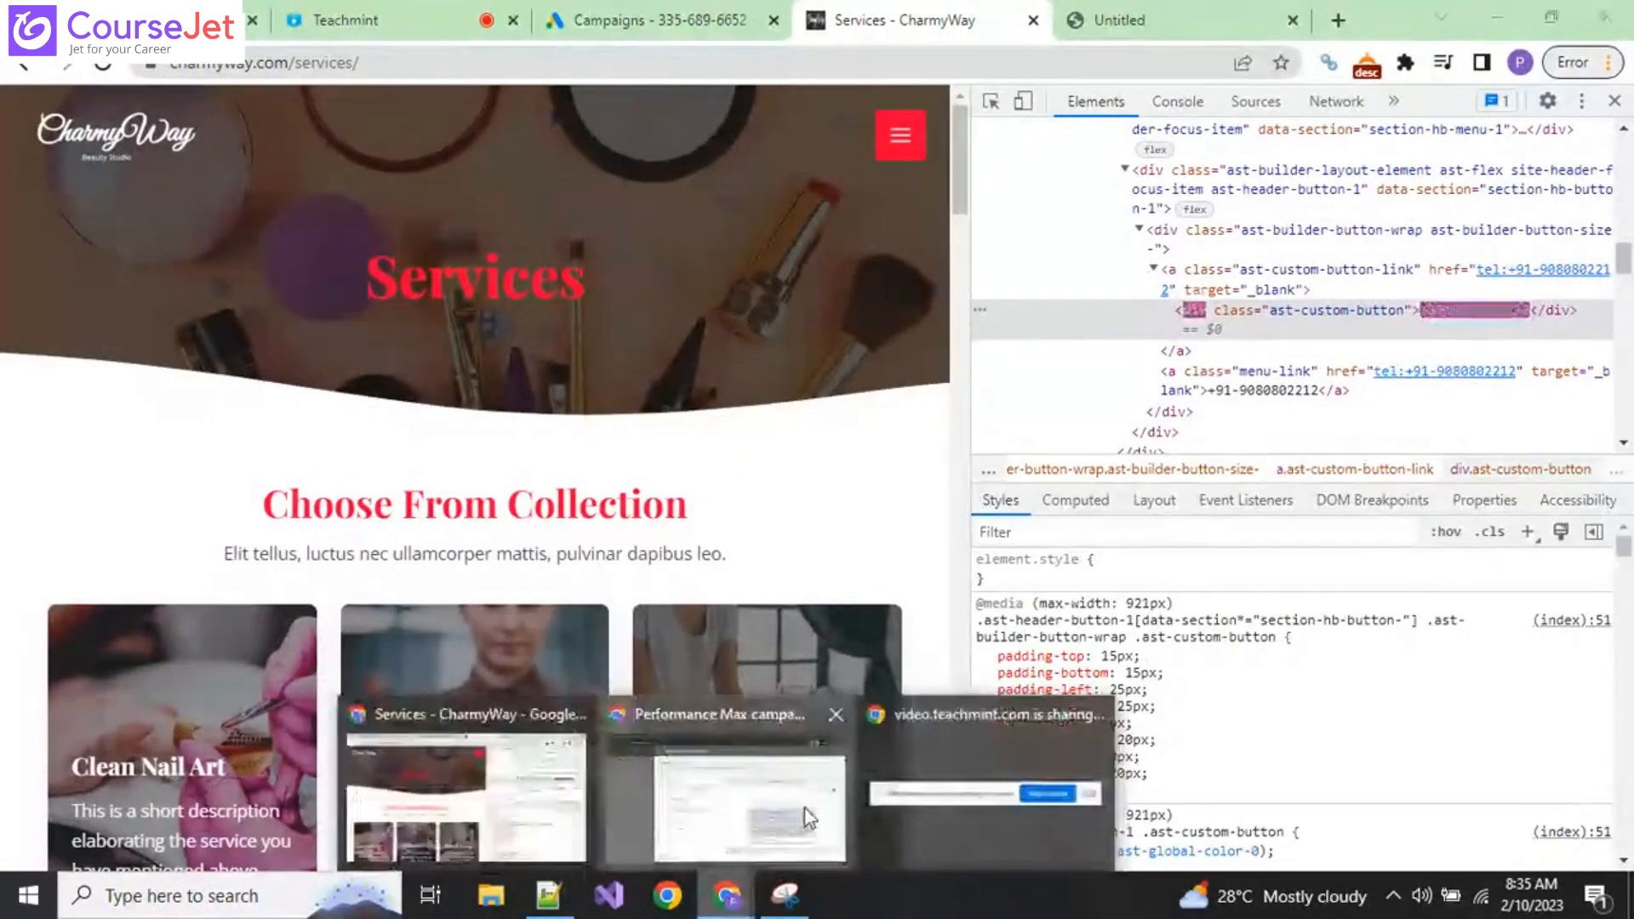
left_click(715, 791)
left_click(651, 373)
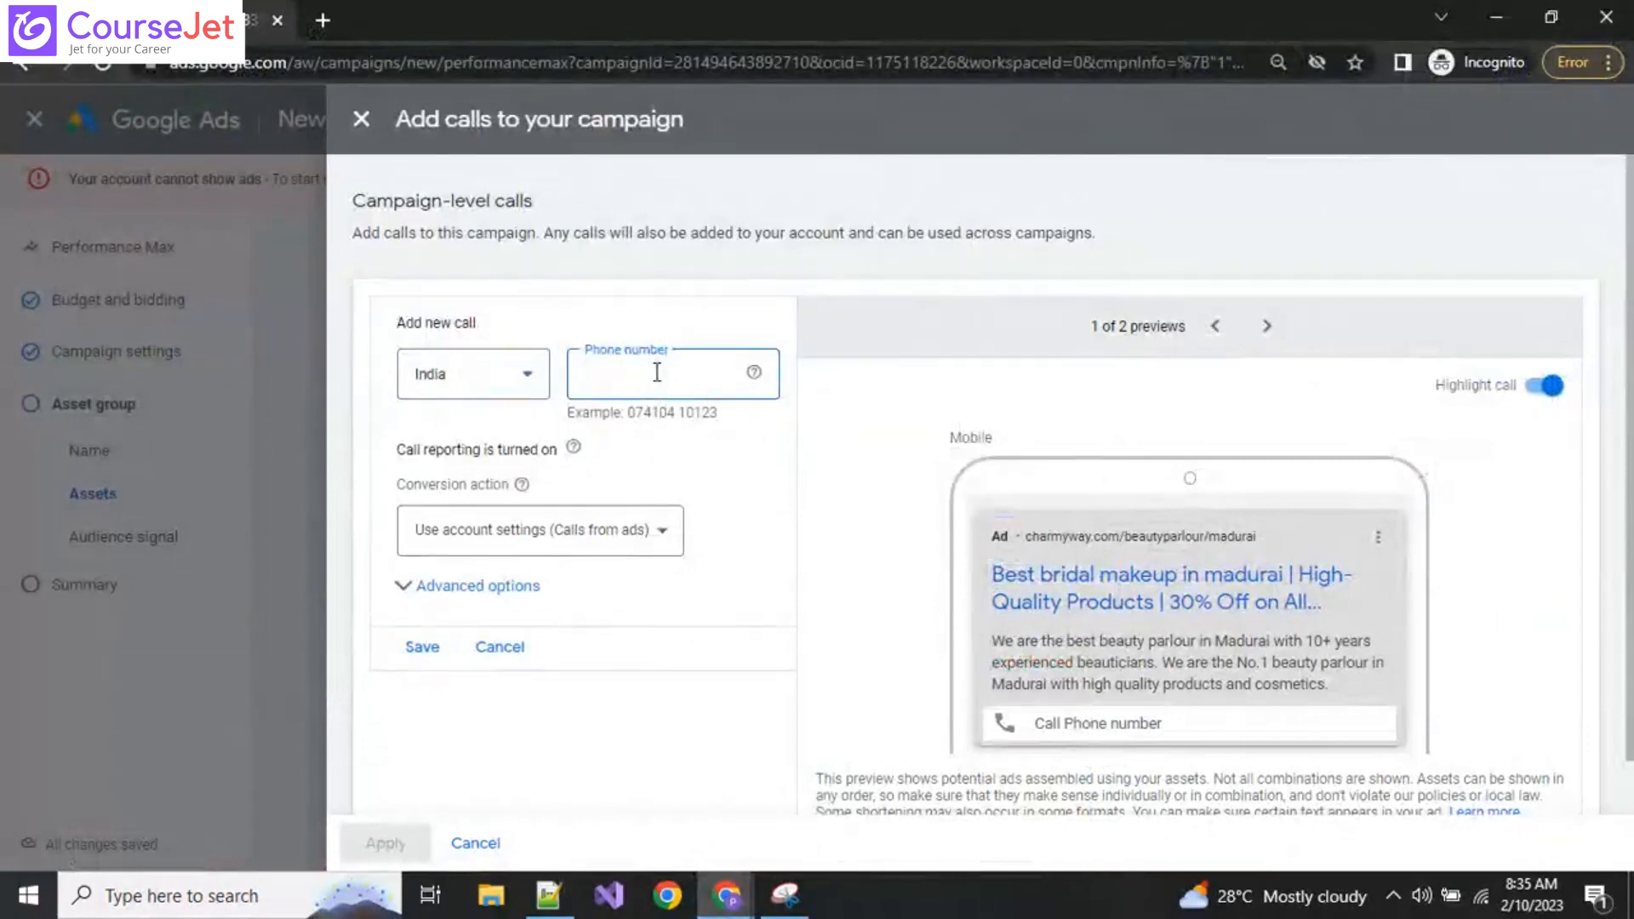
key("ctrl+v")
left_click(734, 554)
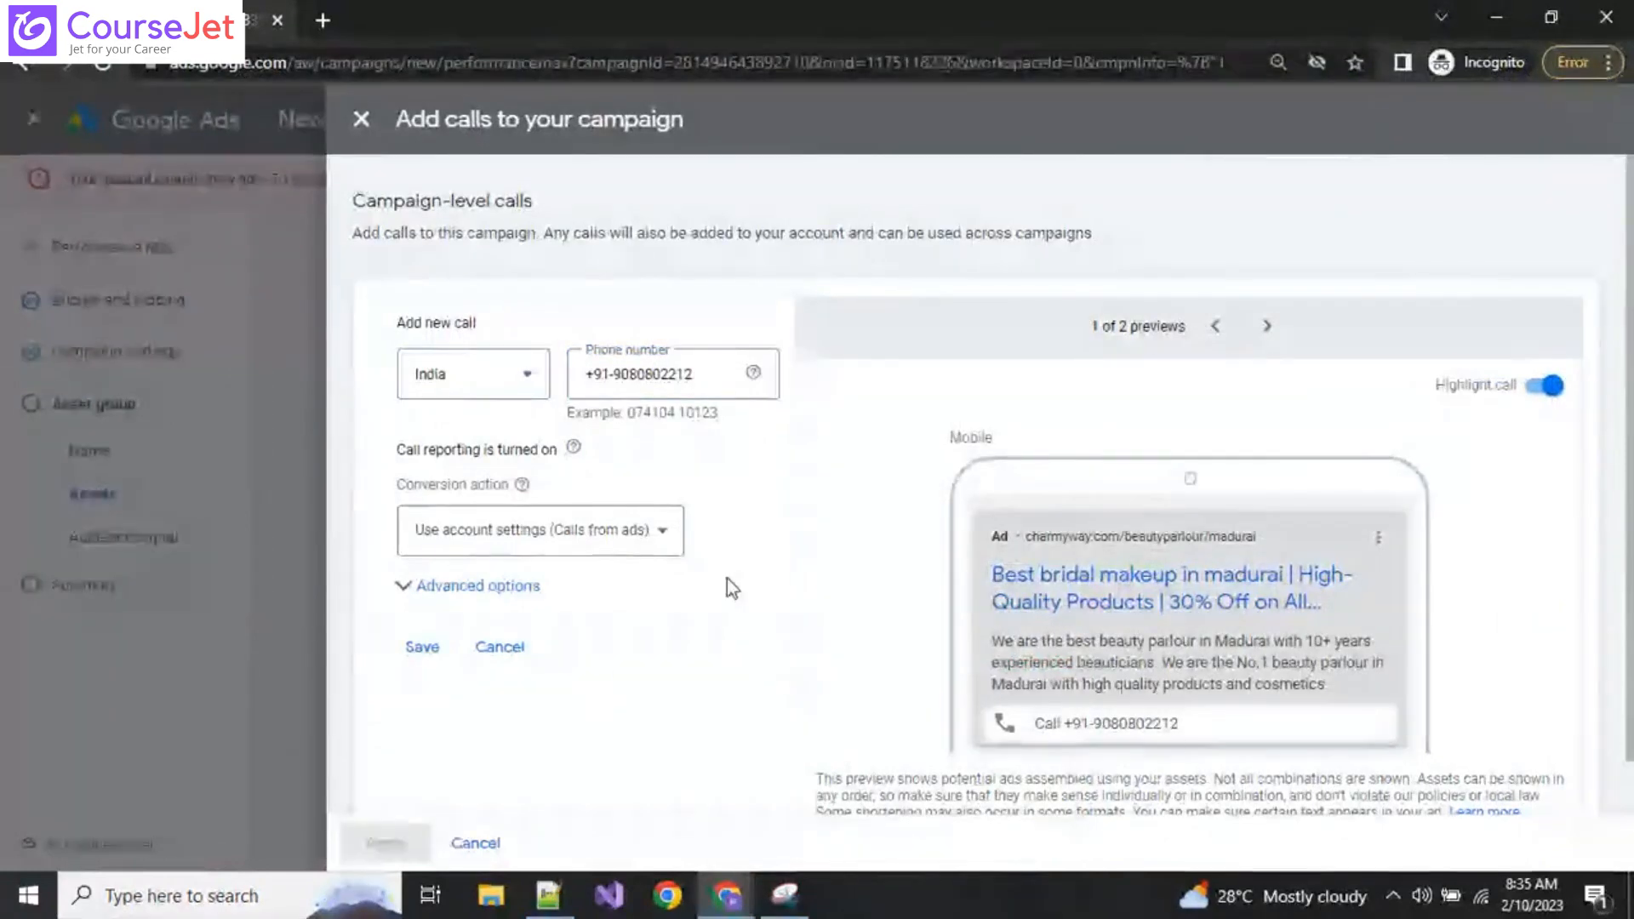
left_click(423, 649)
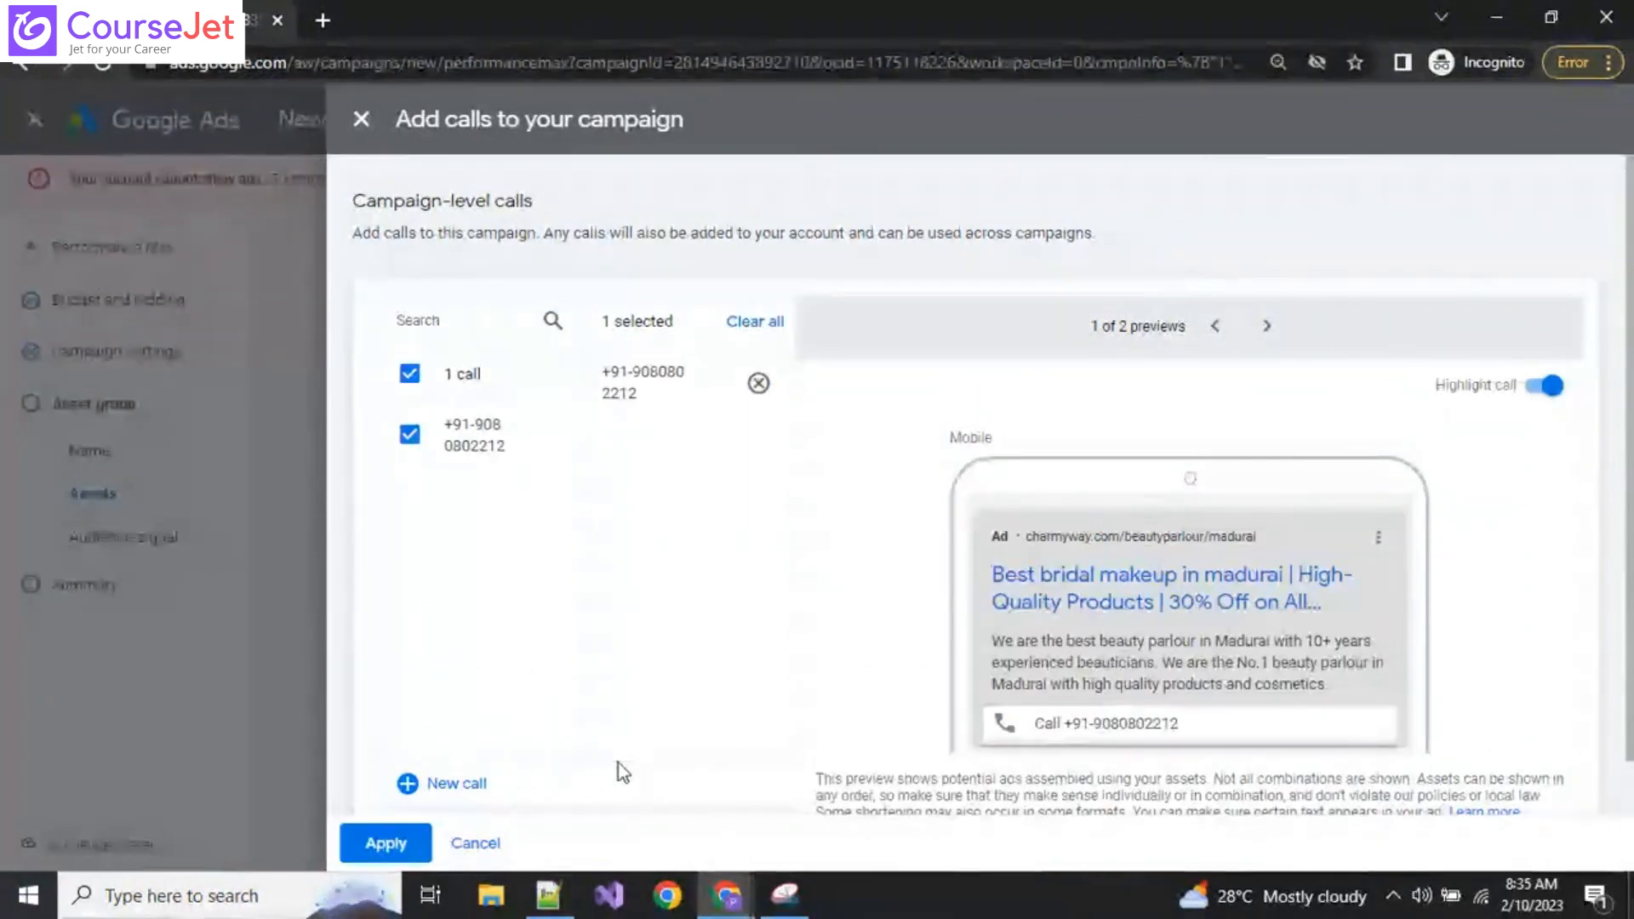
left_click(387, 843)
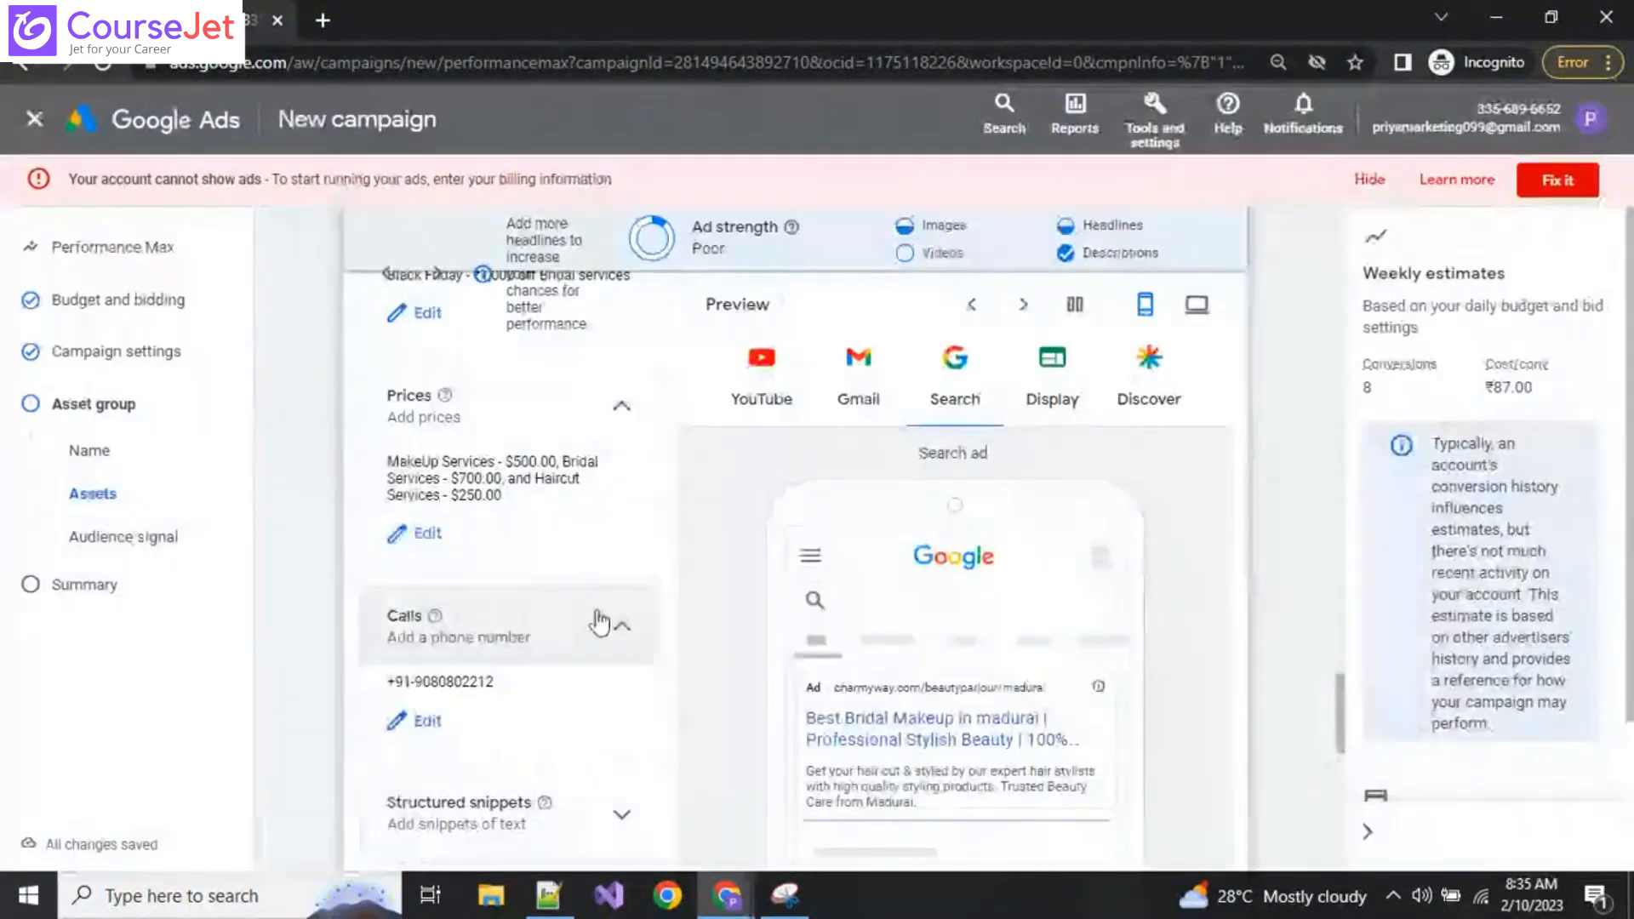
Step: Open the structured snippets form, examine its header and value fields, and leave it without saving
scroll(532, 632, "down", 2)
left_click(624, 576)
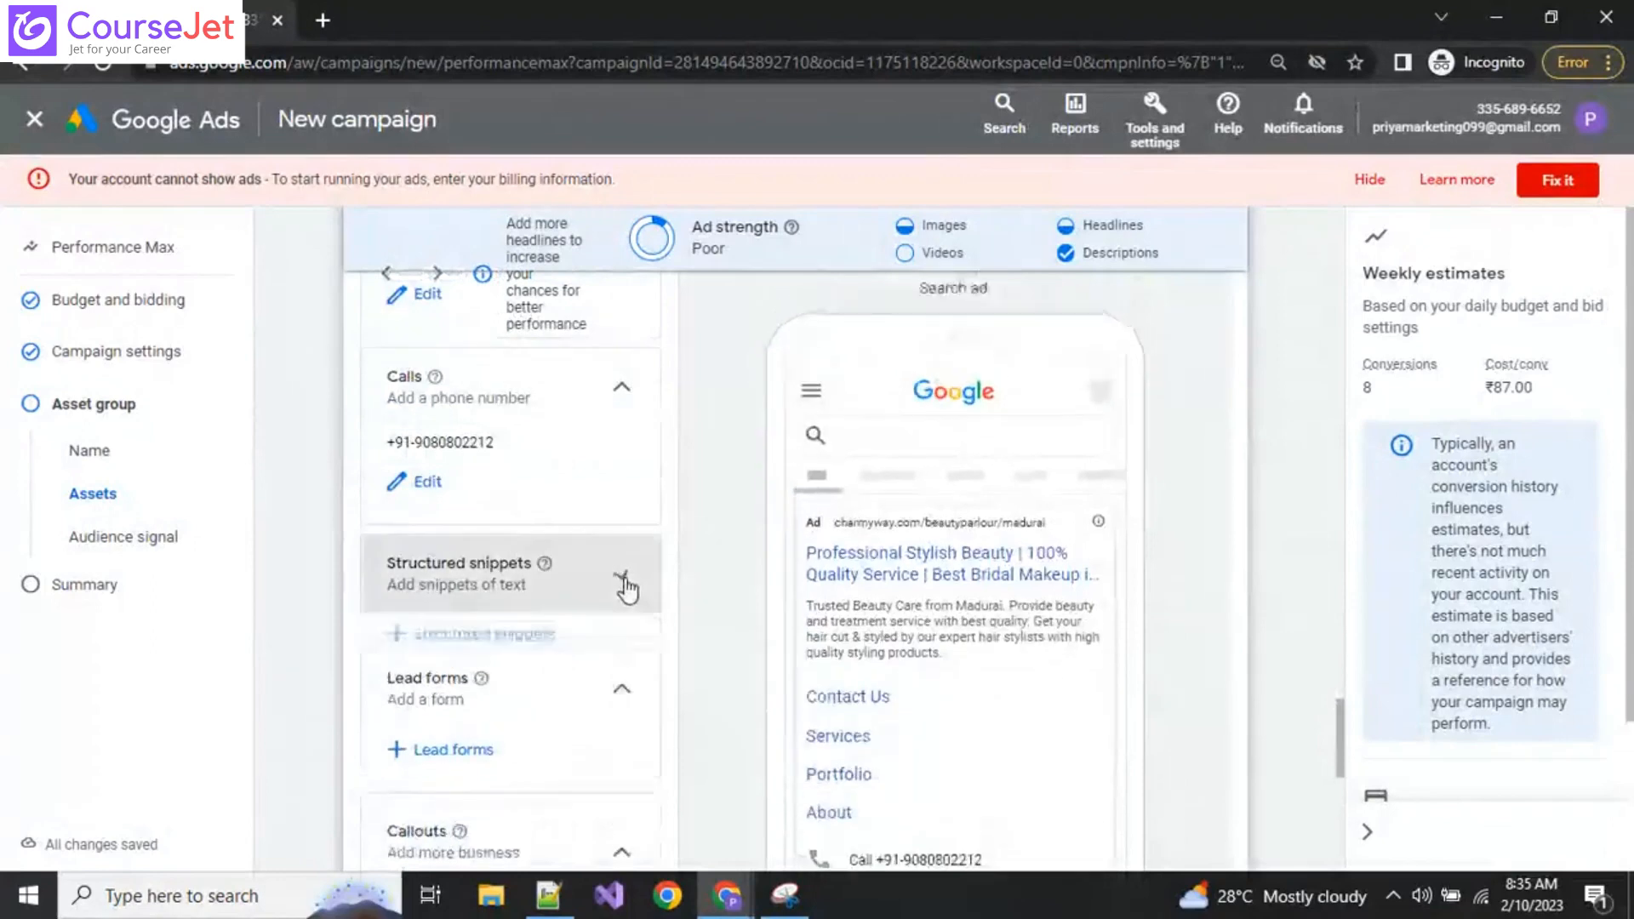
left_click(493, 635)
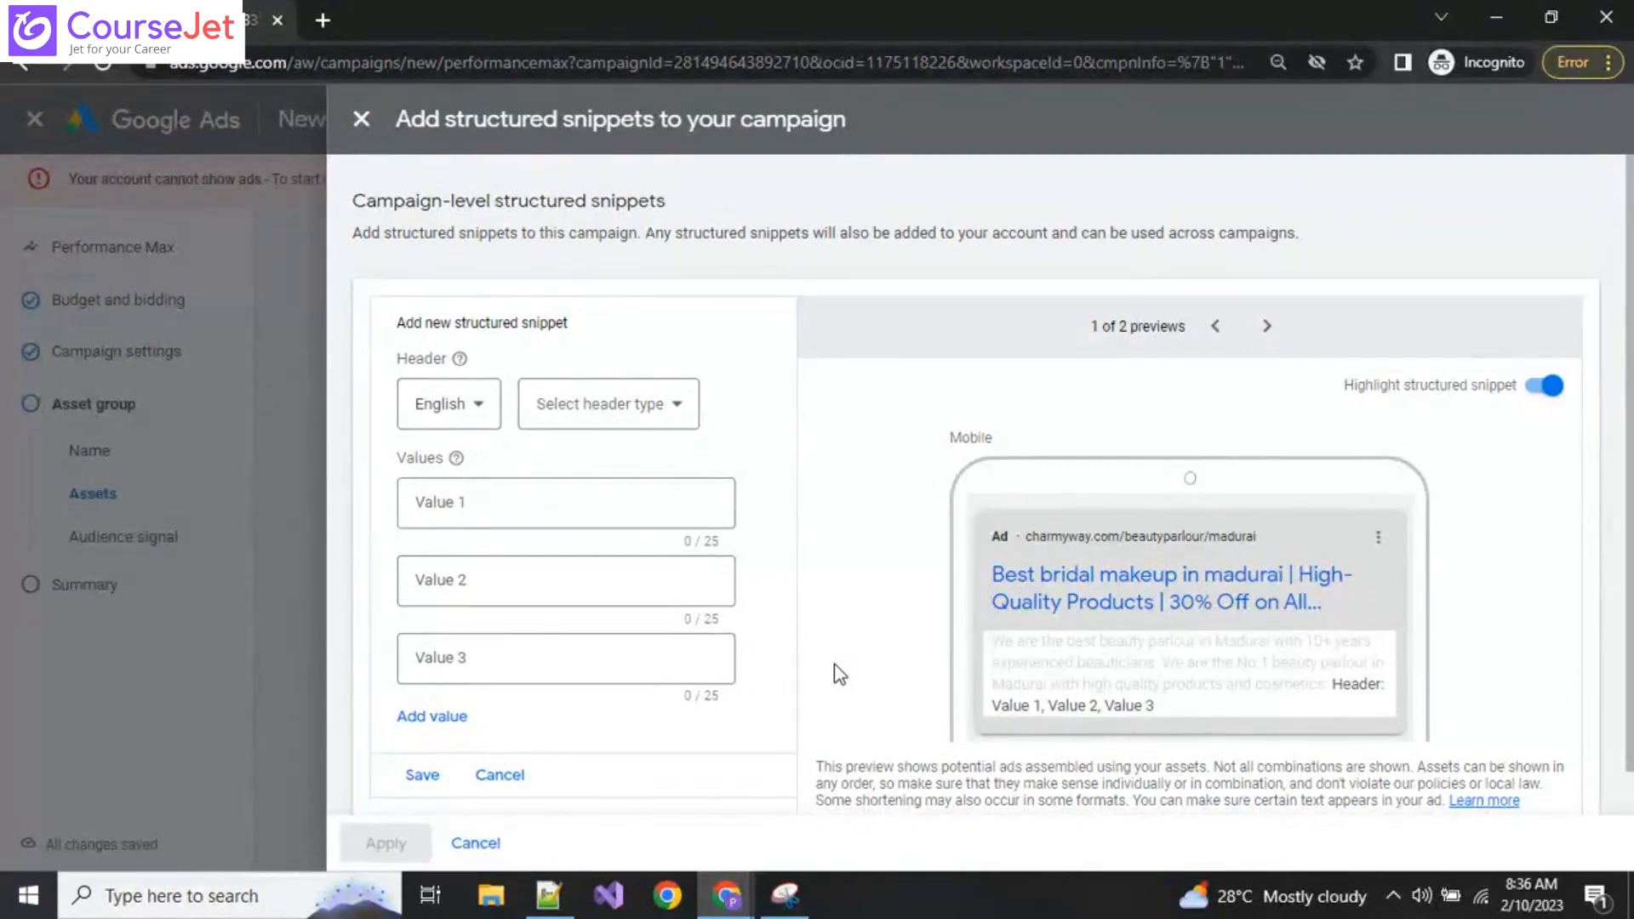
left_click(475, 843)
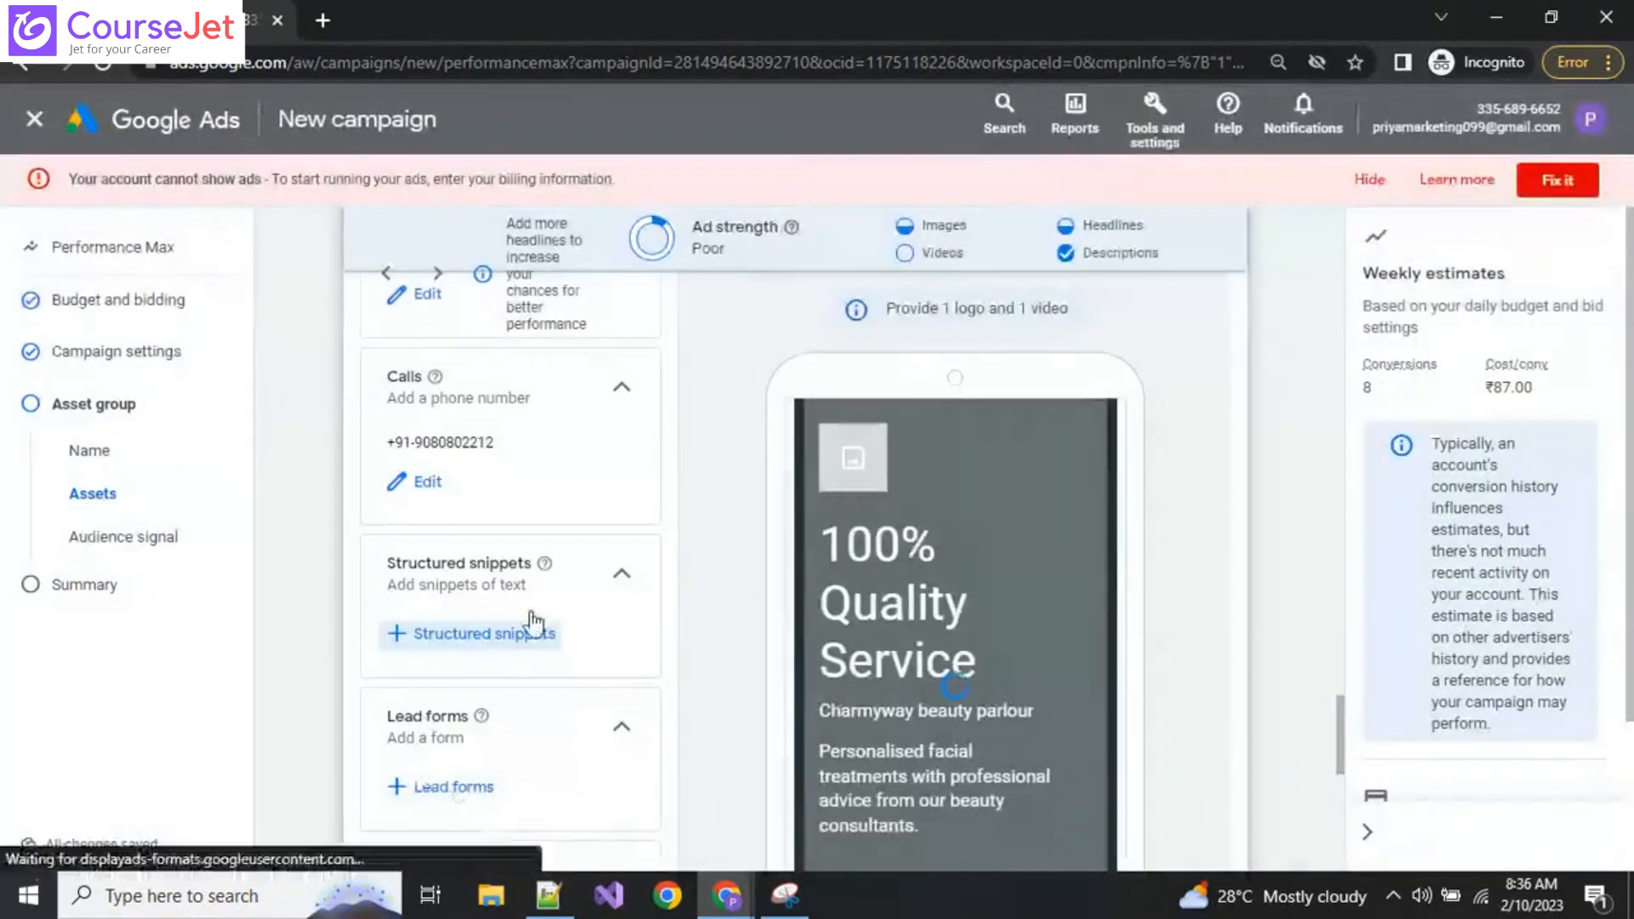
Step: Open the lead form editor, review its headline, business name, description and contact question fields, and cancel it
scroll(536, 628, "down", 3)
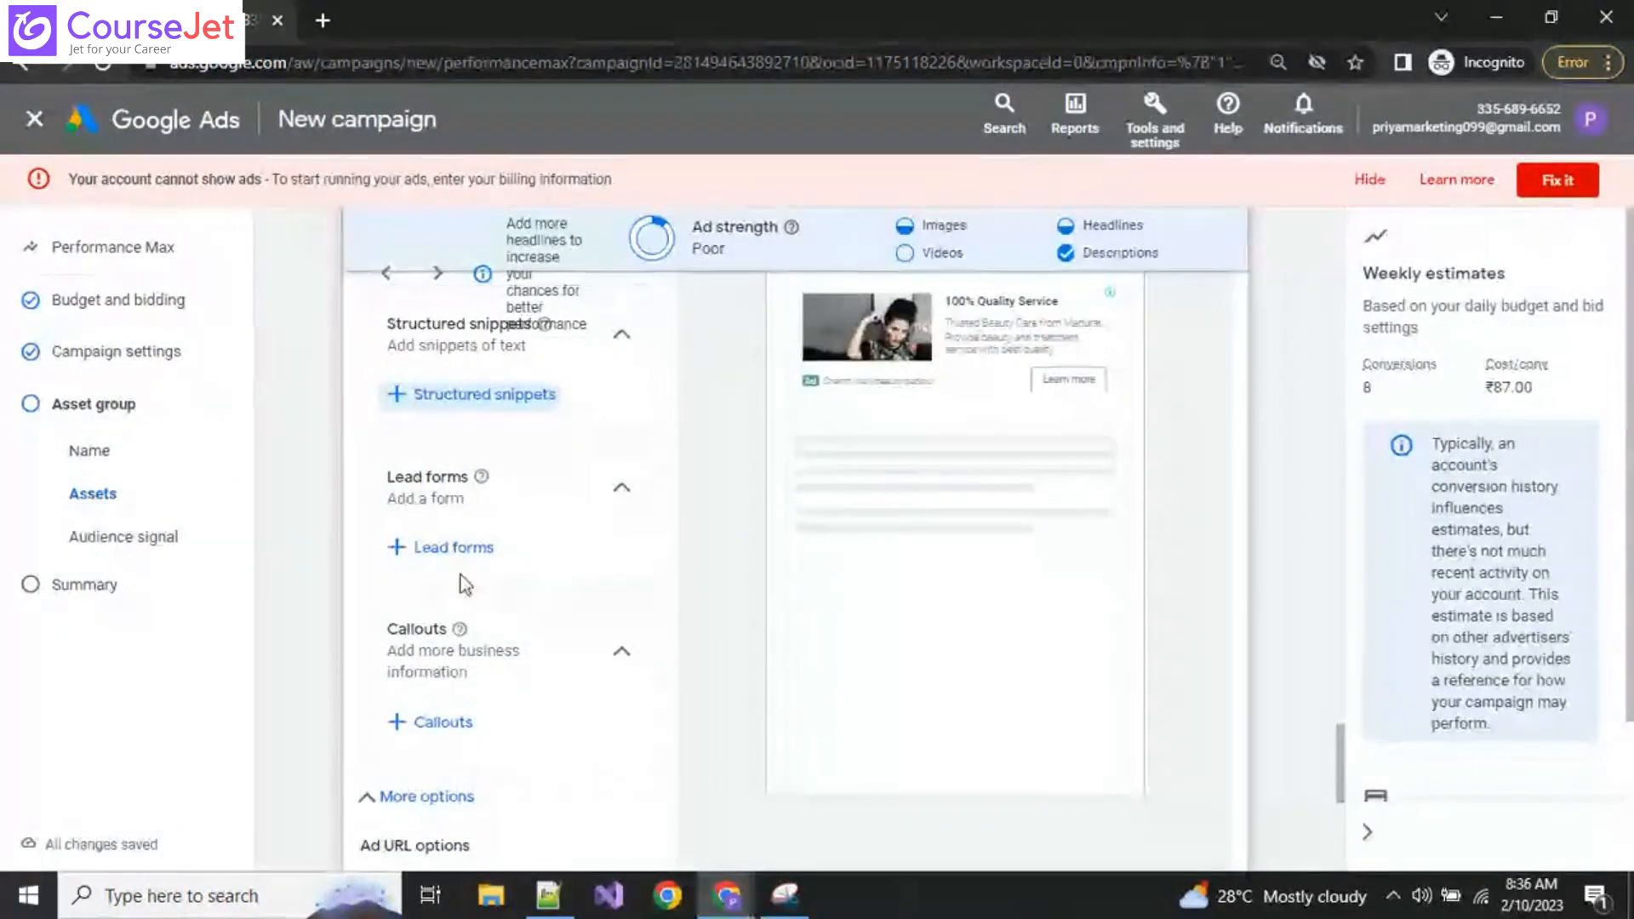
left_click(454, 548)
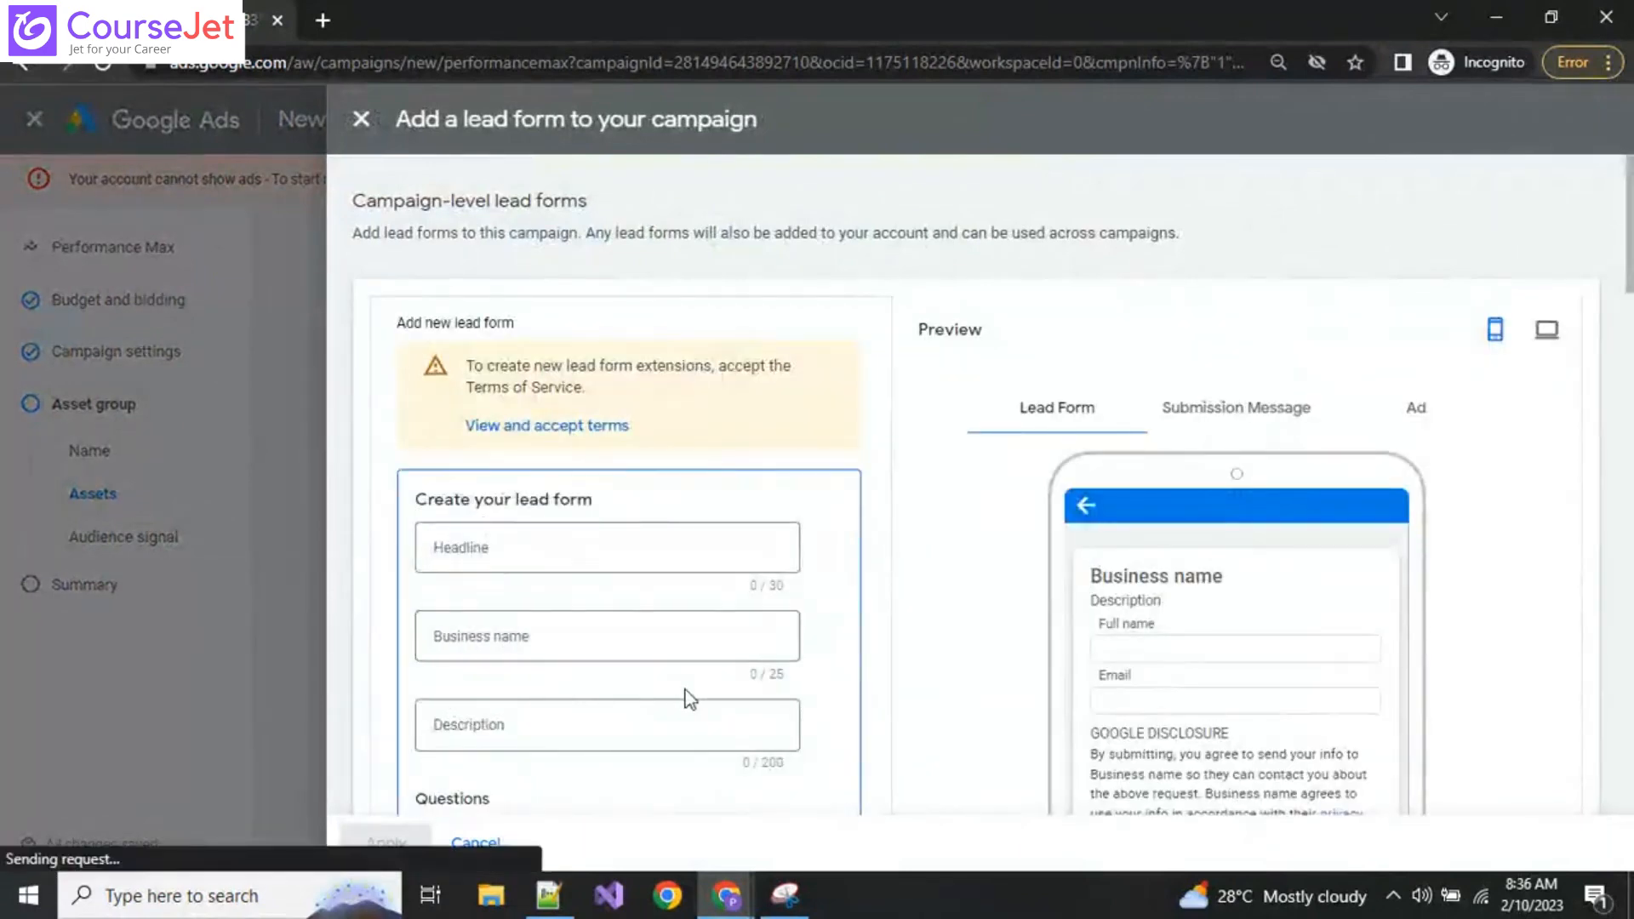
scroll(685, 691, "down", 1)
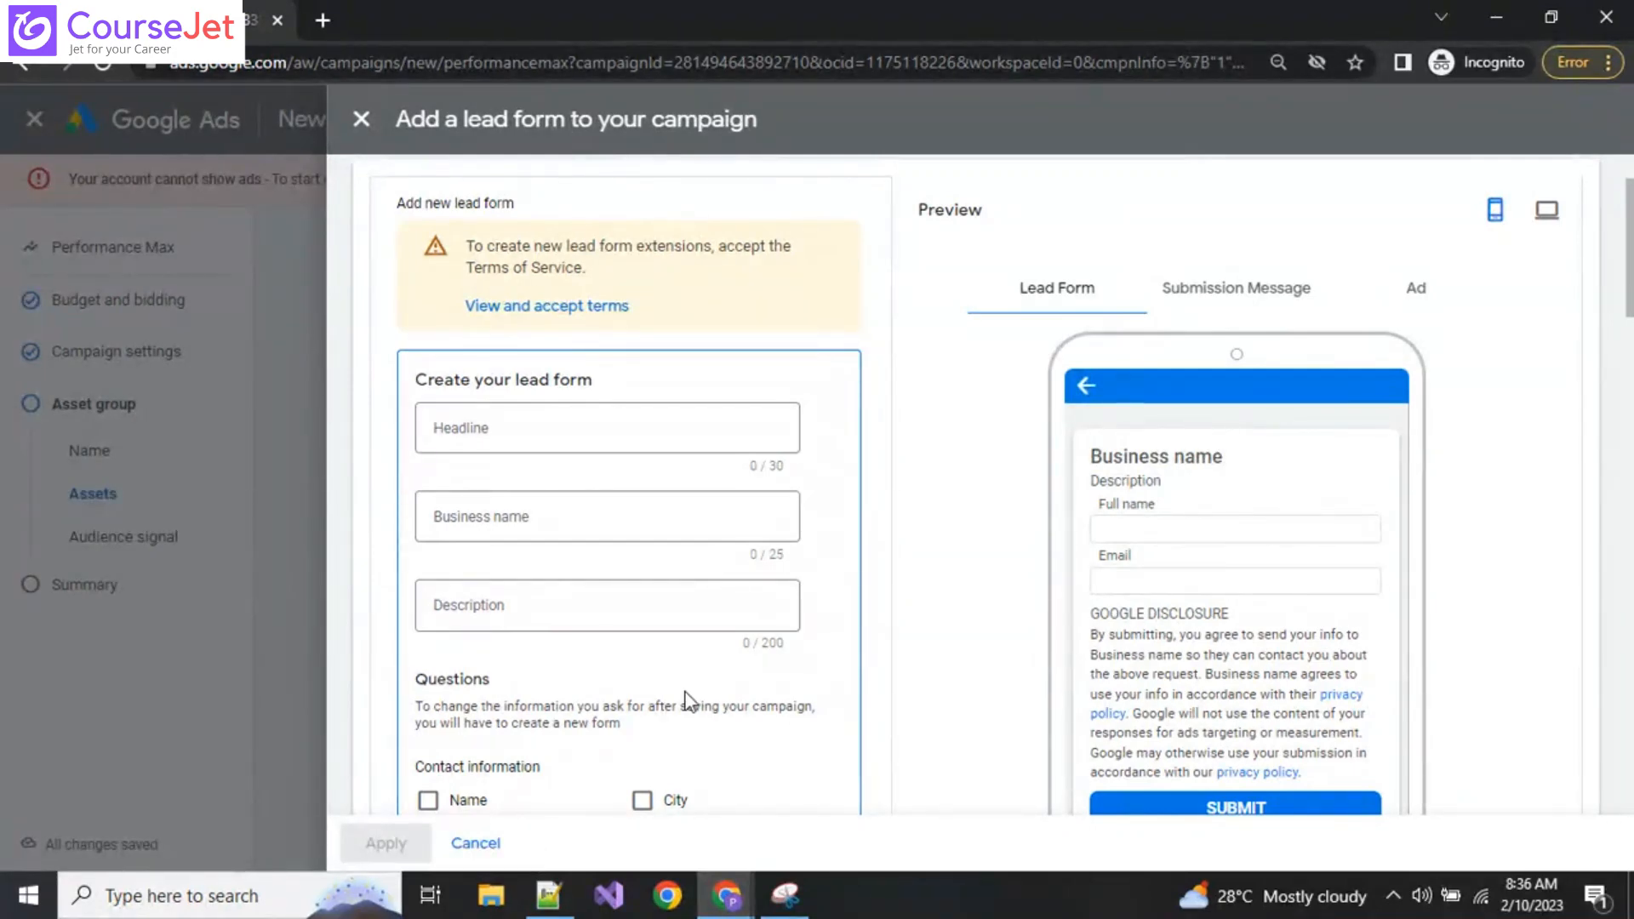
scroll(596, 673, "down", 4)
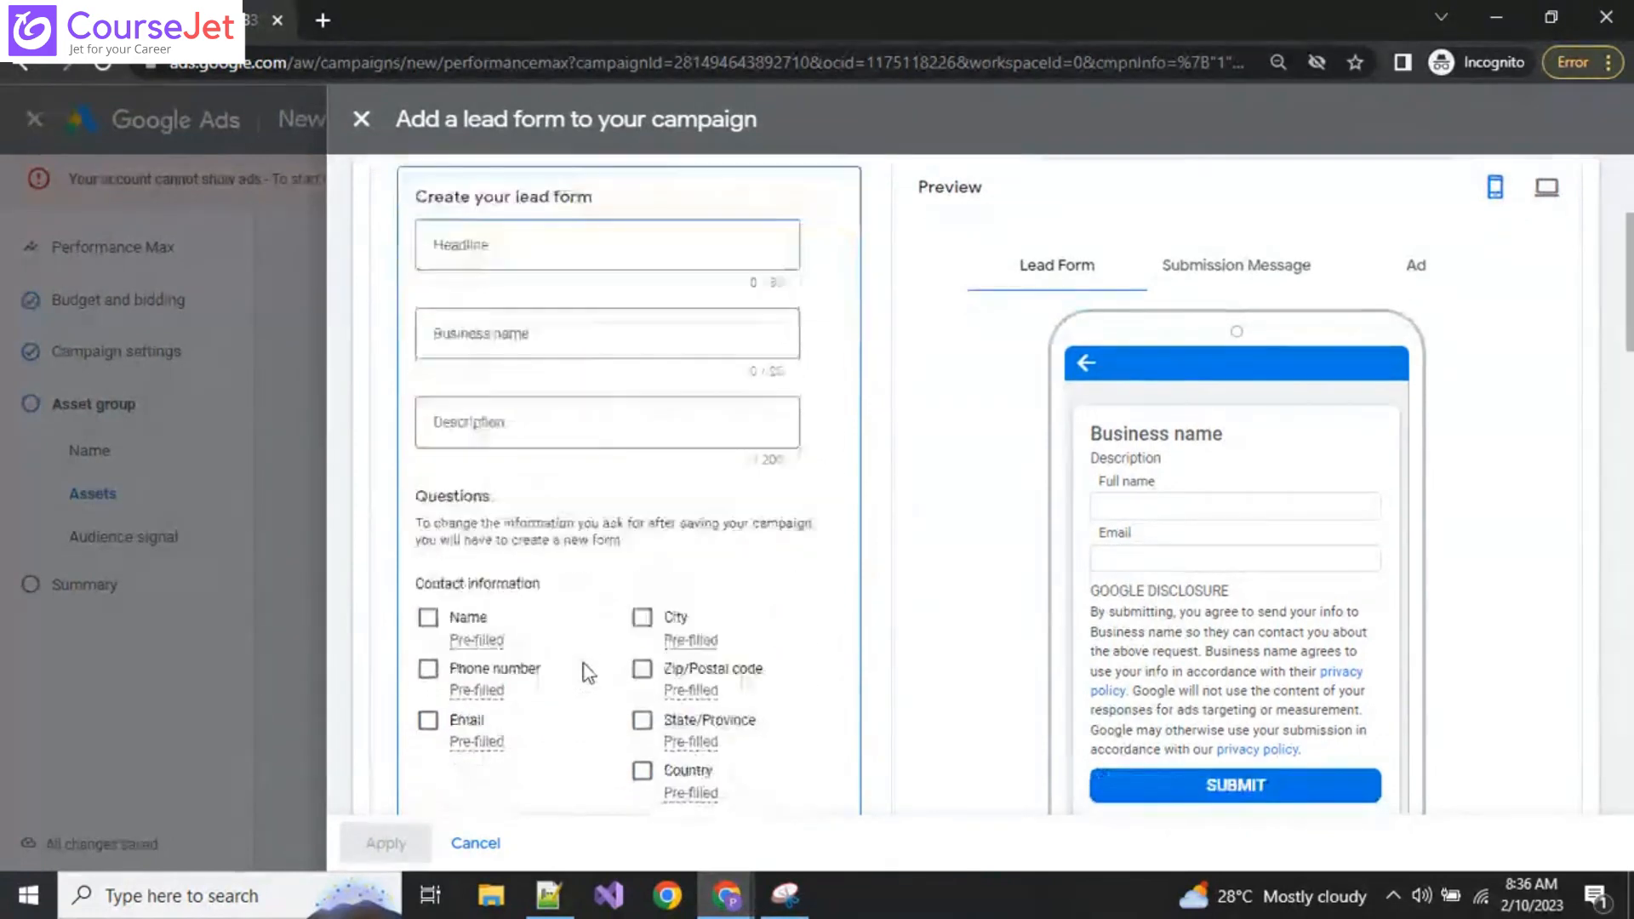
scroll(587, 673, "up", 5)
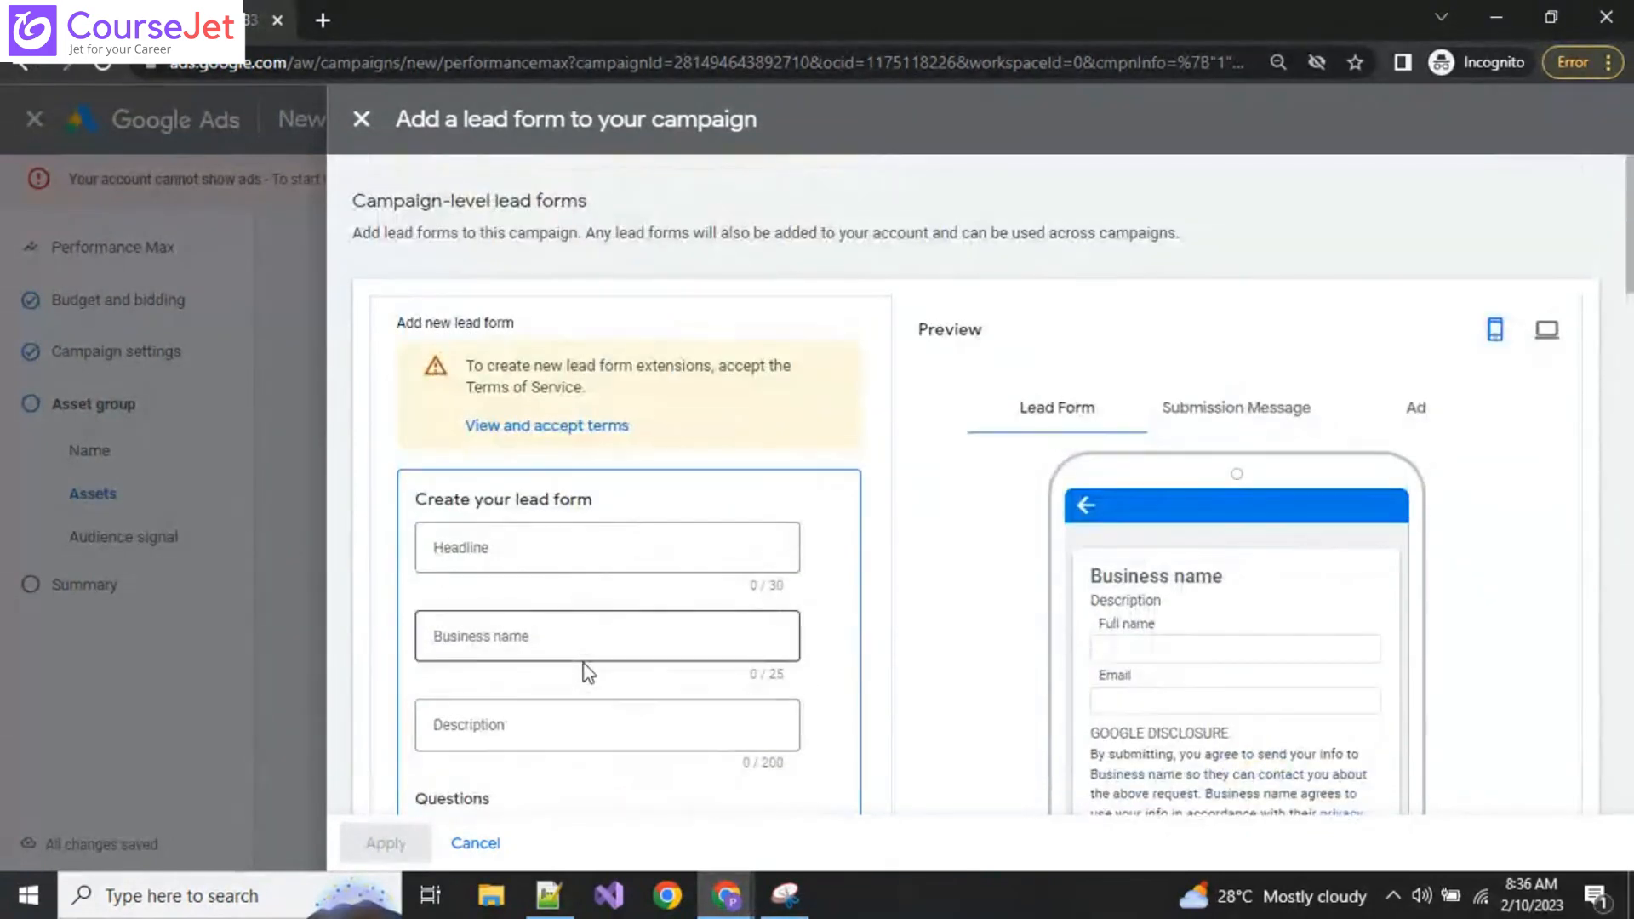
left_click(535, 550)
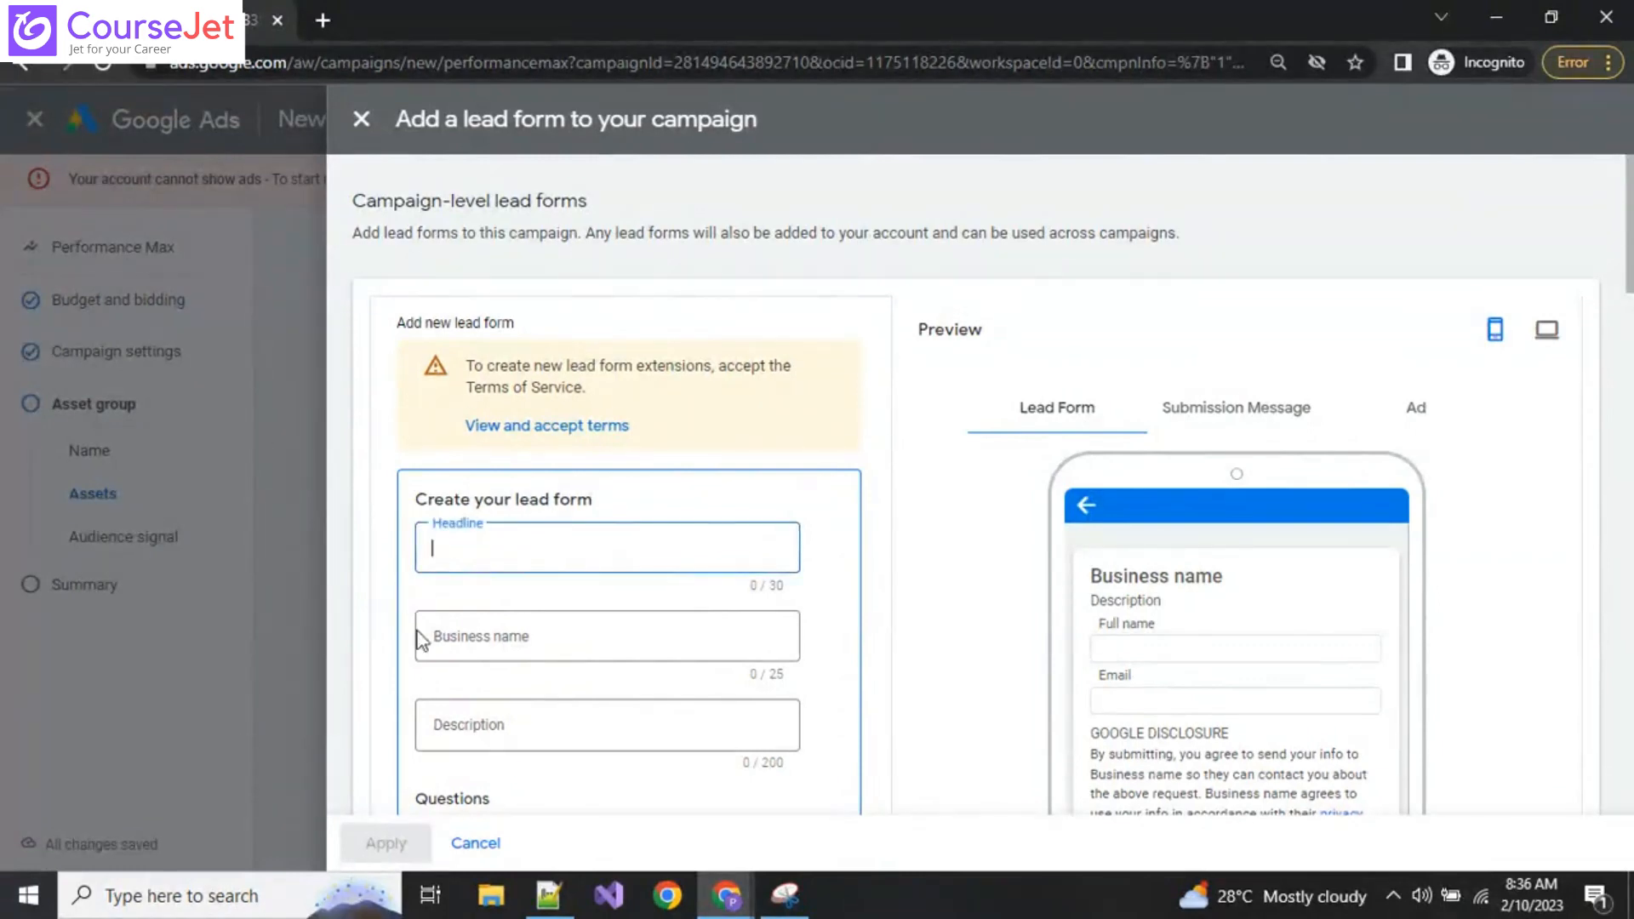
scroll(426, 635, "down", 5)
left_click(470, 851)
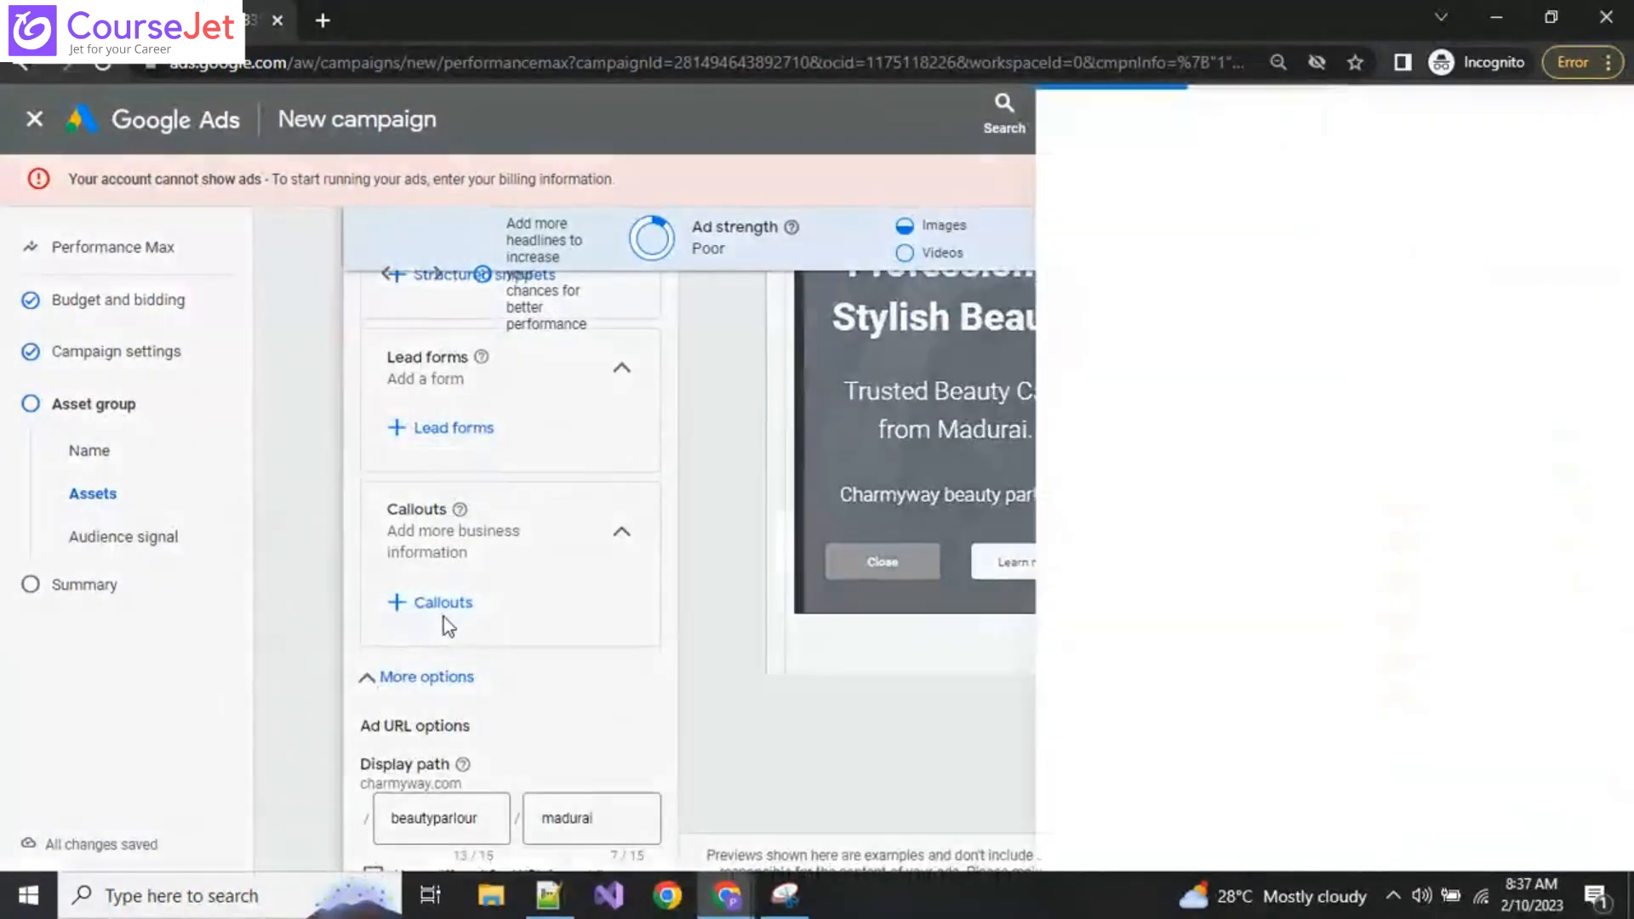
Step: Open the campaign's callouts form, search Google in a new tab for "interior designers in singapore", and examine the ads' callout texts
left_click(442, 613)
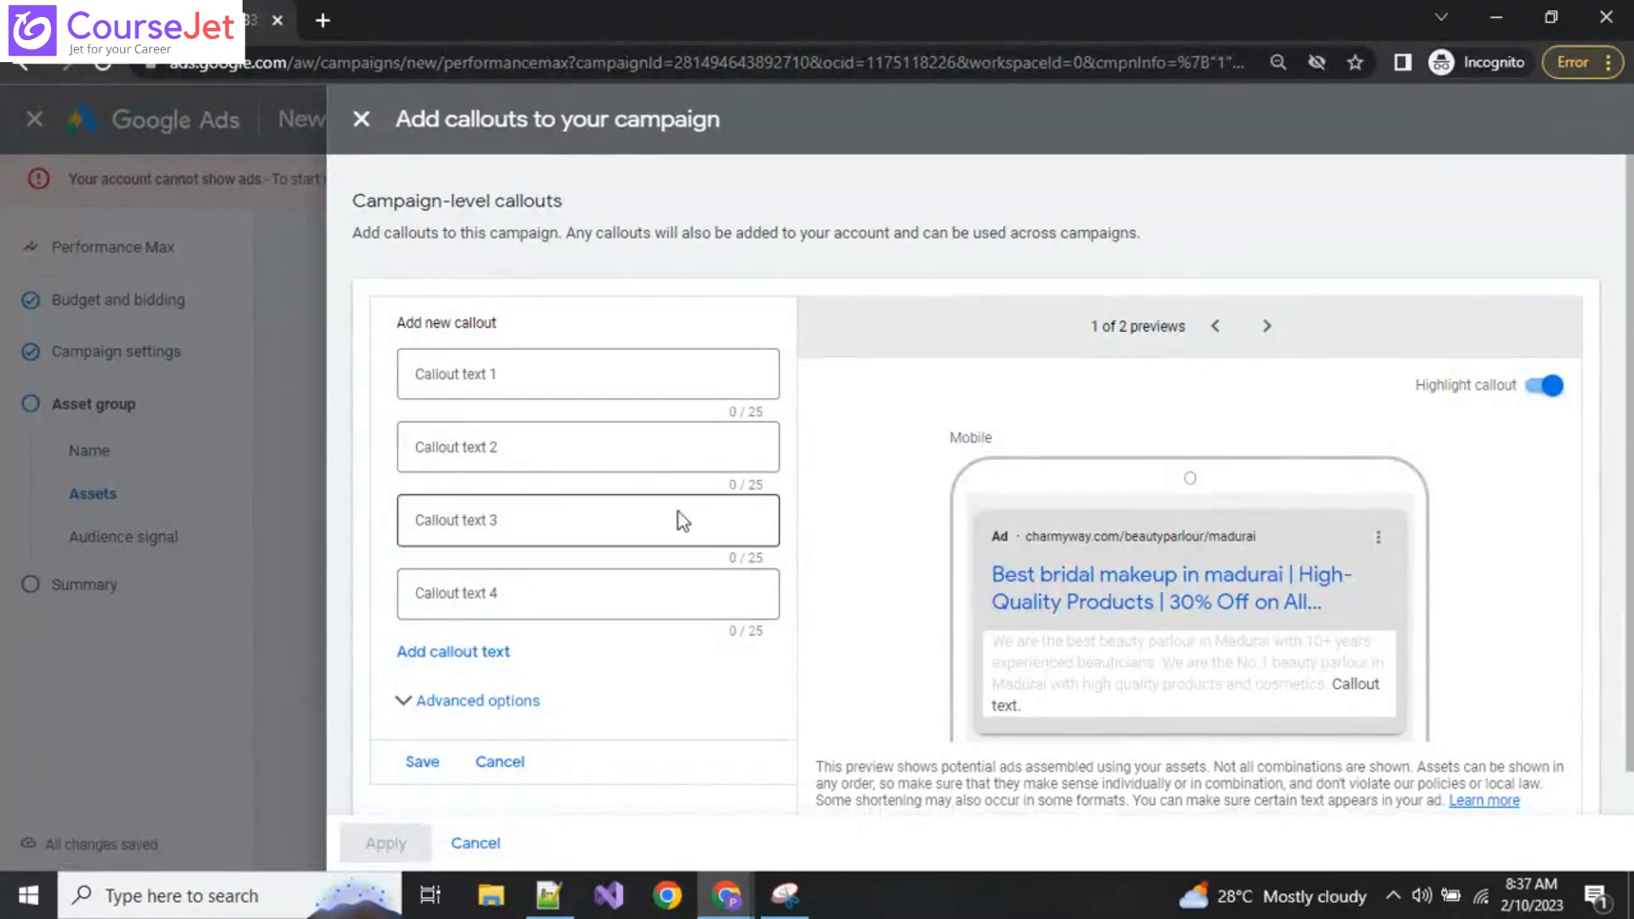
left_click(323, 20)
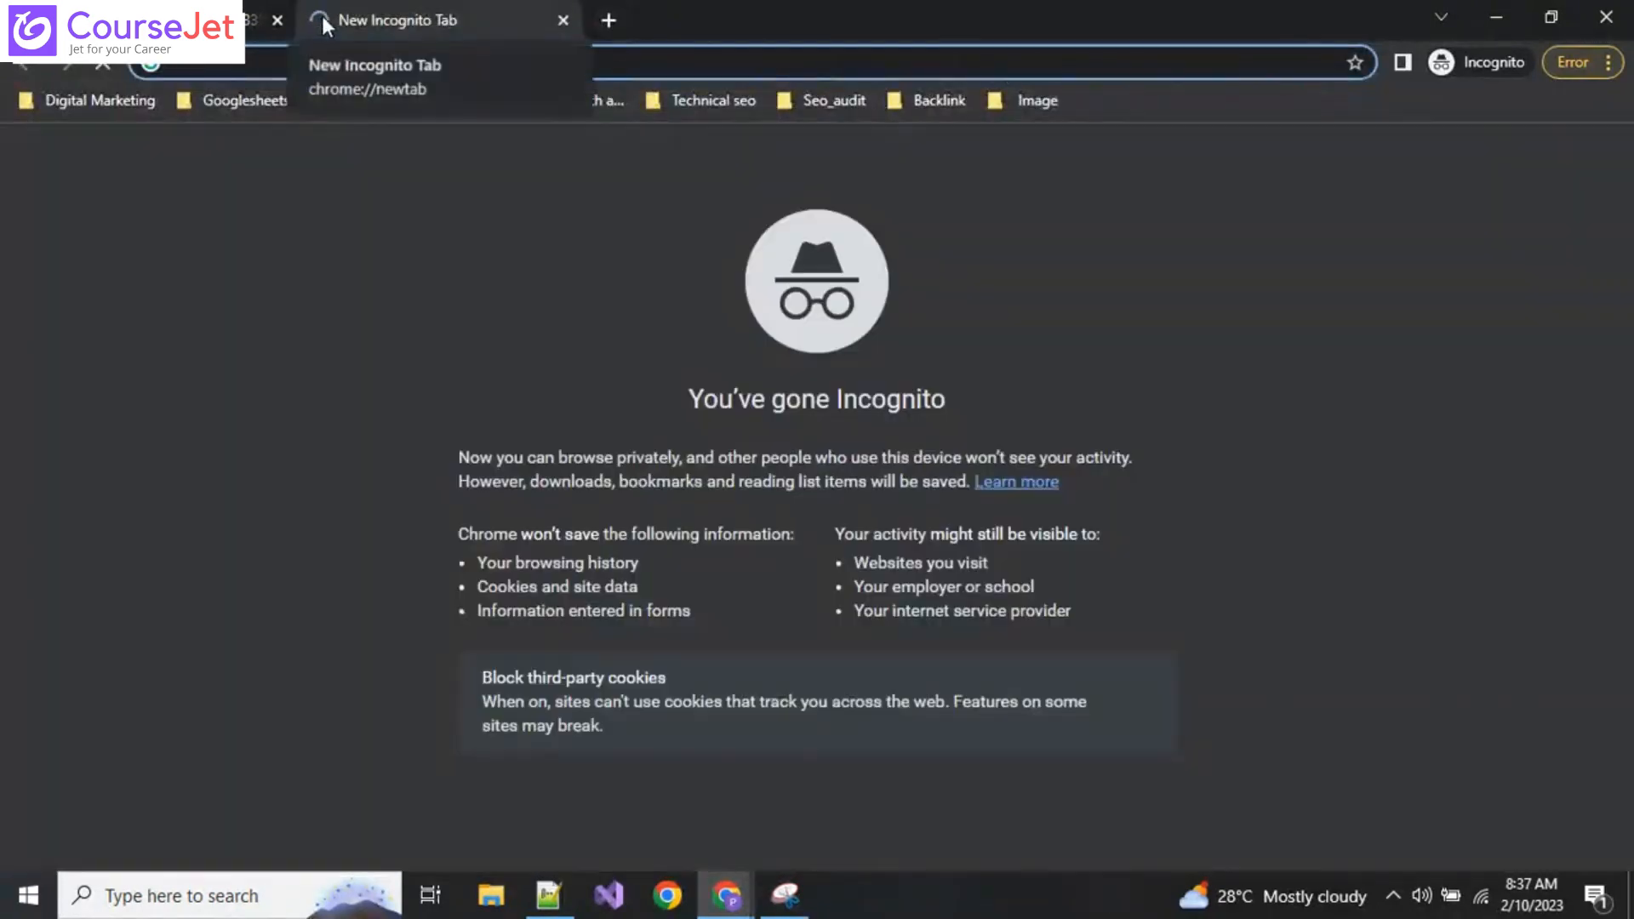
type("in")
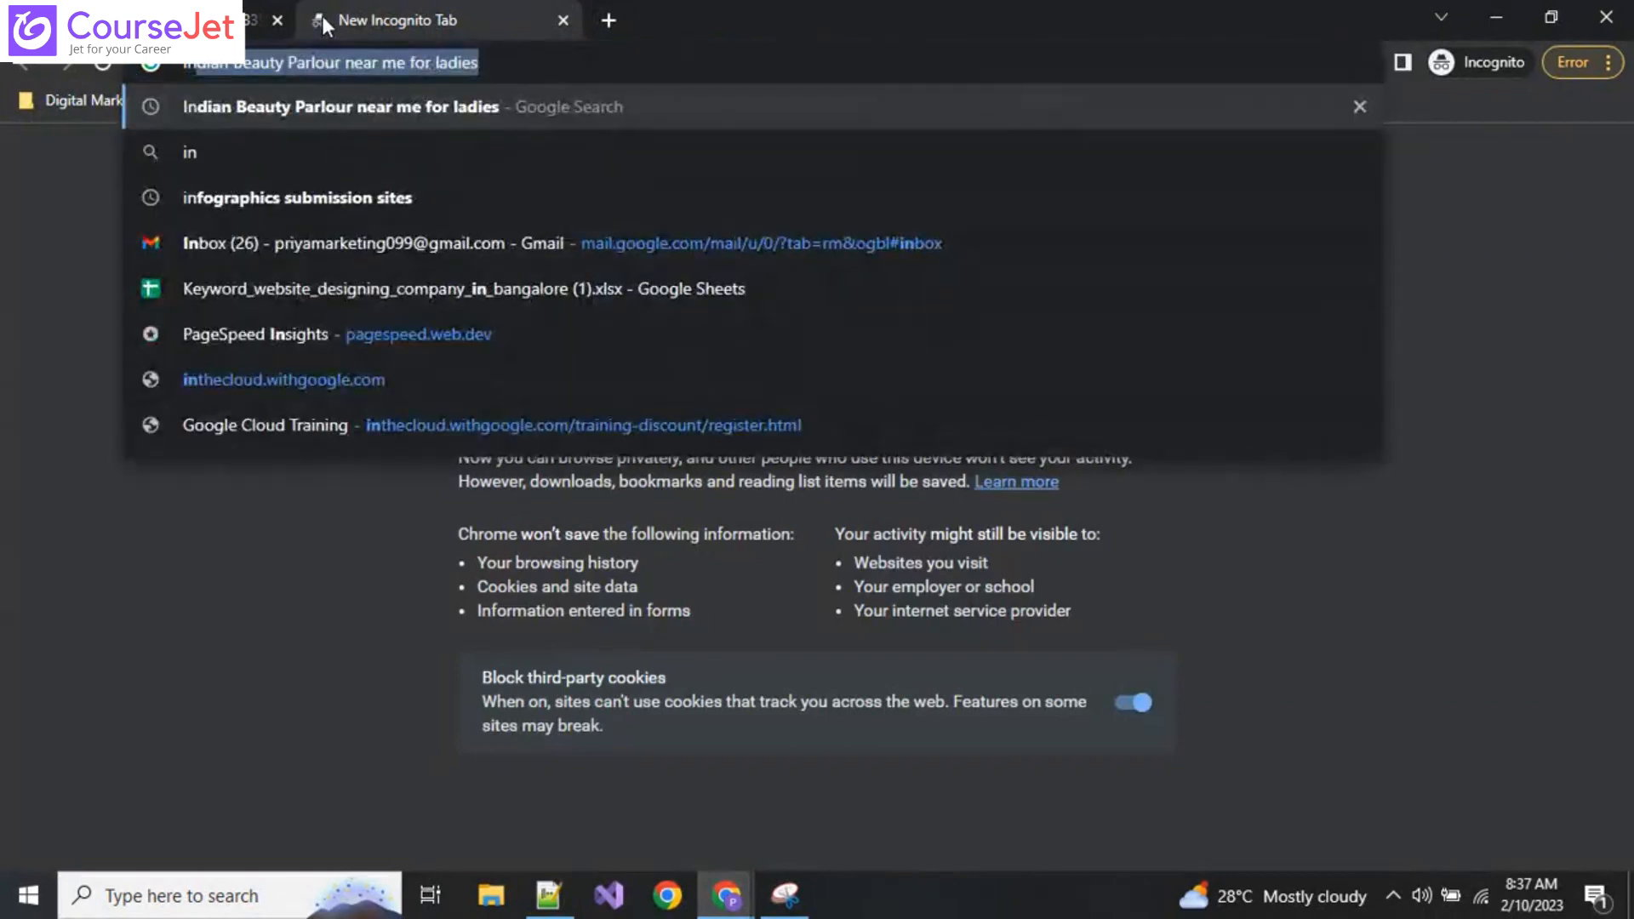
type("terio")
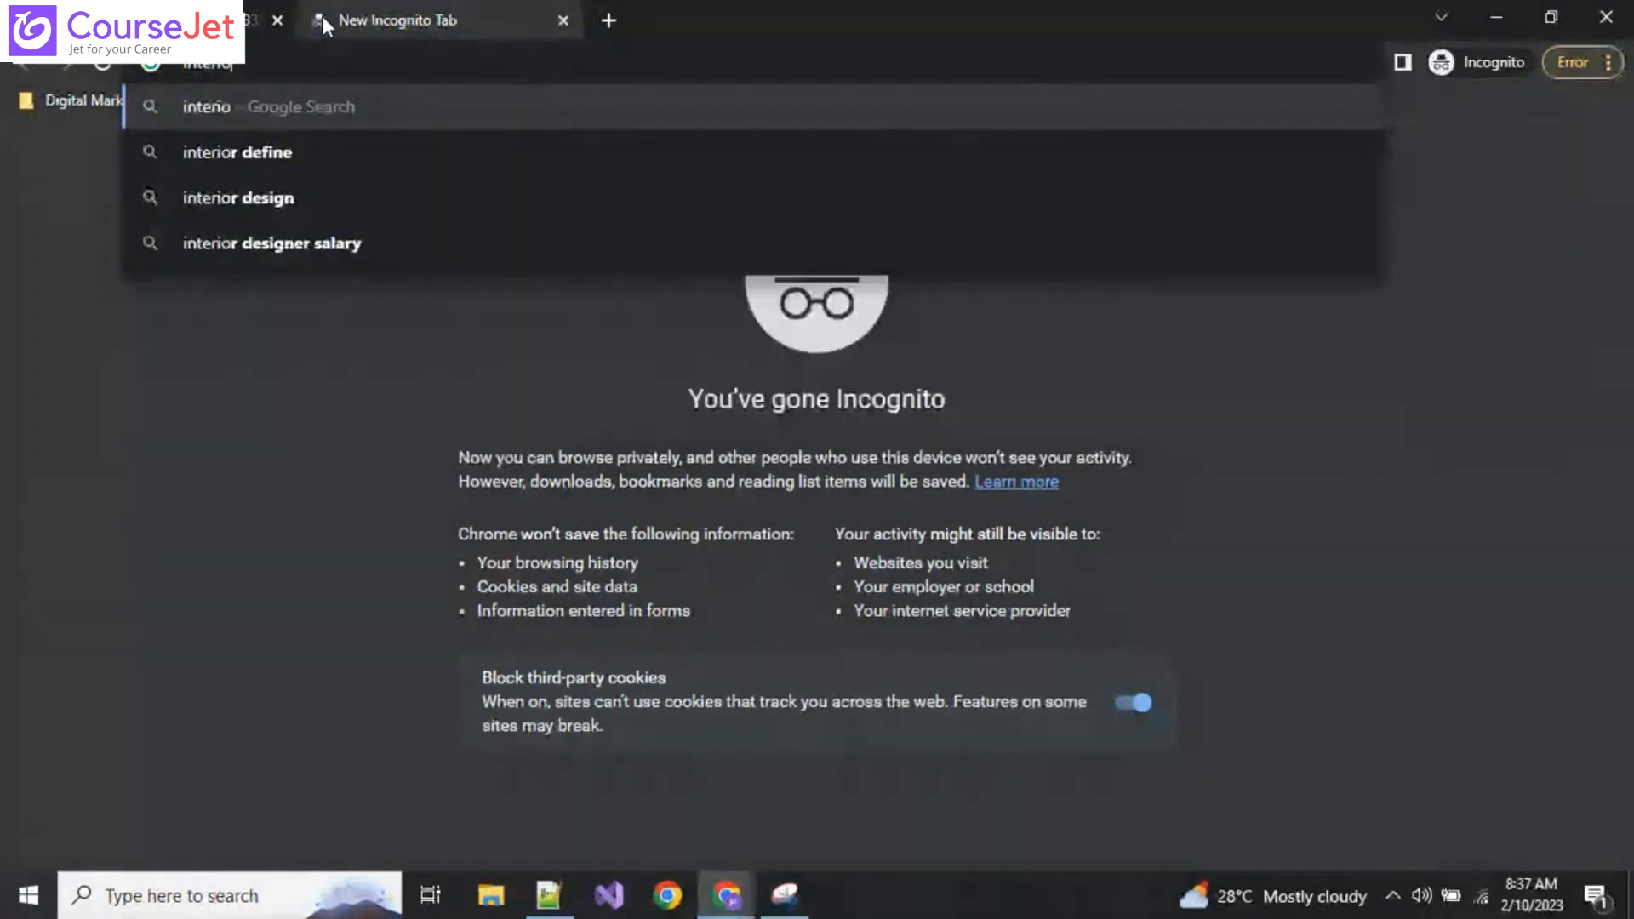
type("r designer")
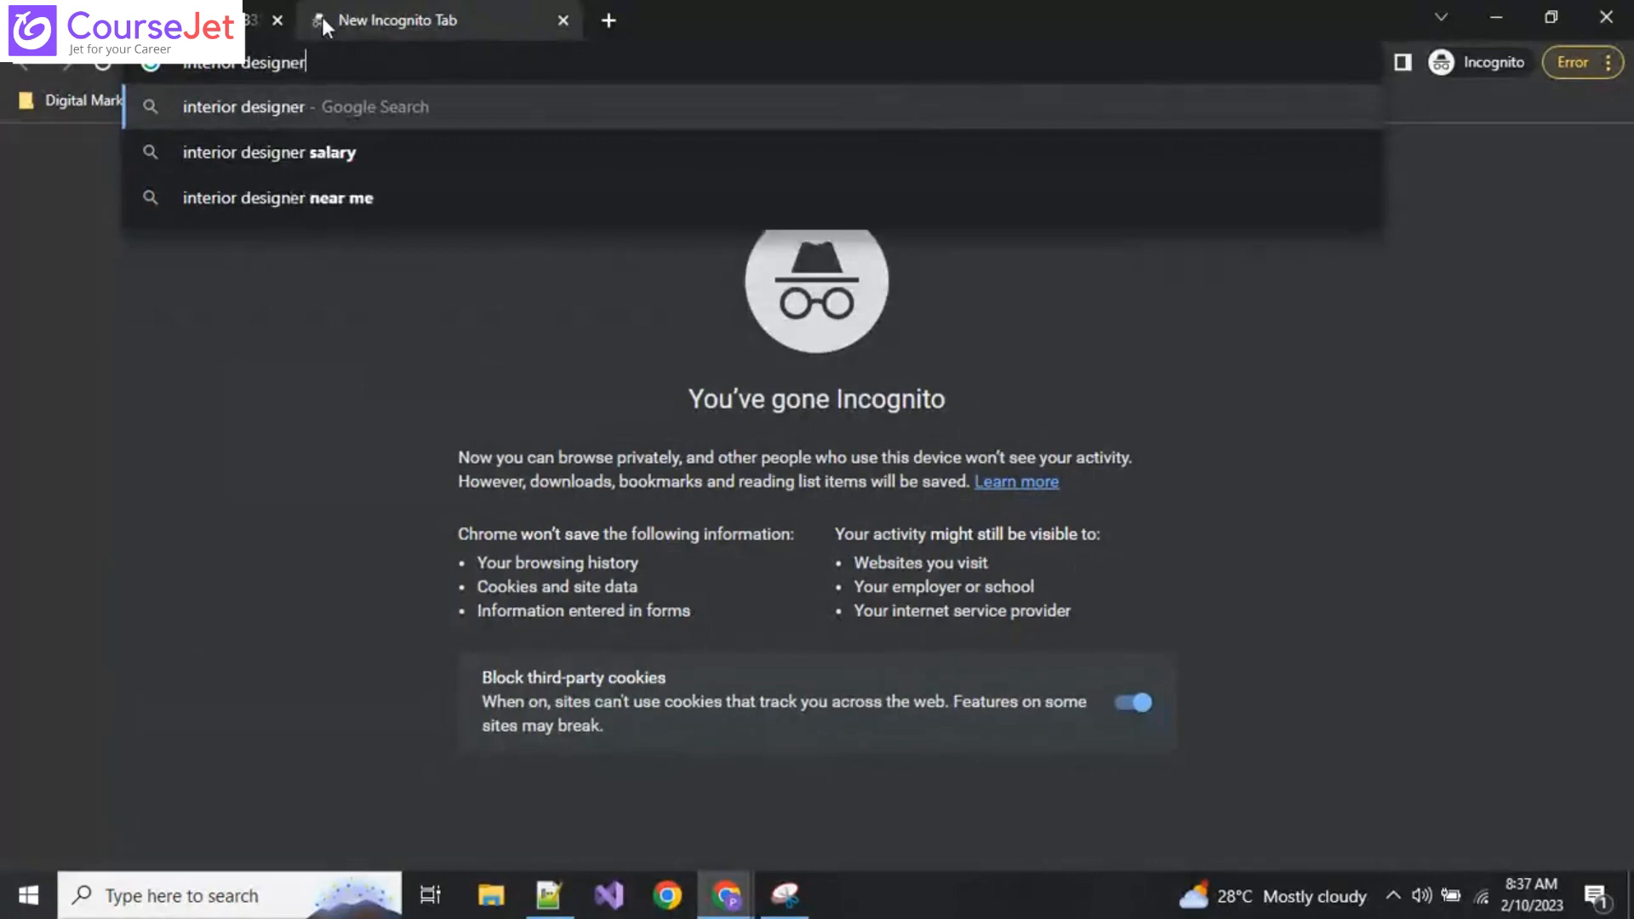
type("s in sing")
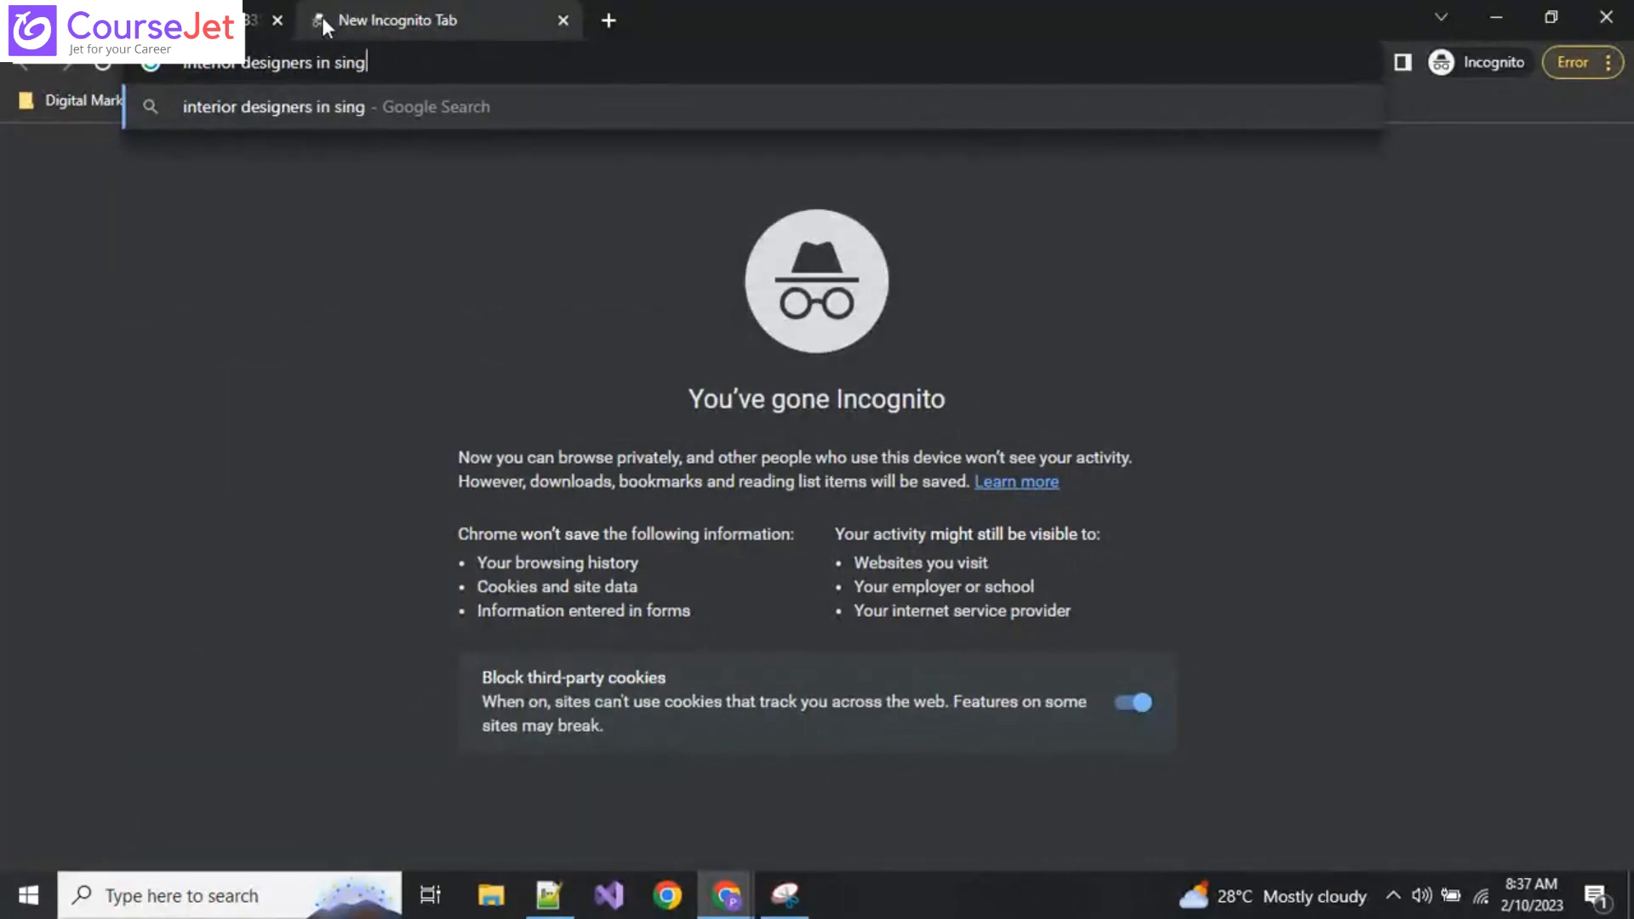
type("apore")
key("Return")
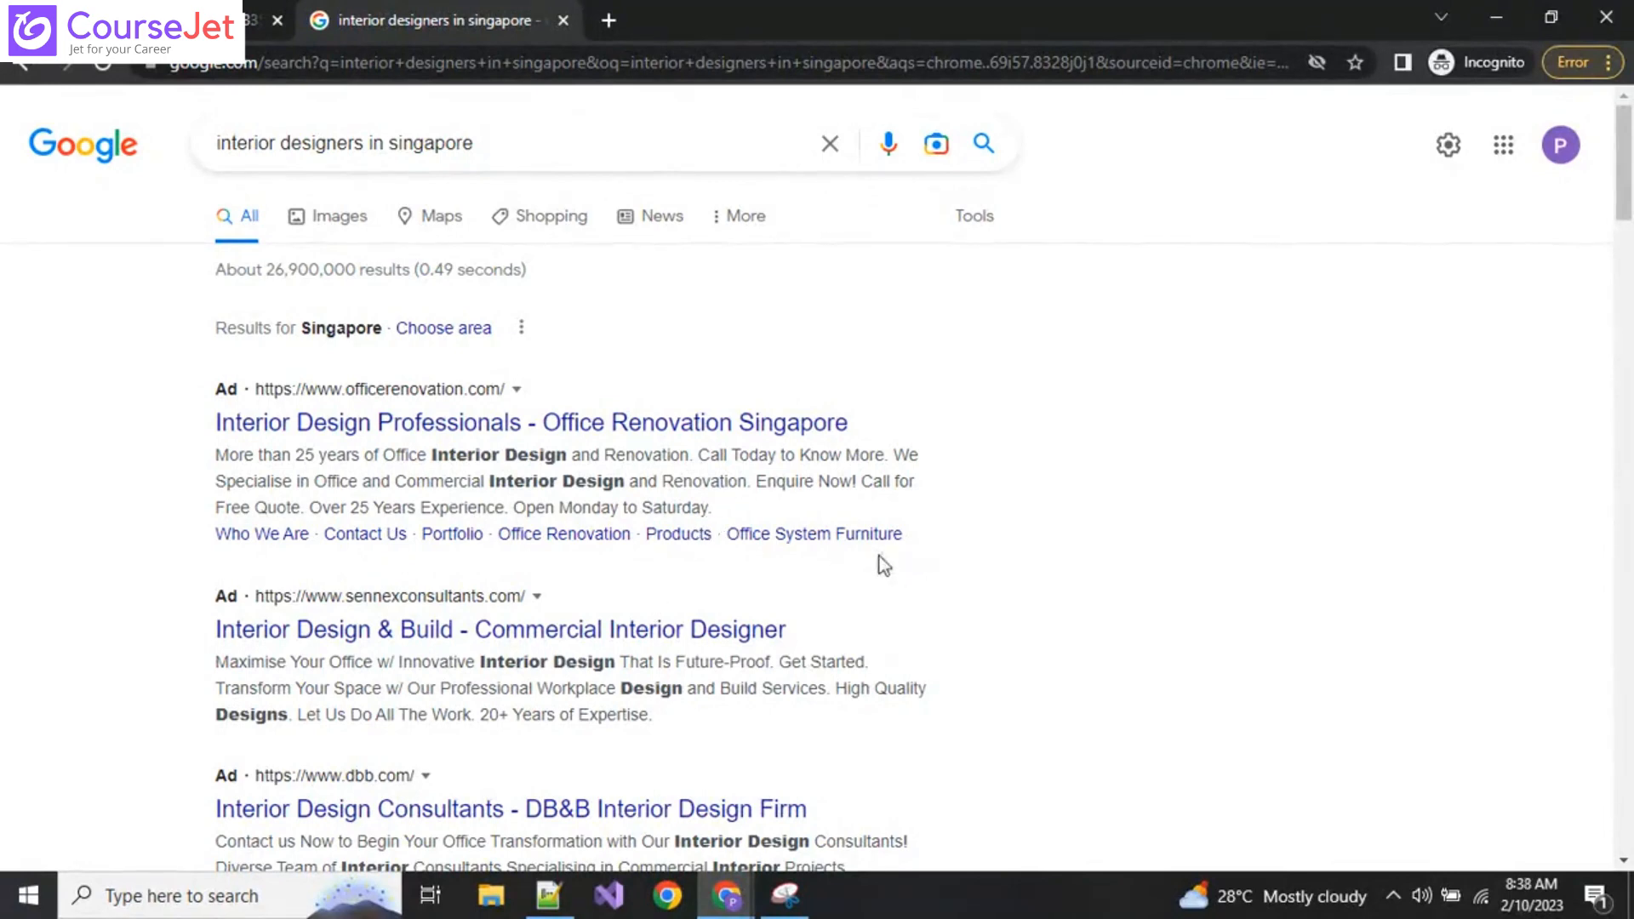
scroll(800, 630, "down", 3)
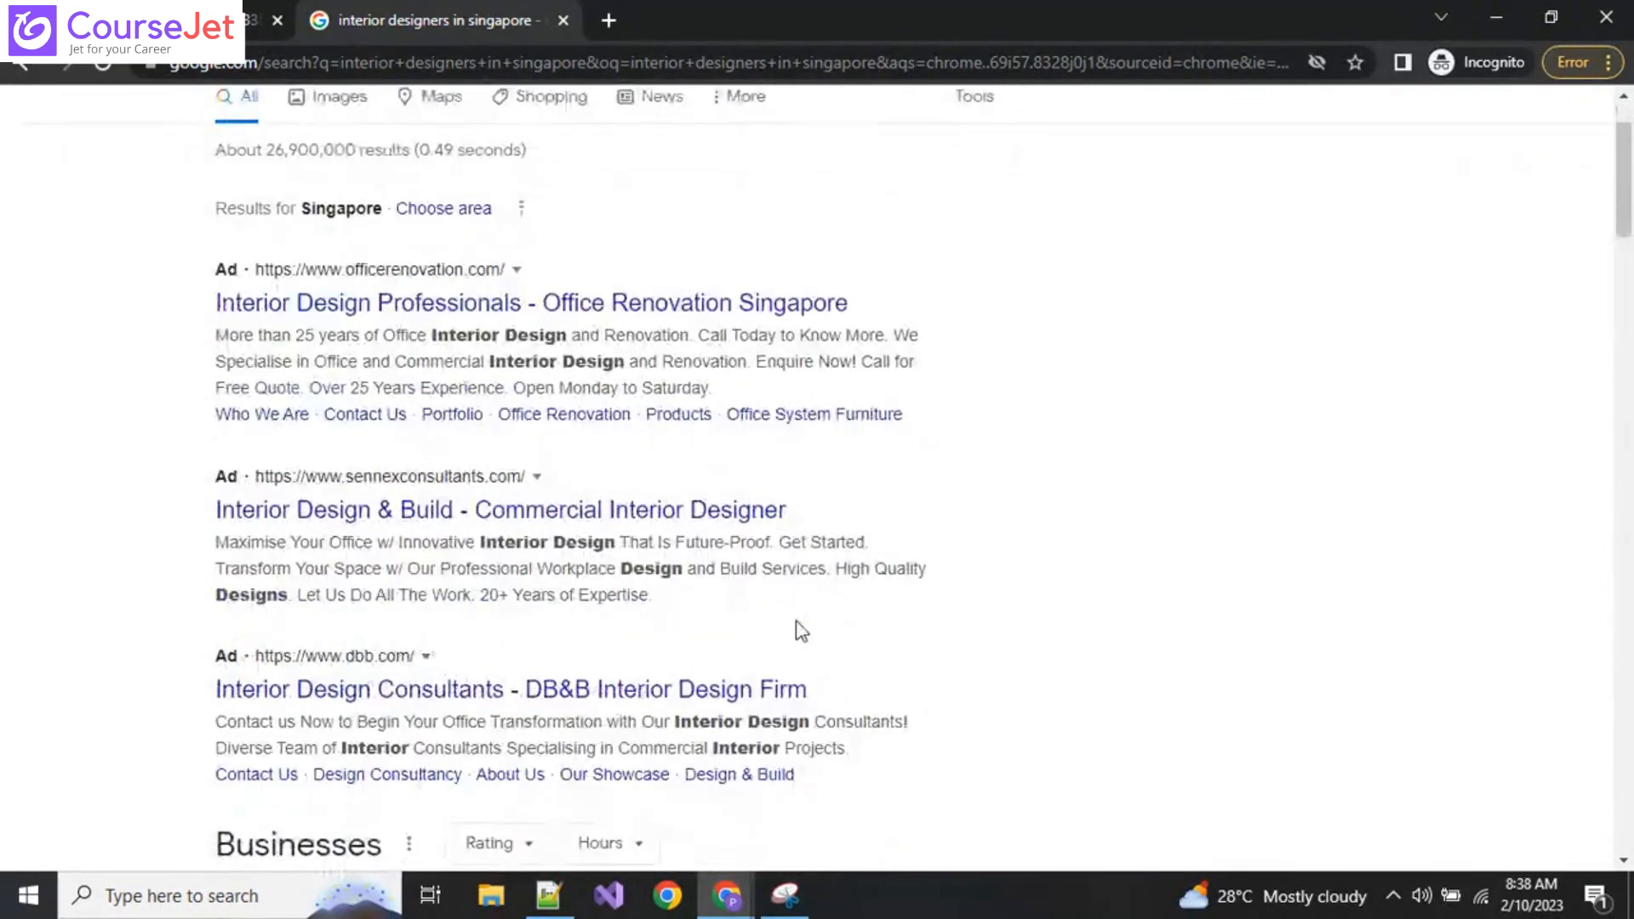
scroll(797, 621, "down", 3)
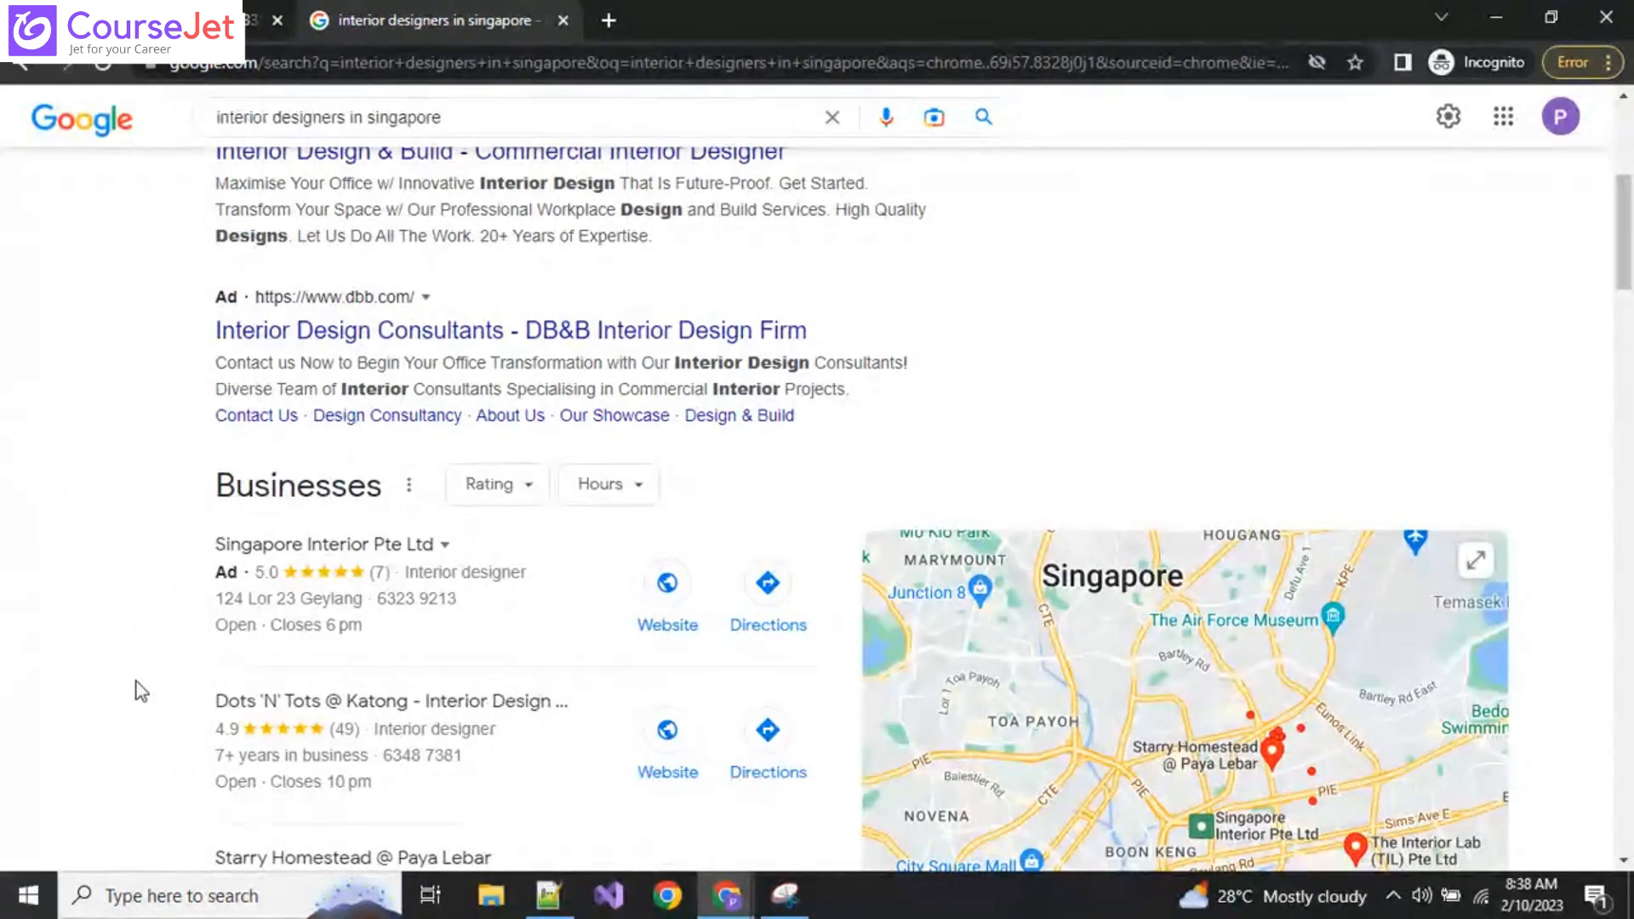
Step: Look through the remaining "interior designers in singapore" results for further ads and callout examples
scroll(141, 691, "down", 1)
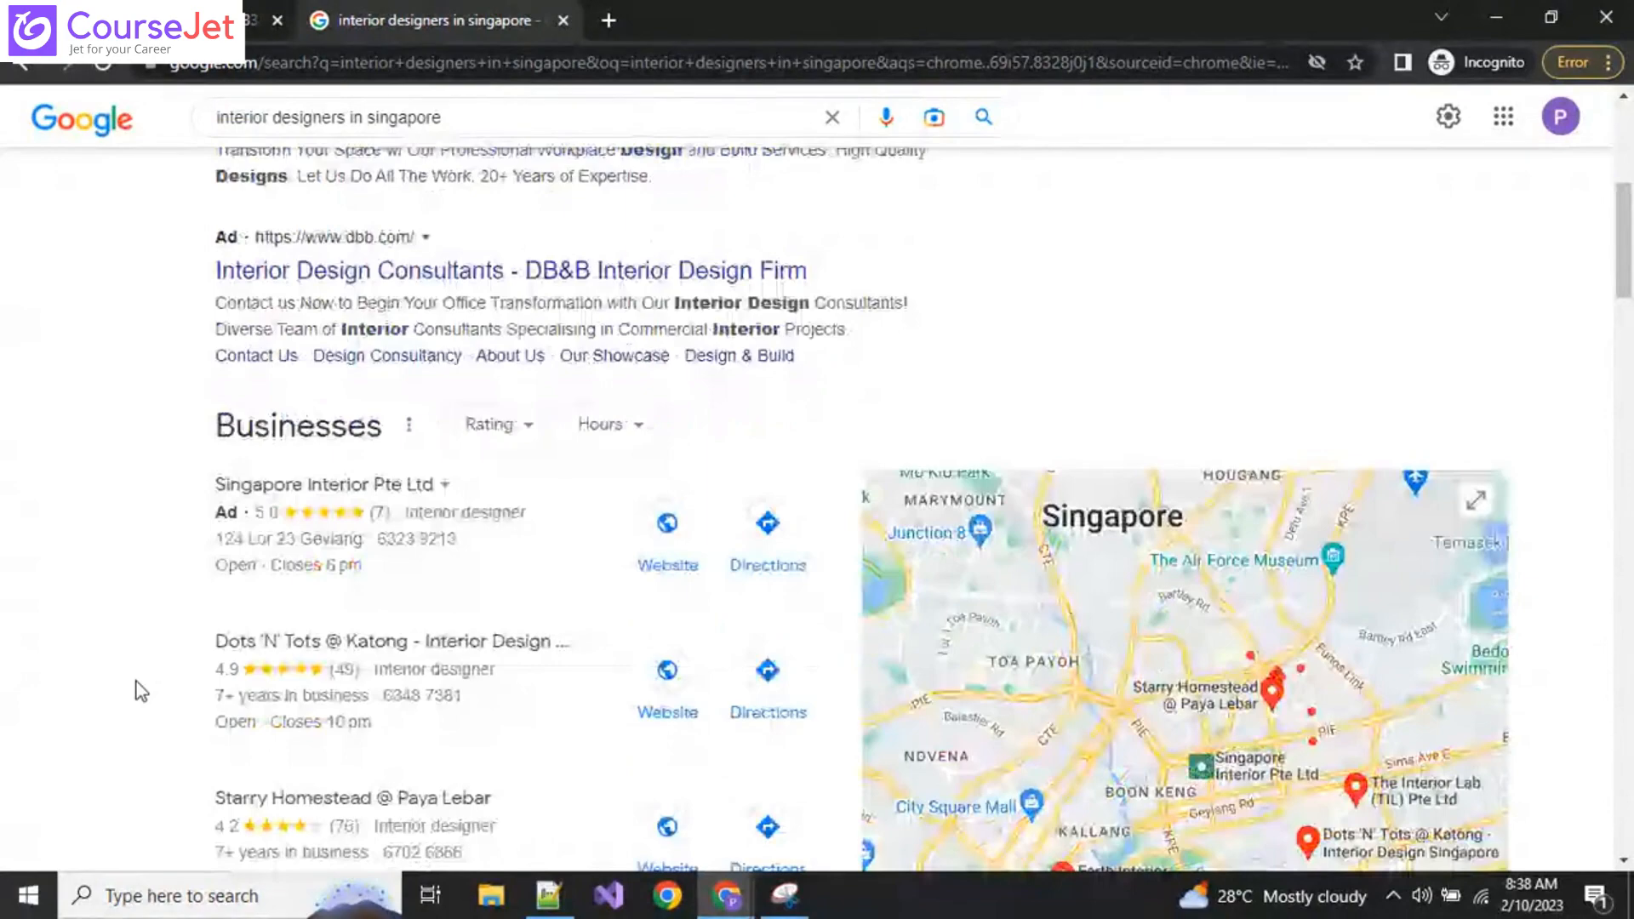
scroll(141, 691, "down", 15)
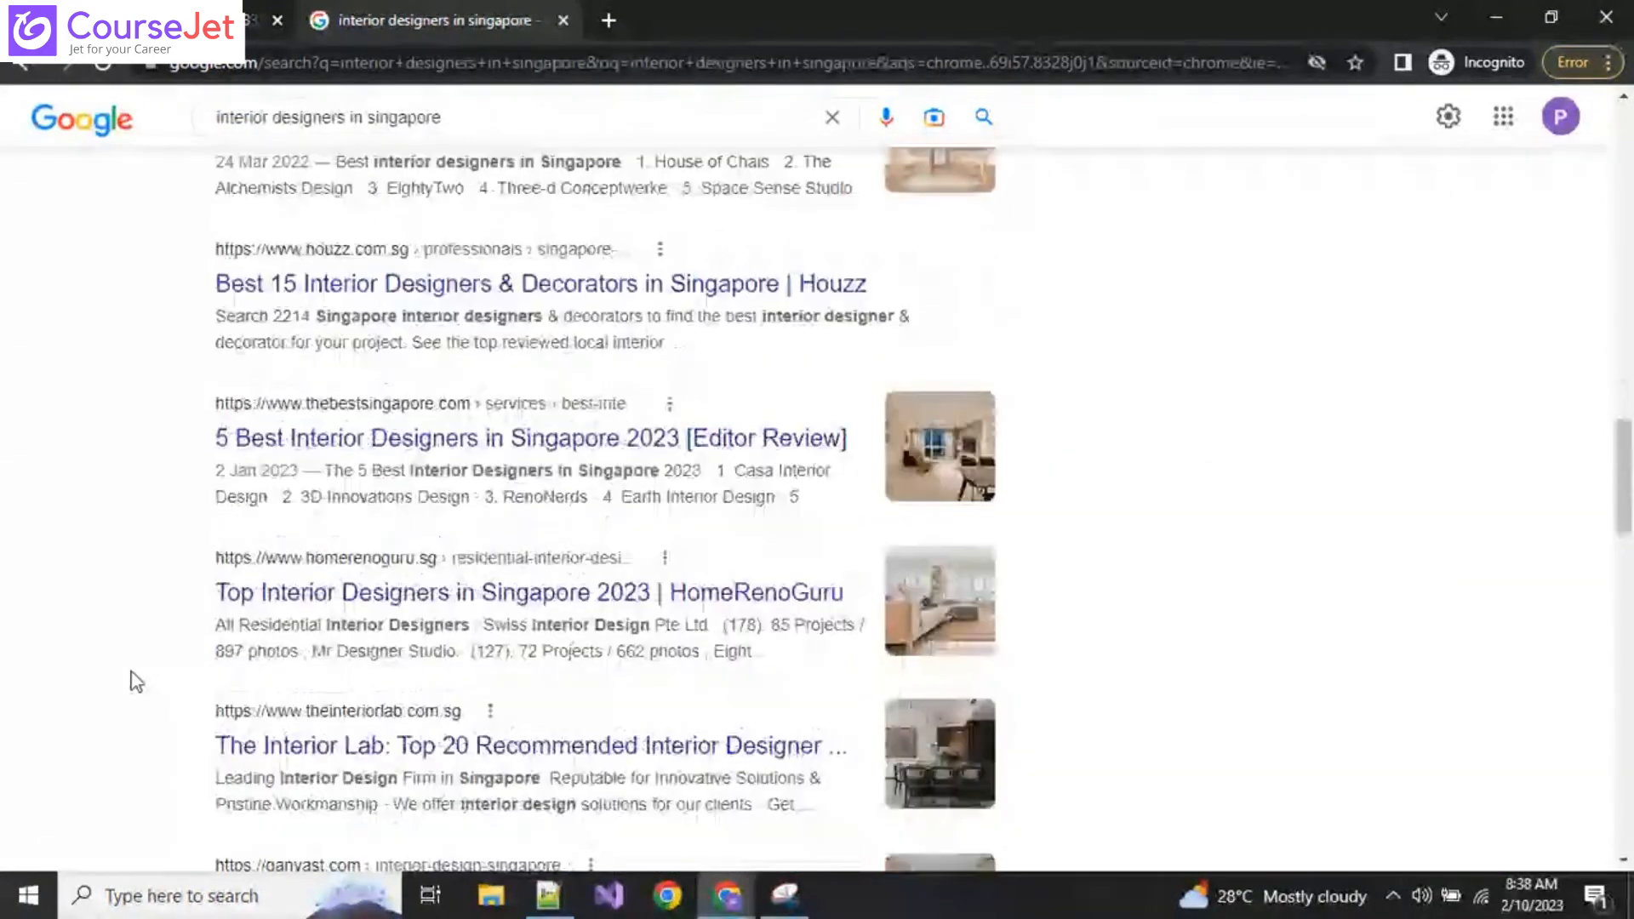
scroll(136, 681, "up", 15)
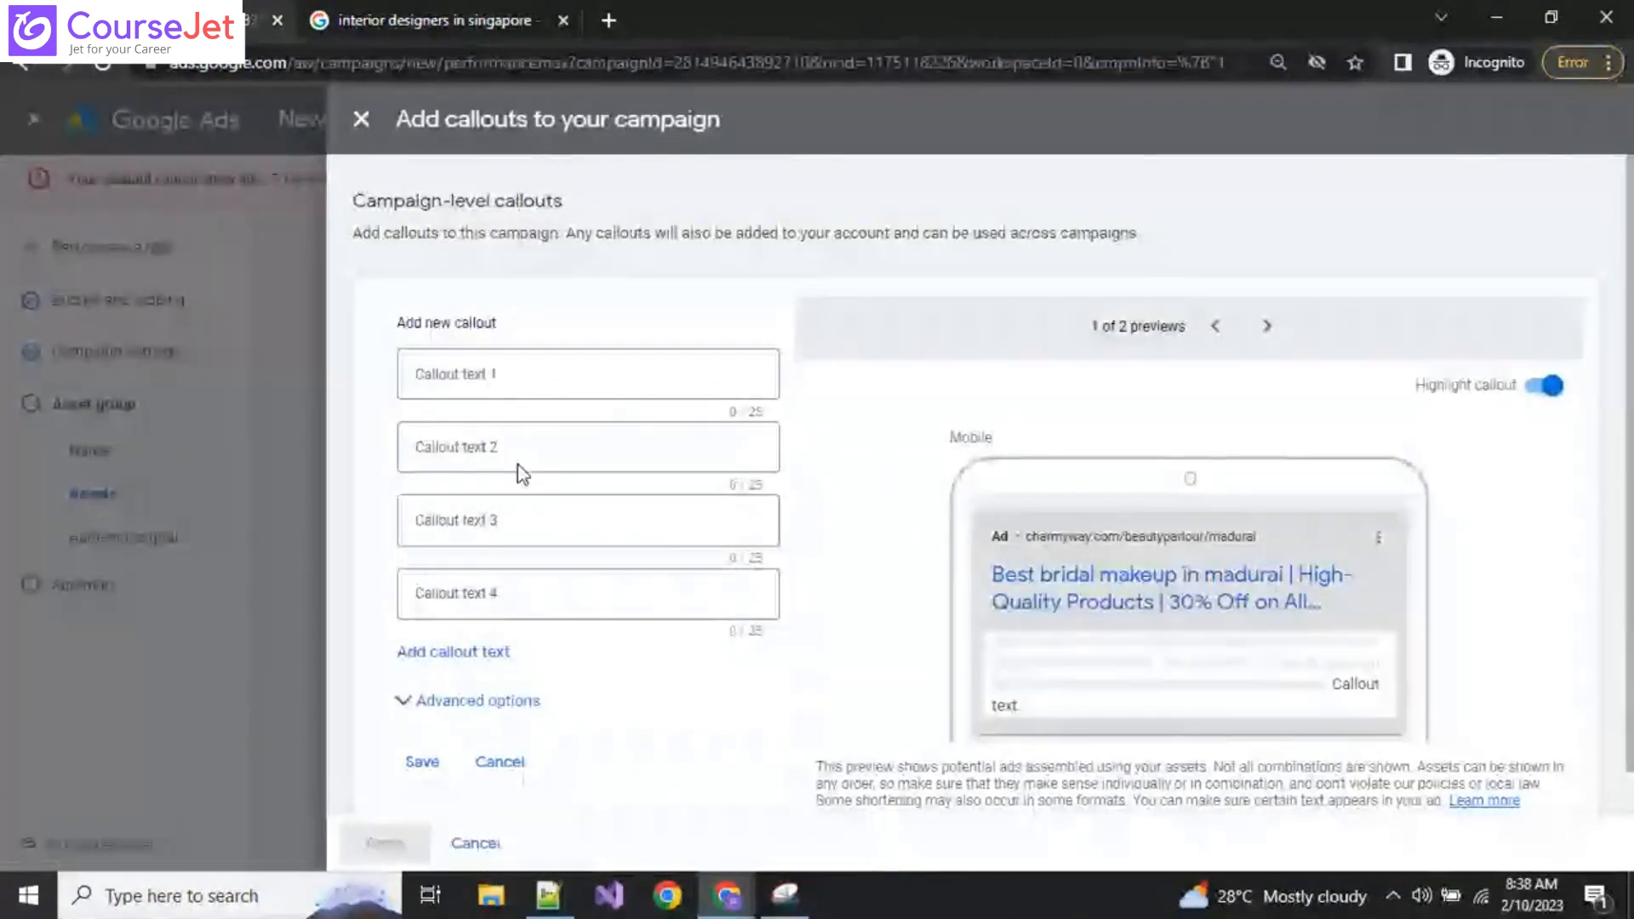
Step: Try drafting "7 years of e" as the first callout text in the campaign's callouts form and check its ad preview
left_click(493, 390)
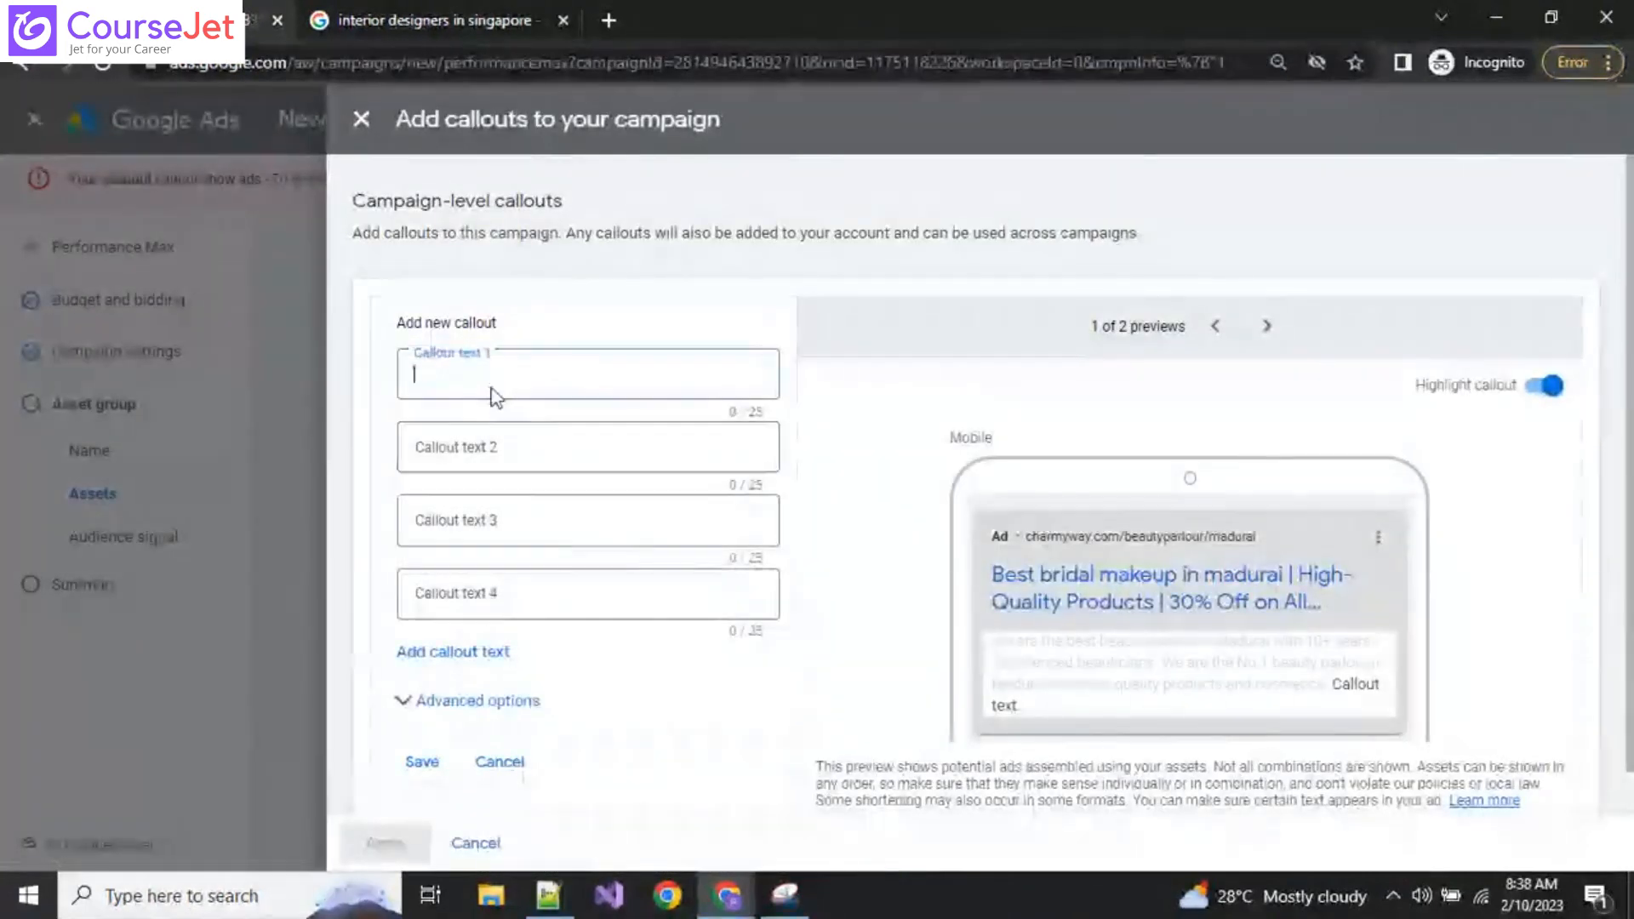
type("&")
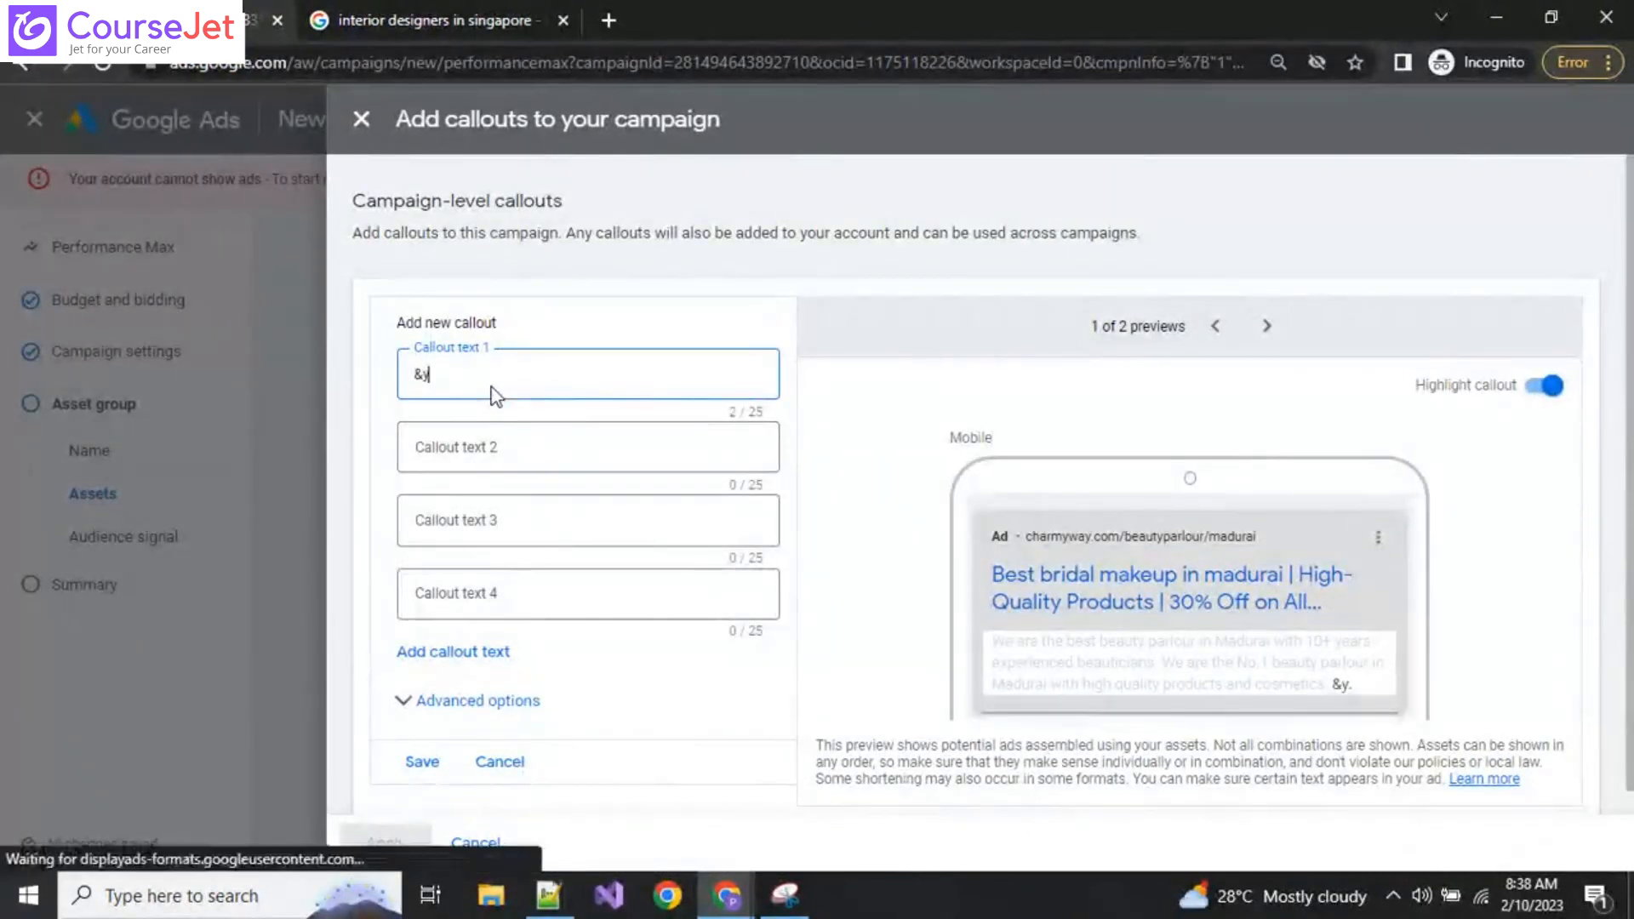
type("yrs")
key("BackSpace")
key("BackSpace")
key("BackSpace")
key("BackSpace")
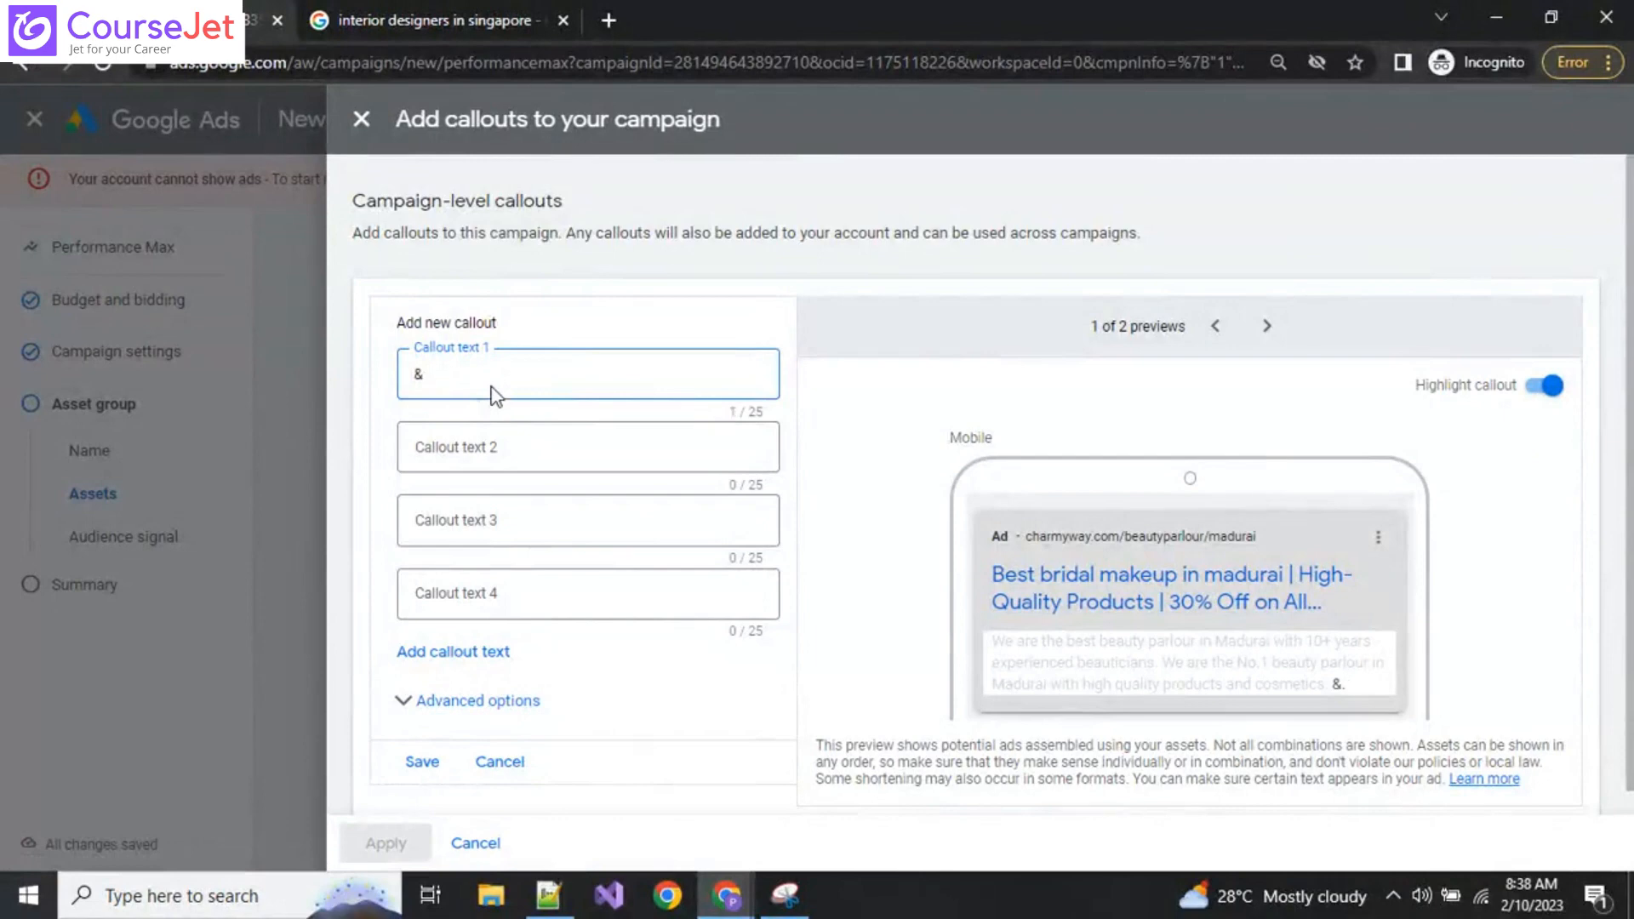
type("7 years of e")
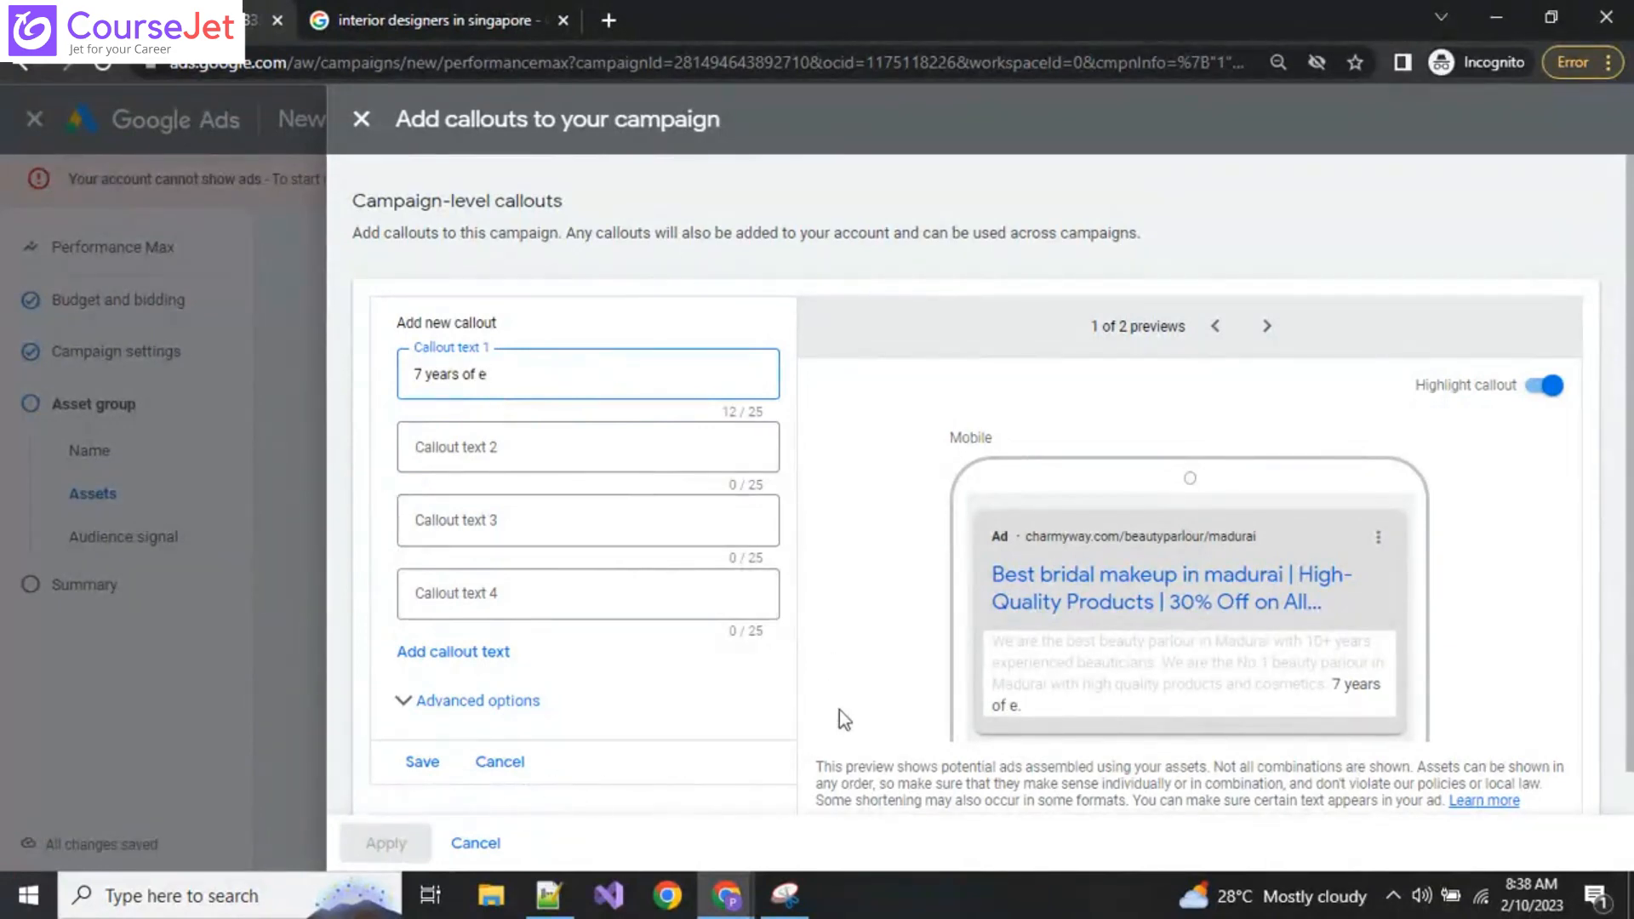
scroll(471, 785, "down", 1)
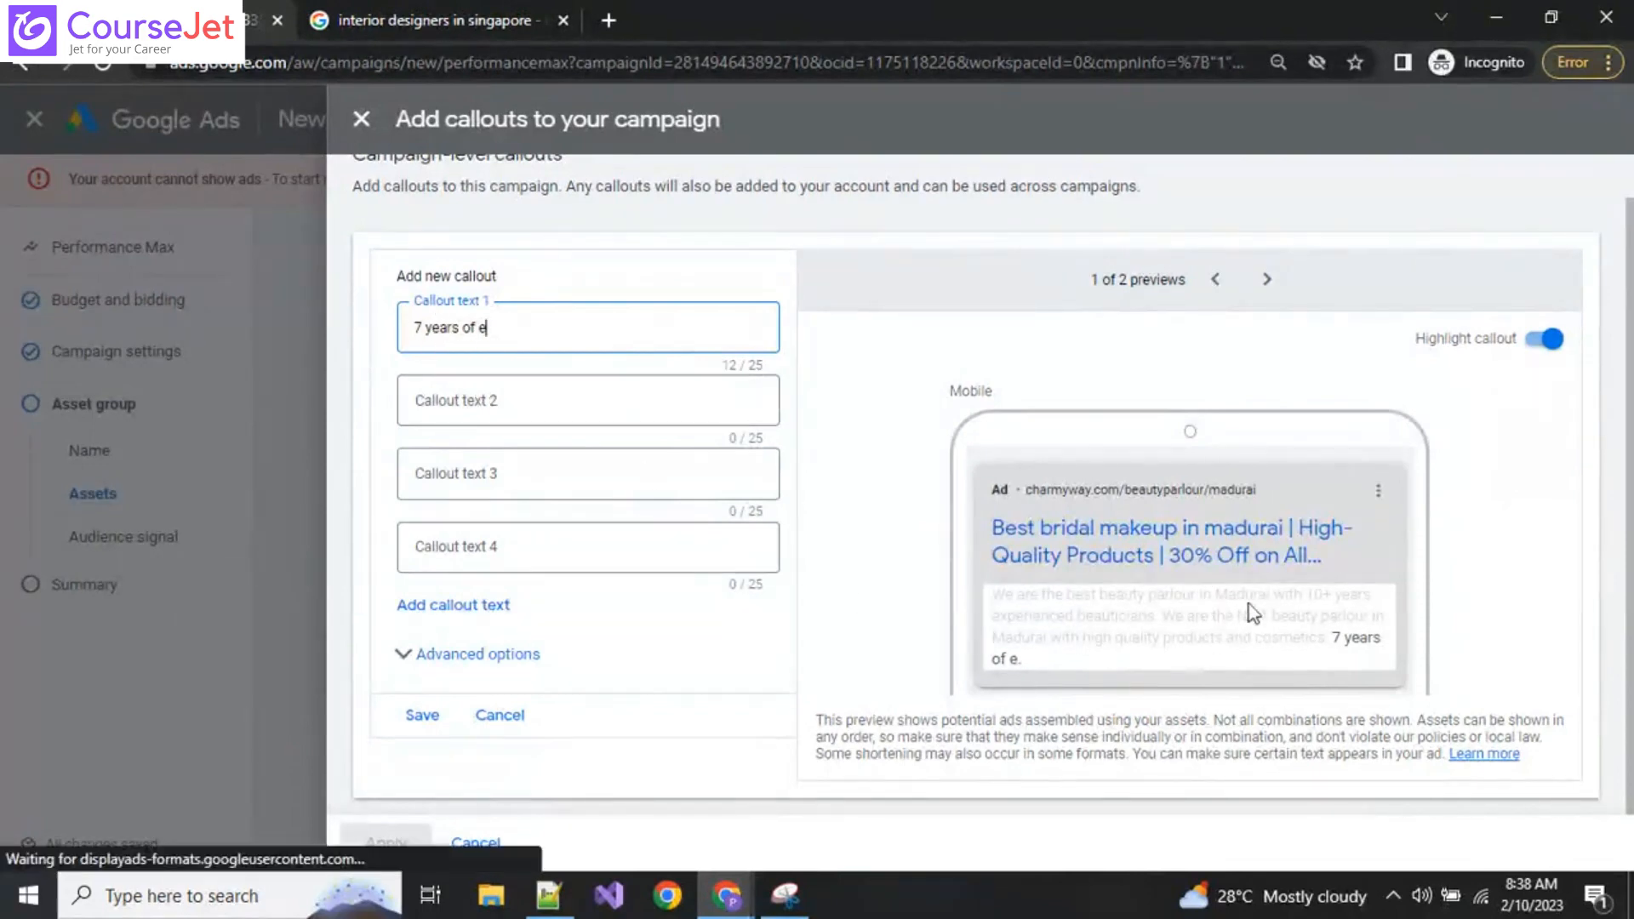
Step: Examine the callout texts in the Office Renovation Singapore ad among the Google results, and cancel the campaign's callouts form
left_click(383, 12)
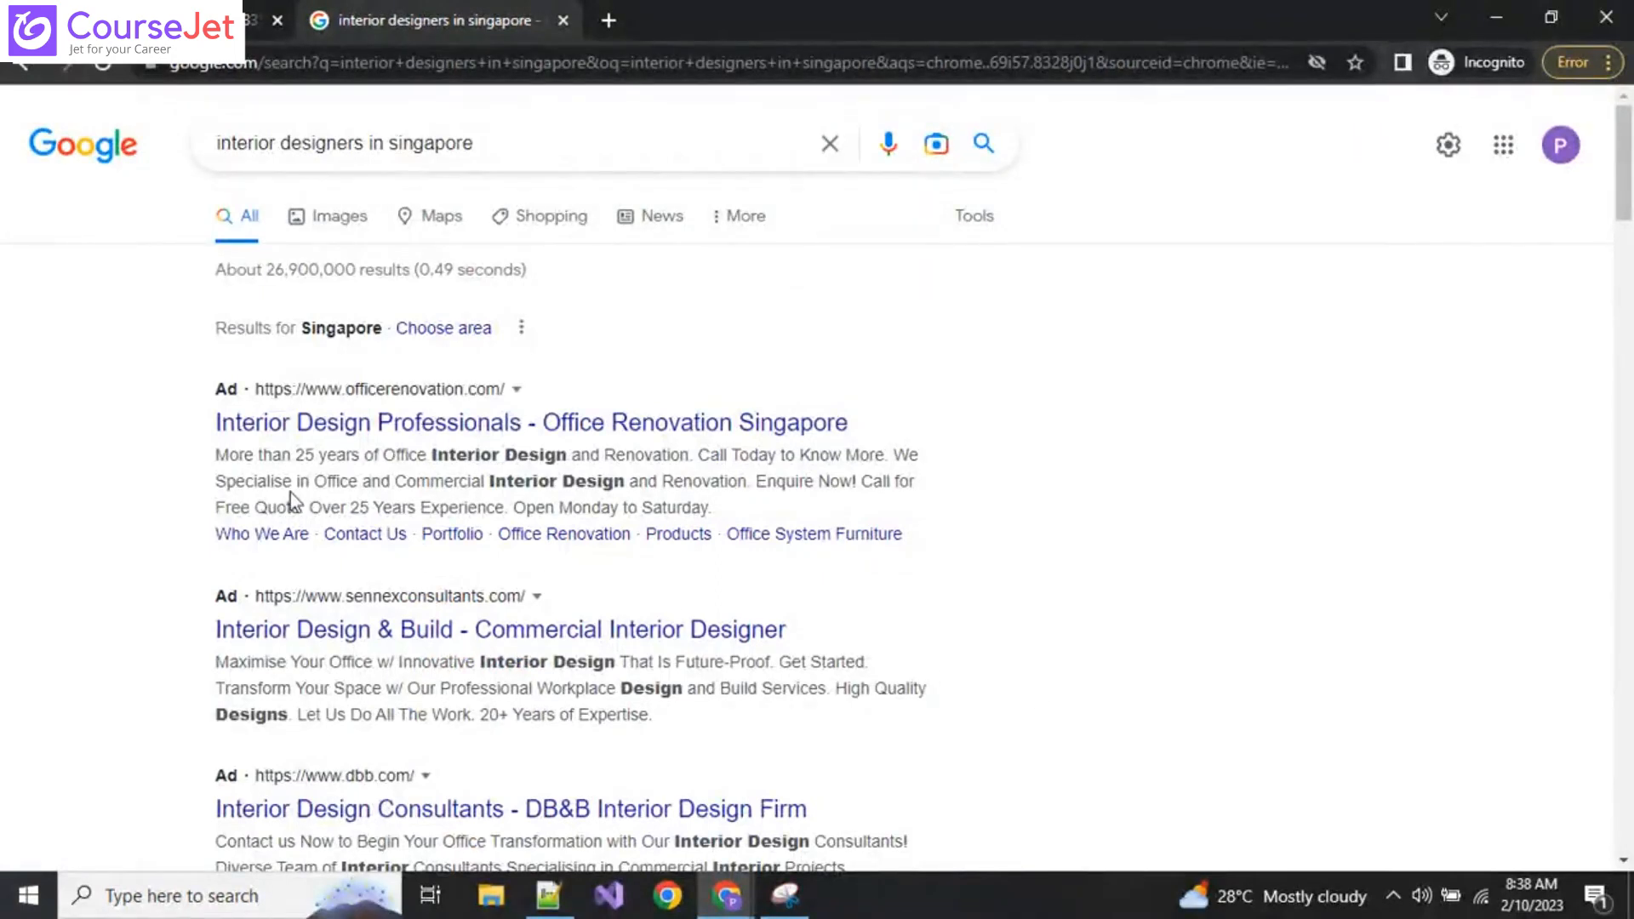
left_click_drag(305, 506, 621, 508)
left_click(697, 505)
scroll(151, 655, "down", 20)
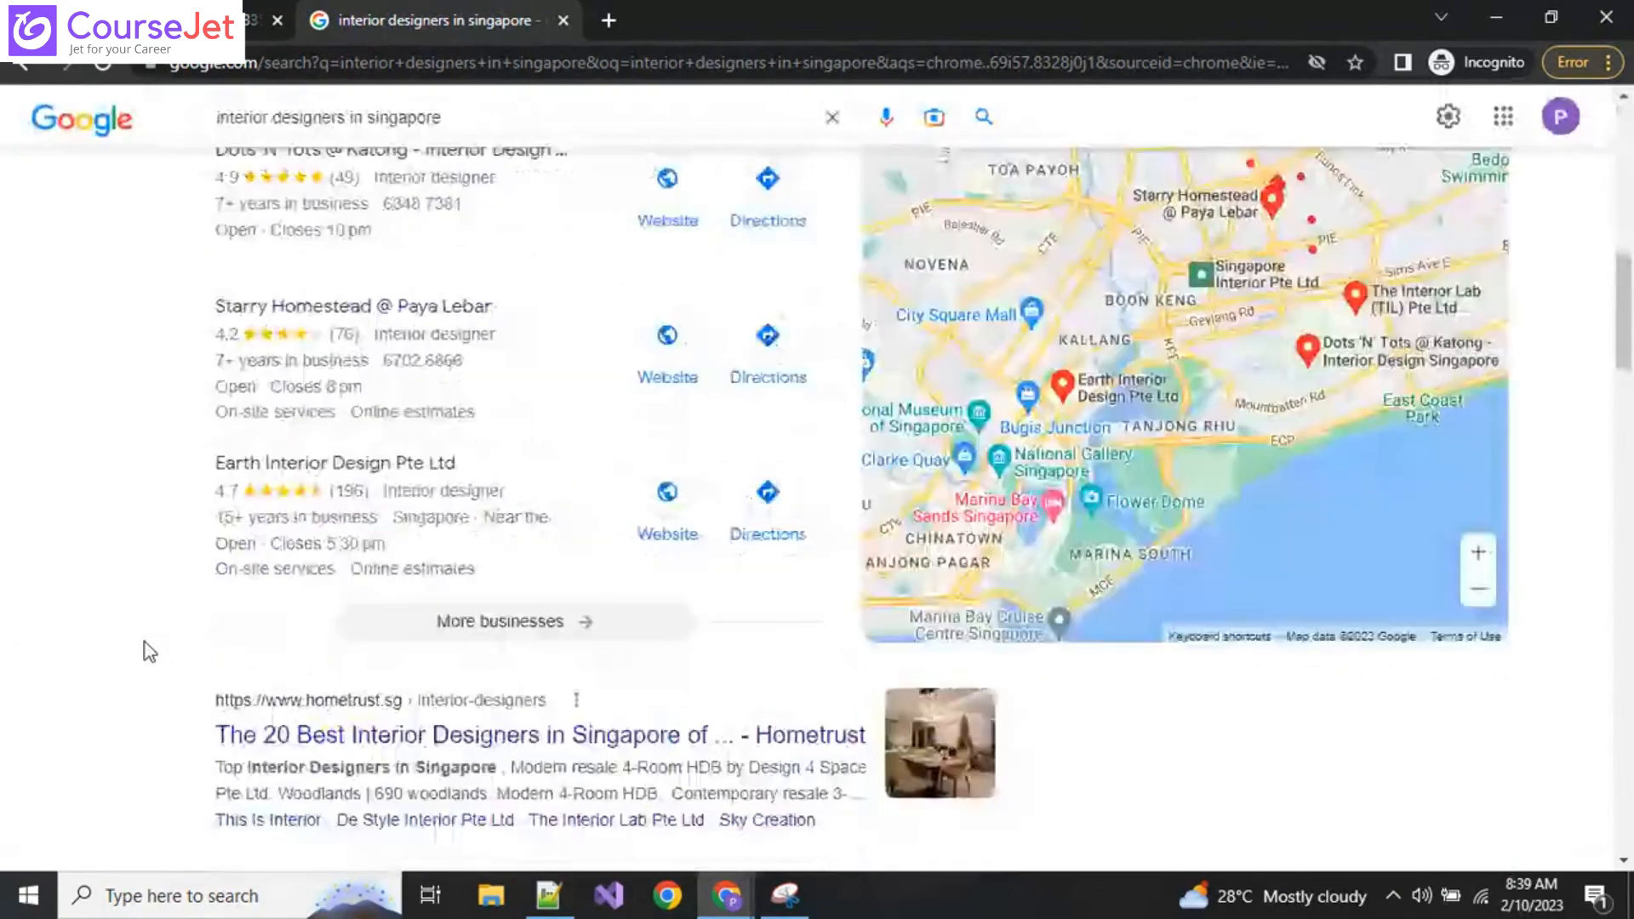
scroll(145, 642, "down", 10)
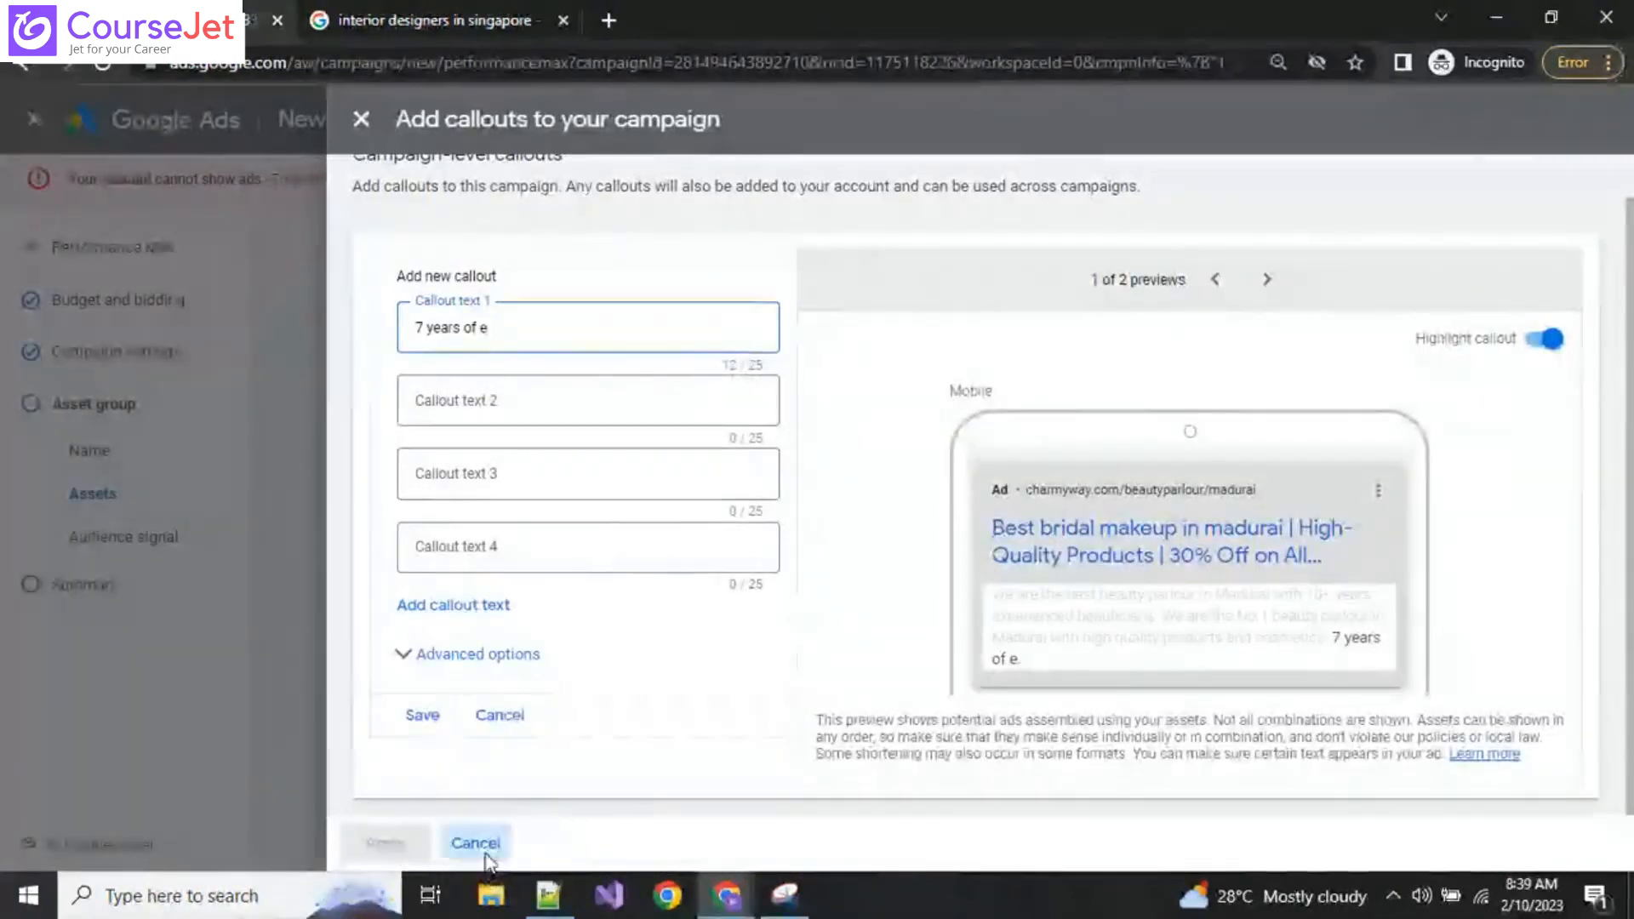
left_click(475, 843)
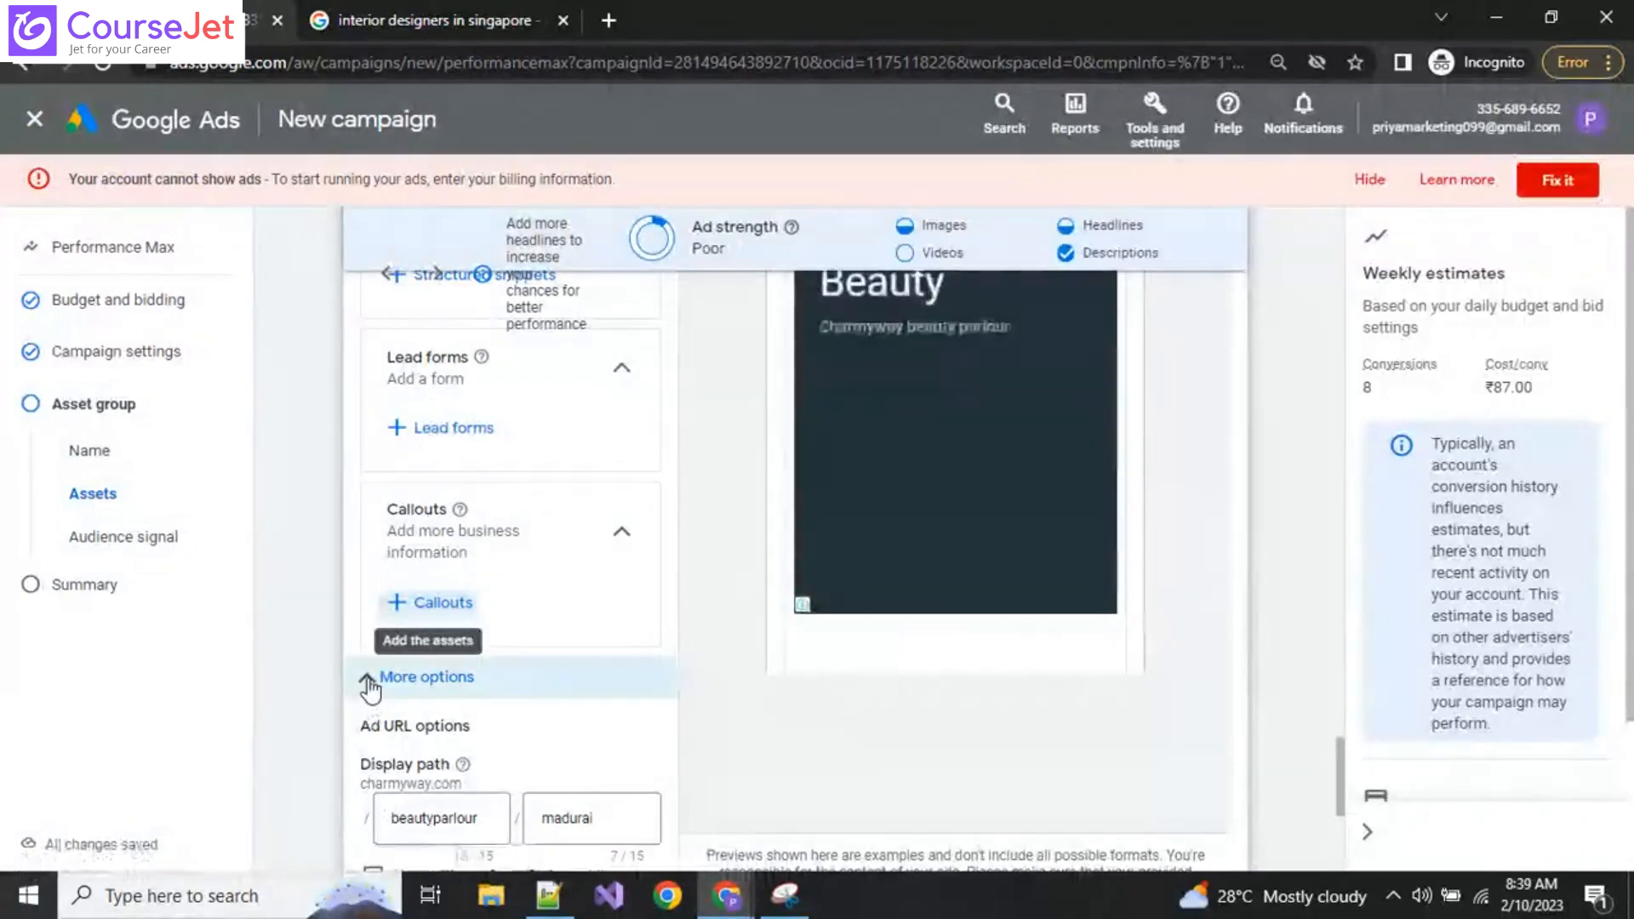
Step: Collapse and reopen the asset group's additional options, and review the ad URL options and the audience signal section
left_click(367, 678)
left_click(375, 686)
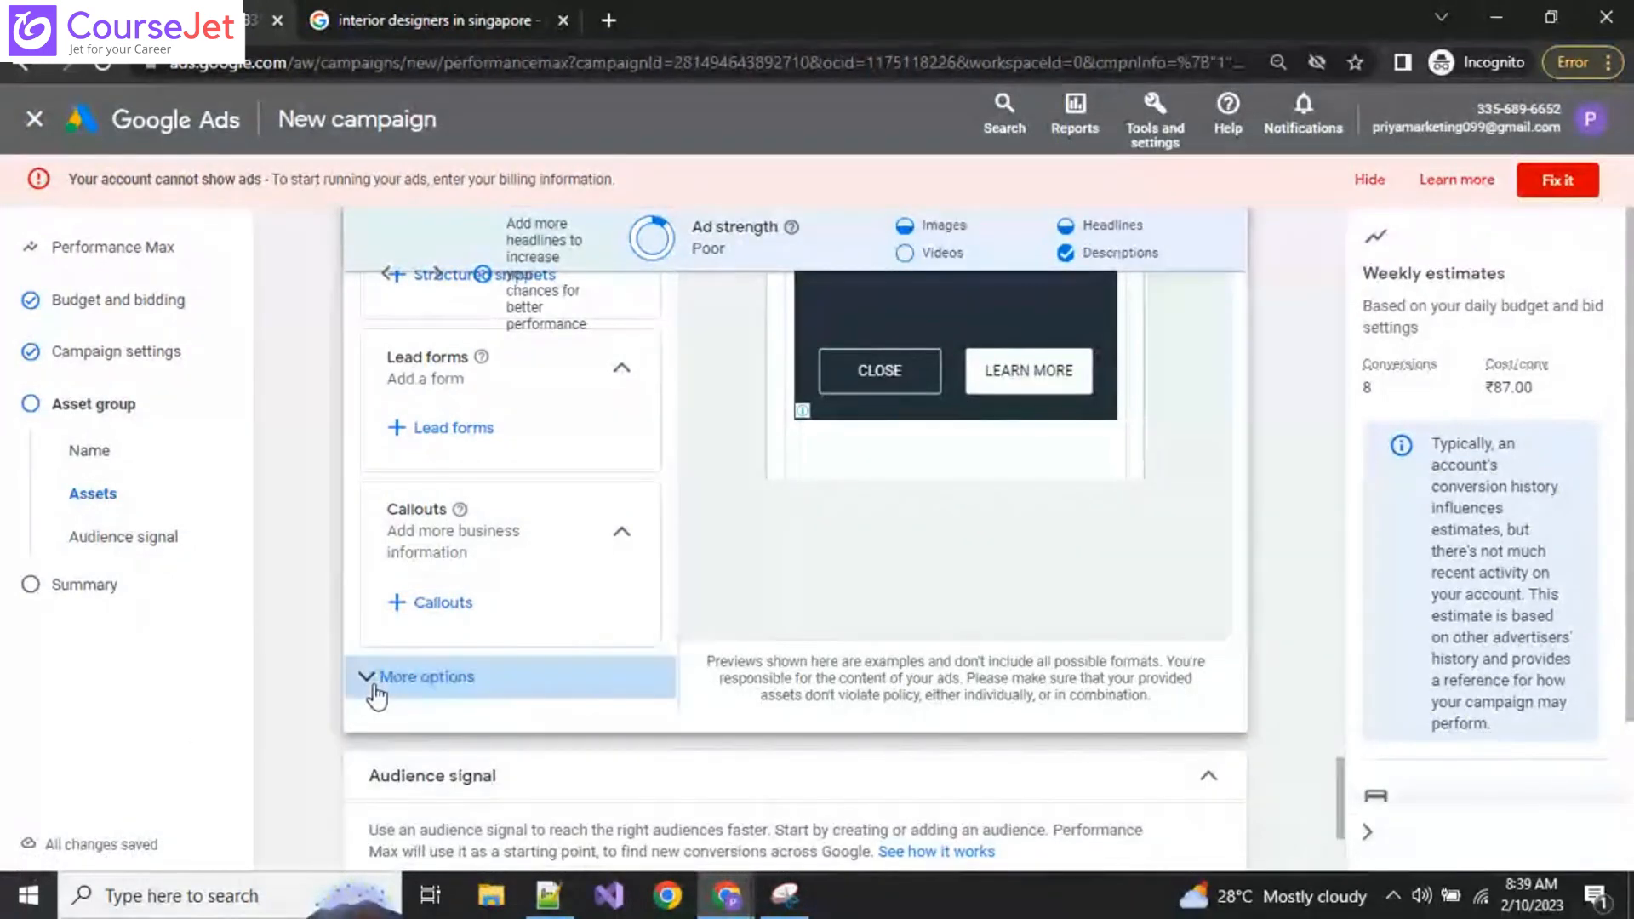
scroll(350, 727, "down", 4)
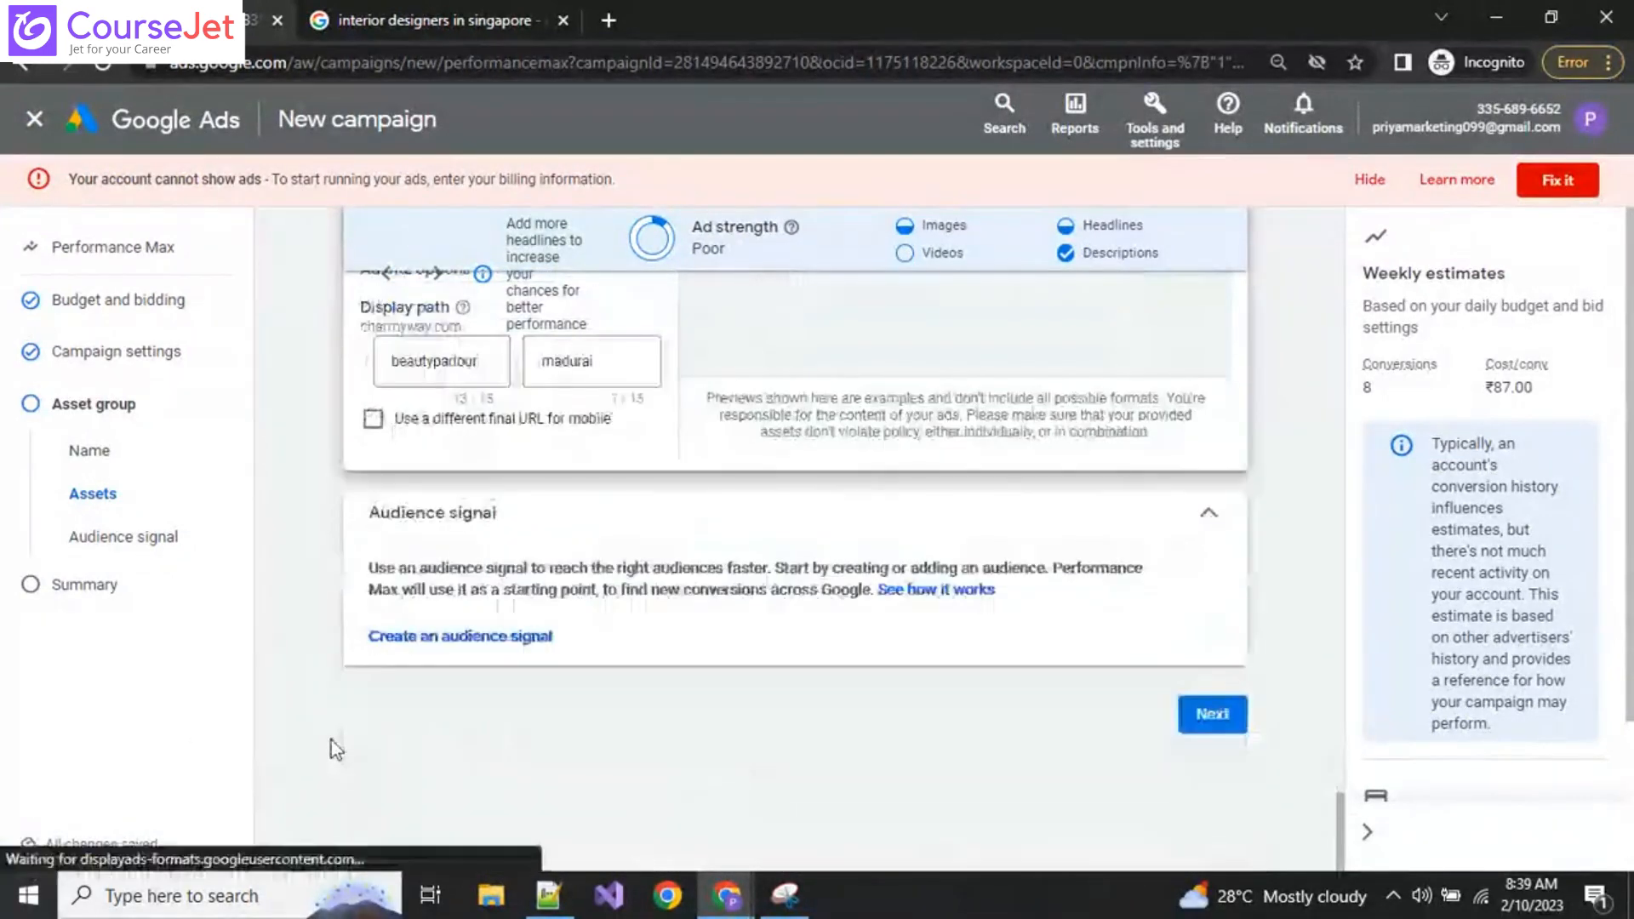
scroll(730, 810, "up", 4)
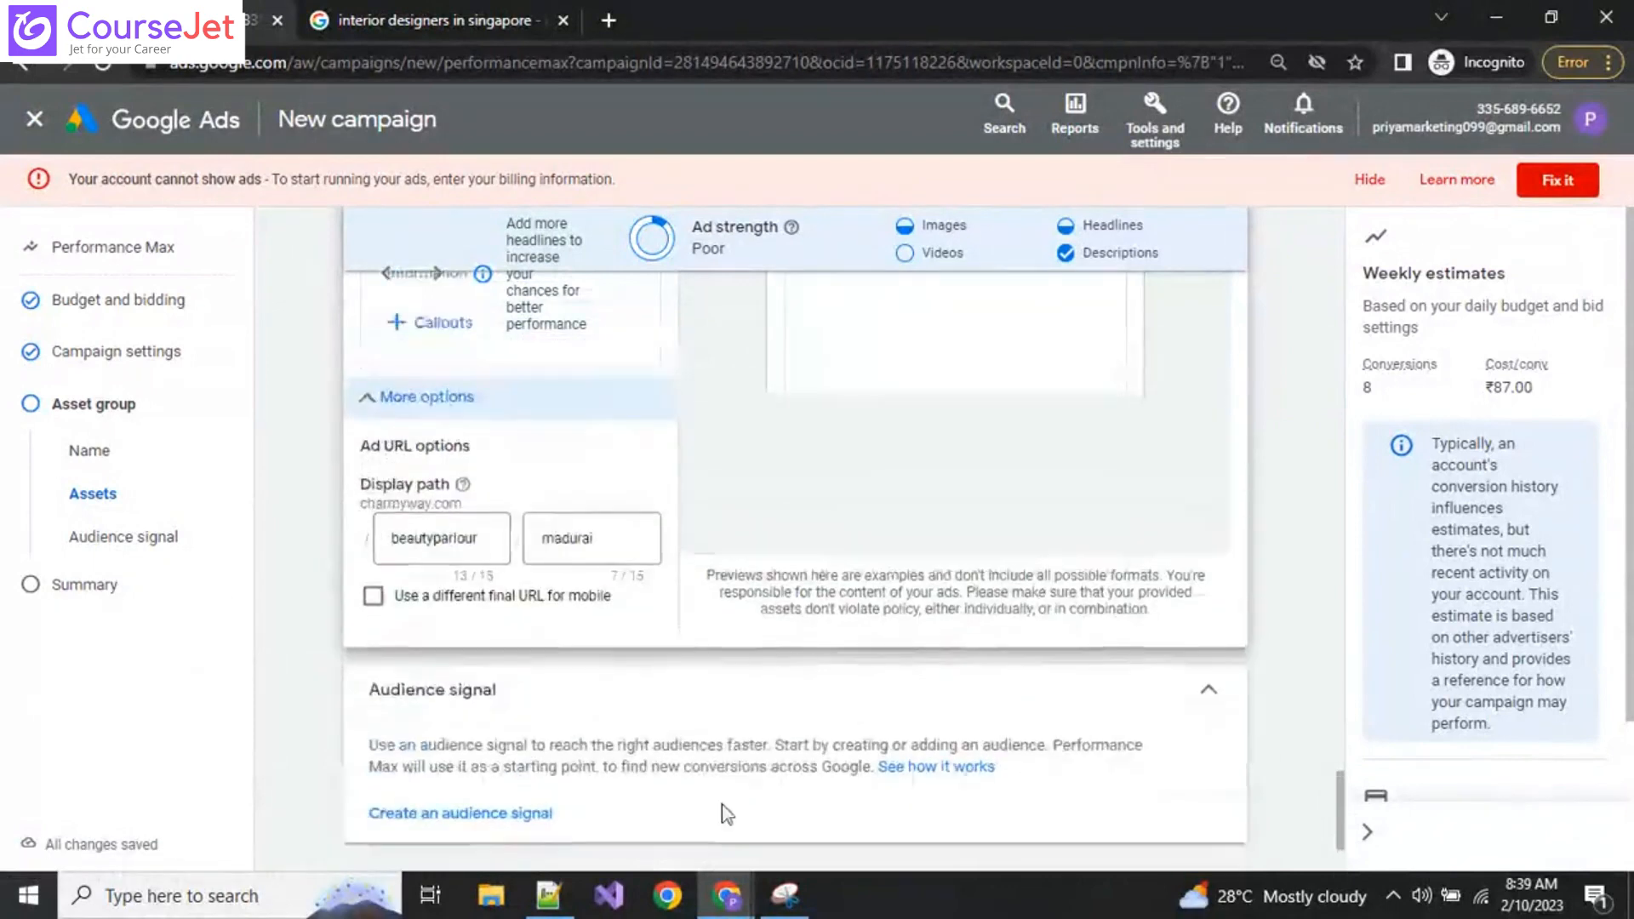
Step: Show the YouTube ad preview and review the asset group from its structured snippets and calls back to the descriptions
scroll(728, 815, "up", 5)
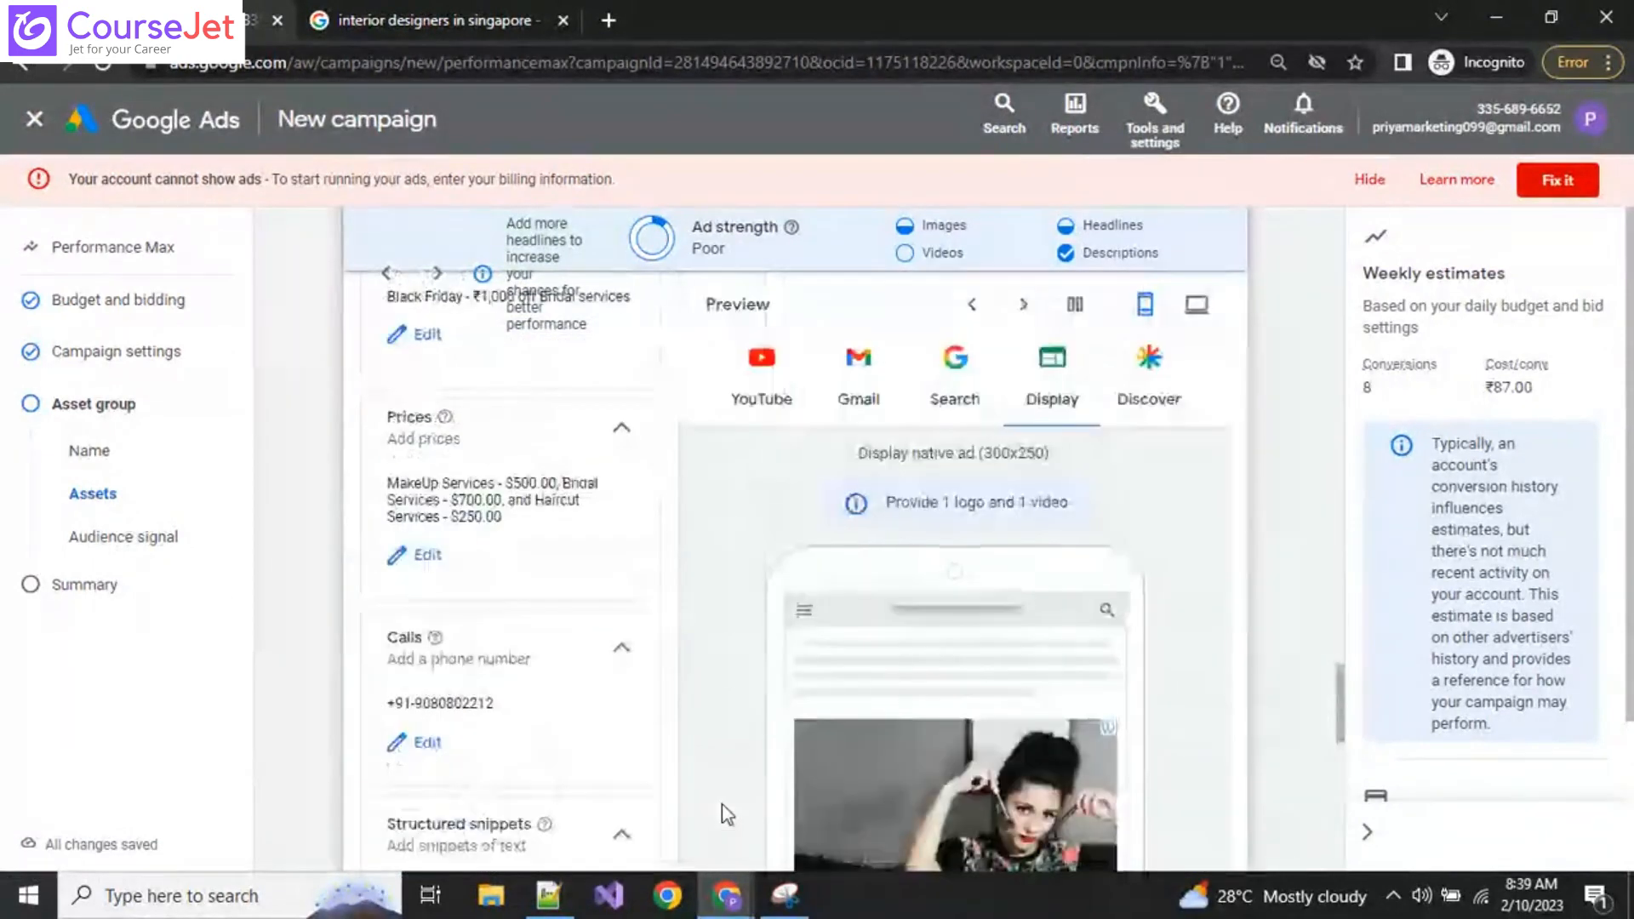
left_click(753, 374)
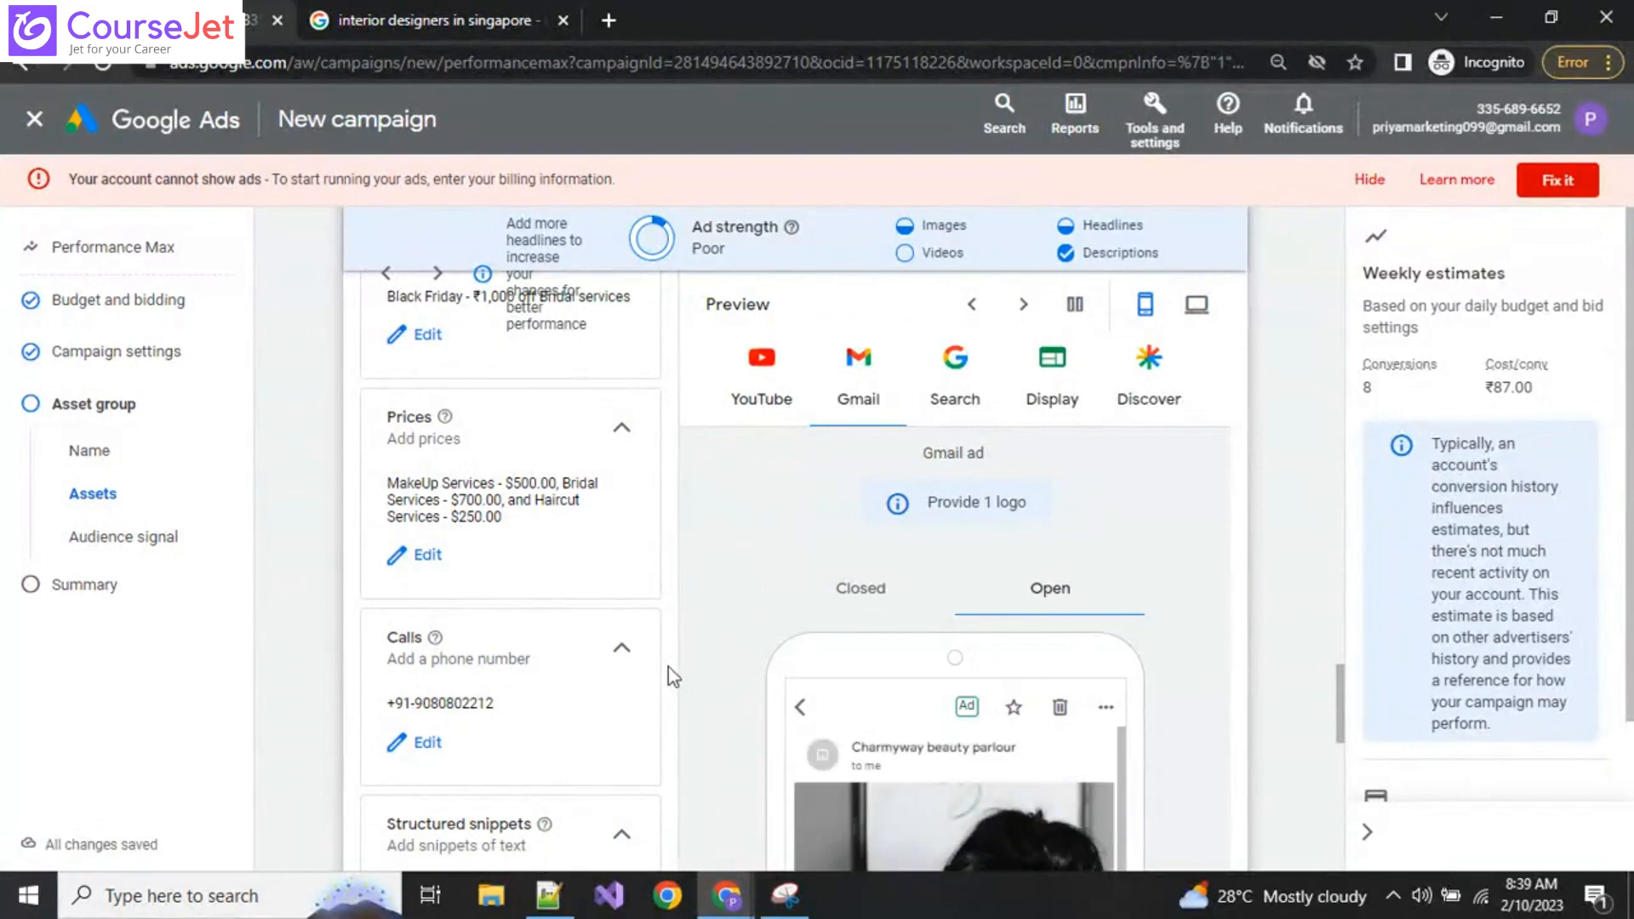
scroll(849, 662, "down", 4)
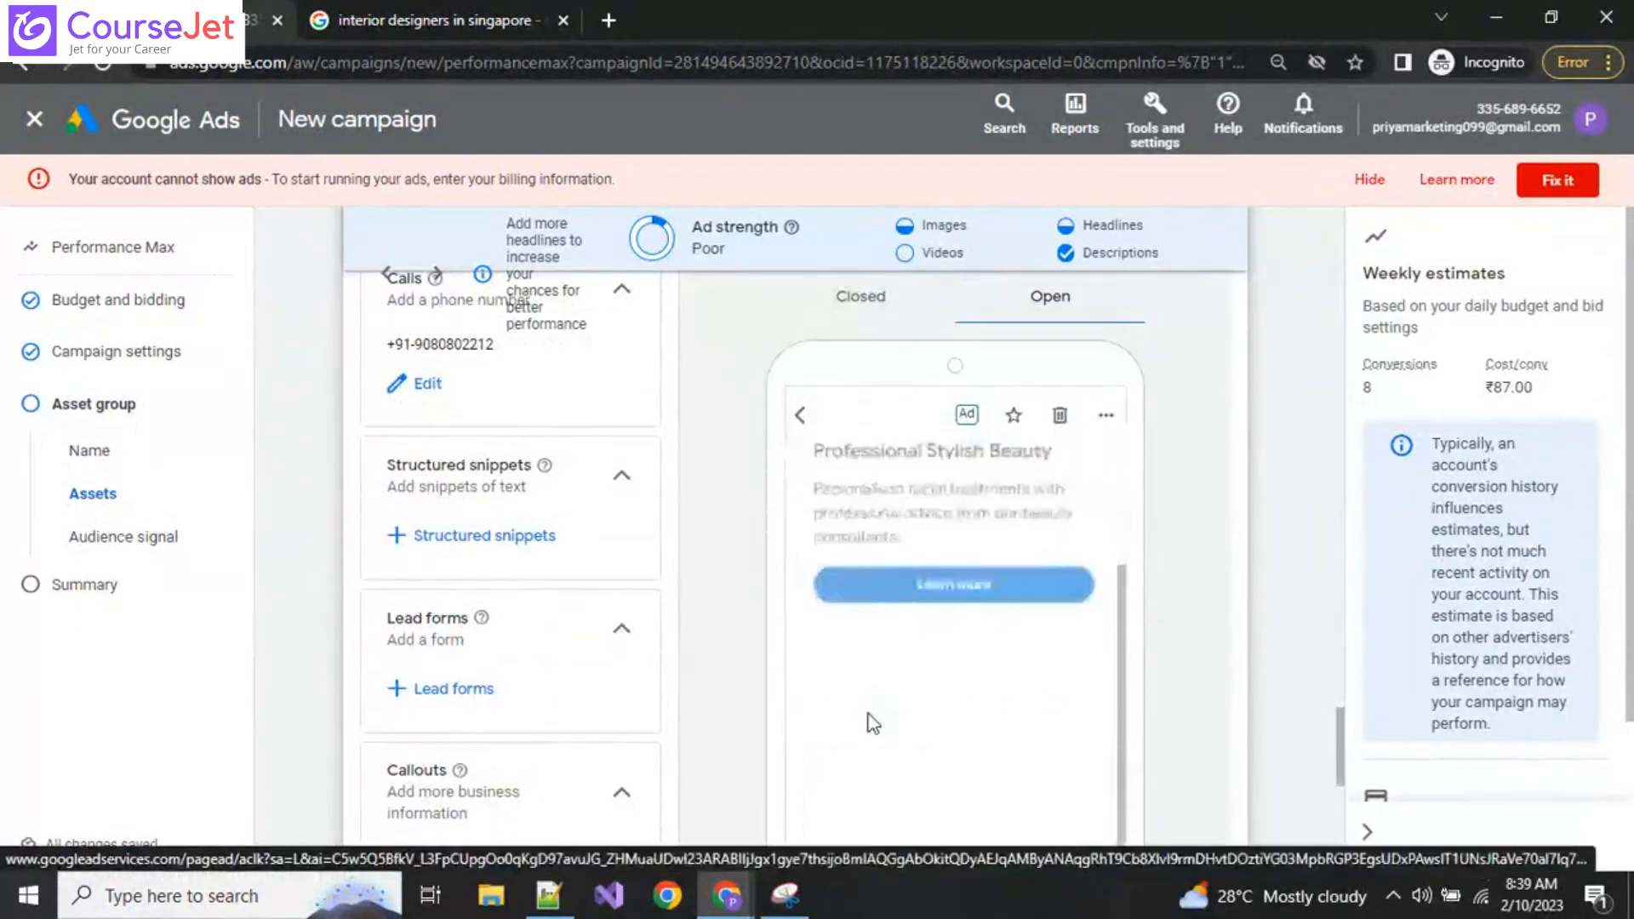
scroll(764, 711, "up", 10)
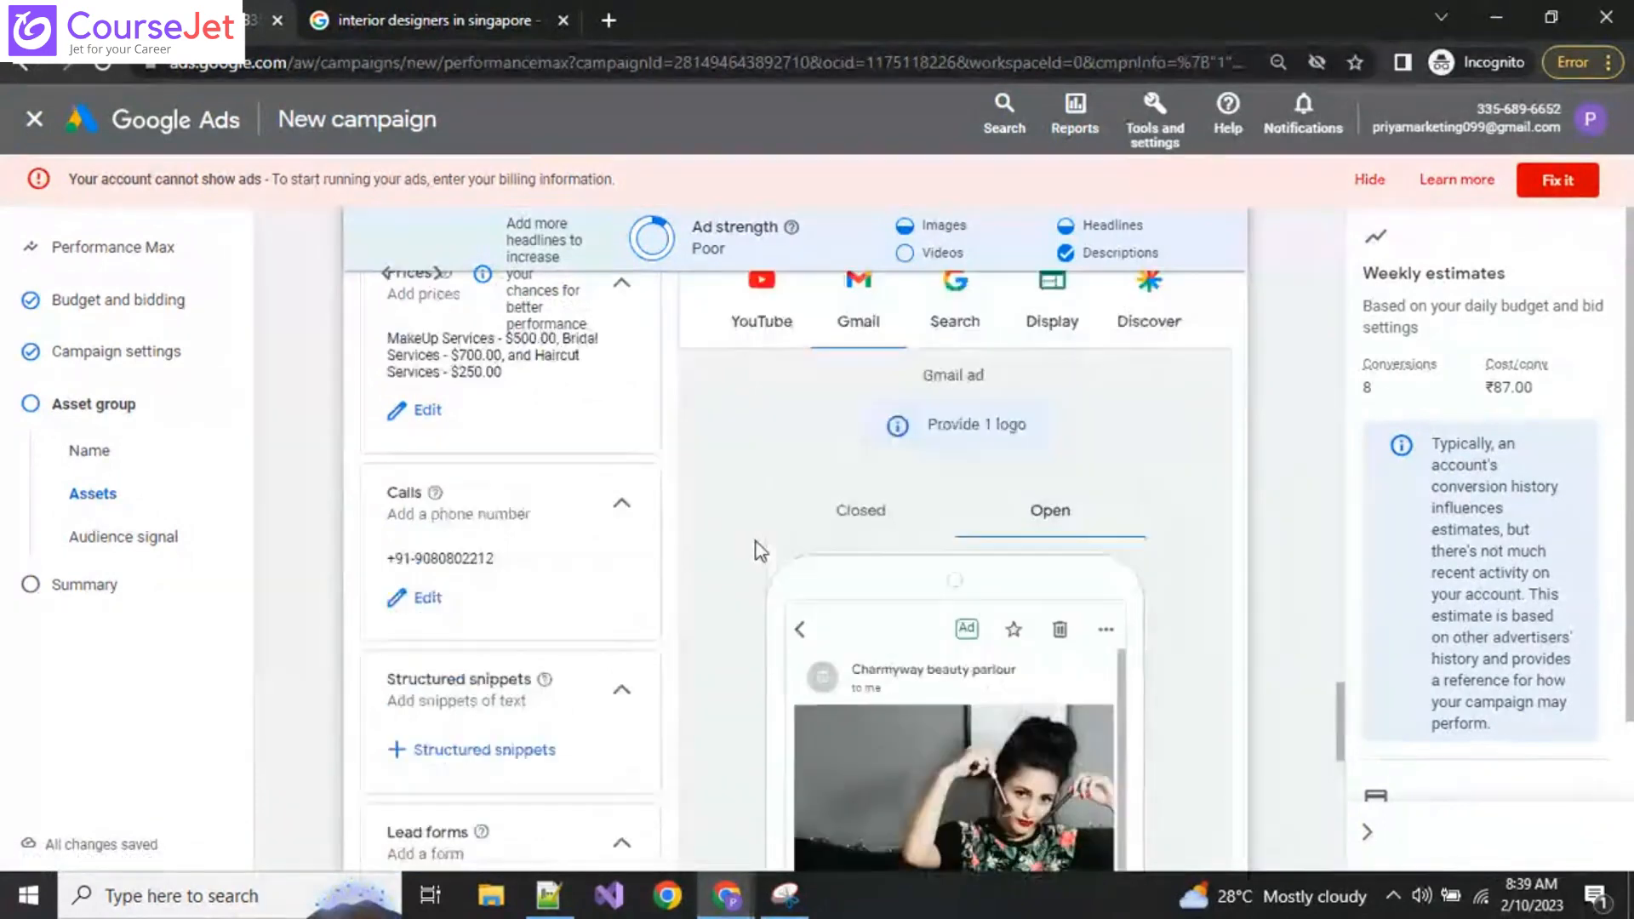
scroll(749, 545, "up", 8)
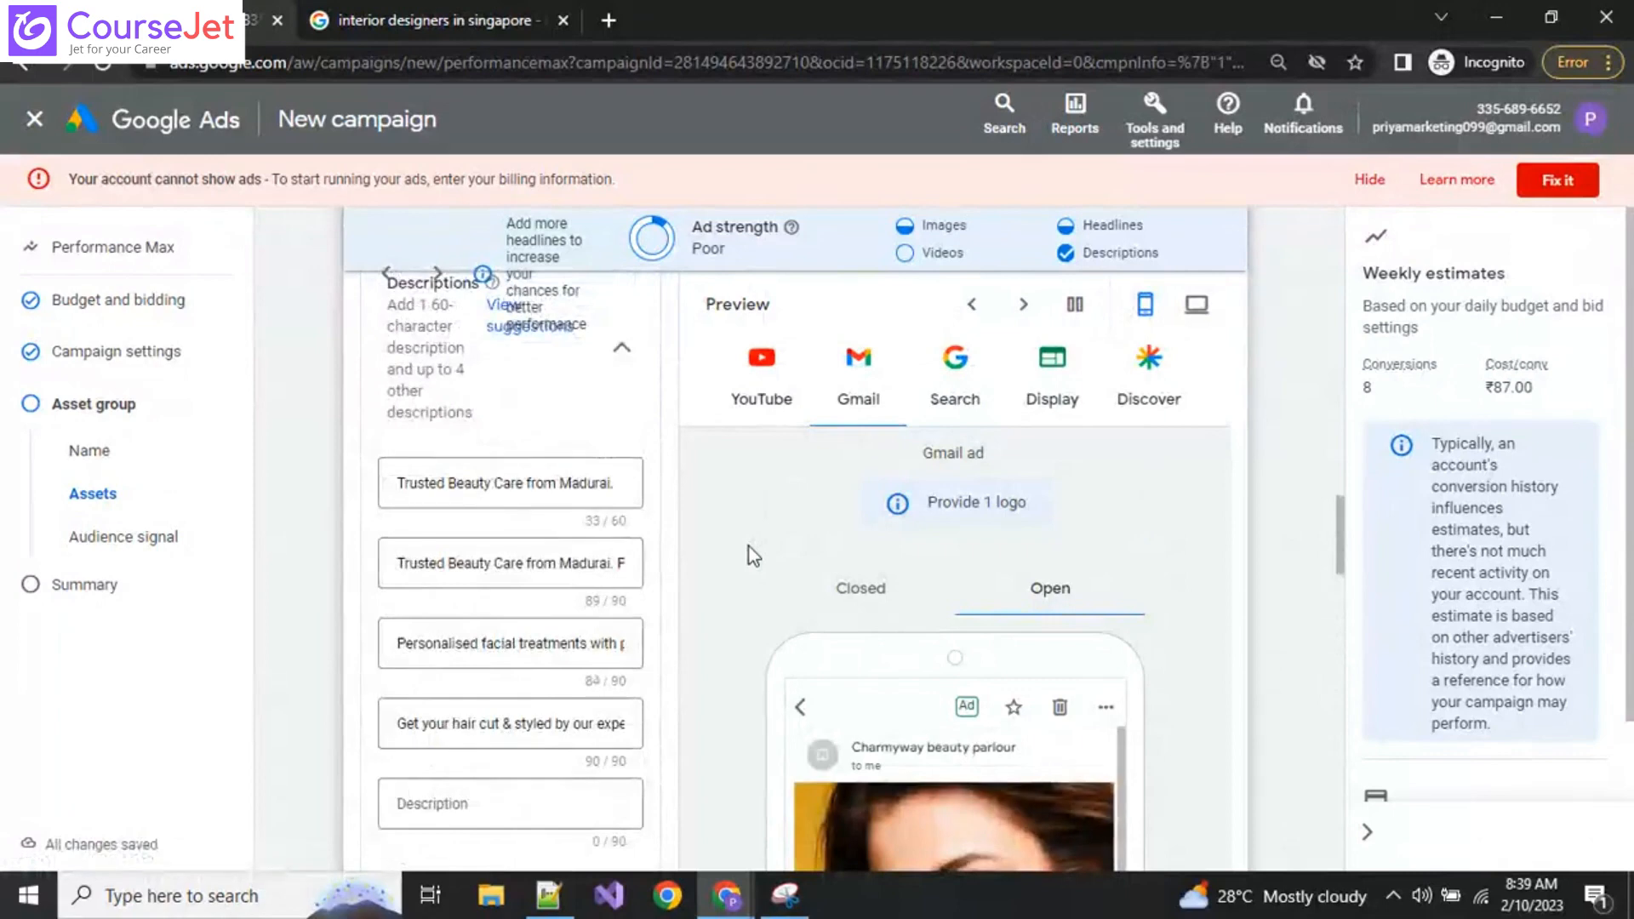
Step: Switch the ad preview back to YouTube and examine its asset requirements alongside the sitelinks, call to action, promotions and prices
left_click(753, 406)
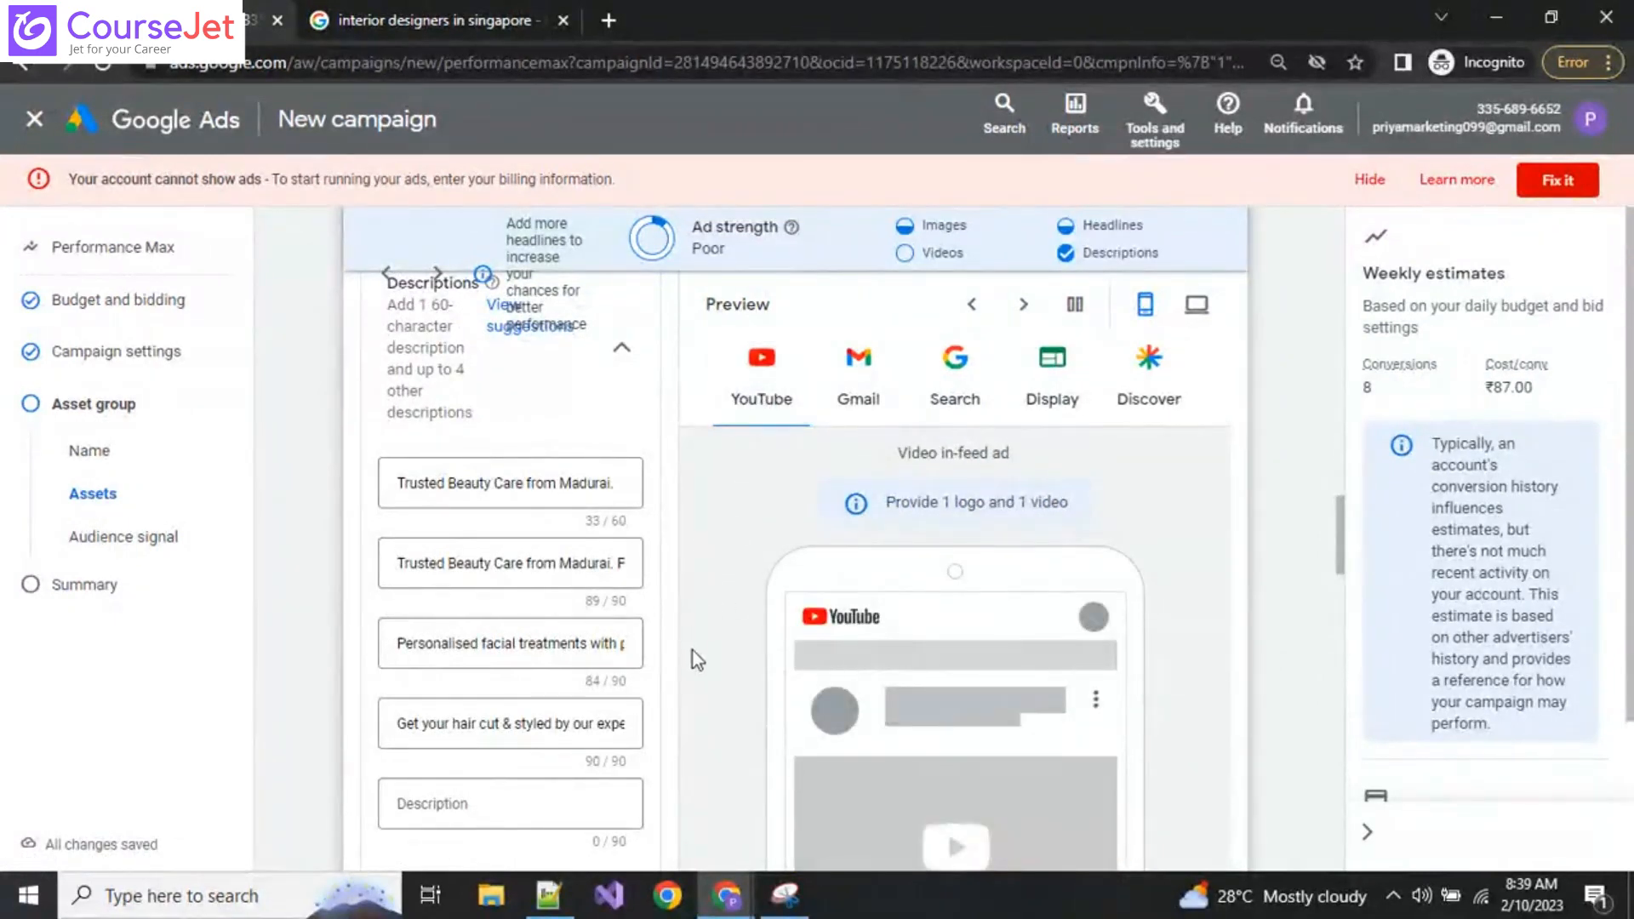
left_click(760, 401)
scroll(763, 599, "down", 5)
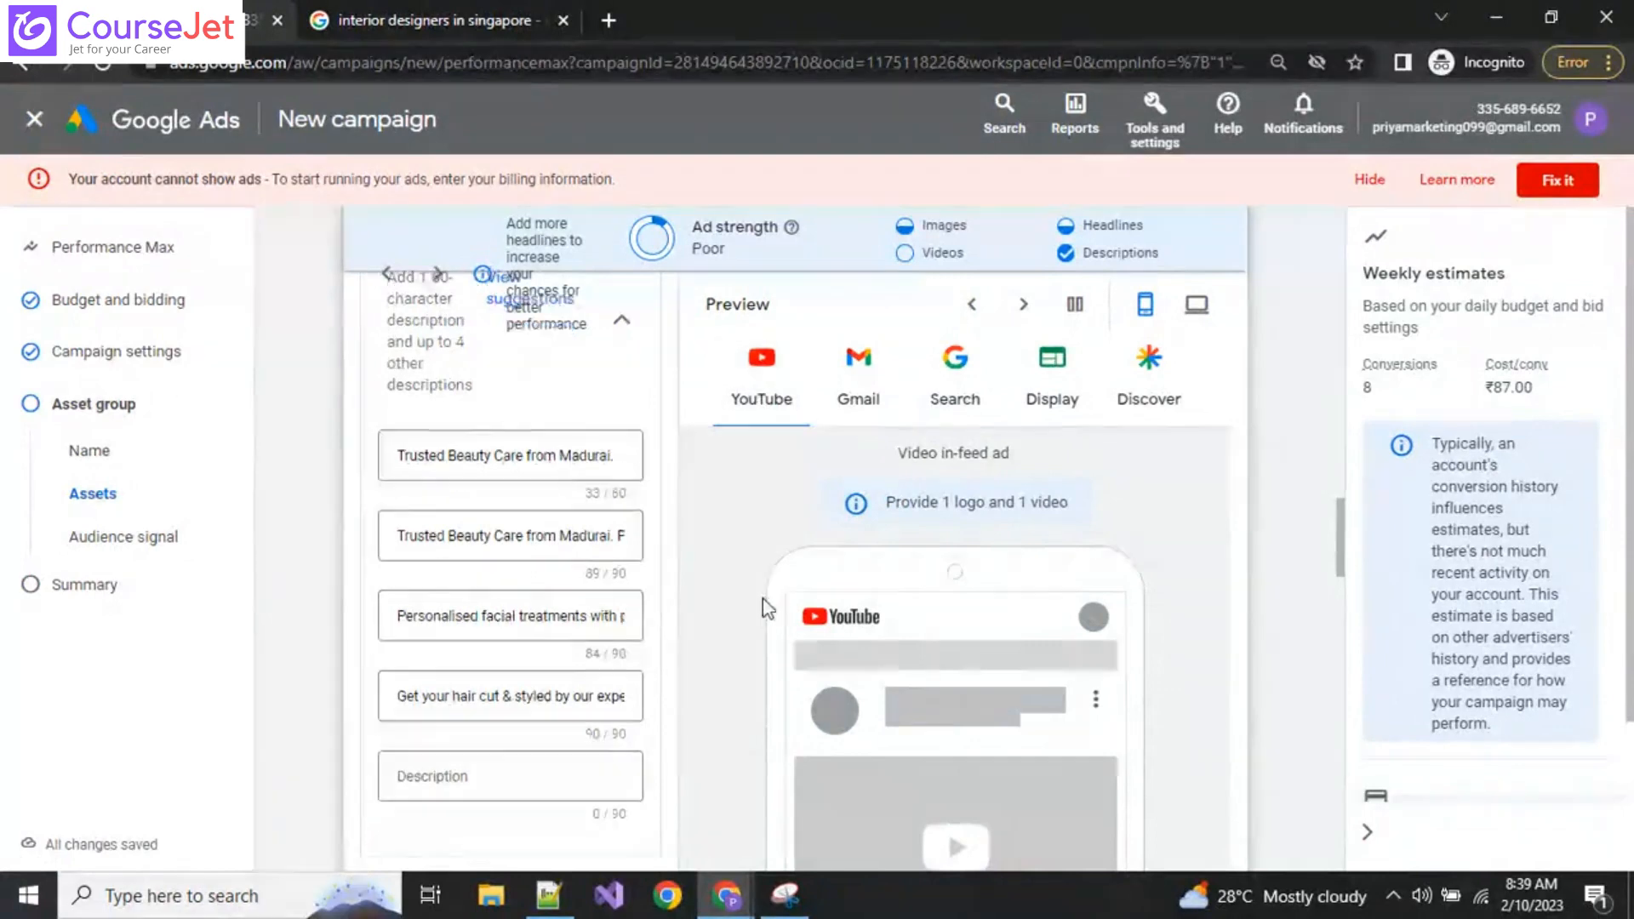
scroll(722, 615, "down", 6)
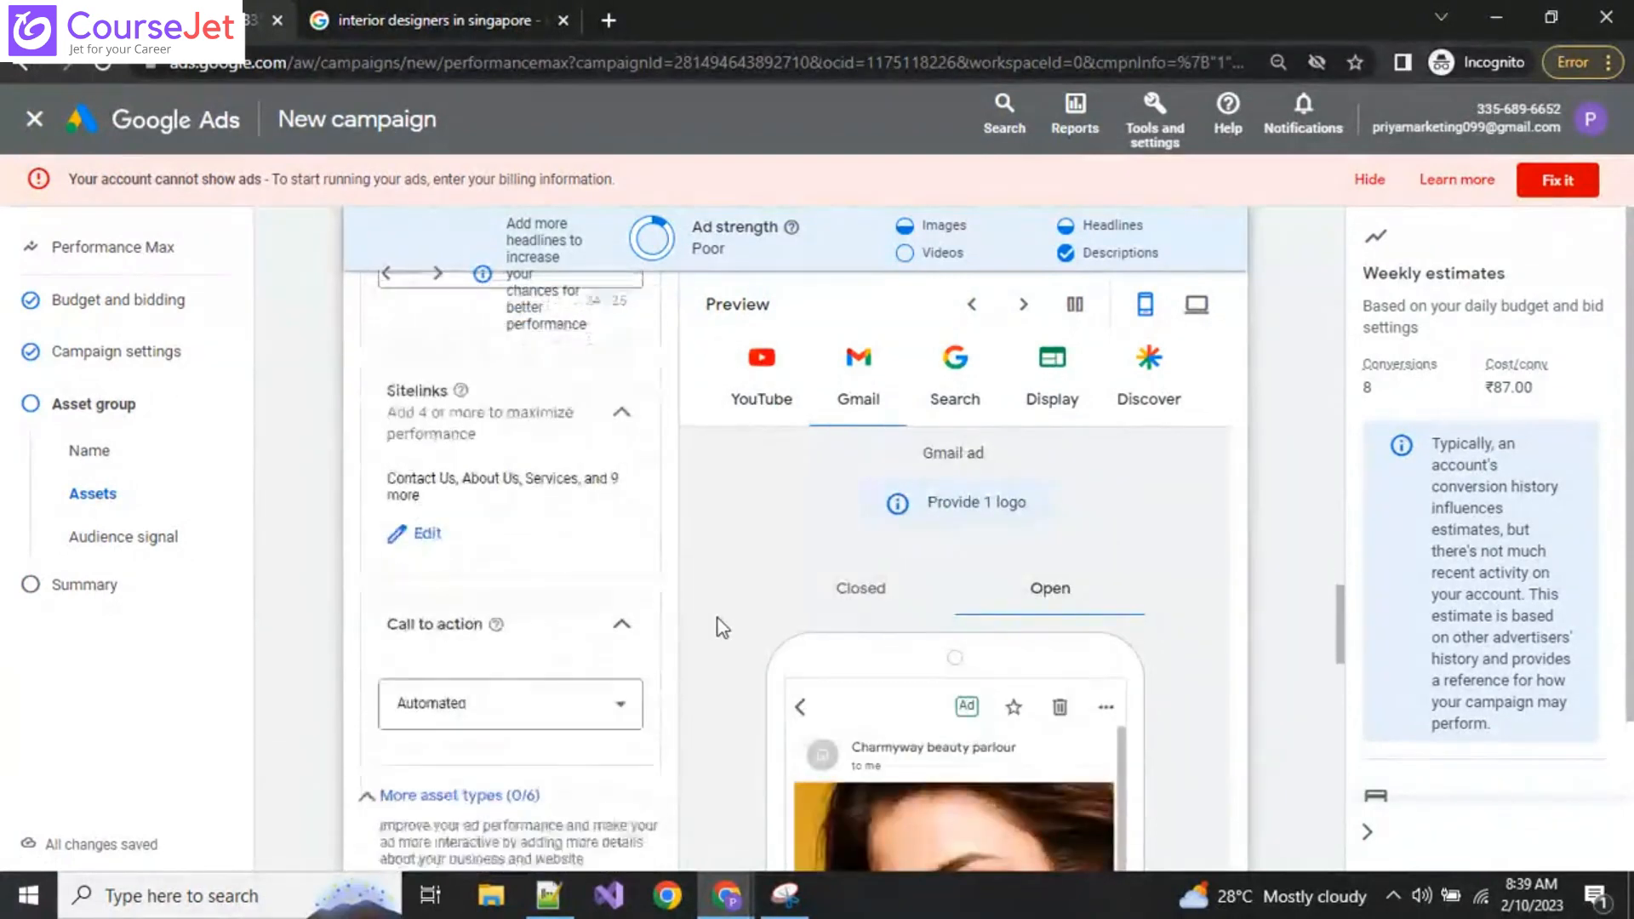
scroll(713, 624, "down", 5)
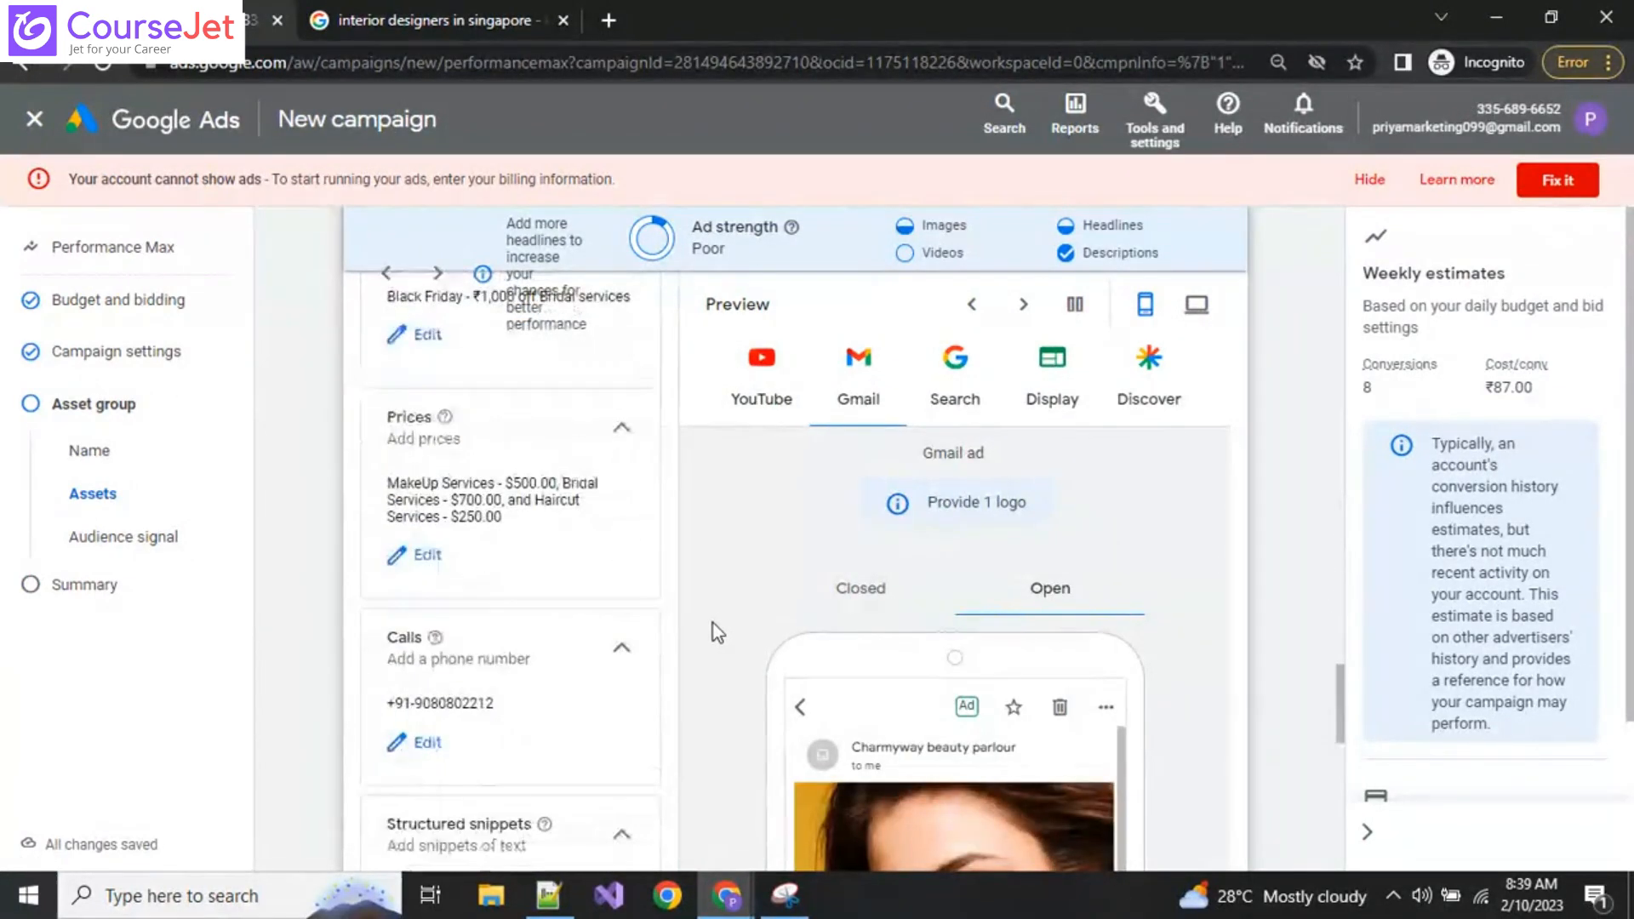
scroll(714, 623, "down", 5)
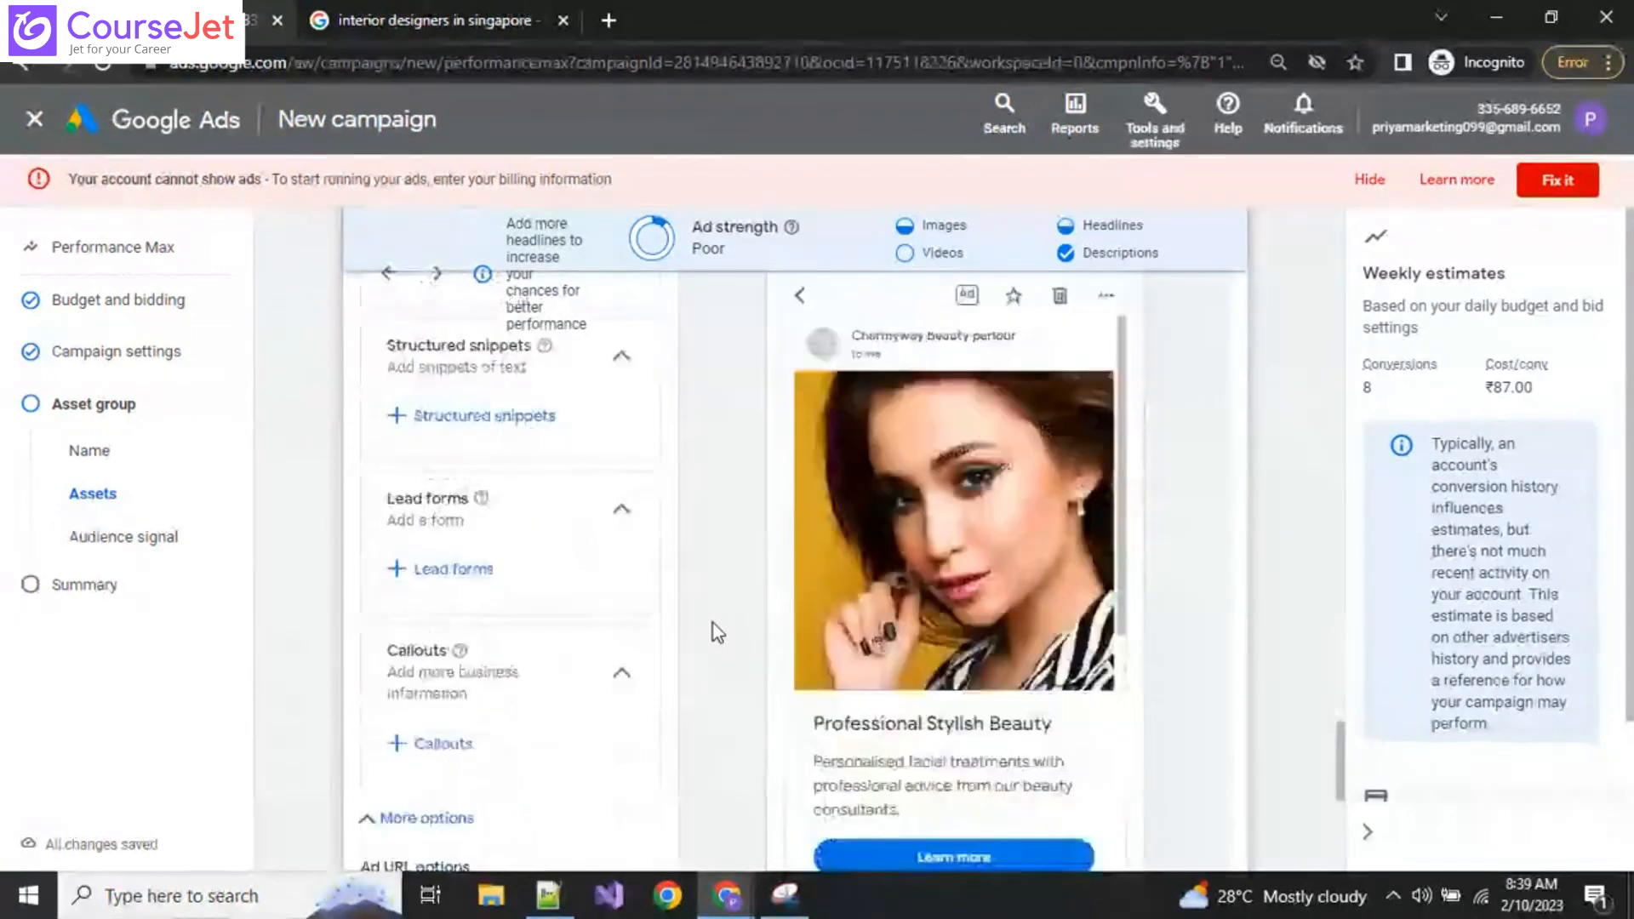
scroll(713, 623, "up", 10)
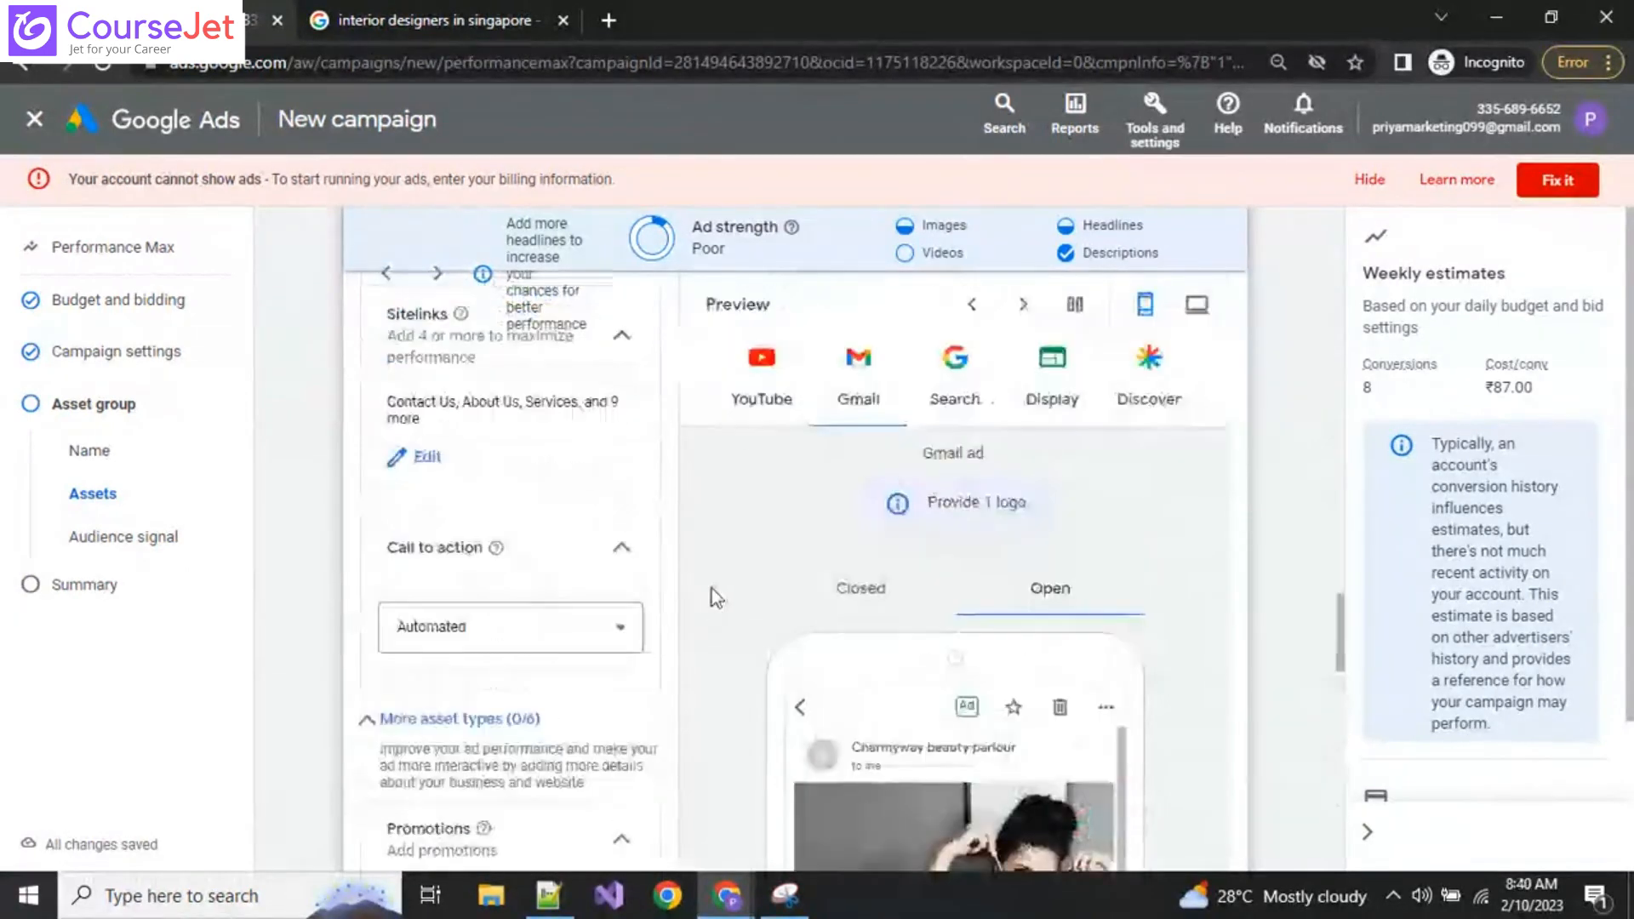
left_click(742, 399)
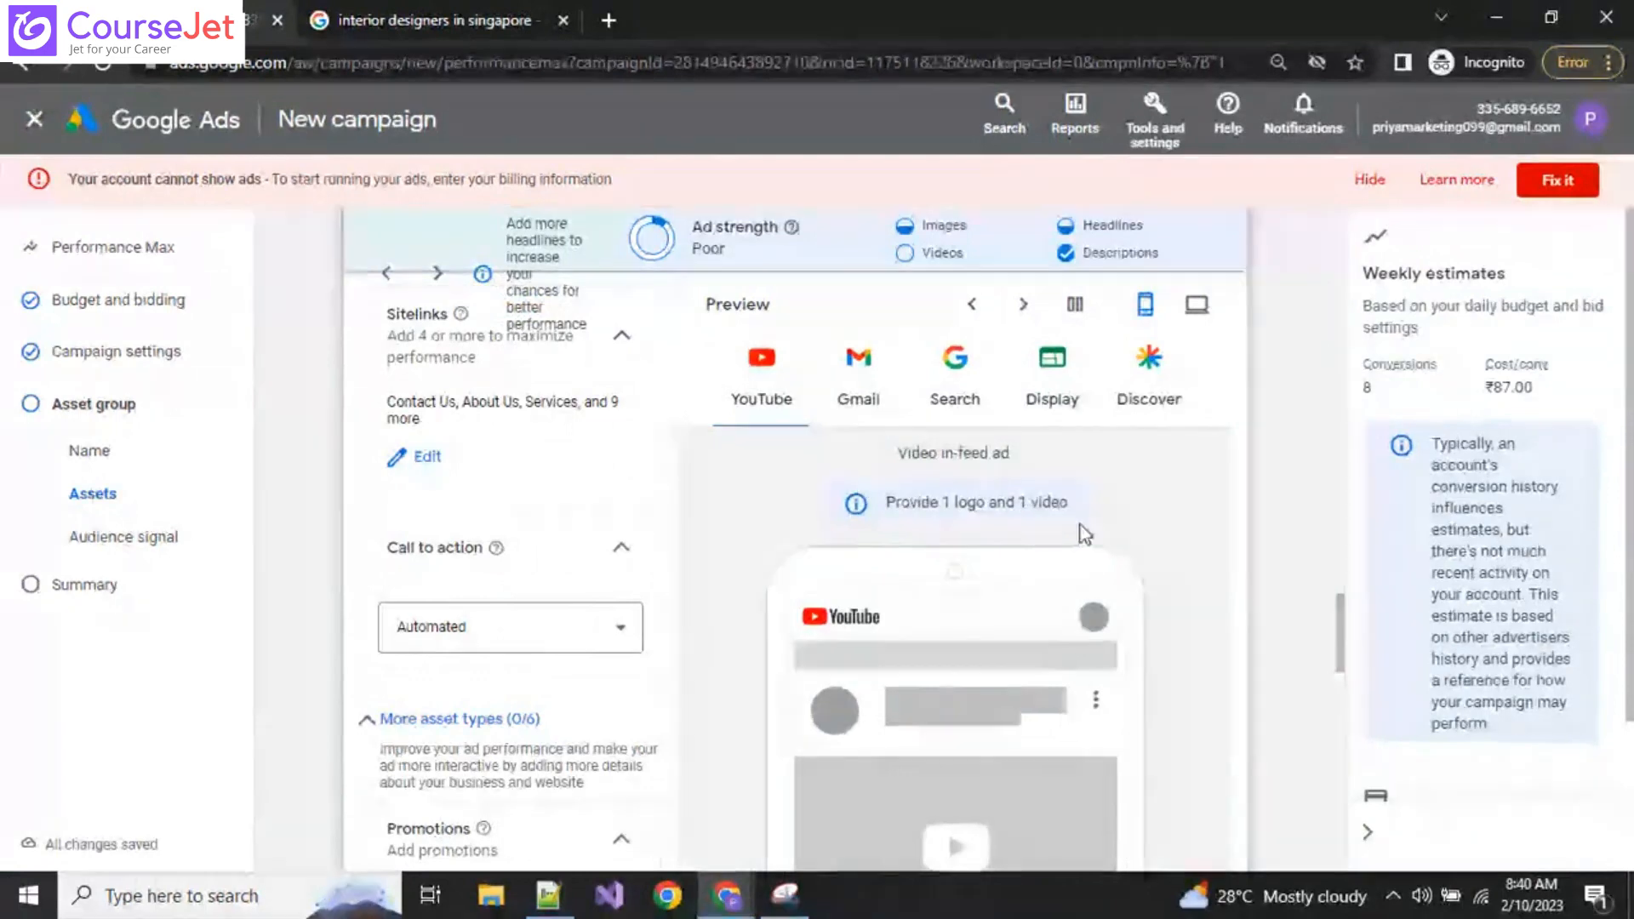
scroll(969, 601, "down", 1)
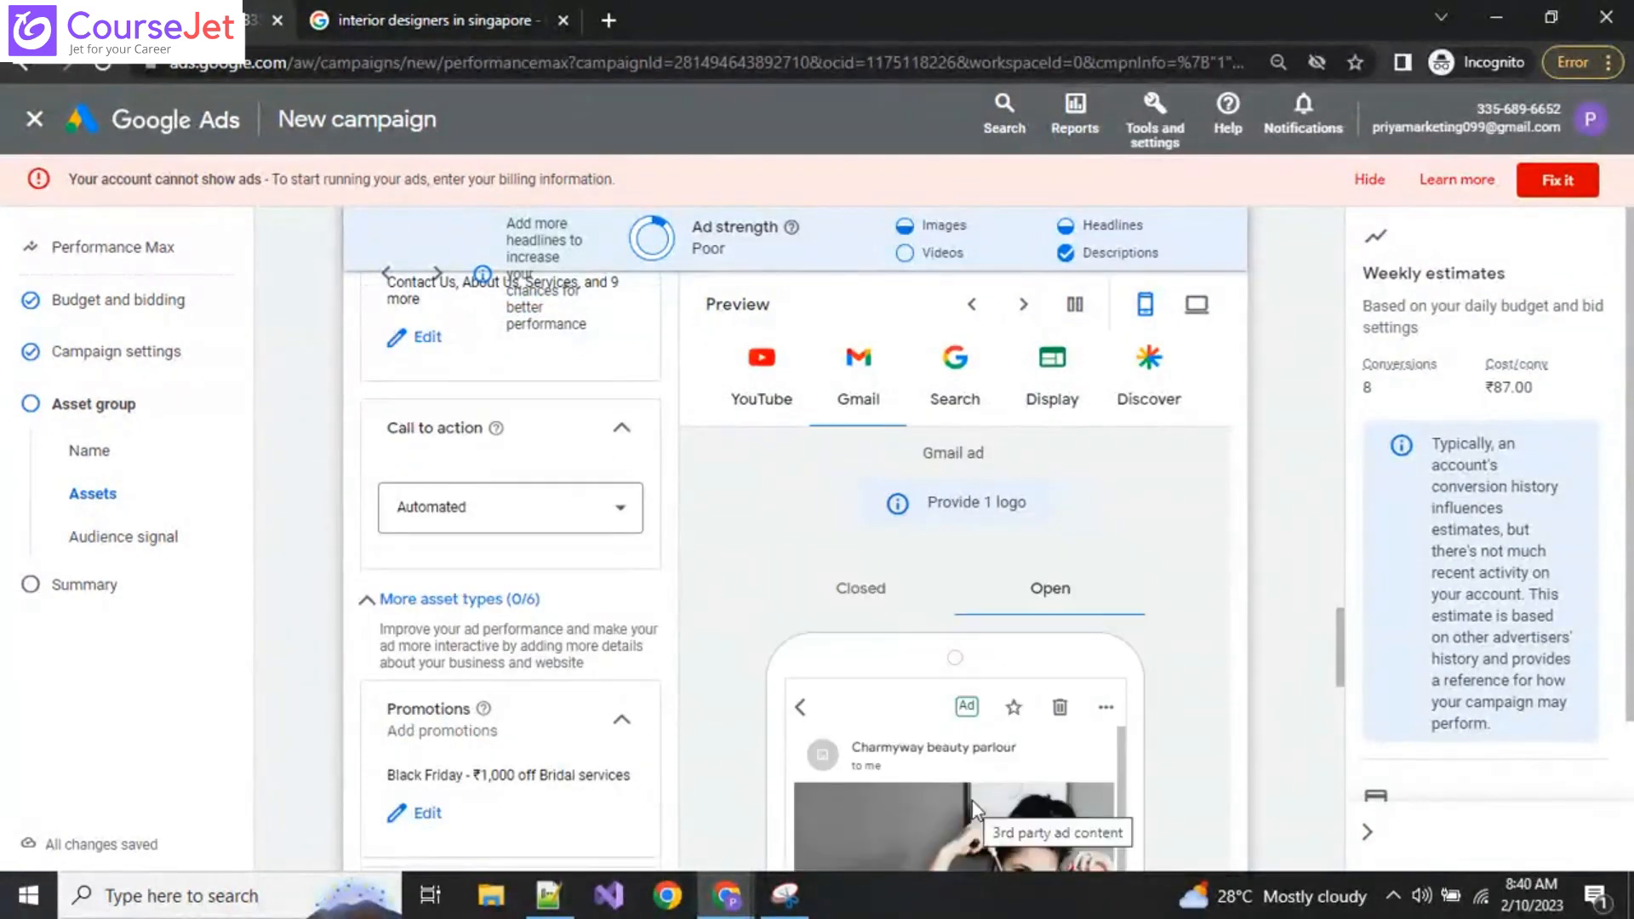
Step: Open the video picker for the asset group and search YouTube for "coursejet"
scroll(492, 722, "up", 4)
scroll(492, 722, "up", 10)
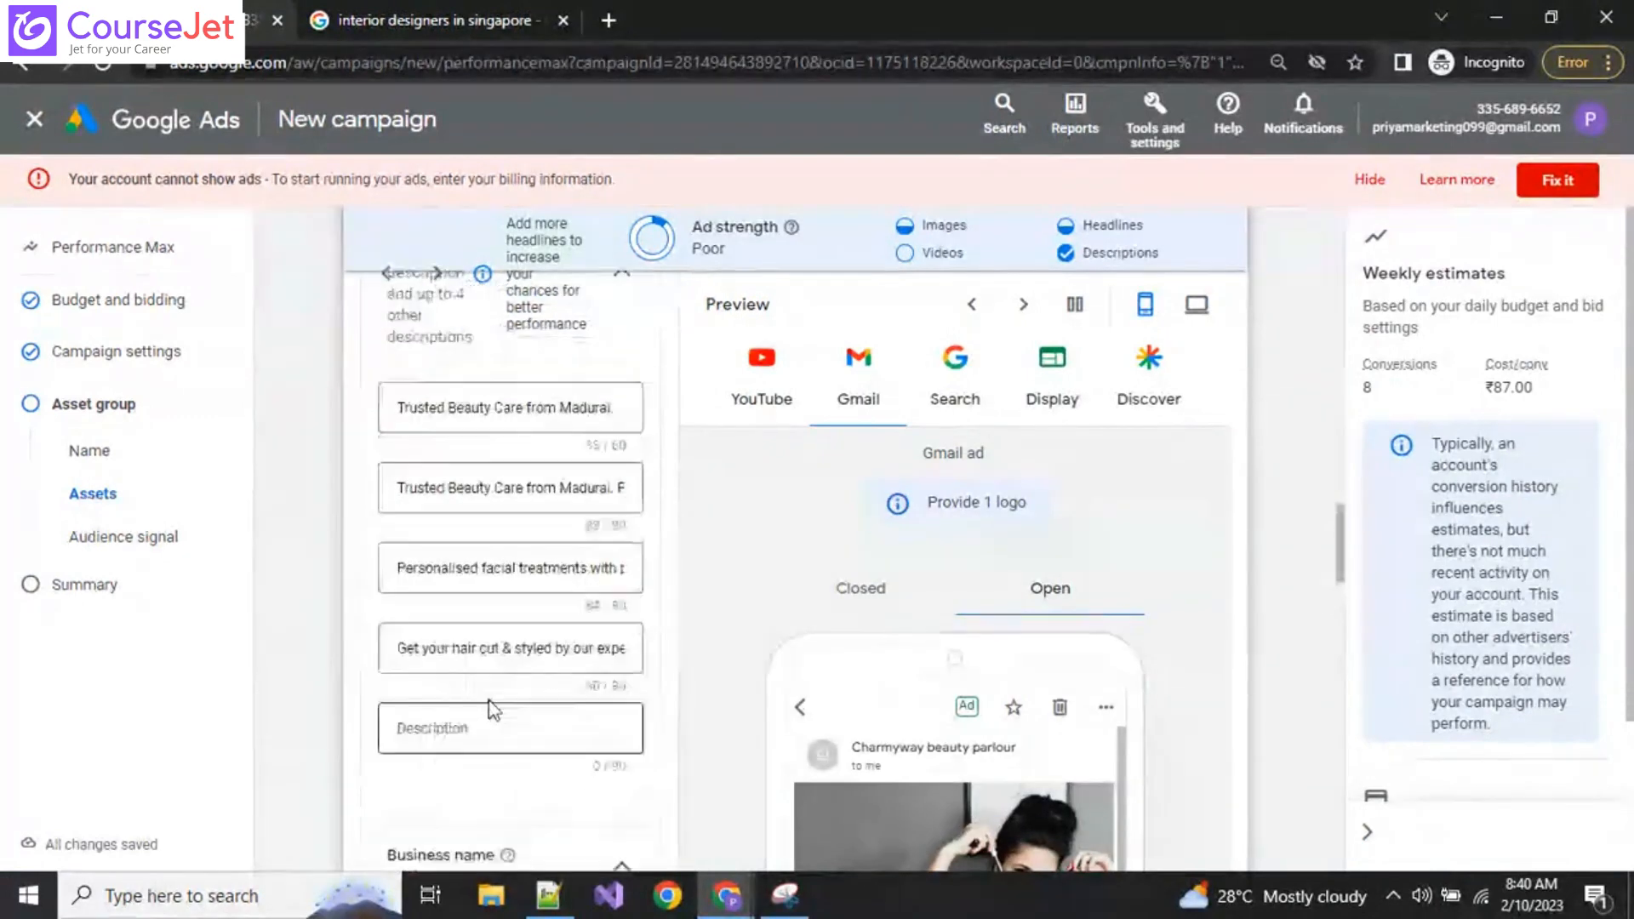
scroll(492, 709, "up", 6)
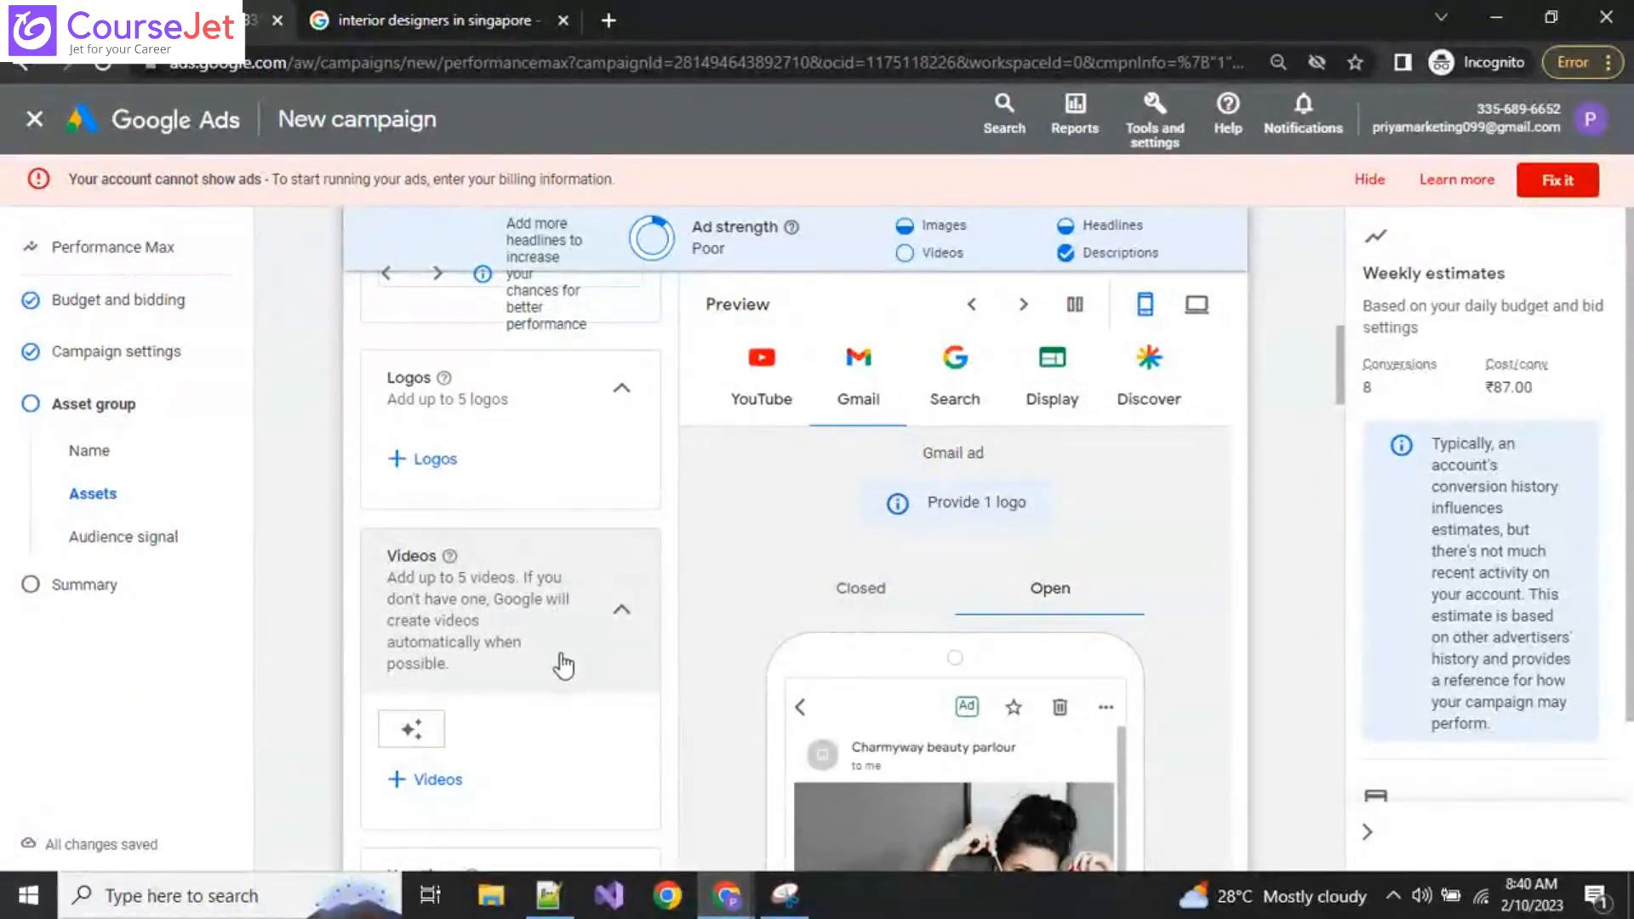
left_click(432, 782)
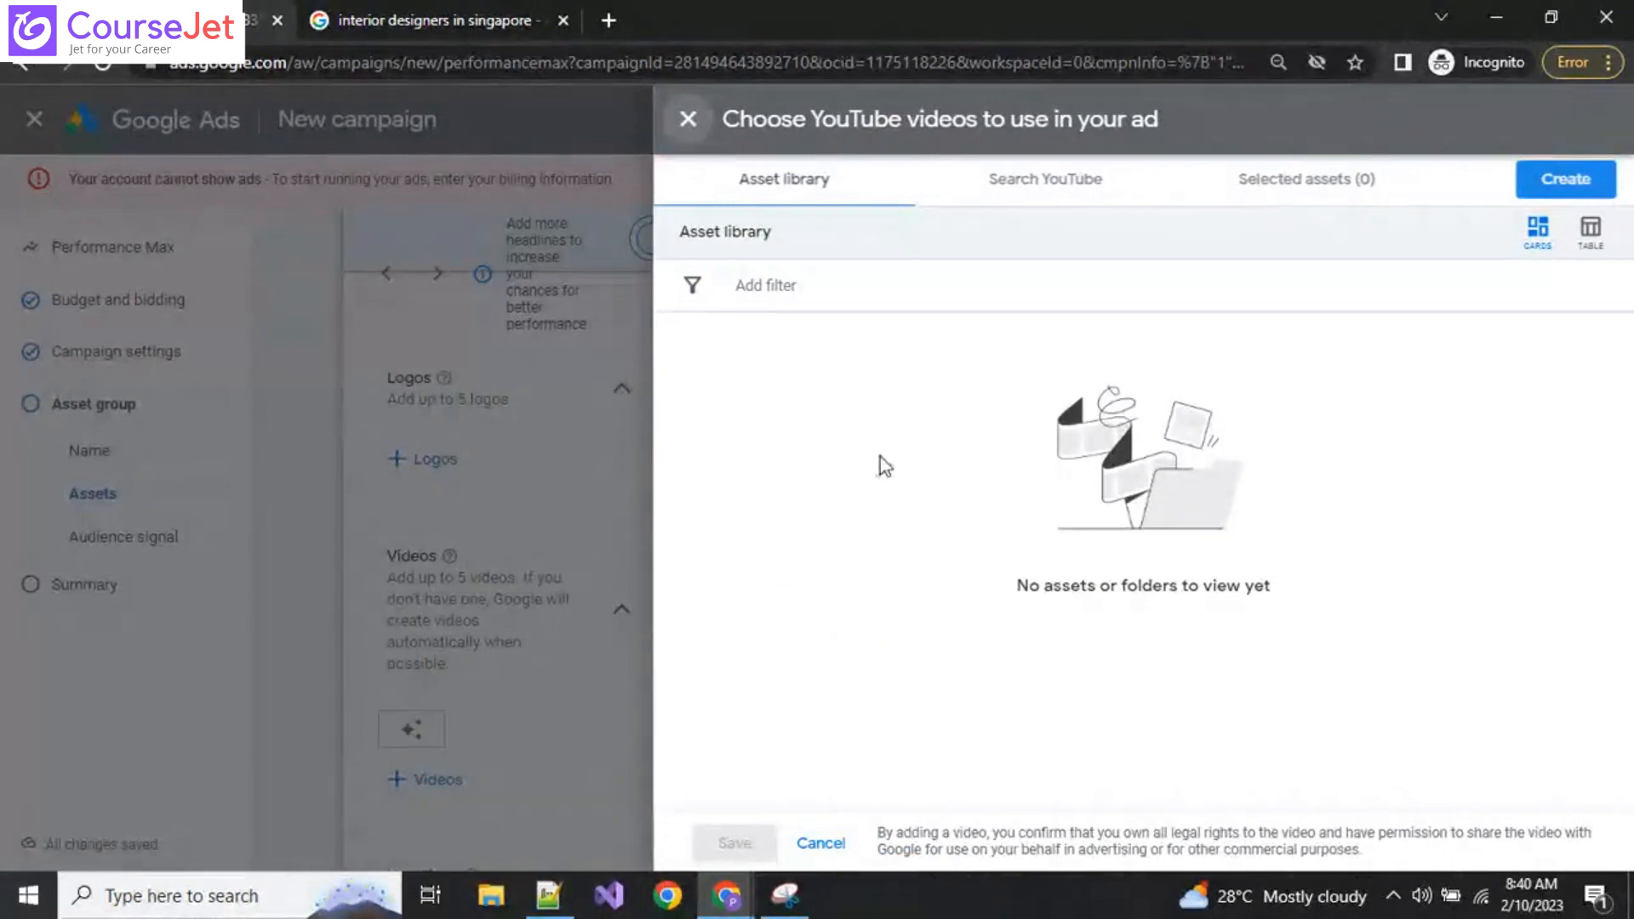
left_click(1037, 176)
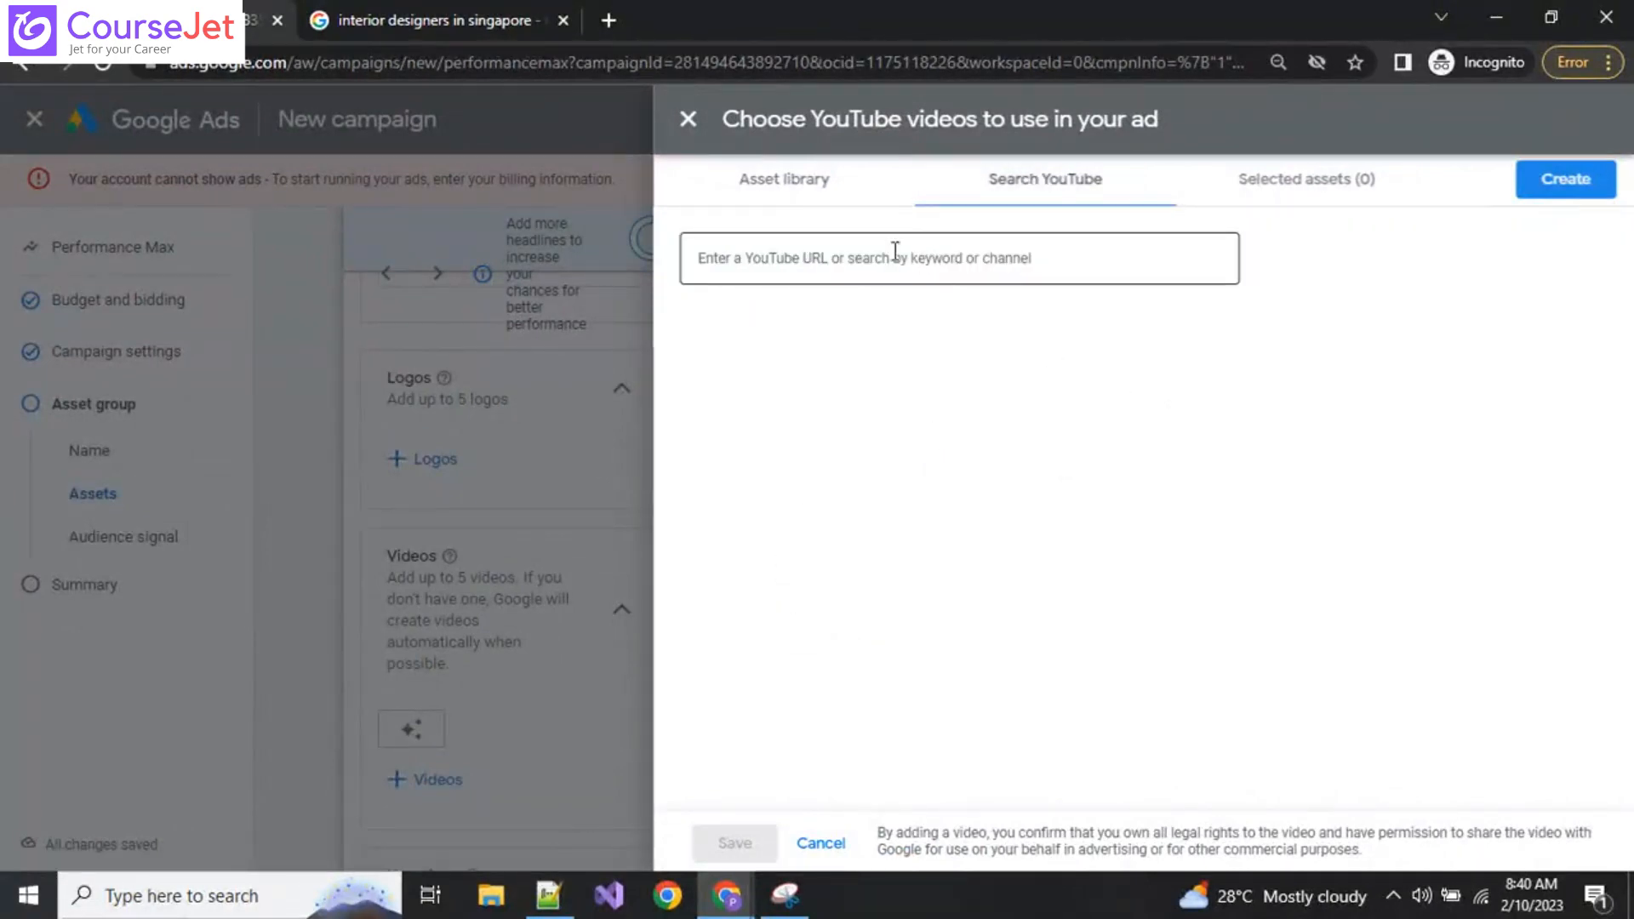
left_click(815, 203)
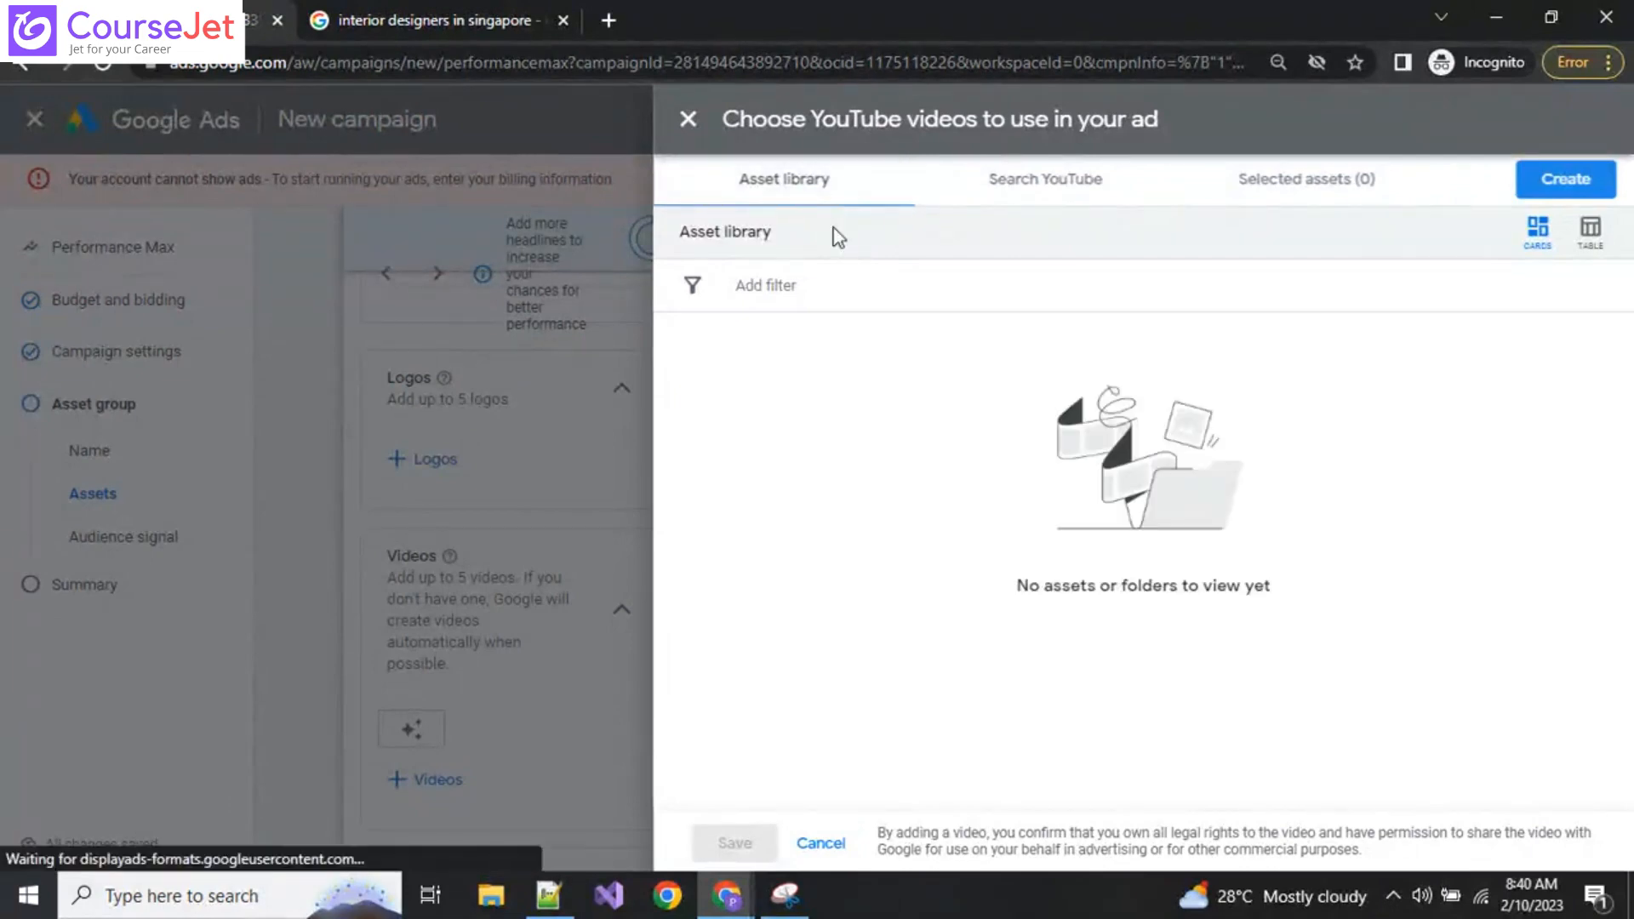
left_click(1017, 201)
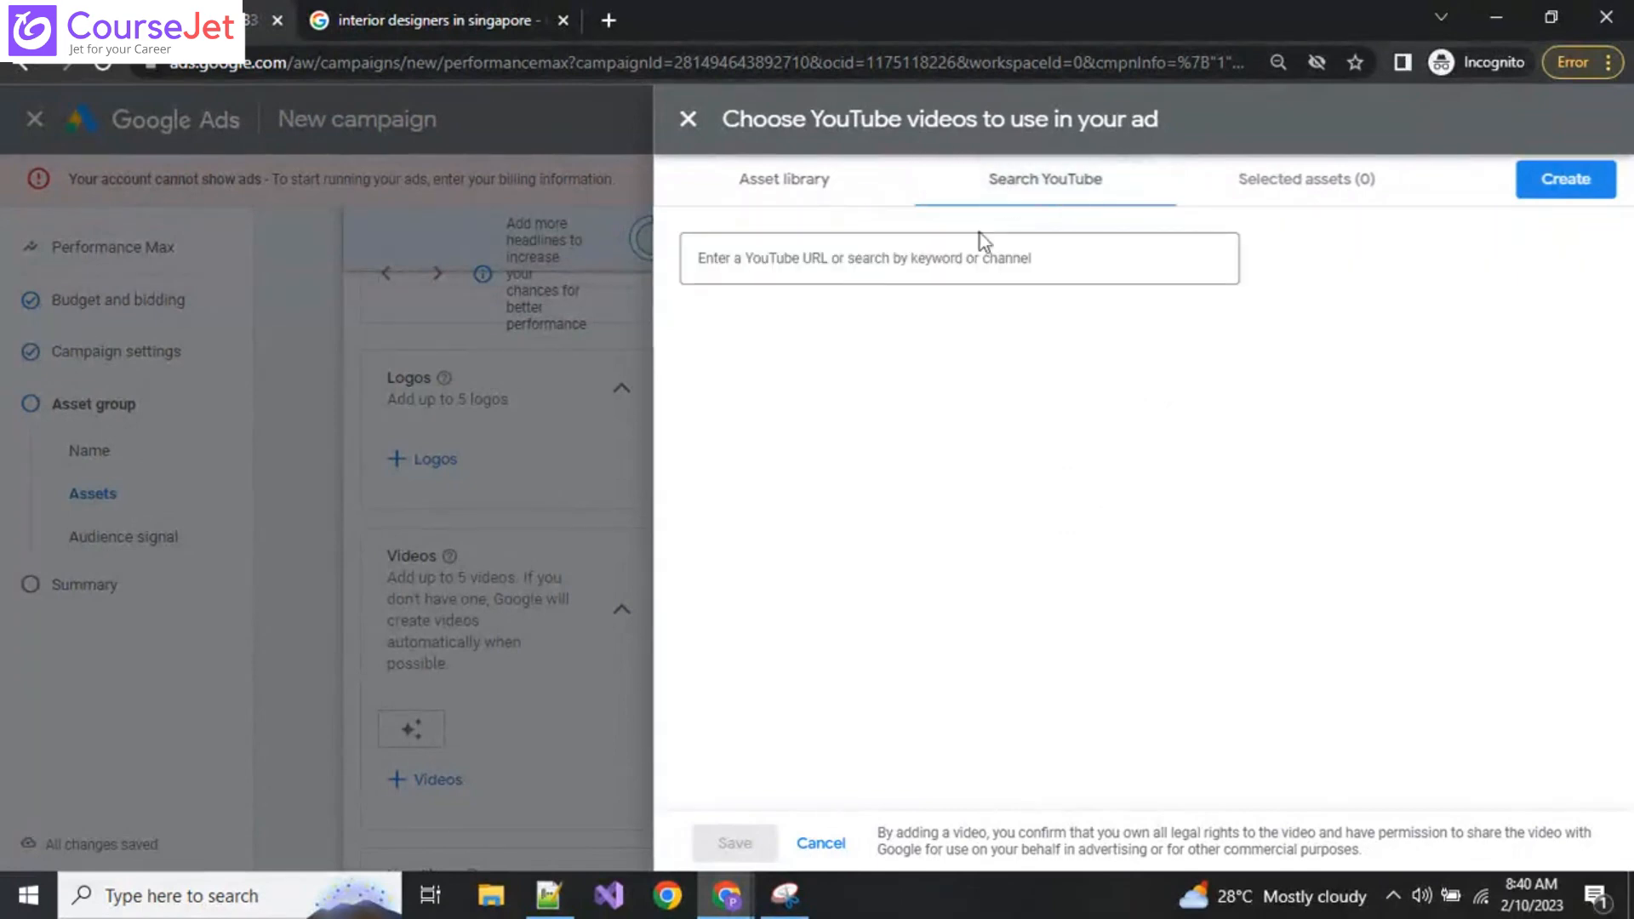
left_click(960, 259)
type("cou")
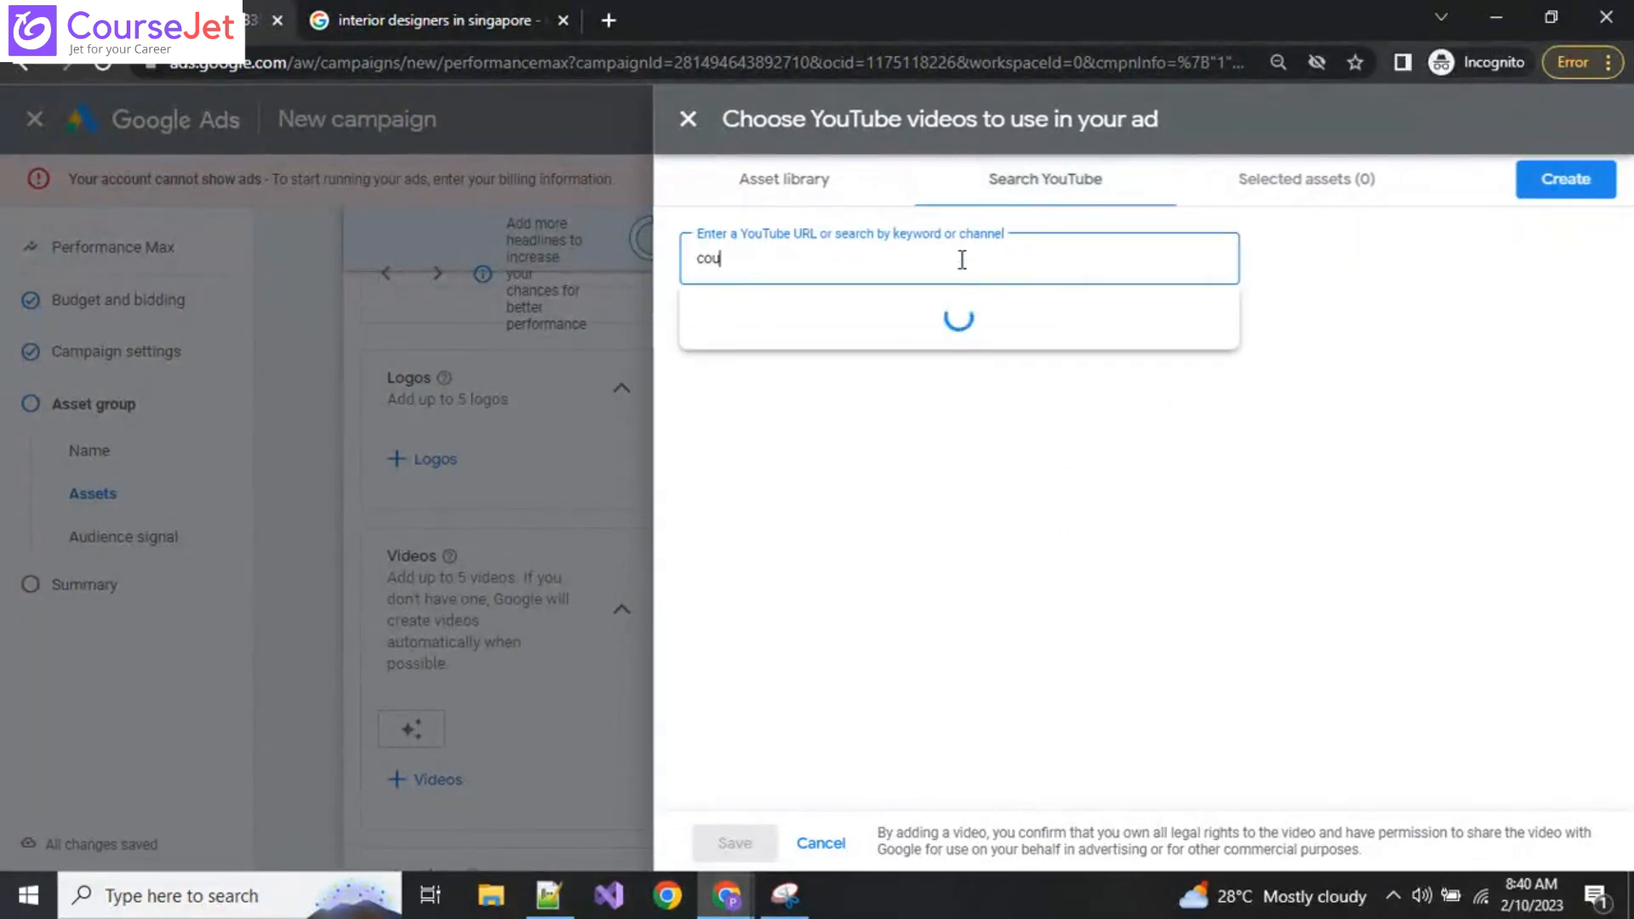
type("rsejet")
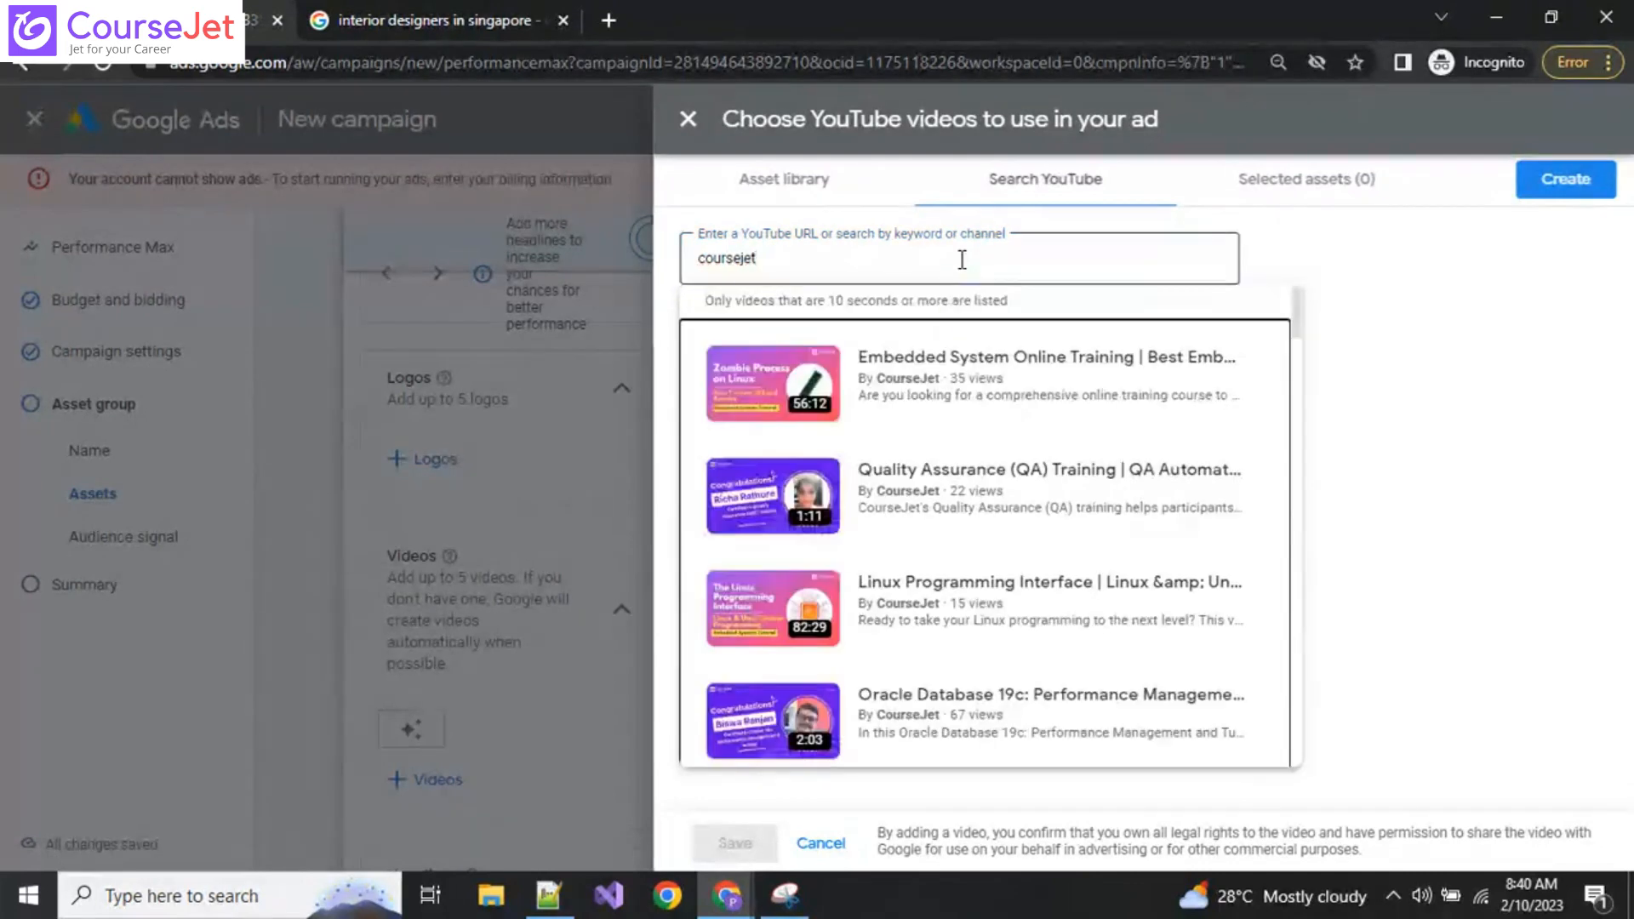
Step: Add only CourseJet's Quality Assurance (QA) Training video, deselecting the Embedded System one, and save the video selection
left_click(973, 388)
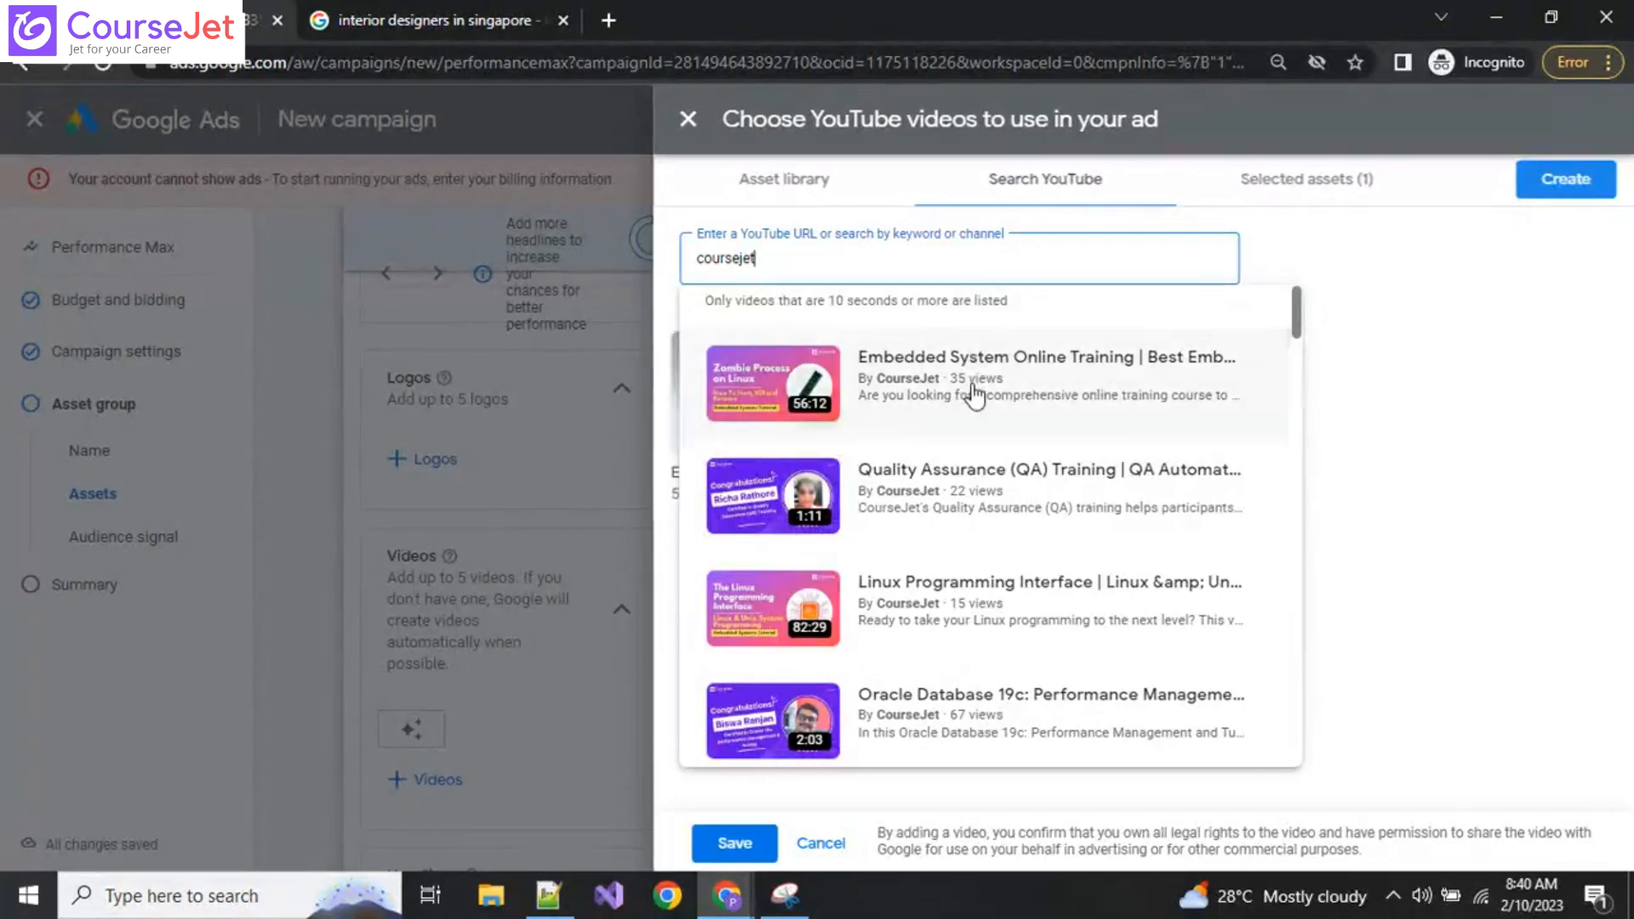
left_click(881, 250)
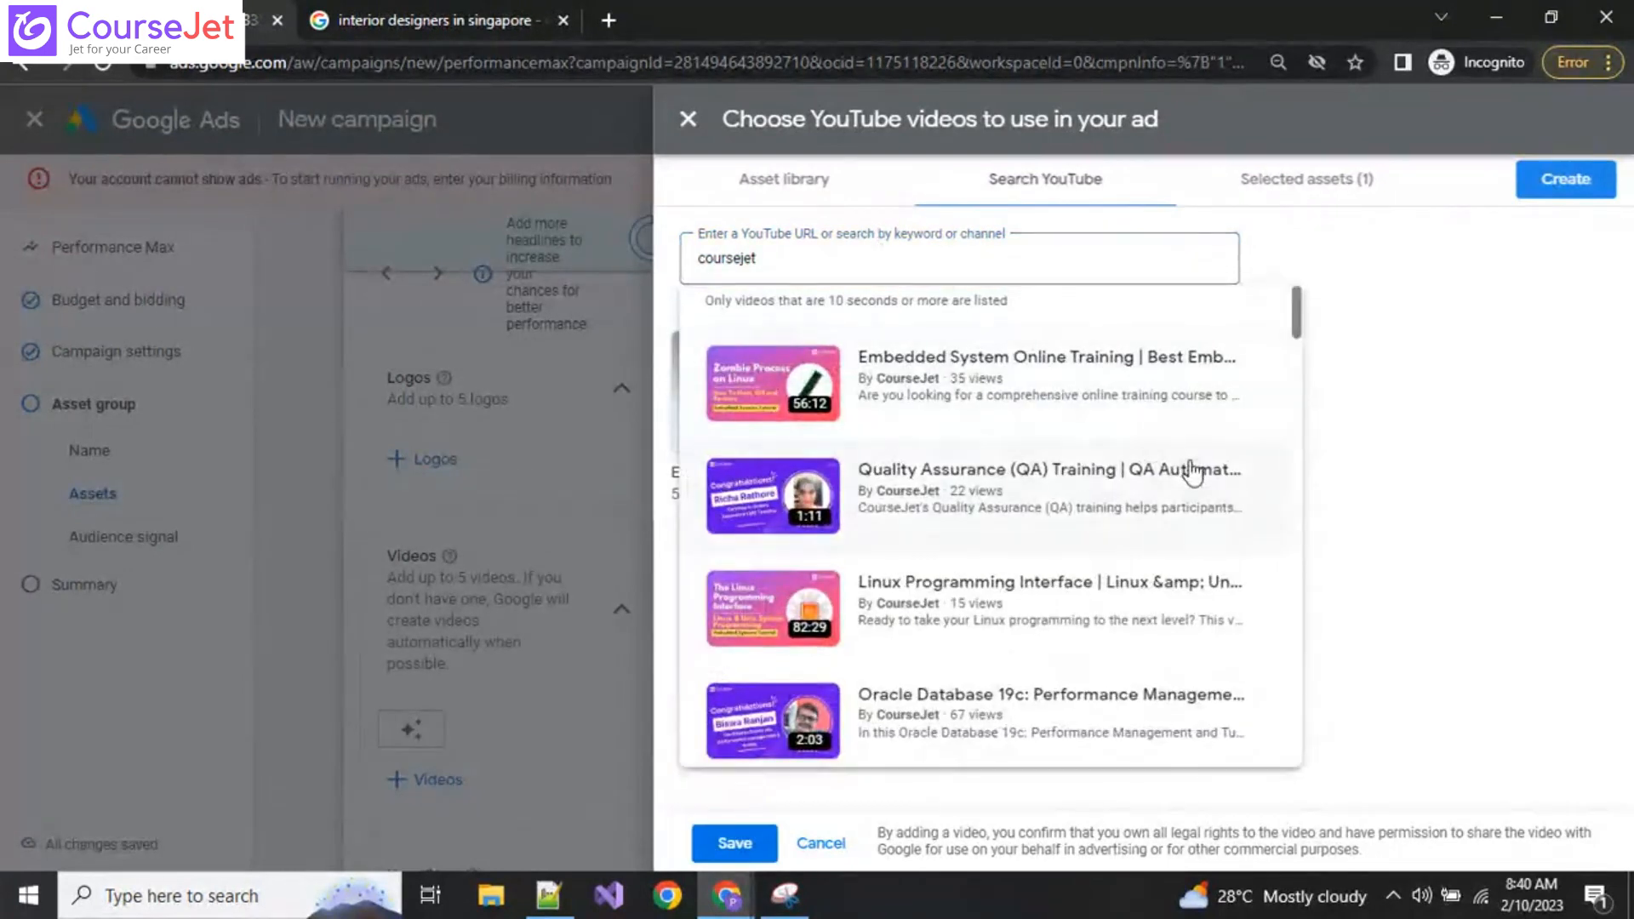
left_click(981, 489)
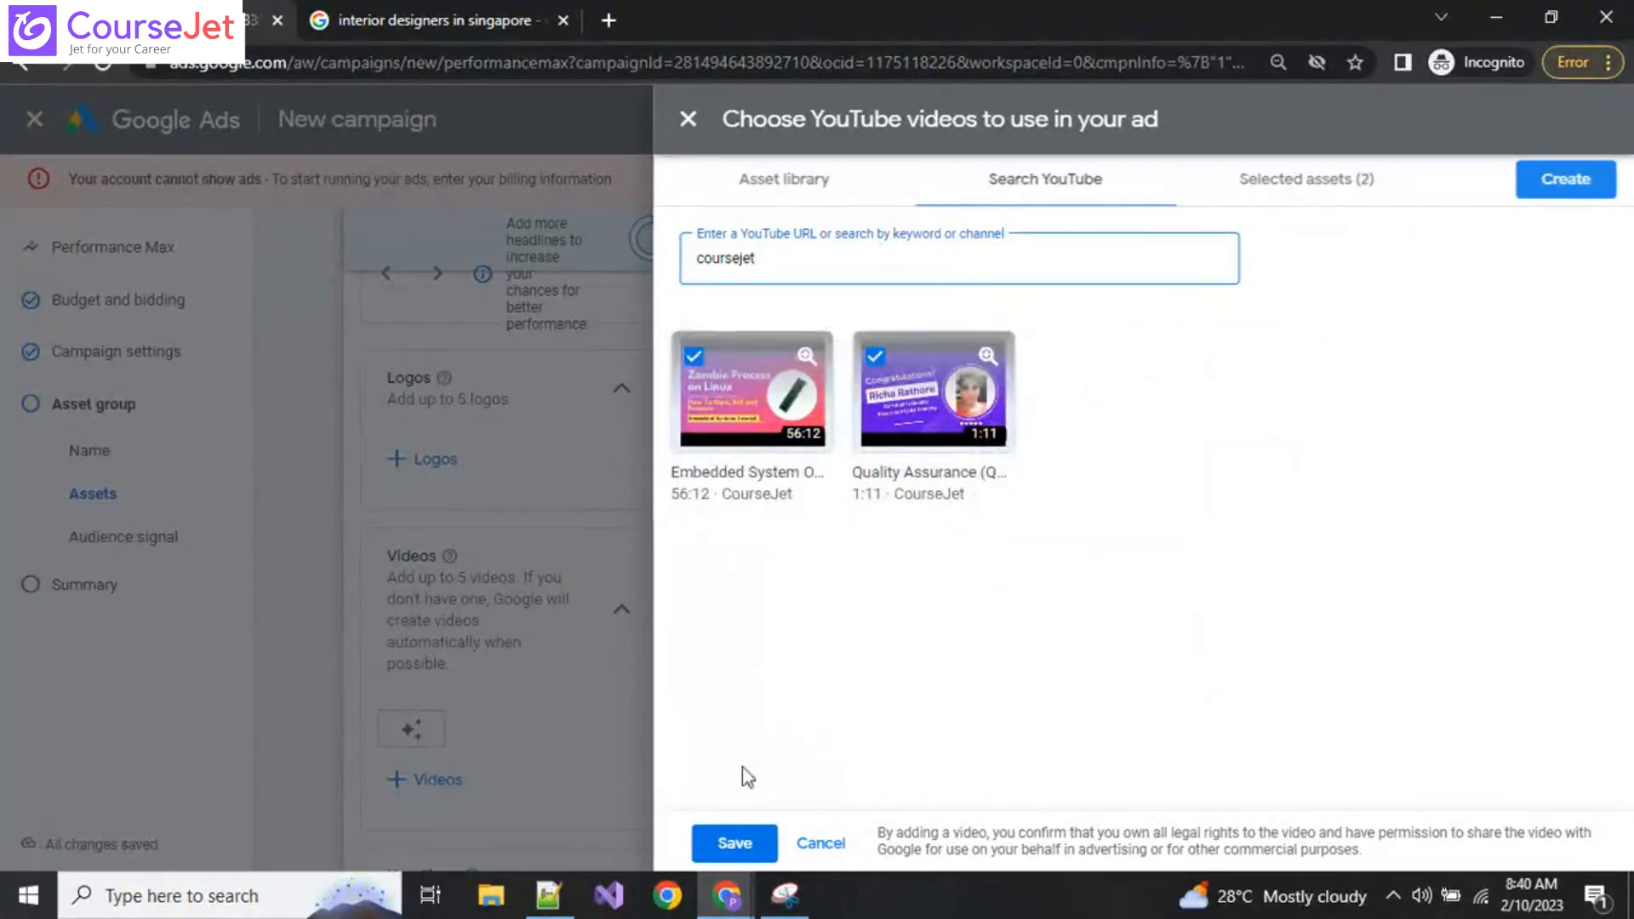
left_click(694, 356)
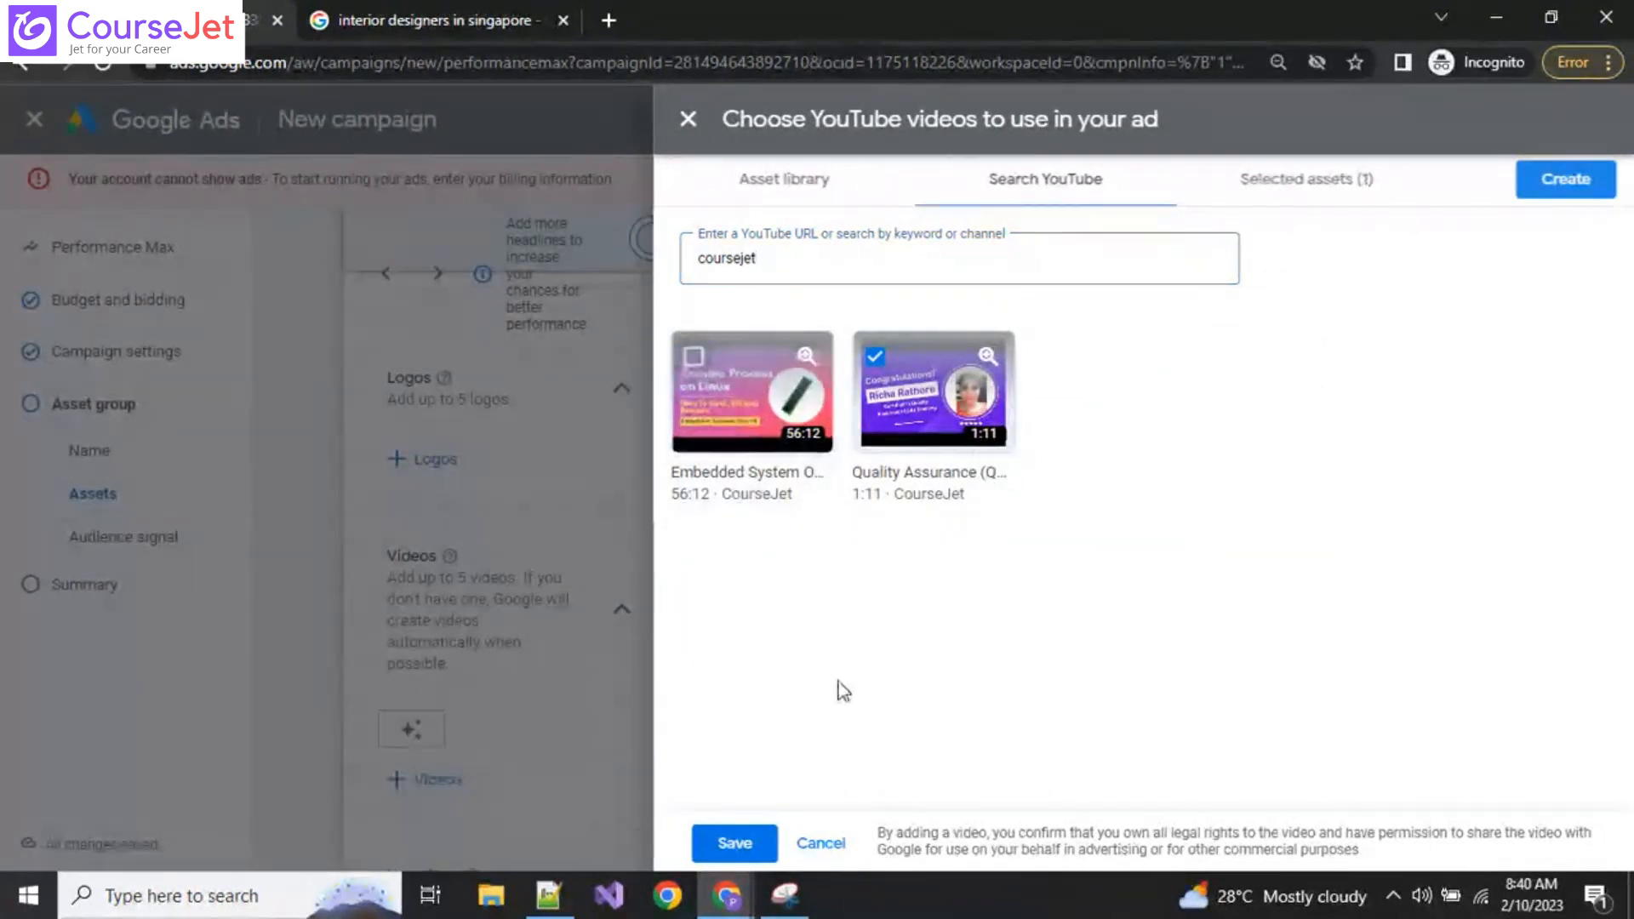
left_click(736, 838)
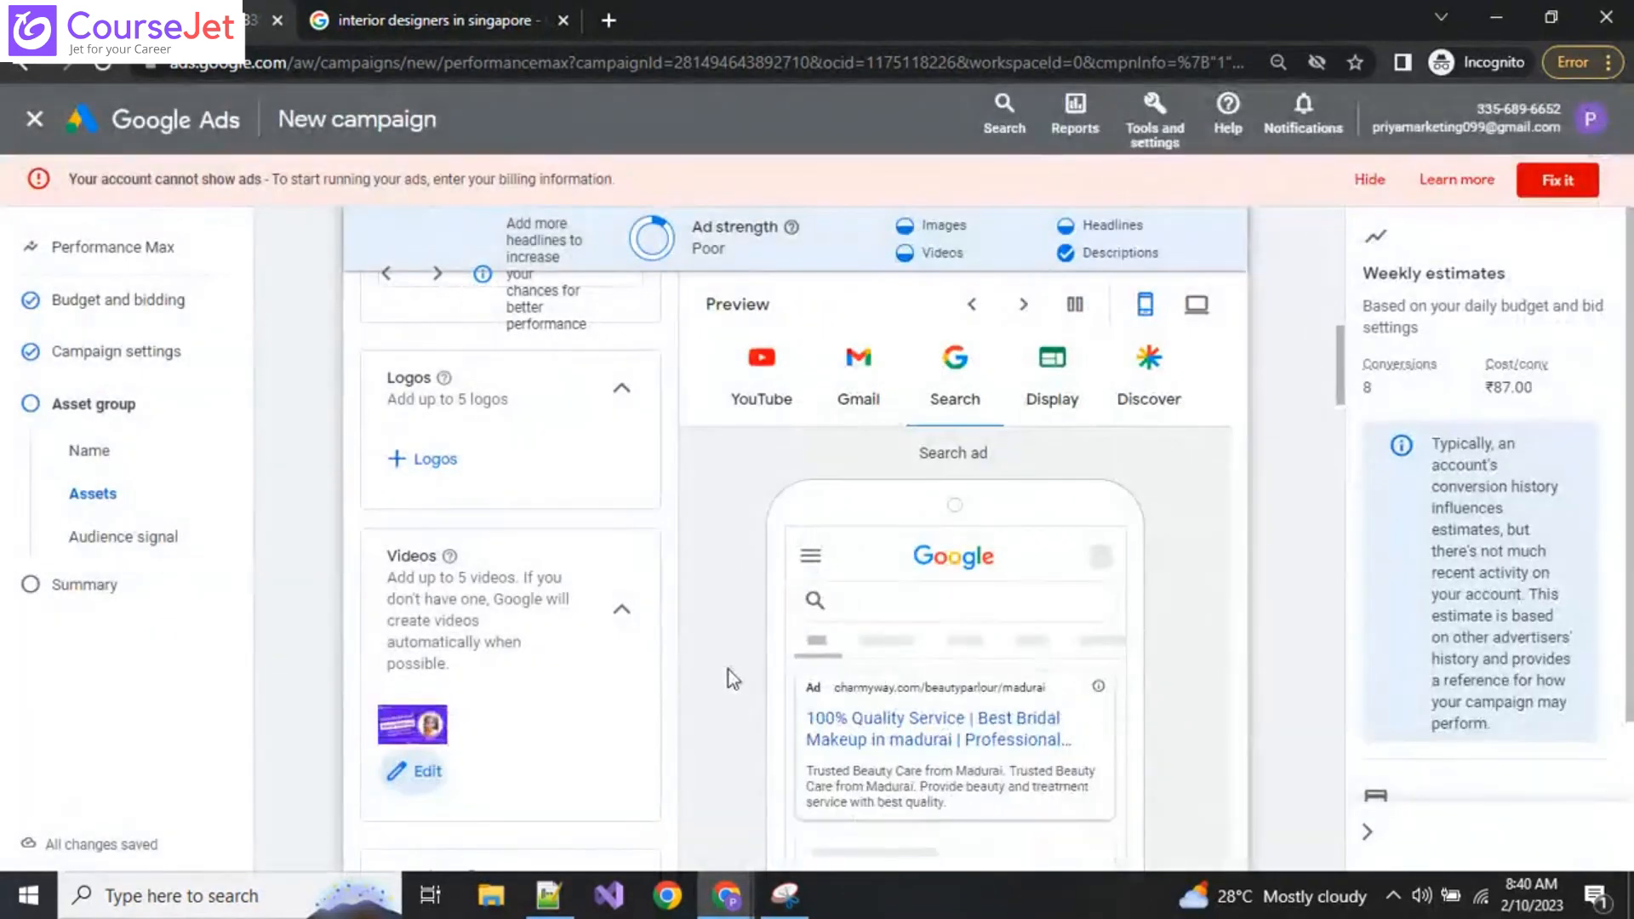
Step: Show the YouTube, Search and Display ad previews, and review the asset group from its headlines down to the promotions
left_click(763, 380)
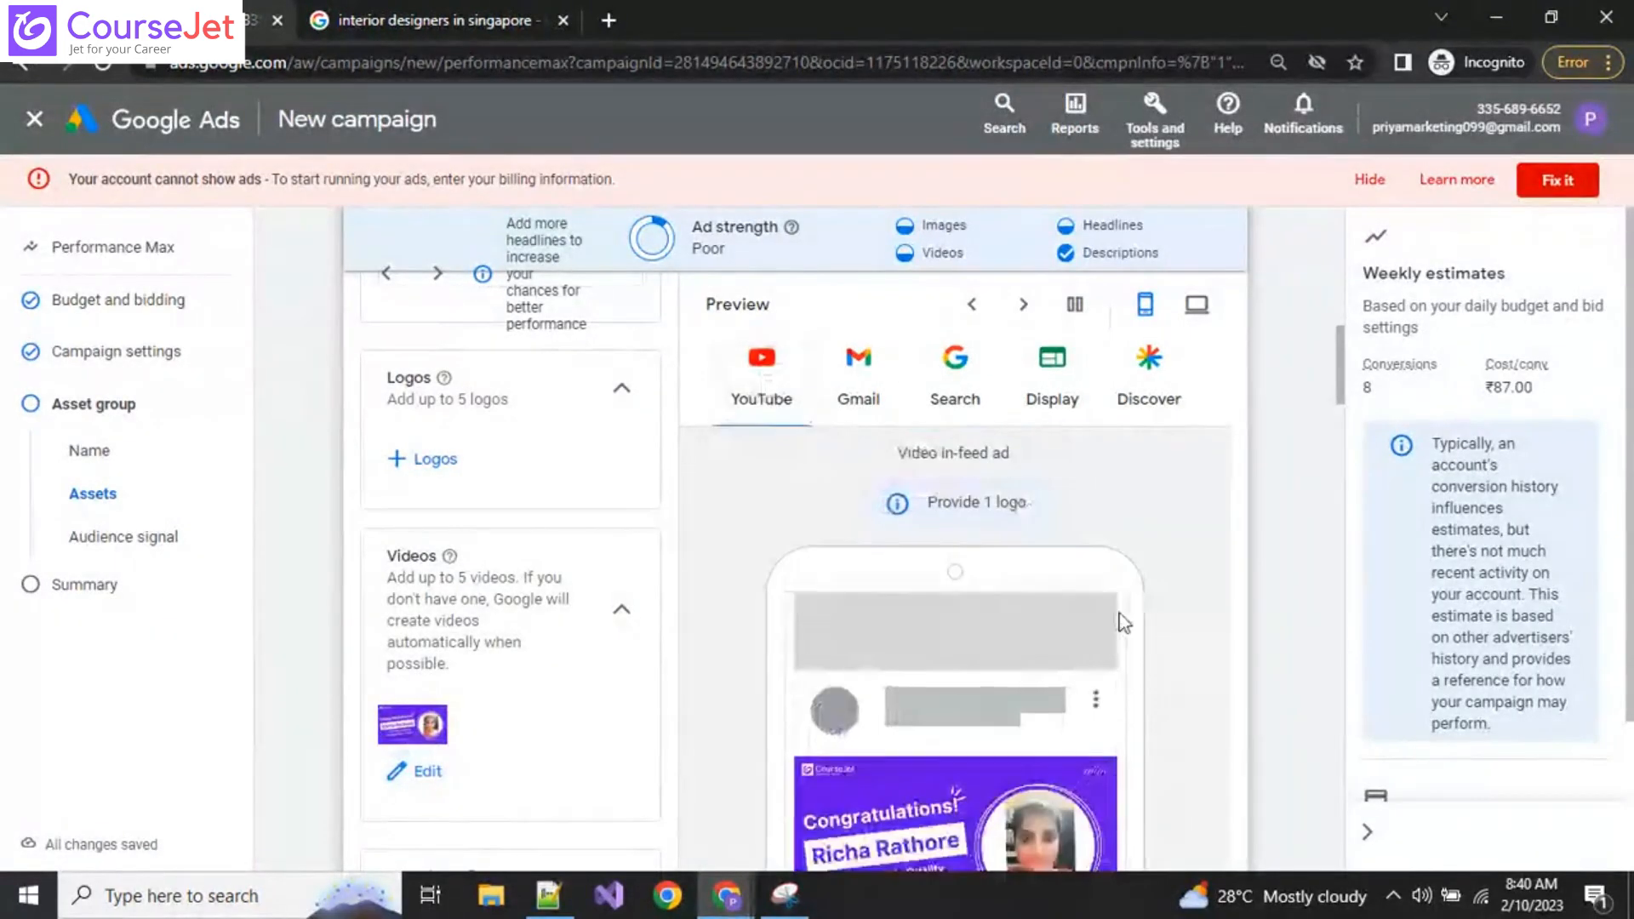
scroll(1149, 644, "down", 3)
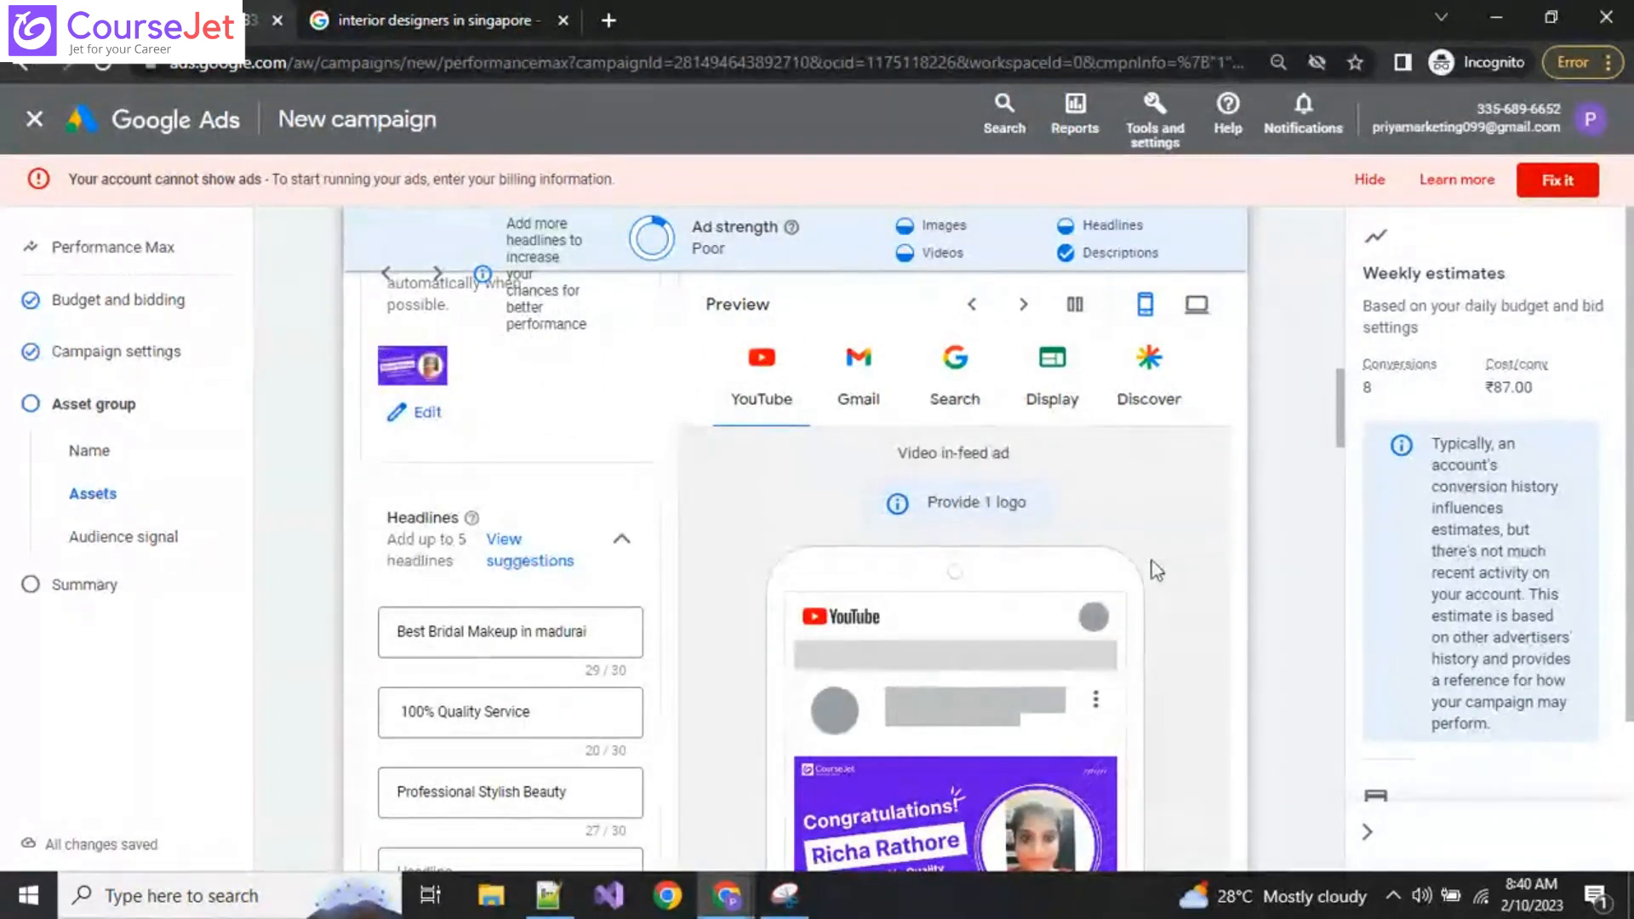
scroll(1148, 651, "down", 1)
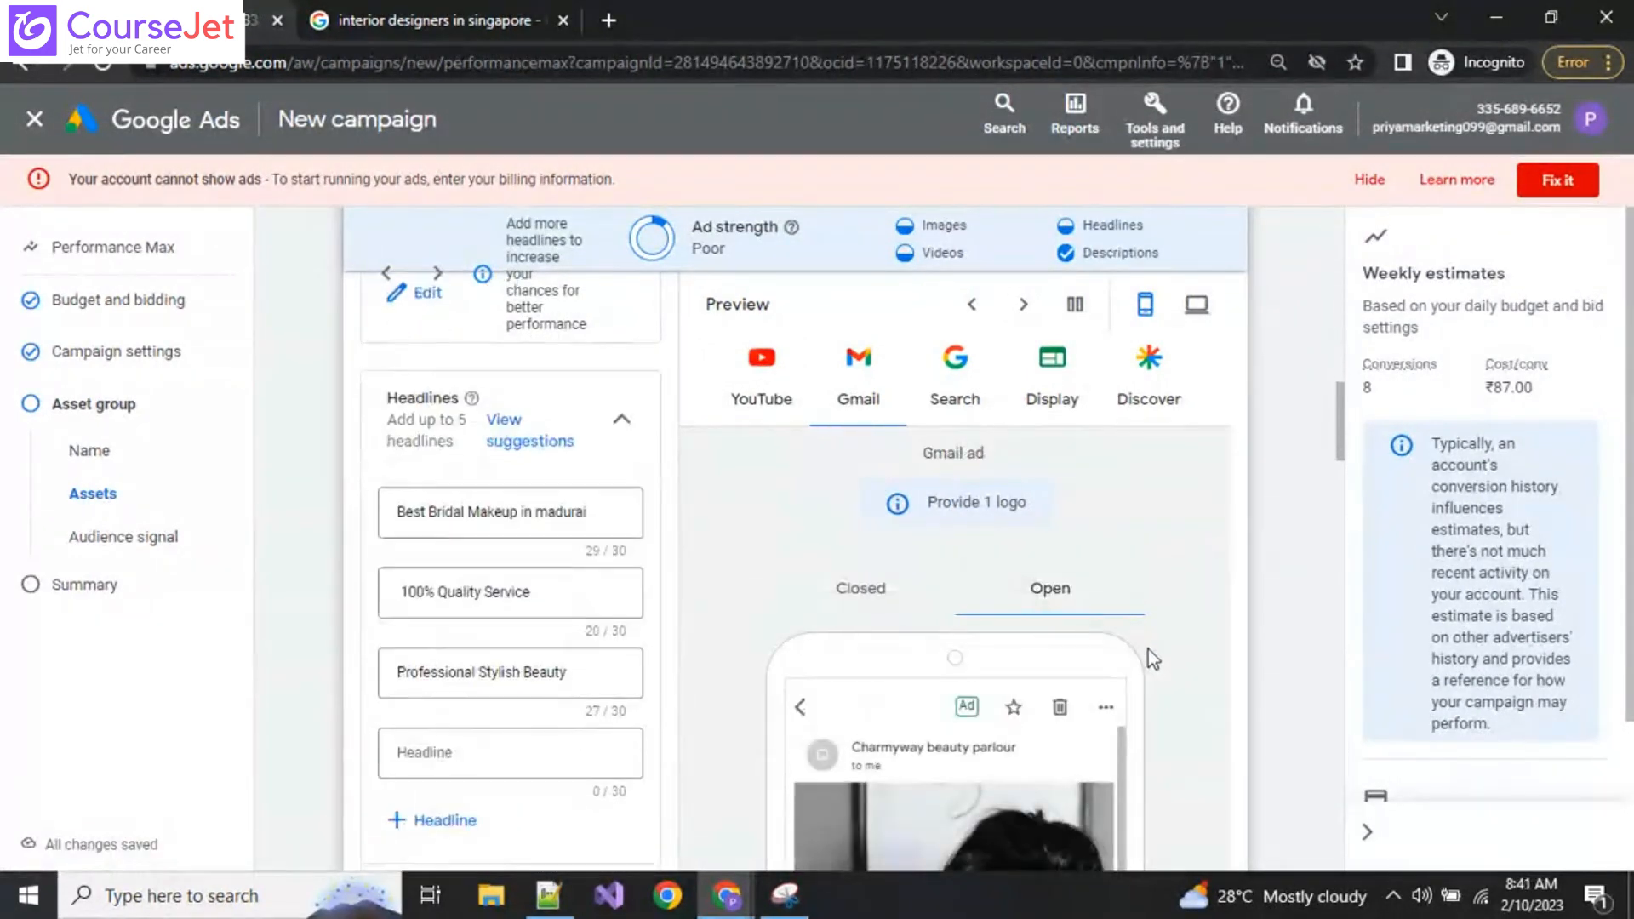
left_click(977, 400)
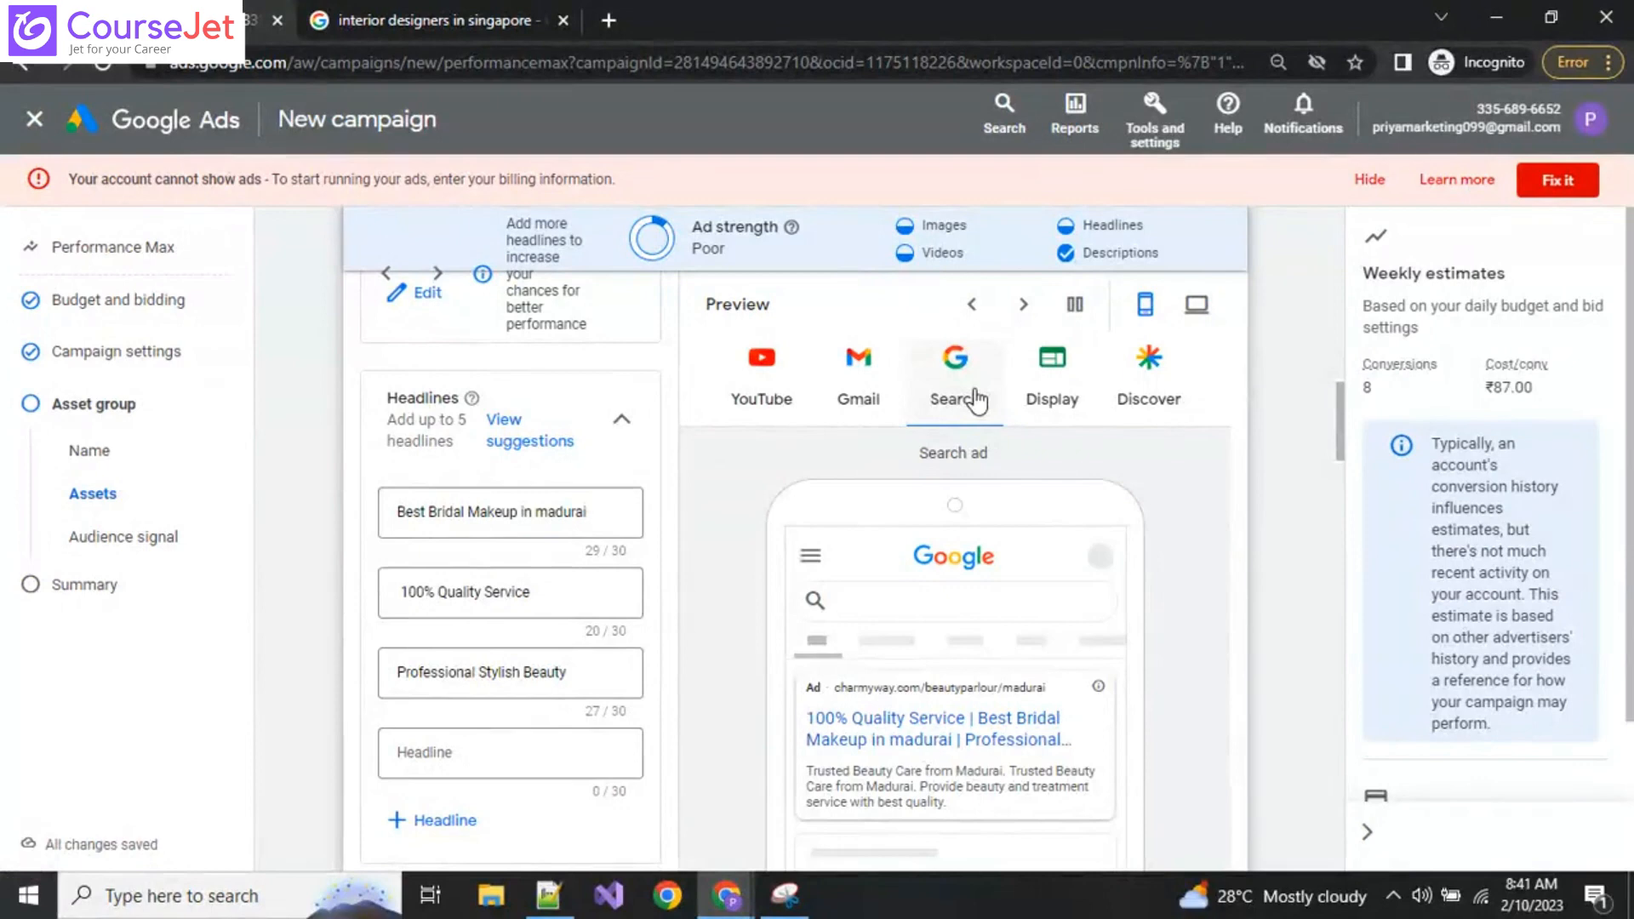
left_click(1053, 401)
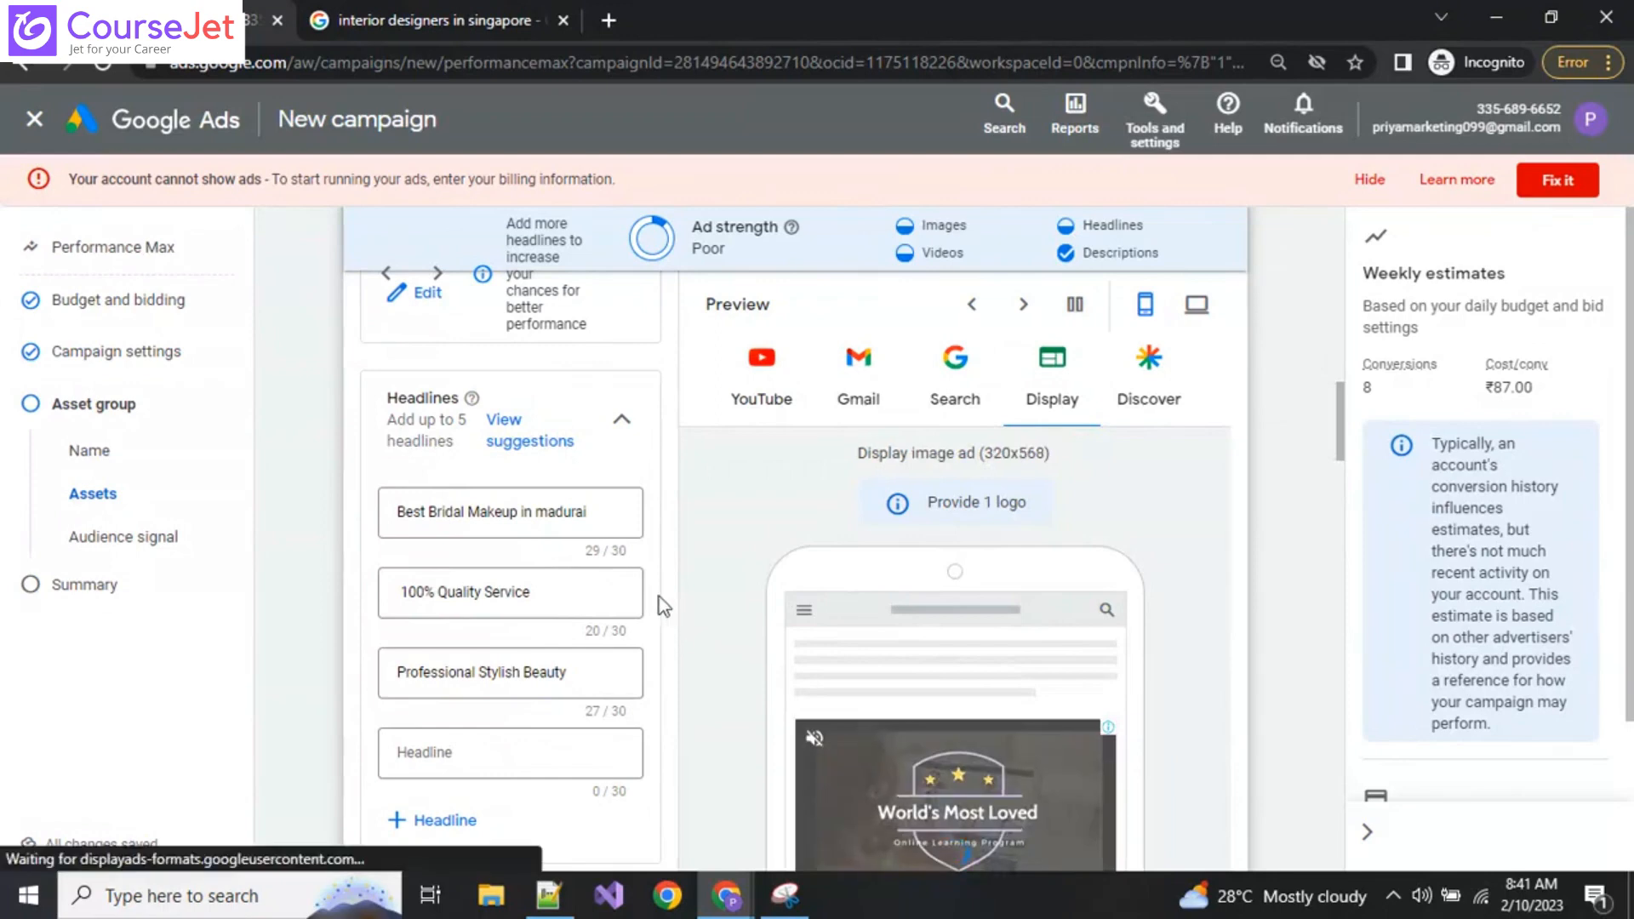
scroll(323, 688, "down", 3)
scroll(323, 688, "down", 10)
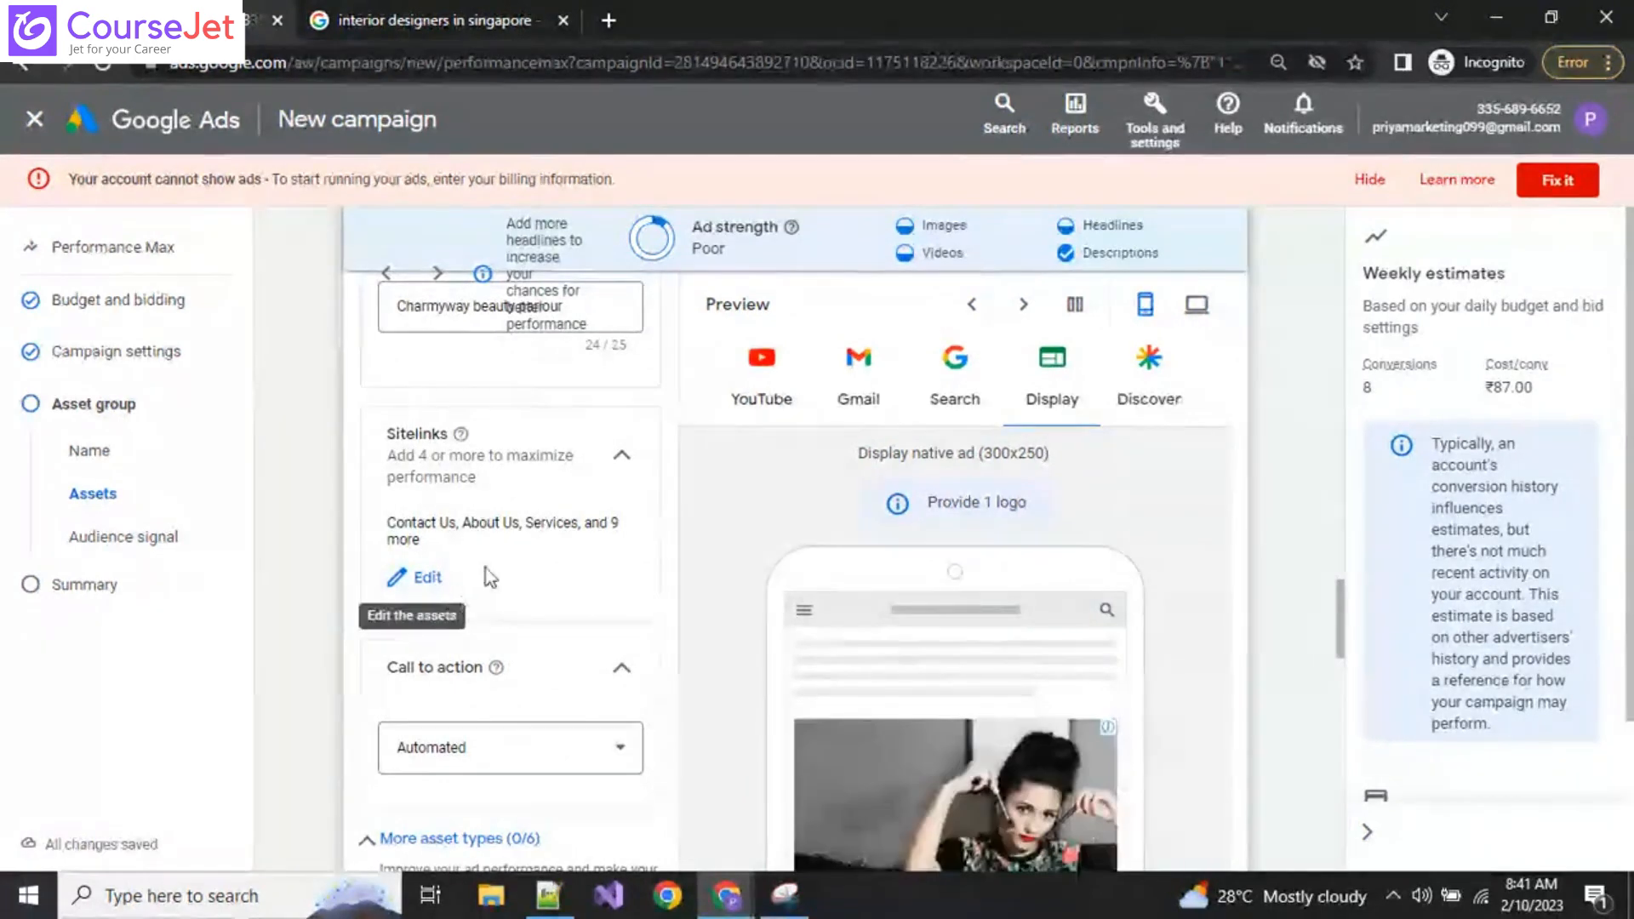
scroll(572, 575, "down", 1)
scroll(572, 575, "down", 2)
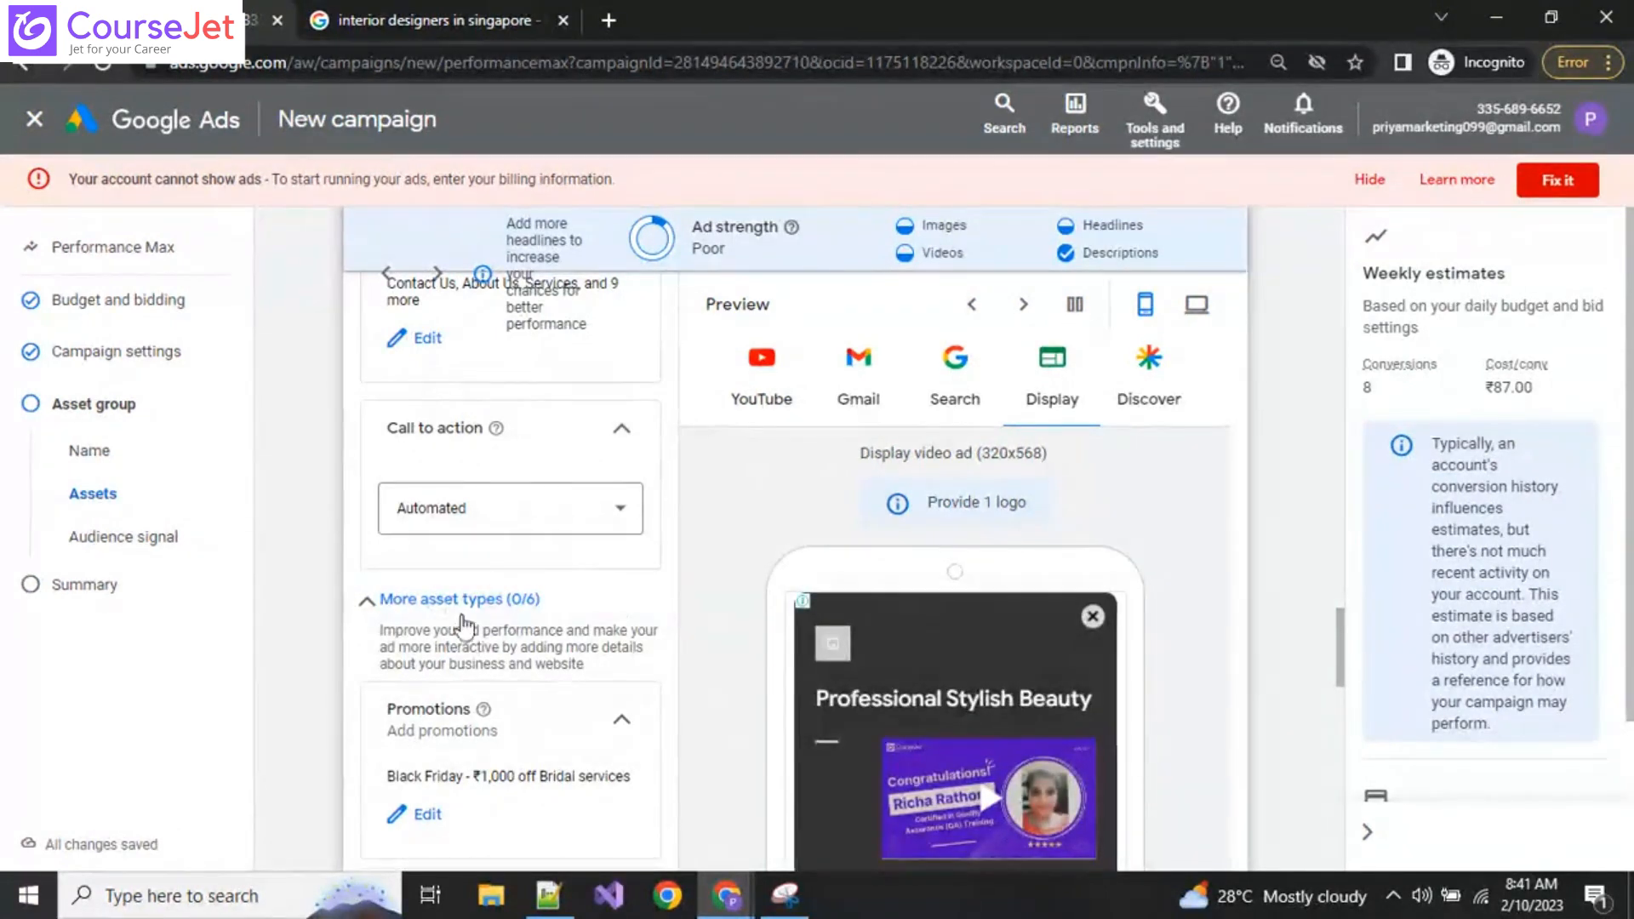
Step: Check the campaign's location and language settings and return to the asset group
left_click(150, 353)
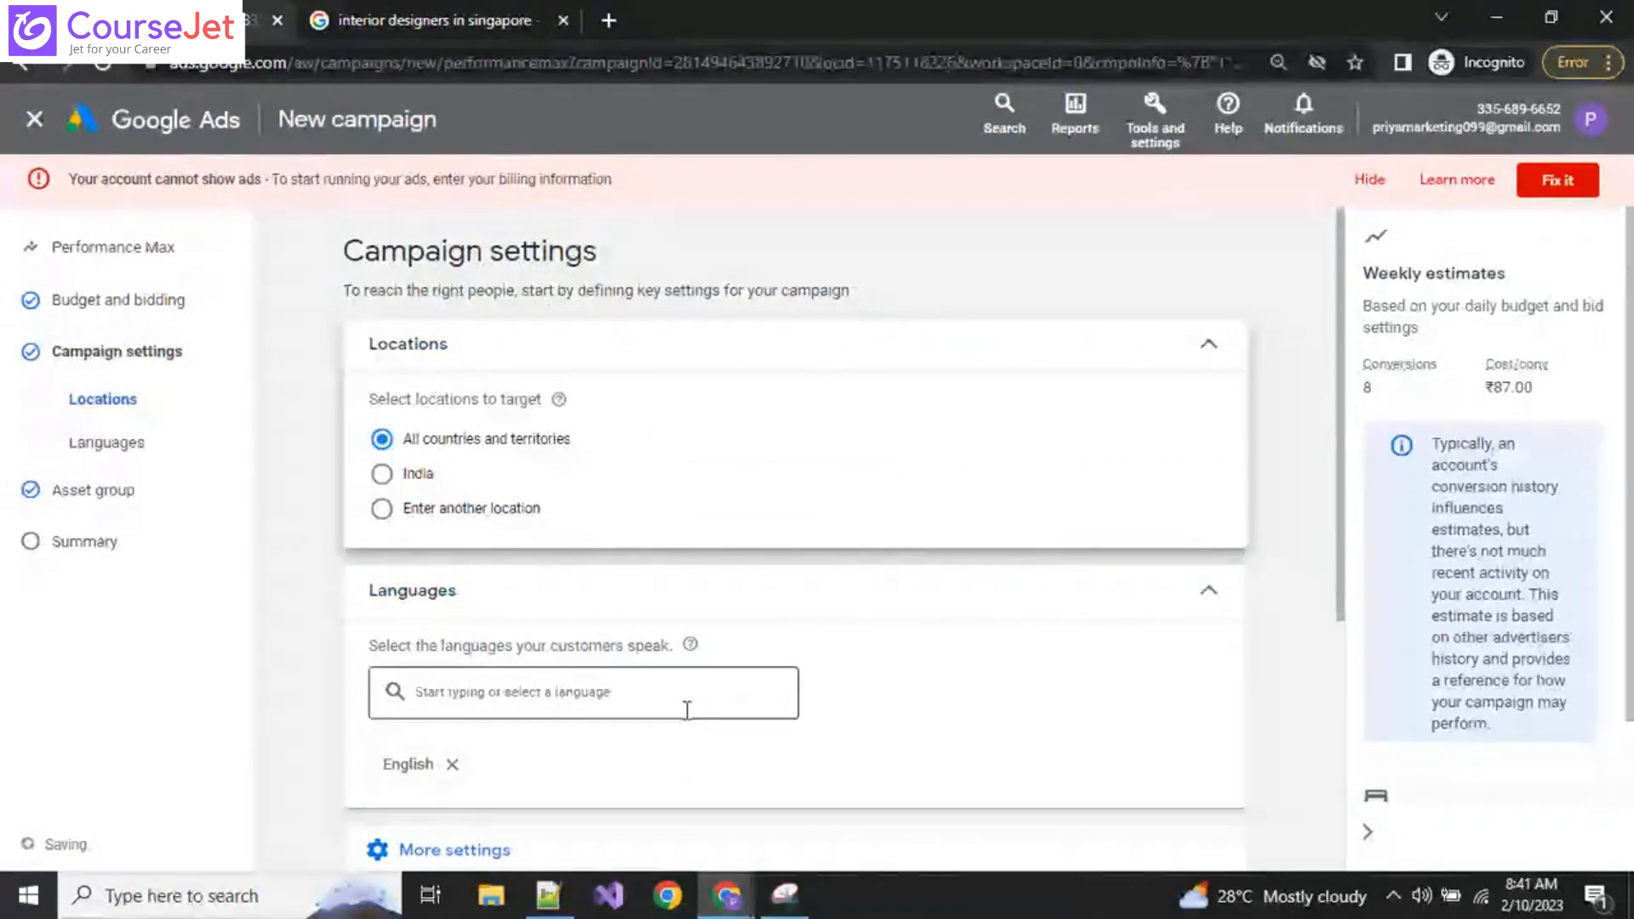
scroll(1088, 634, "down", 4)
left_click(1213, 717)
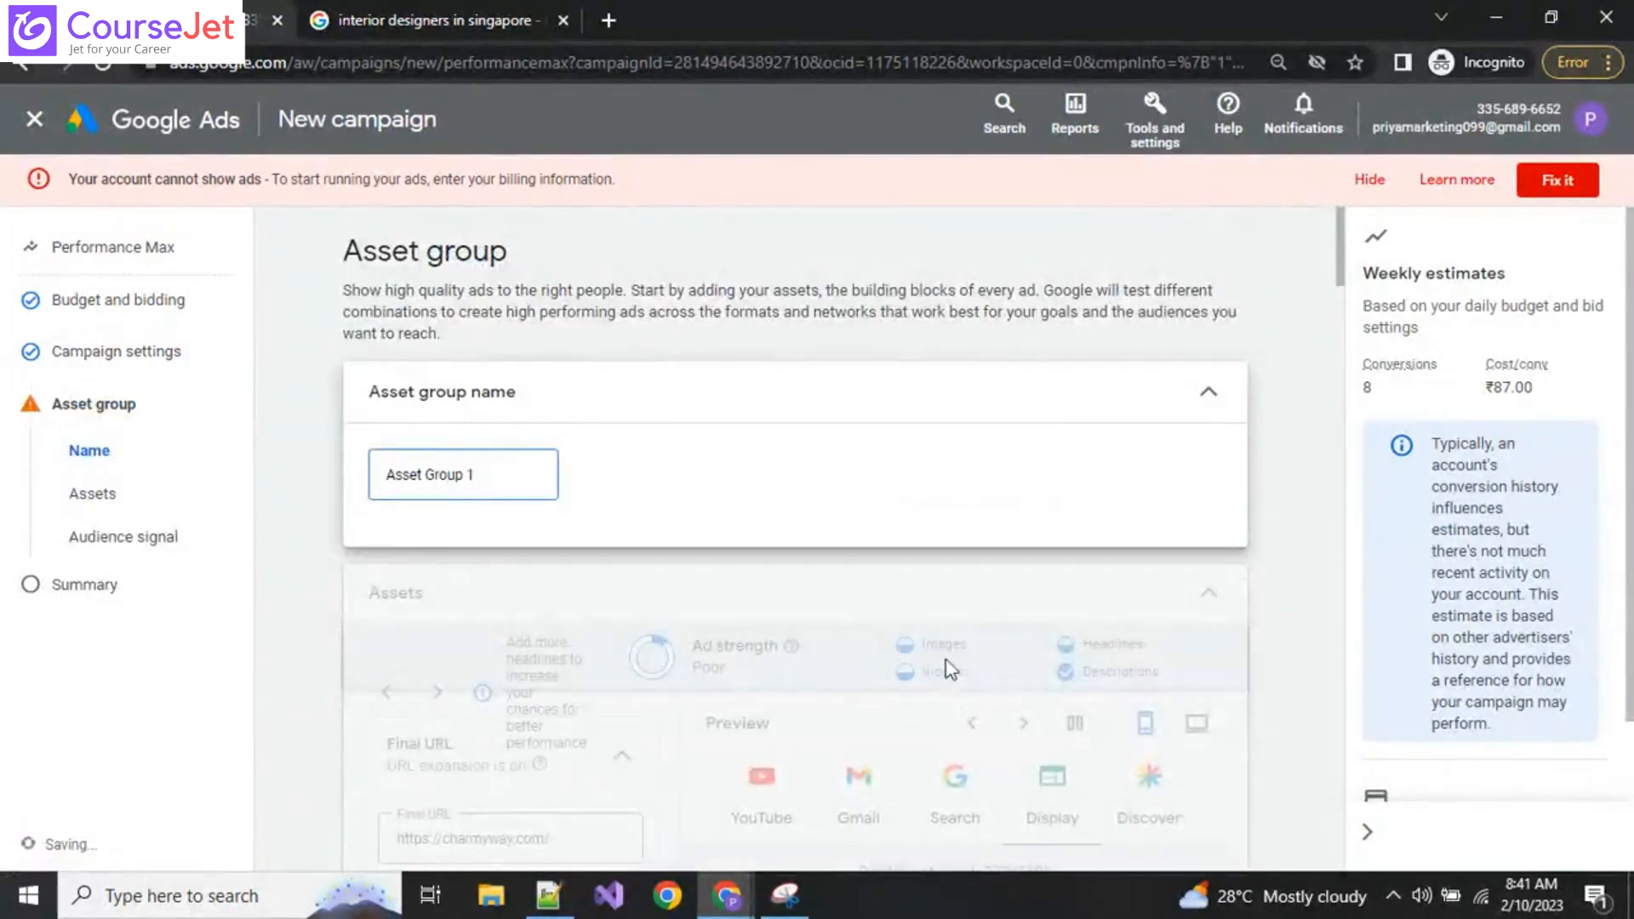
scroll(998, 666, "down", 3)
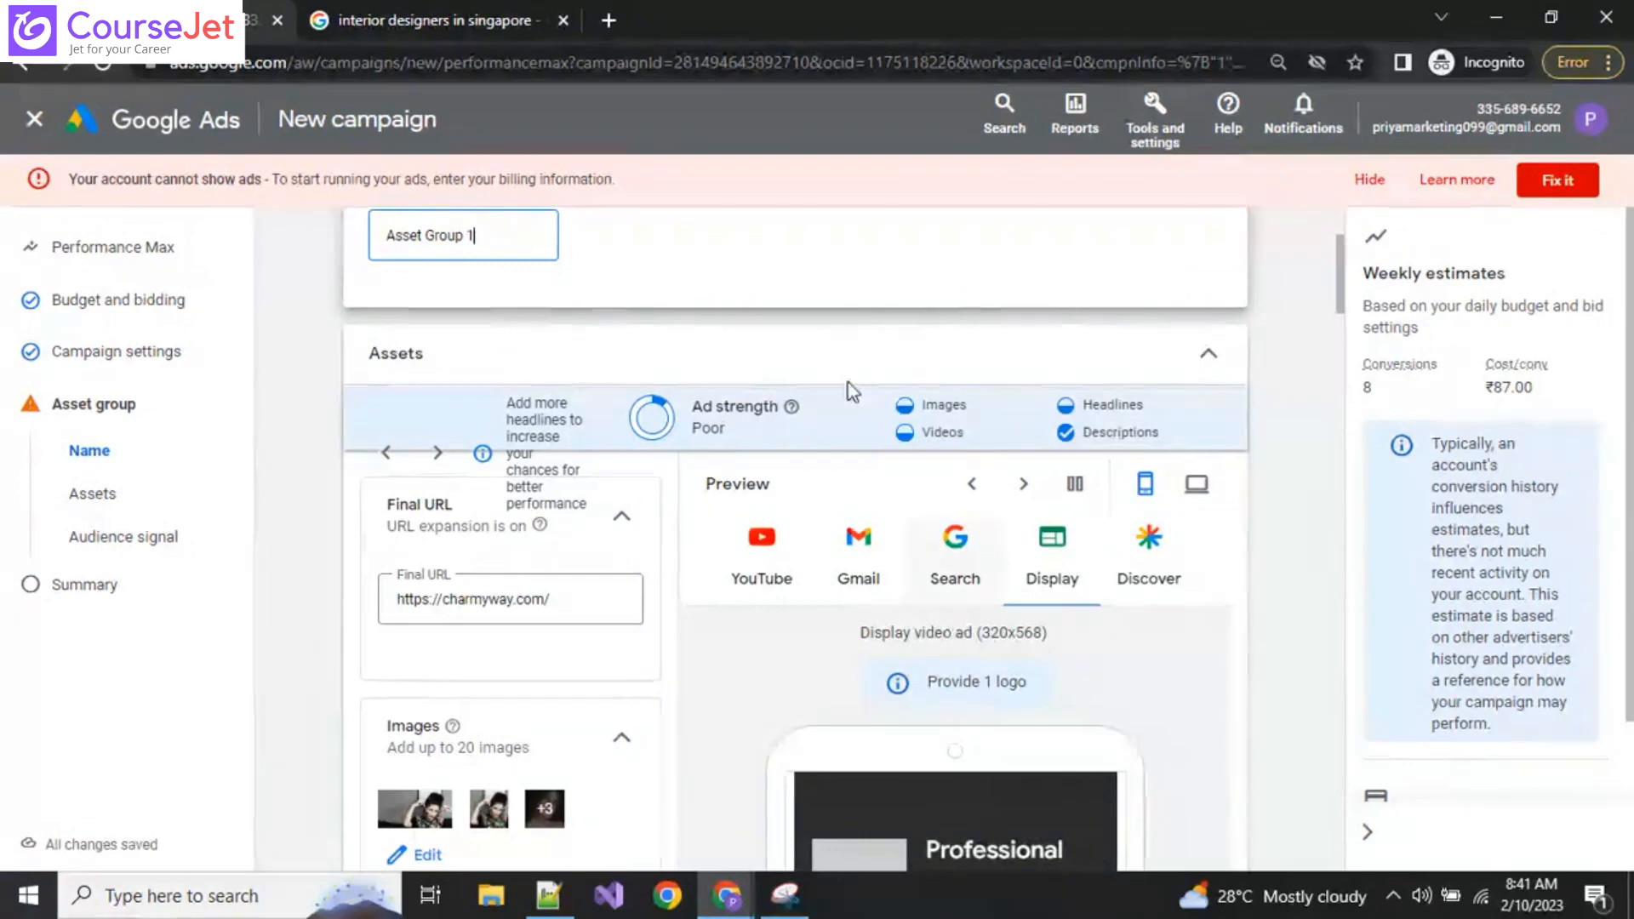
Step: Go back to the campaign settings, check the additional settings such as ad schedule and Final URL expansion, and continue to the asset group
left_click(100, 357)
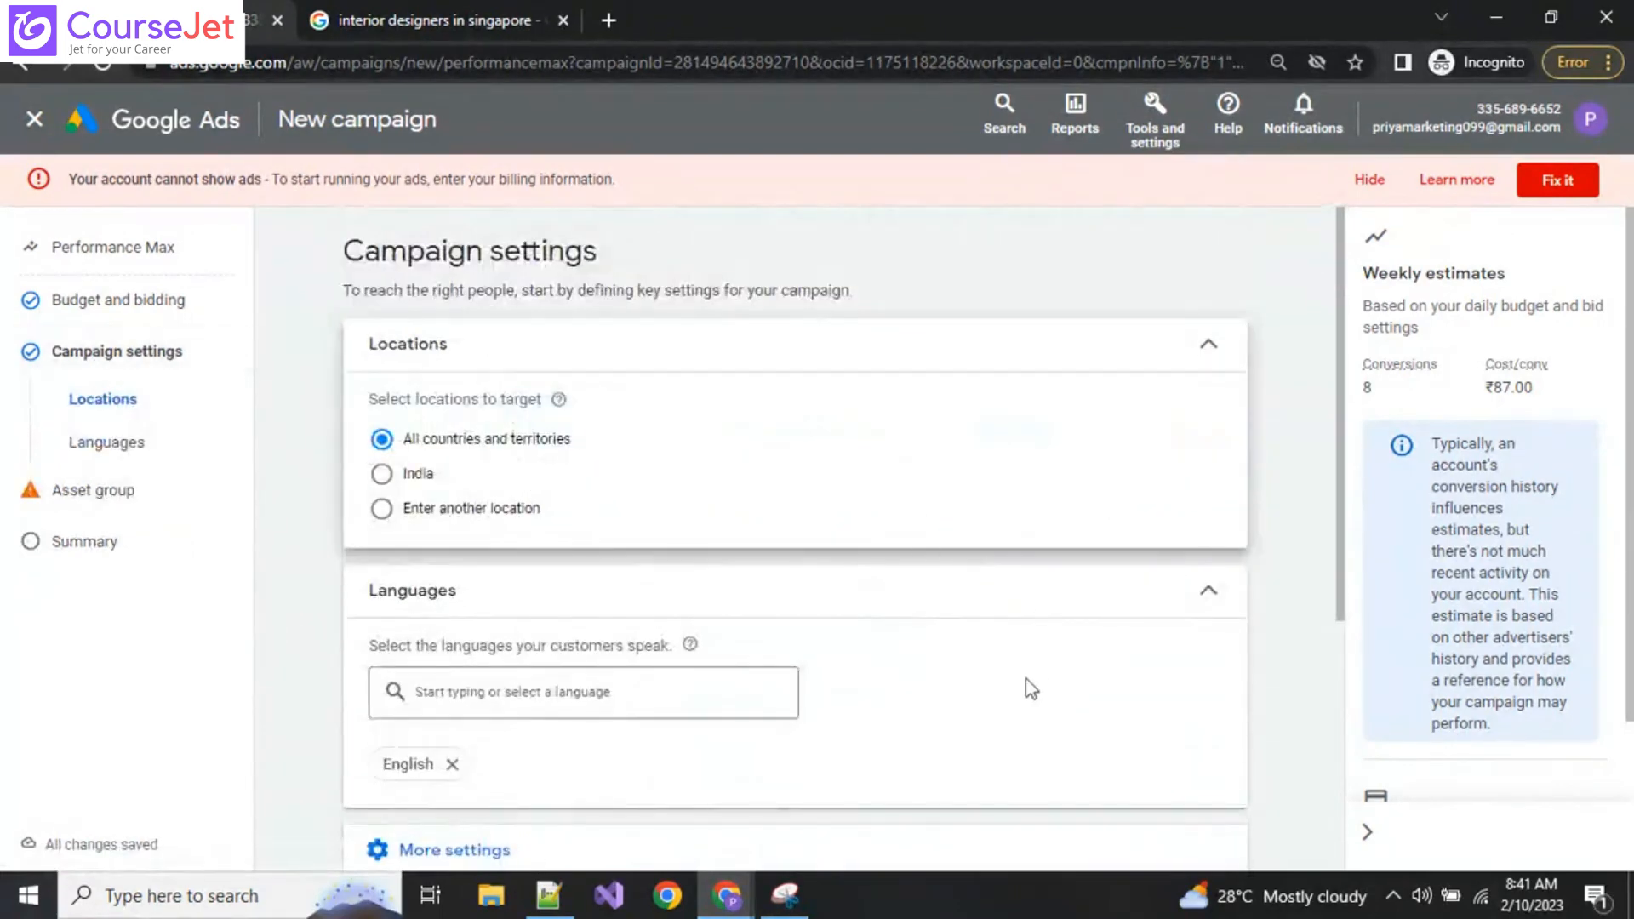
scroll(1025, 681, "down", 5)
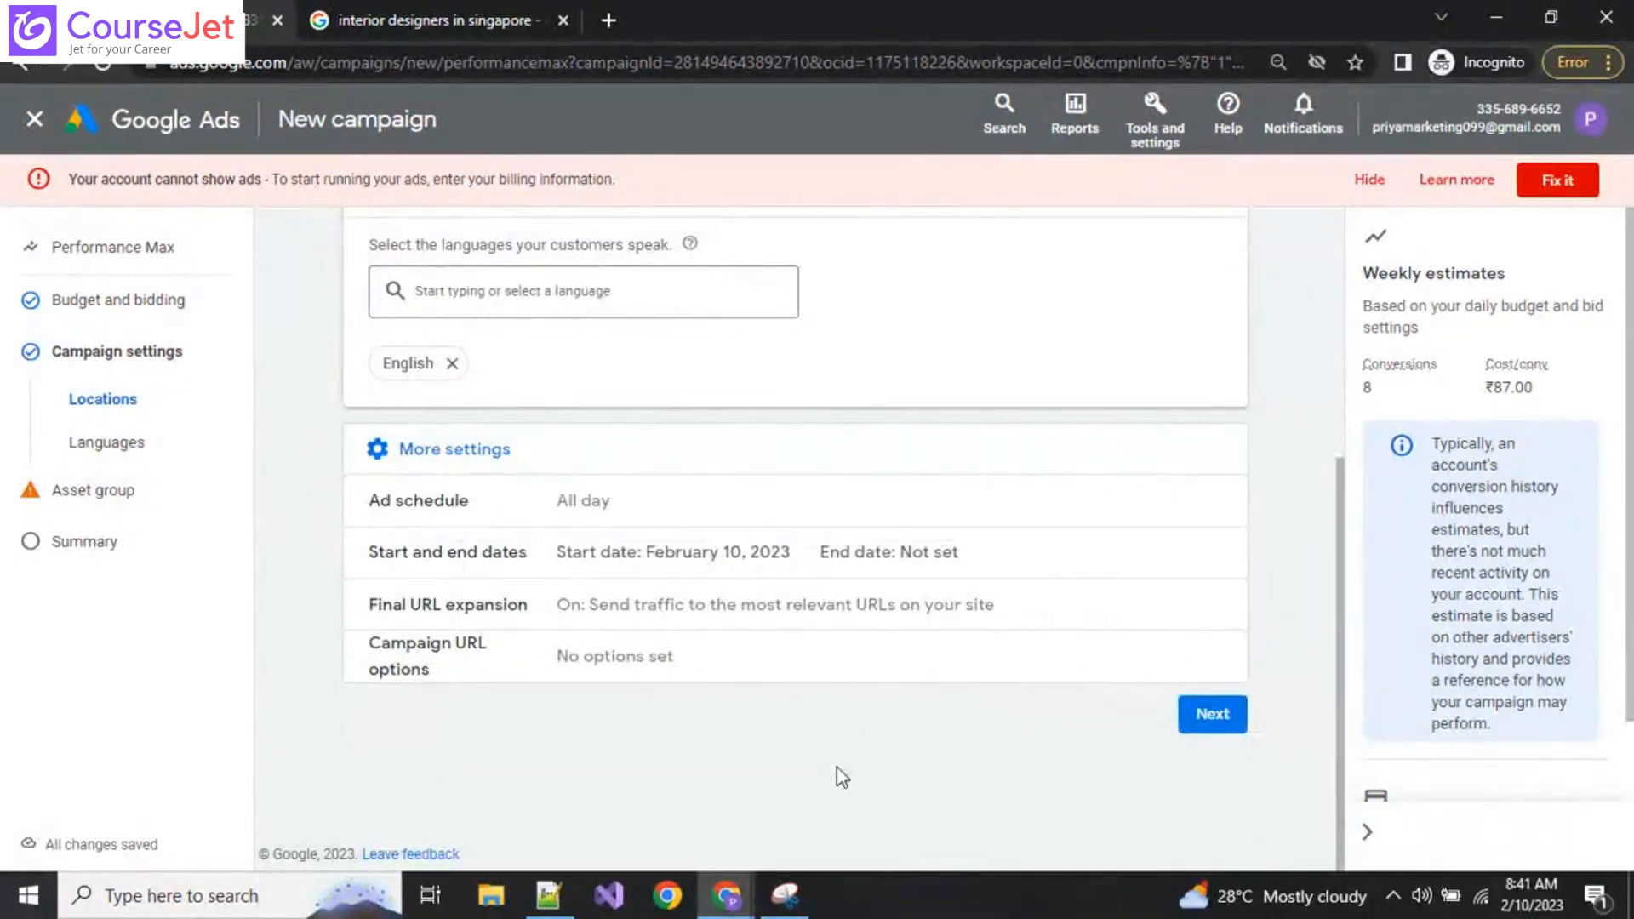
left_click(468, 448)
left_click(506, 666)
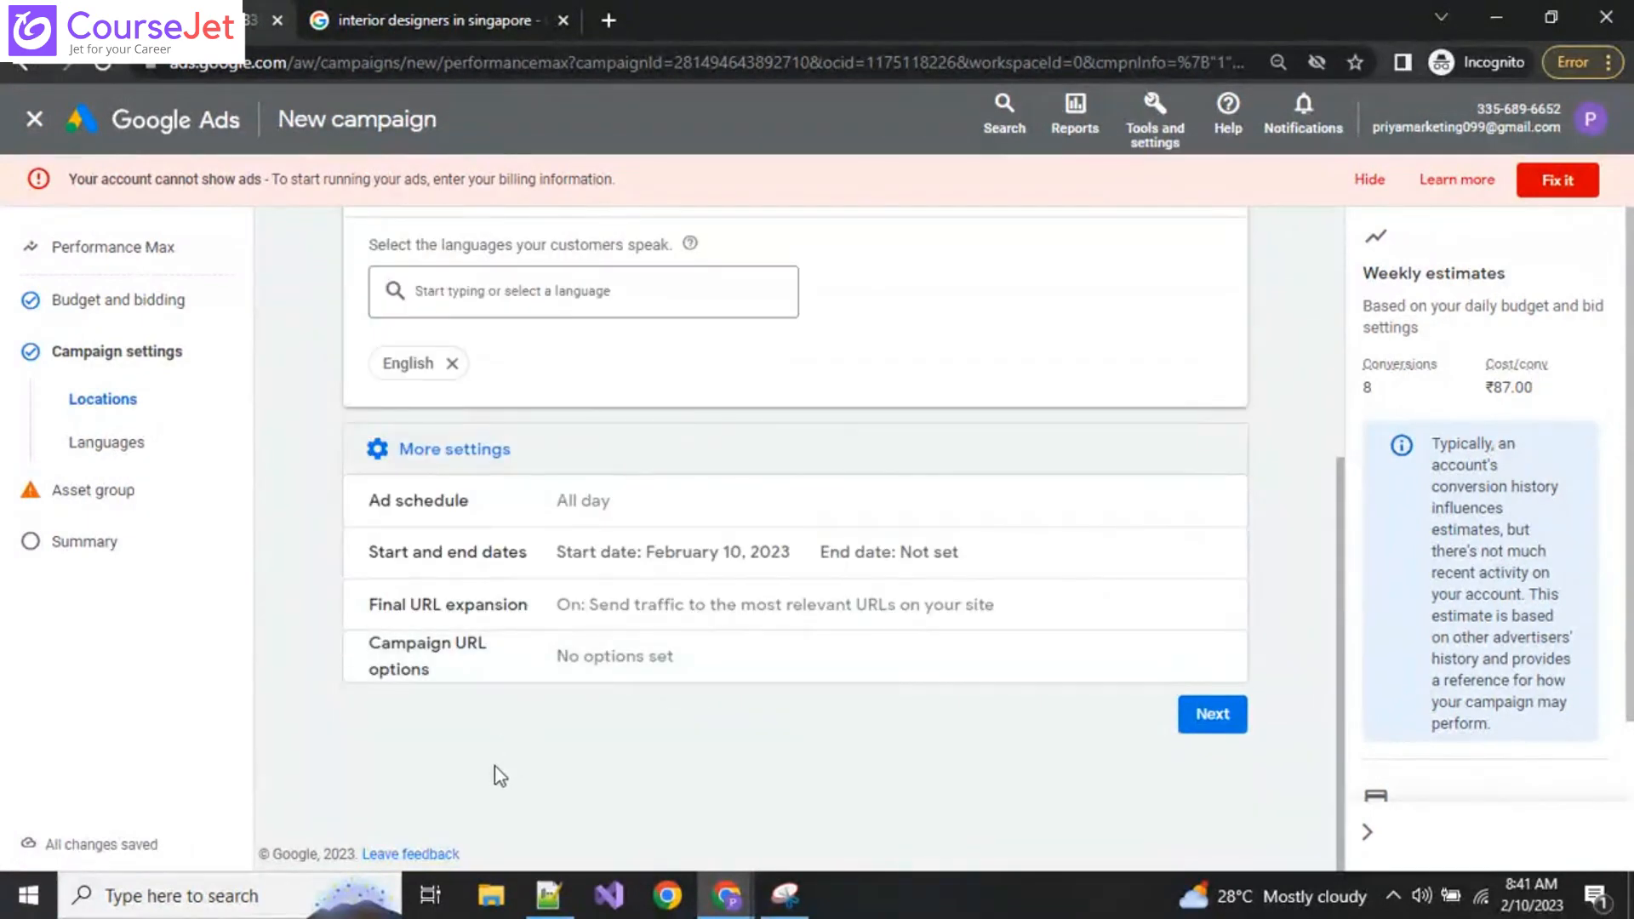
left_click(1216, 724)
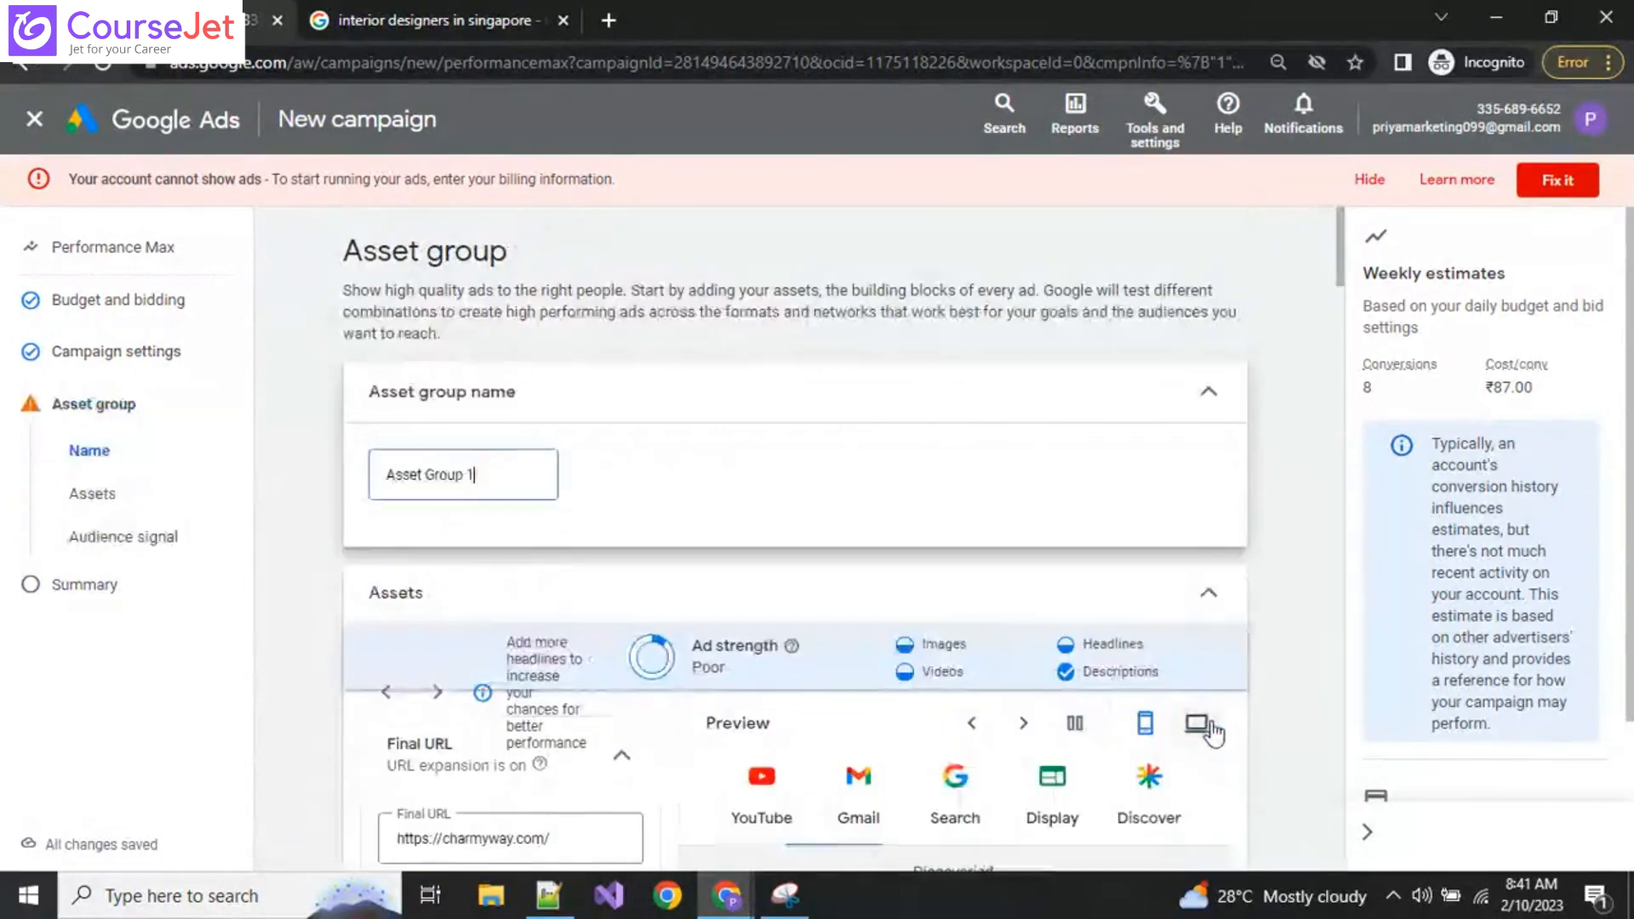
Step: Review the asset group's name, final URL, images, videos and headlines alongside the ad preview
scroll(708, 753, "down", 4)
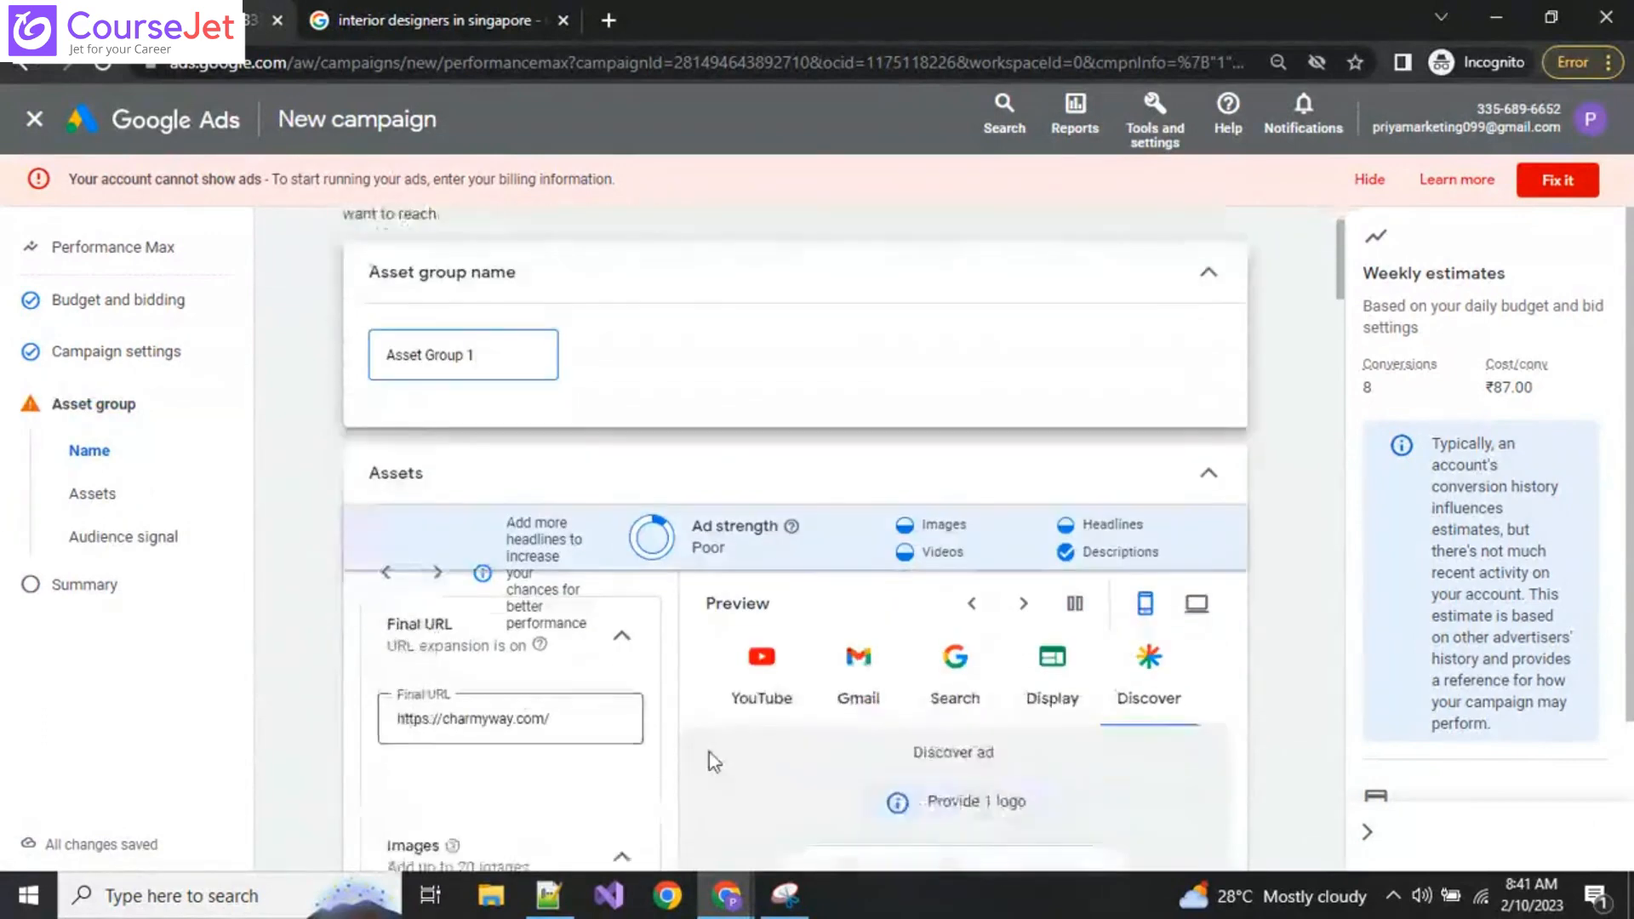
scroll(610, 627, "up", 3)
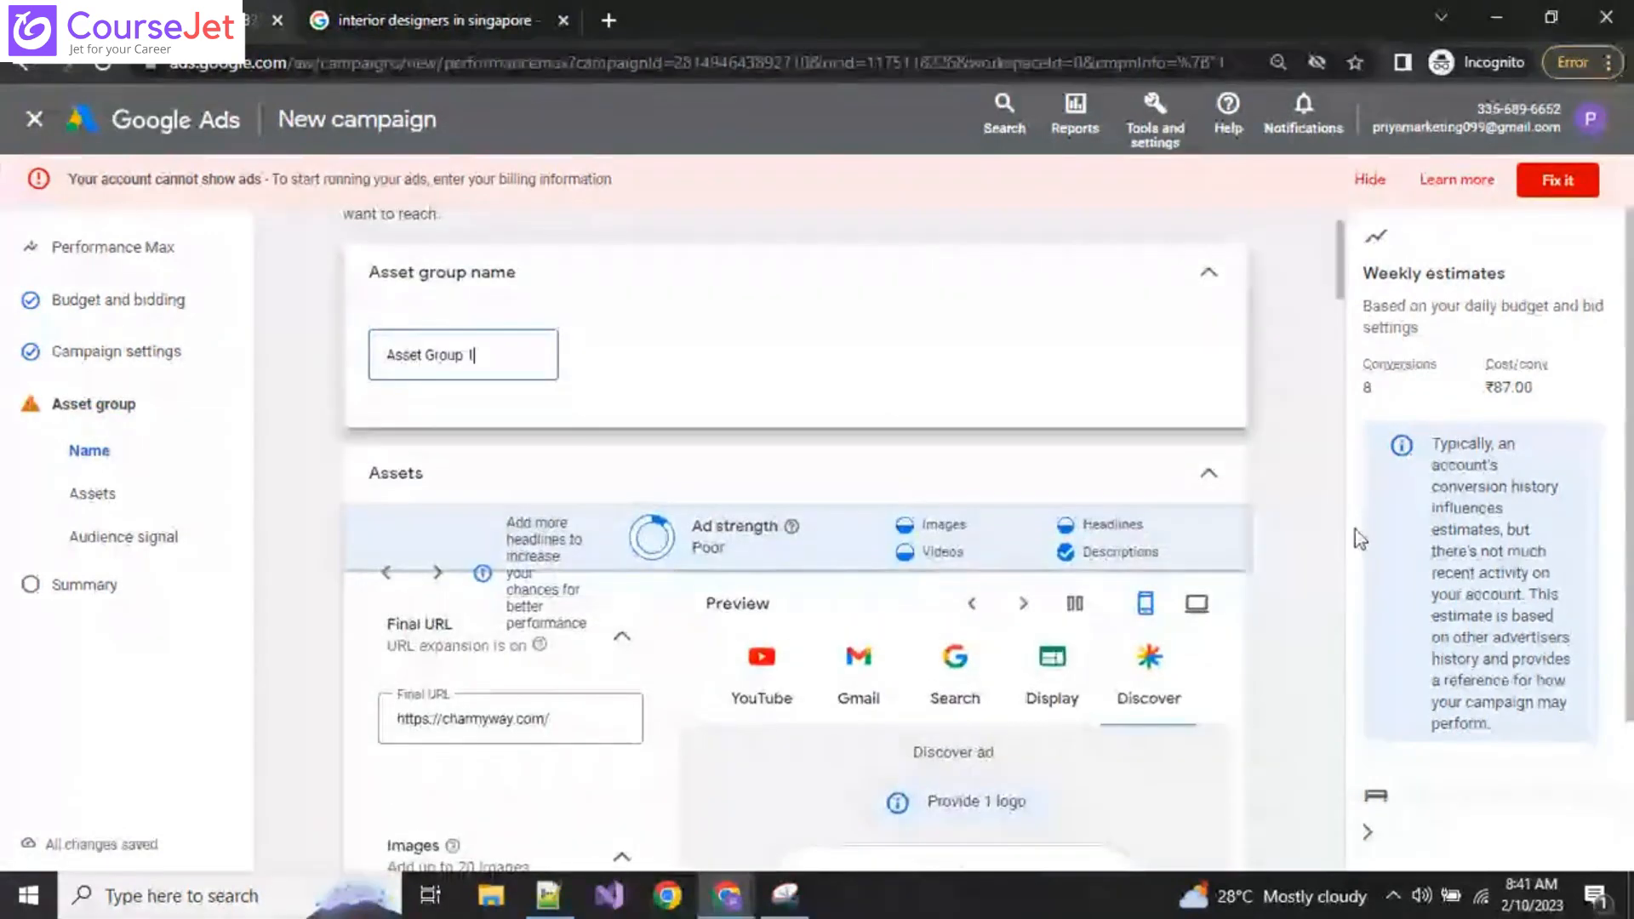
scroll(1345, 451, "down", 4)
scroll(1178, 566, "down", 5)
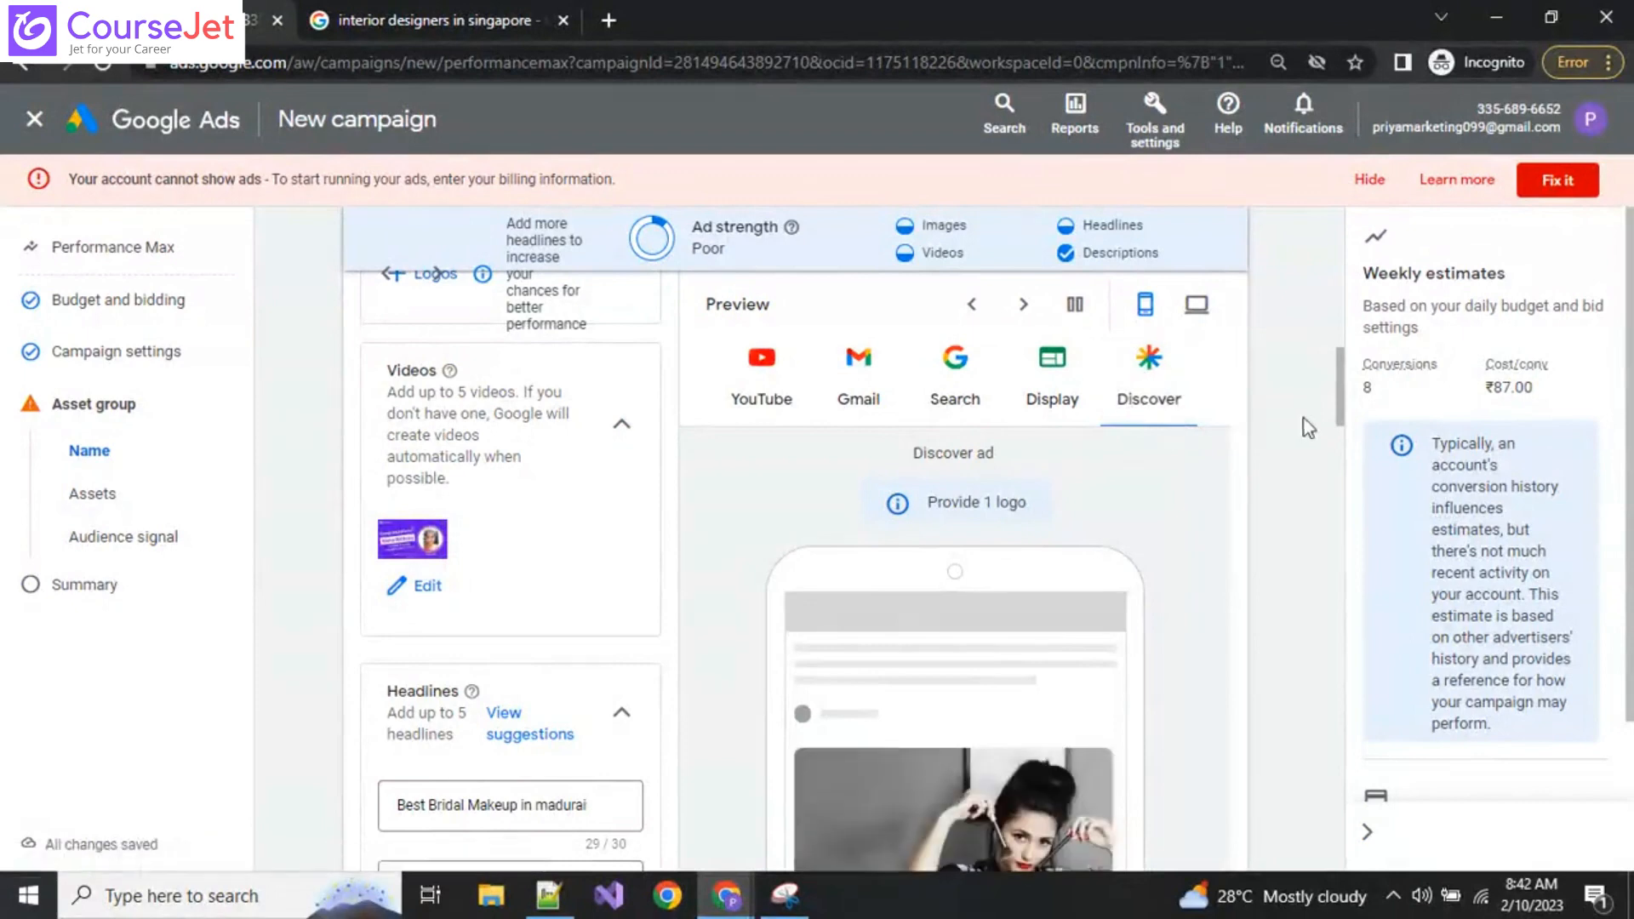
left_click_drag(1341, 421, 1336, 475)
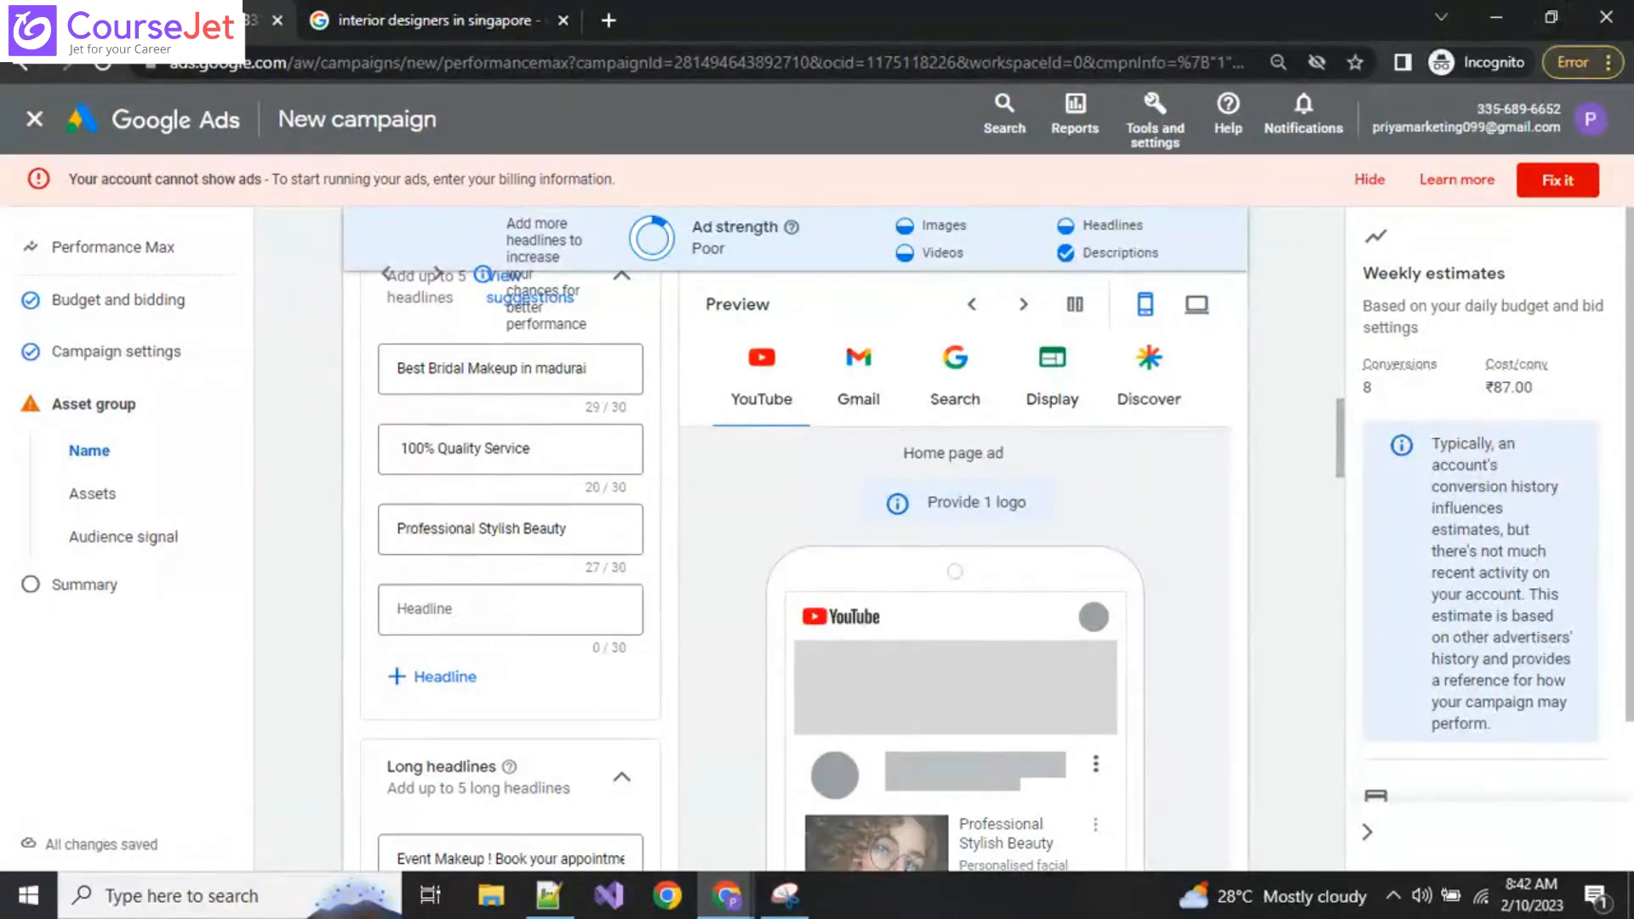
Step: Proceed to the campaign summary and open the fix for the audience signal recommendation
scroll(1021, 747, "down", 20)
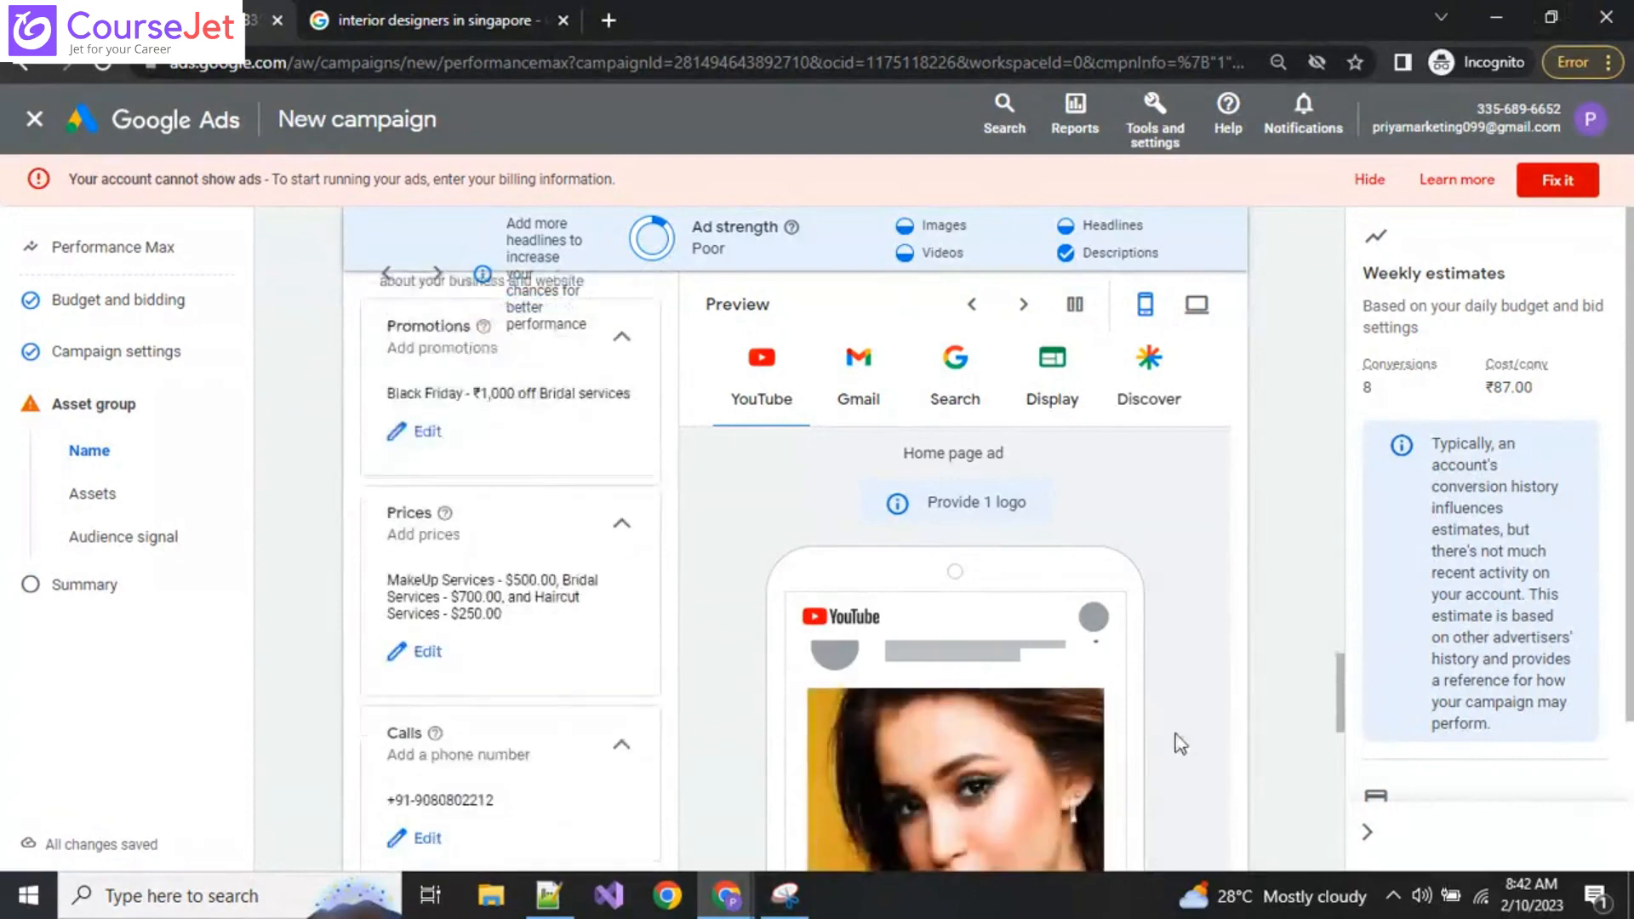
scroll(1110, 765, "down", 5)
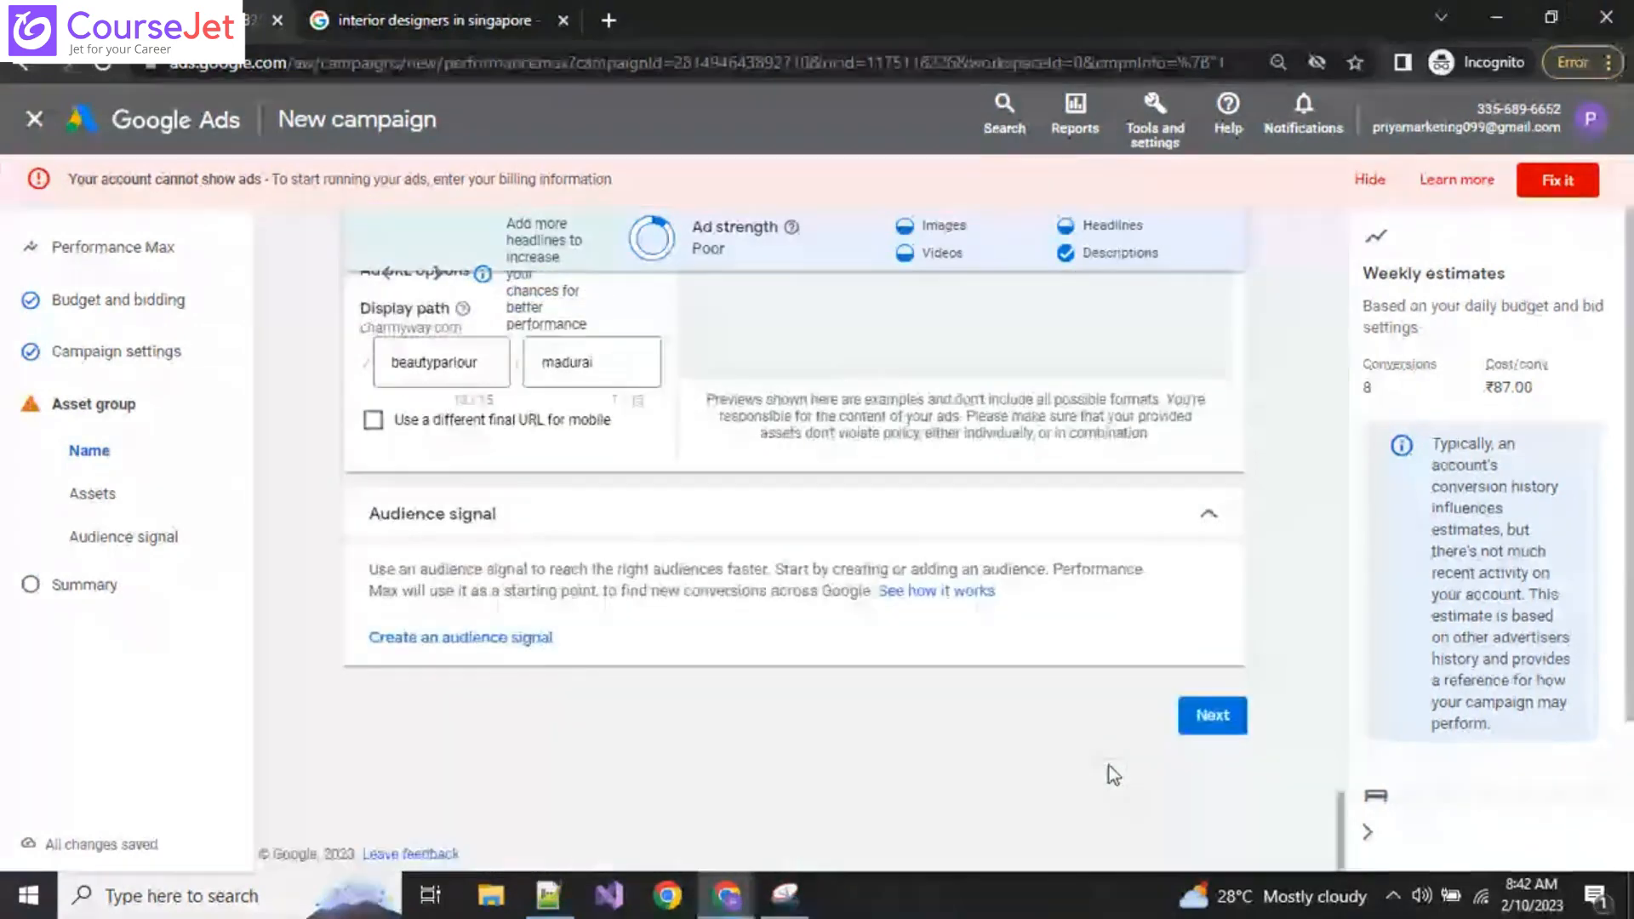
left_click(1195, 731)
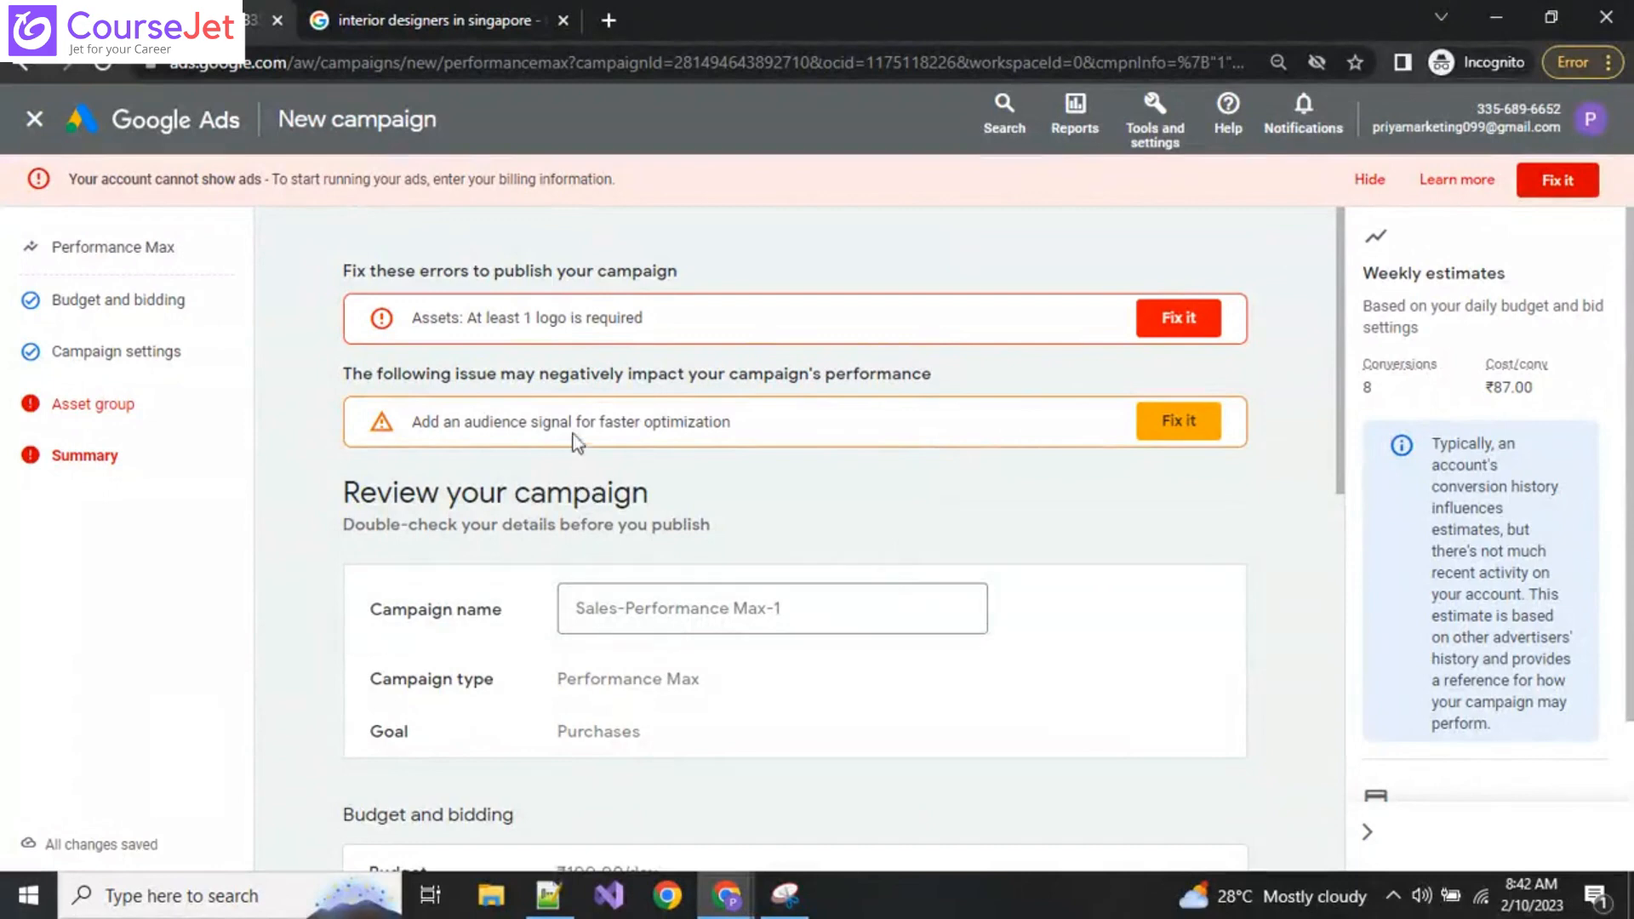
left_click(1160, 430)
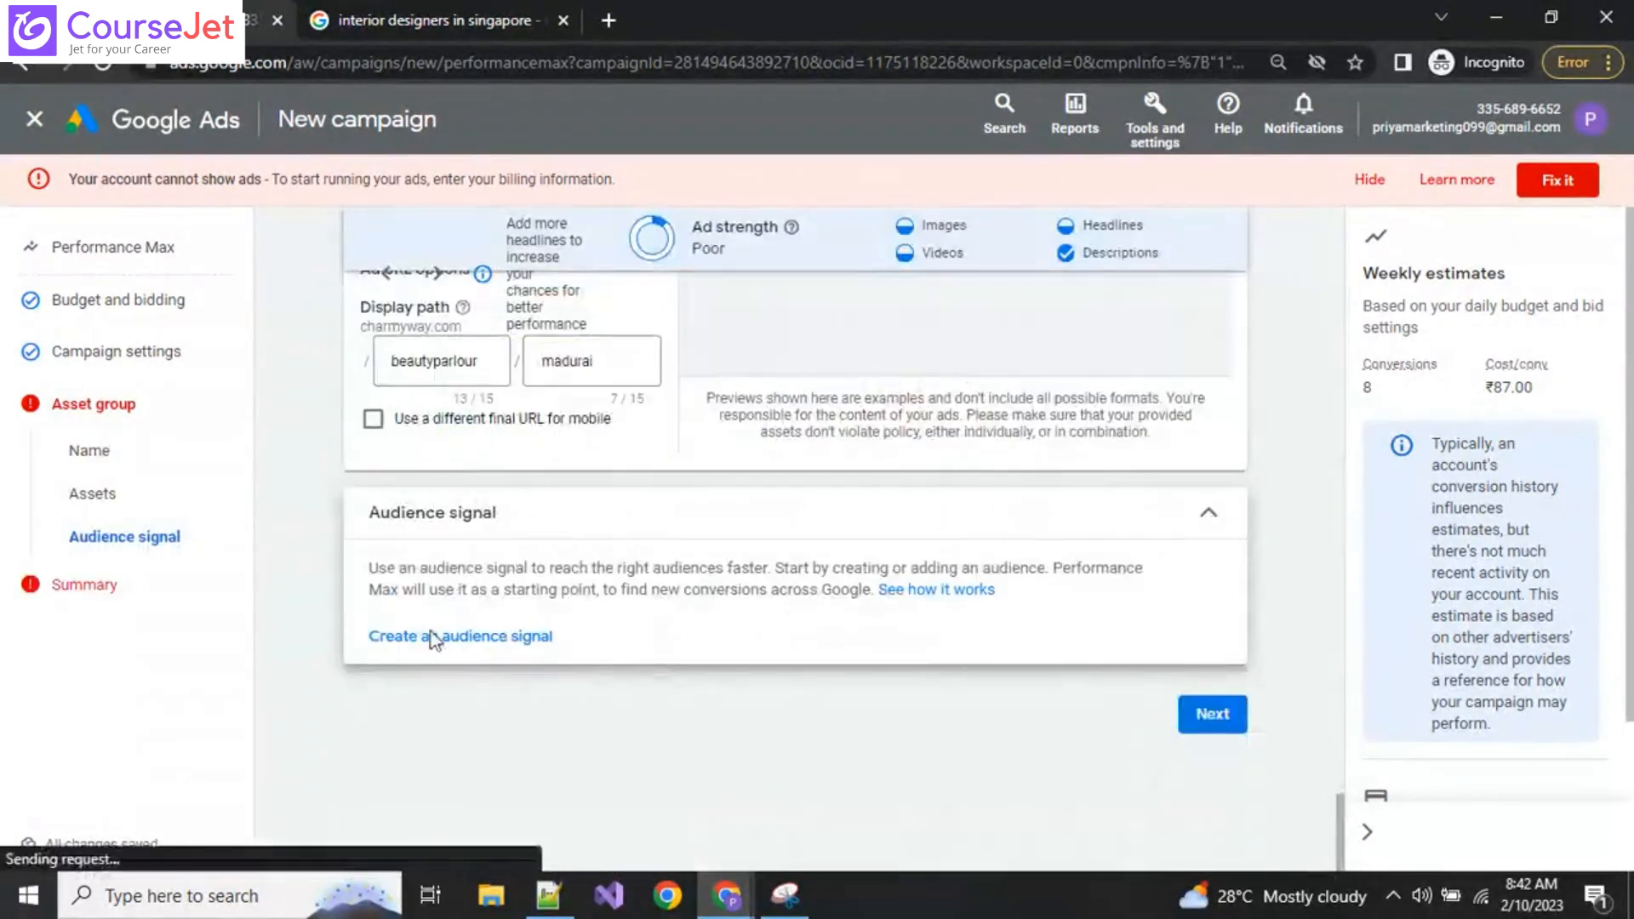
Step: Look over the new audience signal form and its custom segment form, closing both without saving
left_click(432, 637)
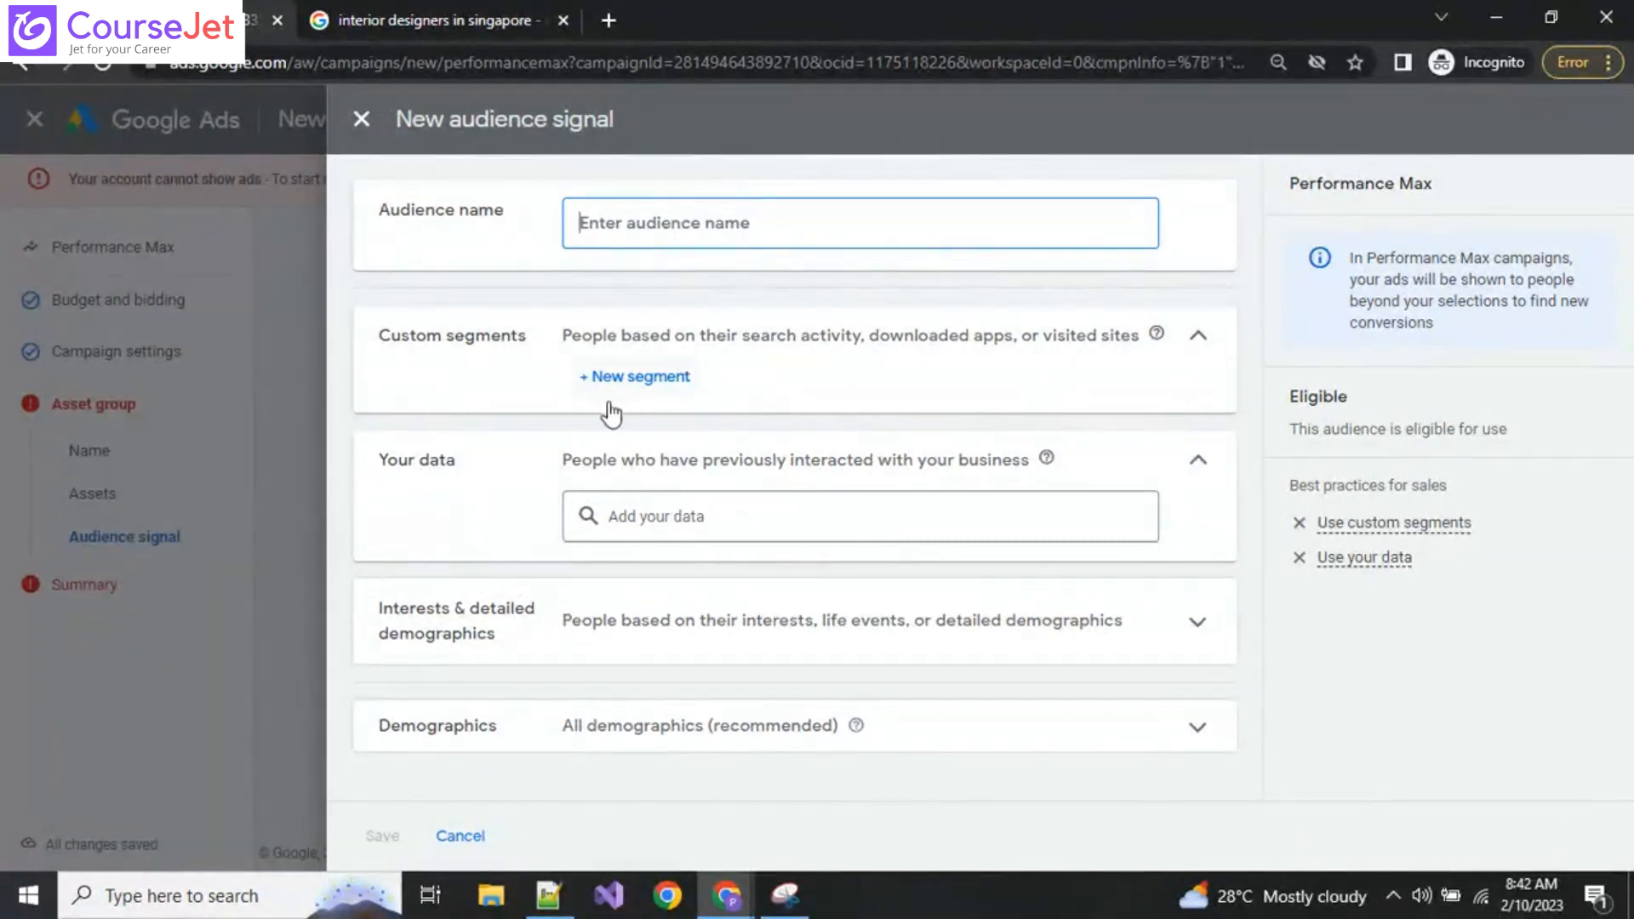
left_click(626, 380)
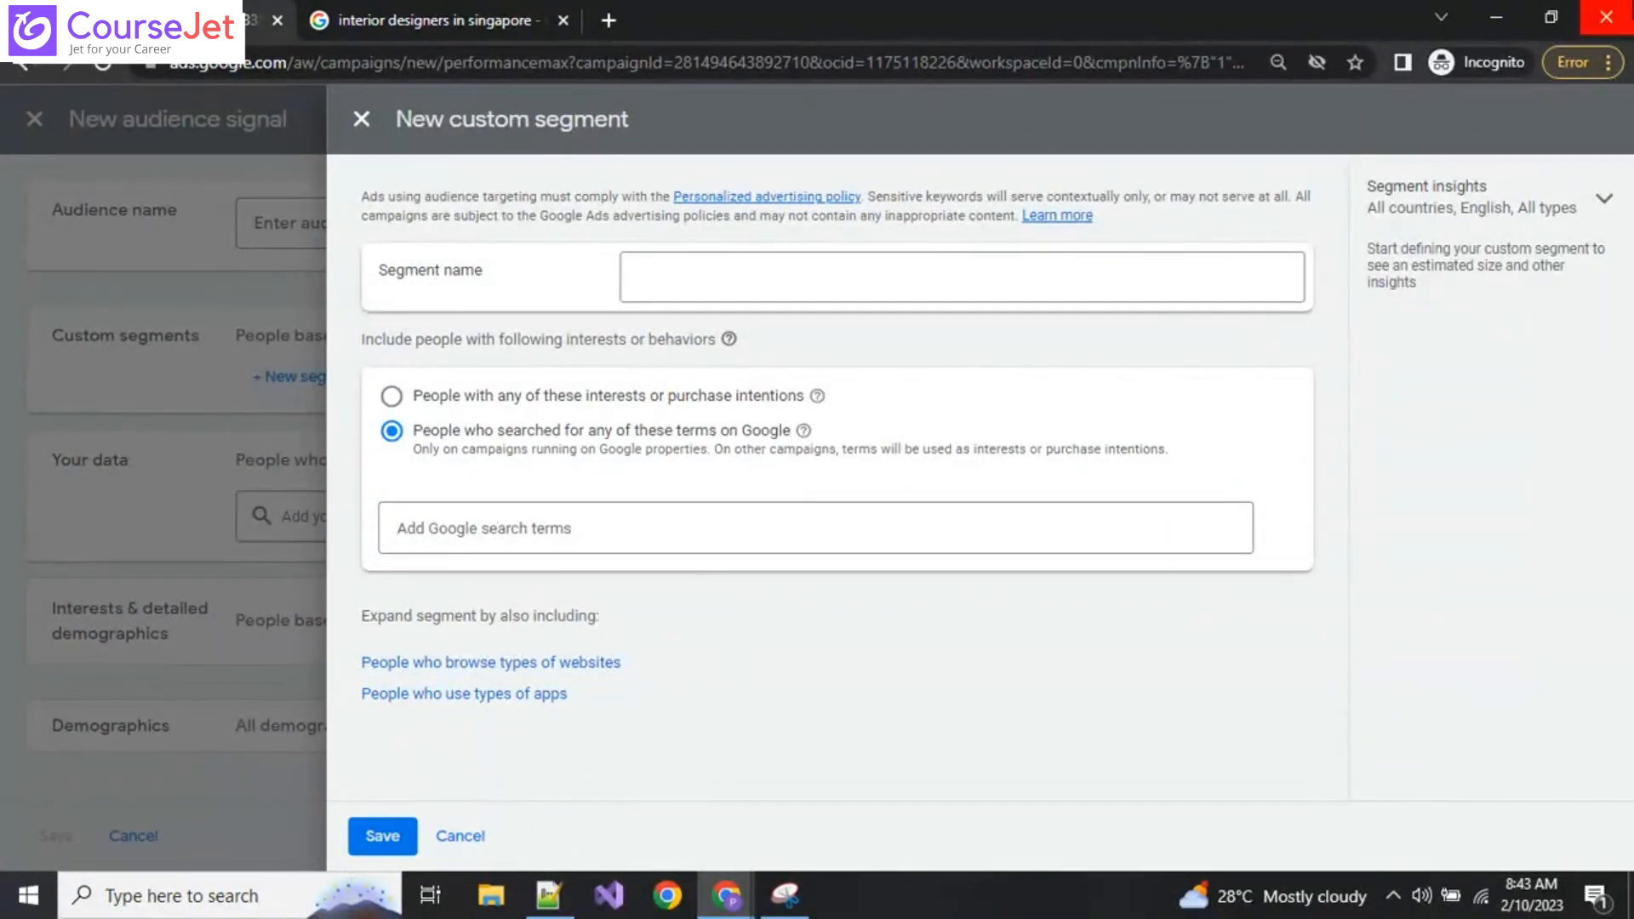
left_click(458, 836)
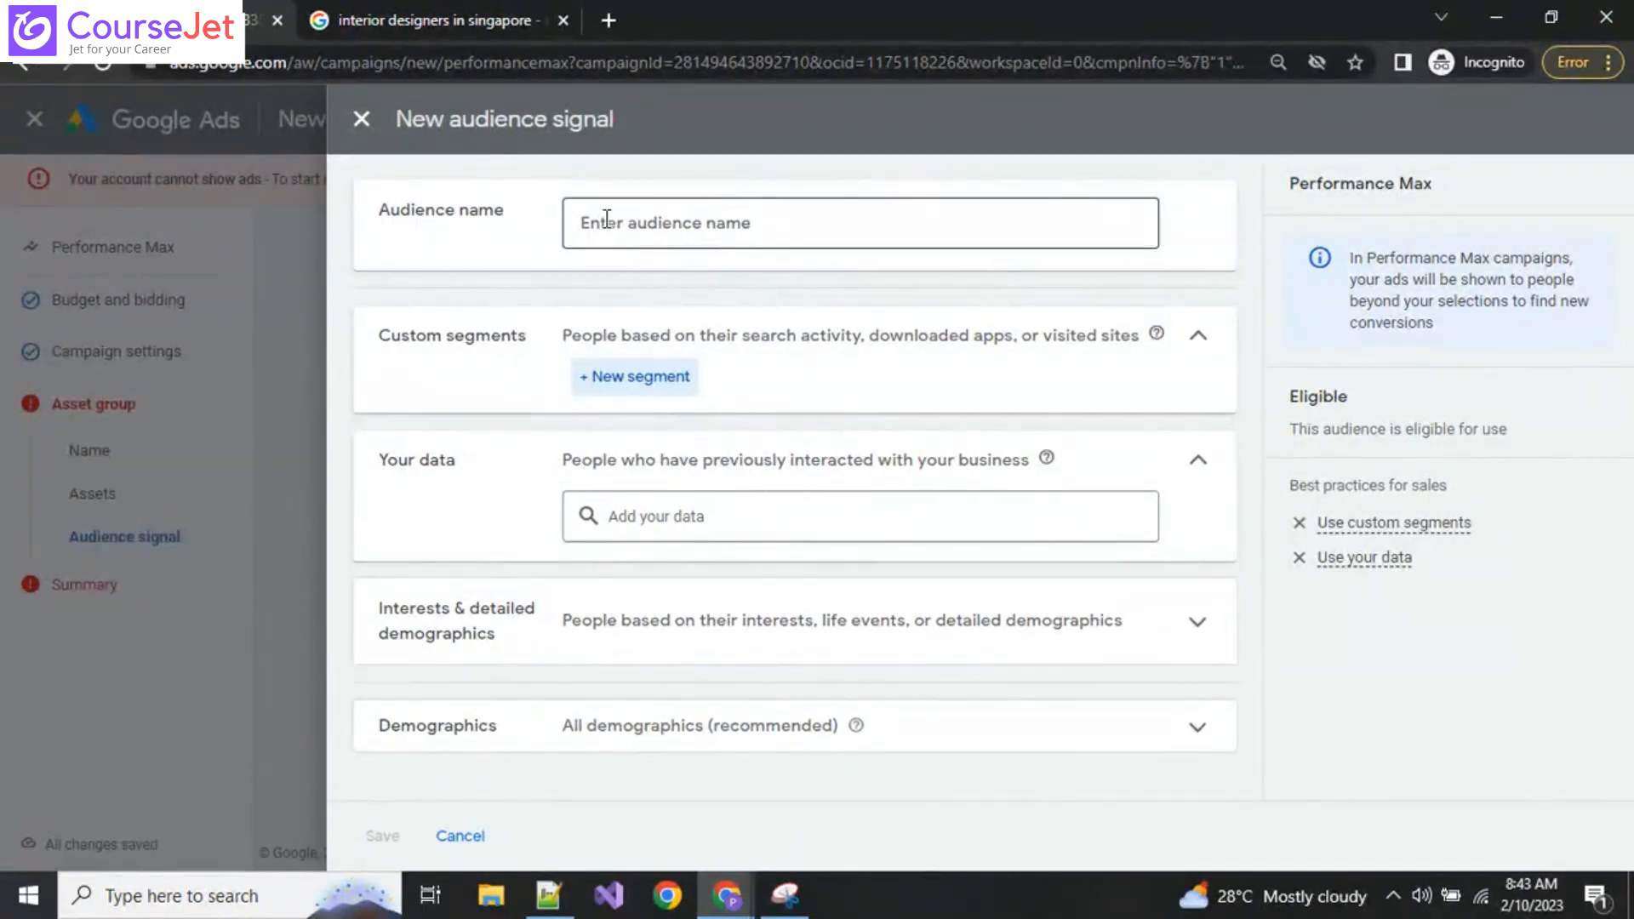
left_click(362, 119)
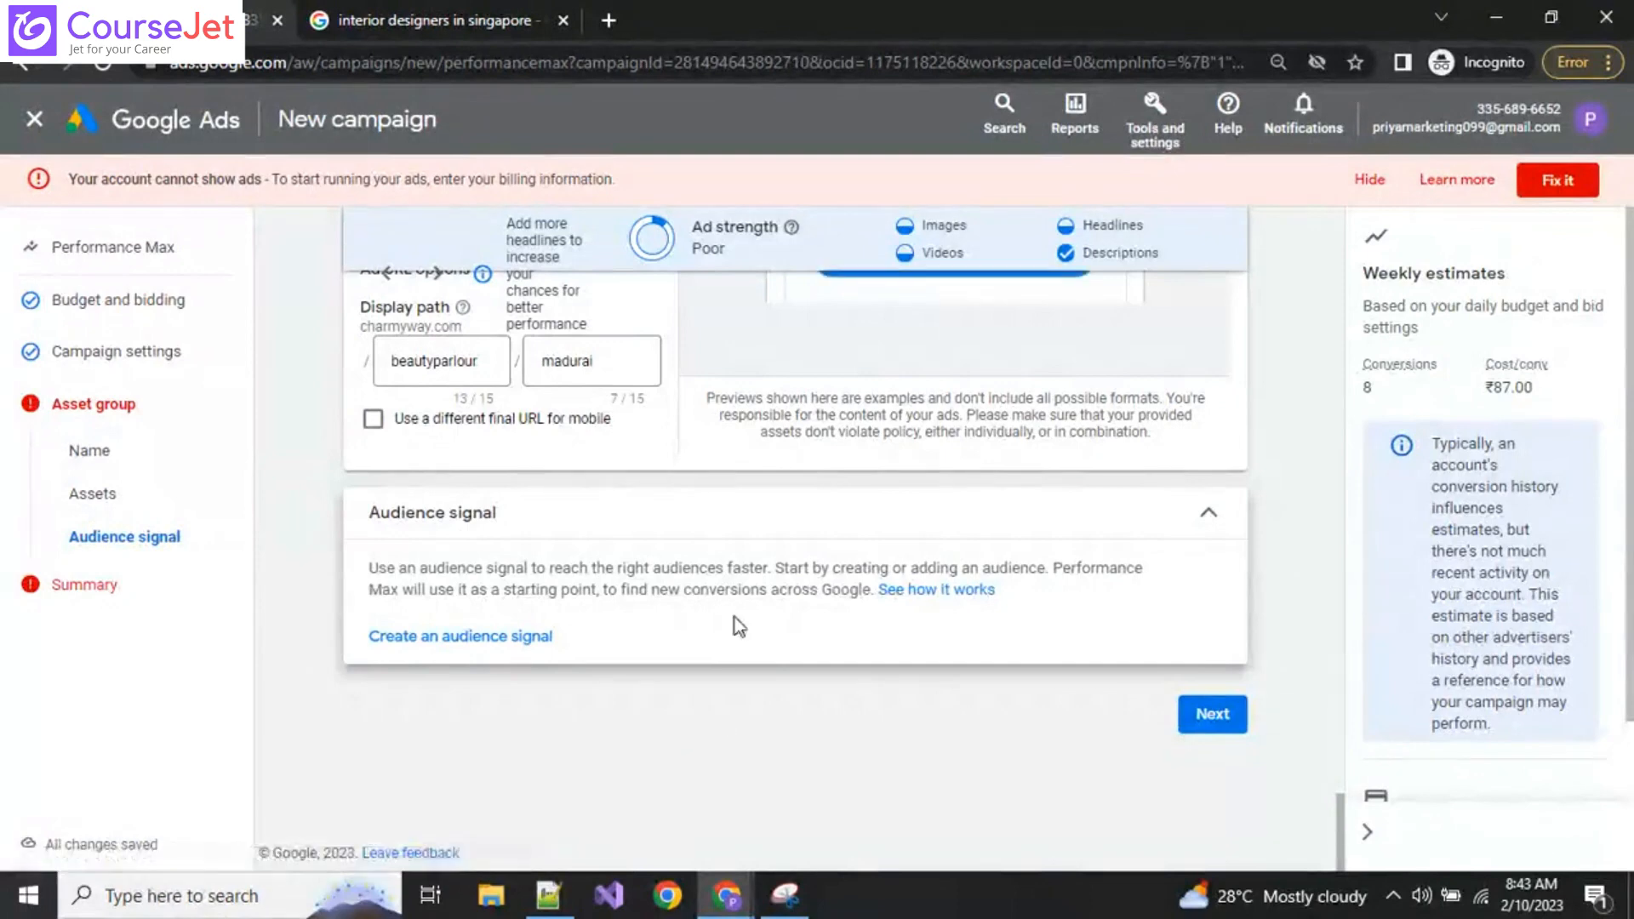
left_click(1154, 127)
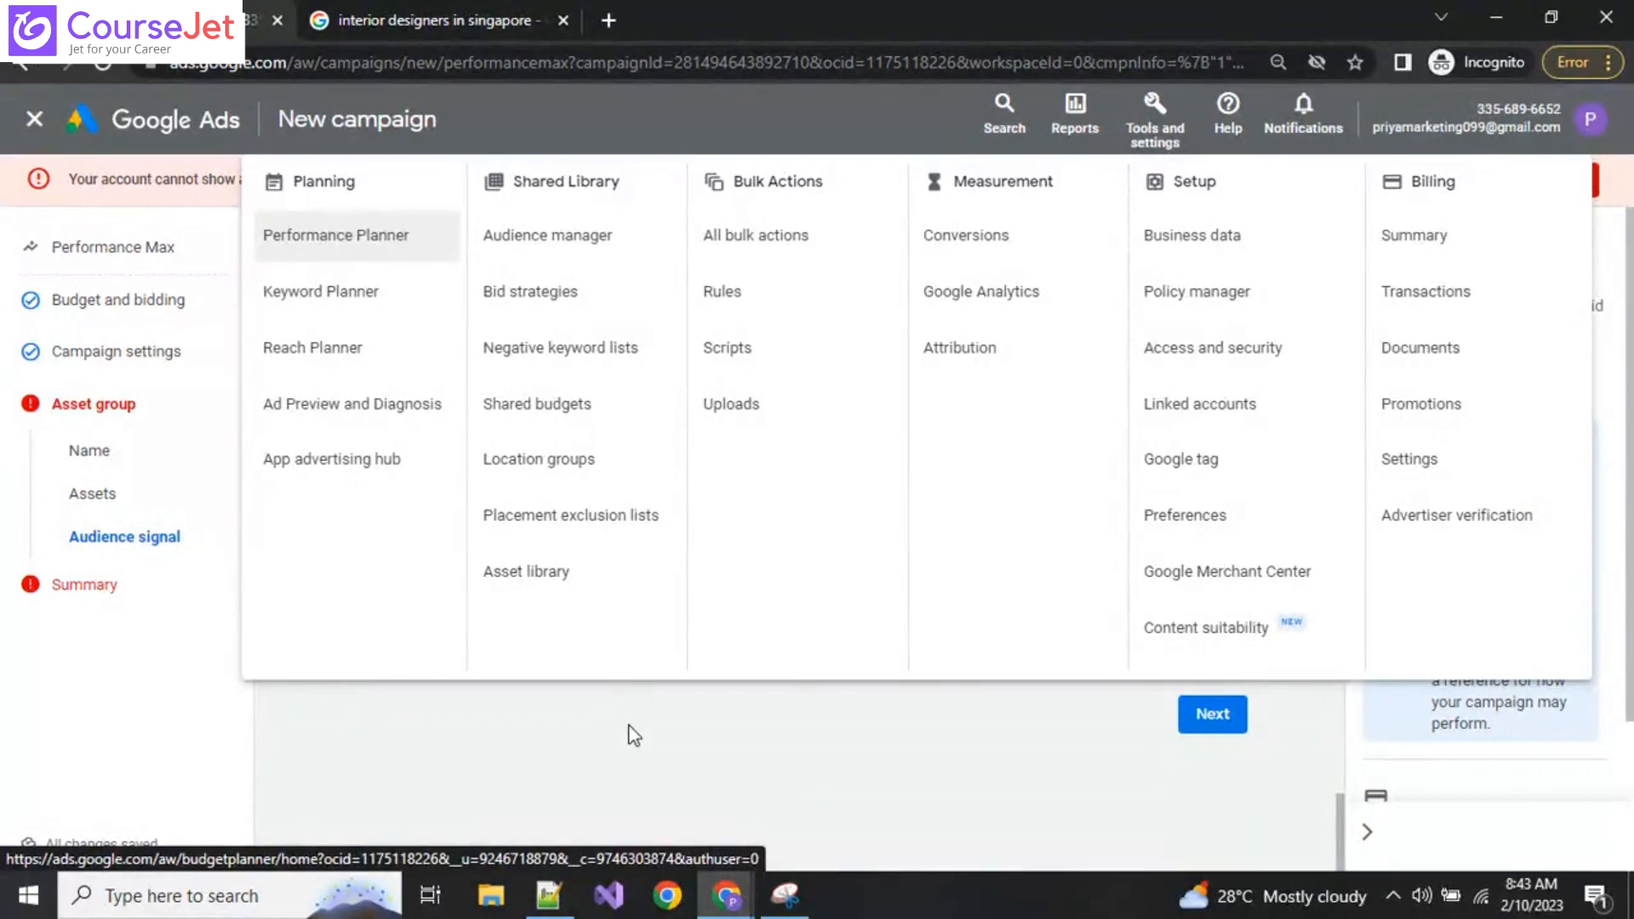
left_click(573, 752)
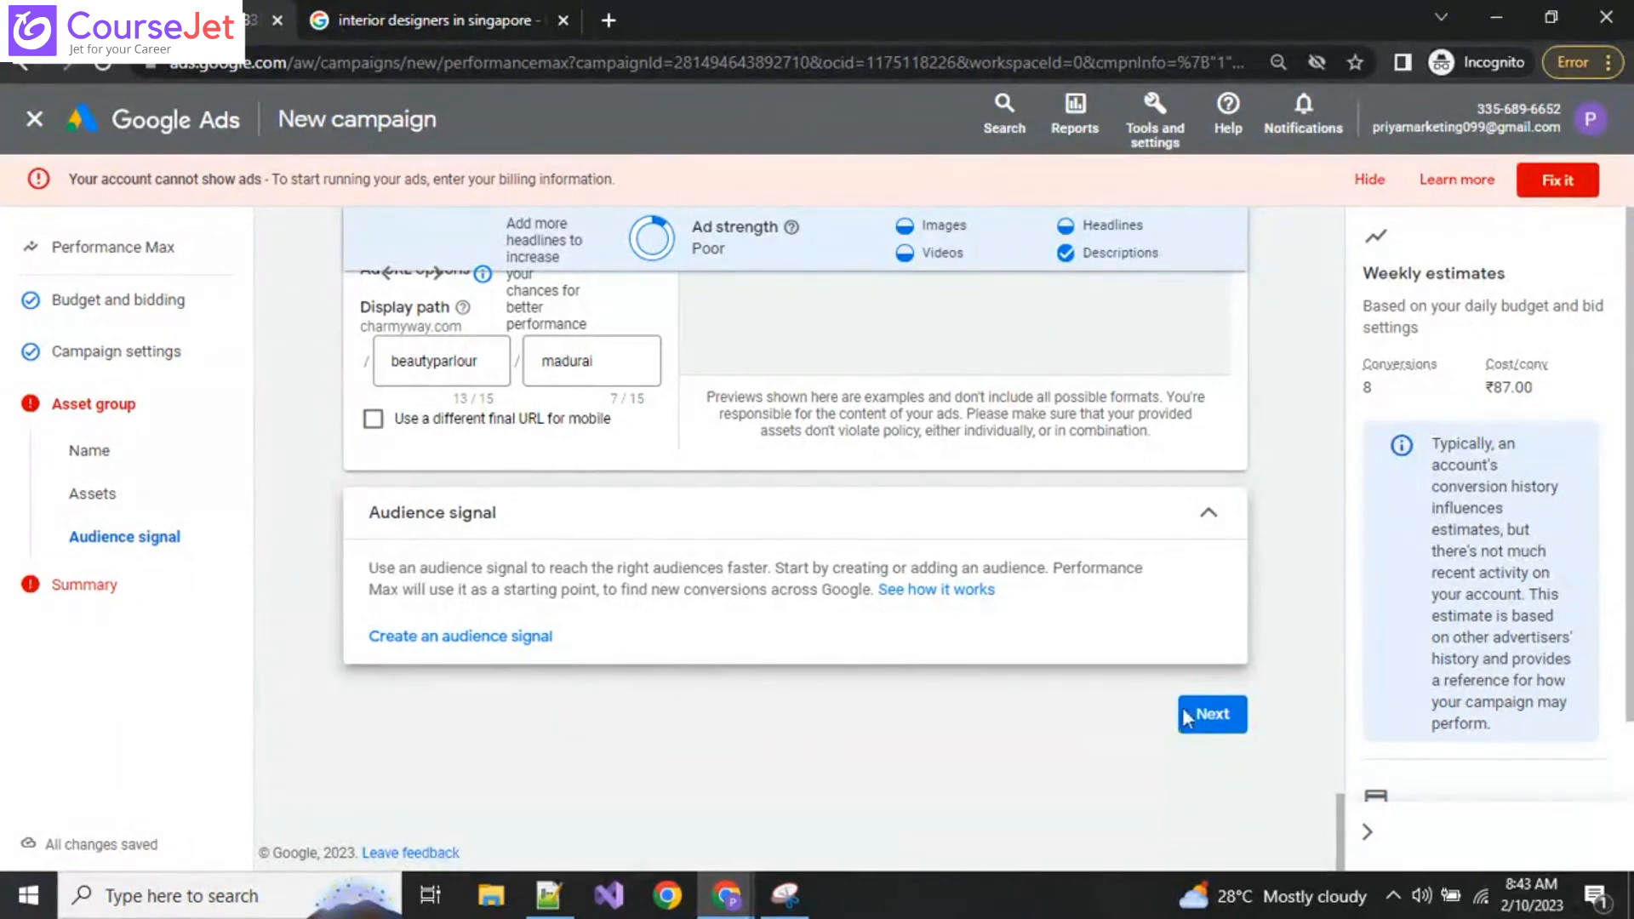
scroll(796, 732, "up", 4)
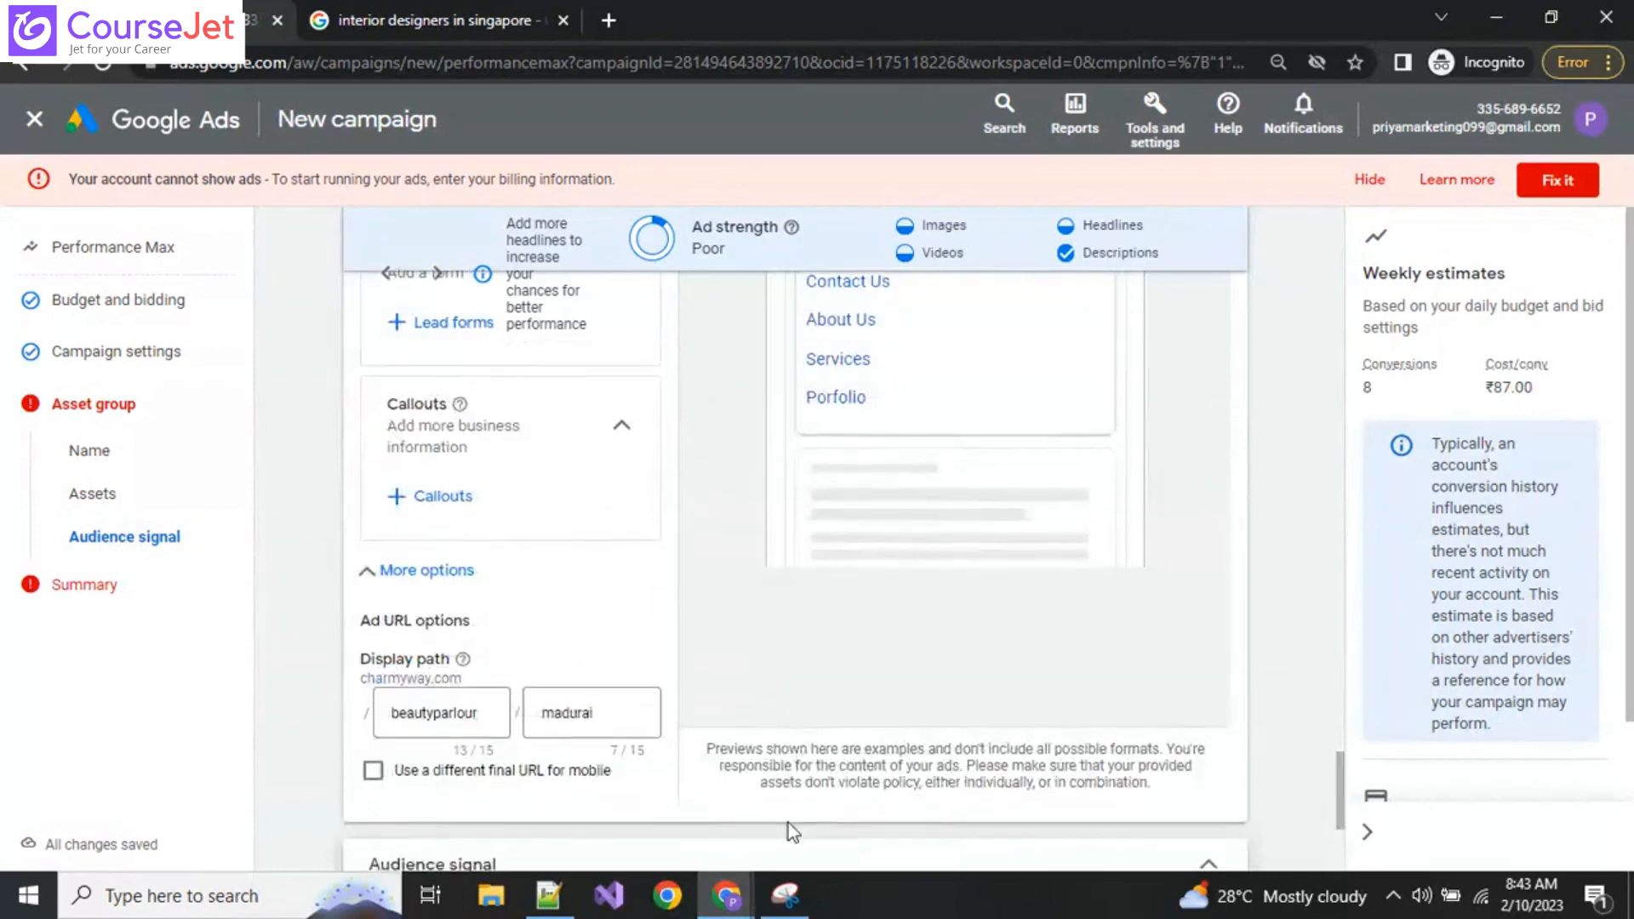
scroll(786, 822, "down", 4)
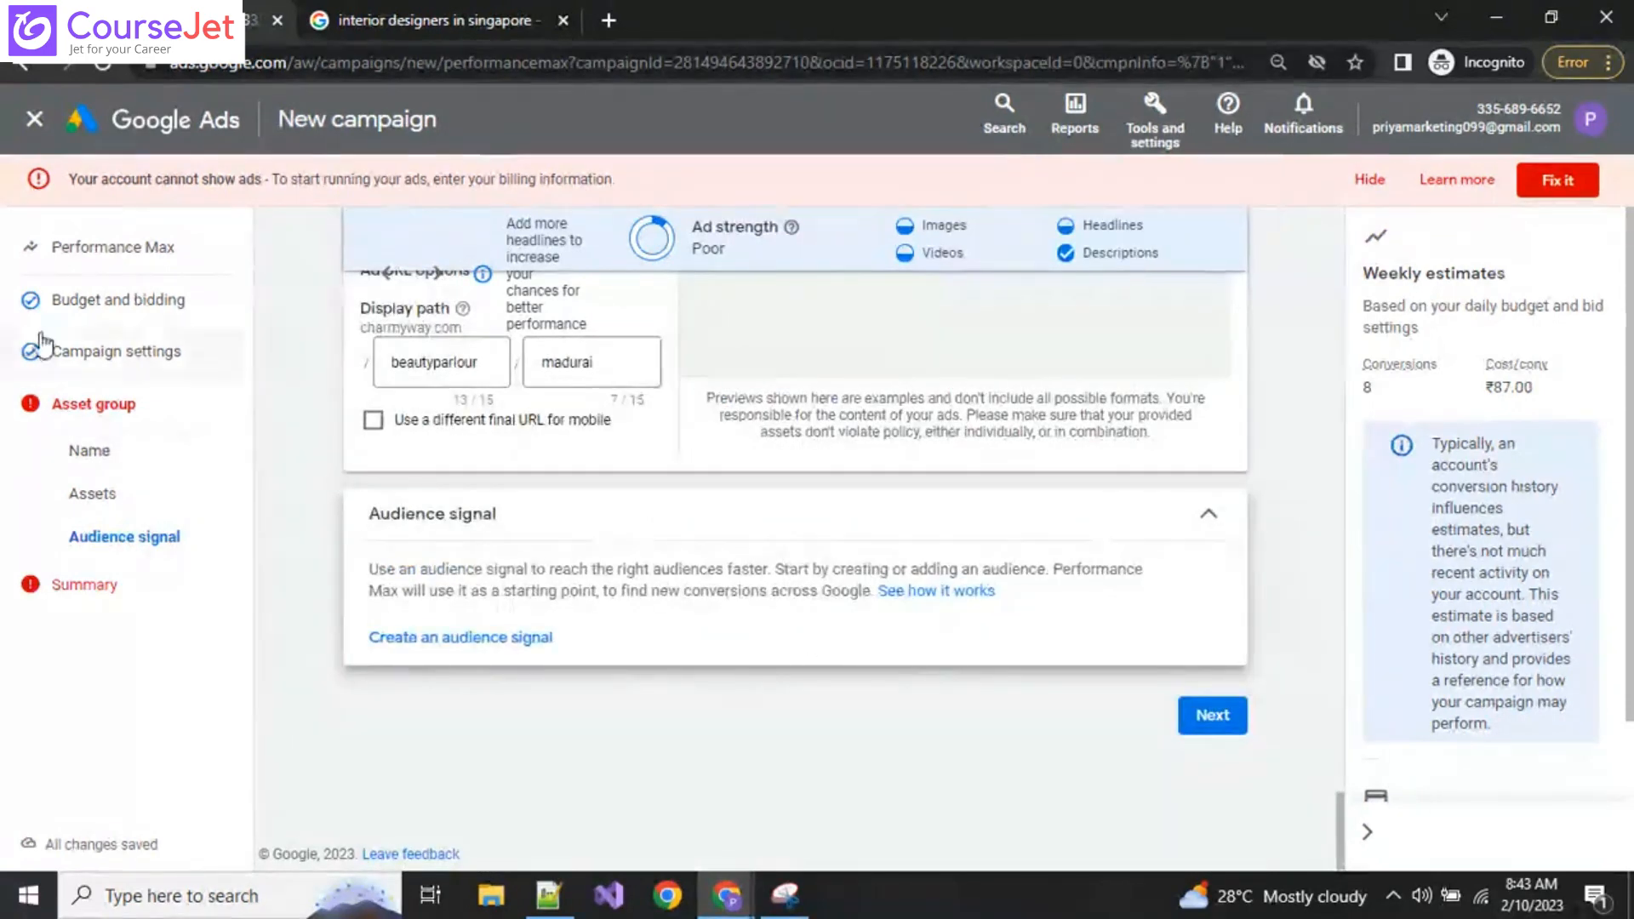
scroll(1279, 694, "up", 10)
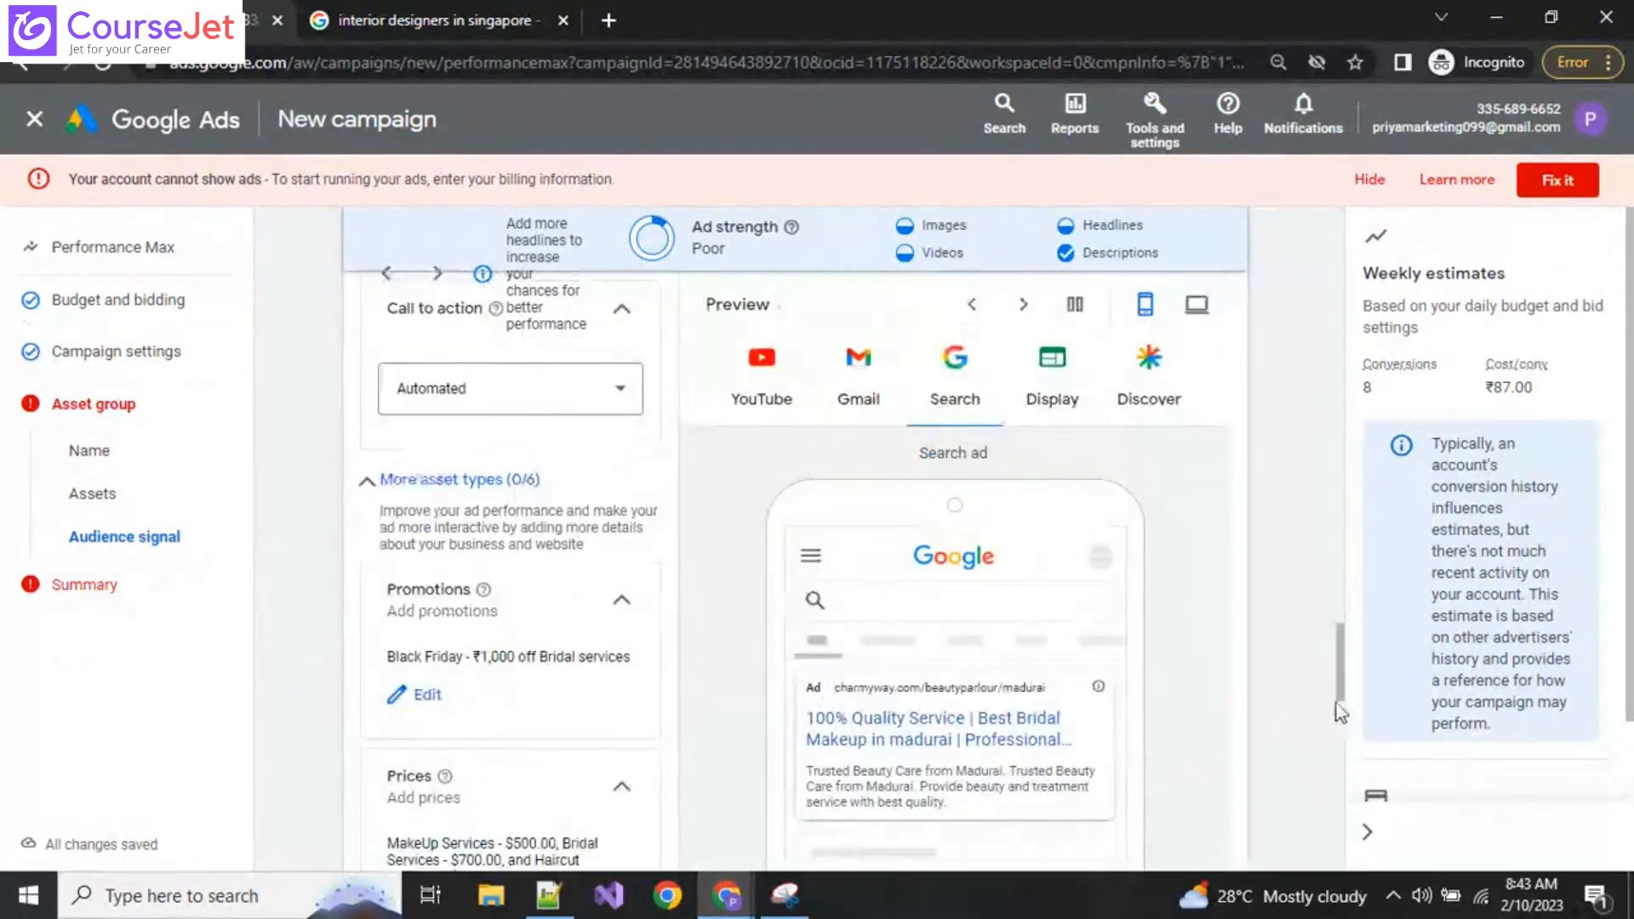
scroll(661, 576, "up", 10)
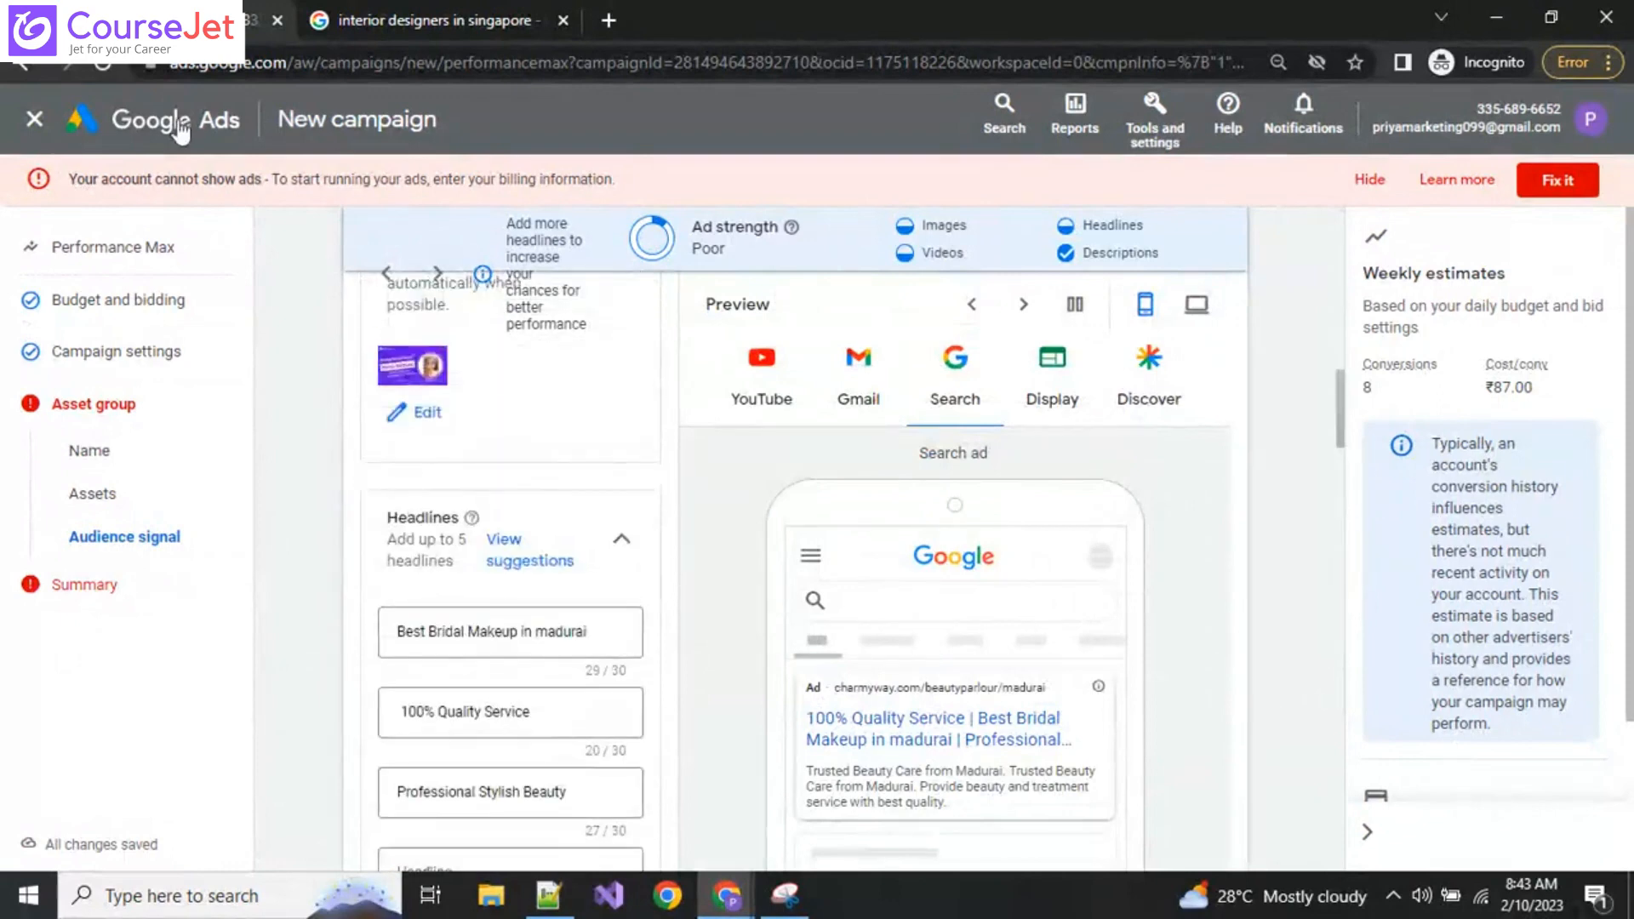
Step: Leave the Performance Max draft for the account overview and start creating a new campaign
left_click(178, 126)
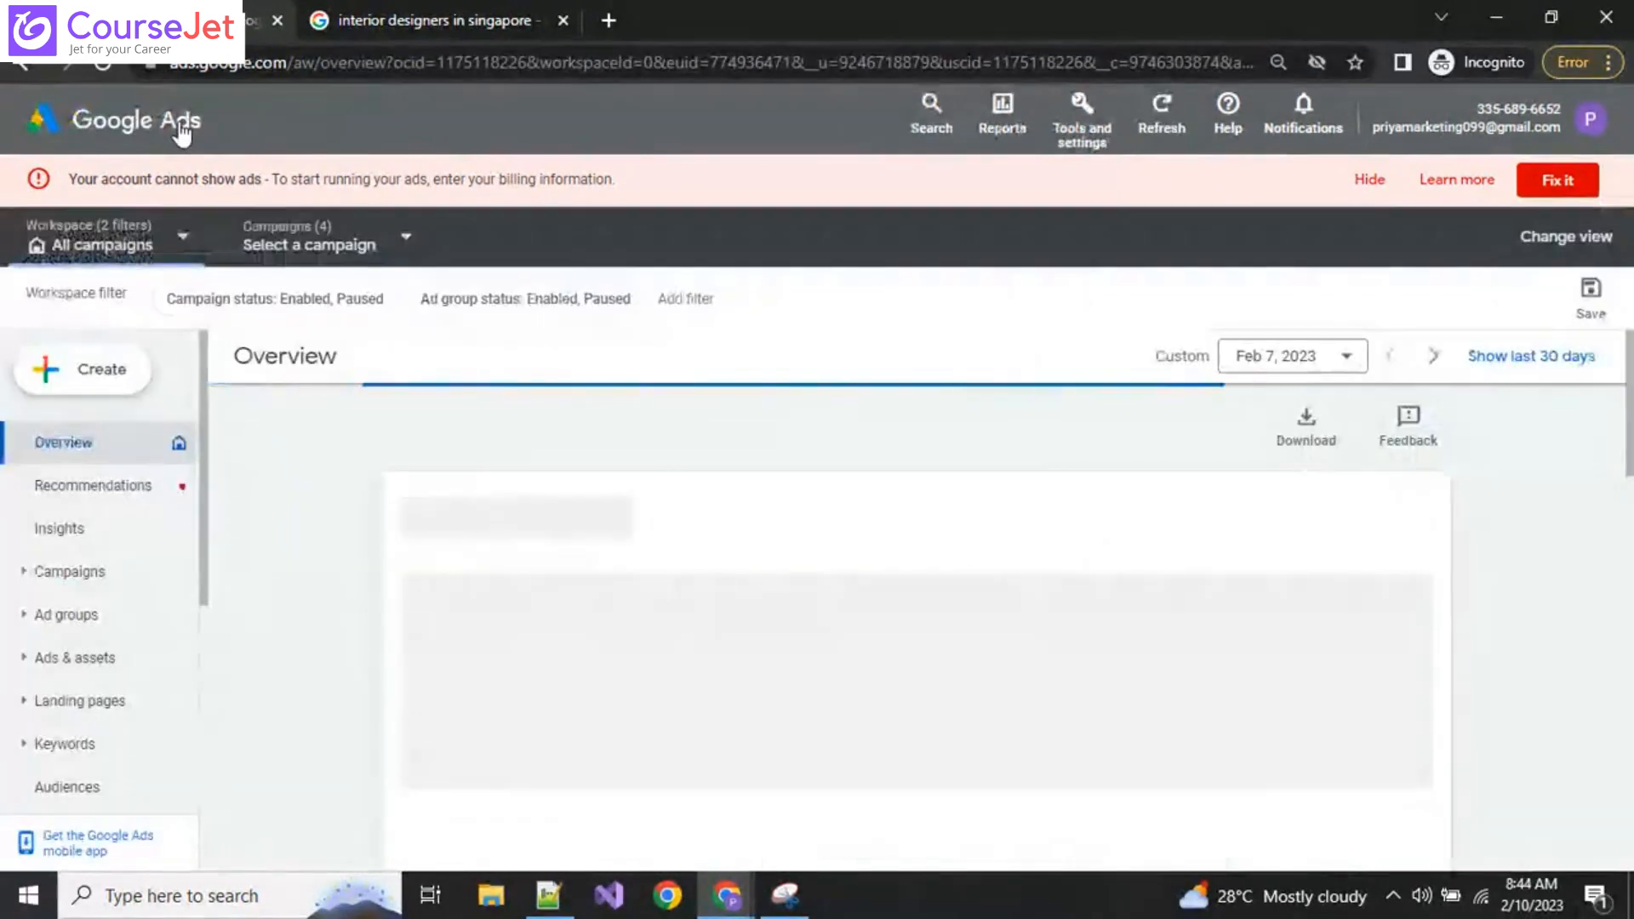
left_click(93, 383)
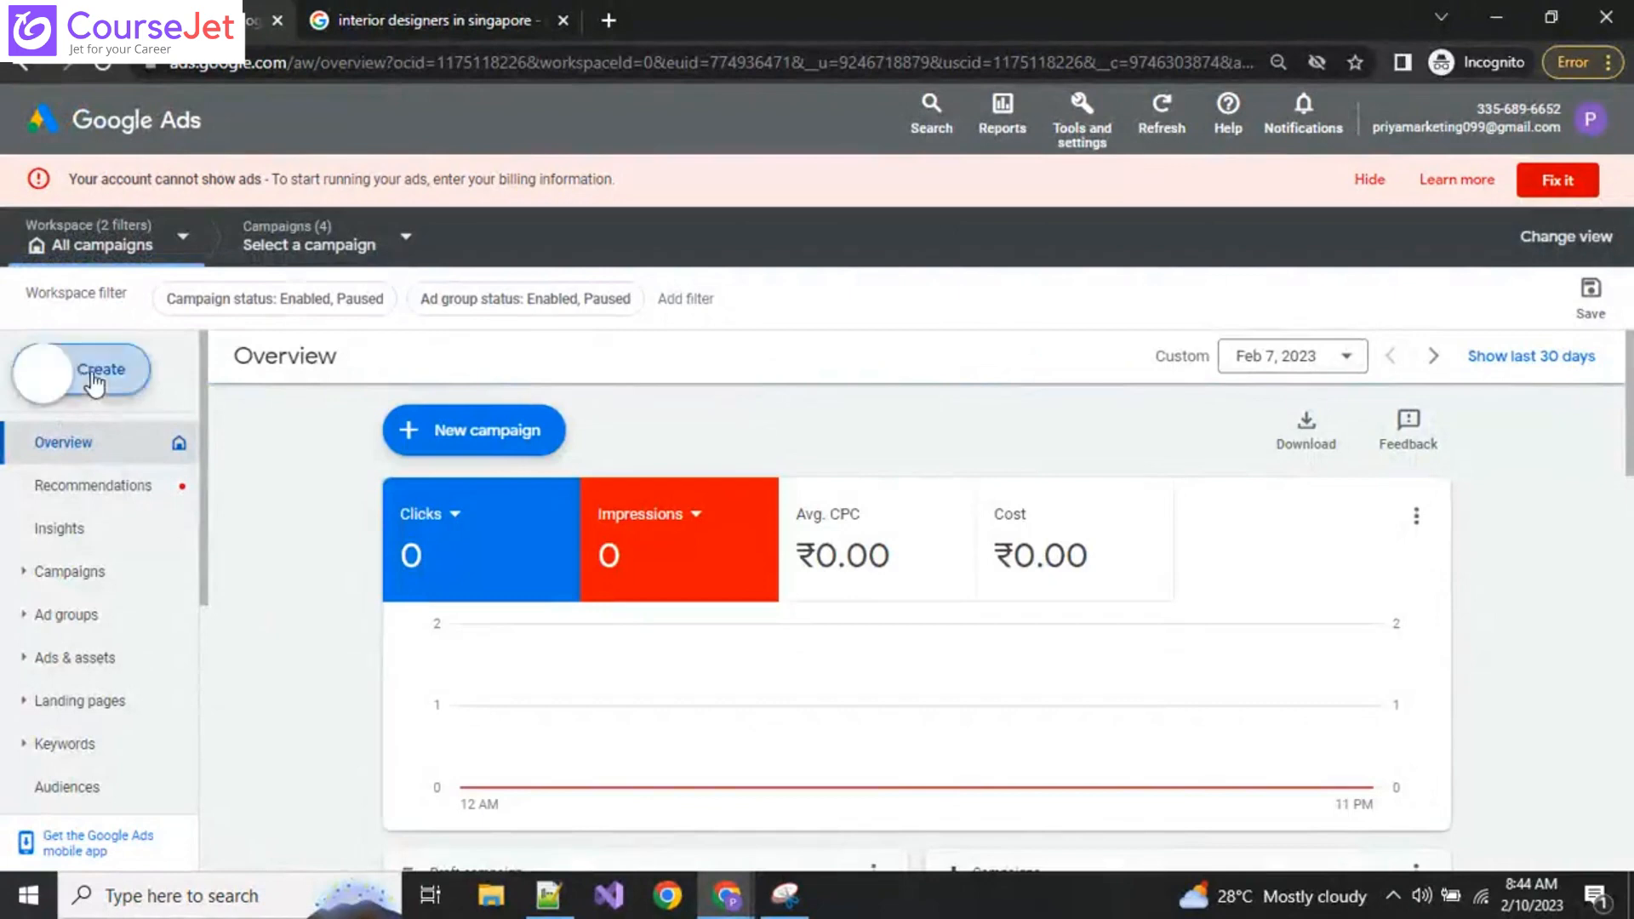
left_click(143, 388)
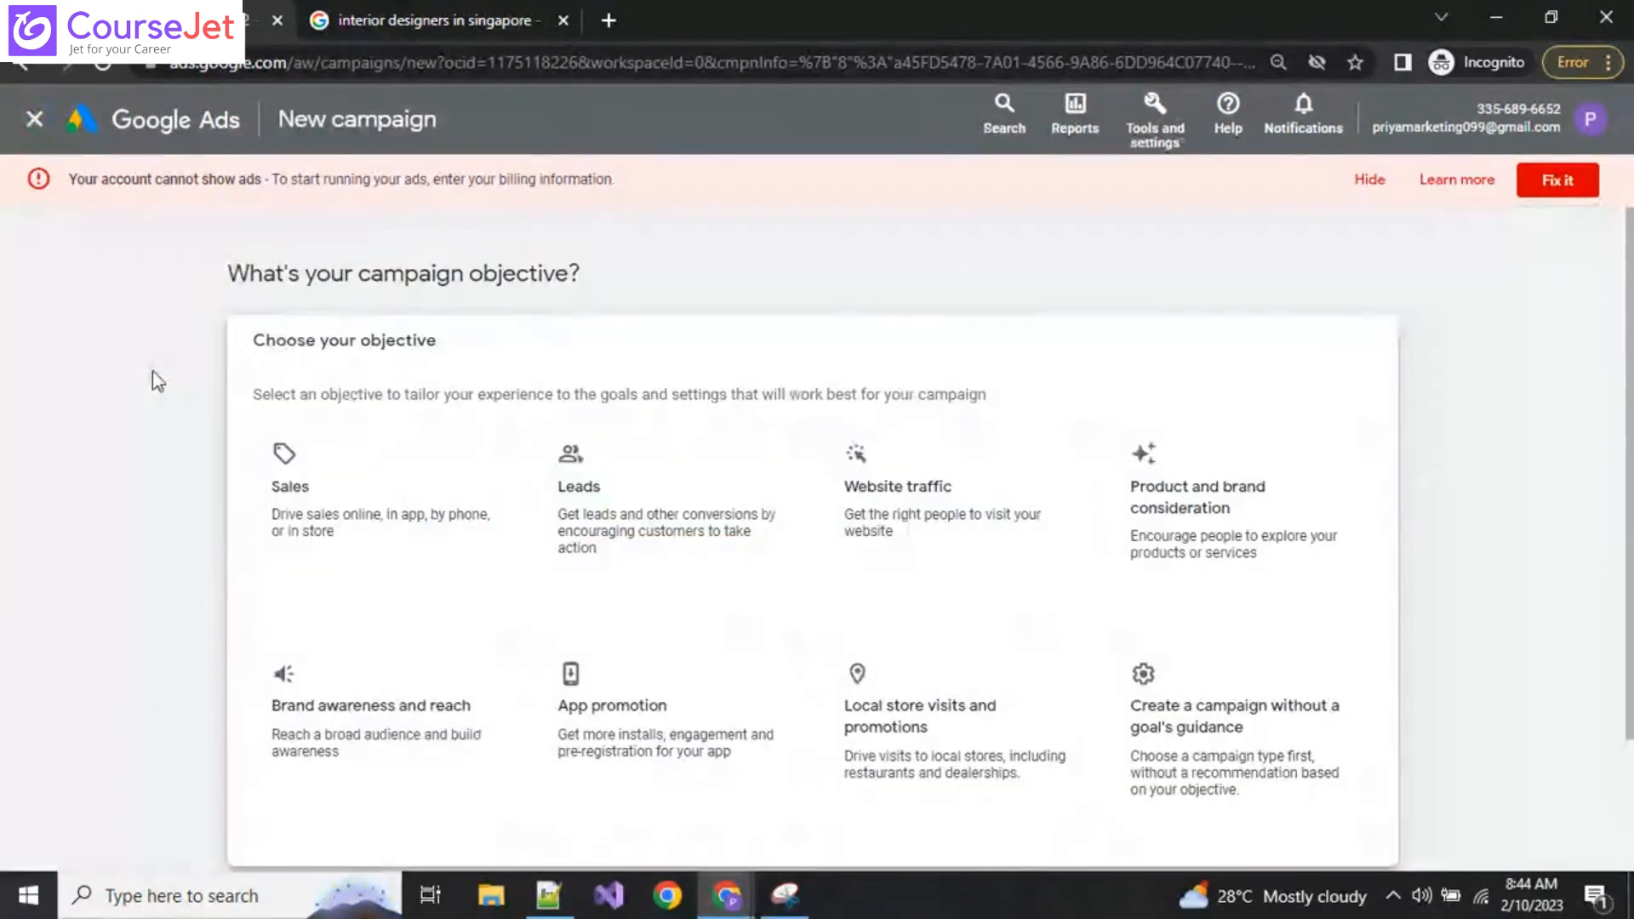
Step: Choose Sales as the campaign objective and continue with the Purchases conversion goal to the campaign types
left_click(350, 485)
scroll(881, 634, "down", 5)
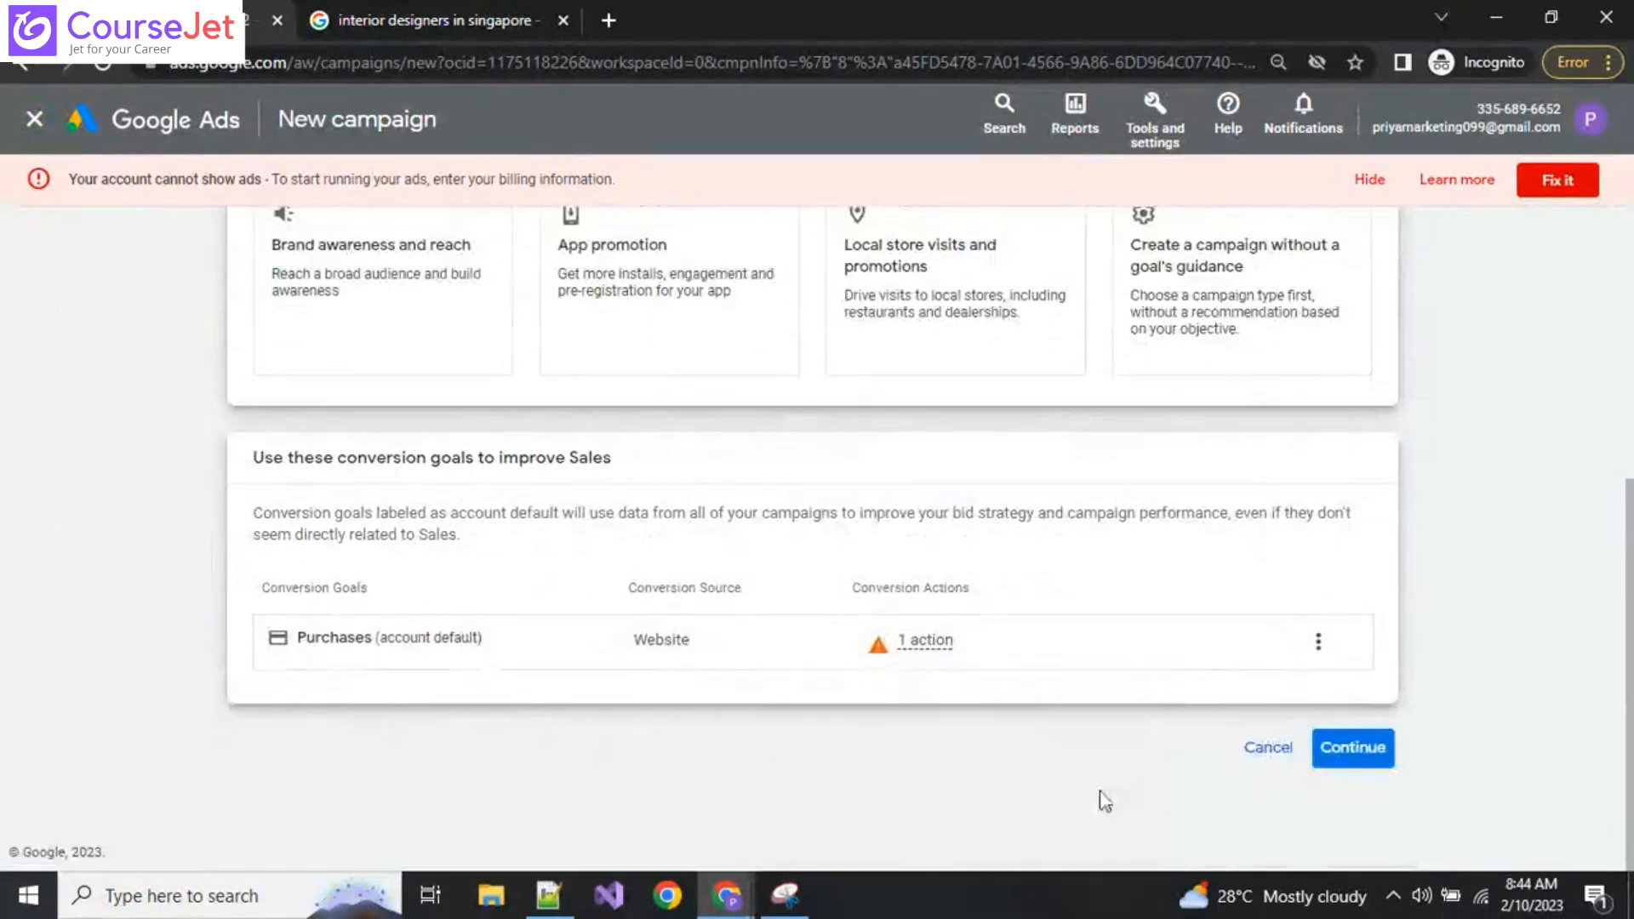
left_click(1353, 749)
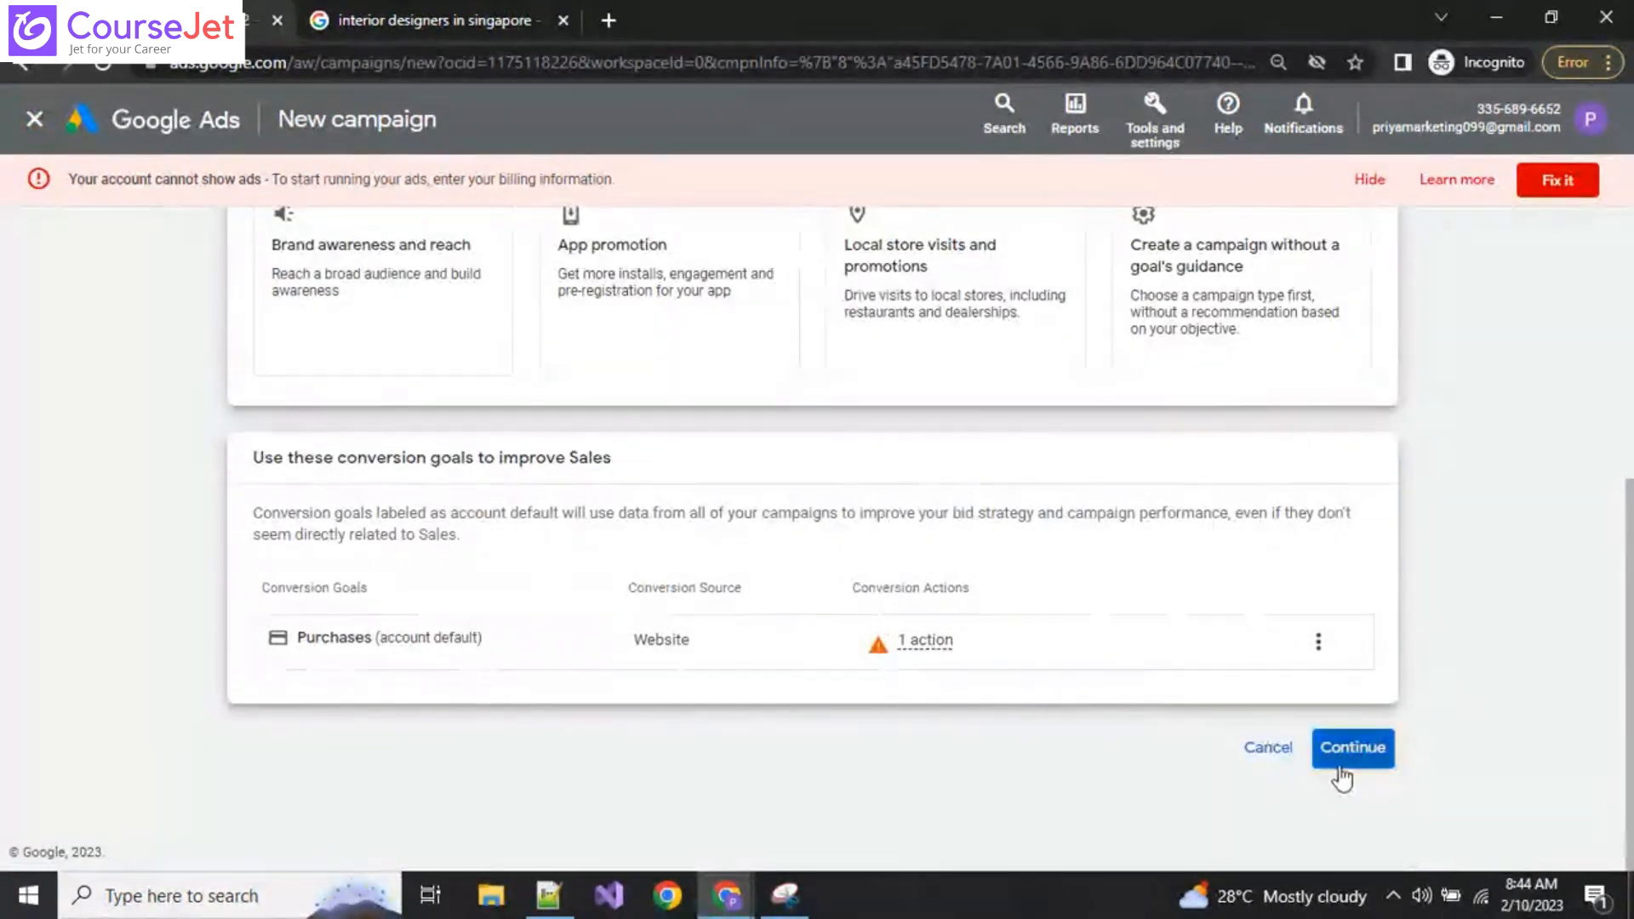
scroll(499, 673, "up", 10)
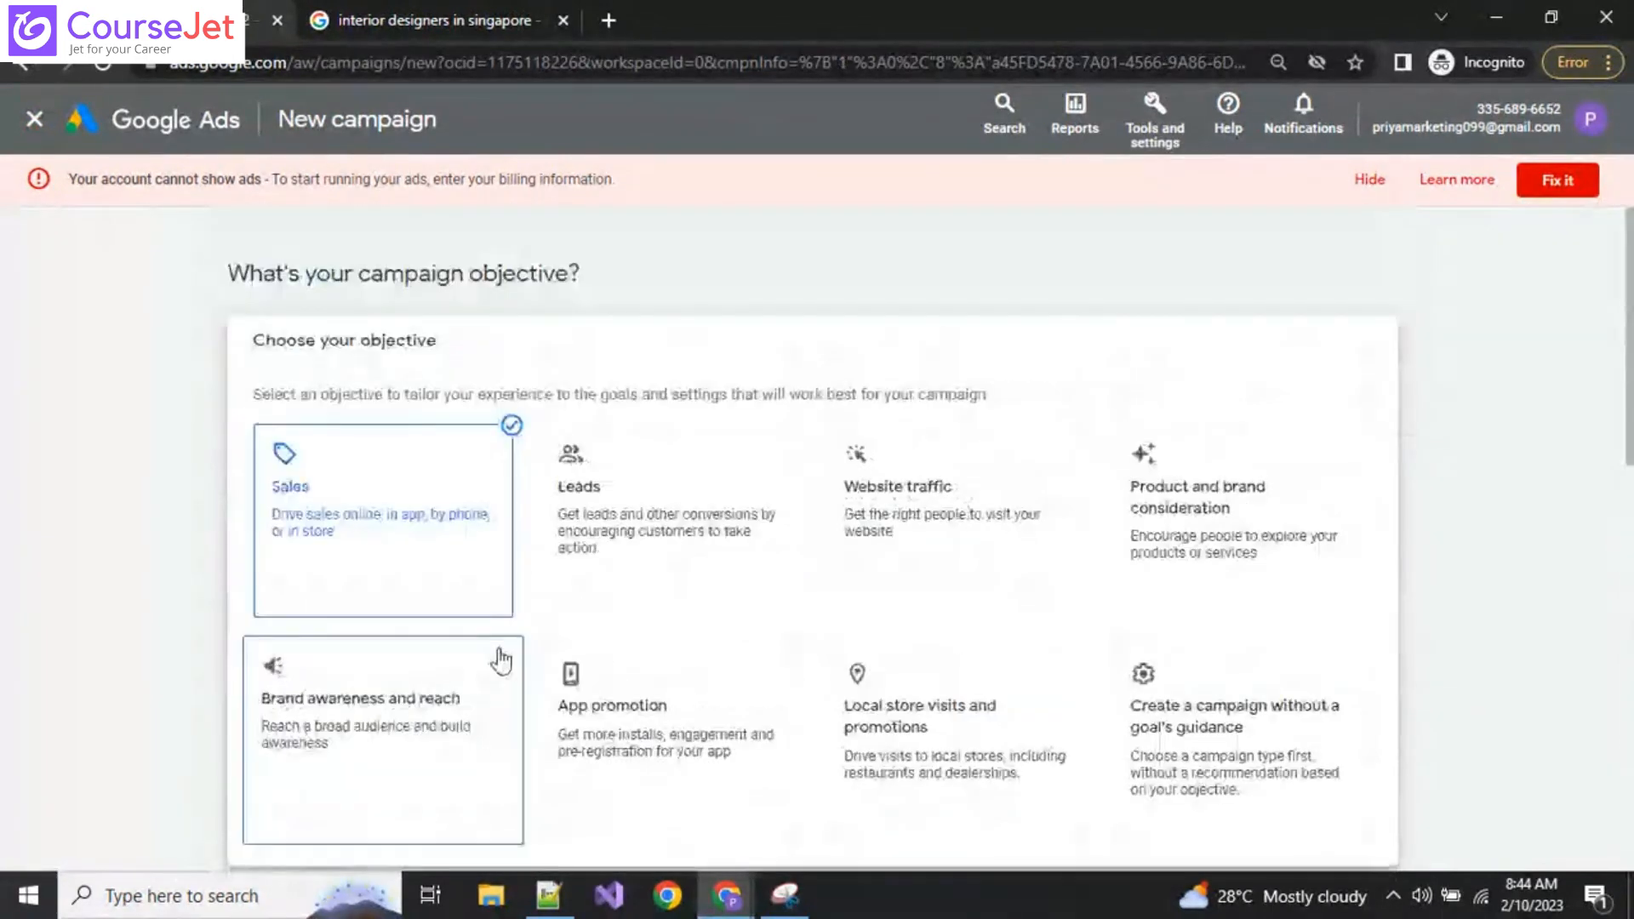
Step: Try the Performance Max and Shopping campaign types under the Sales objective and view the requirements for each
scroll(502, 660, "down", 3)
scroll(509, 719, "down", 5)
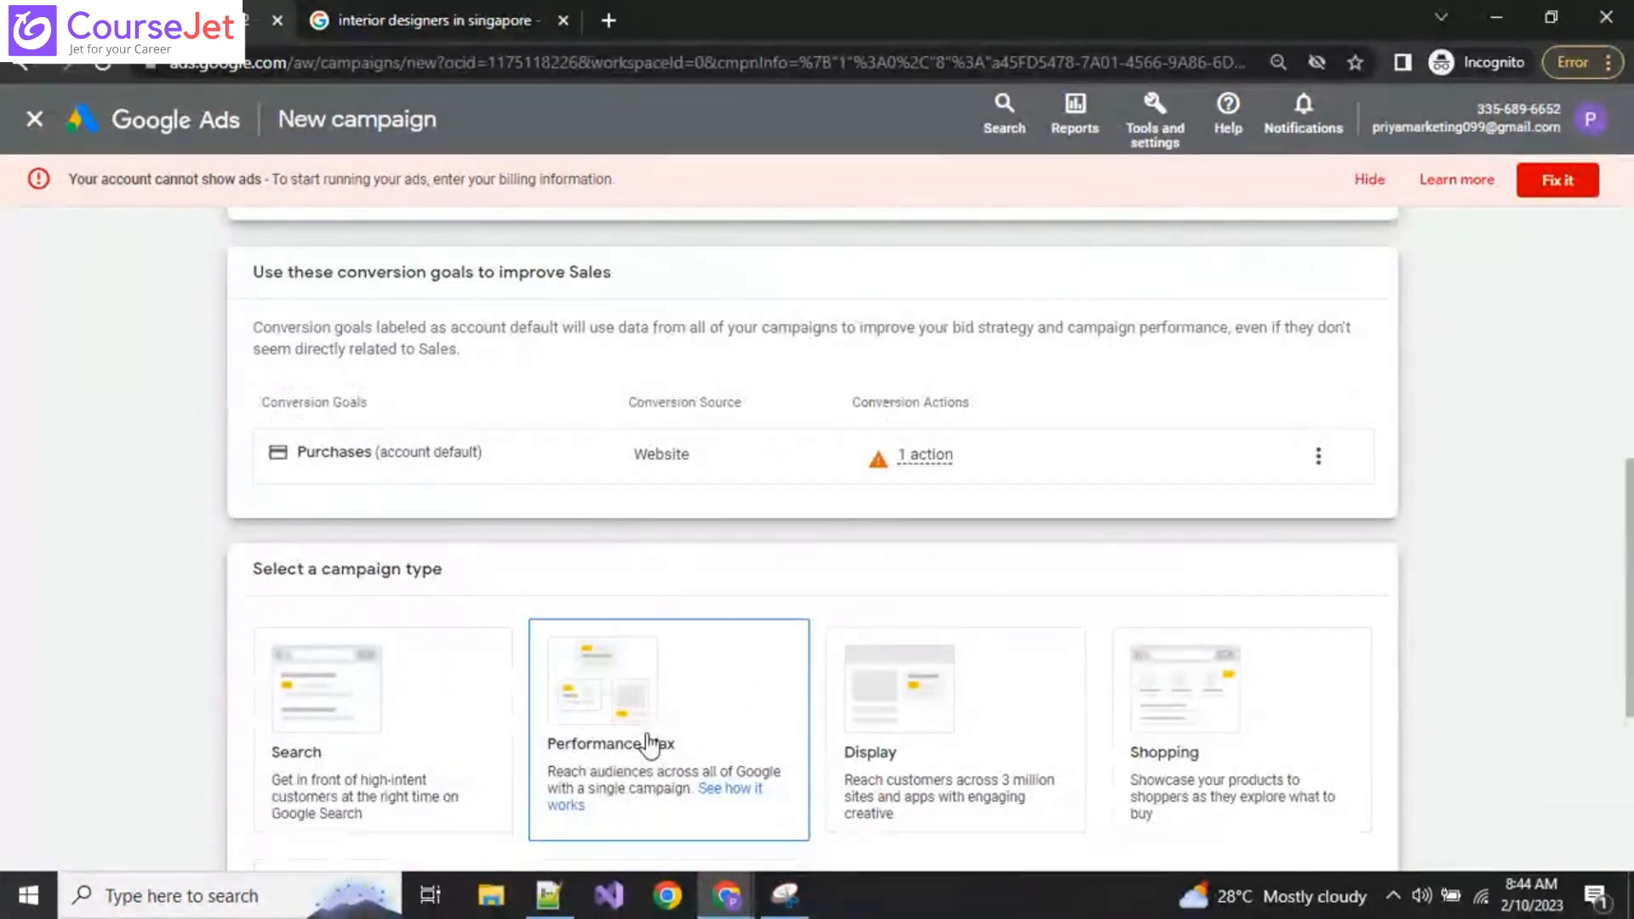
scroll(649, 745, "down", 1)
left_click(651, 670)
scroll(681, 706, "down", 8)
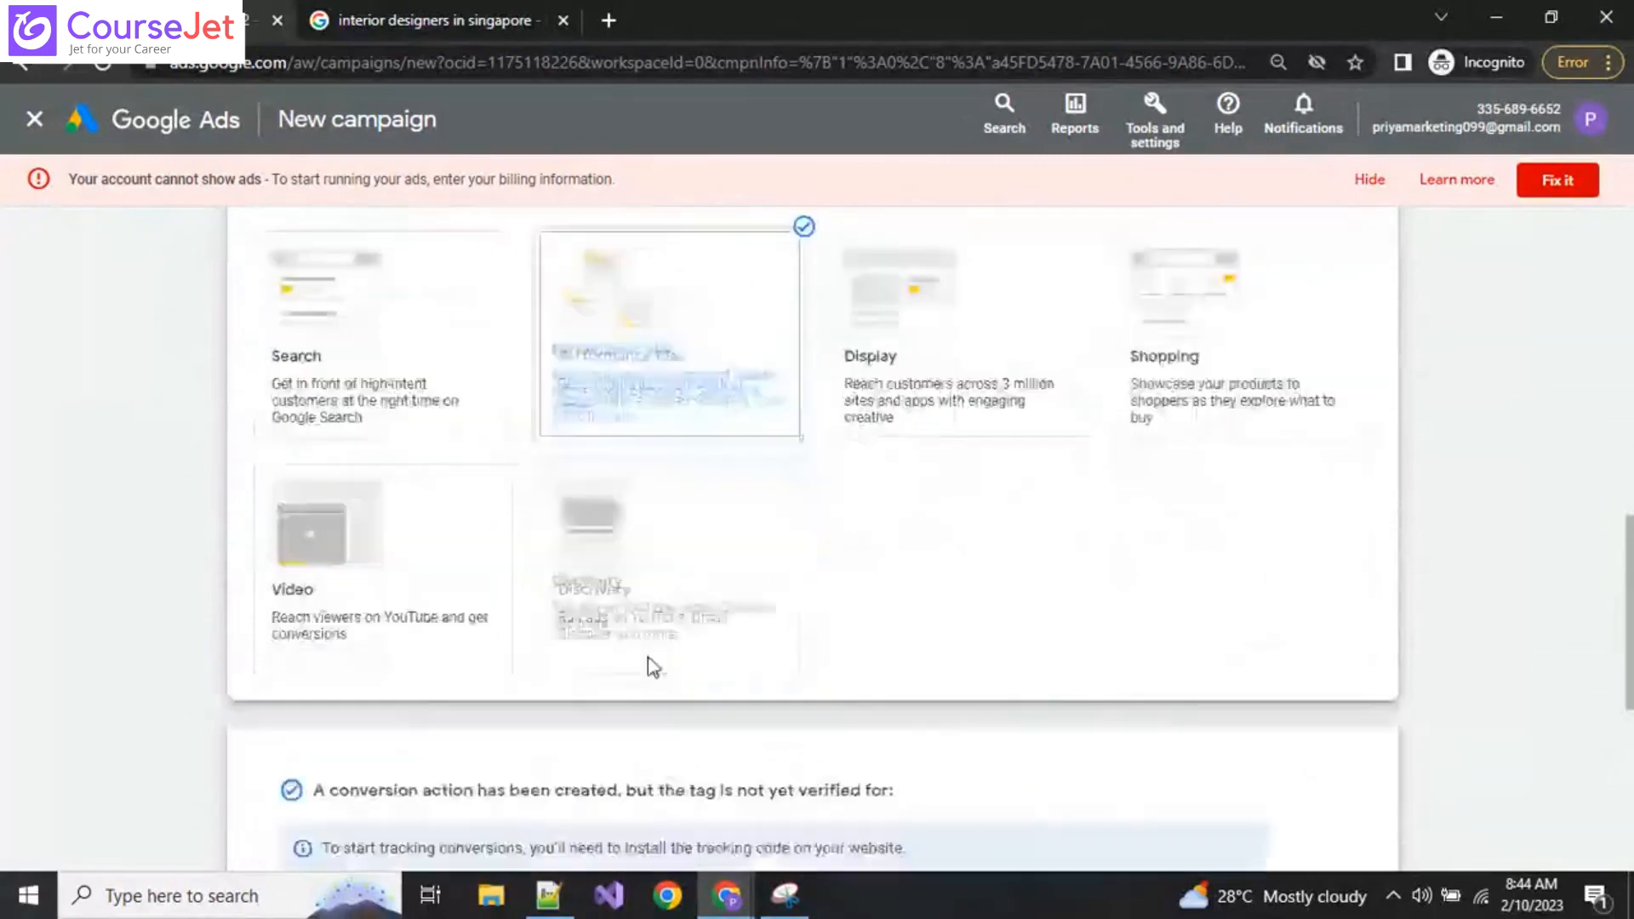
scroll(715, 754, "up", 5)
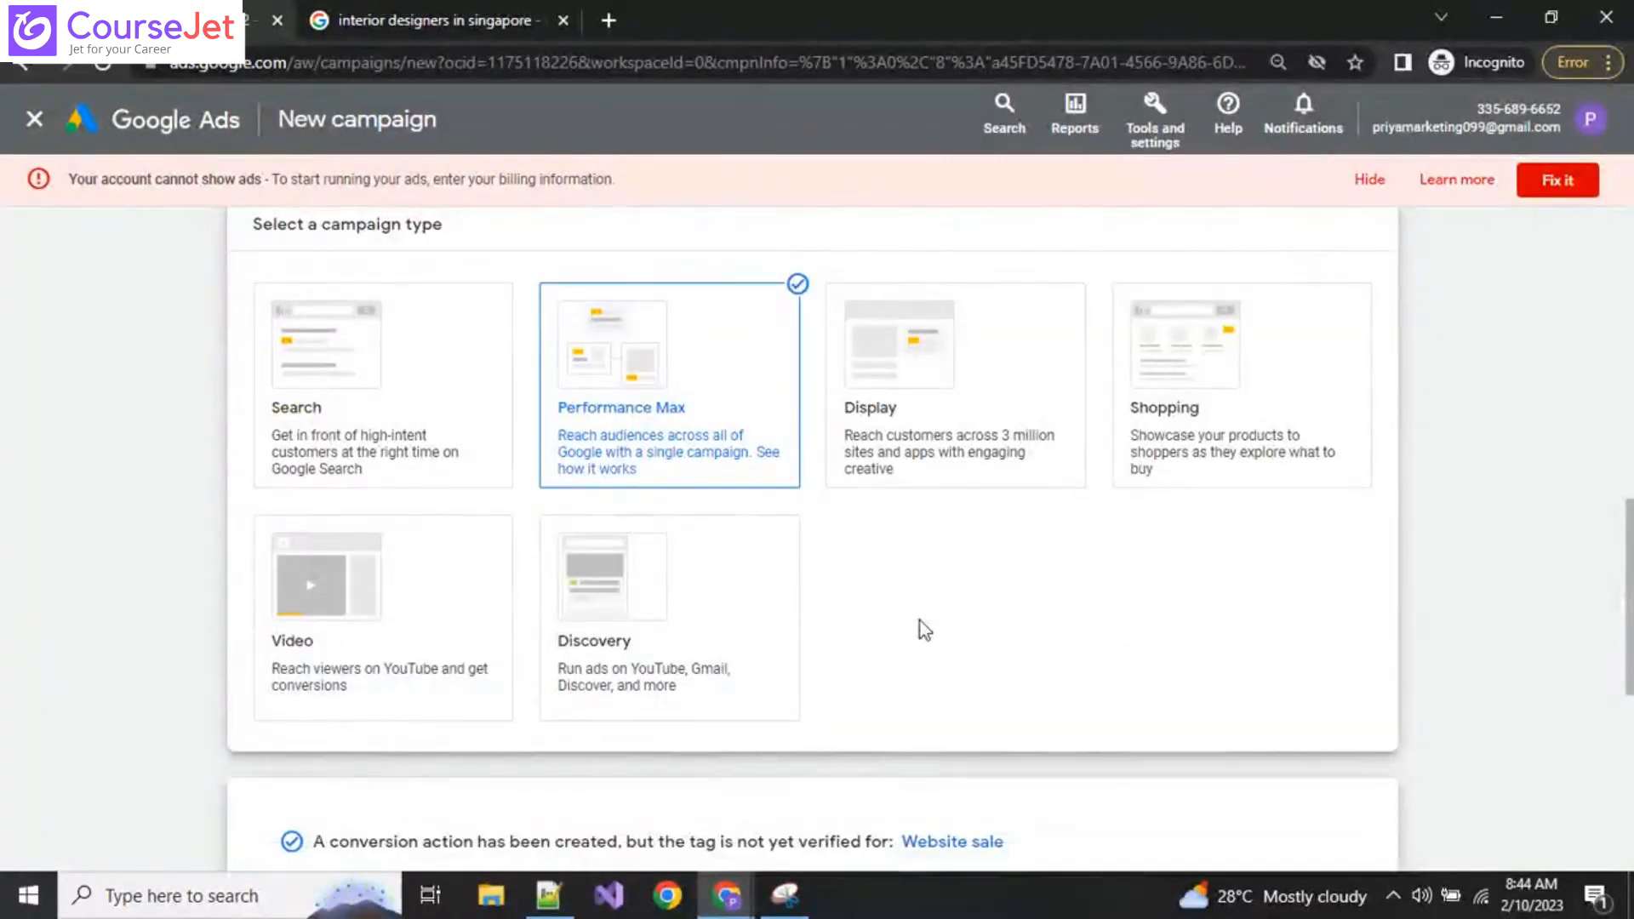
left_click(1313, 452)
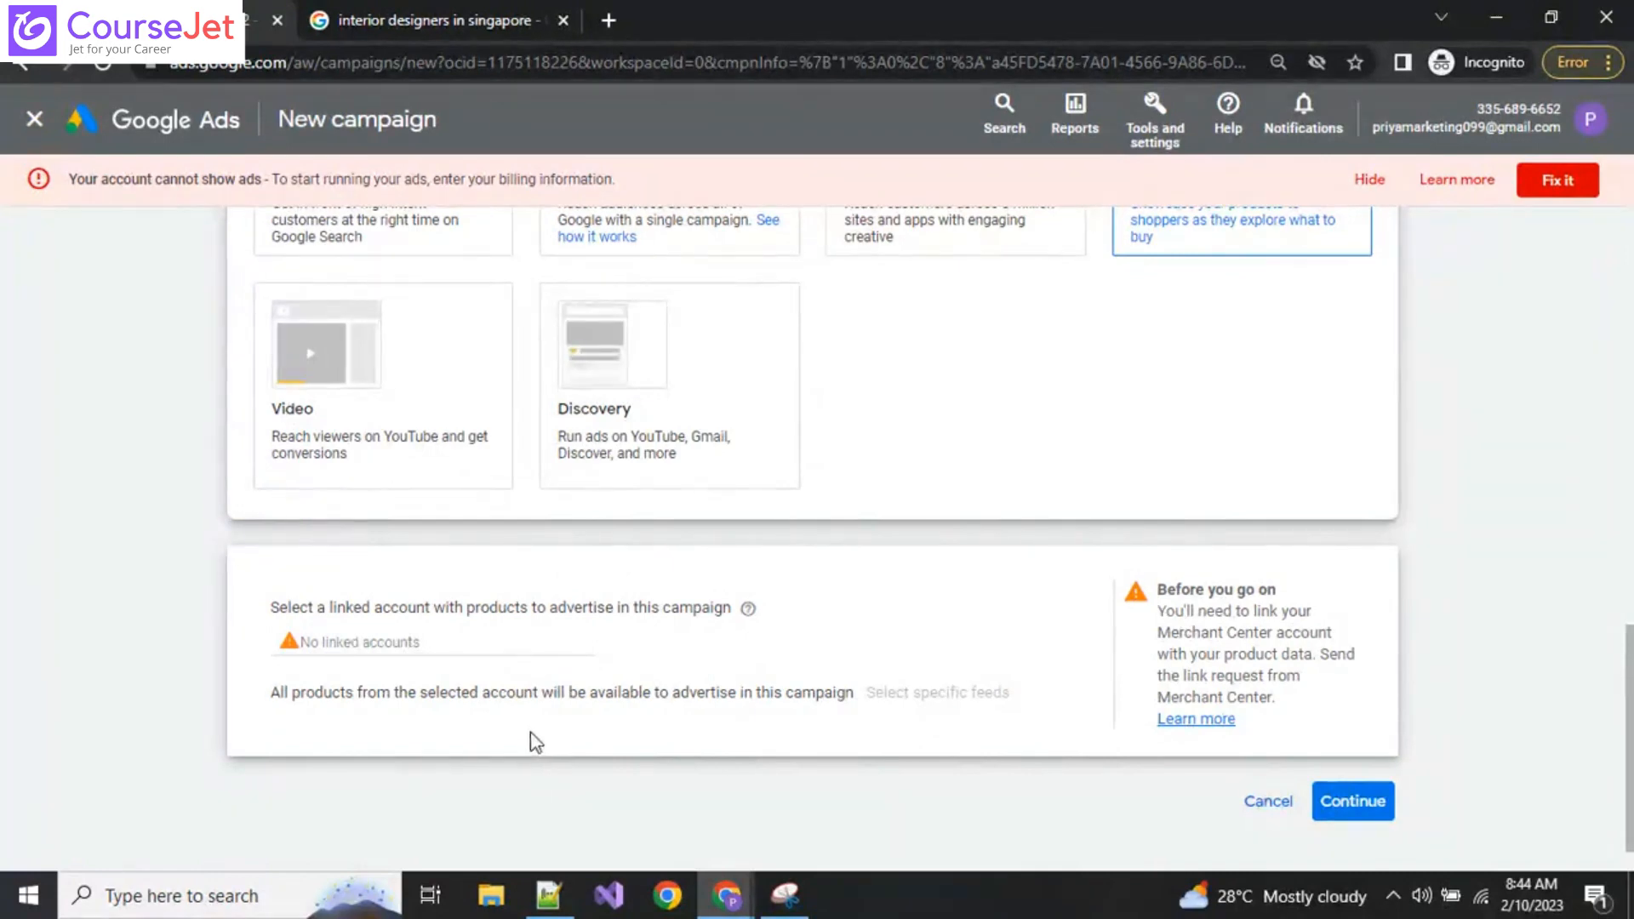
Step: Switch the campaign objective to Leads and continue to its available campaign types
scroll(535, 742, "up", 1)
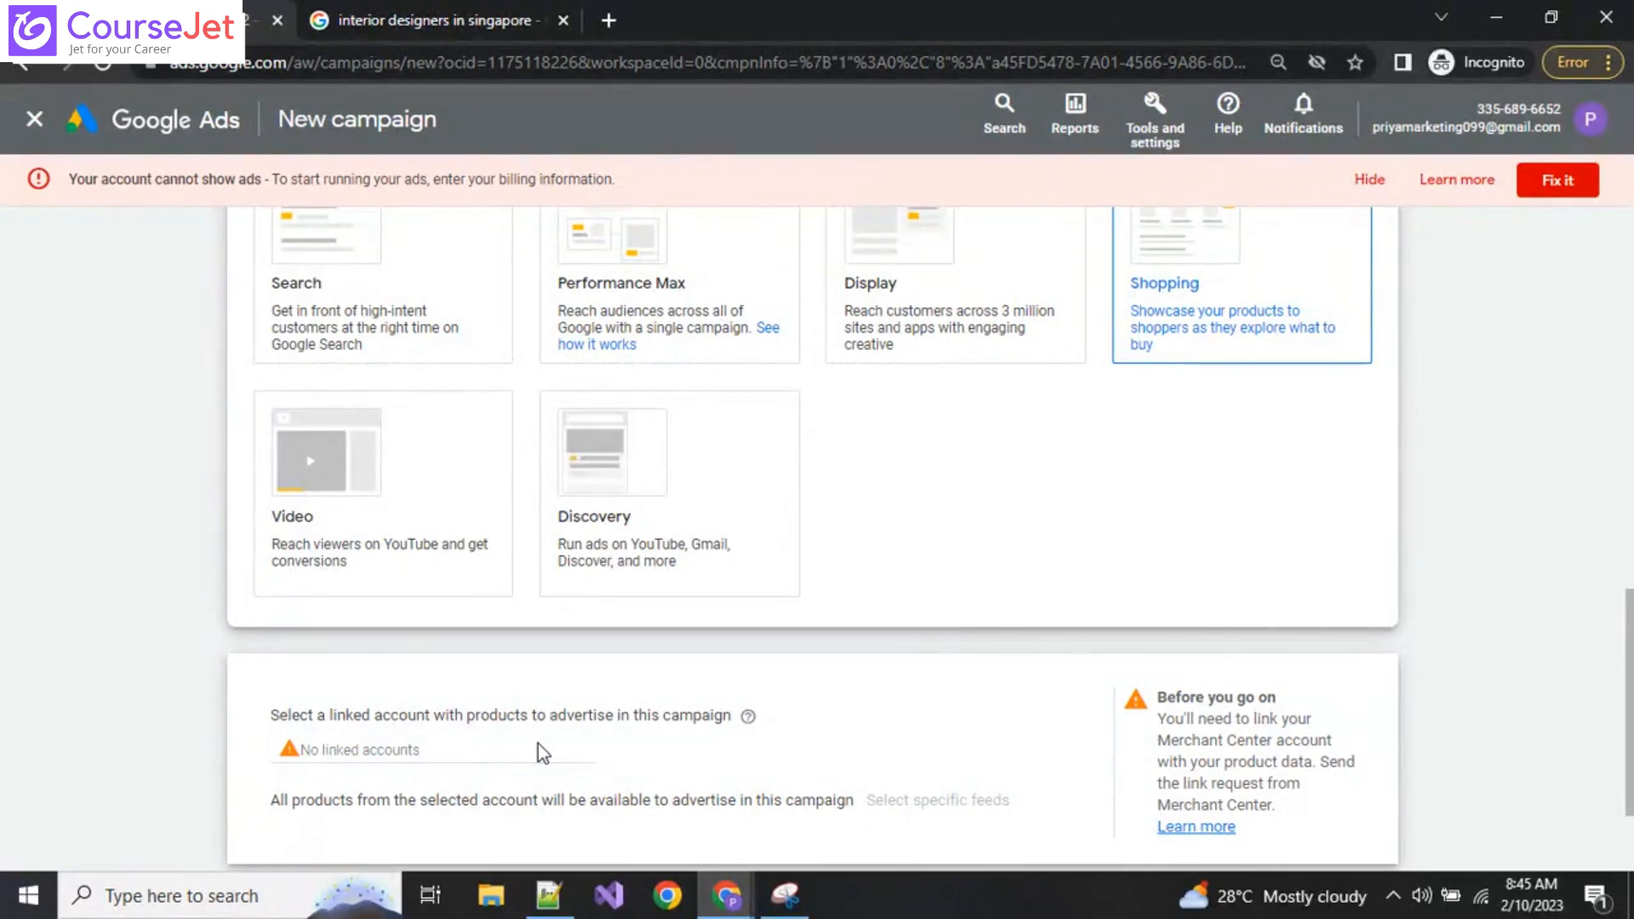
scroll(290, 656, "up", 5)
scroll(554, 456, "up", 8)
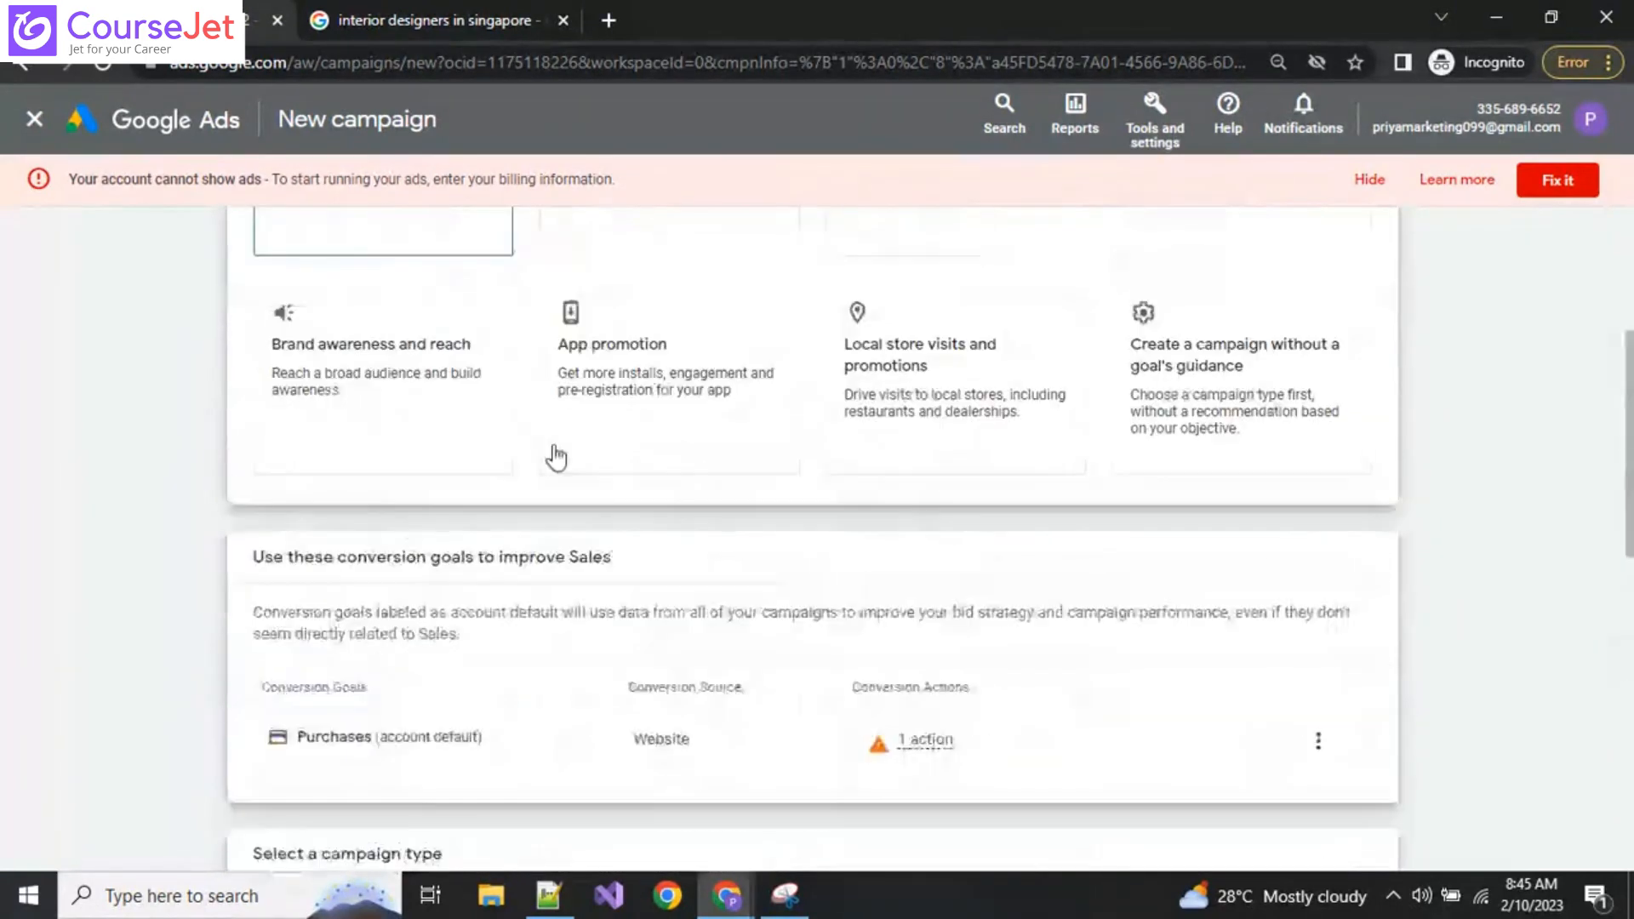
left_click(650, 492)
scroll(650, 498, "down", 5)
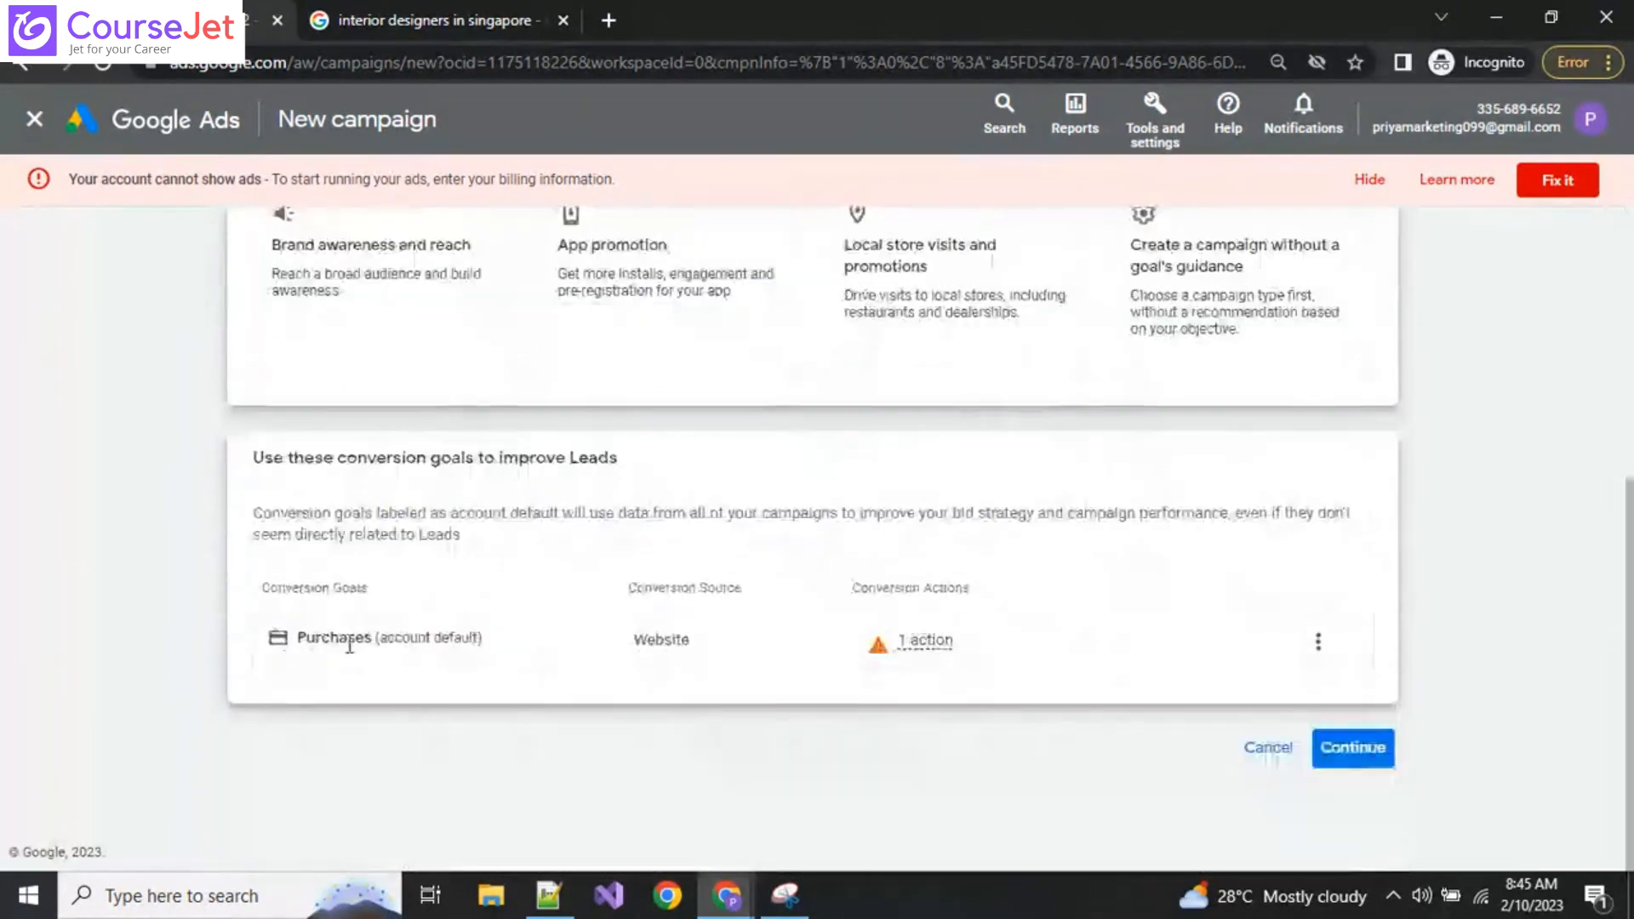
left_click(1326, 753)
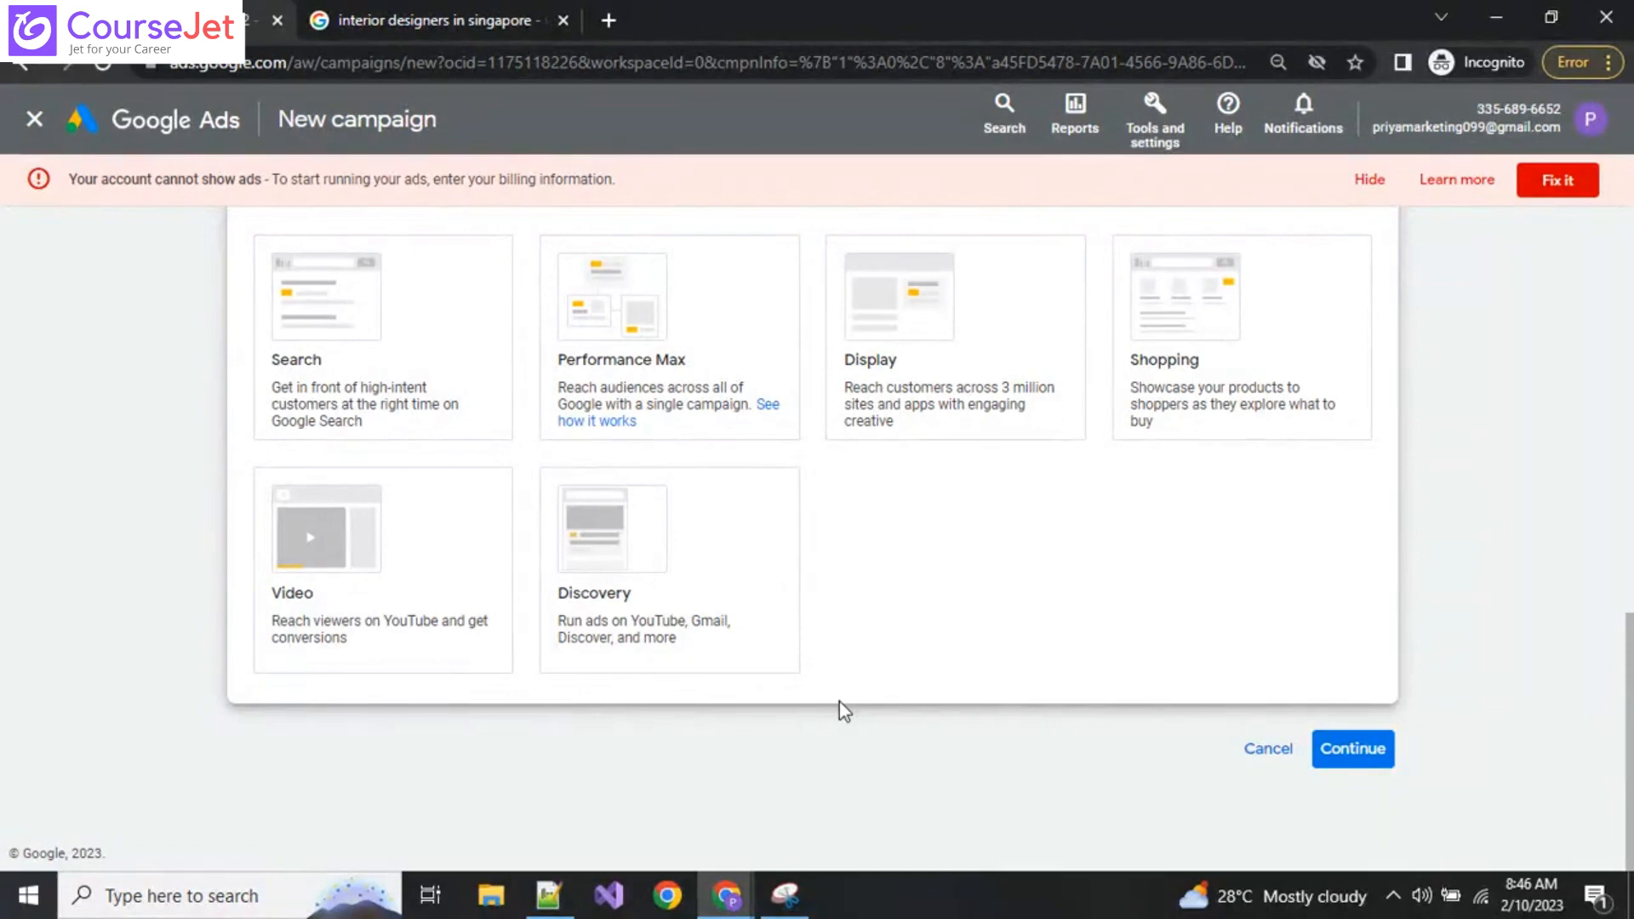
Step: Change the campaign objective to Website traffic and continue to the campaign types it offers
scroll(1081, 596, "up", 10)
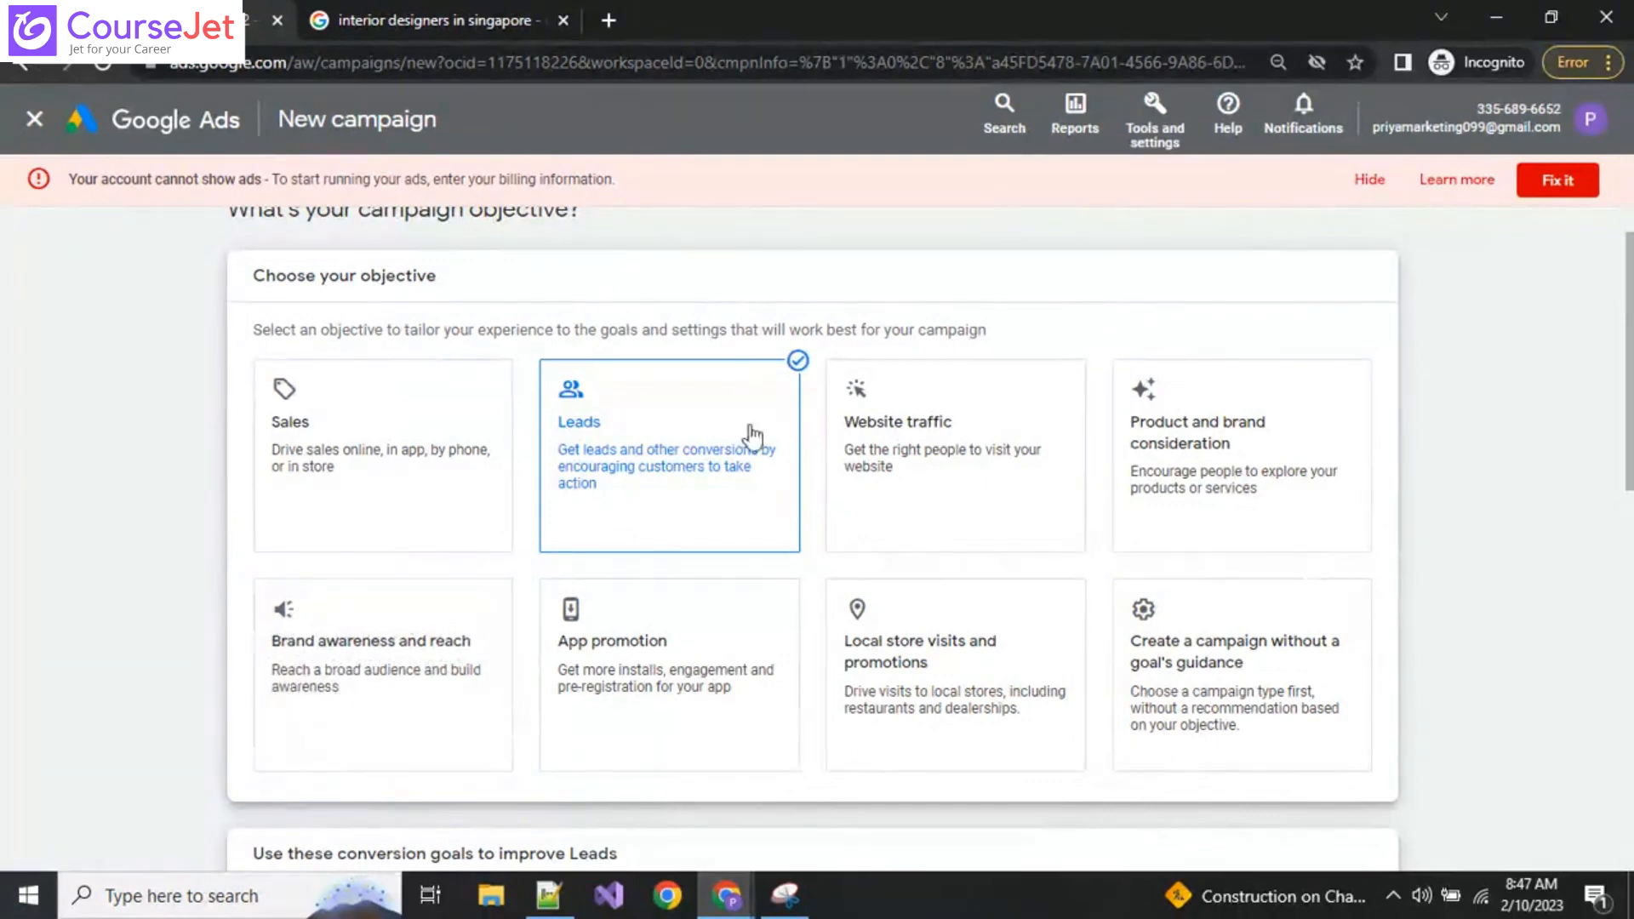
left_click(939, 451)
scroll(936, 443, "down", 5)
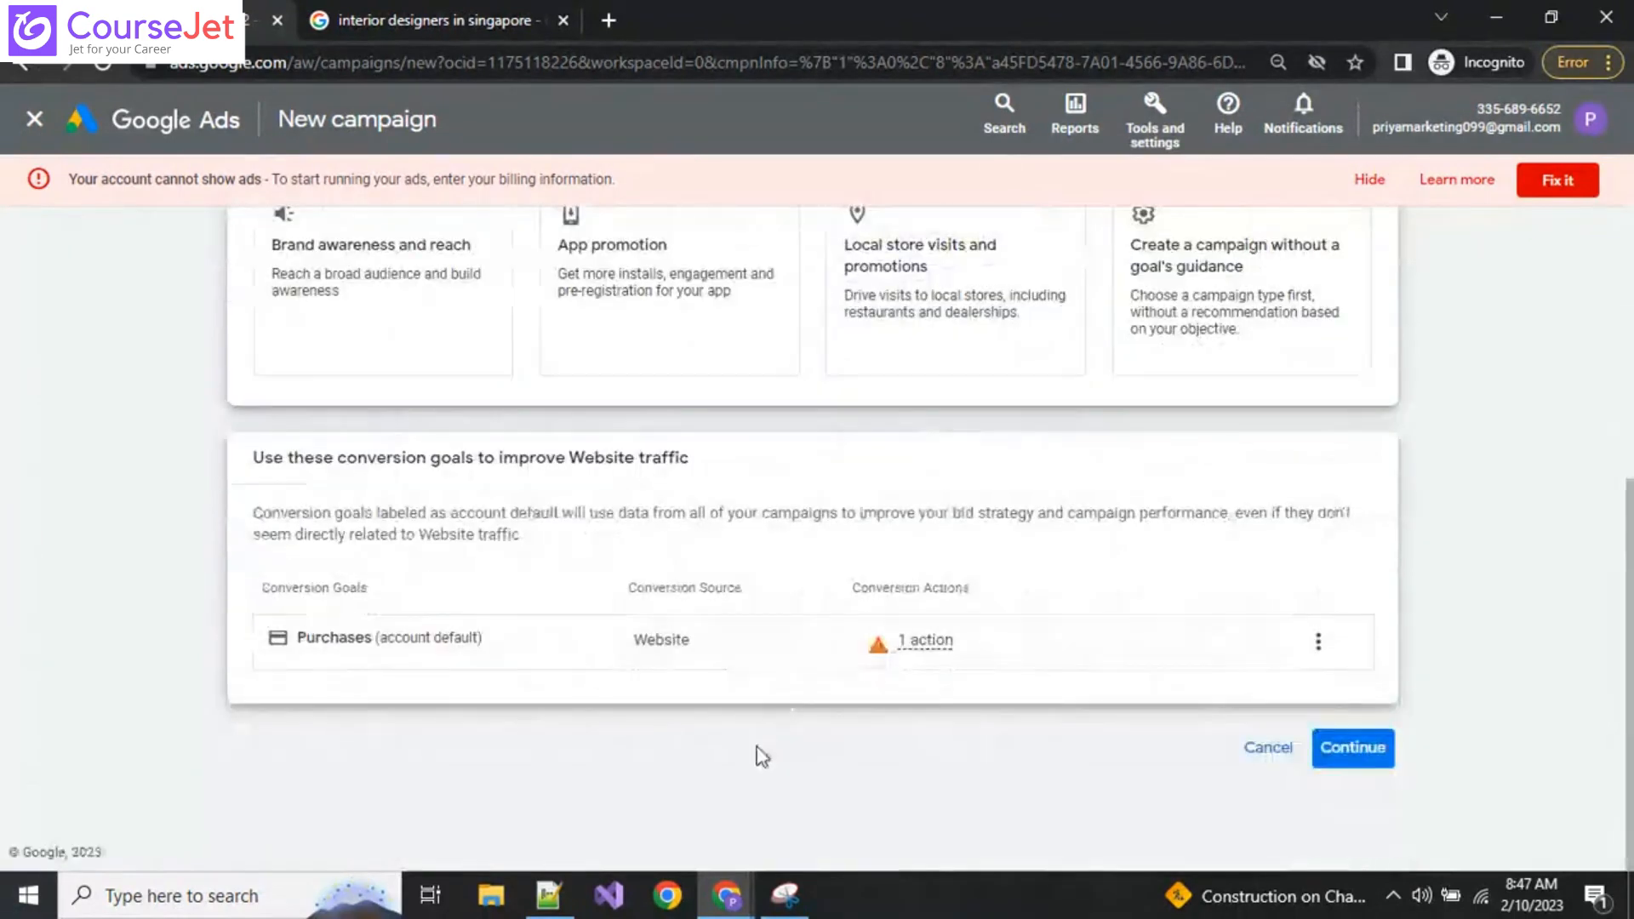
left_click(1347, 758)
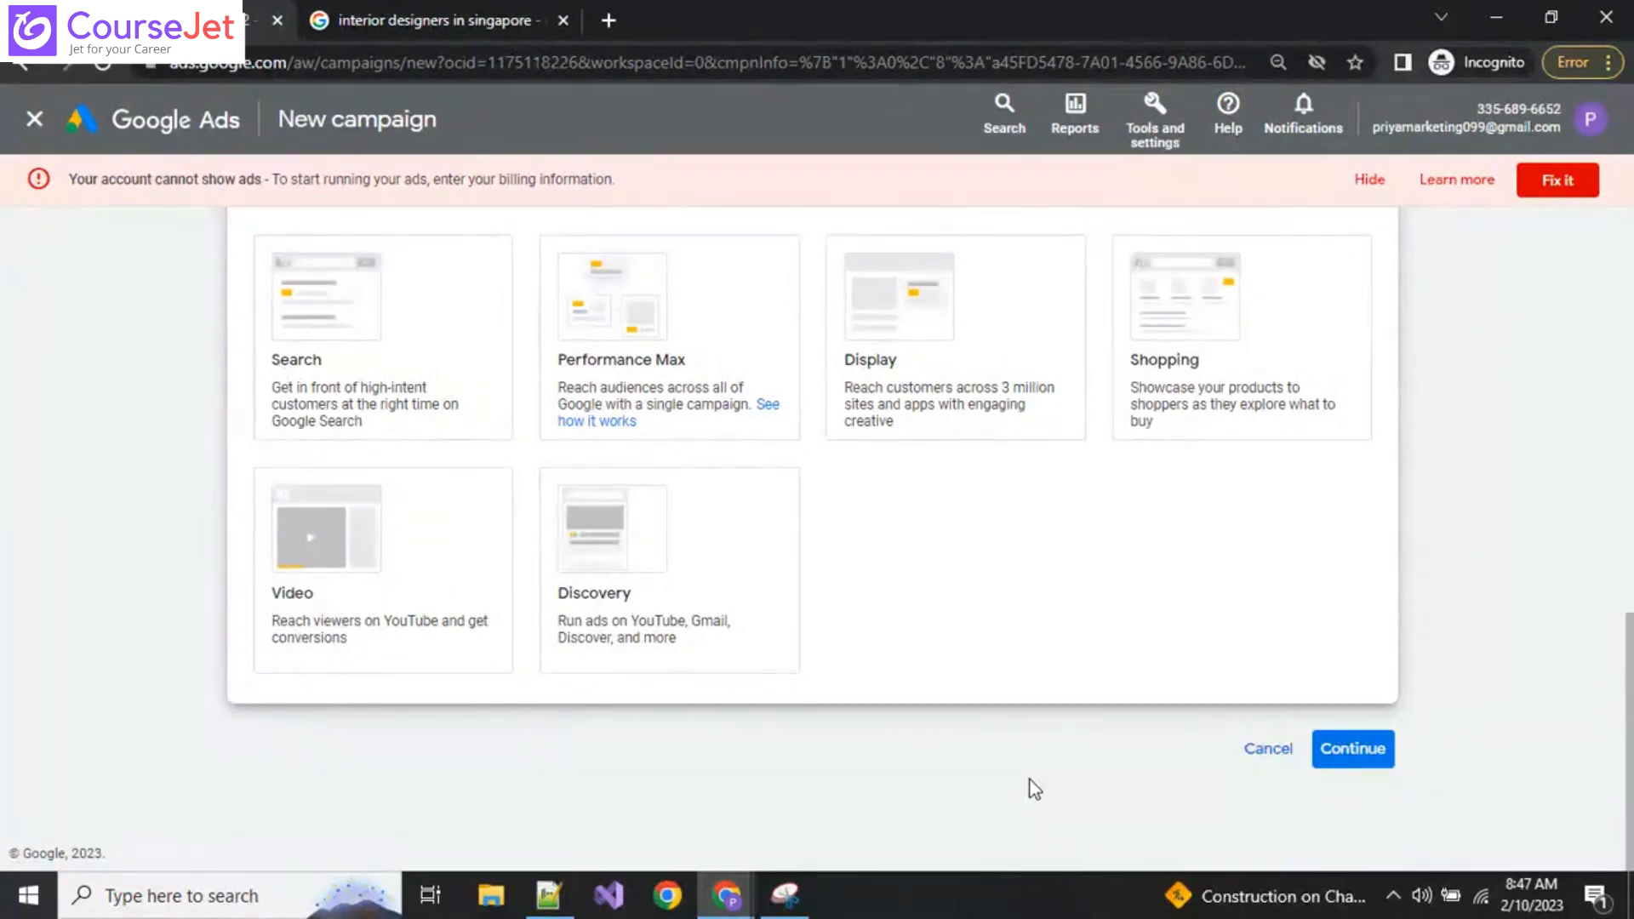
Step: Set the campaign objective to Product and brand consideration and review its campaign type and subtype options
scroll(960, 730, "up", 4)
scroll(962, 749, "up", 8)
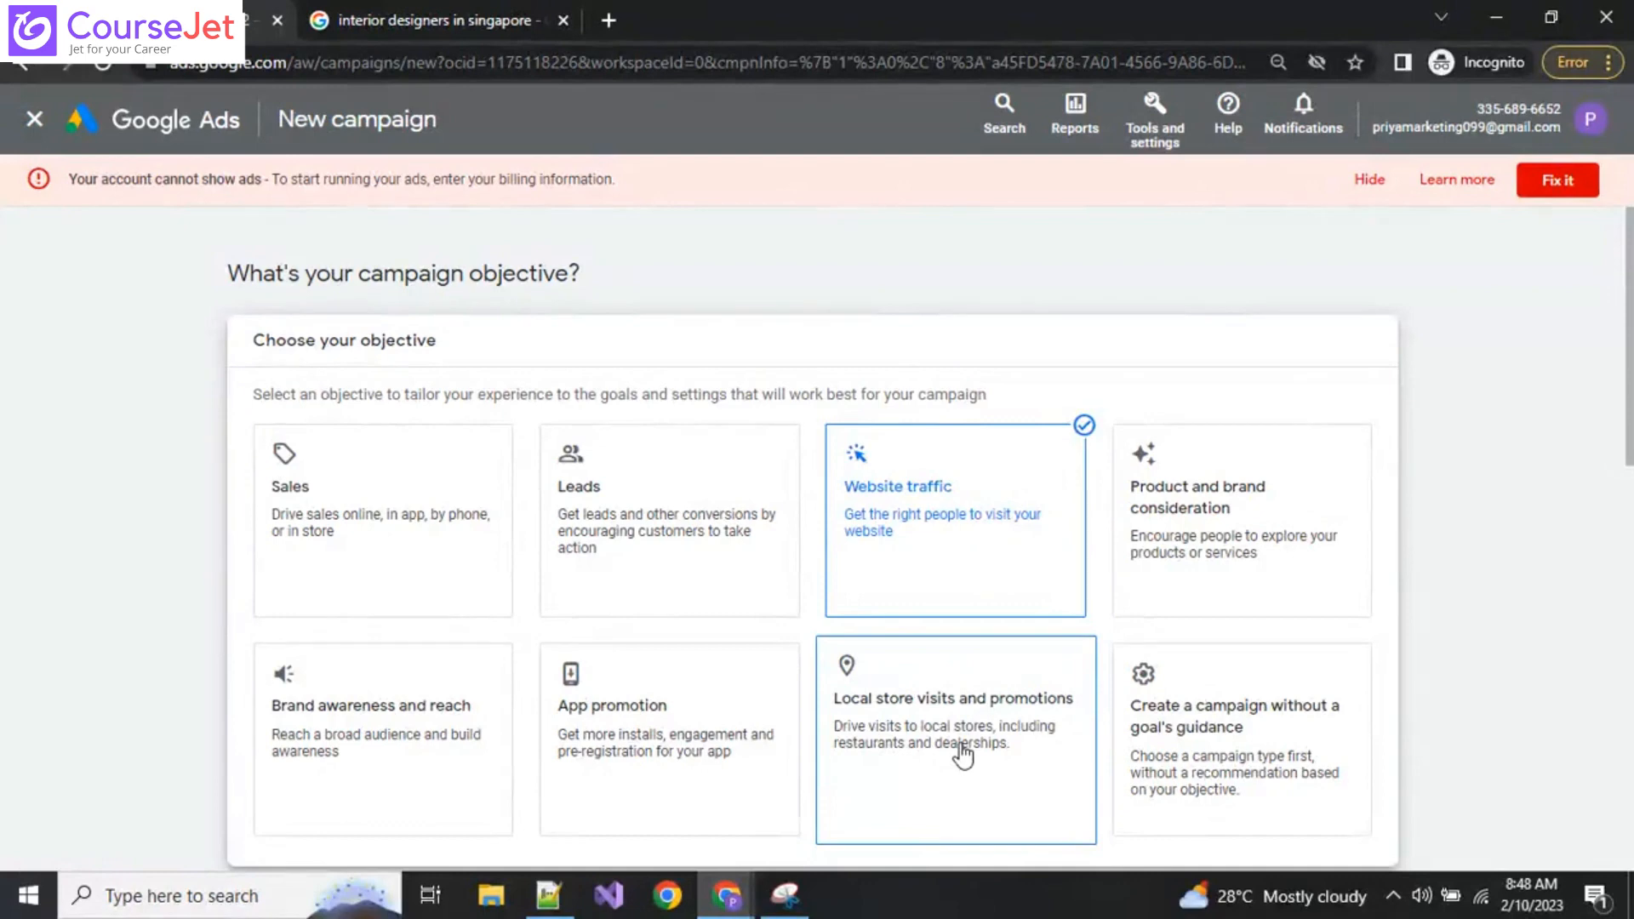
left_click(1316, 528)
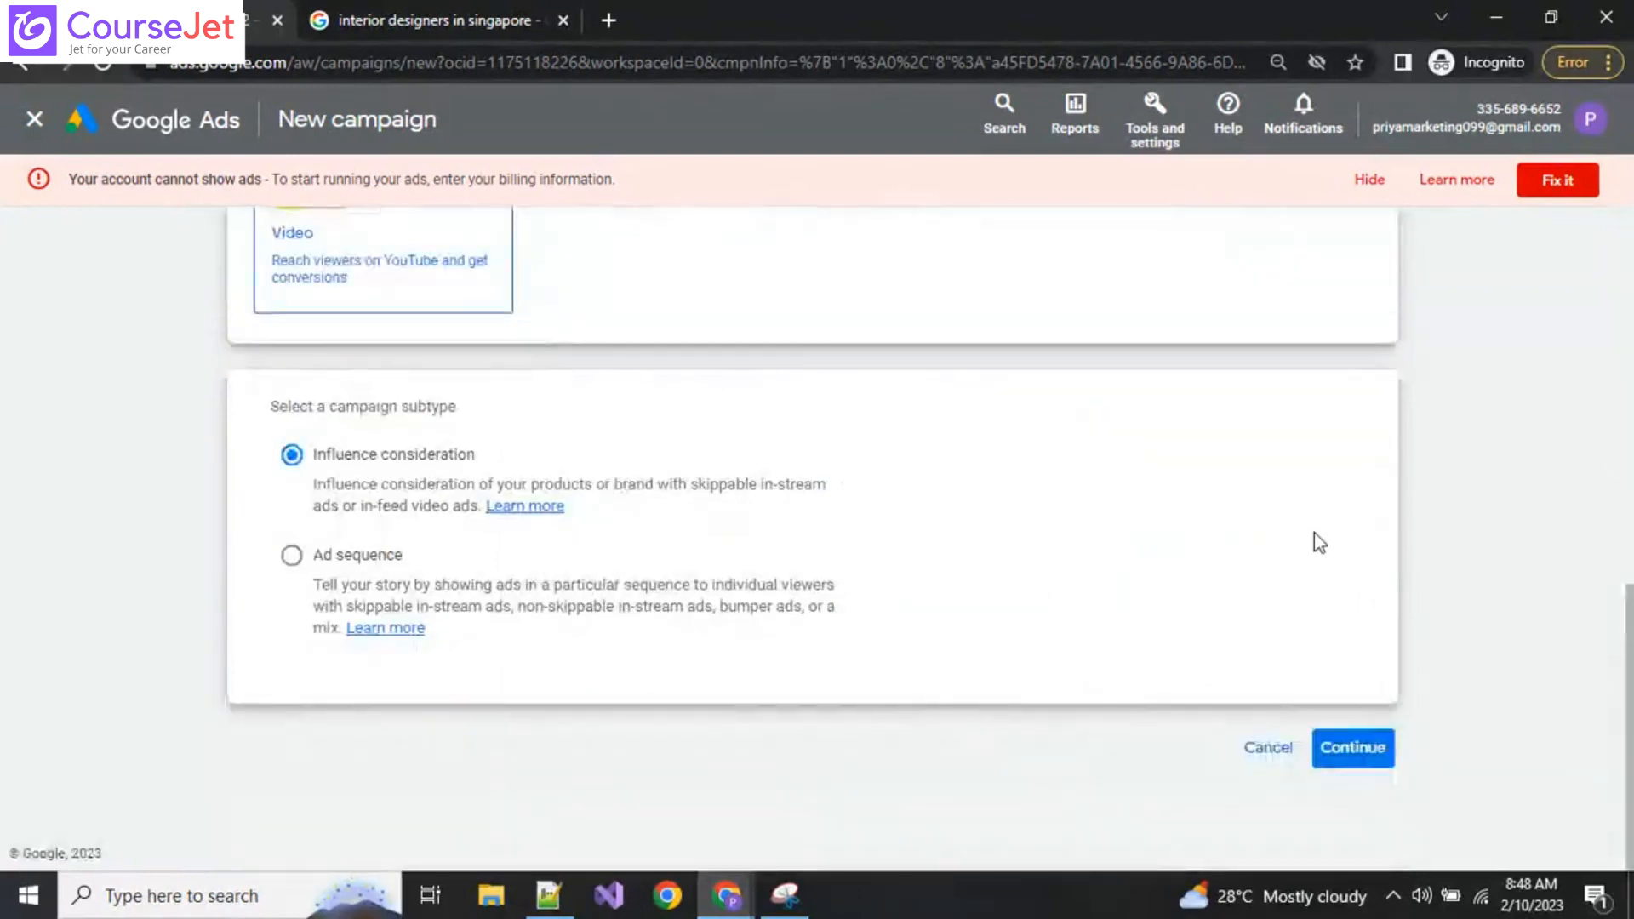
scroll(993, 656, "up", 10)
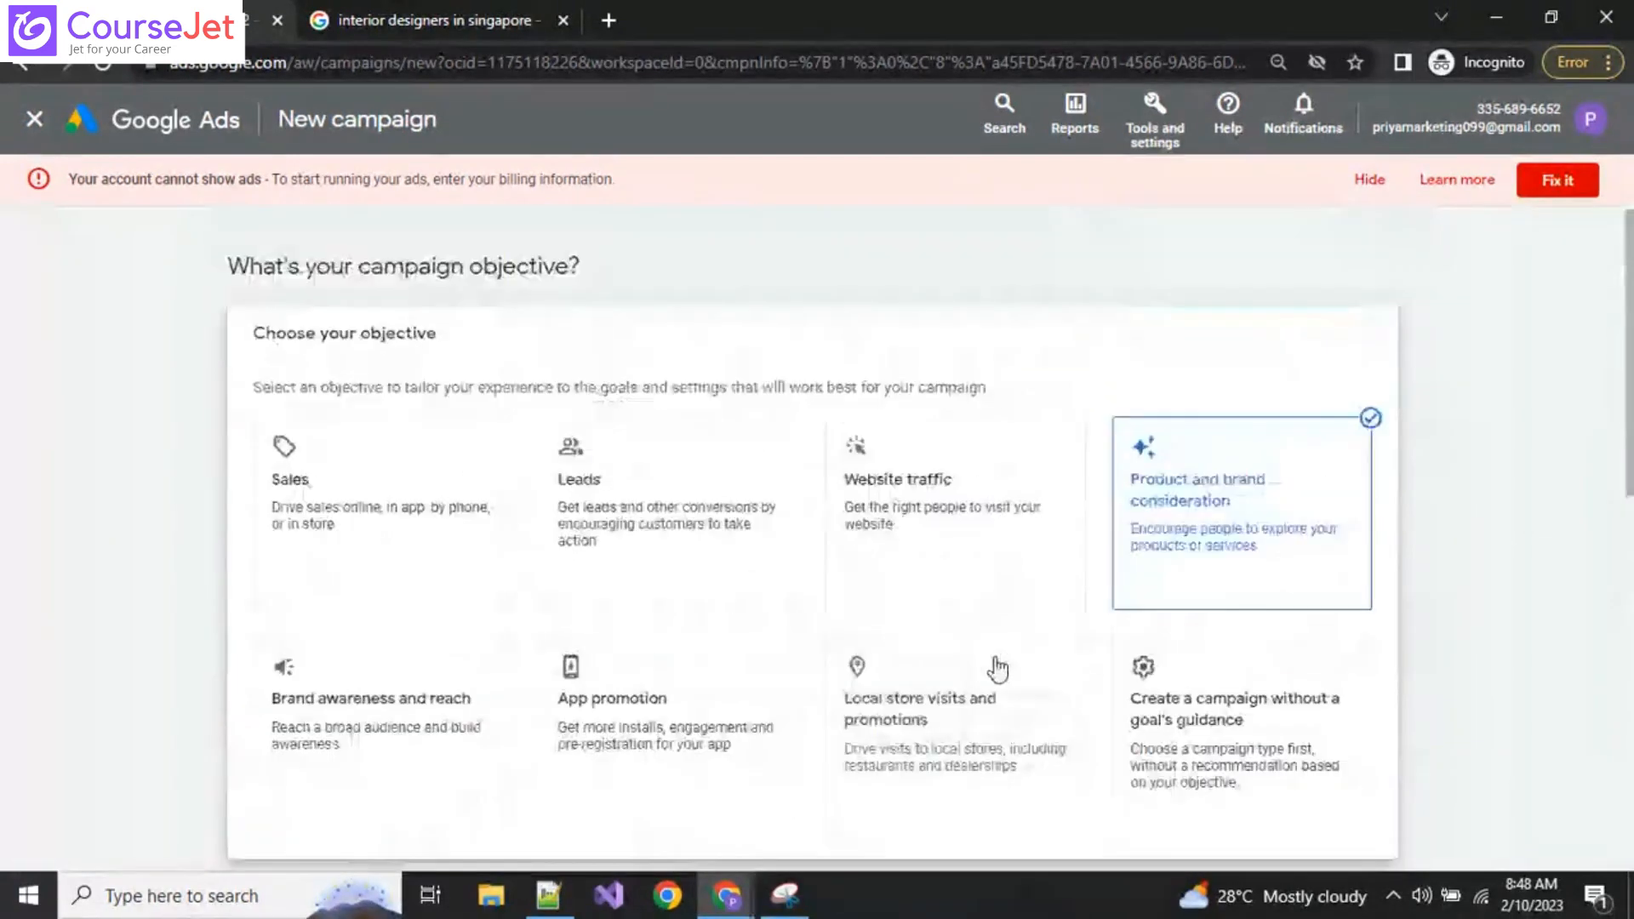
scroll(994, 667, "down", 5)
scroll(951, 693, "down", 3)
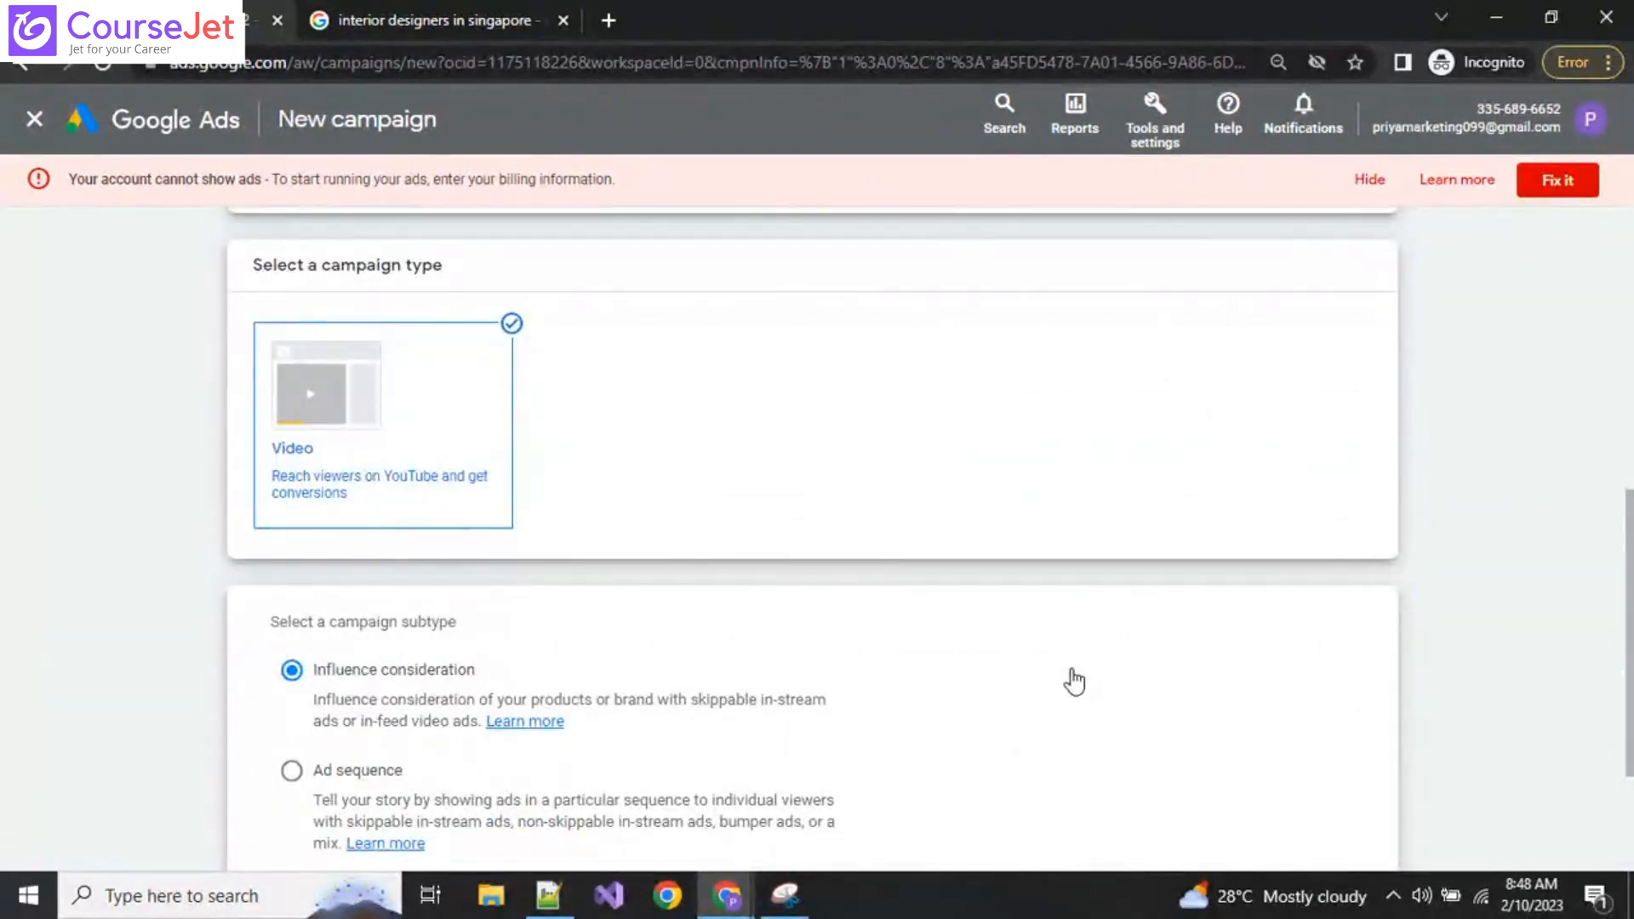
scroll(1074, 681, "down", 1)
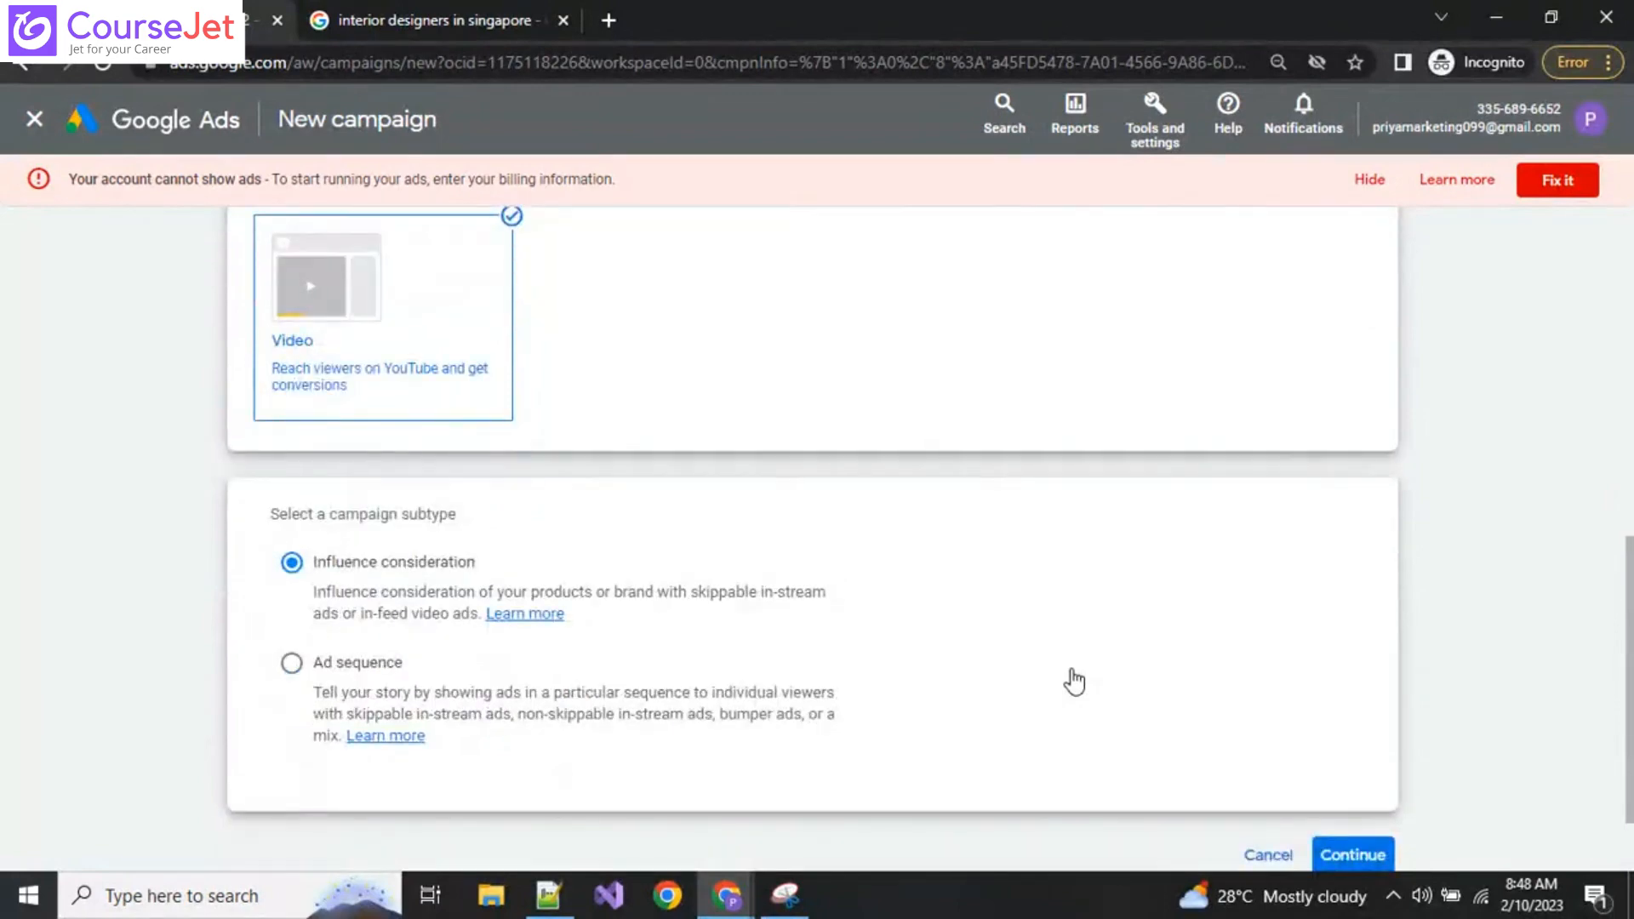
scroll(1071, 677, "up", 6)
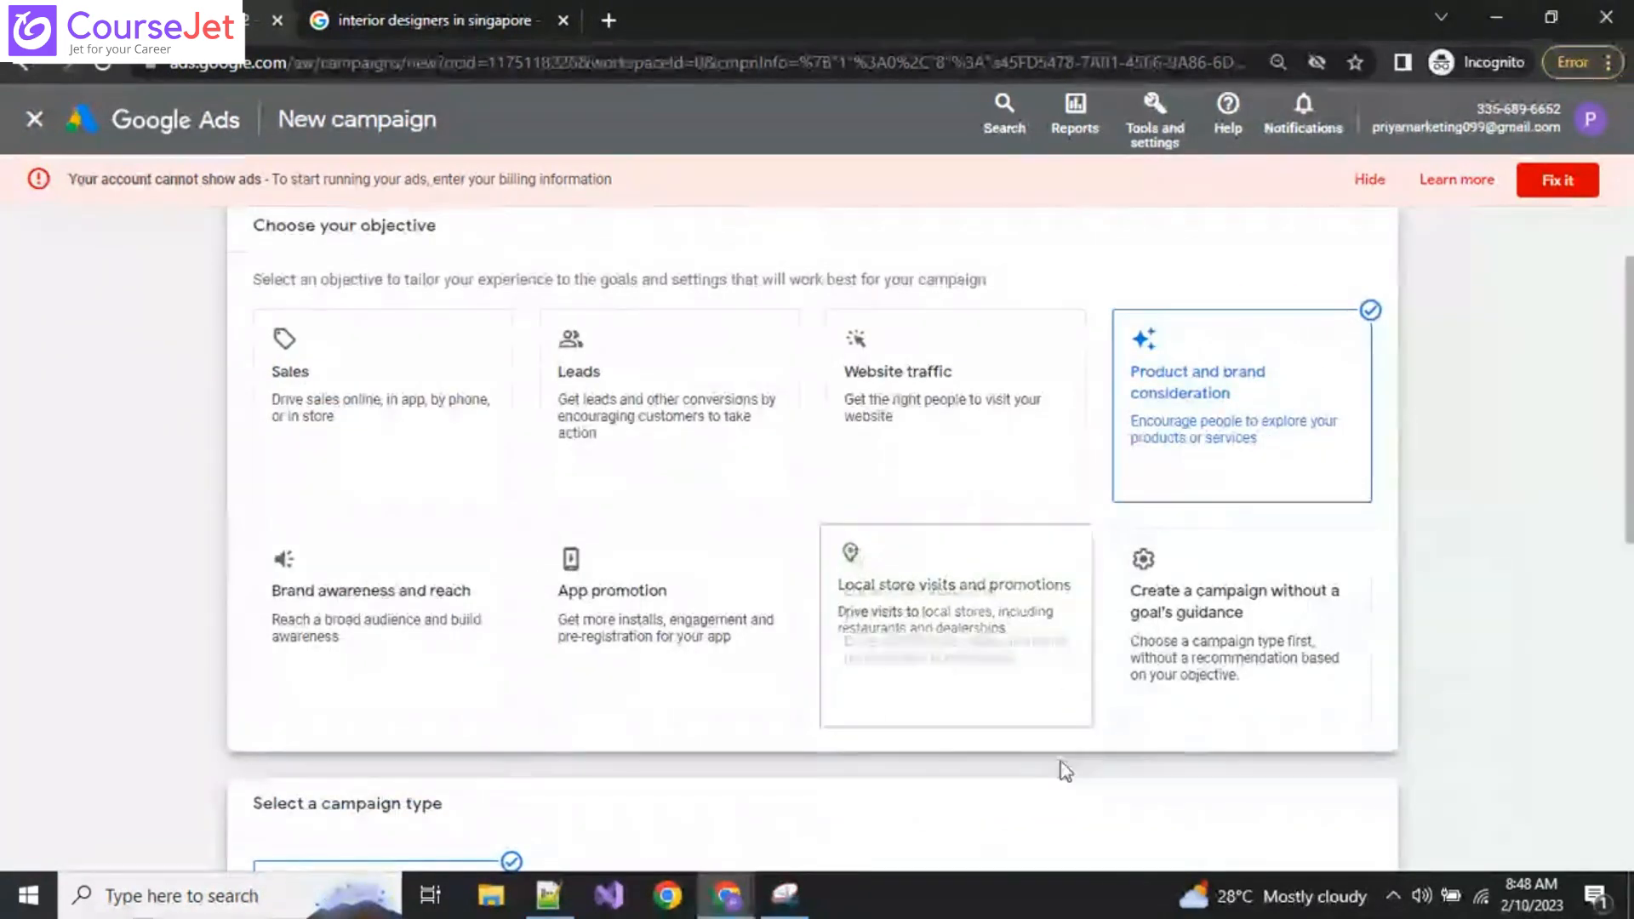
scroll(1014, 758, "down", 4)
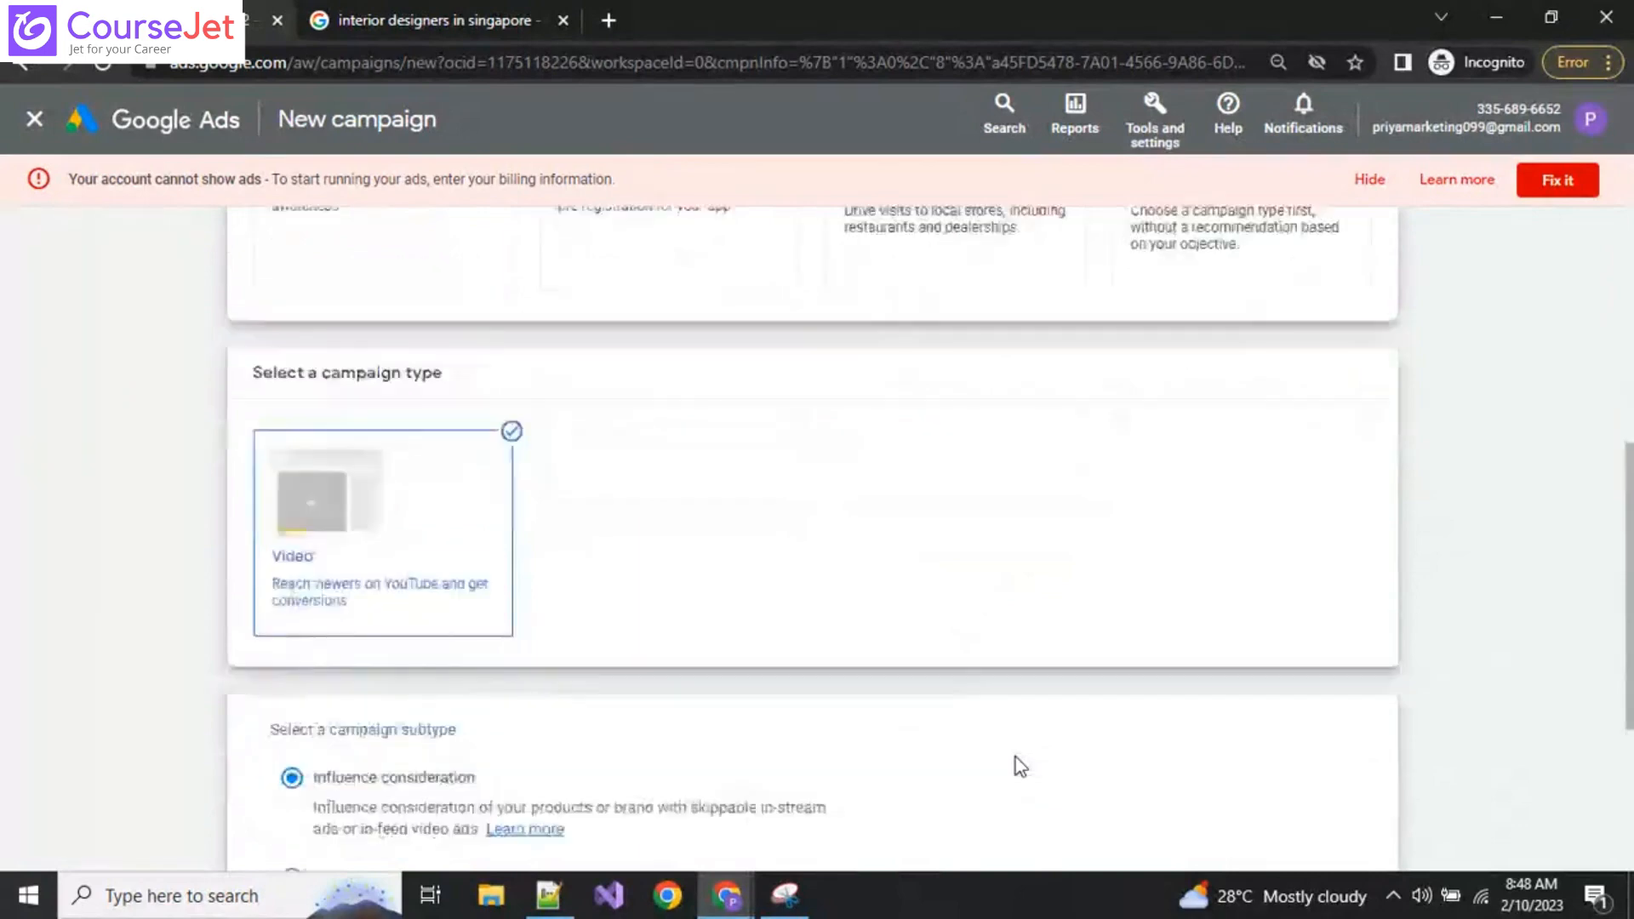
scroll(1015, 757, "down", 2)
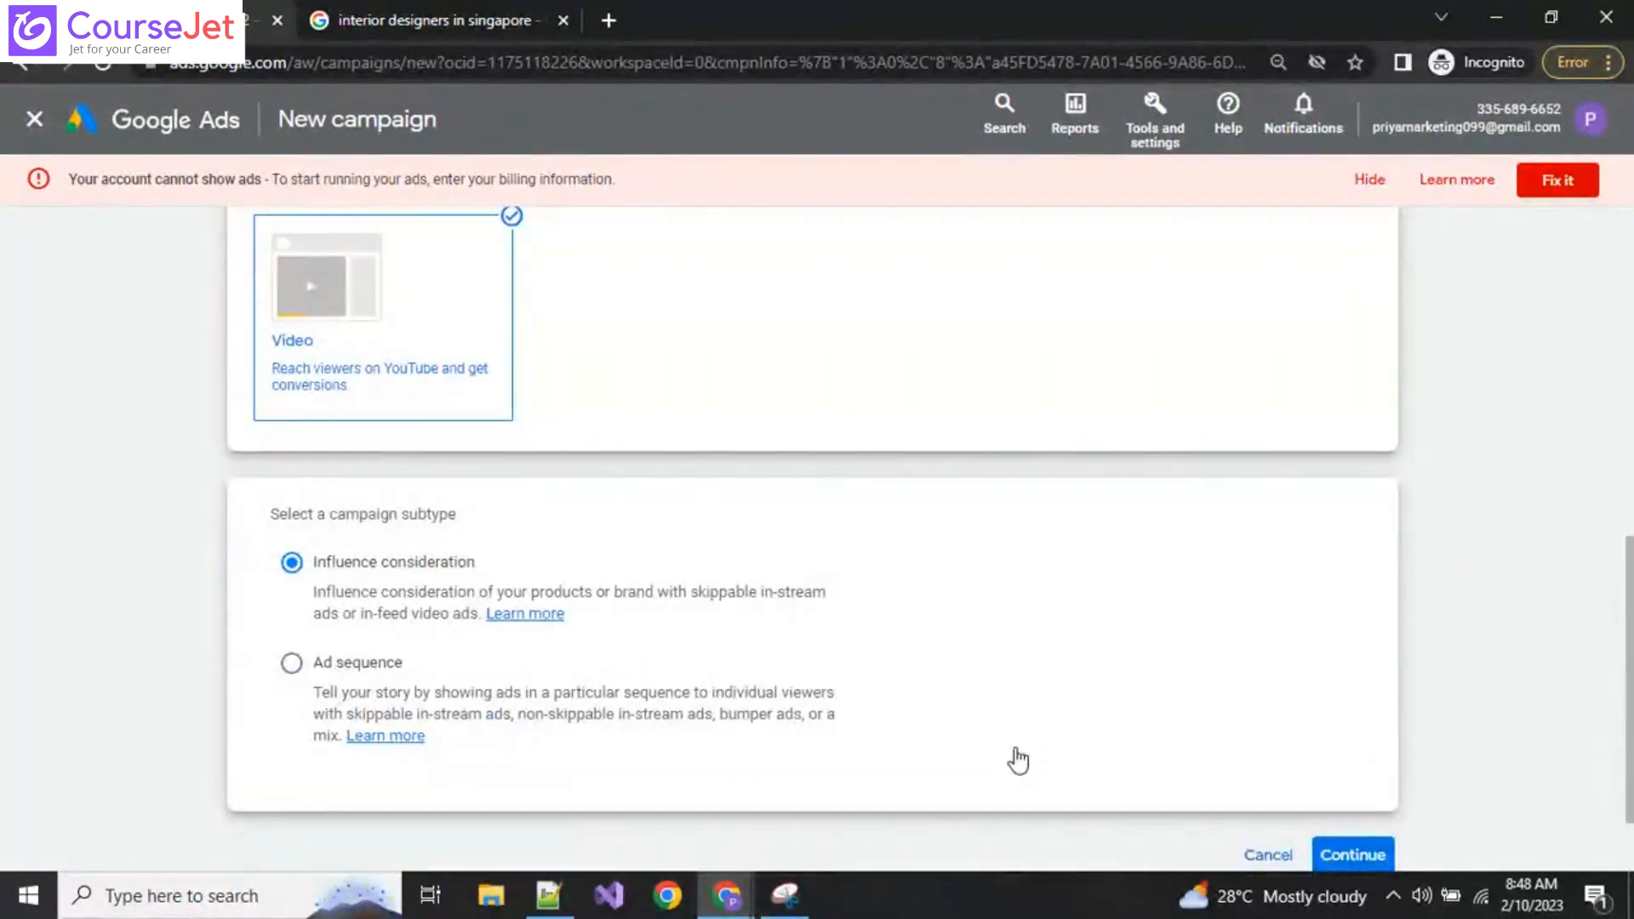
Step: Change the campaign objective to Brand awareness and reach and view the campaign types it offers
scroll(1018, 761, "up", 1)
scroll(851, 818, "up", 5)
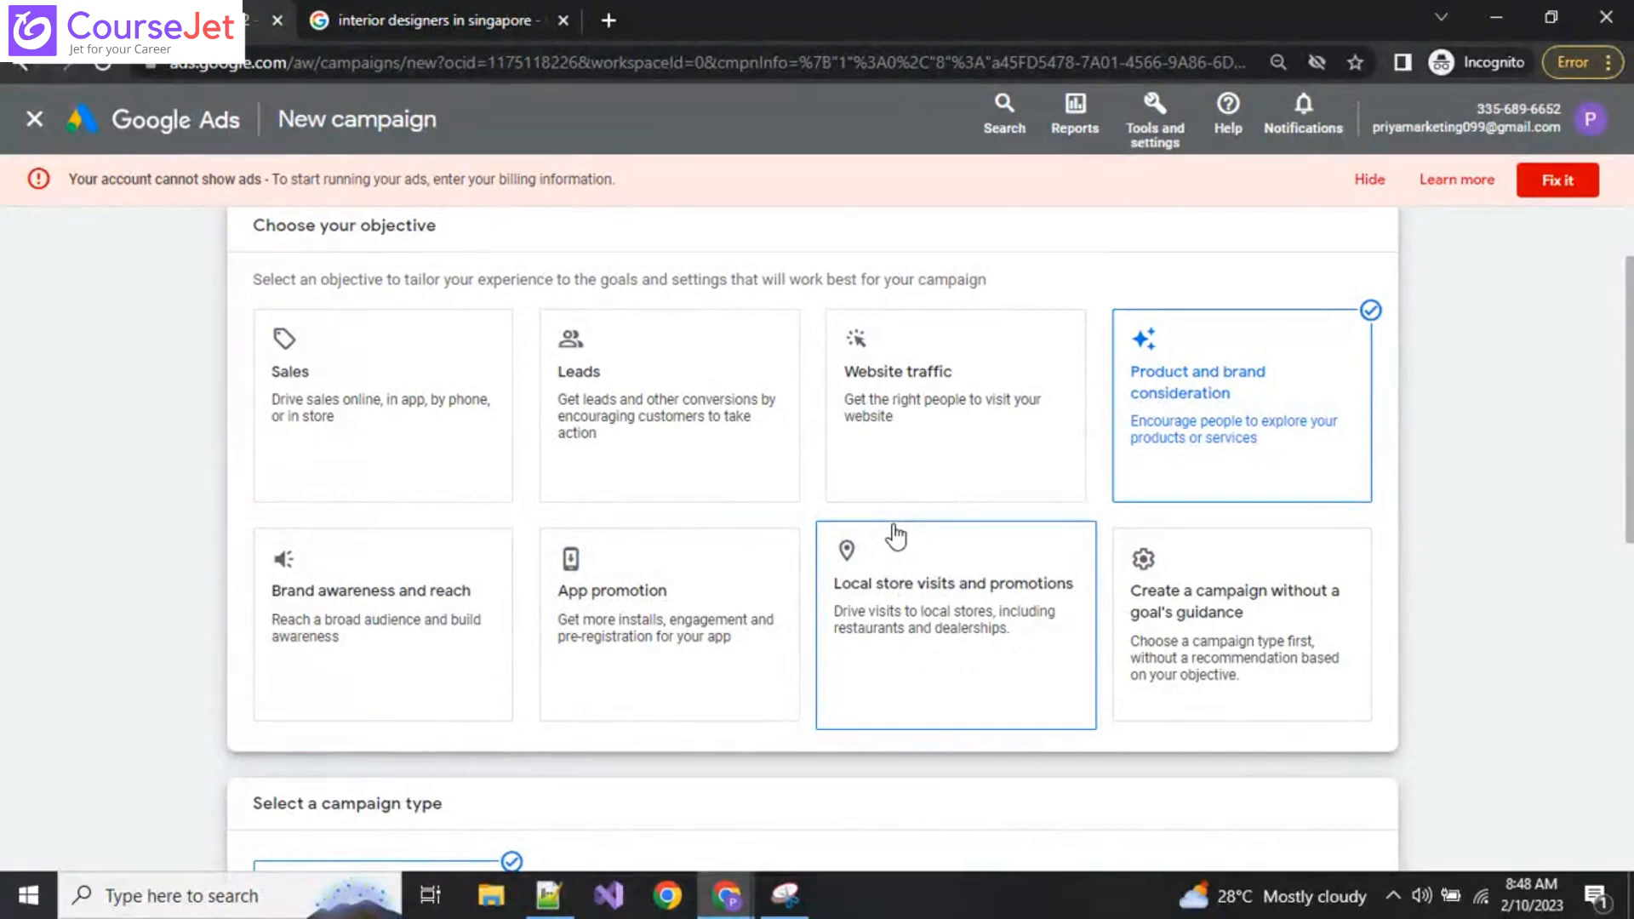
left_click(477, 617)
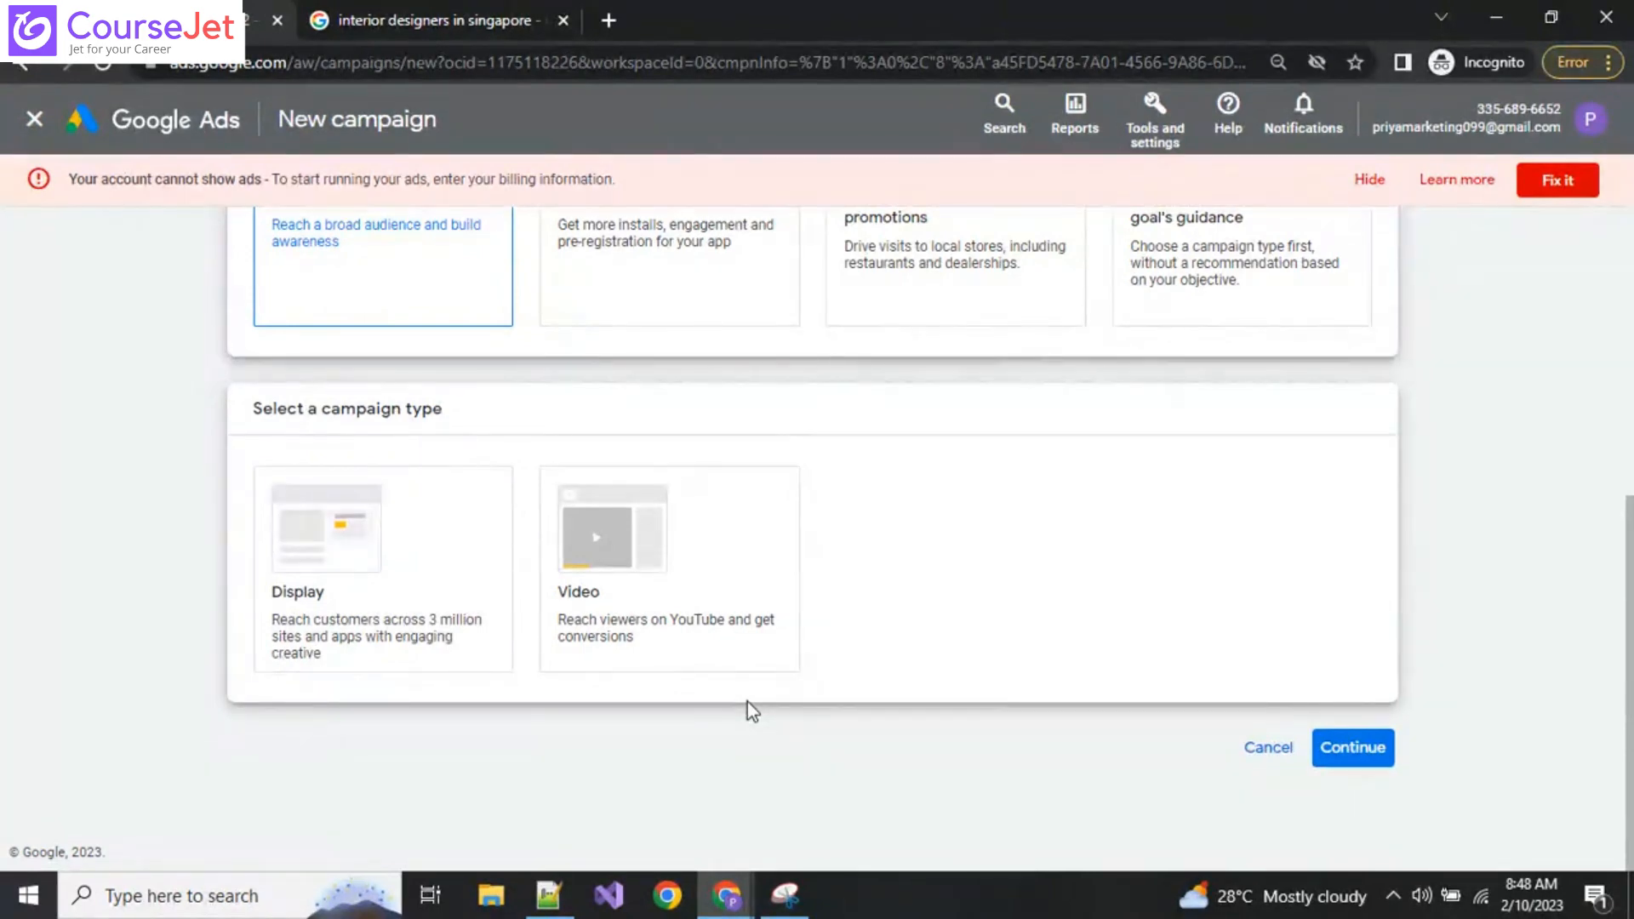
Step: Try the App promotion and the Local store visits and promotions objectives and view the campaign types for each
scroll(768, 549, "up", 2)
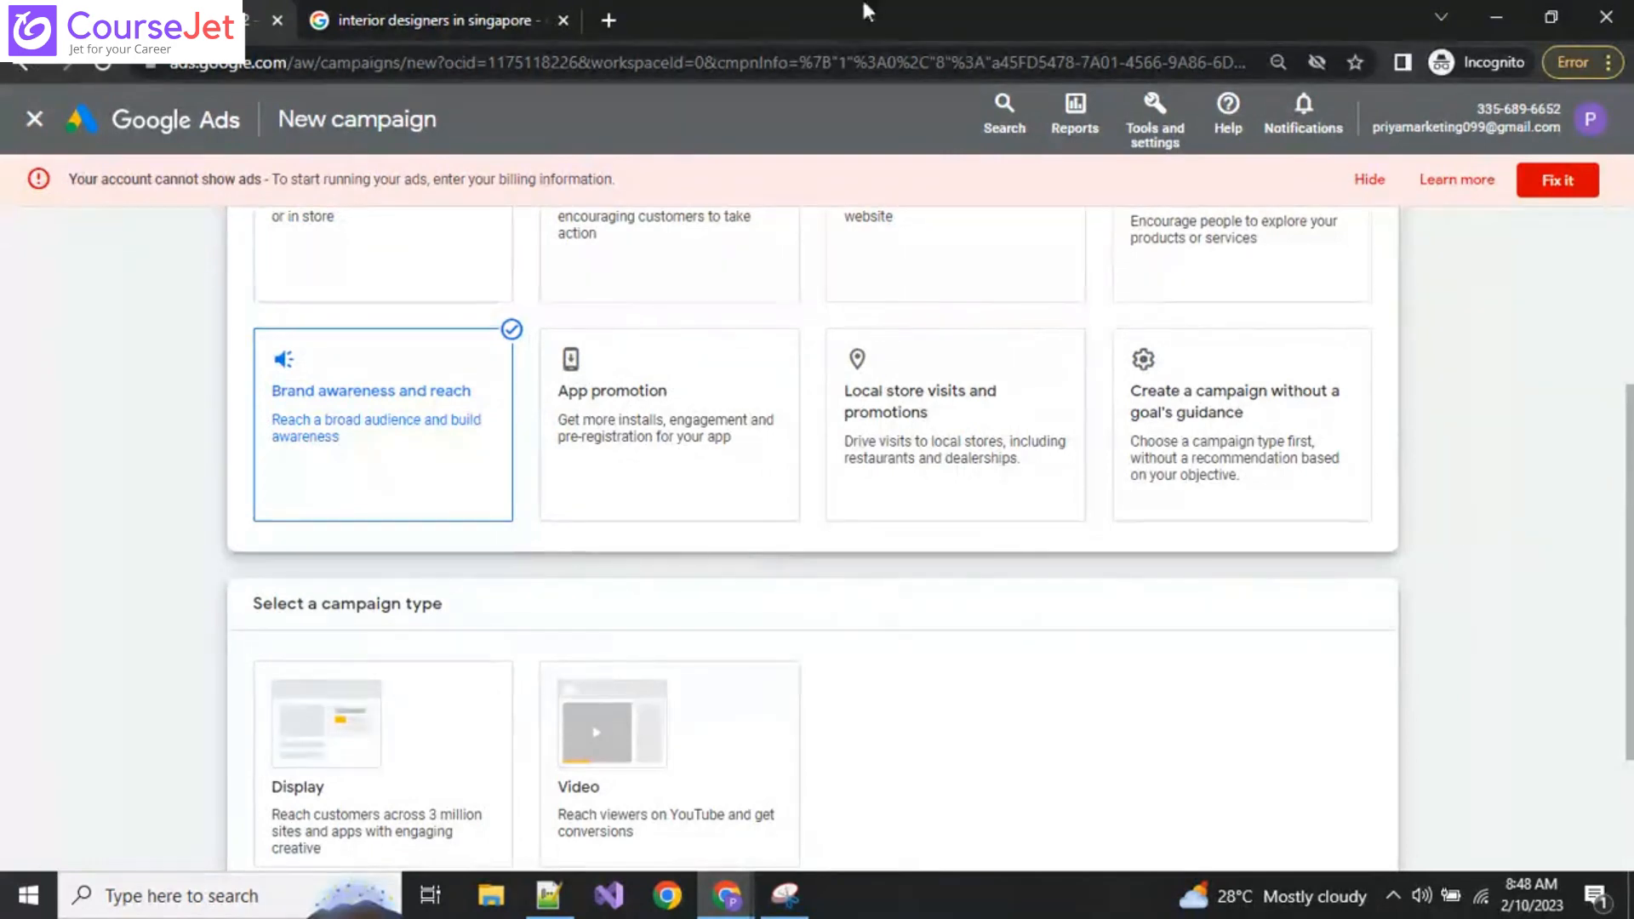
left_click(643, 519)
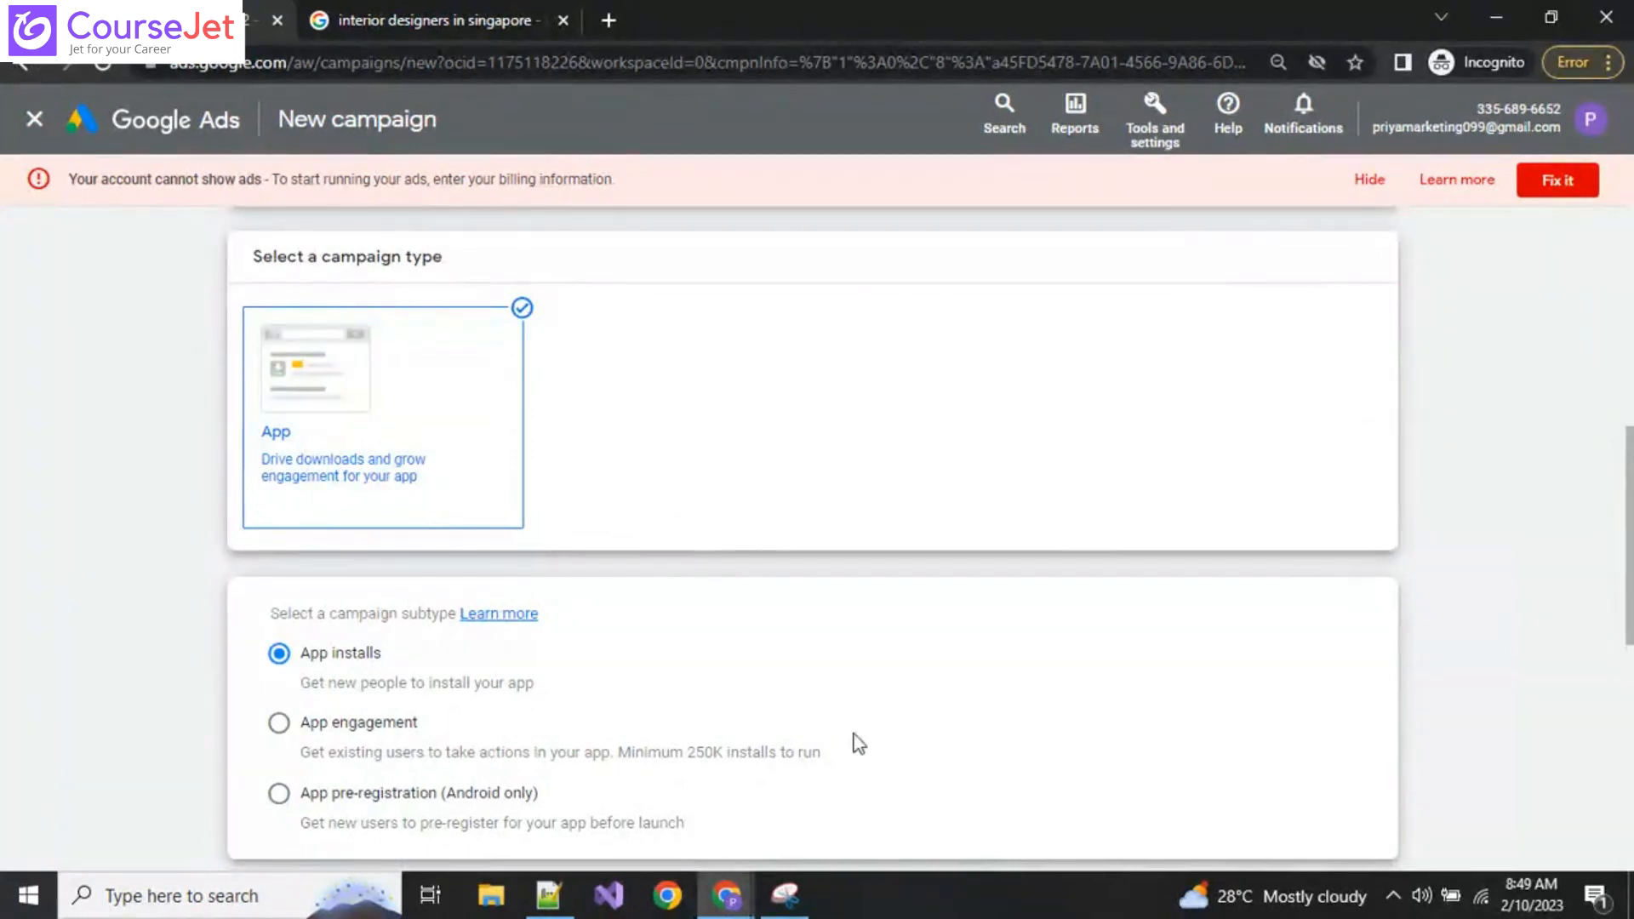
scroll(852, 737, "up", 4)
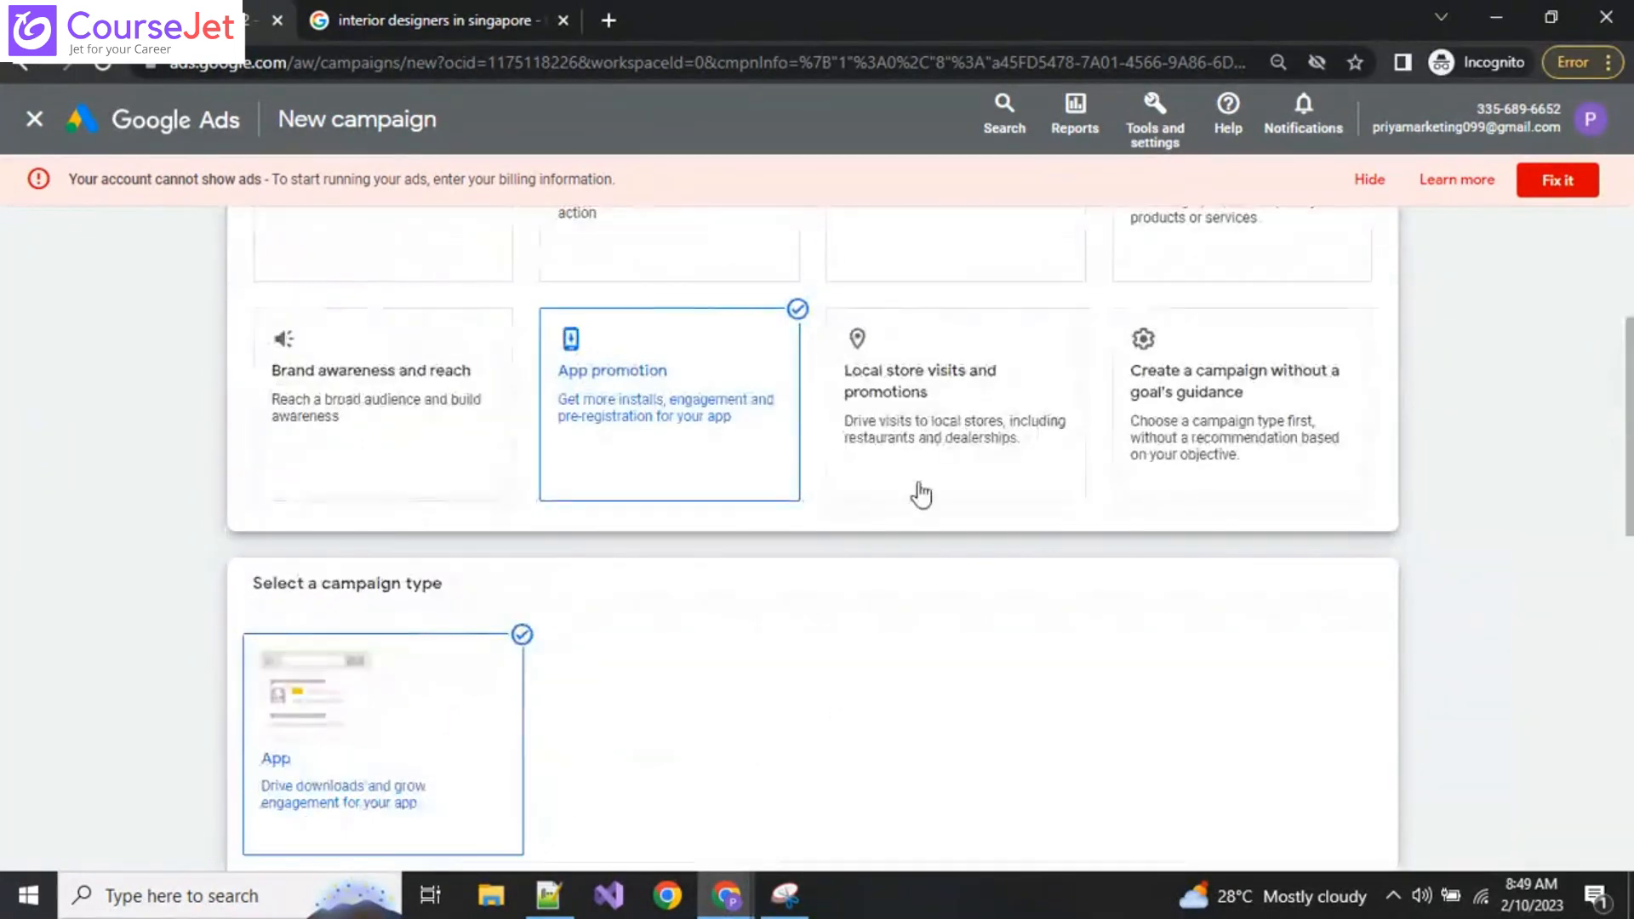
left_click(945, 443)
scroll(951, 449, "down", 2)
scroll(937, 545, "up", 6)
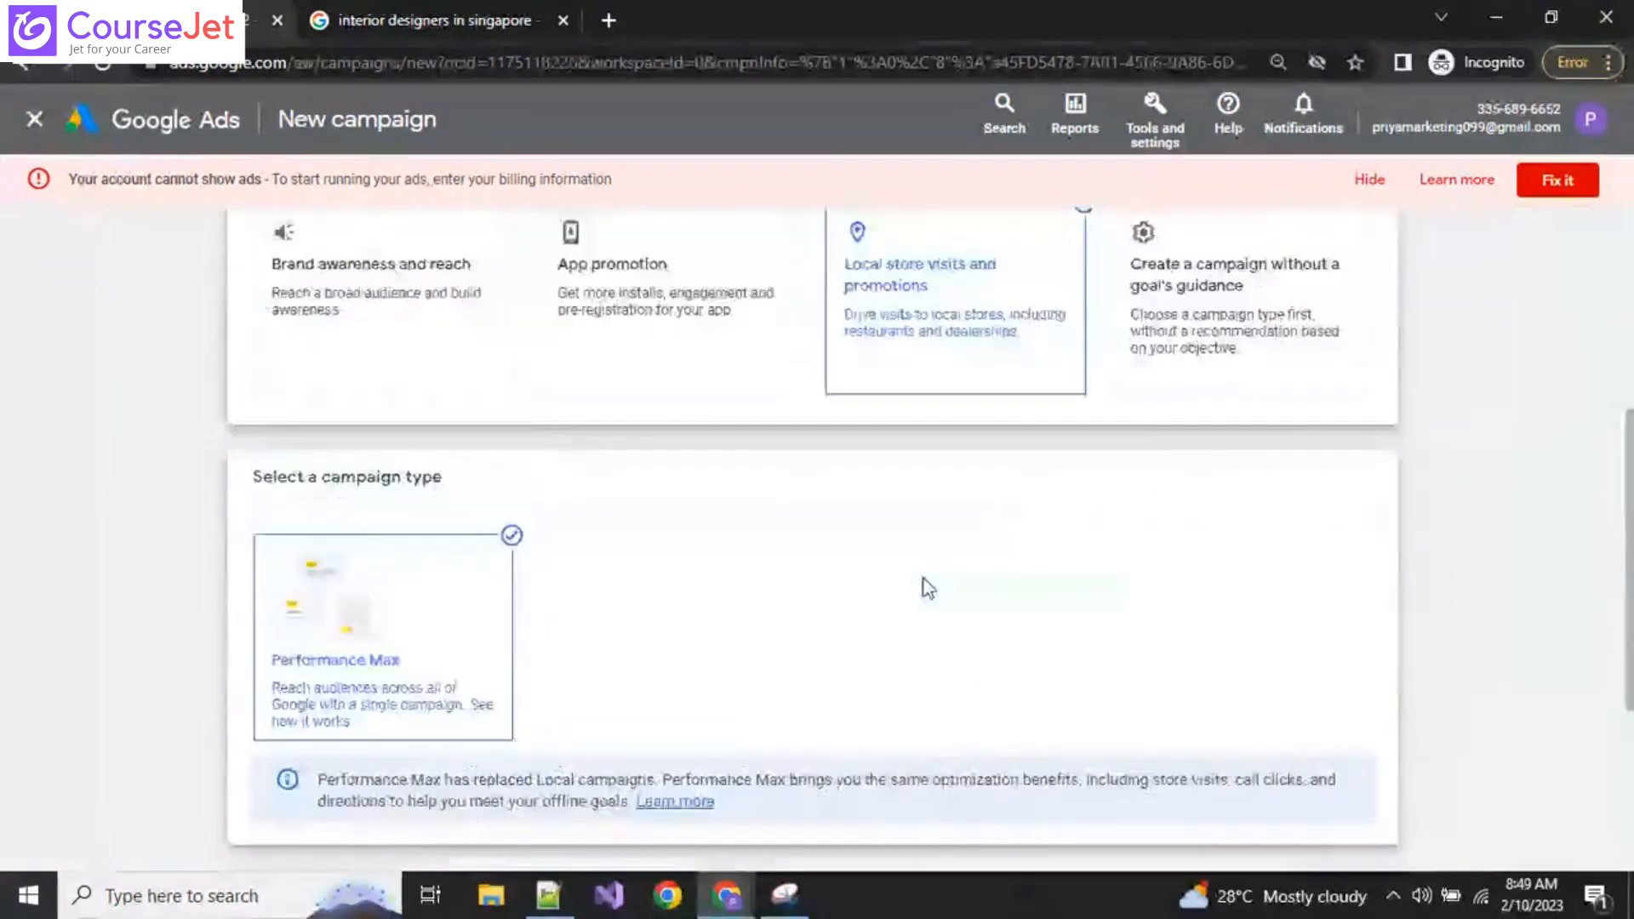
Step: Set the campaign objective to App promotion and review the App campaign's subtypes and platform choices
left_click(726, 478)
scroll(724, 472, "down", 4)
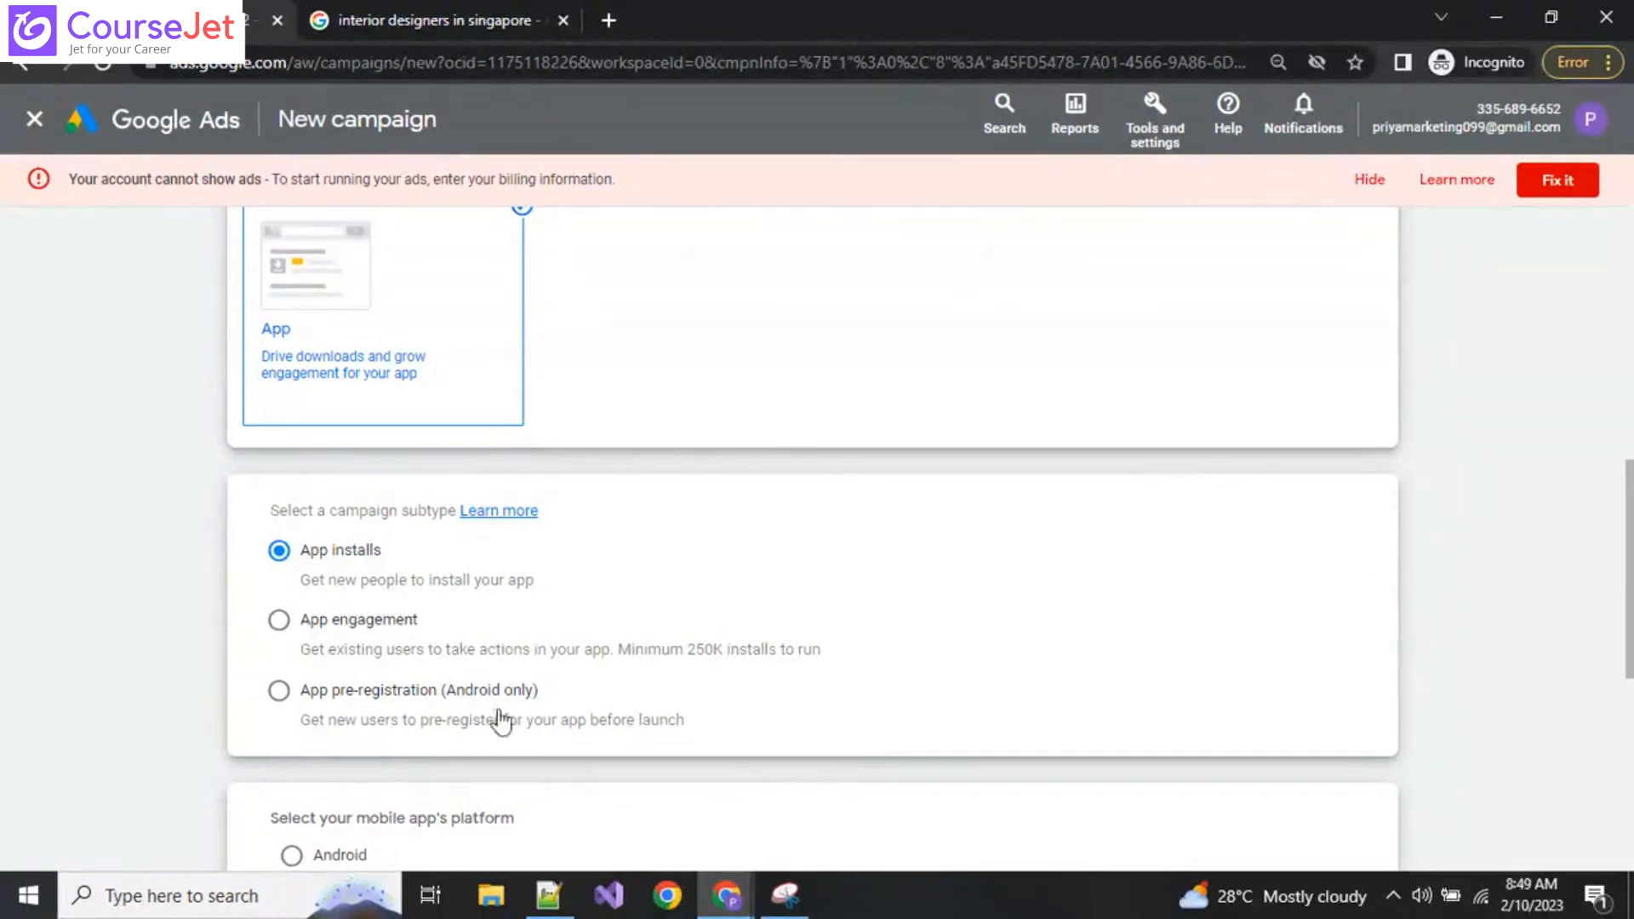
scroll(496, 724, "up", 4)
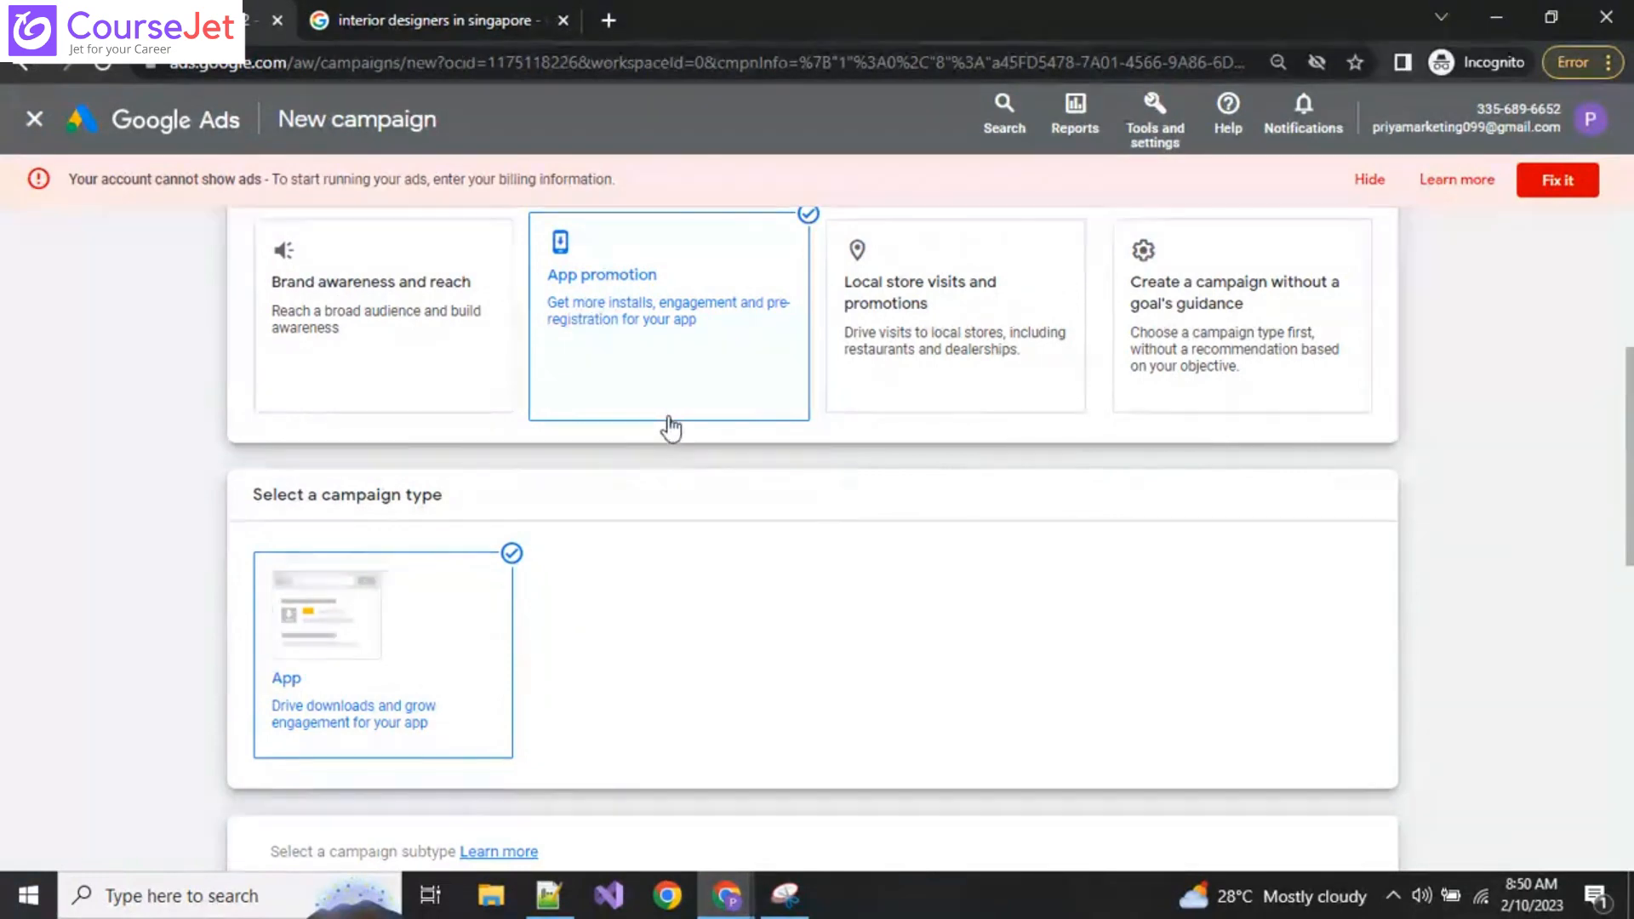
scroll(670, 428, "down", 3)
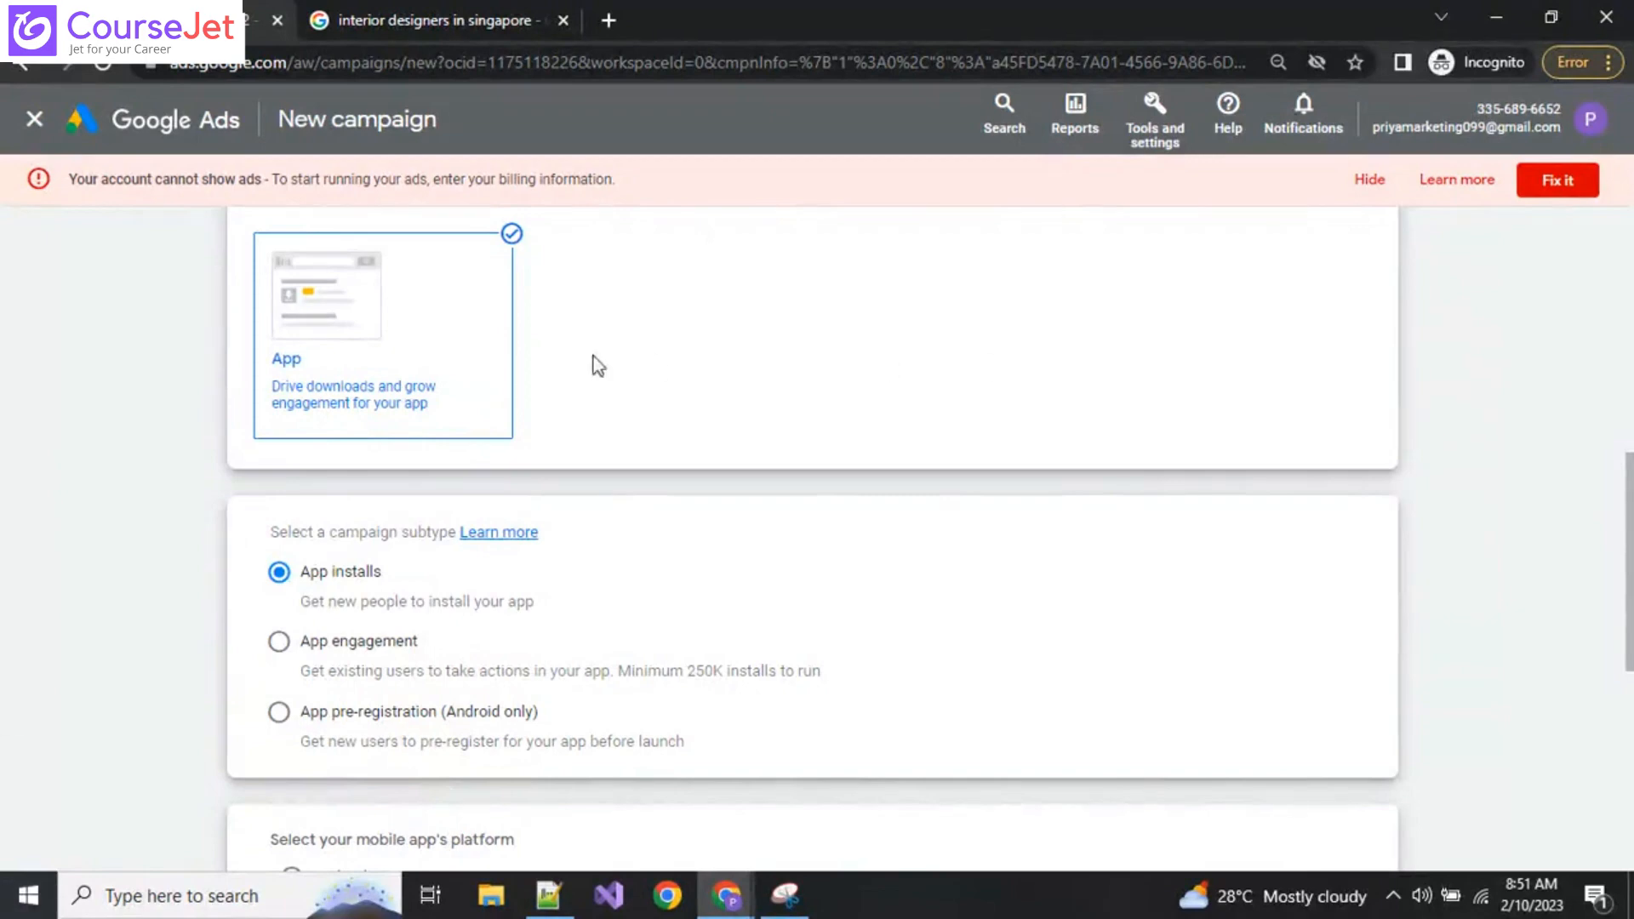
scroll(572, 760, "down", 1)
scroll(288, 667, "down", 1)
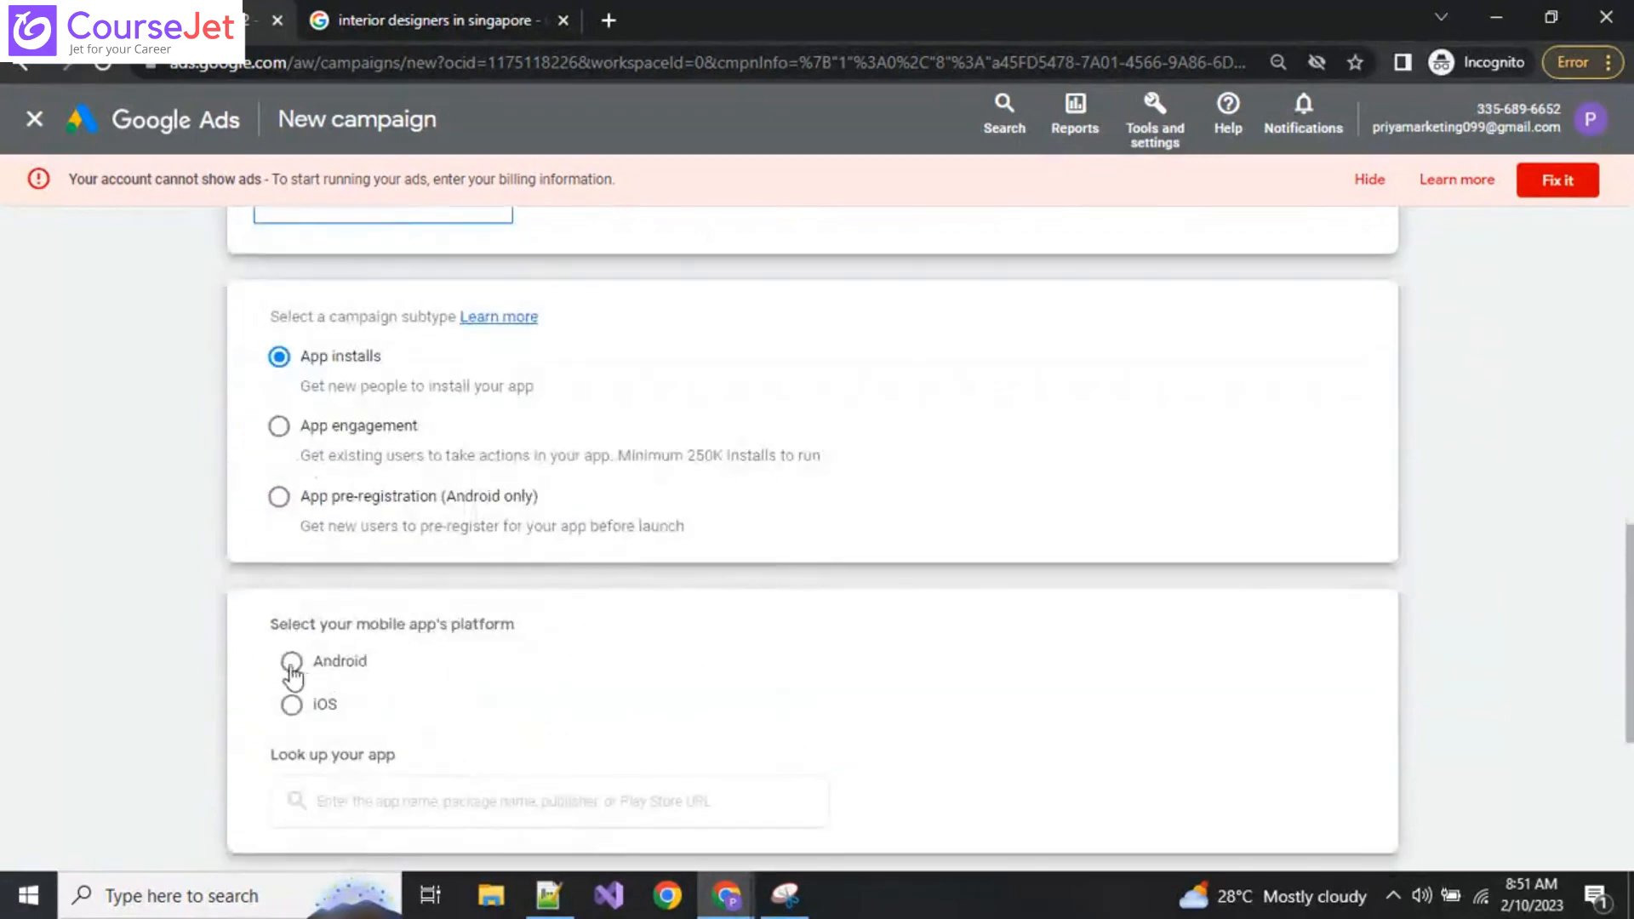
Step: Set the mobile app platform to Android, look up "coursejet" and choose the CourseJet: Live Online Courses app
left_click(291, 662)
scroll(613, 722, "down", 2)
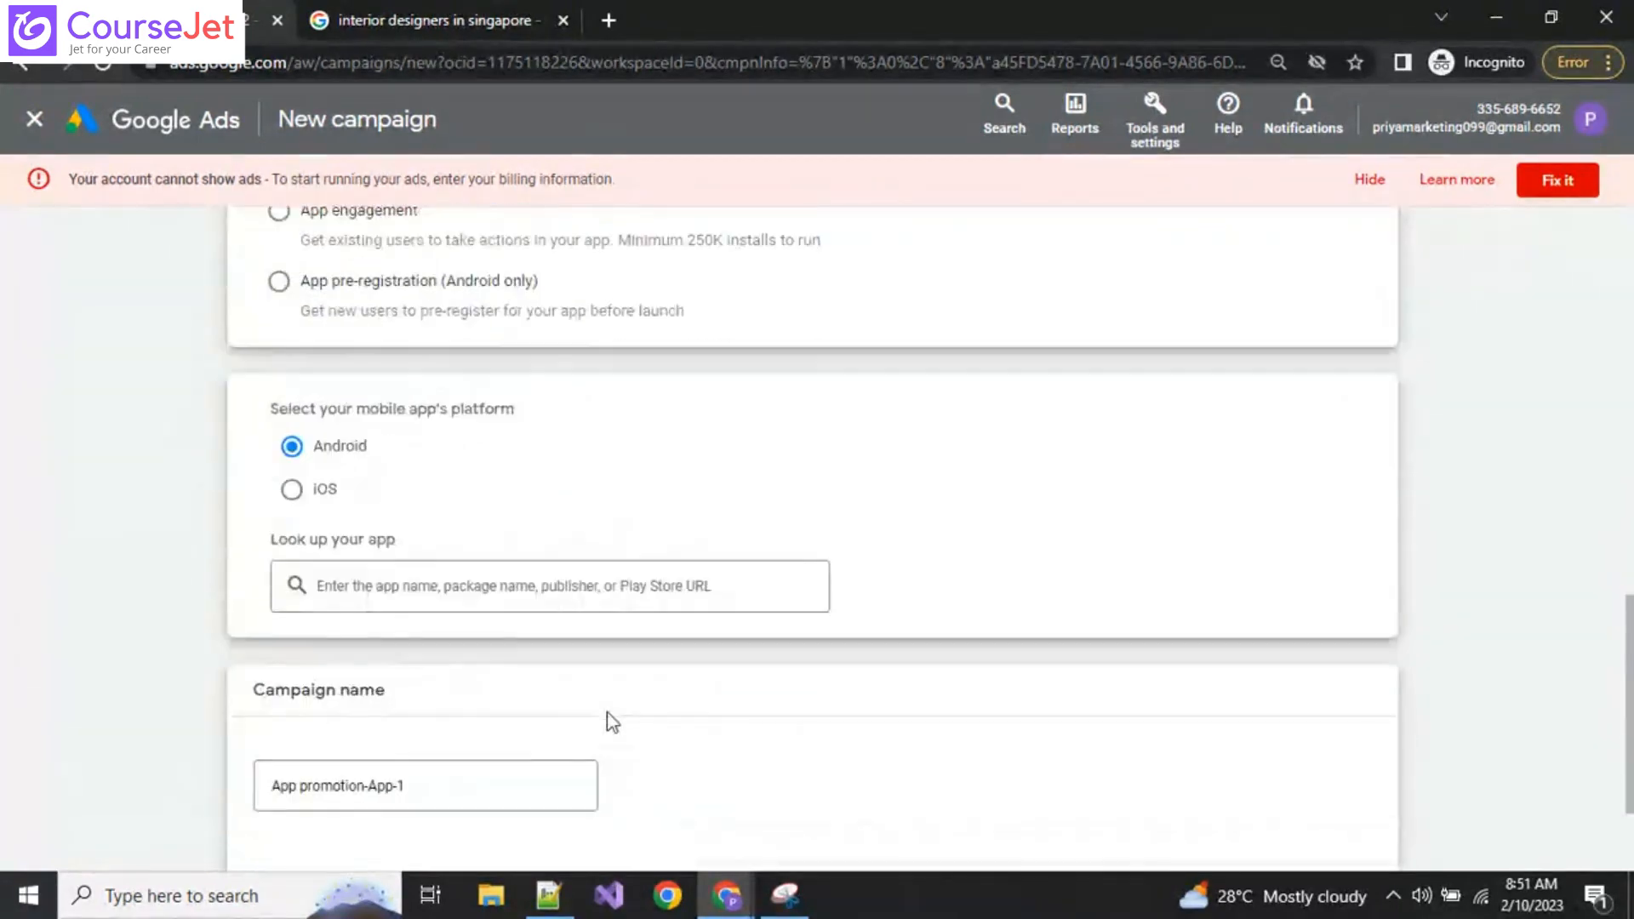
scroll(592, 661, "down", 1)
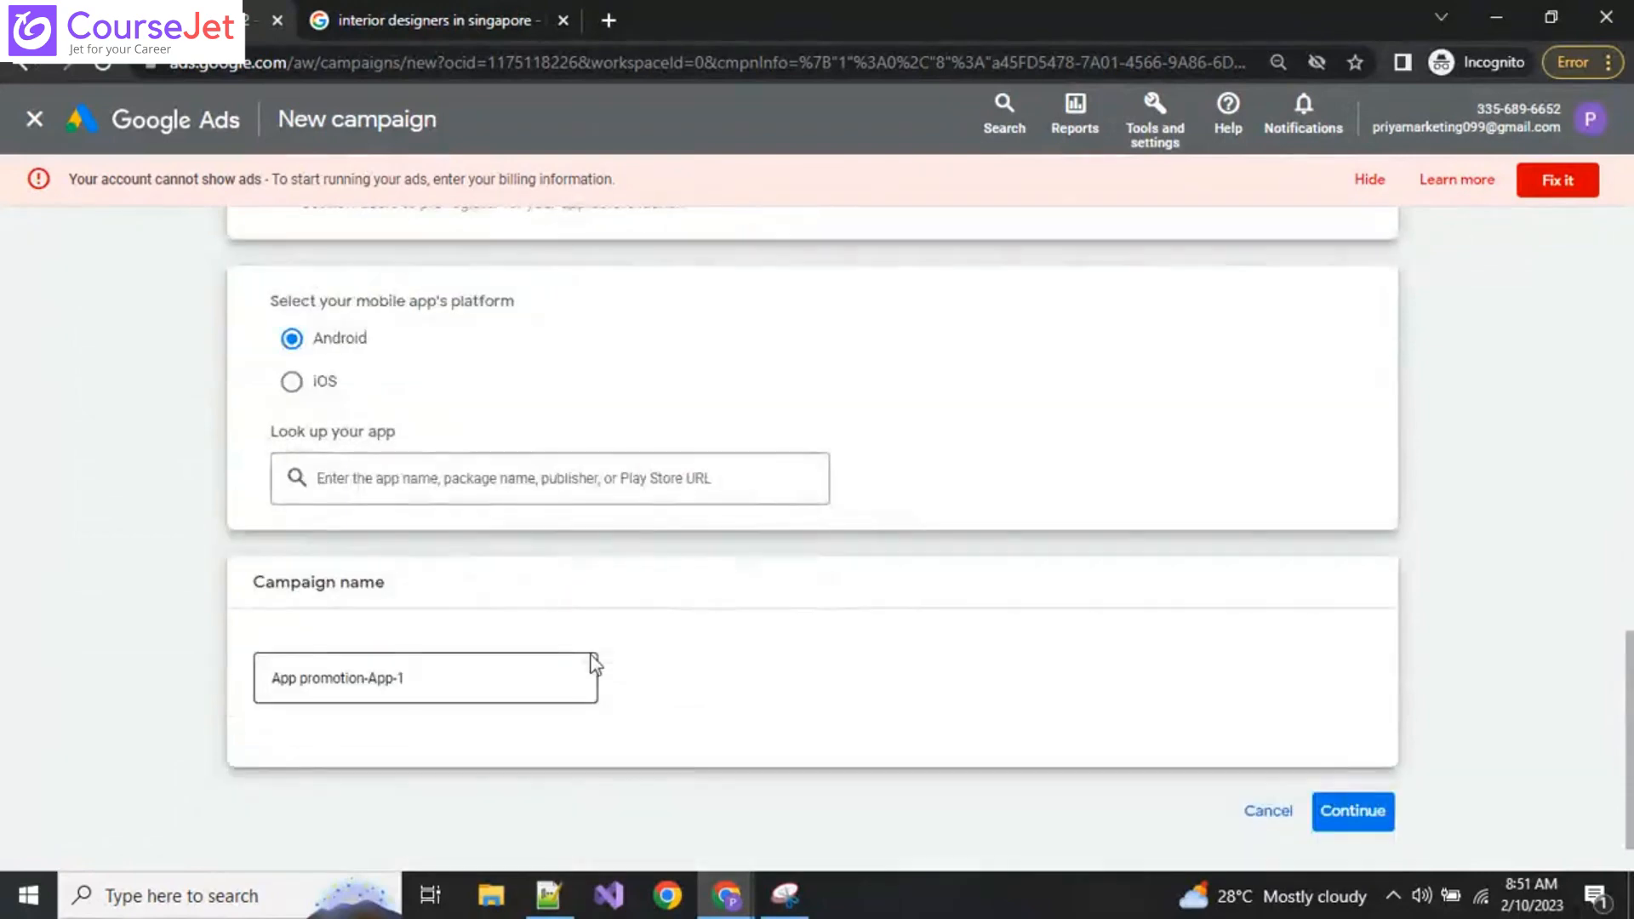
left_click(400, 476)
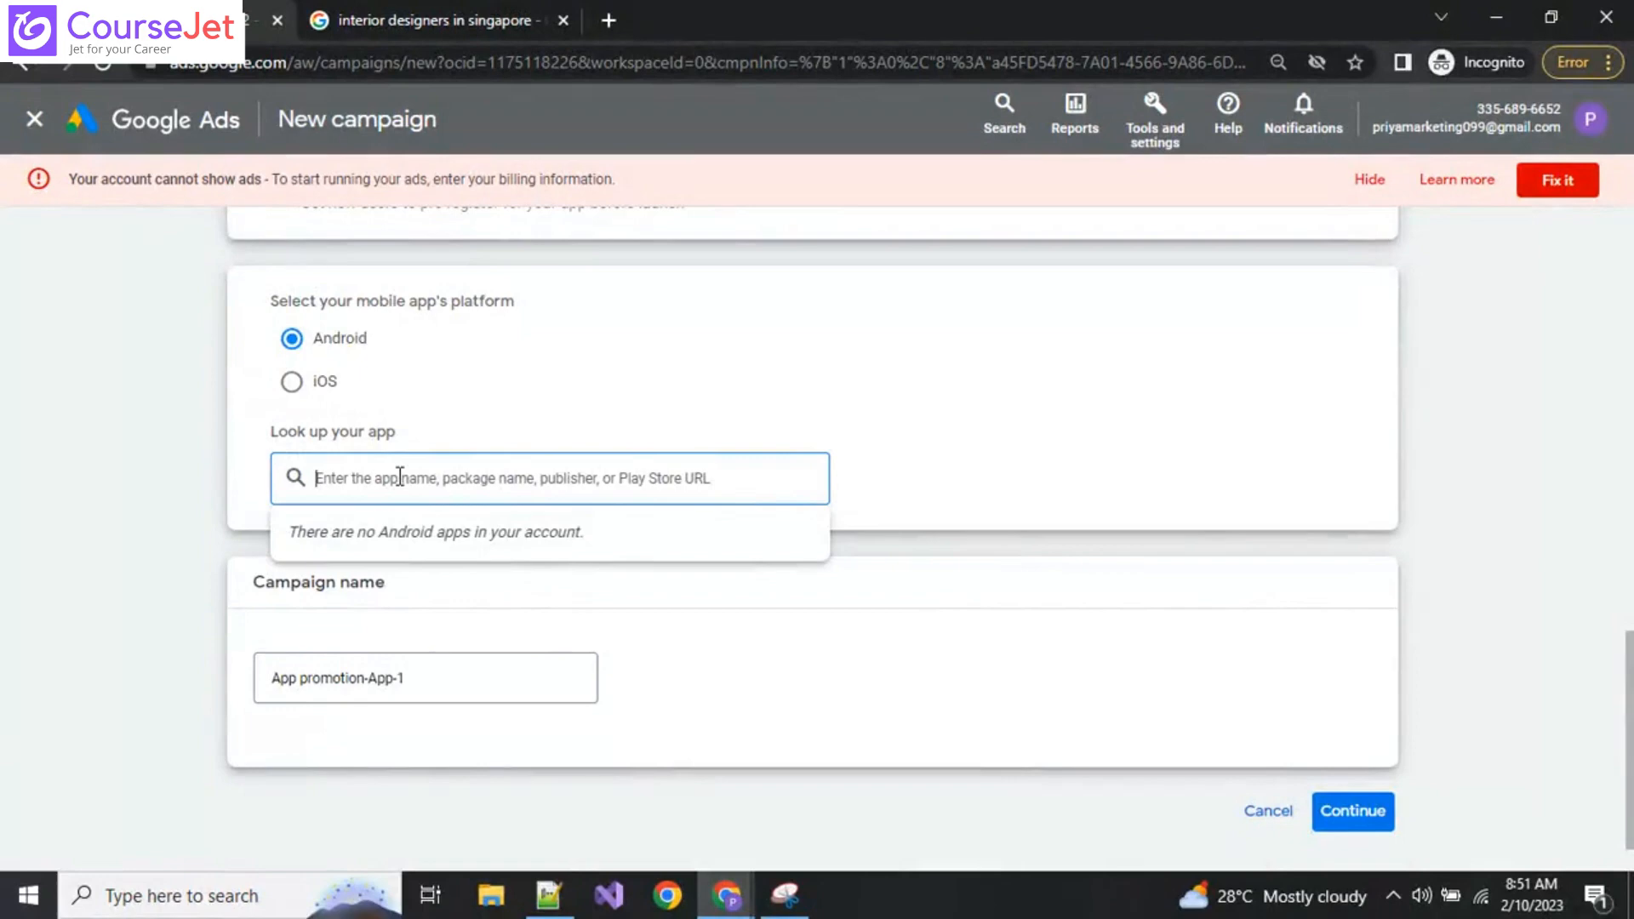
type("co")
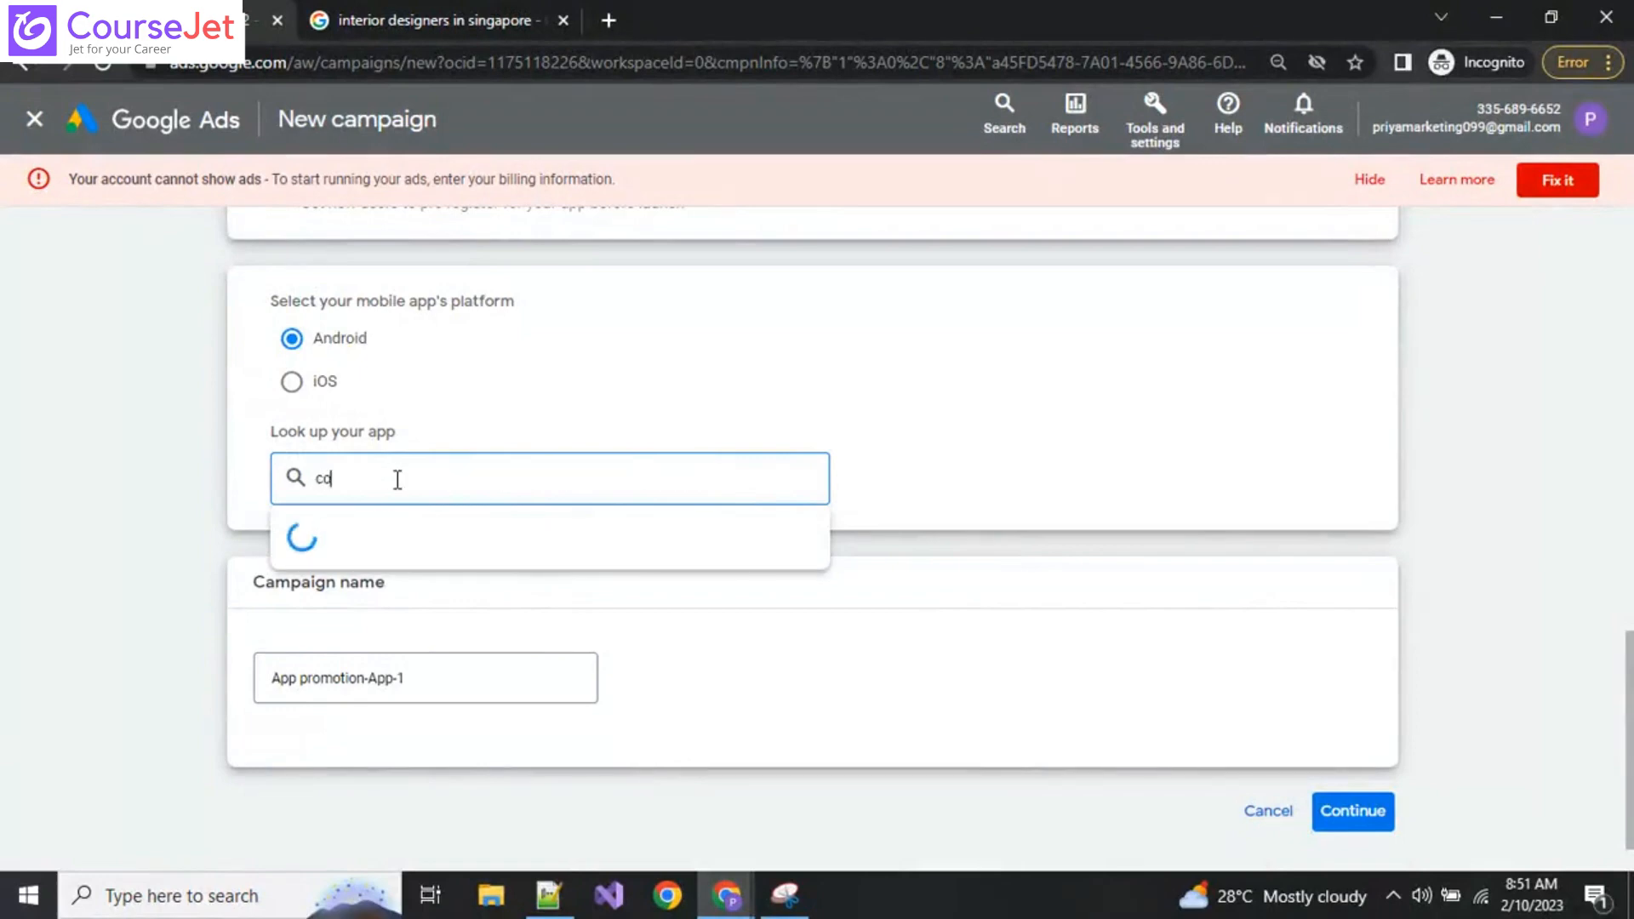
type("ursejet")
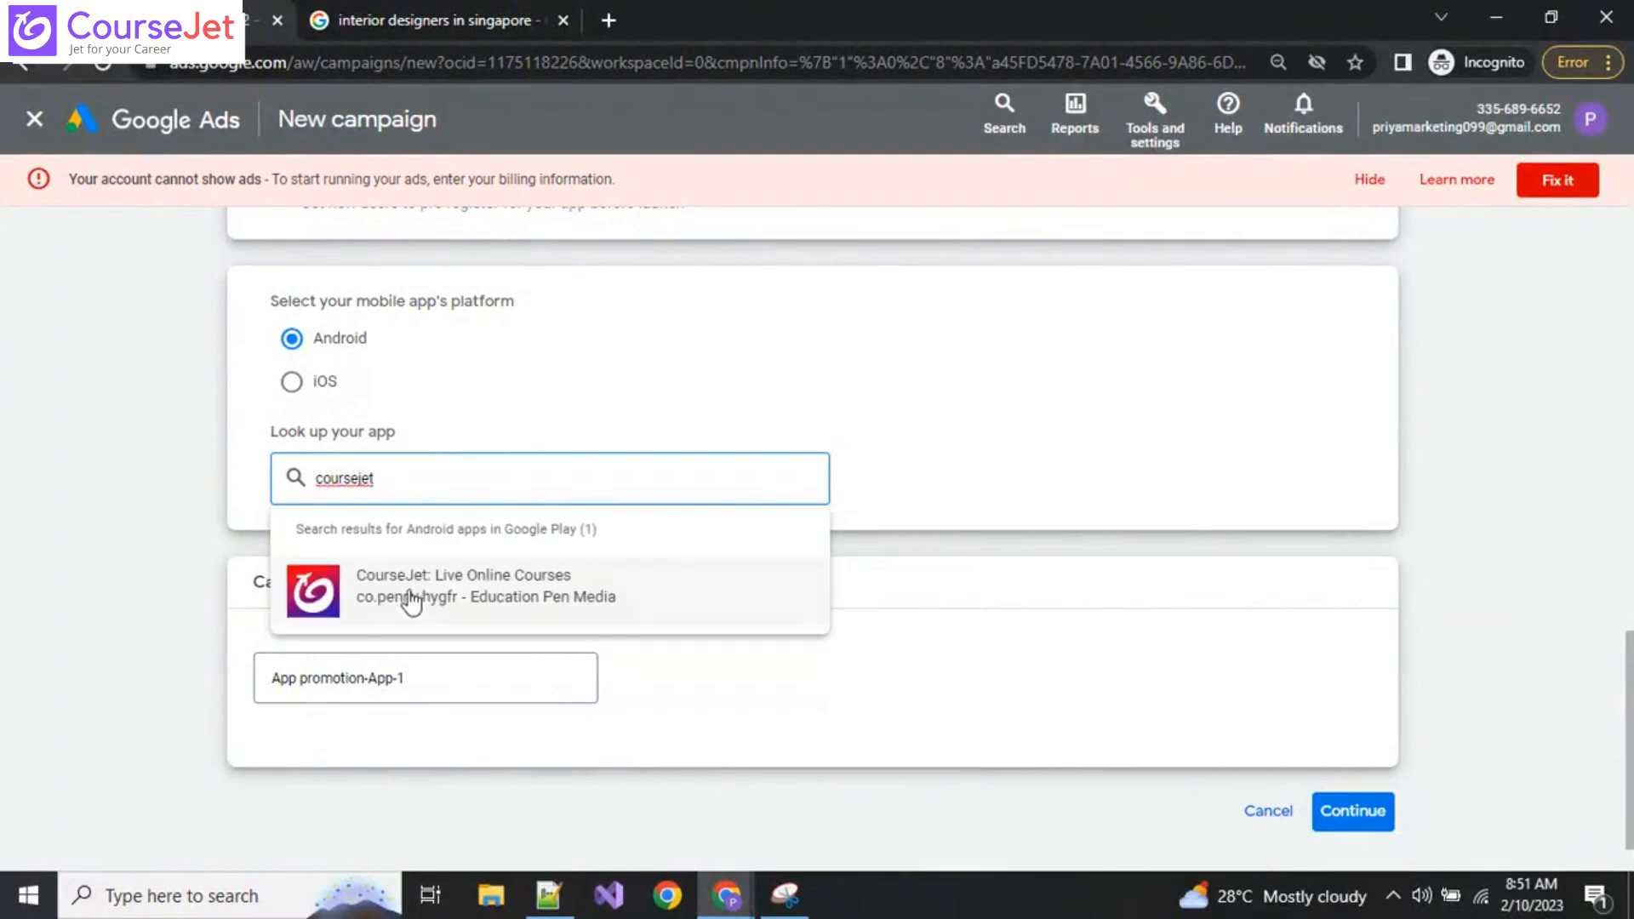
left_click(412, 603)
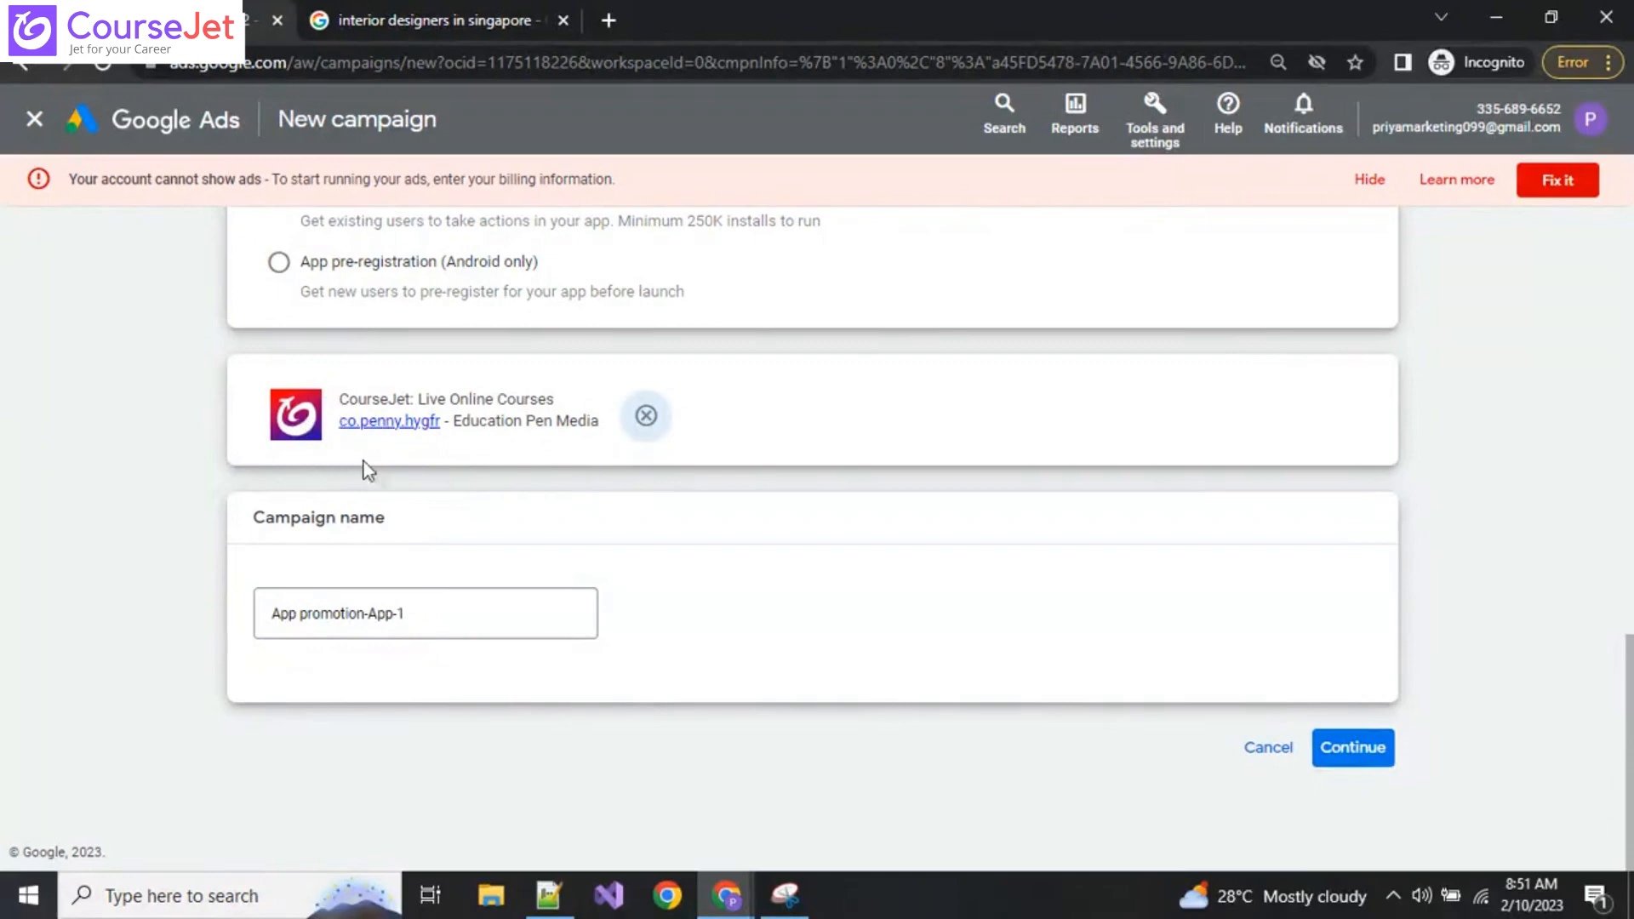
Step: Continue to the App campaign's settings and review the mobile app and location sections
left_click(1354, 749)
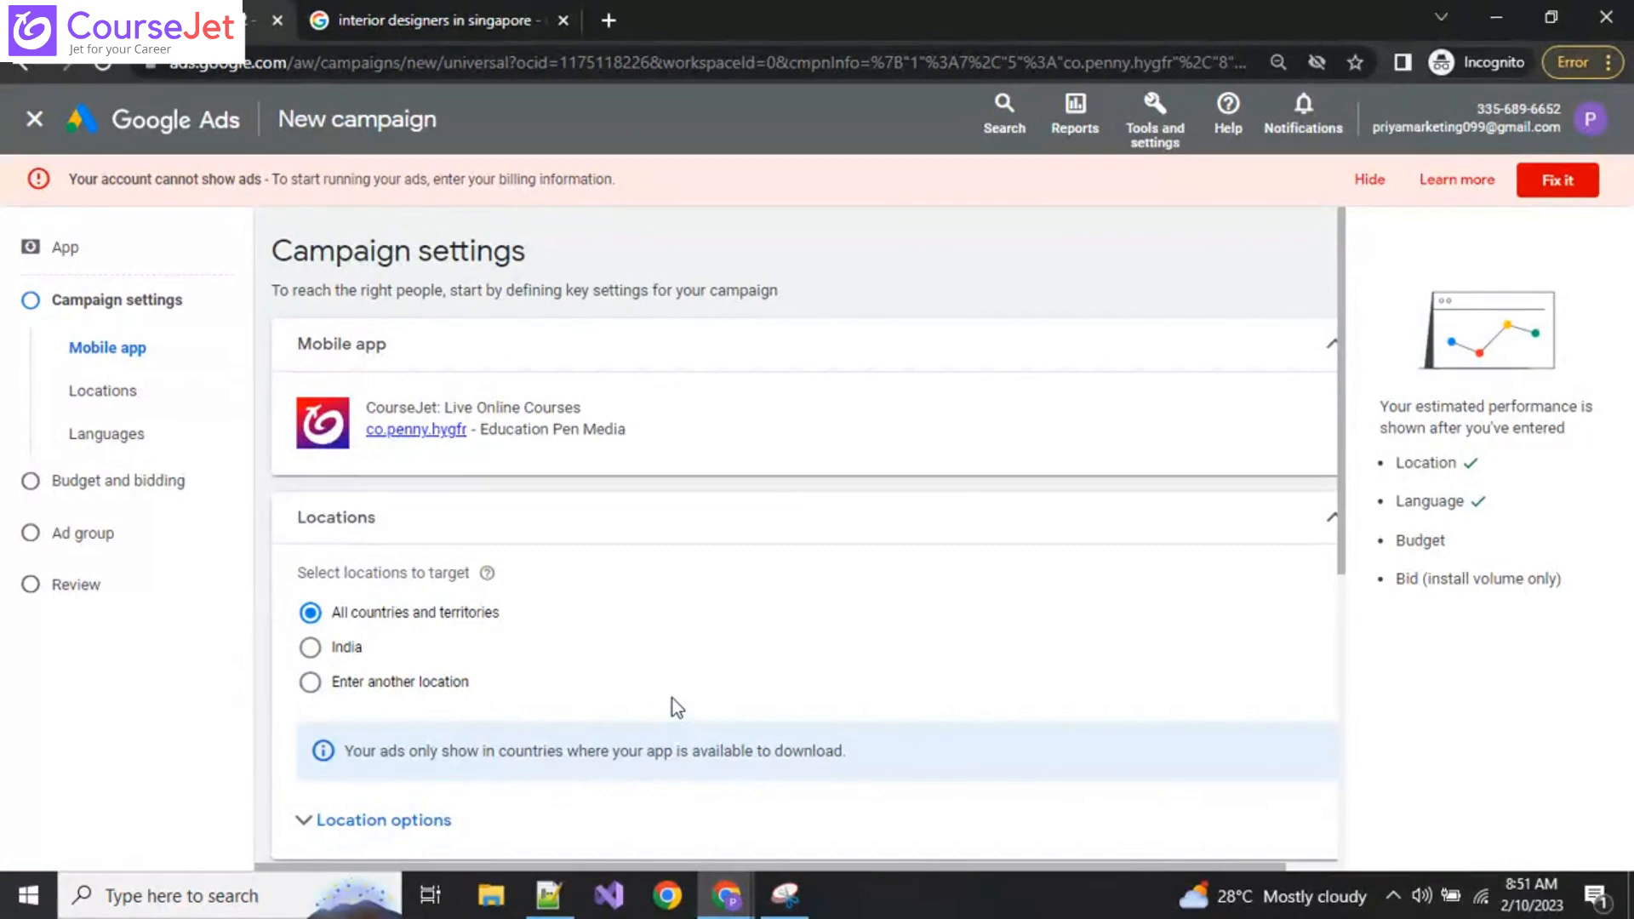
scroll(673, 698, "down", 1)
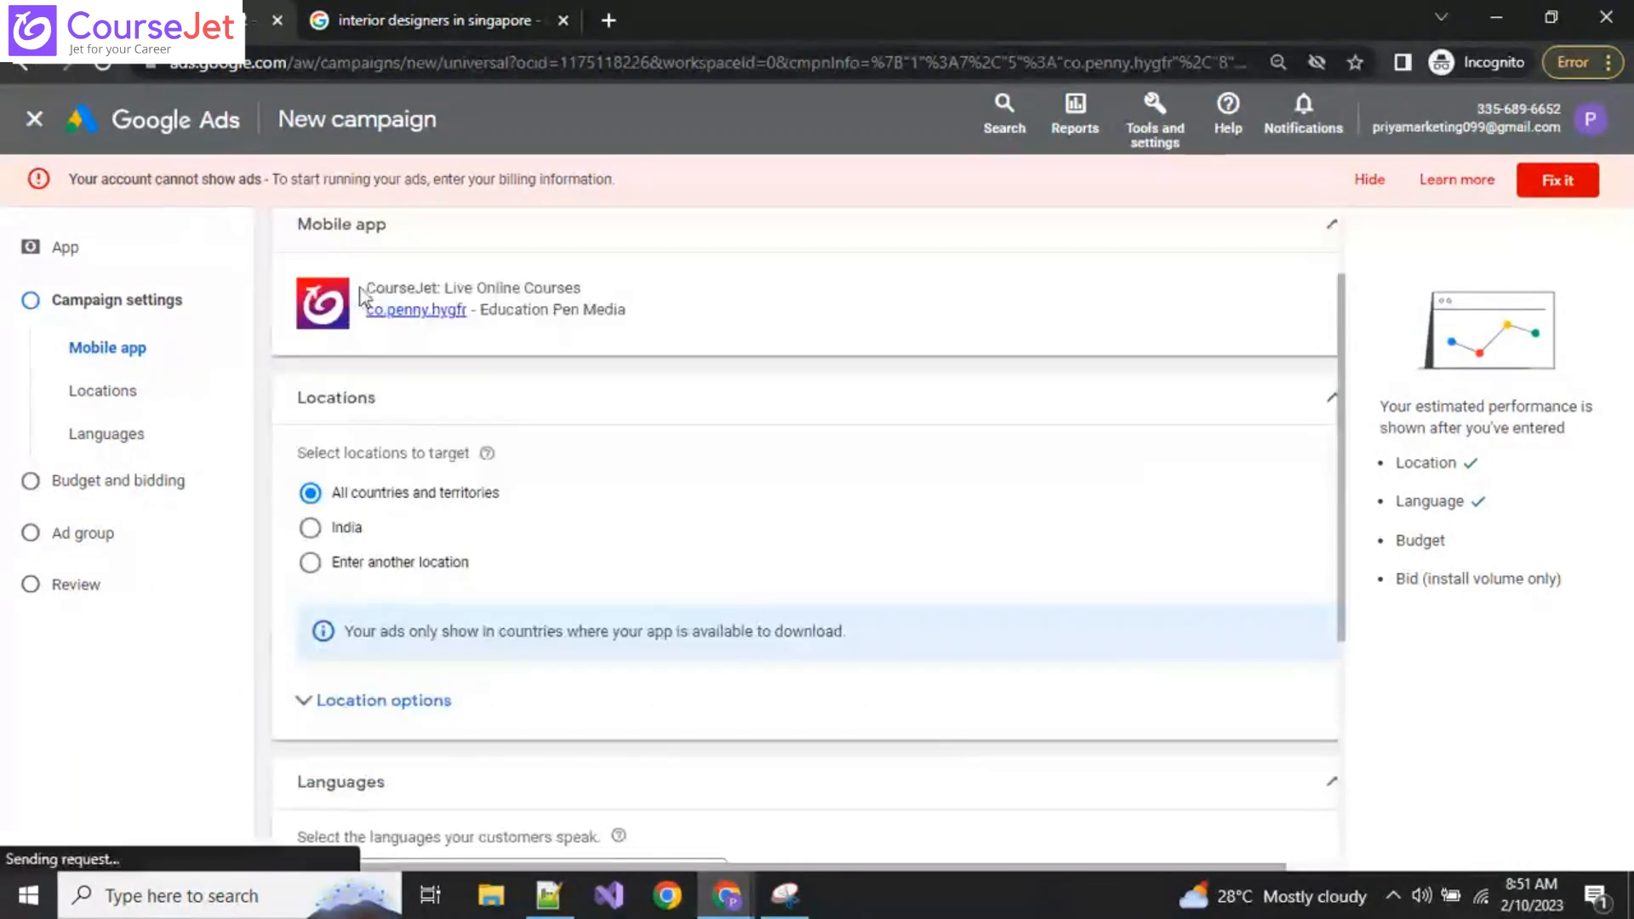
left_click_drag(367, 289, 585, 292)
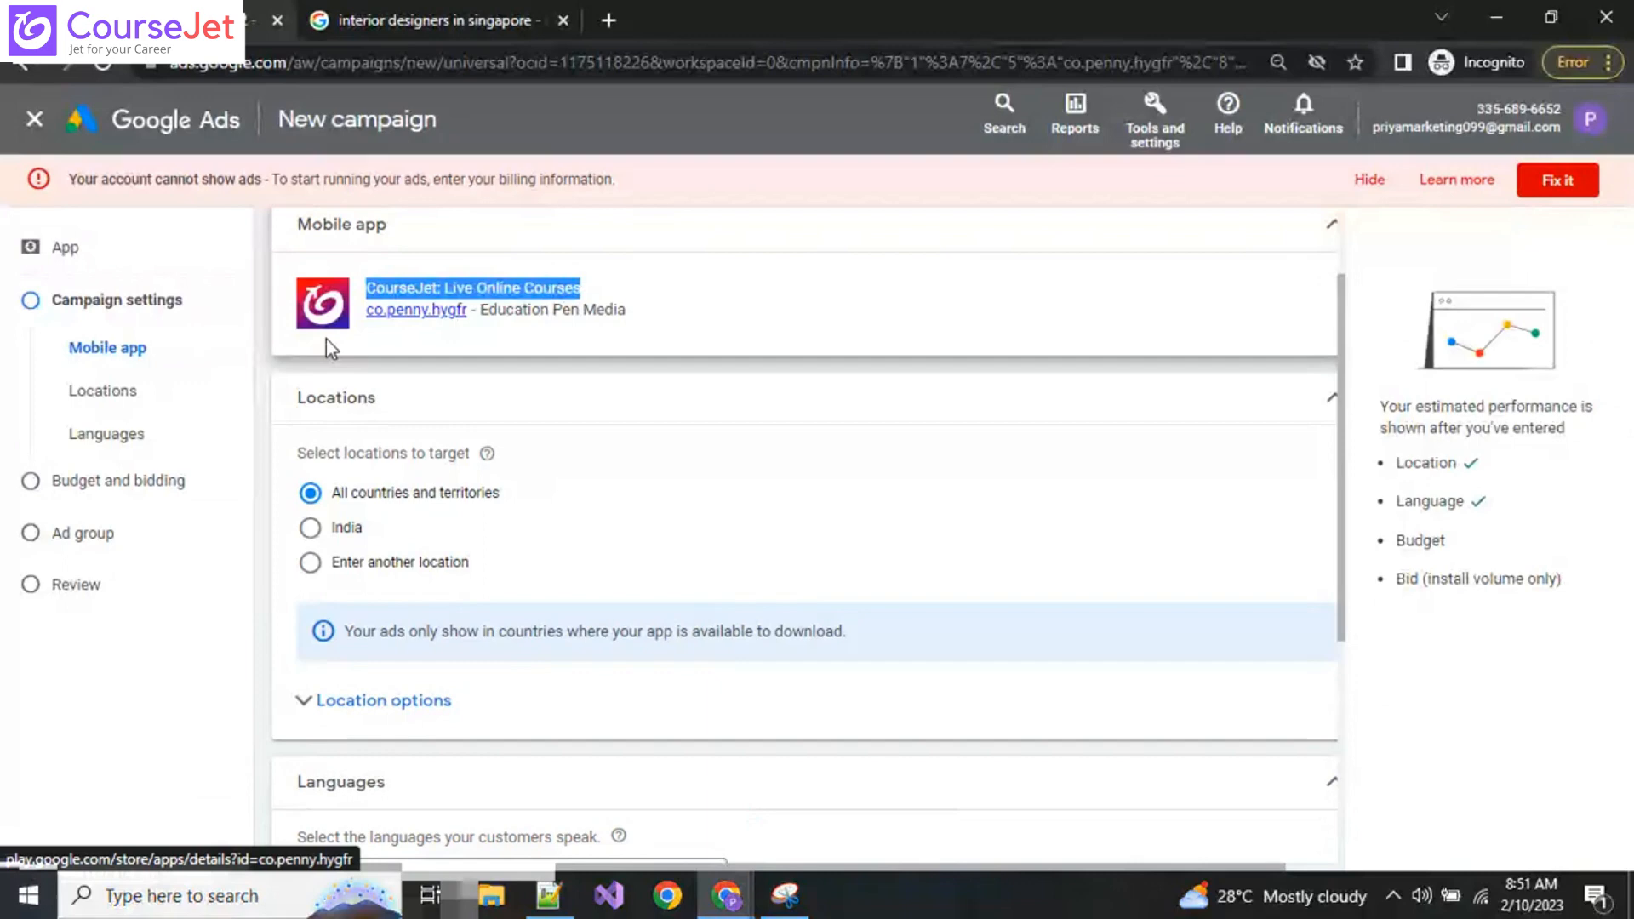
left_click(819, 461)
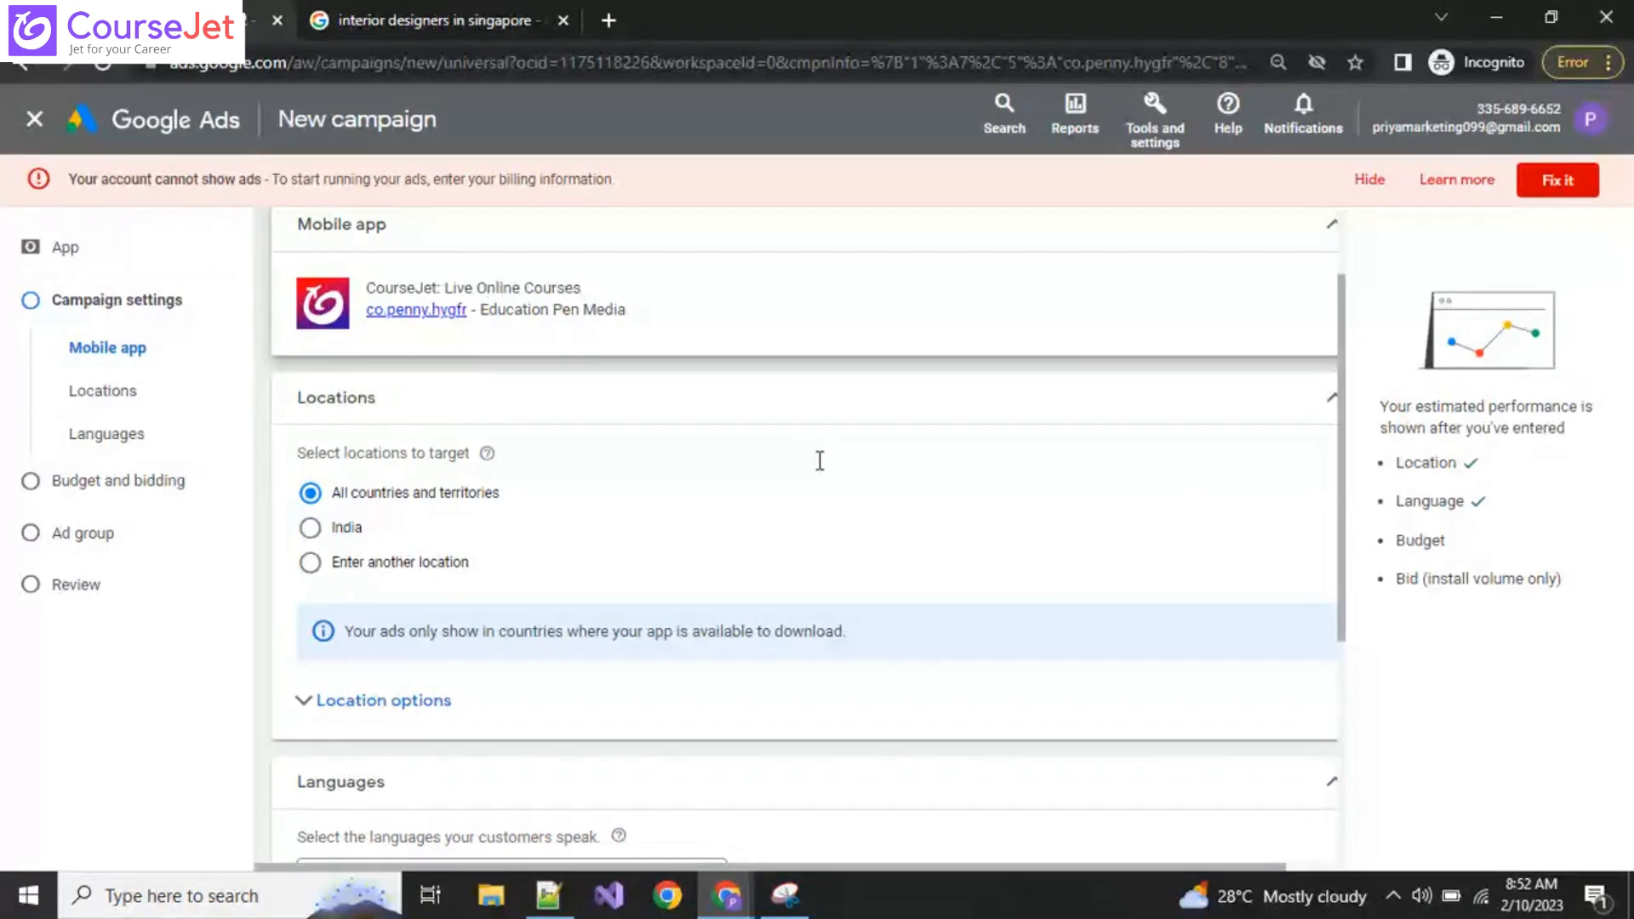
Step: Search Google for "google adsense" in a new browser tab and open the Google AdSense home page in another tab
left_click(609, 19)
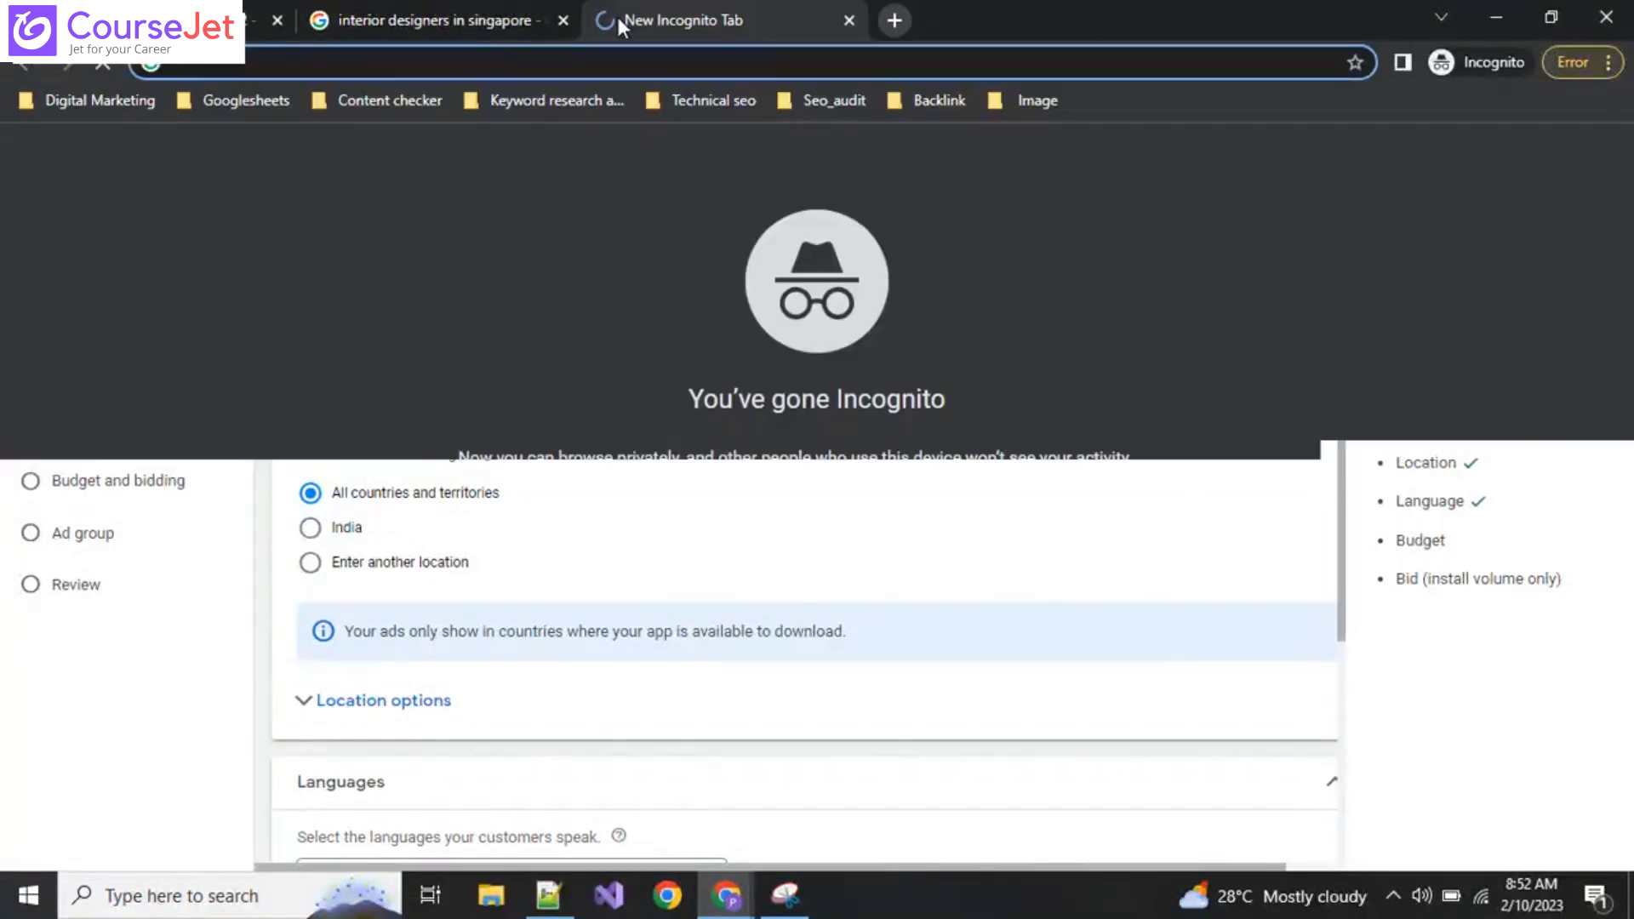
type("g")
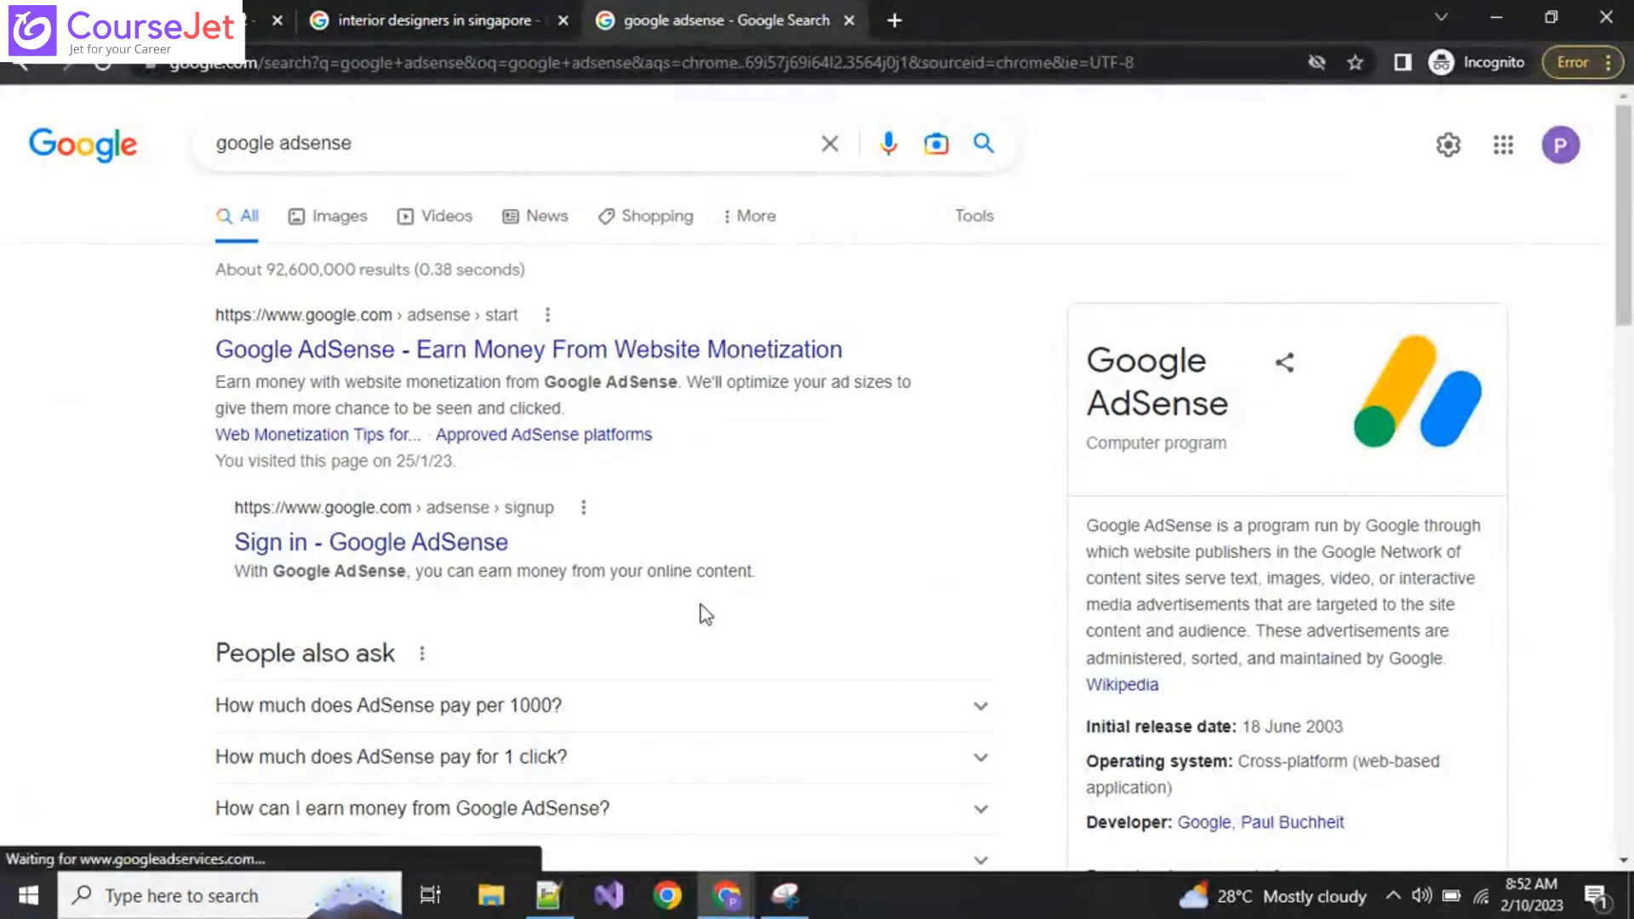
middle_click(471, 355)
left_click(982, 22)
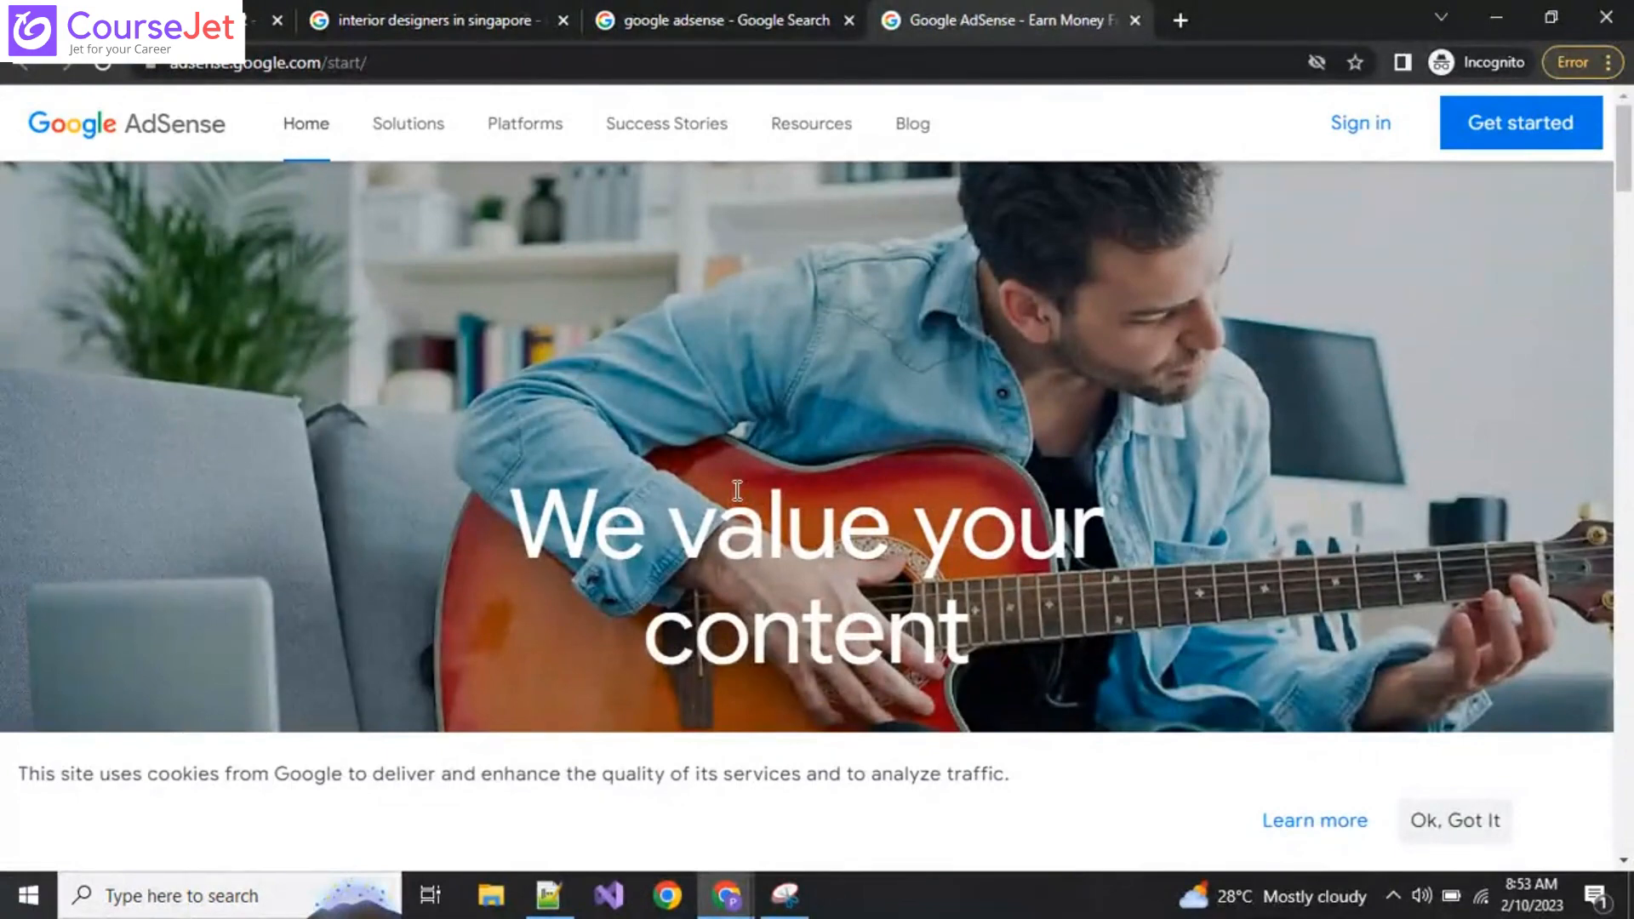
Step: Look through the AdSense home page's benefits and earnings estimator, and accept the cookie notice
scroll(628, 653, "down", 4)
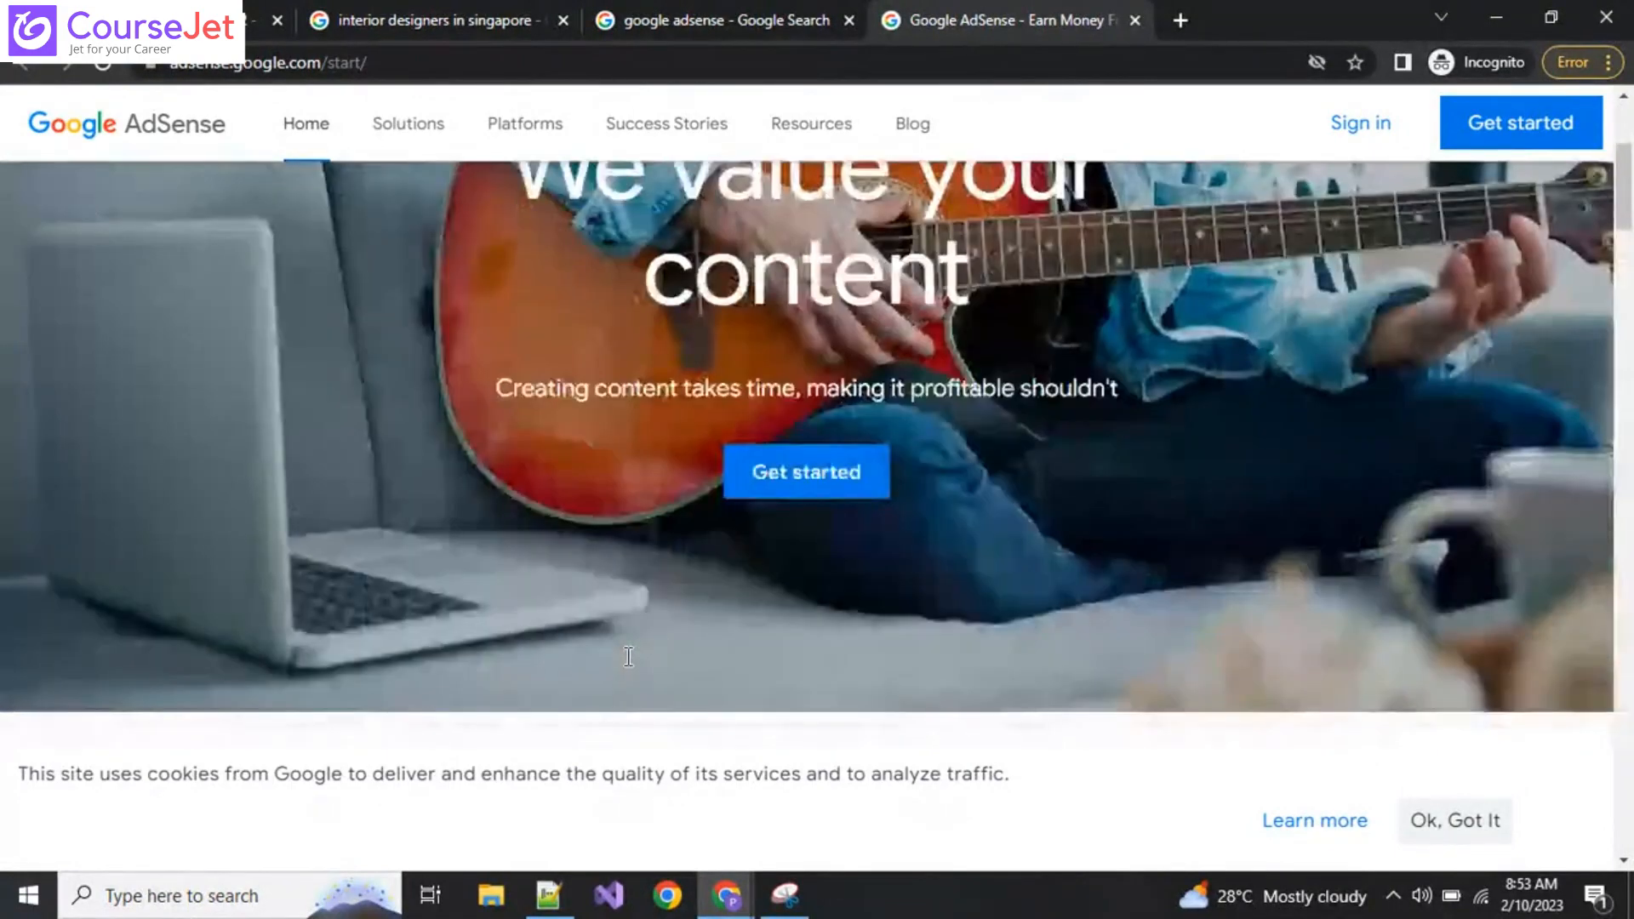
scroll(628, 657, "down", 8)
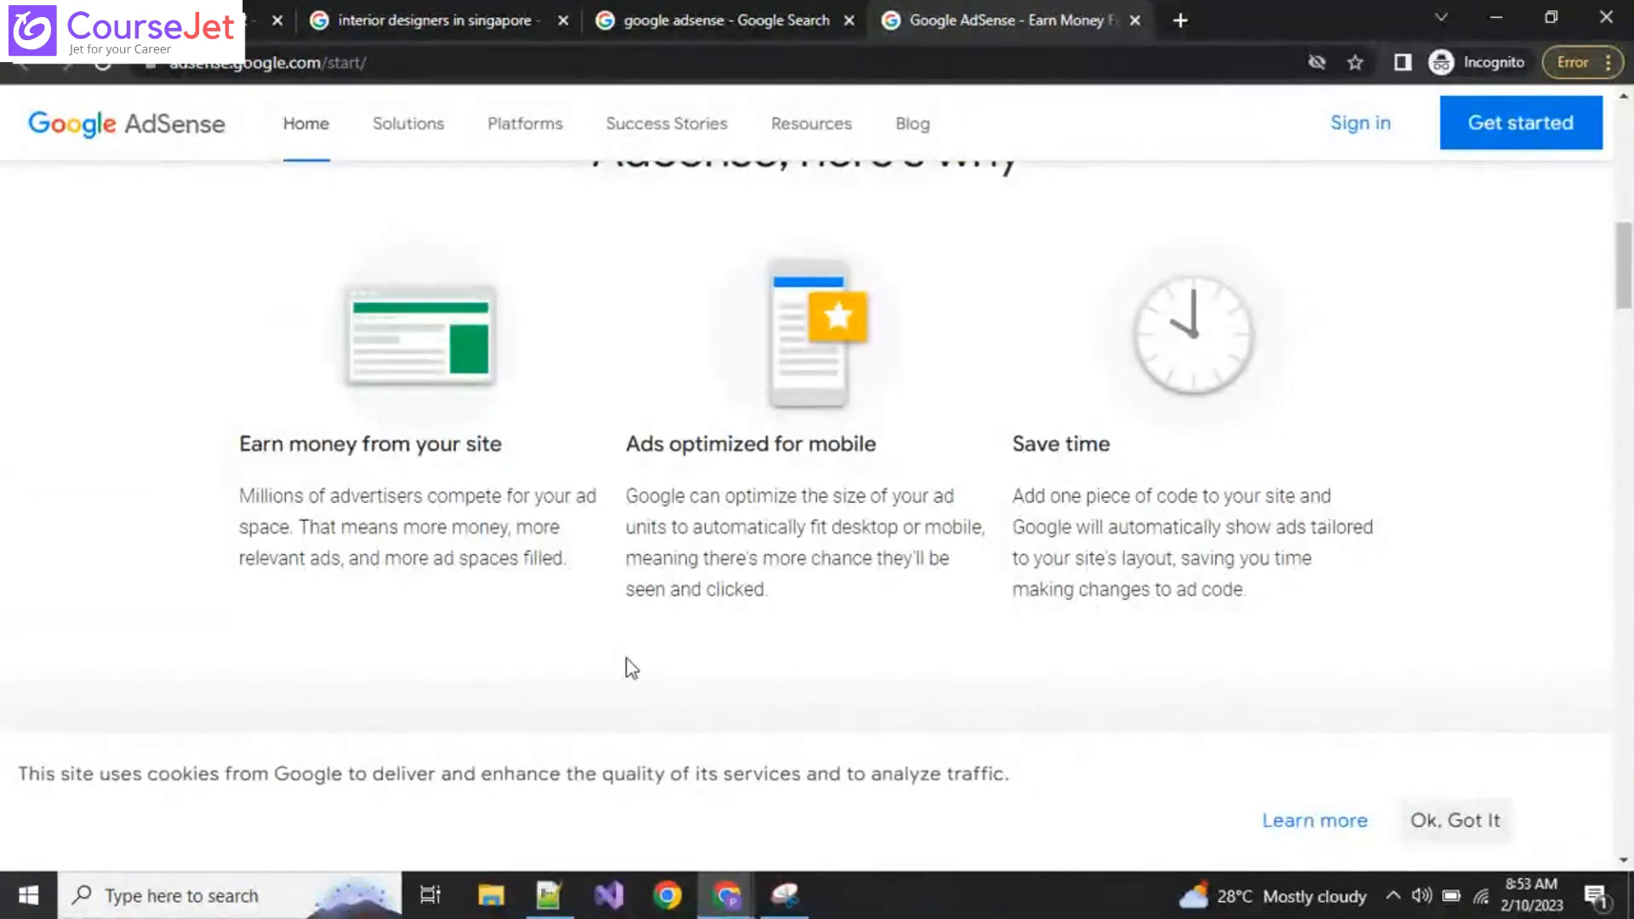
scroll(630, 669, "down", 1)
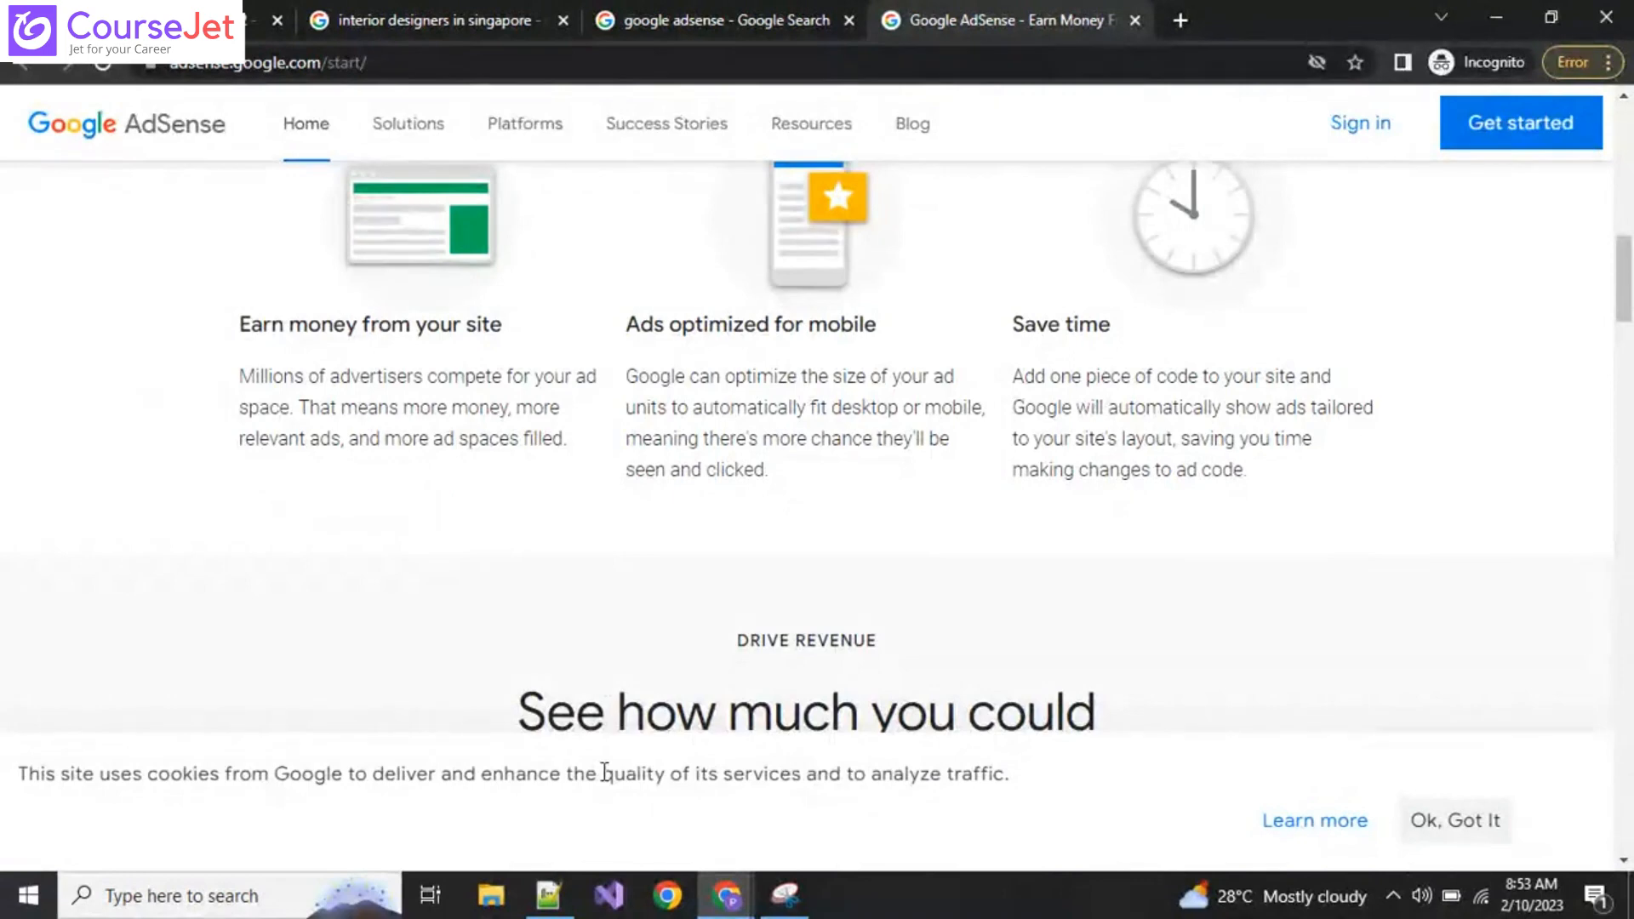
scroll(605, 773, "down", 3)
scroll(605, 772, "down", 2)
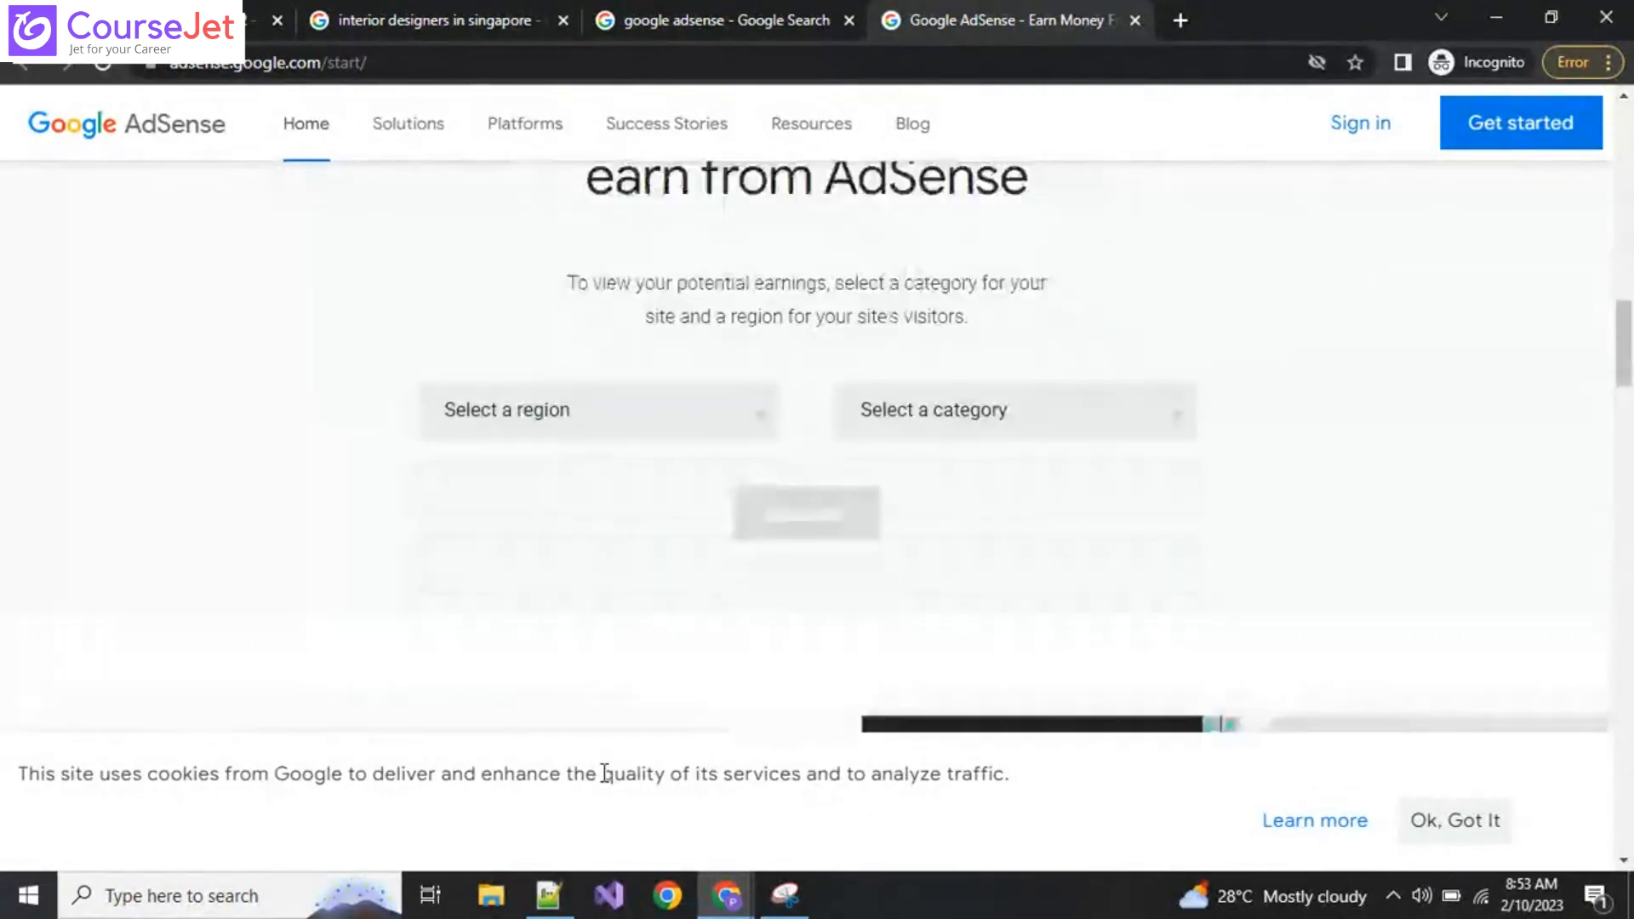
scroll(606, 773, "up", 10)
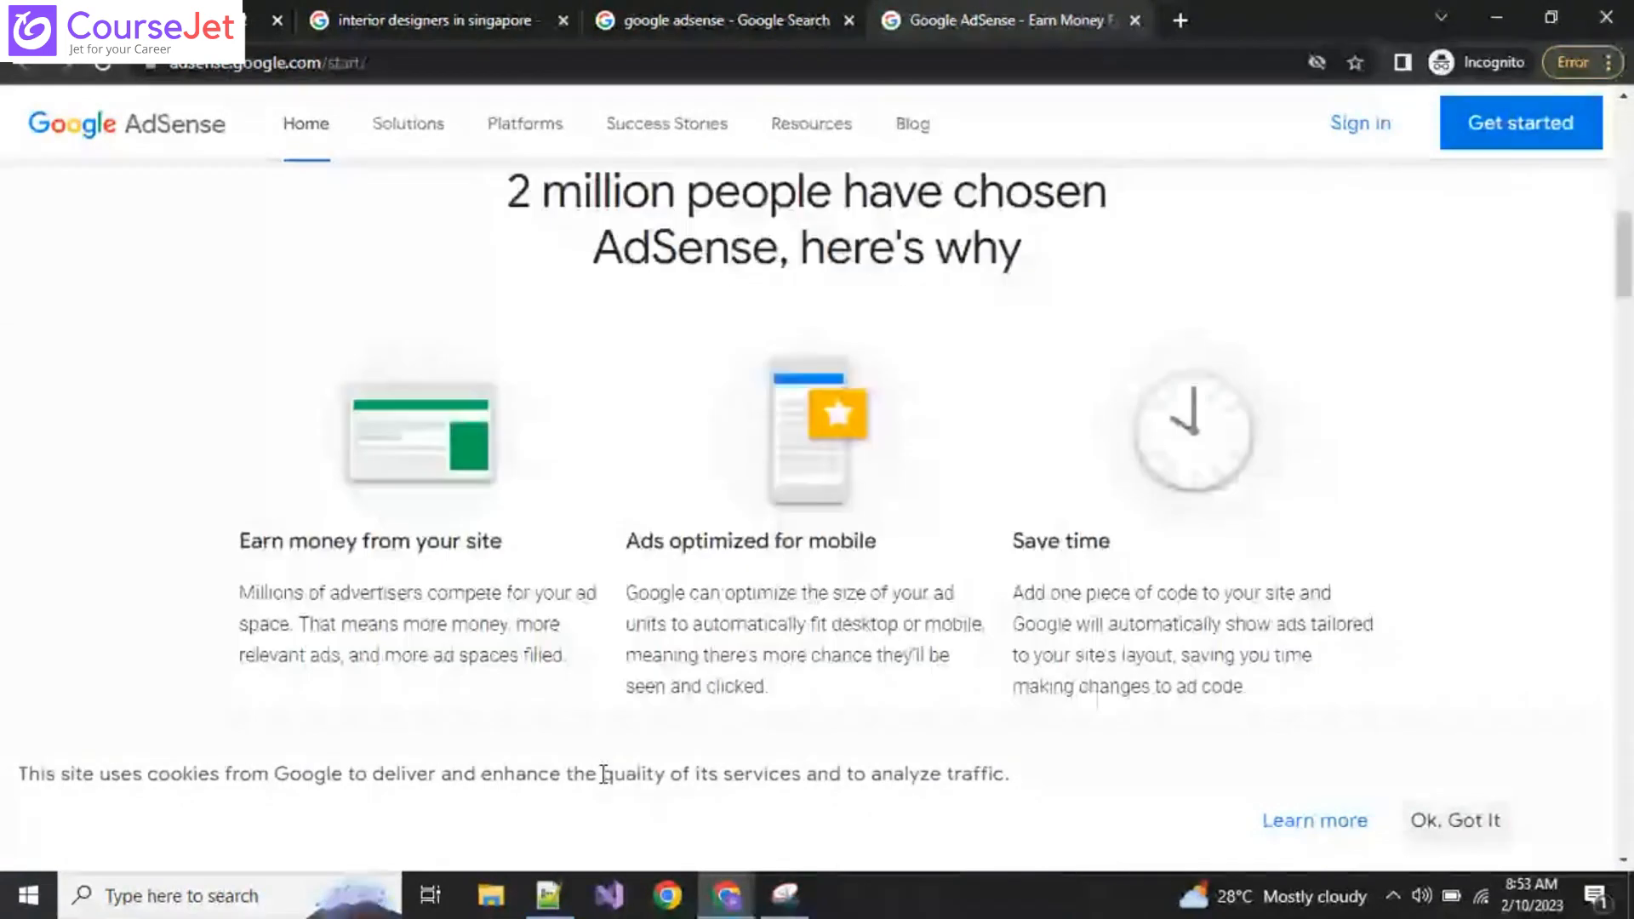
scroll(605, 770, "up", 4)
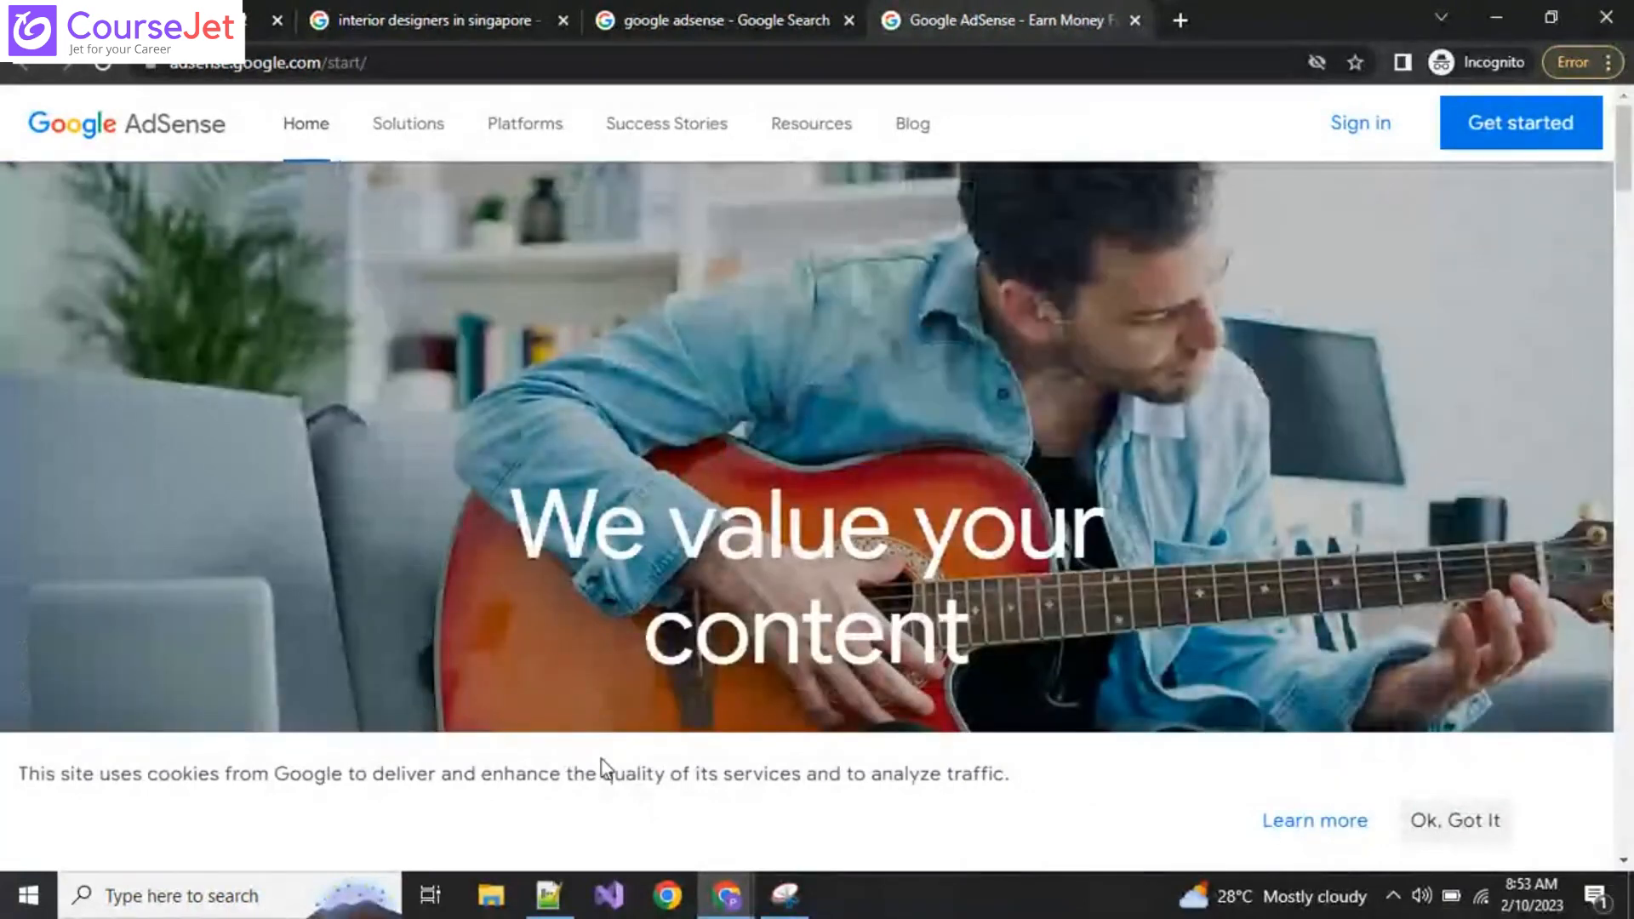
left_click(1453, 828)
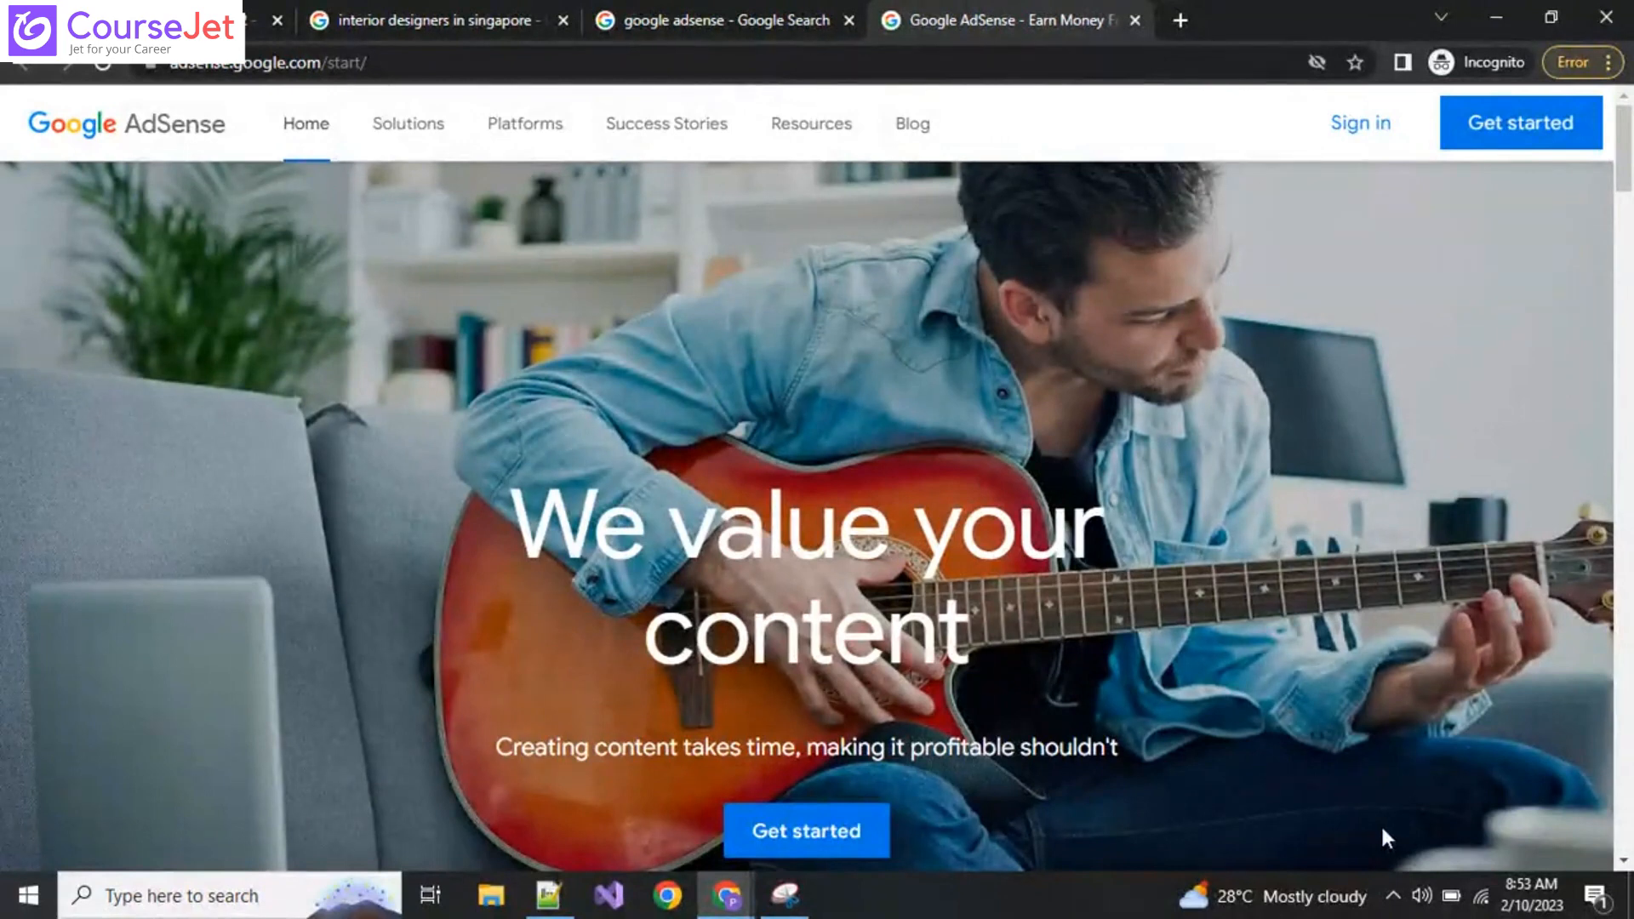
Step: Raise the computer's speaker volume slightly and close the volume control
left_click(1414, 887)
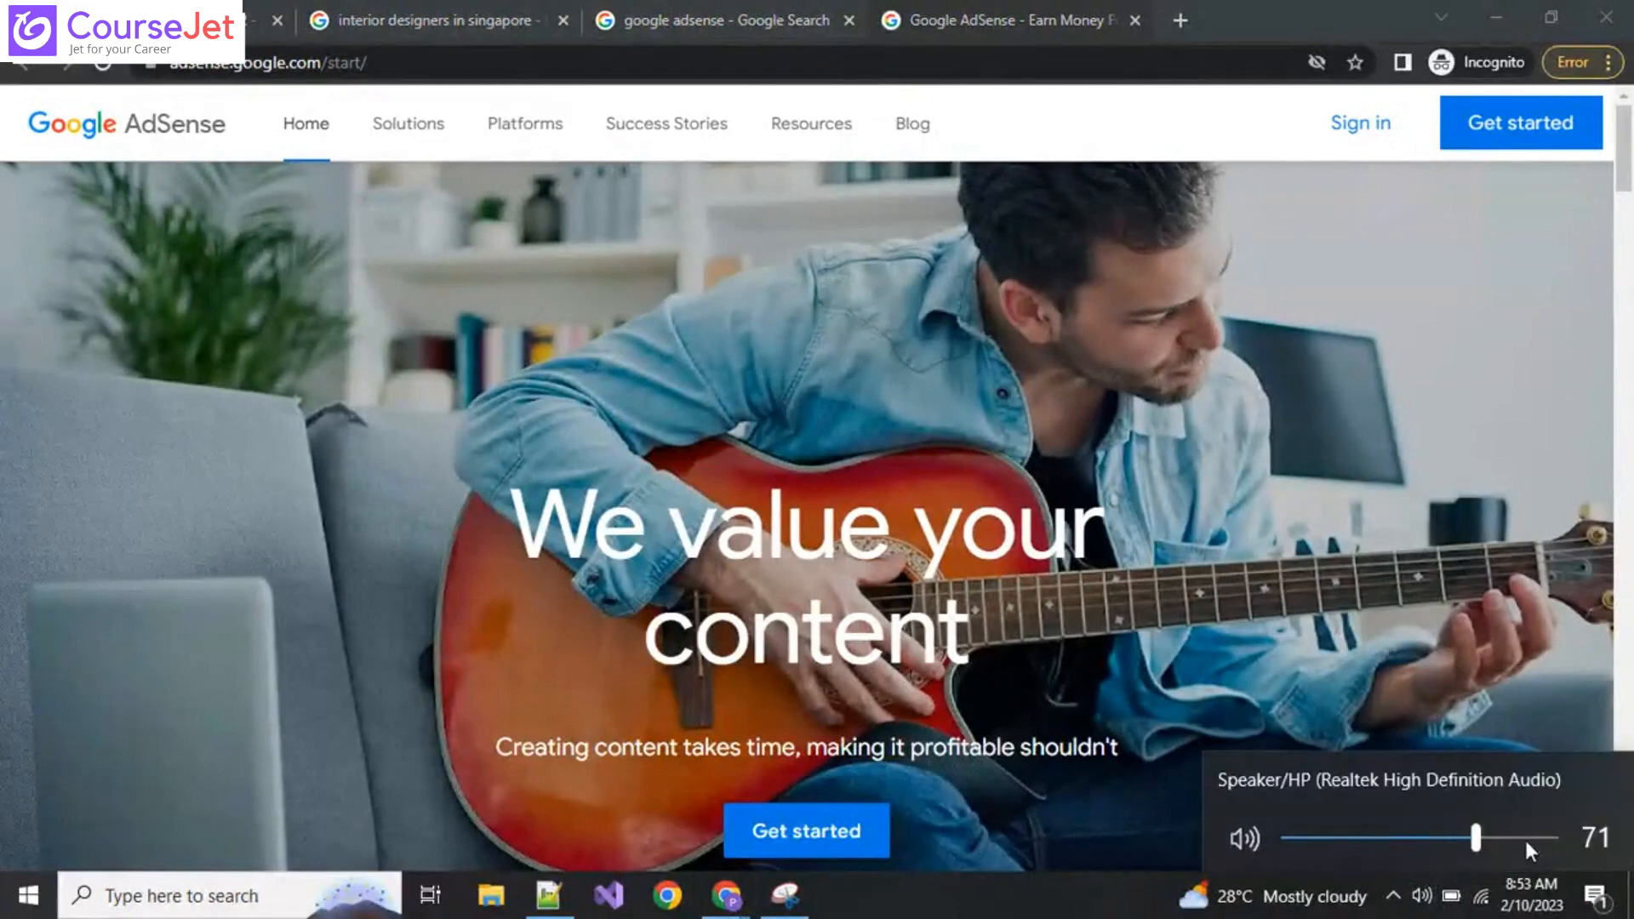
left_click(1507, 838)
left_click(1500, 840)
left_click(1592, 701)
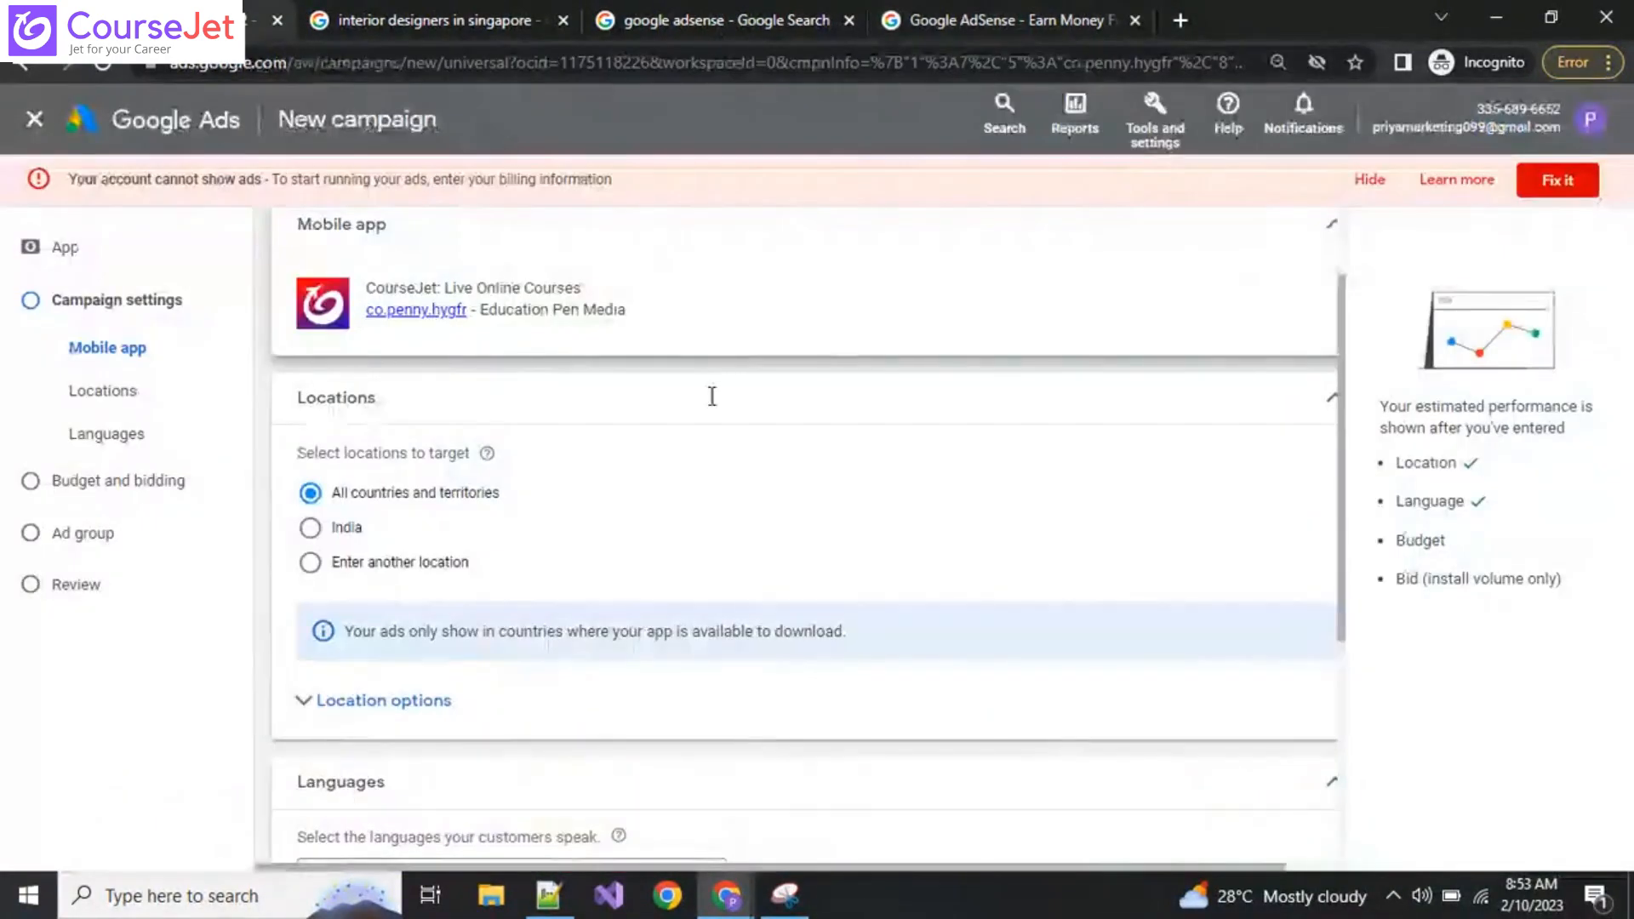
Step: Target only the city of Madurai, Tamil Nadu, India as the campaign location and continue to budget and bidding
scroll(600, 771, "down", 4)
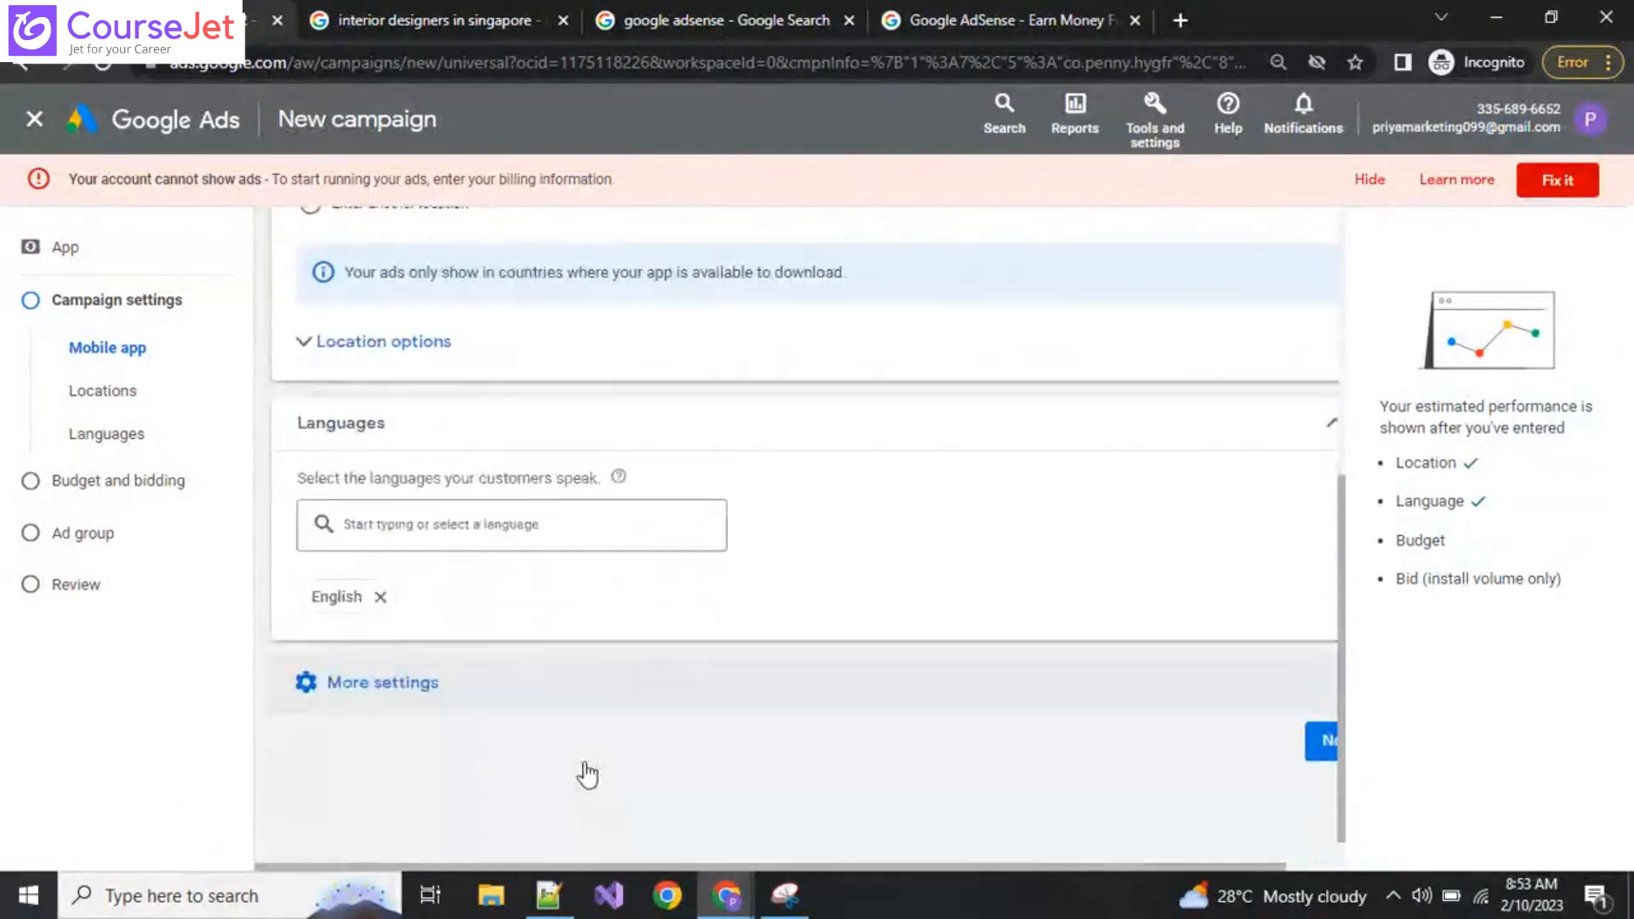
scroll(590, 772, "up", 3)
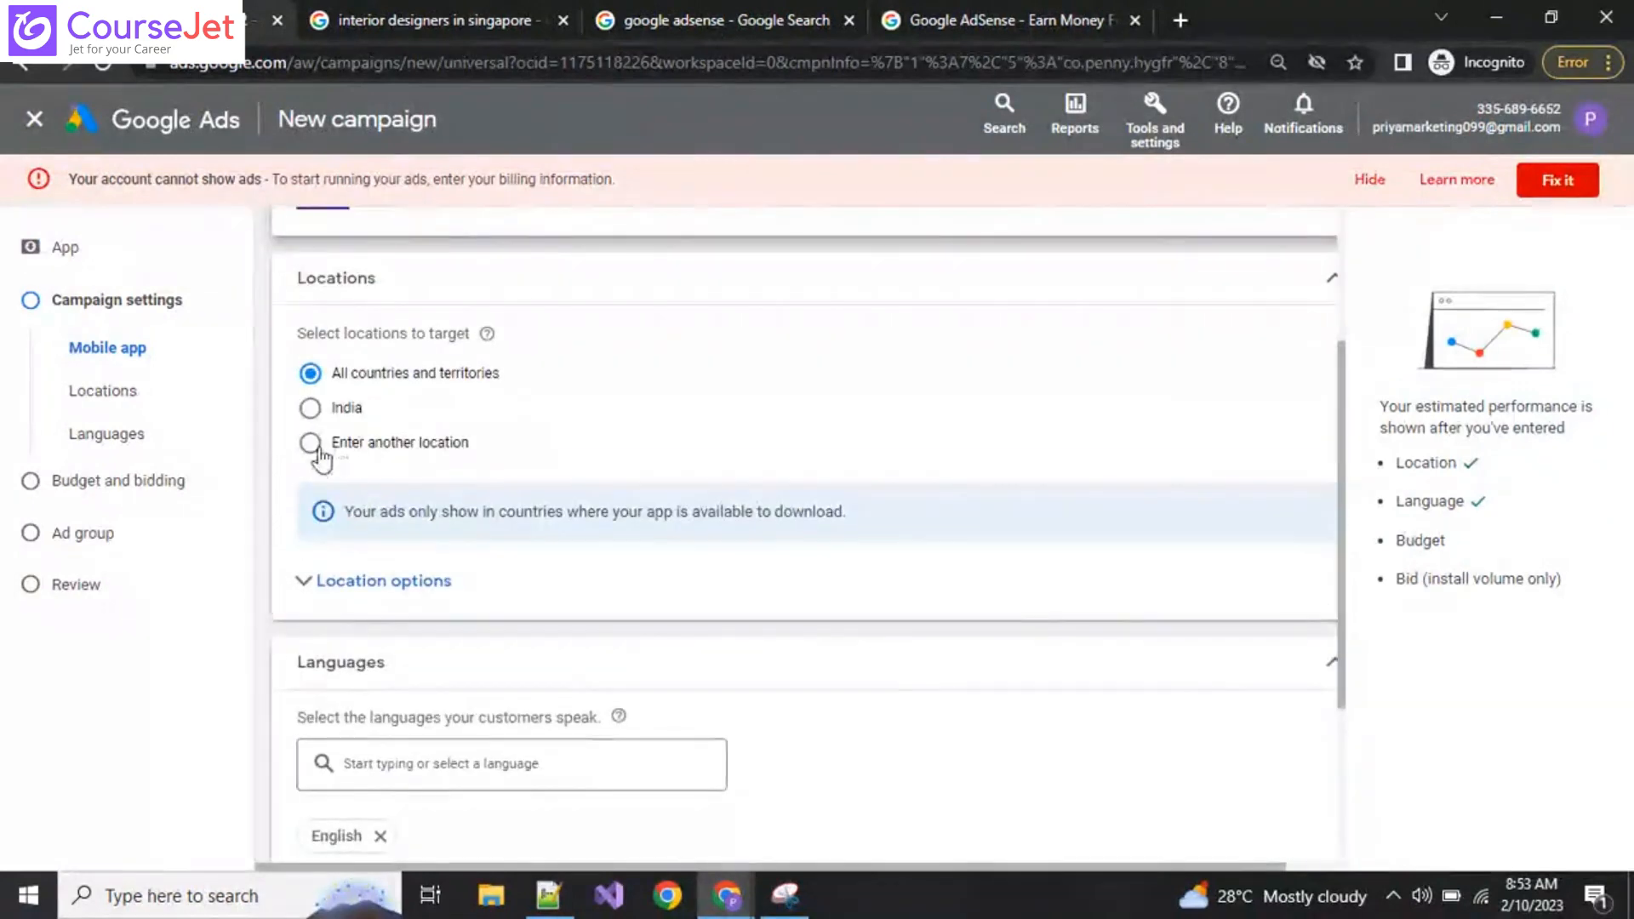
left_click(311, 446)
left_click(421, 511)
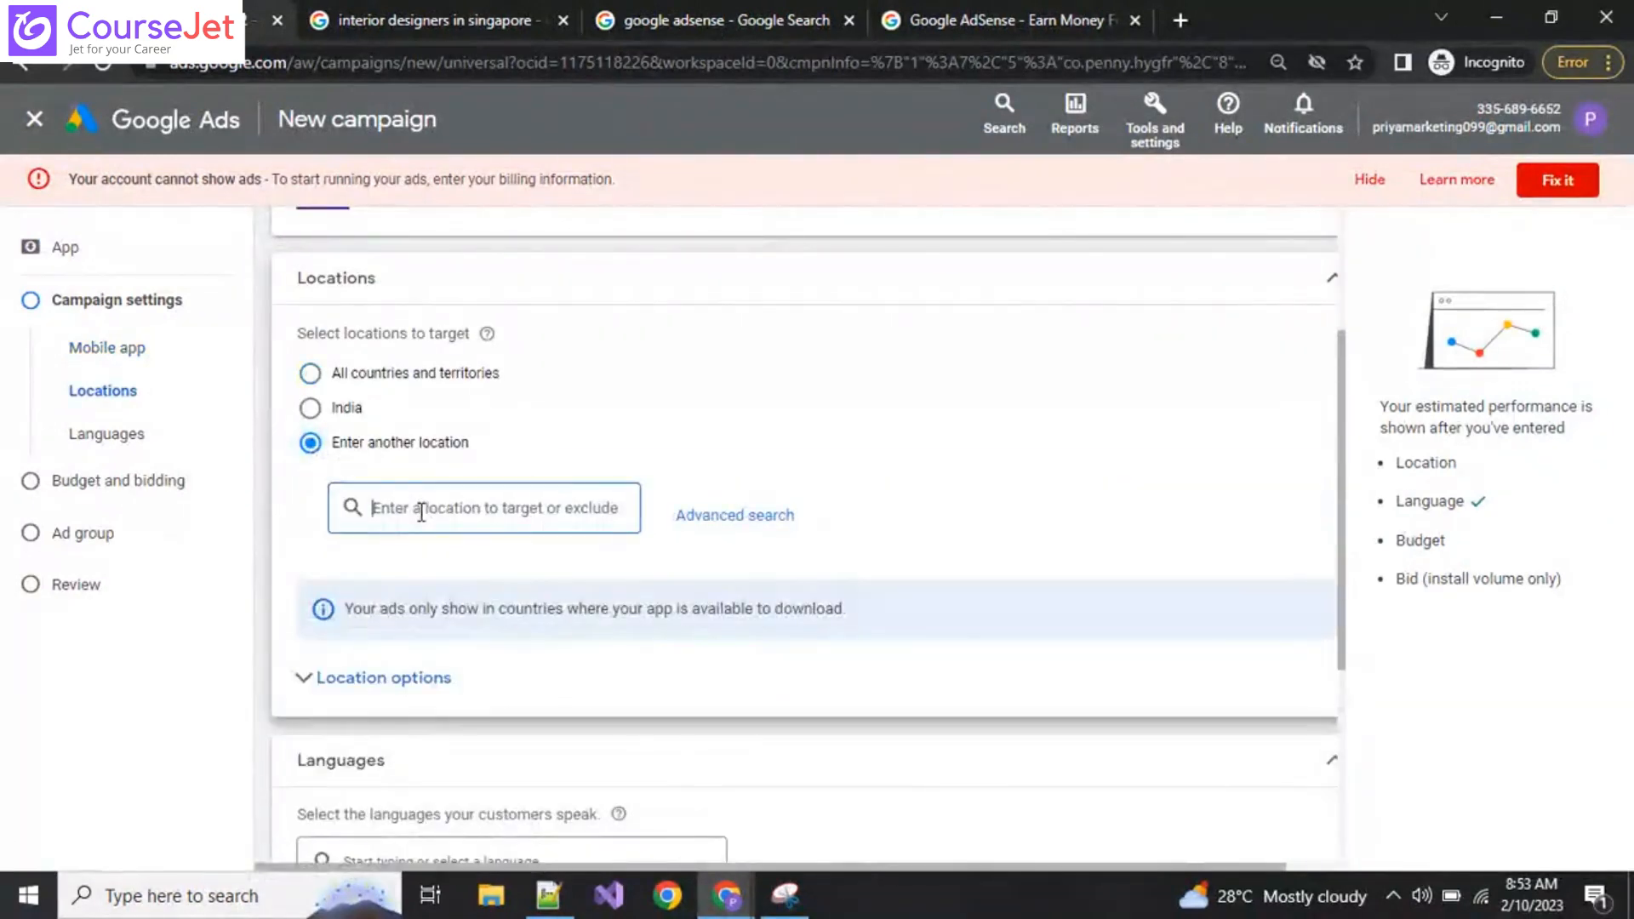
type("madur")
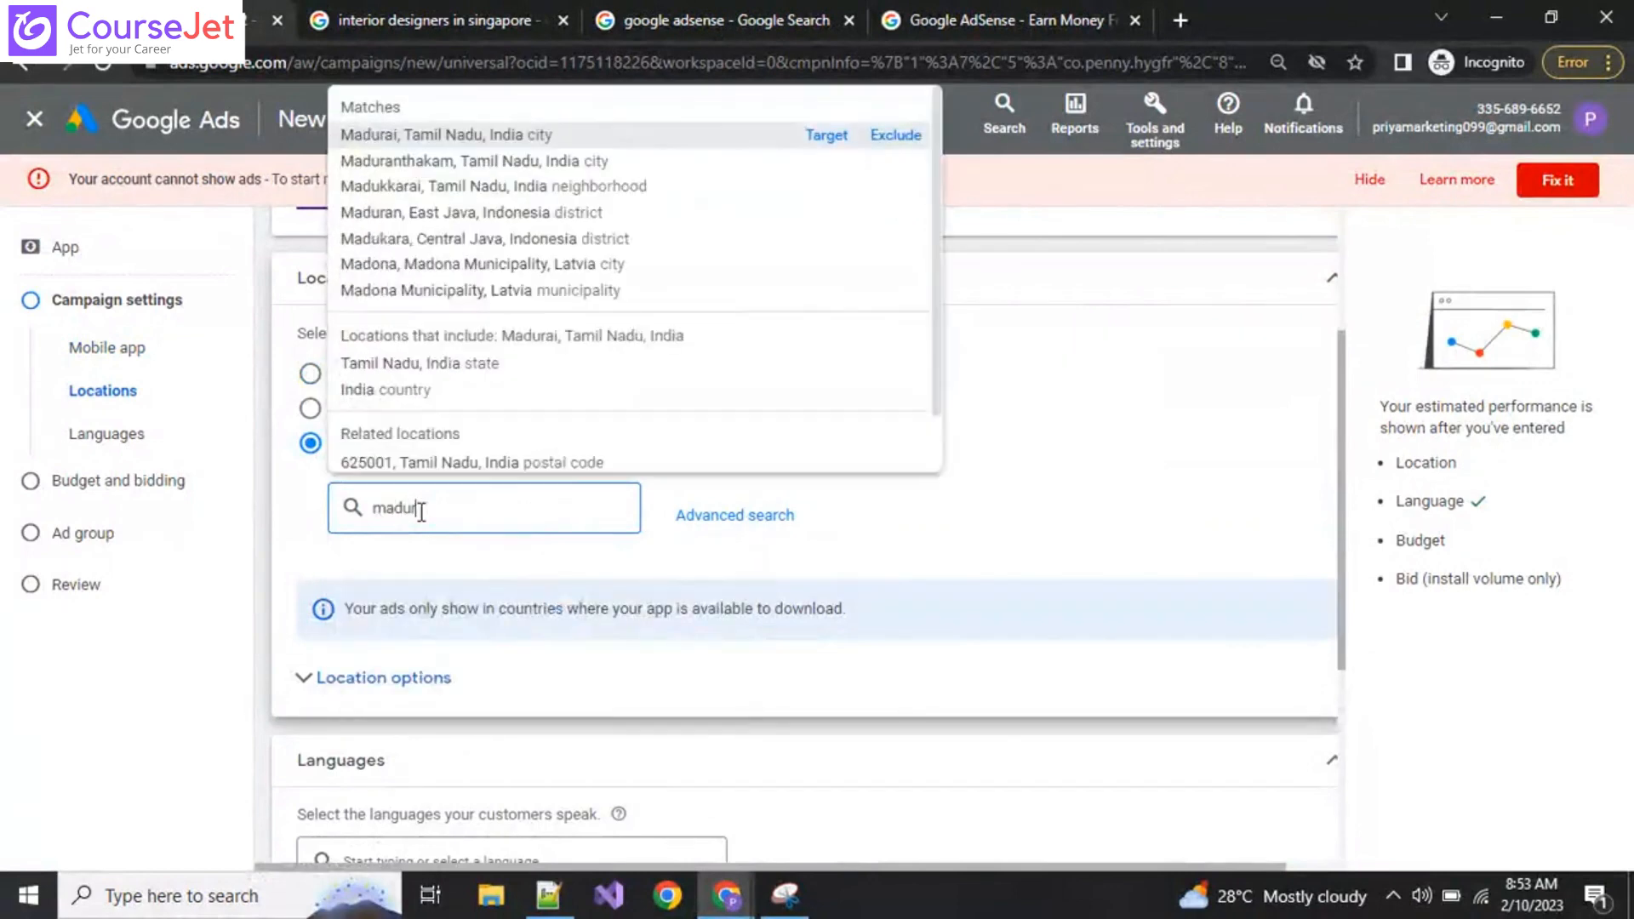
left_click(485, 135)
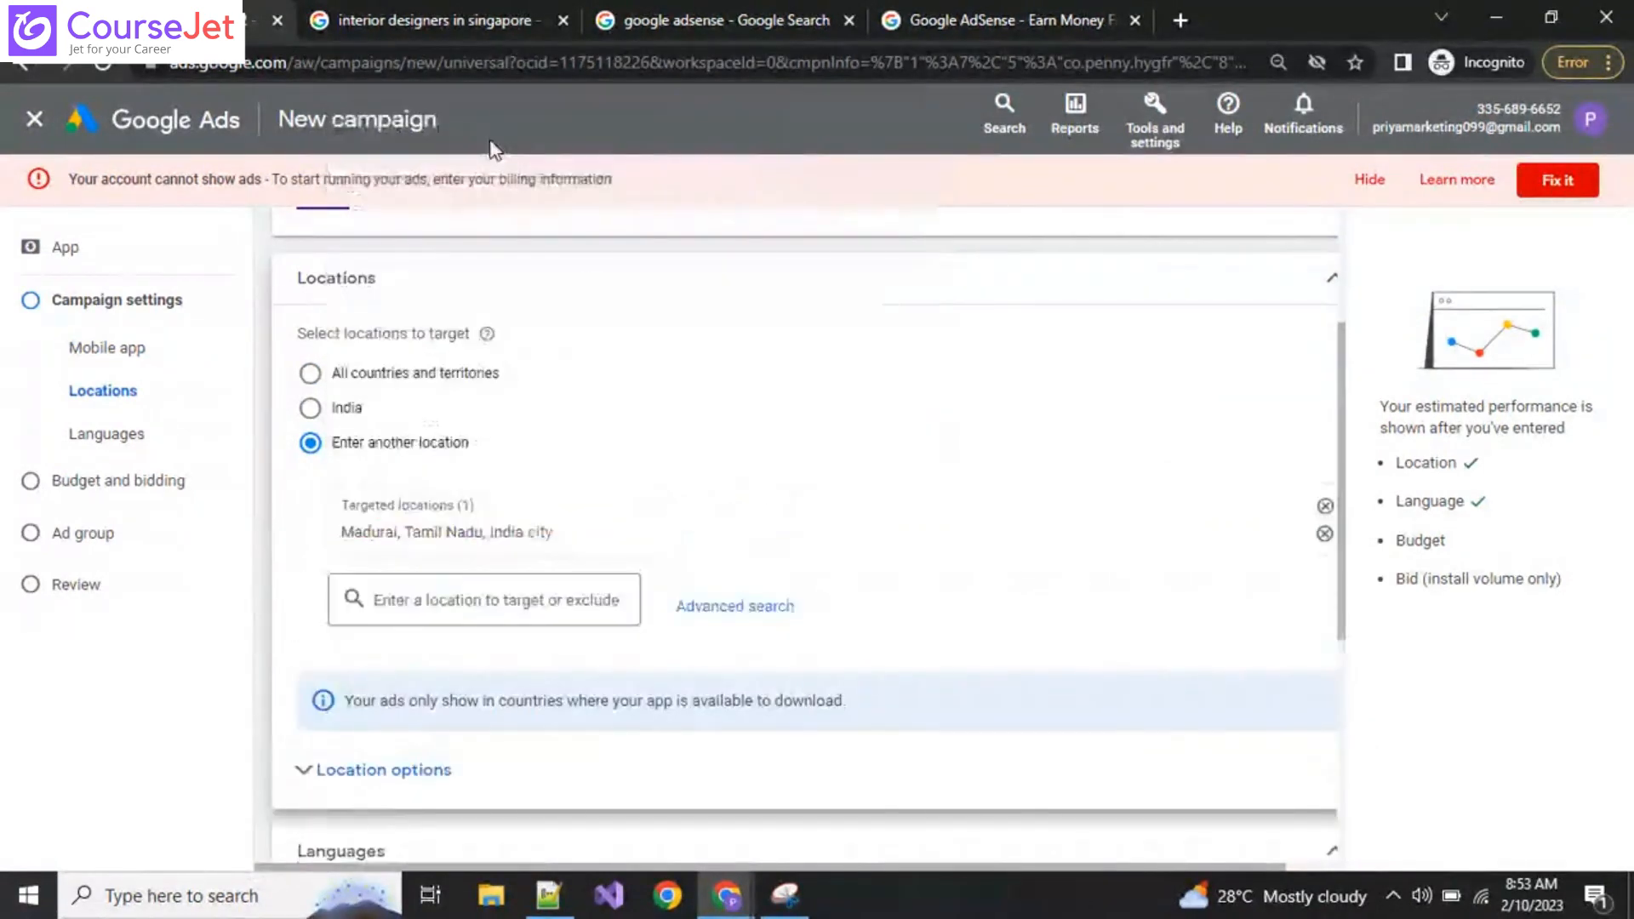
scroll(817, 730, "down", 4)
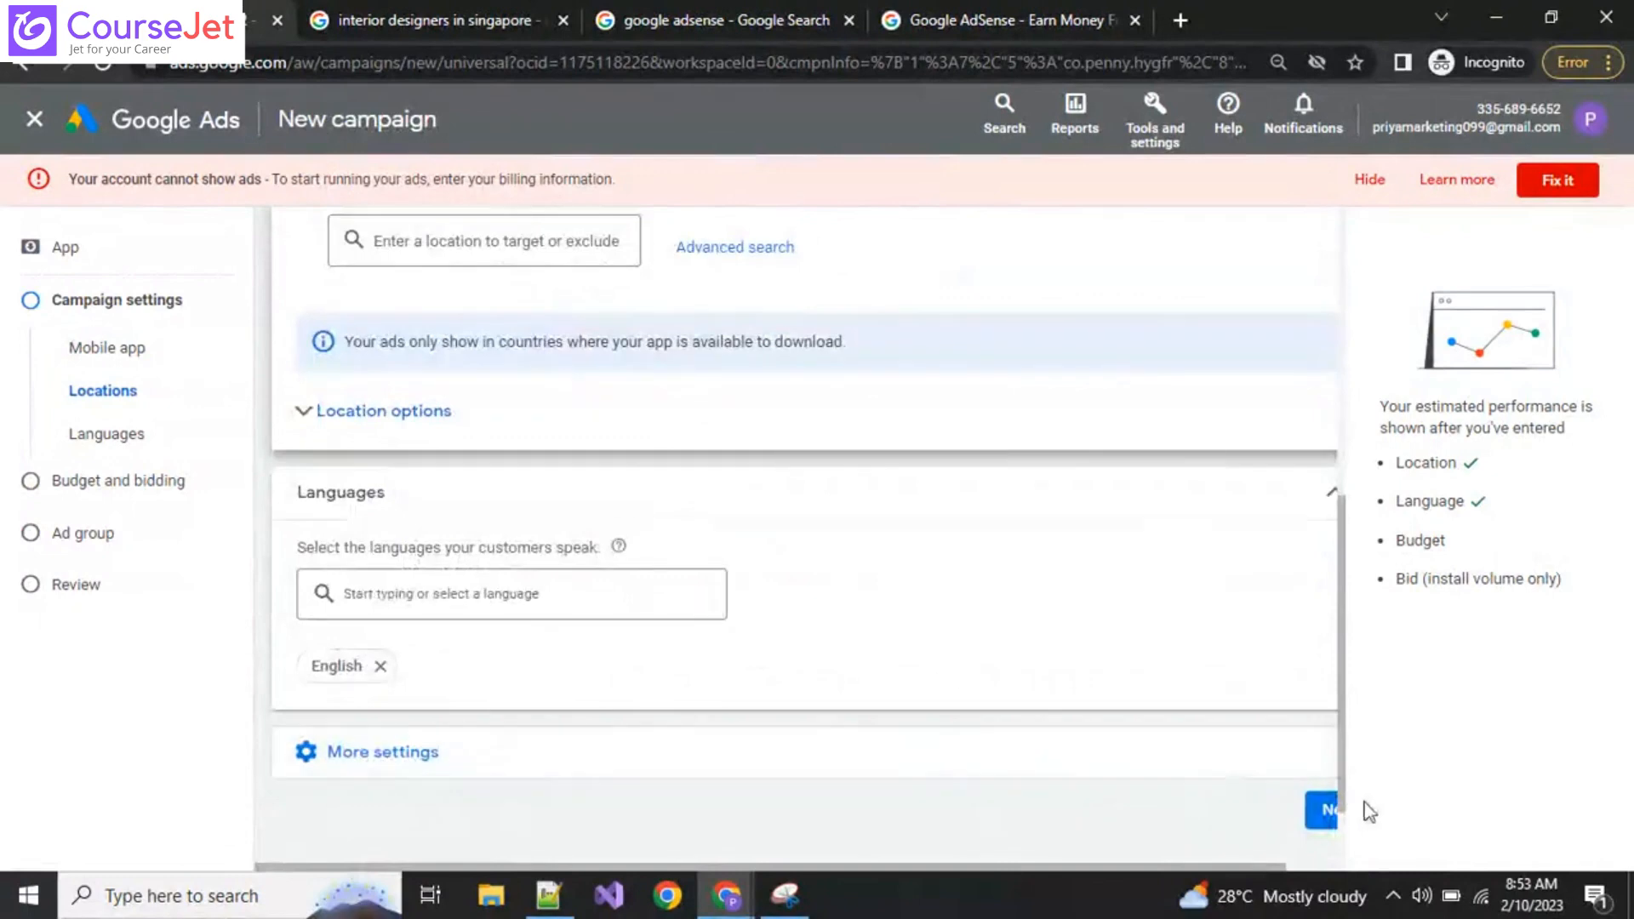
left_click(1322, 809)
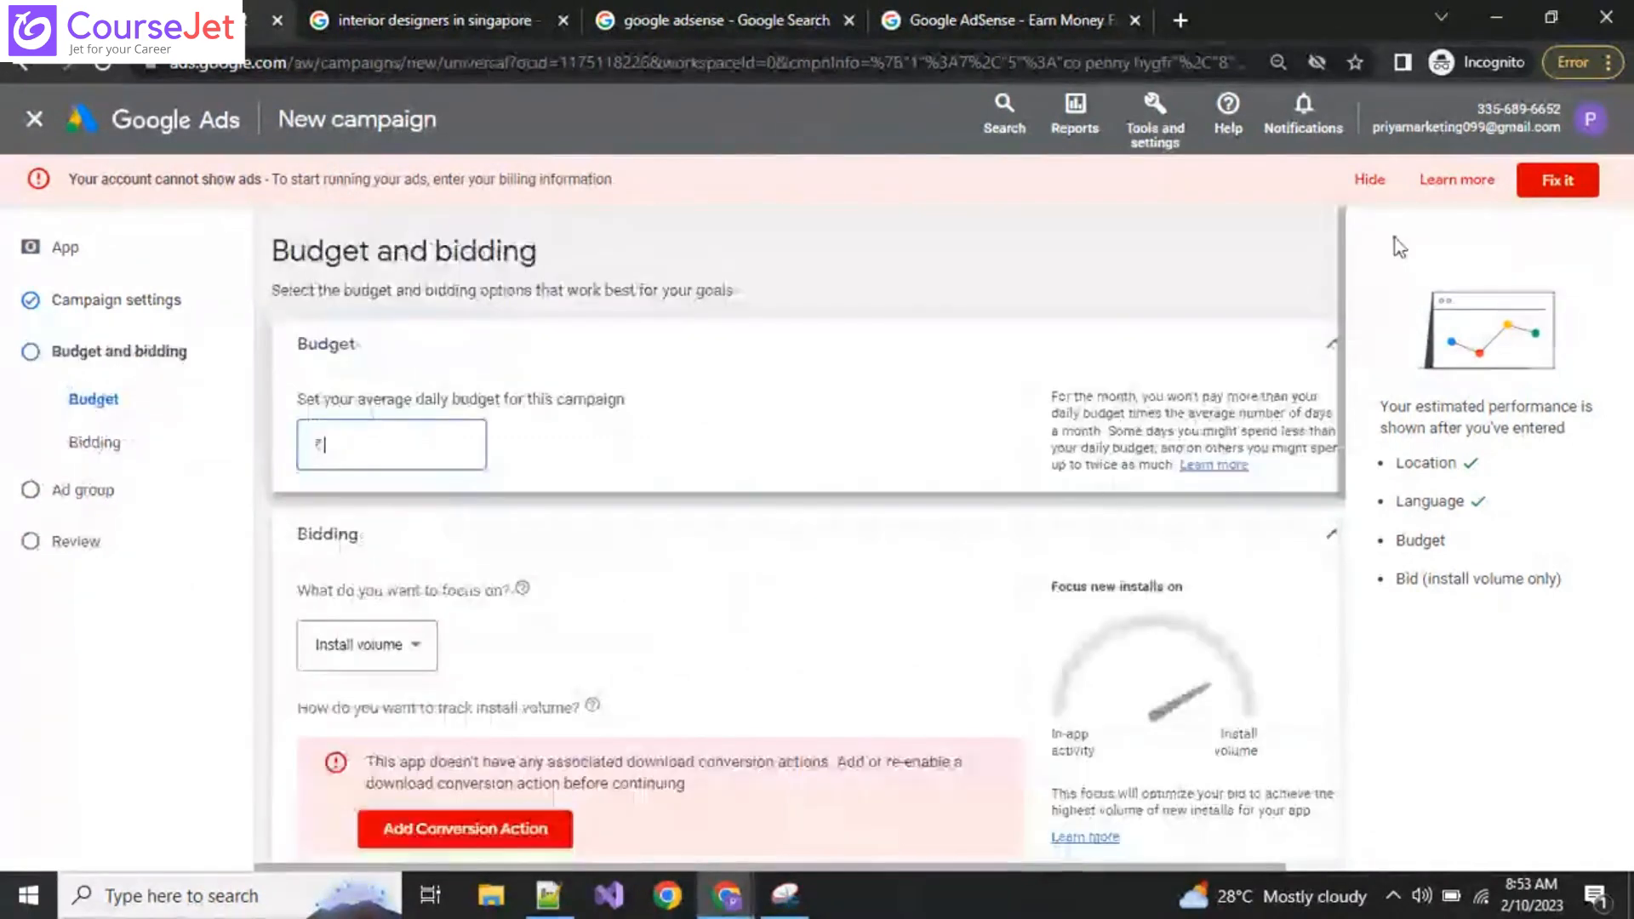
left_click(1577, 75)
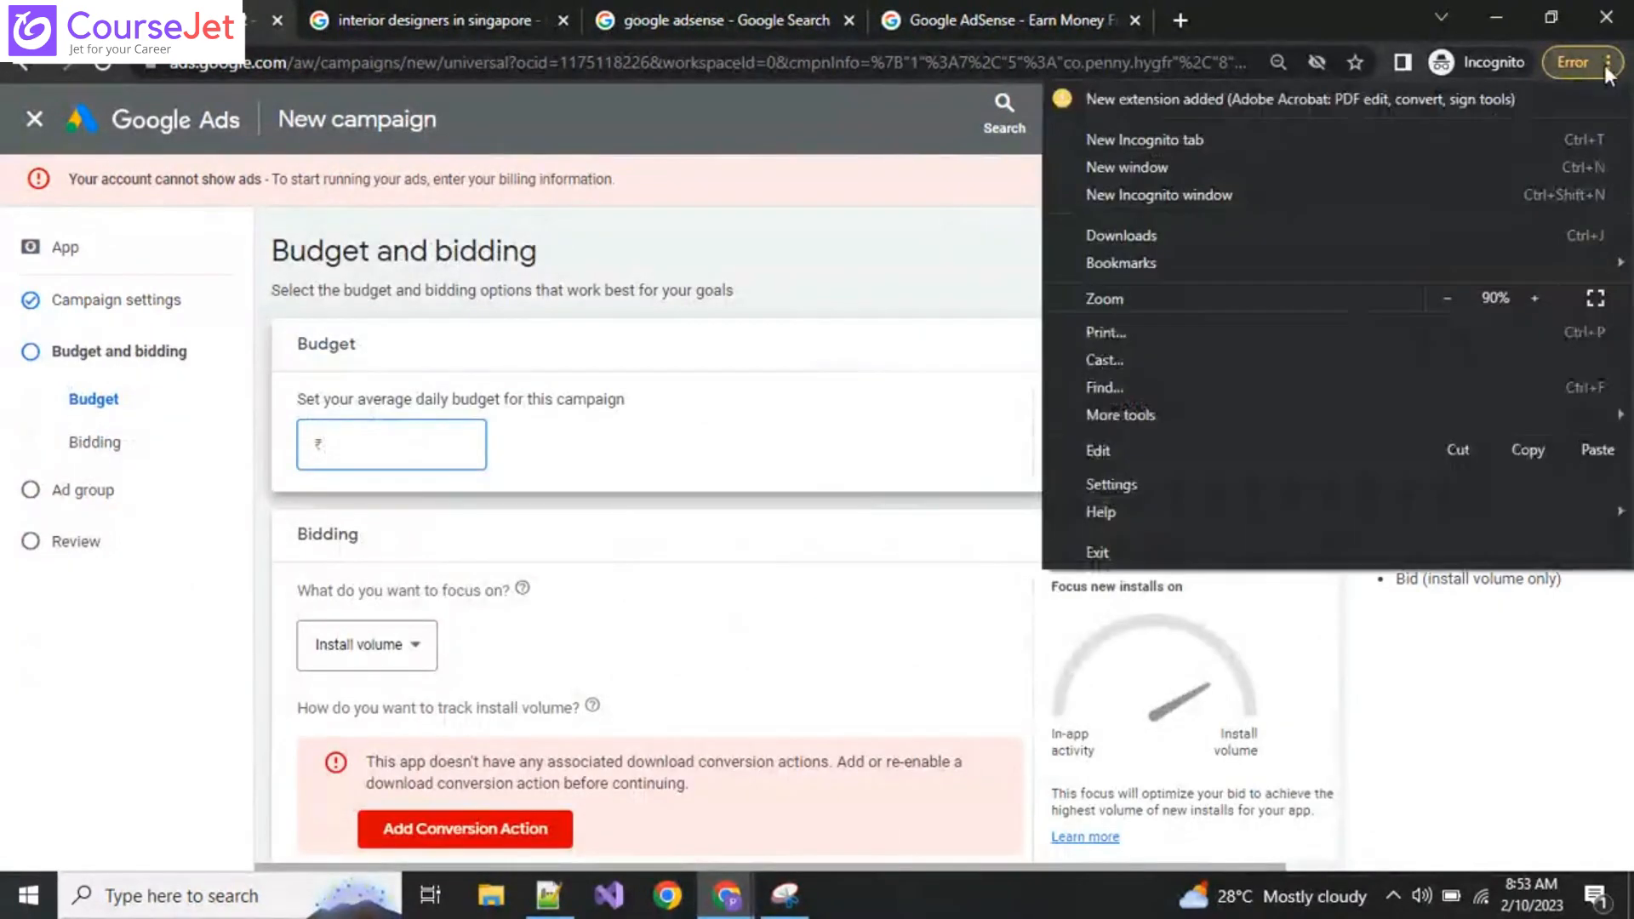
left_click(1447, 298)
left_click(1447, 298)
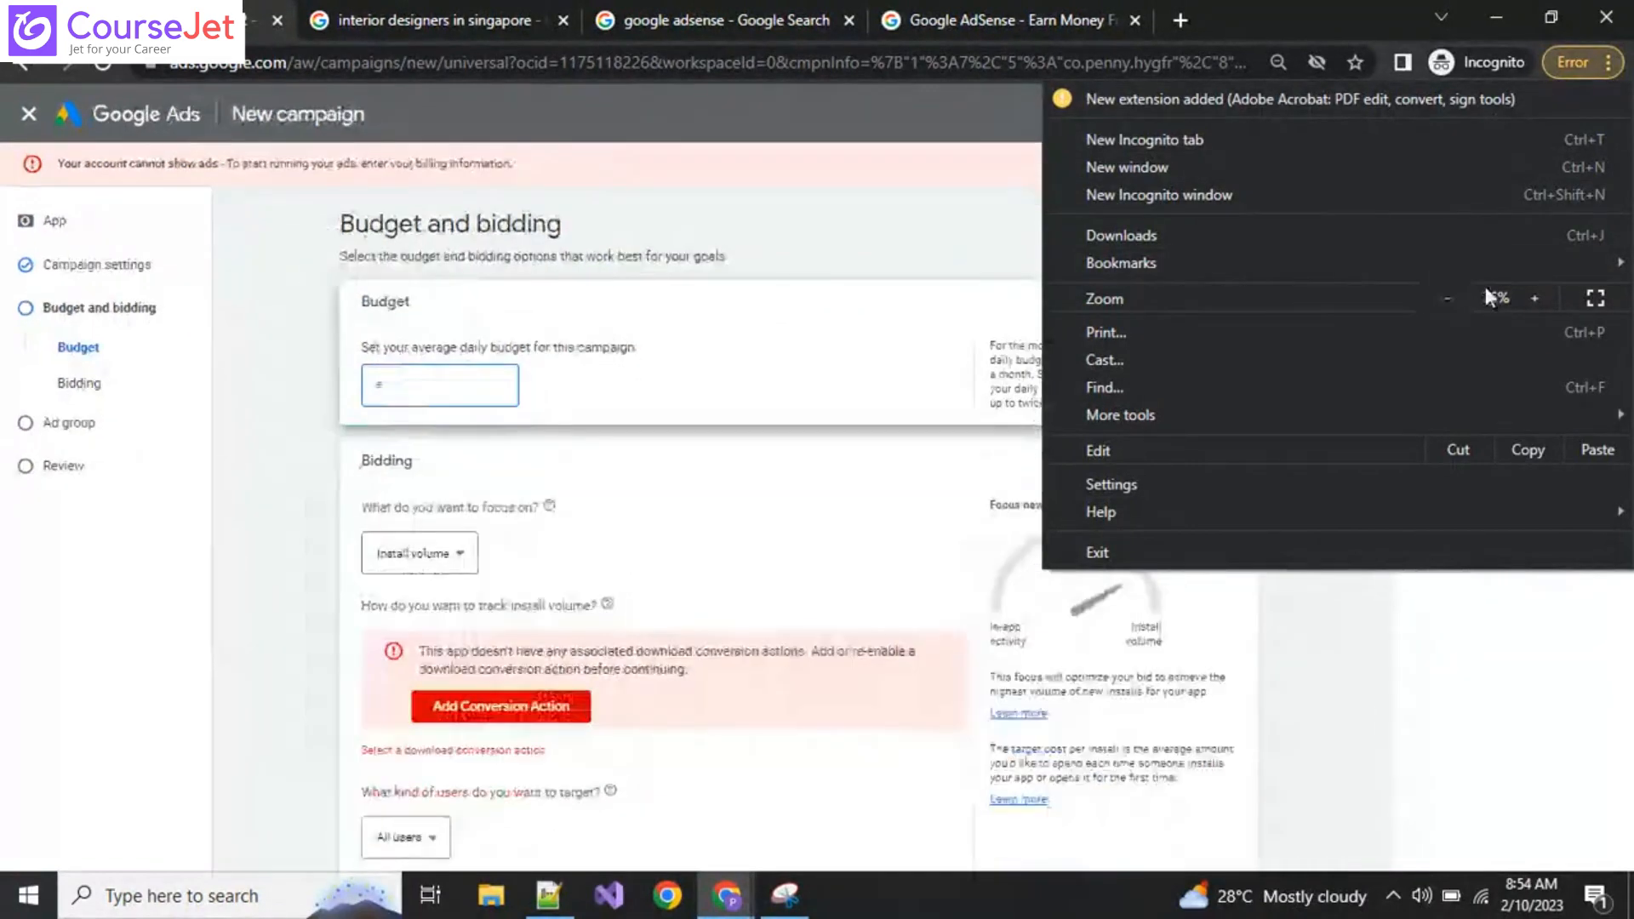
left_click(1535, 298)
left_click(1536, 298)
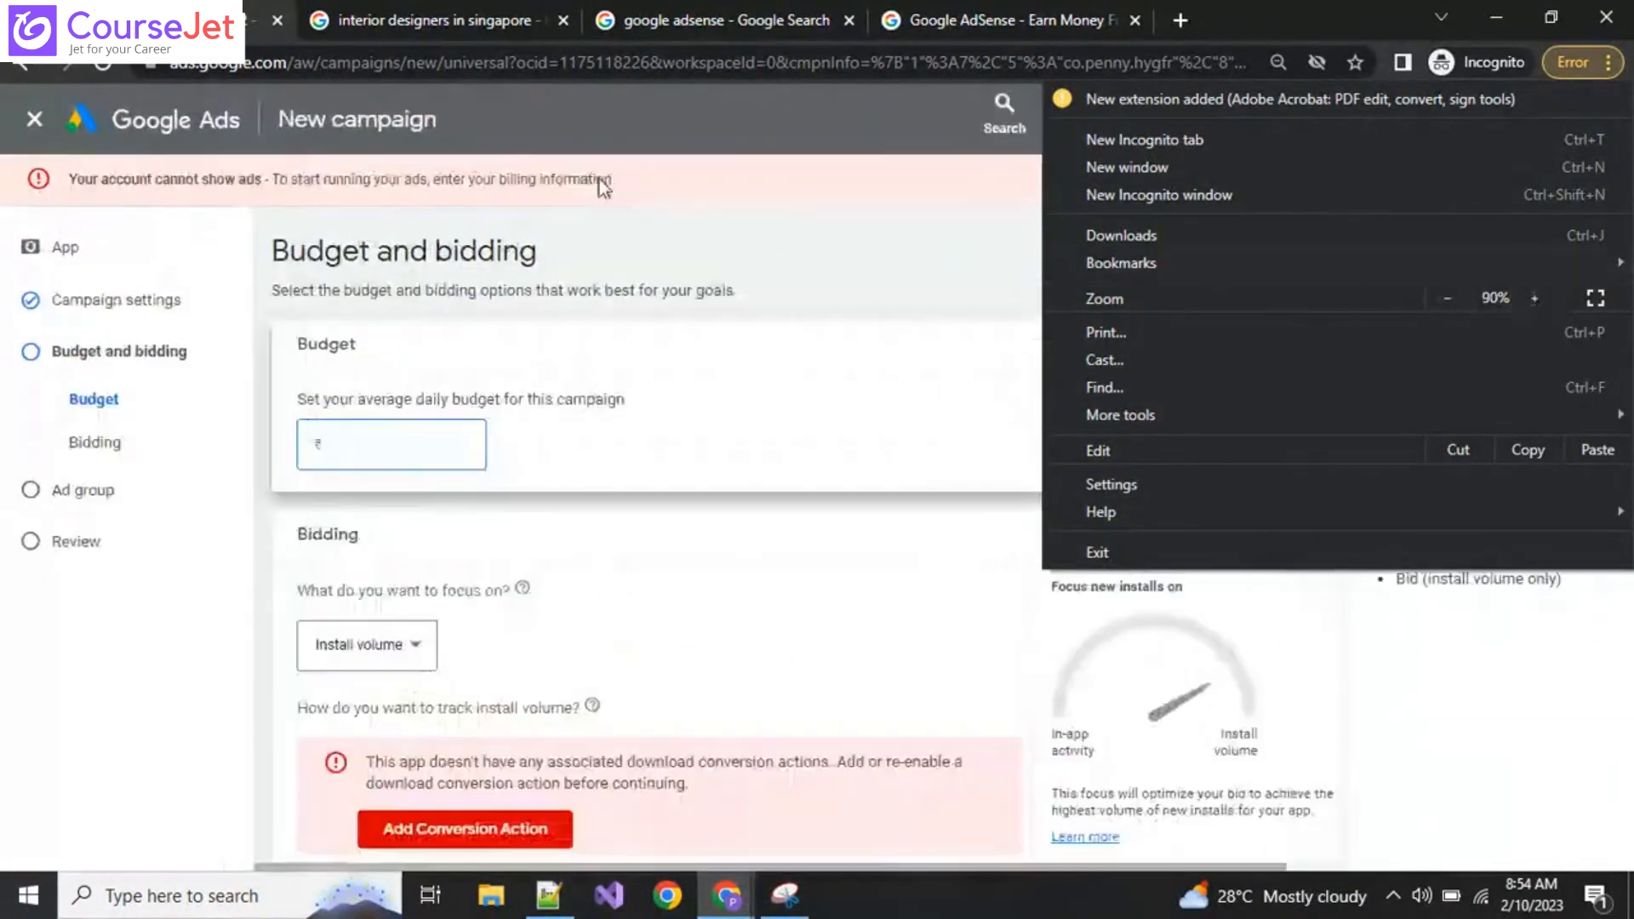
left_click(749, 274)
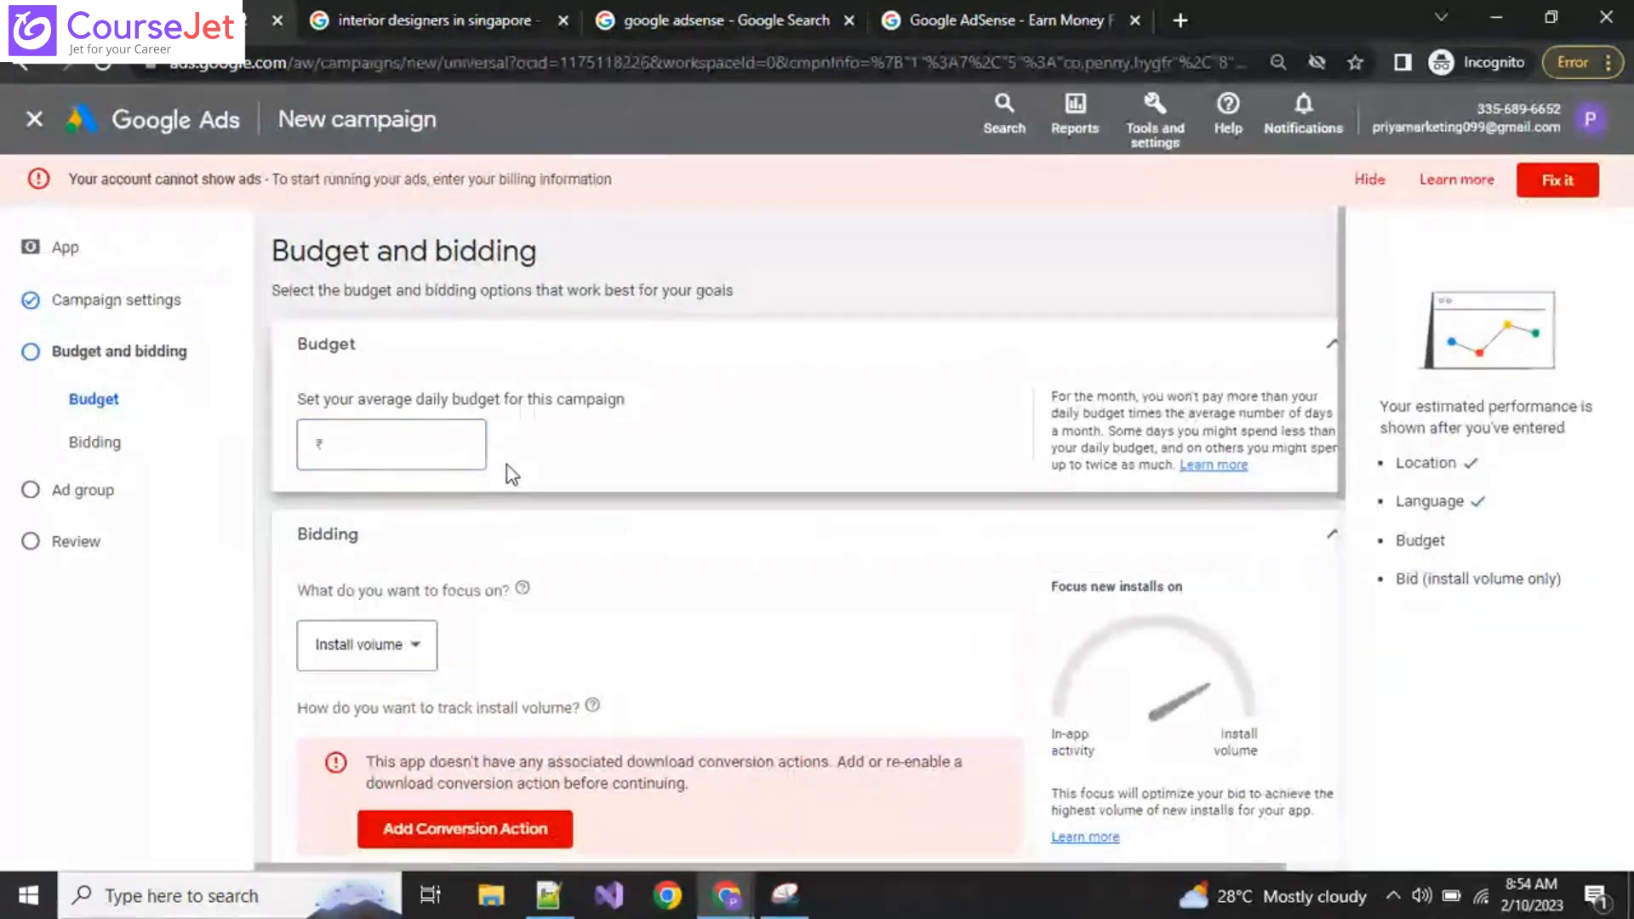
Step: Set the campaign's average daily budget to ₹100 and review the options for the bidding focus
left_click(411, 452)
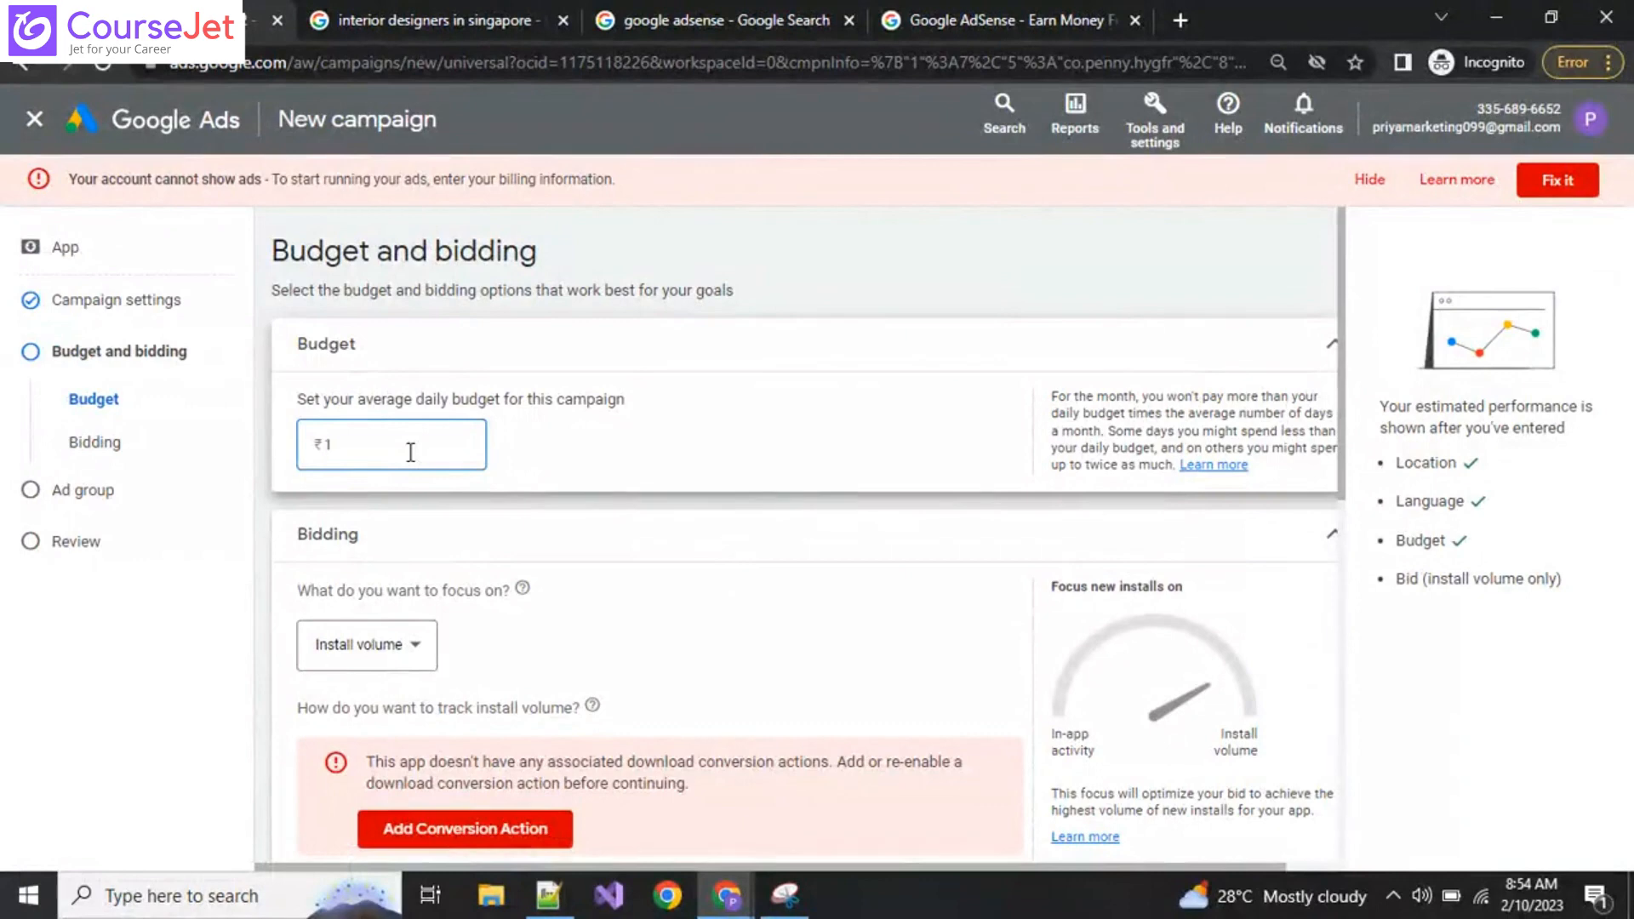
type("100")
scroll(660, 609, "down", 3)
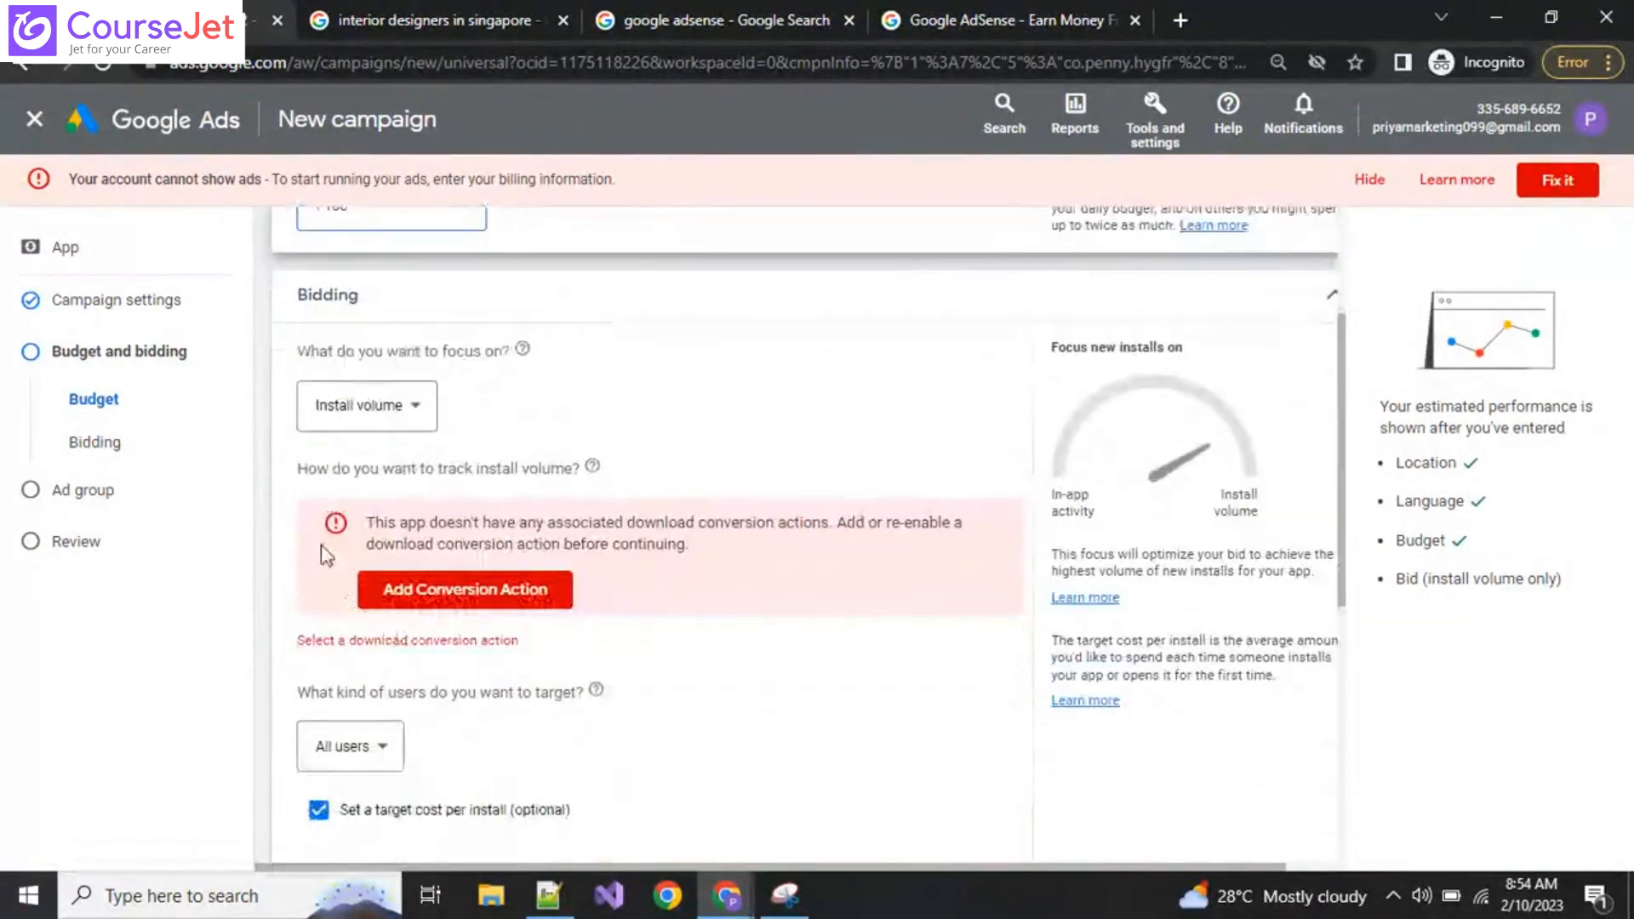
left_click(385, 422)
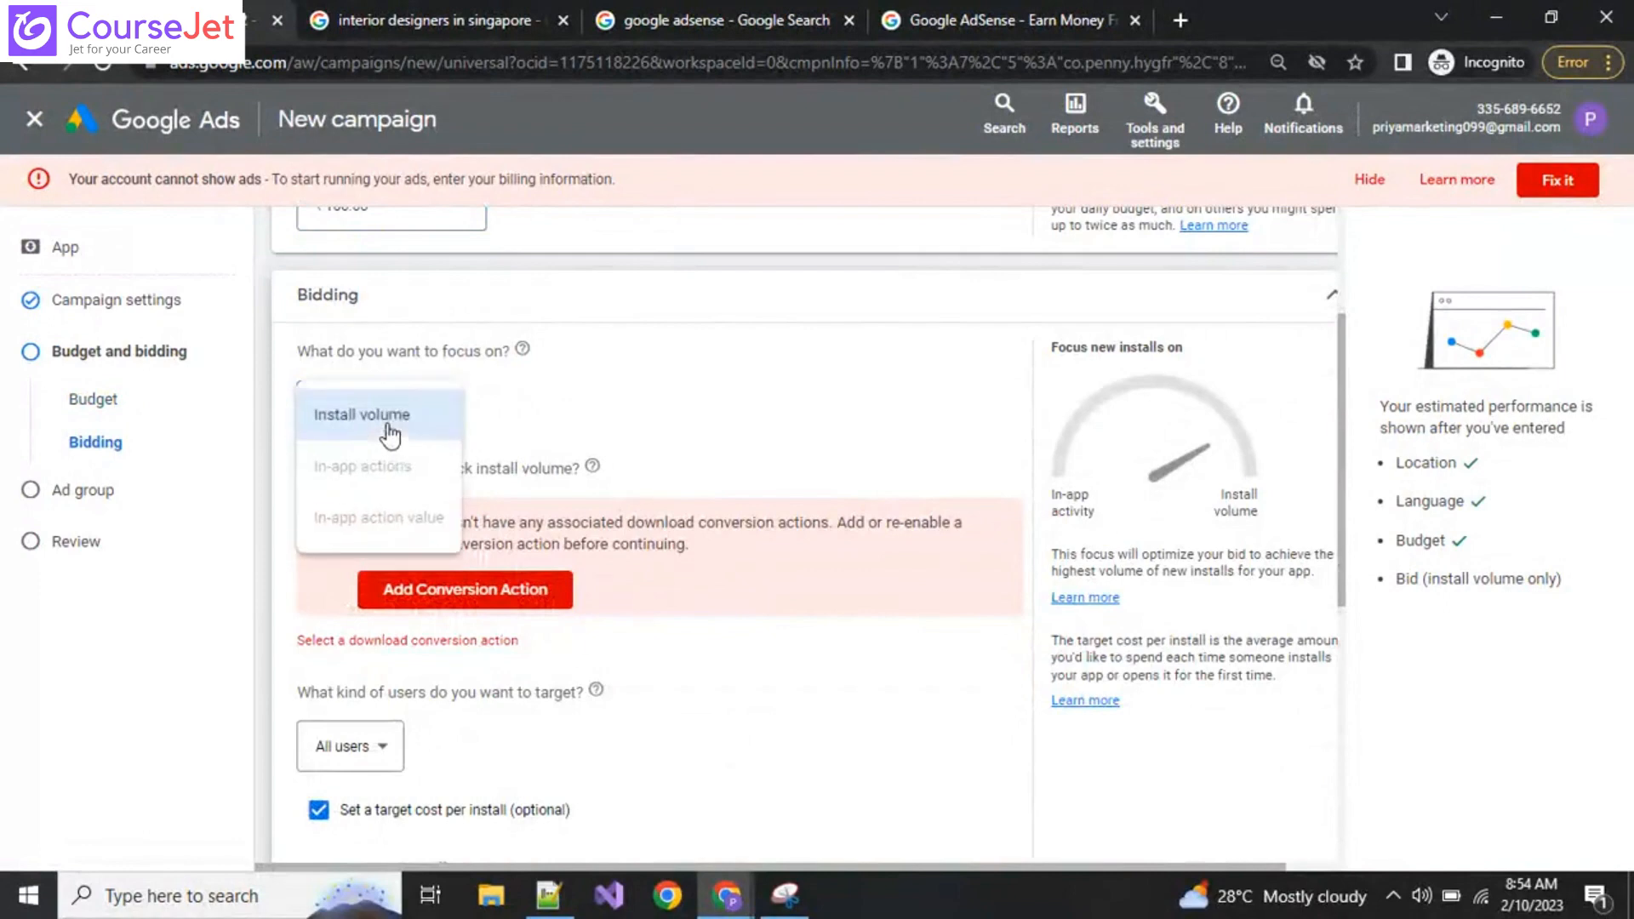
left_click(517, 415)
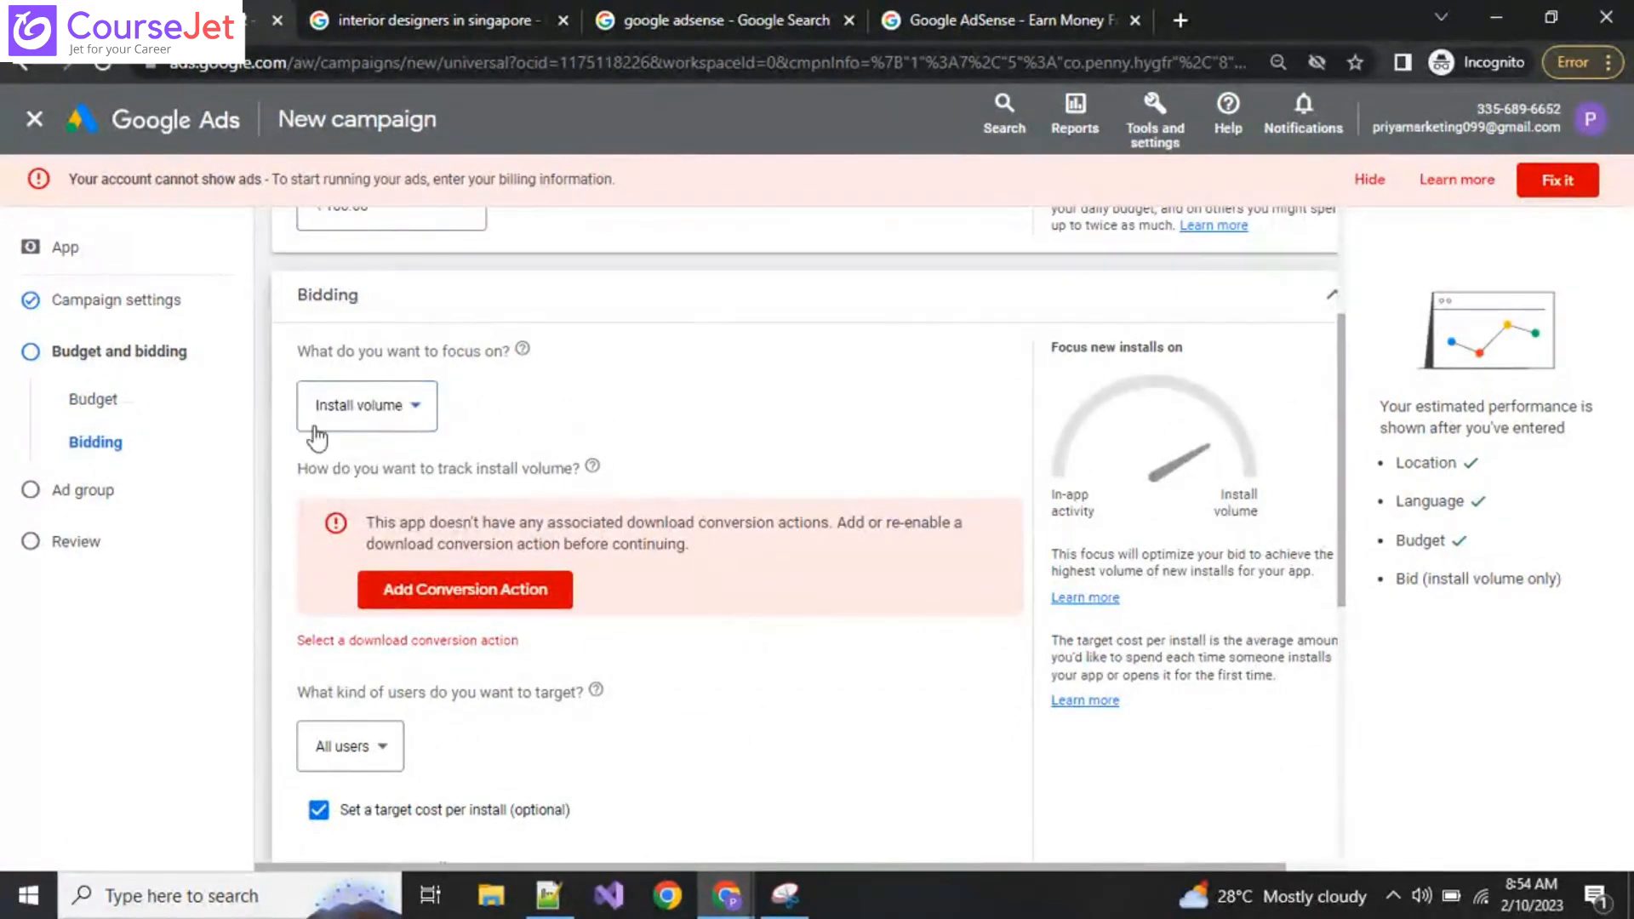
left_click(340, 413)
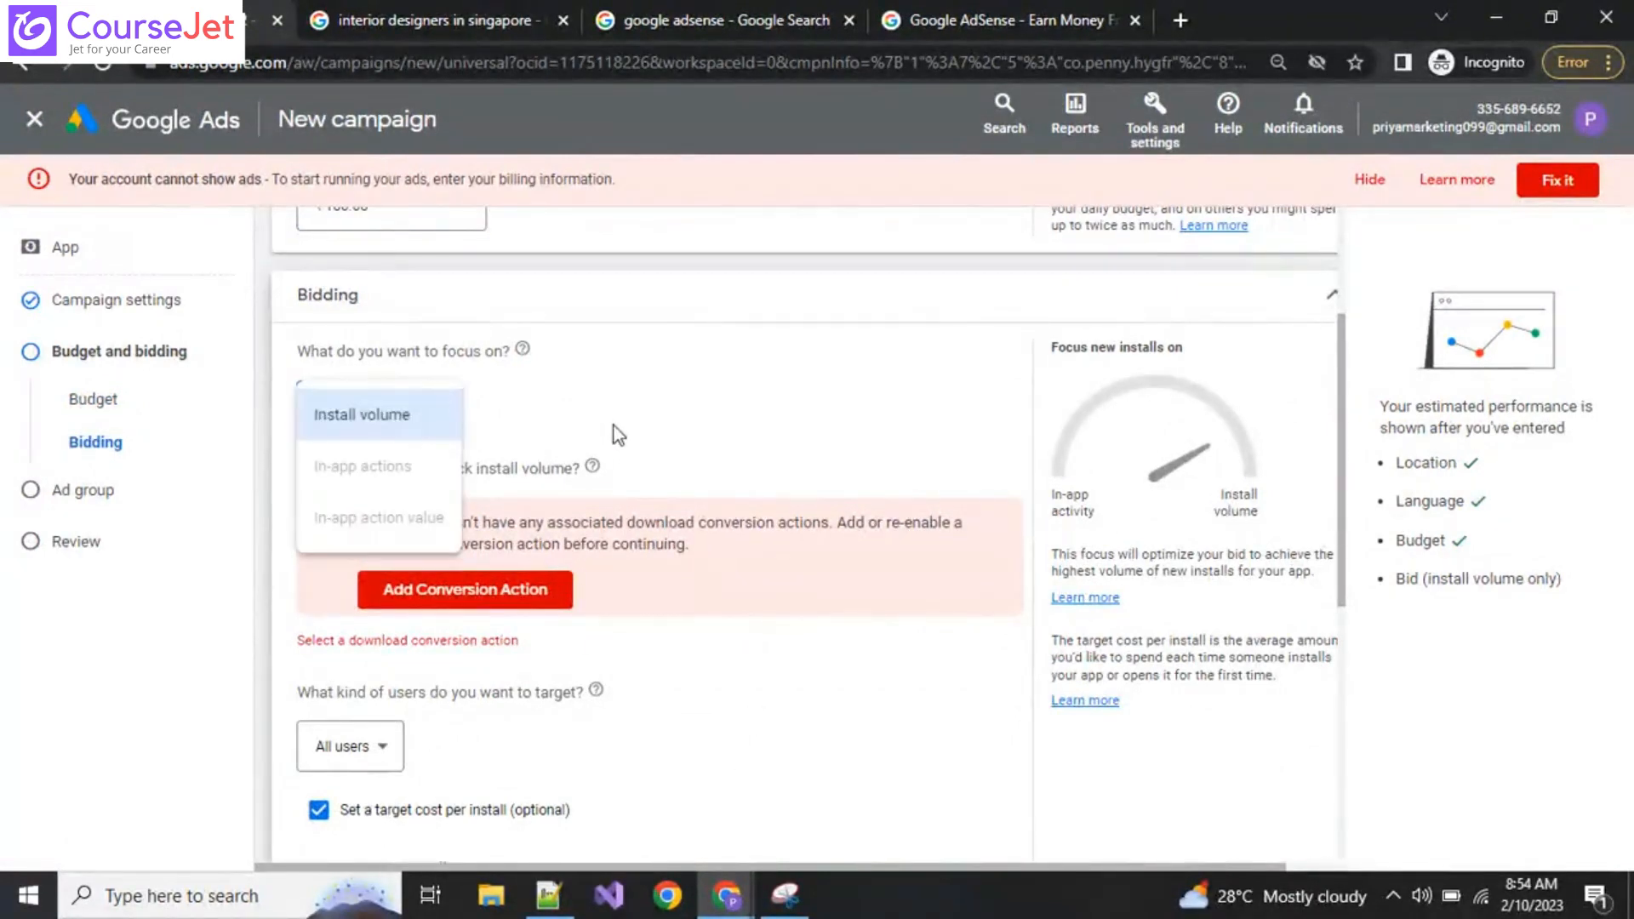
left_click(615, 426)
Step: Set the target cost per install to ₹10 and continue to the ad group settings
scroll(681, 749, "down", 1)
scroll(688, 754, "down", 1)
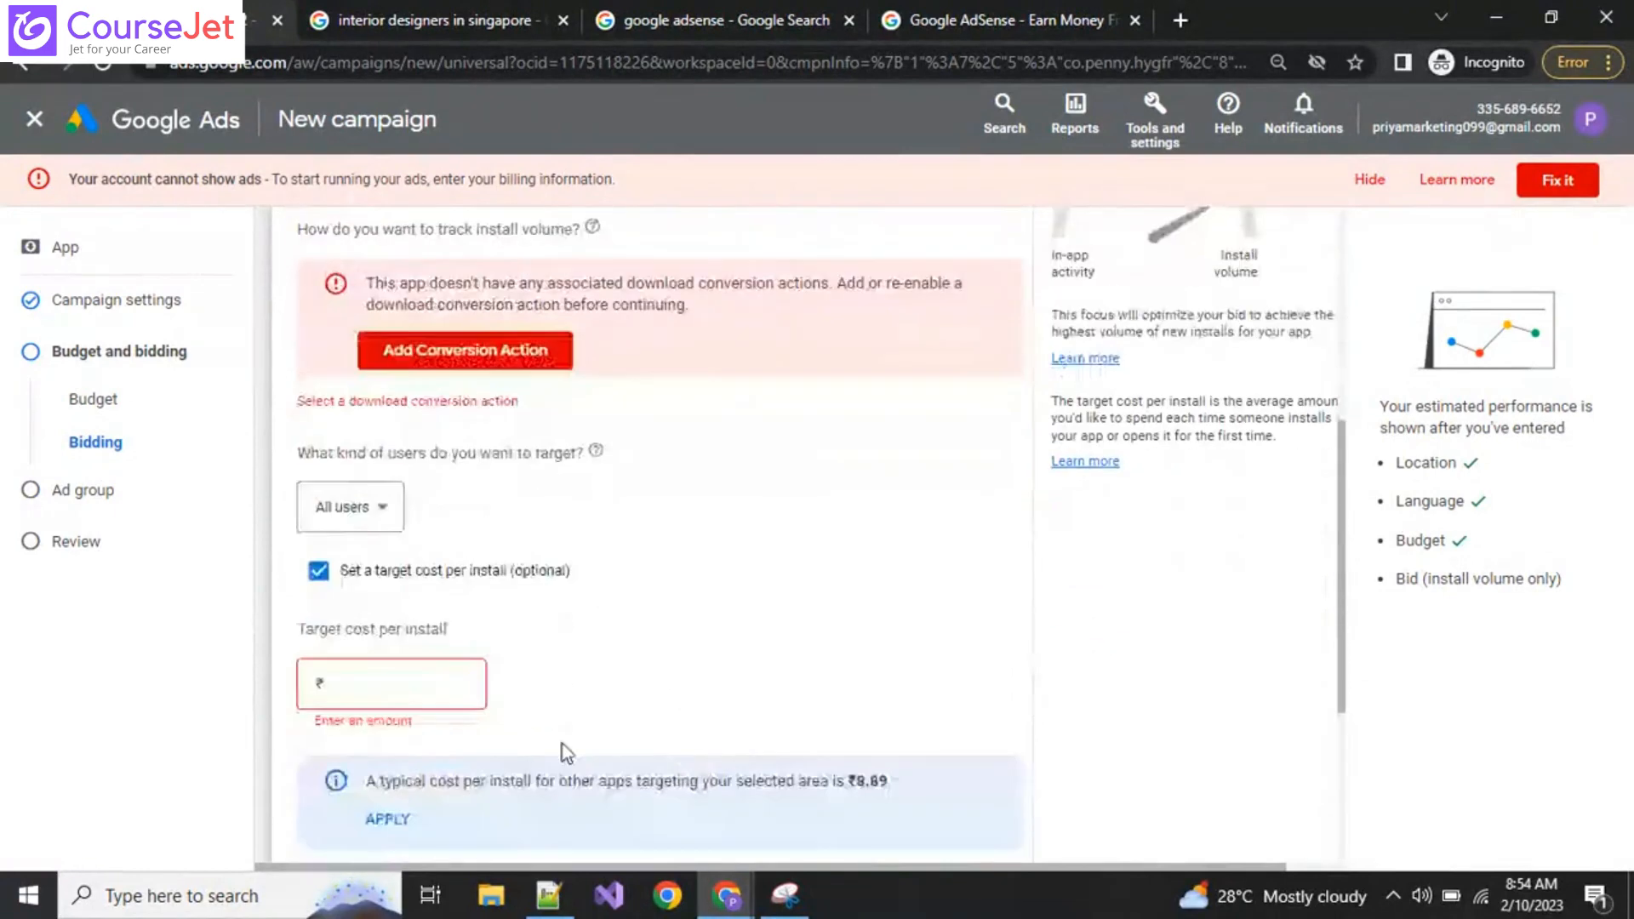
scroll(688, 712, "down", 1)
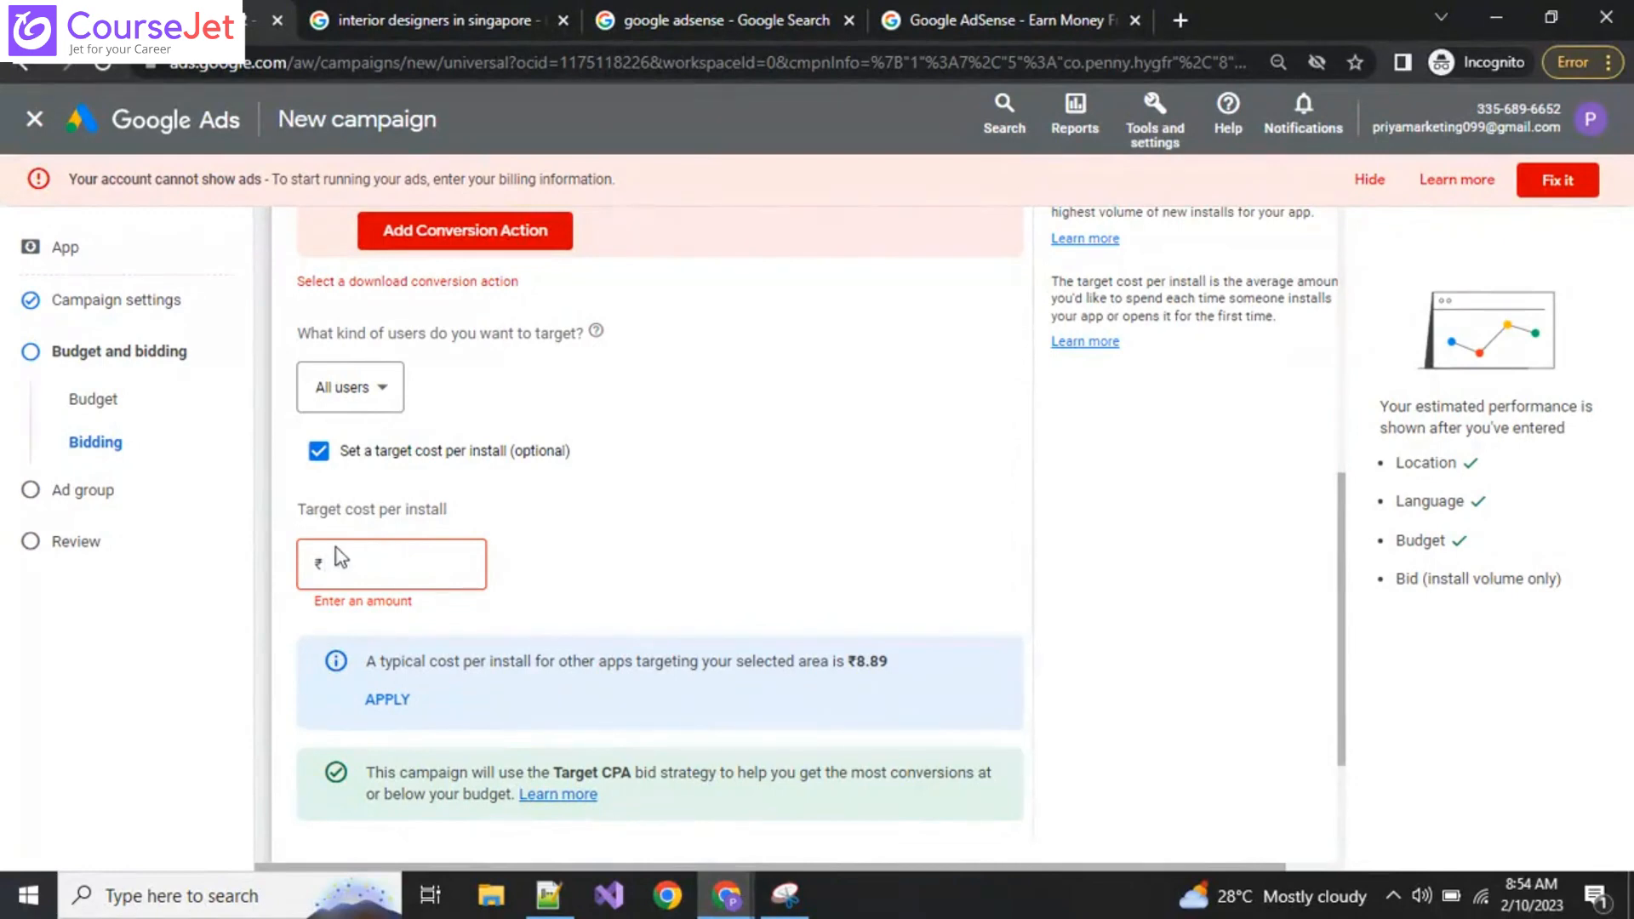
type("10")
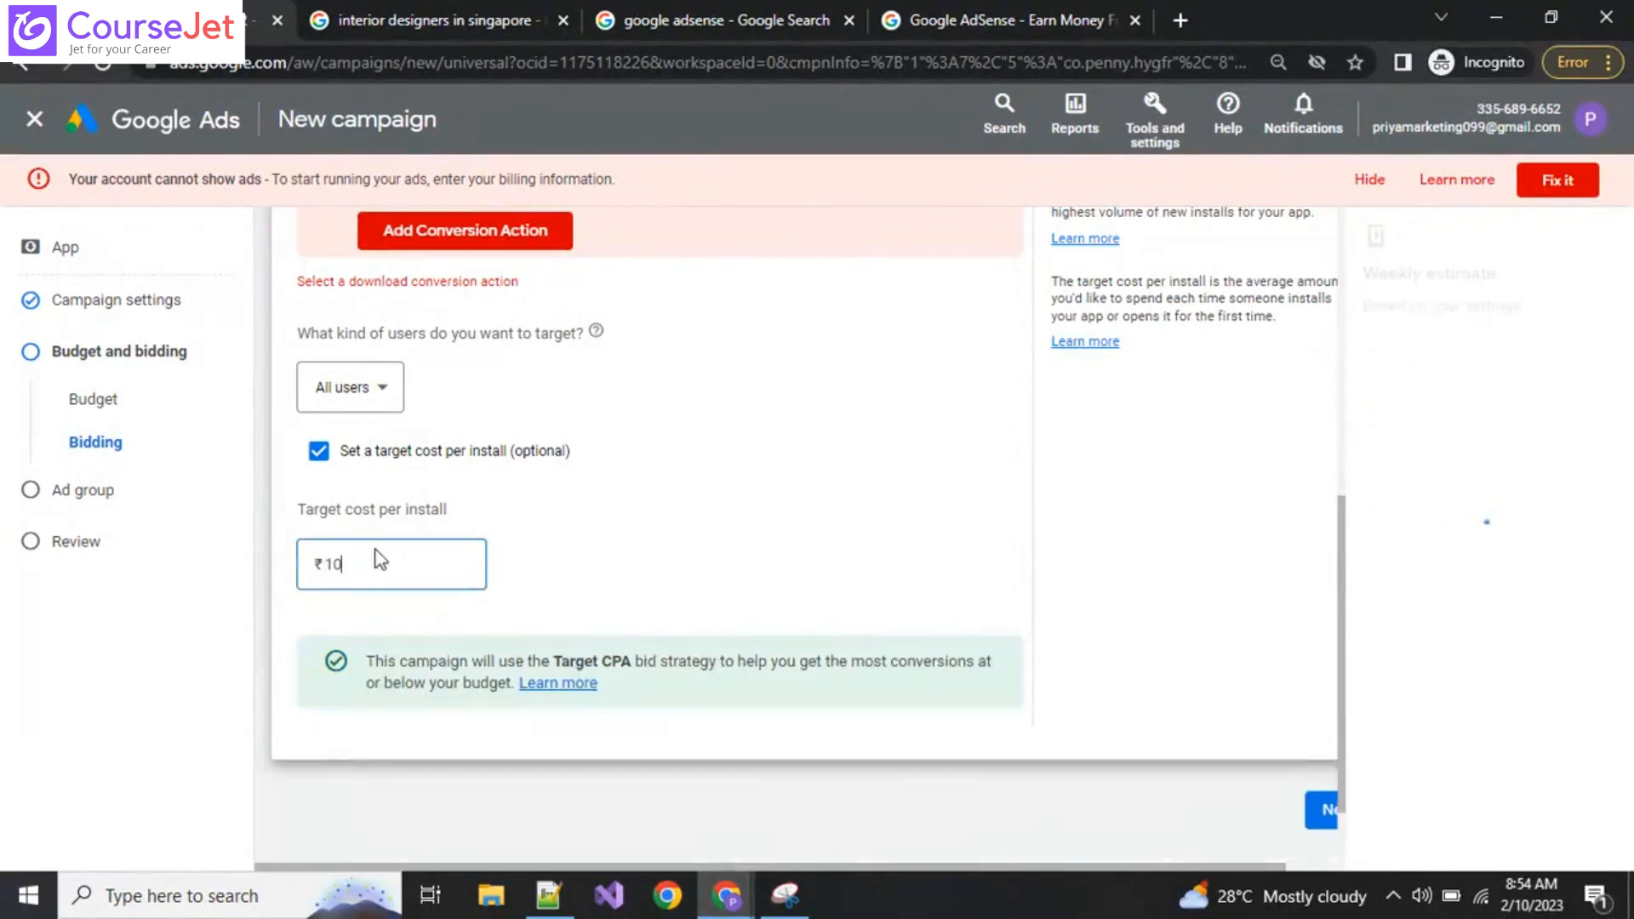
left_click(828, 558)
scroll(847, 639, "down", 1)
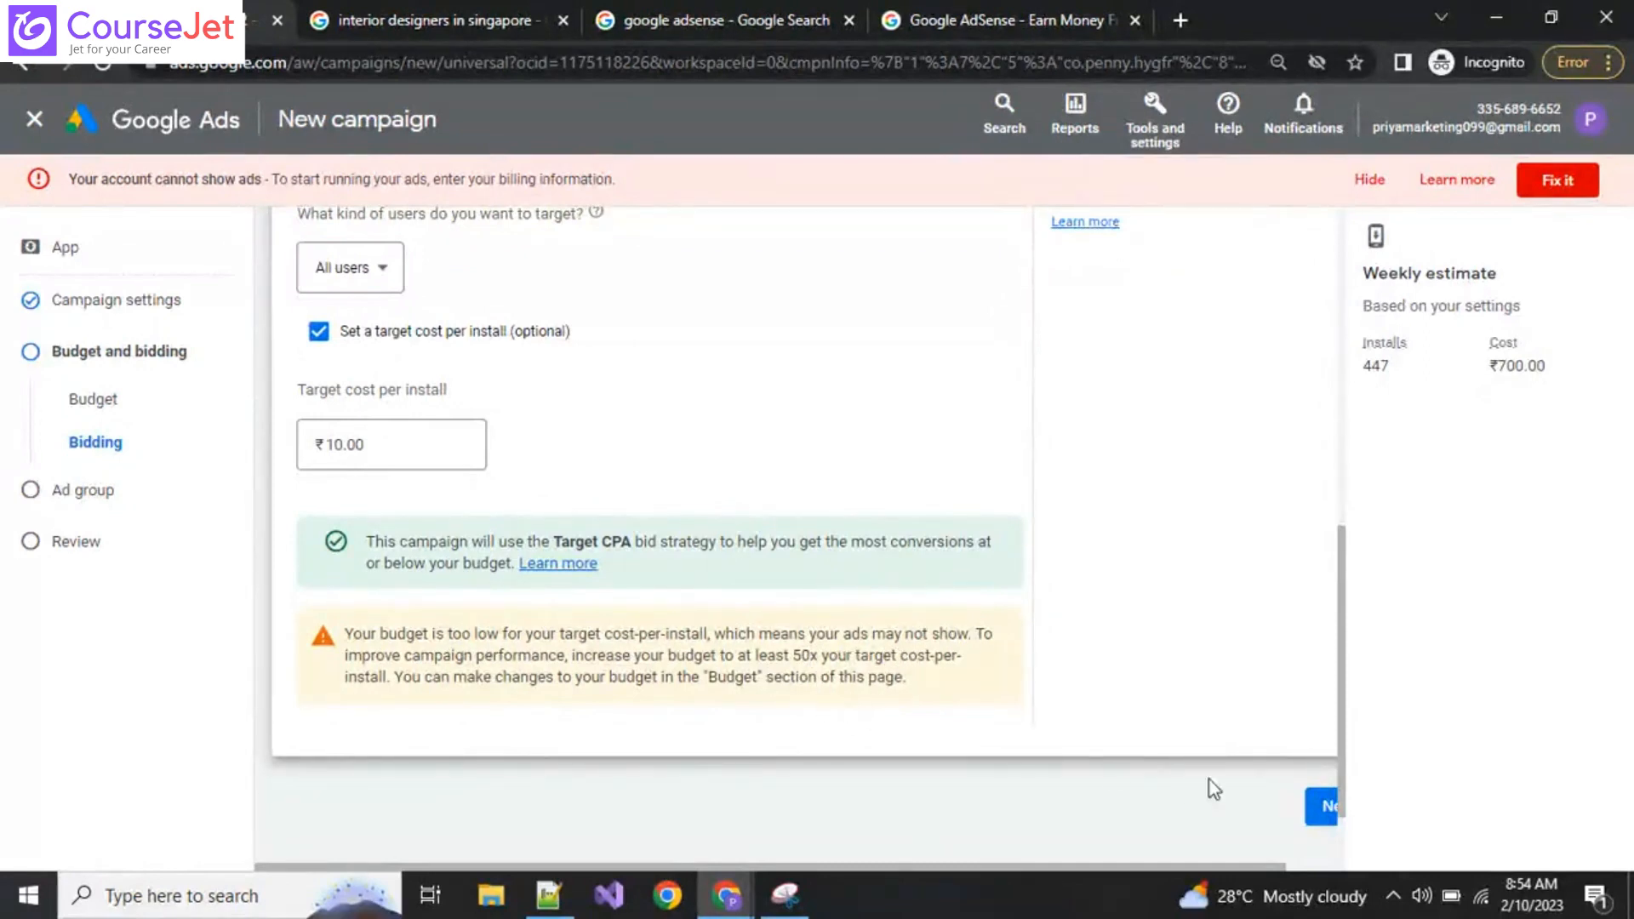
left_click(1324, 809)
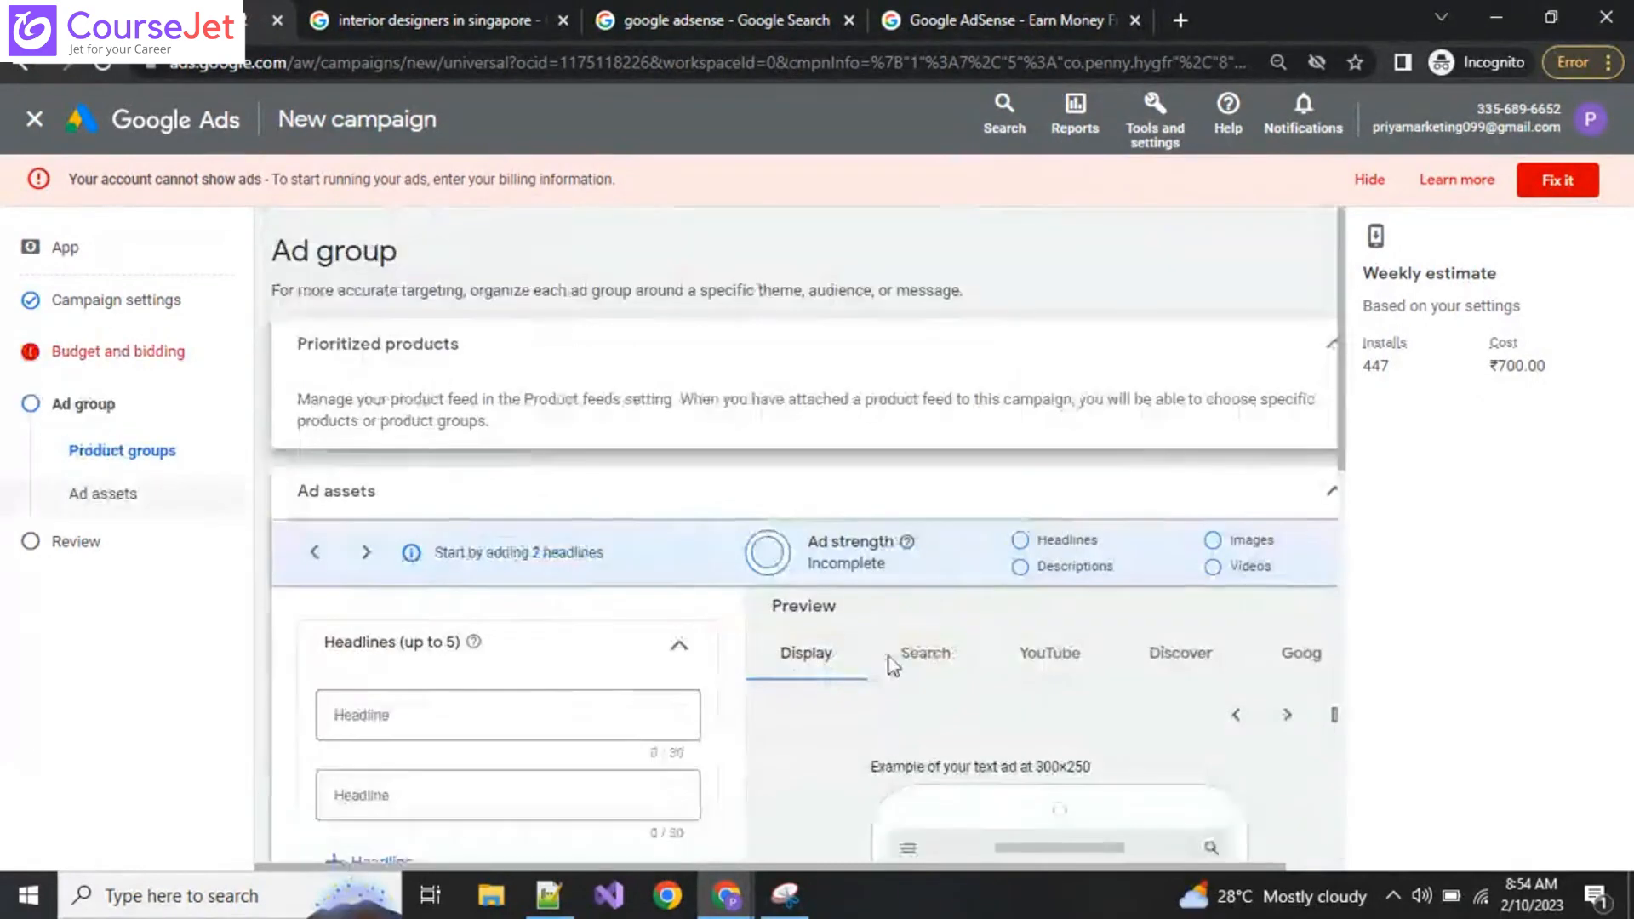
Step: Copy the line "Best Bridal Makeup in madurai" from the text editor notes and paste it as the ad's first headline
scroll(916, 826, "down", 1)
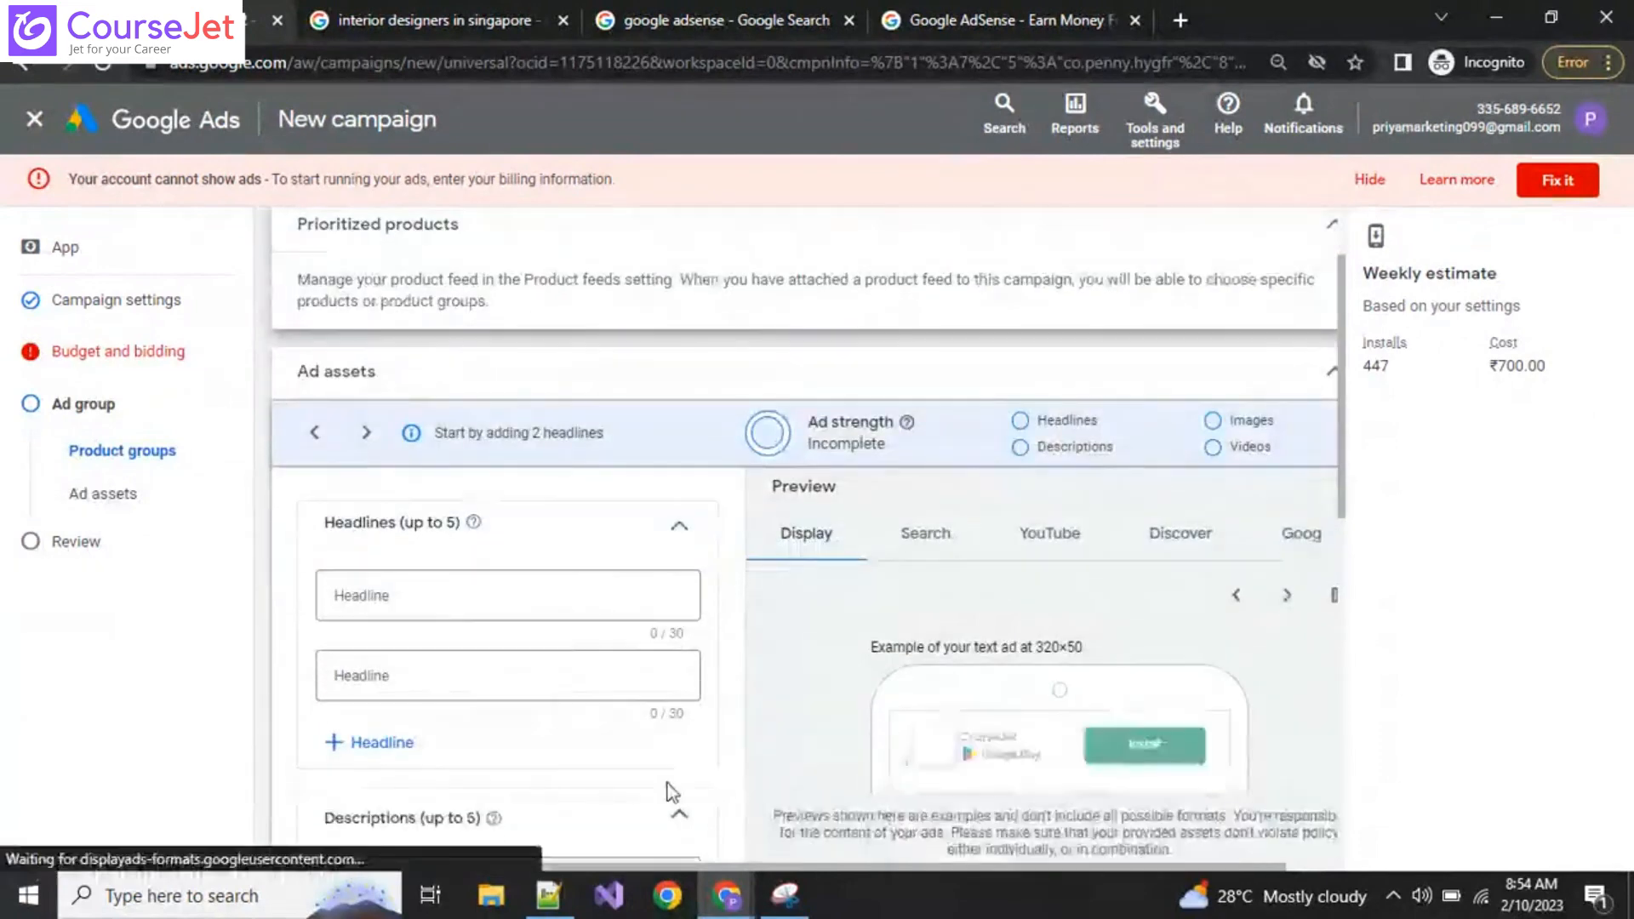
scroll(749, 652, "down", 1)
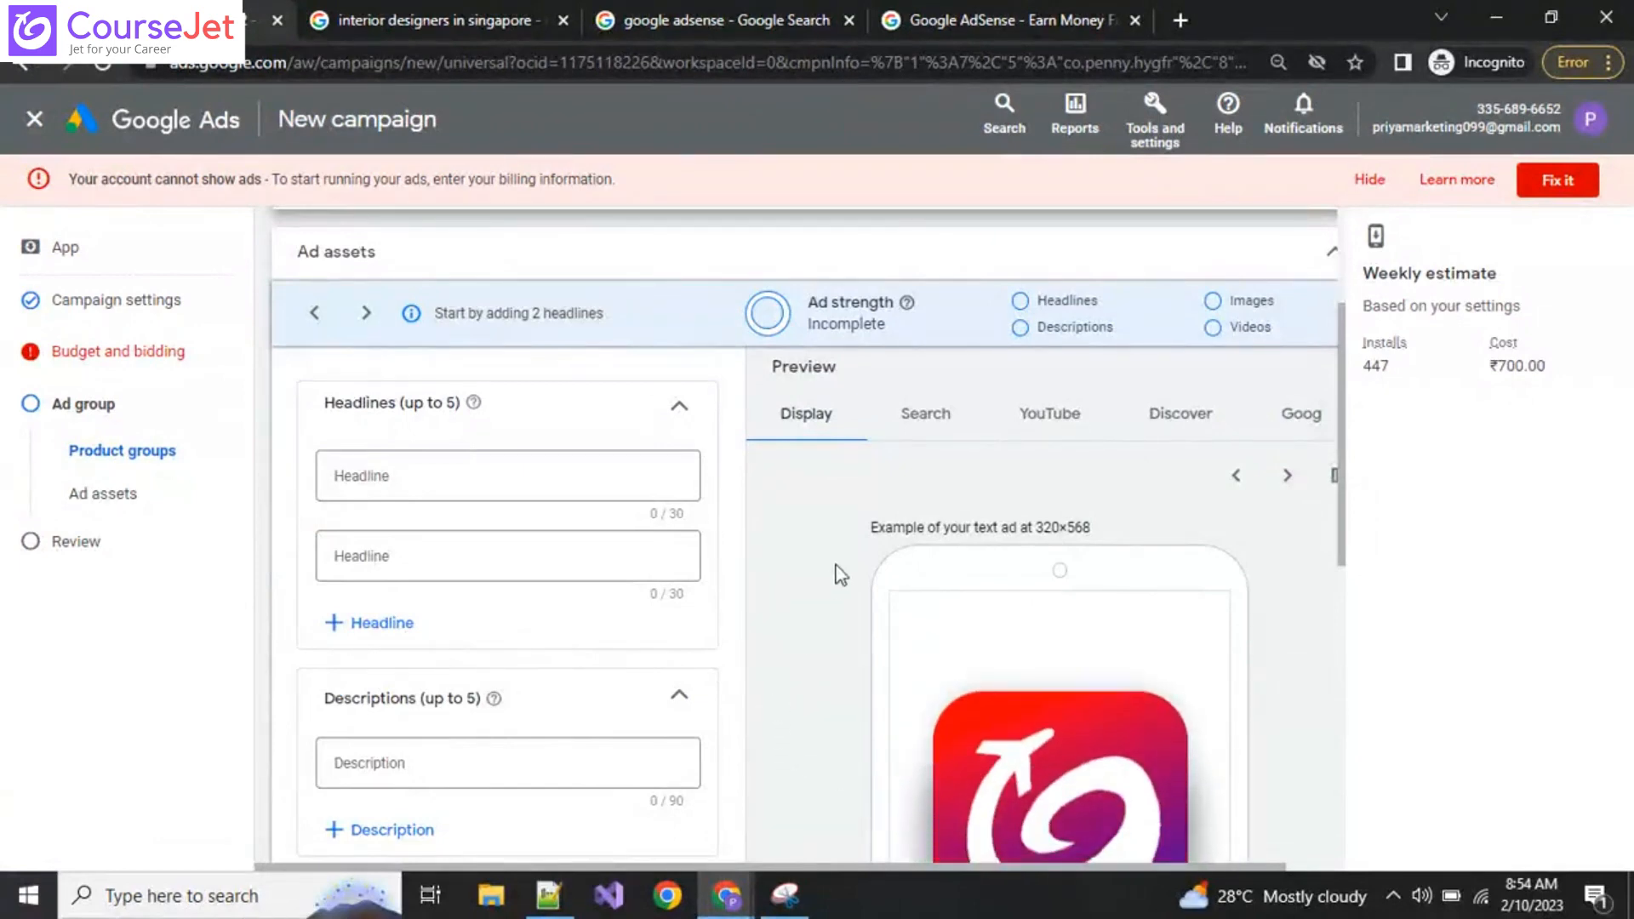
scroll(785, 603, "down", 1)
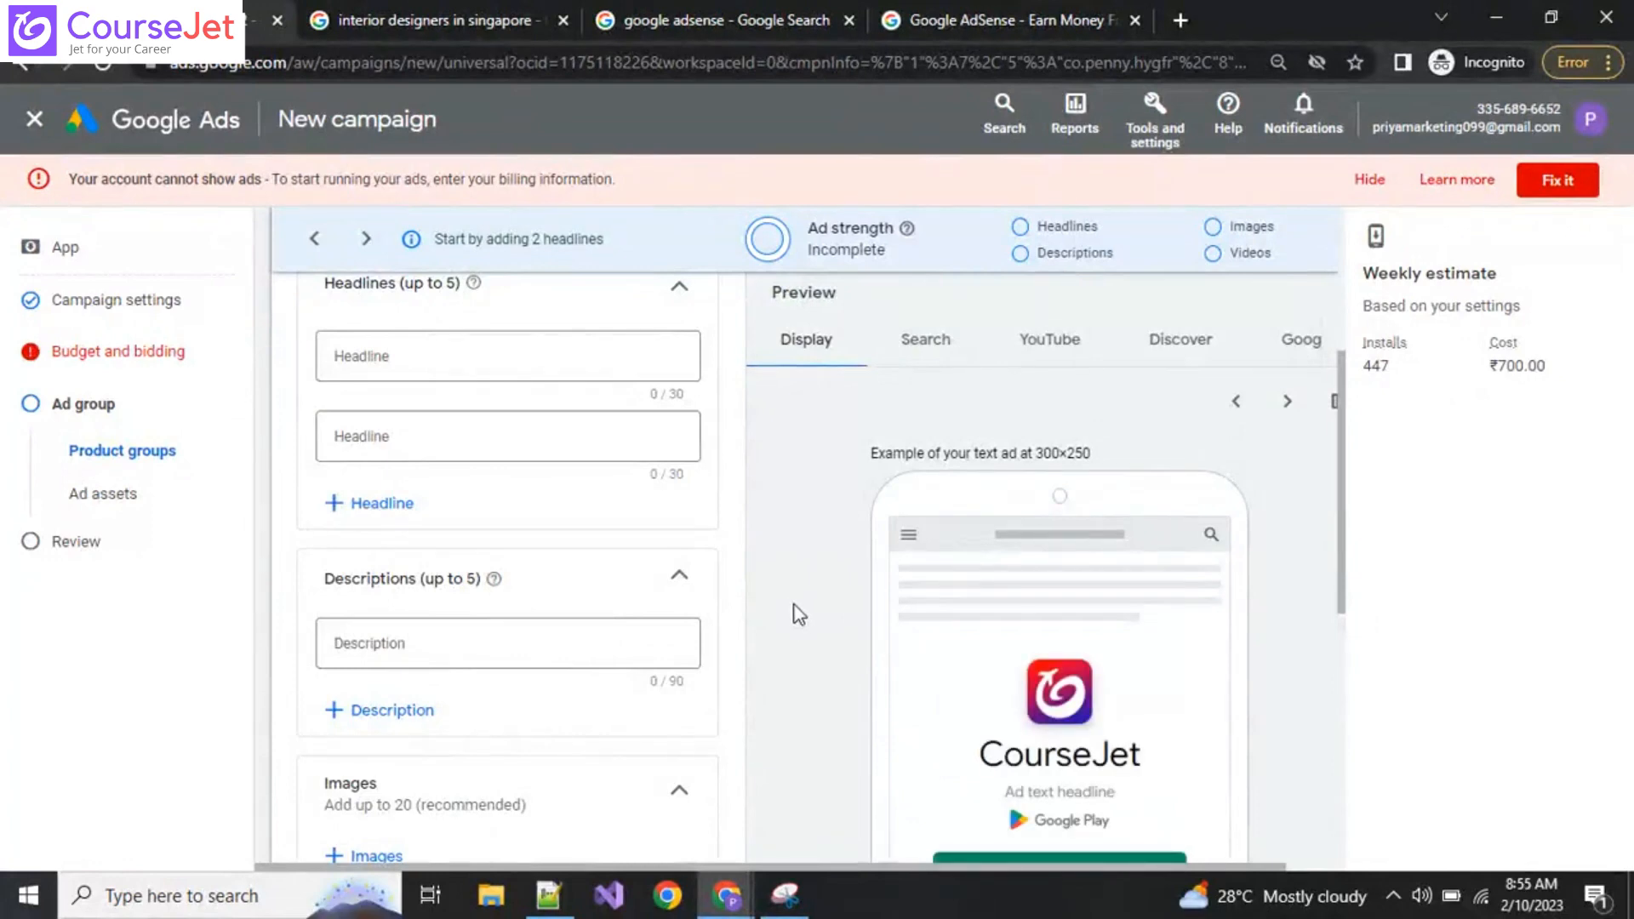
scroll(798, 613, "up", 1)
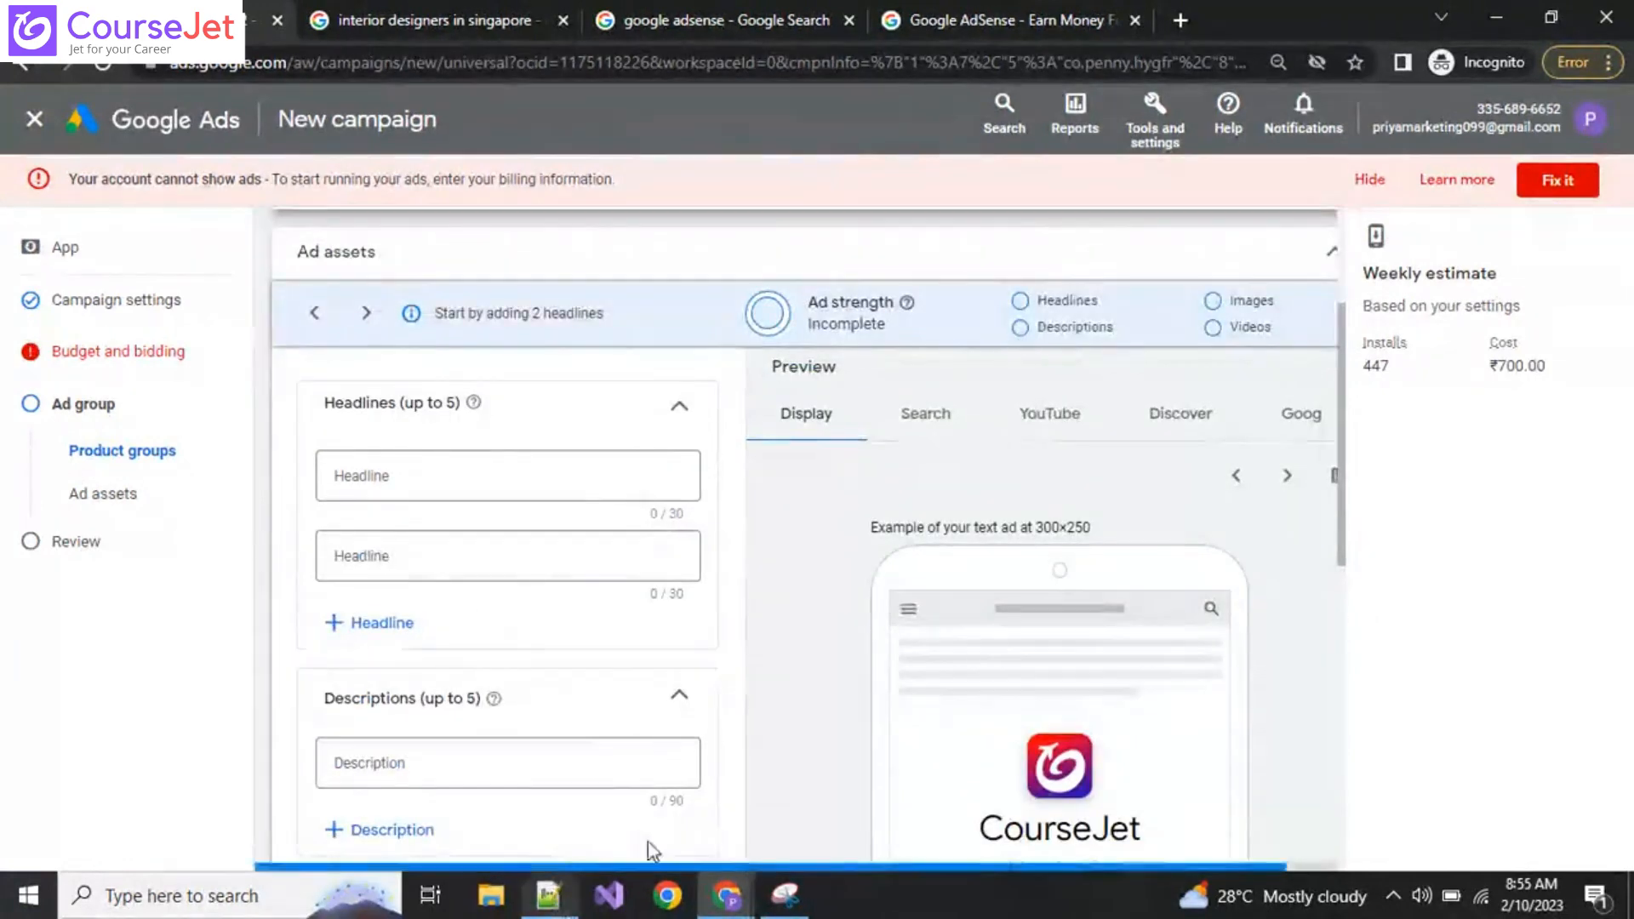
left_click(561, 906)
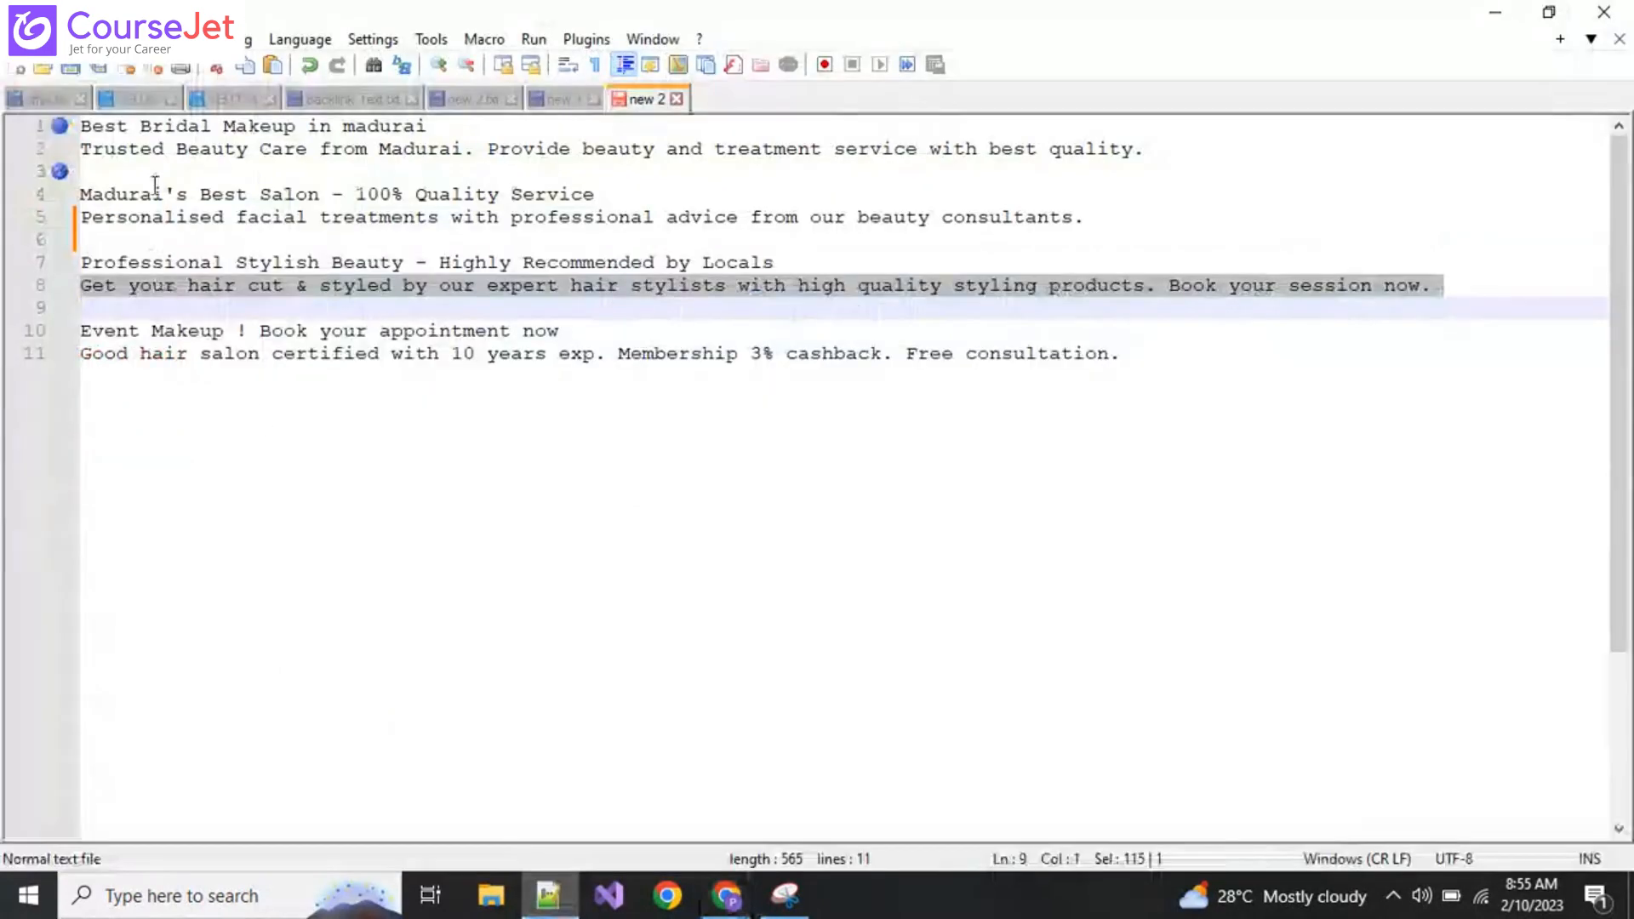
left_click(160, 128)
triple_click(160, 126)
key("ctrl+c")
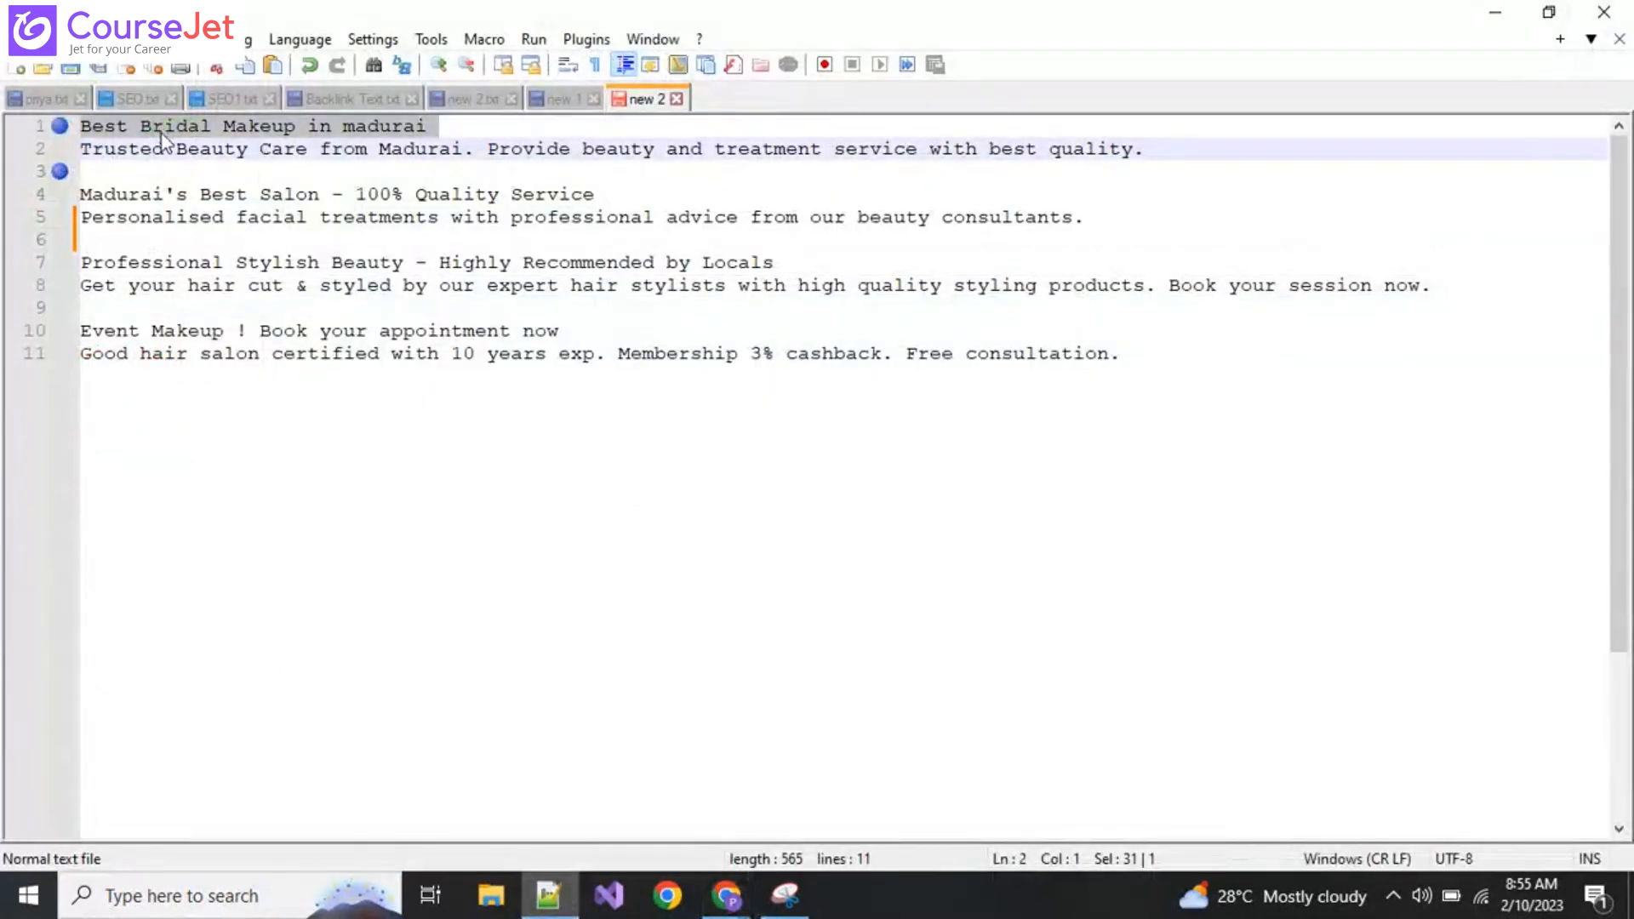
mouse_move(722, 899)
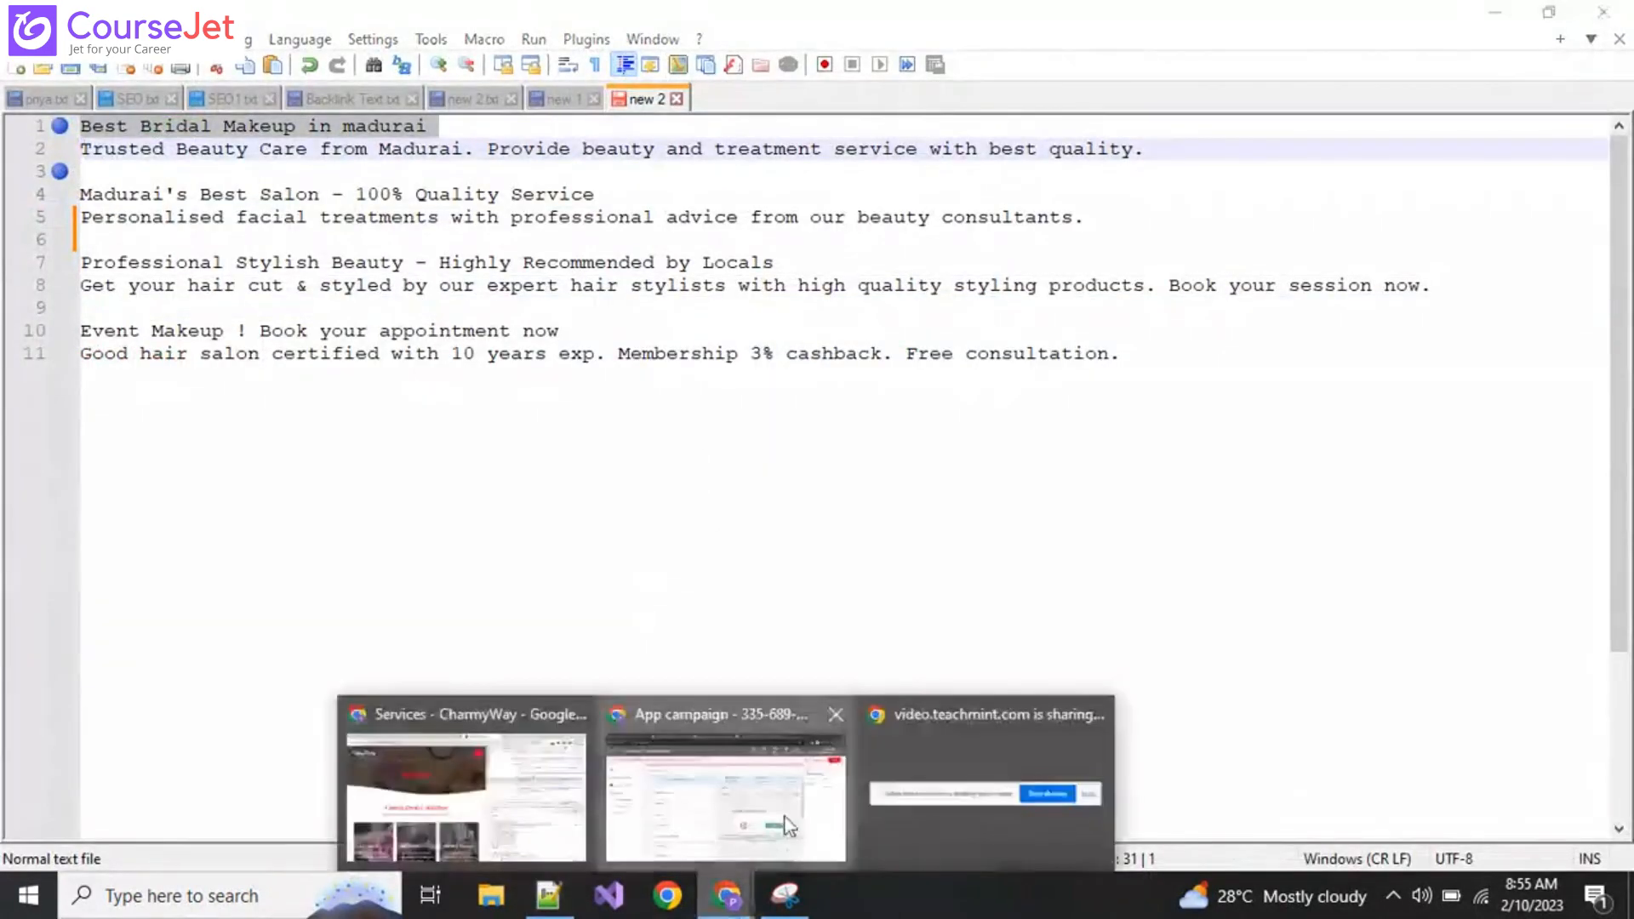
left_click(719, 784)
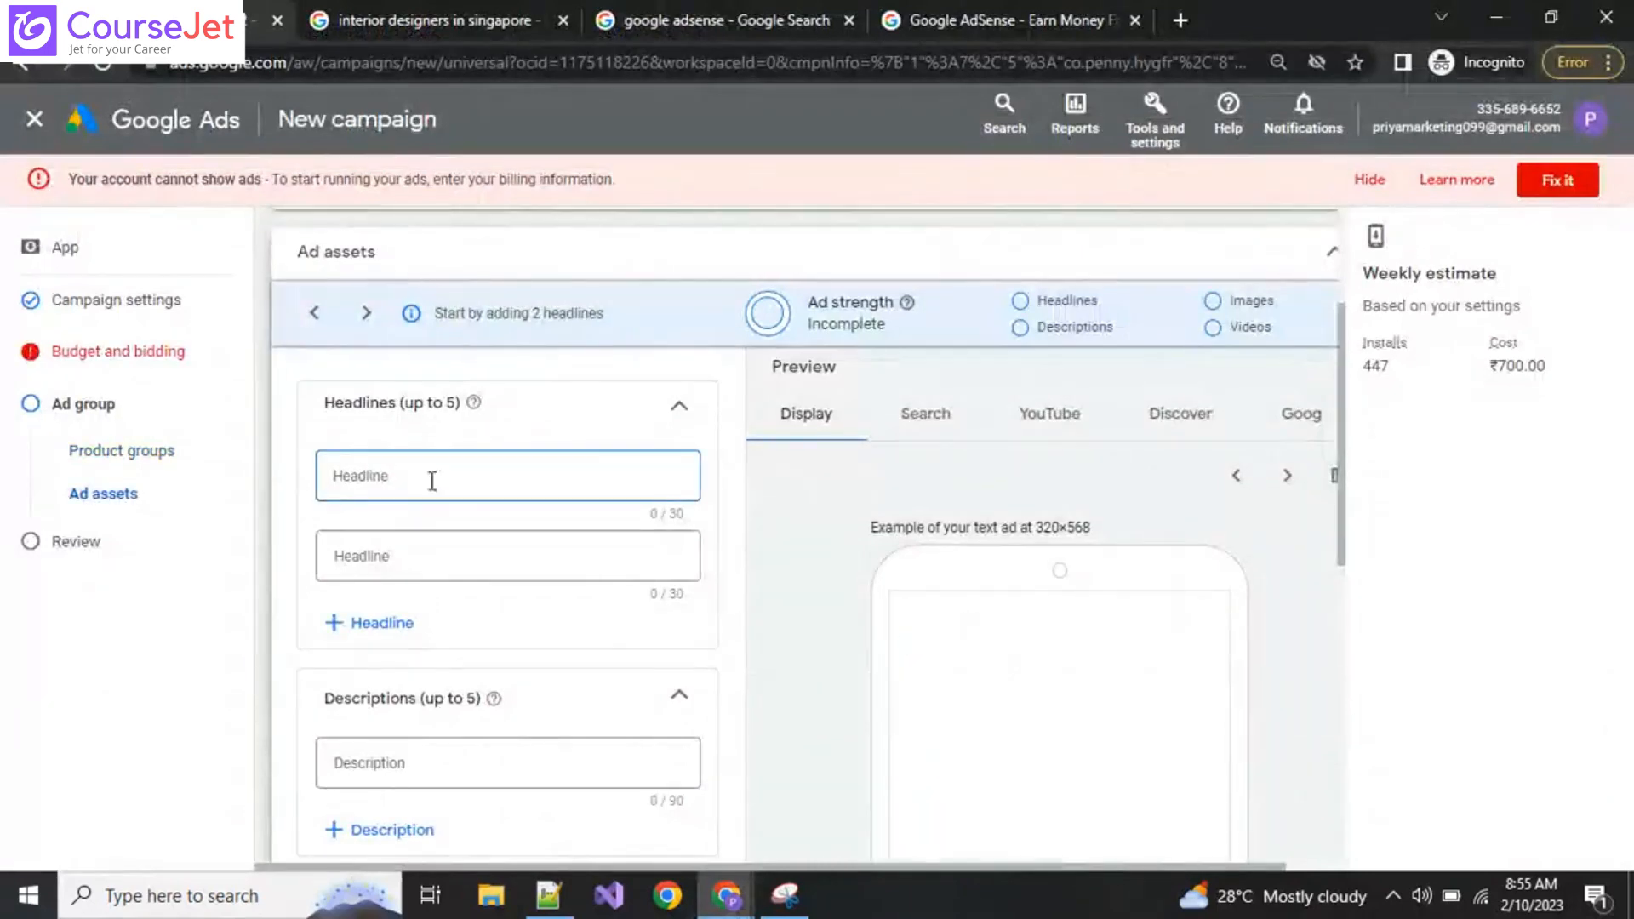
key("ctrl+v")
left_click(805, 673)
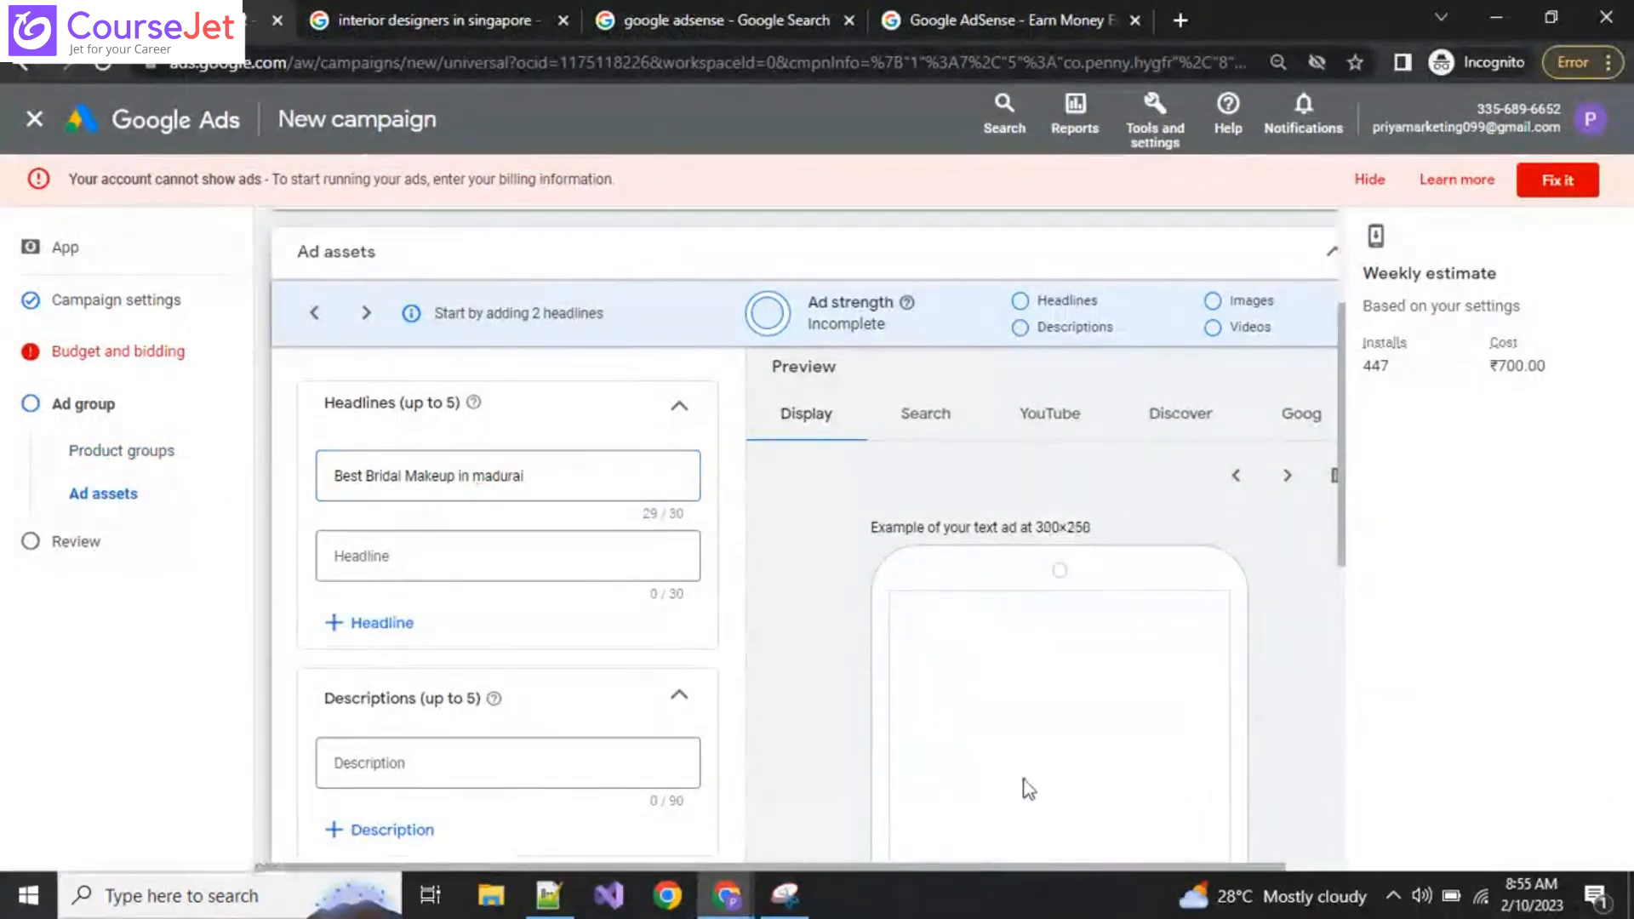
Step: Look through the ad preview and the description, image, video and HTML5 asset sections of the ad group
scroll(887, 761, "down", 3)
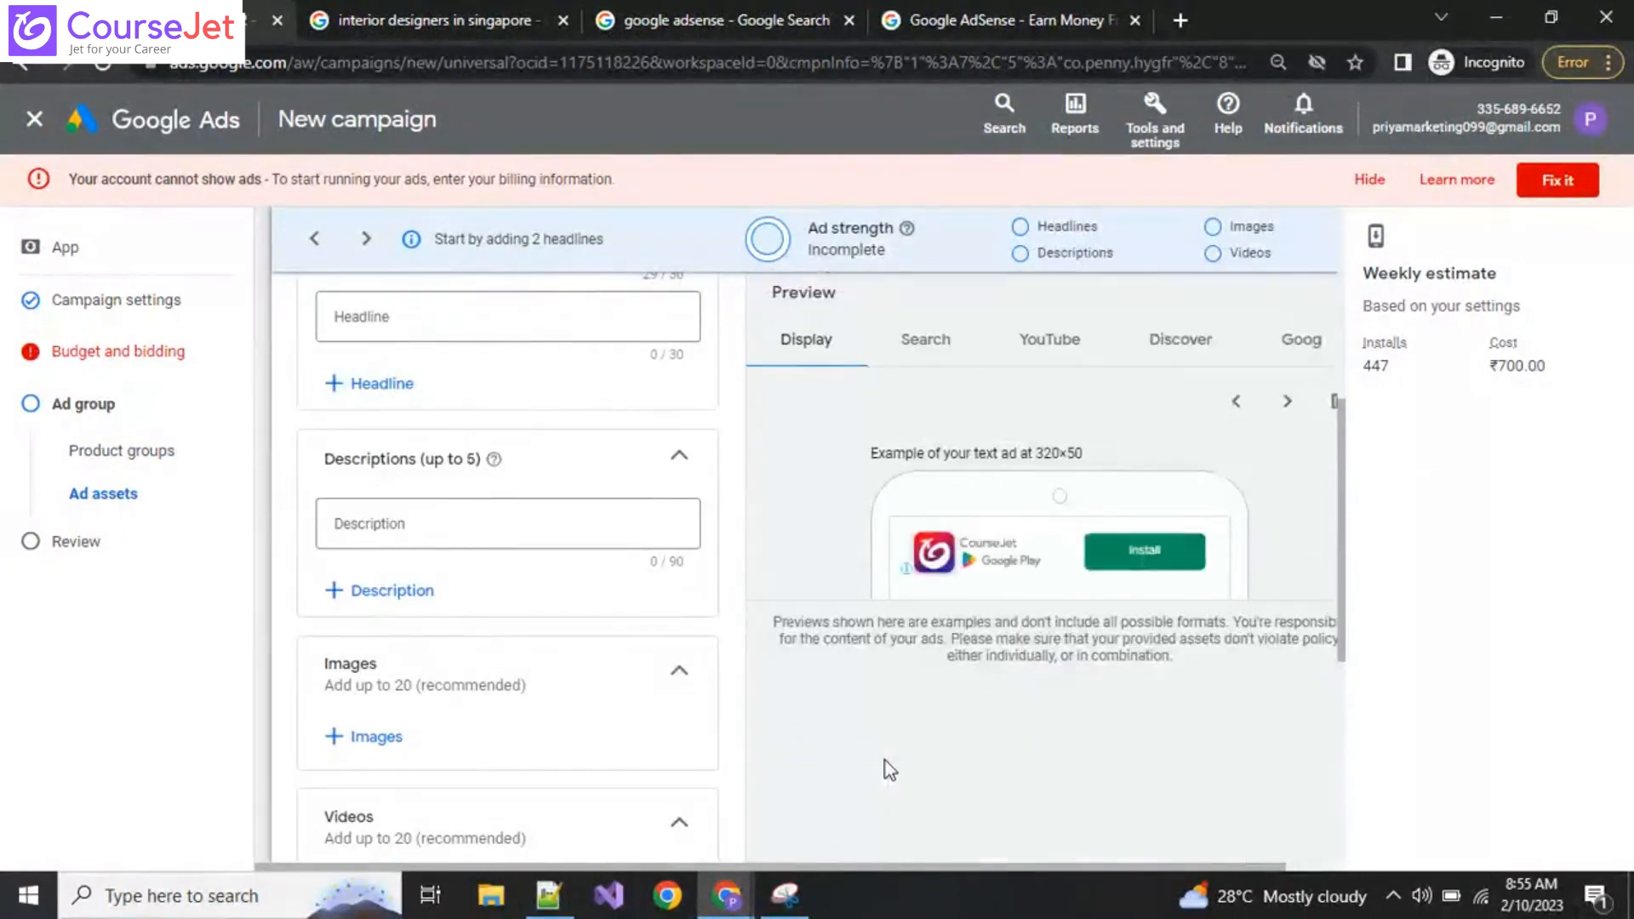
scroll(824, 759, "up", 5)
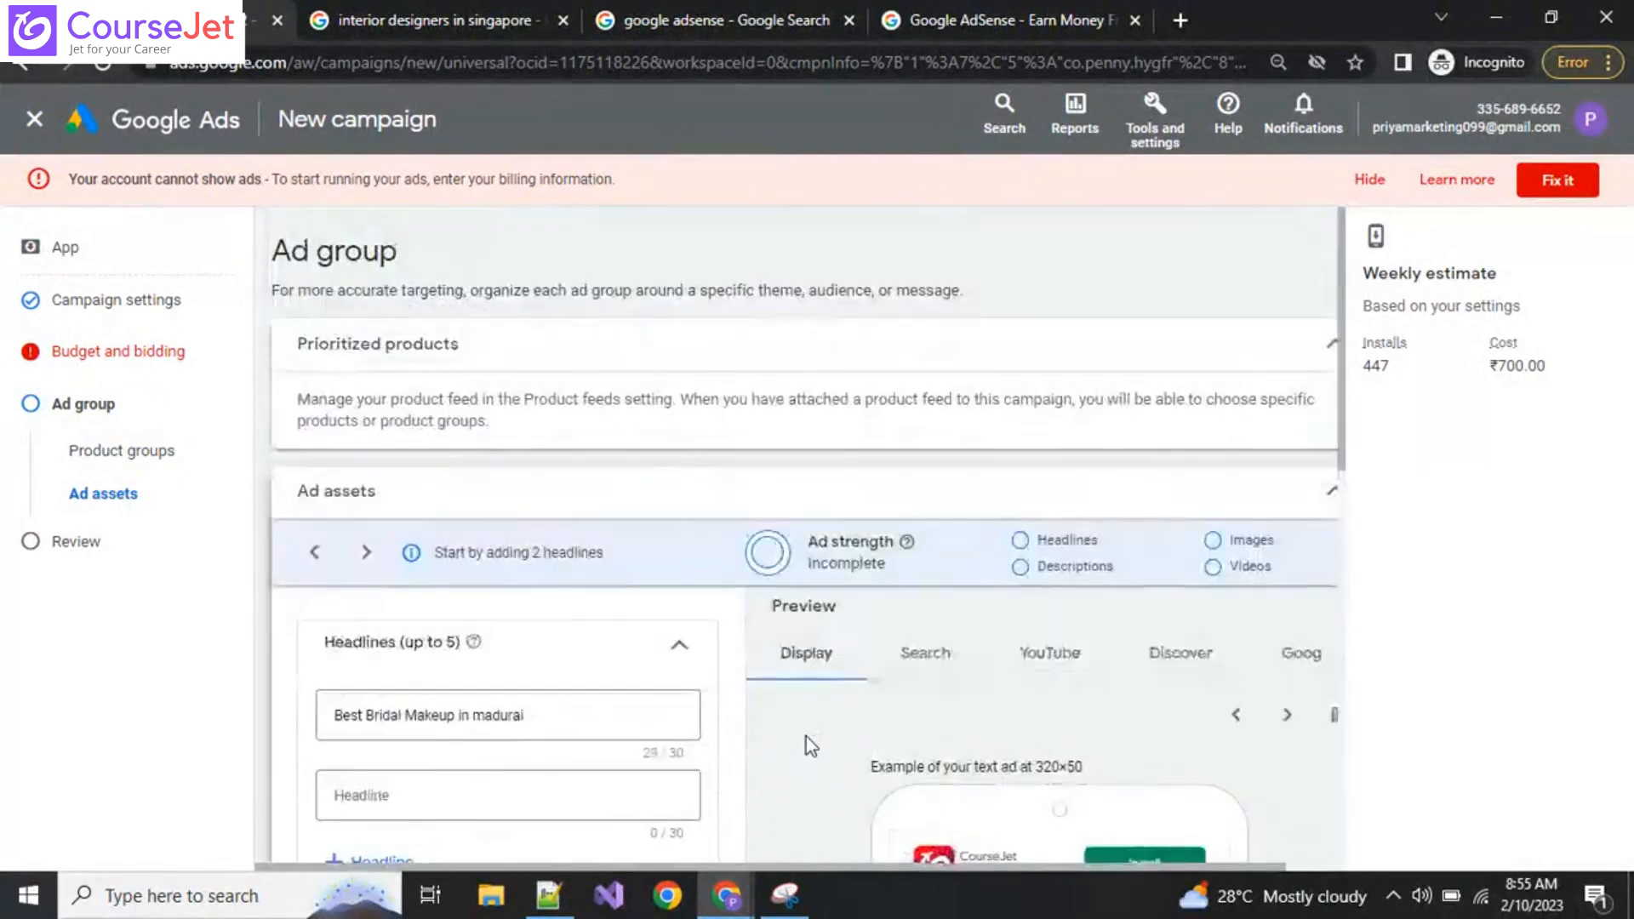
scroll(806, 737, "down", 2)
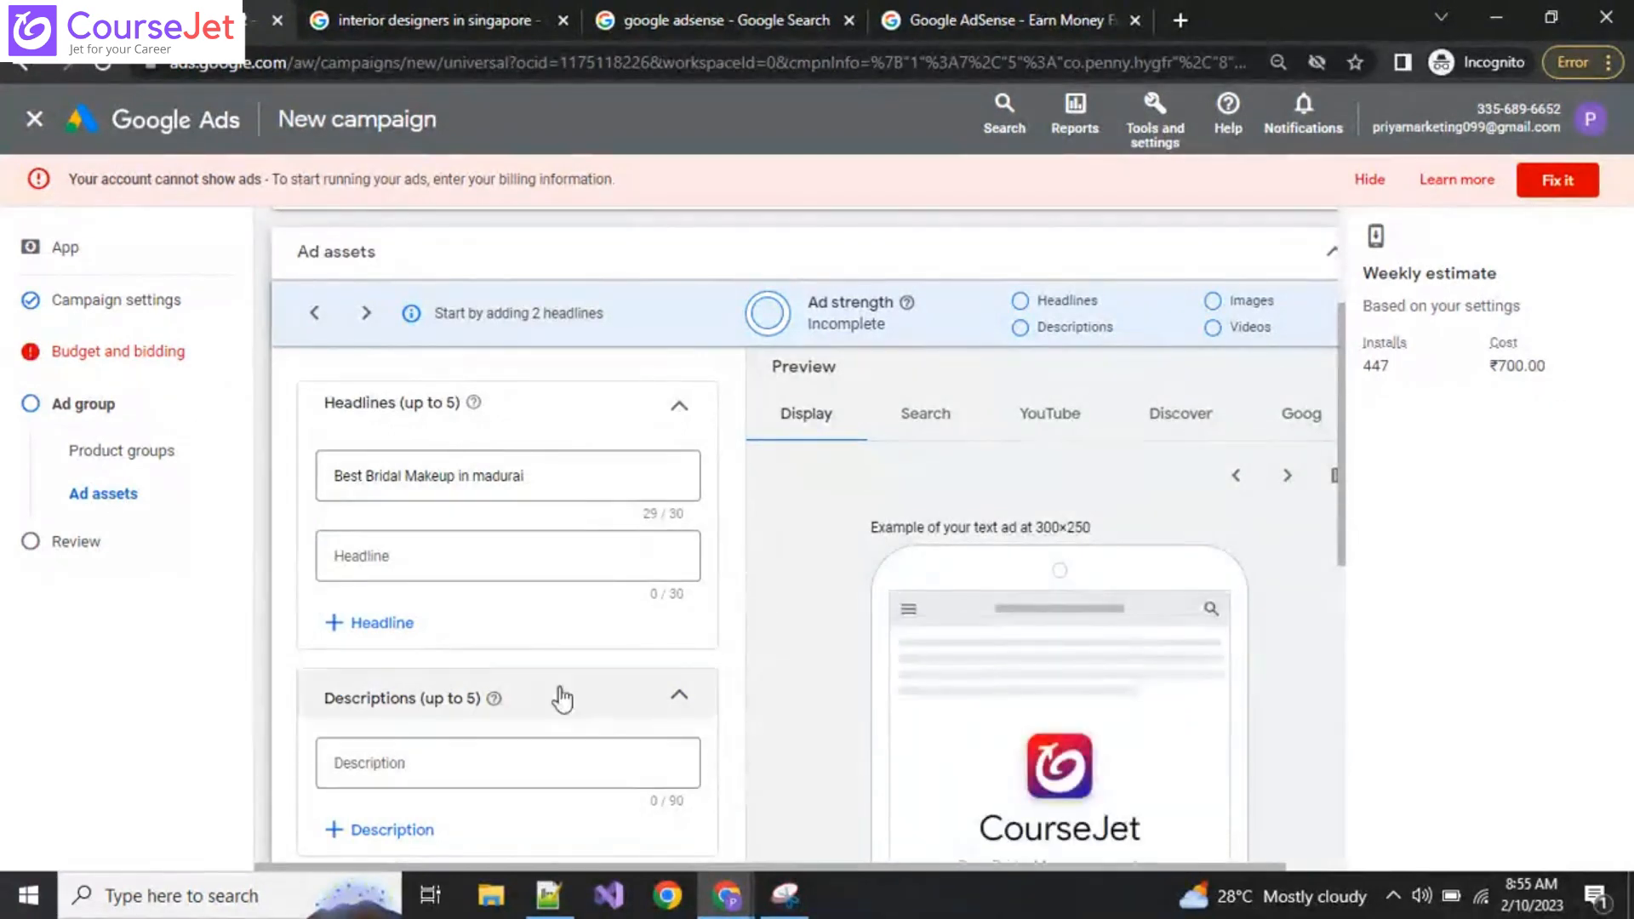
scroll(473, 690, "down", 5)
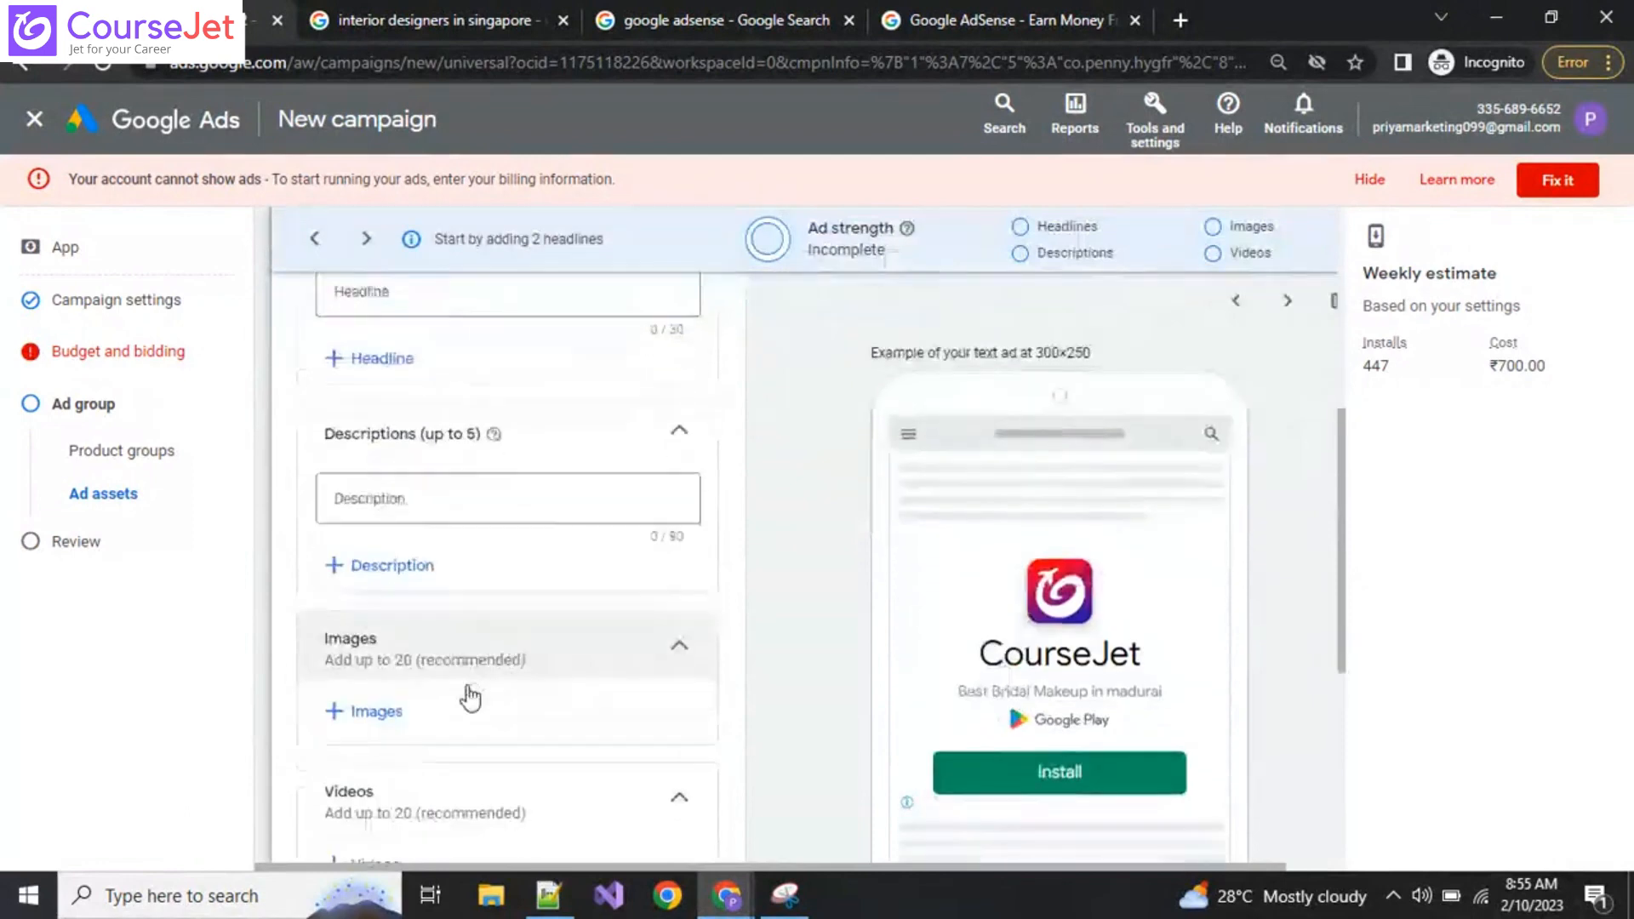
scroll(466, 687, "down", 3)
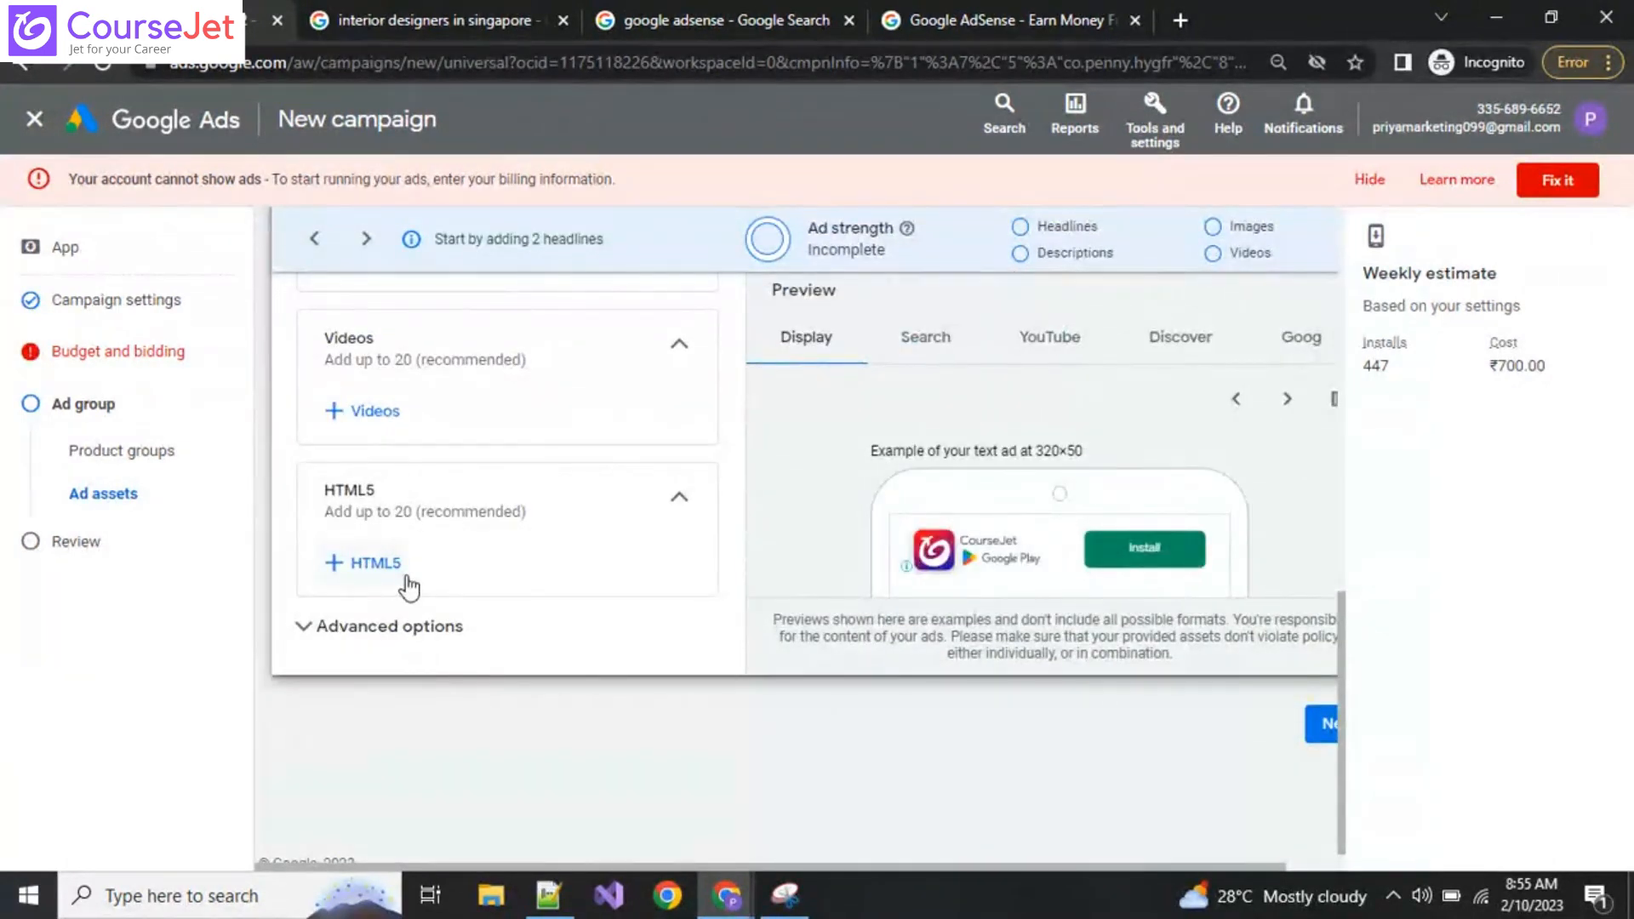
Step: Look at the upload pane for the ad's HTML5 assets and close it without adding a file
left_click(407, 576)
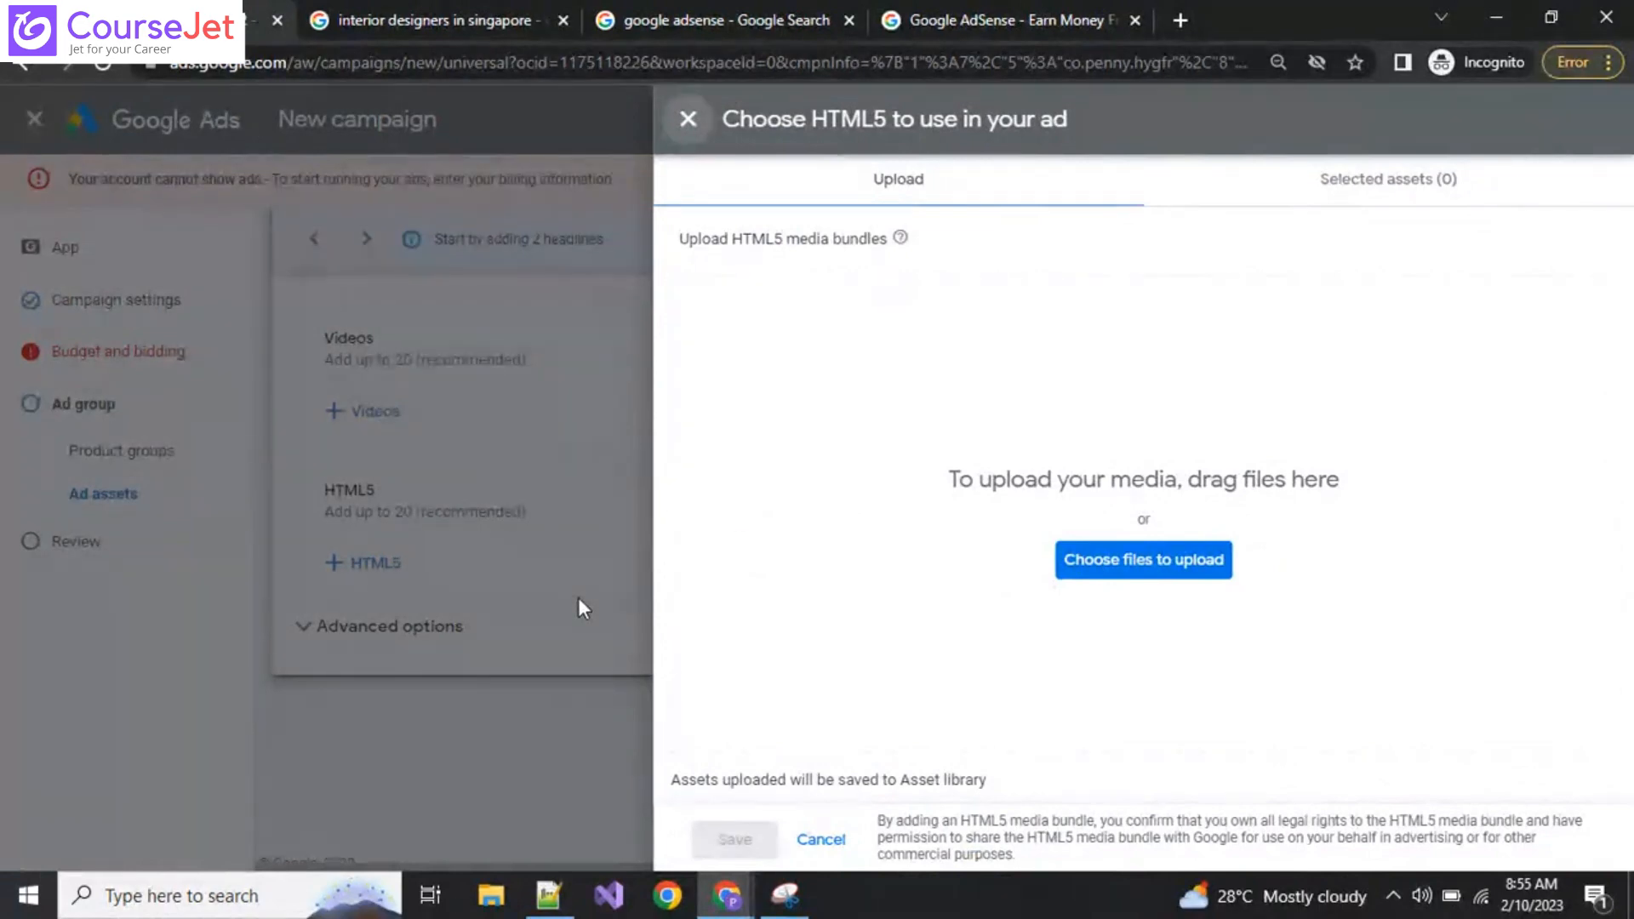
left_click(342, 522)
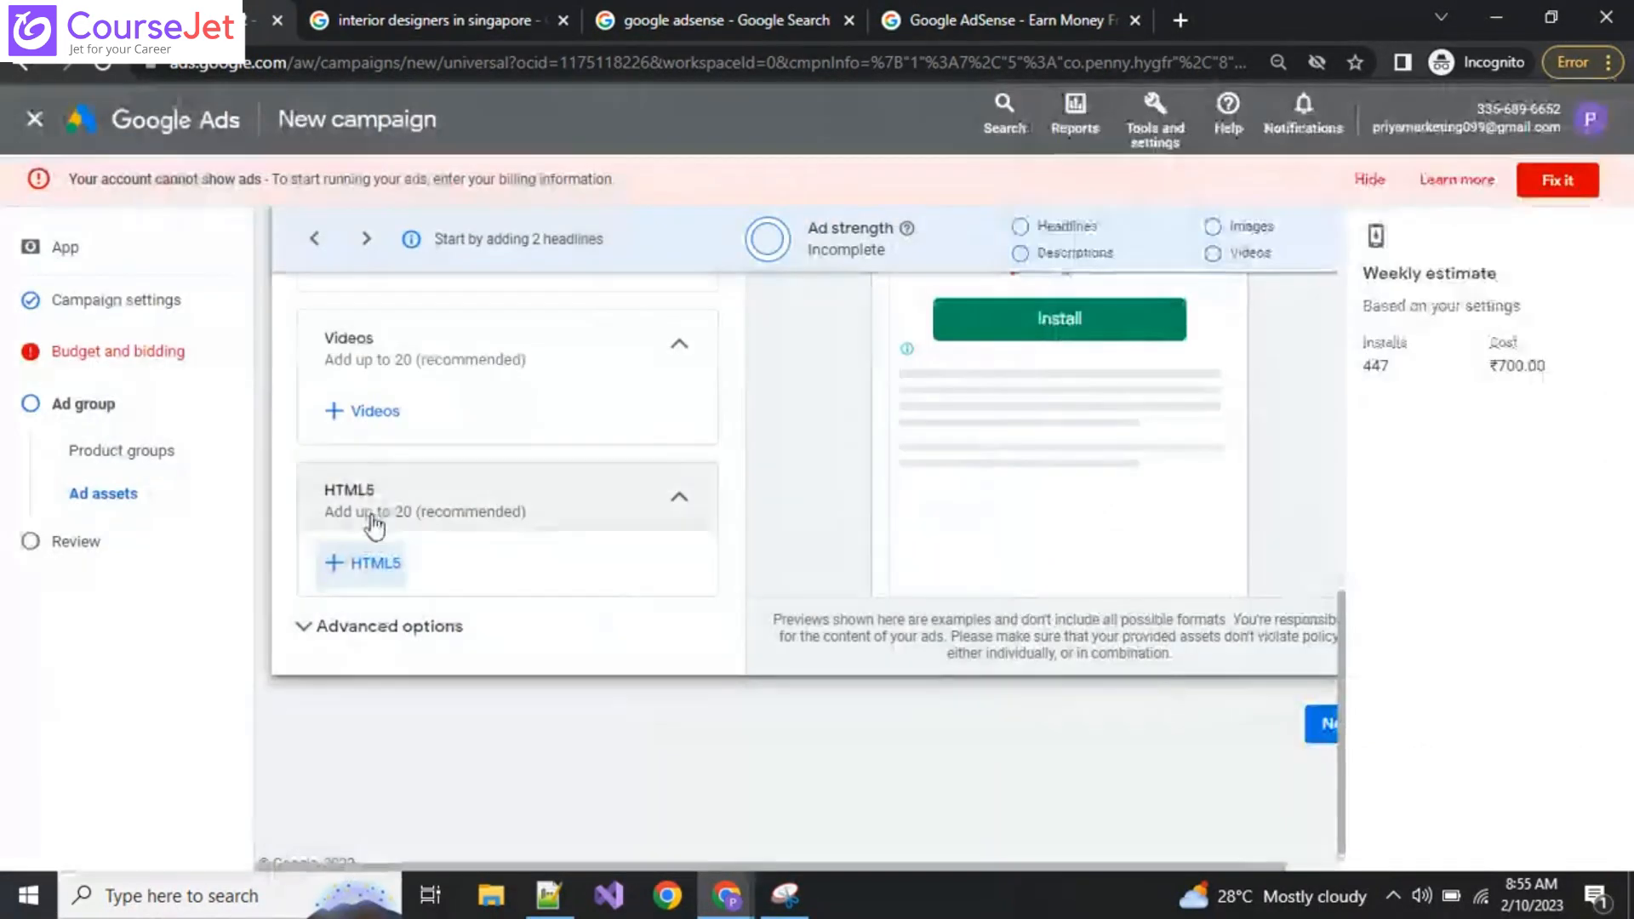
left_click(383, 565)
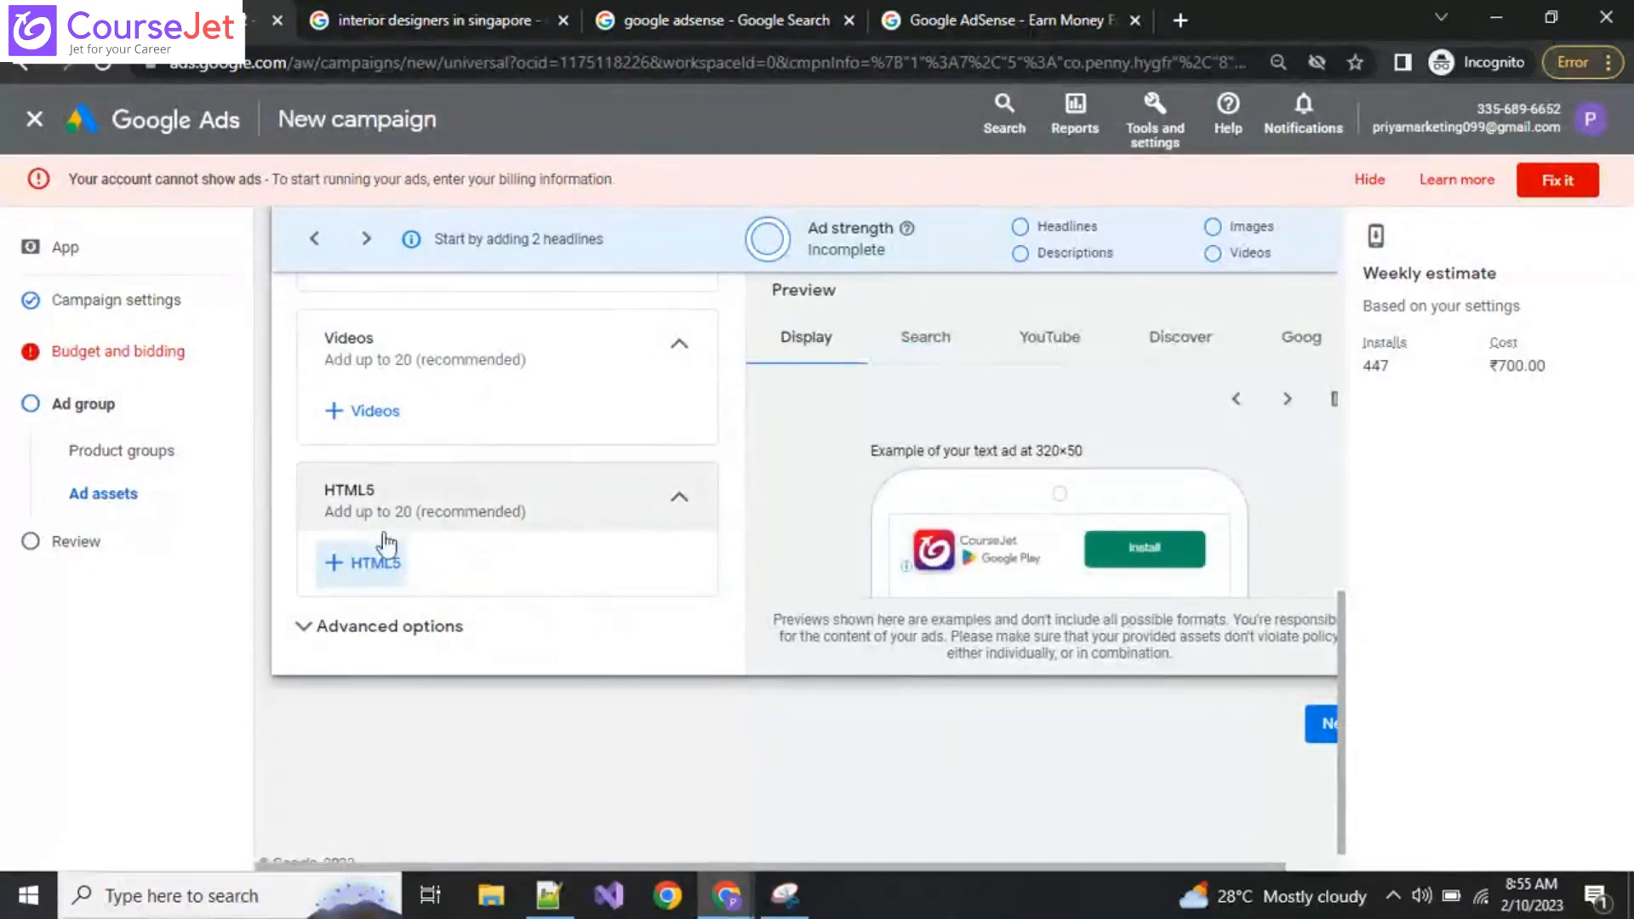
left_click(340, 564)
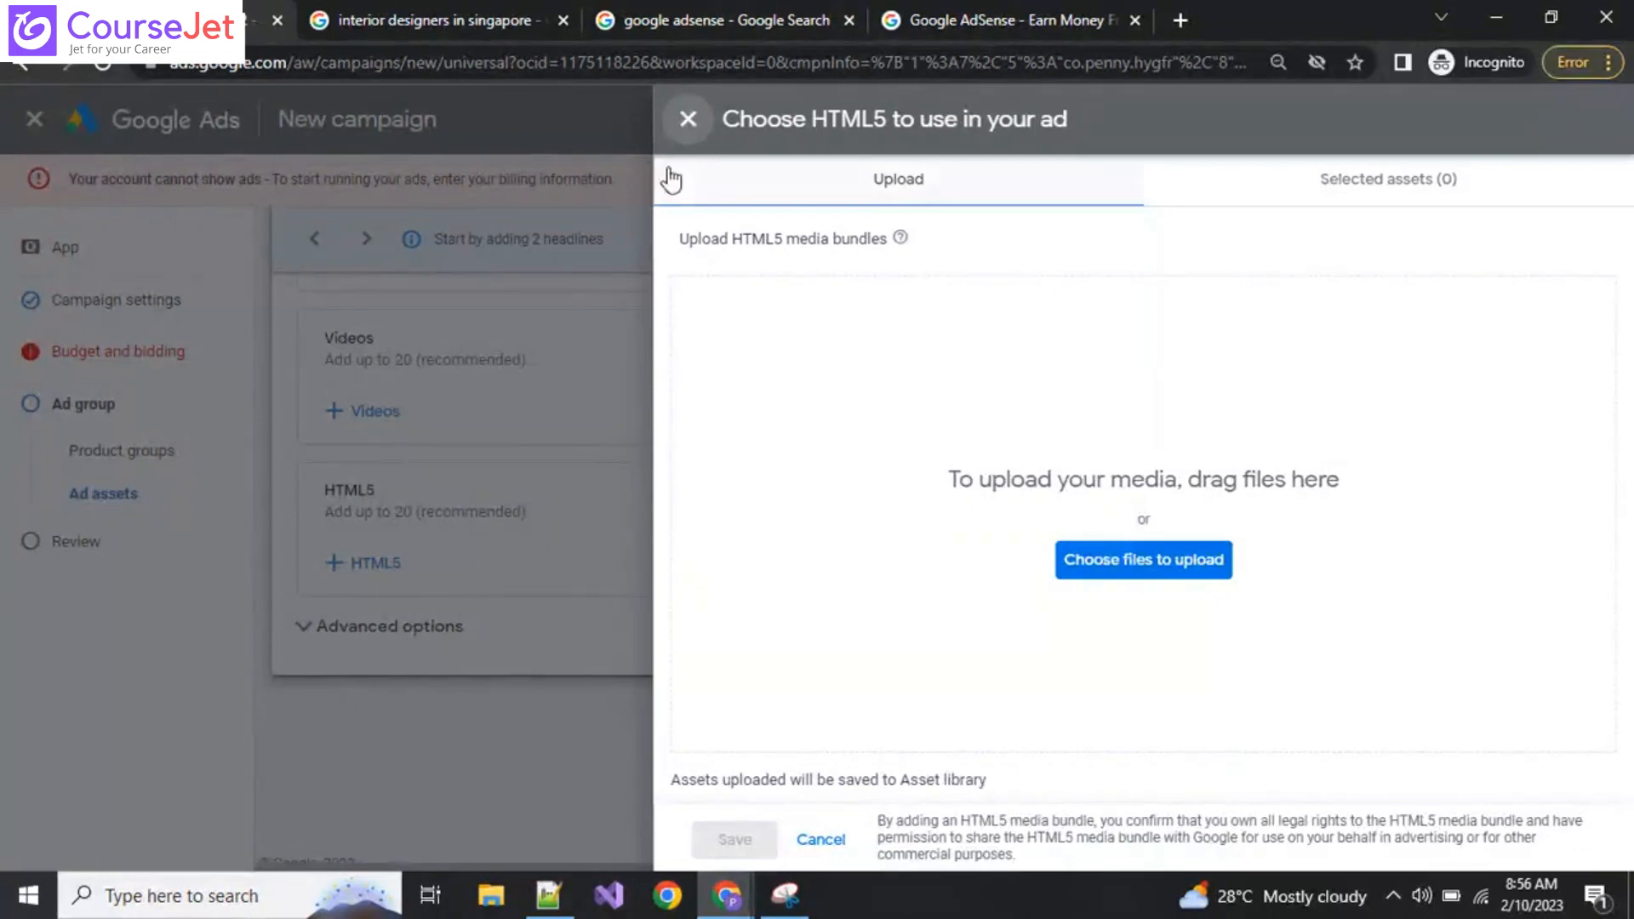
left_click(690, 124)
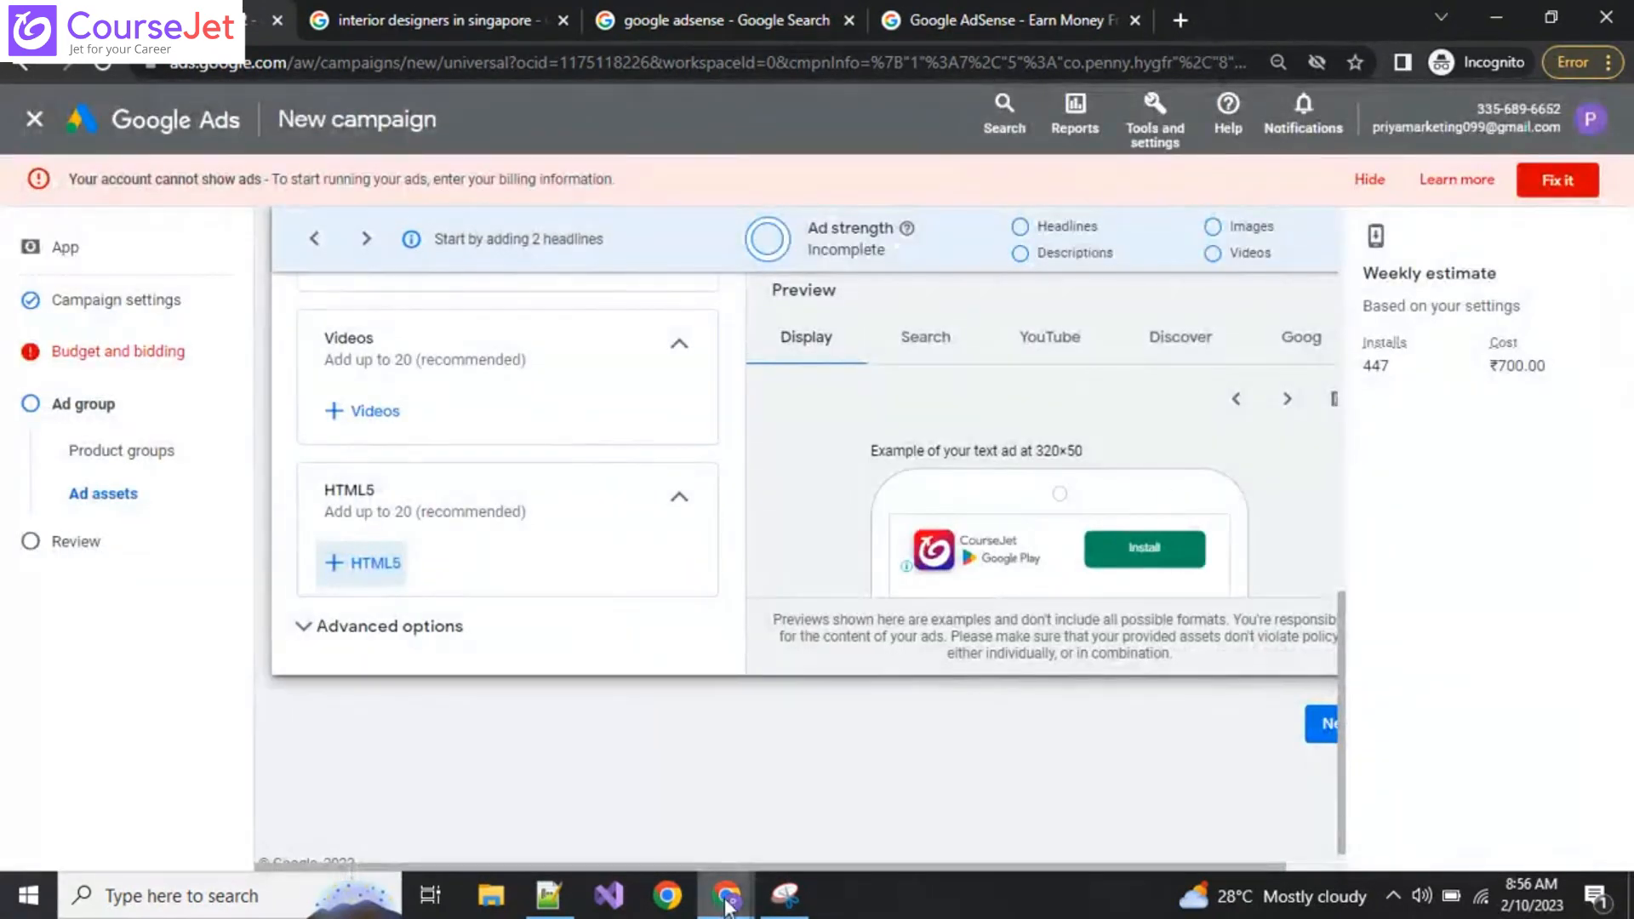
Step: Switch to the other Chrome window, open the Gmail inbox in a new tab and show the Promotions category, dismissing the password suggestion
mouse_move(726, 894)
left_click(582, 800)
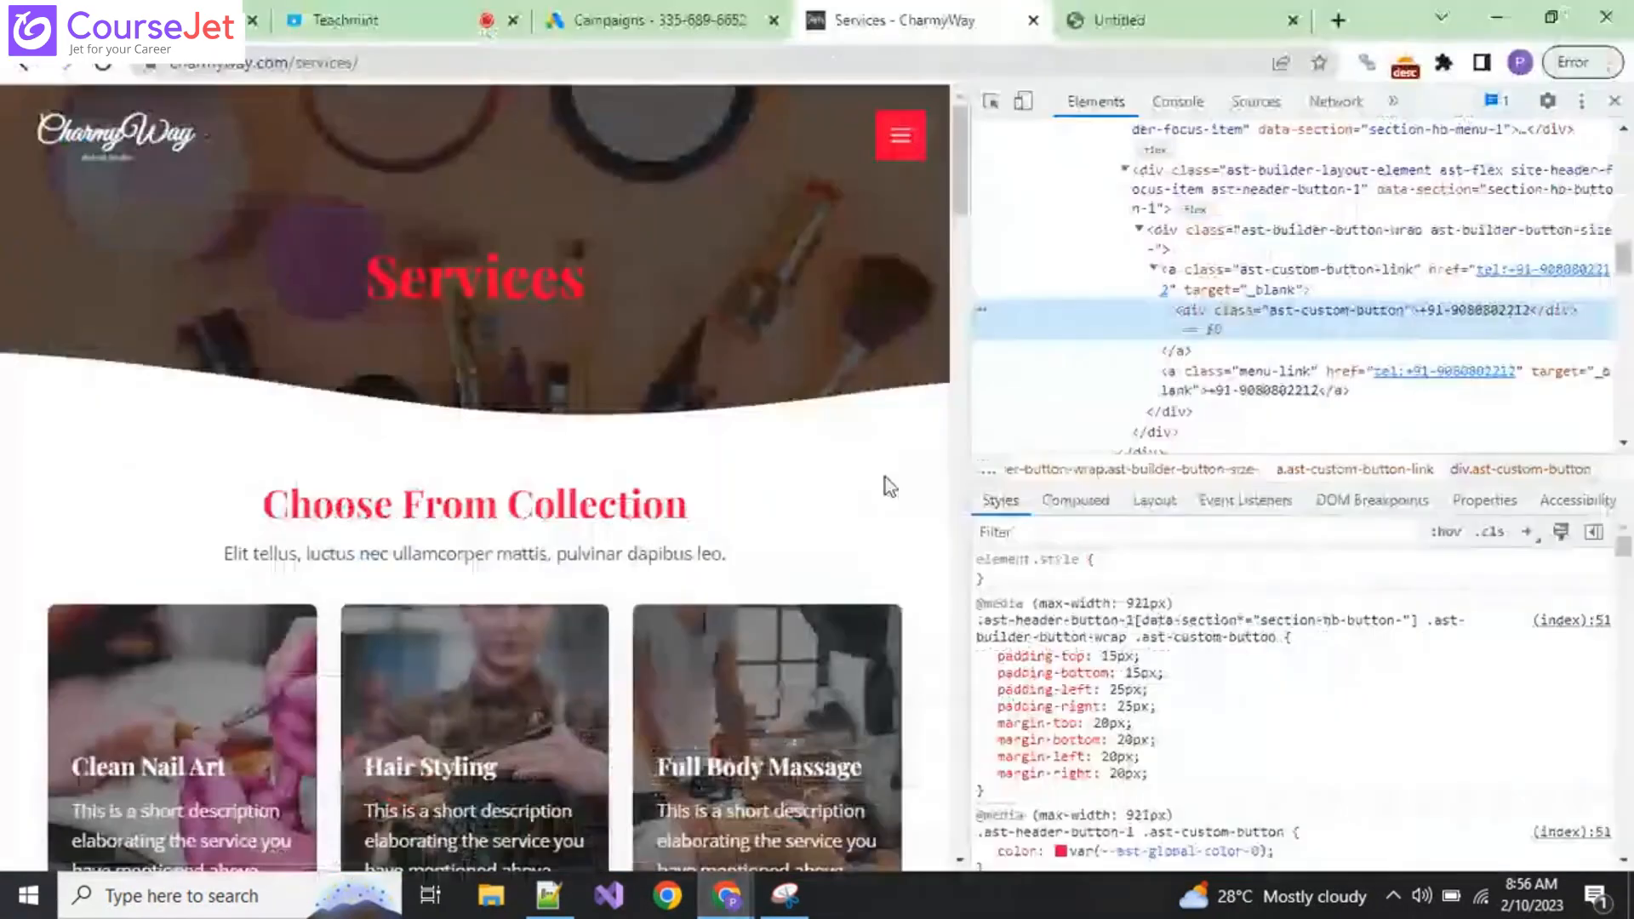
left_click(1333, 24)
type("mail.google.com/mail/u/0/?tab=rm&ogbl#inbox")
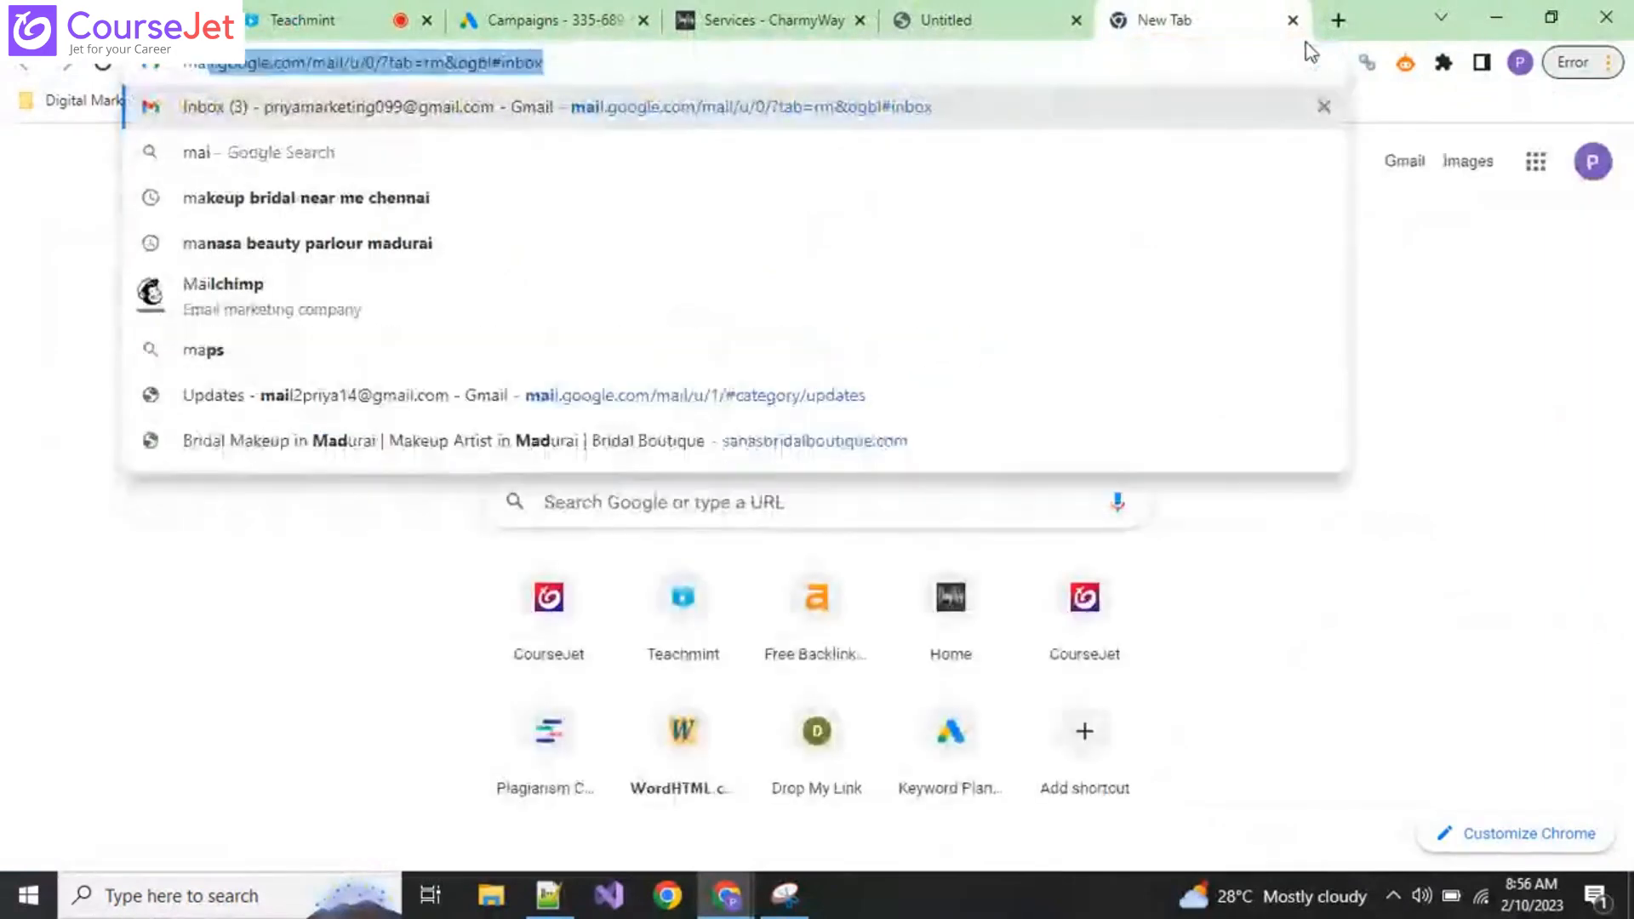
key("Return")
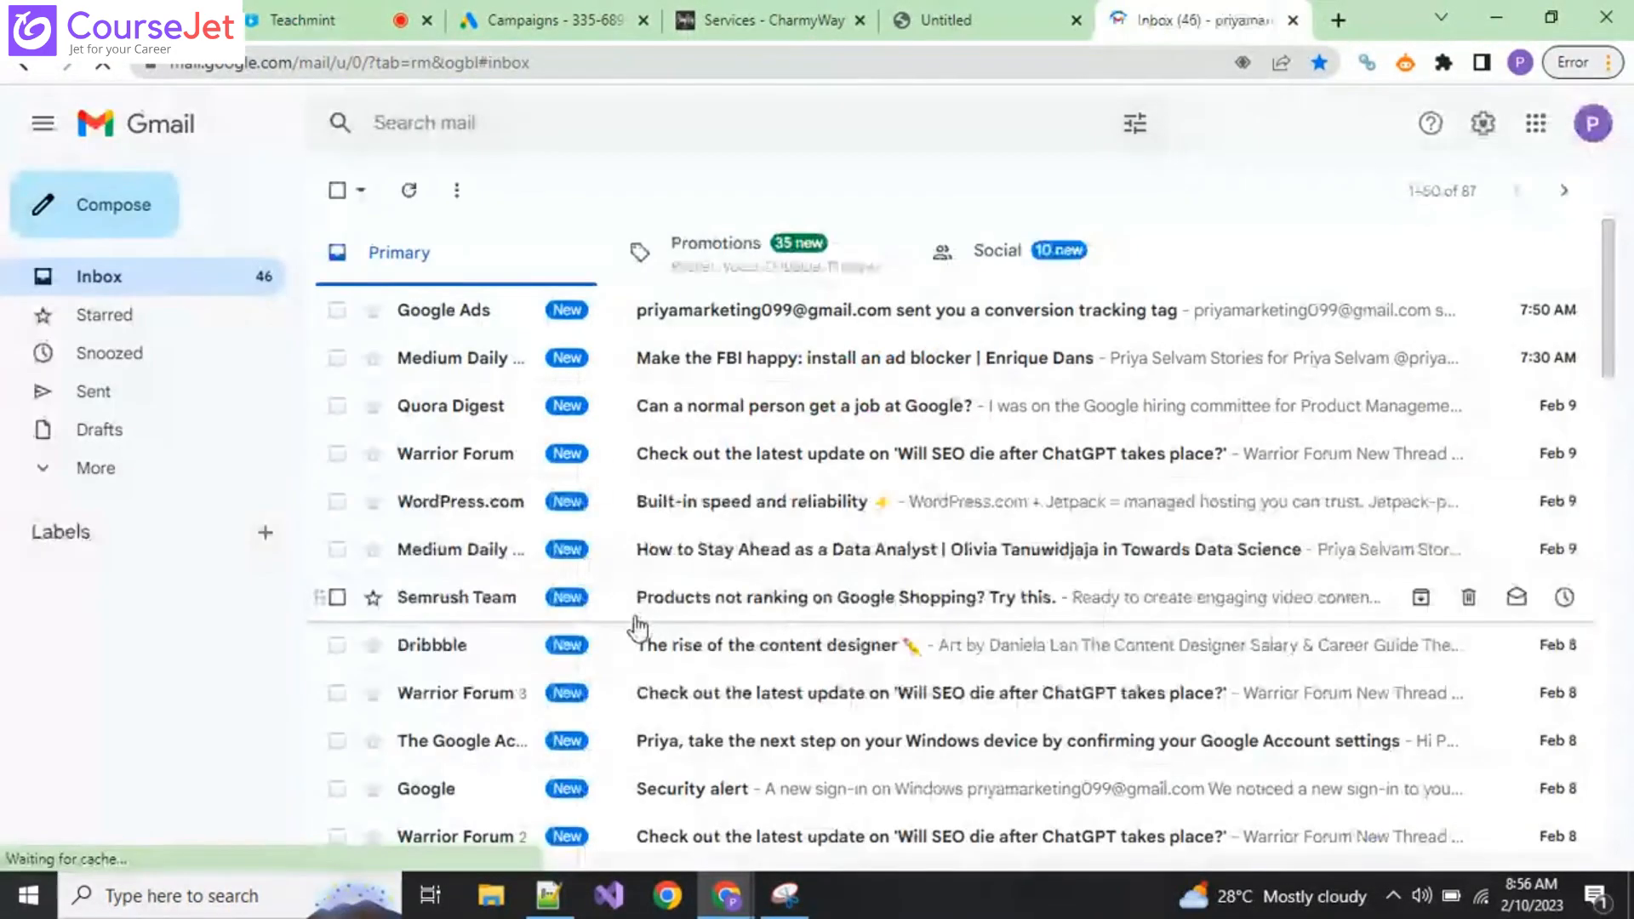
left_click(770, 264)
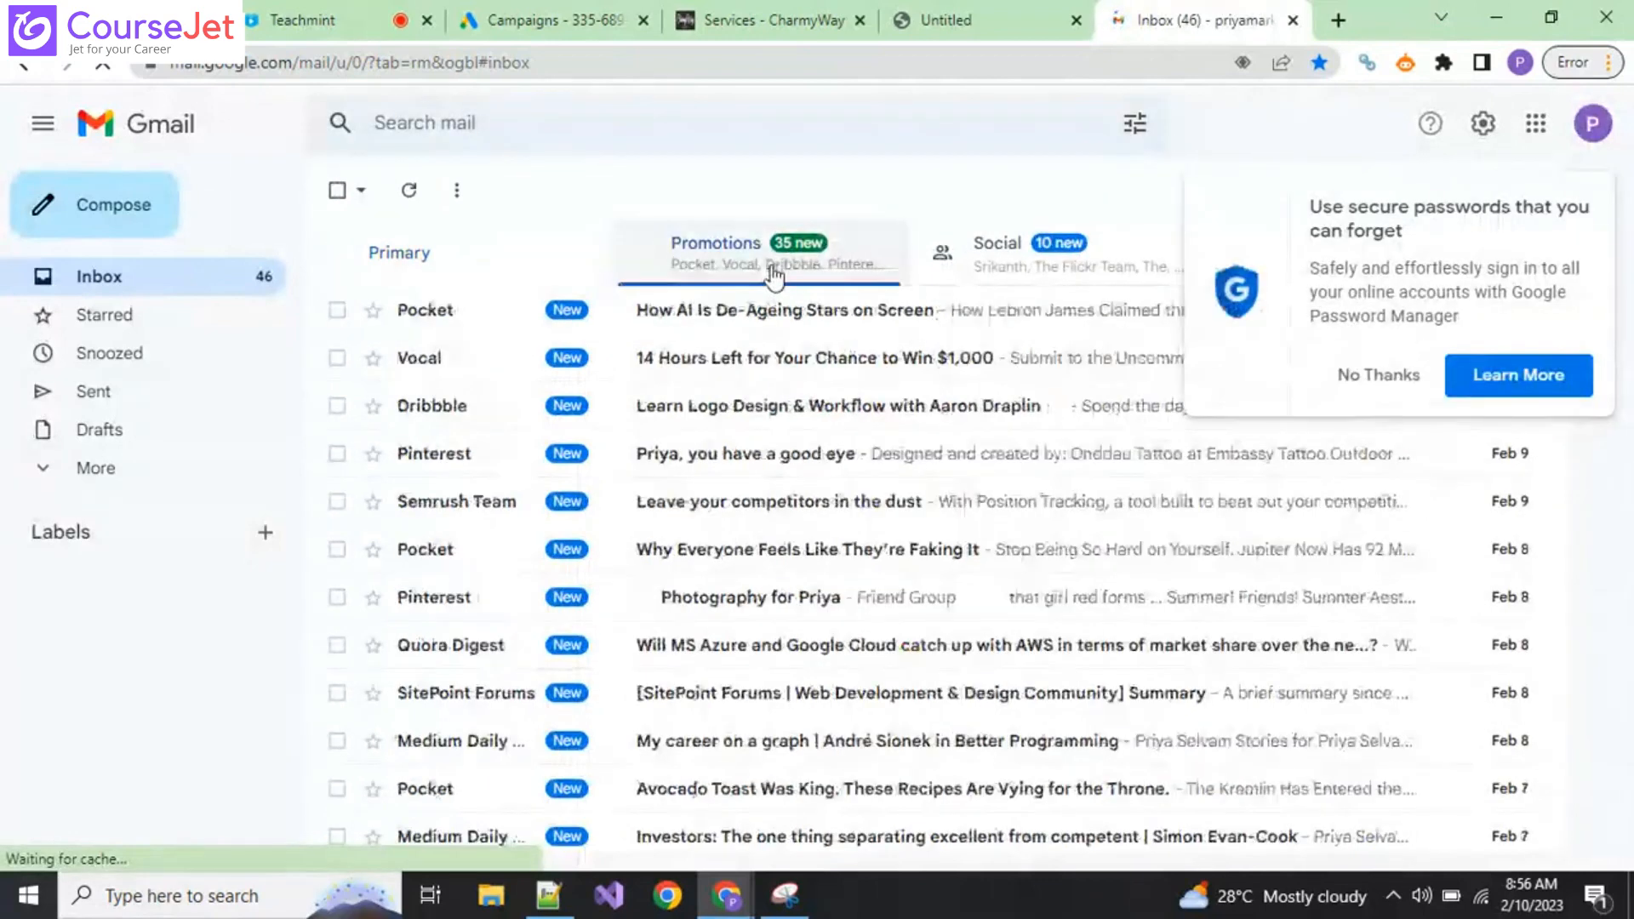
left_click(1379, 375)
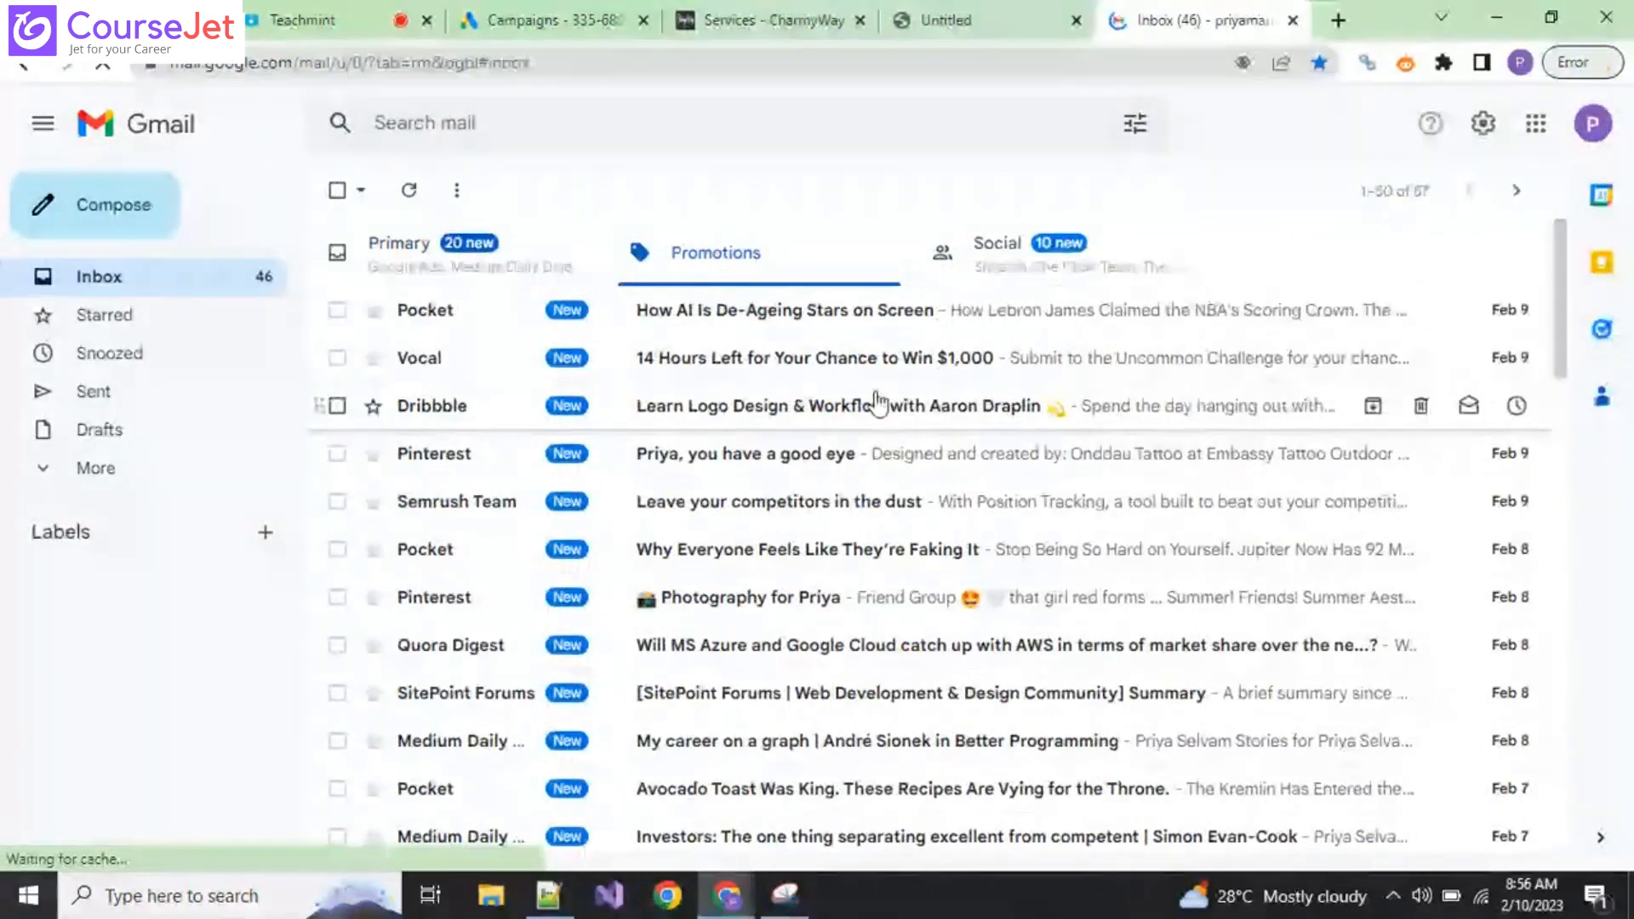
Step: Read the Pocket email "How AI Is De-Ageing Stars on Screen", open its earthquake article's image link and return to the inbox
left_click(880, 308)
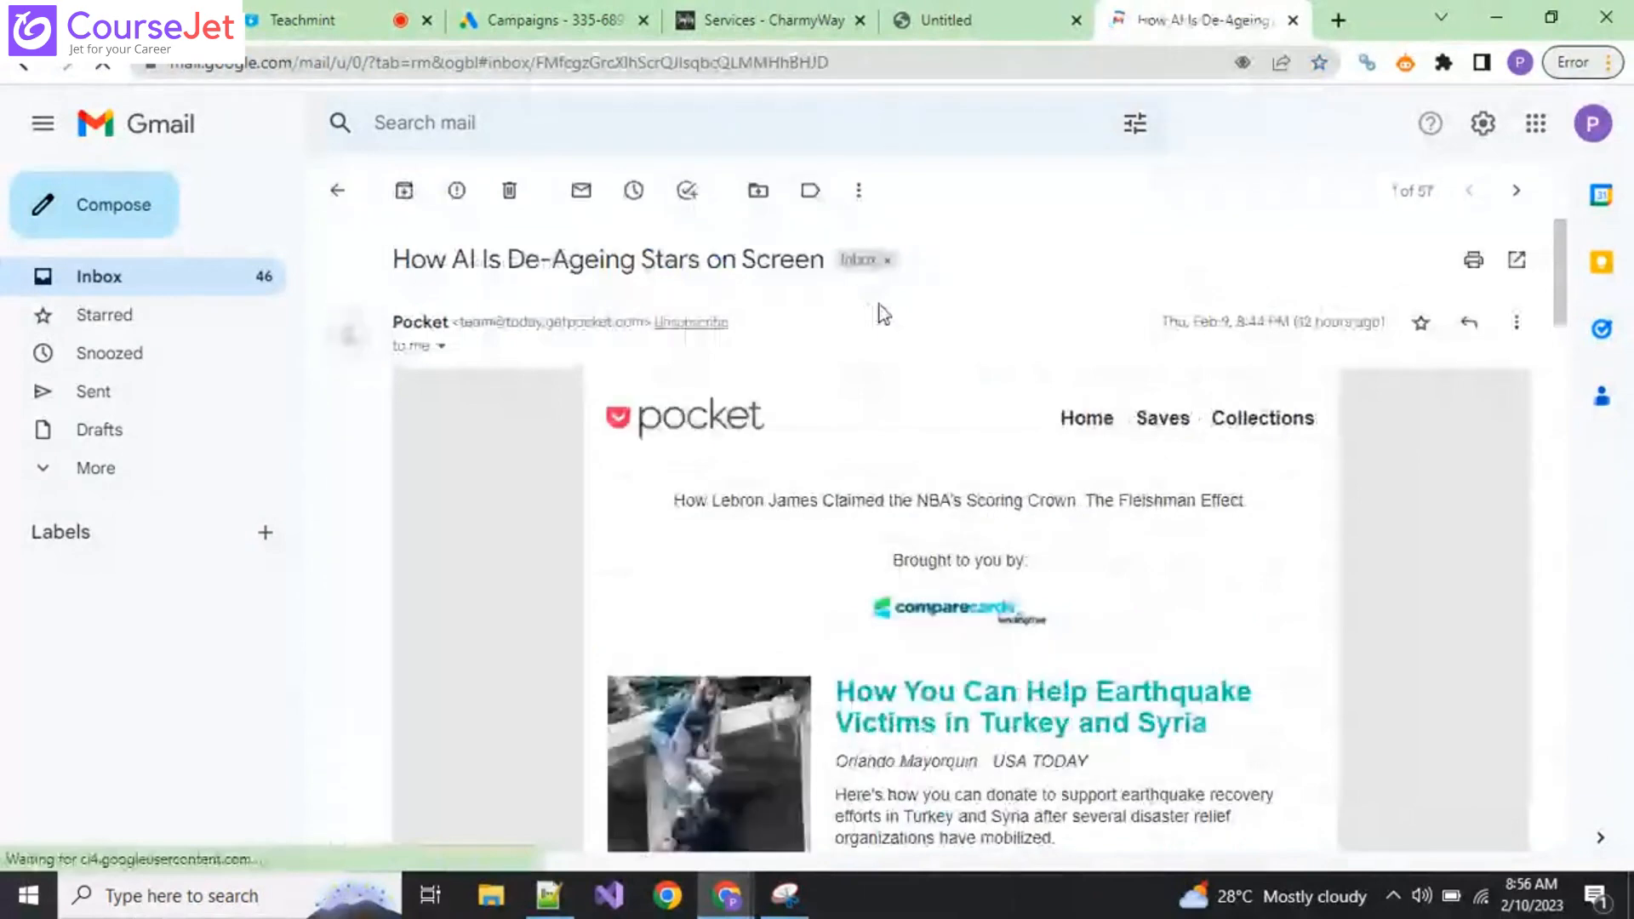
scroll(453, 756, "down", 1)
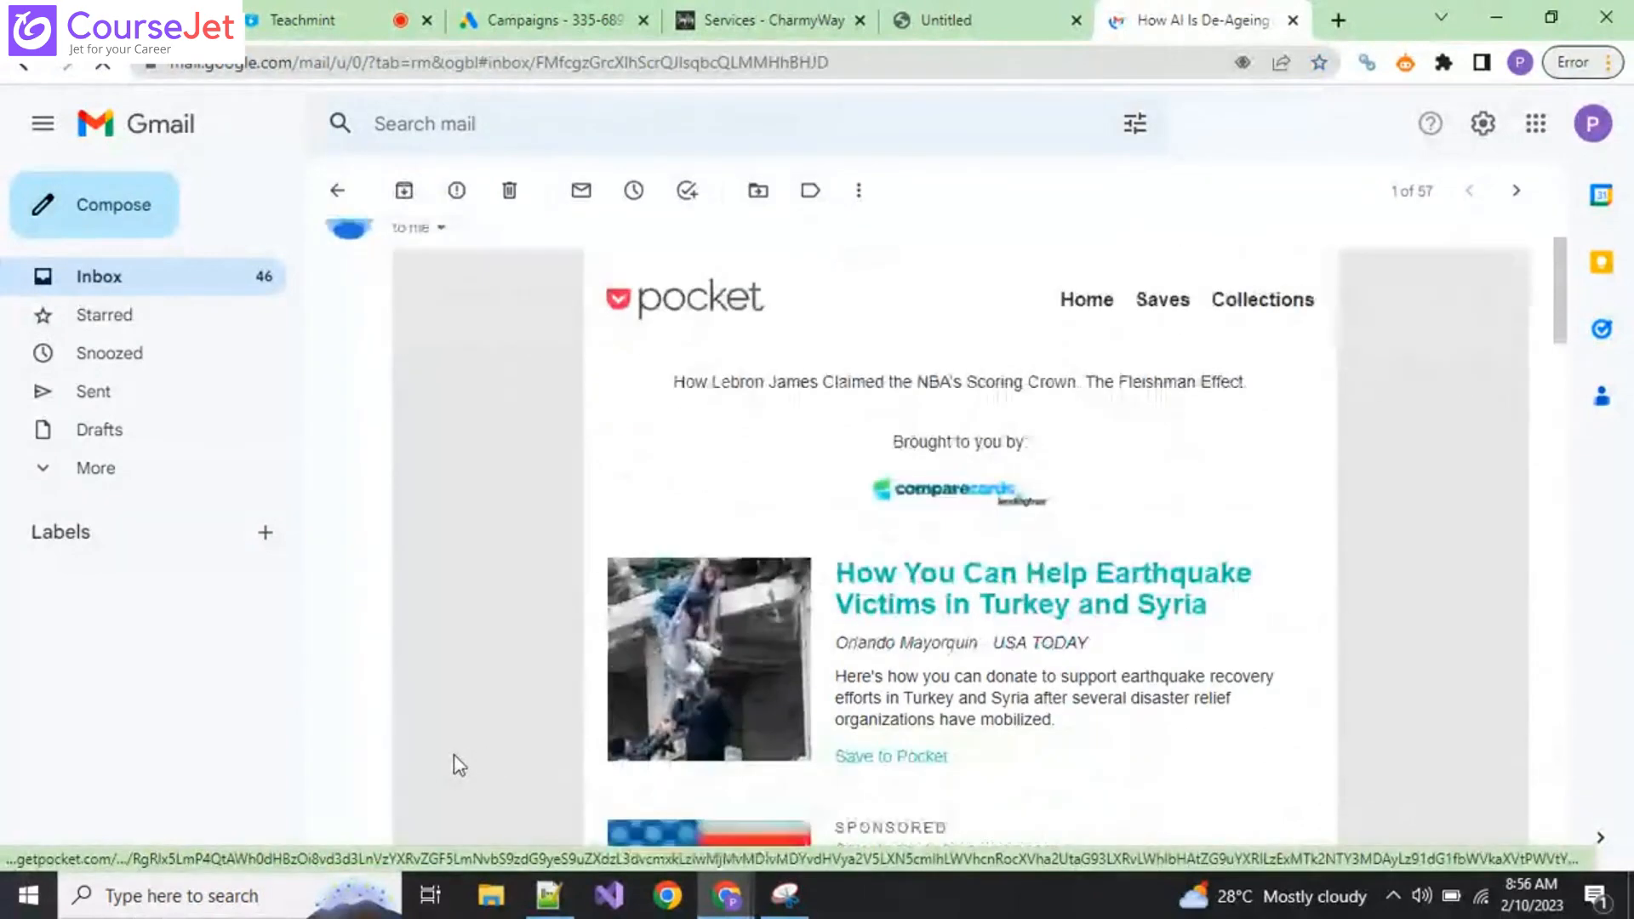
left_click(737, 672)
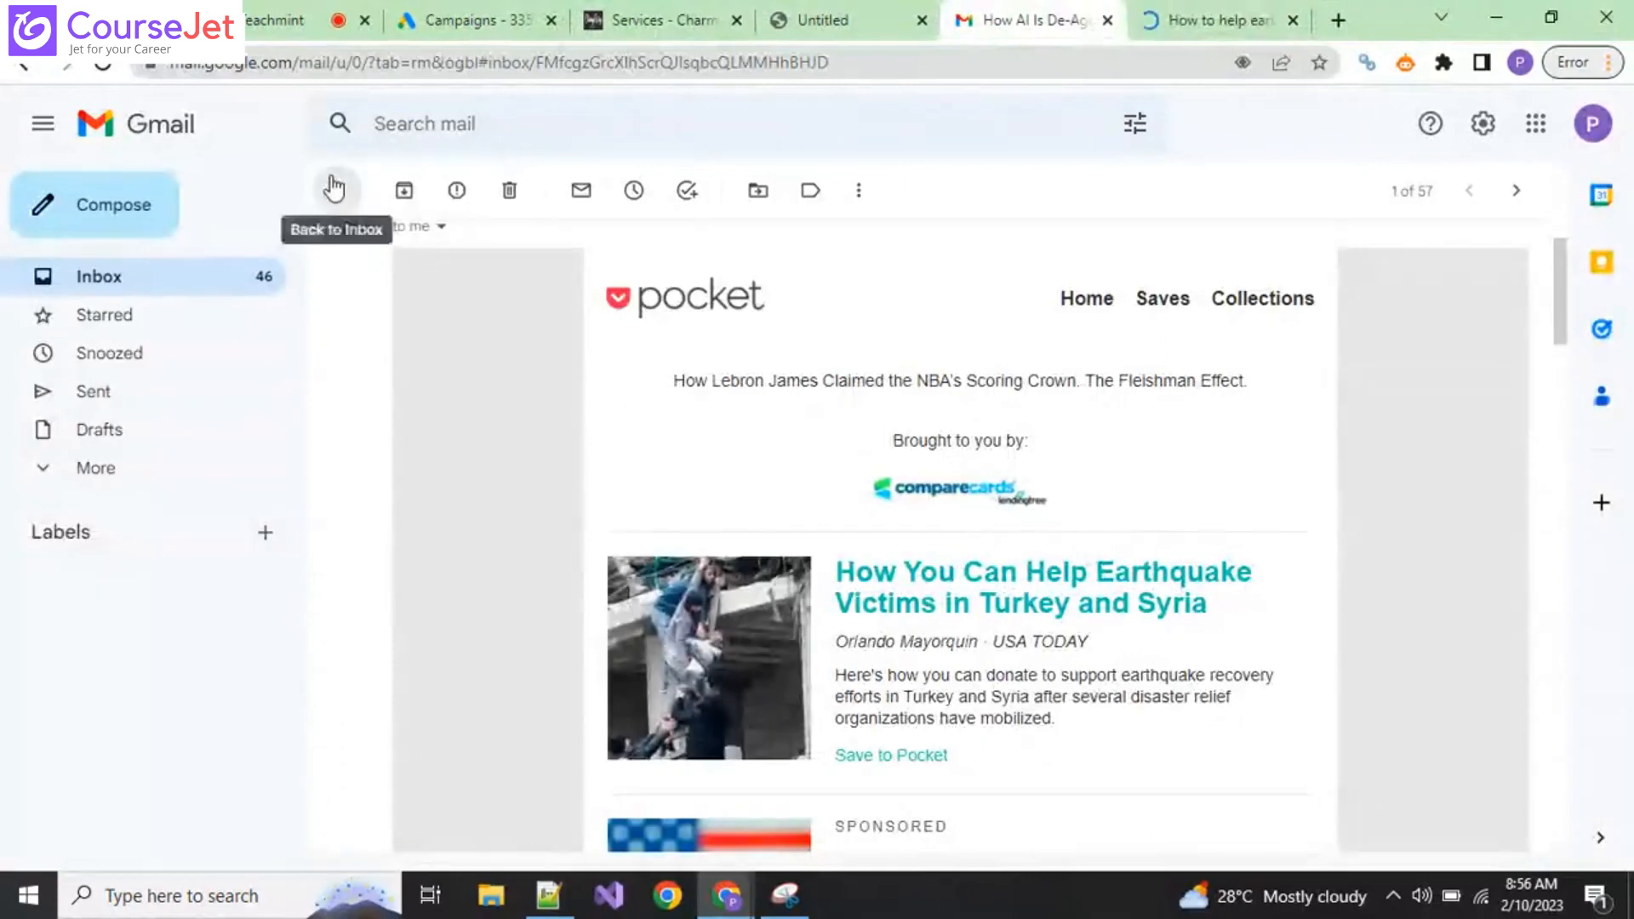
left_click(335, 189)
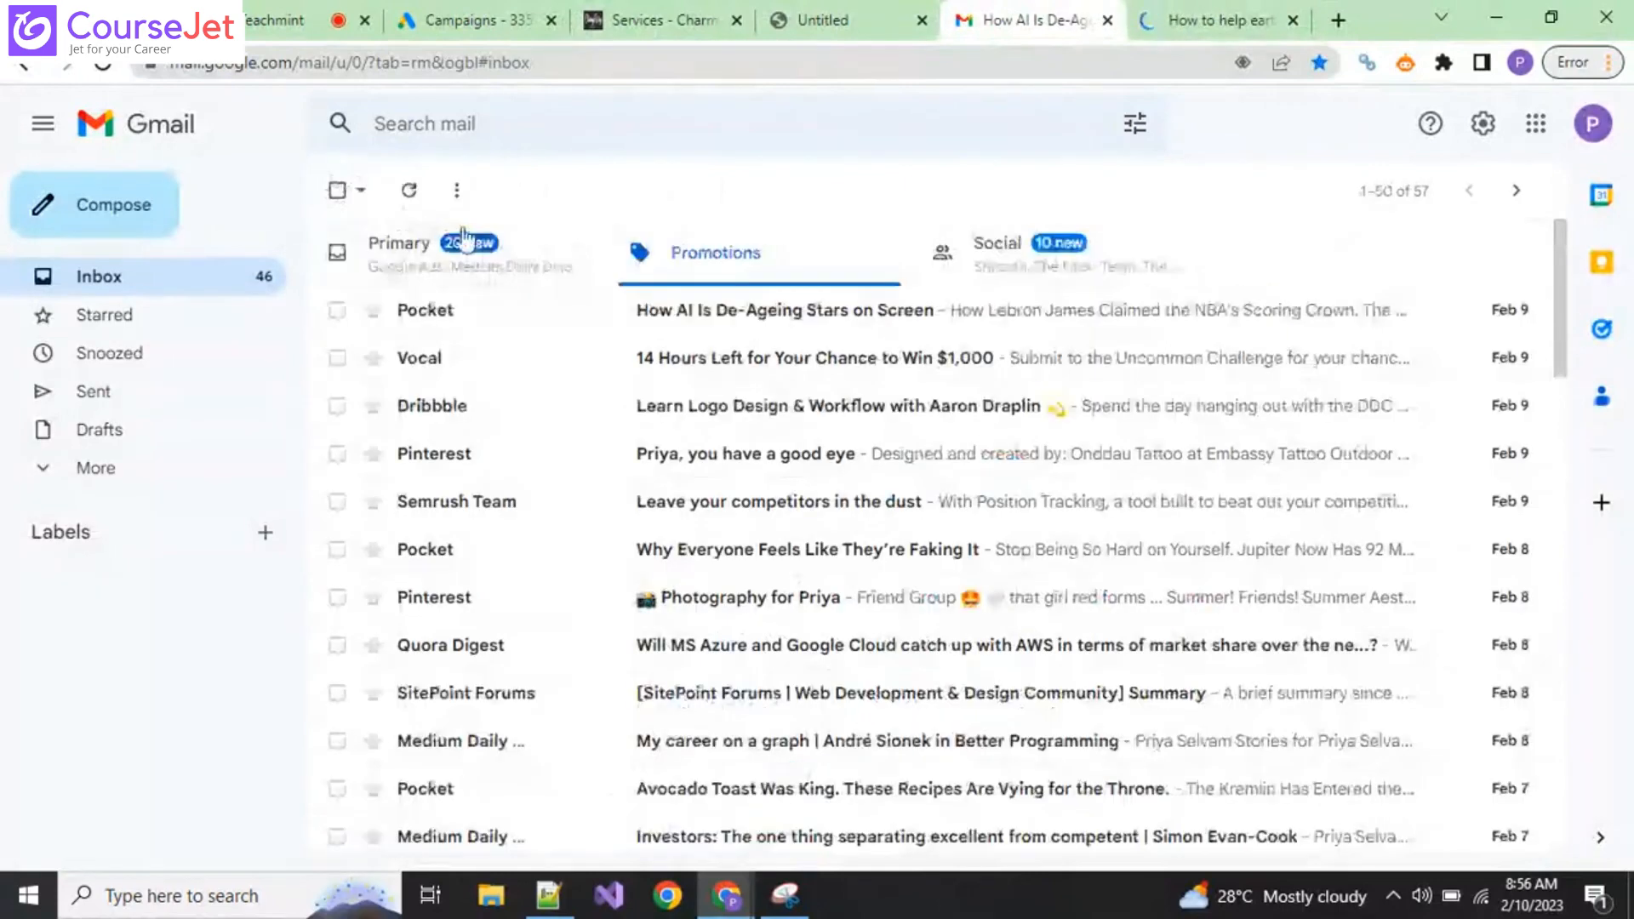
Step: Examine the layout of the Vocal challenge email and try saving its butterfly image
left_click(673, 377)
scroll(533, 685, "down", 2)
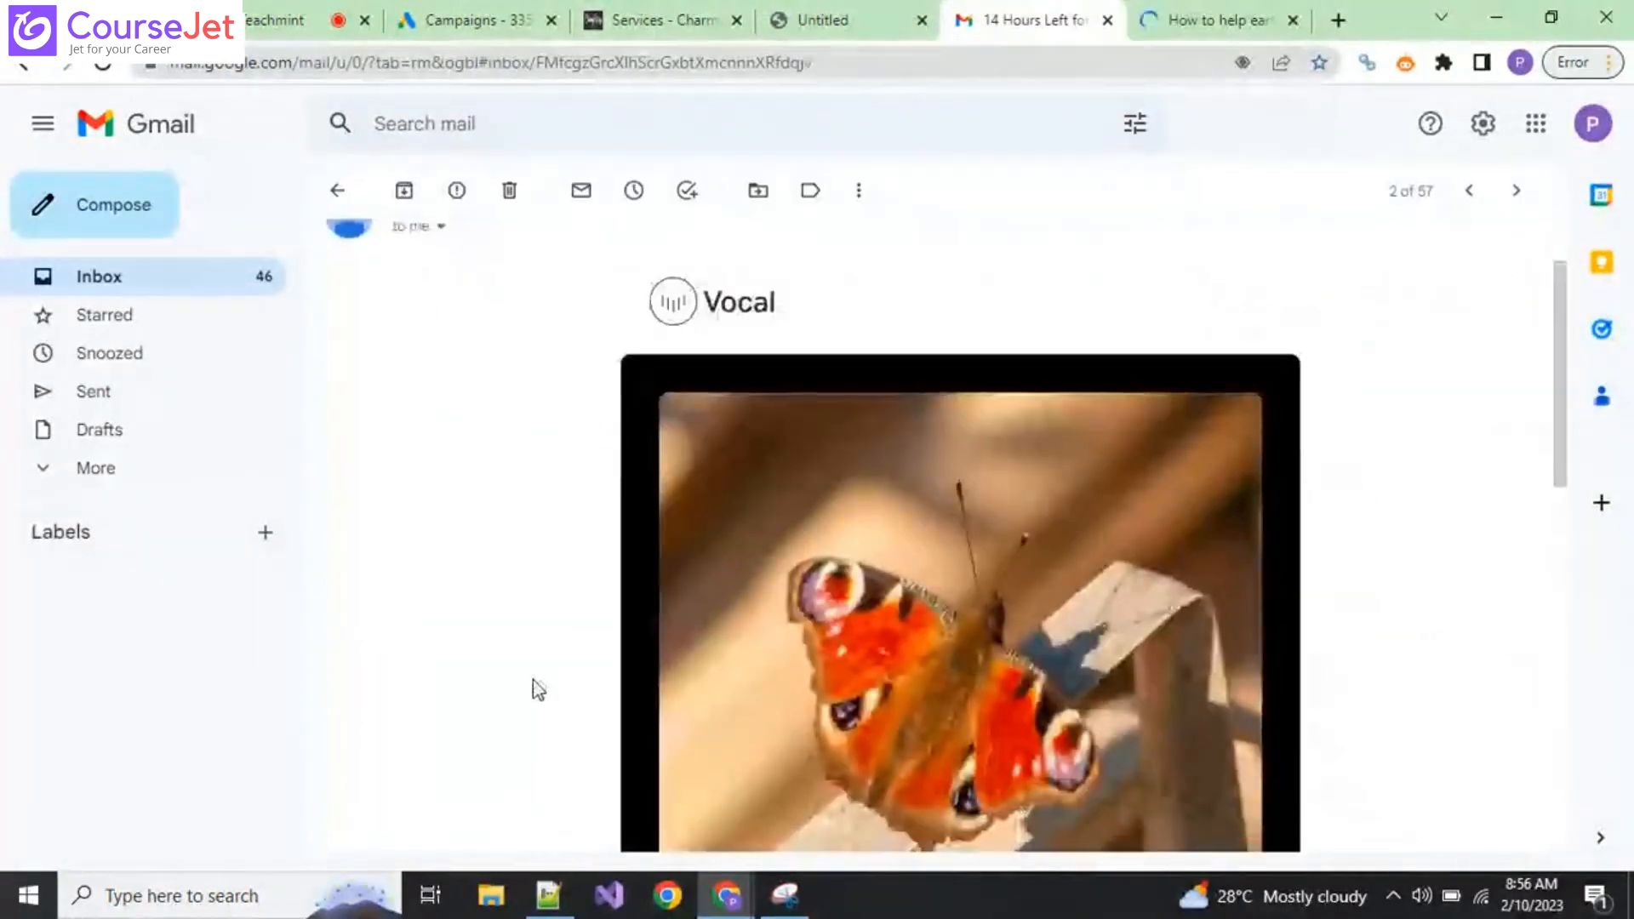
scroll(532, 679, "down", 4)
scroll(533, 680, "up", 3)
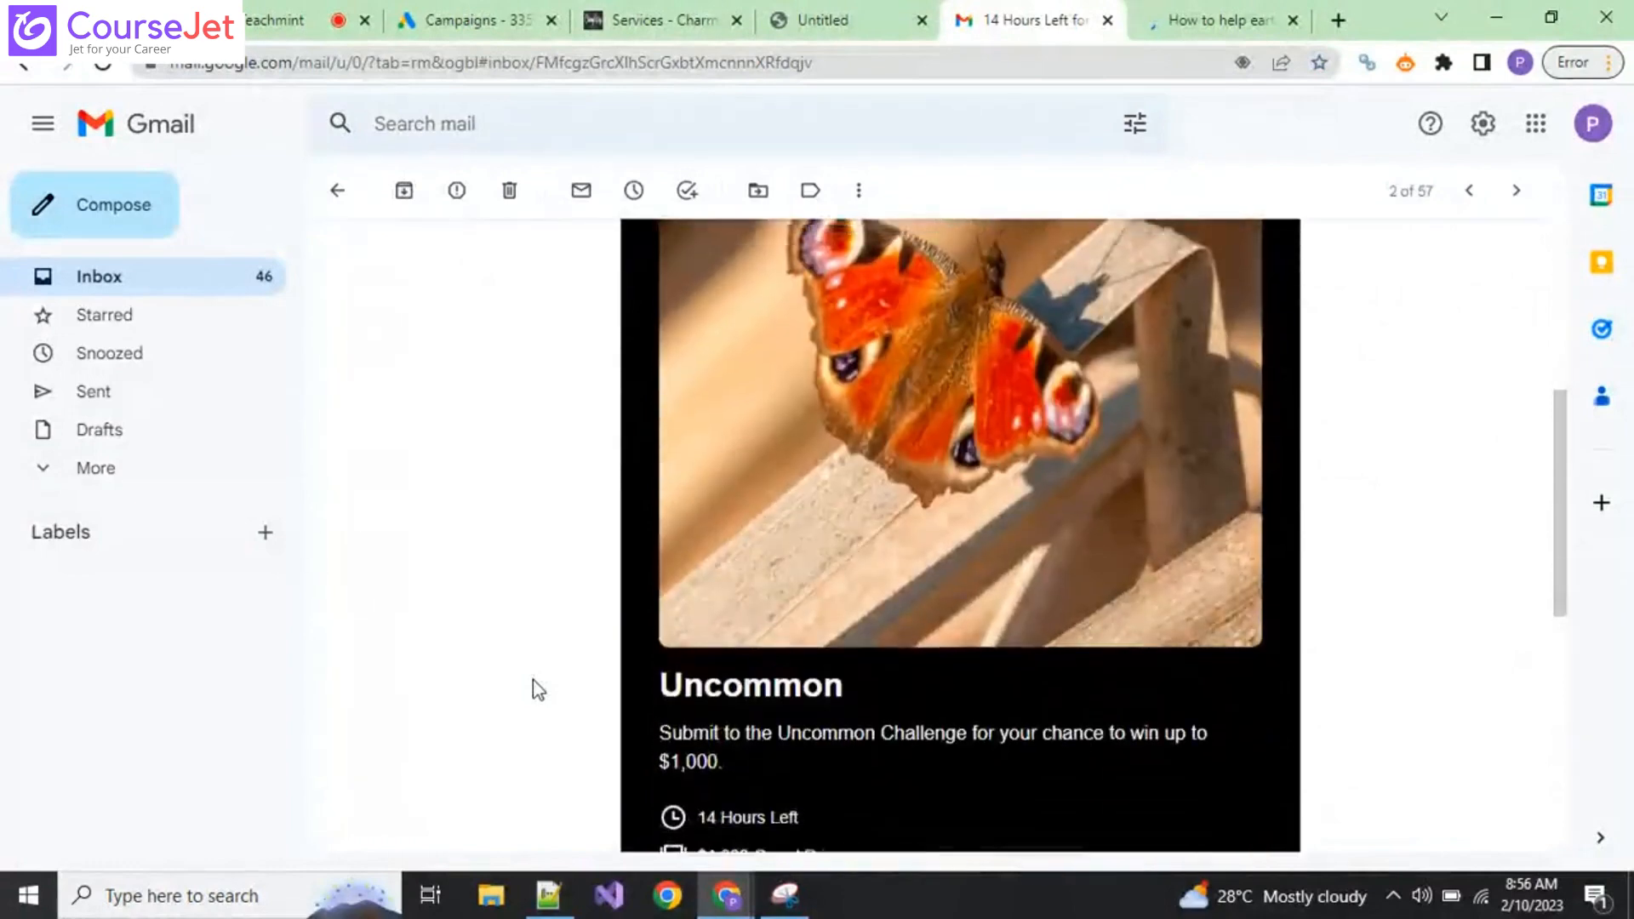
scroll(533, 680, "up", 1)
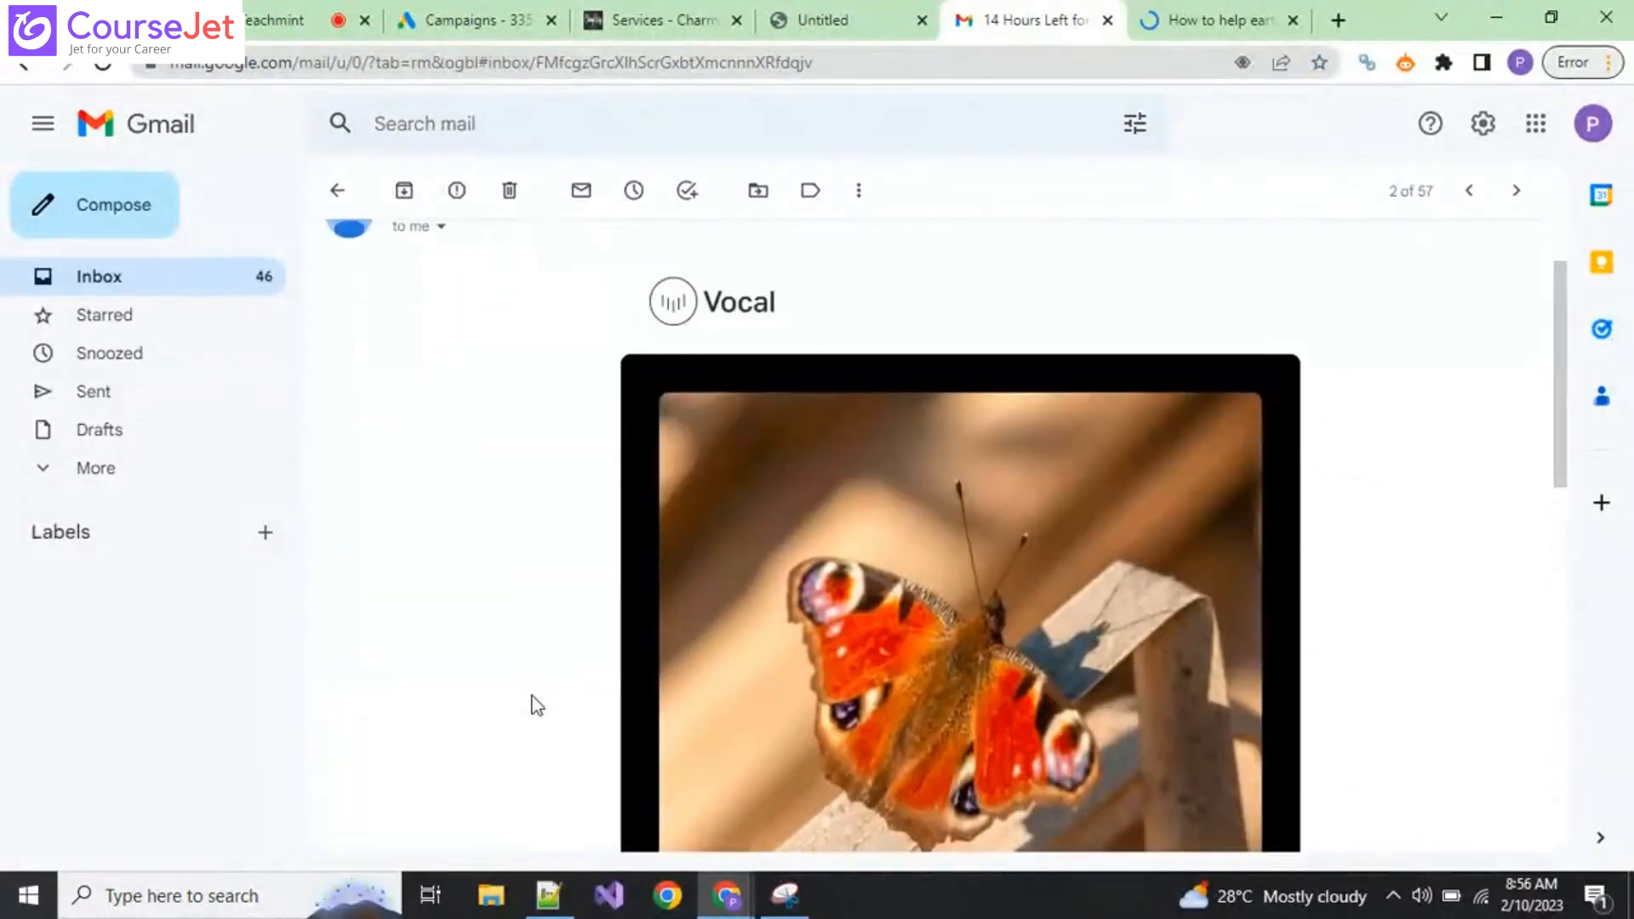
scroll(520, 707, "down", 2)
left_click_drag(676, 602, 372, 704)
scroll(493, 773, "up", 3)
right_click(822, 689)
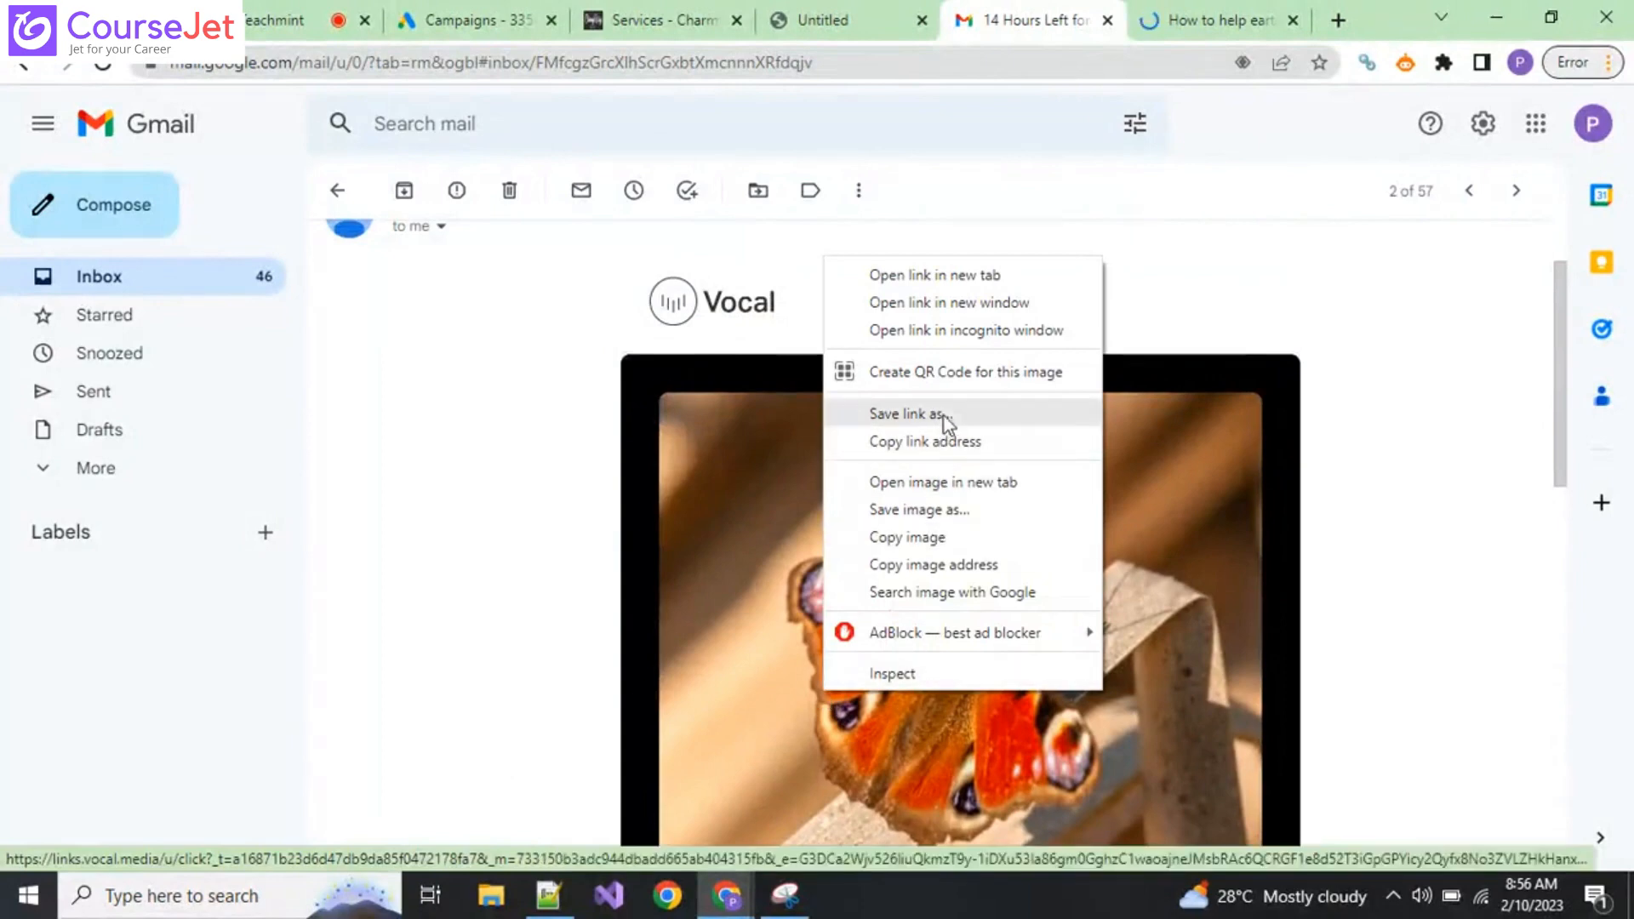
left_click(957, 513)
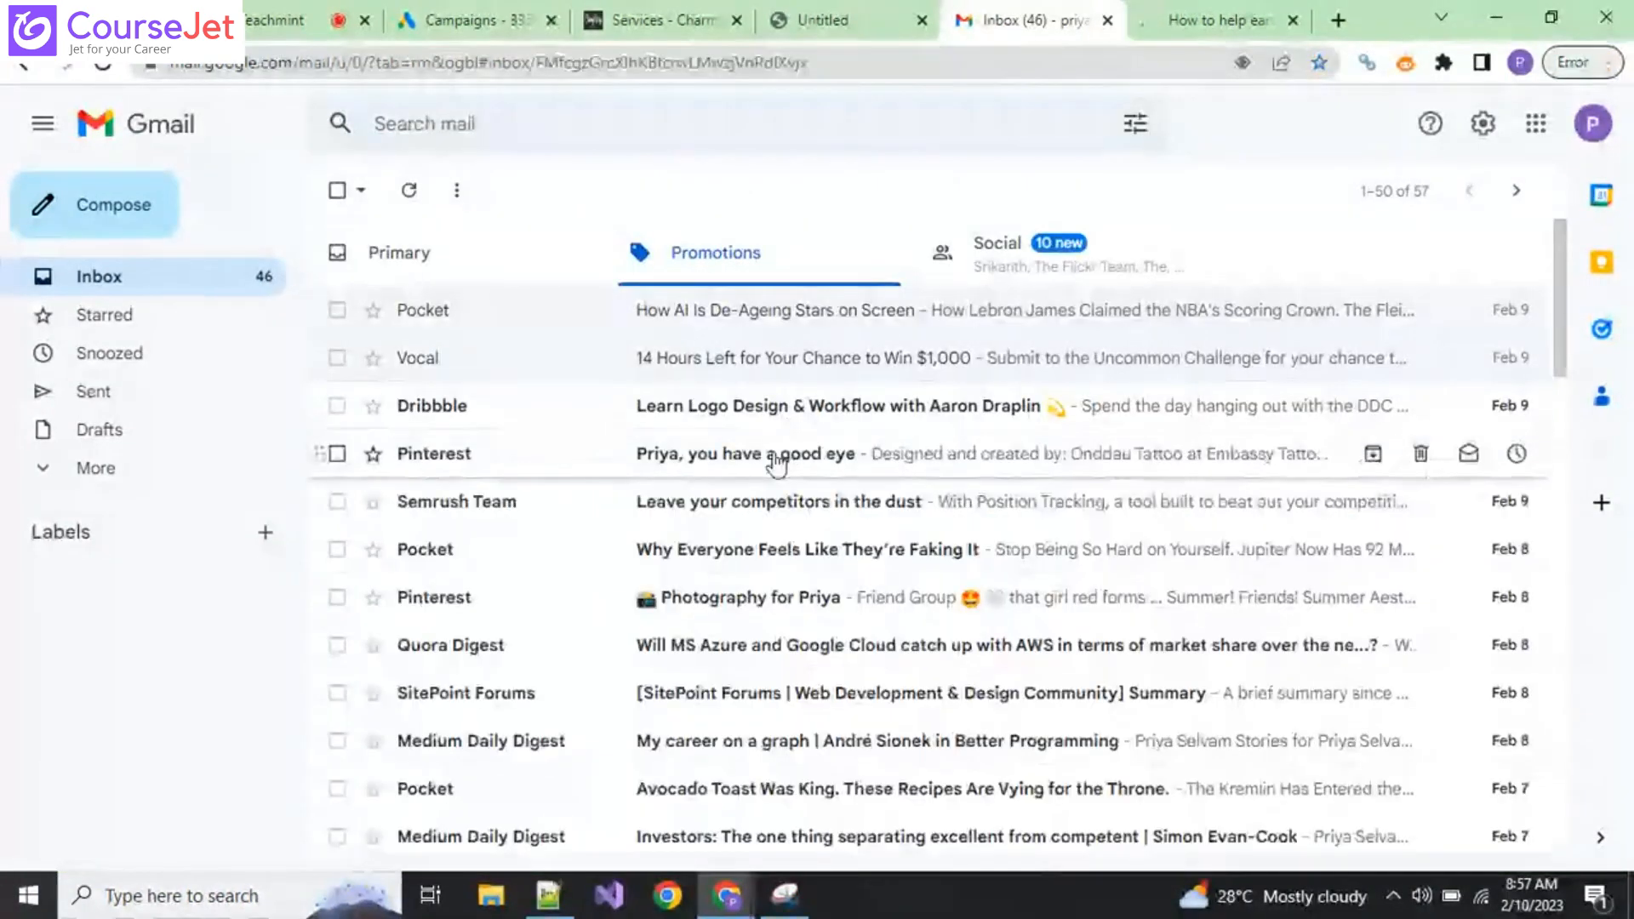
Step: Open the Pinterest email dated Feb 9, check the options for its nail image and return to the inbox
left_click(774, 460)
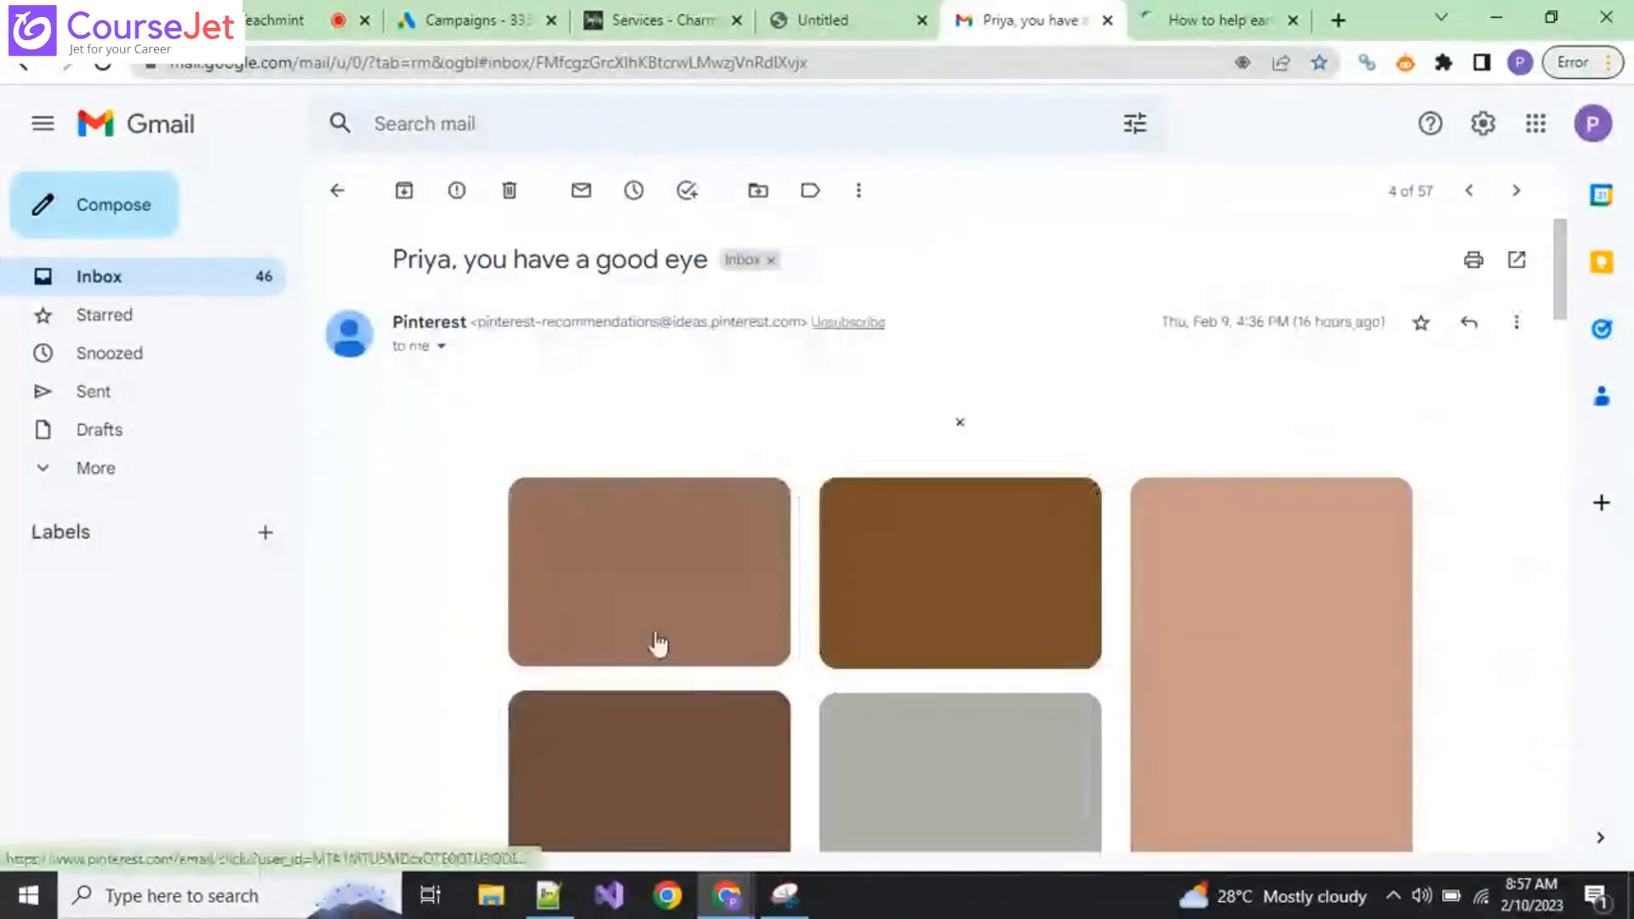
right_click(585, 581)
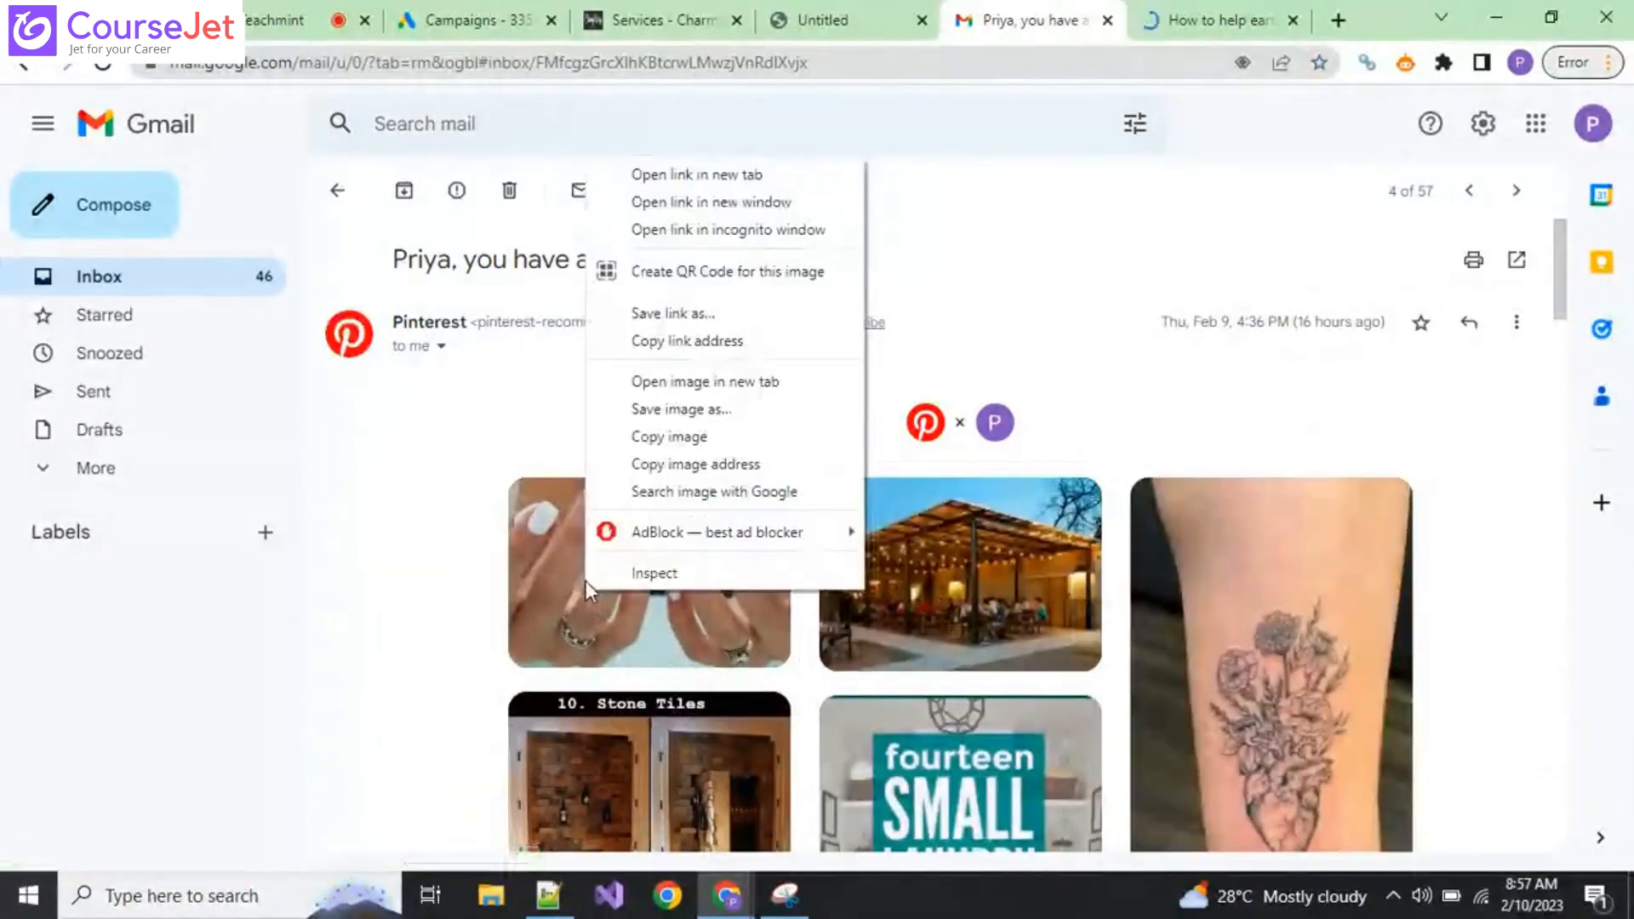
left_click(461, 619)
left_click(338, 191)
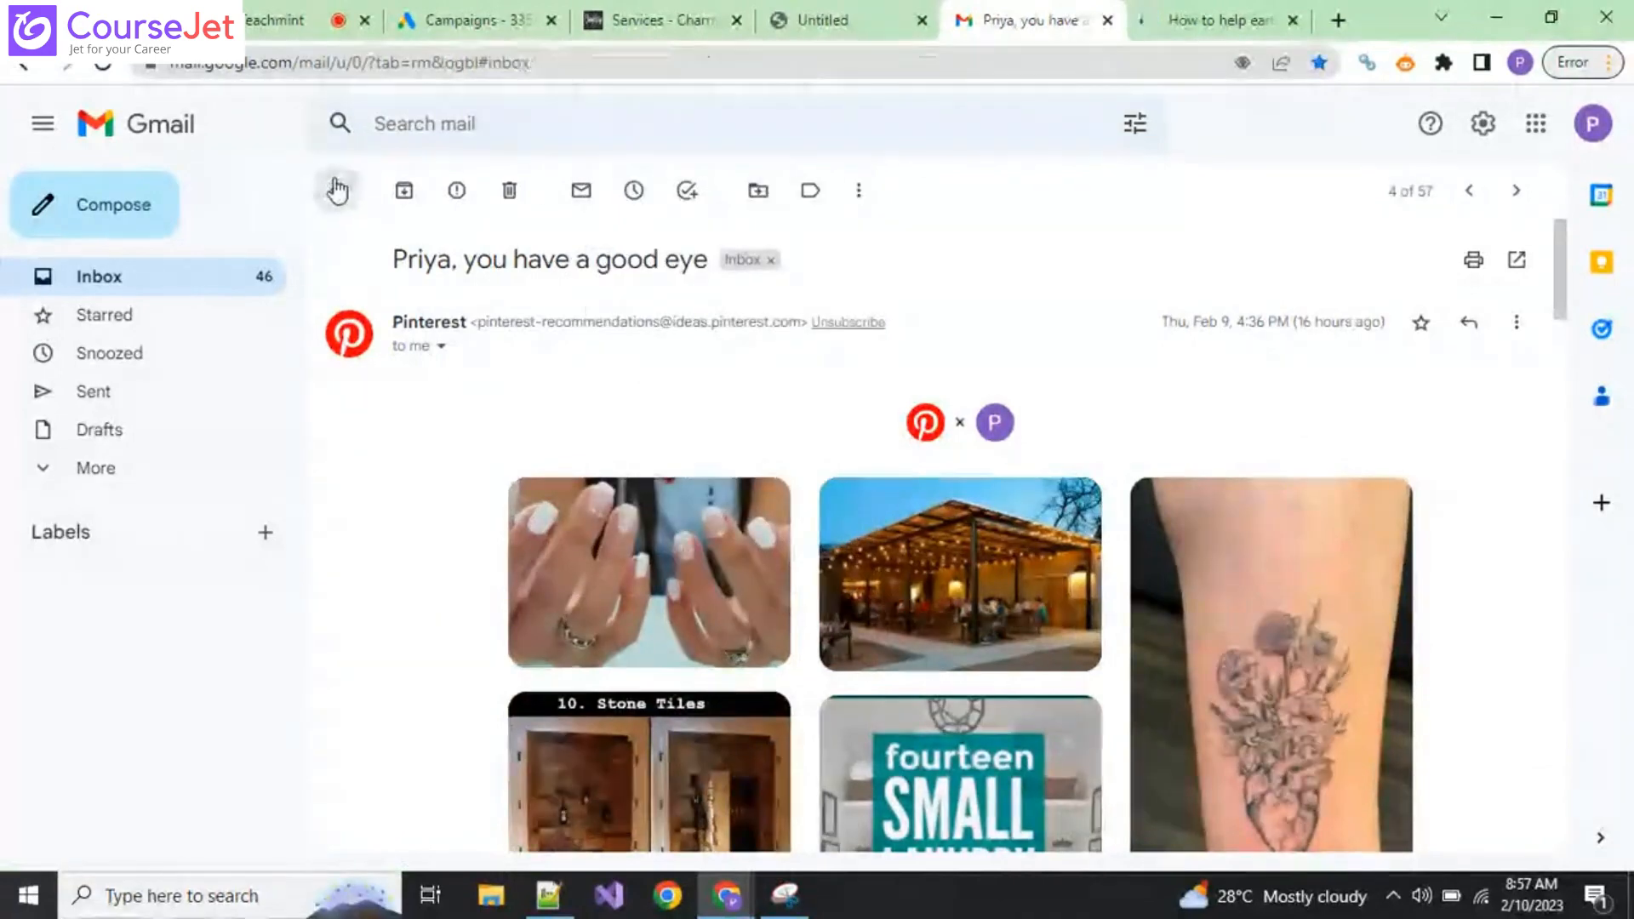
Step: Examine the SitePoint Forums summary email as an example of an HTML-designed message
scroll(610, 570, "down", 3)
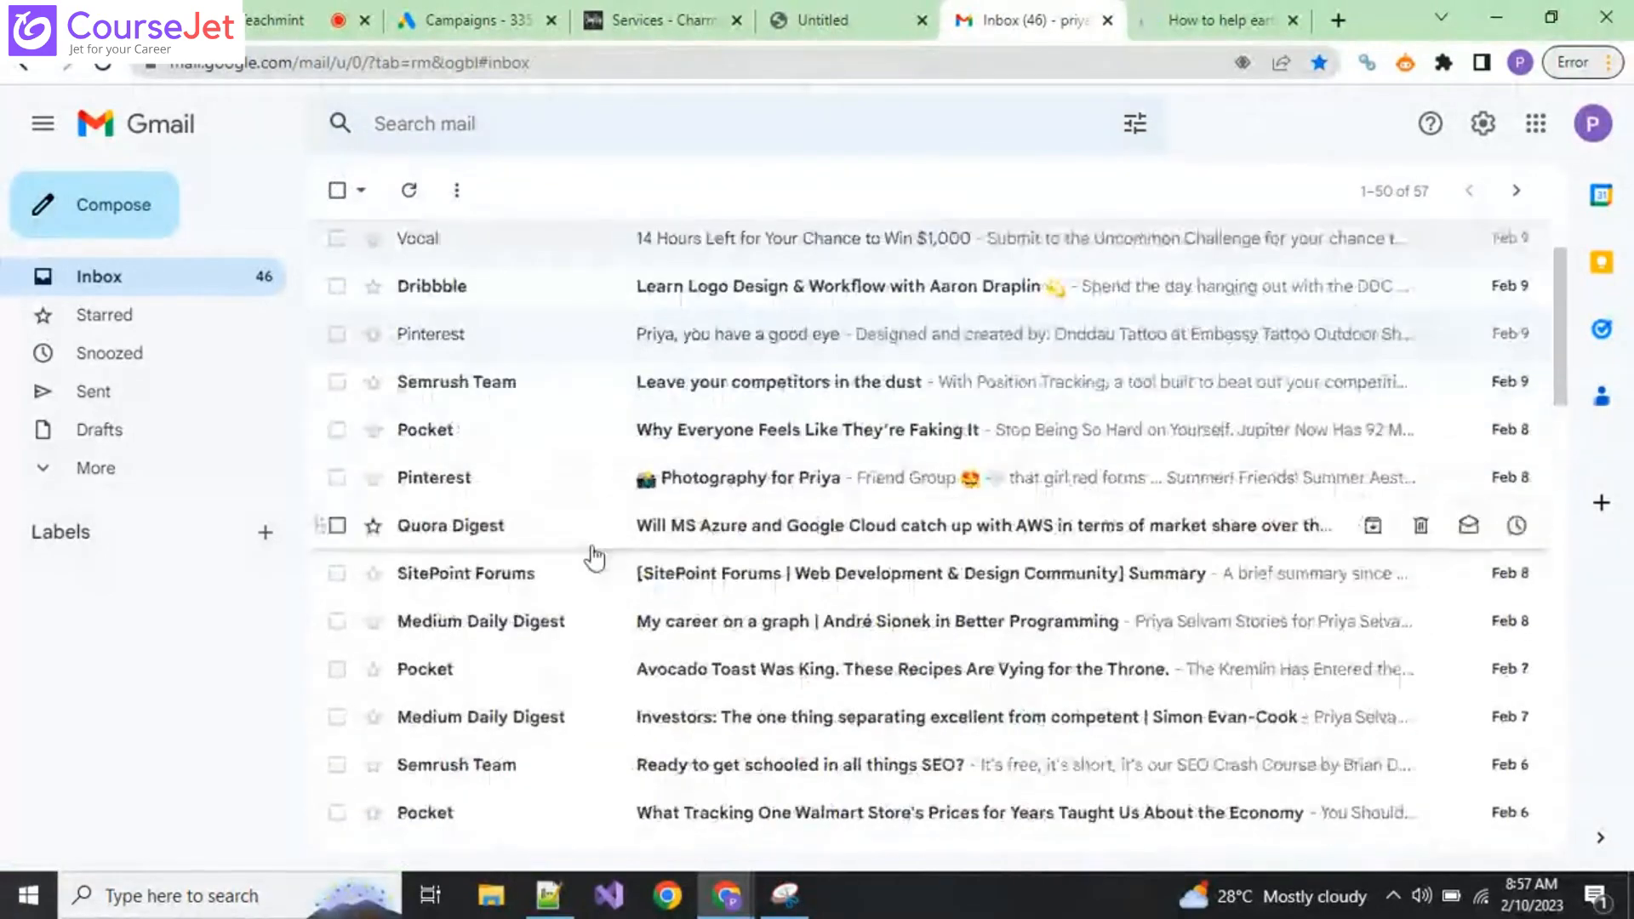
left_click(594, 575)
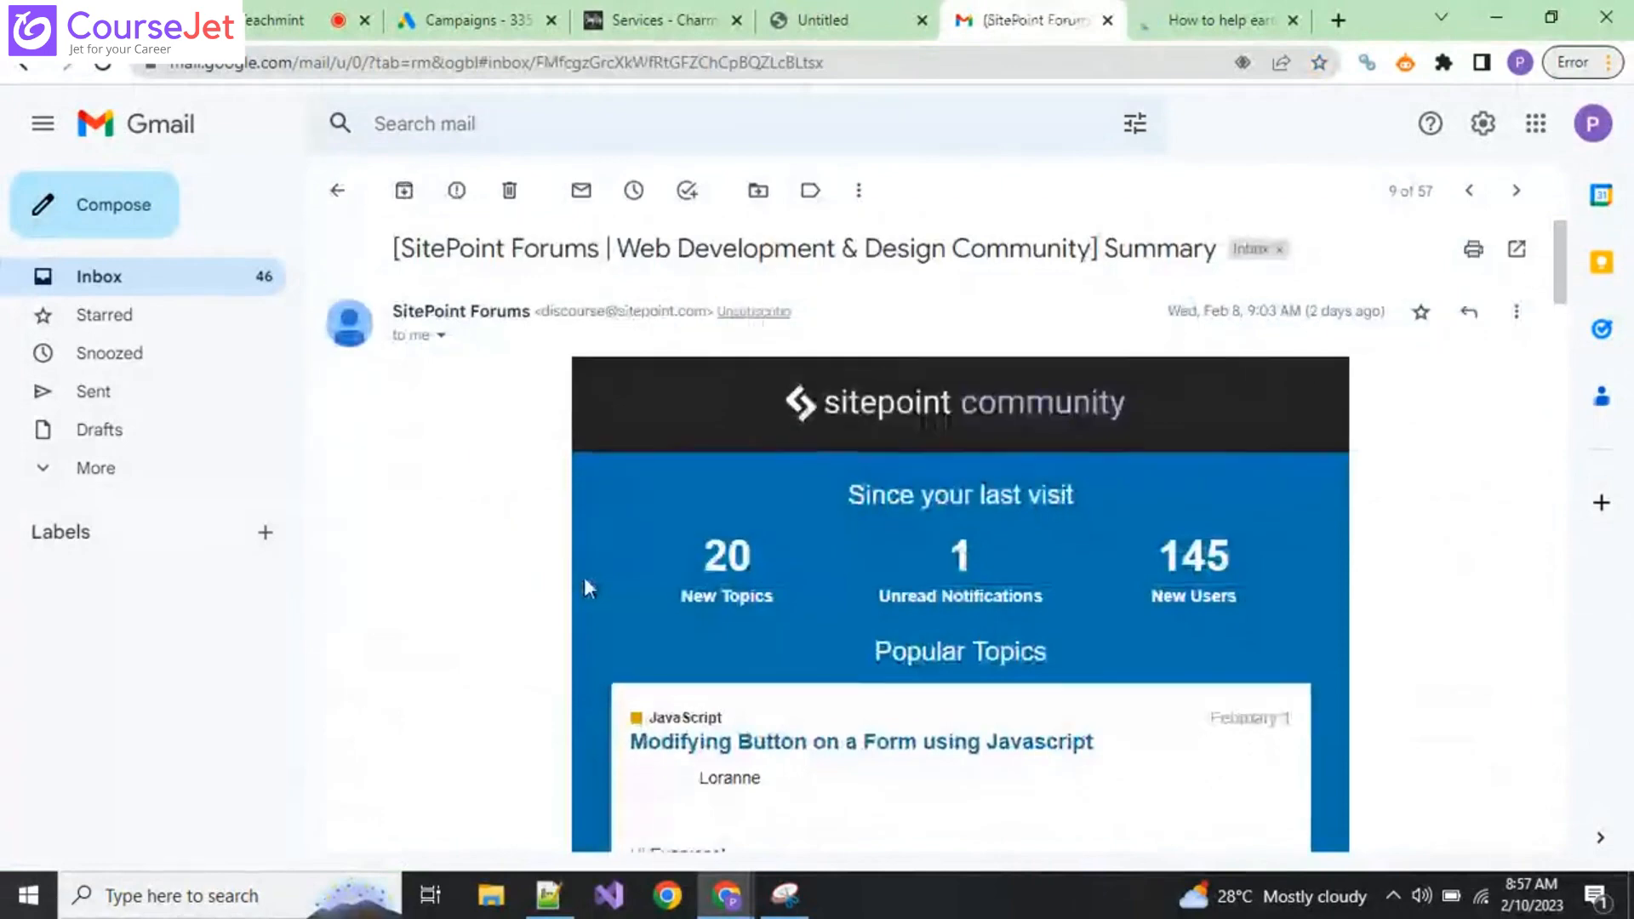
scroll(584, 584, "down", 5)
scroll(545, 621, "down", 3)
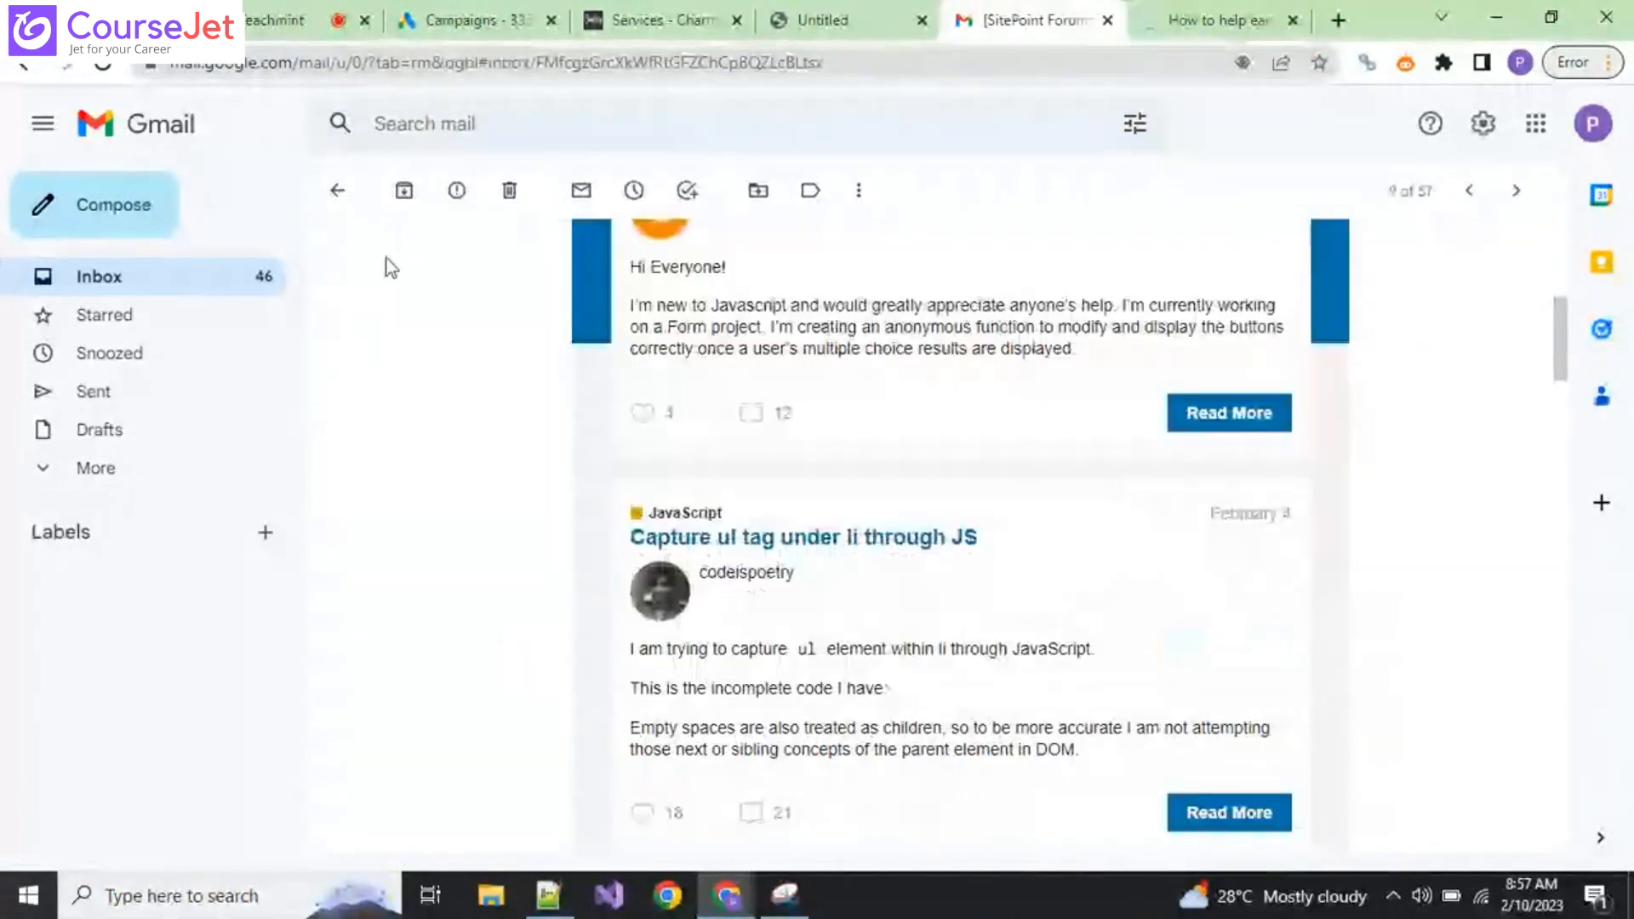
left_click(338, 192)
left_click(531, 564)
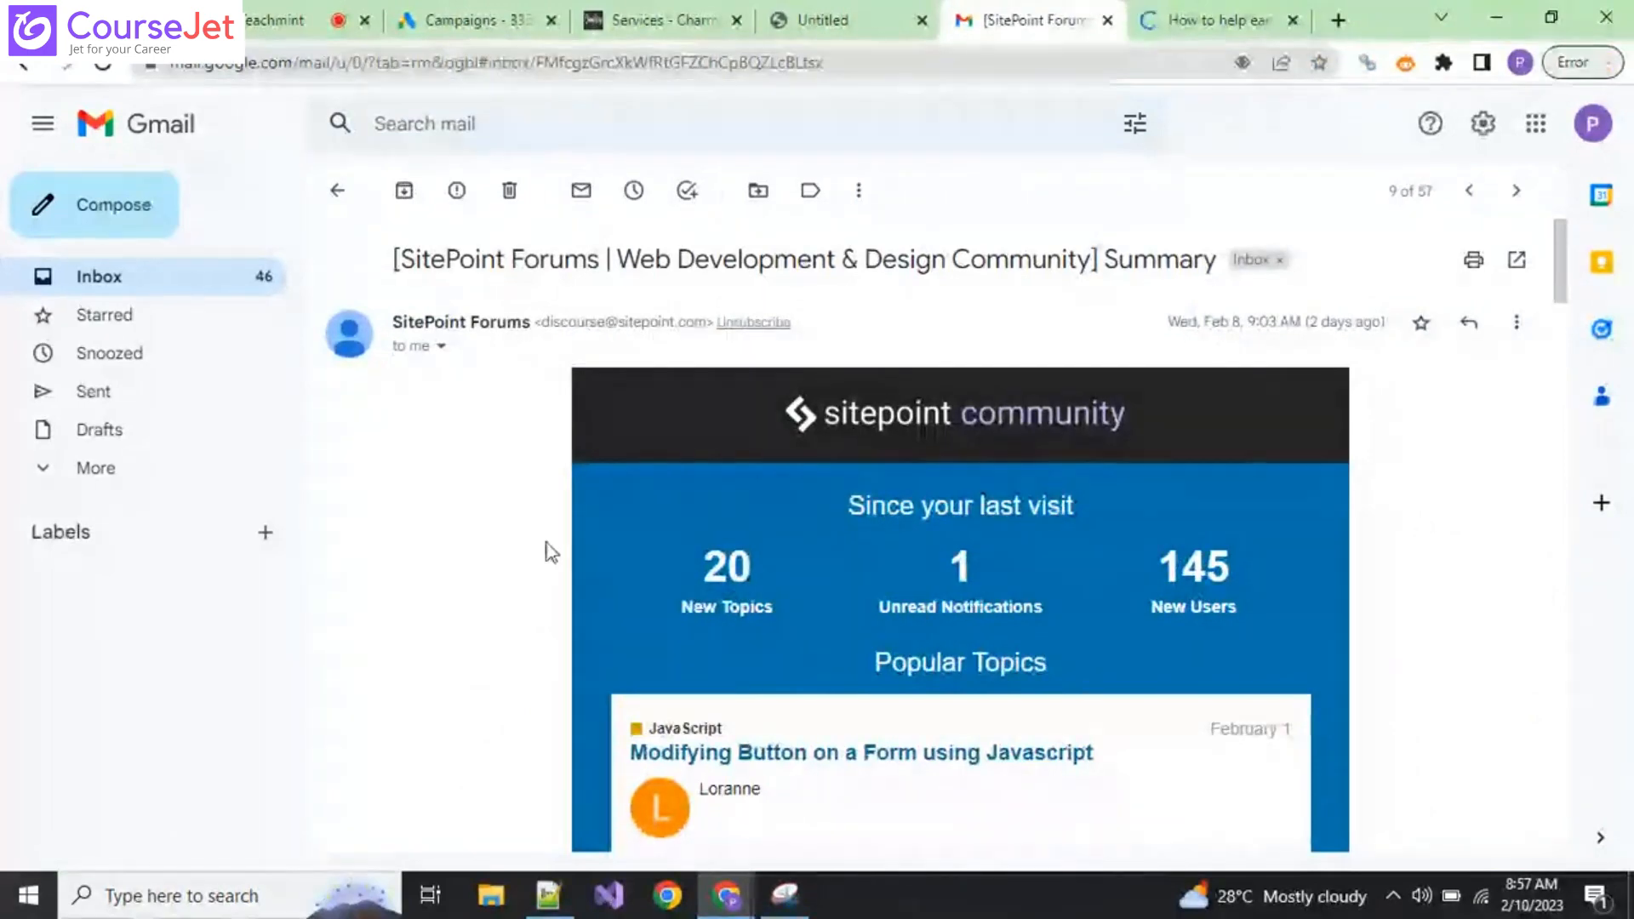
scroll(541, 532, "down", 1)
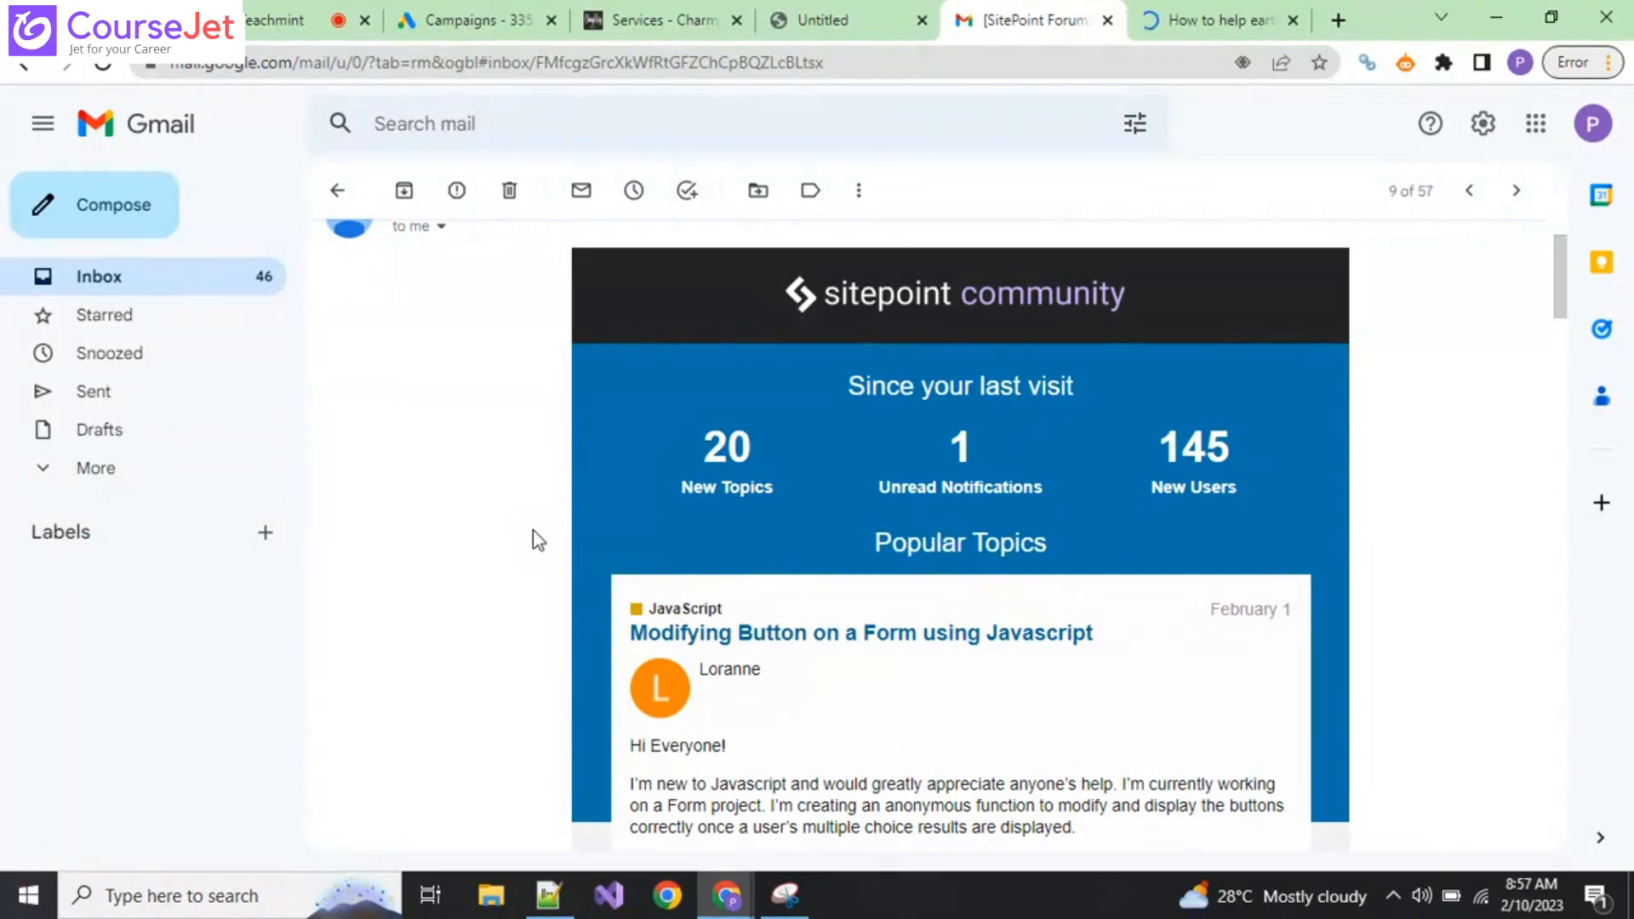
Step: View the page source of the SitePoint Forums email and look through its code
right_click(621, 508)
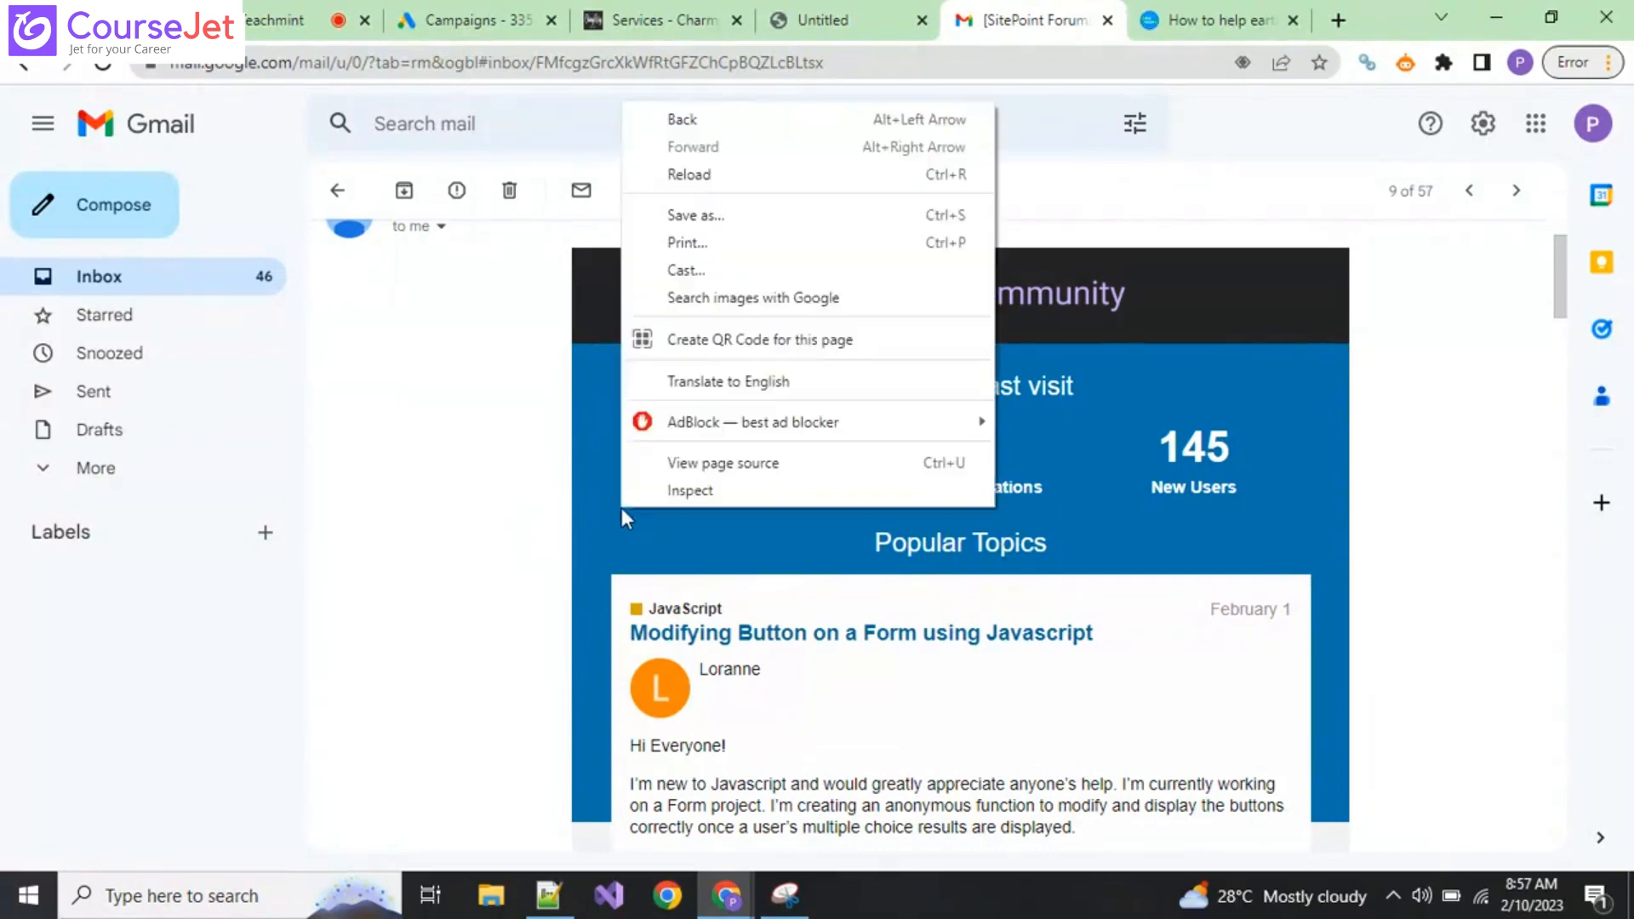
left_click(693, 453)
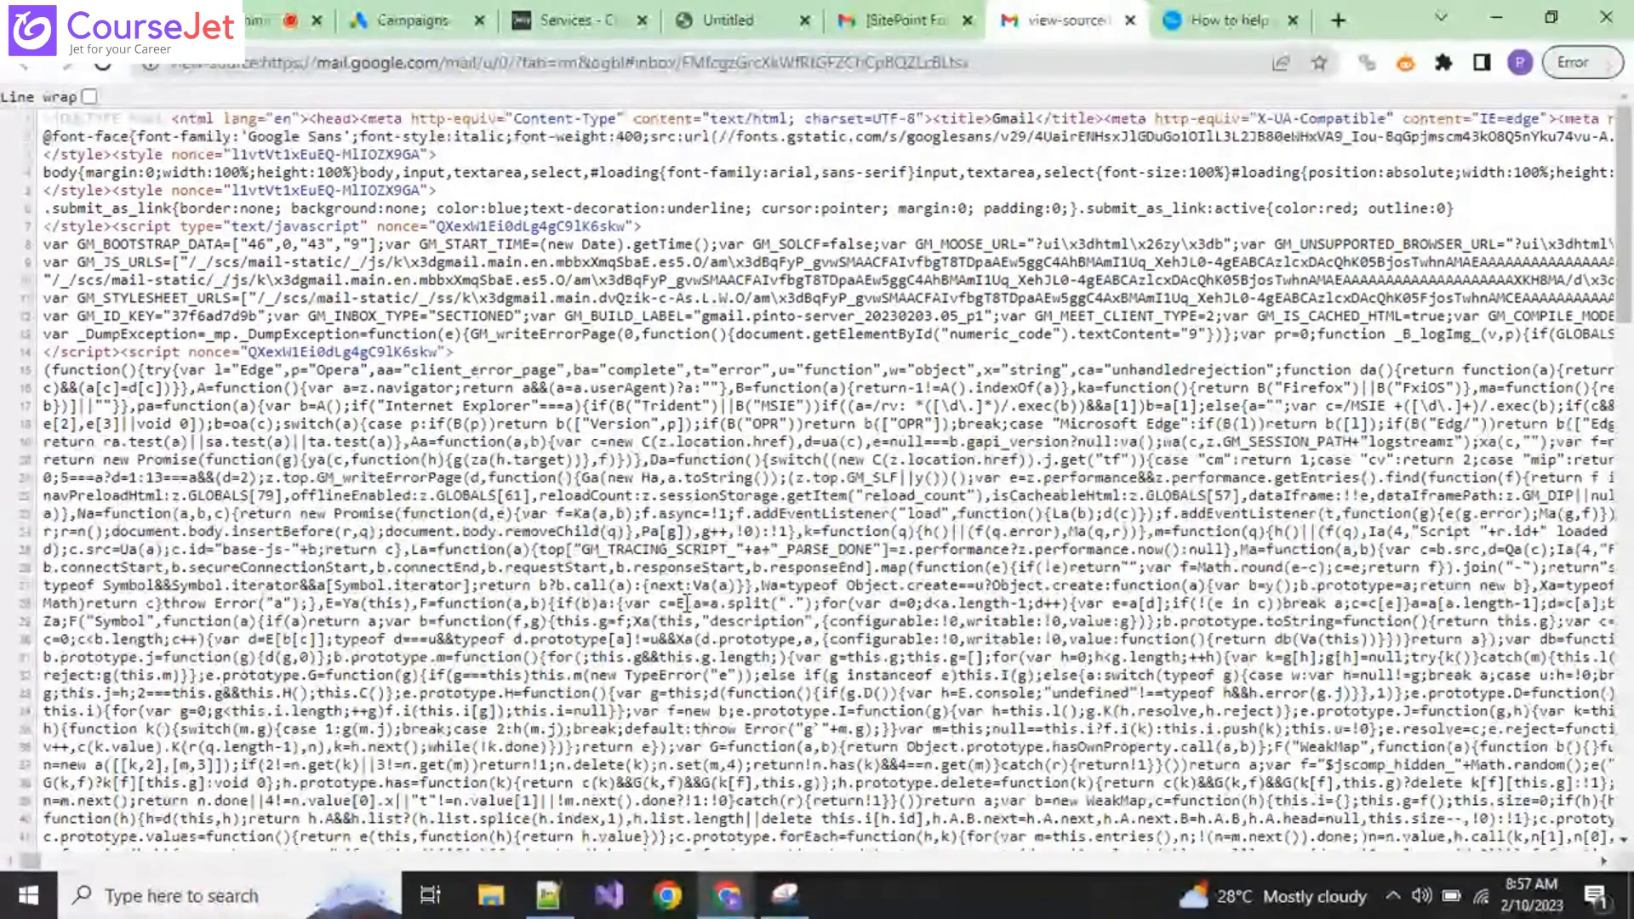
scroll(1154, 449, "down", 15)
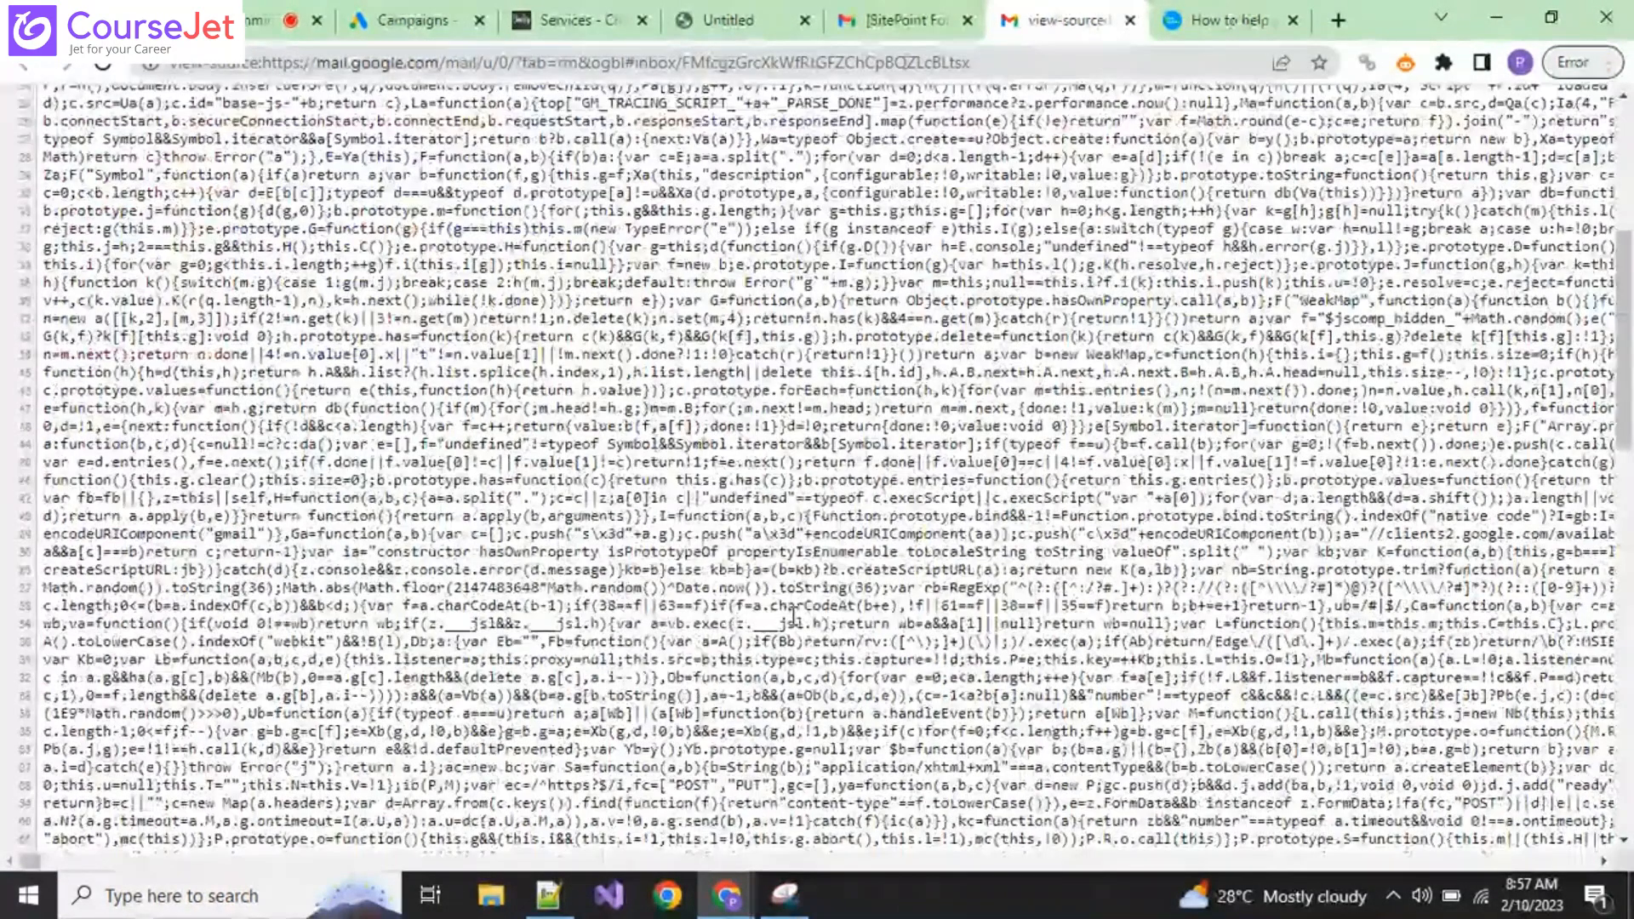
scroll(748, 231, "up", 13)
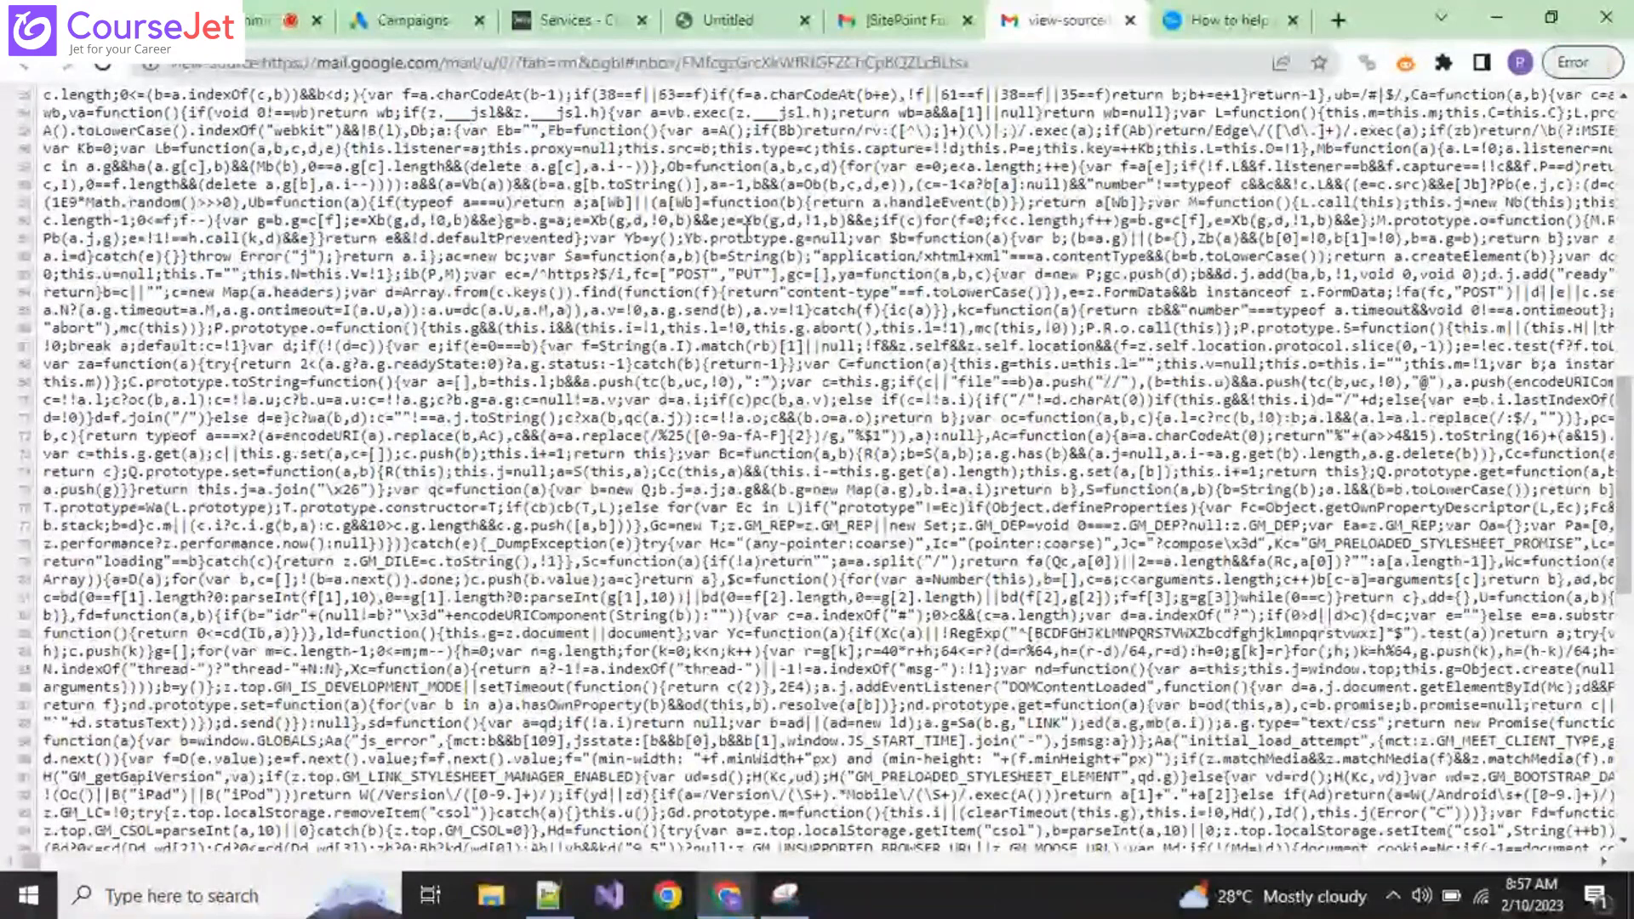
Step: Compare the rendered SitePoint email with its source page and select the source page's address
left_click(894, 21)
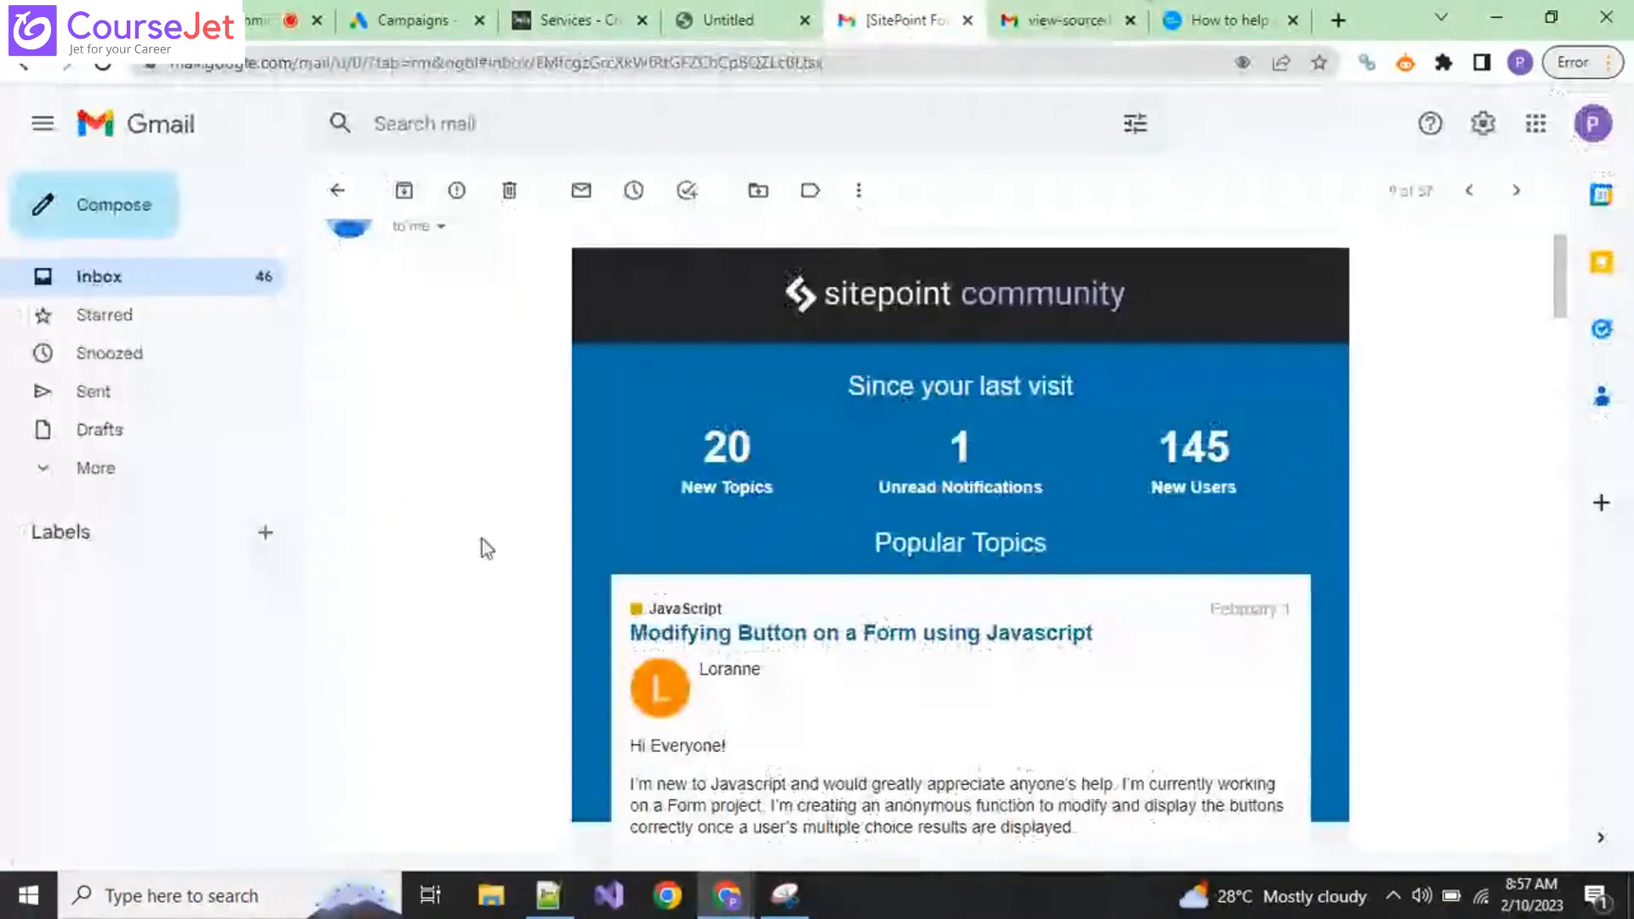
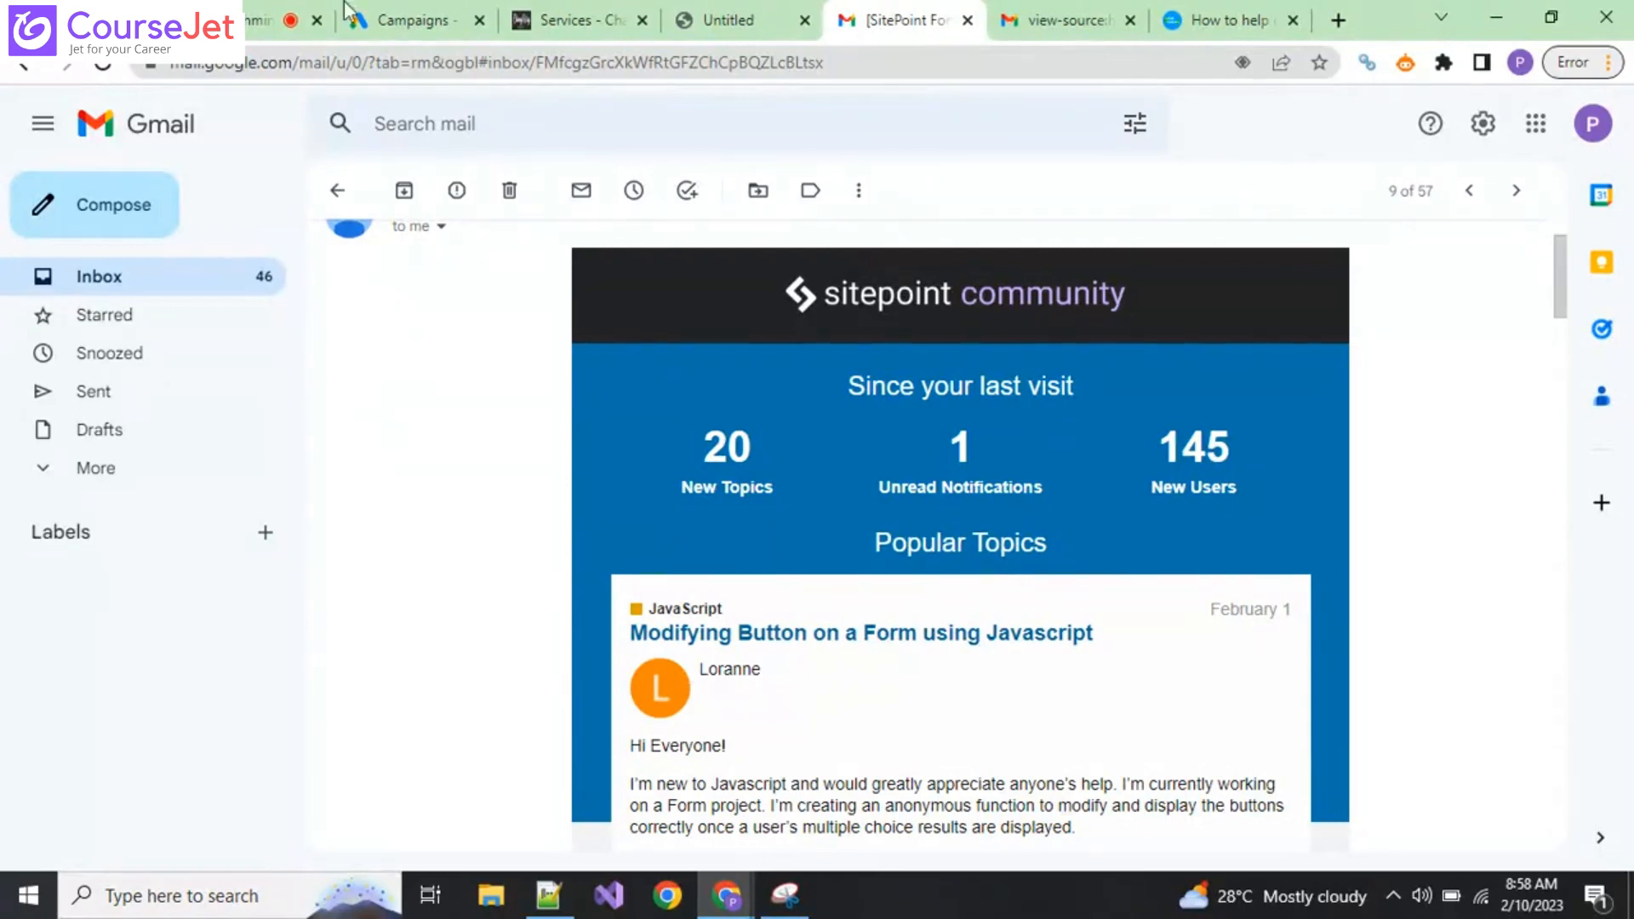
left_click(1037, 15)
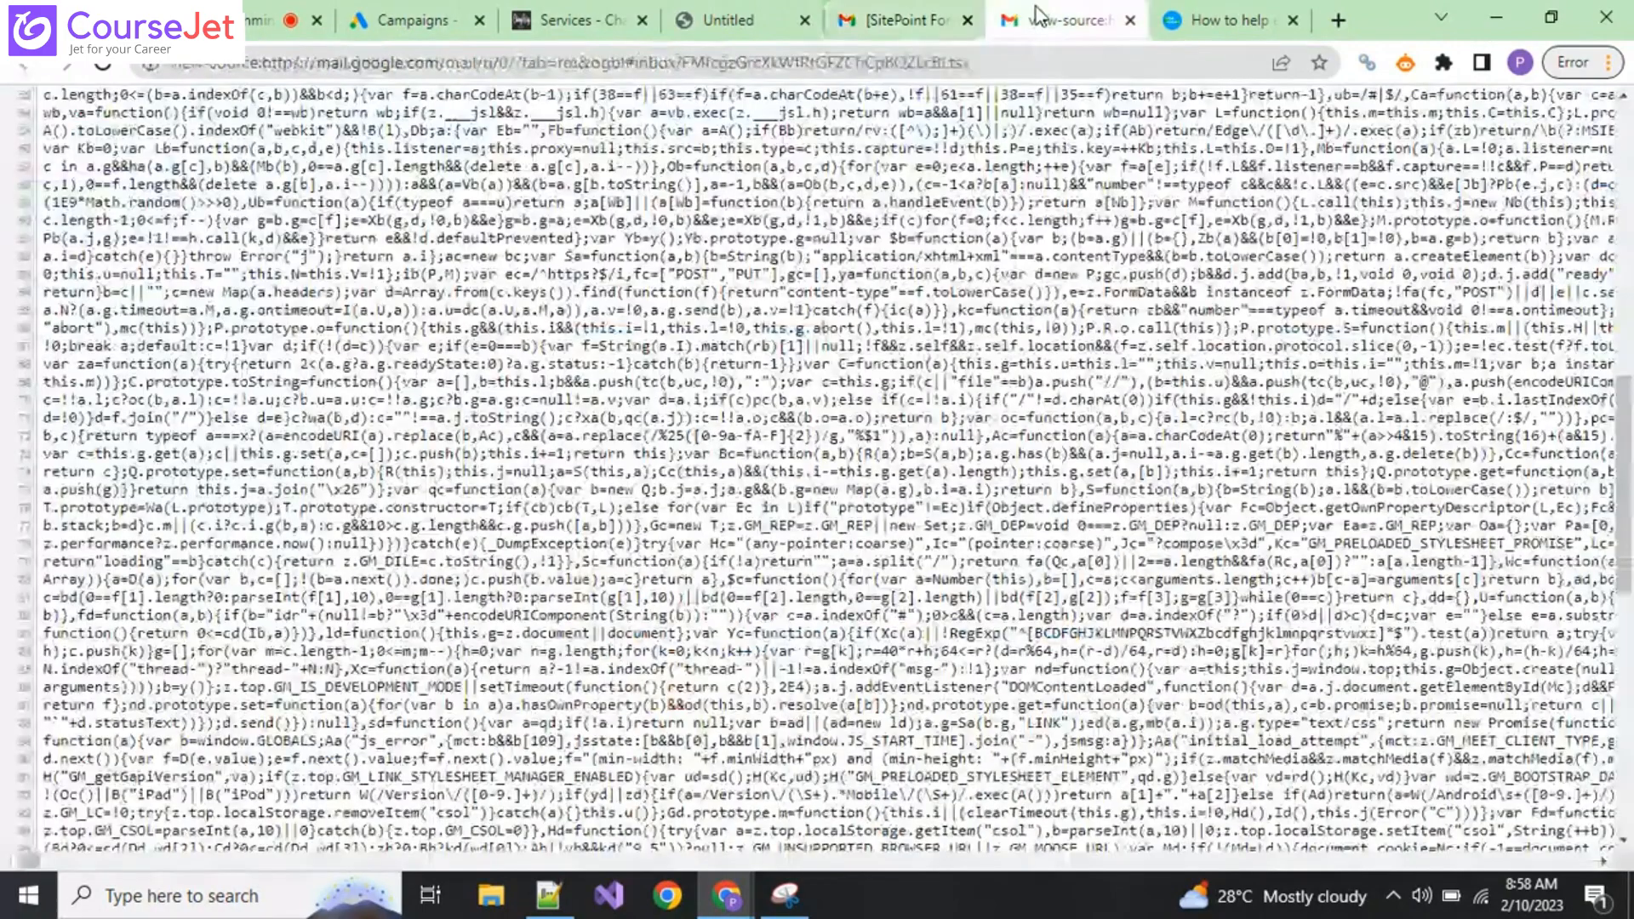
left_click(803, 68)
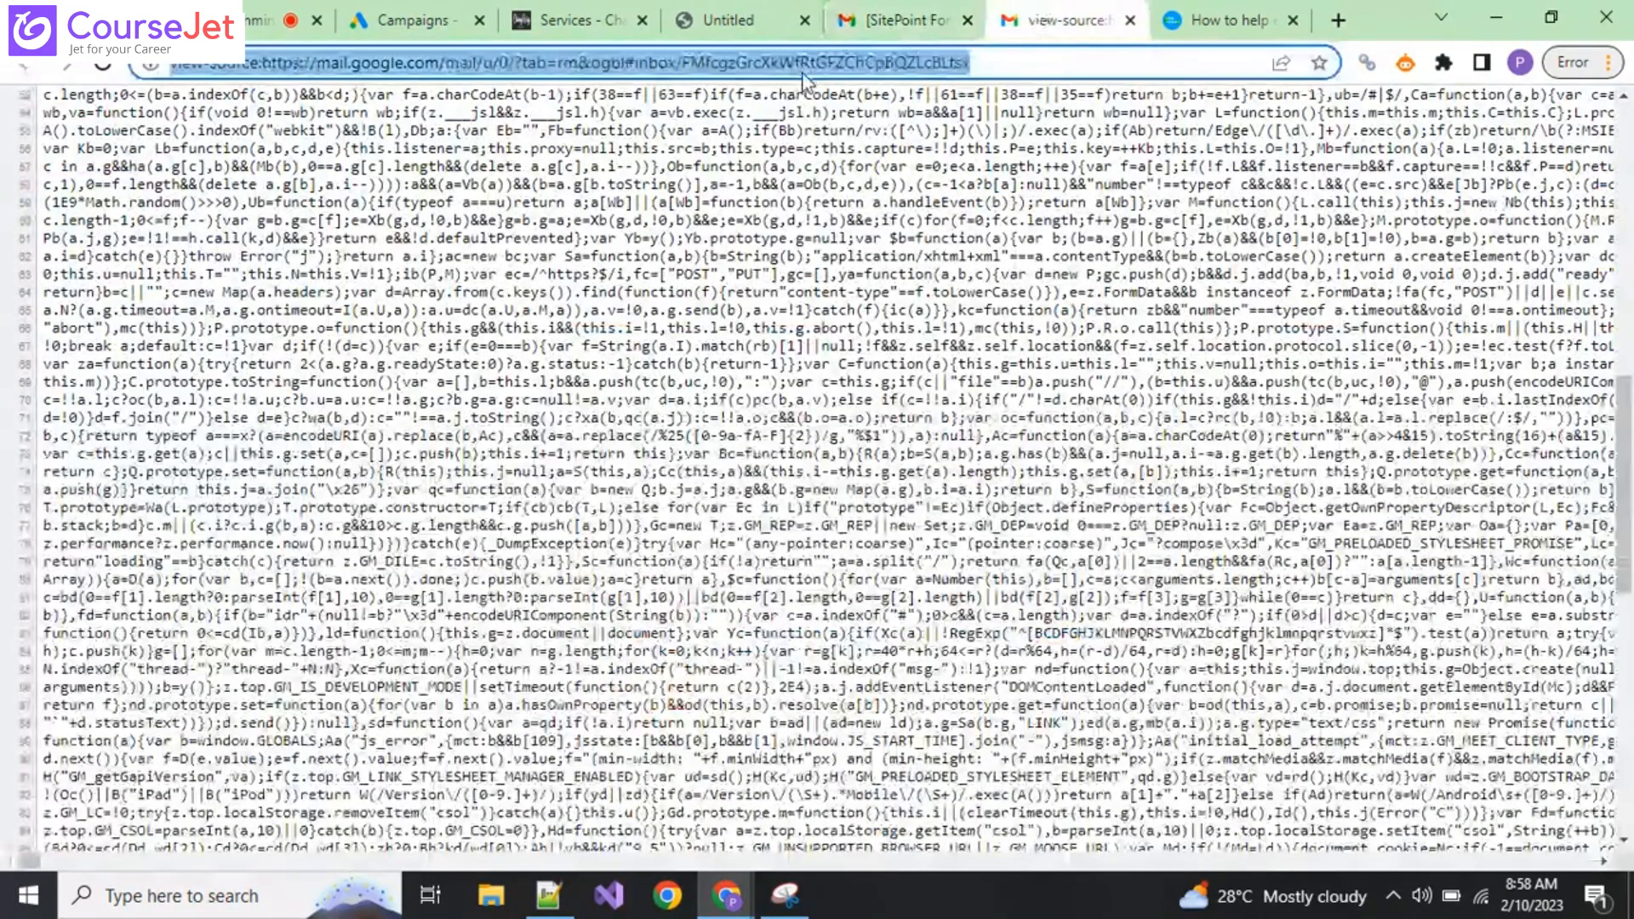
Step: Search the web for "image to html conversion" and open the html.imageonline.co Image to HTML converter in a new tab
type("image to ")
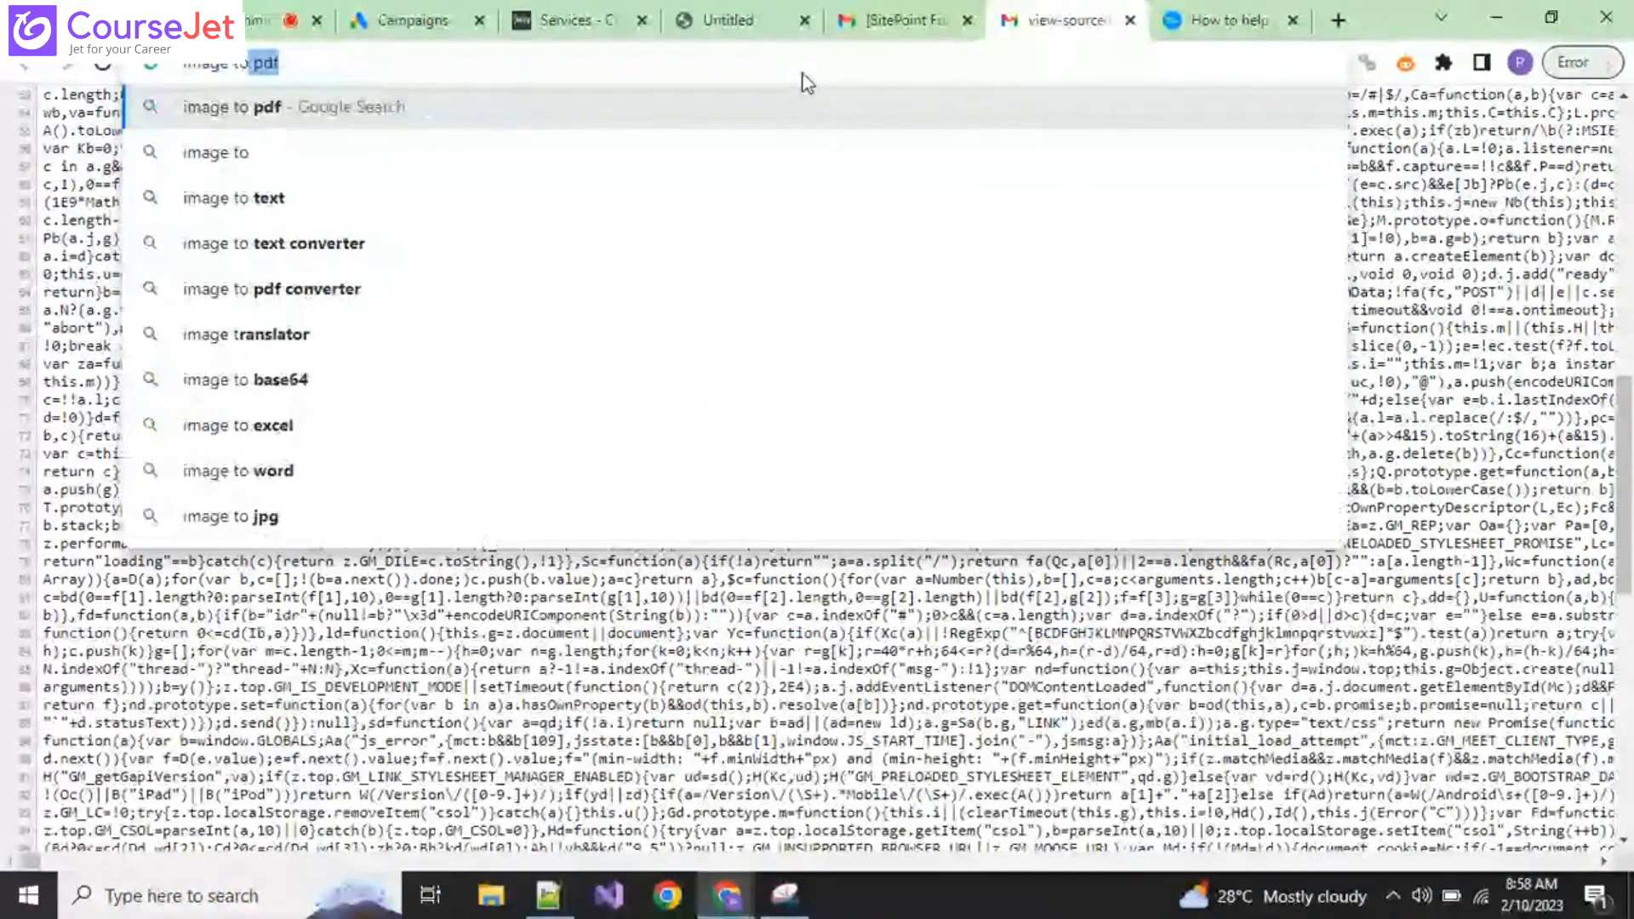
type("html c")
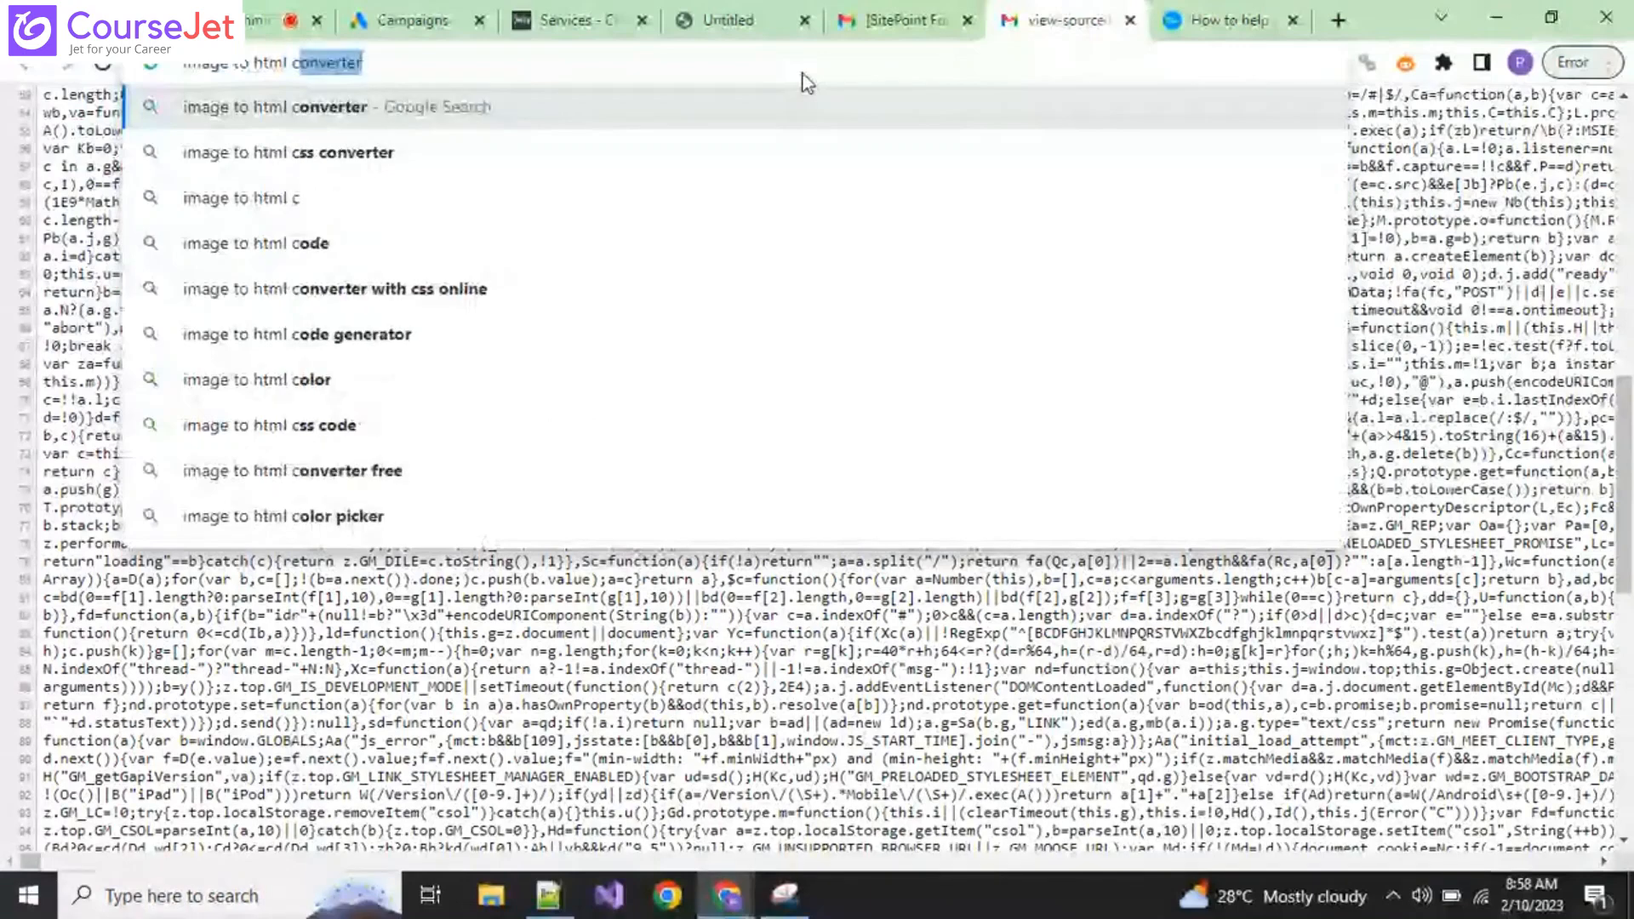
type("onversio")
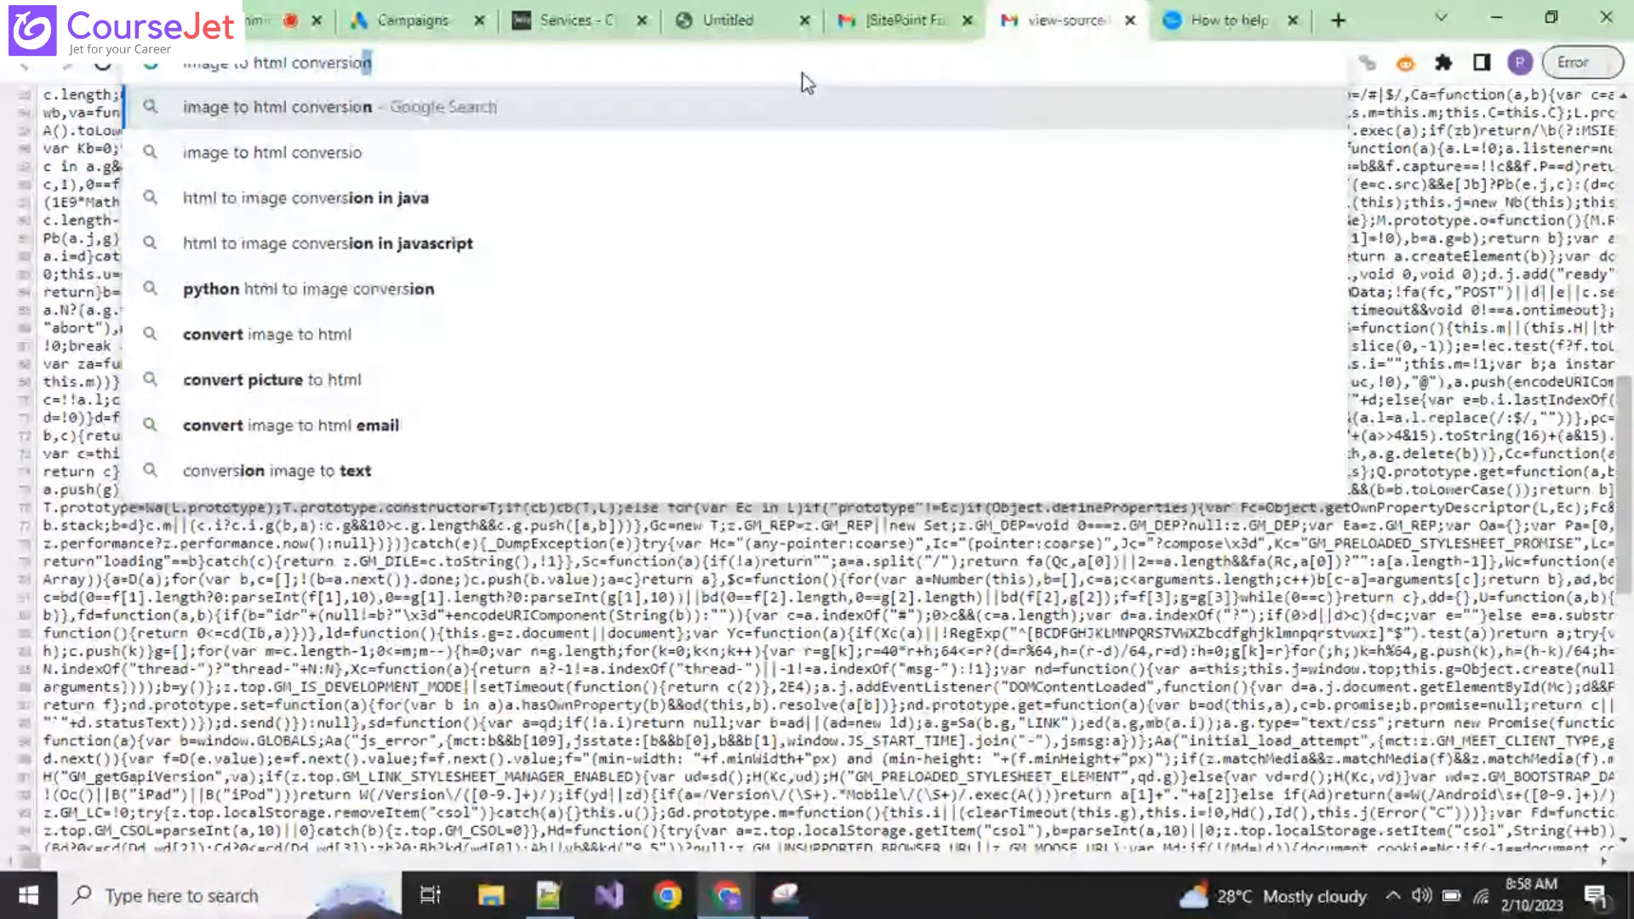
key("Return")
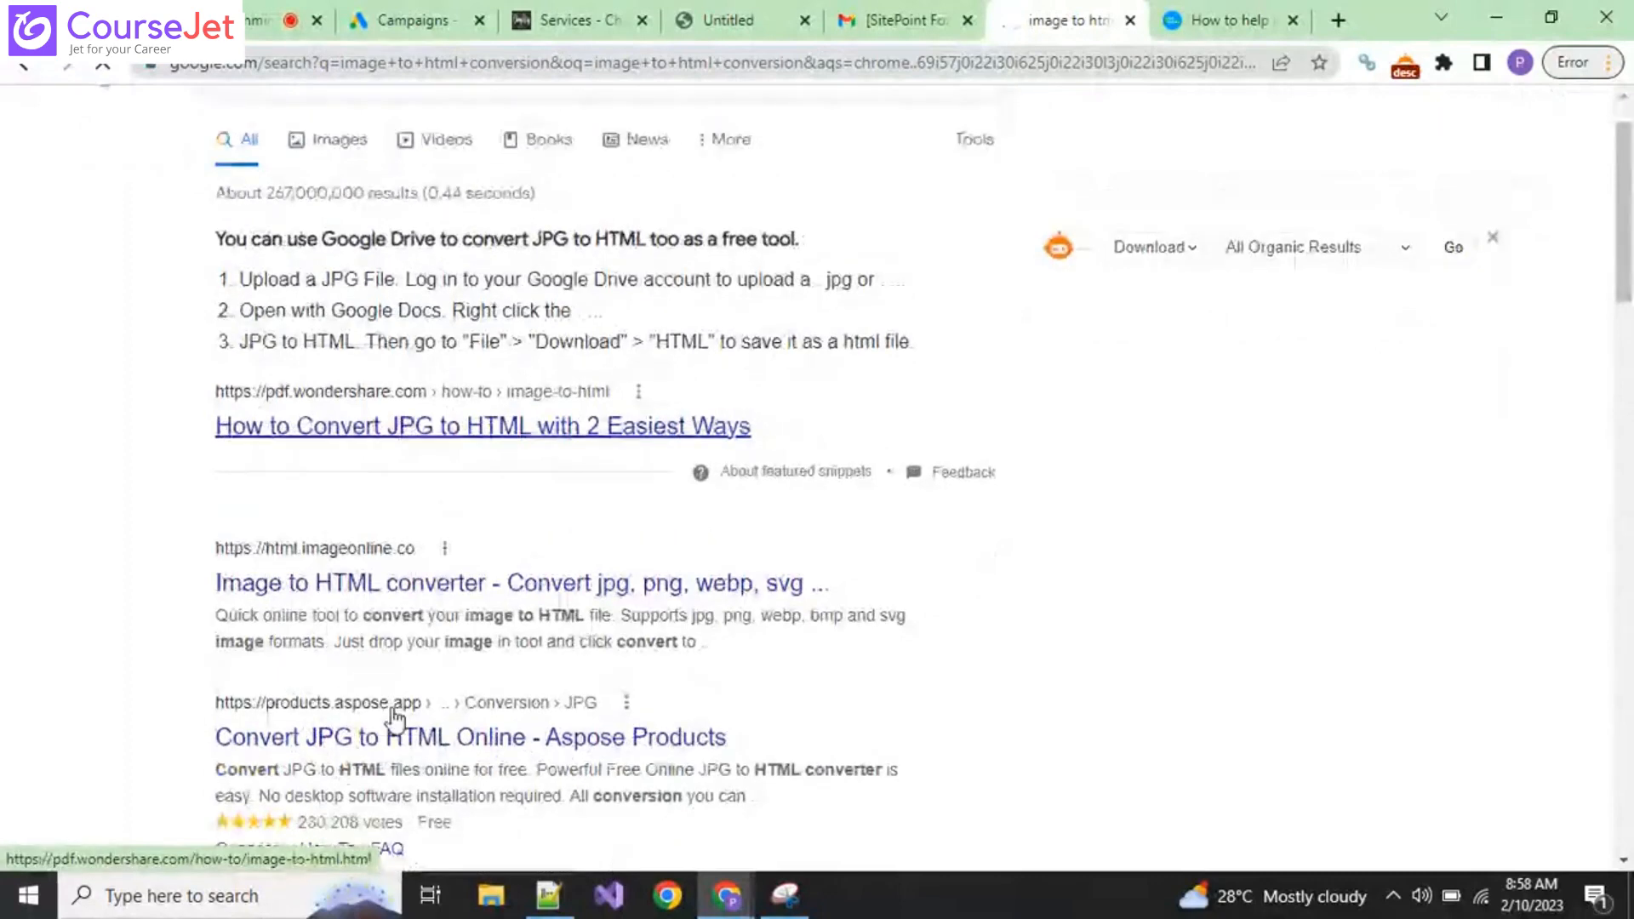
middle_click(513, 549)
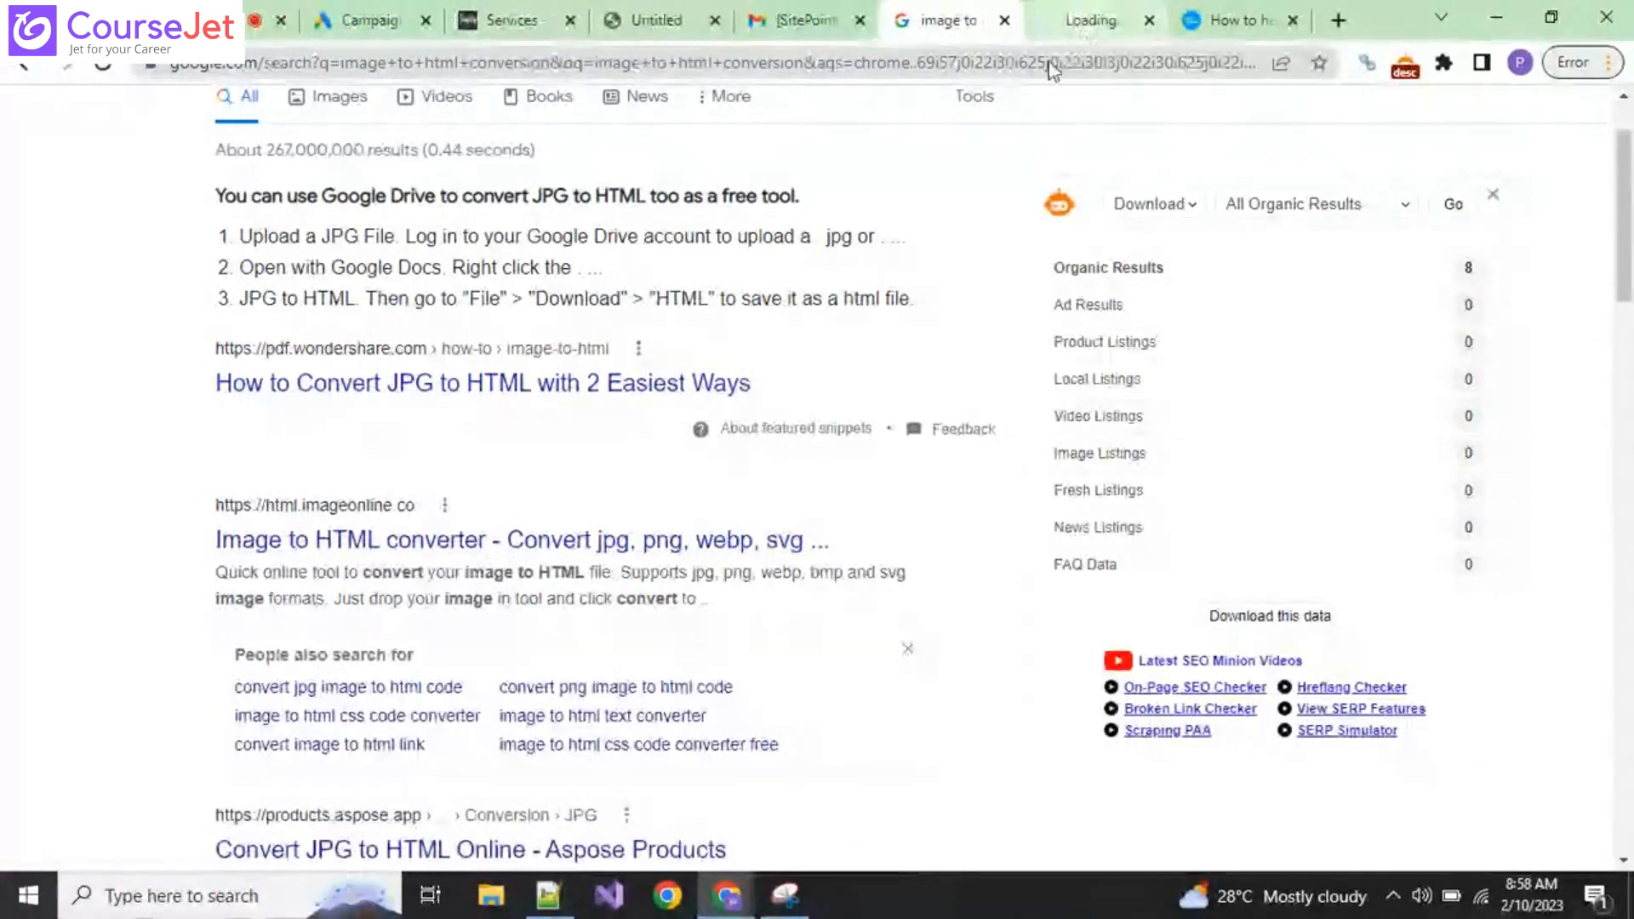
left_click(1090, 20)
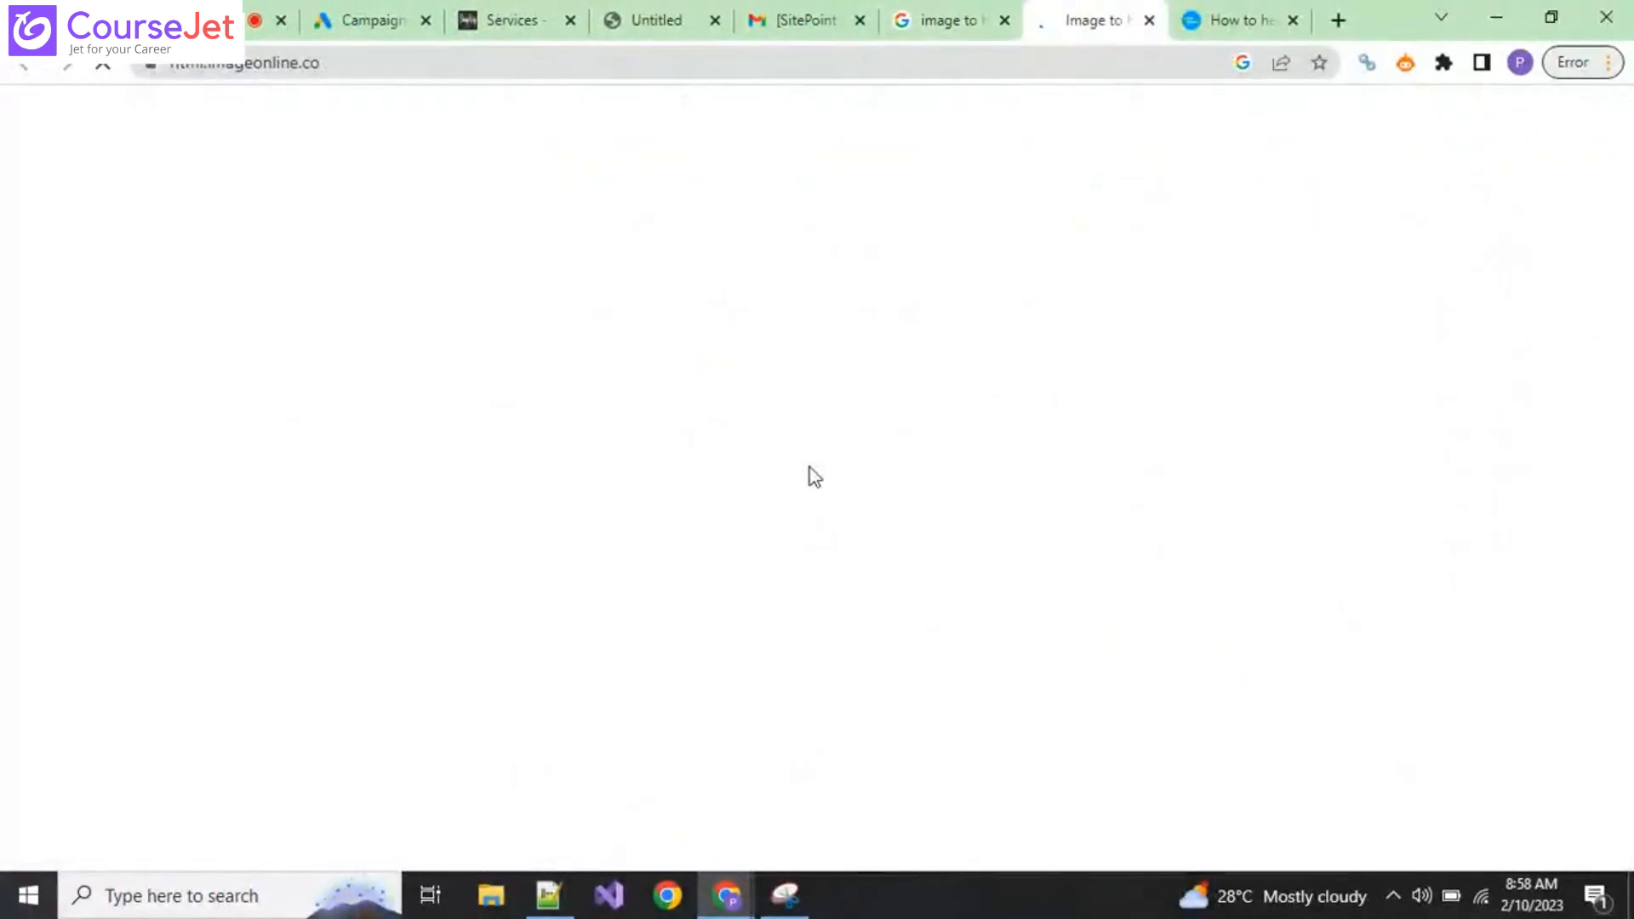
Step: Examine the converter's sample flower image, the HTML code of the image and the upload, convert and download options
scroll(711, 631, "down", 3)
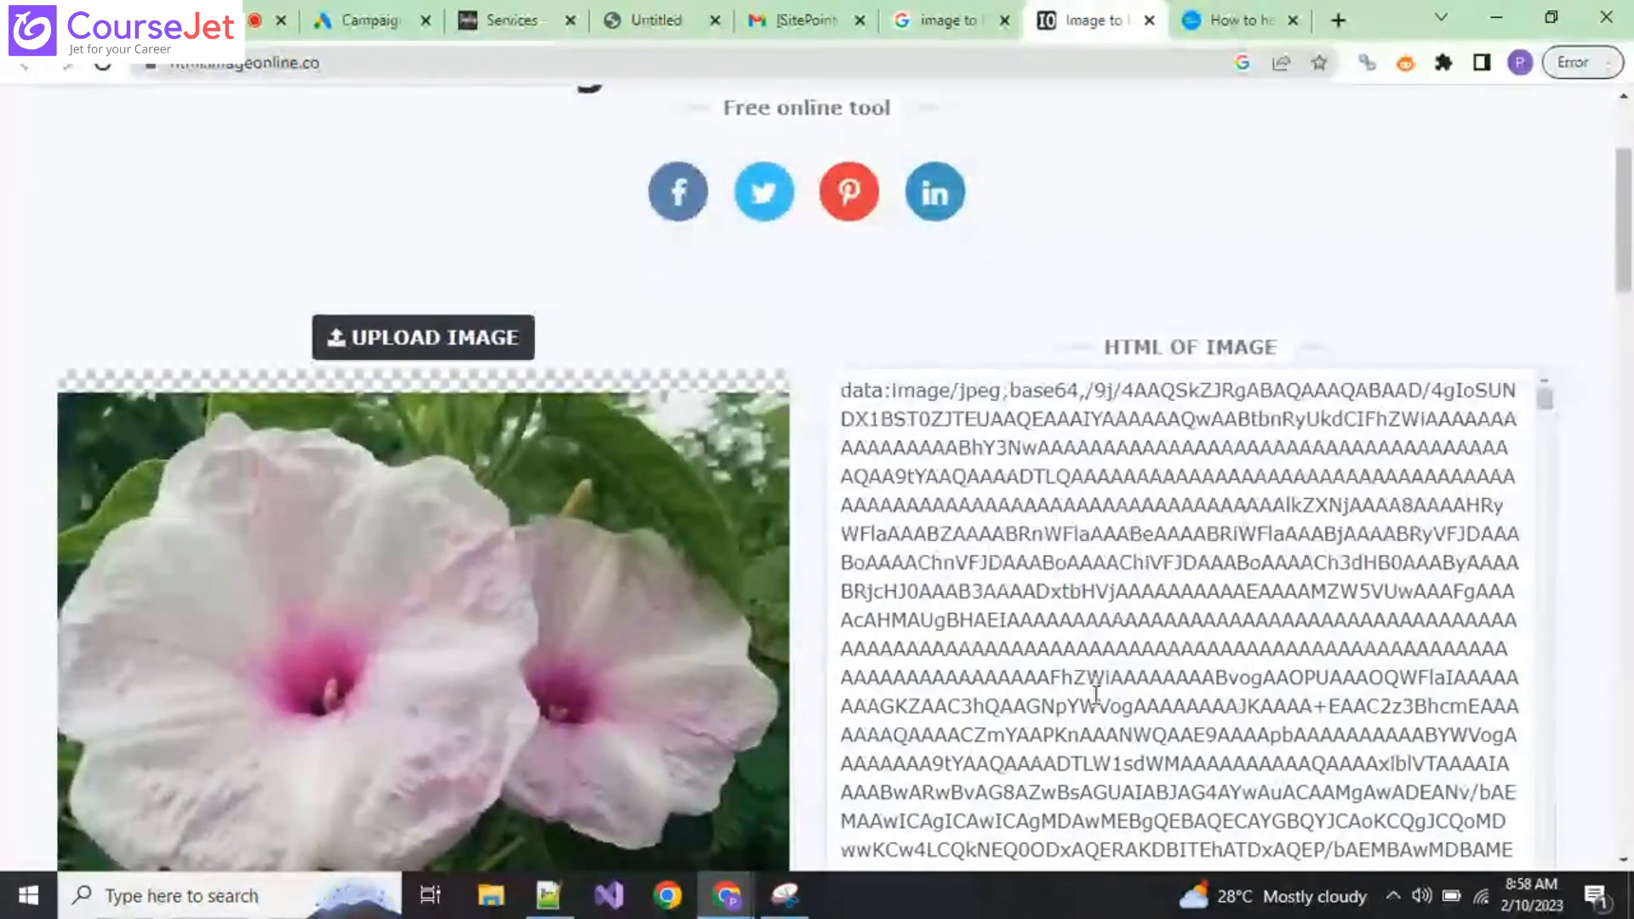
scroll(1098, 698, "down", 5)
scroll(1117, 722, "up", 2)
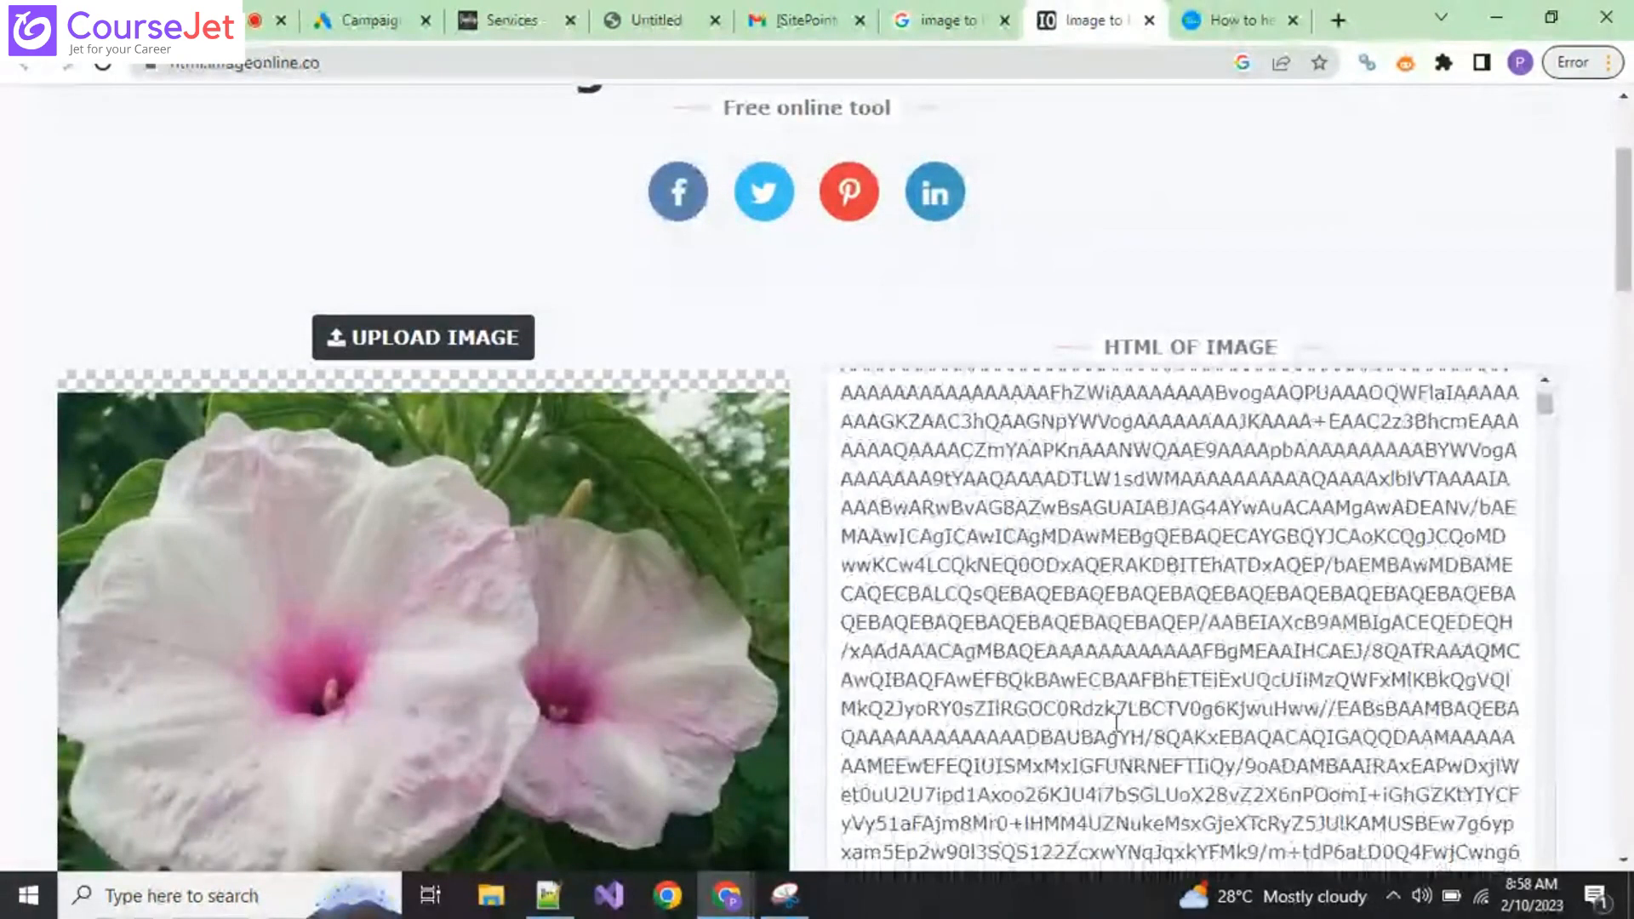
scroll(1117, 722, "up", 6)
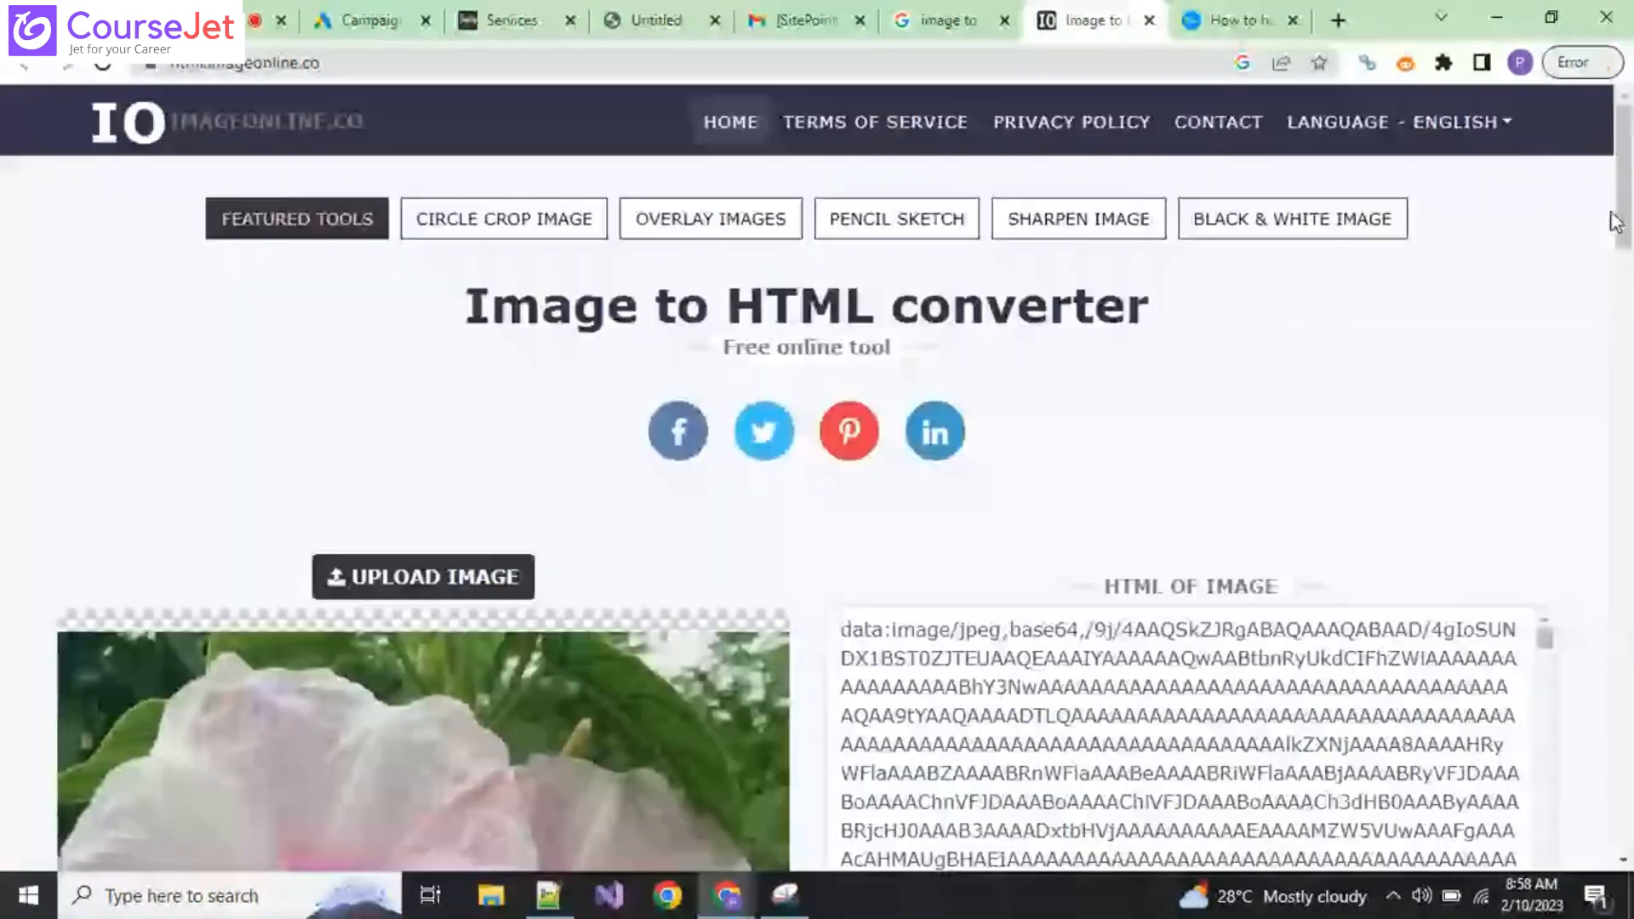
left_click_drag(1619, 217, 1606, 290)
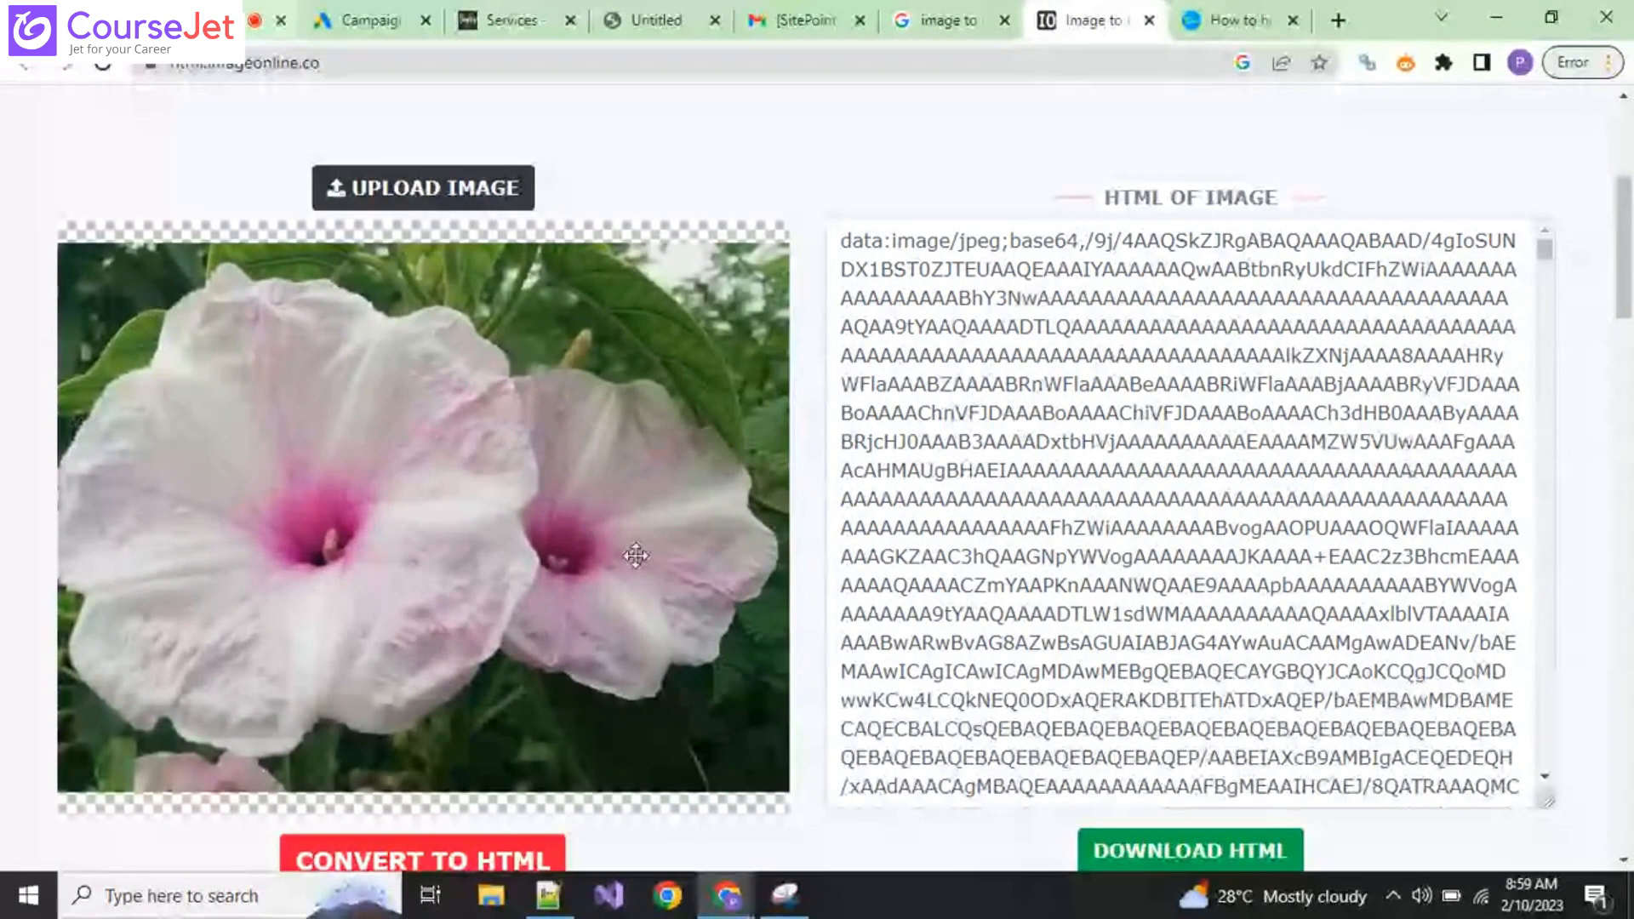
Step: Return to the Google Ads campaign and check the HTML5 media bundle upload and the App URL field in the advanced options
left_click(426, 800)
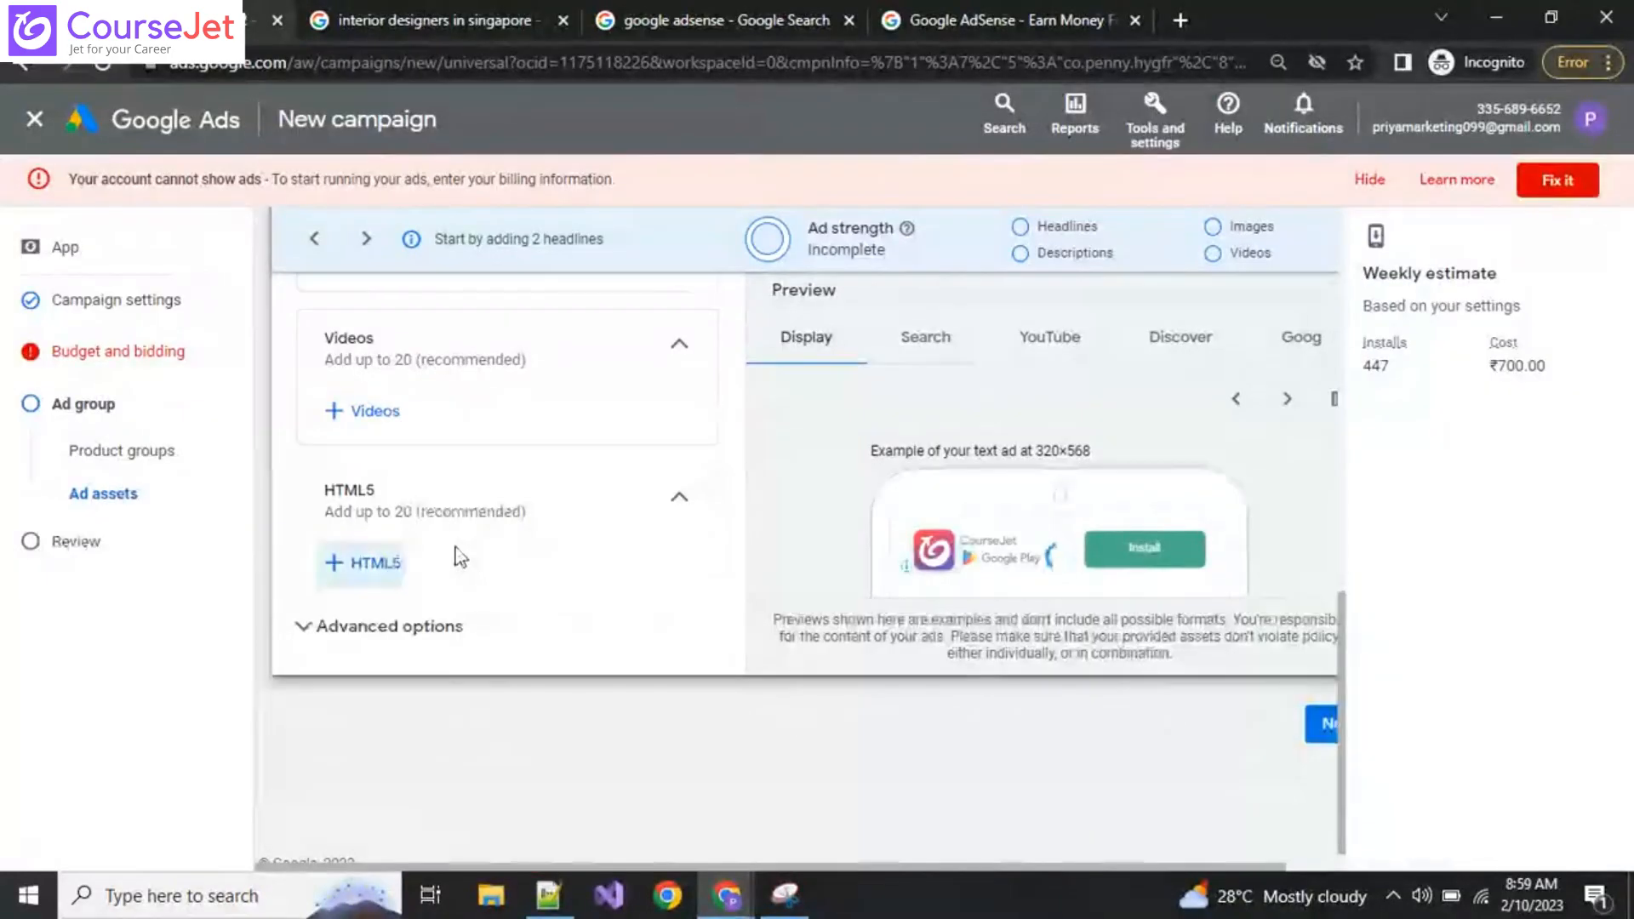
left_click(361, 564)
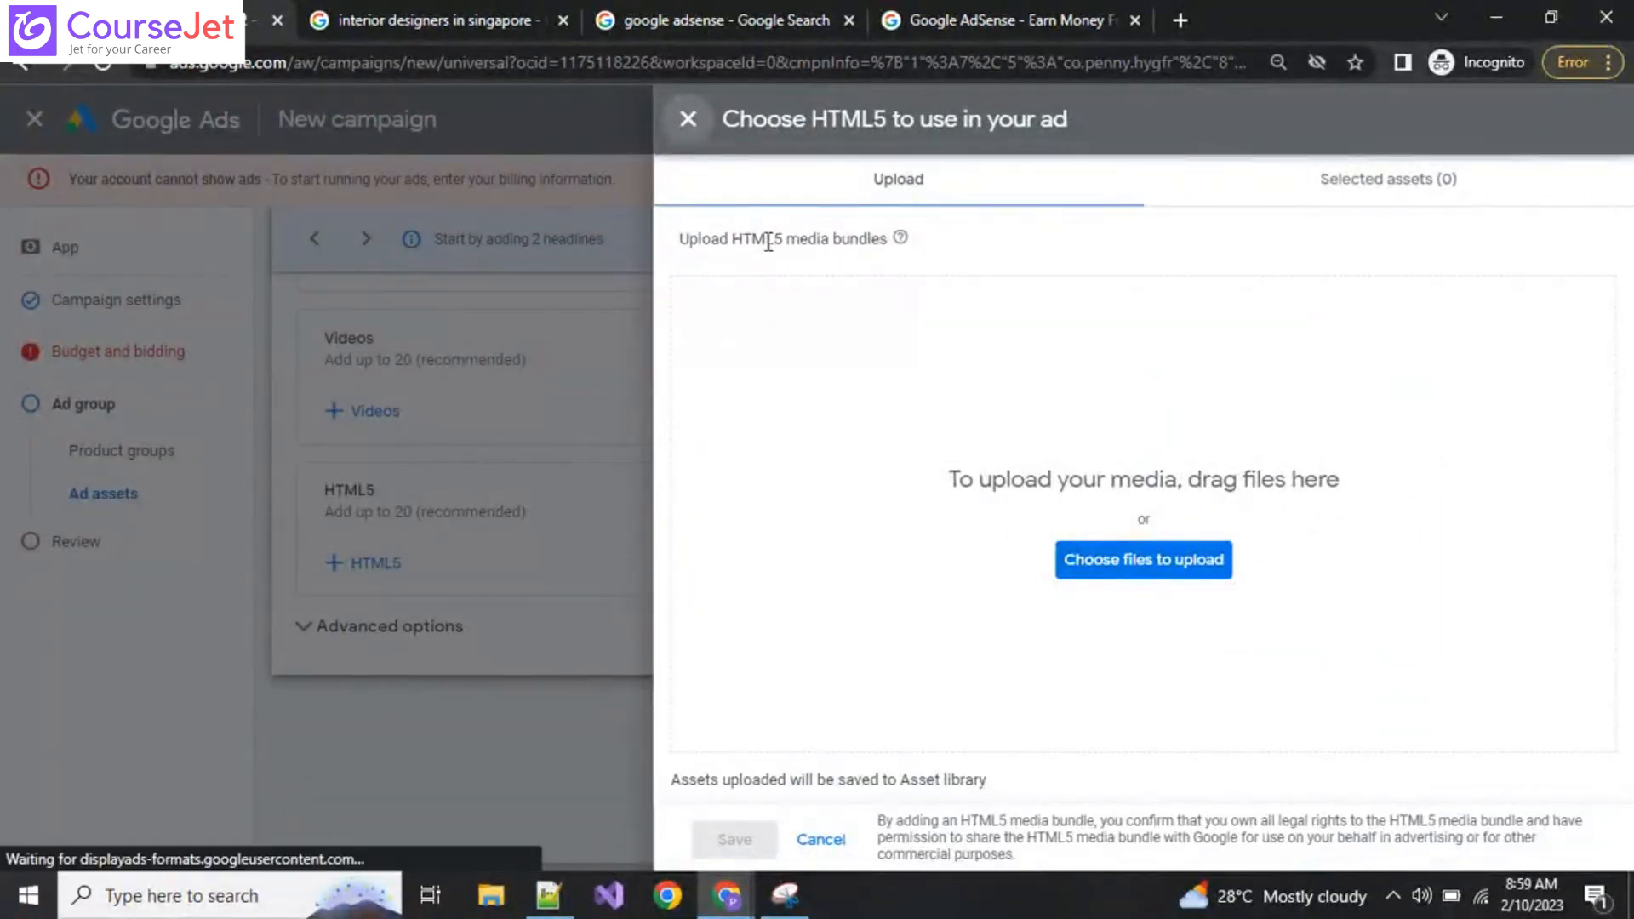
left_click(701, 124)
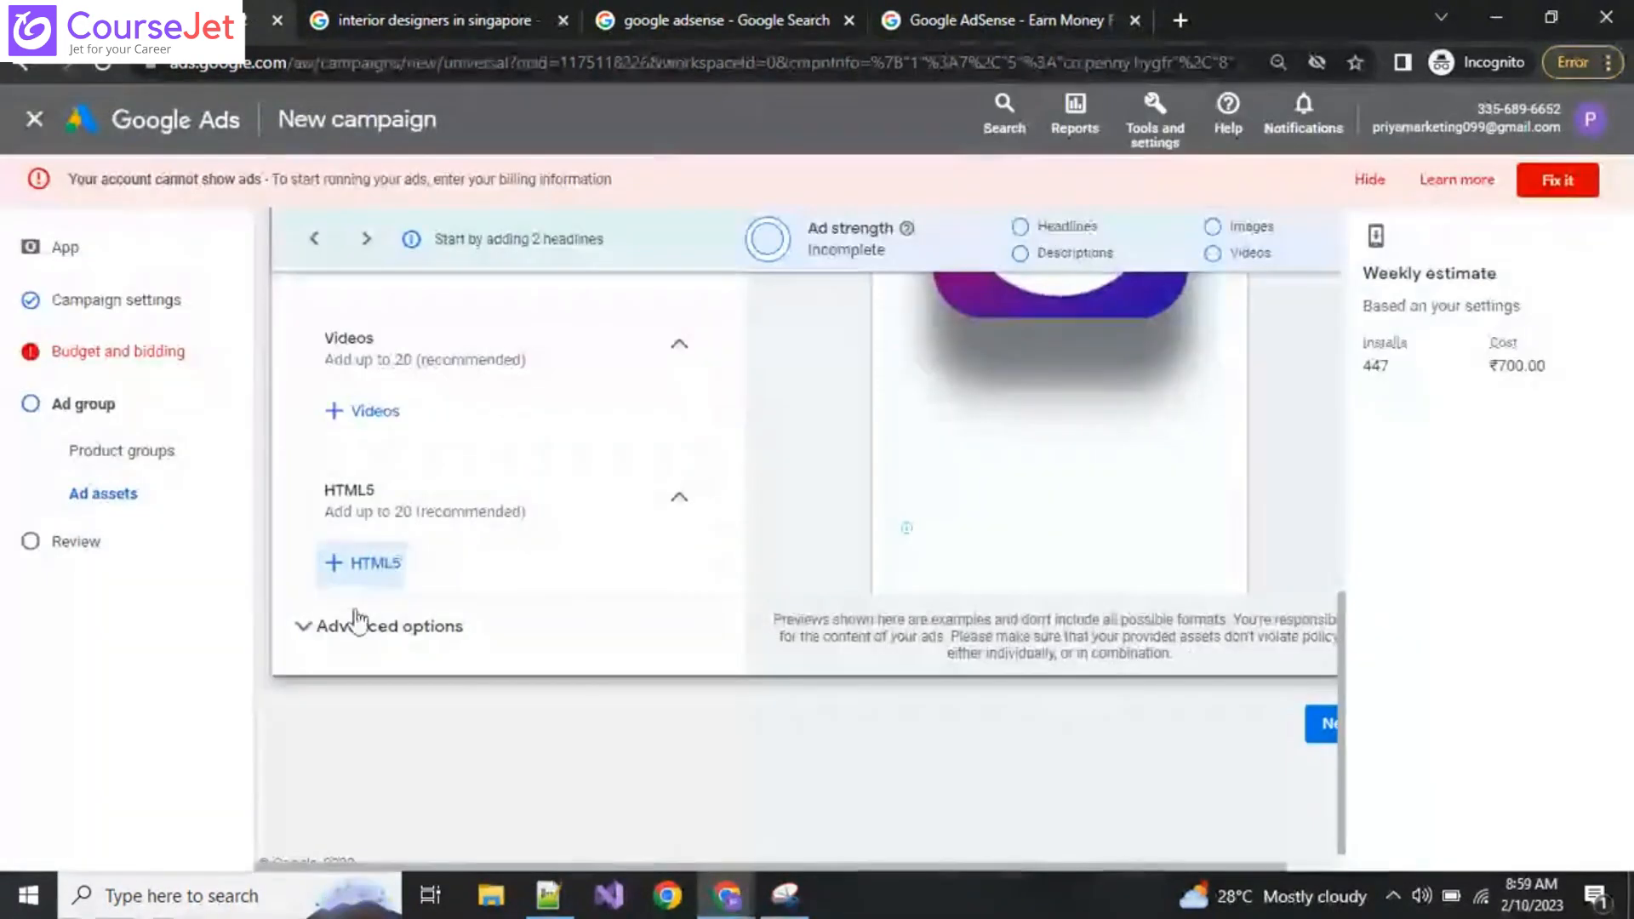
left_click(362, 634)
scroll(569, 726, "down", 2)
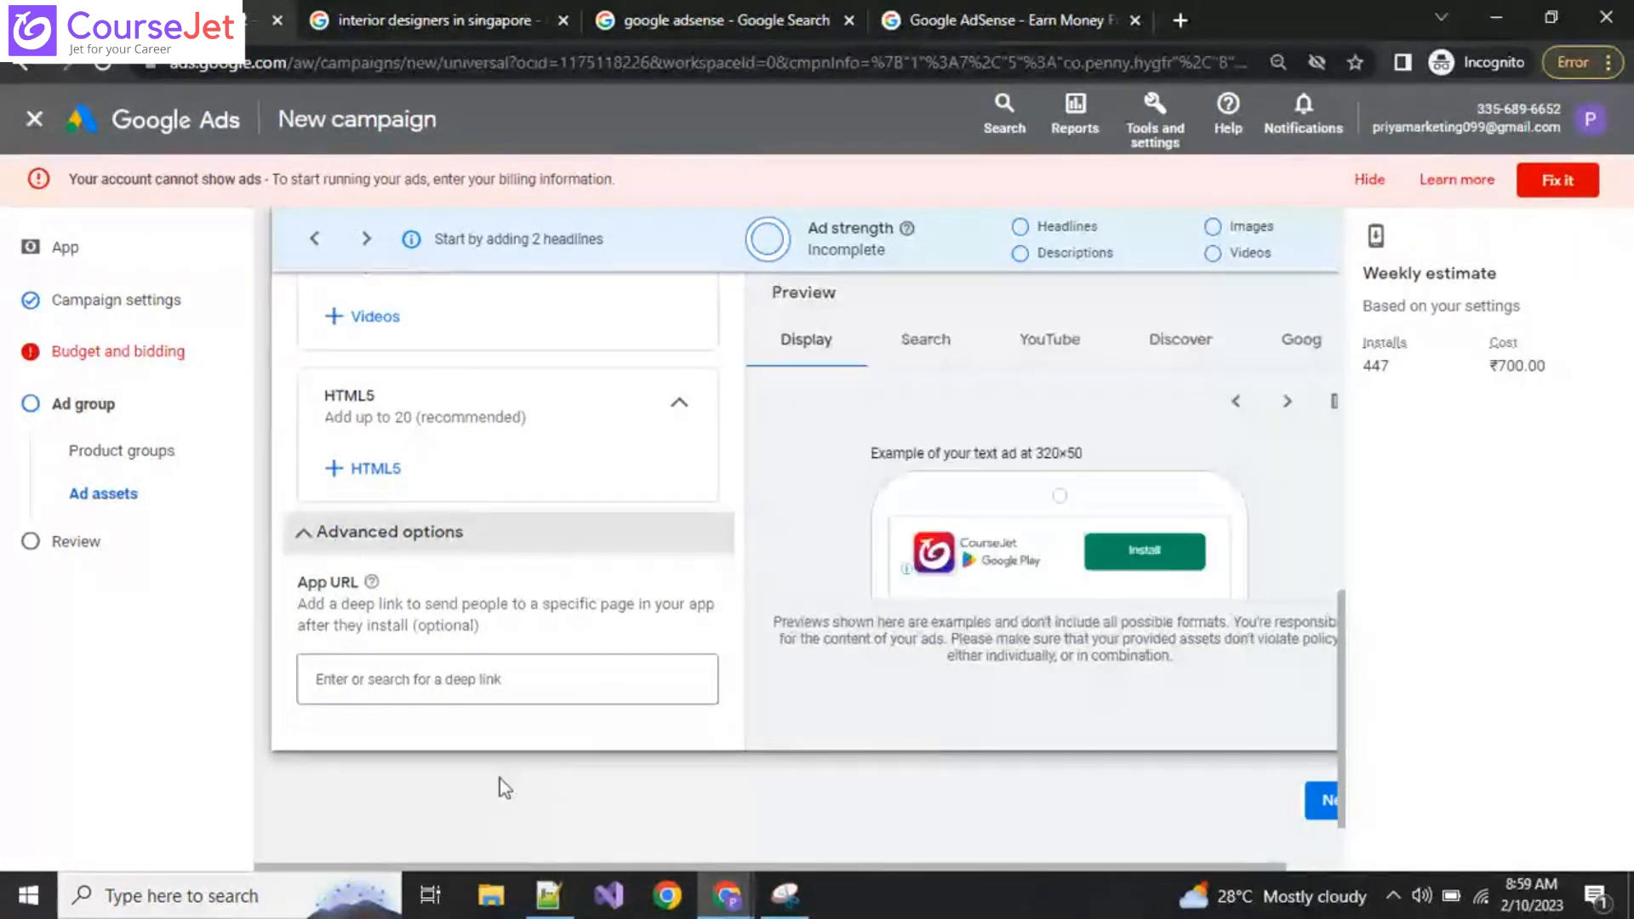
Step: Leave the new campaign setup and discard the campaign draft
scroll(500, 776, "up", 2)
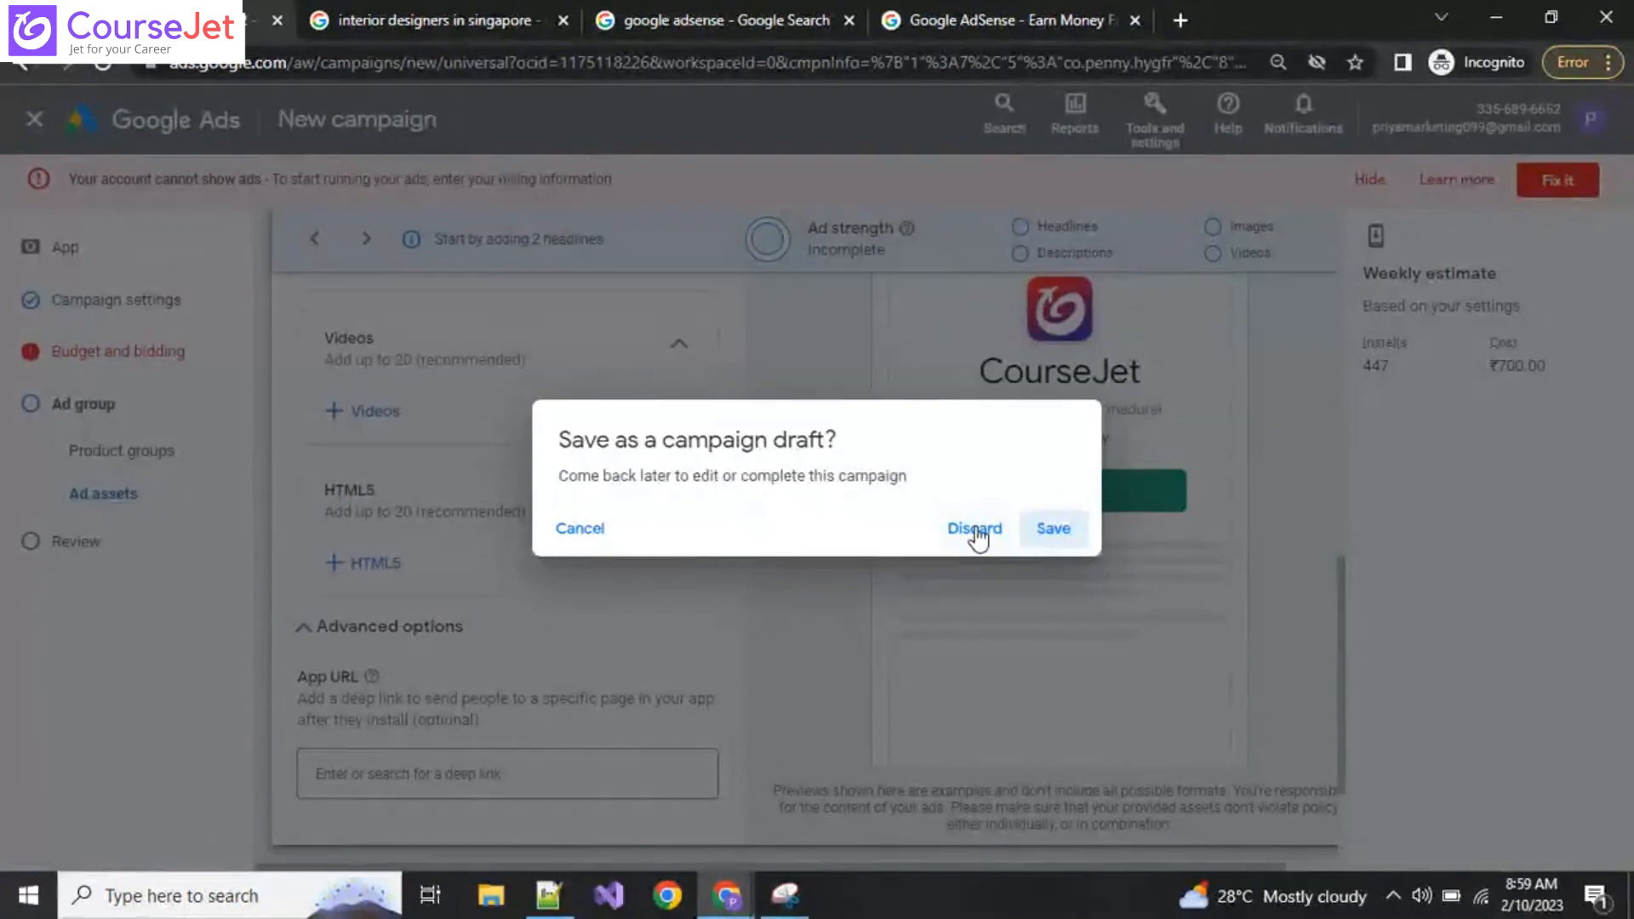
left_click(976, 531)
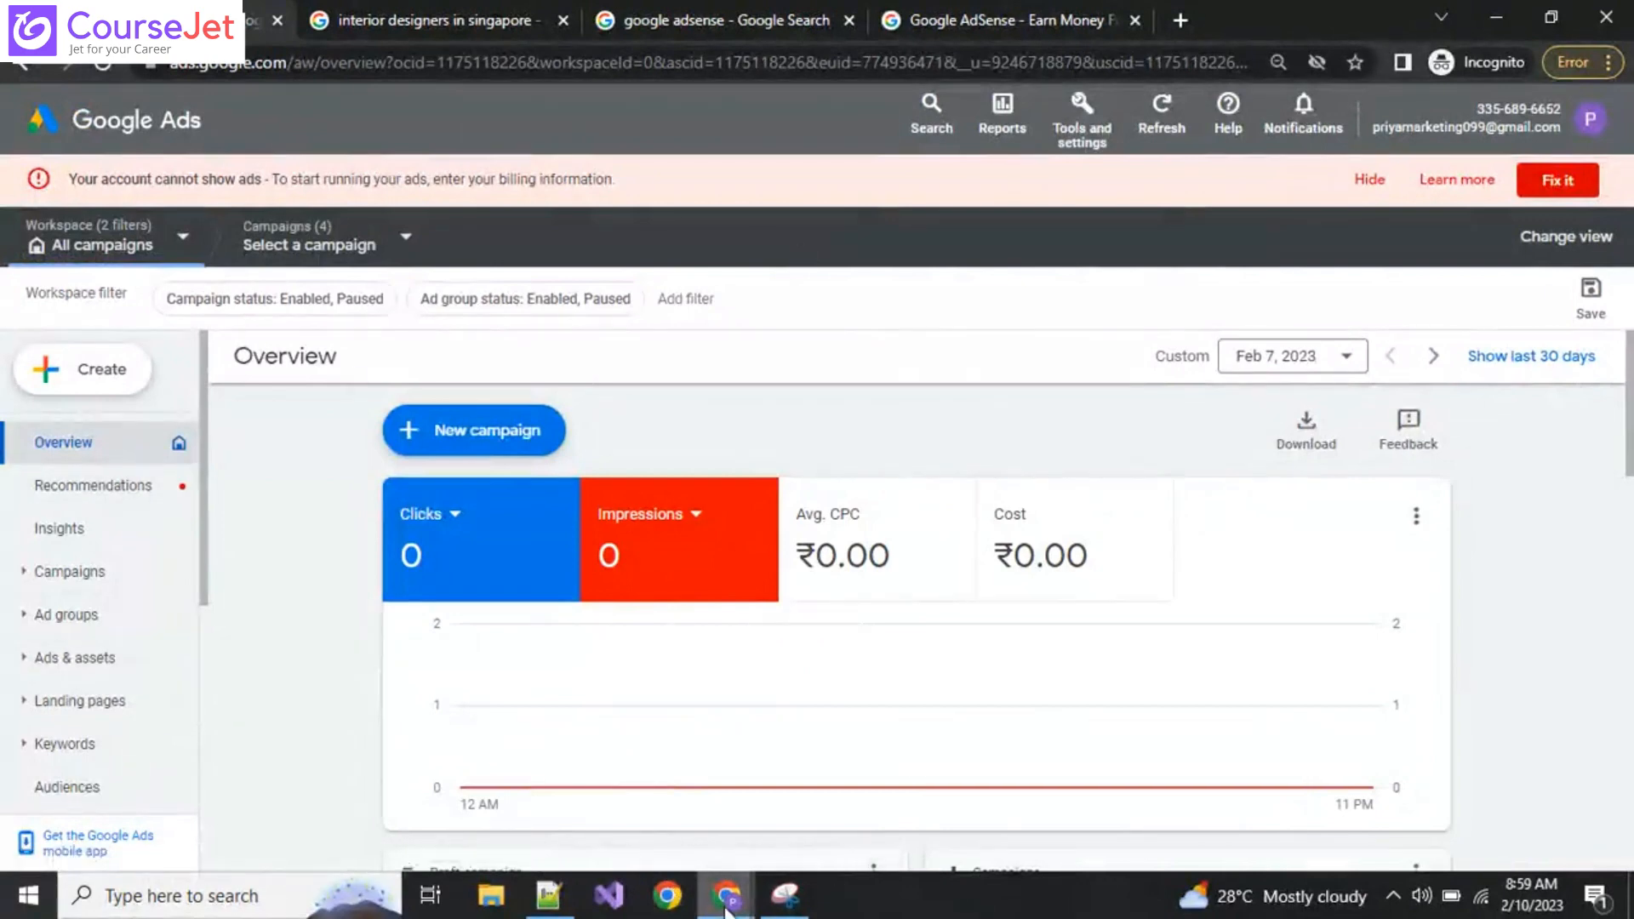
Step: Switch to the browser window with the image converter and open the coursejet.com home page in a new tab
mouse_move(732, 898)
left_click(514, 795)
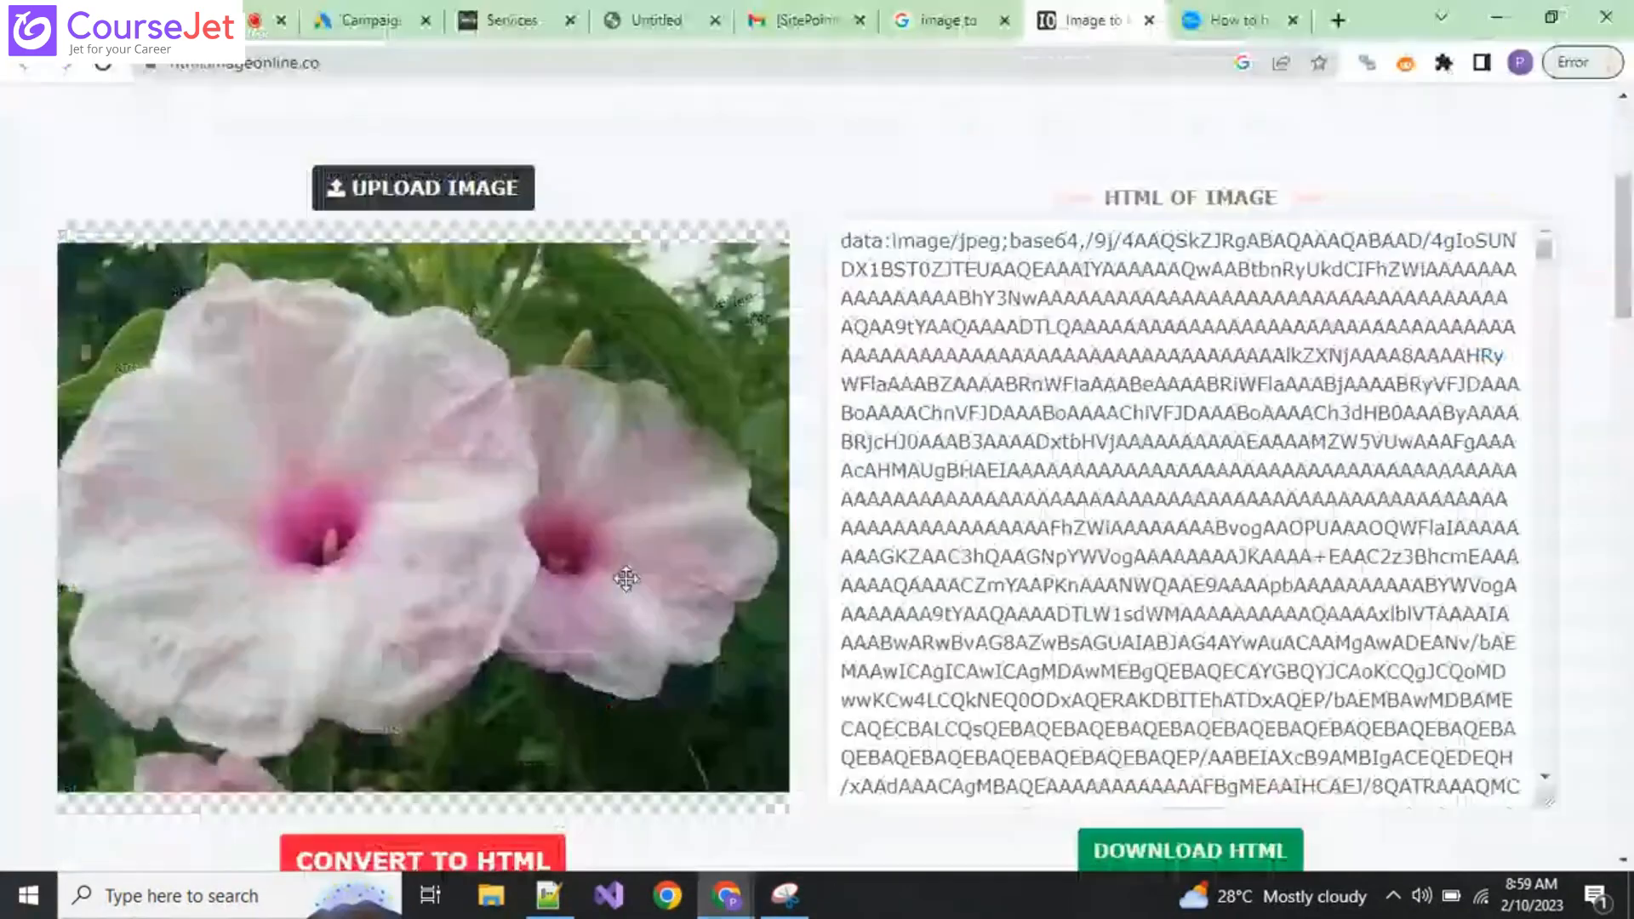
left_click(1339, 18)
type("coursejet.com")
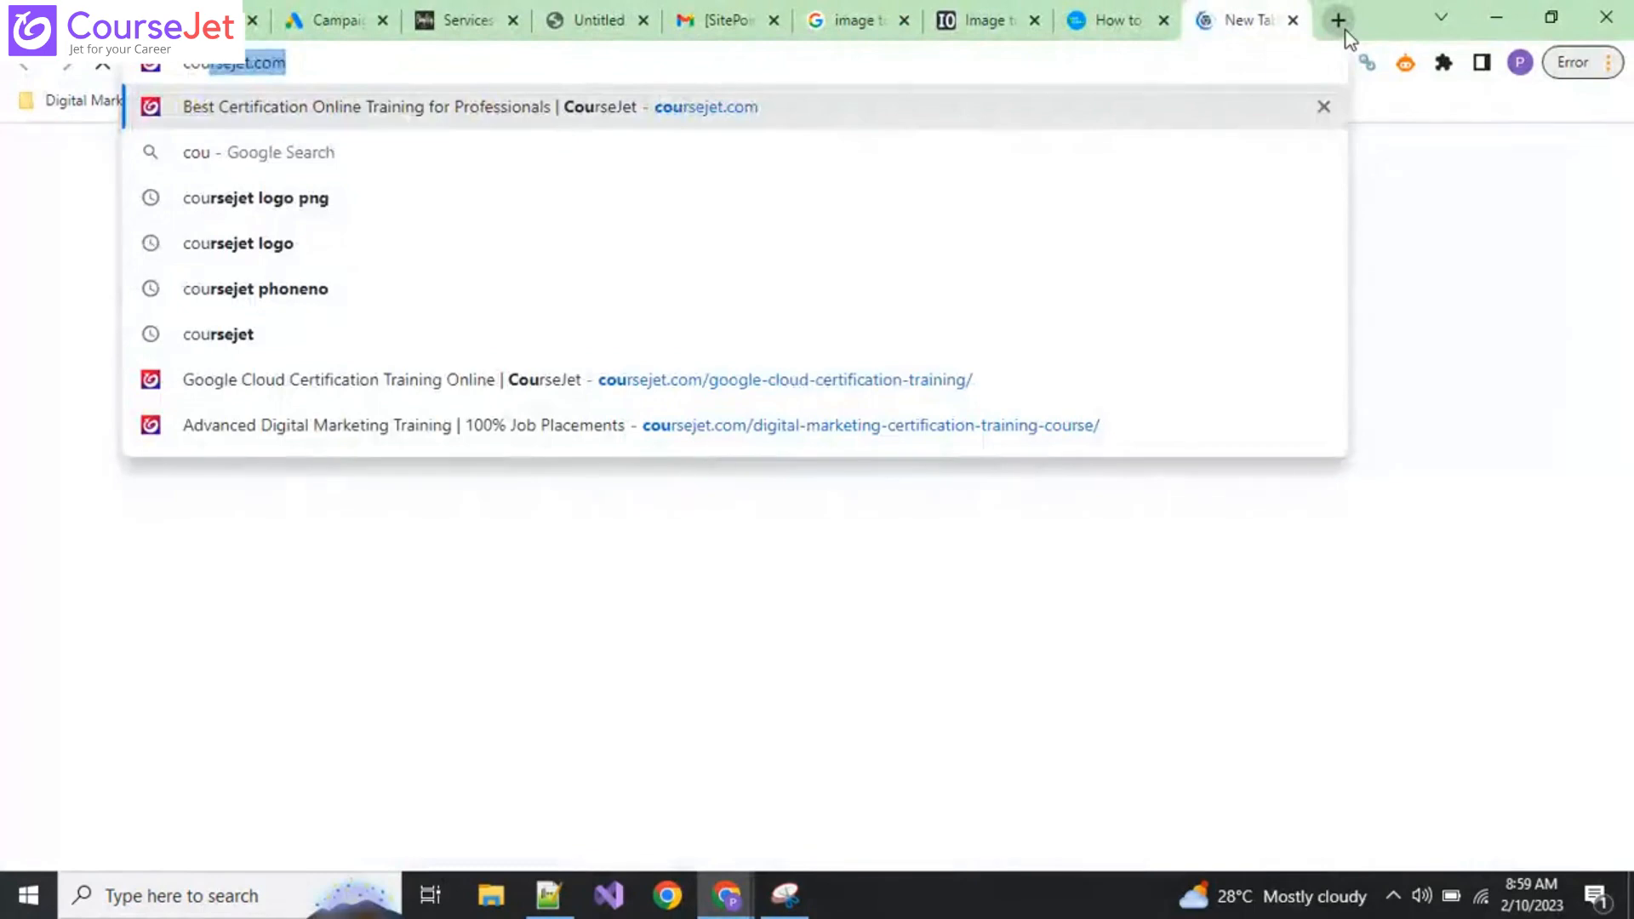
key("Right")
key("Return")
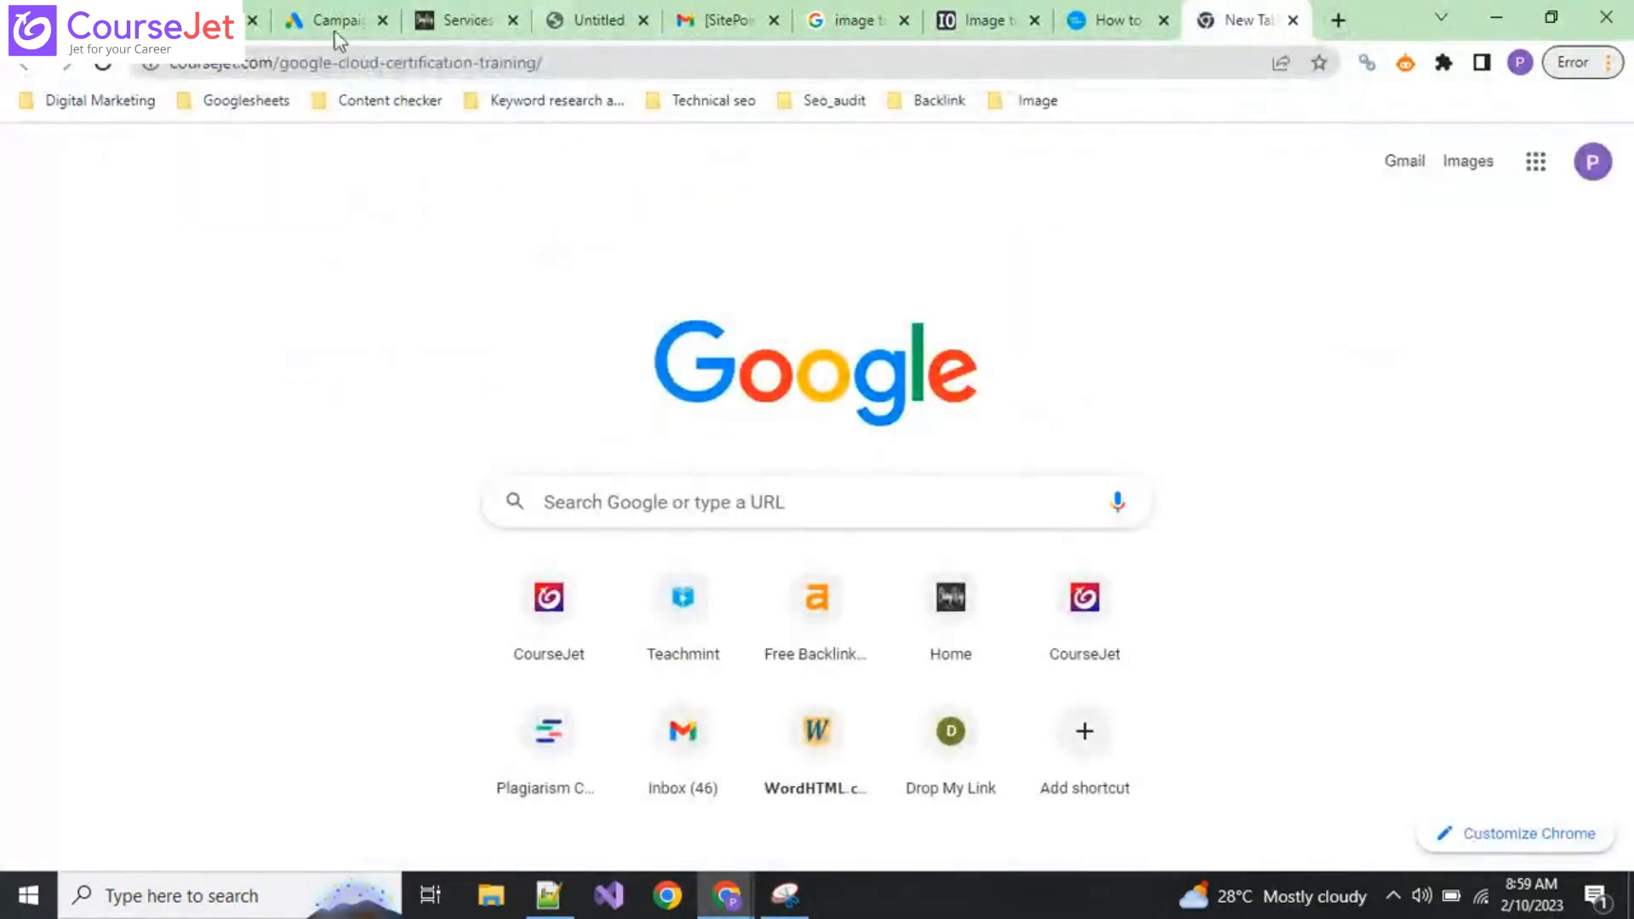
left_click_drag(274, 62, 667, 58)
key("BackSpace")
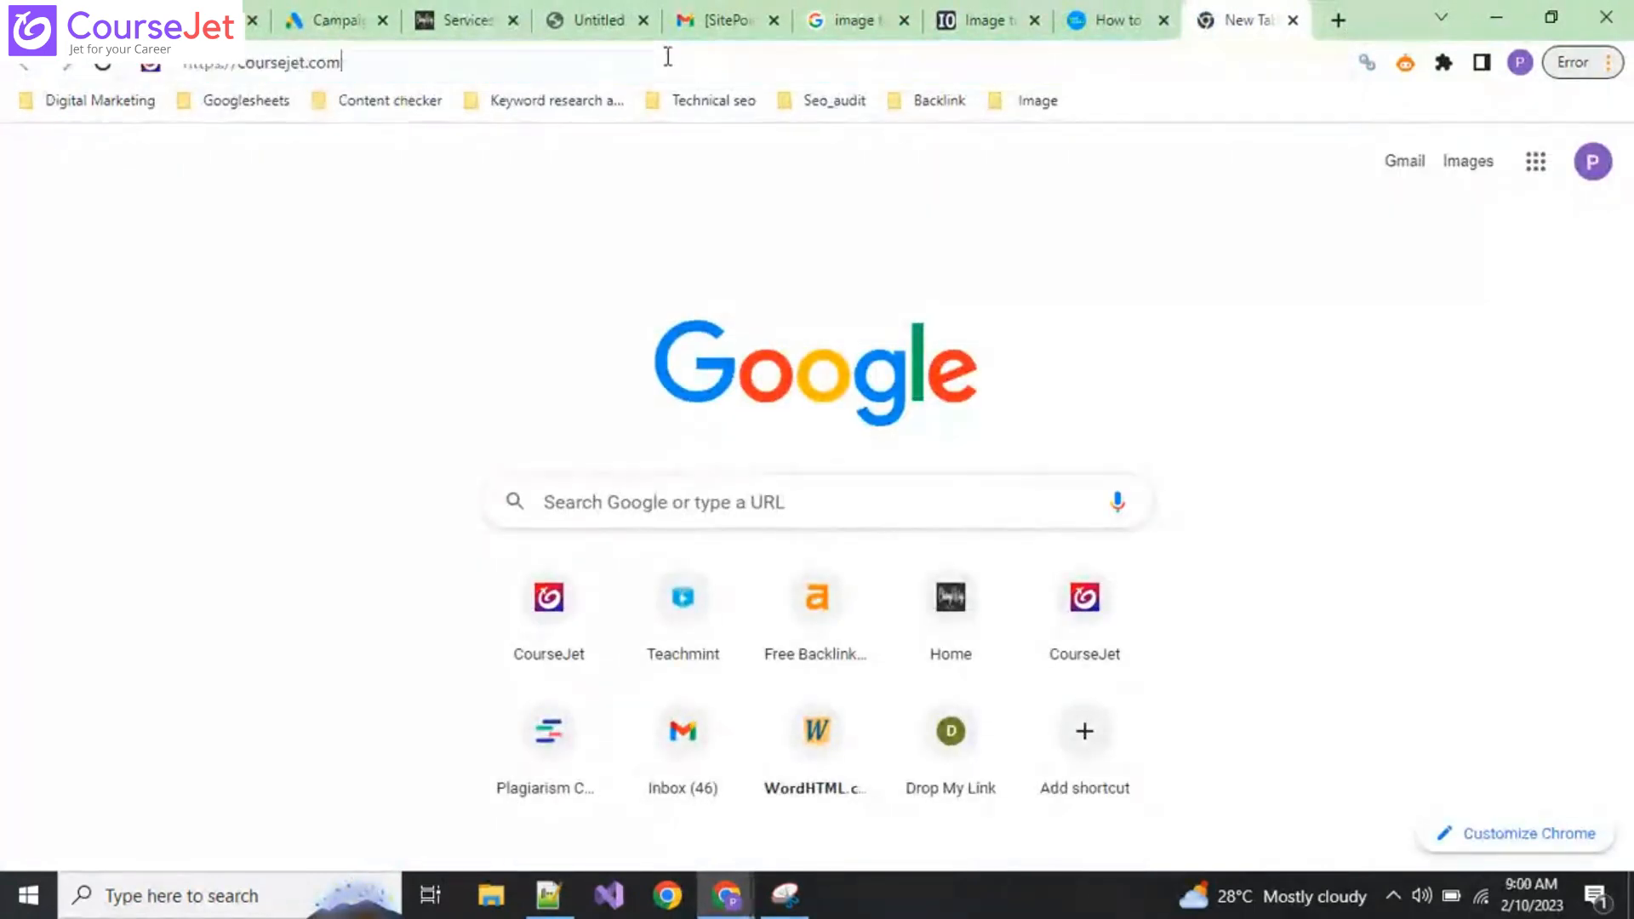
key("Return")
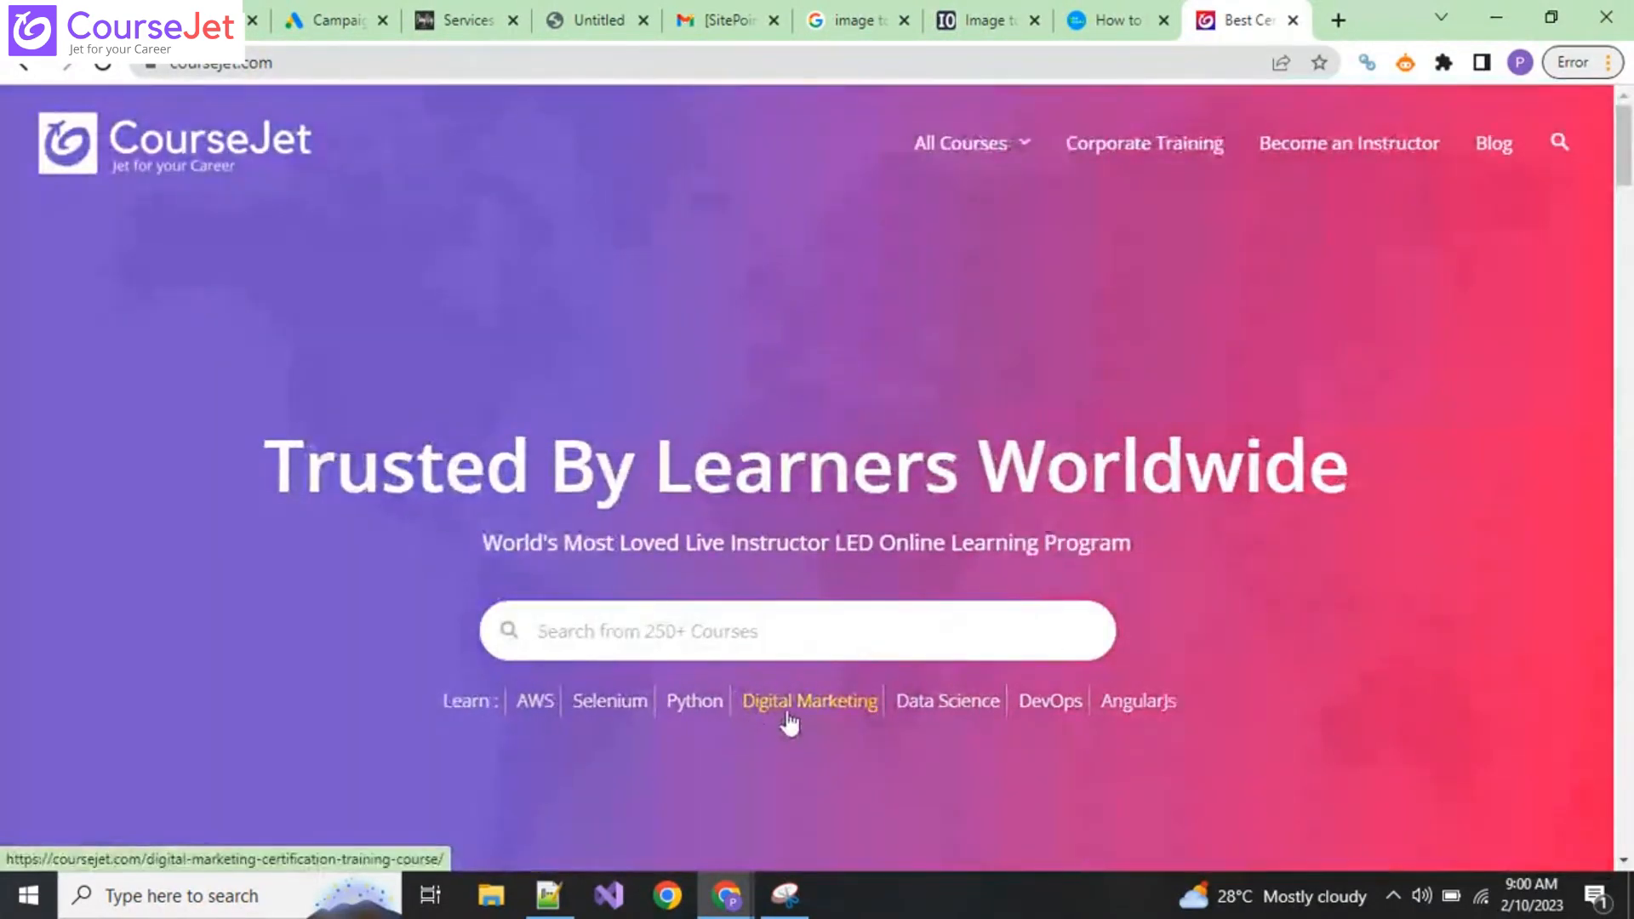
Step: Open the syllabus of CourseJet's Digital Marketing course and dismiss the free quote form
left_click(789, 715)
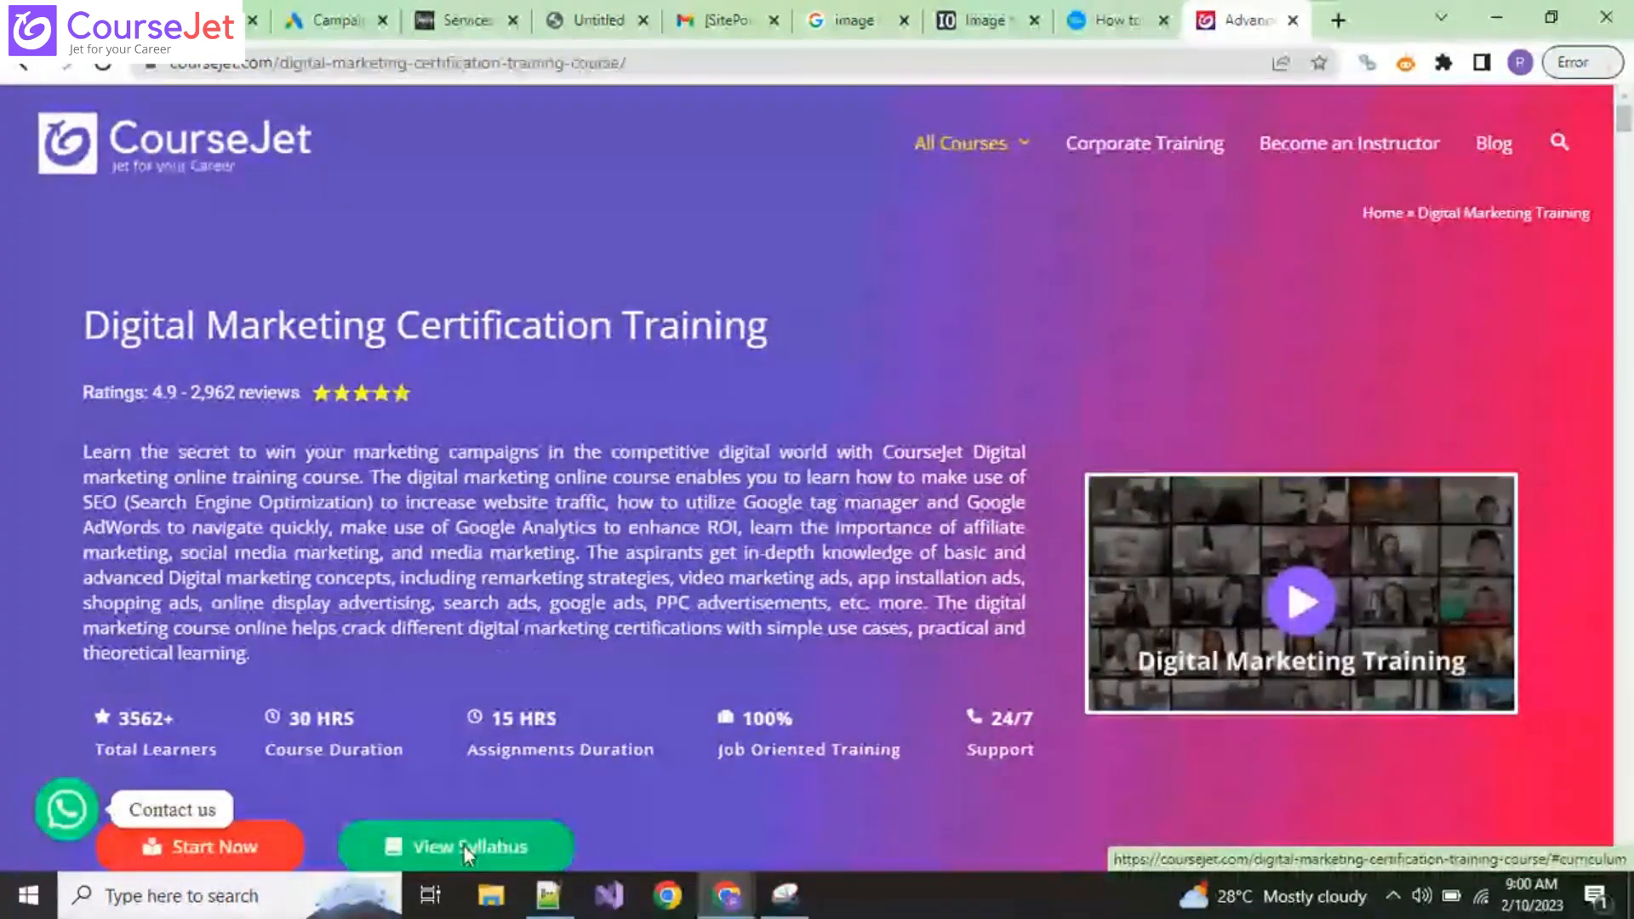
left_click(463, 845)
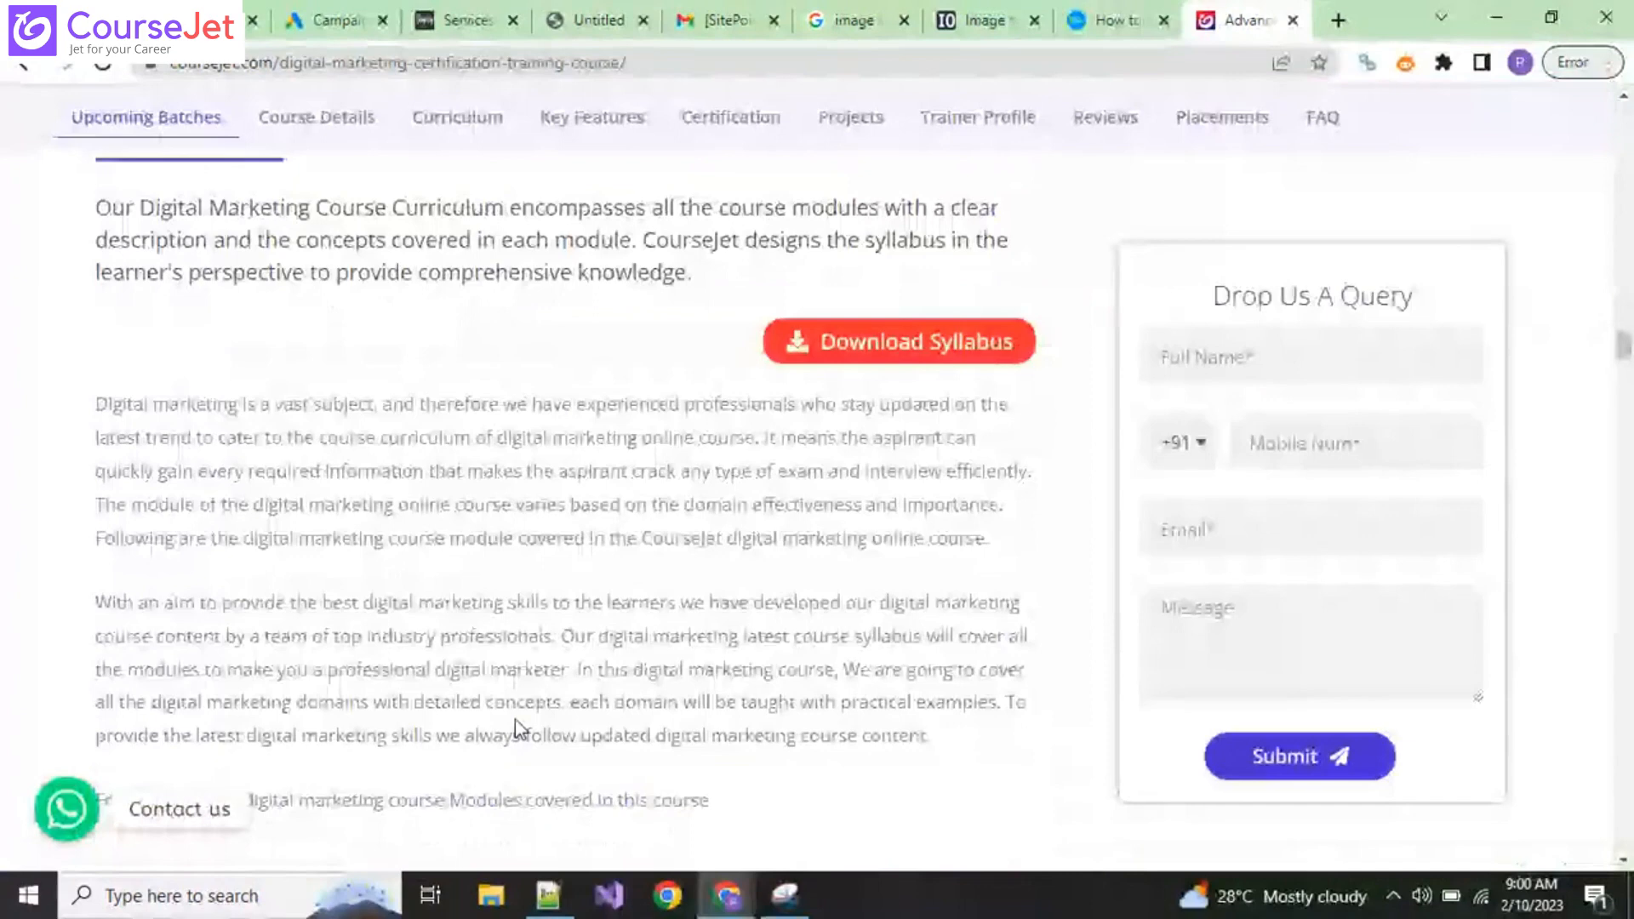
scroll(515, 724, "down", 10)
scroll(514, 740, "down", 4)
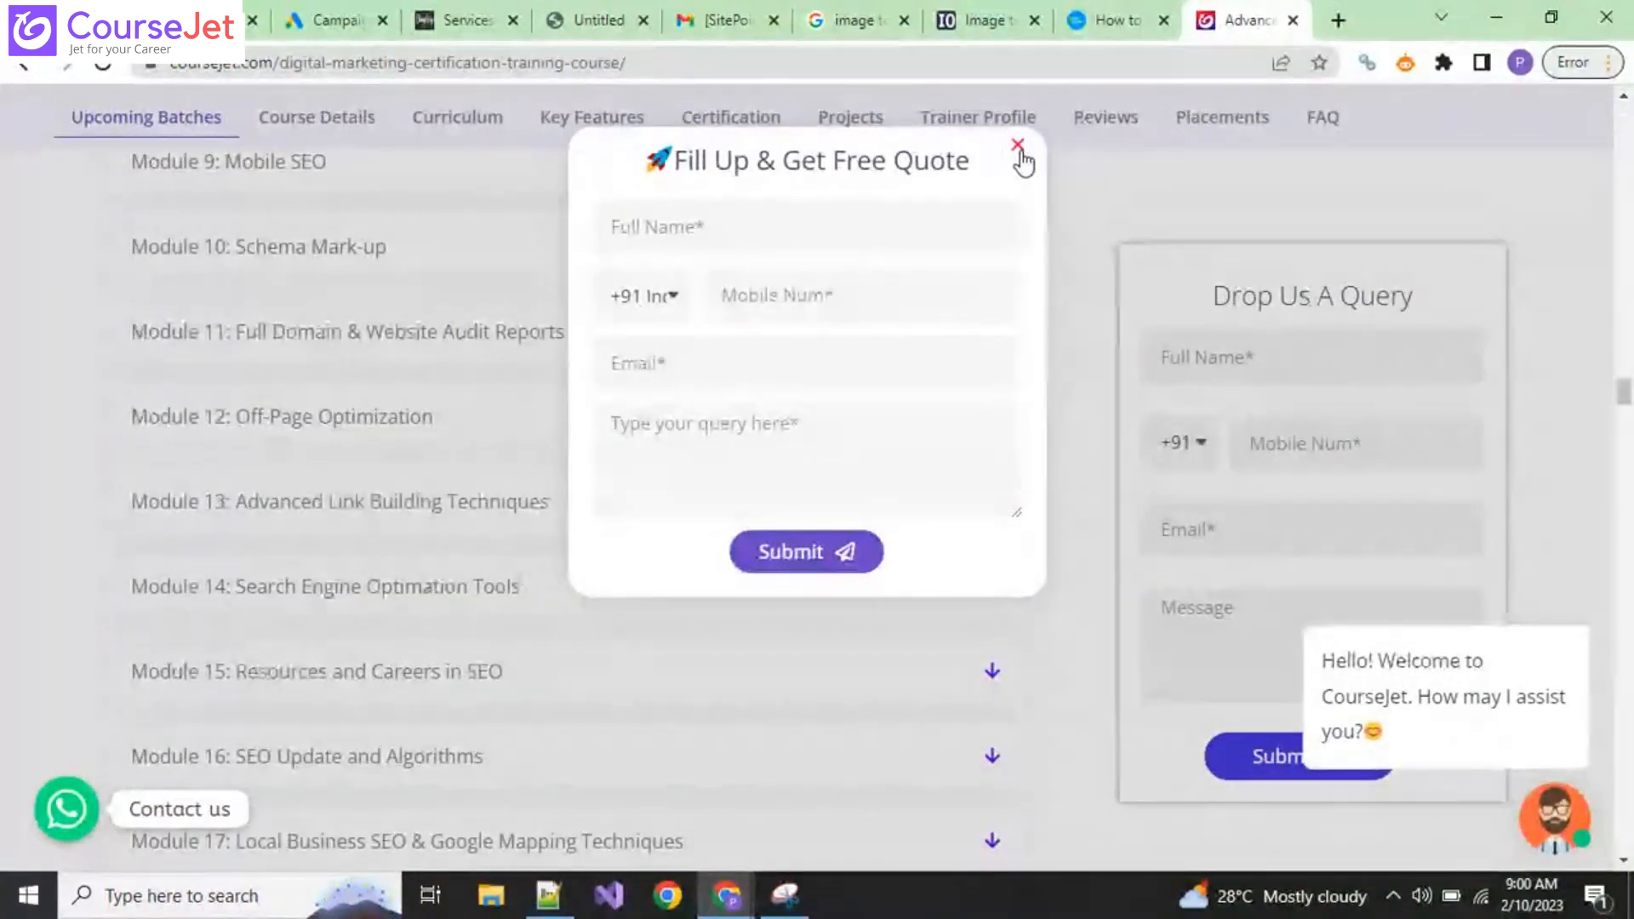
left_click(1017, 147)
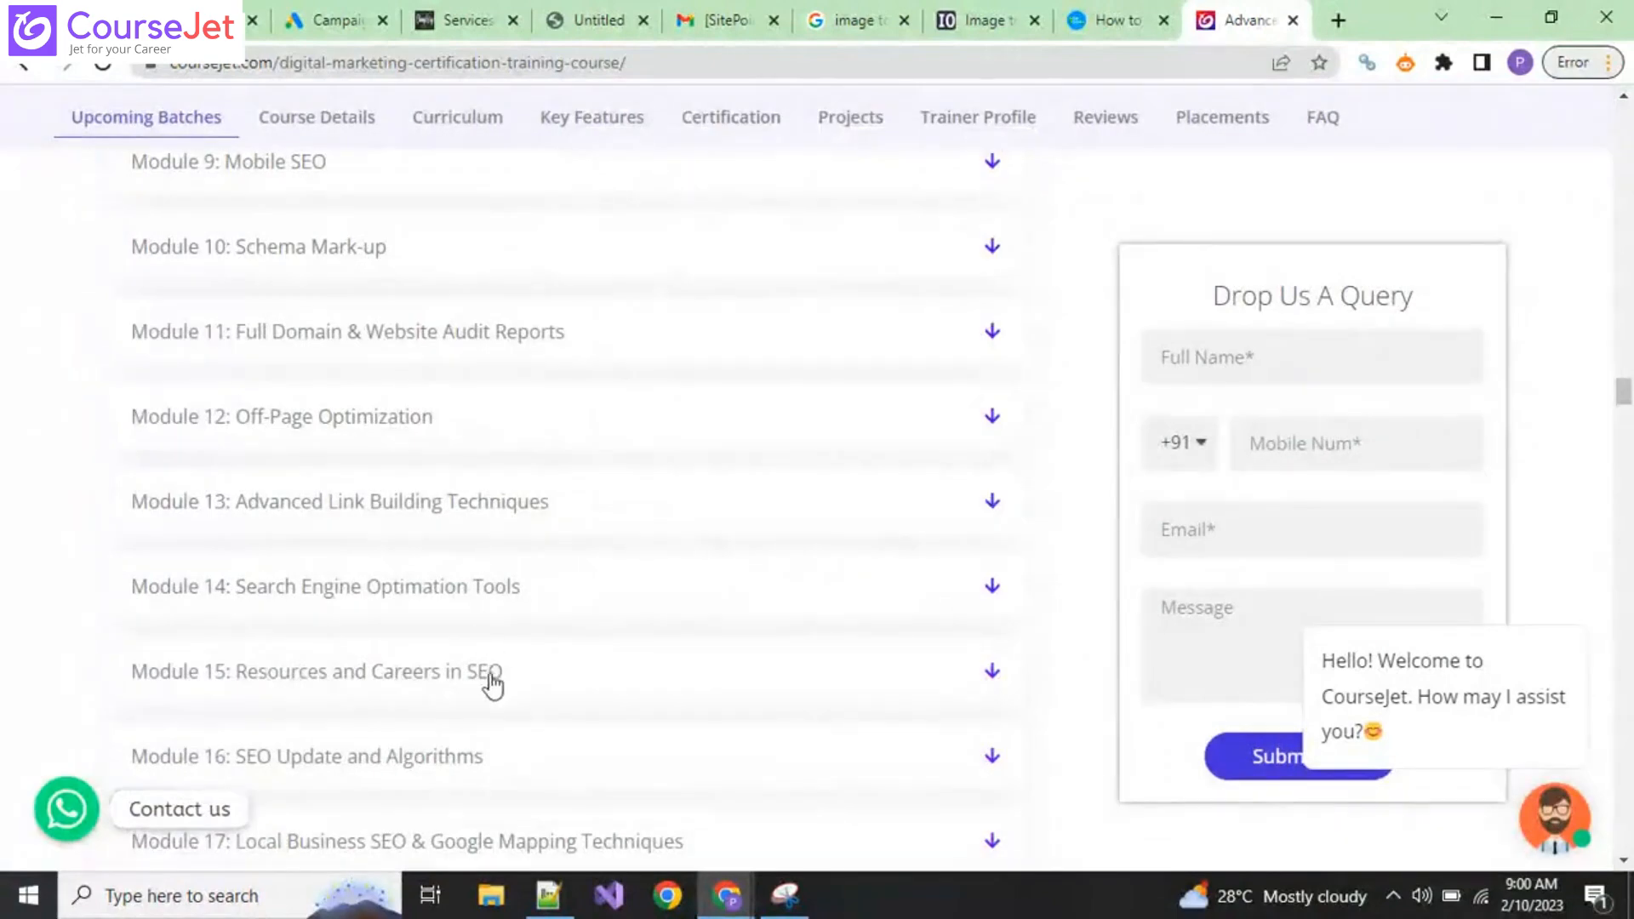
Step: Look through the Digital Marketing curriculum modules, from SEO and Google Ads to social media, SMS and email marketing
scroll(485, 681, "down", 1)
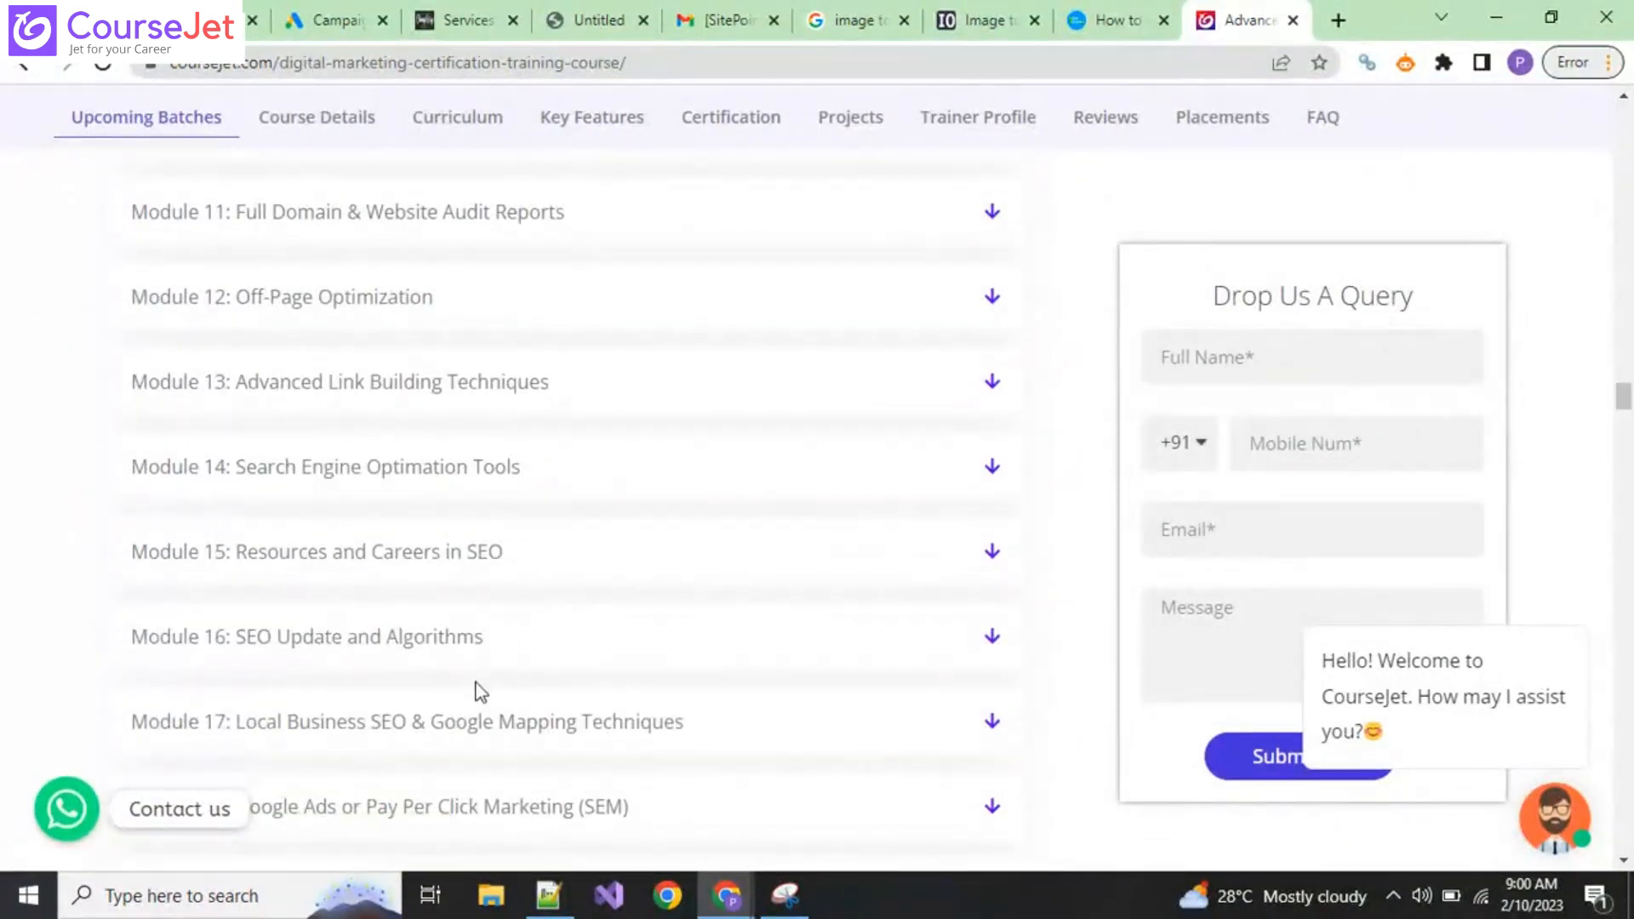
scroll(482, 686, "down", 5)
scroll(477, 690, "down", 10)
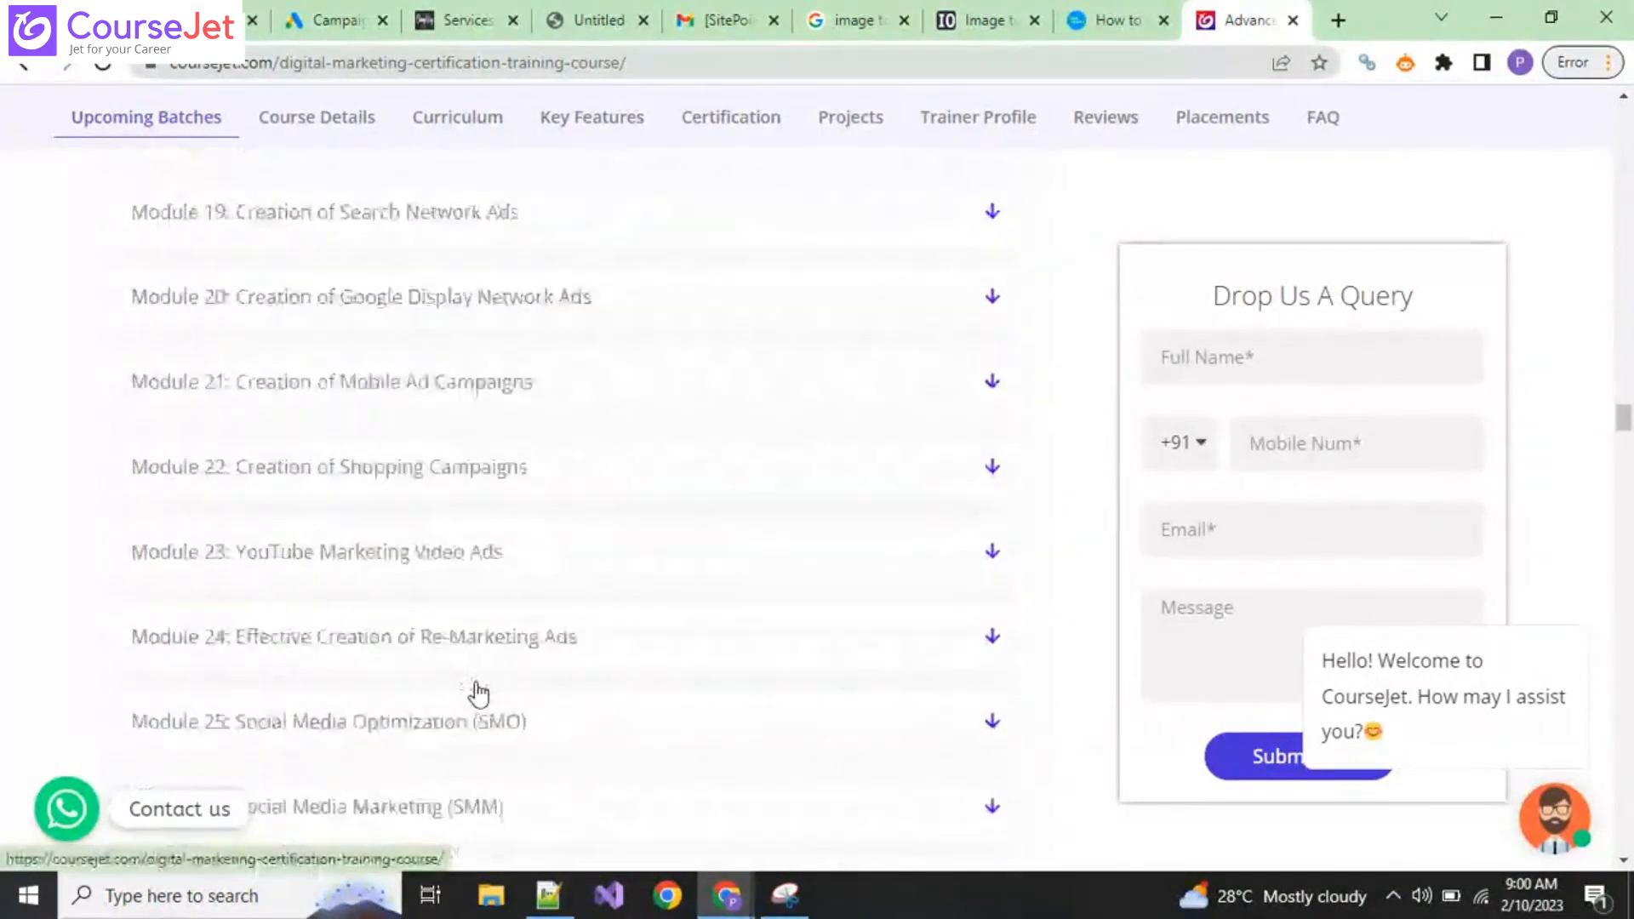
scroll(479, 694, "down", 10)
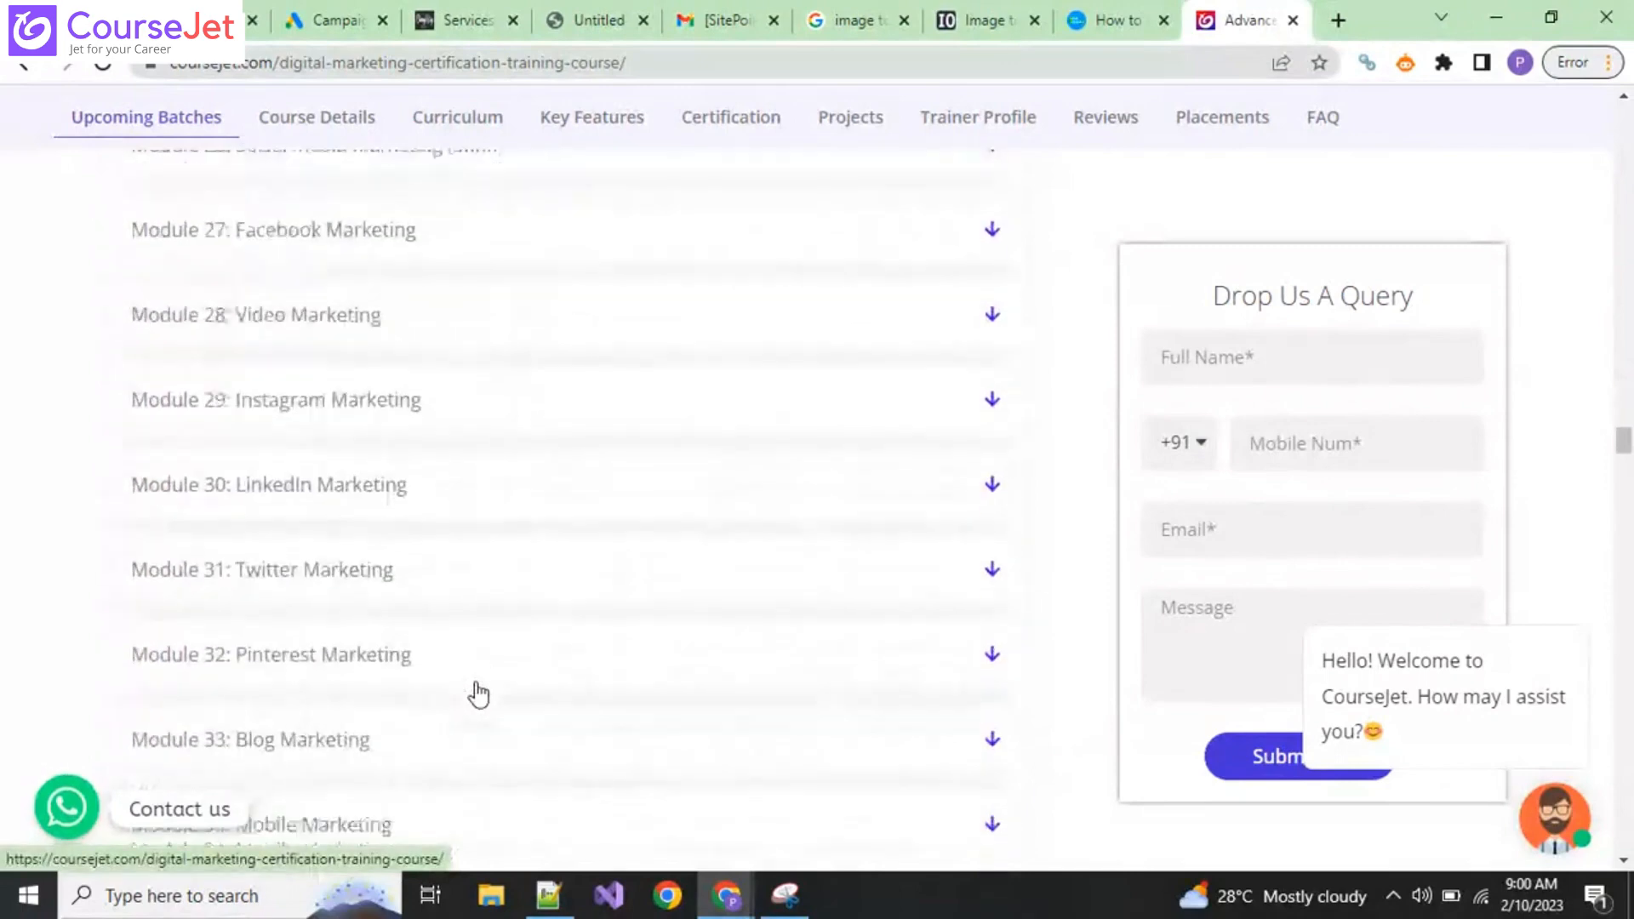
scroll(474, 693, "down", 3)
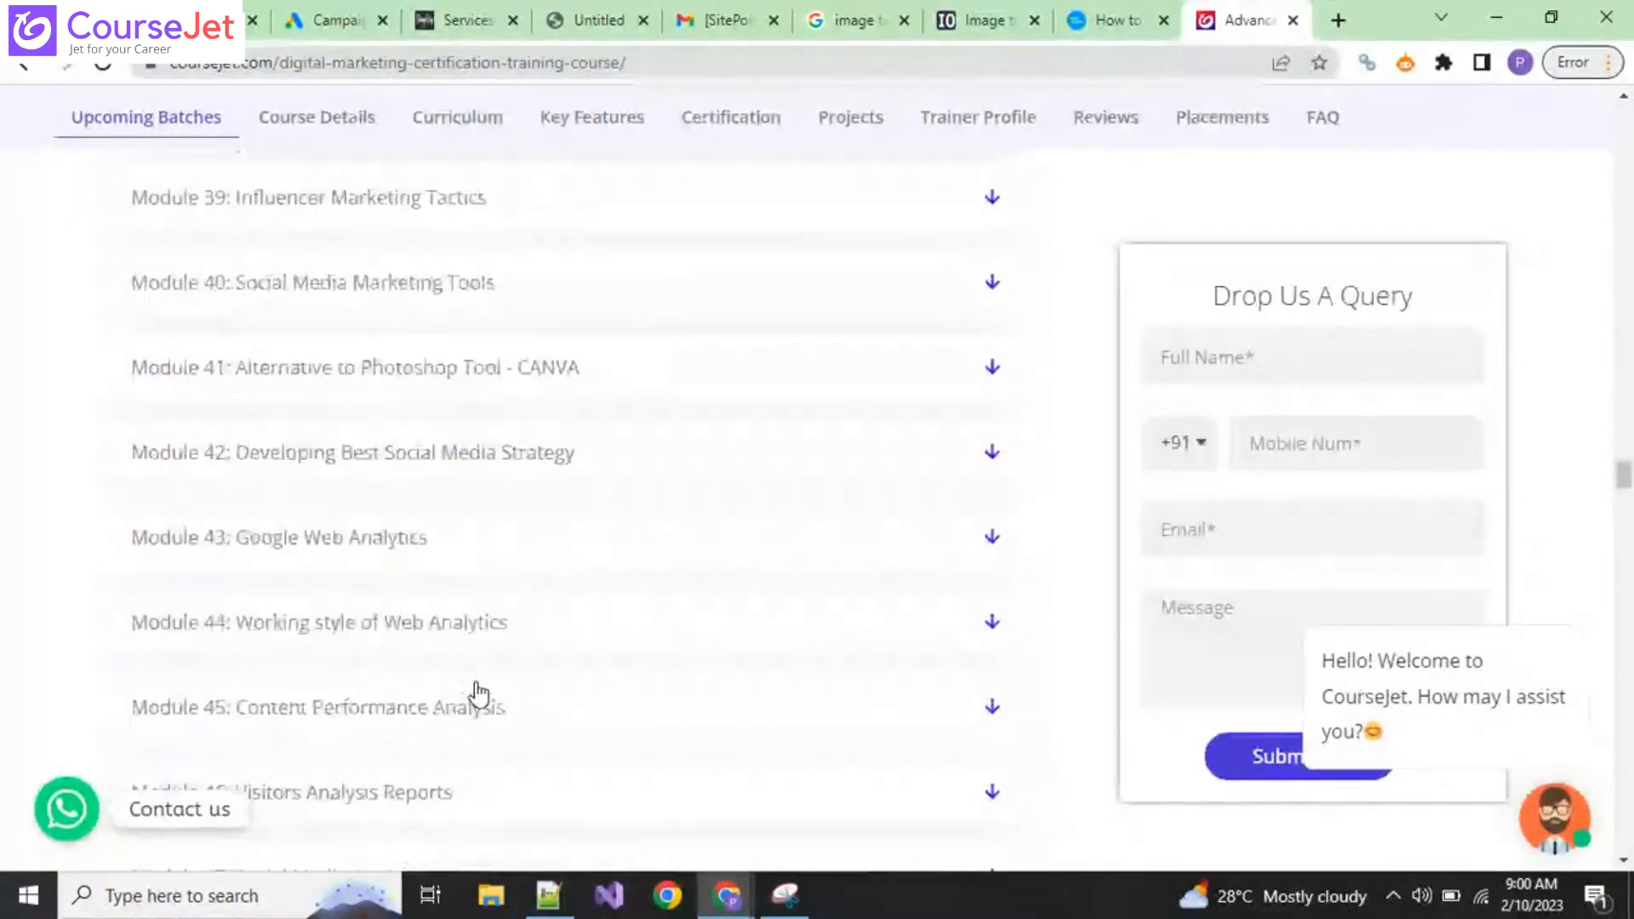
scroll(485, 686, "up", 20)
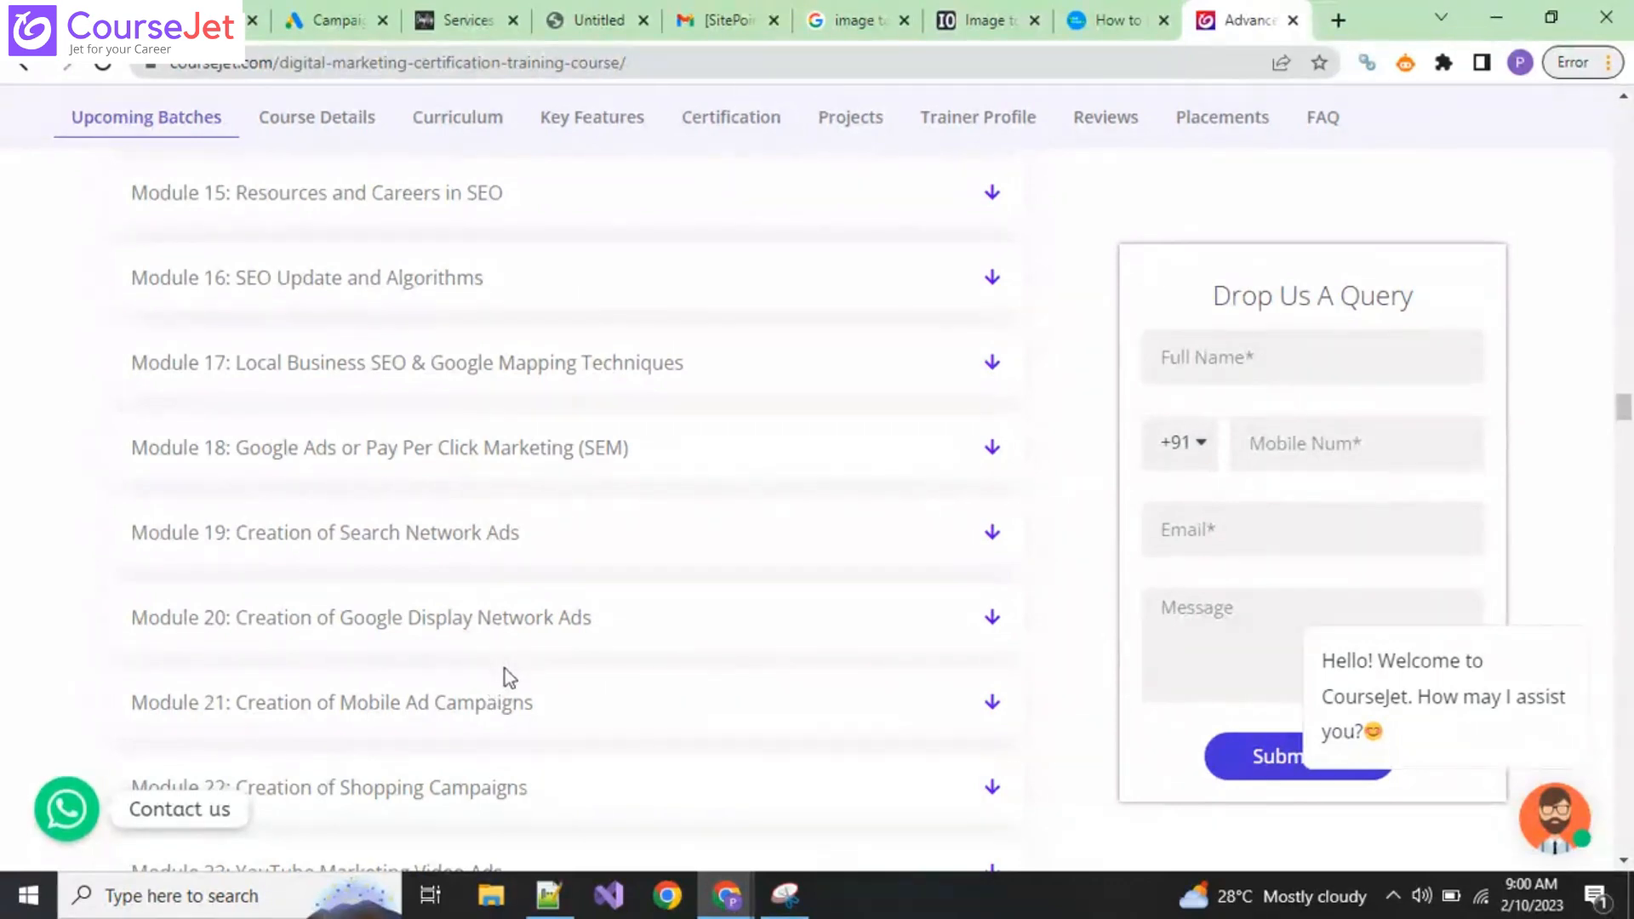
scroll(509, 673, "down", 1)
scroll(514, 669, "down", 1)
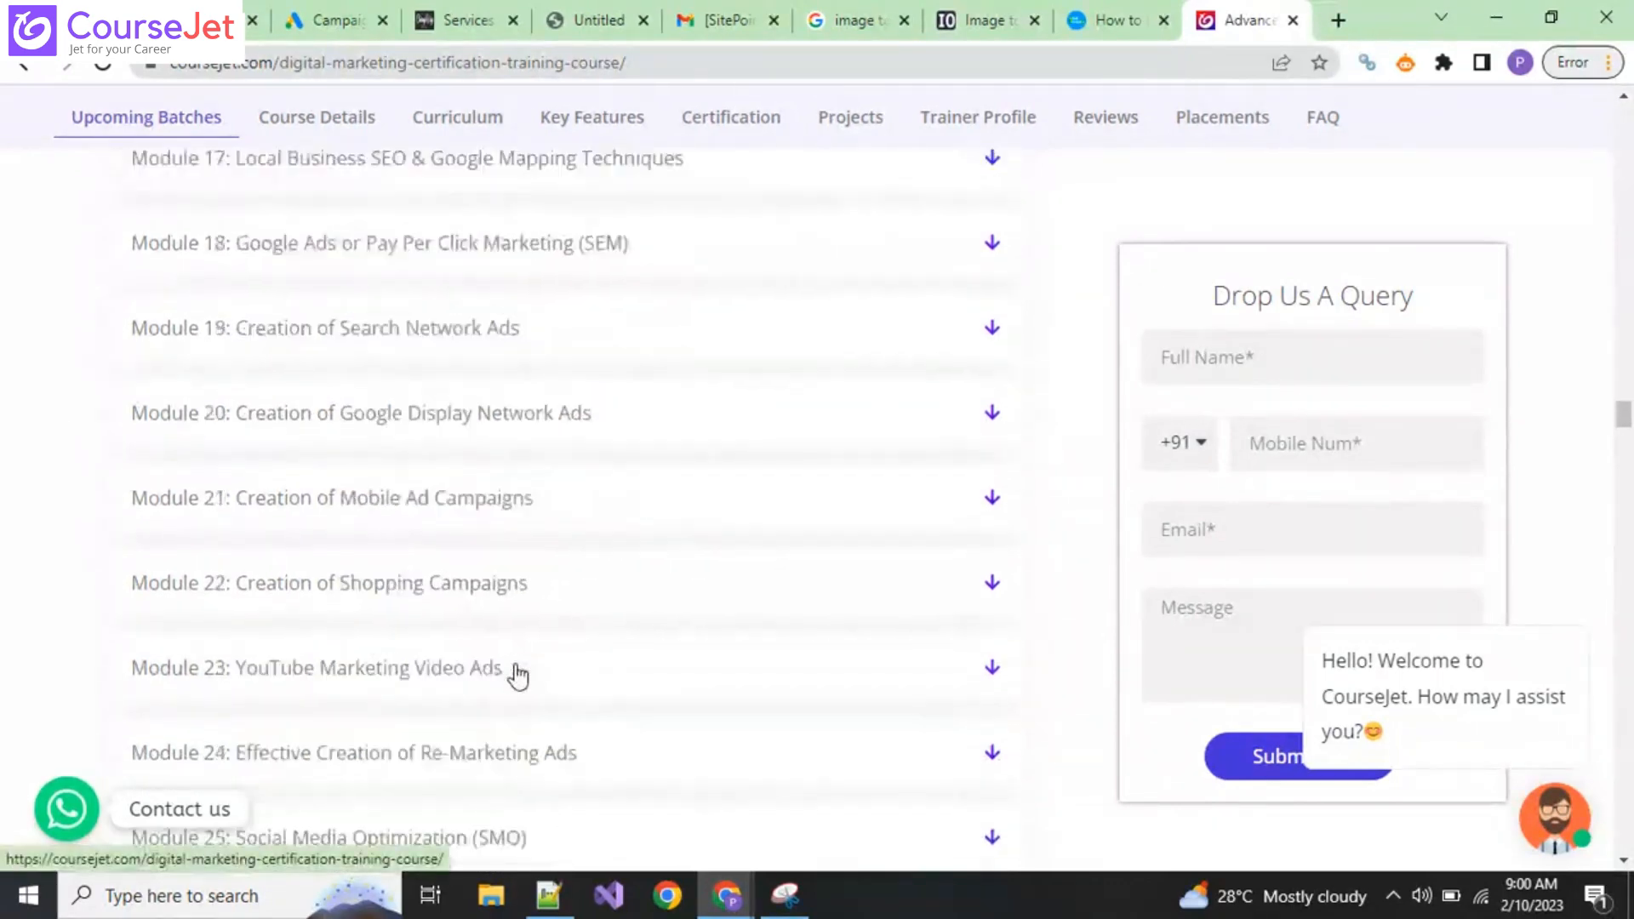
scroll(515, 672, "down", 4)
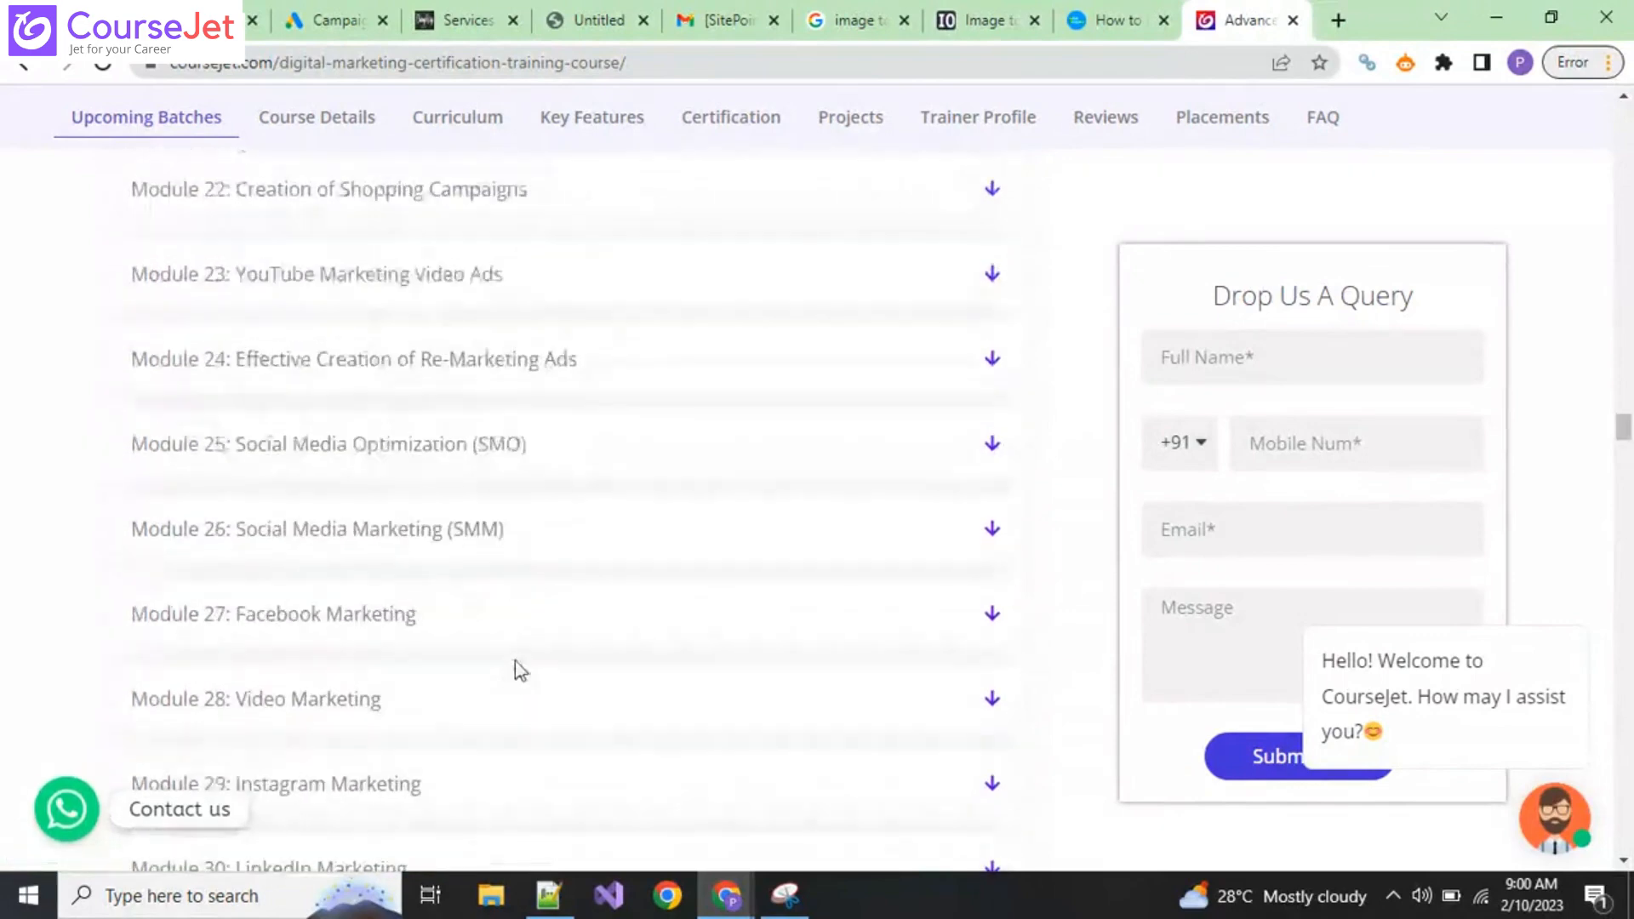
scroll(515, 661, "down", 1)
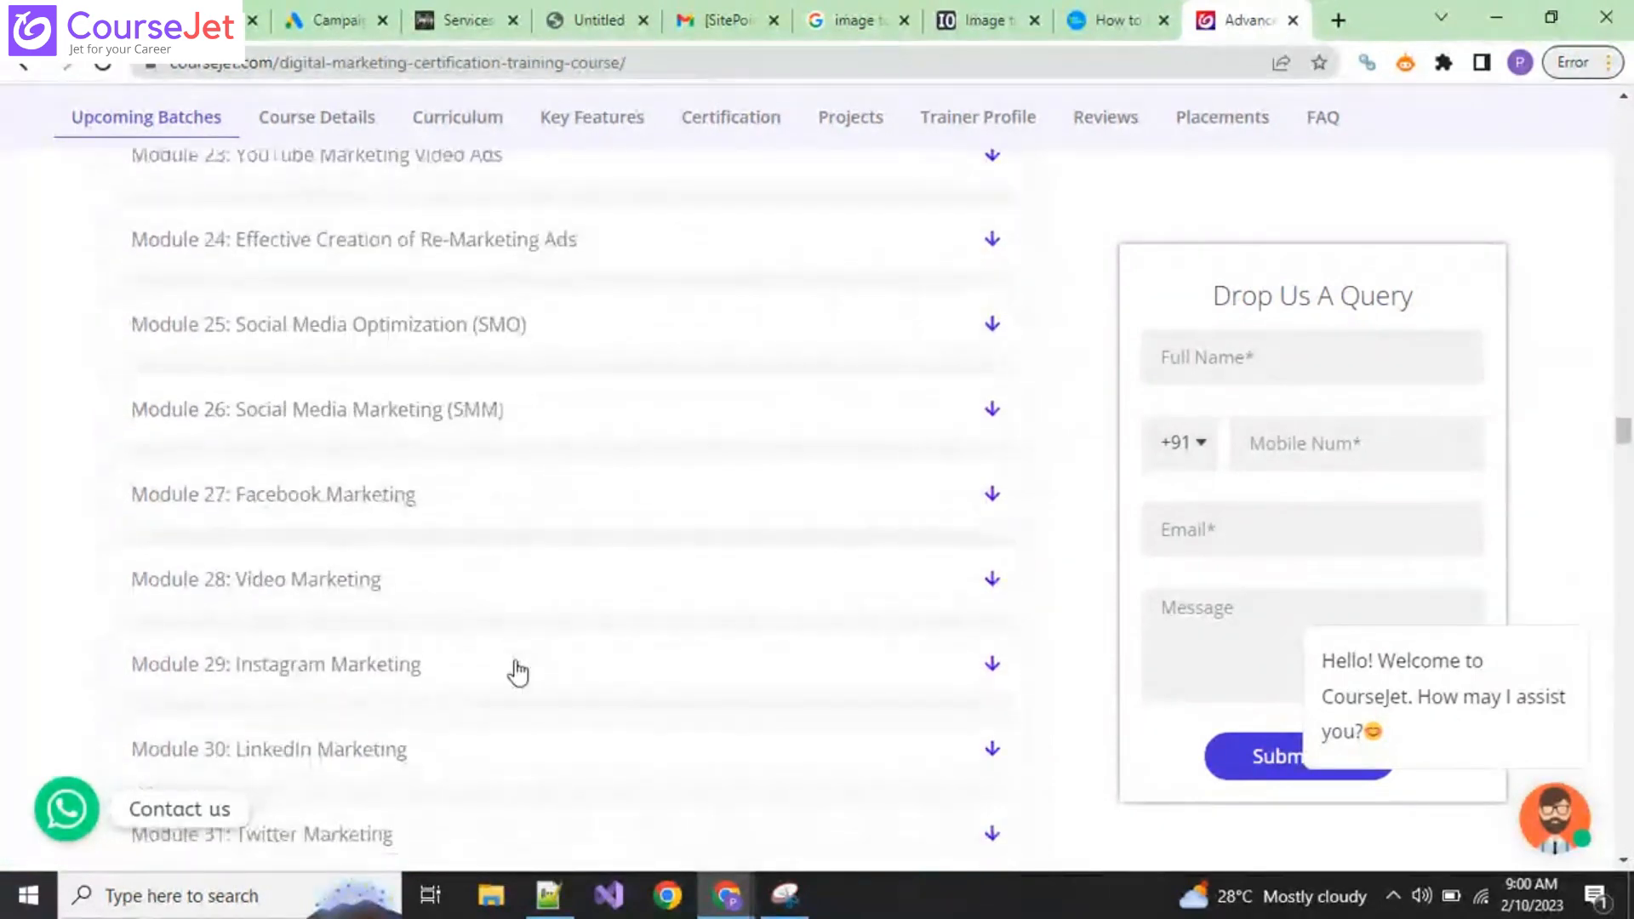
scroll(518, 672, "down", 4)
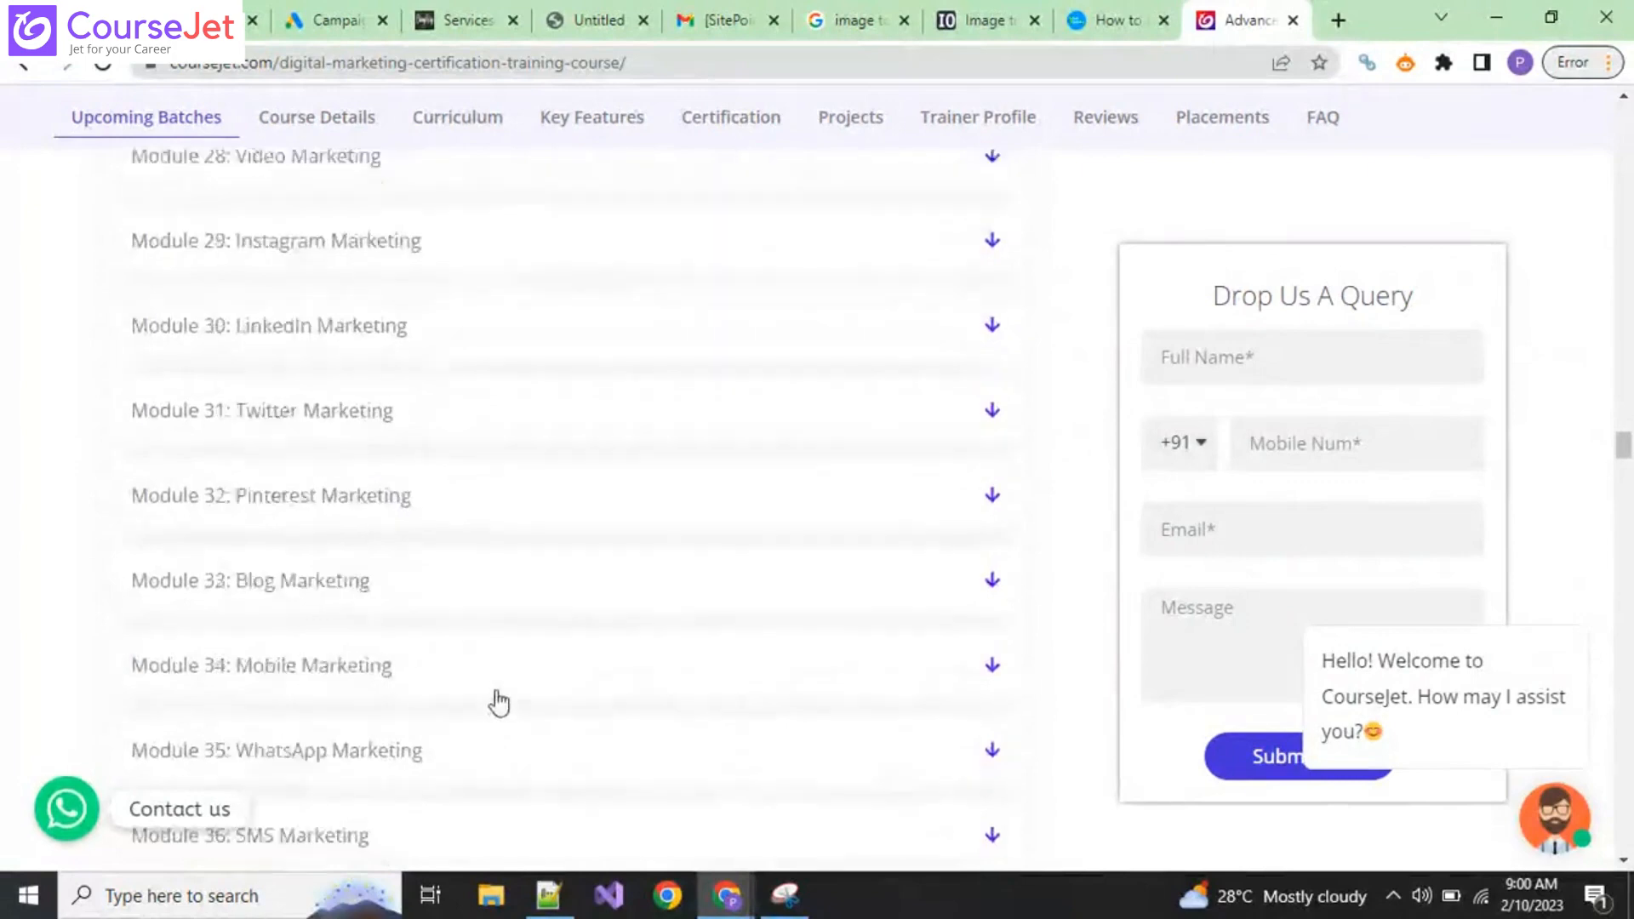
scroll(500, 703, "down", 2)
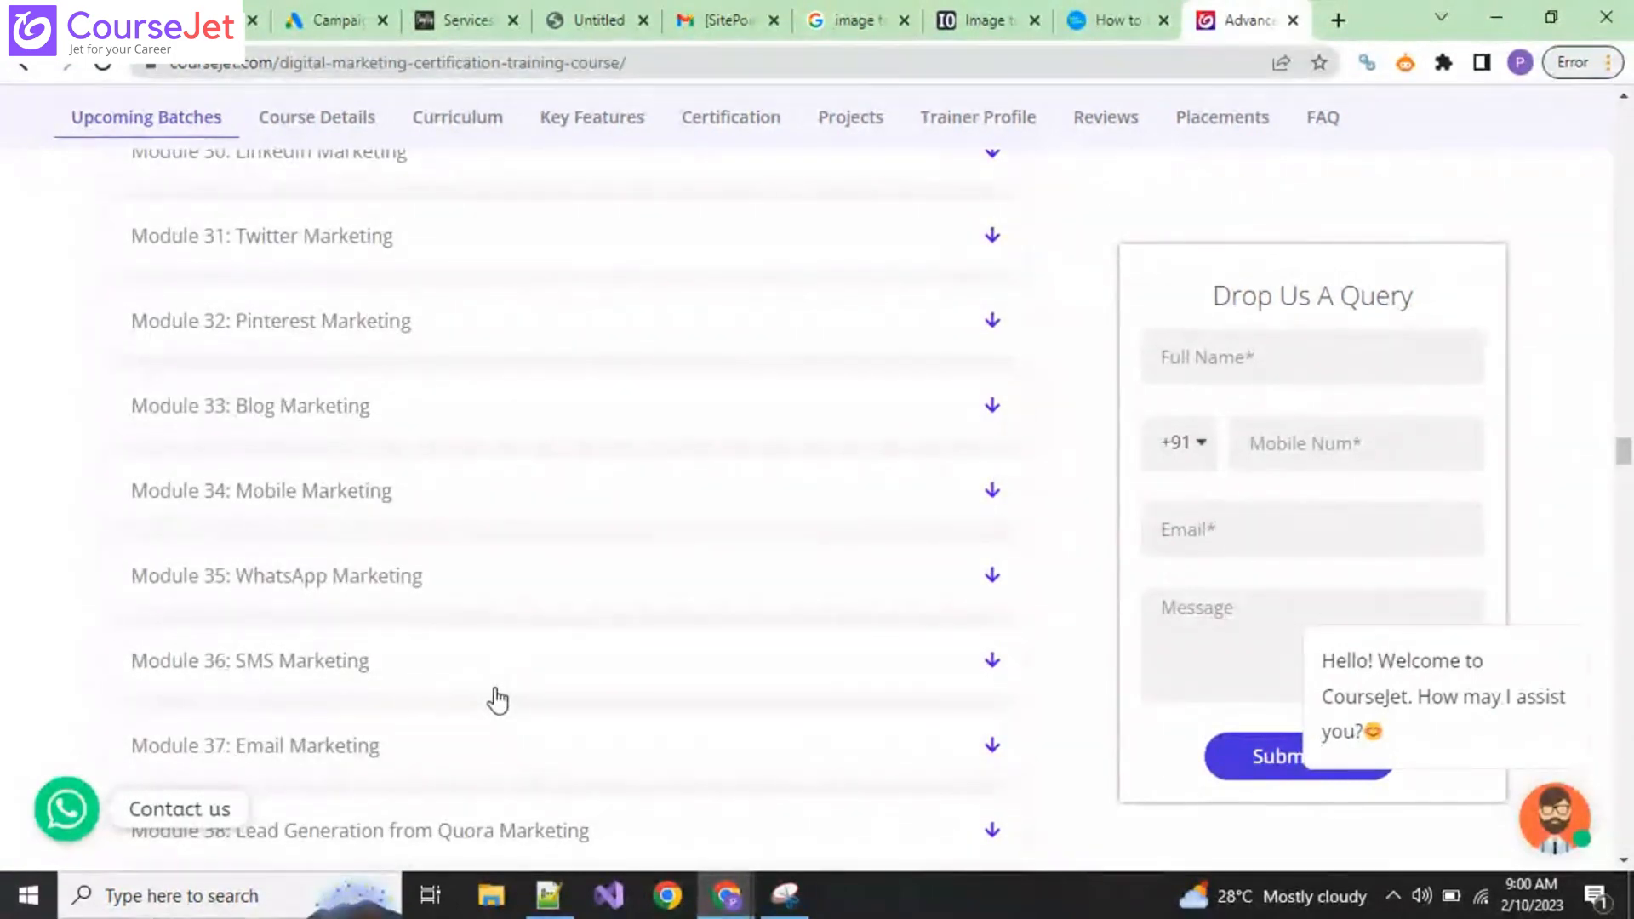
Step: Look back through the Digital Marketing curriculum modules from Twitter and LinkedIn Marketing up to Mobile Ad Campaigns
scroll(498, 700, "up", 5)
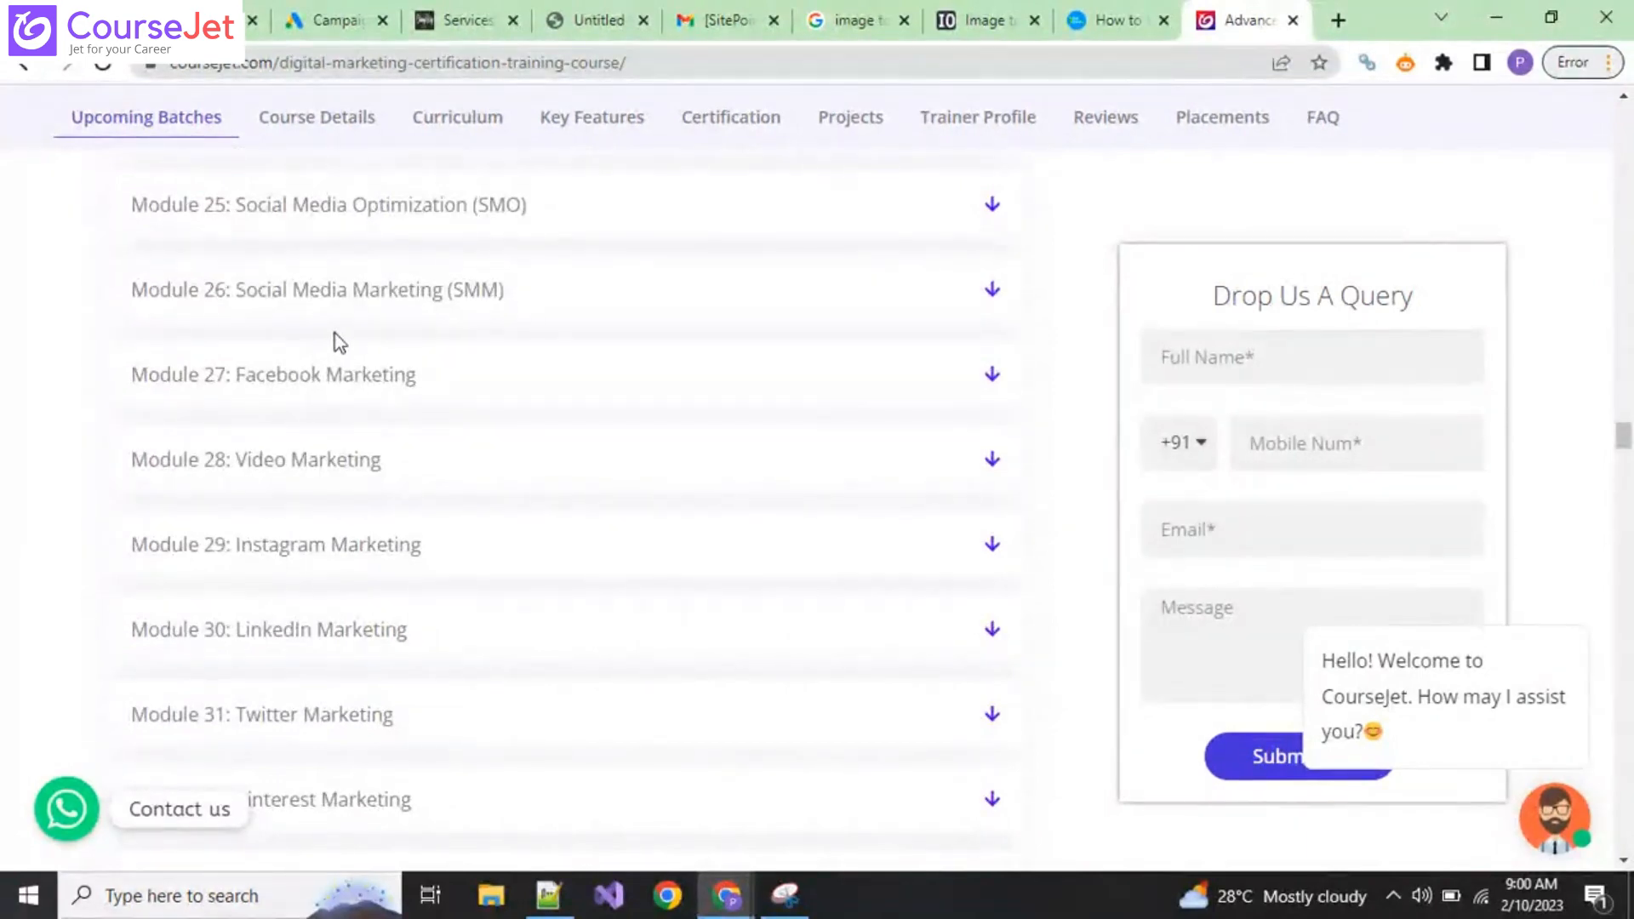
scroll(456, 707, "up", 1)
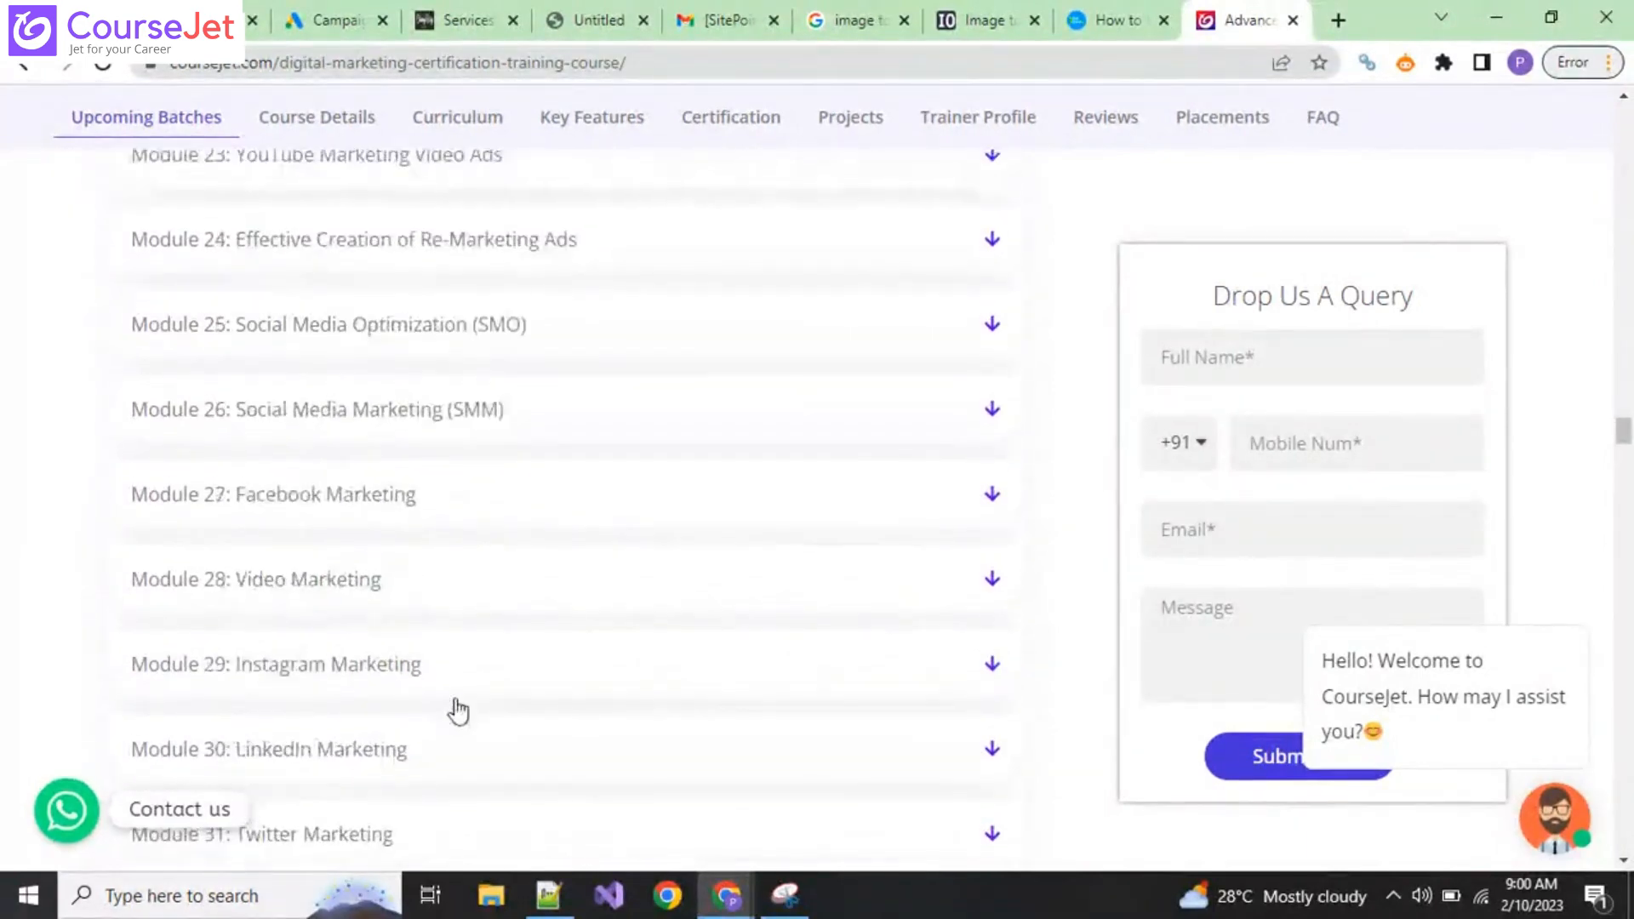
scroll(460, 715, "up", 1)
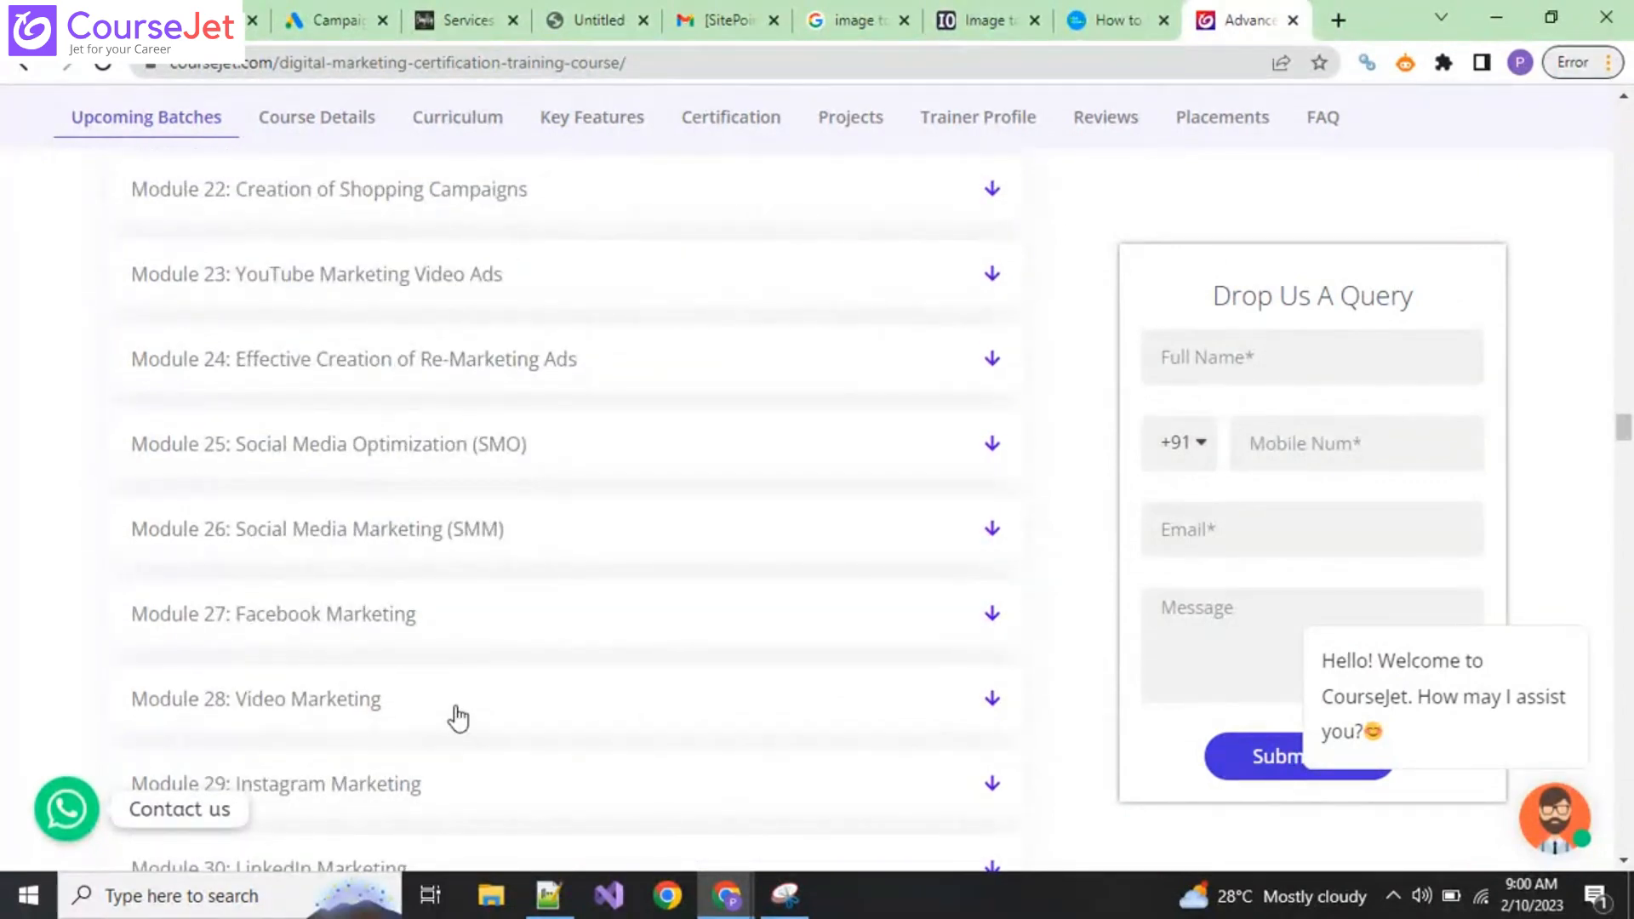
scroll(315, 592, "up", 1)
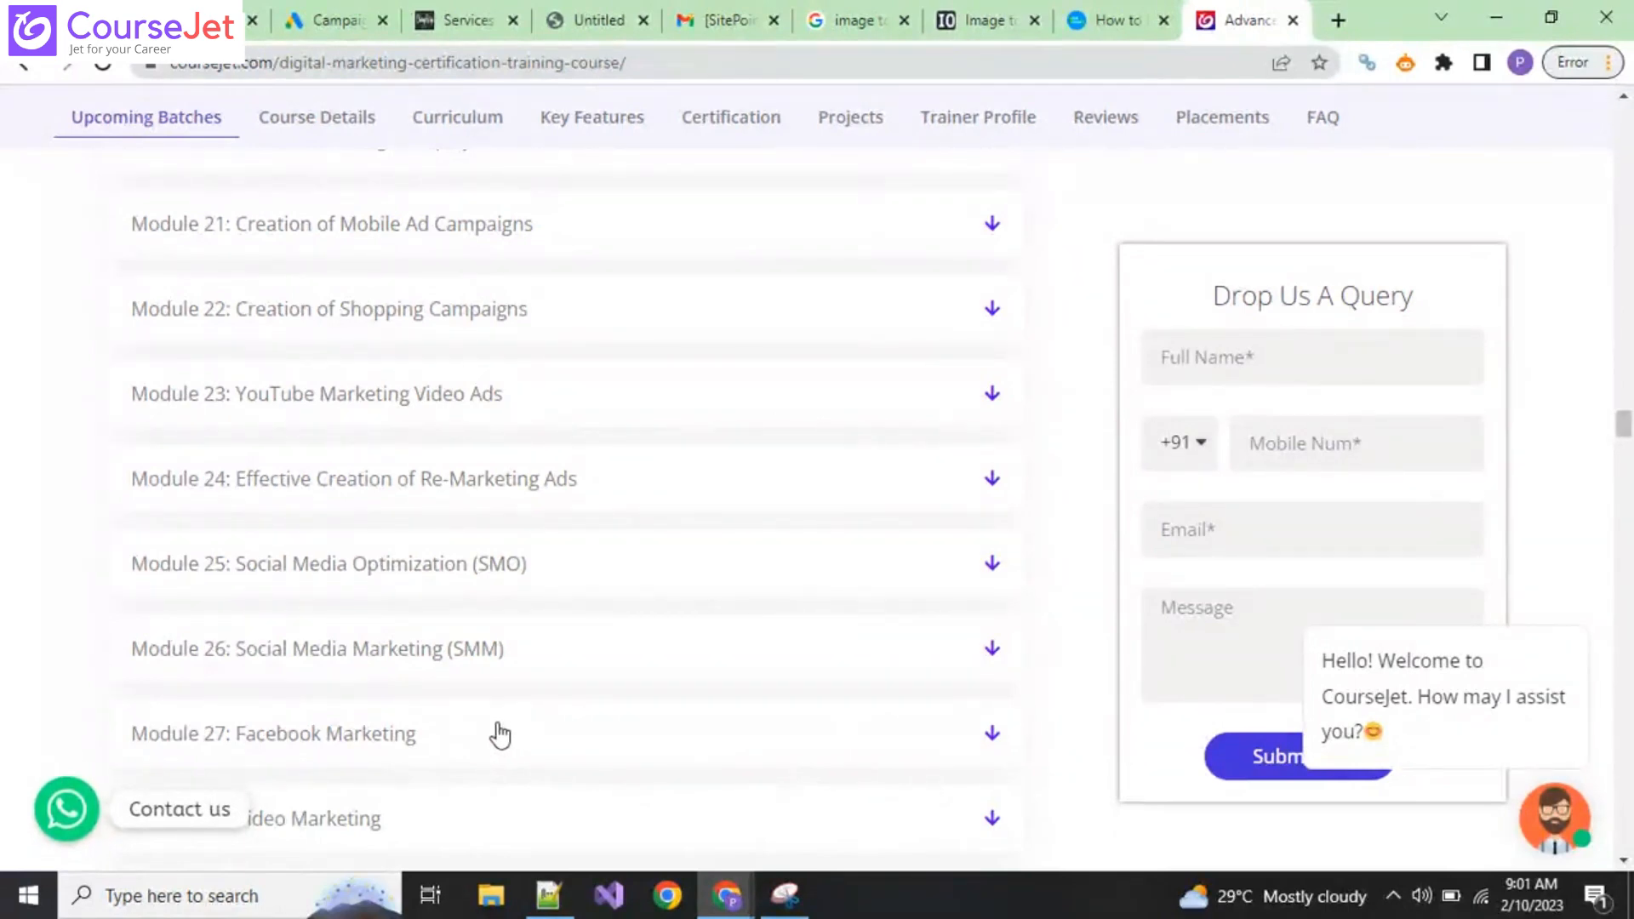
Step: Switch to the Google Ads window and start a new website visitors segment in Audience manager
left_click(727, 896)
left_click(792, 855)
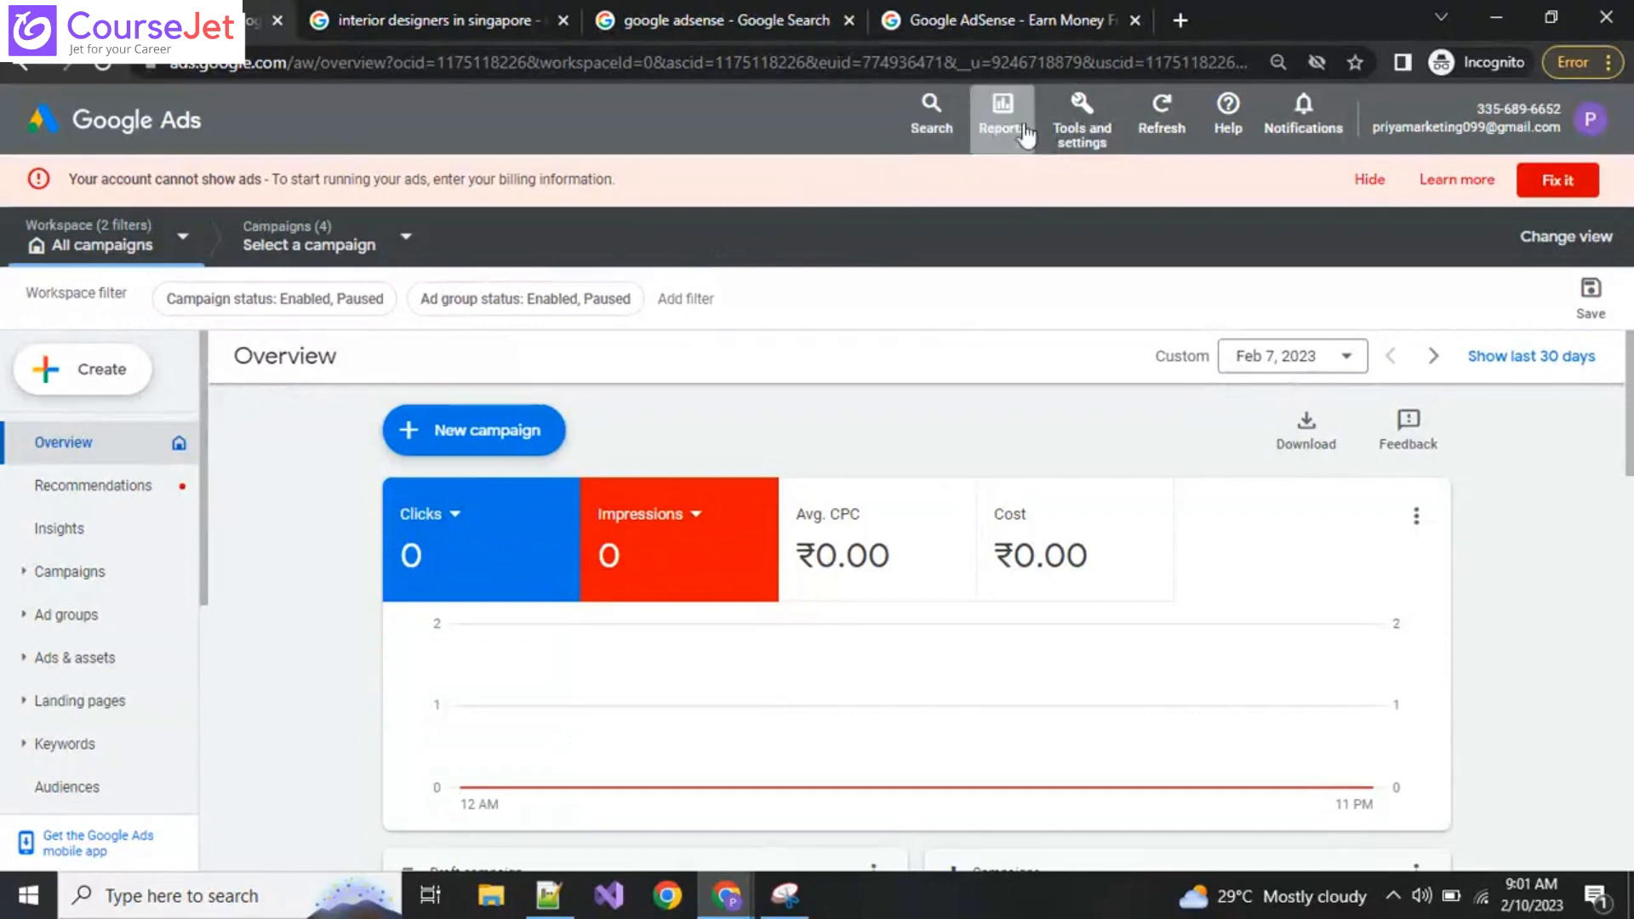
left_click(1060, 135)
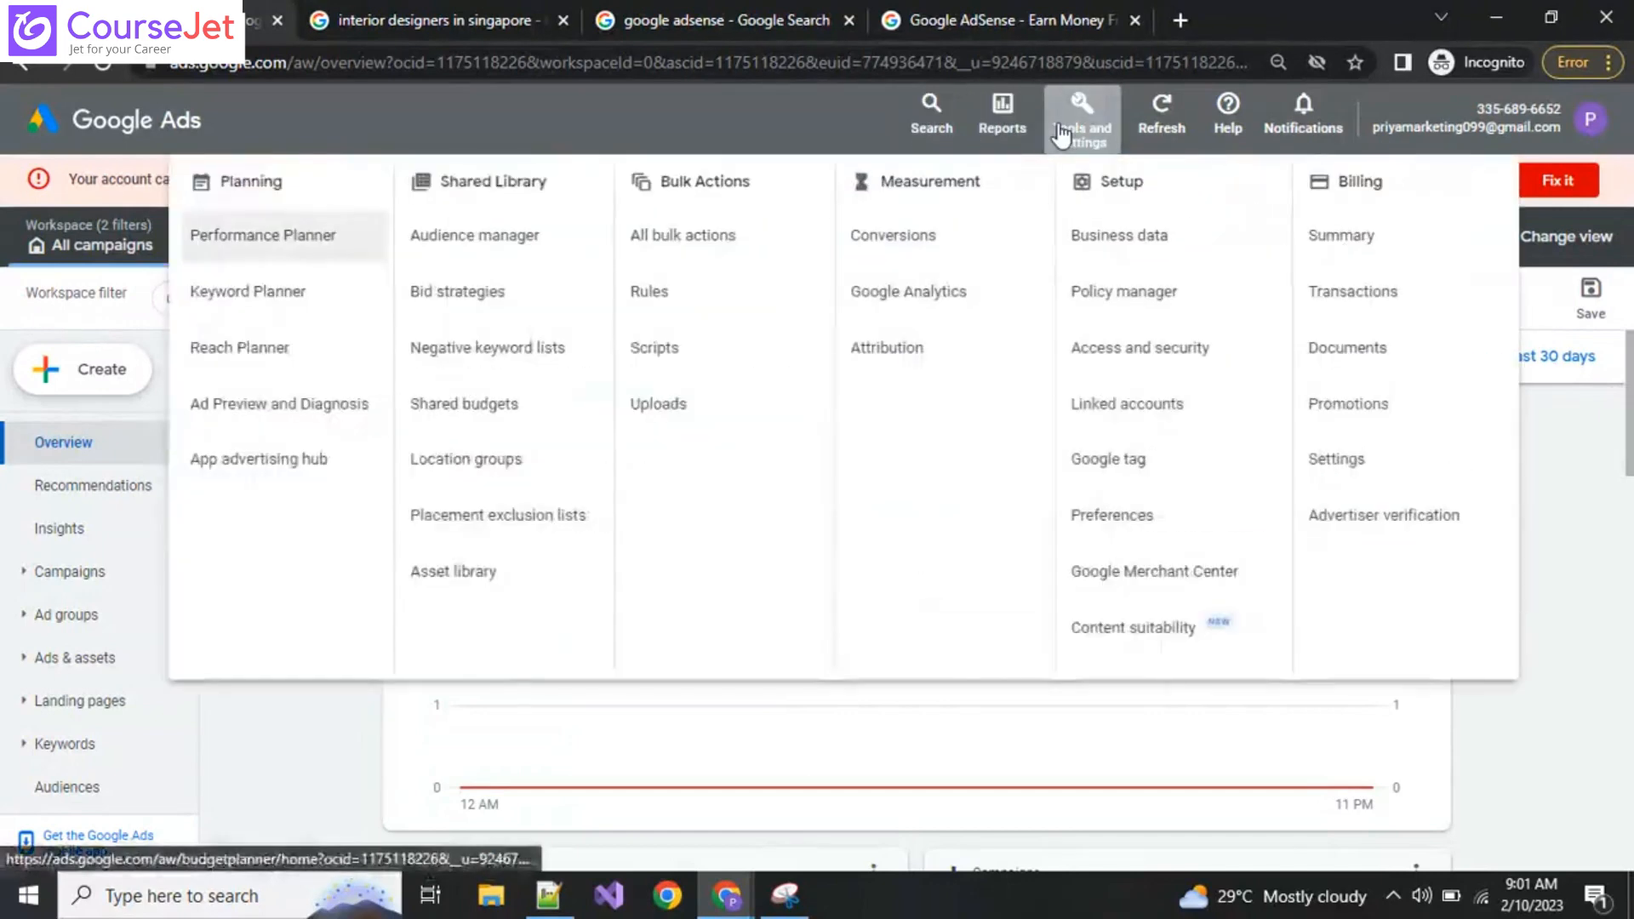
left_click(494, 256)
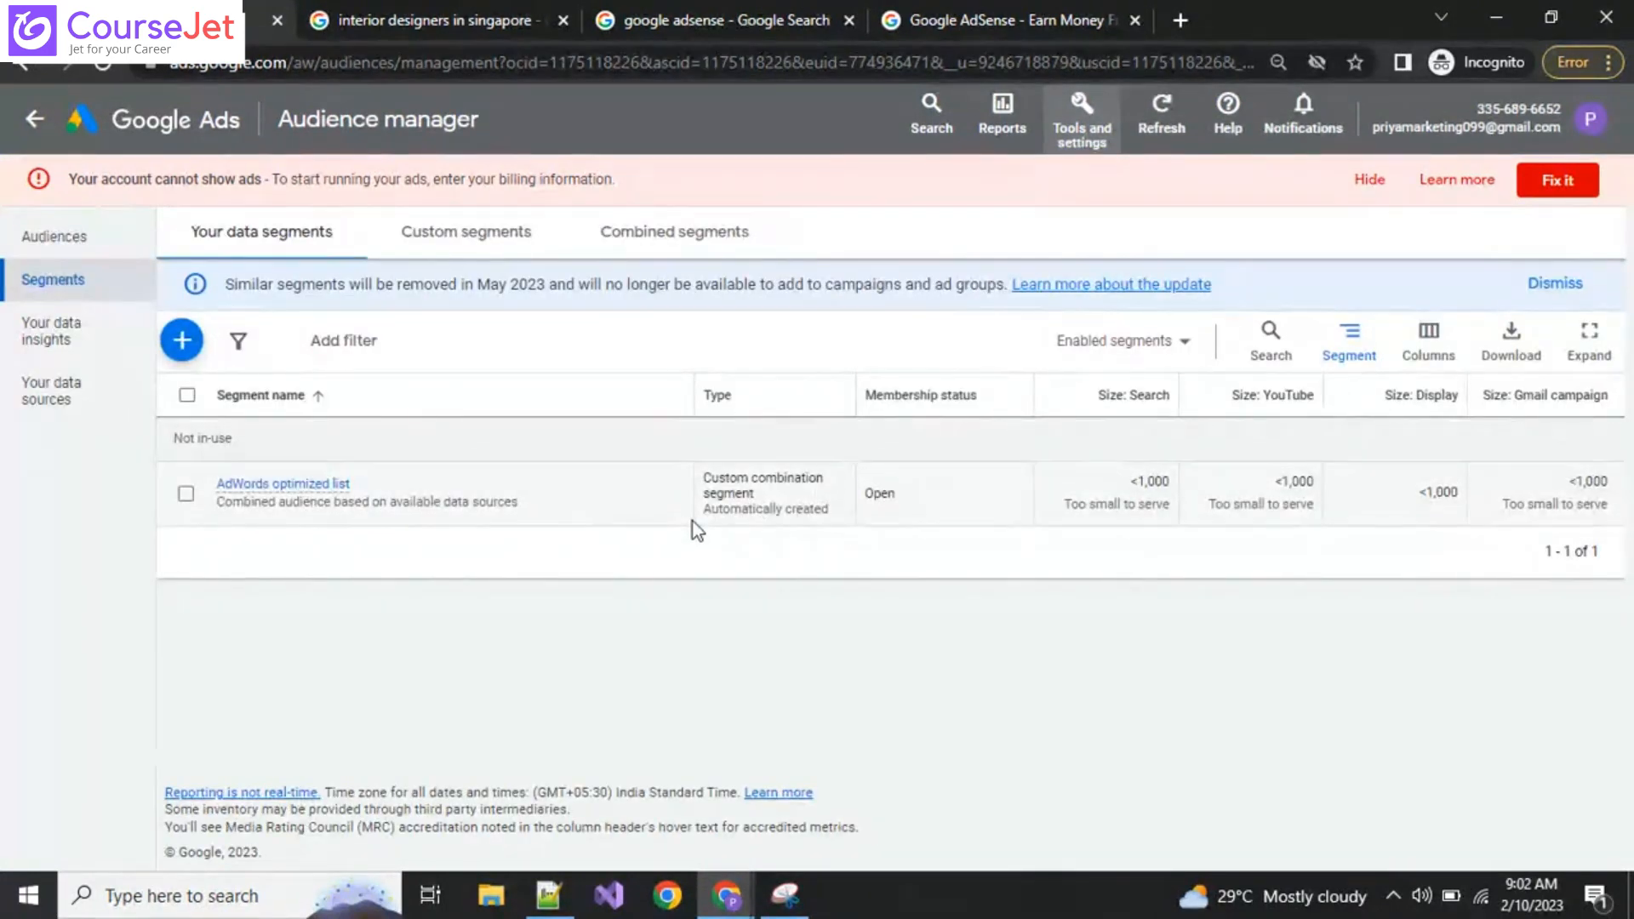
left_click(180, 345)
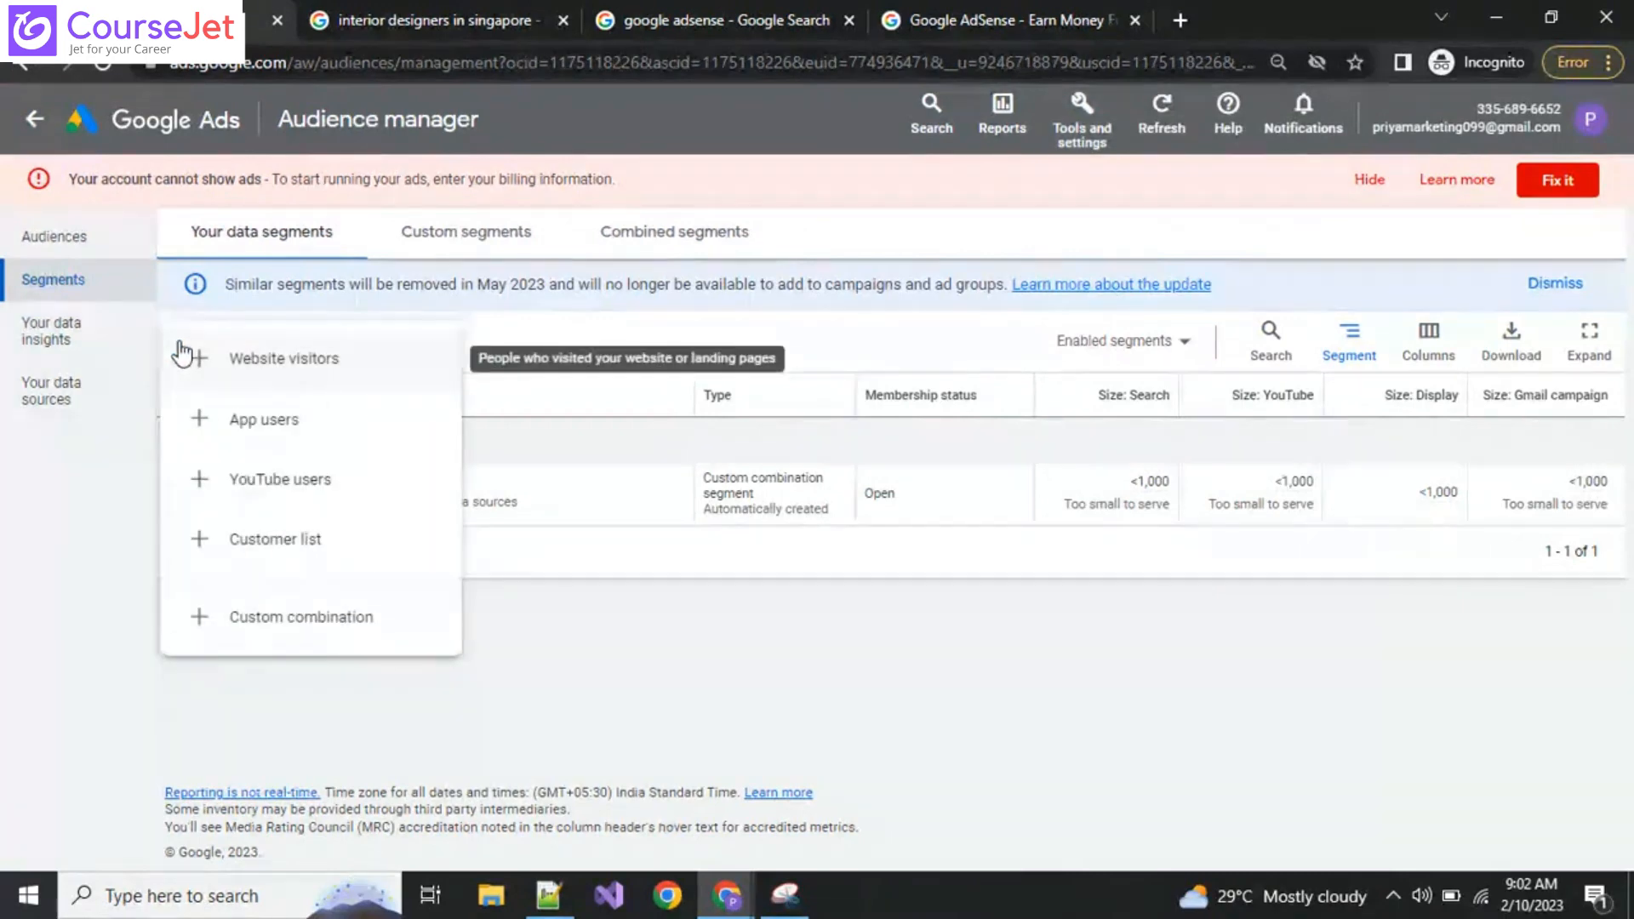
left_click(217, 375)
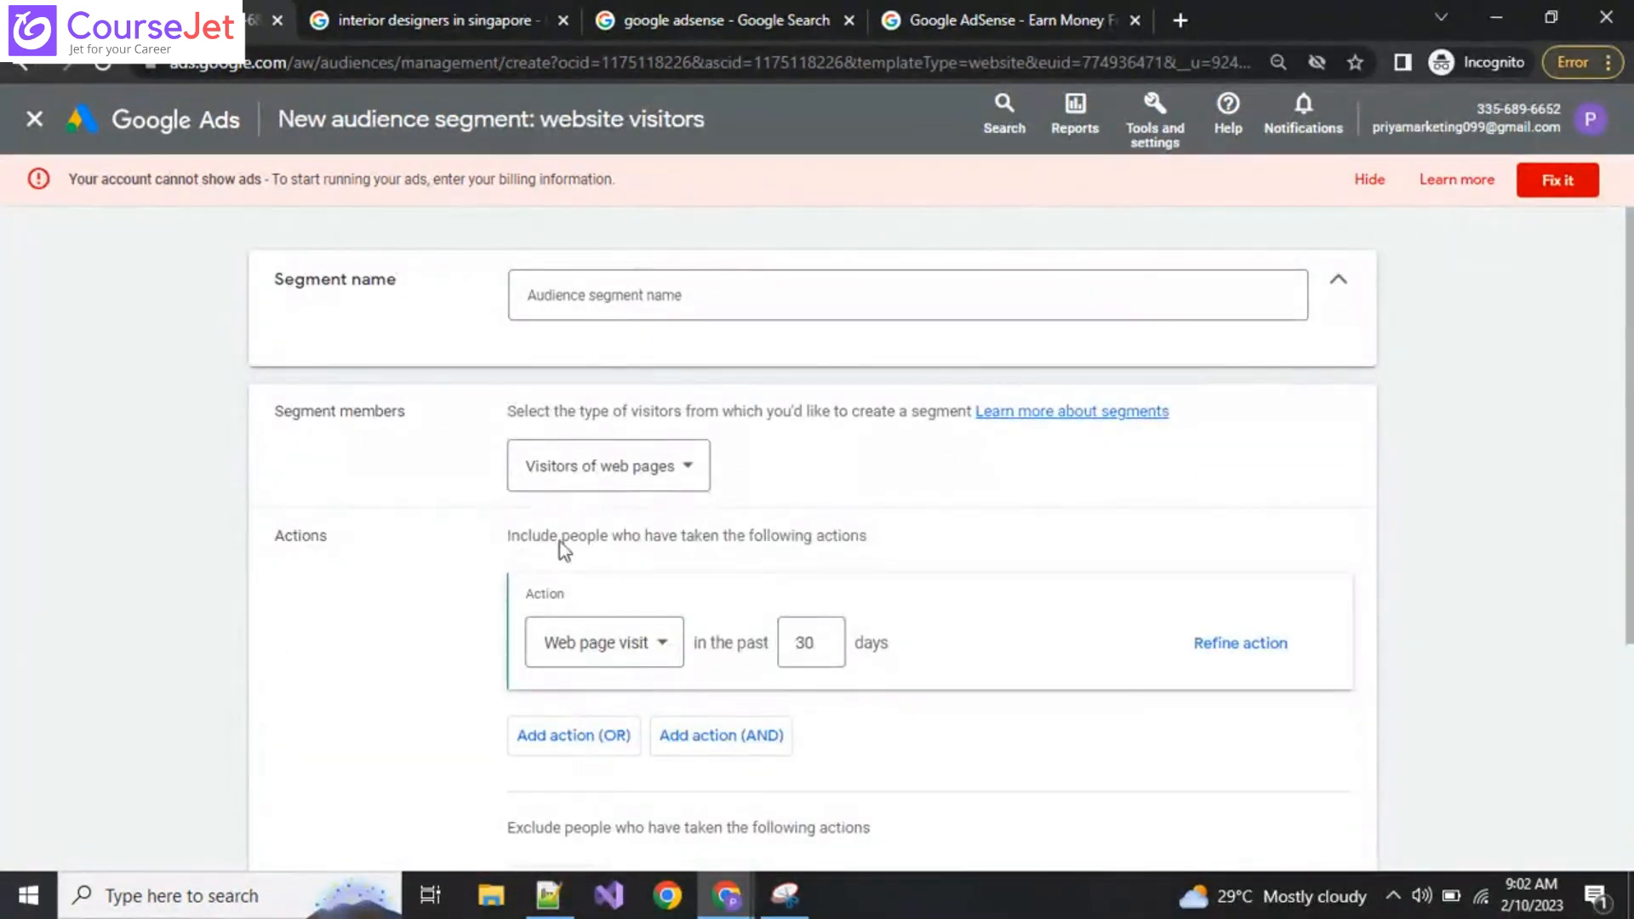
Step: Name the new audience segment "remarketing ads1"
left_click(636, 467)
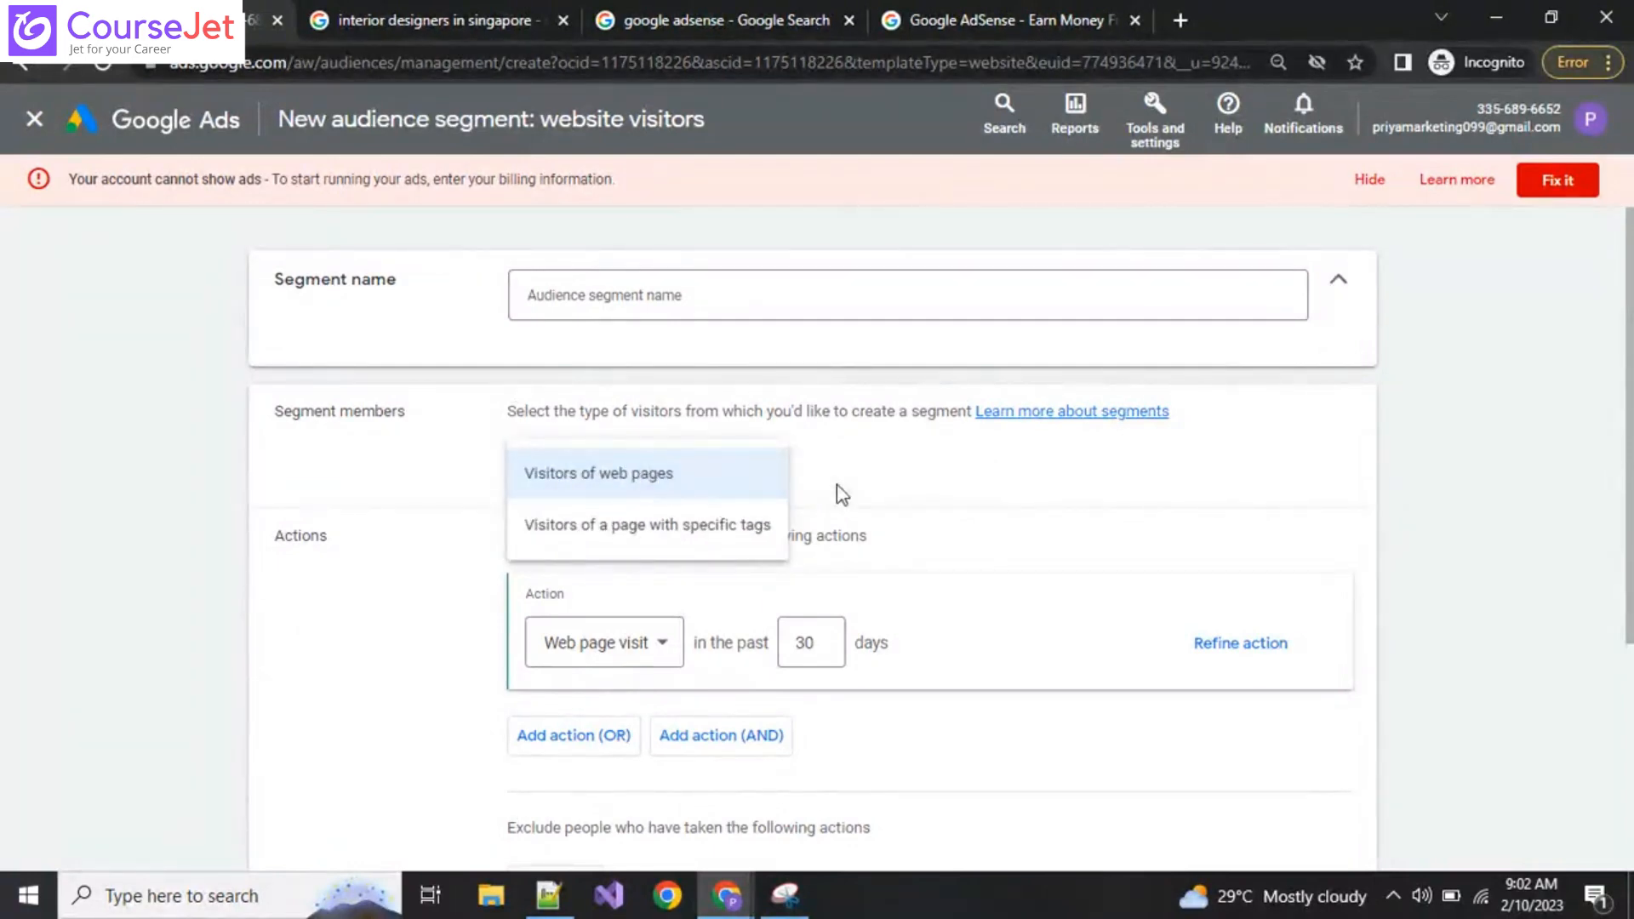
left_click(708, 290)
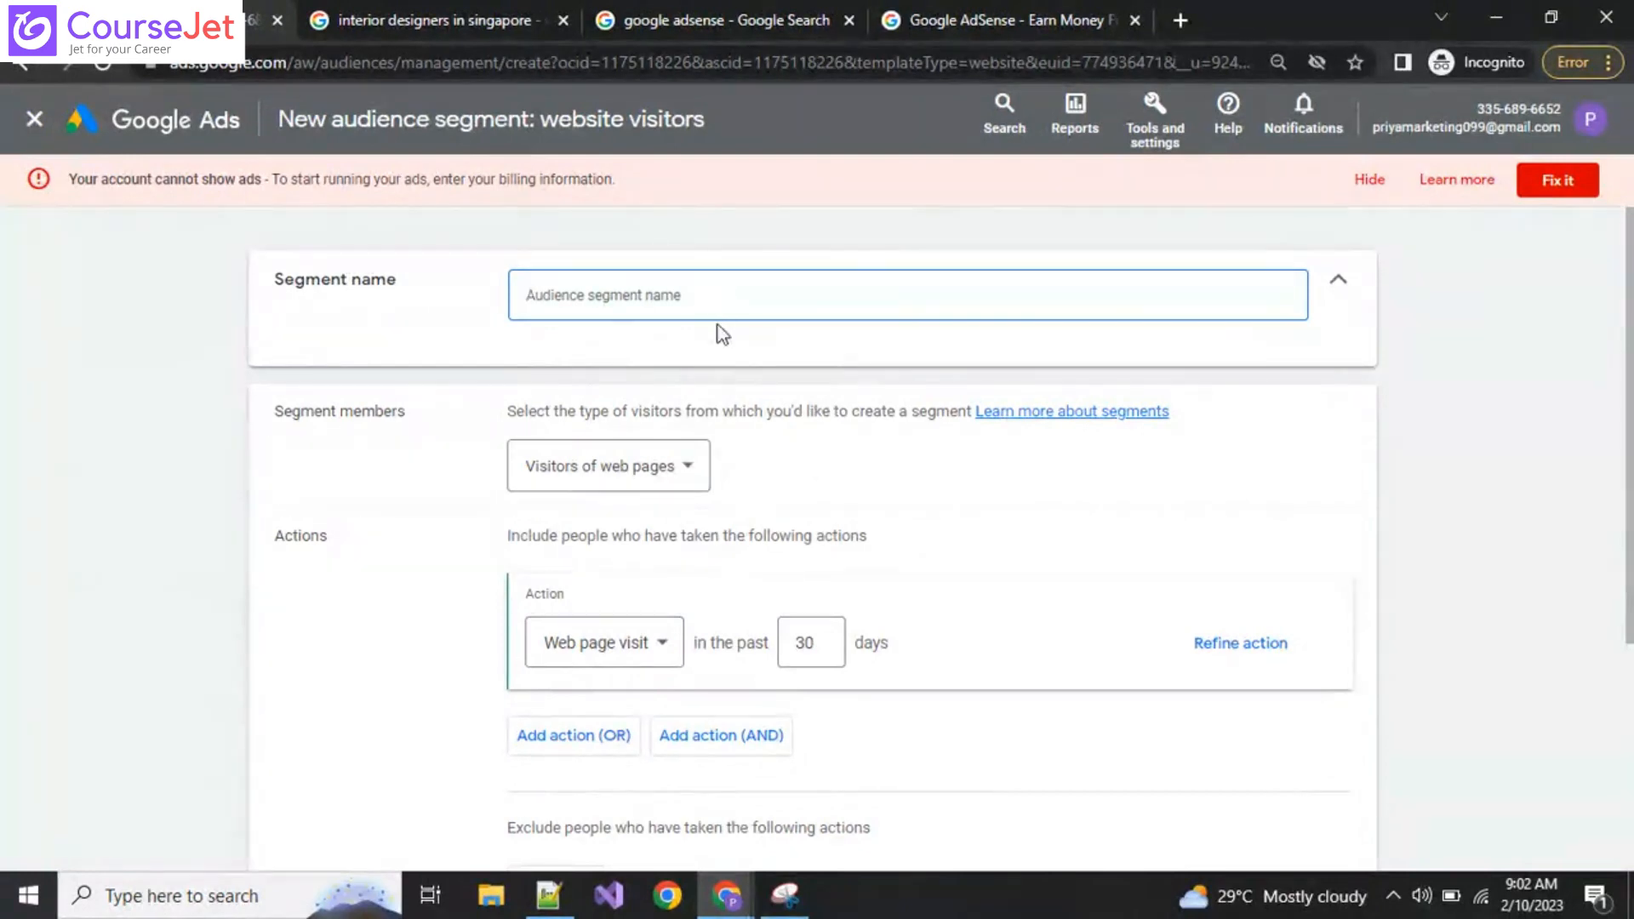
type("tre")
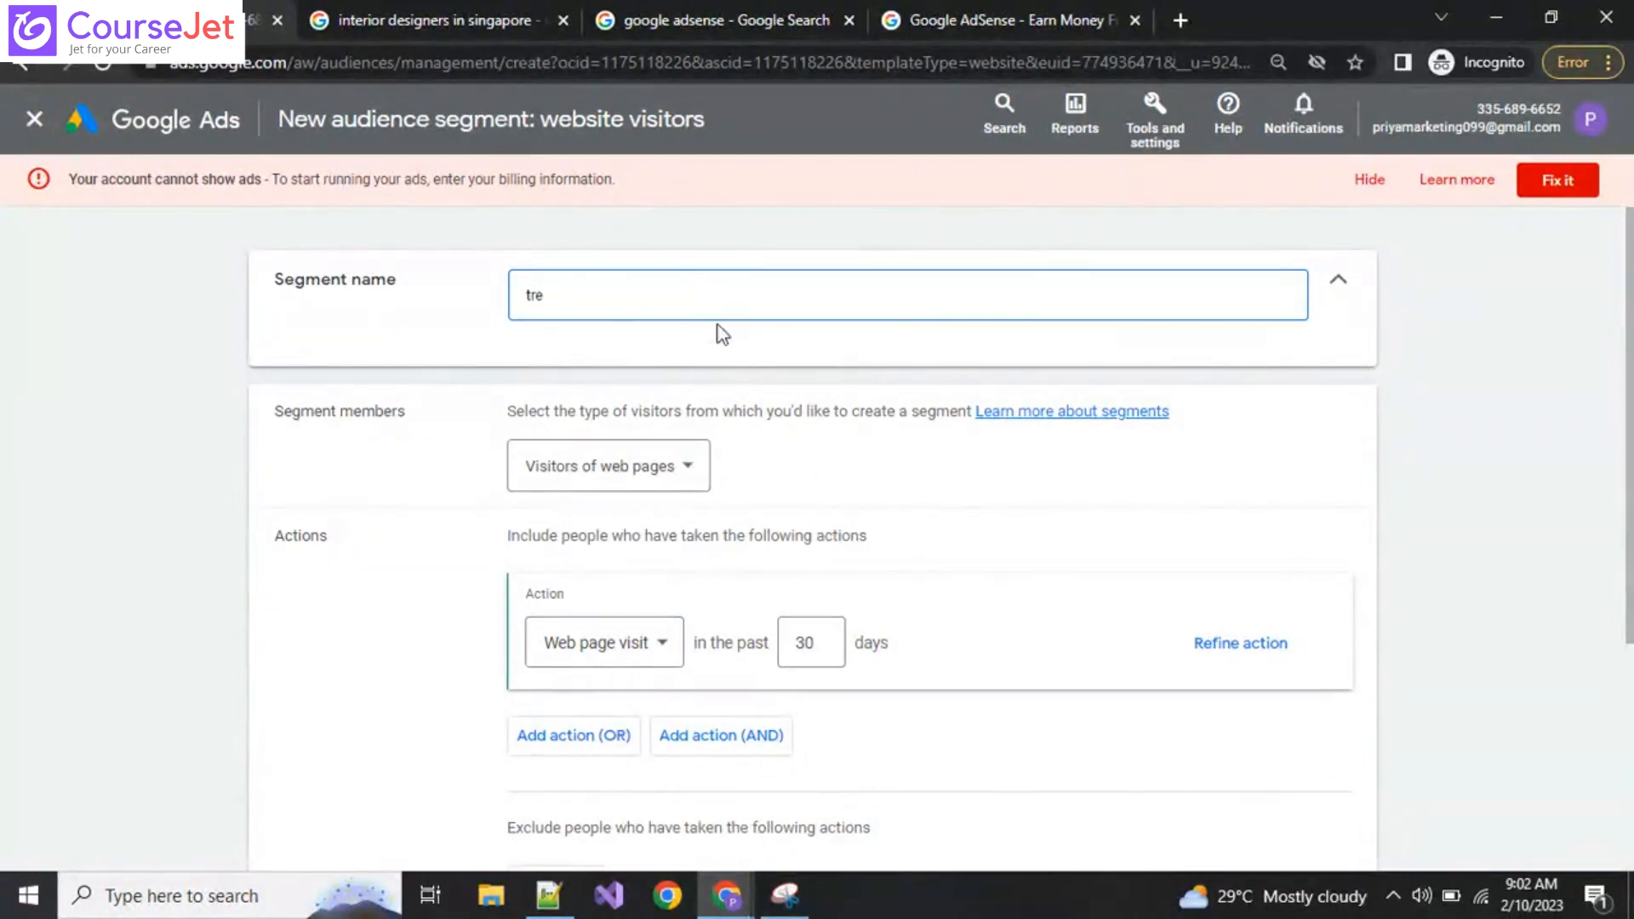
key("BackSpace")
key("BackSpace")
type("remarketing ads")
left_click(959, 514)
left_click(656, 473)
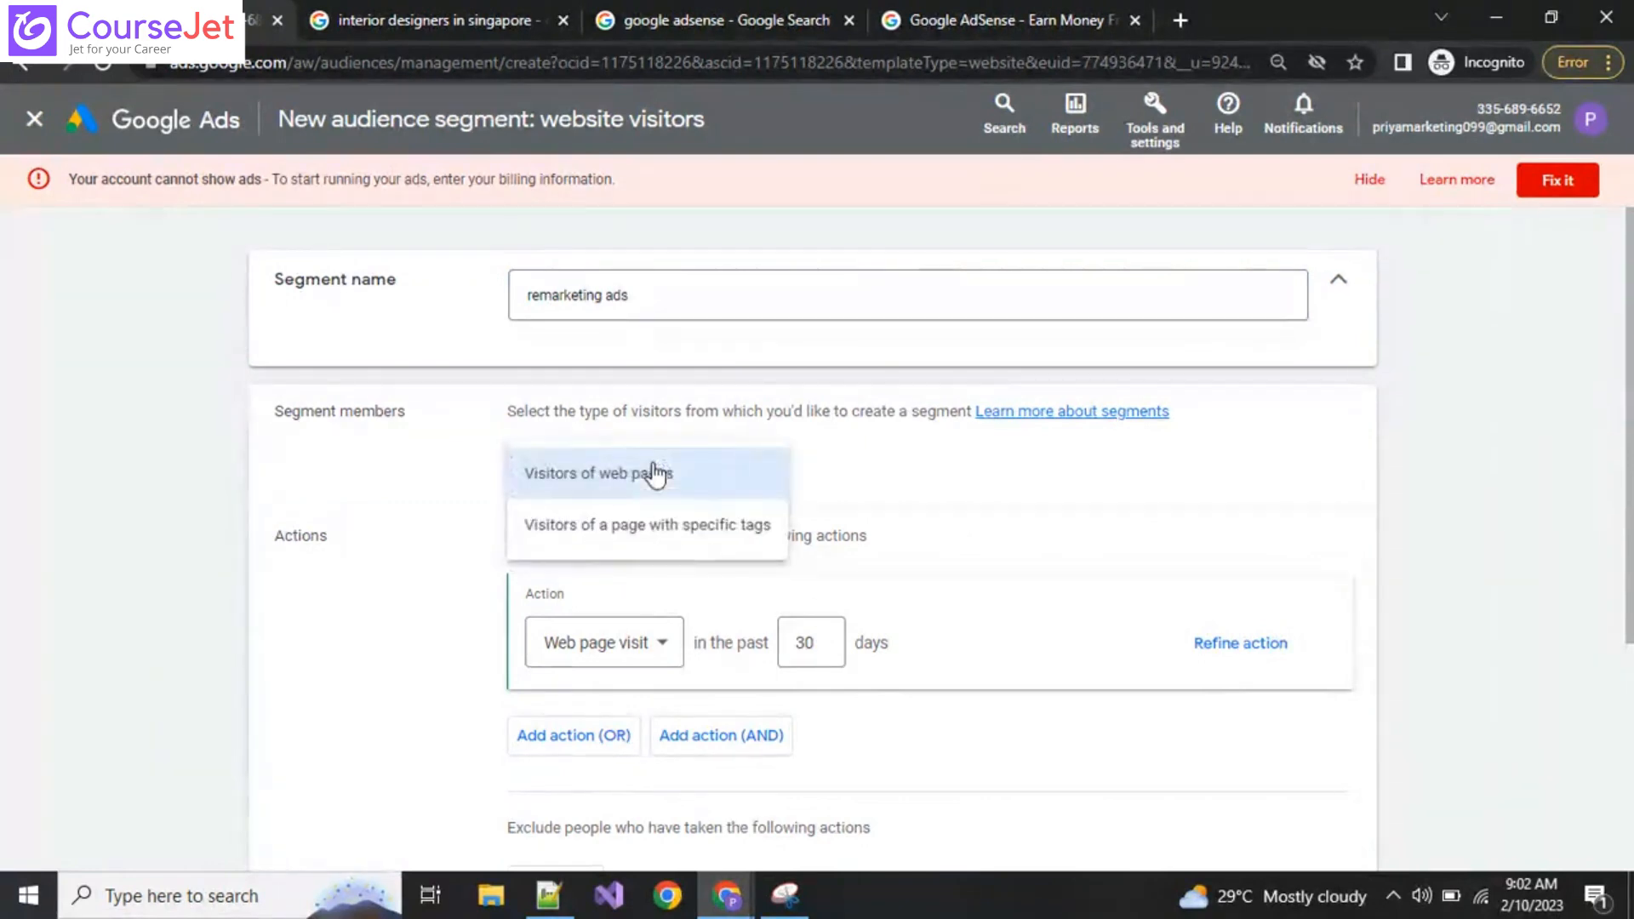
left_click(892, 484)
left_click(743, 294)
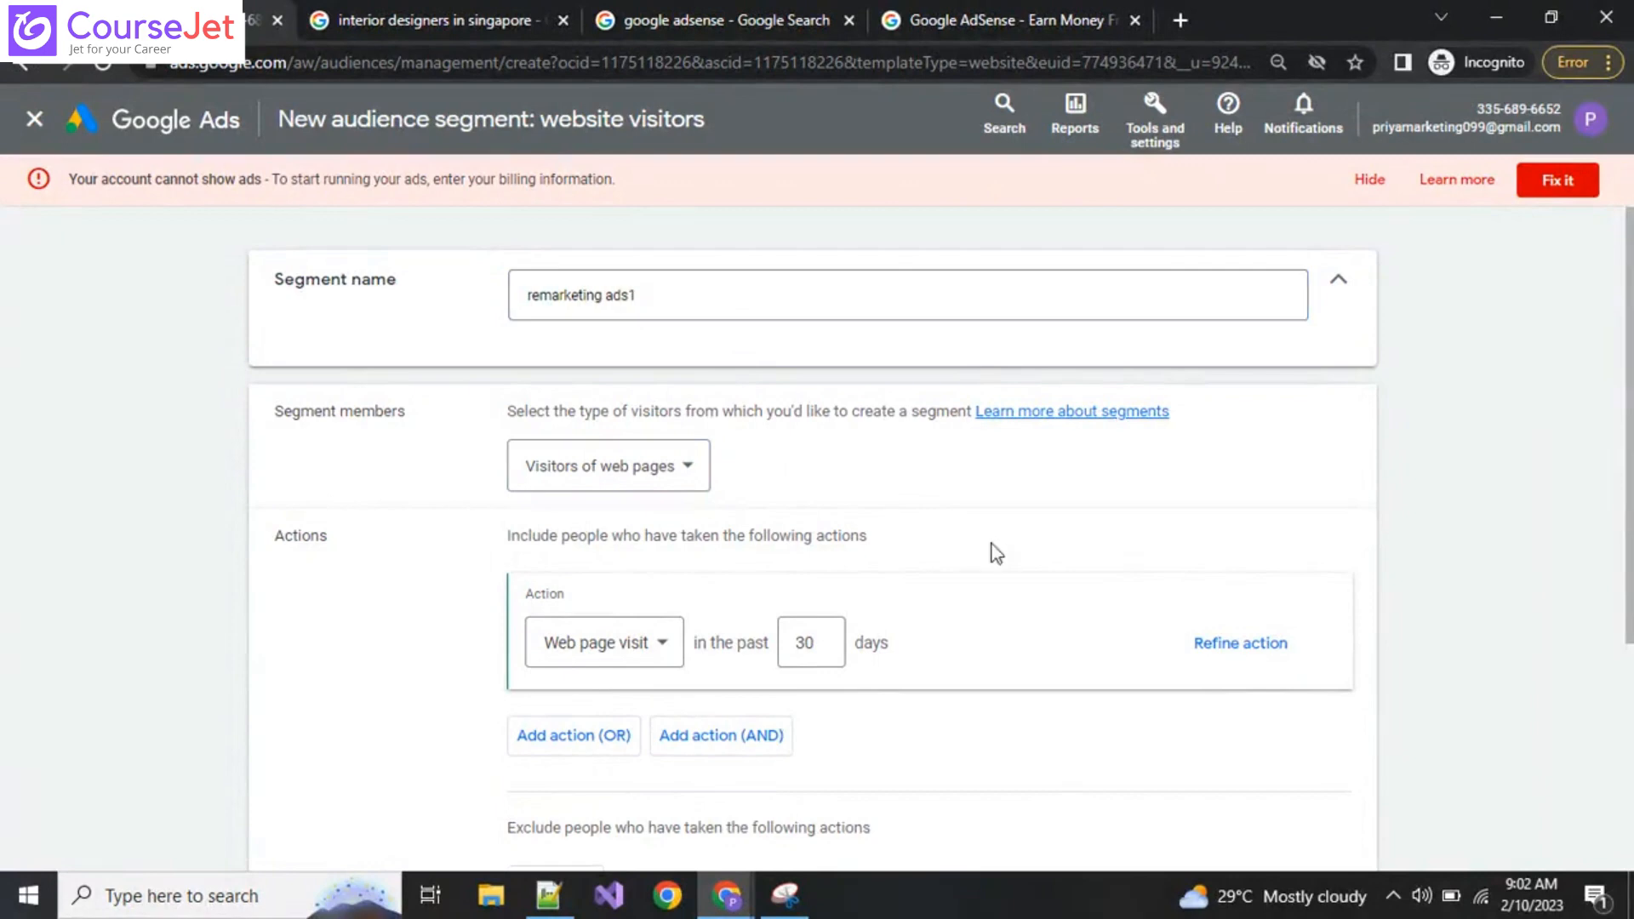
Step: Set the segment members to "Visitors of a page with specific tags"
scroll(992, 551, "down", 3)
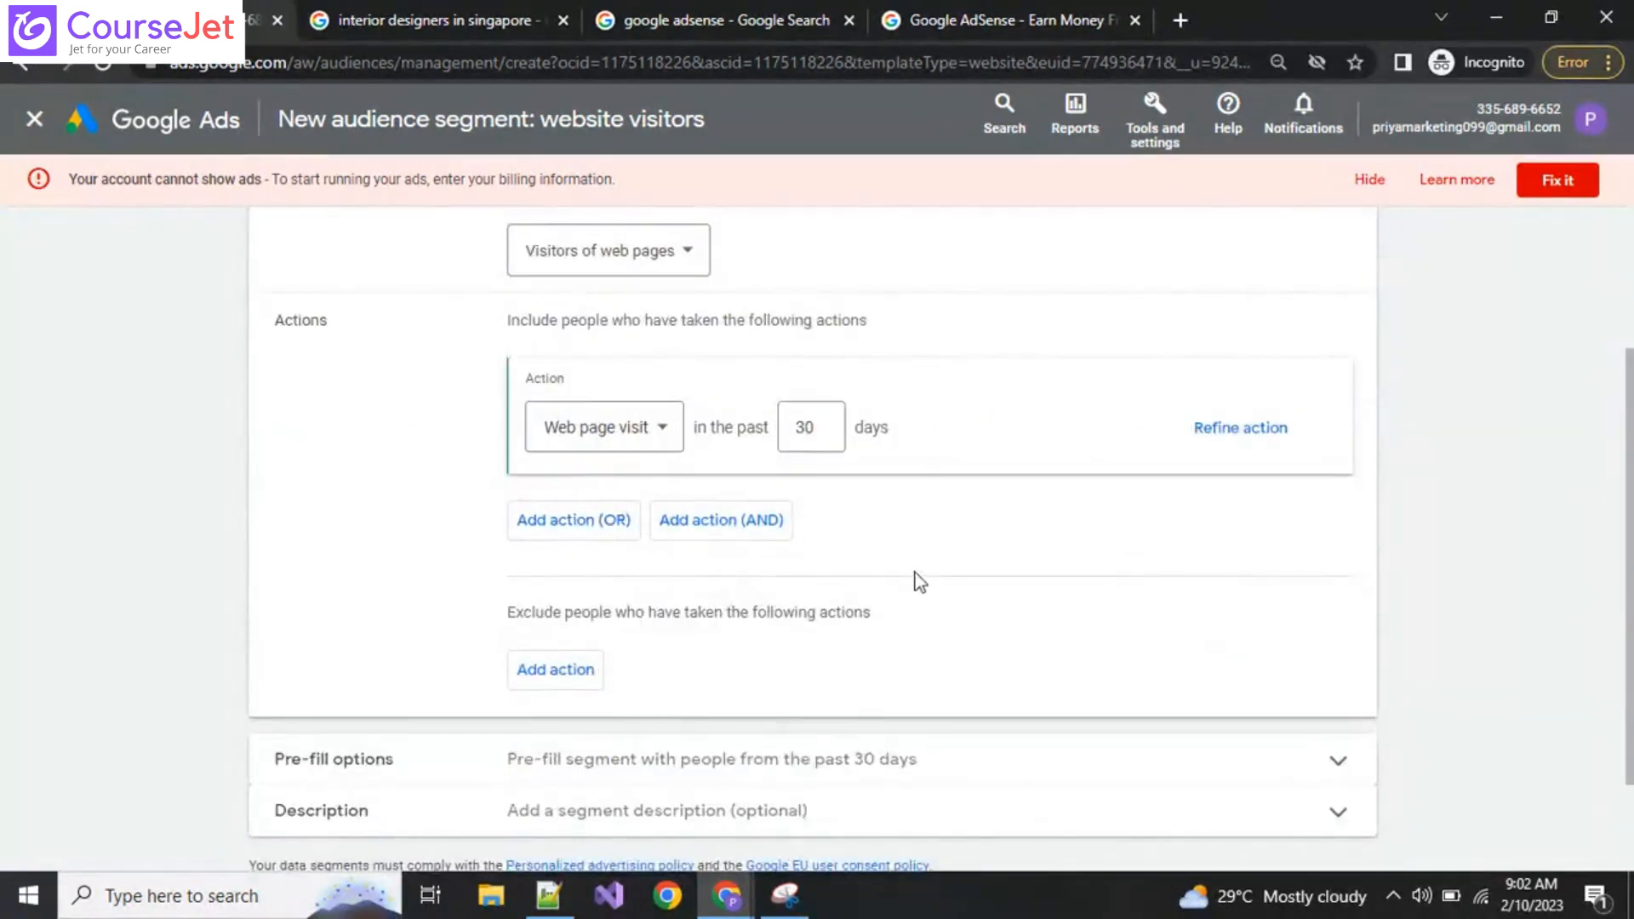
scroll(734, 595, "up", 1)
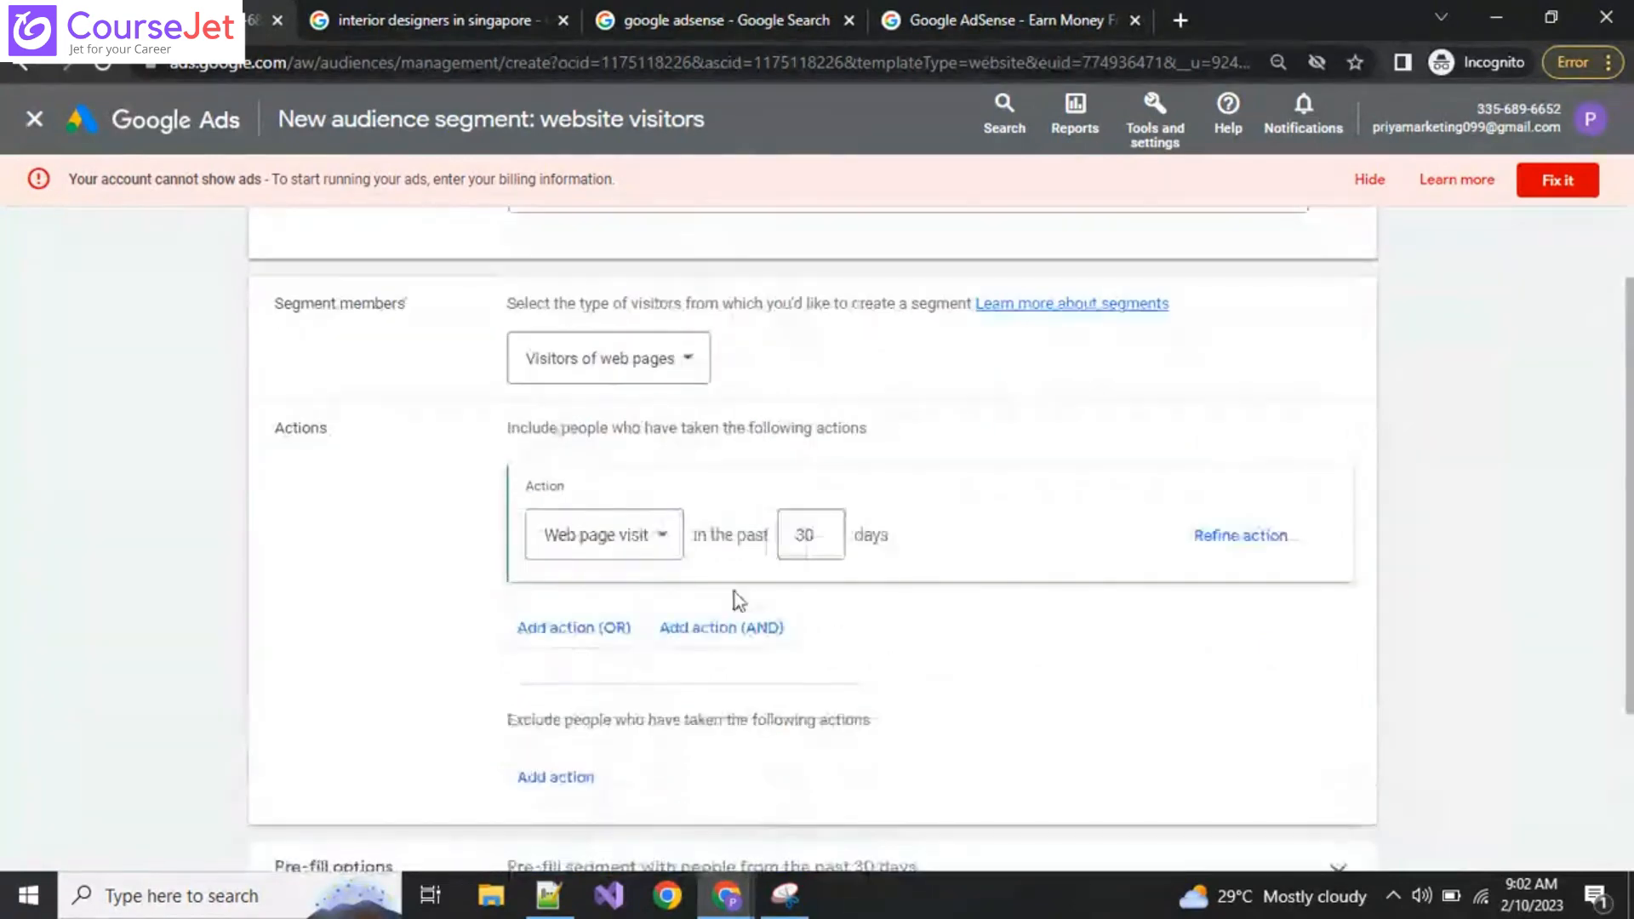
left_click(606, 365)
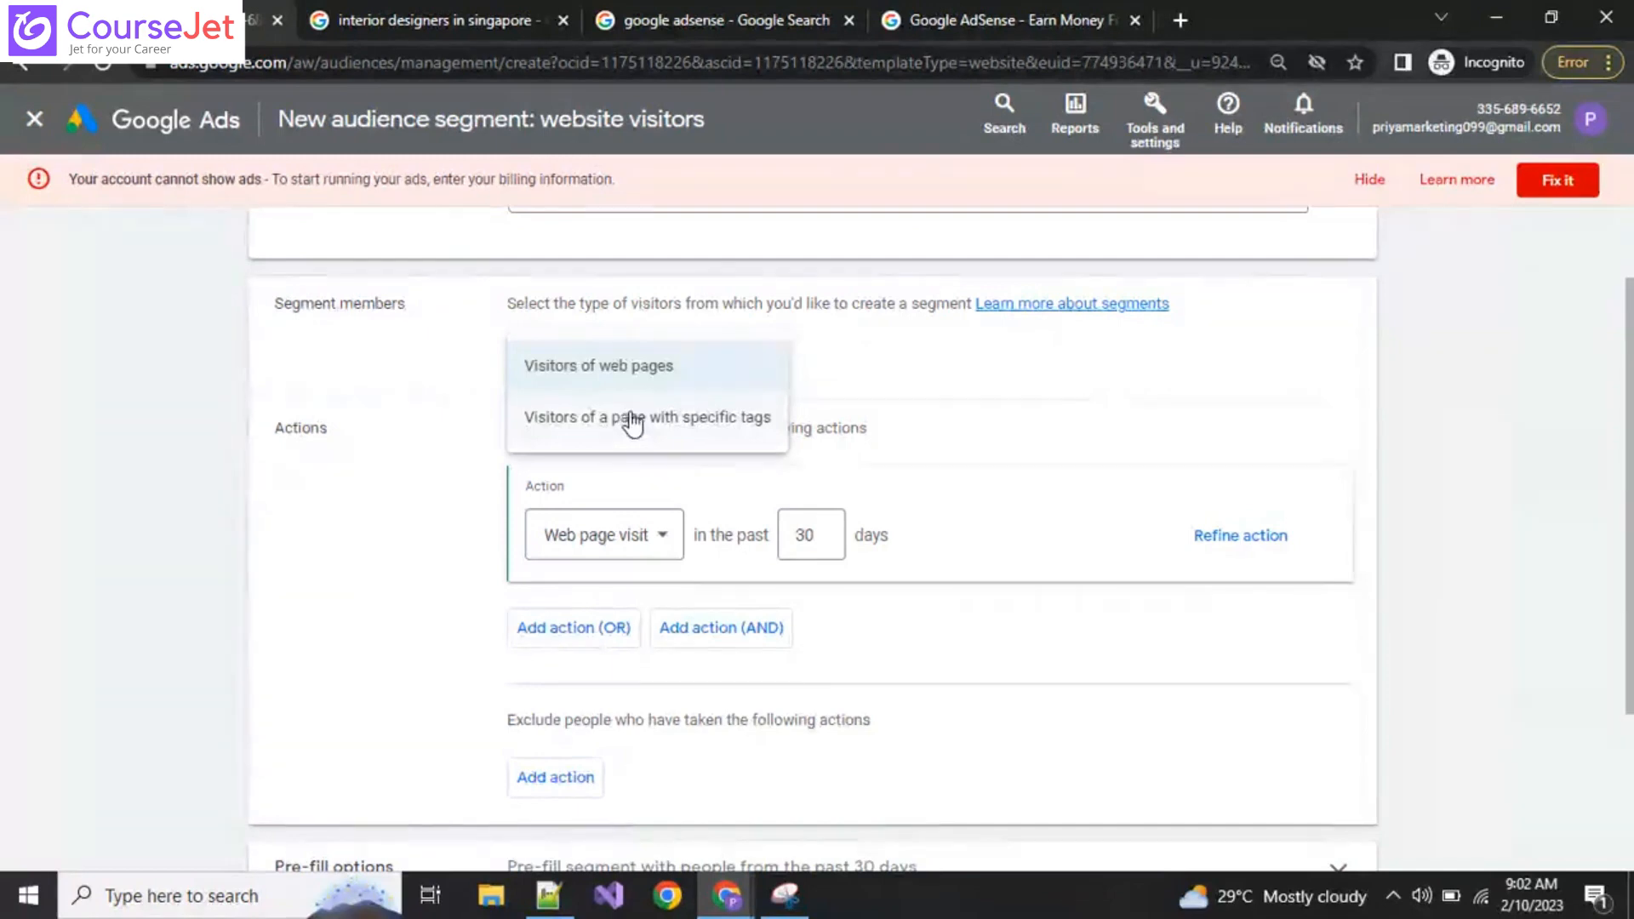
left_click(629, 423)
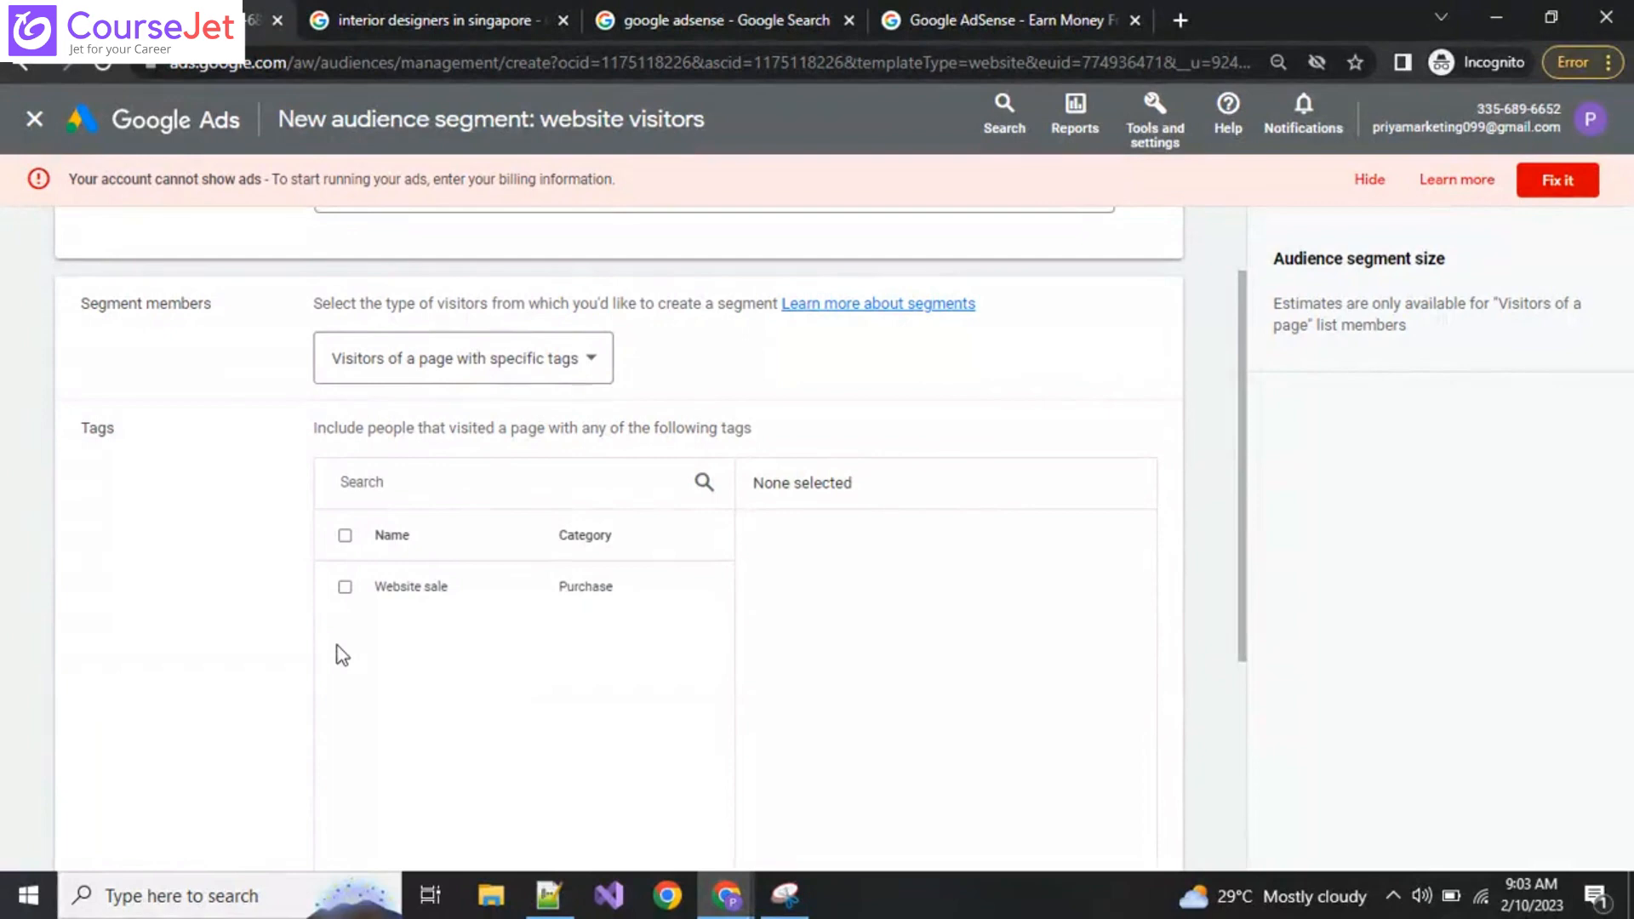
Step: Include the "Website sale" tag from the Purchase category in the segment
scroll(343, 656, "down", 1)
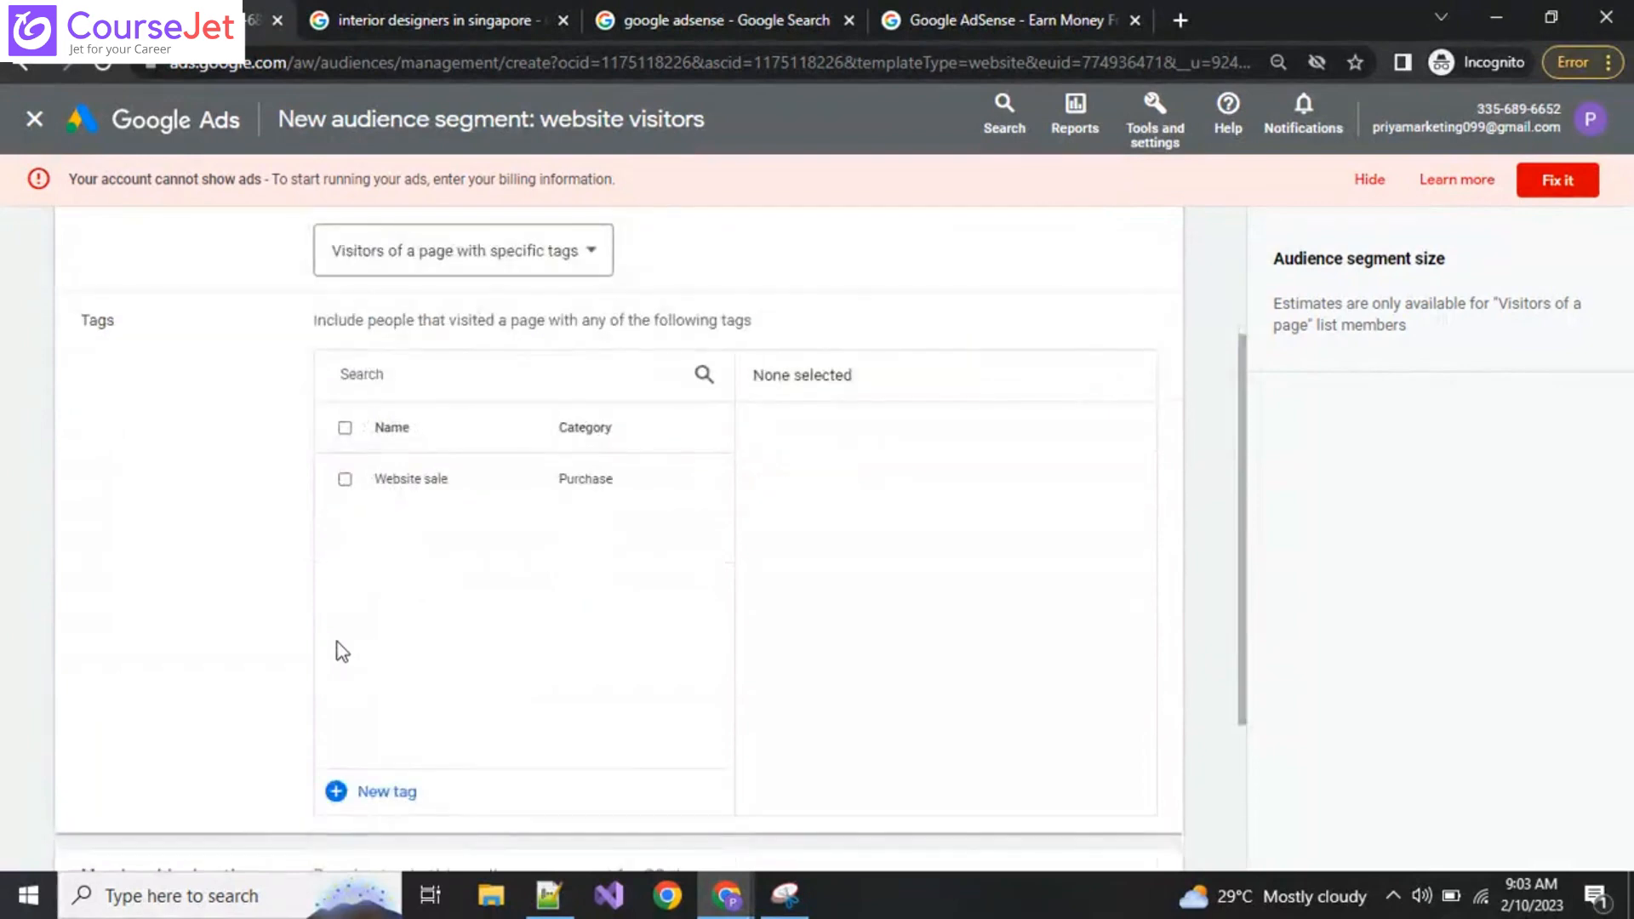
scroll(341, 647, "up", 1)
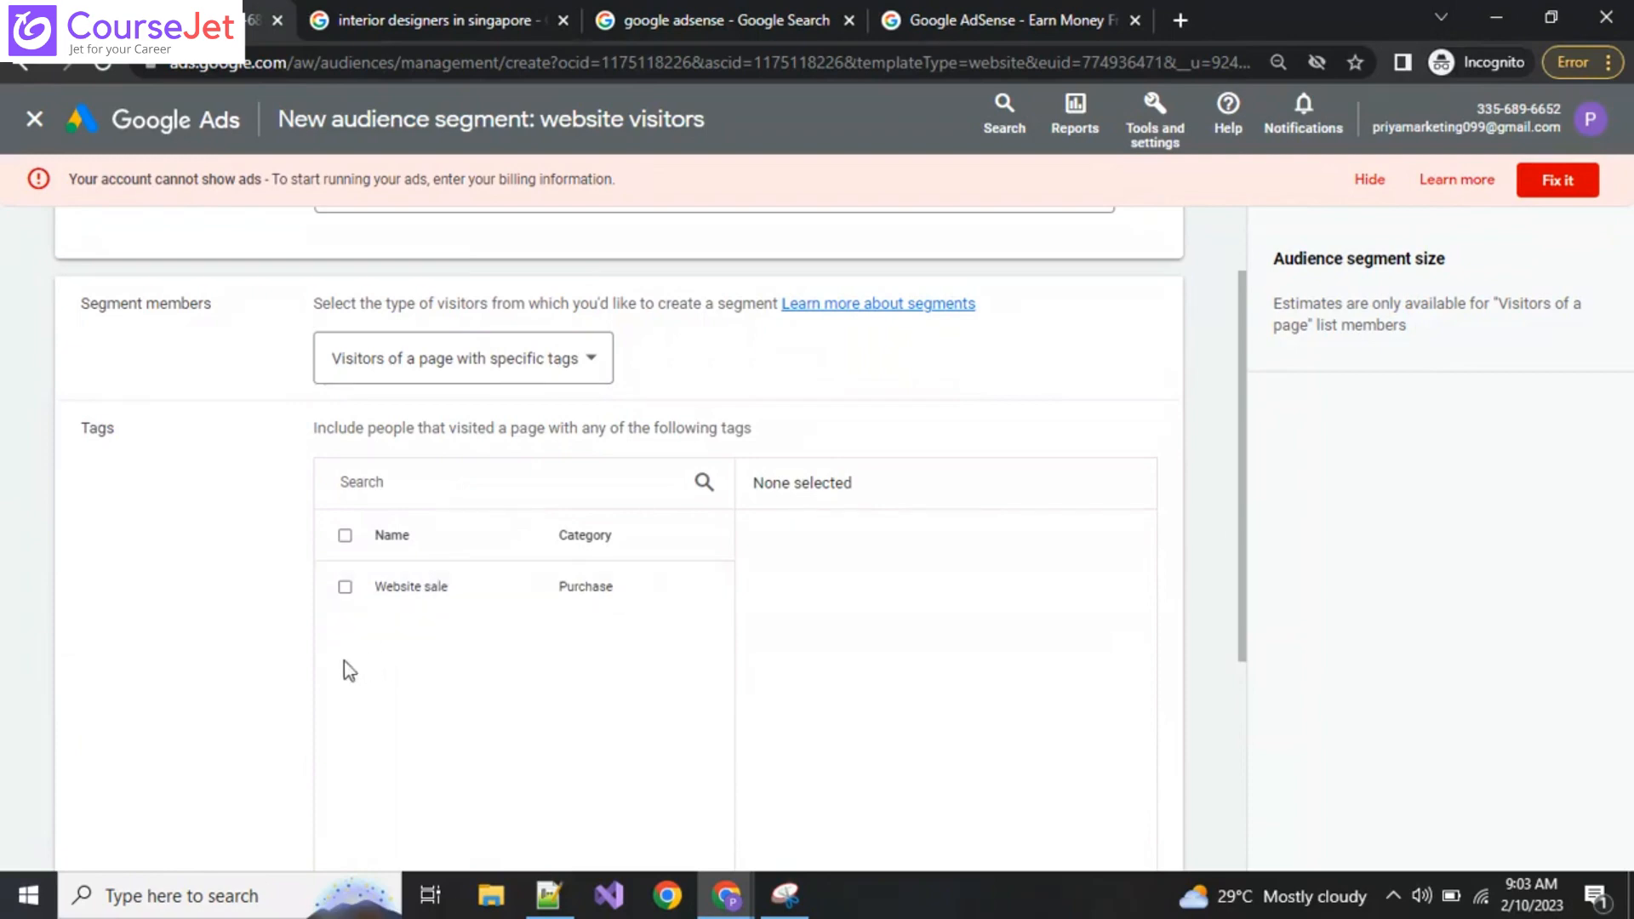
scroll(308, 662, "down", 1)
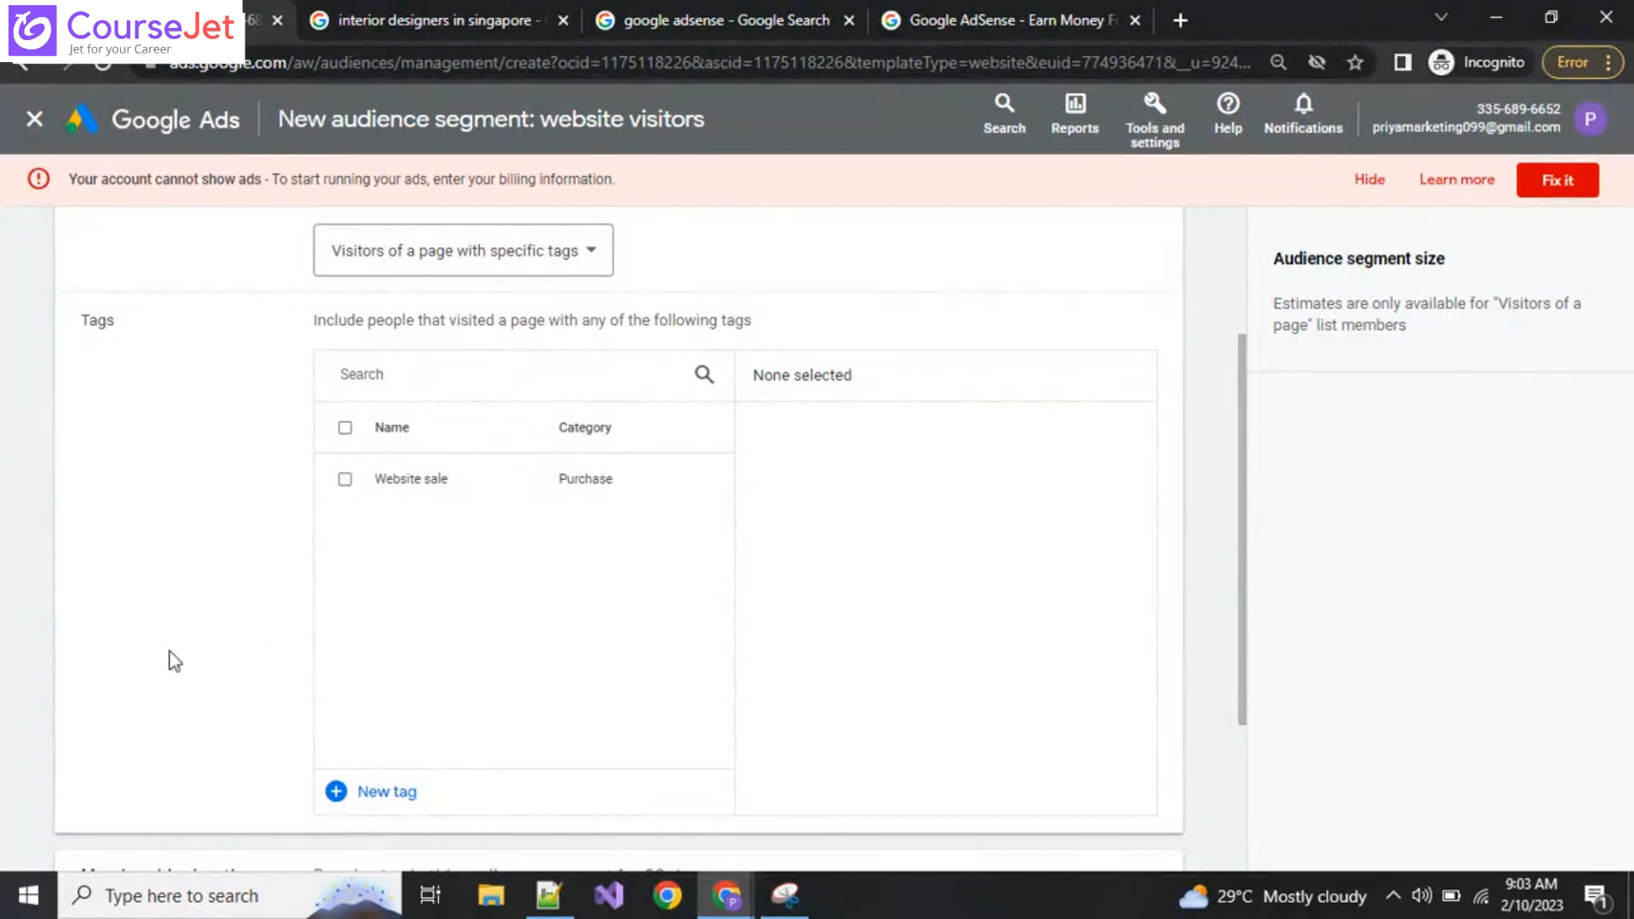
scroll(170, 656, "down", 2)
scroll(177, 635, "up", 2)
left_click(459, 494)
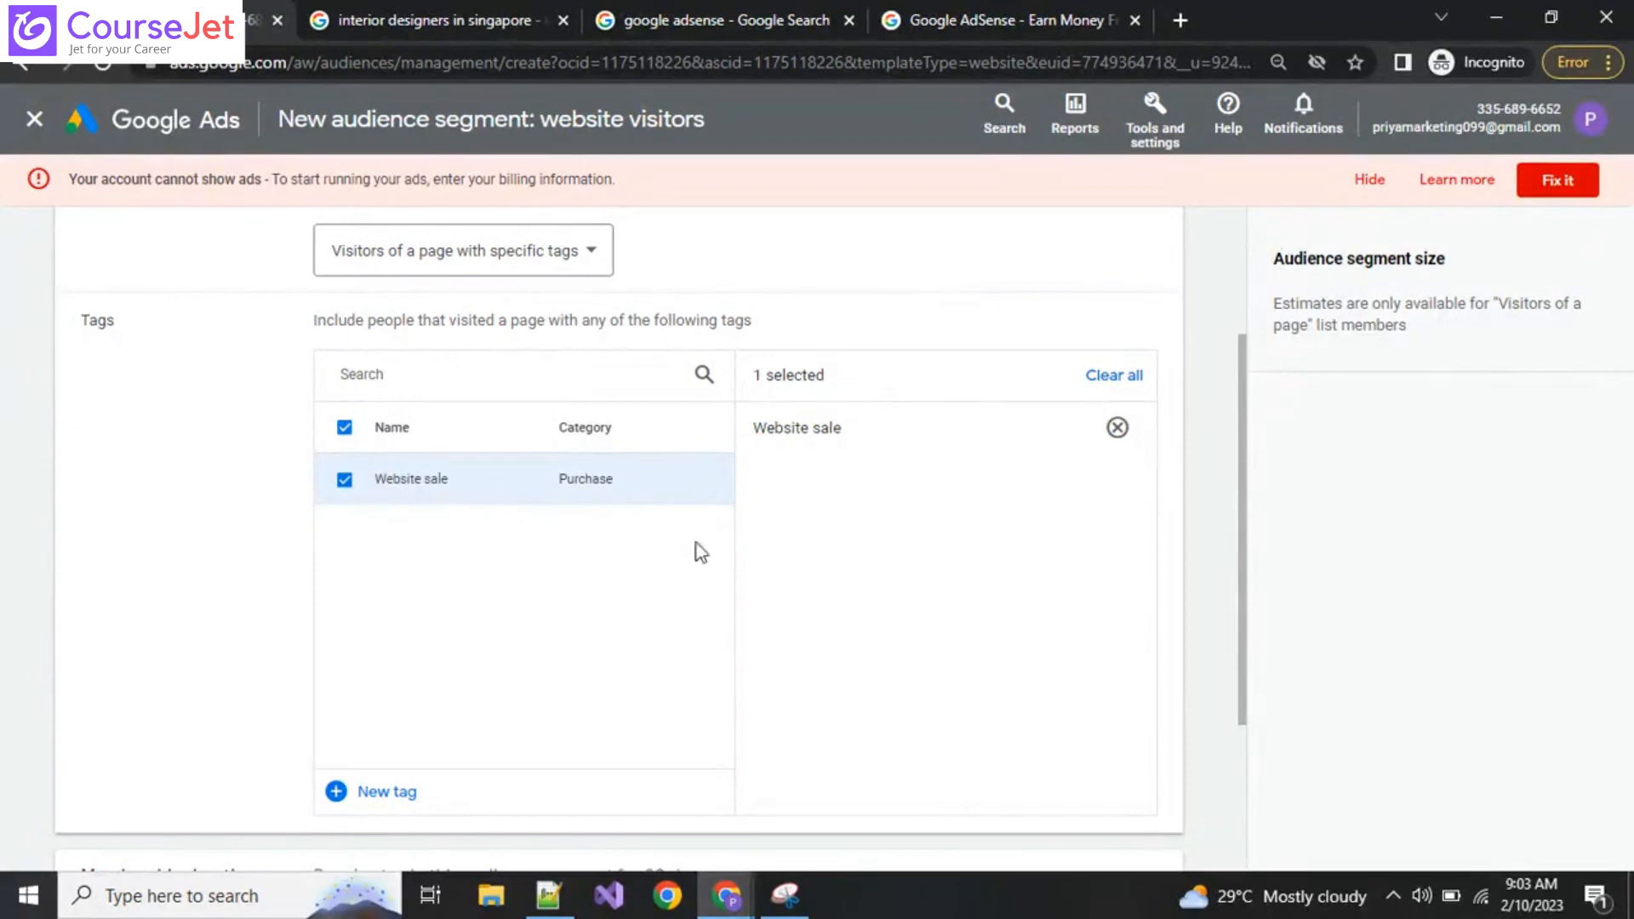
Step: Review the segment's name, member type, selected tag, membership duration and description settings
scroll(690, 625, "down", 3)
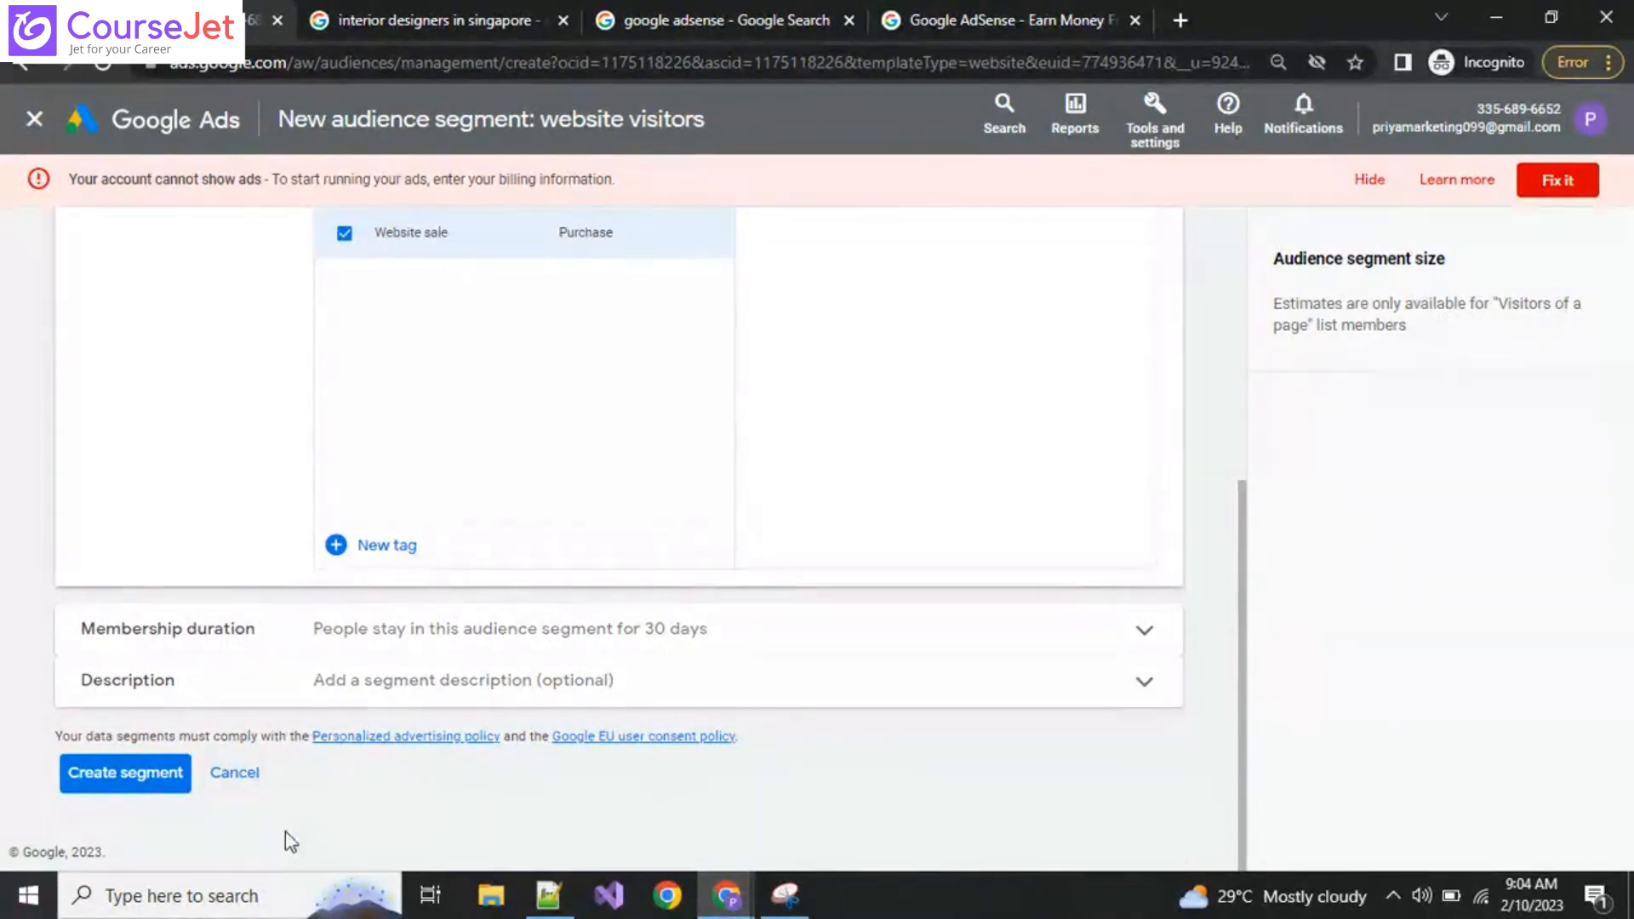
scroll(287, 836, "up", 4)
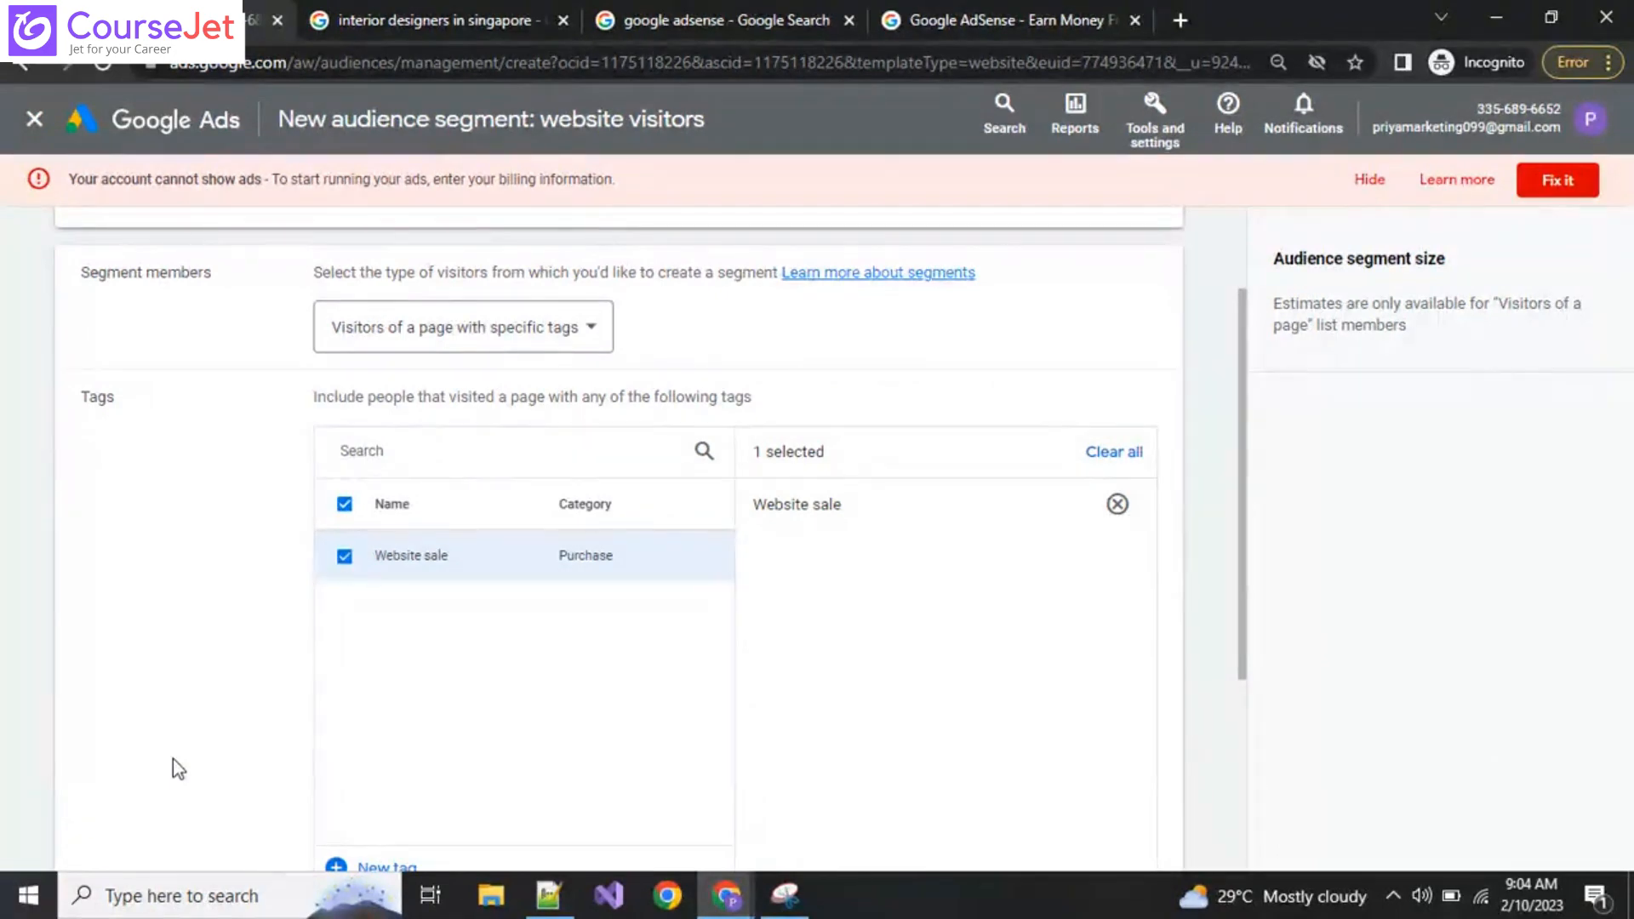
scroll(172, 758, "down", 3)
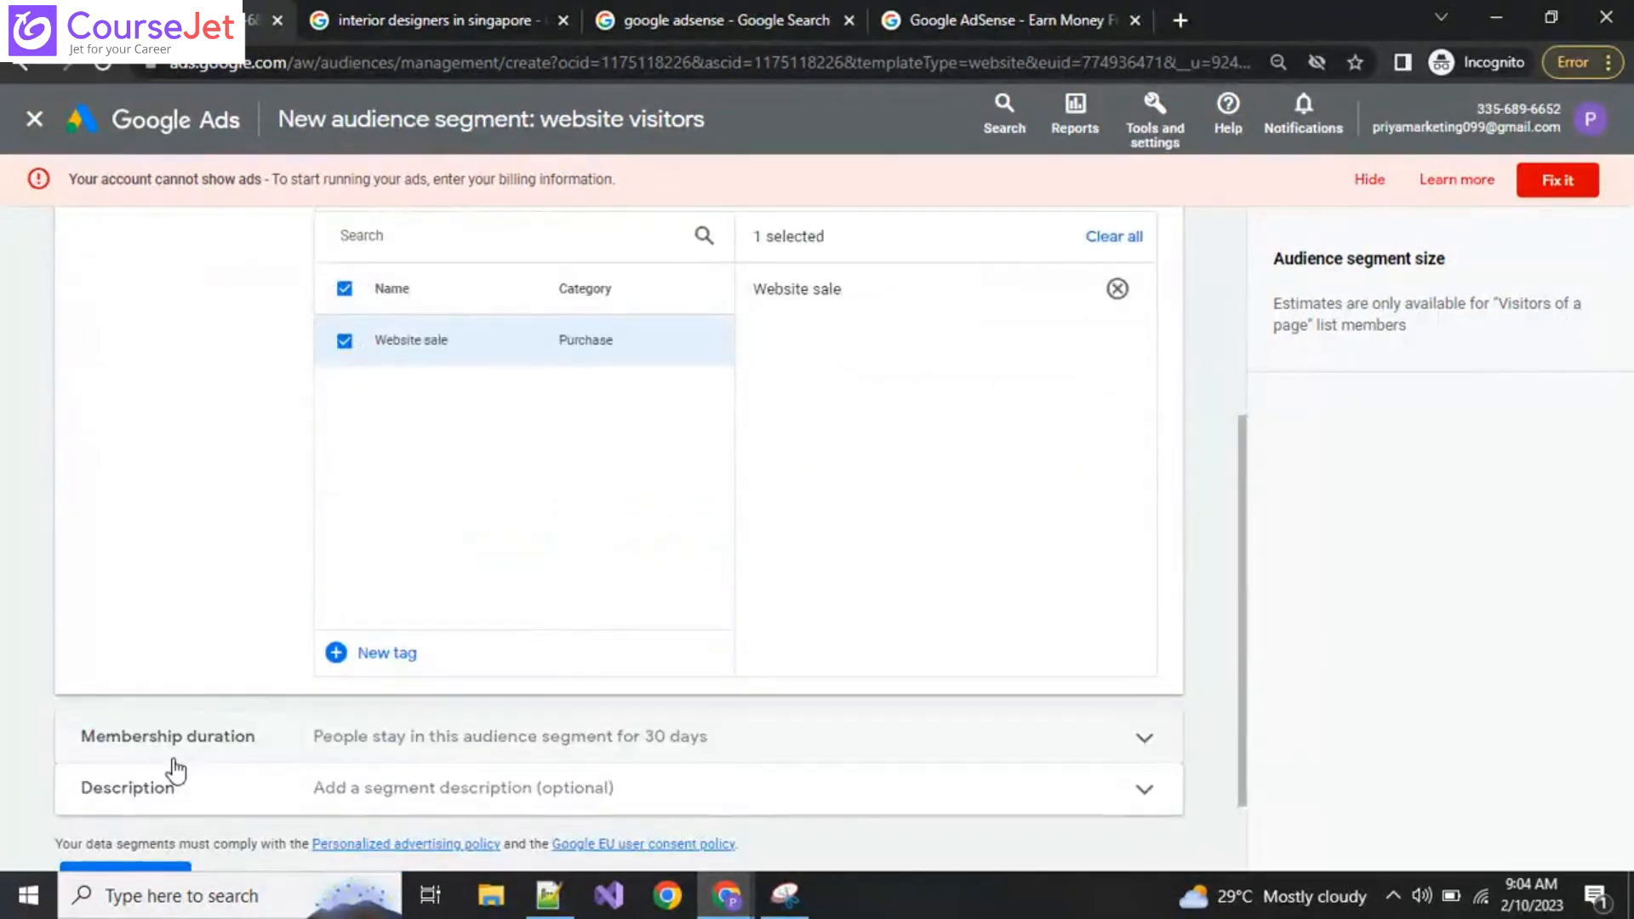
scroll(170, 769, "down", 1)
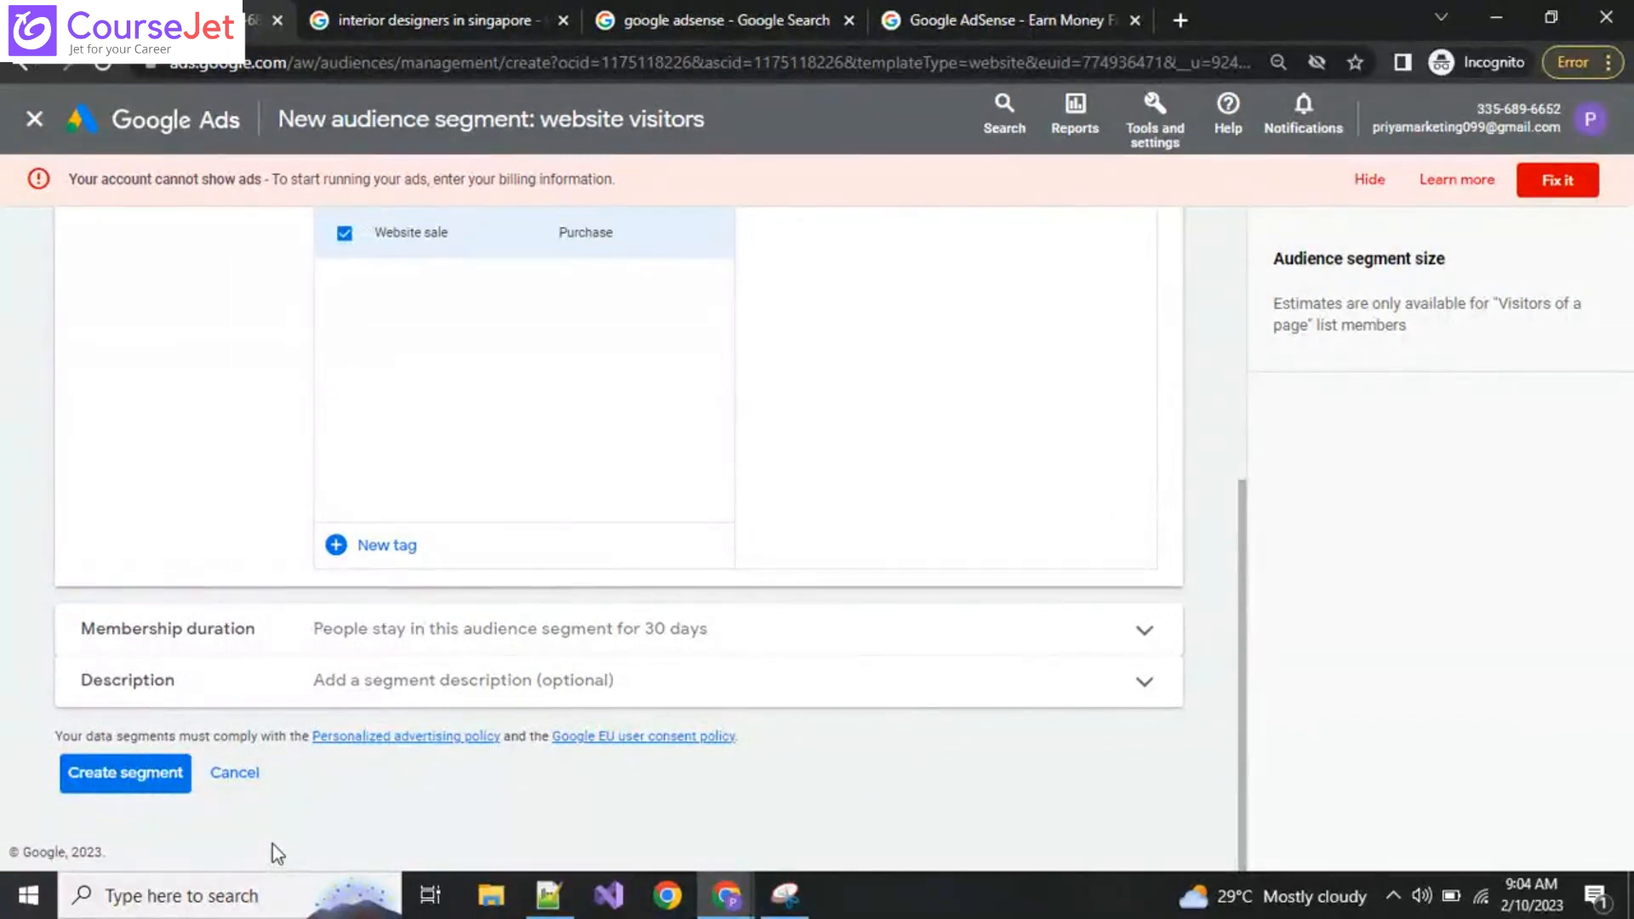
scroll(272, 842, "up", 3)
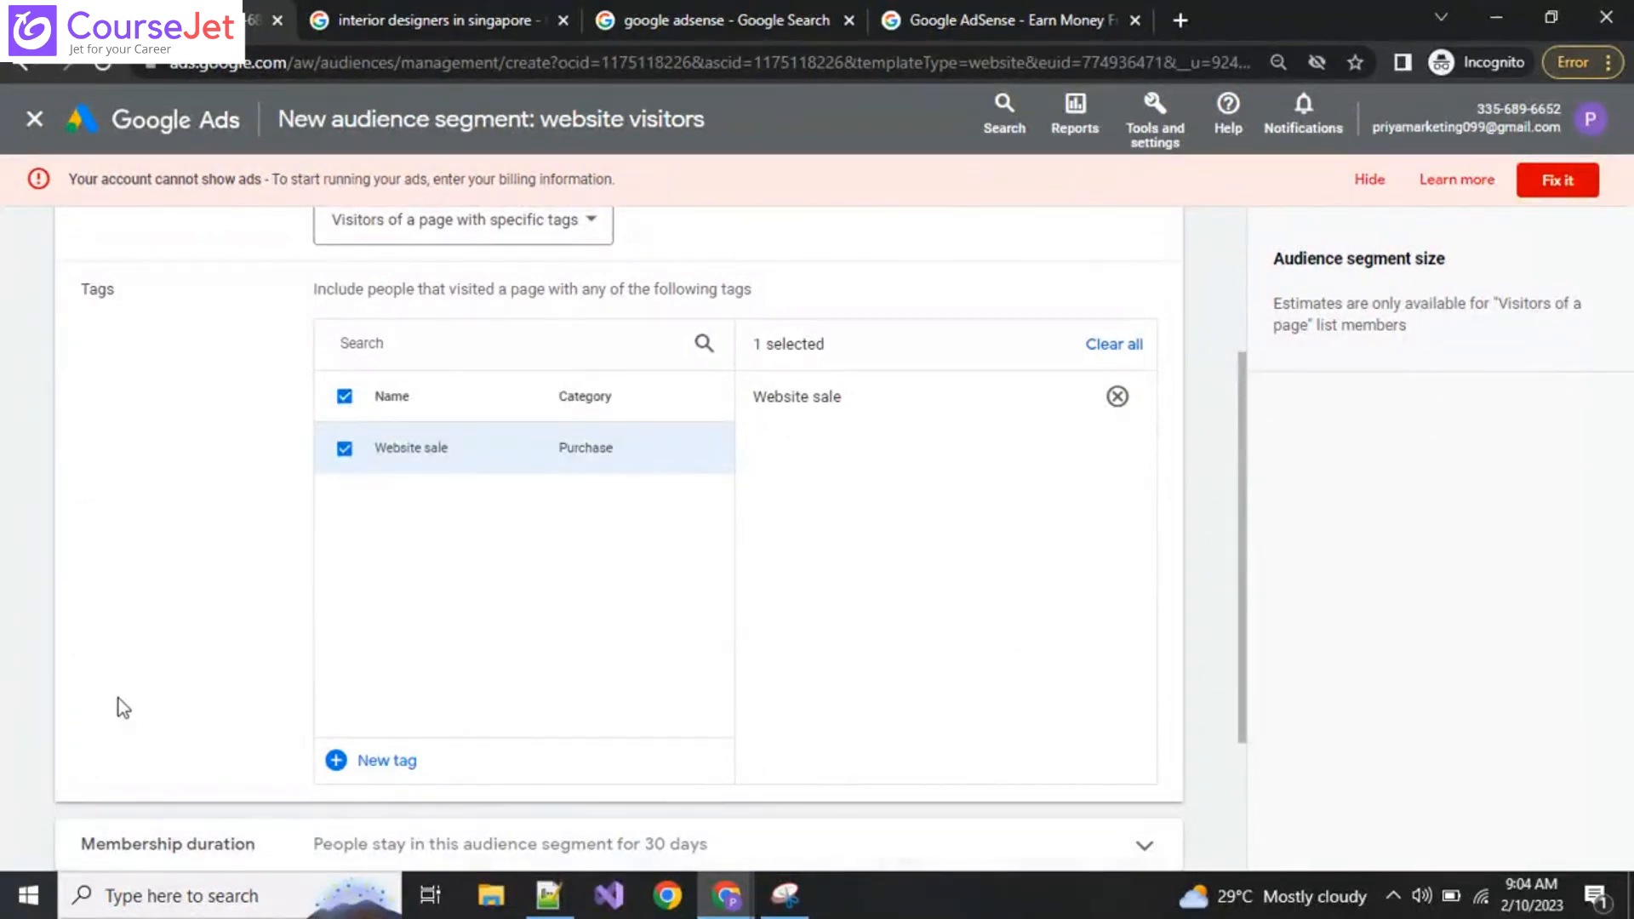
scroll(167, 668, "up", 3)
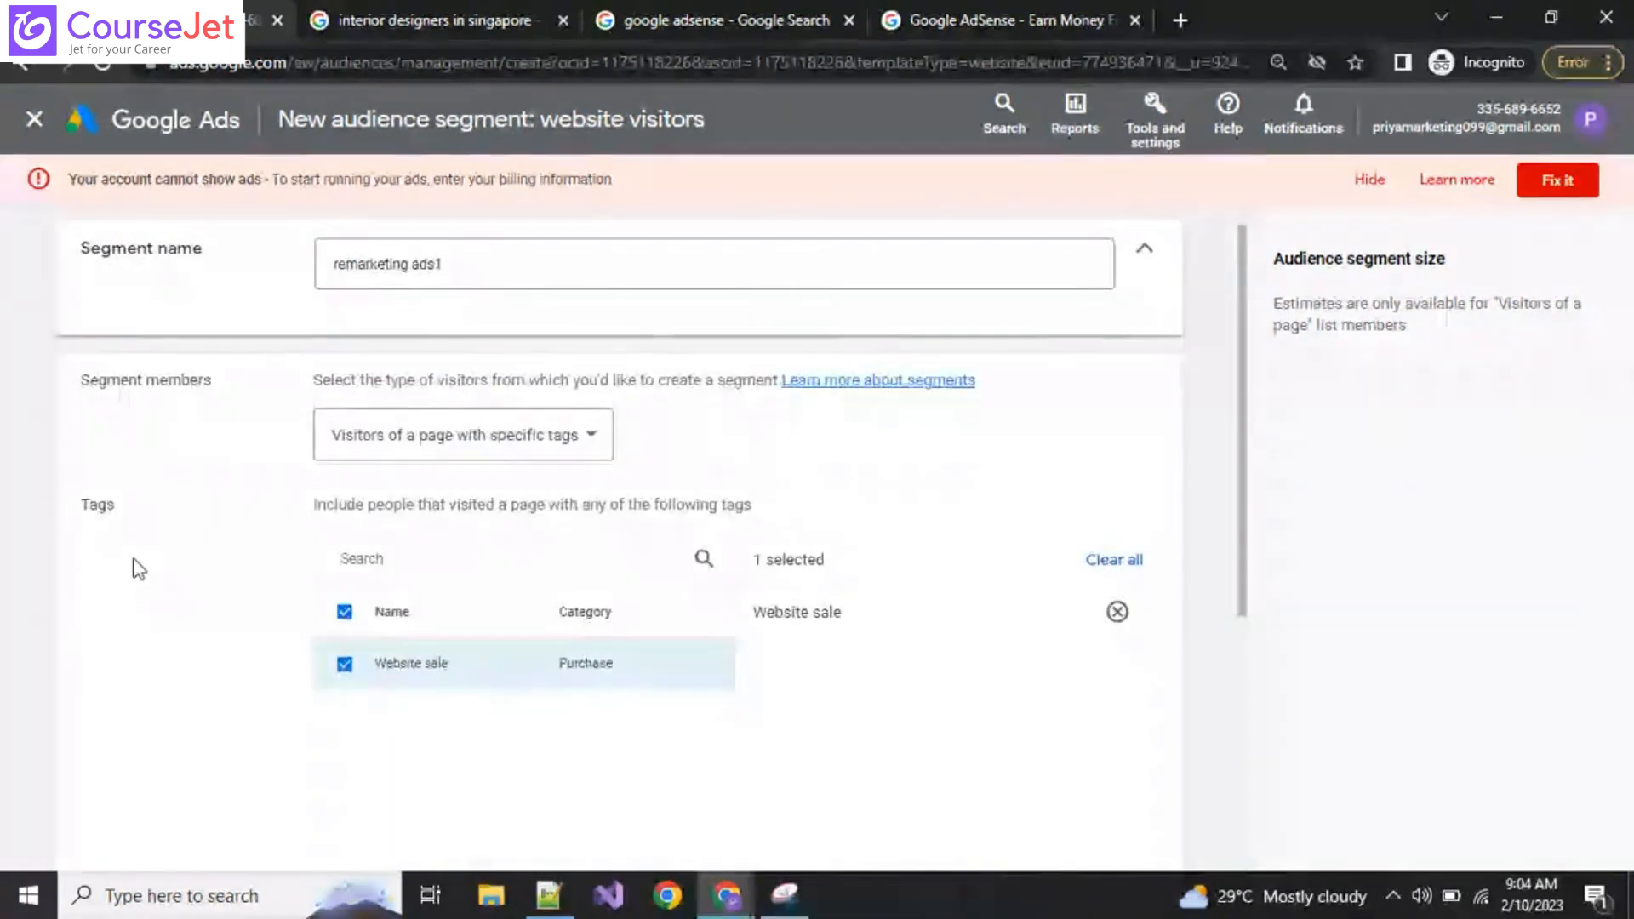
scroll(114, 584, "down", 3)
scroll(78, 596, "up", 3)
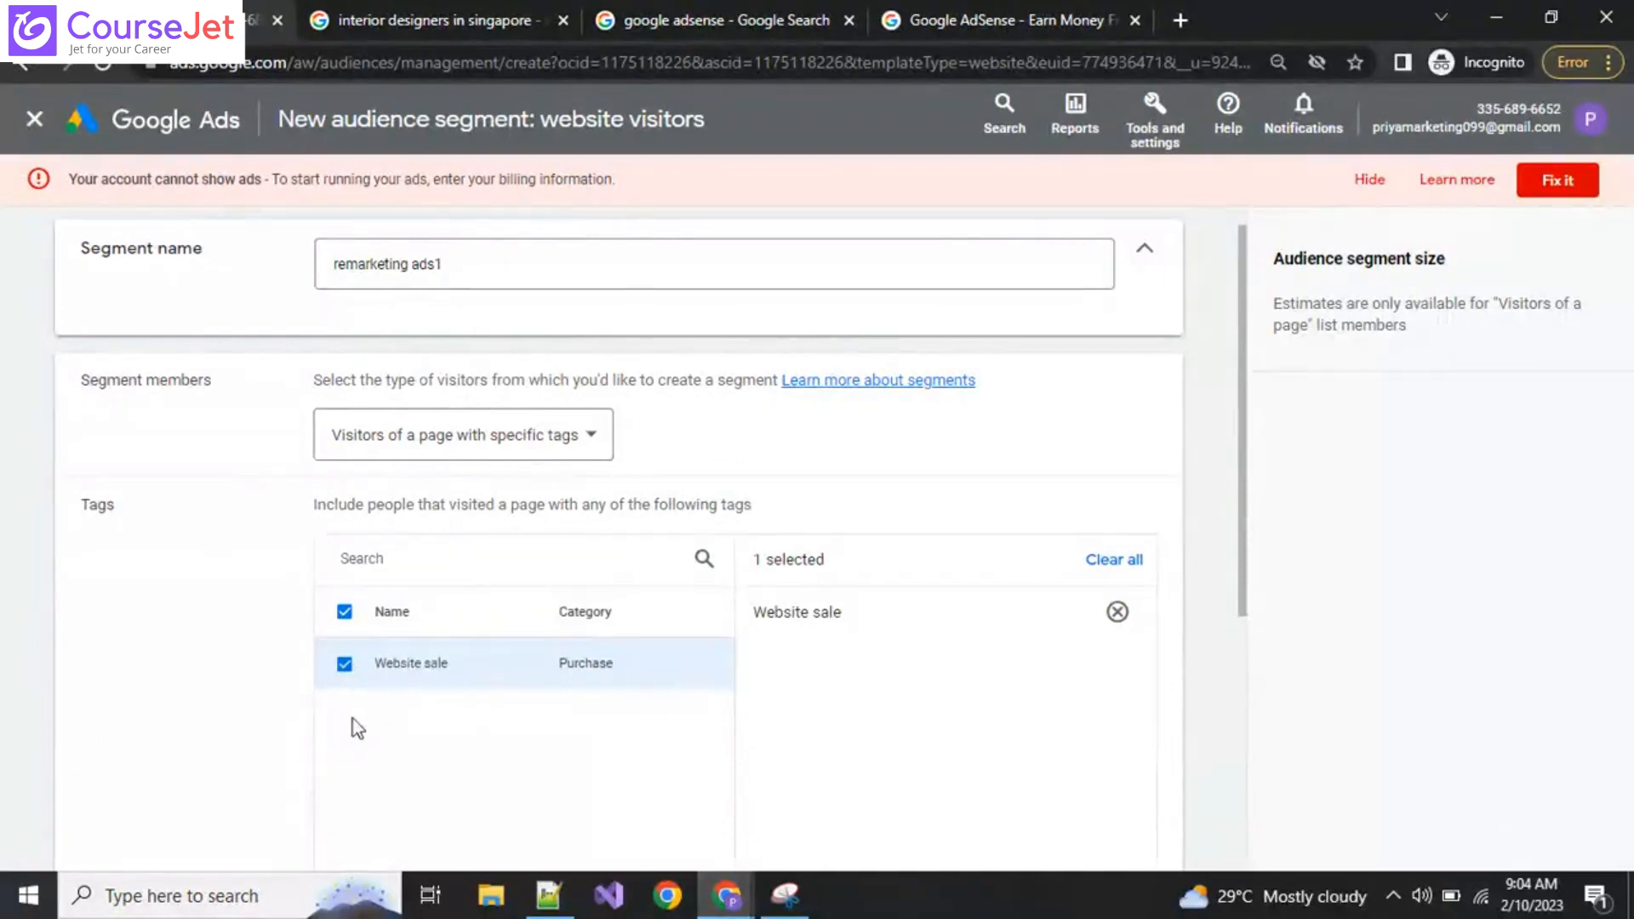
scroll(358, 729, "down", 1)
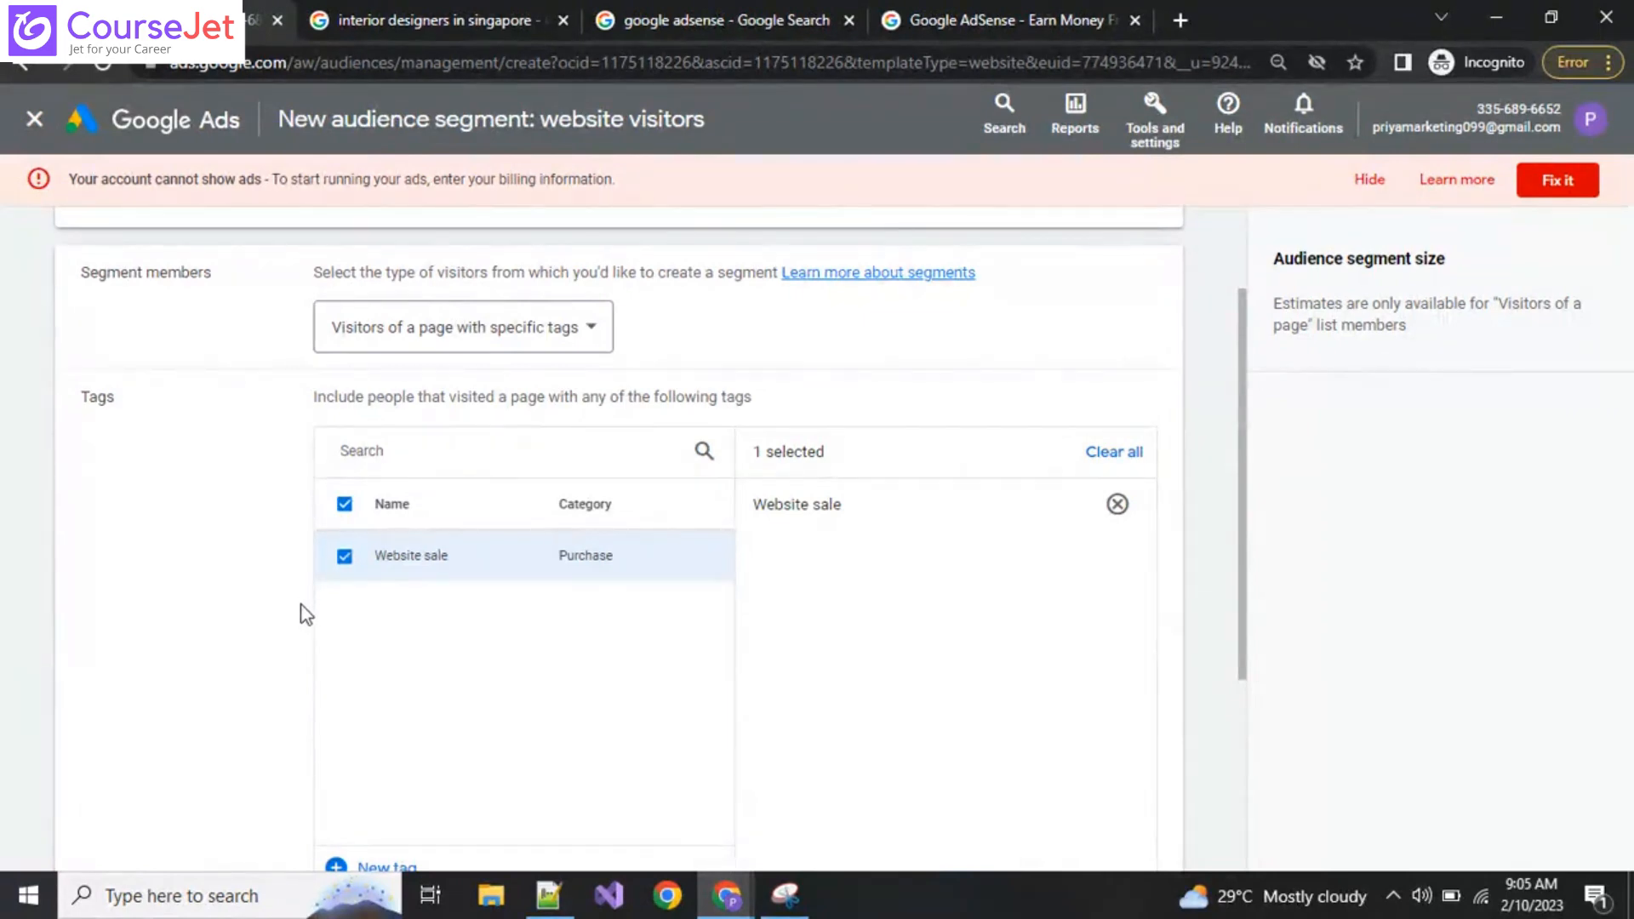
Step: Create the remarketing segment with the chosen settings and check its entry under your data segments
scroll(305, 613, "down", 4)
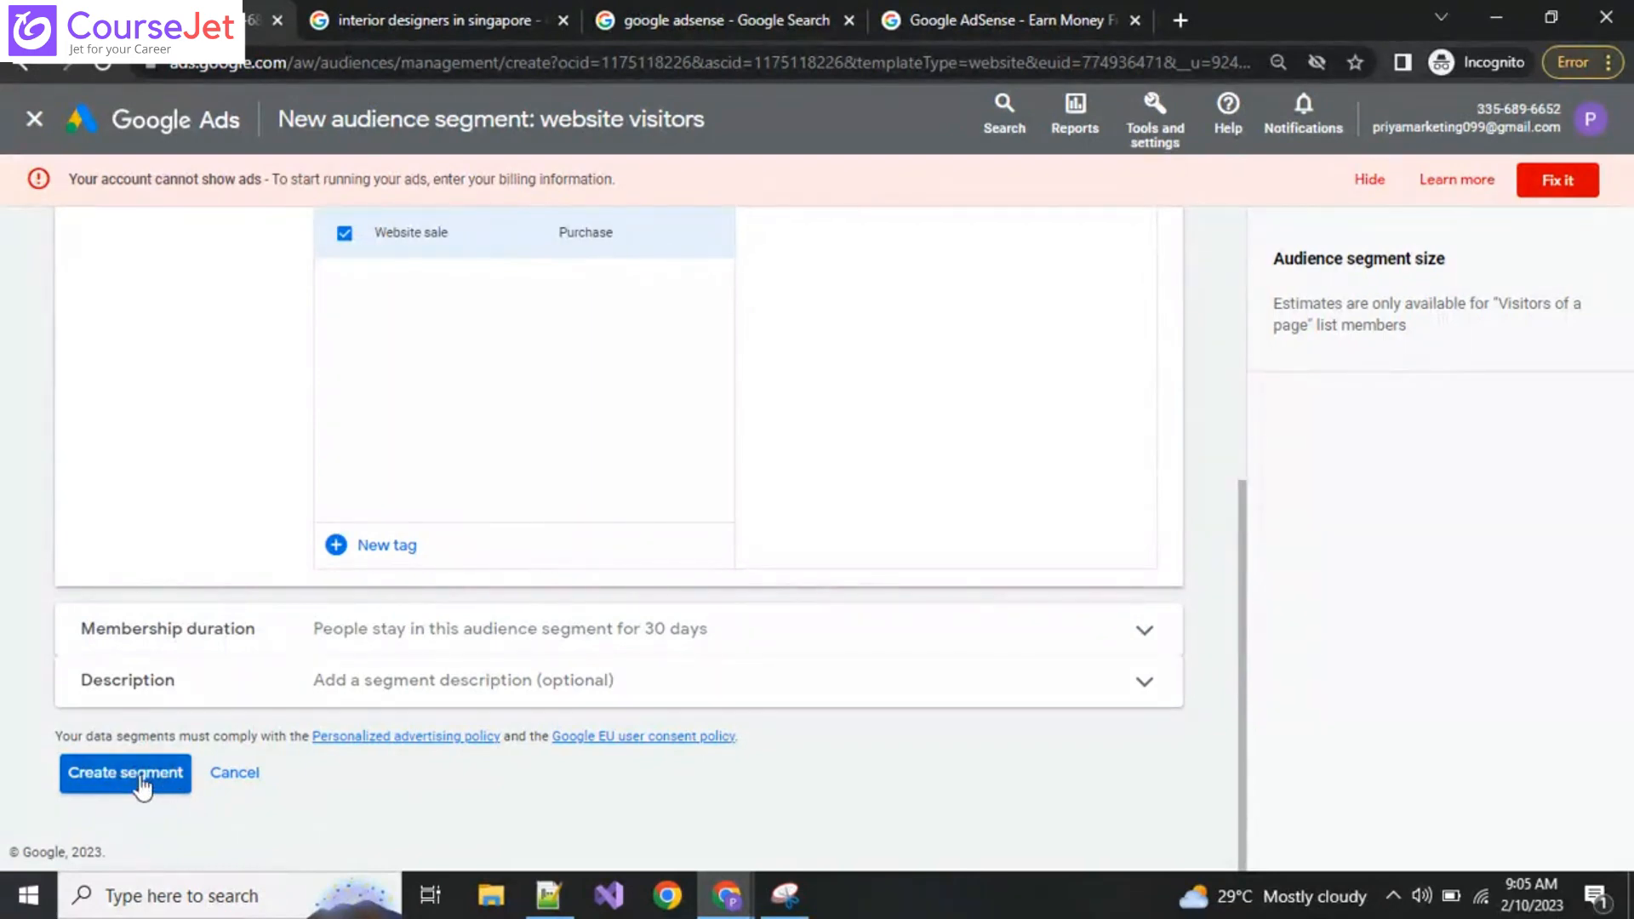
scroll(147, 770, "up", 4)
scroll(148, 764, "down", 4)
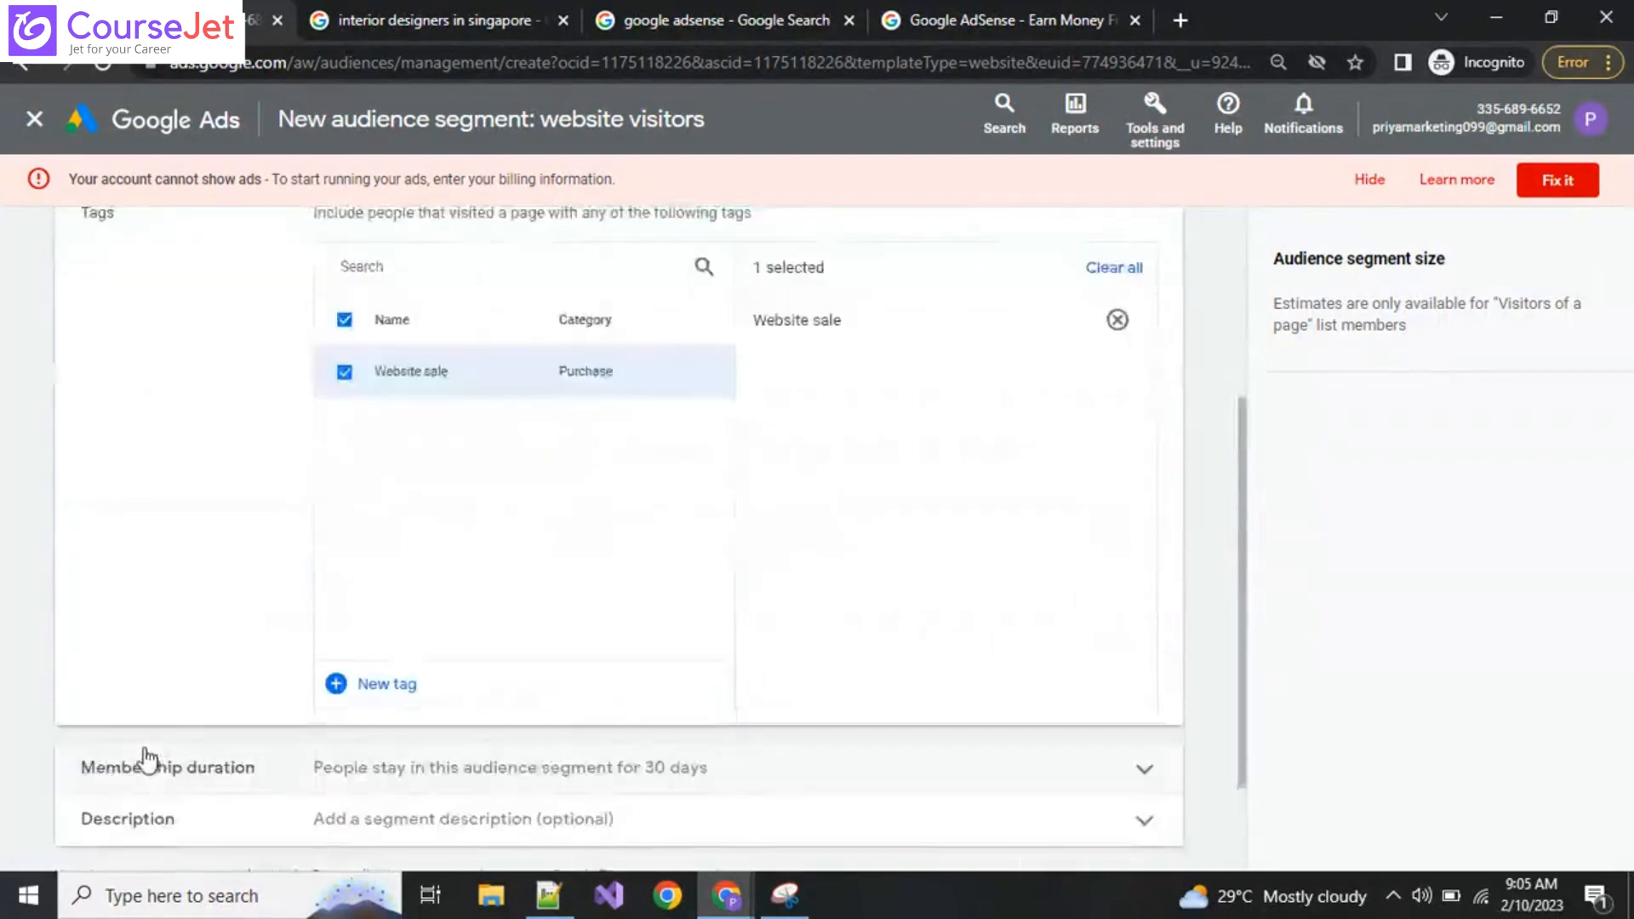
left_click(141, 777)
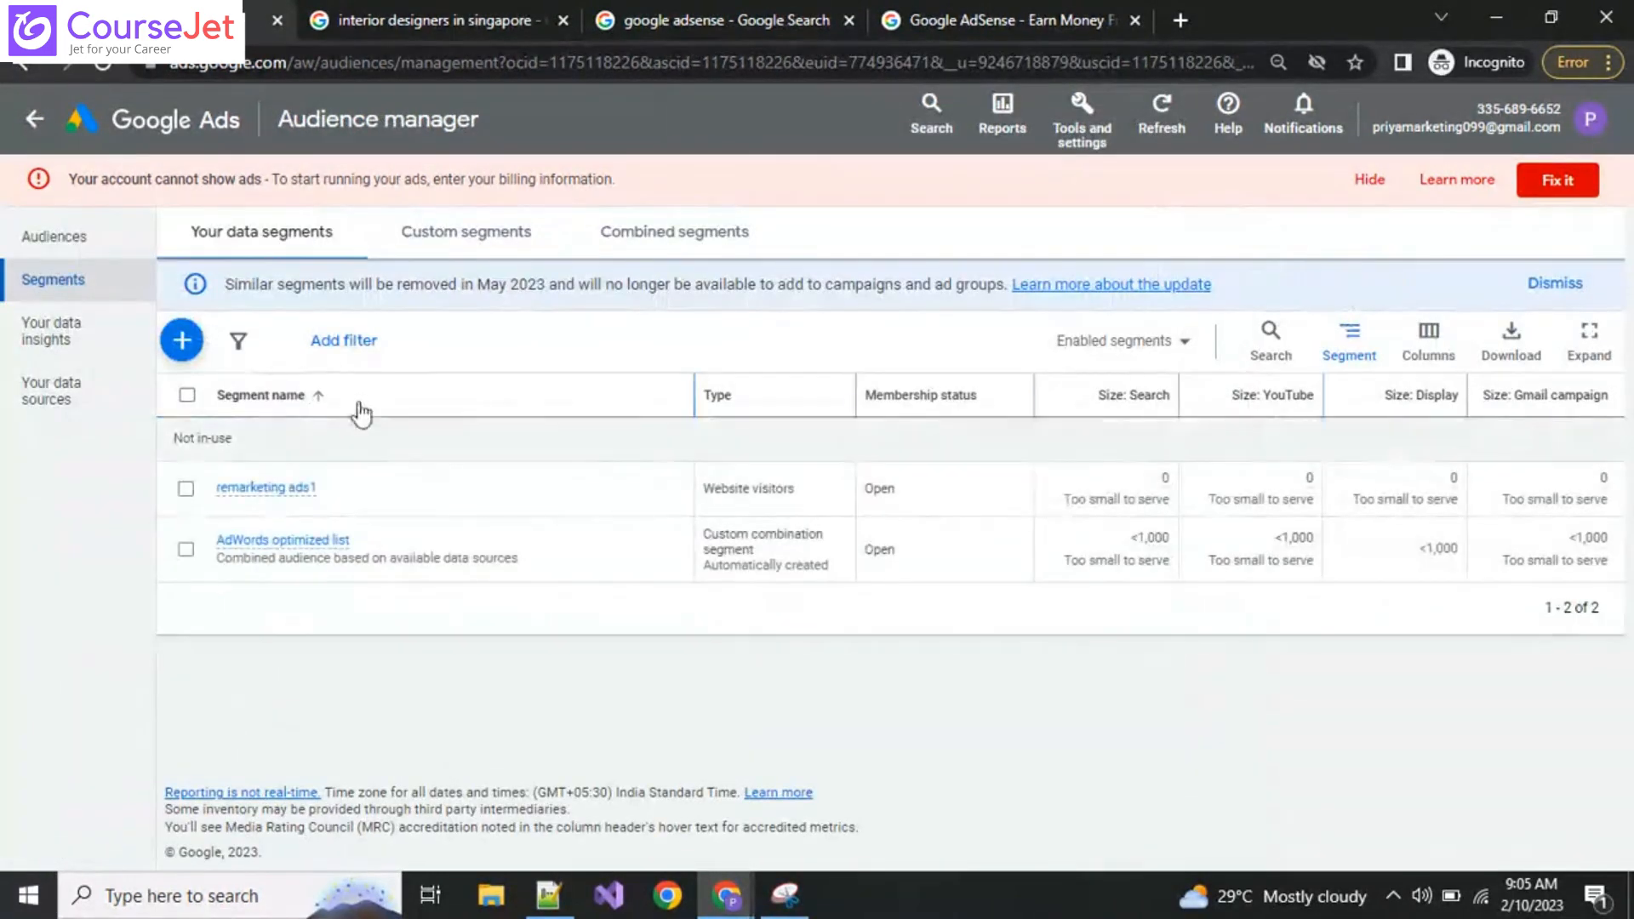
mouse_move(405, 493)
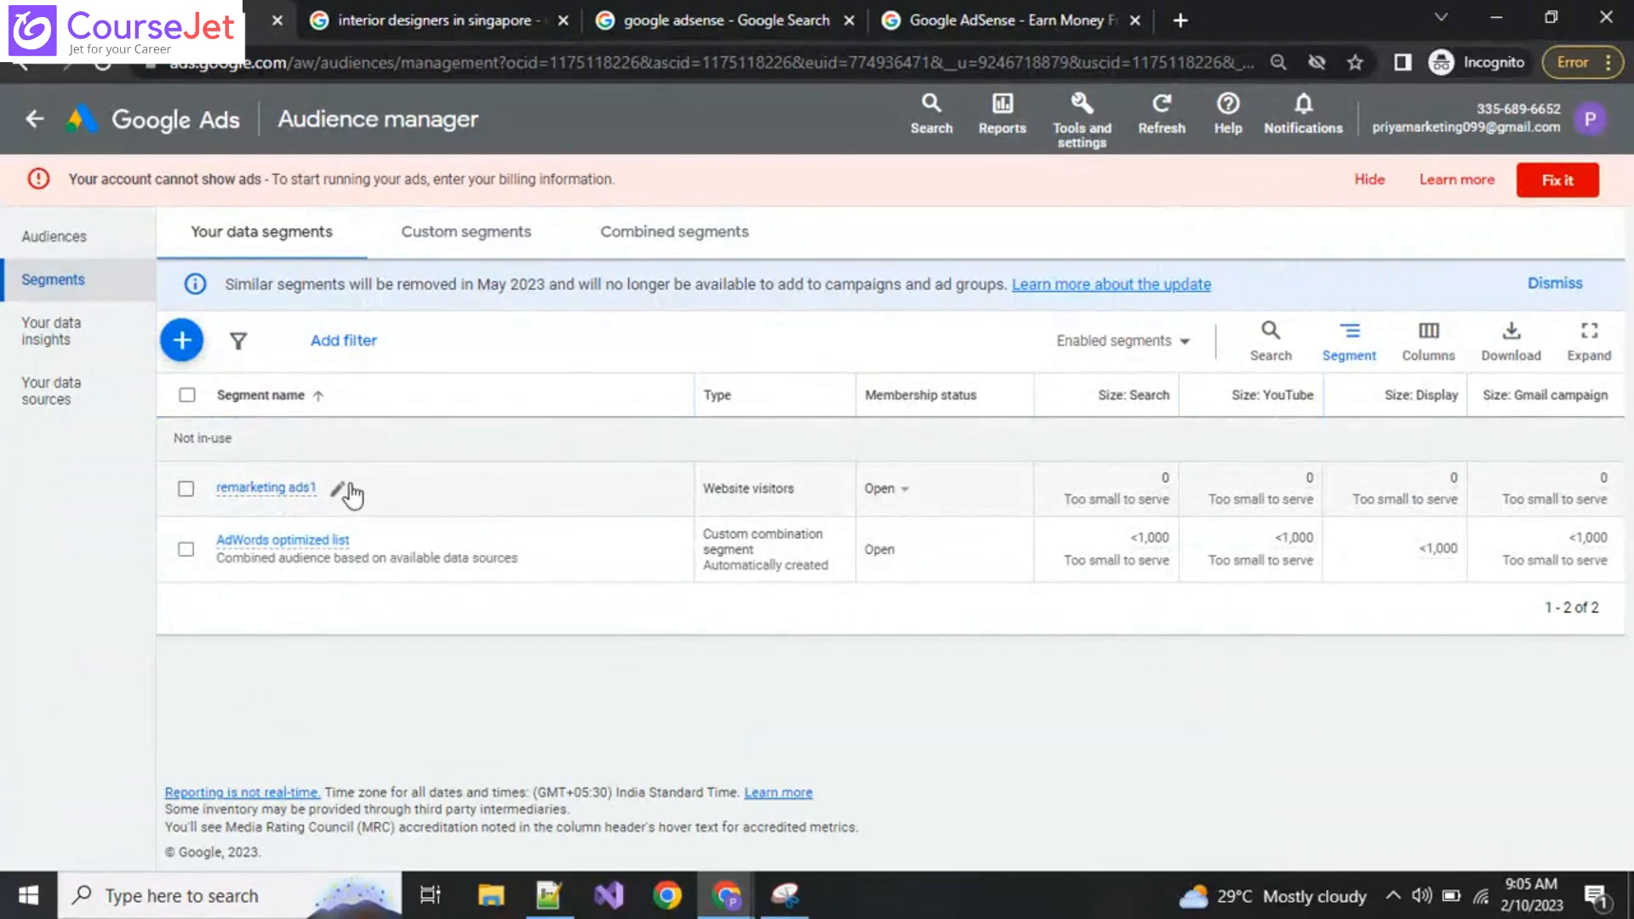